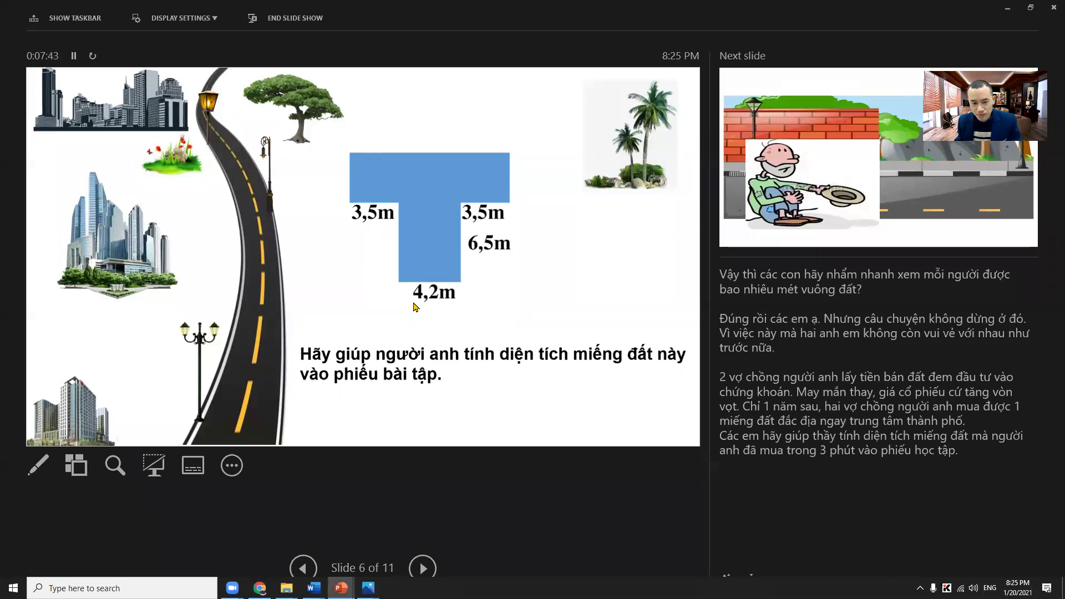
- Advance the slide show from the T-shaped plot problem on slide 6 to slide 7
{"action": "left_click", "coordinate": [413, 306]}
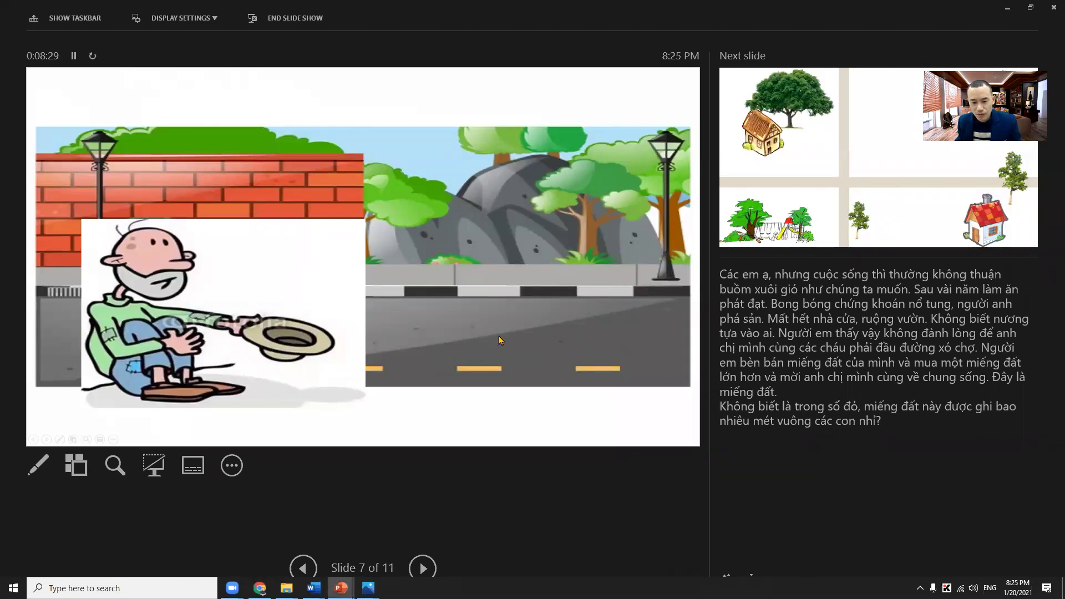
- Play slide 8's measured land-plot figure, corner letters and question title, then advance to slide 9
{"action": "left_click", "coordinate": [488, 260]}
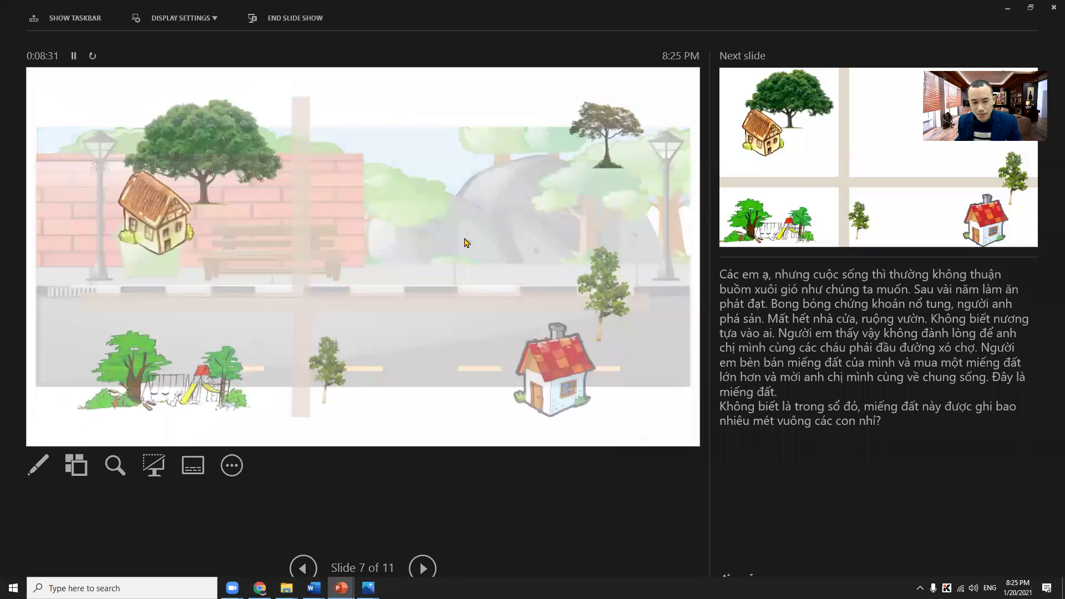
{"action": "left_click", "coordinate": [459, 242]}
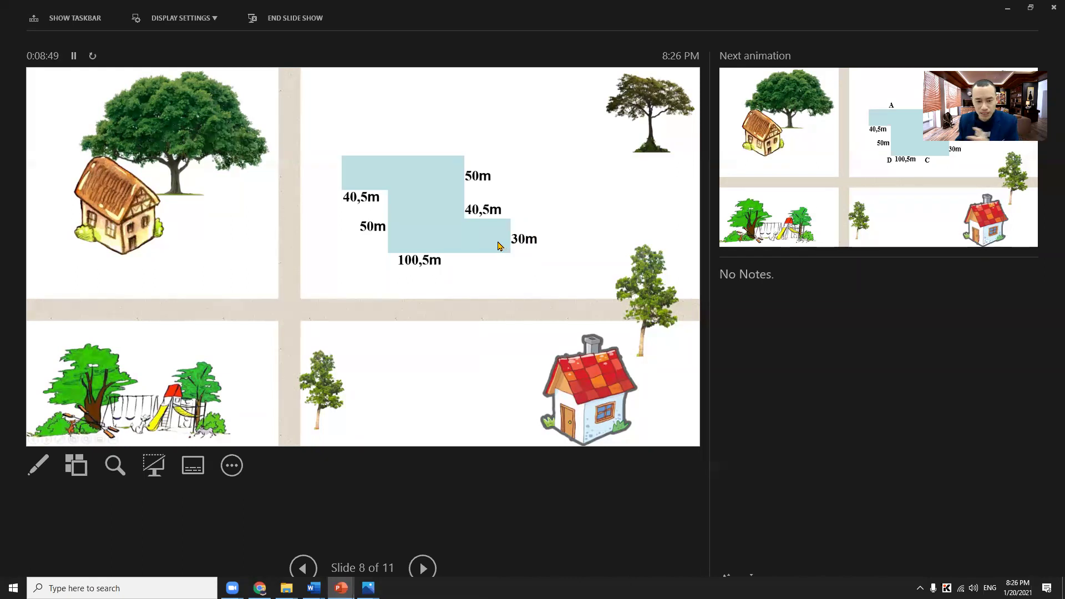
{"action": "left_click", "coordinate": [496, 246]}
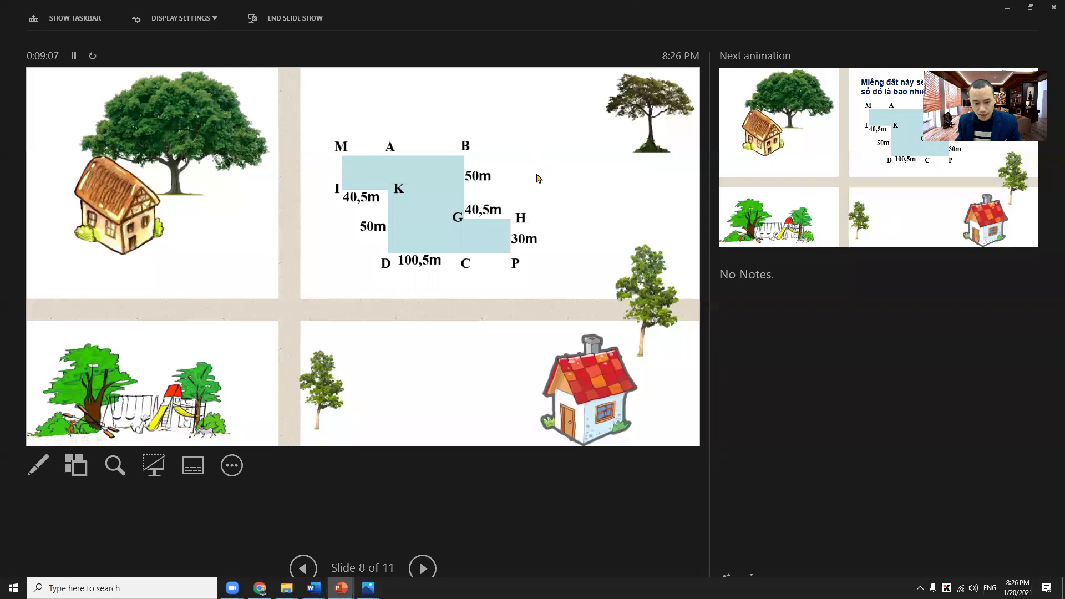
{"action": "left_click", "coordinate": [438, 247]}
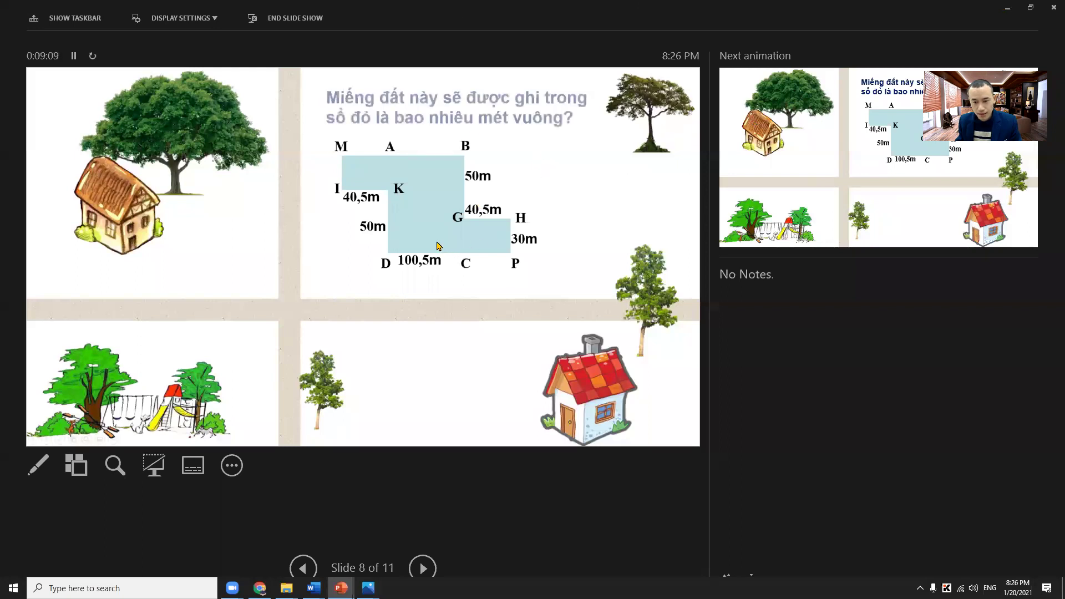
{"action": "left_click", "coordinate": [435, 254]}
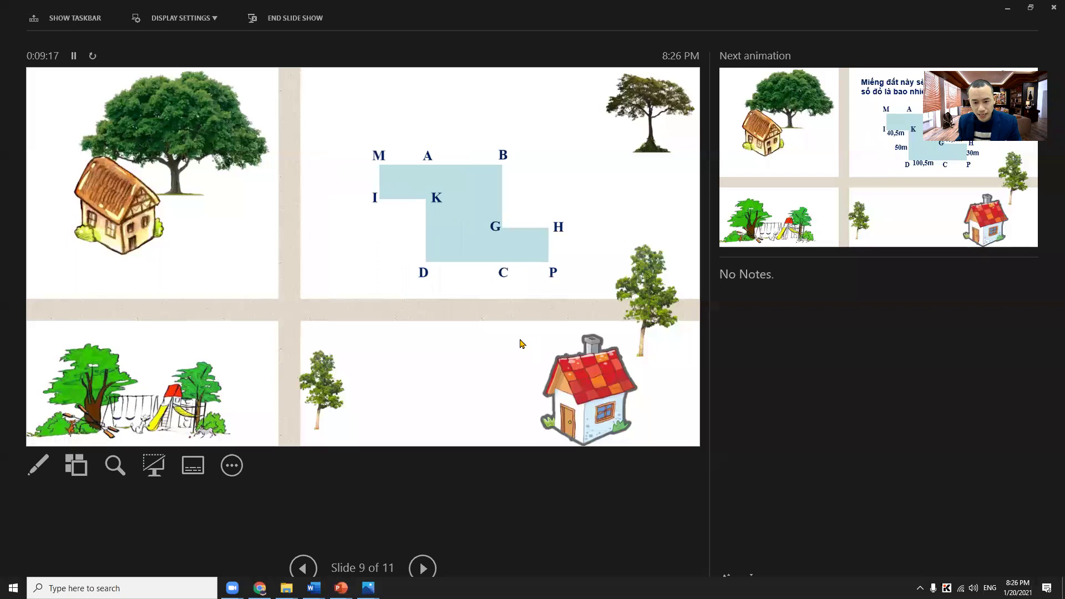
- Reveal slide 9's question title and plot measurements, advance to slide 10, then switch windows
{"action": "left_click", "coordinate": [411, 270]}
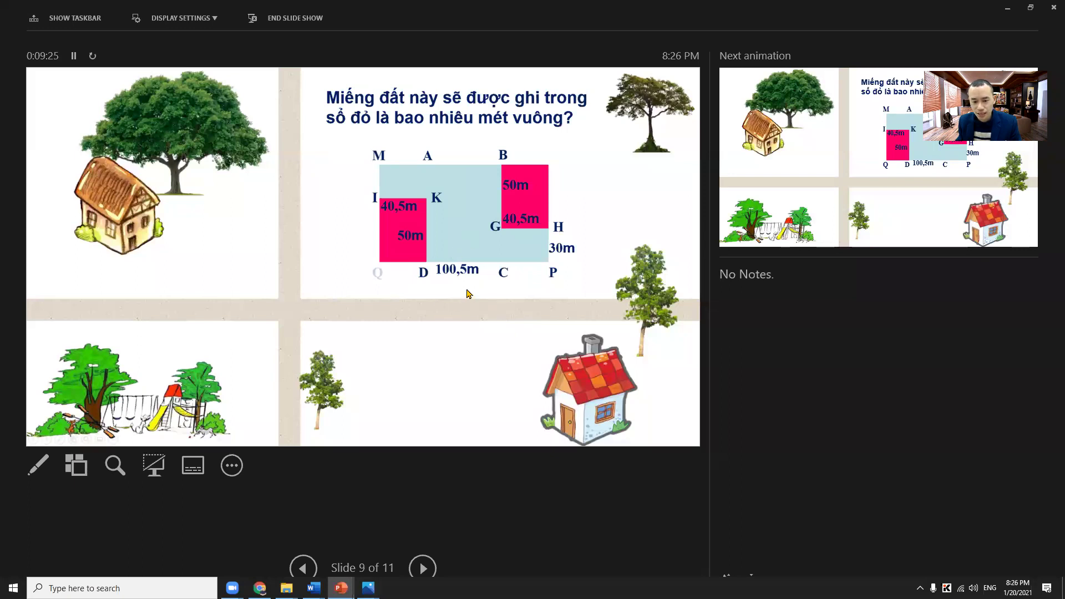
{"action": "left_click", "coordinate": [465, 297]}
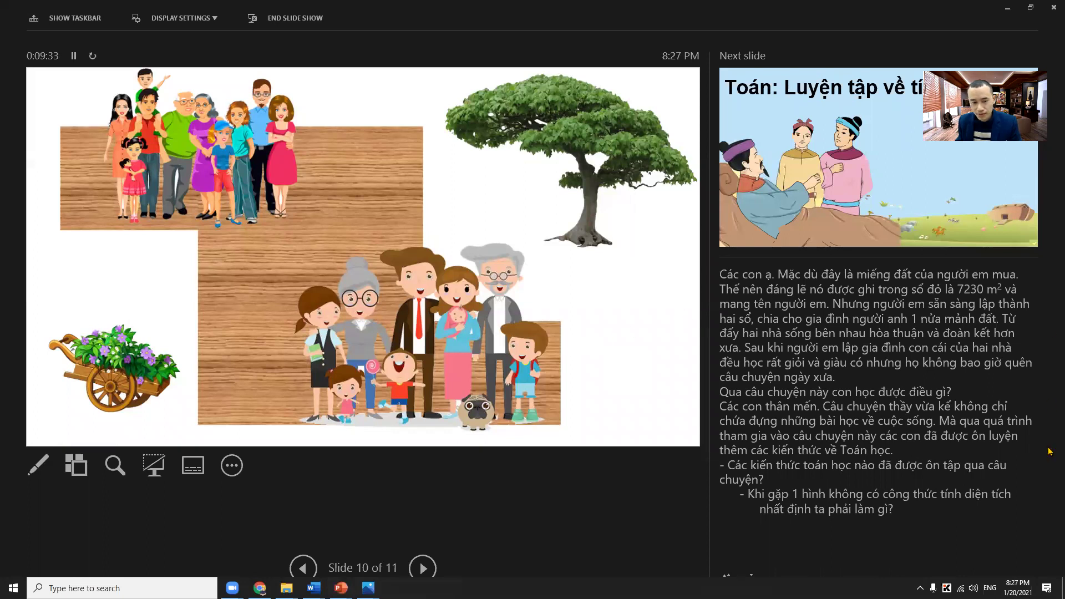
{"action": "key", "text": "alt+Tab"}
{"action": "key", "text": "alt+Tab"}
{"action": "key", "text": "alt+Tab"}
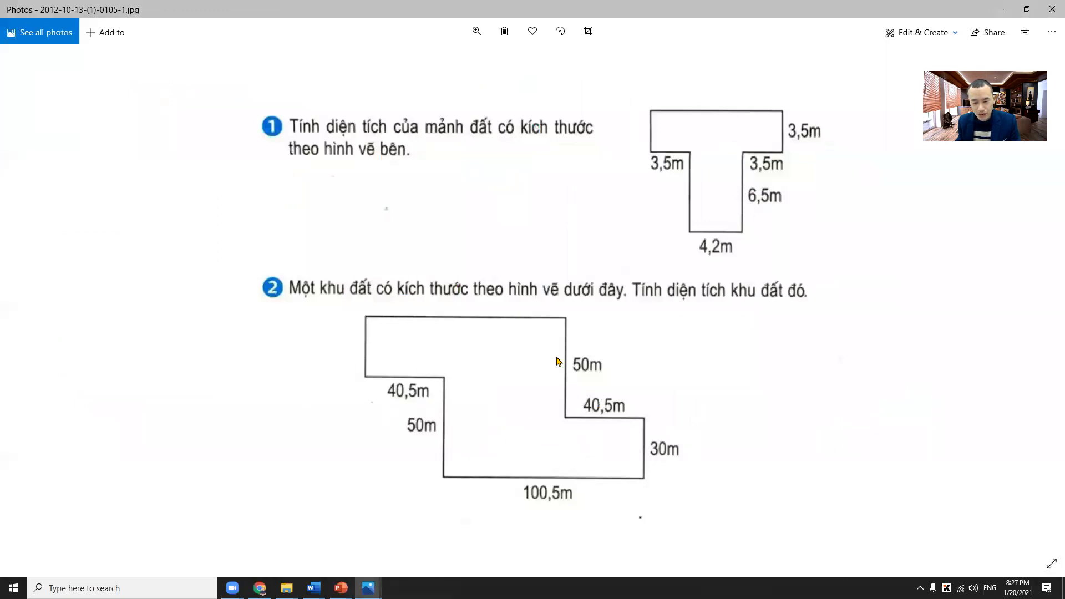
- Switch from the textbook exercise photo back to the PowerPoint slide show at slide 10
{"action": "key", "text": "alt+Tab"}
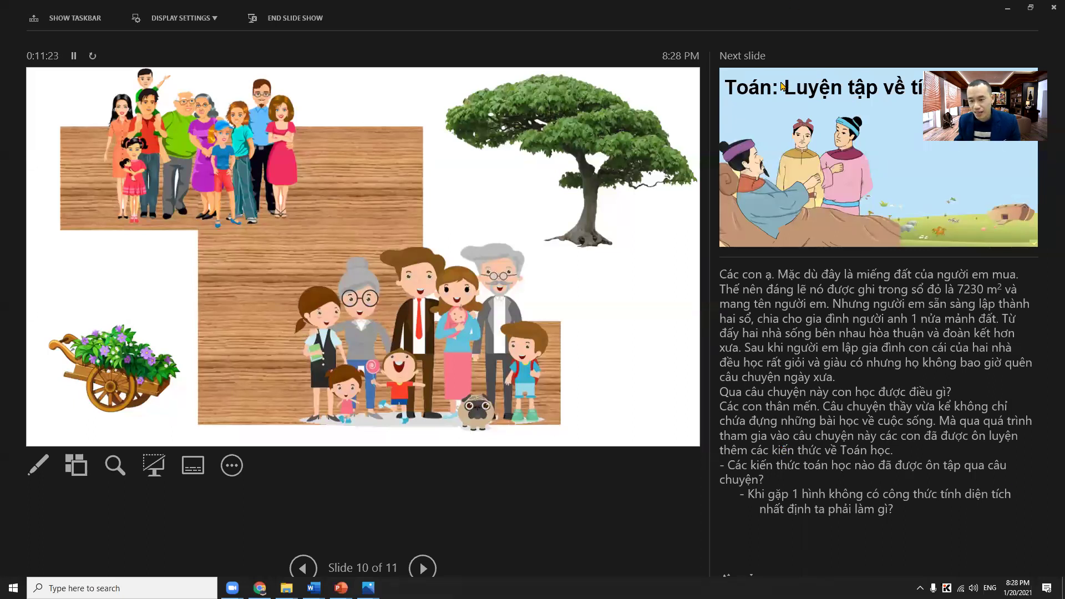
- Advance the slide show from the families slide 10 toward the final slide 11
{"action": "left_click", "coordinate": [547, 336]}
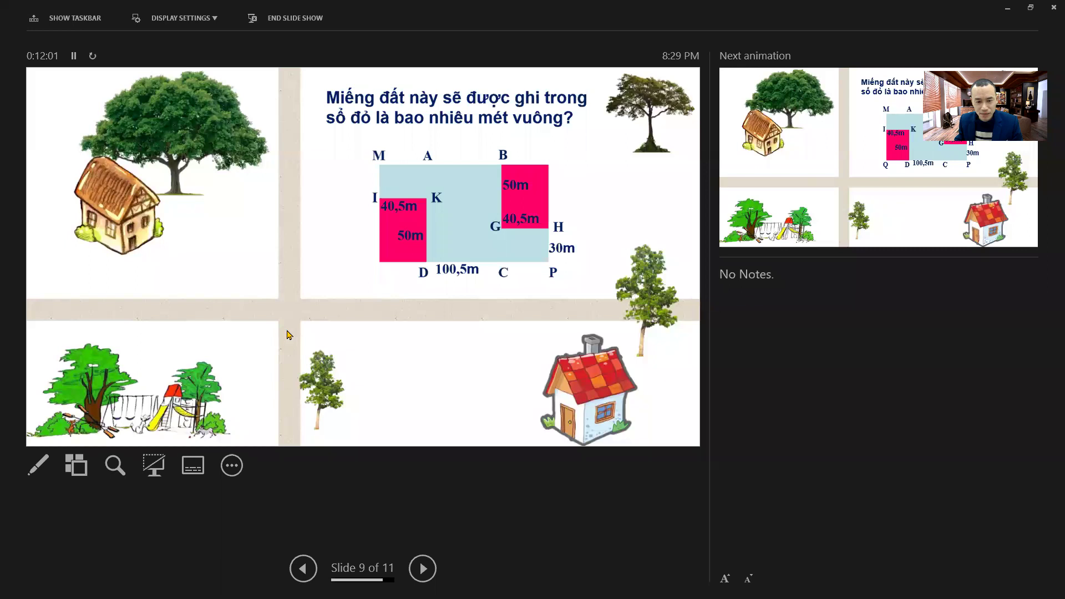
- Return to slide 9's stepped plot figure with measurements and no pink rectangles
{"action": "left_click", "coordinate": [286, 334]}
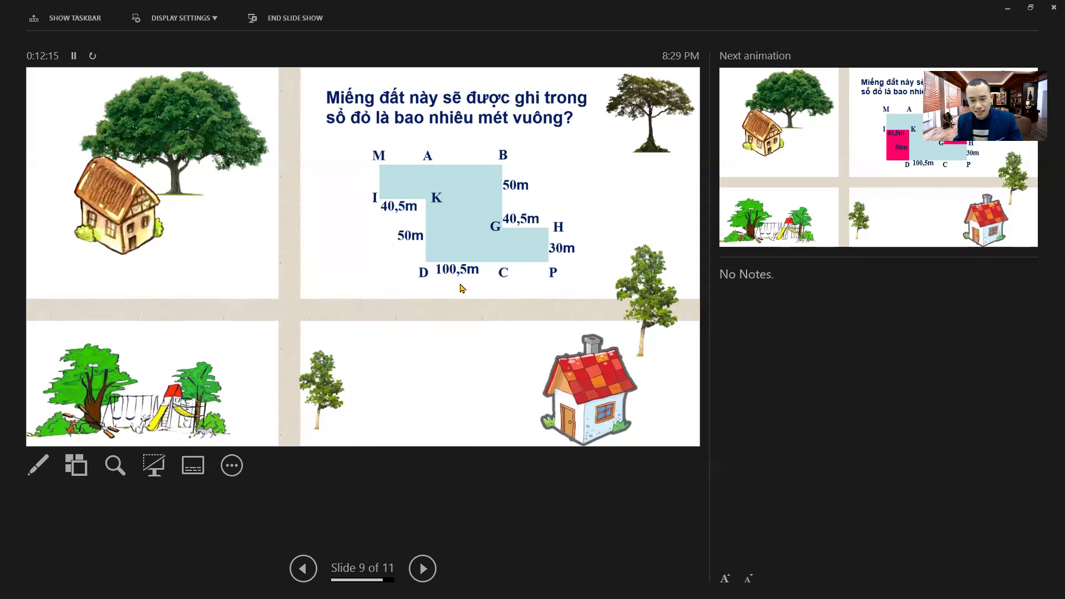
- Reveal the first pink rectangle on slide 9, end the show, and select slide 10 for editing
{"action": "left_click", "coordinate": [403, 302]}
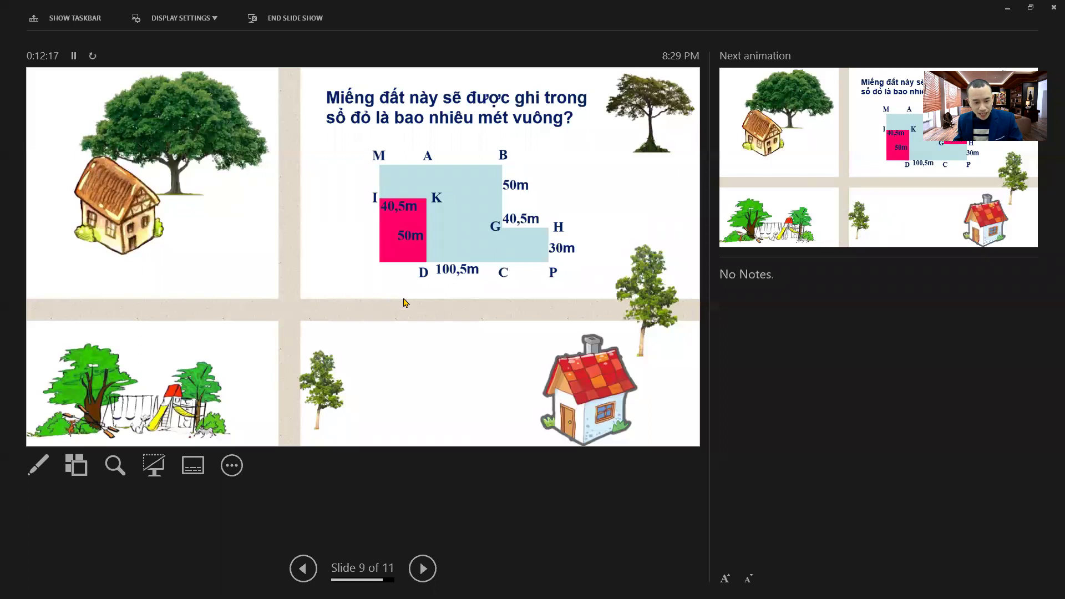
{"action": "key", "text": "Escape"}
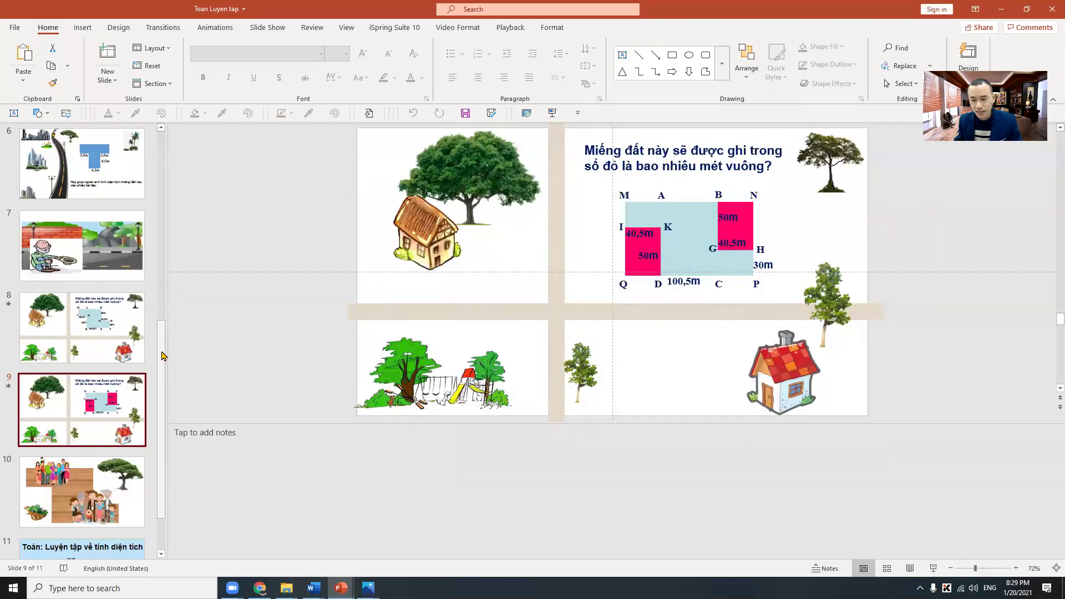
{"action": "scroll", "coordinate": [81, 482], "scroll_direction": "down", "scroll_amount": 2}
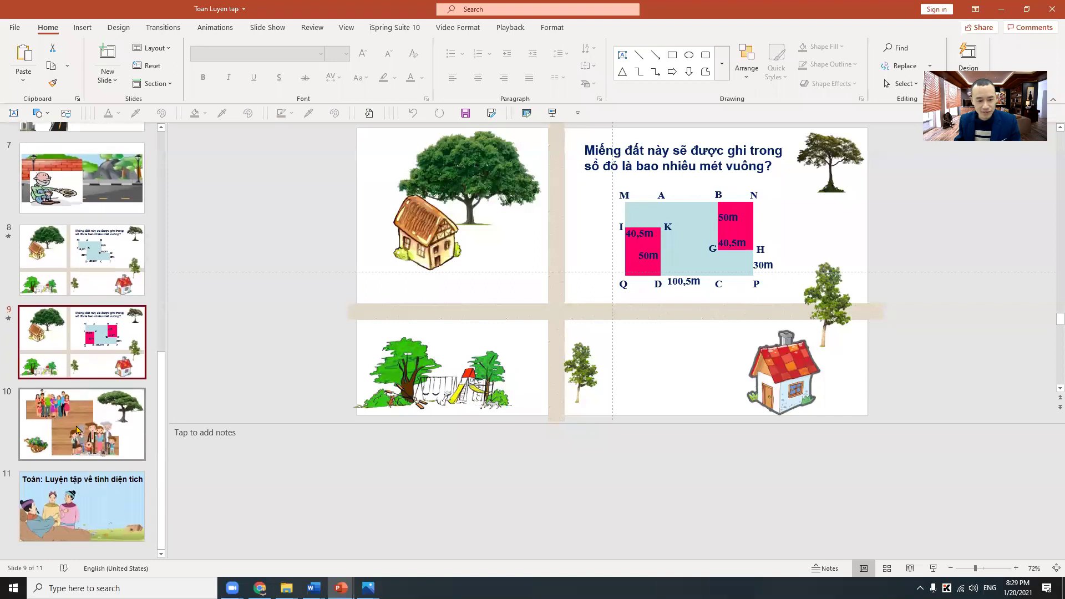
{"action": "left_click", "coordinate": [86, 413]}
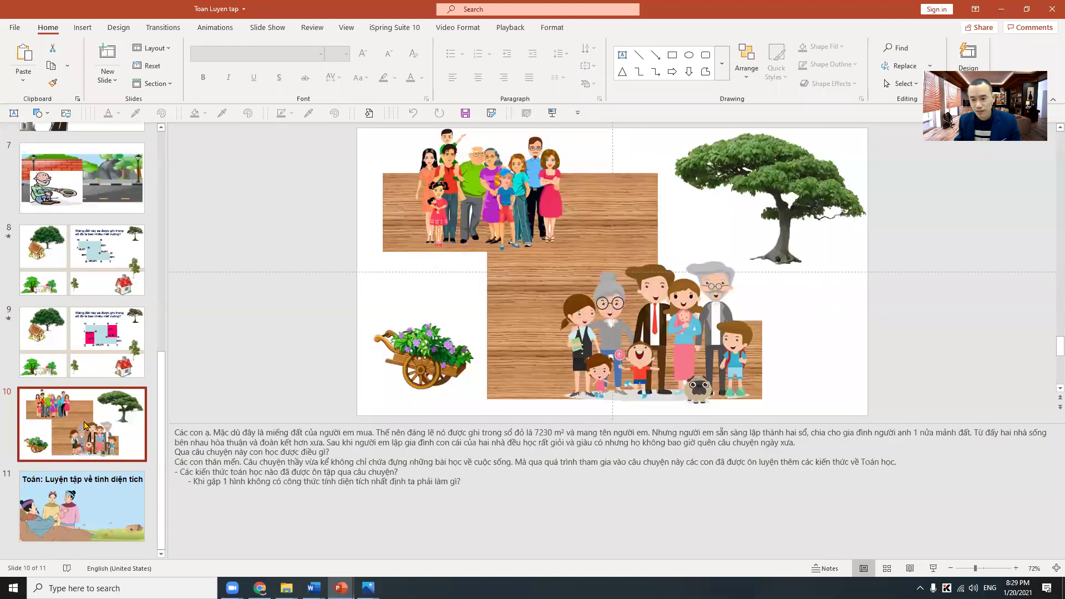
{"action": "scroll", "coordinate": [88, 389], "scroll_direction": "up", "scroll_amount": 10}
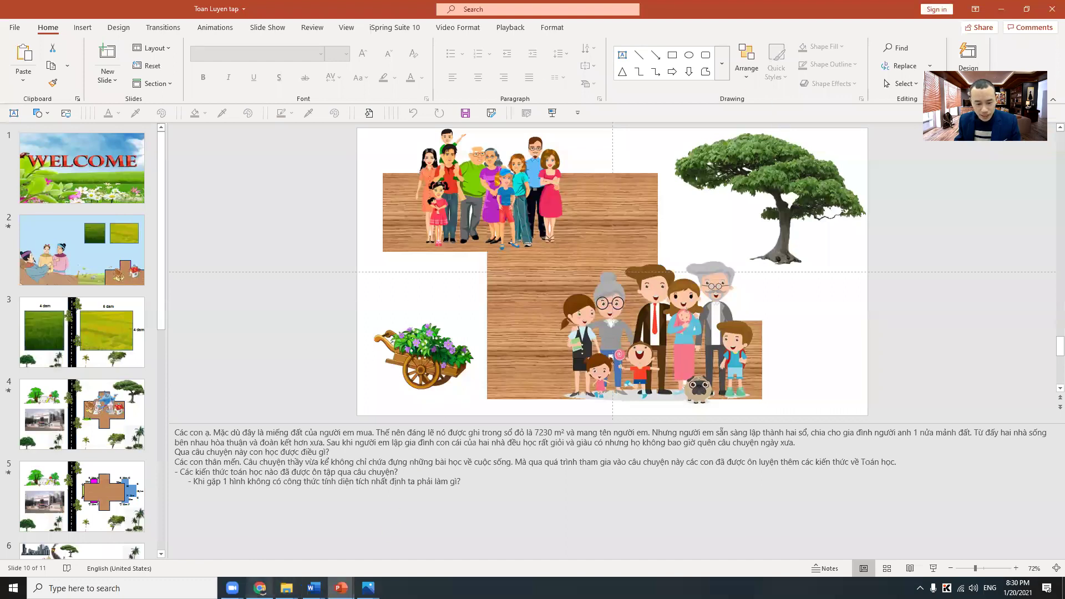
- Bring up the Zalo Web chat window briefly, then minimize it again
{"action": "mouse_move", "coordinate": [259, 588]}
{"action": "left_click", "coordinate": [269, 560]}
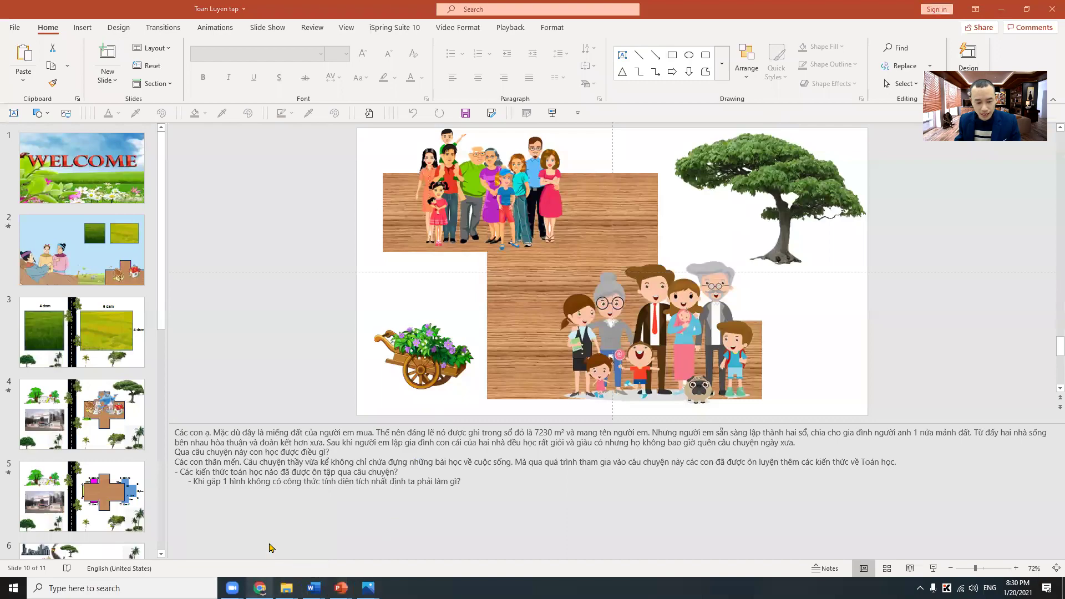
{"action": "left_click", "coordinate": [983, 11]}
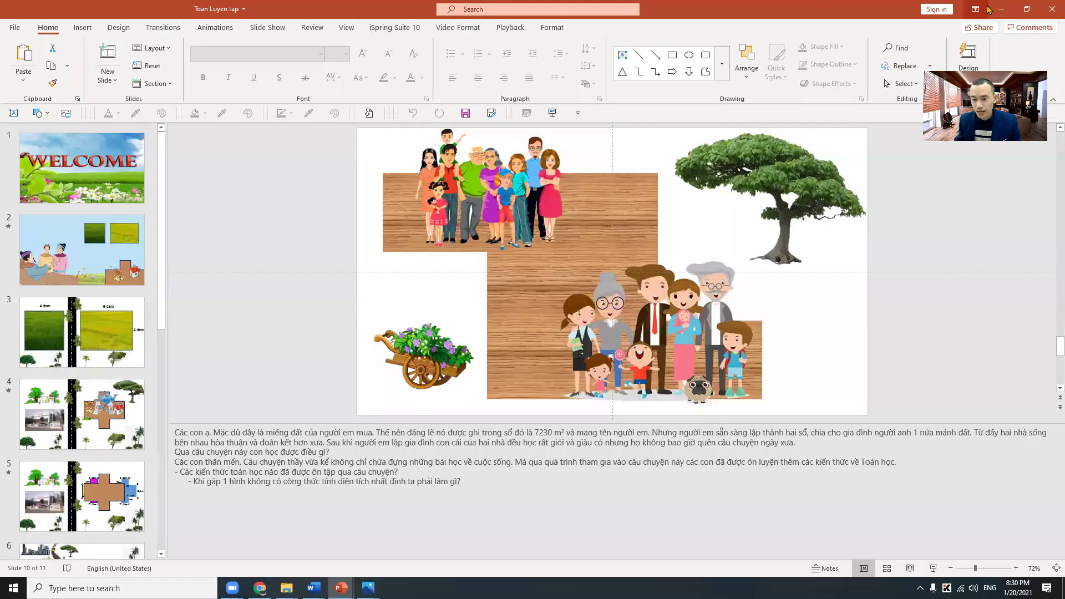
- Minimize PowerPoint and the photo viewer to clear the screen
{"action": "left_click", "coordinate": [999, 11]}
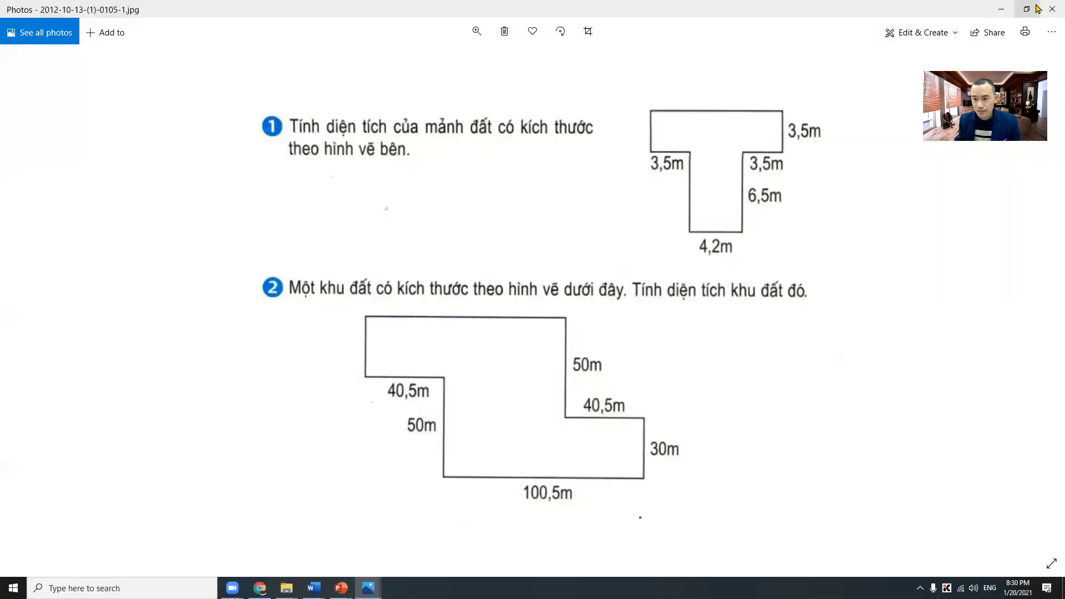
{"action": "key", "text": "Left"}
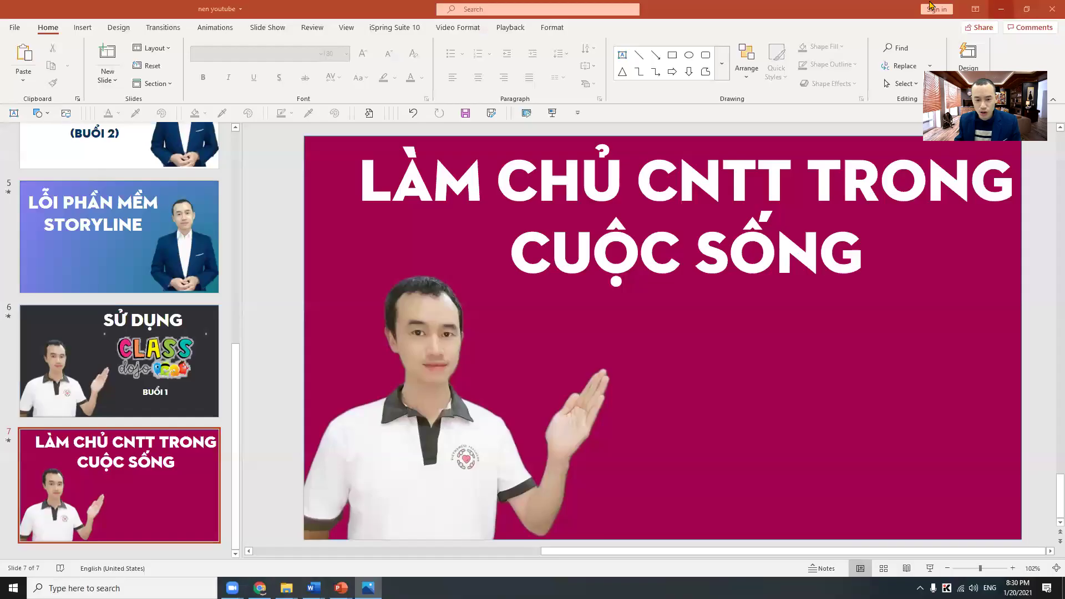
{"action": "left_click", "coordinate": [1001, 10]}
- In File Explorer, browse to New Volume (E:) and open the Anh folder
{"action": "mouse_move", "coordinate": [286, 587]}
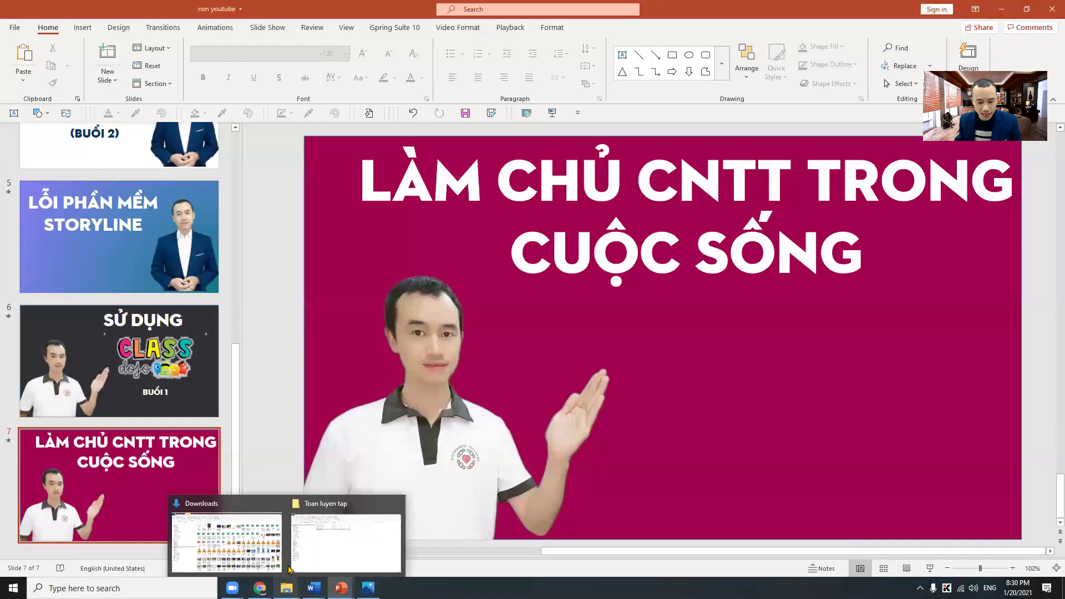
{"action": "left_click", "coordinate": [261, 549]}
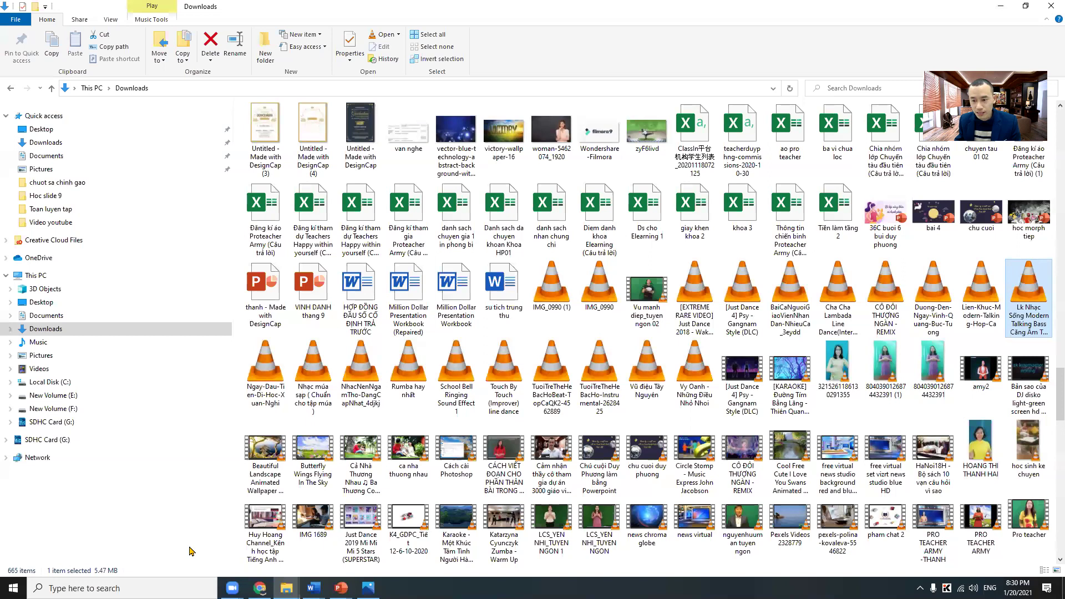
{"action": "left_click", "coordinate": [67, 409]}
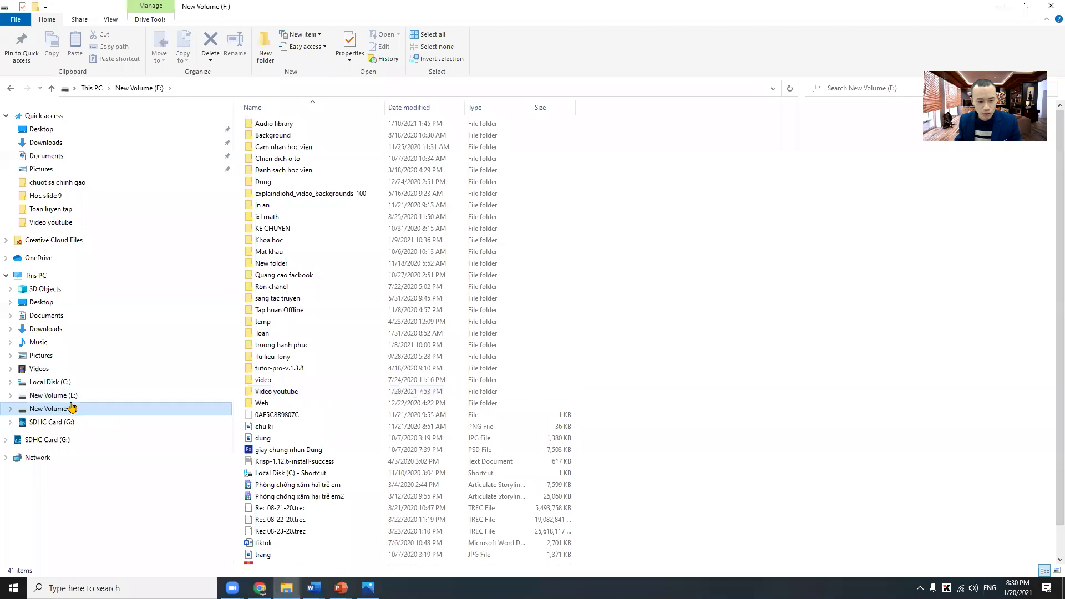
{"action": "left_click", "coordinate": [73, 397]}
{"action": "double_click", "coordinate": [263, 147]}
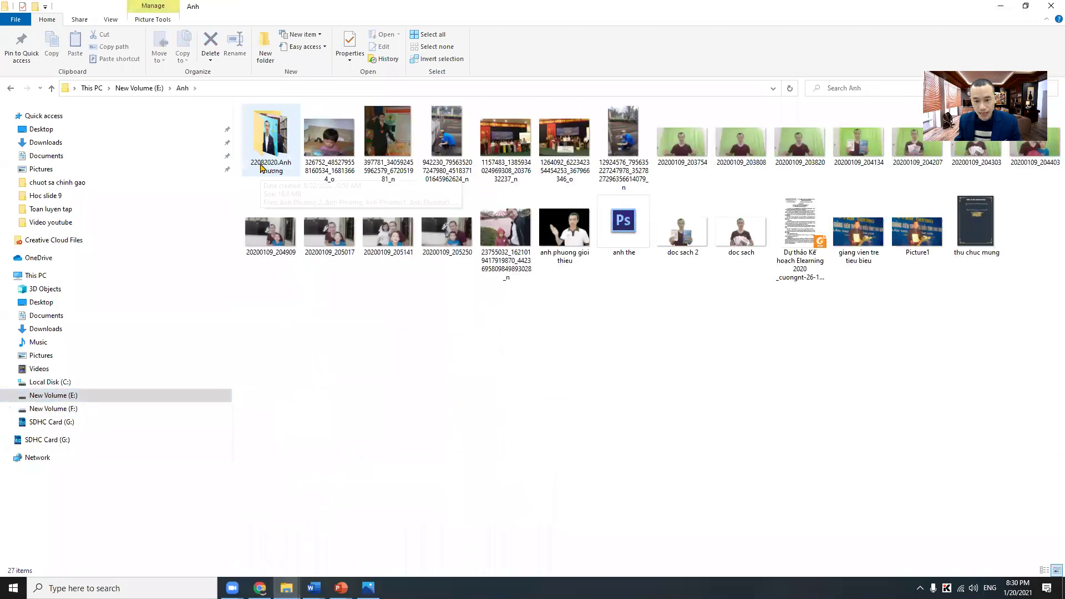
- Open the E-Learning award ceremony group photo from the Anh folder and bring it forward
{"action": "double_click", "coordinate": [511, 152]}
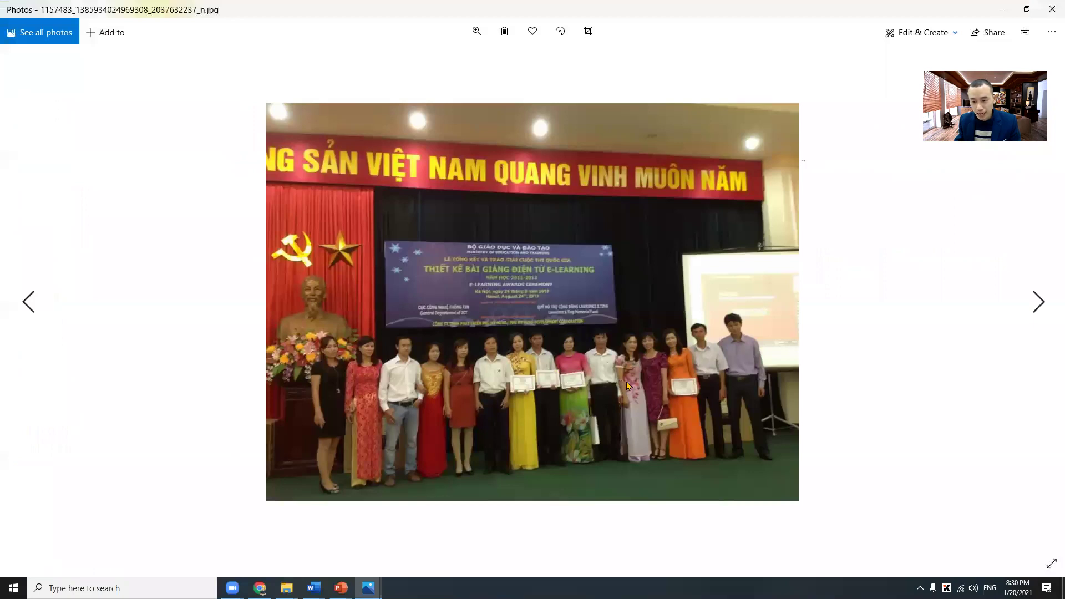
{"action": "scroll", "coordinate": [631, 386], "scroll_direction": "up", "scroll_amount": 3}
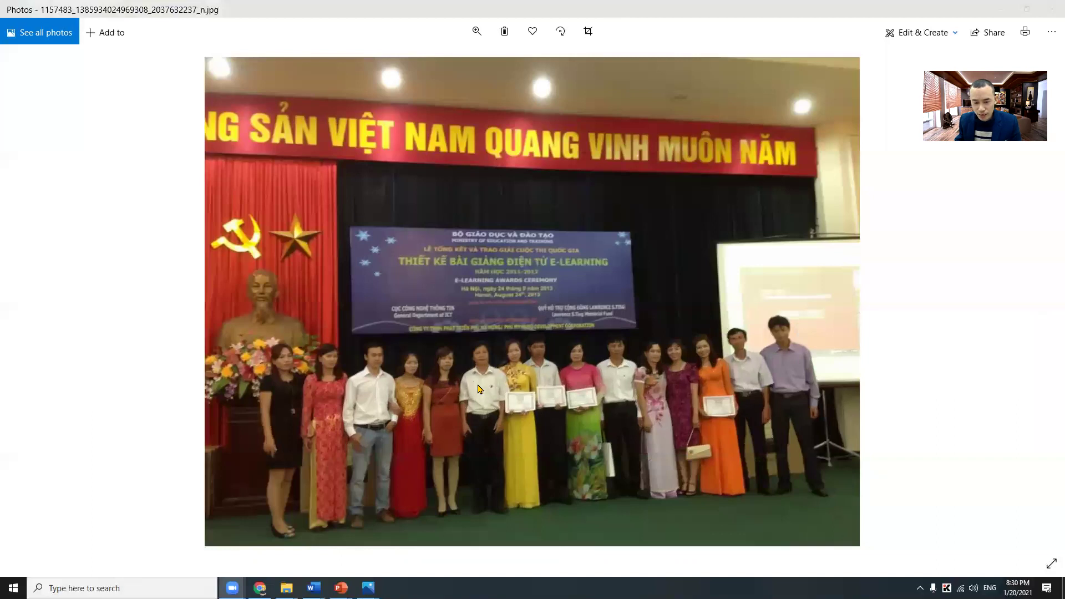
{"action": "scroll", "coordinate": [481, 397], "scroll_direction": "up", "scroll_amount": 1}
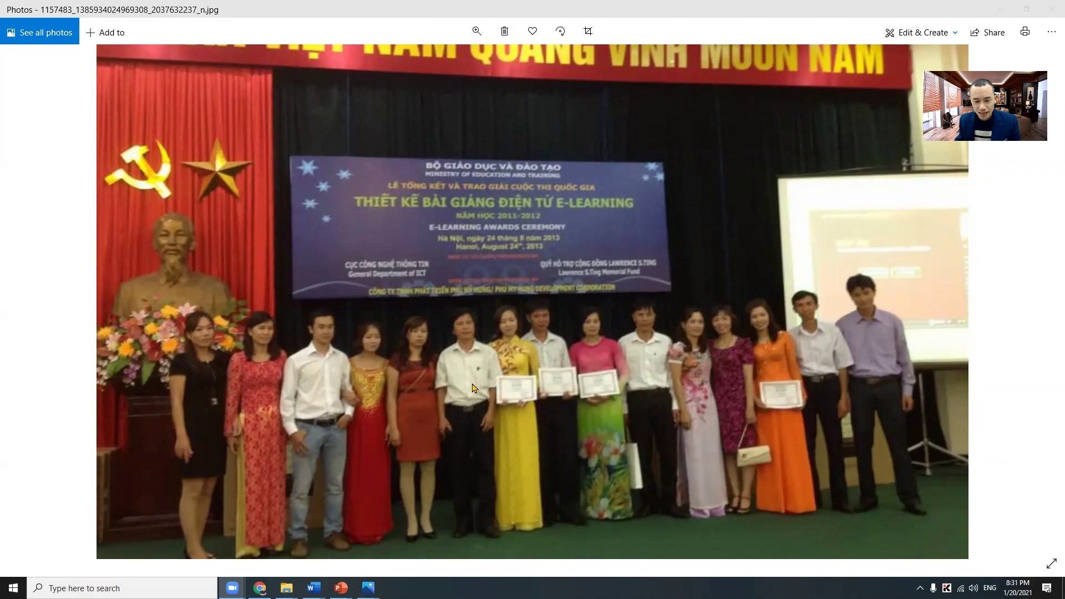
{"action": "left_click", "coordinate": [472, 384]}
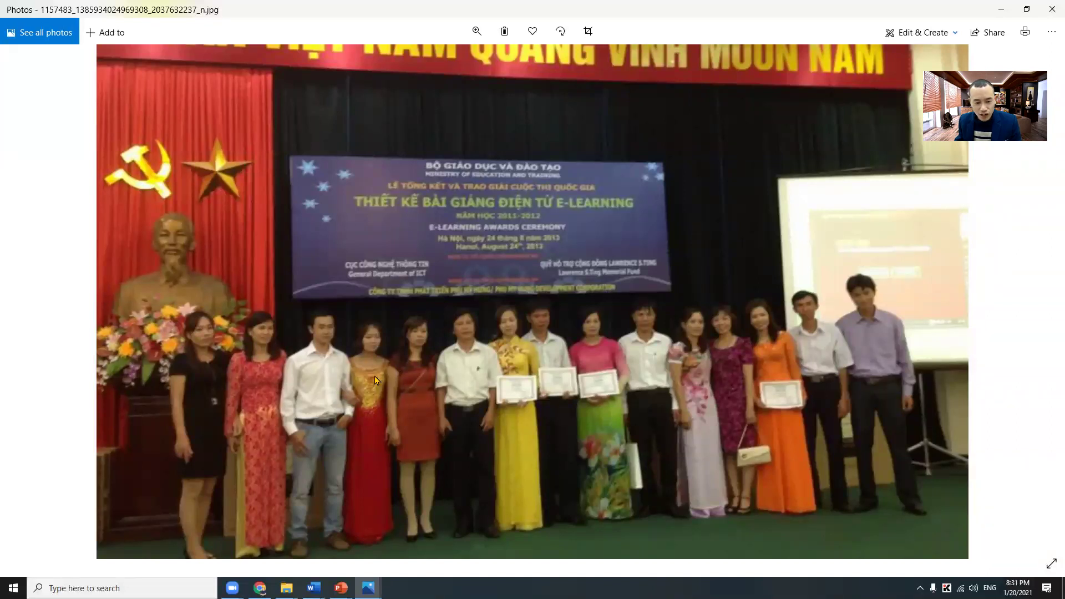
- Zoom in and out across the E-LEARNING award group photo, then minimize the Photos viewer
{"action": "scroll", "coordinate": [374, 387], "scroll_direction": "up", "scroll_amount": 1}
{"action": "scroll", "coordinate": [345, 369], "scroll_direction": "up", "scroll_amount": 1}
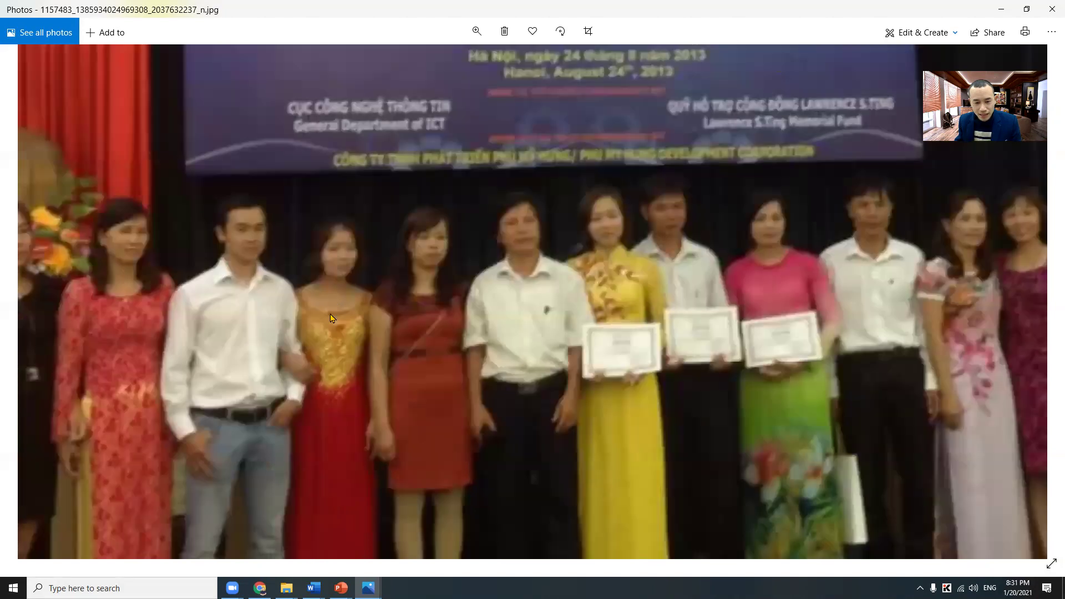
{"action": "scroll", "coordinate": [332, 377], "scroll_direction": "down", "scroll_amount": 3}
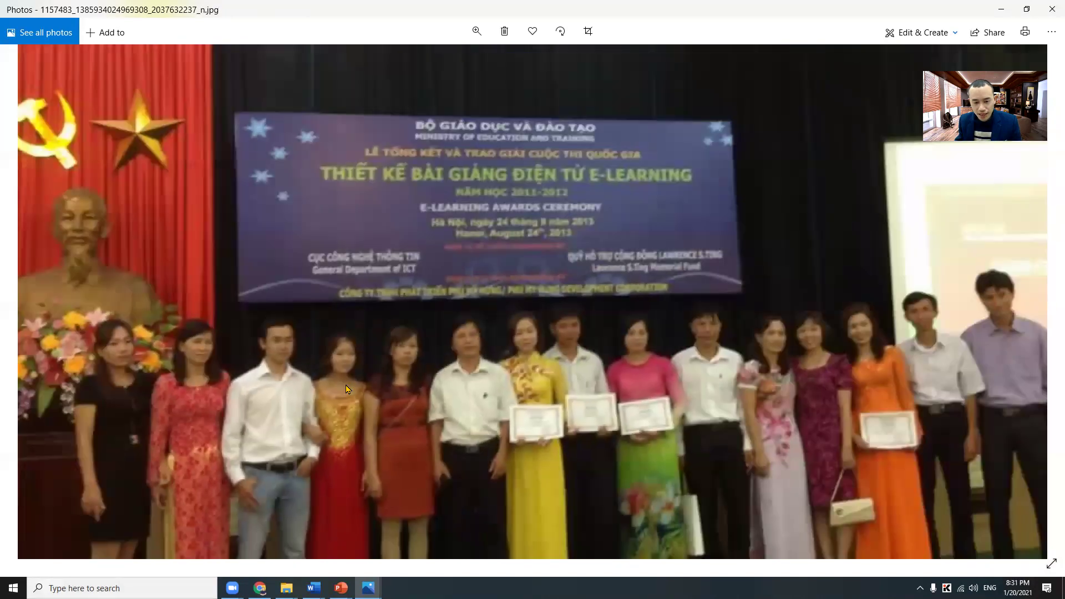
{"action": "scroll", "coordinate": [345, 380], "scroll_direction": "down", "scroll_amount": 1}
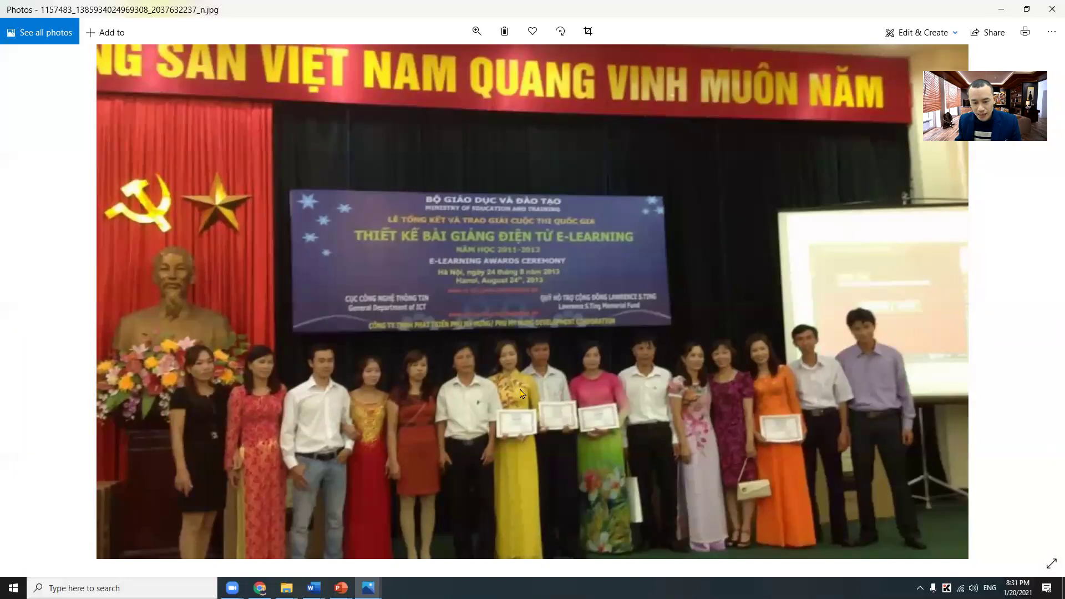
{"action": "scroll", "coordinate": [520, 392], "scroll_direction": "up", "scroll_amount": 4}
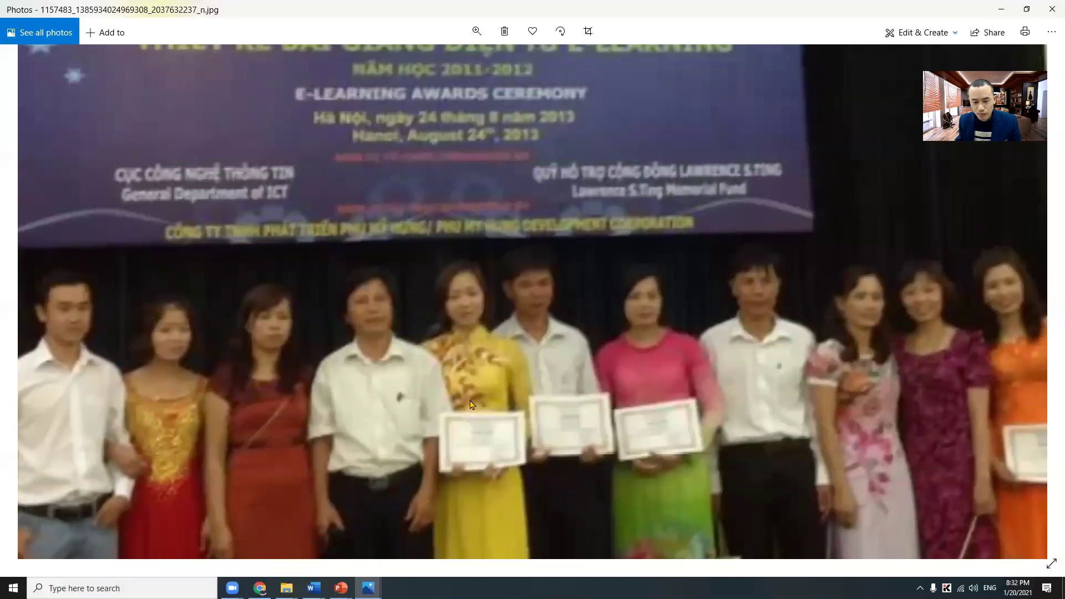
{"action": "scroll", "coordinate": [471, 403], "scroll_direction": "down", "scroll_amount": 1}
{"action": "scroll", "coordinate": [598, 412], "scroll_direction": "down", "scroll_amount": 2}
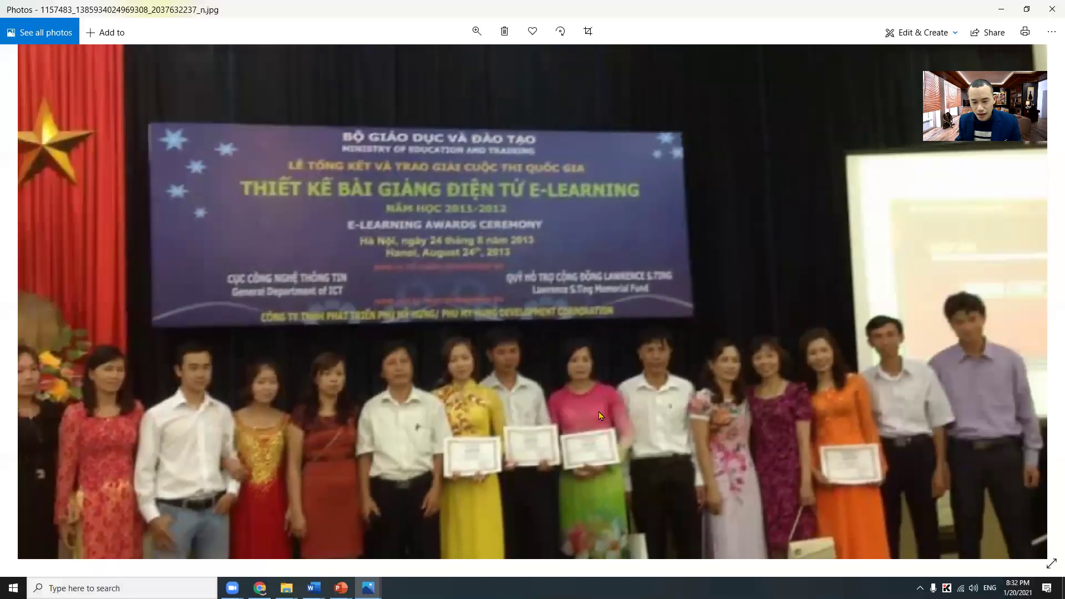
{"action": "scroll", "coordinate": [584, 408], "scroll_direction": "up", "scroll_amount": 2}
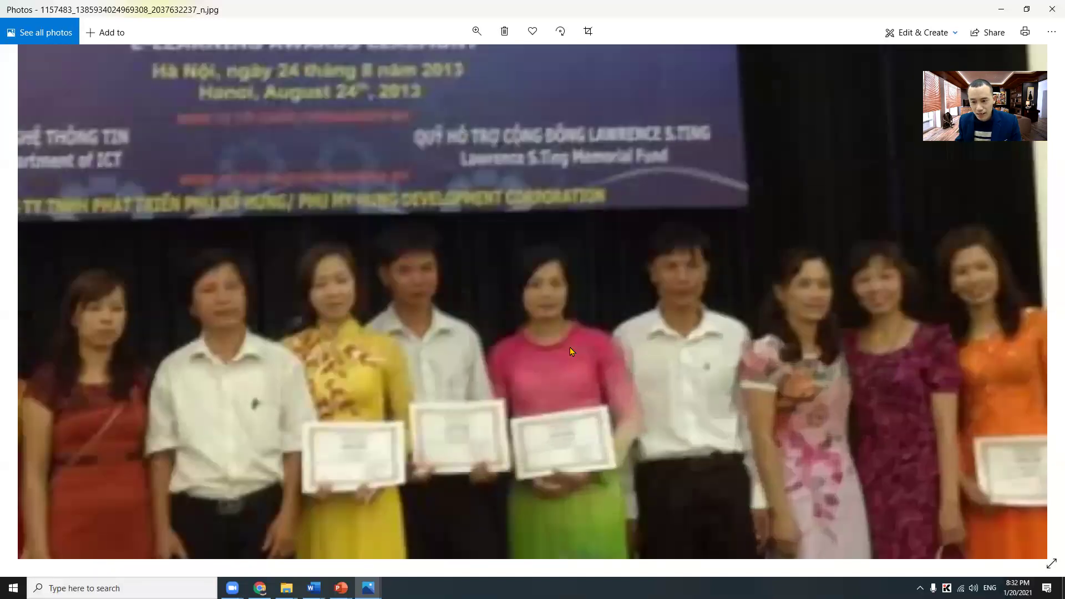
{"action": "scroll", "coordinate": [560, 341], "scroll_direction": "down", "scroll_amount": 1}
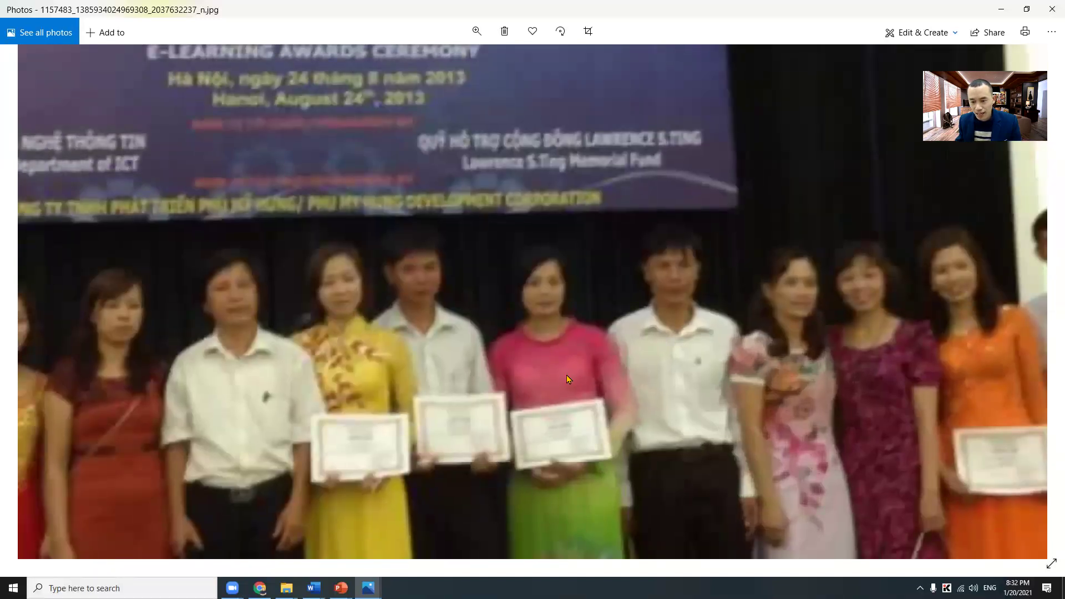
{"action": "scroll", "coordinate": [568, 371], "scroll_direction": "down", "scroll_amount": 2}
{"action": "scroll", "coordinate": [597, 420], "scroll_direction": "up", "scroll_amount": 1}
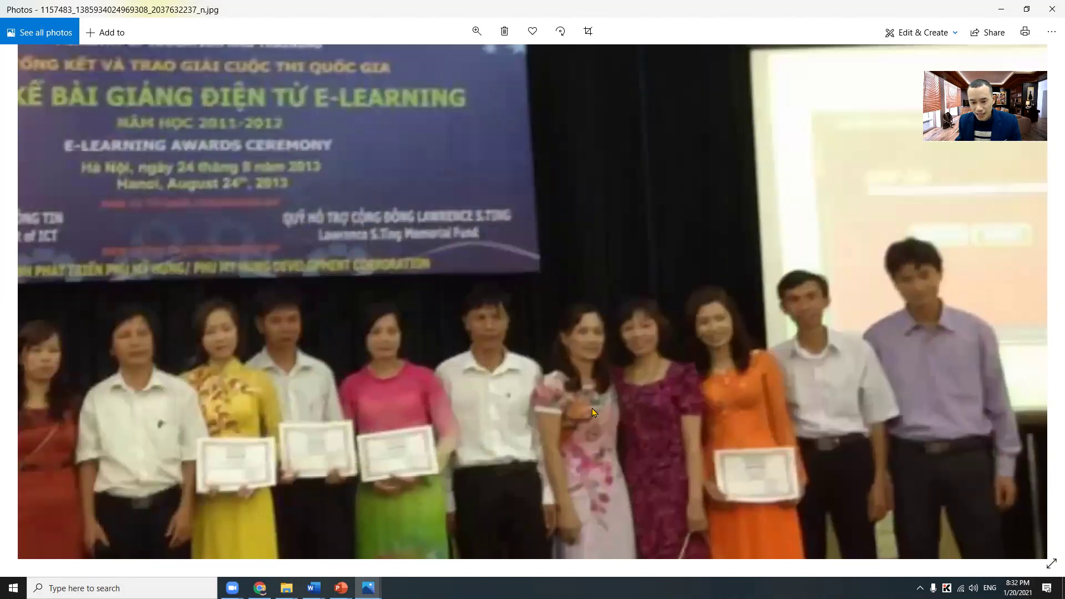
{"action": "scroll", "coordinate": [554, 276], "scroll_direction": "up", "scroll_amount": 1}
{"action": "scroll", "coordinate": [560, 354], "scroll_direction": "down", "scroll_amount": 3}
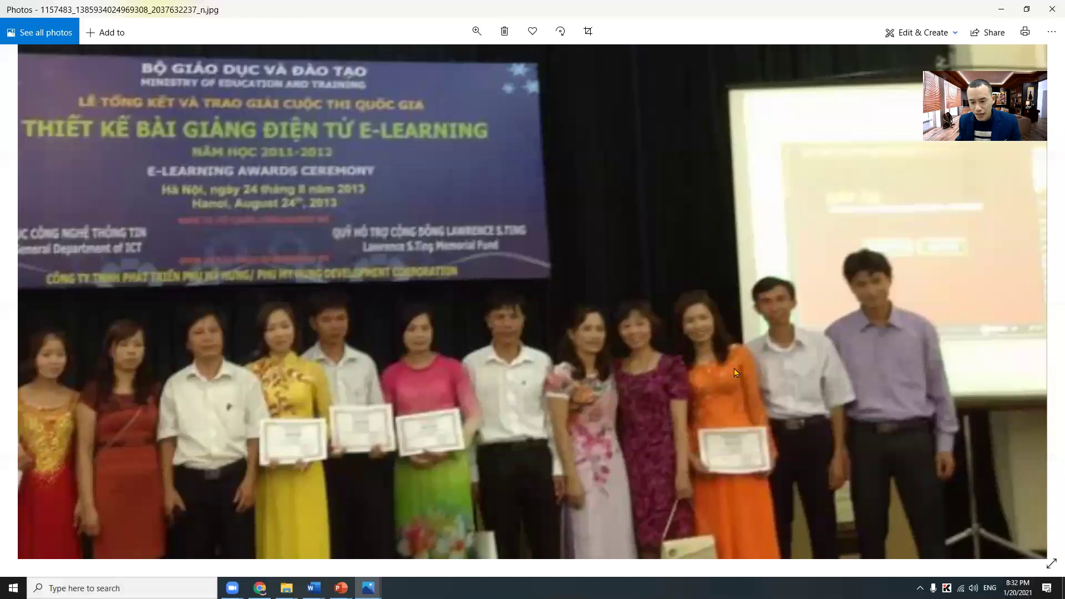
{"action": "scroll", "coordinate": [734, 367], "scroll_direction": "up", "scroll_amount": 2}
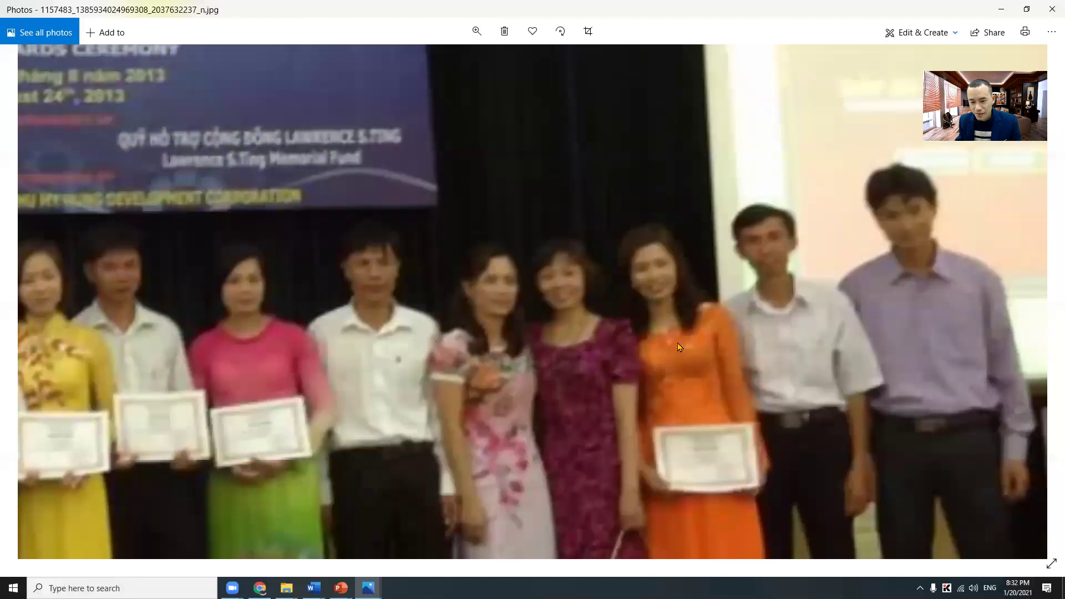
{"action": "scroll", "coordinate": [678, 370], "scroll_direction": "down", "scroll_amount": 3}
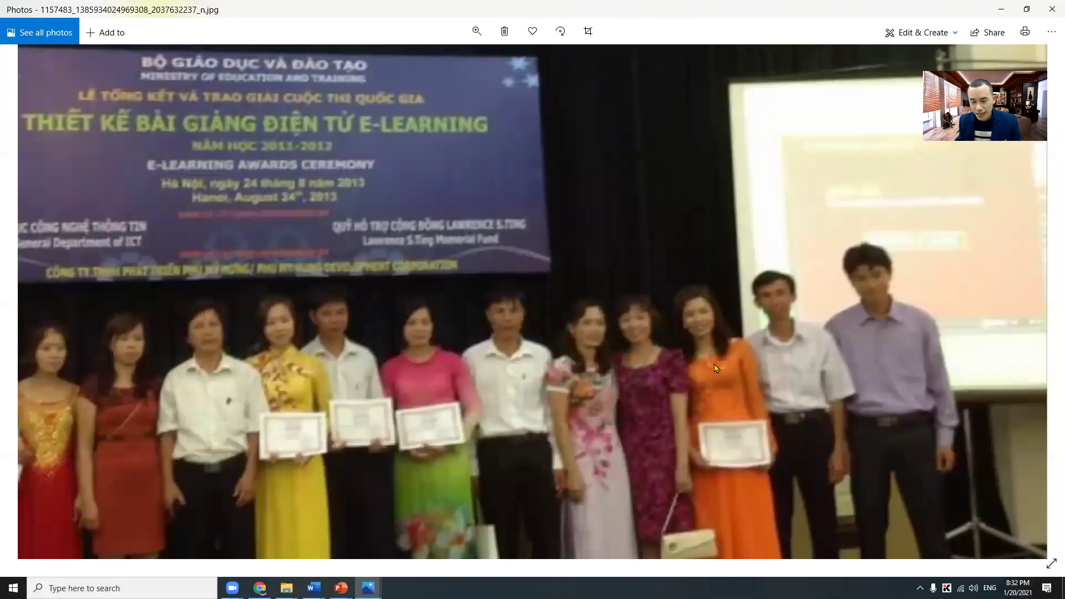
{"action": "scroll", "coordinate": [713, 364], "scroll_direction": "down", "scroll_amount": 1}
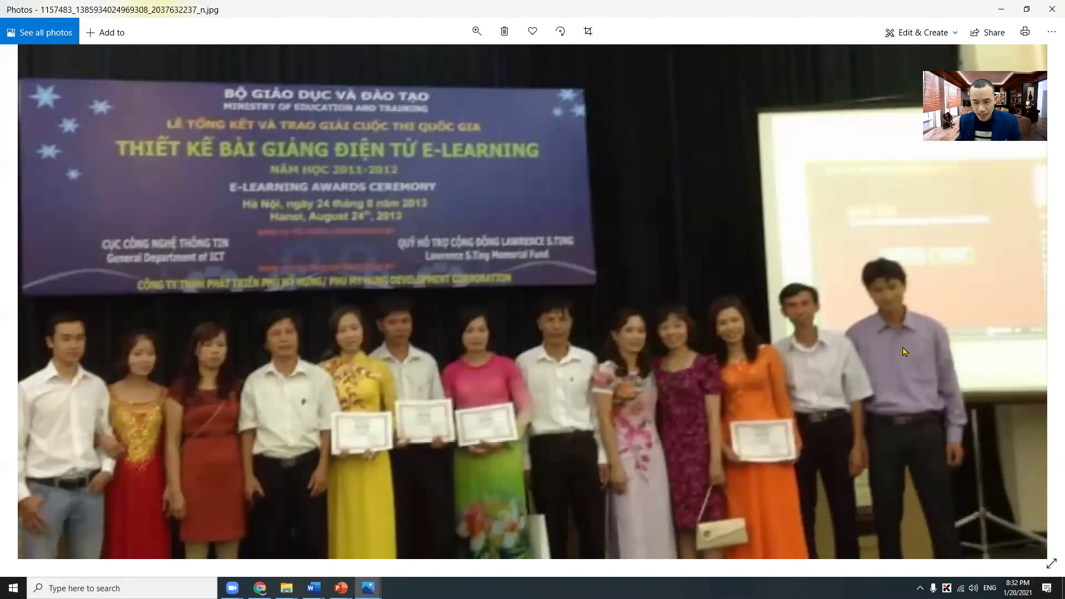
{"action": "scroll", "coordinate": [481, 364], "scroll_direction": "down", "scroll_amount": 1}
{"action": "scroll", "coordinate": [481, 360], "scroll_direction": "down", "scroll_amount": 2}
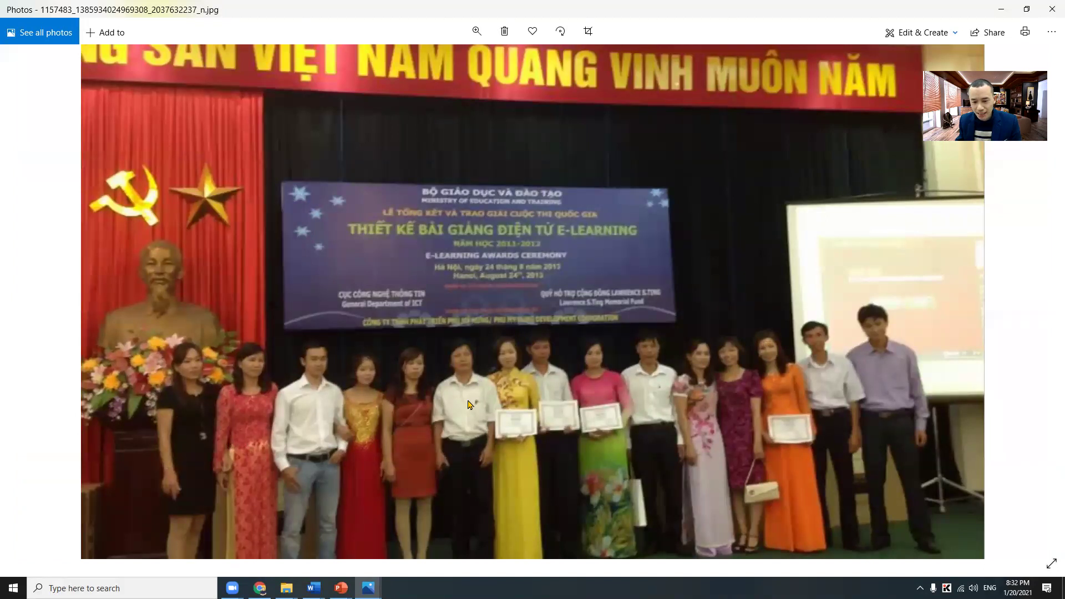
{"action": "scroll", "coordinate": [469, 405], "scroll_direction": "down", "scroll_amount": 1}
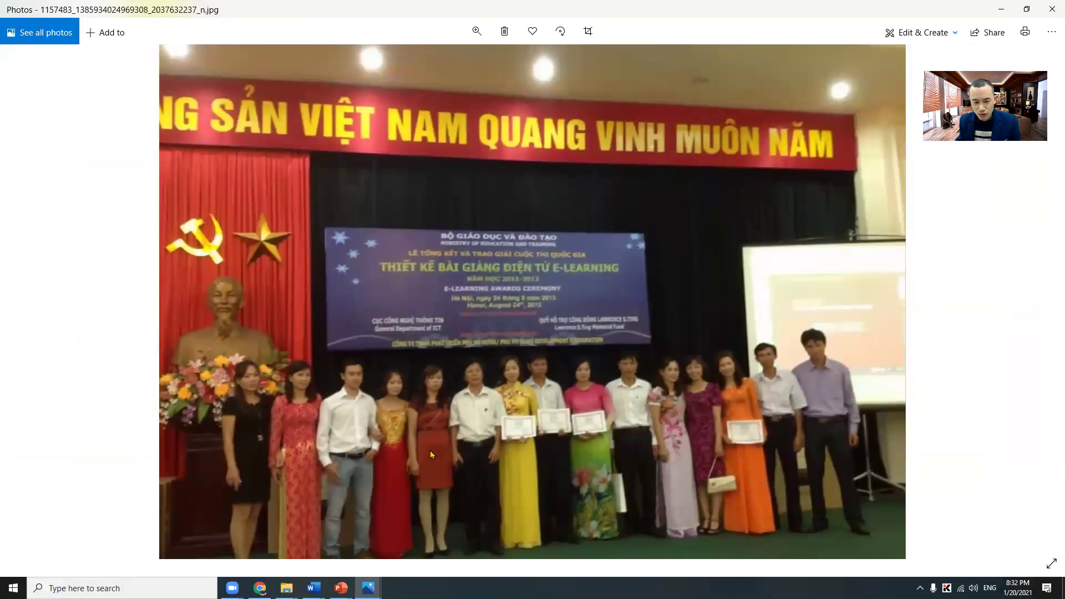
{"action": "scroll", "coordinate": [326, 439], "scroll_direction": "up", "scroll_amount": 1}
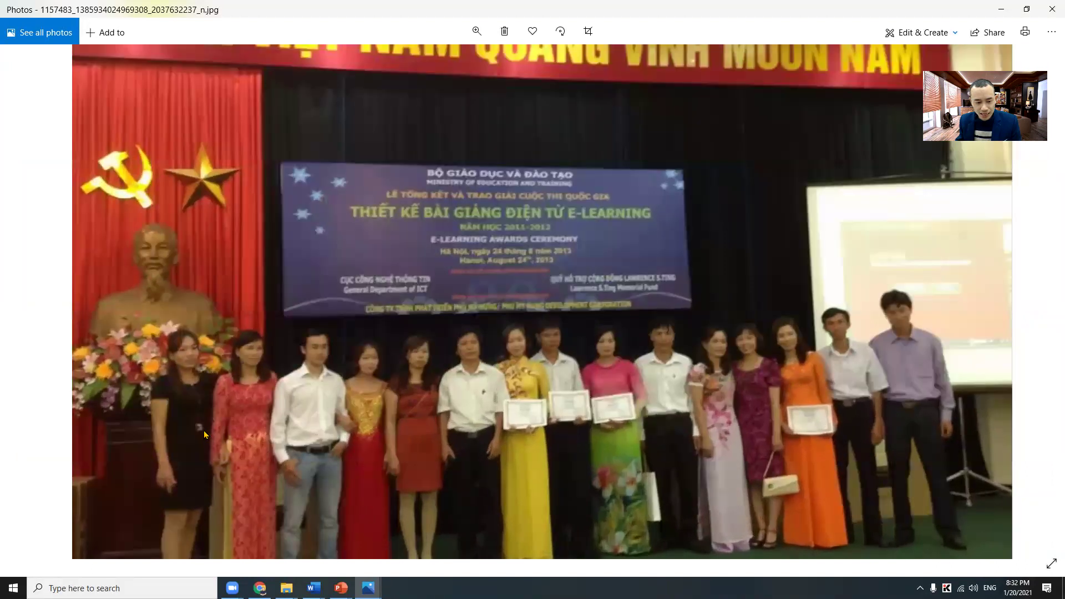
{"action": "scroll", "coordinate": [248, 428], "scroll_direction": "up", "scroll_amount": 1}
{"action": "scroll", "coordinate": [247, 384], "scroll_direction": "down", "scroll_amount": 1}
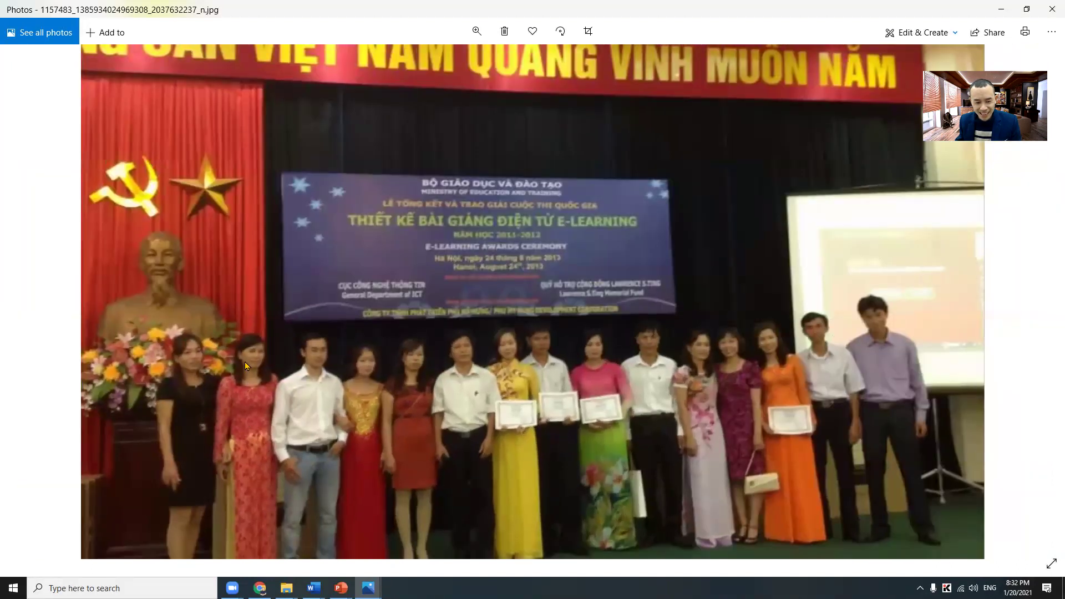
{"action": "scroll", "coordinate": [250, 422], "scroll_direction": "up", "scroll_amount": 1}
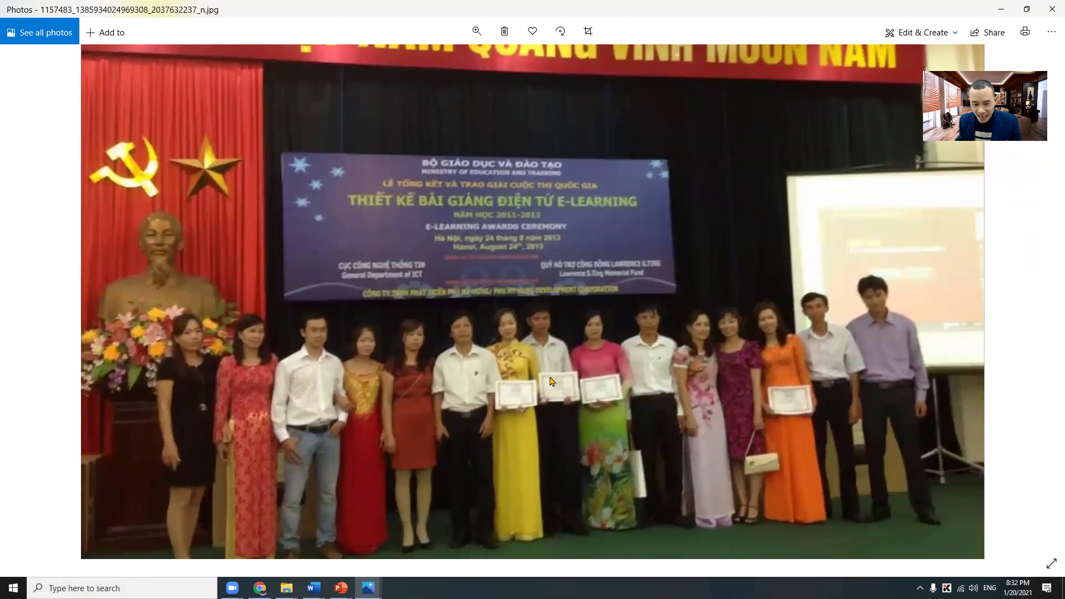
{"action": "scroll", "coordinate": [553, 382], "scroll_direction": "up", "scroll_amount": 1}
{"action": "scroll", "coordinate": [553, 380], "scroll_direction": "up", "scroll_amount": 1}
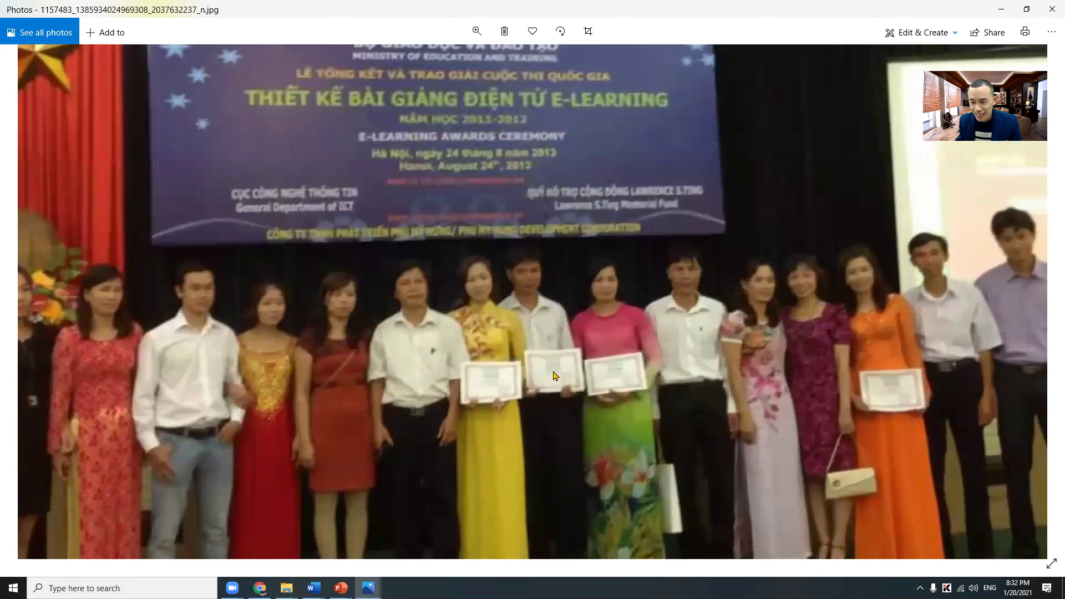
{"action": "scroll", "coordinate": [535, 372], "scroll_direction": "down", "scroll_amount": 1}
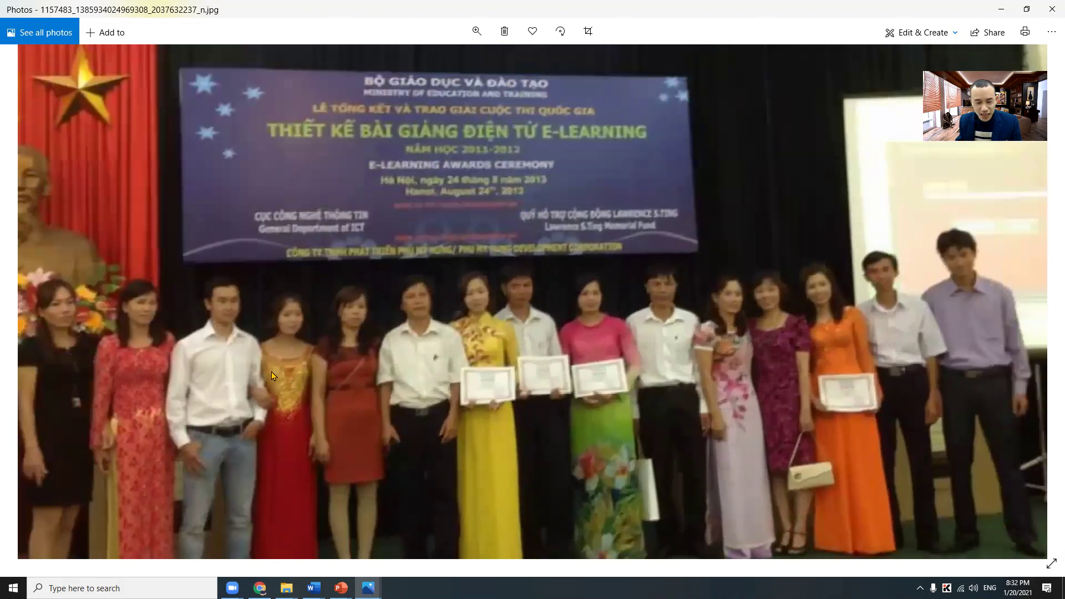
{"action": "scroll", "coordinate": [466, 373], "scroll_direction": "down", "scroll_amount": 1}
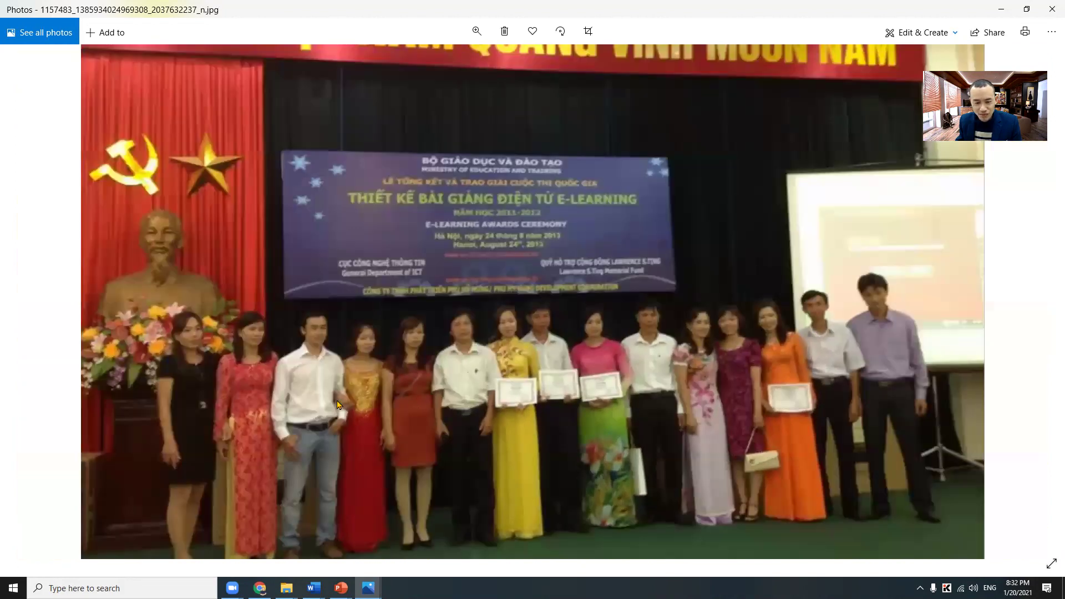
{"action": "scroll", "coordinate": [397, 410], "scroll_direction": "up", "scroll_amount": 1}
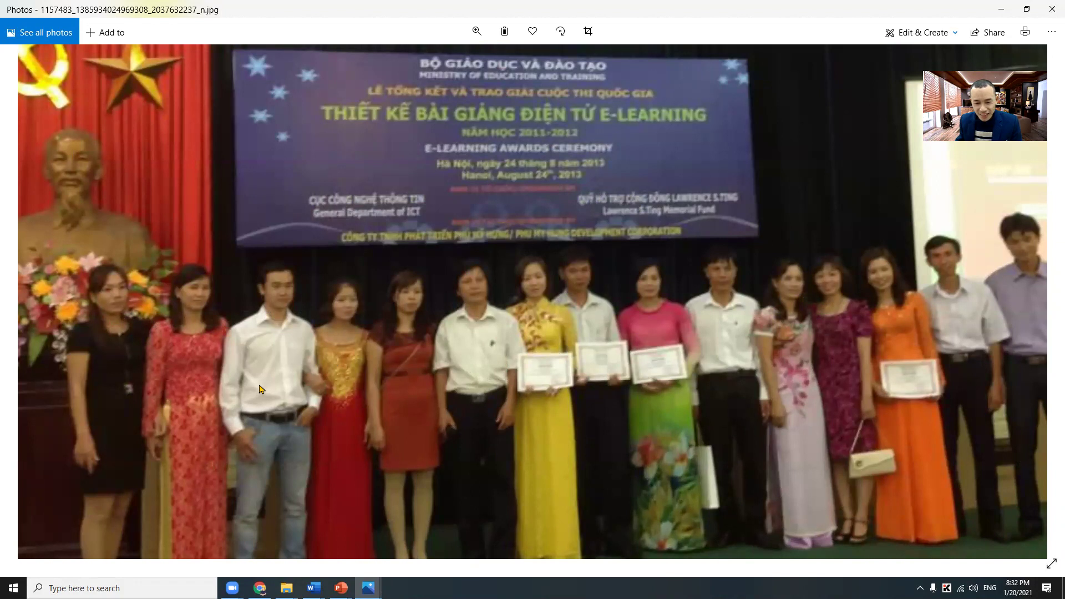
{"action": "scroll", "coordinate": [561, 436], "scroll_direction": "down", "scroll_amount": 1}
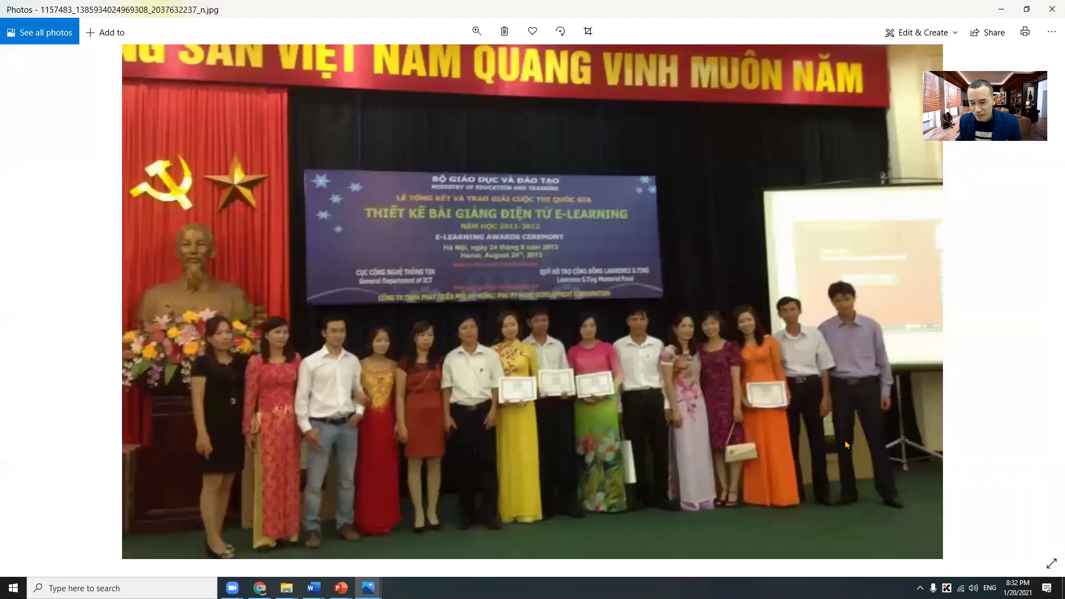
{"action": "scroll", "coordinate": [811, 443], "scroll_direction": "up", "scroll_amount": 1}
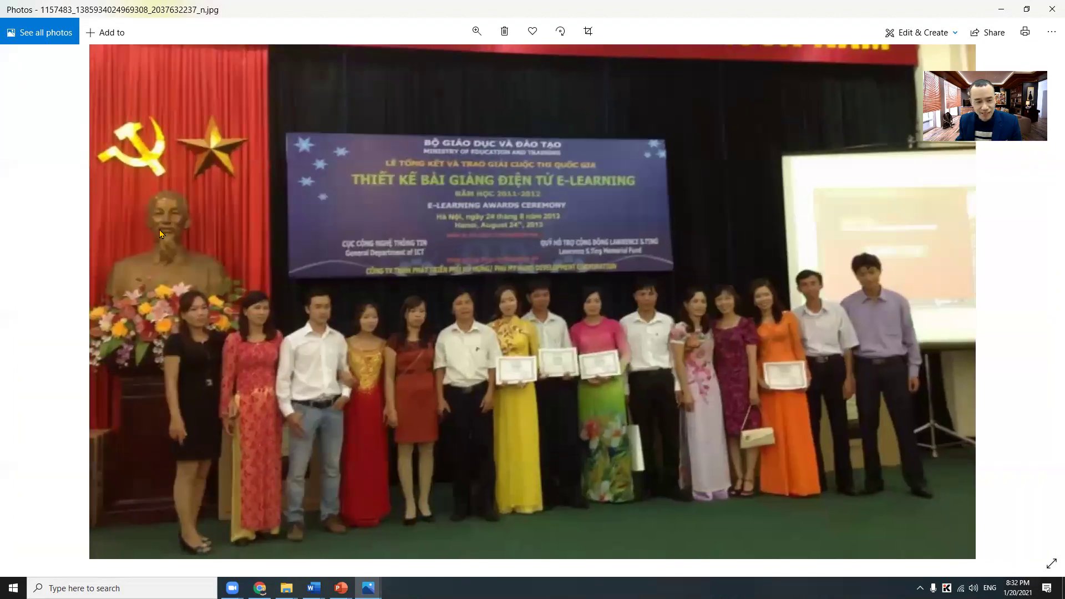
{"action": "scroll", "coordinate": [778, 267], "scroll_direction": "down", "scroll_amount": 1}
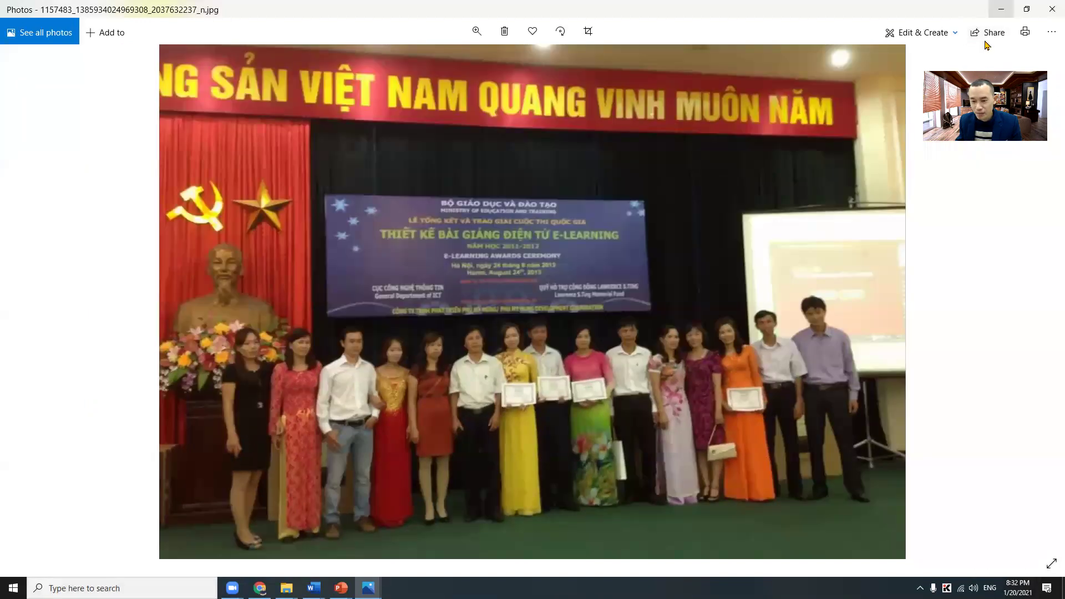
{"action": "scroll", "coordinate": [799, 365], "scroll_direction": "down", "scroll_amount": 1}
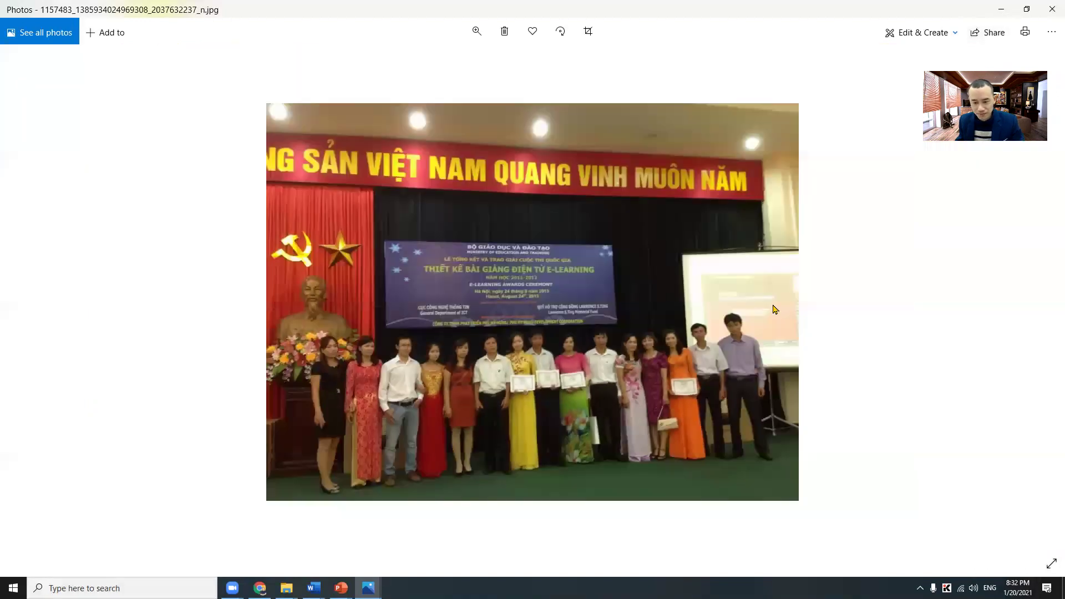
{"action": "left_click", "coordinate": [1000, 10]}
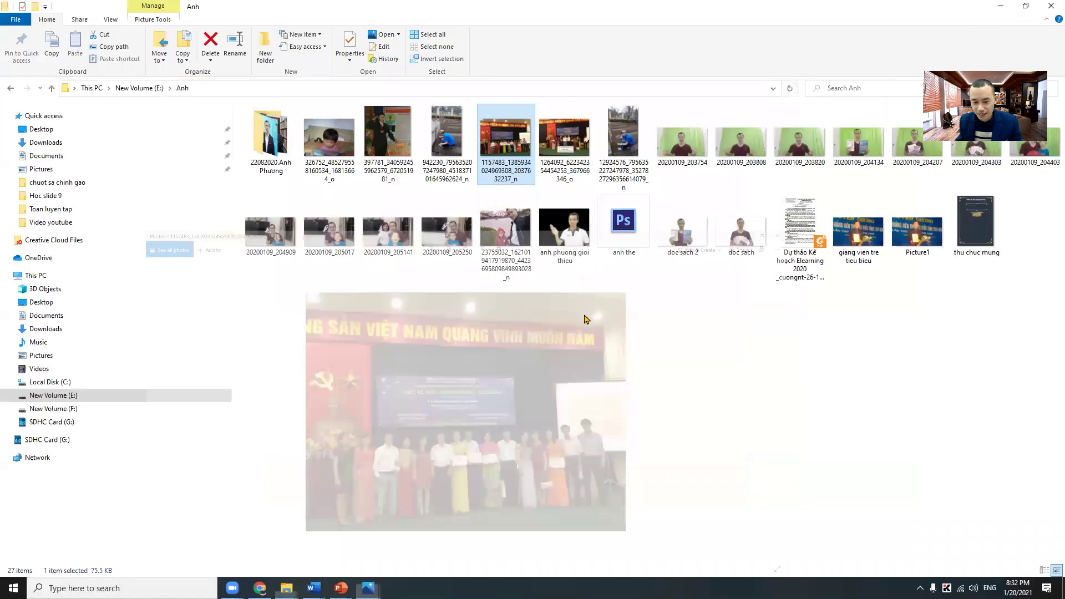
- Open the award-ceremony photo, zoom it out to fit the window, then switch to Chrome
{"action": "key", "text": "Right"}
{"action": "key", "text": "Return"}
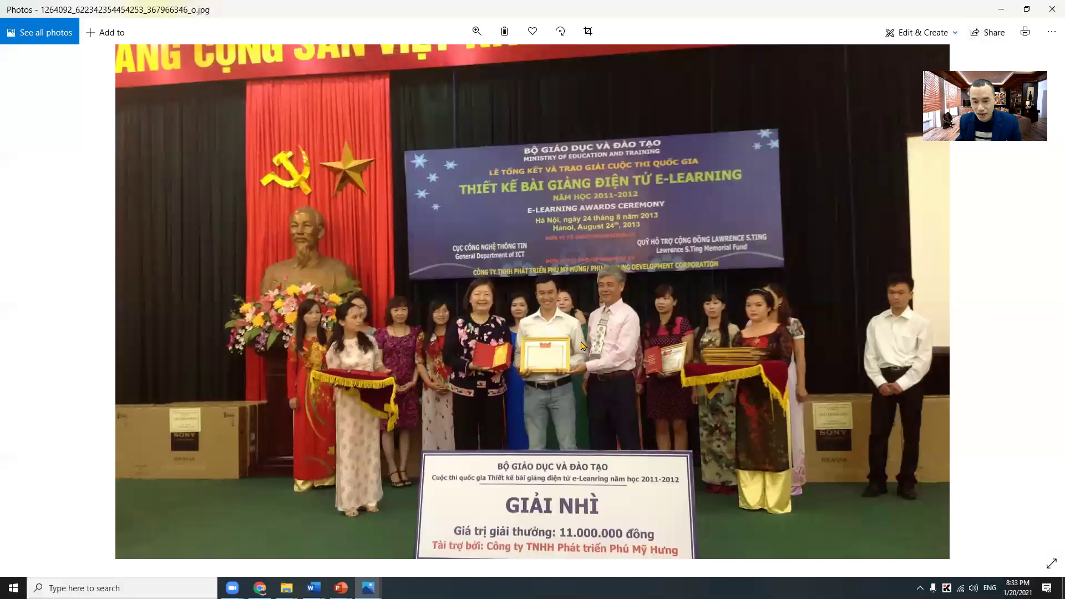
{"action": "scroll", "coordinate": [580, 348], "scroll_direction": "down", "scroll_amount": 1}
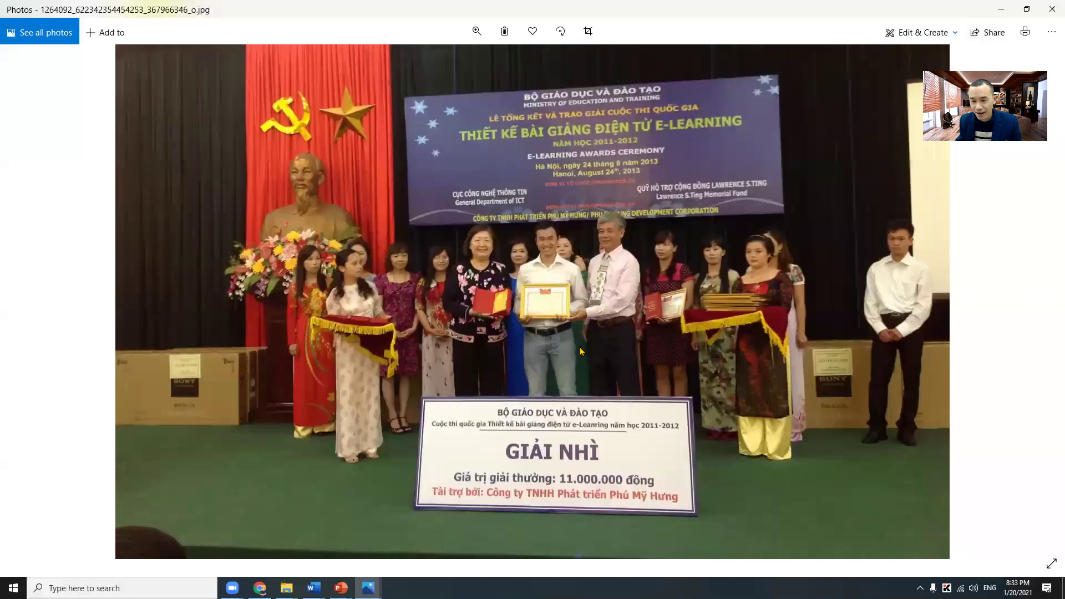
{"action": "scroll", "coordinate": [580, 350], "scroll_direction": "down", "scroll_amount": 1}
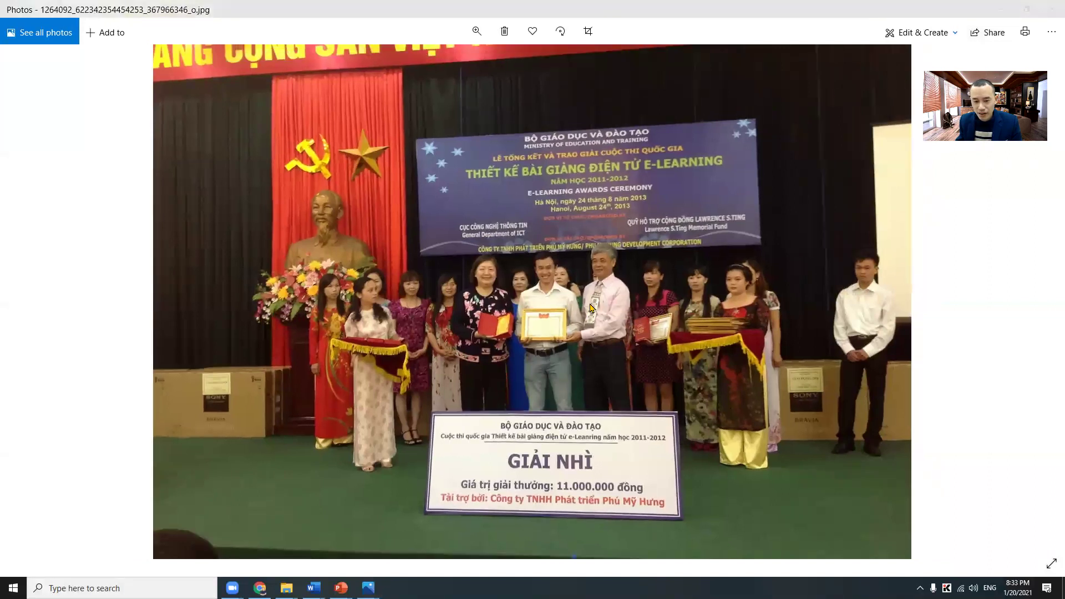
{"action": "scroll", "coordinate": [592, 308], "scroll_direction": "up", "scroll_amount": 1}
{"action": "scroll", "coordinate": [593, 306], "scroll_direction": "up", "scroll_amount": 1}
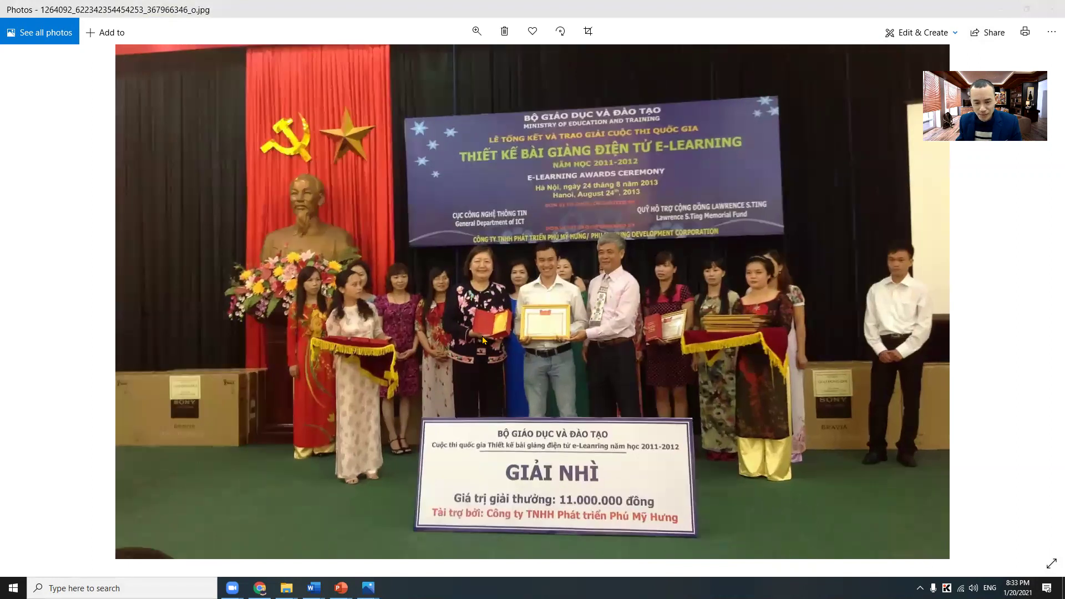
{"action": "scroll", "coordinate": [513, 308], "scroll_direction": "up", "scroll_amount": 1}
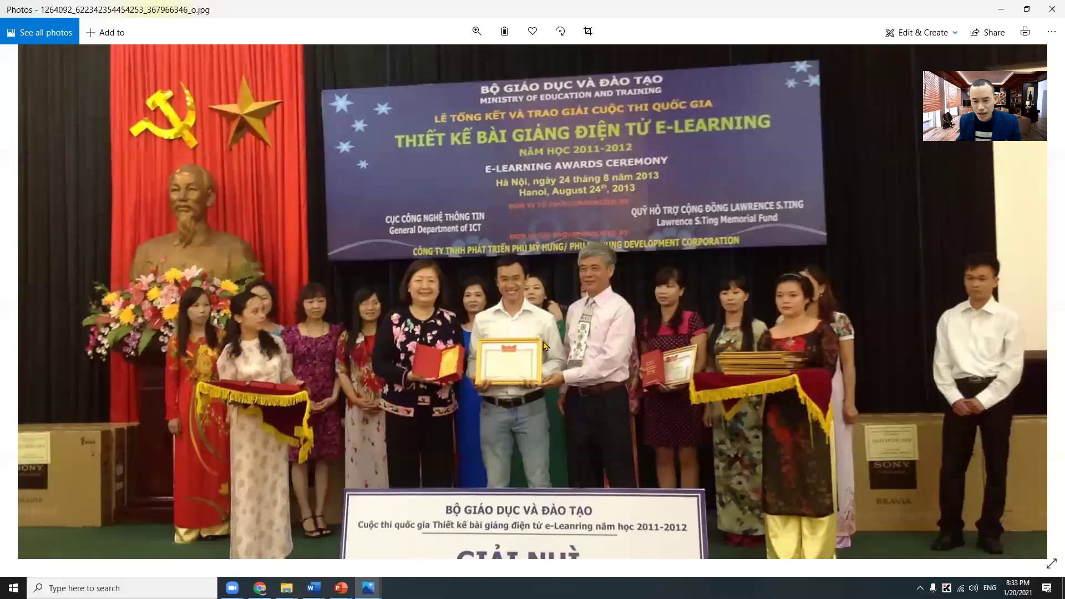
{"action": "scroll", "coordinate": [543, 345], "scroll_direction": "down", "scroll_amount": 1}
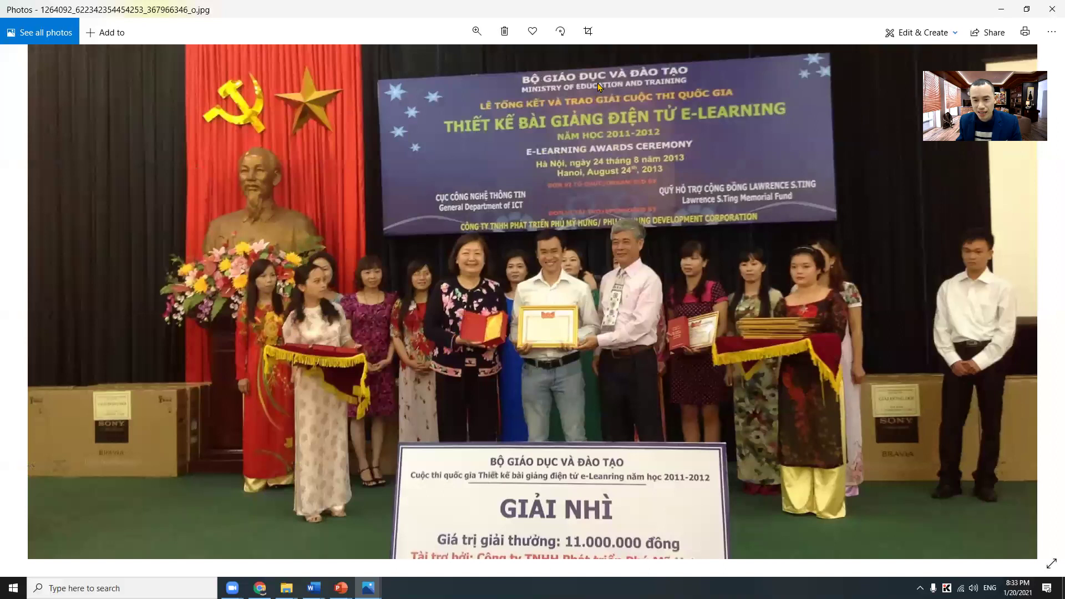
{"action": "scroll", "coordinate": [579, 341], "scroll_direction": "up", "scroll_amount": 1}
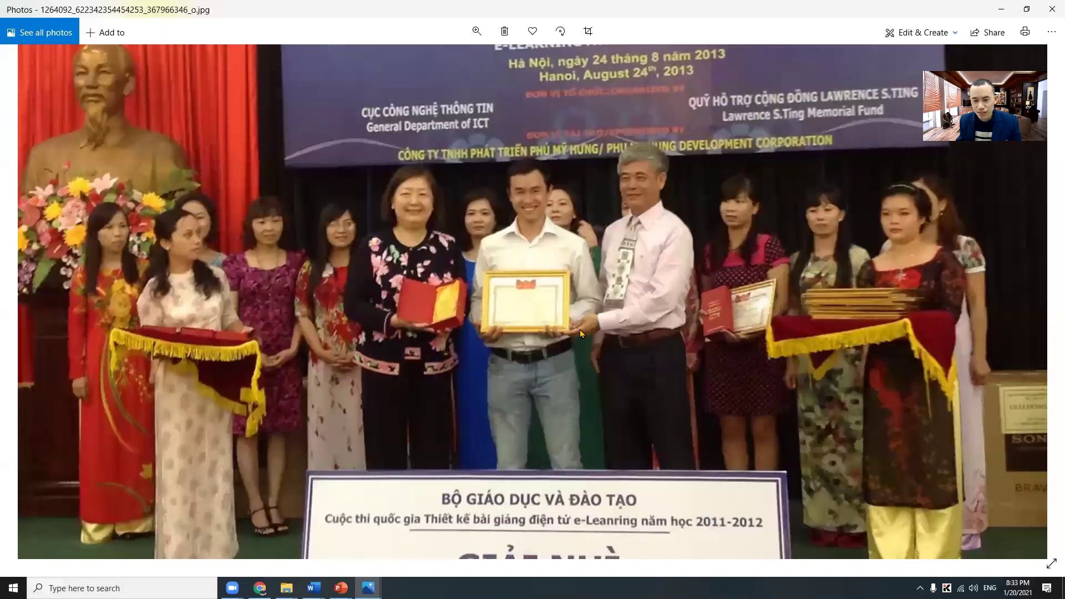
{"action": "scroll", "coordinate": [581, 327], "scroll_direction": "down", "scroll_amount": 1}
{"action": "scroll", "coordinate": [591, 319], "scroll_direction": "down", "scroll_amount": 1}
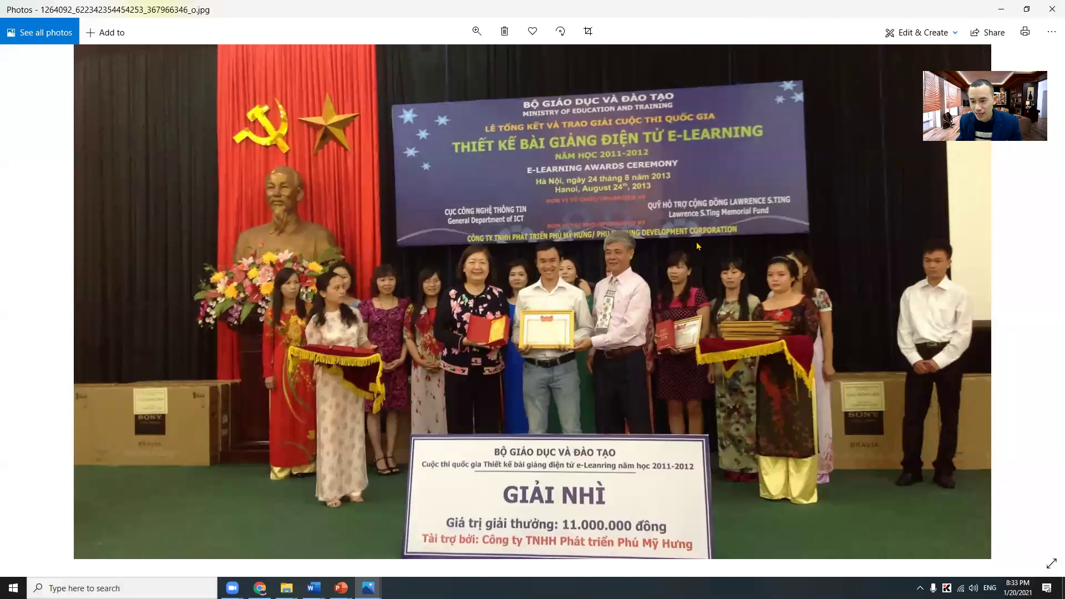
{"action": "scroll", "coordinate": [693, 238], "scroll_direction": "down", "scroll_amount": 1}
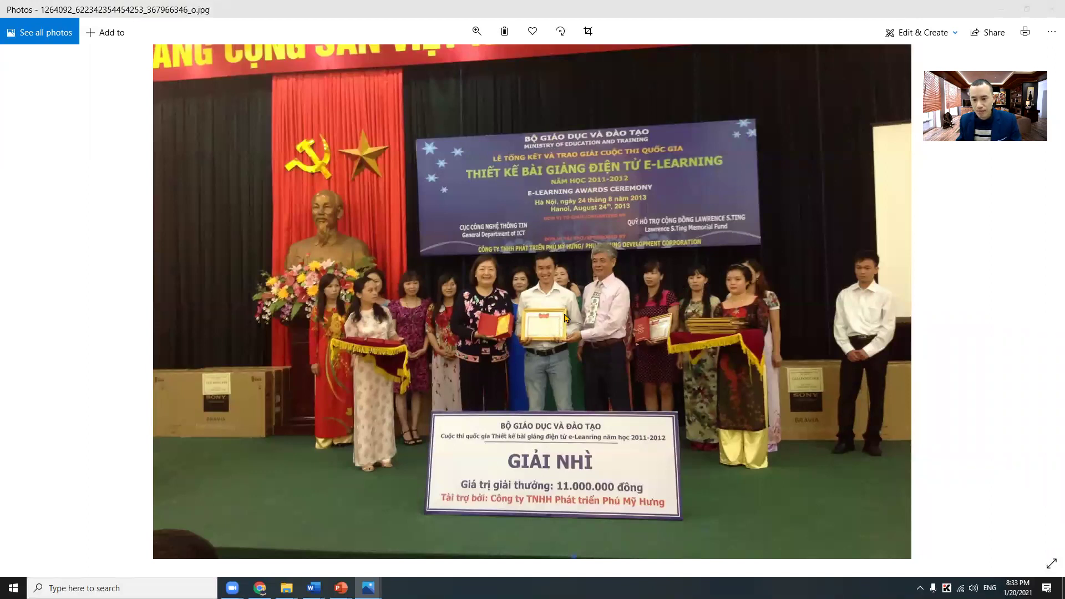
{"action": "scroll", "coordinate": [566, 310], "scroll_direction": "up", "scroll_amount": 1}
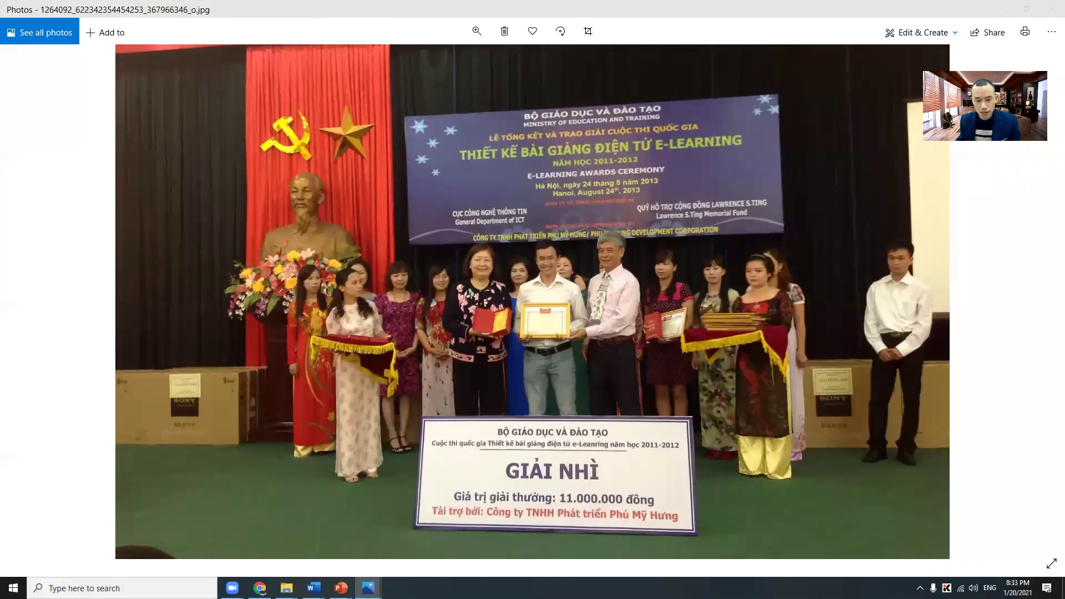
{"action": "key", "text": "alt+Tab"}
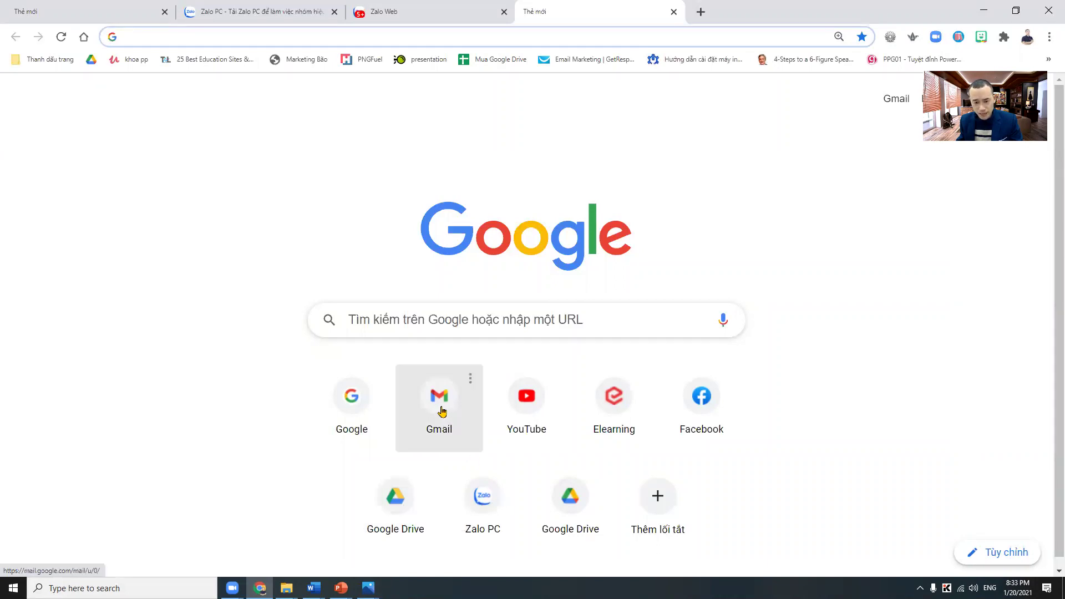
- Open Gmail from its shortcut tile on Chrome's new tab page
{"action": "left_click", "coordinate": [442, 412]}
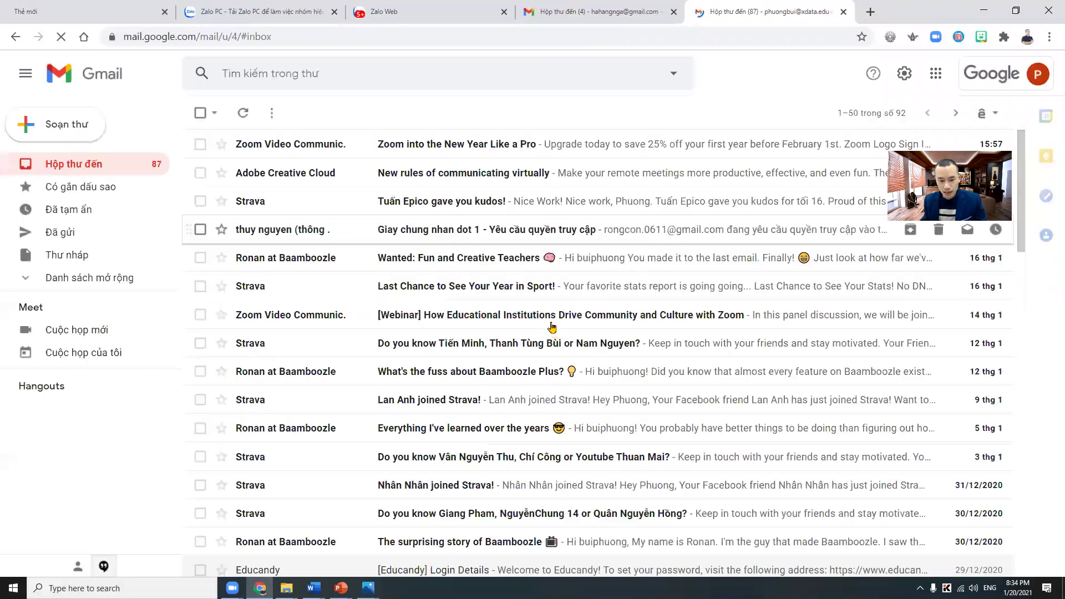
- Switch Gmail to another signed-in Google account and confirm its saved password
{"action": "left_click", "coordinate": [1037, 74]}
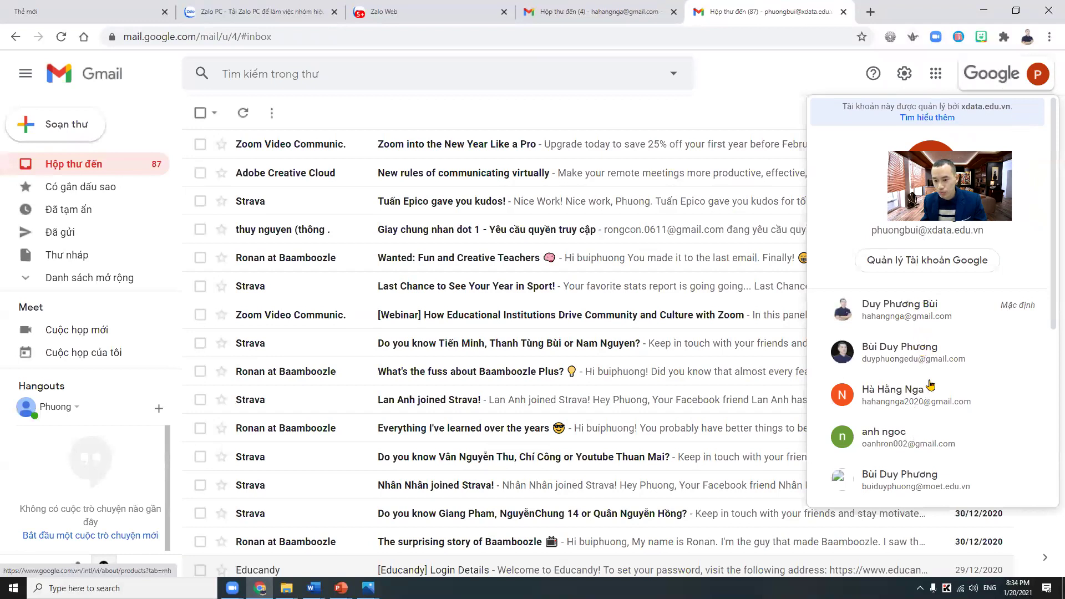
{"action": "scroll", "coordinate": [948, 430], "scroll_direction": "down", "scroll_amount": 1}
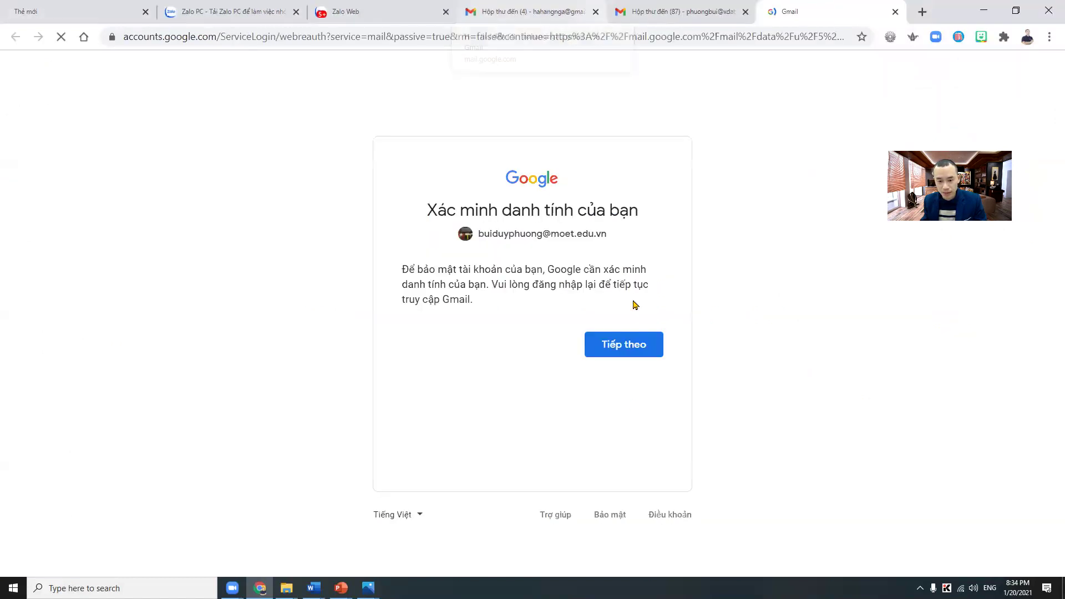
{"action": "left_click", "coordinate": [614, 351]}
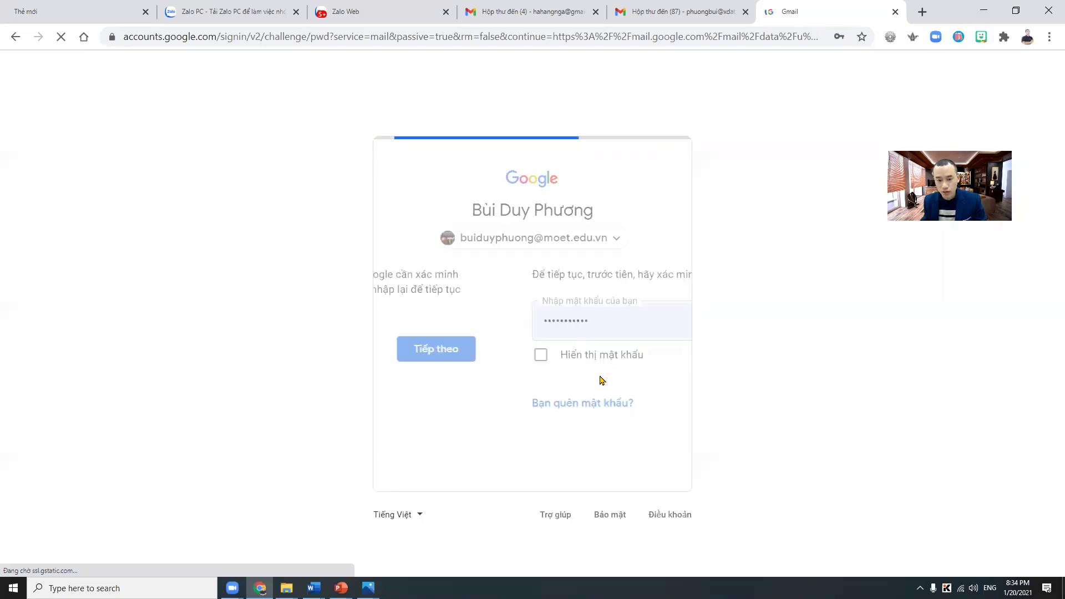
{"action": "left_click", "coordinate": [614, 403]}
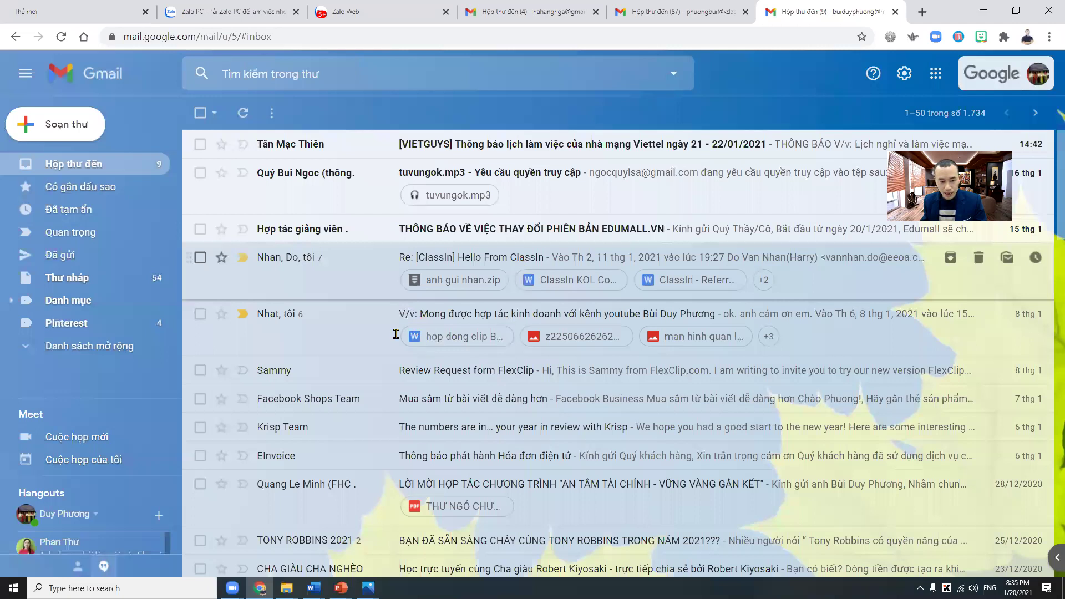
- Open the ClassIn conversation and expand its 15 Nov and 27 Oct messages
{"action": "left_click", "coordinate": [310, 266]}
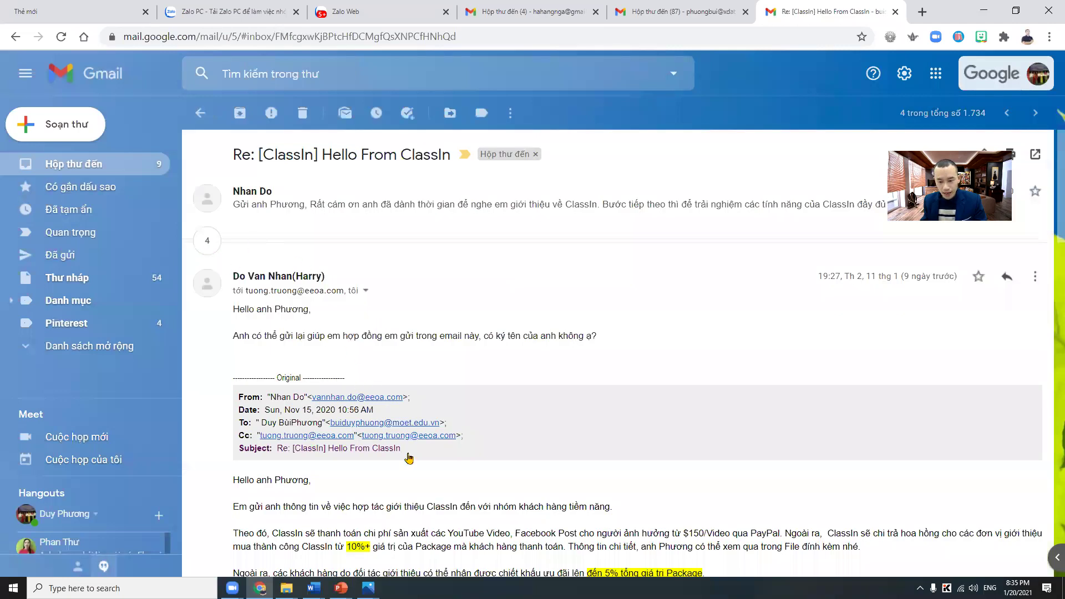
{"action": "key", "text": ";"}
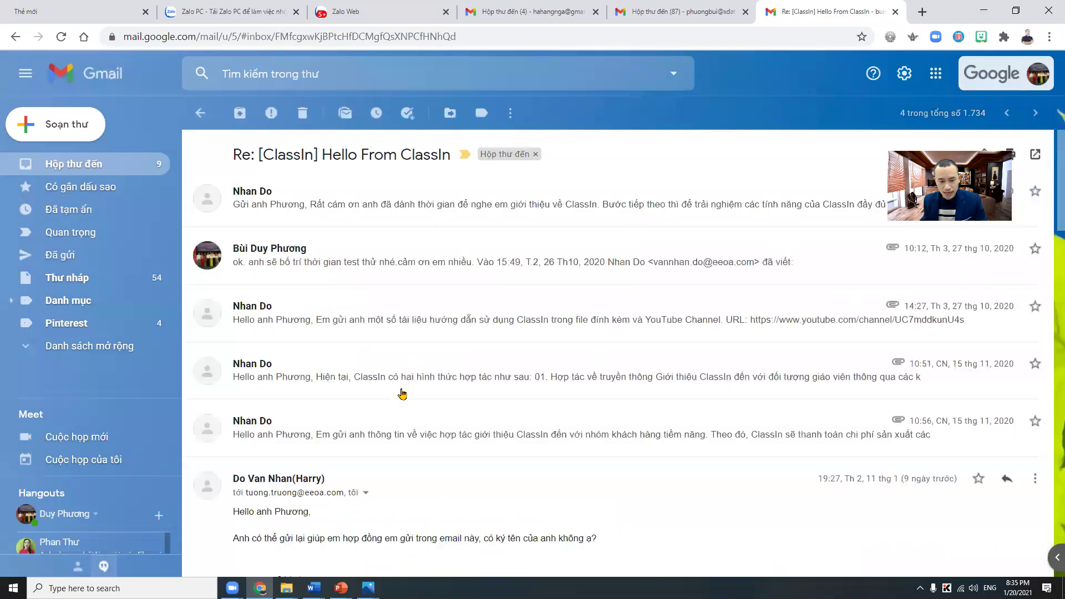
{"action": "left_click", "coordinate": [409, 446]}
{"action": "left_click", "coordinate": [392, 379]}
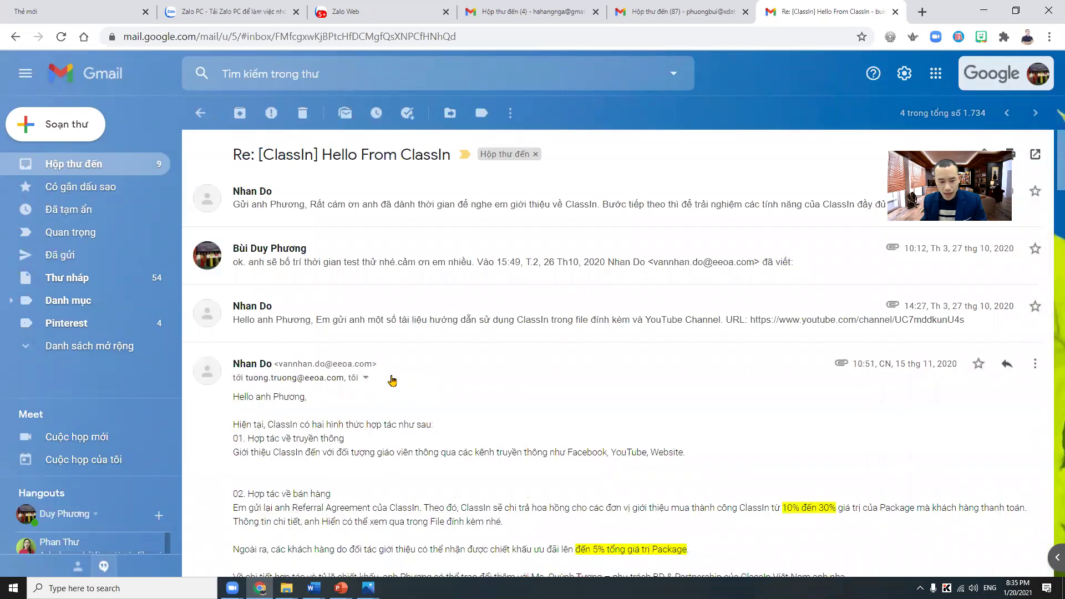
{"action": "left_click", "coordinate": [386, 320]}
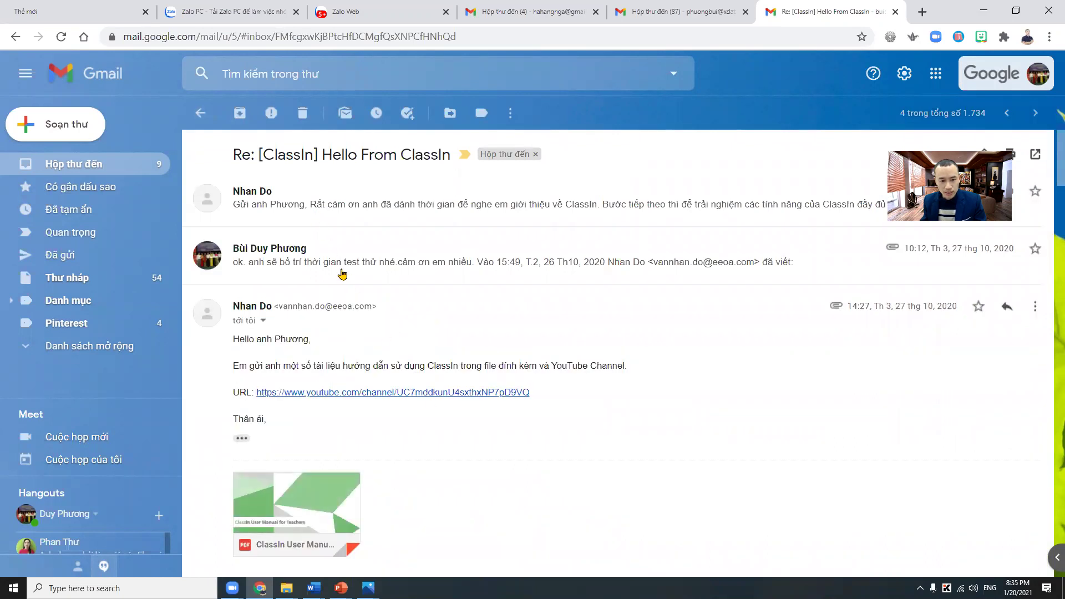
{"action": "left_click", "coordinate": [339, 265]}
- Scroll through the expanded ClassIn thread to read its quoted replies
{"action": "scroll", "coordinate": [374, 404], "scroll_direction": "down", "scroll_amount": 6}
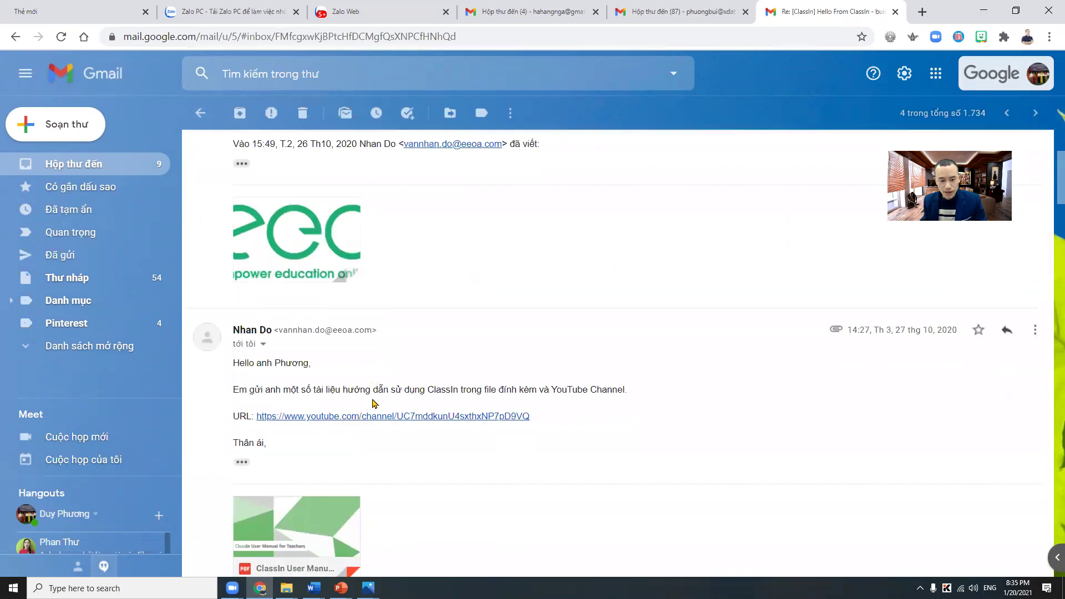
{"action": "scroll", "coordinate": [382, 403], "scroll_direction": "down", "scroll_amount": 1}
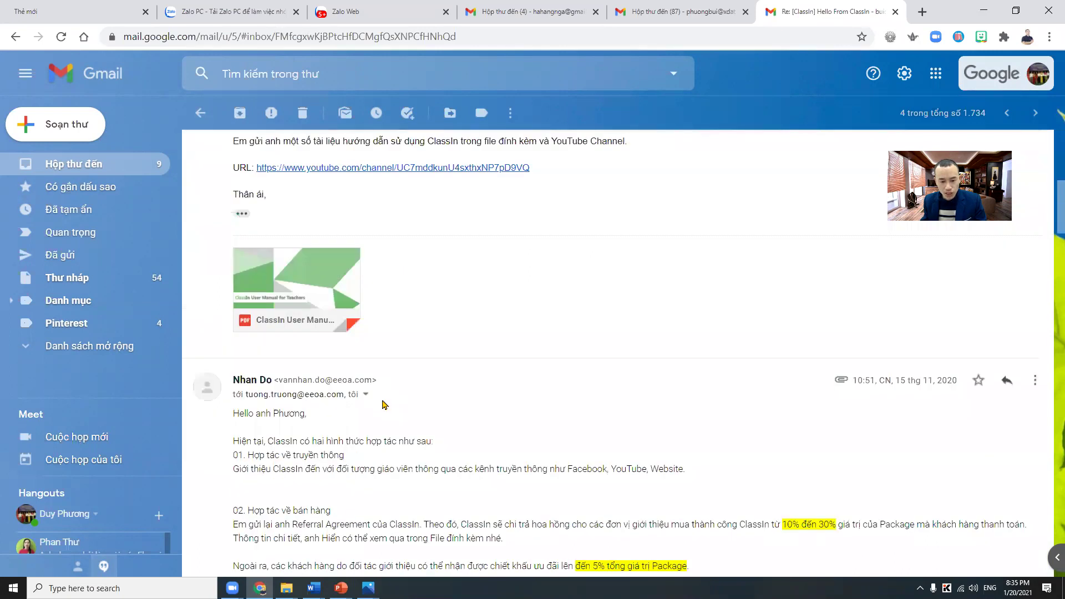
{"action": "scroll", "coordinate": [386, 401], "scroll_direction": "down", "scroll_amount": 8}
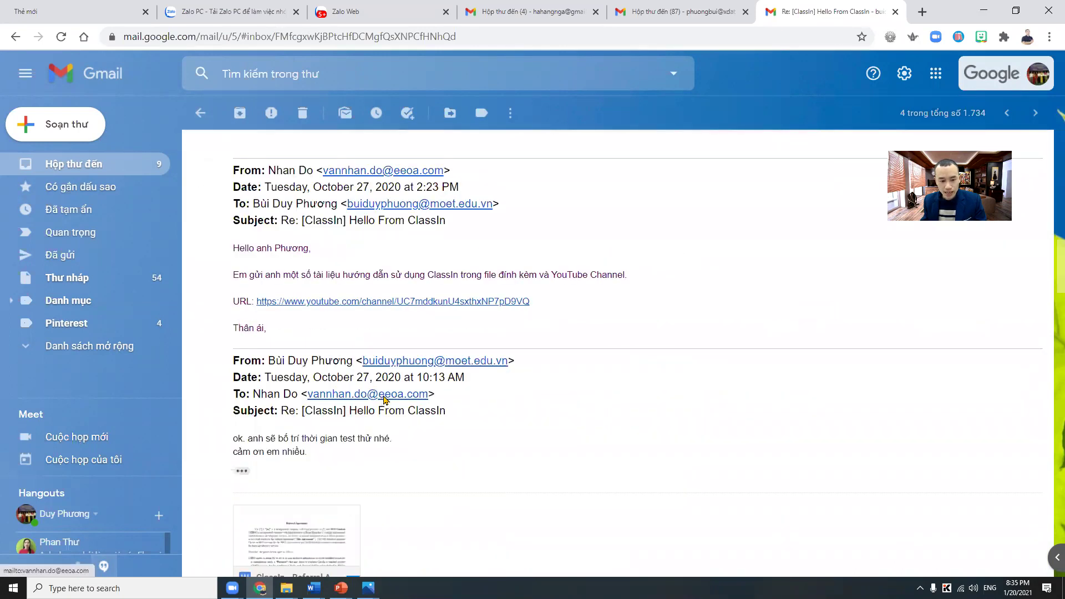
{"action": "scroll", "coordinate": [384, 398], "scroll_direction": "down", "scroll_amount": 5}
{"action": "scroll", "coordinate": [385, 398], "scroll_direction": "down", "scroll_amount": 1}
{"action": "scroll", "coordinate": [385, 398], "scroll_direction": "up", "scroll_amount": 4}
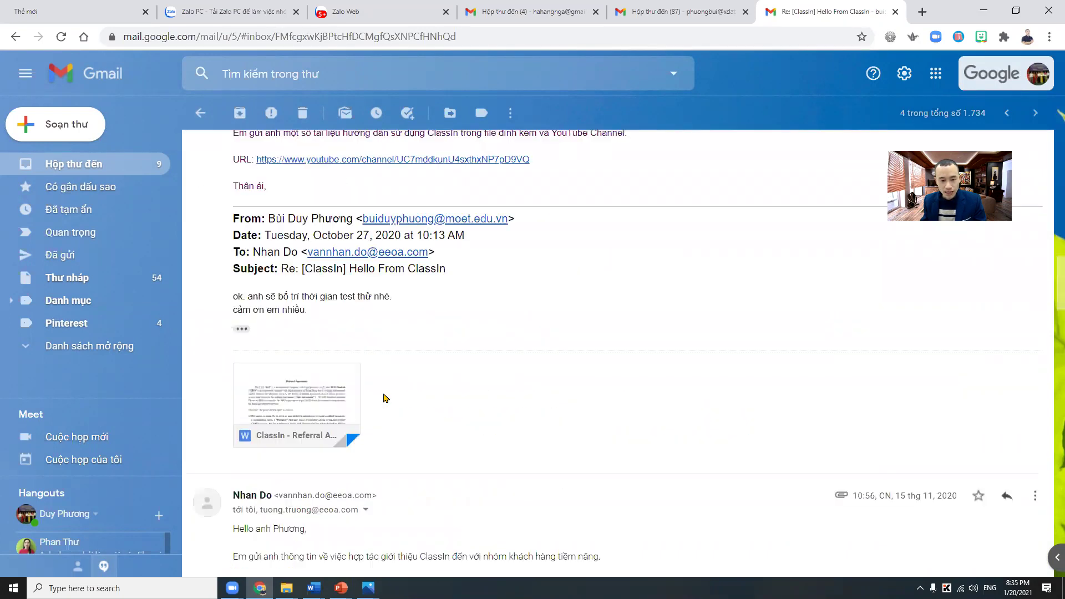
{"action": "scroll", "coordinate": [383, 398], "scroll_direction": "up", "scroll_amount": 4}
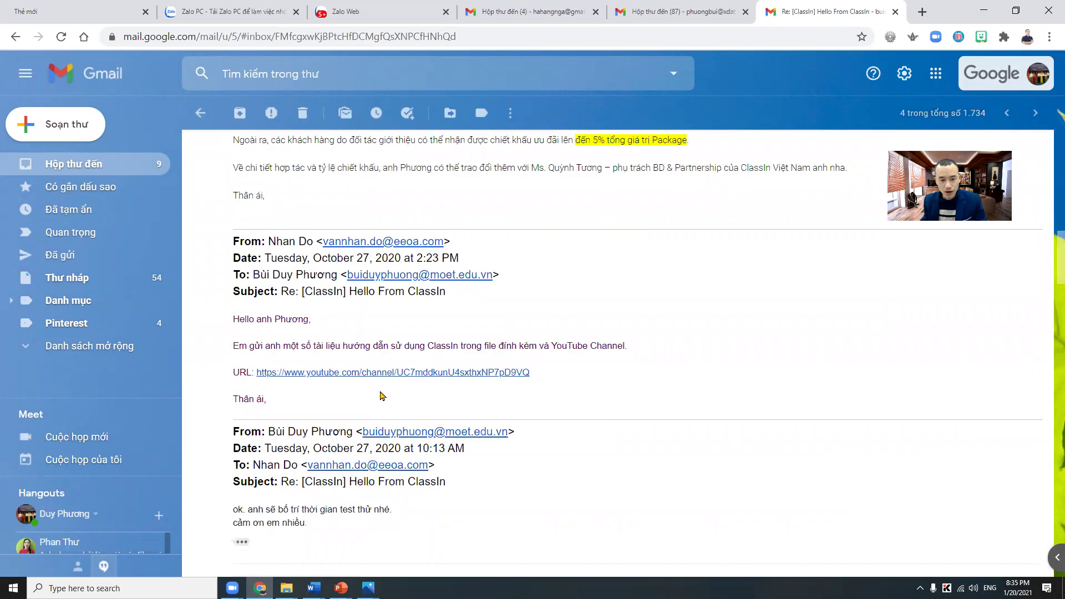
{"action": "scroll", "coordinate": [382, 395], "scroll_direction": "up", "scroll_amount": 5}
{"action": "scroll", "coordinate": [380, 393], "scroll_direction": "up", "scroll_amount": 8}
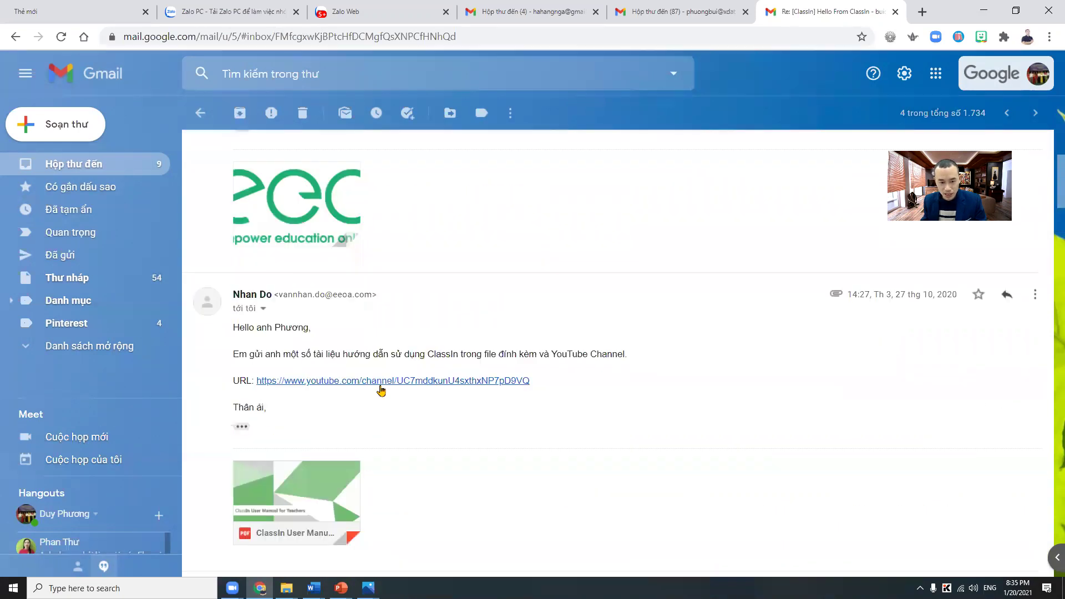
{"action": "scroll", "coordinate": [381, 390], "scroll_direction": "down", "scroll_amount": 18}
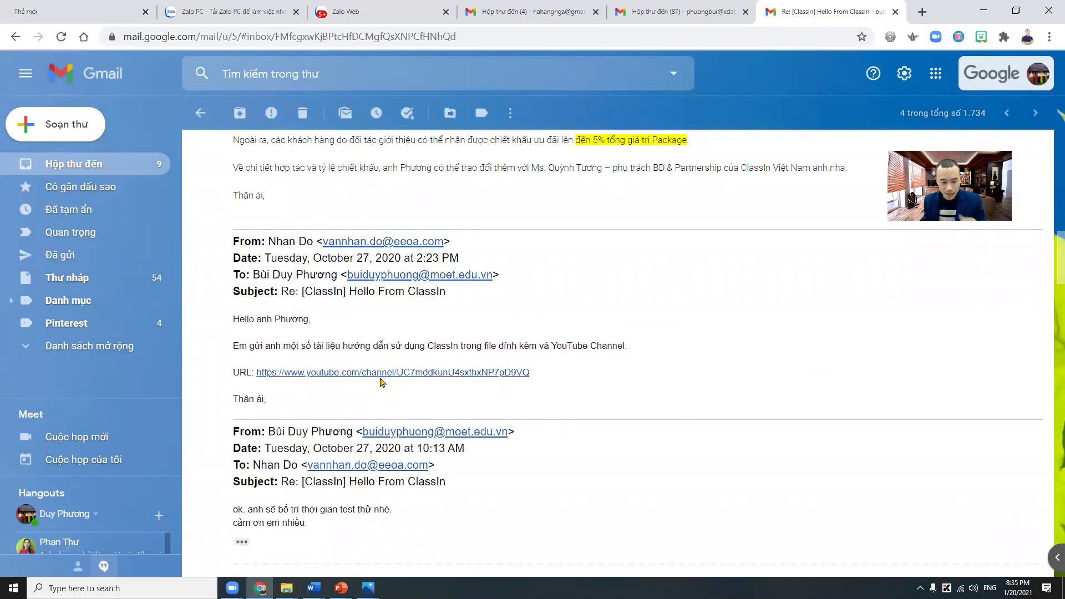
{"action": "scroll", "coordinate": [381, 384], "scroll_direction": "down", "scroll_amount": 5}
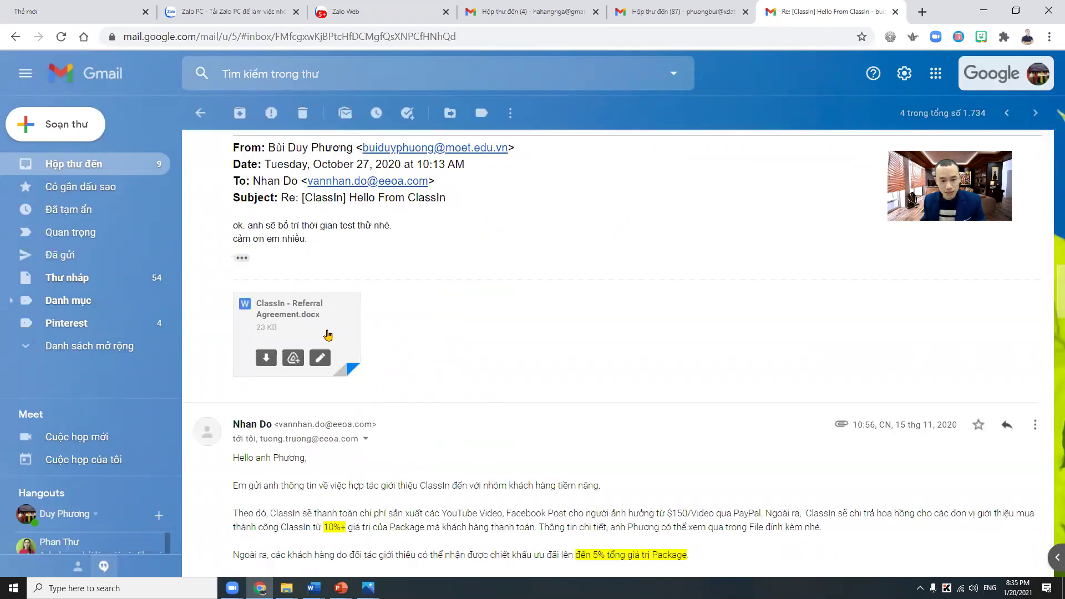
- Preview the 'ClassIn - Referral Agreement.docx' attachment and scroll through its pages
{"action": "left_click", "coordinate": [328, 331]}
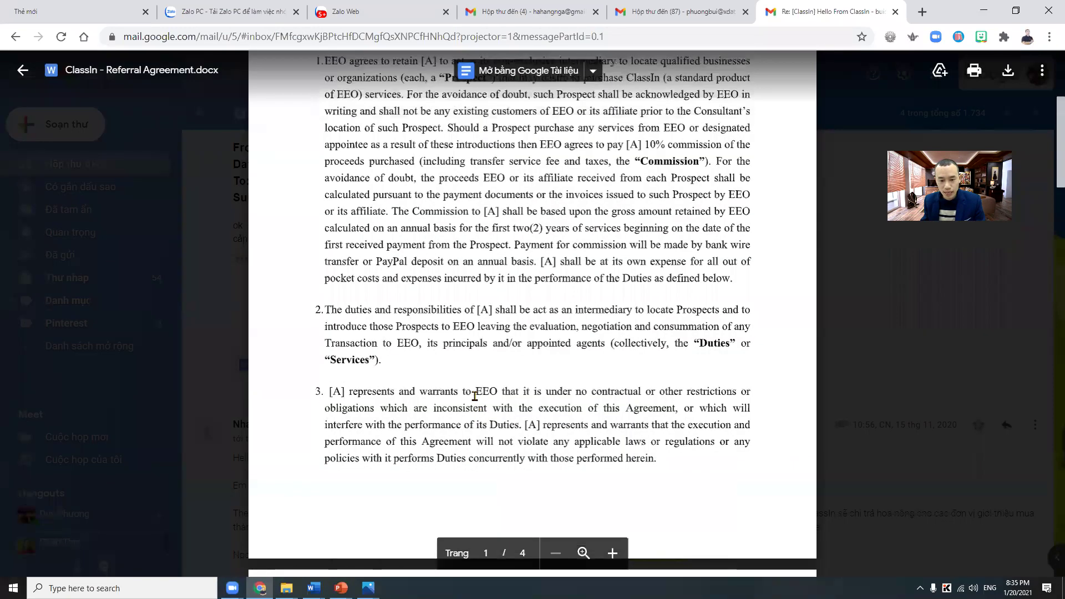
{"action": "scroll", "coordinate": [473, 395], "scroll_direction": "down", "scroll_amount": 4}
{"action": "scroll", "coordinate": [472, 394], "scroll_direction": "down", "scroll_amount": 5}
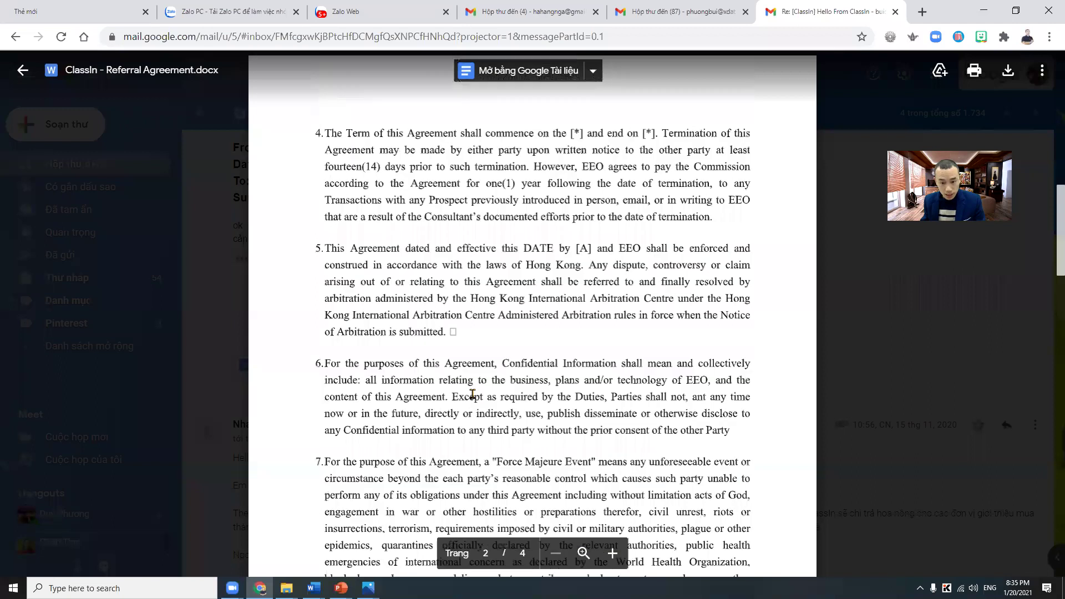
{"action": "scroll", "coordinate": [471, 393], "scroll_direction": "down", "scroll_amount": 5}
{"action": "scroll", "coordinate": [472, 392], "scroll_direction": "down", "scroll_amount": 7}
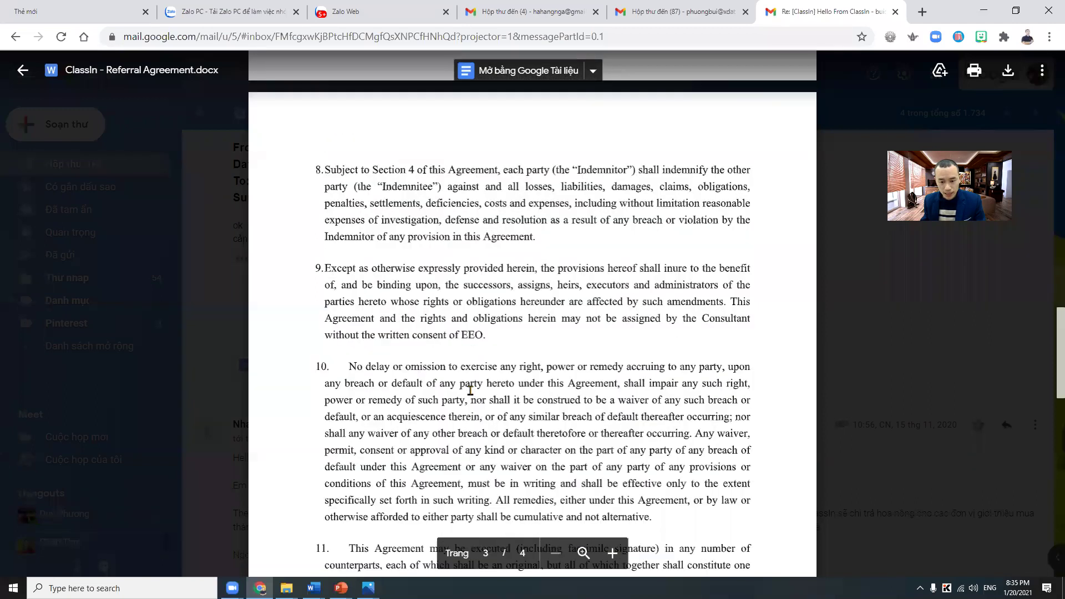
{"action": "scroll", "coordinate": [470, 390], "scroll_direction": "down", "scroll_amount": 3}
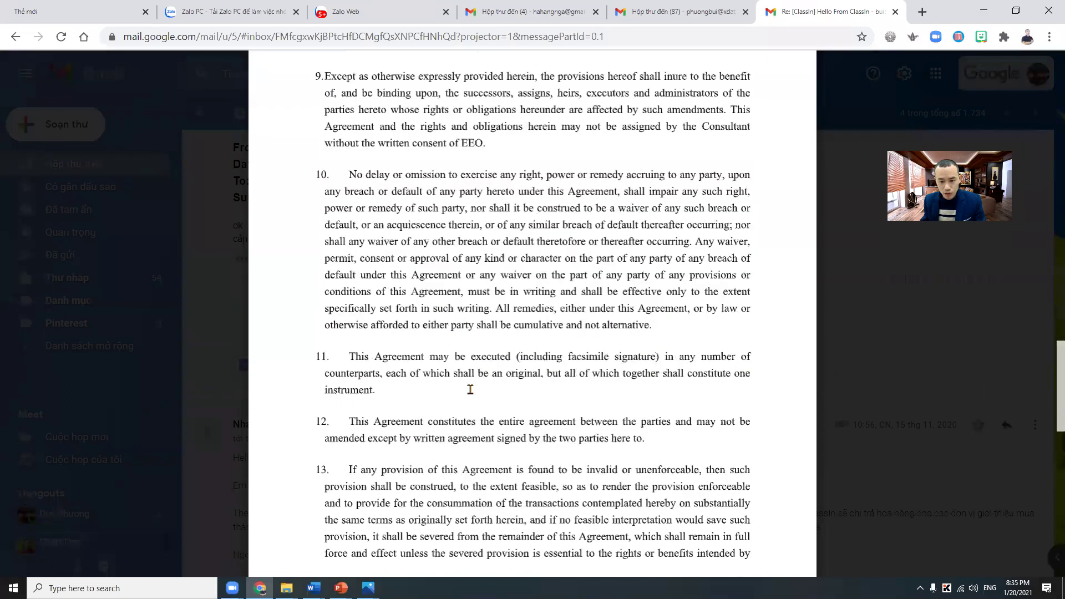
{"action": "scroll", "coordinate": [470, 388], "scroll_direction": "down", "scroll_amount": 1}
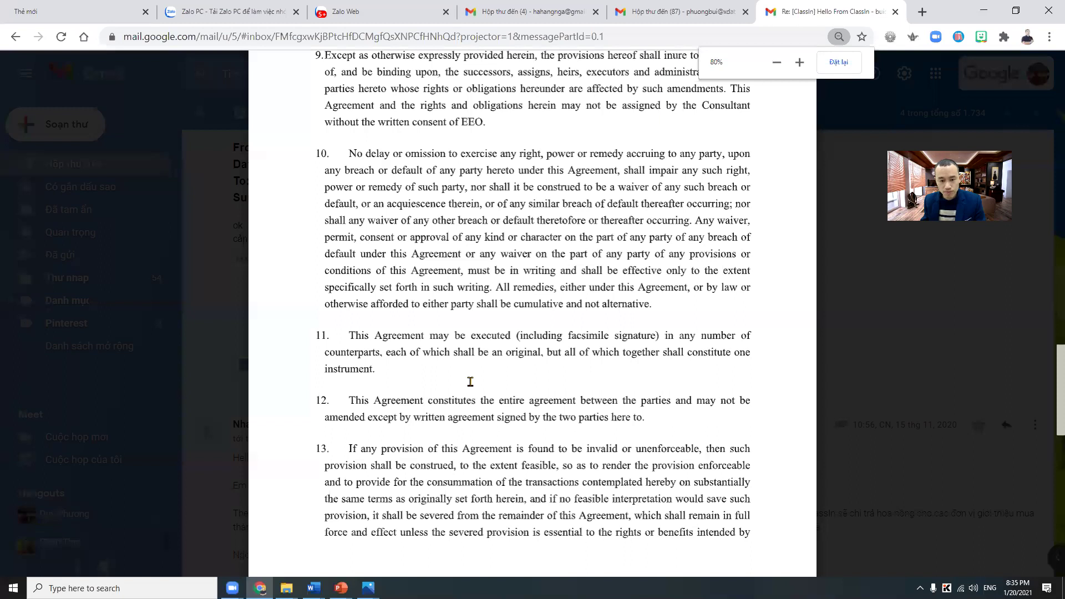
{"action": "scroll", "coordinate": [470, 382], "scroll_direction": "down", "scroll_amount": 1, "text": "ctrl"}
{"action": "scroll", "coordinate": [468, 381], "scroll_direction": "up", "scroll_amount": 6}
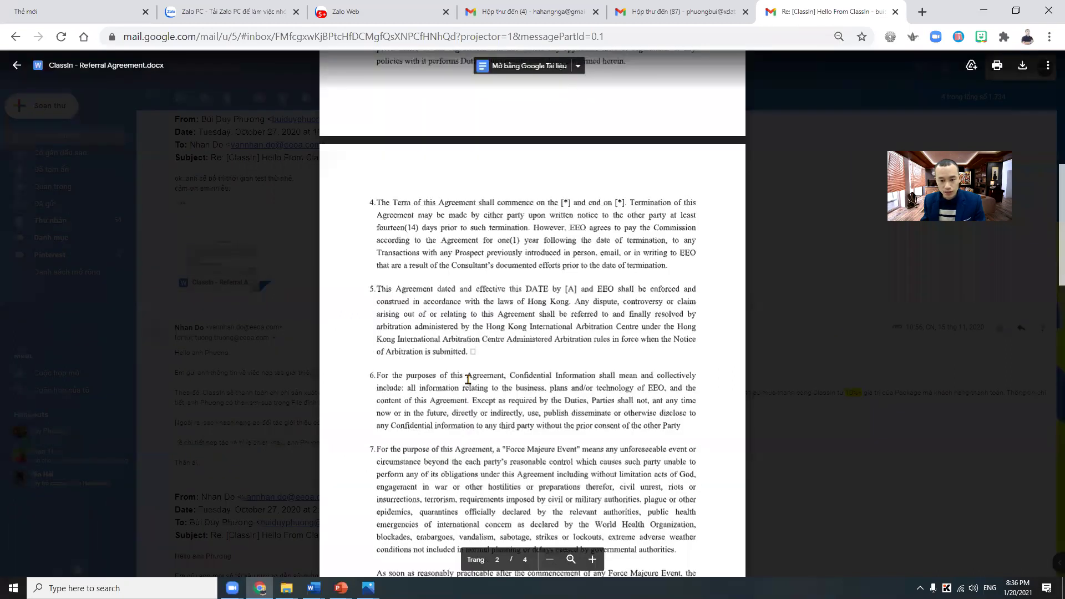
{"action": "scroll", "coordinate": [621, 377], "scroll_direction": "down", "scroll_amount": 2}
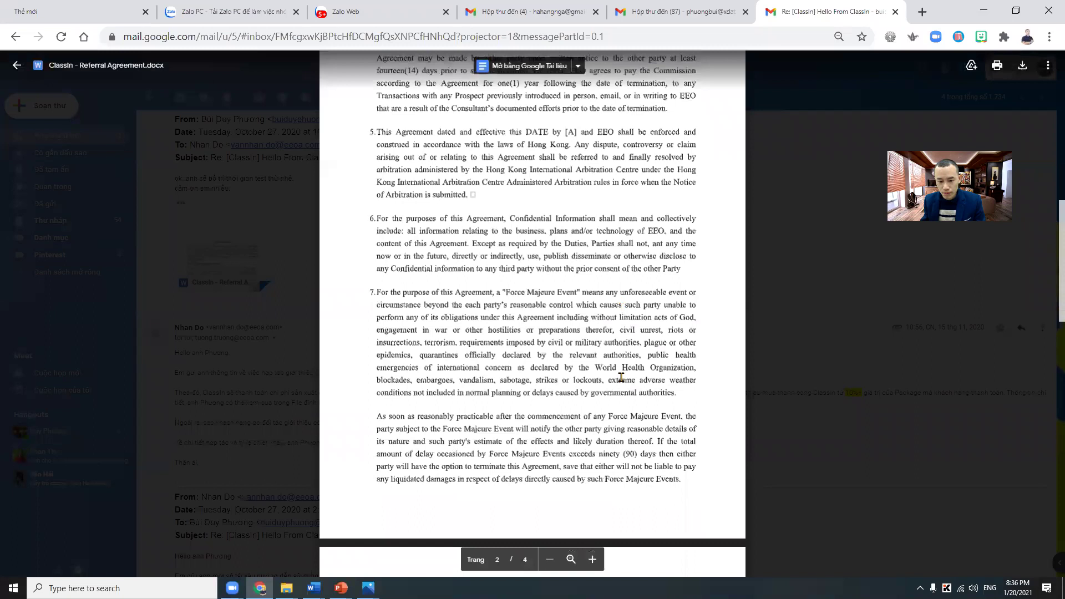
{"action": "scroll", "coordinate": [621, 377], "scroll_direction": "down", "scroll_amount": 6}
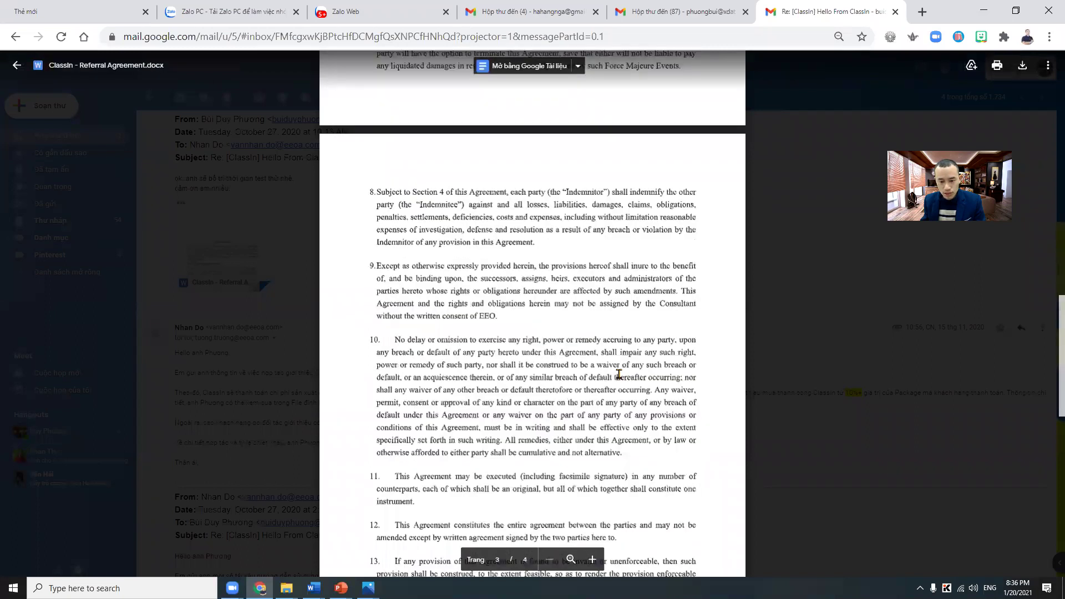
{"action": "scroll", "coordinate": [619, 375], "scroll_direction": "down", "scroll_amount": 3}
{"action": "scroll", "coordinate": [560, 363], "scroll_direction": "up", "scroll_amount": 10}
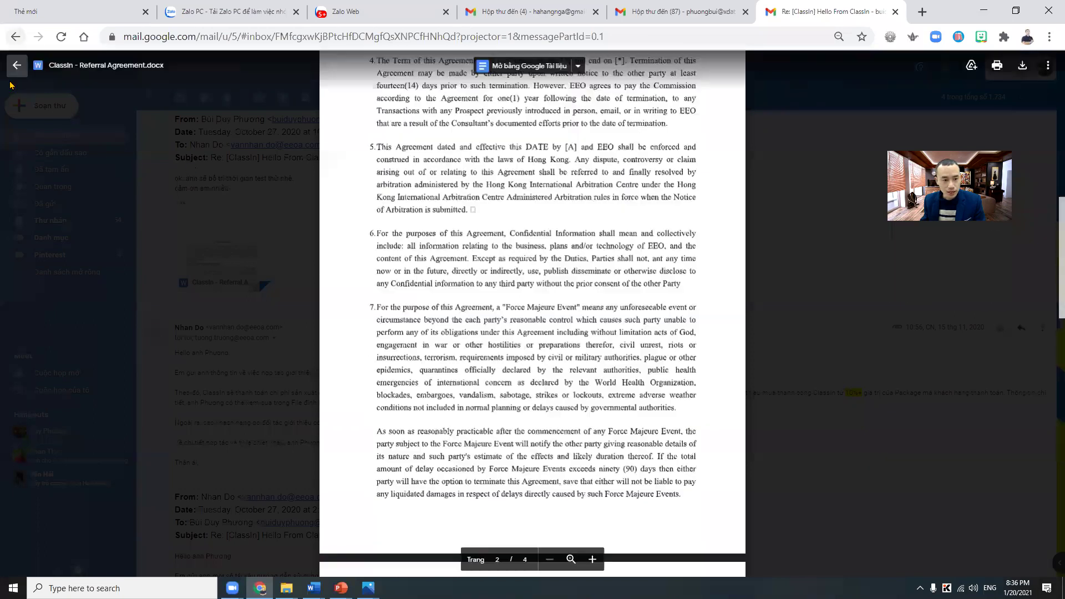
- Close the attachment preview, enlarge the page twice, and go back to the inbox
{"action": "left_click", "coordinate": [17, 65]}
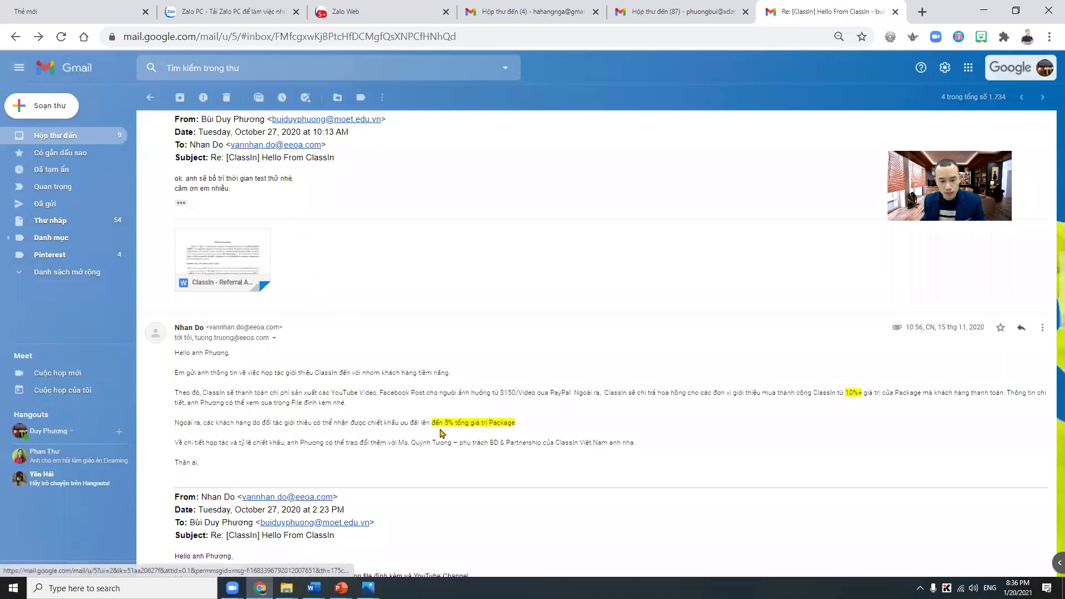
{"action": "key", "text": "ctrl+plus"}
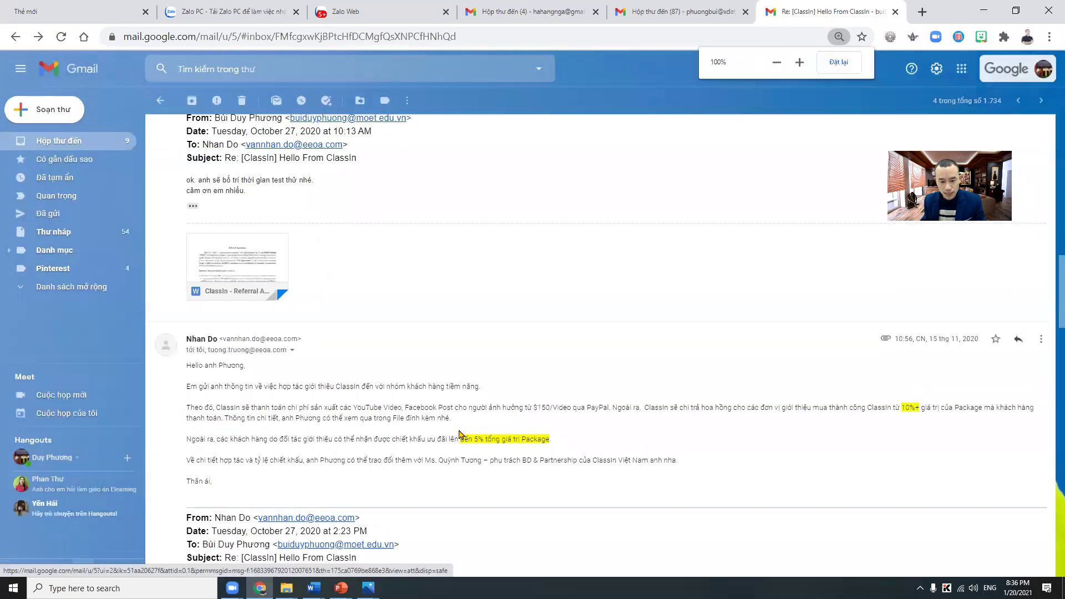
{"action": "key", "text": "ctrl+plus"}
{"action": "key", "text": "alt+Left"}
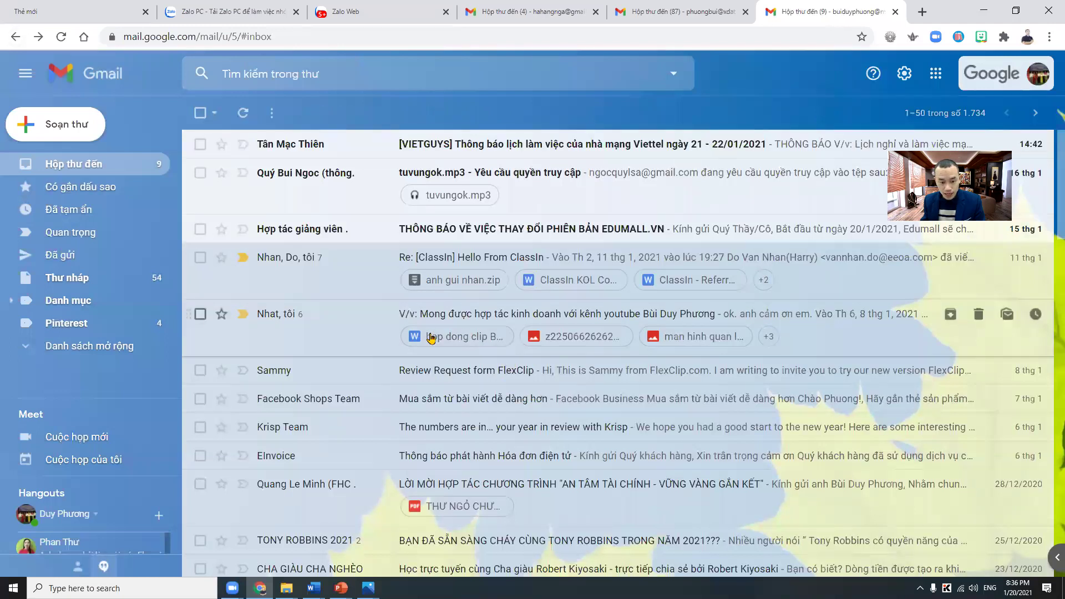
- Open the 'V/v: Mong được hợp tác kinh doanh' thread and preview its .docx contract
{"action": "left_click", "coordinate": [524, 325]}
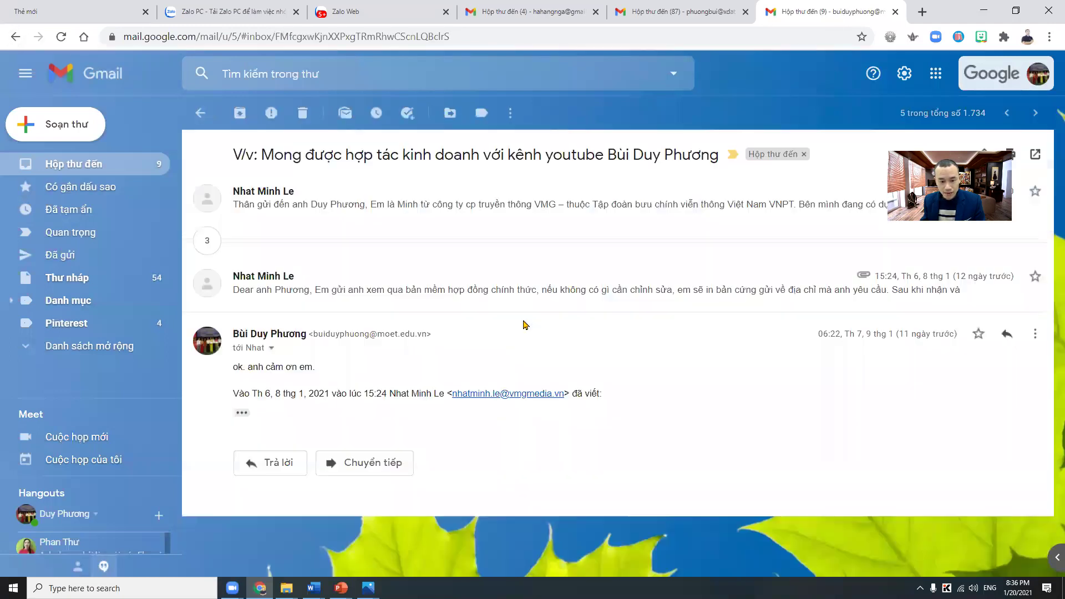
{"action": "left_click", "coordinate": [419, 300]}
{"action": "scroll", "coordinate": [431, 428], "scroll_direction": "down", "scroll_amount": 3}
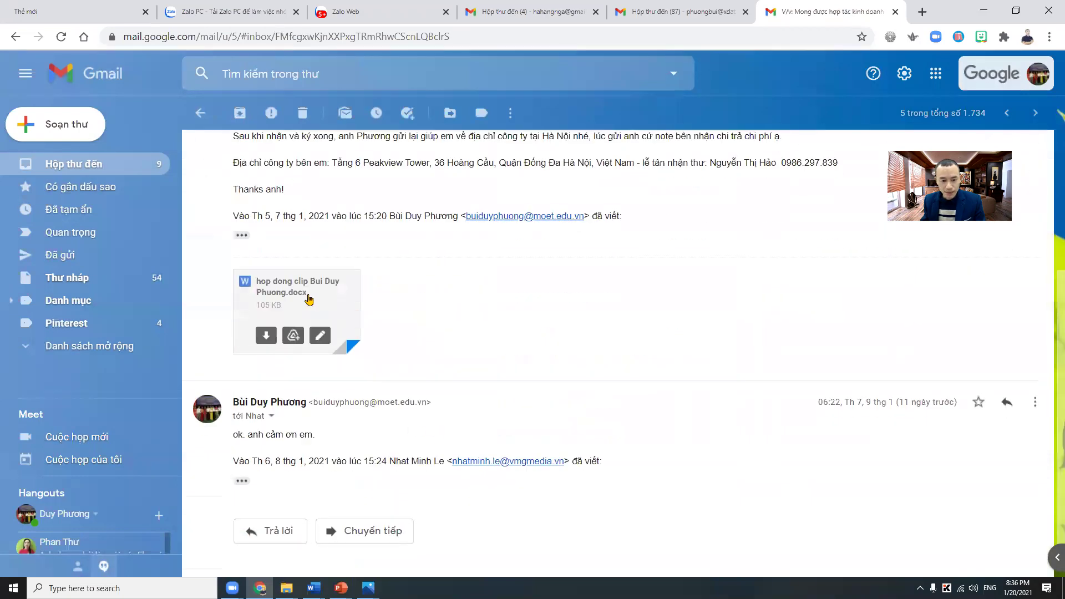
{"action": "left_click", "coordinate": [323, 306]}
- Scroll the contract preview to page 13 of 14, the 30%/70% revenue-split appendix
{"action": "scroll", "coordinate": [491, 395], "scroll_direction": "down", "scroll_amount": 5}
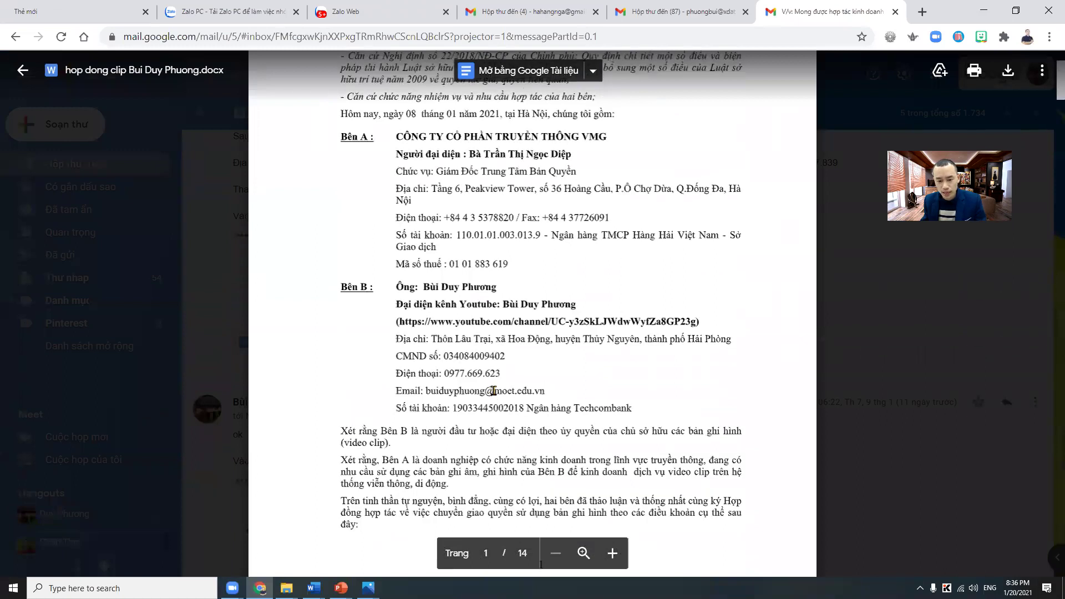
{"action": "scroll", "coordinate": [493, 389], "scroll_direction": "down", "scroll_amount": 12}
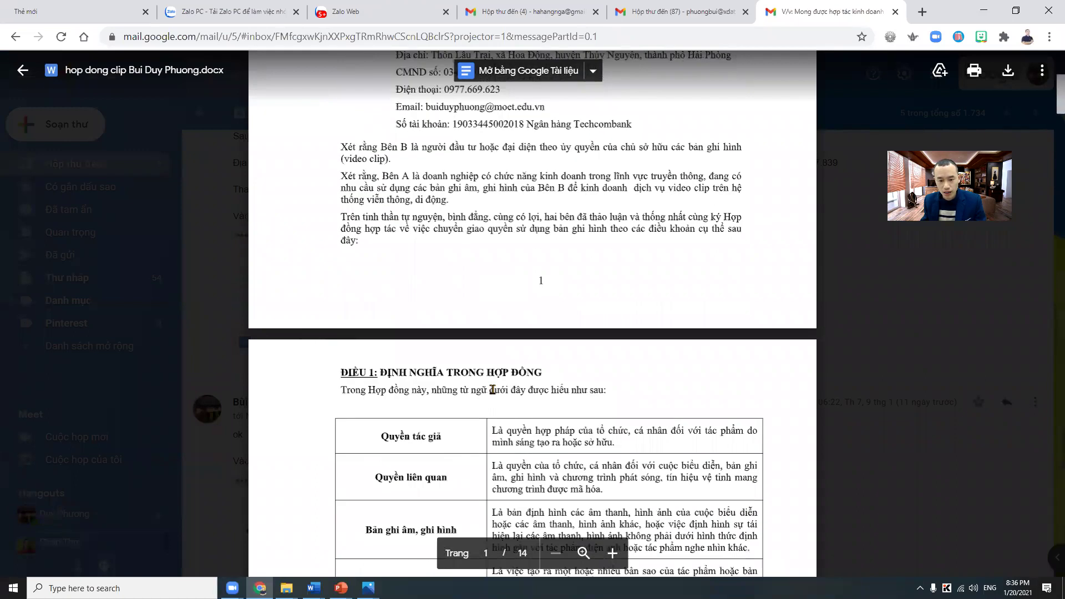
{"action": "scroll", "coordinate": [497, 394], "scroll_direction": "down", "scroll_amount": 15}
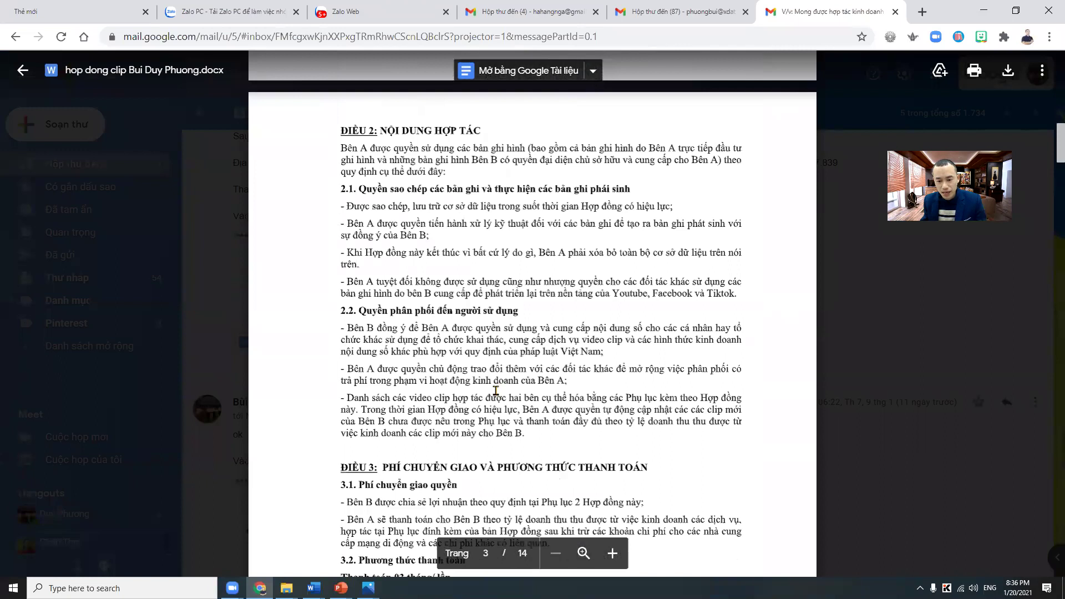
{"action": "scroll", "coordinate": [496, 382], "scroll_direction": "down", "scroll_amount": 20}
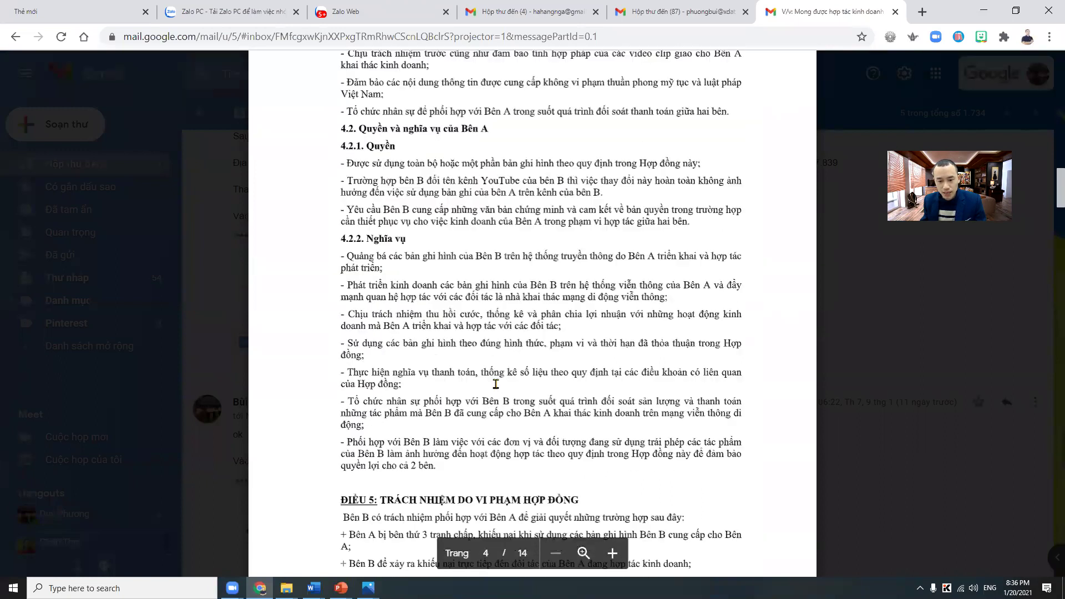
{"action": "scroll", "coordinate": [496, 383], "scroll_direction": "down", "scroll_amount": 20}
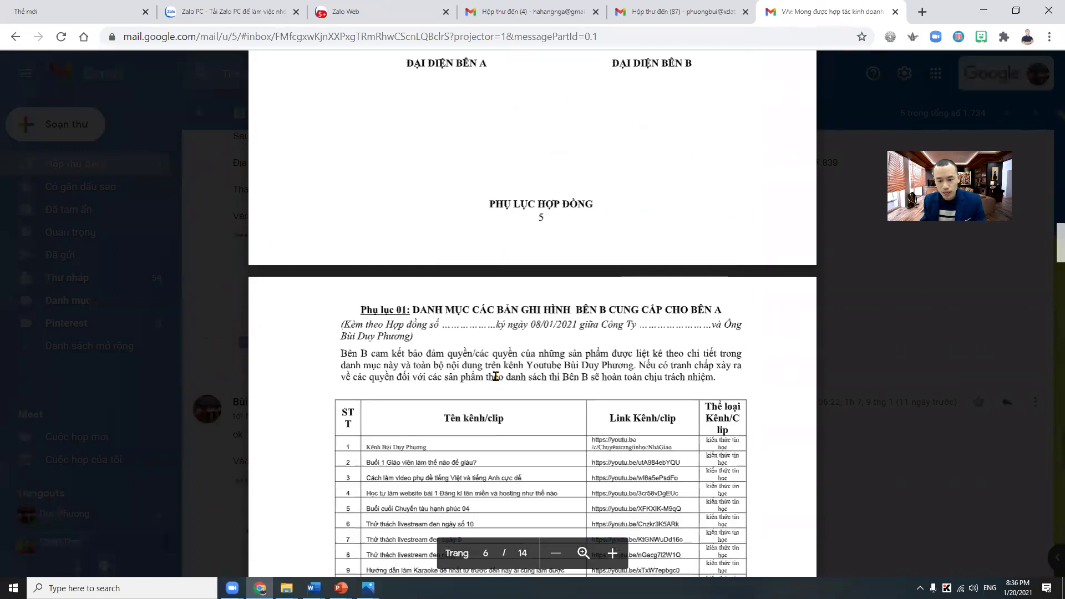
{"action": "scroll", "coordinate": [497, 371], "scroll_direction": "down", "scroll_amount": 10}
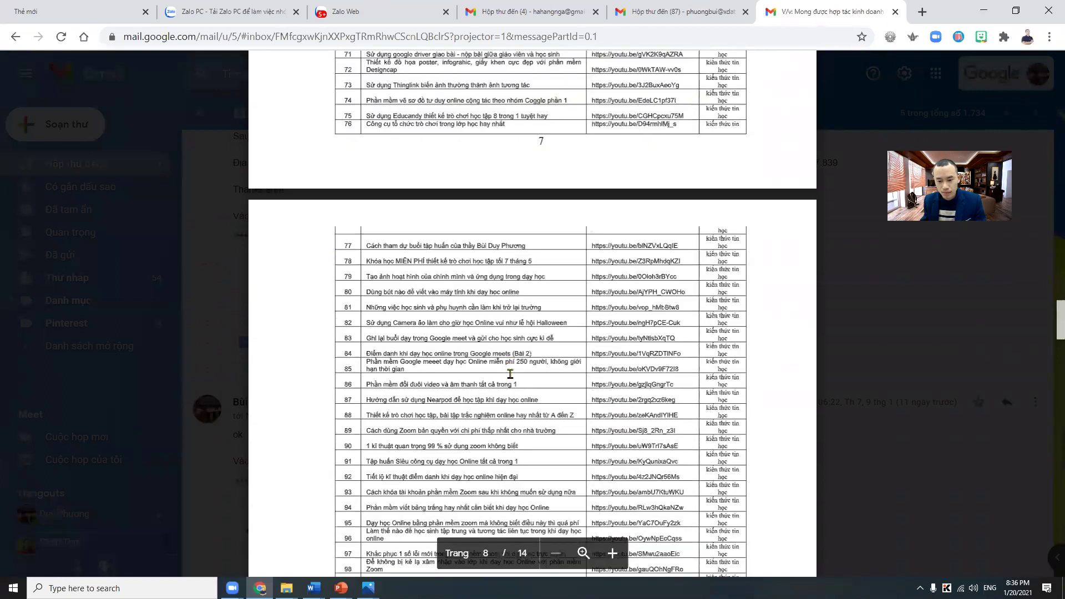
{"action": "scroll", "coordinate": [514, 380], "scroll_direction": "down", "scroll_amount": 10}
{"action": "scroll", "coordinate": [516, 393], "scroll_direction": "down", "scroll_amount": 20}
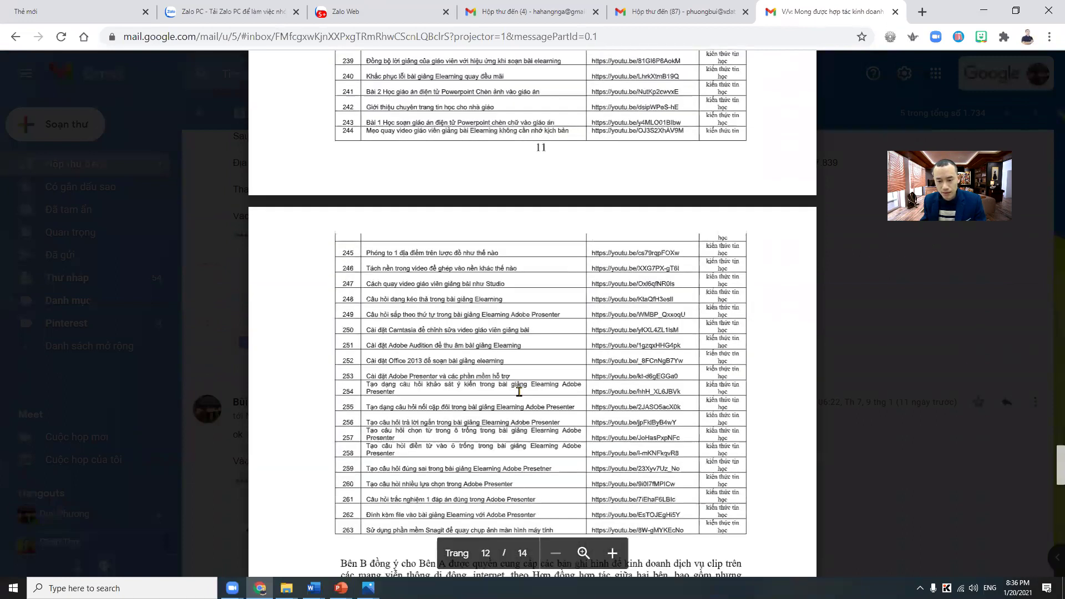
{"action": "scroll", "coordinate": [521, 401], "scroll_direction": "down", "scroll_amount": 7}
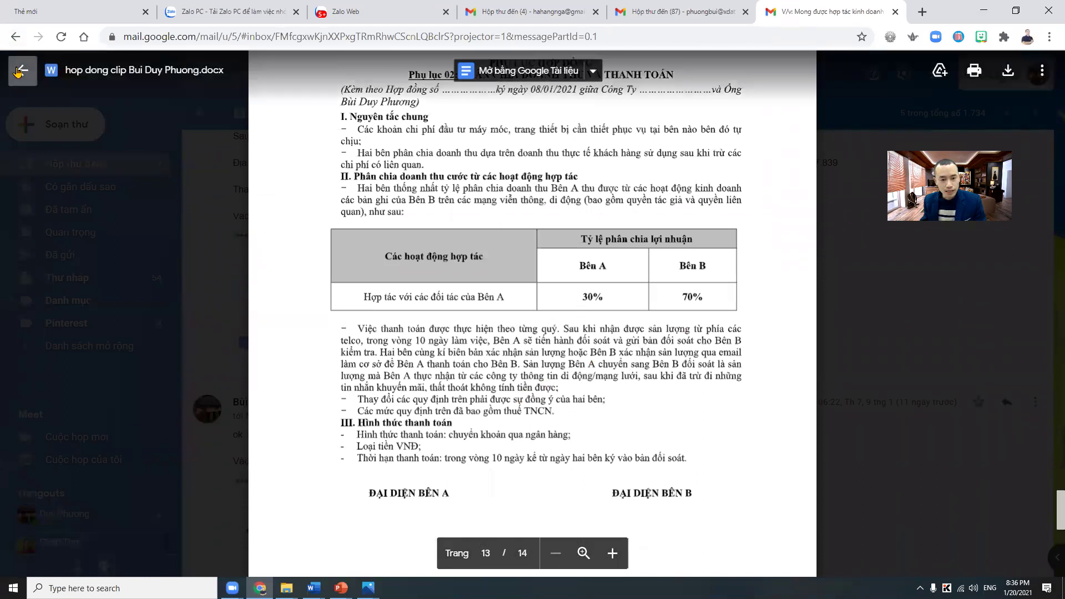
- Close the contract preview, return to Hộp thư đến, and scroll the message list
{"action": "left_click", "coordinate": [22, 69]}
{"action": "left_click", "coordinate": [113, 172]}
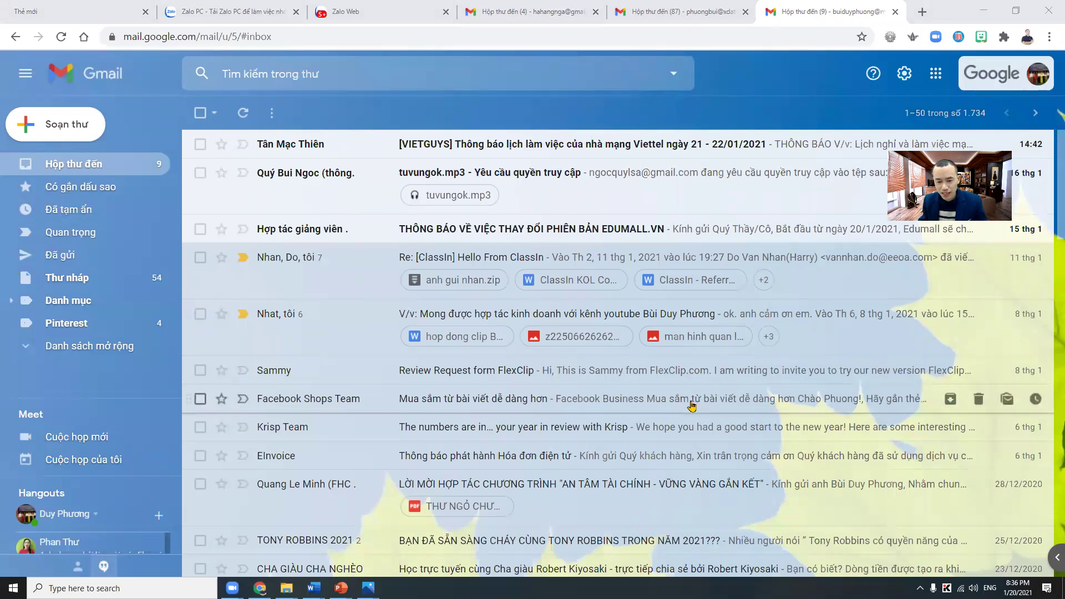
{"action": "scroll", "coordinate": [691, 406], "scroll_direction": "down", "scroll_amount": 1}
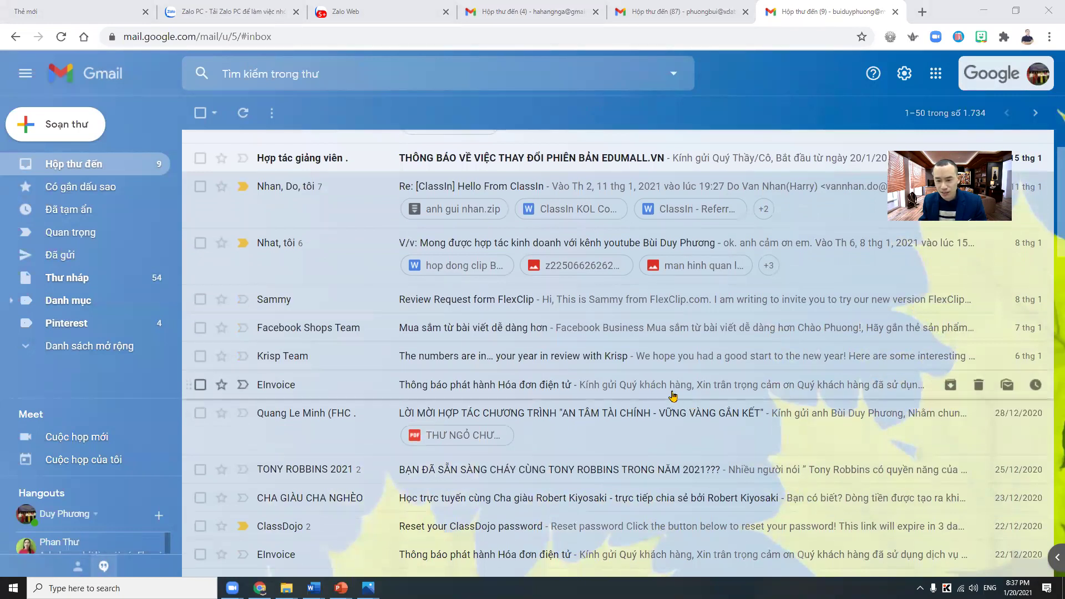
{"action": "scroll", "coordinate": [677, 405], "scroll_direction": "down", "scroll_amount": 1}
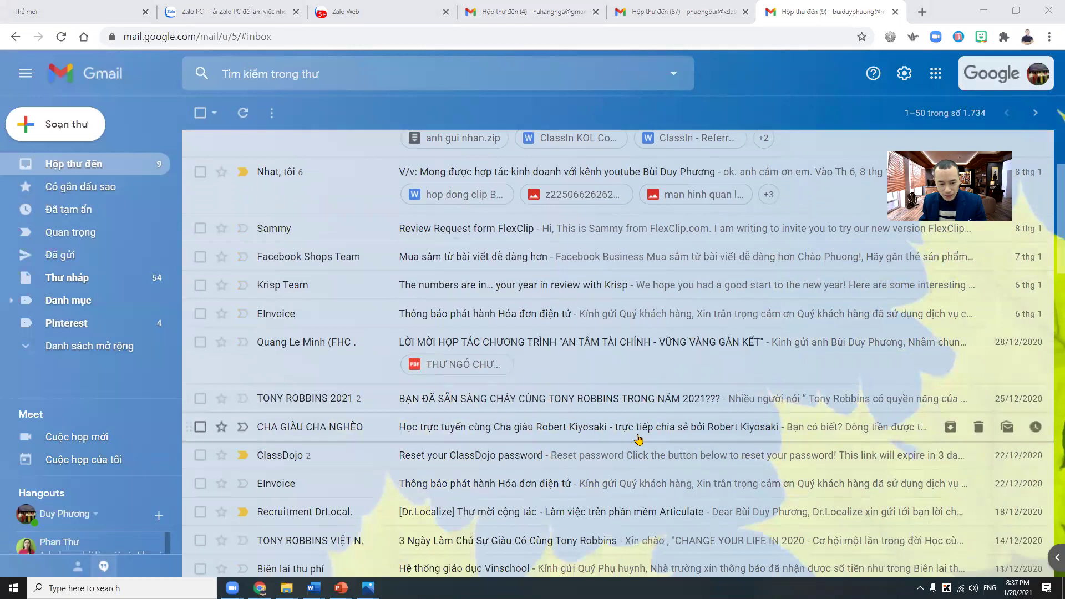
{"action": "scroll", "coordinate": [631, 425], "scroll_direction": "down", "scroll_amount": 2}
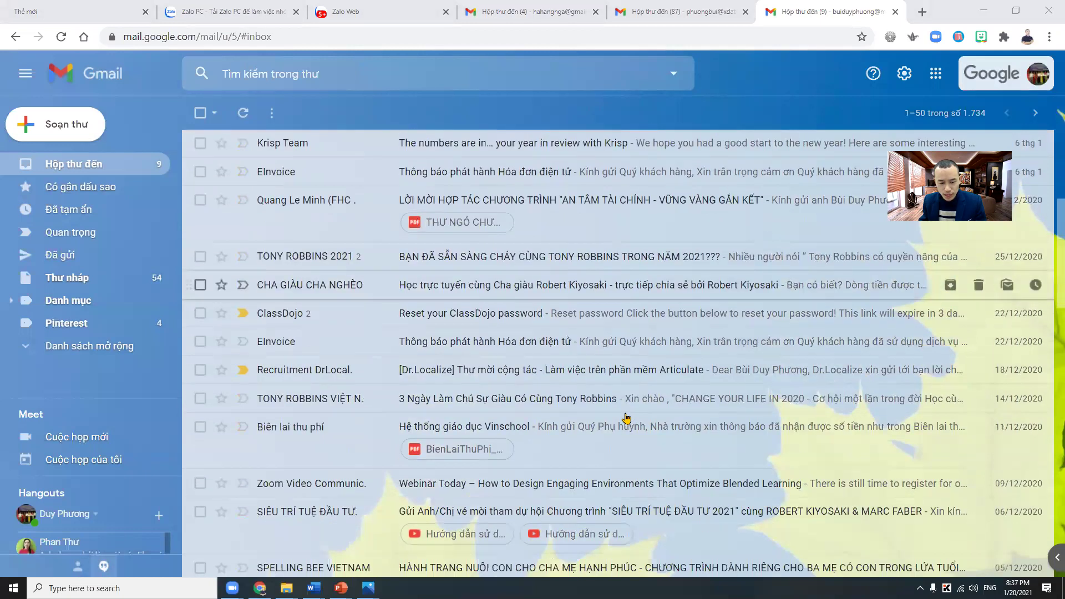
{"action": "scroll", "coordinate": [623, 420], "scroll_direction": "down", "scroll_amount": 3}
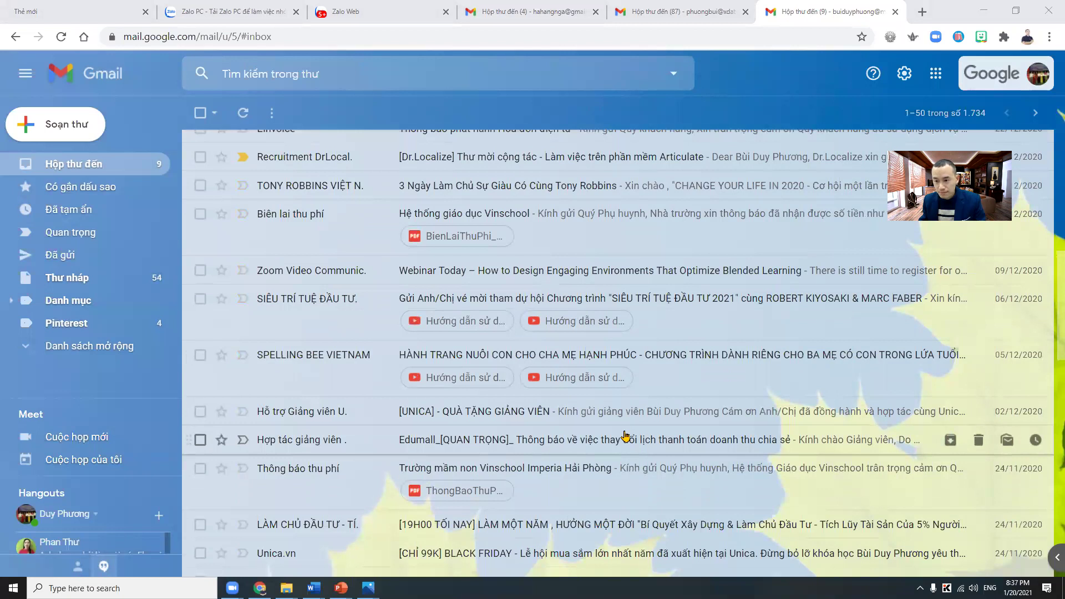
{"action": "scroll", "coordinate": [624, 435], "scroll_direction": "down", "scroll_amount": 2}
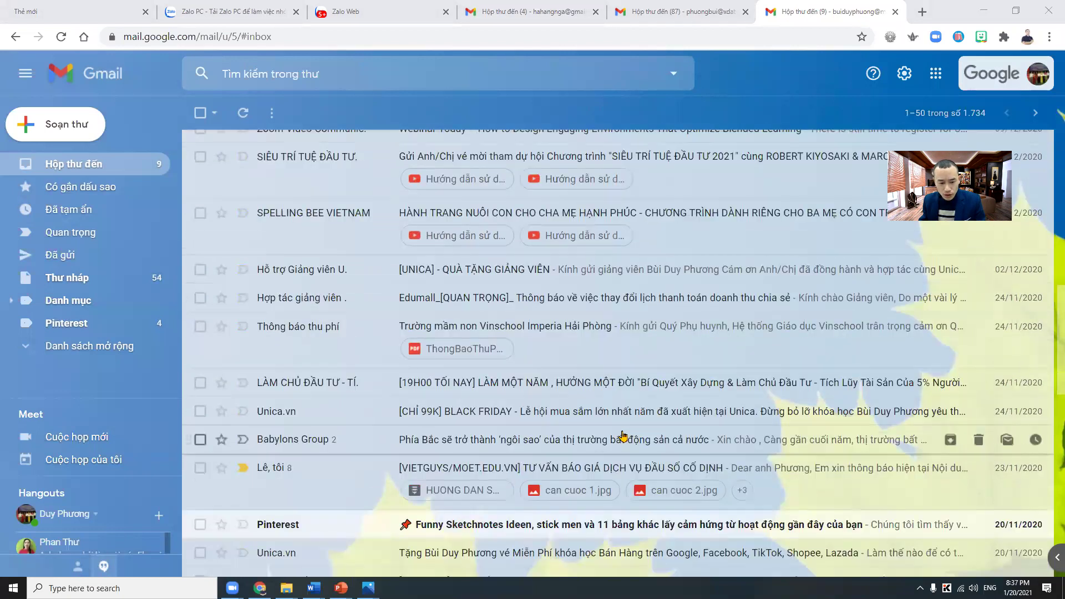
{"action": "scroll", "coordinate": [622, 435], "scroll_direction": "up", "scroll_amount": 10}
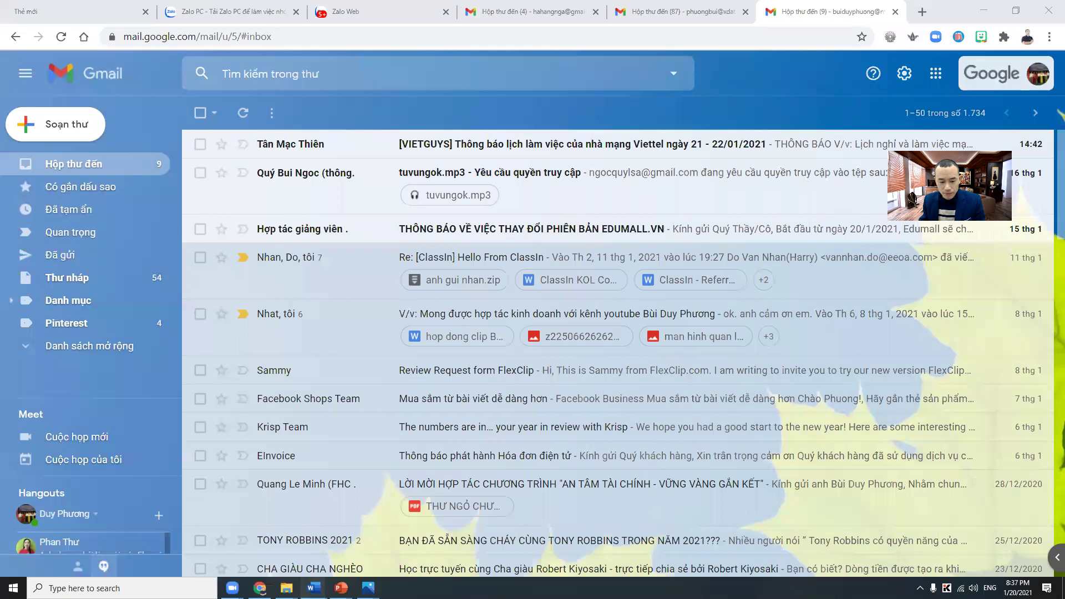
- Bring the Word notes document forward and locate the end of the notes
{"action": "mouse_move", "coordinate": [314, 588]}
{"action": "left_click", "coordinate": [366, 556]}
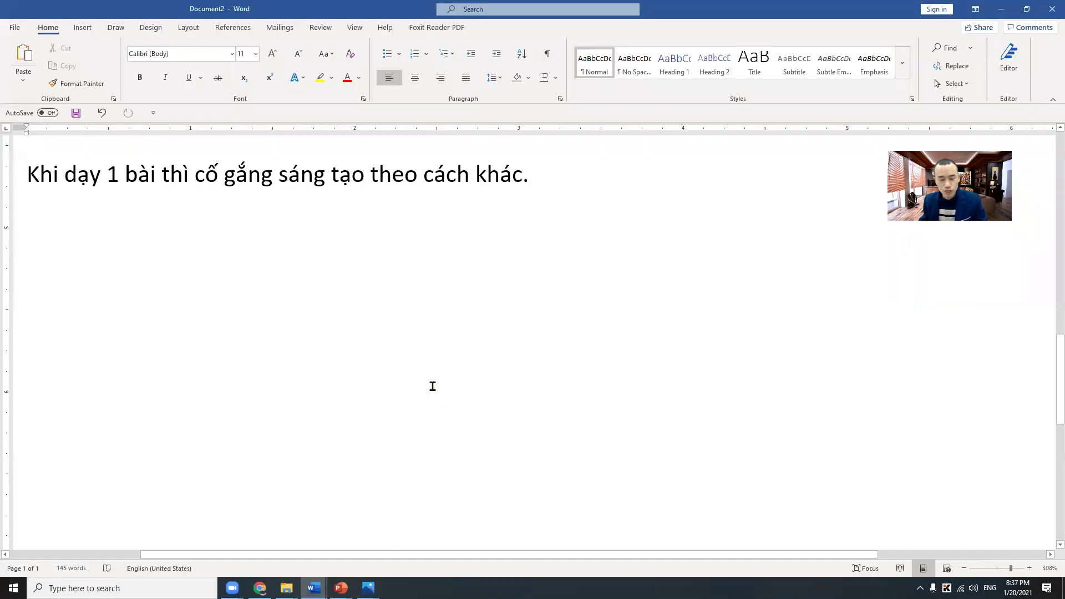
{"action": "scroll", "coordinate": [431, 383], "scroll_direction": "up", "scroll_amount": 5}
{"action": "scroll", "coordinate": [426, 386], "scroll_direction": "up", "scroll_amount": 4, "text": "ctrl"}
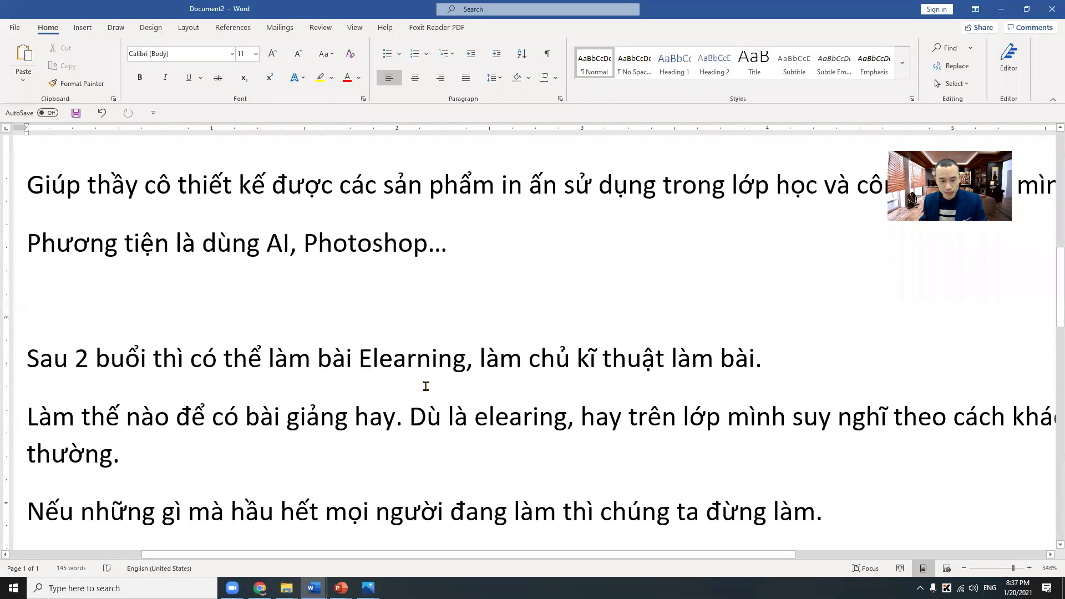
{"action": "scroll", "coordinate": [424, 385], "scroll_direction": "down", "scroll_amount": 5}
{"action": "scroll", "coordinate": [422, 383], "scroll_direction": "up", "scroll_amount": 4, "text": "ctrl"}
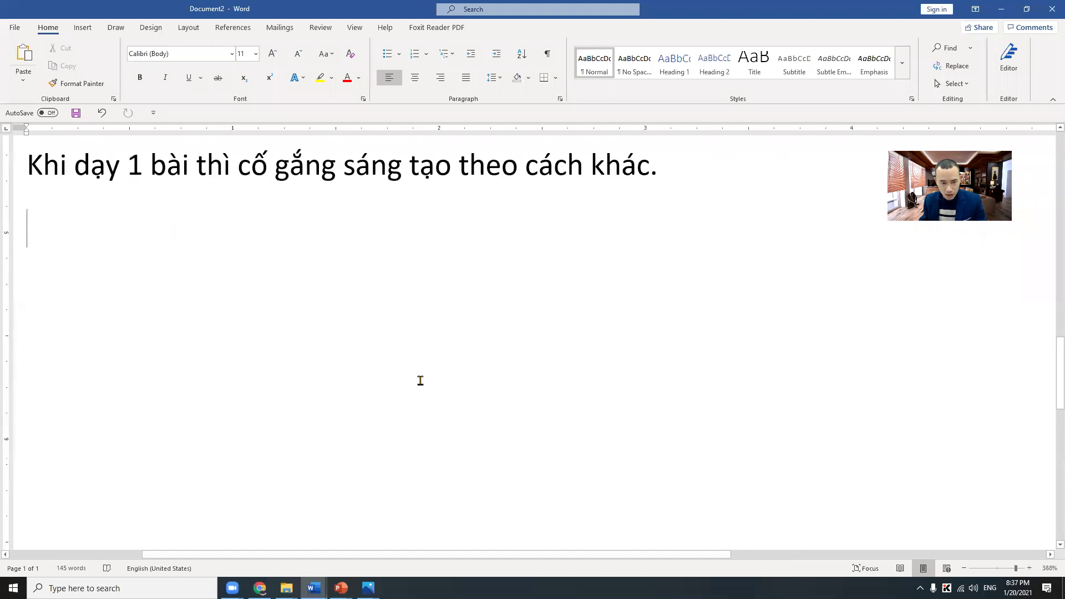
{"action": "scroll", "coordinate": [421, 380], "scroll_direction": "up", "scroll_amount": 4}
{"action": "scroll", "coordinate": [447, 388], "scroll_direction": "down", "scroll_amount": 4, "text": "ctrl"}
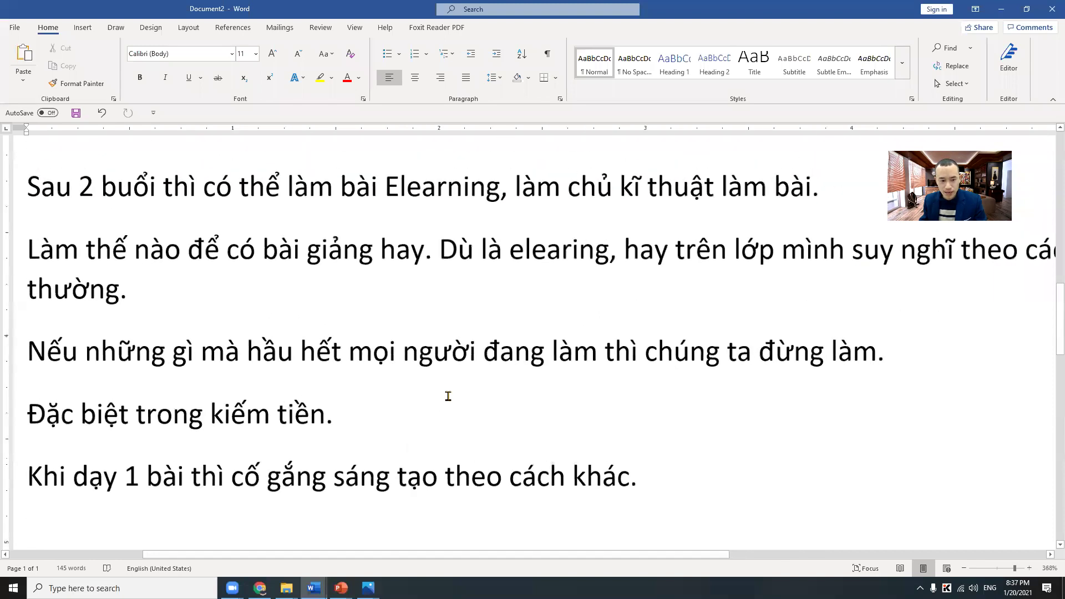
{"action": "scroll", "coordinate": [326, 452], "scroll_direction": "down", "scroll_amount": 3}
{"action": "left_click_drag", "start_coordinate": [425, 555], "coordinate": [314, 554]}
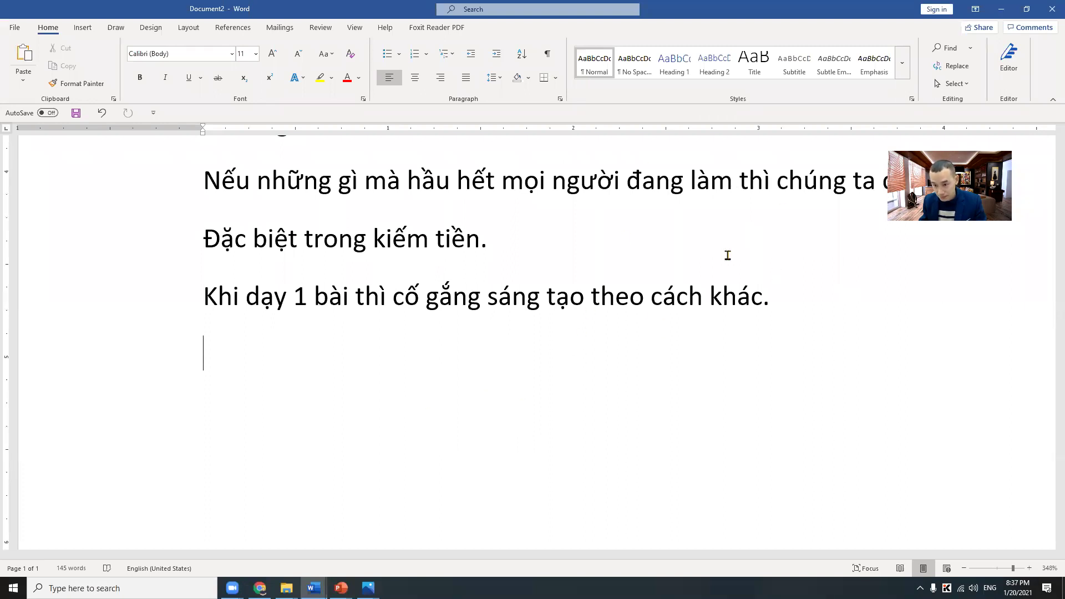
- Add a new line reading 'Storyline bị lỗi: bị lỗi,' with typos corrected
{"action": "key", "text": "Return"}
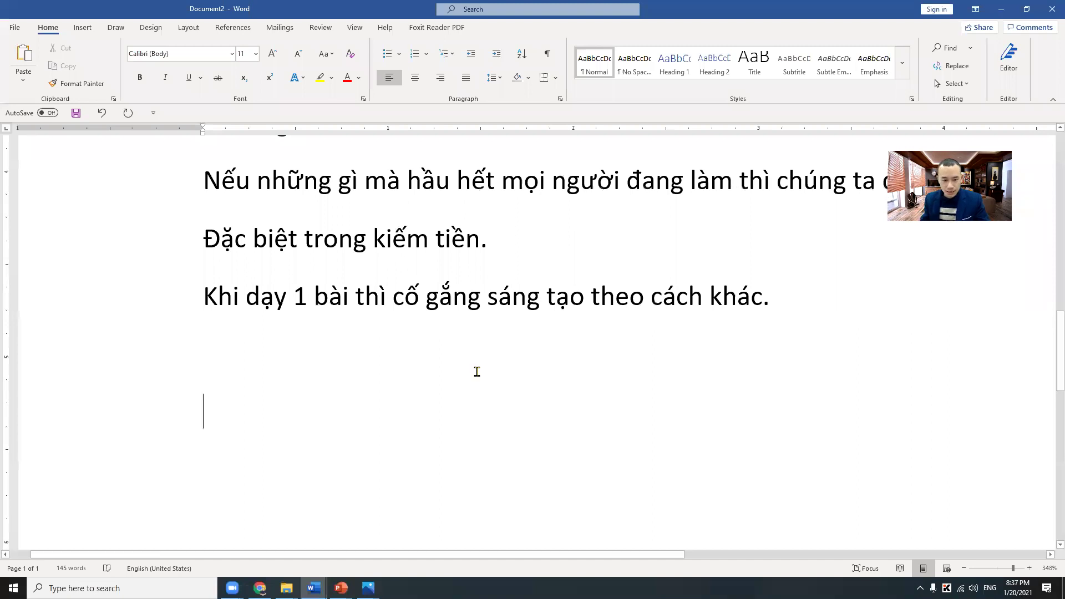
{"action": "type", "text": "S"}
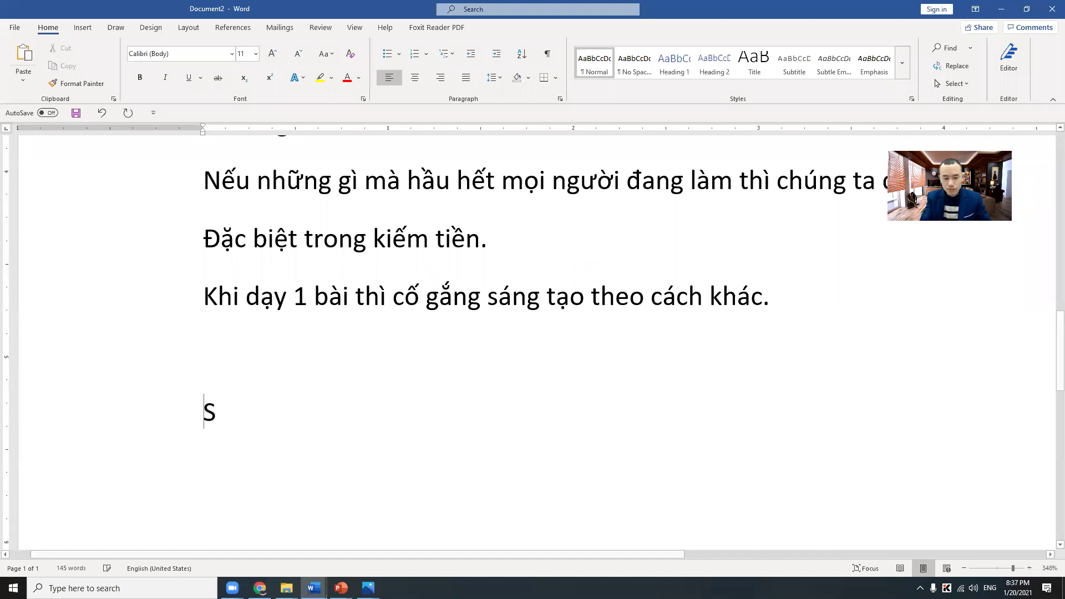
{"action": "type", "text": "toryli"}
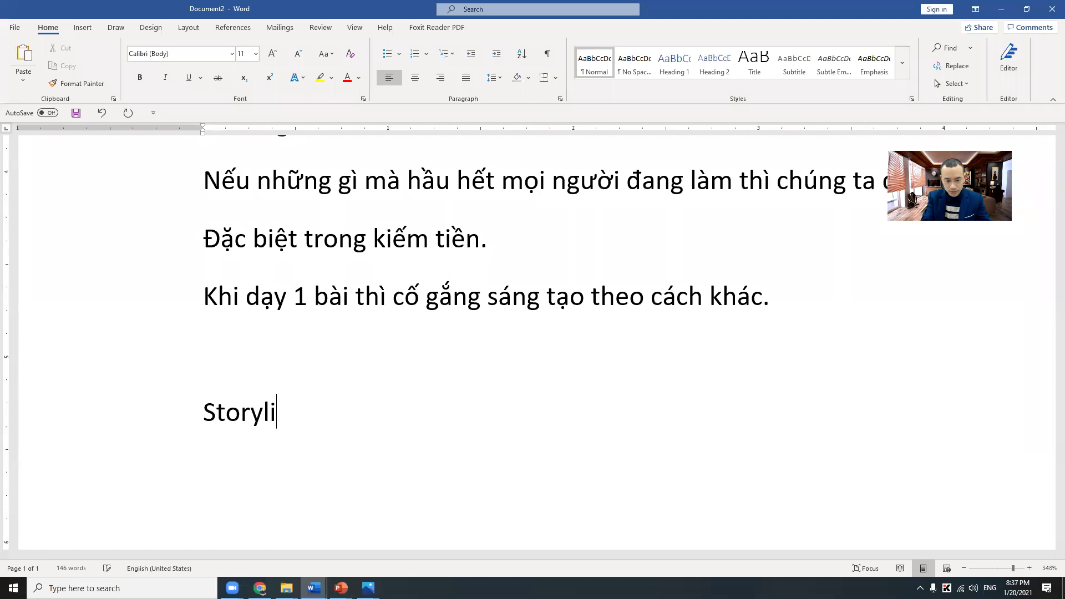
{"action": "type", "text": "ne bị l  ỗi"}
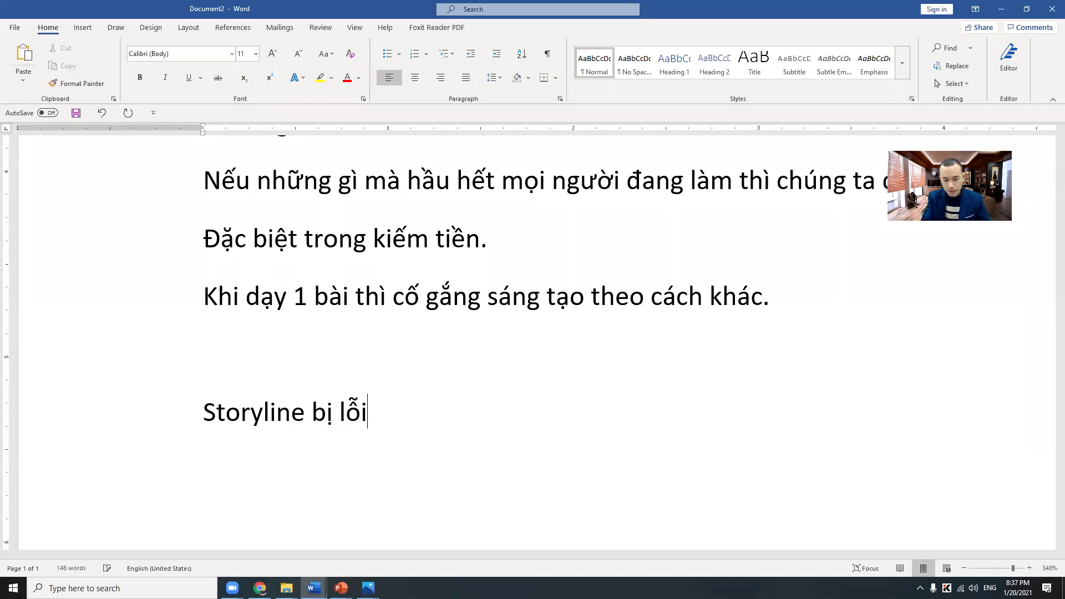
{"action": "type", "text": ": bị f"}
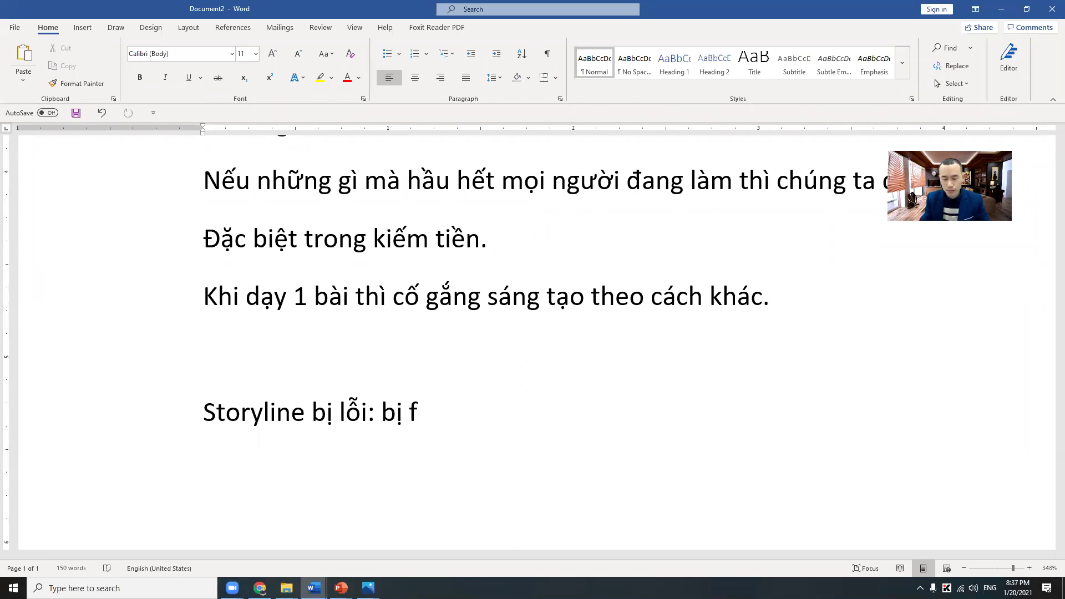
{"action": "key", "text": "BackSpace"}
{"action": "type", "text": "lỗi "}
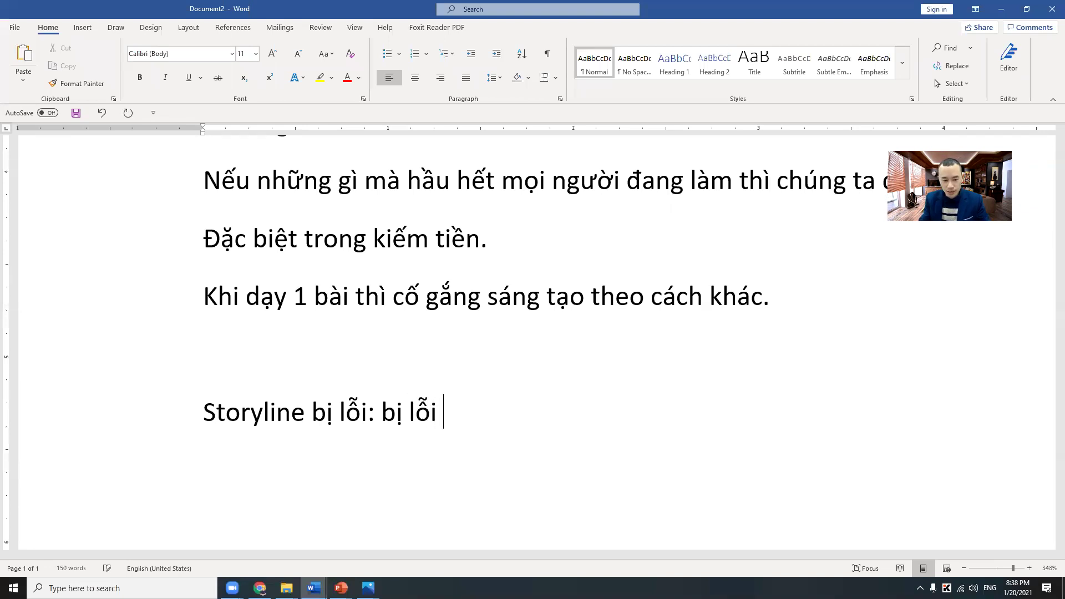
{"action": "type", "text": "đồ"}
{"action": "key", "text": "BackSpace"}
{"action": "key", "text": "BackSpace"}
{"action": "key", "text": "BackSpace"}
{"action": "type", "text": ","}
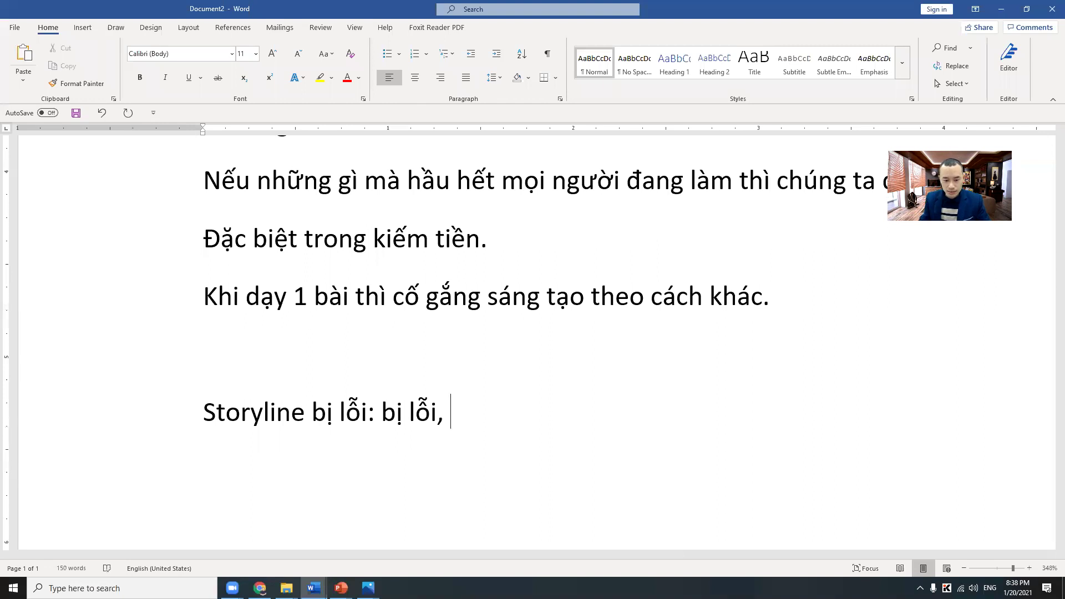
- Type the line 'Thấy có cơ hội : ---> ispring' below the Storyline note
{"action": "scroll", "coordinate": [493, 398], "scroll_direction": "down", "scroll_amount": 5}
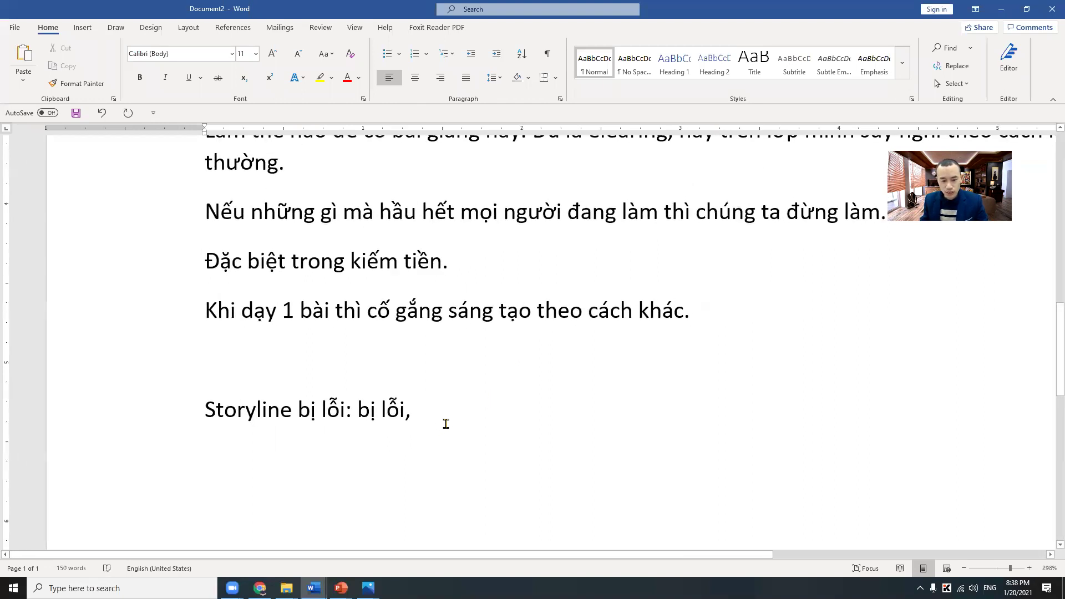
{"action": "scroll", "coordinate": [444, 423], "scroll_direction": "down", "scroll_amount": 4}
{"action": "scroll", "coordinate": [399, 417], "scroll_direction": "up", "scroll_amount": 4}
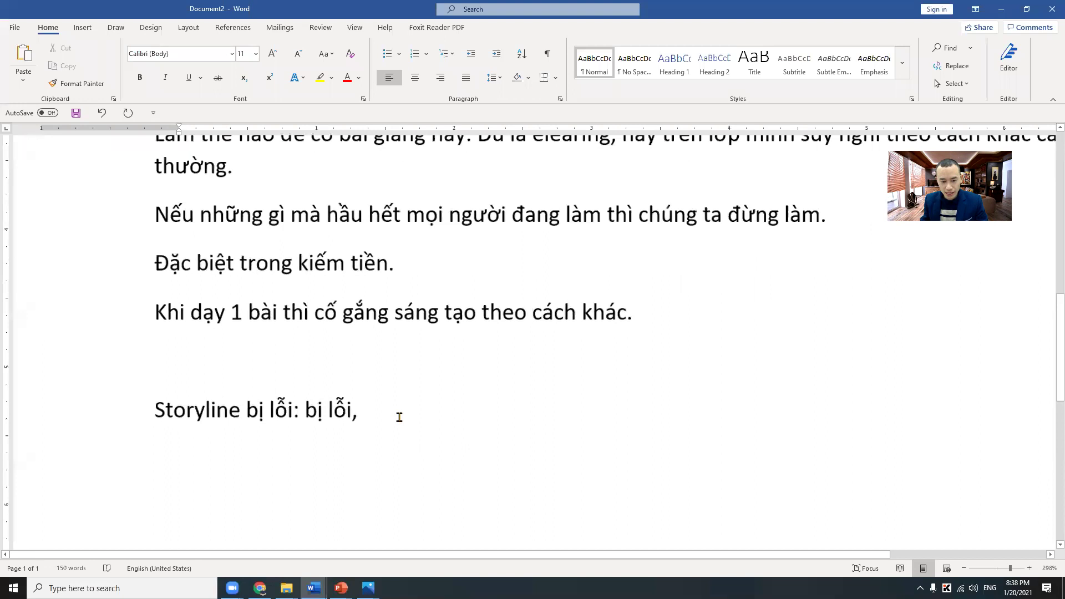
{"action": "key", "text": "Return"}
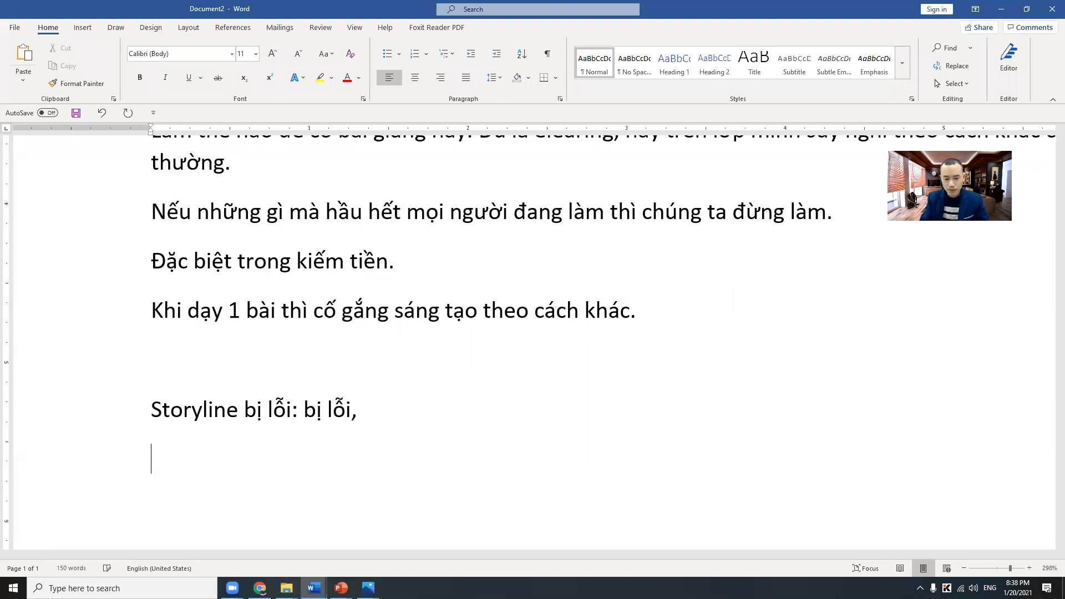
{"action": "type", "text": "Thầy"}
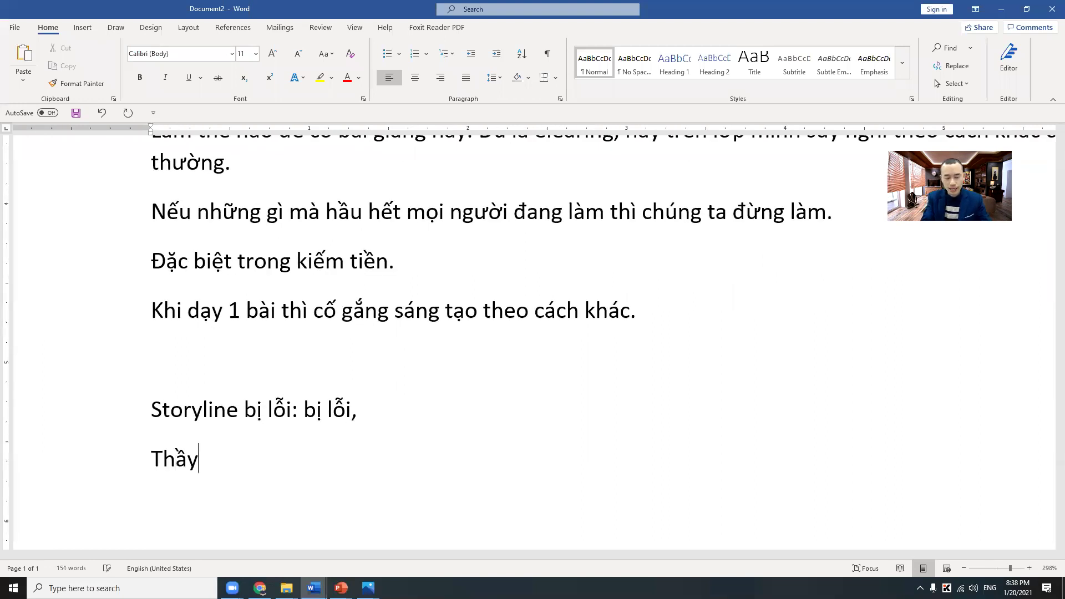
{"action": "type", "text": " co"}
{"action": "key", "text": "BackSpace"}
{"action": "key", "text": "BackSpace"}
{"action": "key", "text": "BackSpace"}
{"action": "key", "text": "BackSpace"}
{"action": "type", "text": "y có"}
{"action": "type", "text": " cơ"}
{"action": "type", "text": "j :"}
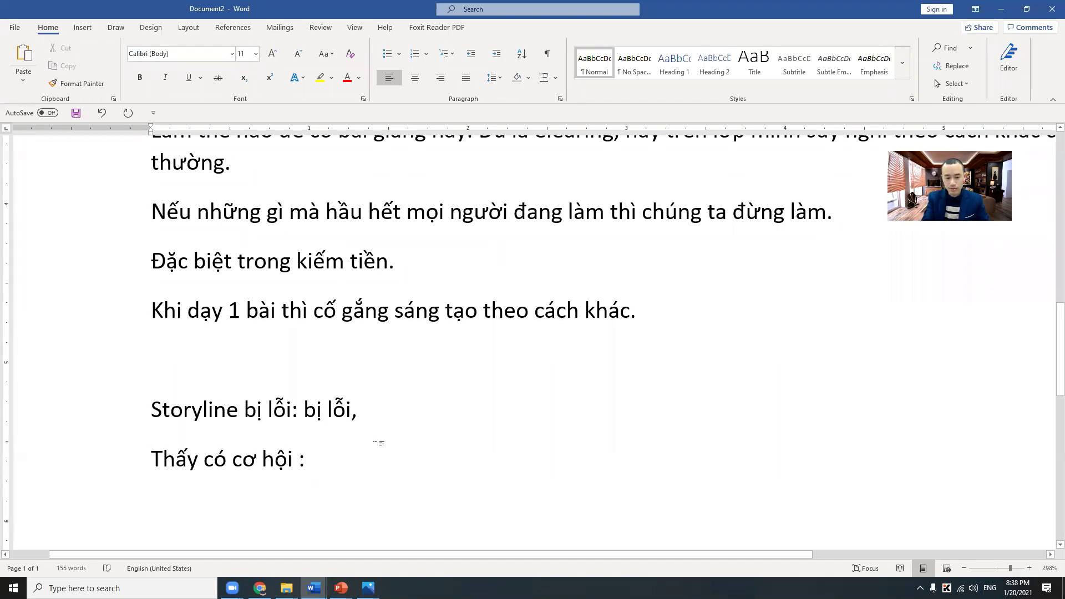
{"action": "type", "text": "---"}
{"action": "type", "text": "> "}
{"action": "type", "text": "isprin"}
{"action": "type", "text": "g"}
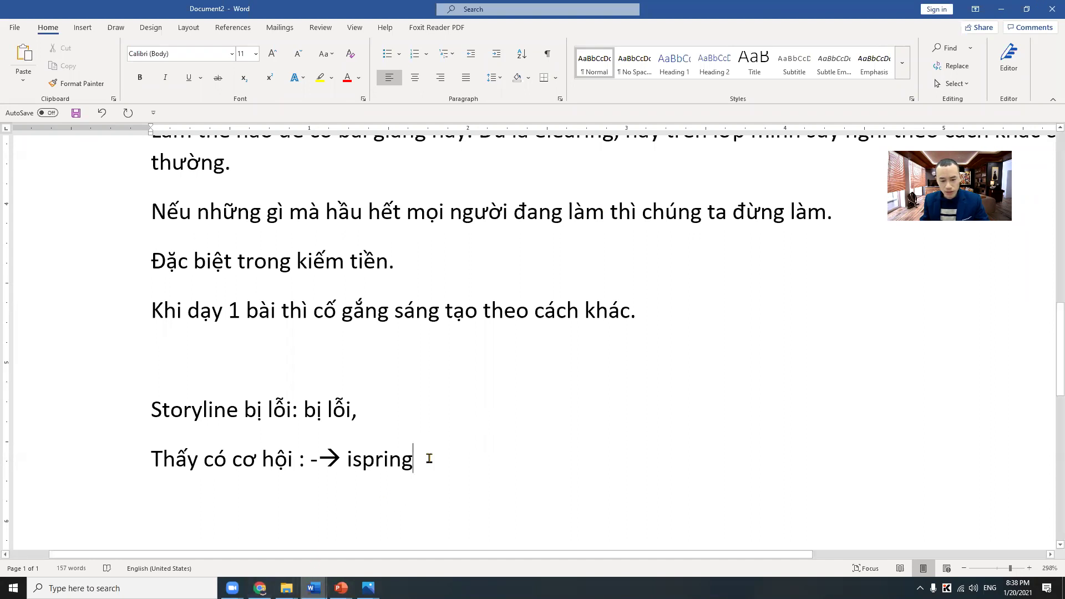
{"action": "key", "text": "Return"}
- Delete the extra dash so the arrow becomes →, and add an empty line below
{"action": "scroll", "coordinate": [412, 467], "scroll_direction": "down", "scroll_amount": 1}
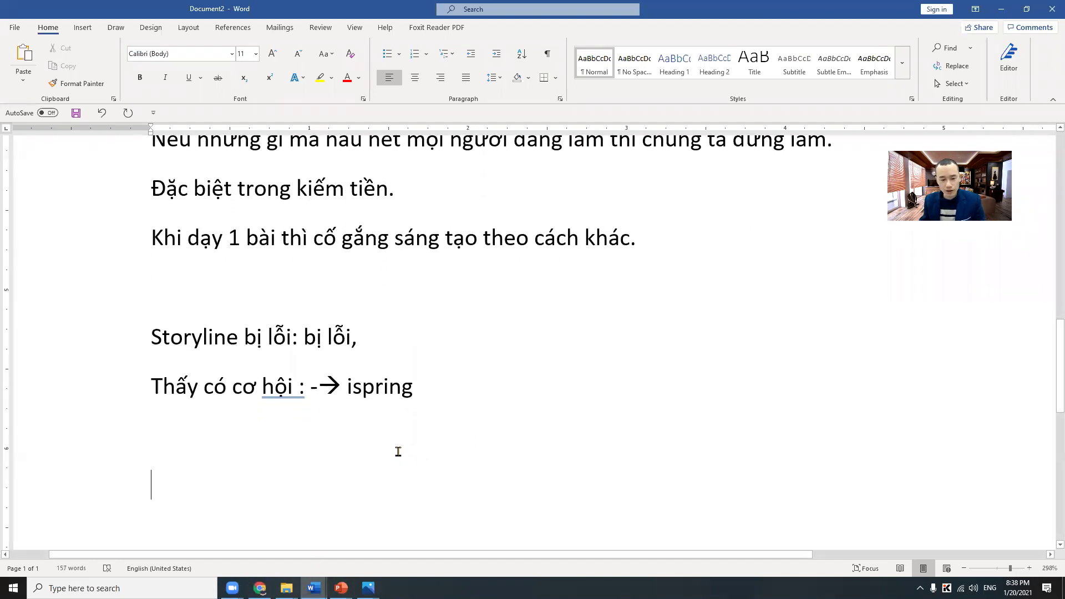
{"action": "left_click", "coordinate": [319, 386]}
{"action": "key", "text": "BackSpace"}
{"action": "left_click", "coordinate": [424, 409]}
{"action": "key", "text": "Return"}
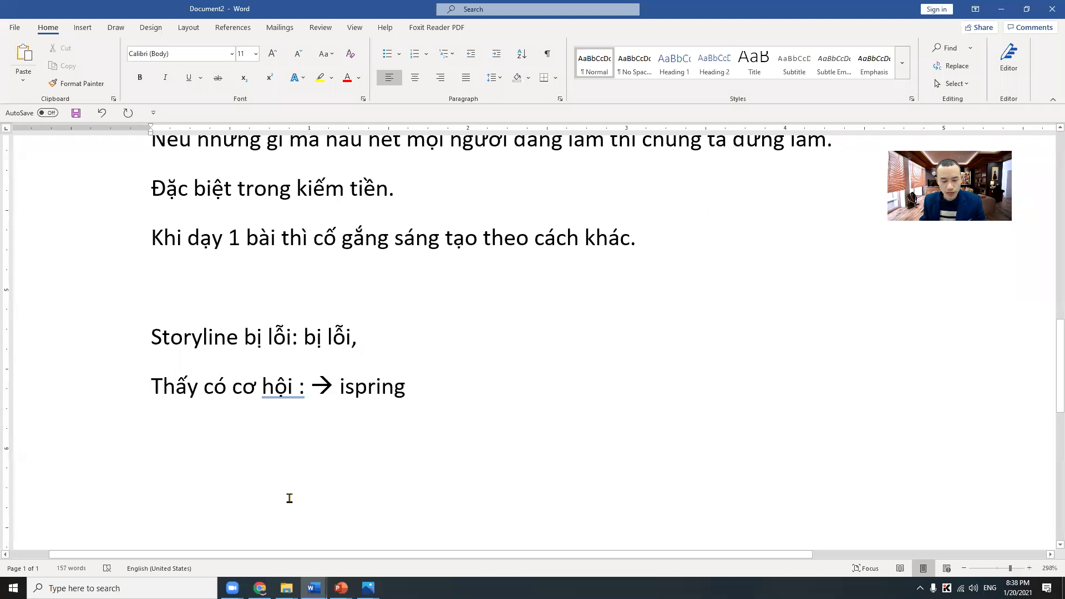
{"action": "mouse_move", "coordinate": [259, 588]}
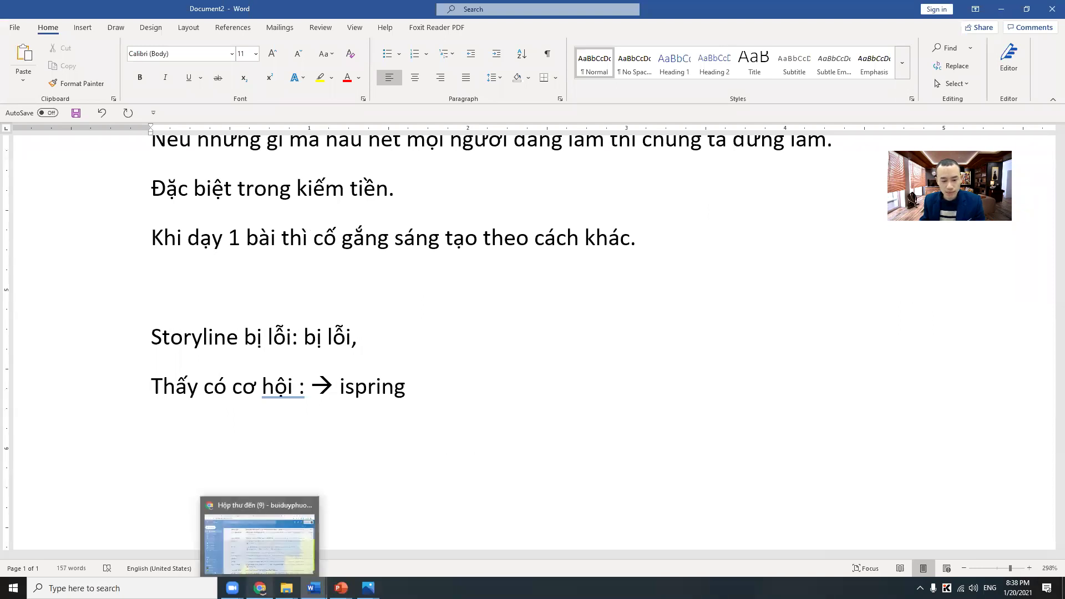
{"action": "left_click", "coordinate": [264, 558]}
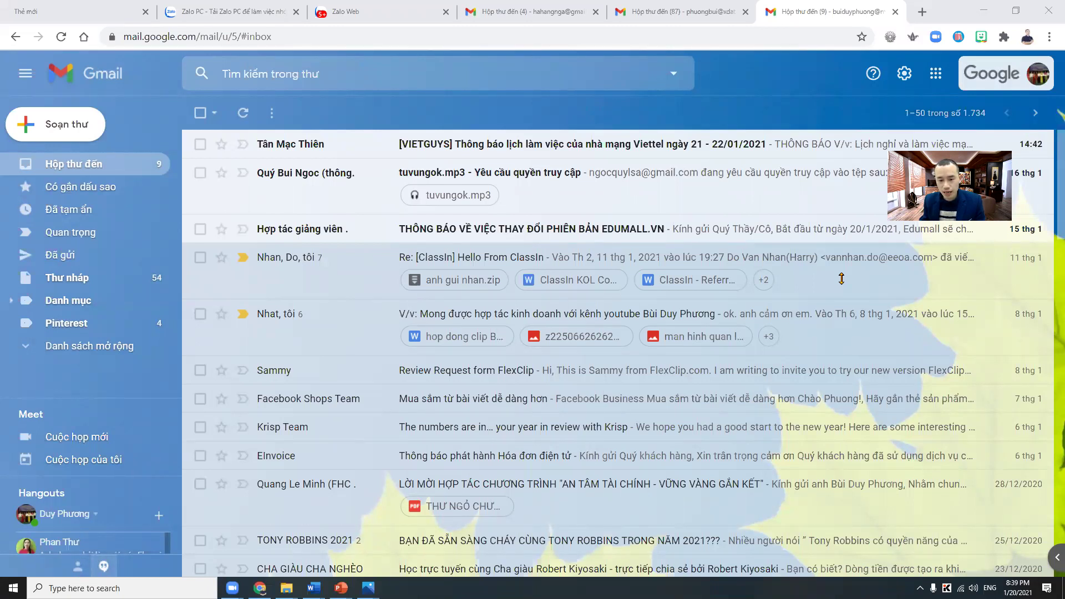
{"action": "mouse_move", "coordinate": [314, 588]}
{"action": "left_click", "coordinate": [368, 539]}
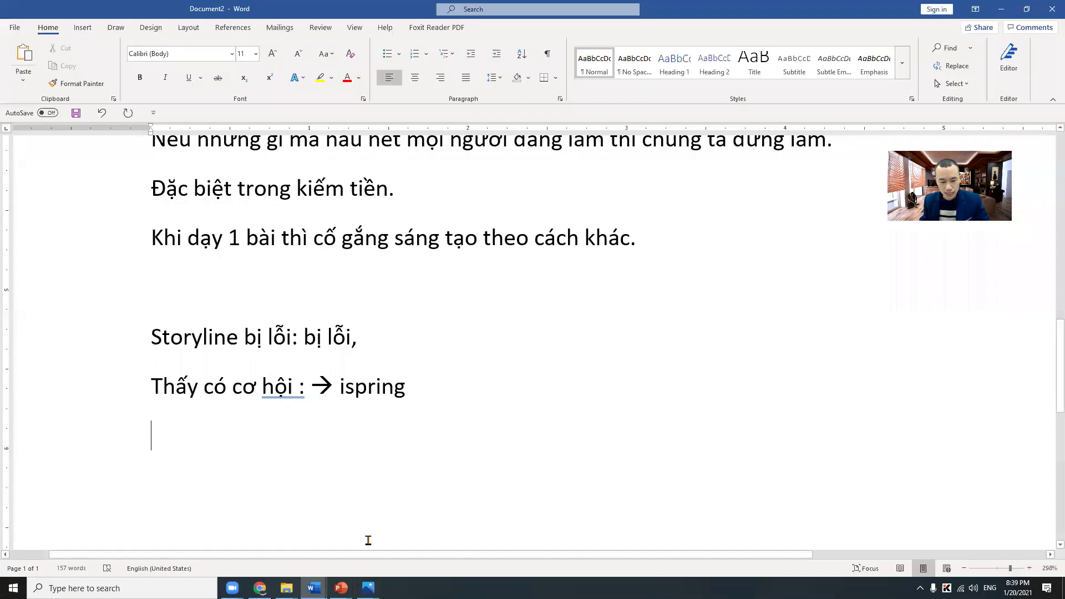
- Type 'Khó khăn → cơ hội', fixing the arrow's extra dash, then 'Covid:' on the next line
{"action": "type", "text": "K"}
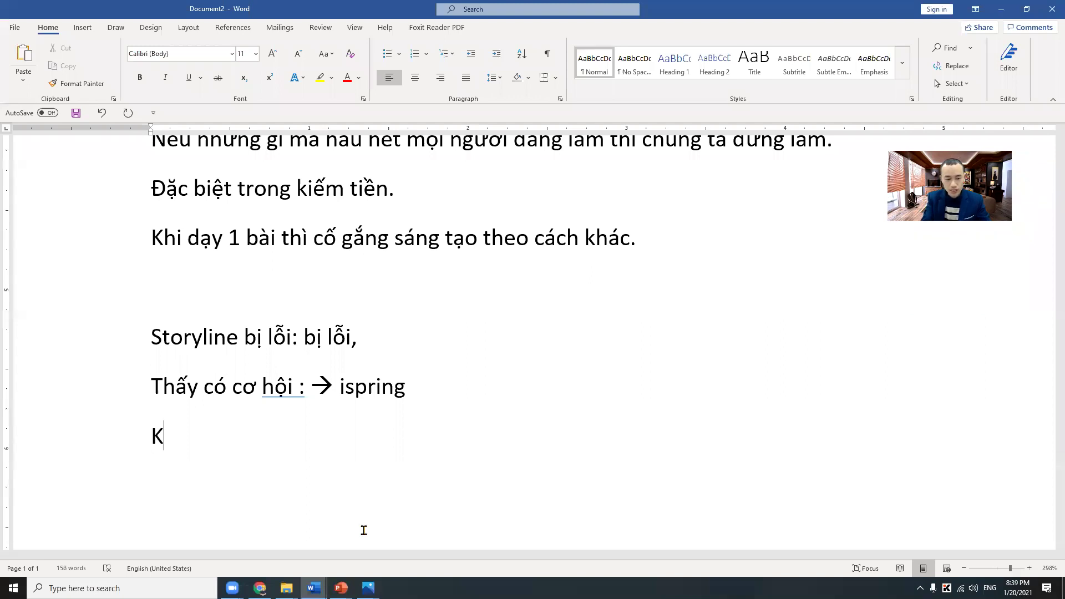
{"action": "type", "text": "ho khă"}
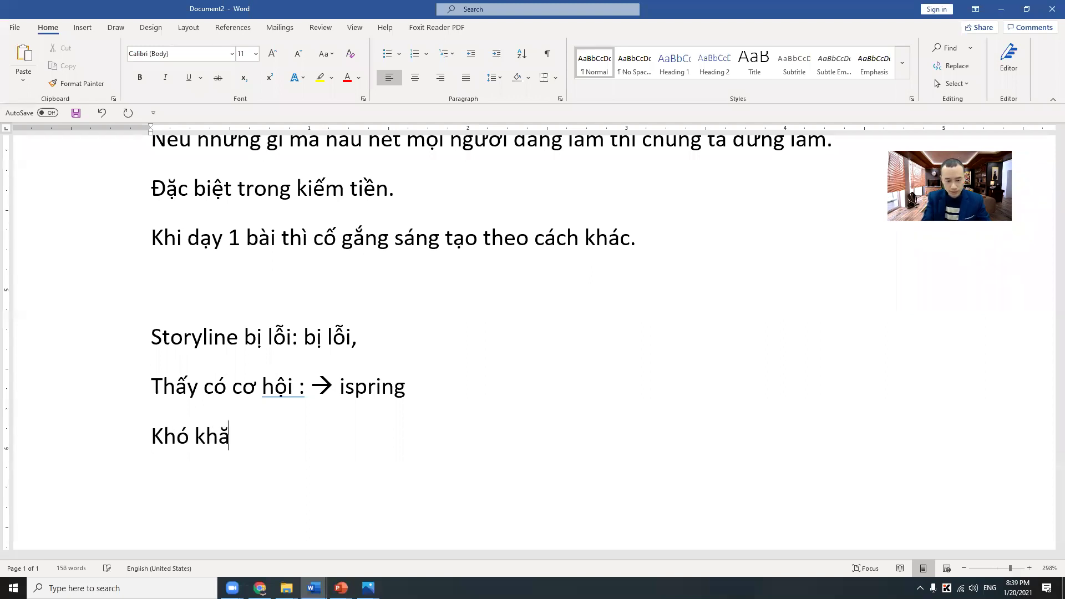
{"action": "type", "text": "n ---"}
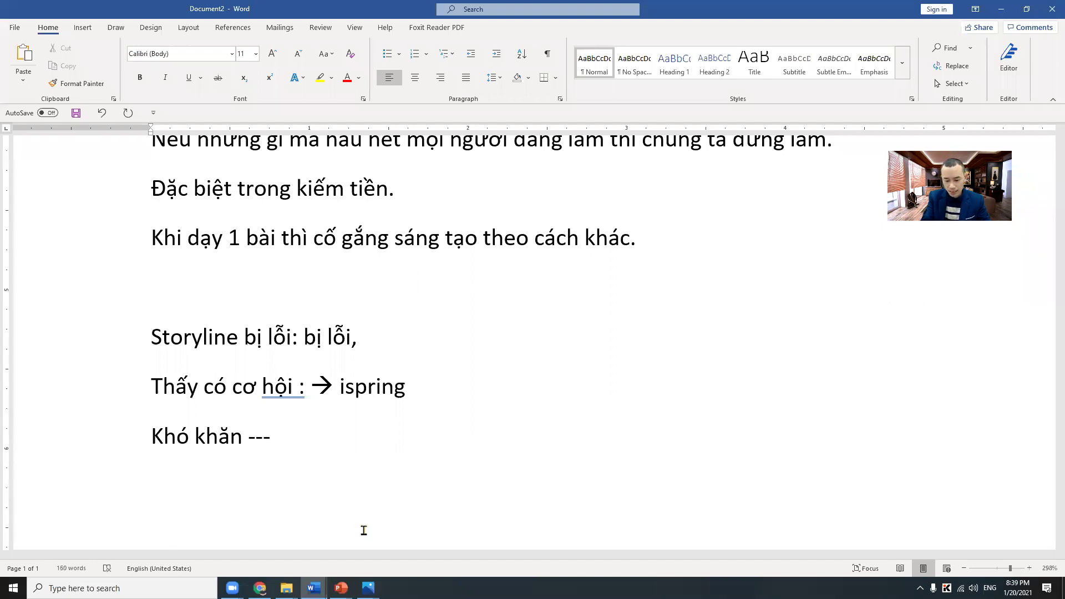
{"action": "type", "text": "> cơ "}
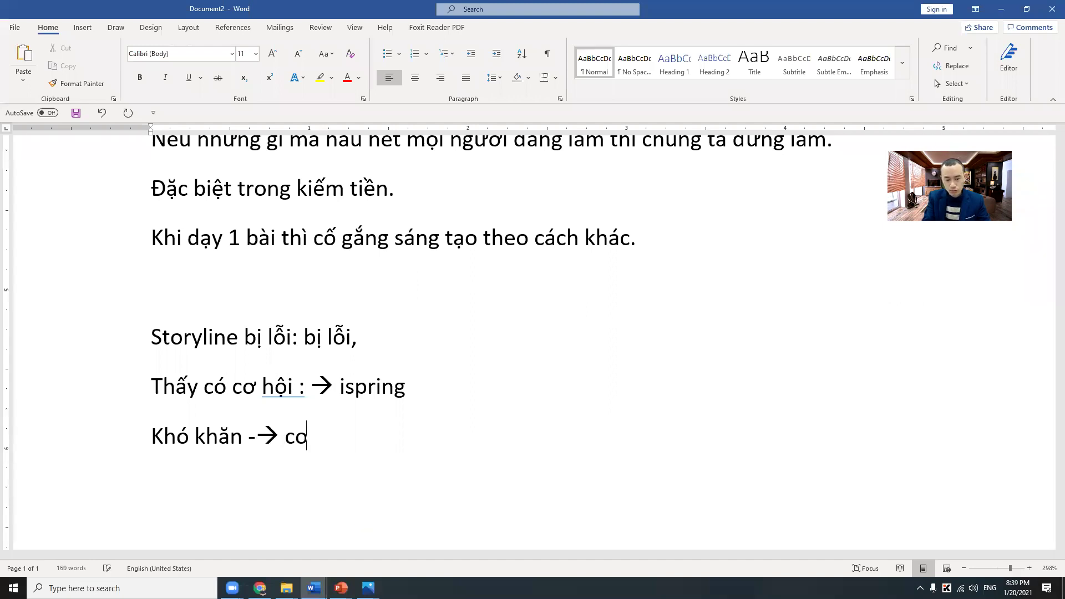
{"action": "type", "text": "hội"}
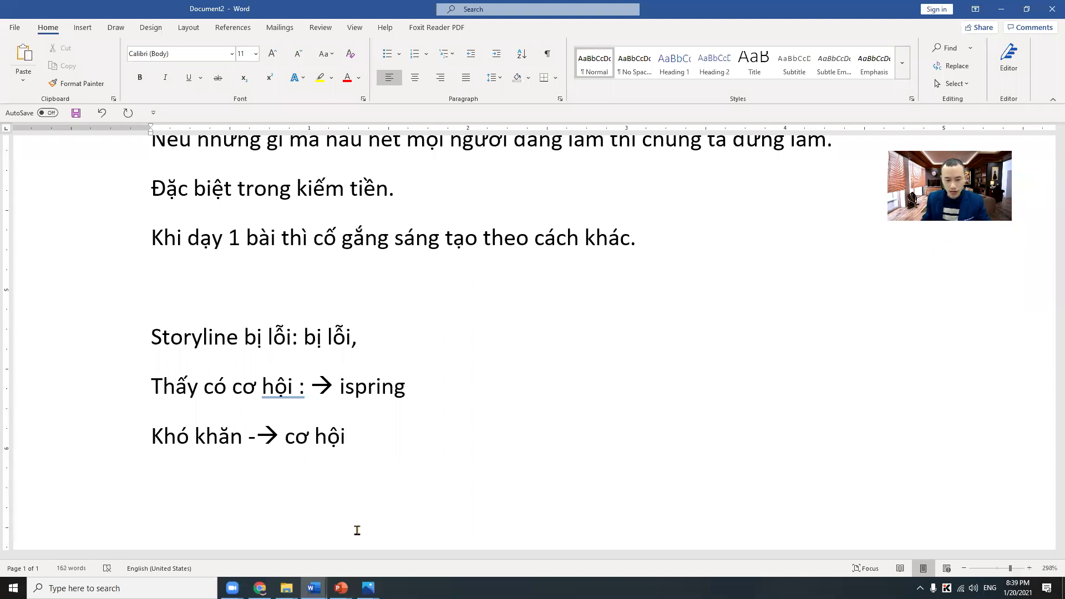
{"action": "left_click", "coordinate": [256, 436]}
{"action": "key", "text": "BackSpace"}
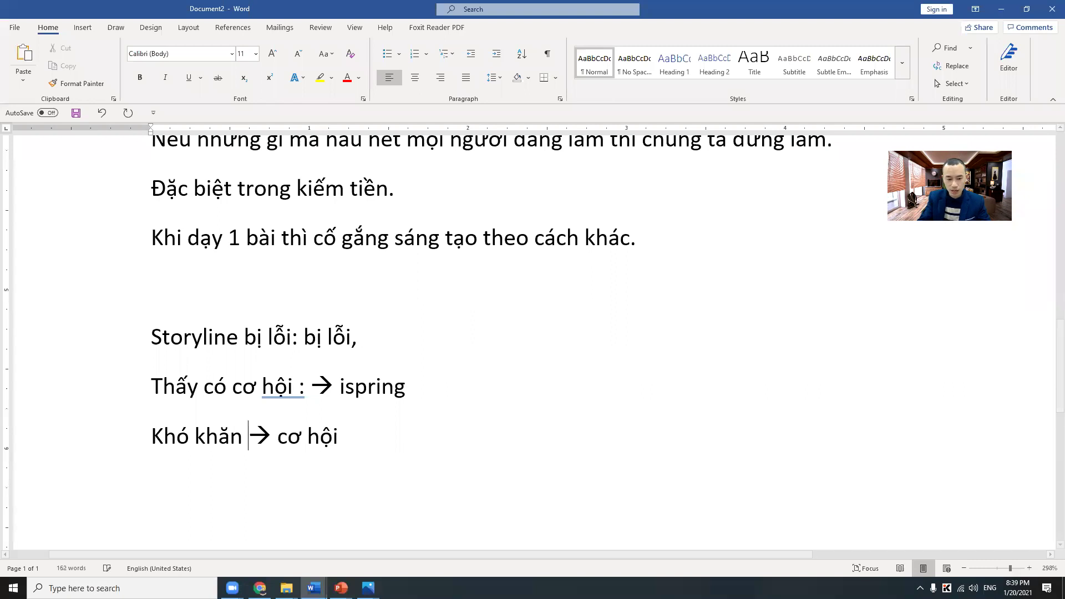
{"action": "left_click", "coordinate": [380, 446]}
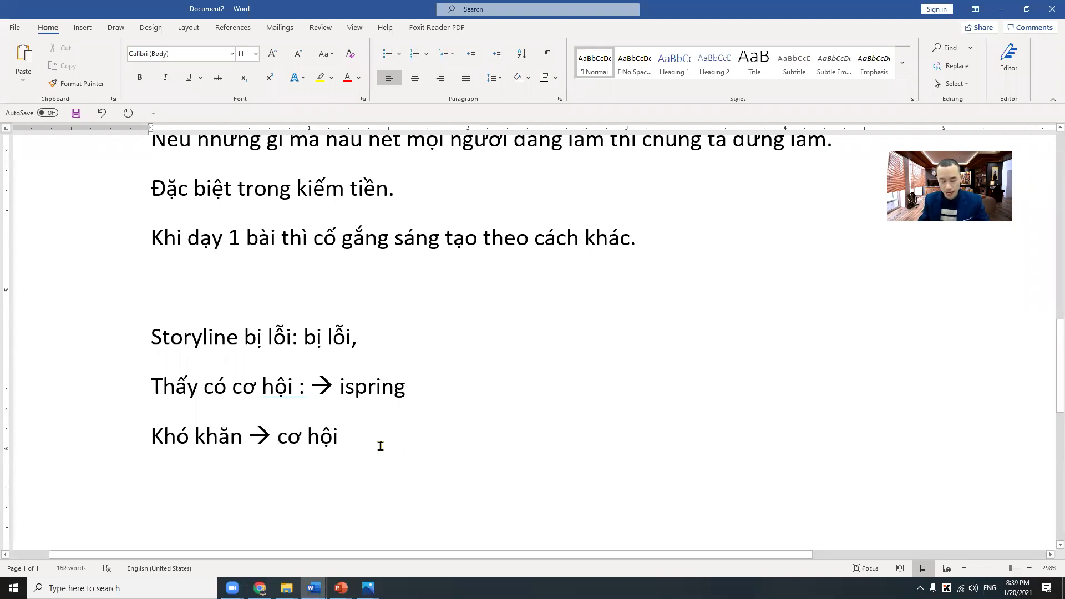
{"action": "key", "text": "Return"}
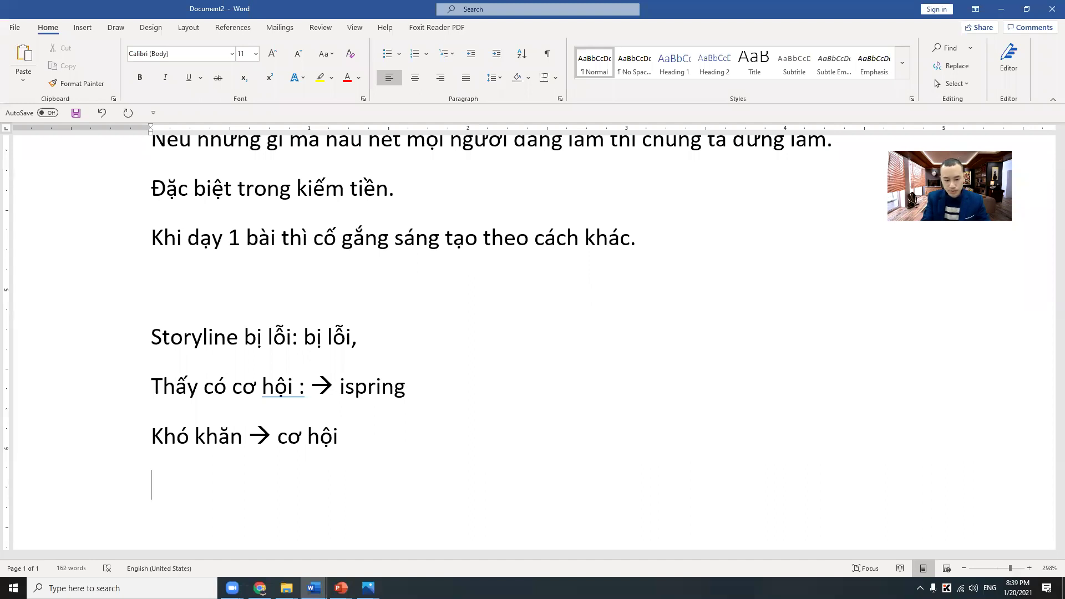
{"action": "type", "text": "Covid:"}
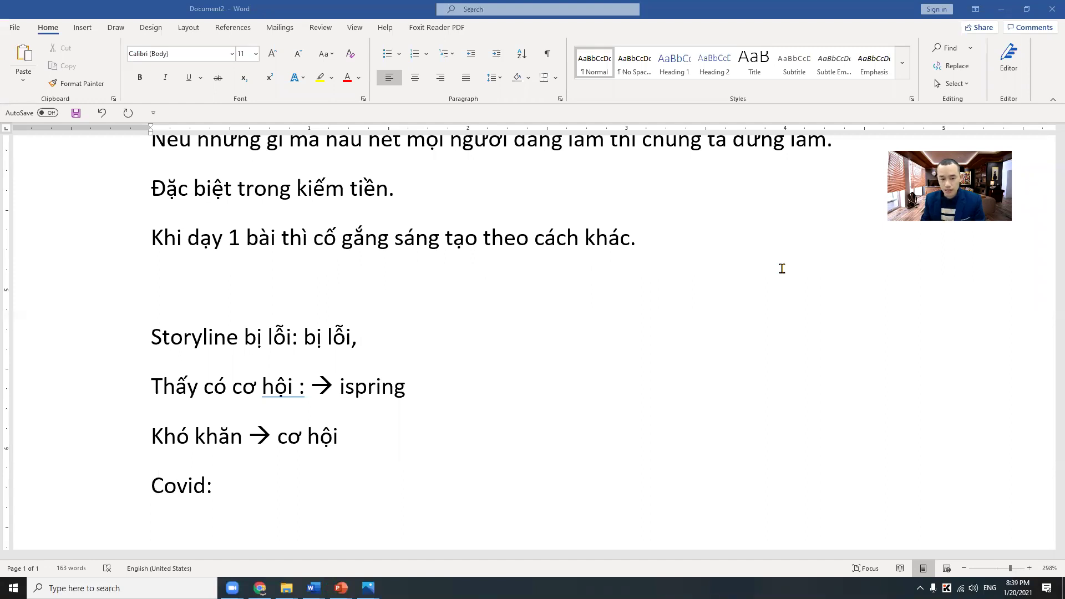
- Type 'Bỏ 250 K' on a new line under 'Covid:'
{"action": "scroll", "coordinate": [335, 435], "scroll_direction": "up", "scroll_amount": 5}
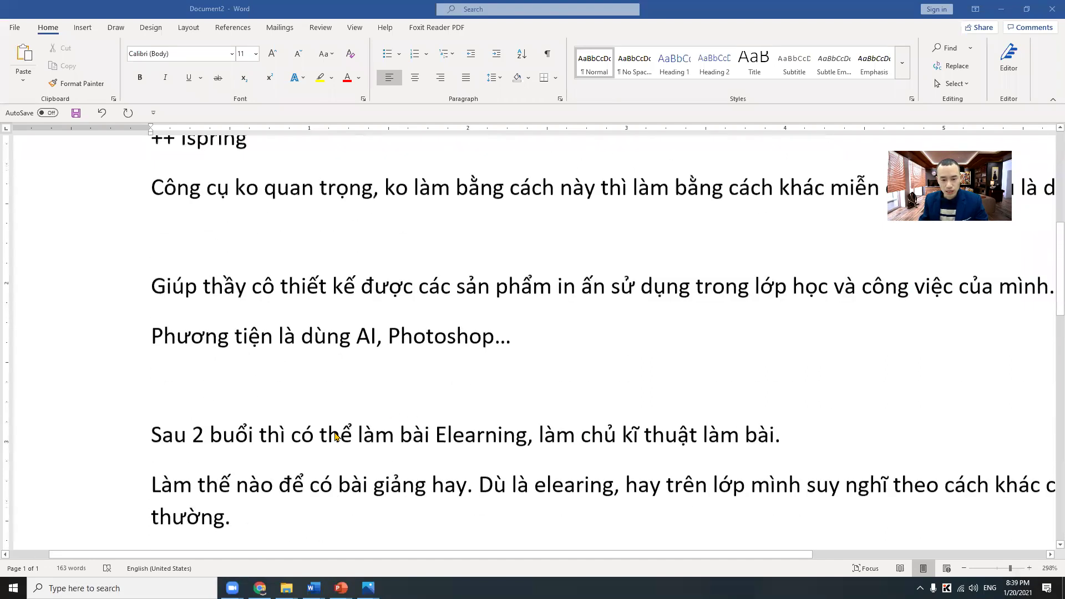
{"action": "scroll", "coordinate": [336, 437], "scroll_direction": "down", "scroll_amount": 6}
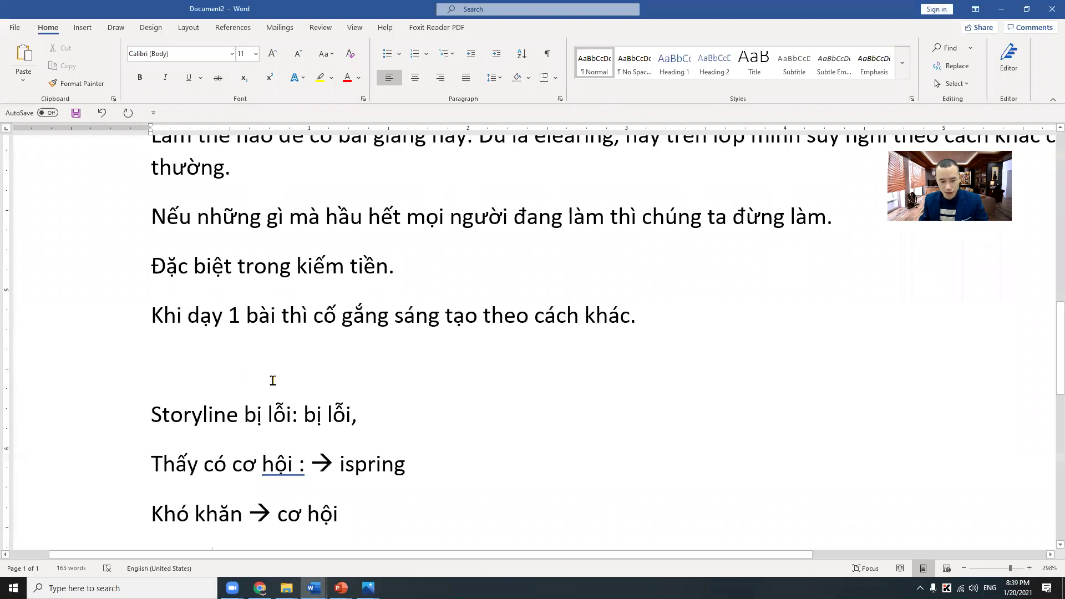
{"action": "scroll", "coordinate": [271, 380], "scroll_direction": "down", "scroll_amount": 4}
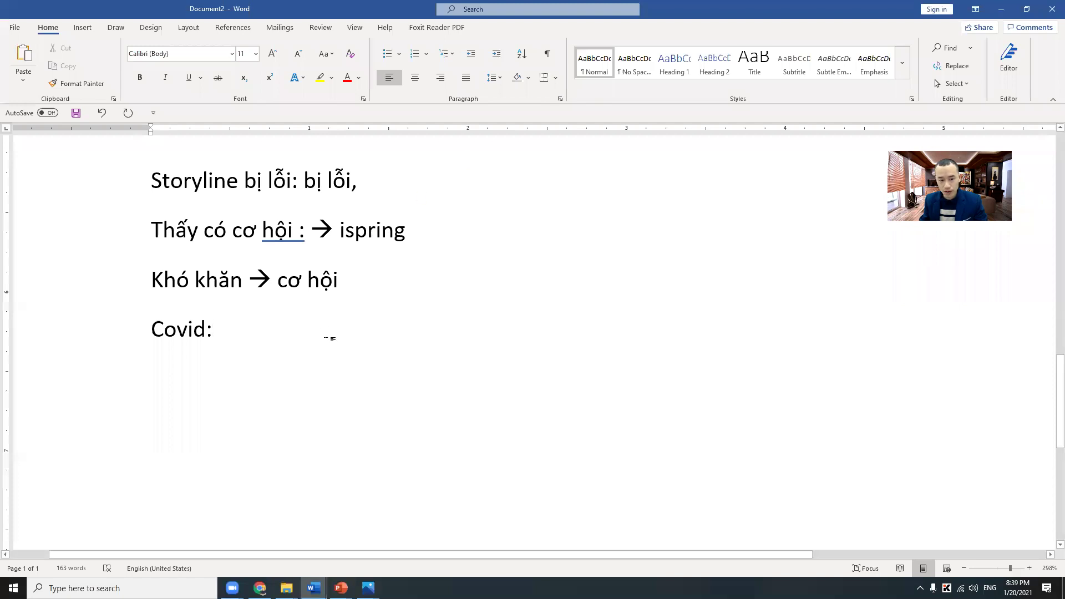
{"action": "key", "text": "Return"}
{"action": "type", "text": "Bỏ "}
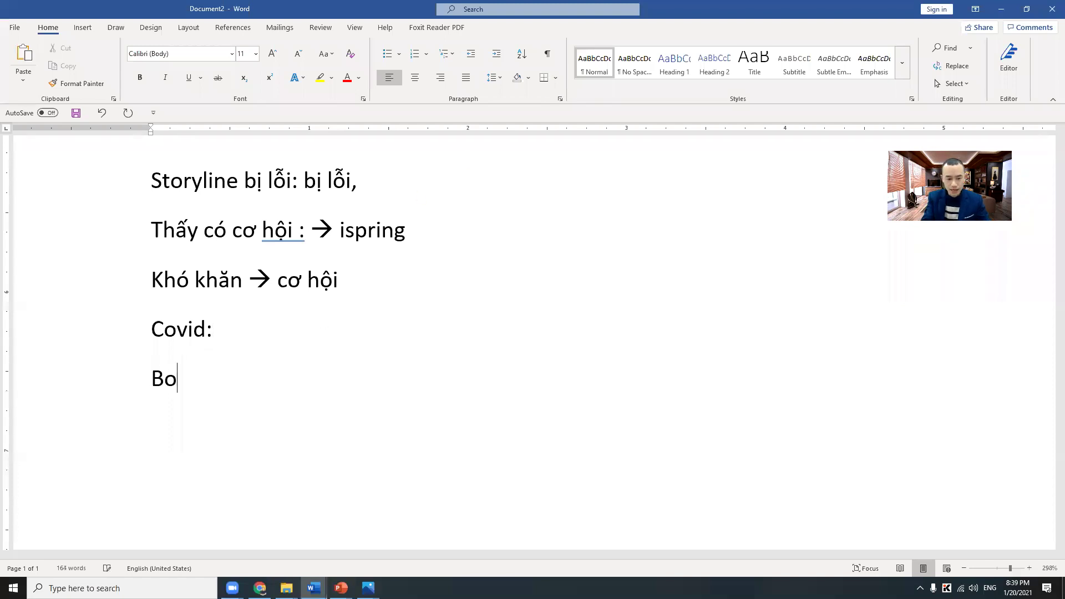
{"action": "type", "text": "250"}
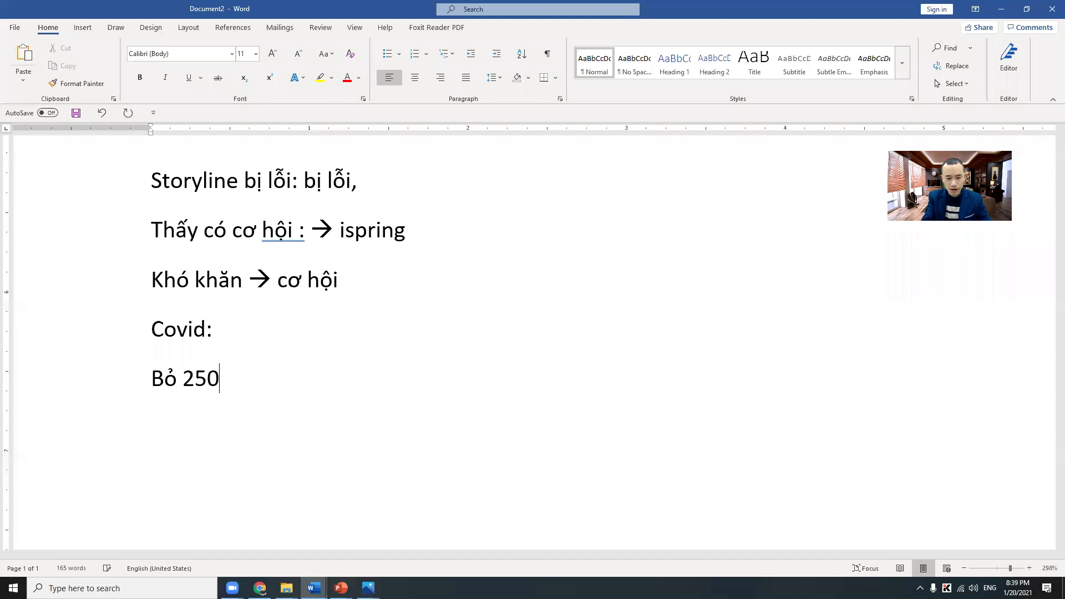
{"action": "type", "text": " K"}
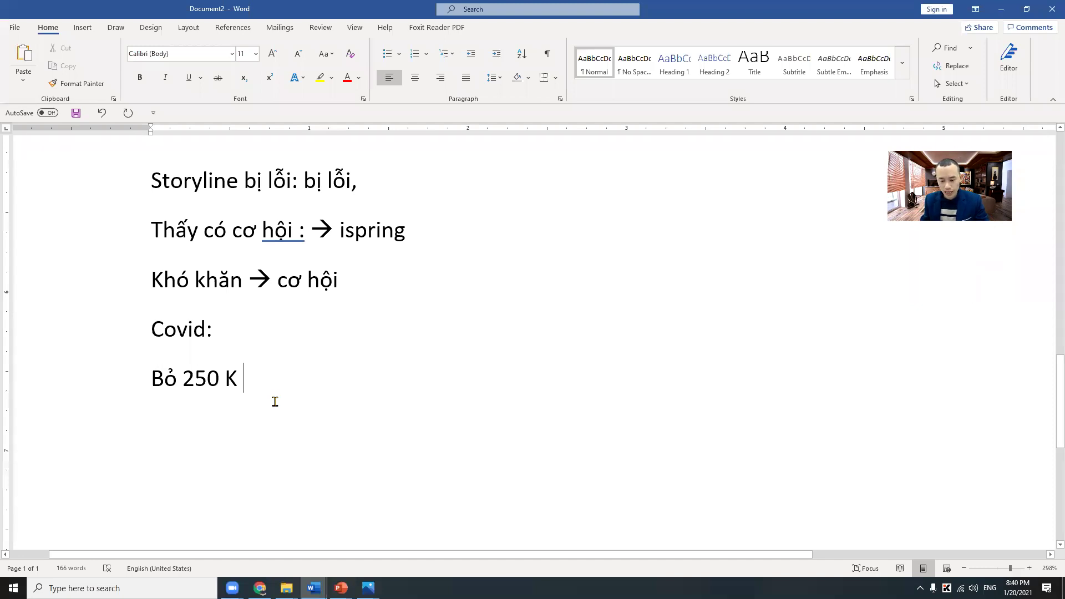
- Select the Storyline and ispring lines
{"action": "scroll", "coordinate": [286, 386], "scroll_direction": "up", "scroll_amount": 2}
{"action": "scroll", "coordinate": [287, 385], "scroll_direction": "up", "scroll_amount": 1}
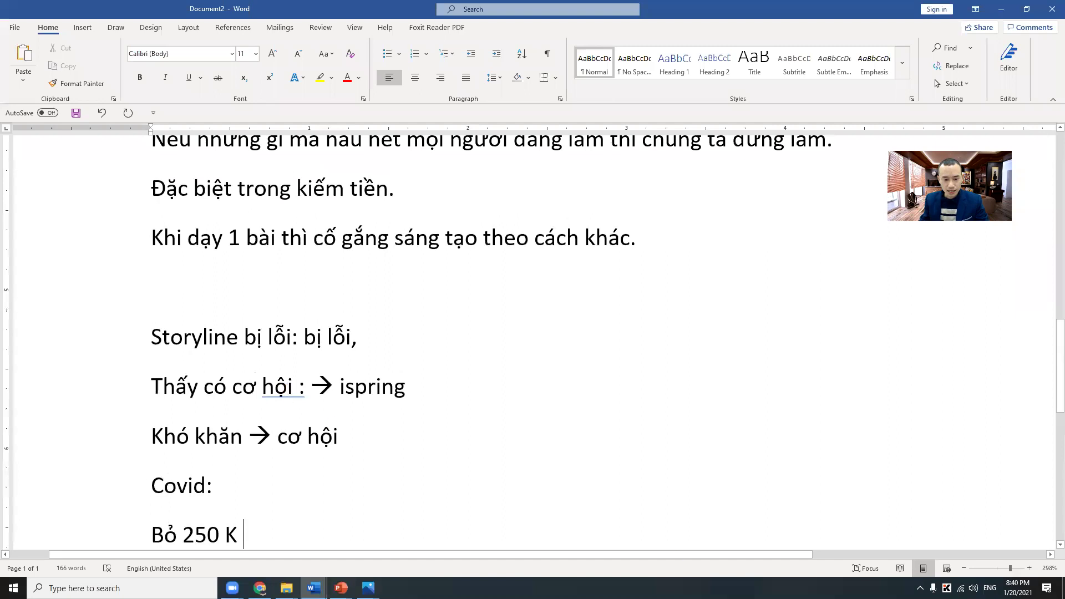
{"action": "left_click_drag", "start_coordinate": [158, 329], "coordinate": [418, 390]}
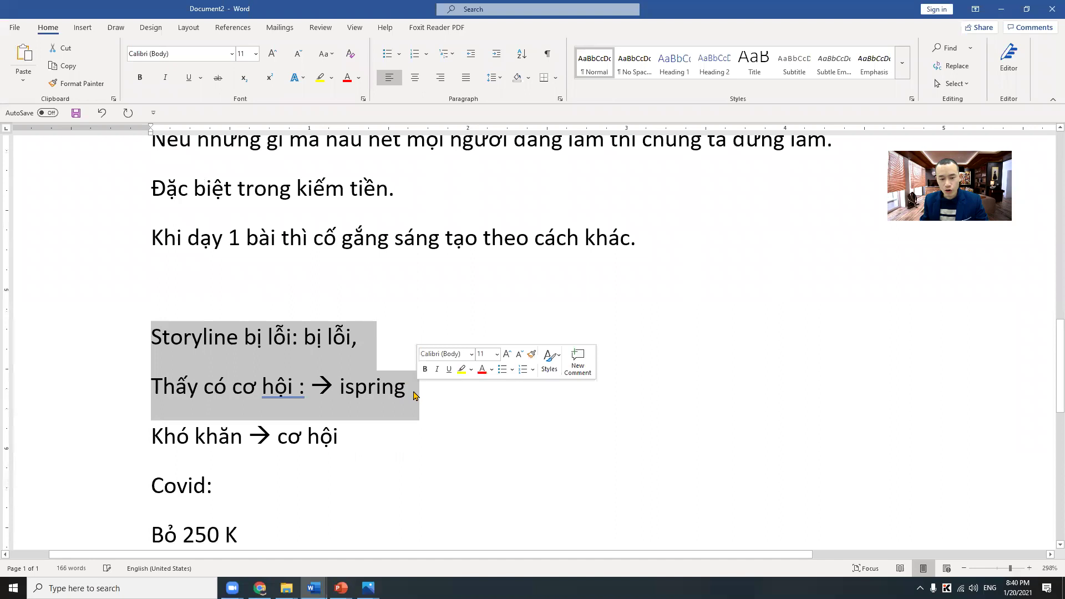
- Complete the line to read 'ispring 10 triệu' and start a new line below it
{"action": "left_click", "coordinate": [422, 396]}
{"action": "double_click", "coordinate": [376, 391]}
{"action": "left_click", "coordinate": [446, 385]}
{"action": "type", "text": "10 triieeu"}
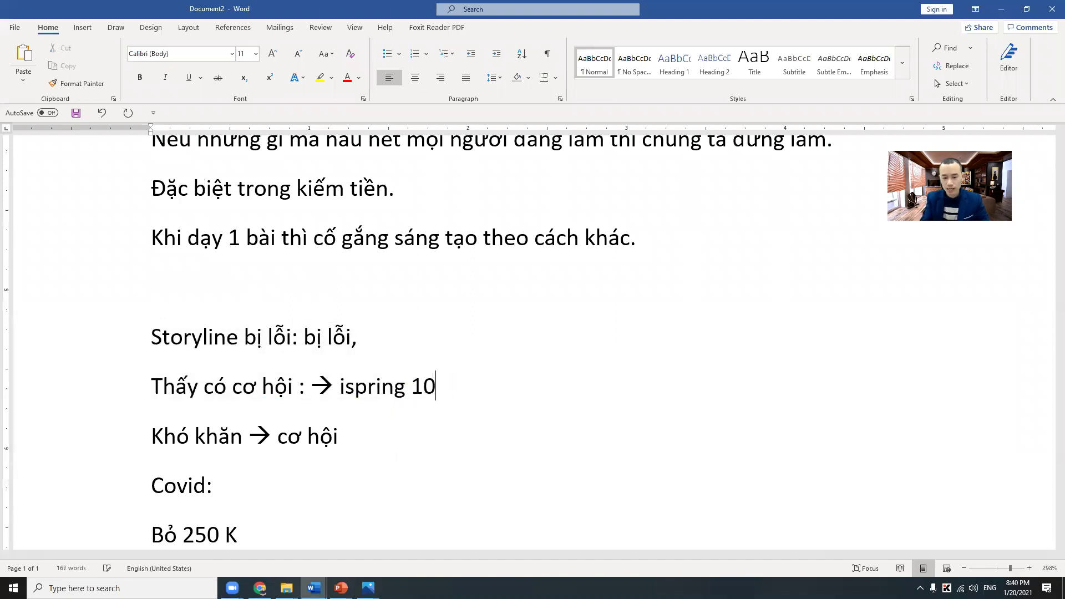
{"action": "key", "text": "BackSpace"}
{"action": "key", "text": "BackSpace"}
{"action": "key", "text": "BackSpace"}
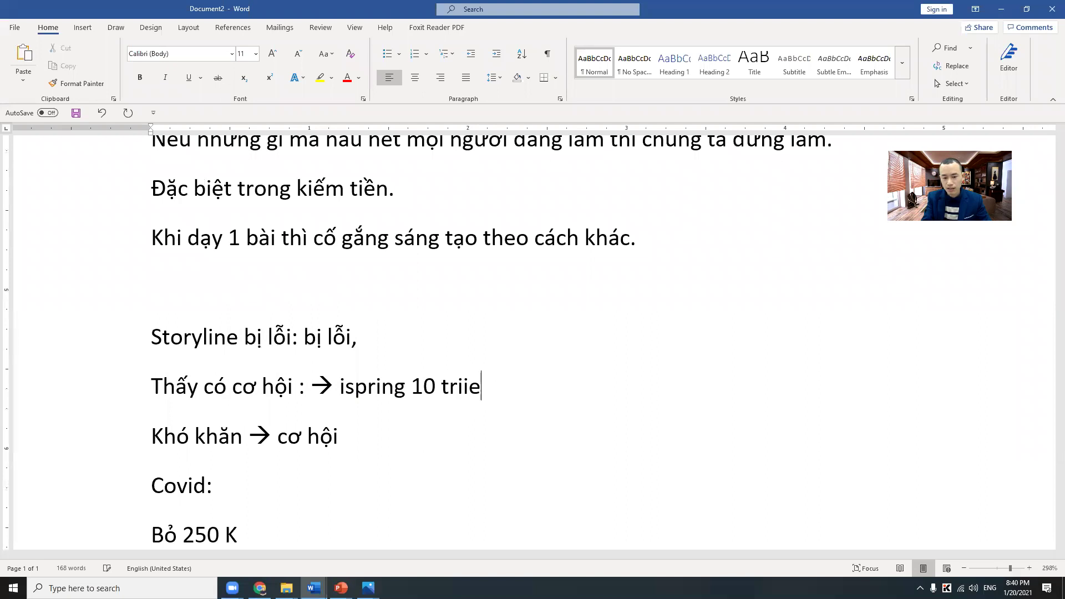
{"action": "type", "text": "uj"}
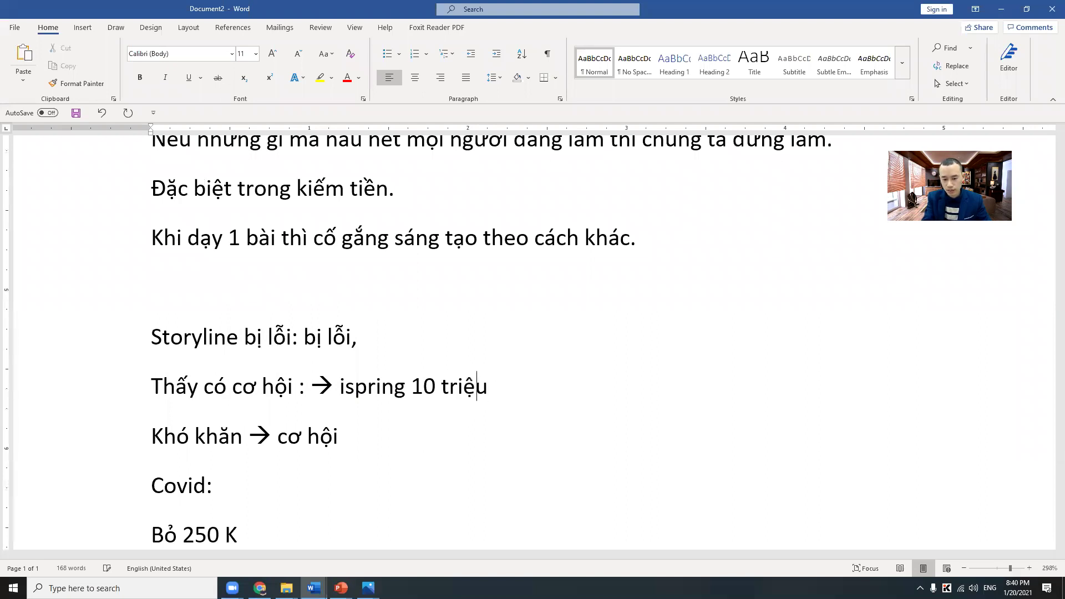
{"action": "key", "text": "Return"}
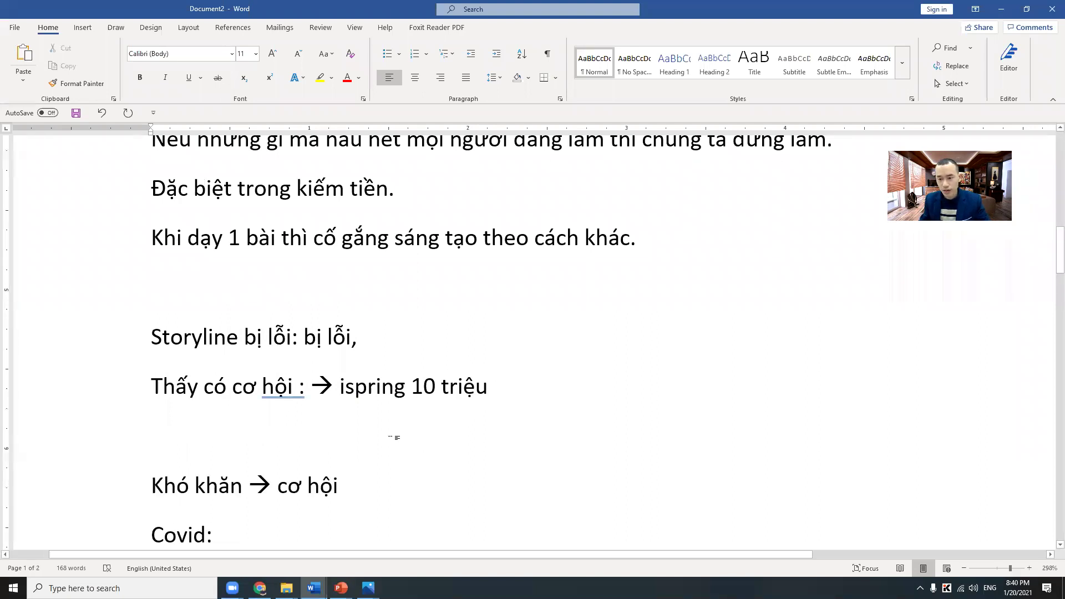
- Join 'Bỏ 250 K' onto the end of the 'Covid:' line and add empty lines below it
{"action": "scroll", "coordinate": [383, 441], "scroll_direction": "down", "scroll_amount": 2}
{"action": "left_click", "coordinate": [313, 430]}
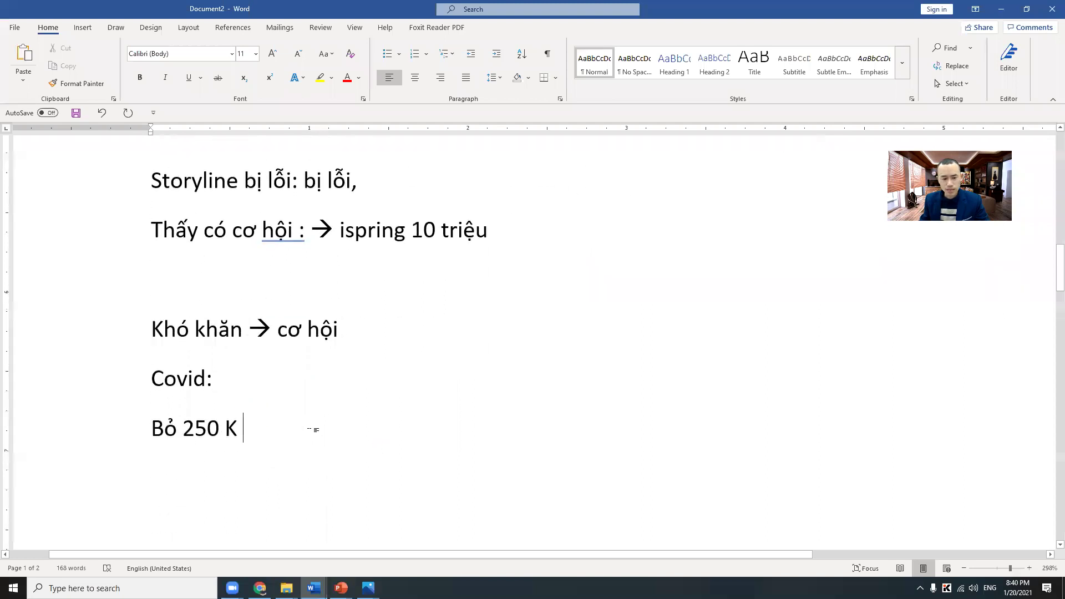
{"action": "scroll", "coordinate": [314, 430], "scroll_direction": "up", "scroll_amount": 1}
{"action": "left_click_drag", "start_coordinate": [277, 408], "coordinate": [350, 406]}
{"action": "left_click", "coordinate": [315, 457]}
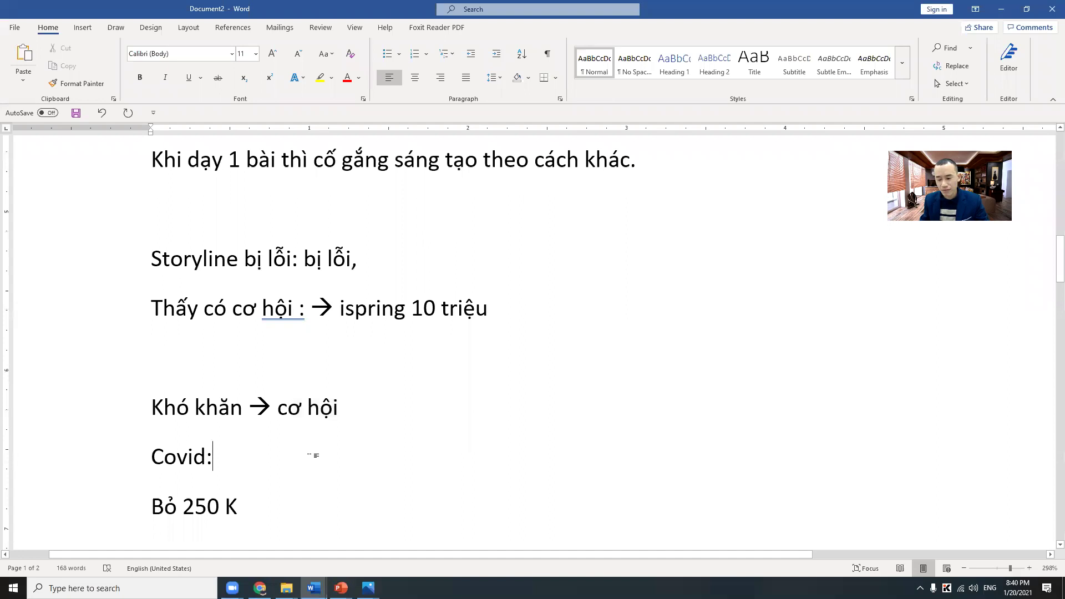
{"action": "key", "text": "Delete"}
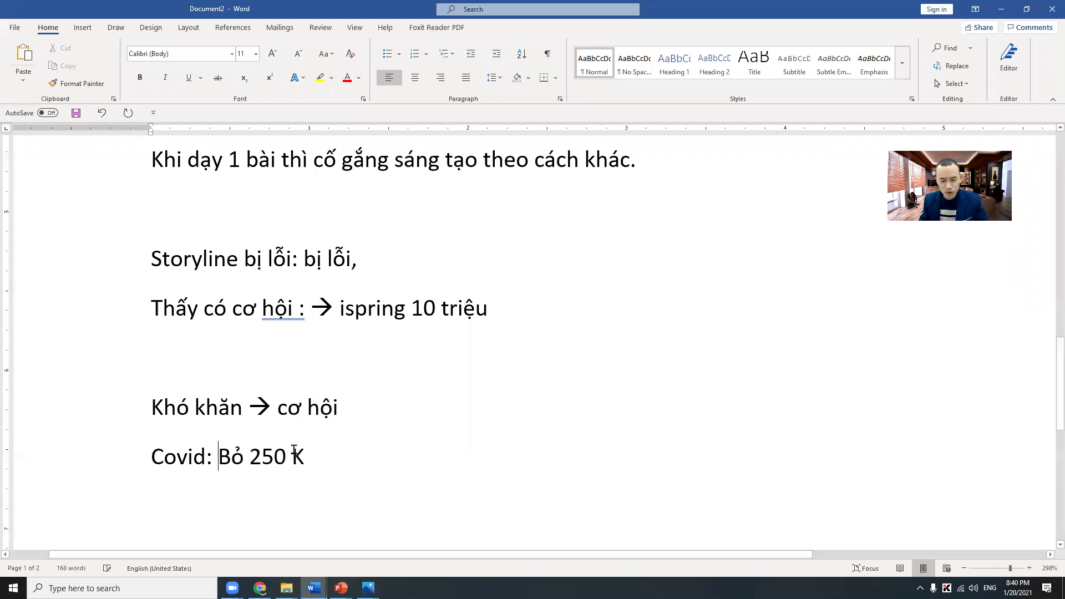
{"action": "key", "text": "Return"}
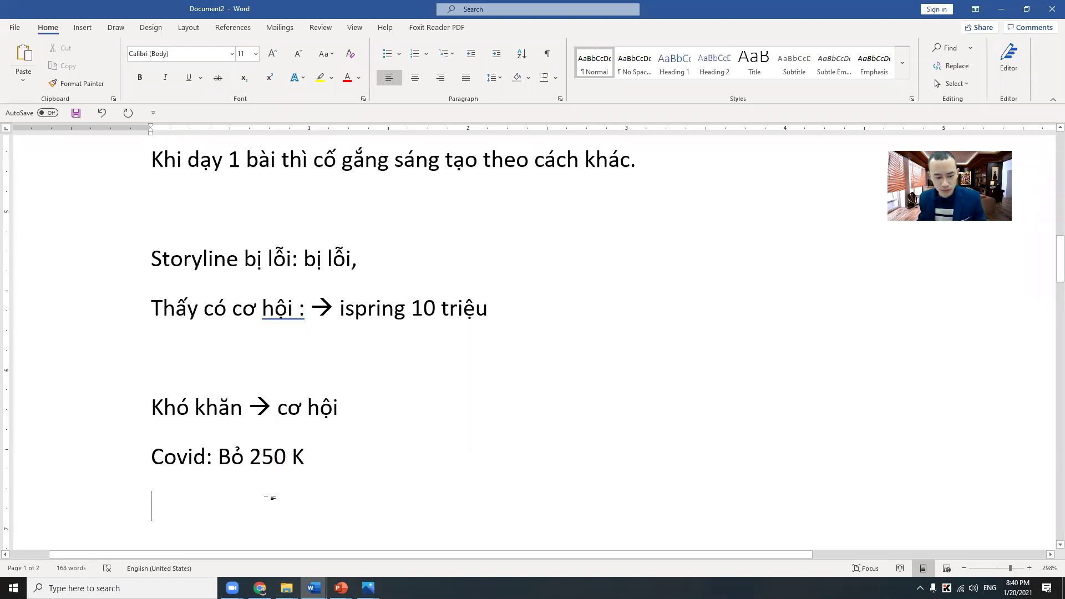
{"action": "scroll", "coordinate": [266, 497], "scroll_direction": "down", "scroll_amount": 3}
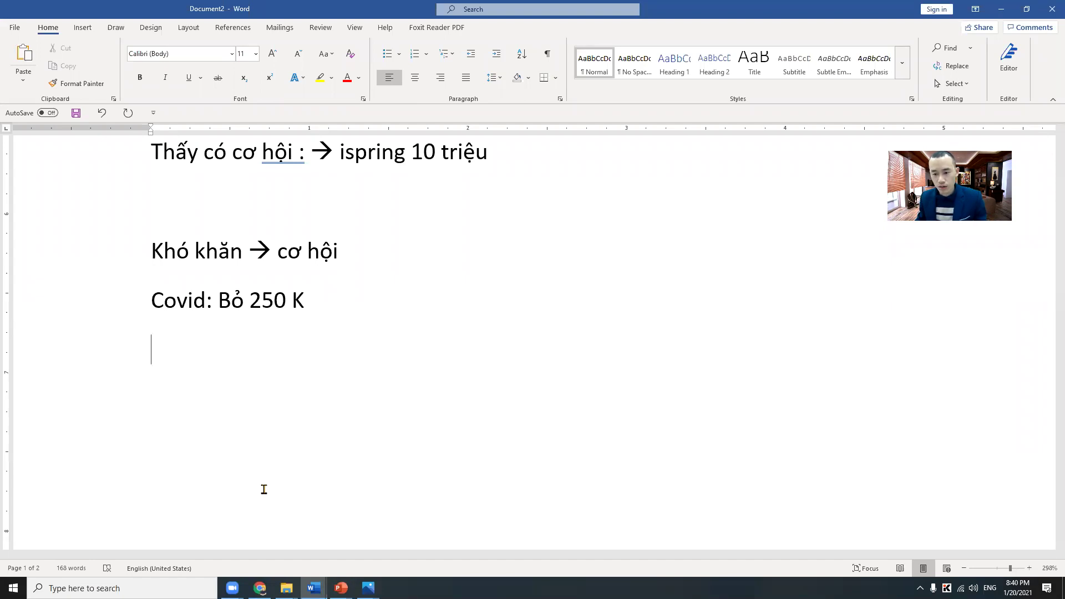
{"action": "key", "text": "Return"}
{"action": "scroll", "coordinate": [202, 387], "scroll_direction": "down", "scroll_amount": 2}
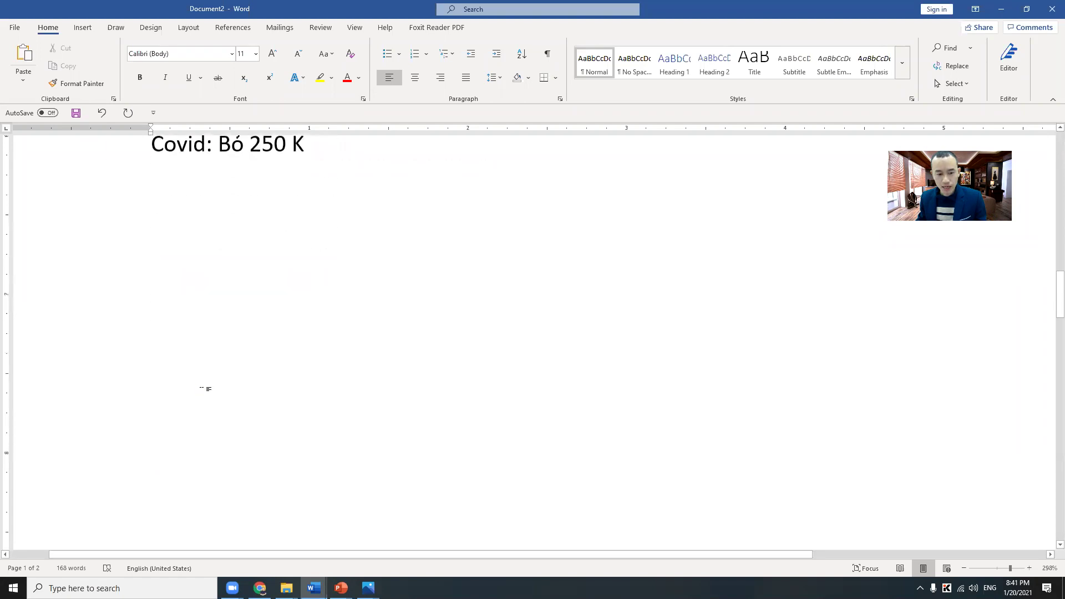
{"action": "scroll", "coordinate": [207, 388], "scroll_direction": "up", "scroll_amount": 2}
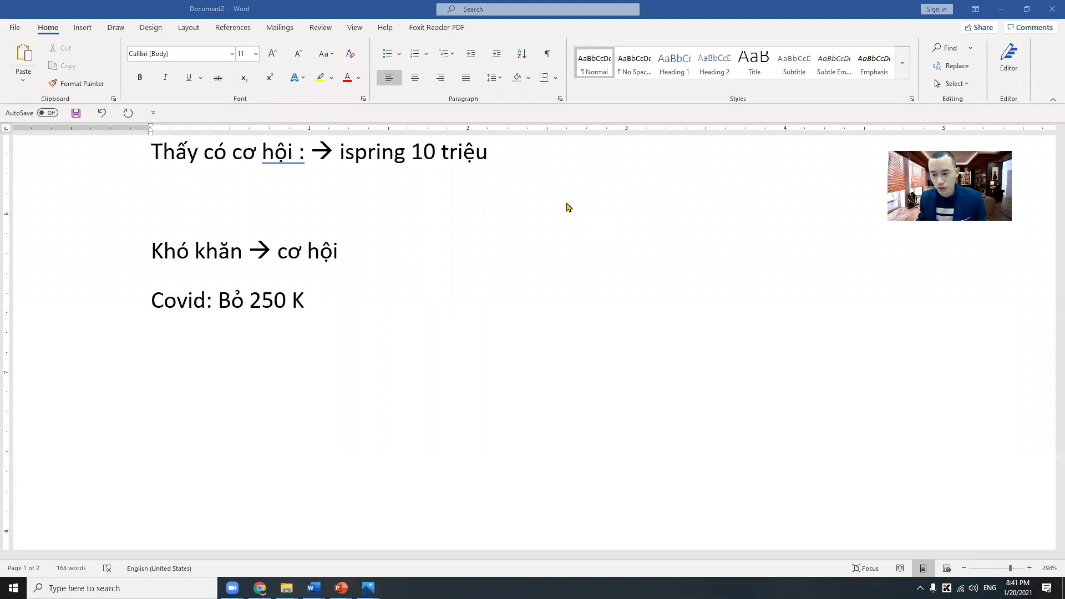
- Remove the blank line between 'Thấy có cơ hội' and 'Khó khăn → cơ hội'
{"action": "left_click", "coordinate": [375, 355]}
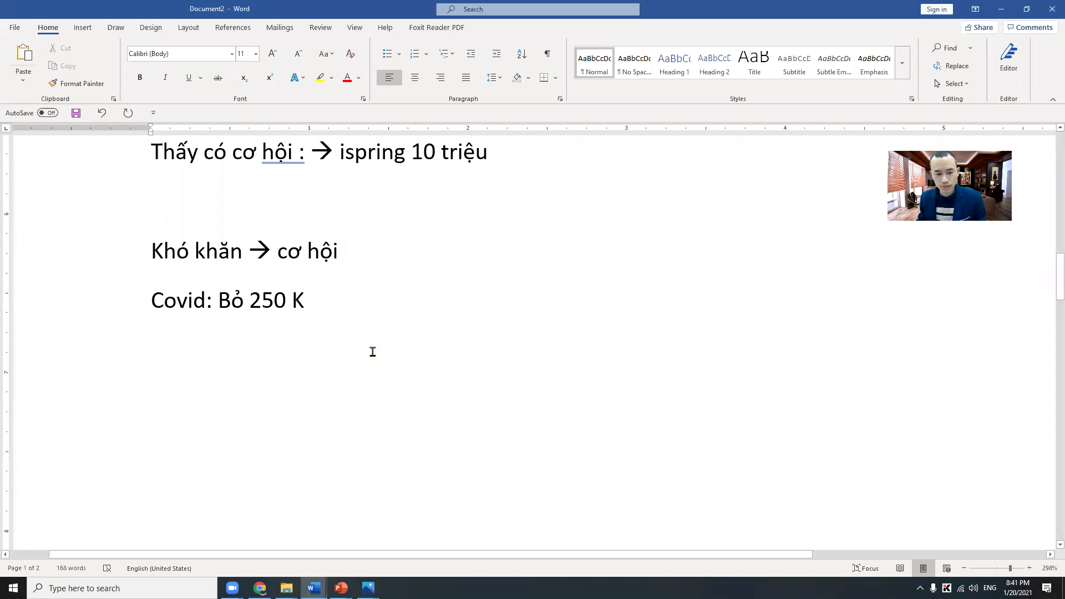
{"action": "left_click", "coordinate": [37, 259]}
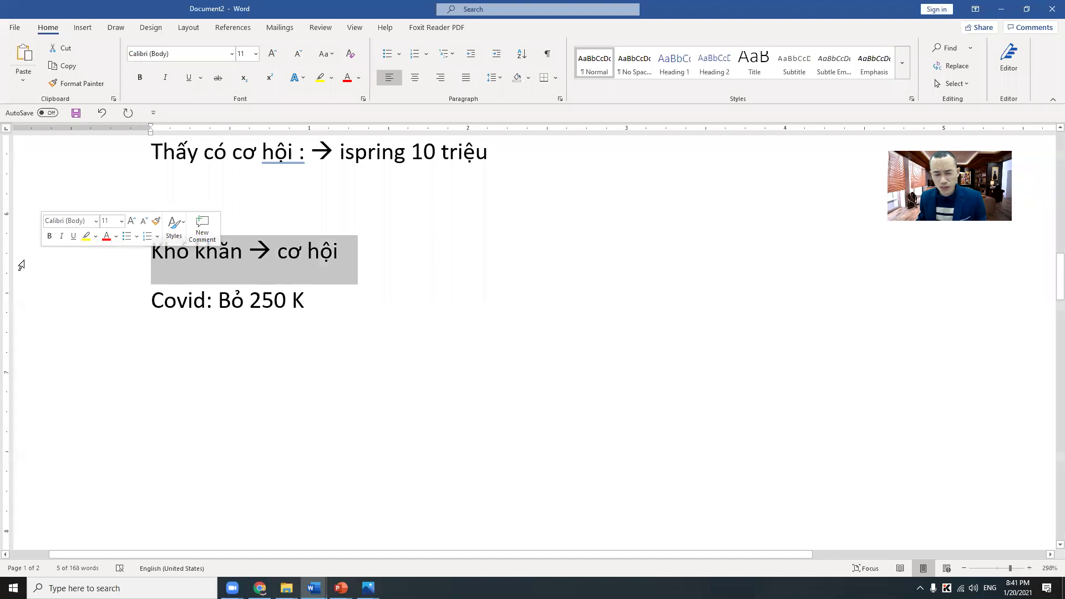
{"action": "left_click", "coordinate": [408, 277]}
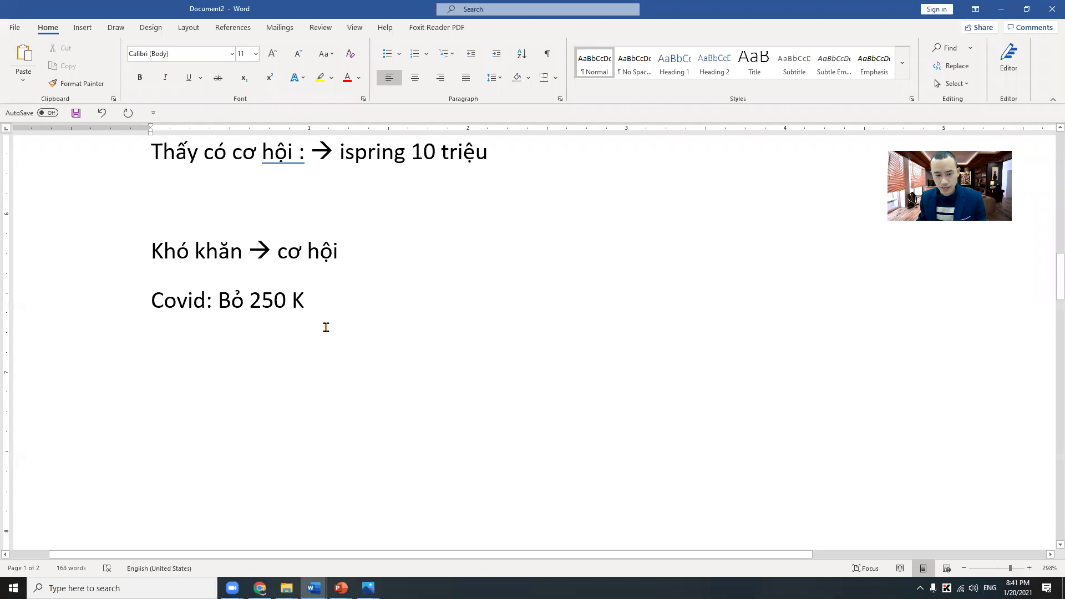
{"action": "scroll", "coordinate": [222, 259], "scroll_direction": "up", "scroll_amount": 2}
{"action": "left_click", "coordinate": [219, 264]}
{"action": "left_click", "coordinate": [238, 267]}
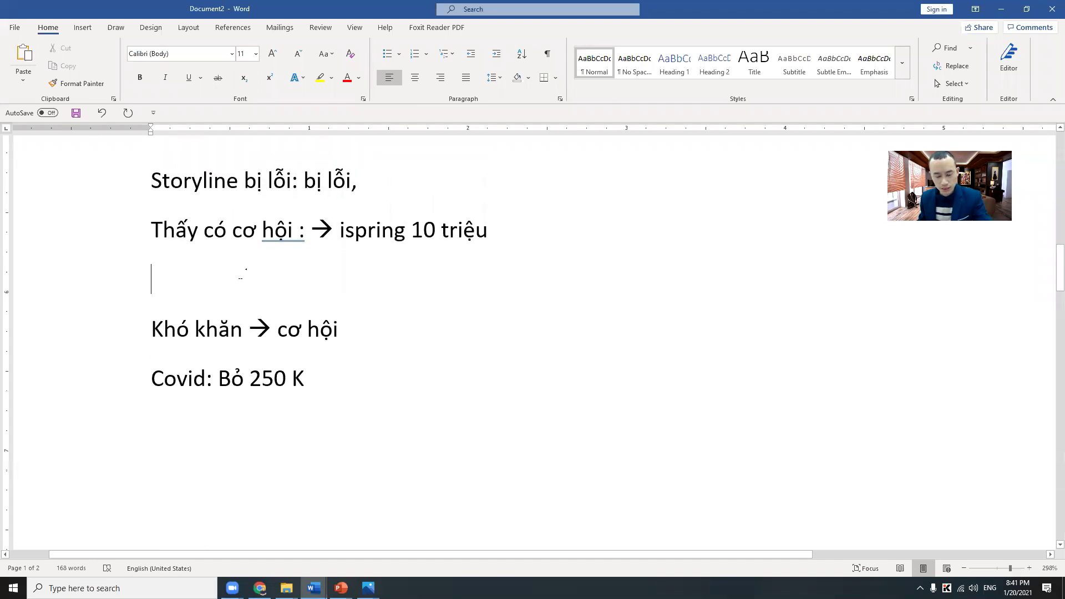
{"action": "key", "text": "Delete"}
- Check the merged 'Covid: Bỏ 250 K' line, then bring the Gmail window forward
{"action": "left_click", "coordinate": [366, 293]}
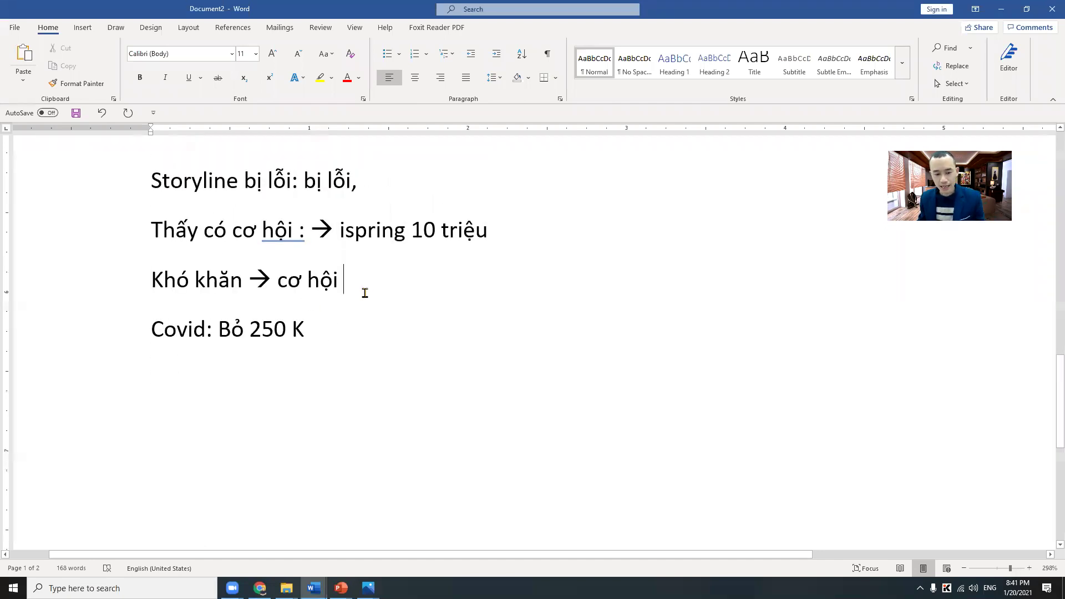
{"action": "left_click", "coordinate": [352, 339]}
{"action": "left_click", "coordinate": [83, 340]}
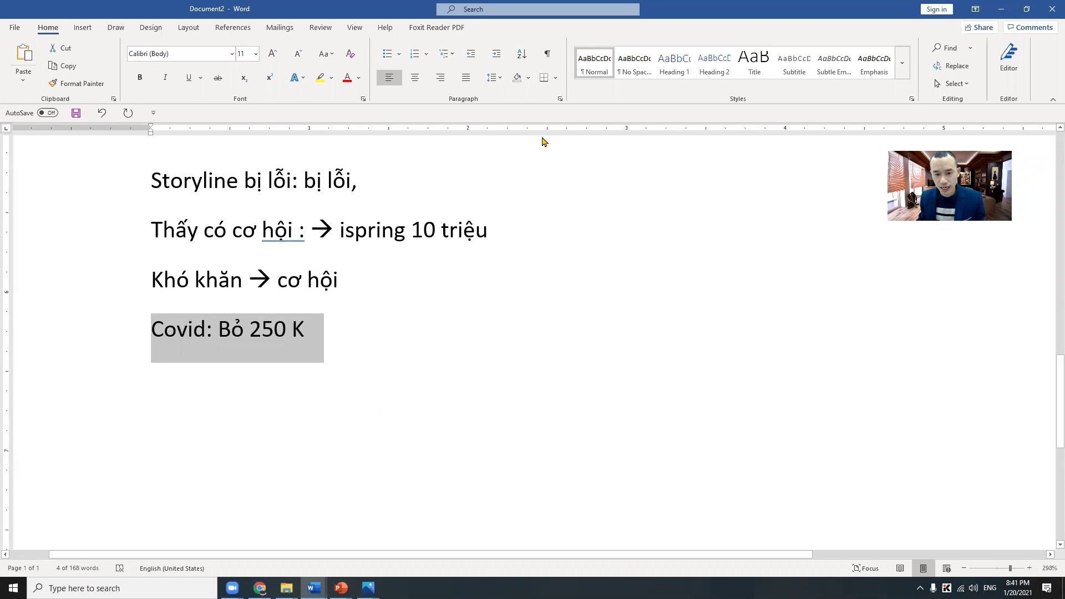
{"action": "left_click", "coordinate": [323, 351]}
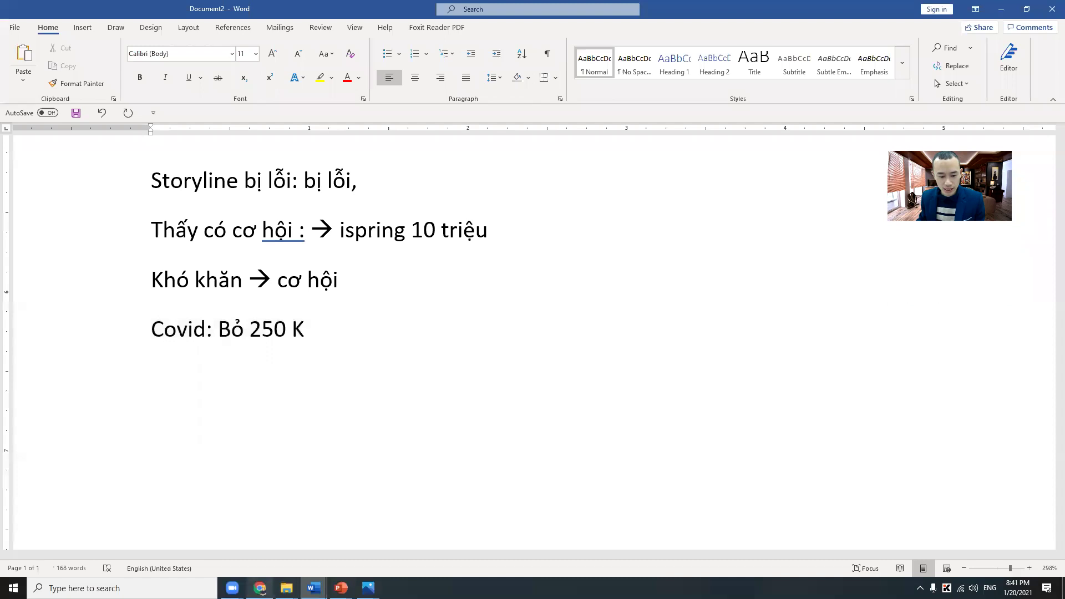
{"action": "mouse_move", "coordinate": [260, 587]}
{"action": "left_click", "coordinate": [279, 550]}
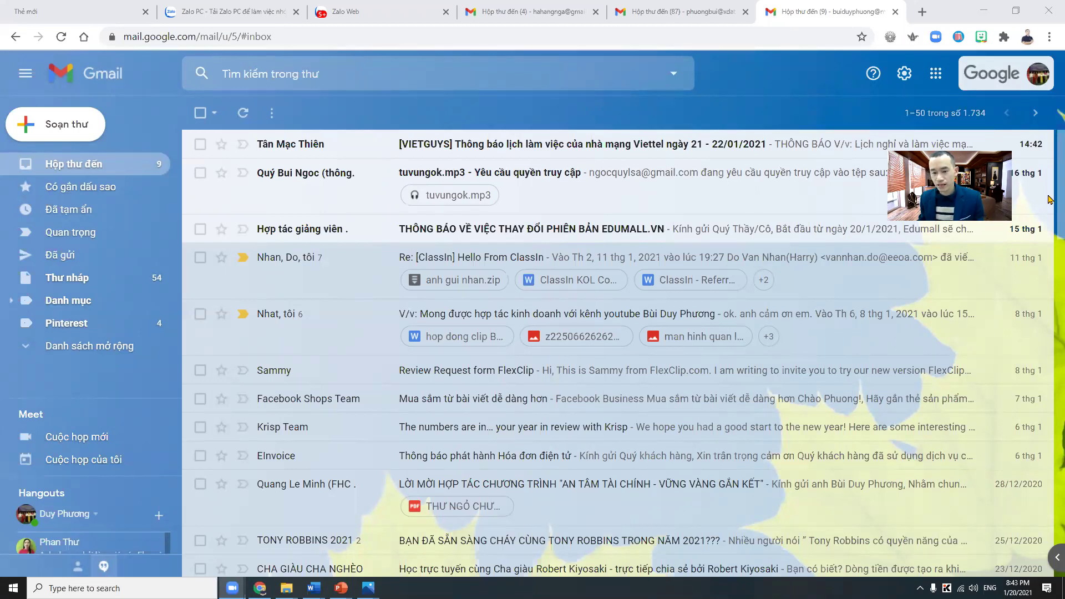
- Read over the Zalo Web class group chat, then move to another Gmail inbox tab
{"action": "left_click", "coordinate": [386, 17]}
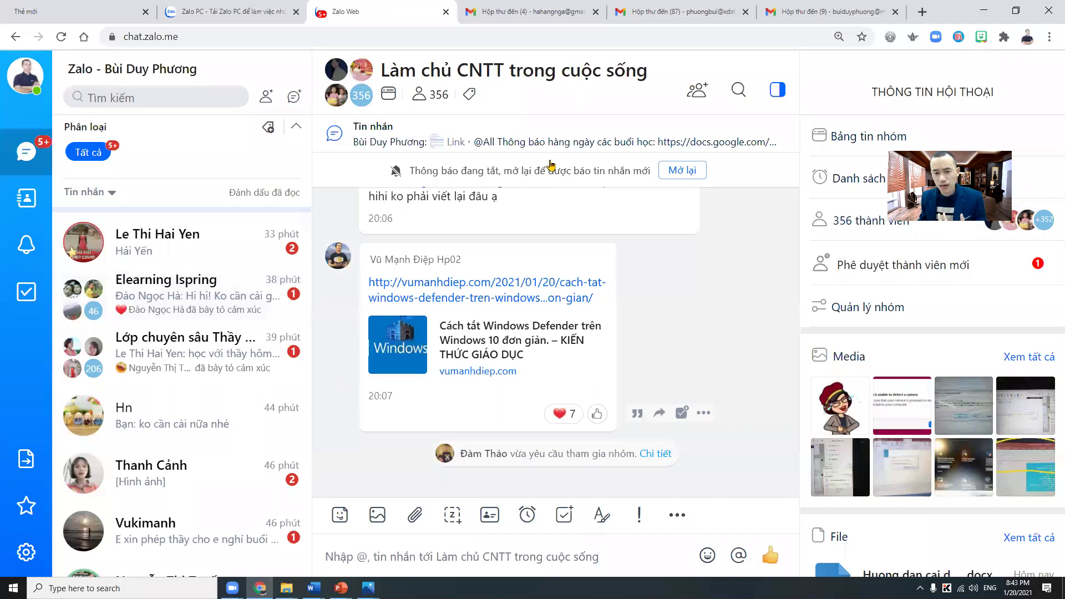
{"action": "left_click", "coordinate": [574, 85]}
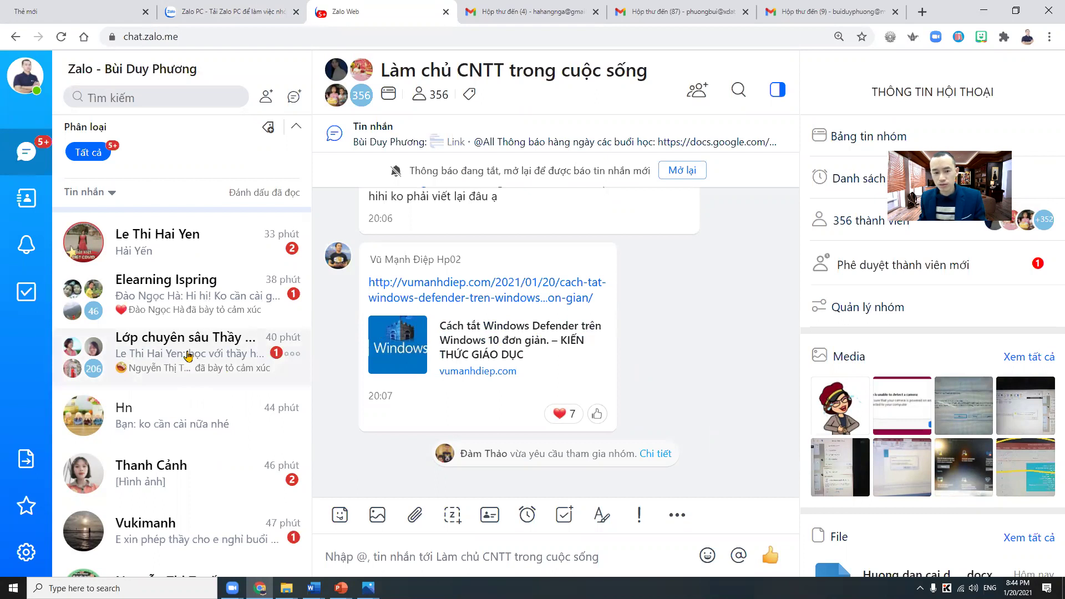
{"action": "left_click", "coordinate": [527, 15]}
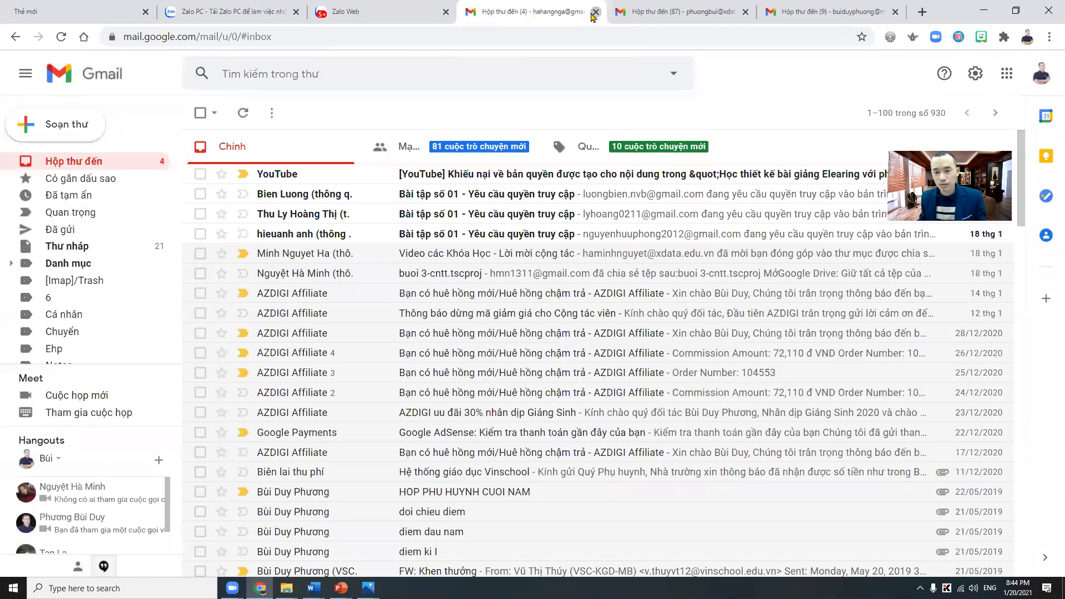
- Close two Gmail inbox tabs and the Zalo PC download page, adding a new blank tab
{"action": "left_click", "coordinate": [596, 12]}
{"action": "left_click", "coordinate": [624, 16]}
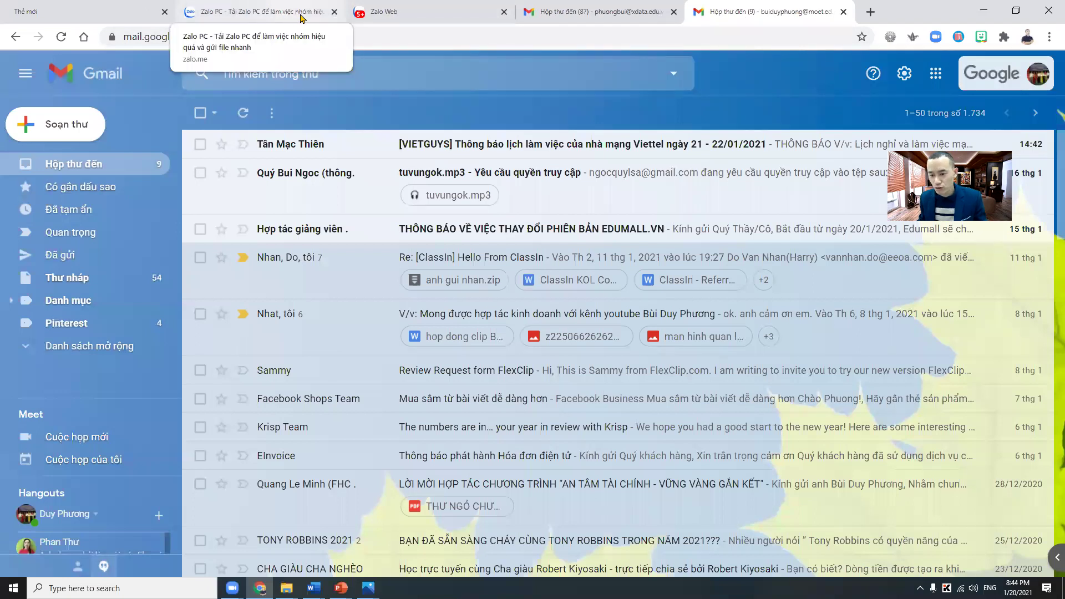
{"action": "left_click", "coordinate": [869, 12]}
{"action": "left_click", "coordinate": [752, 12]}
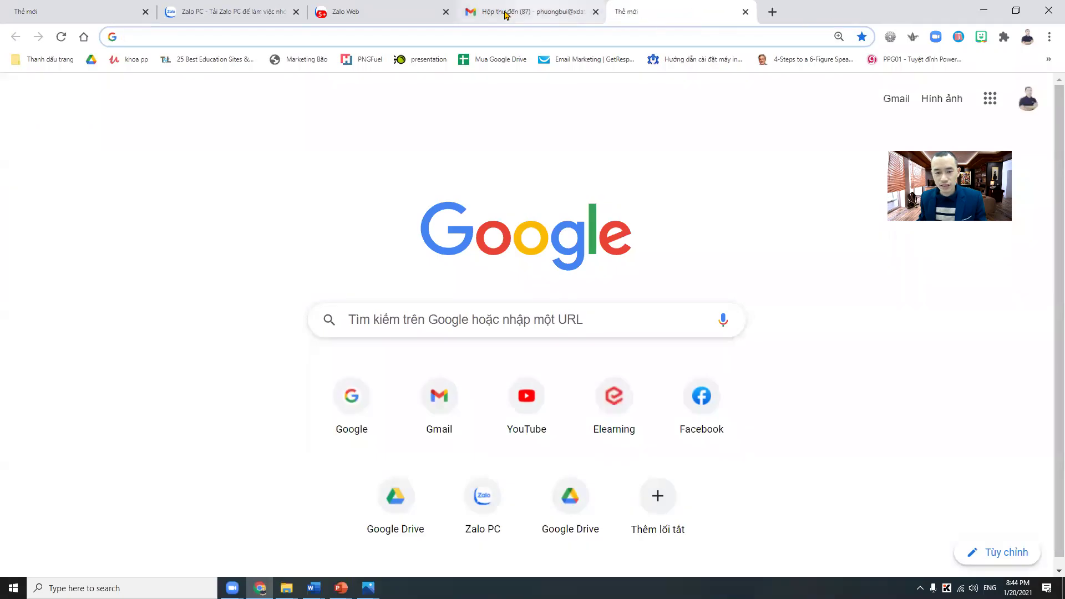
{"action": "left_click", "coordinate": [275, 20]}
{"action": "left_click", "coordinate": [295, 12]}
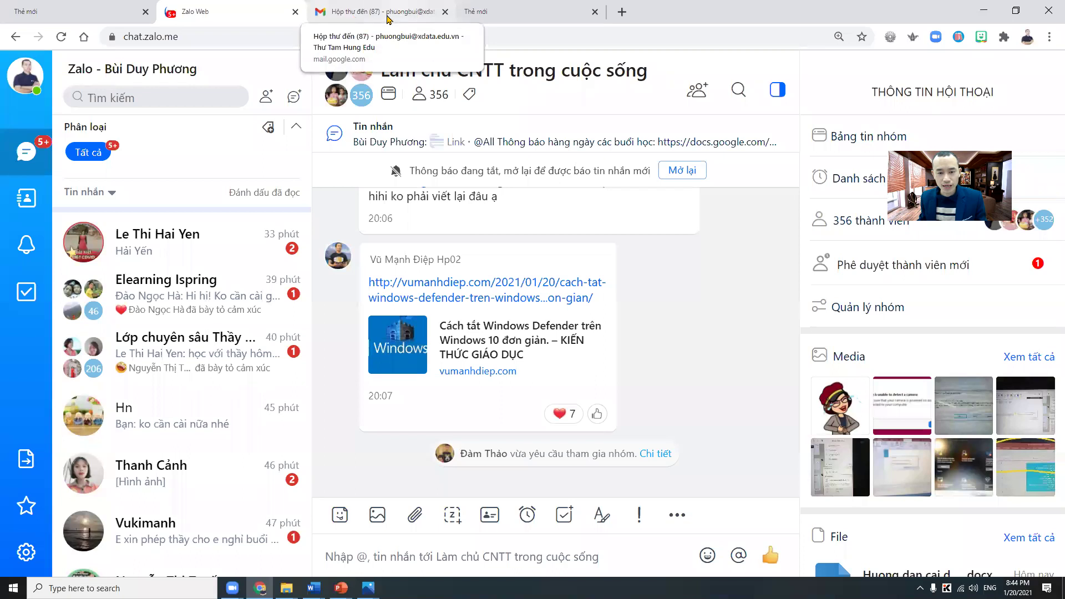
- Close the extra new tab, the last Gmail inbox and Zalo Web, then return to Document2
{"action": "left_click", "coordinate": [389, 16]}
{"action": "left_click", "coordinate": [474, 16]}
{"action": "left_click", "coordinate": [594, 12]}
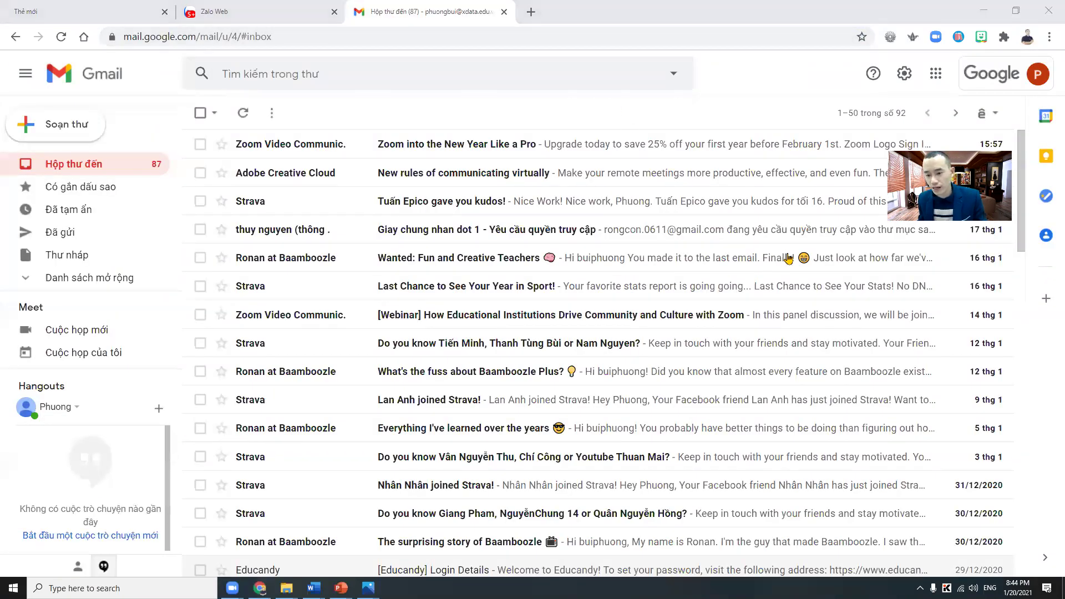
{"action": "left_click", "coordinate": [504, 12]}
{"action": "left_click", "coordinate": [335, 12]}
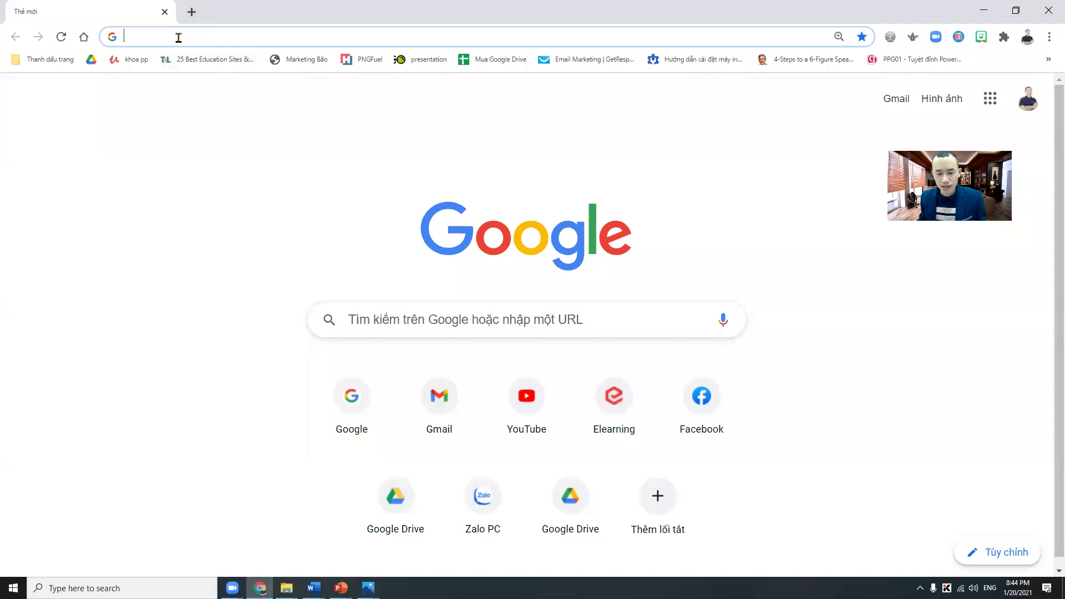
{"action": "left_click", "coordinate": [191, 12]}
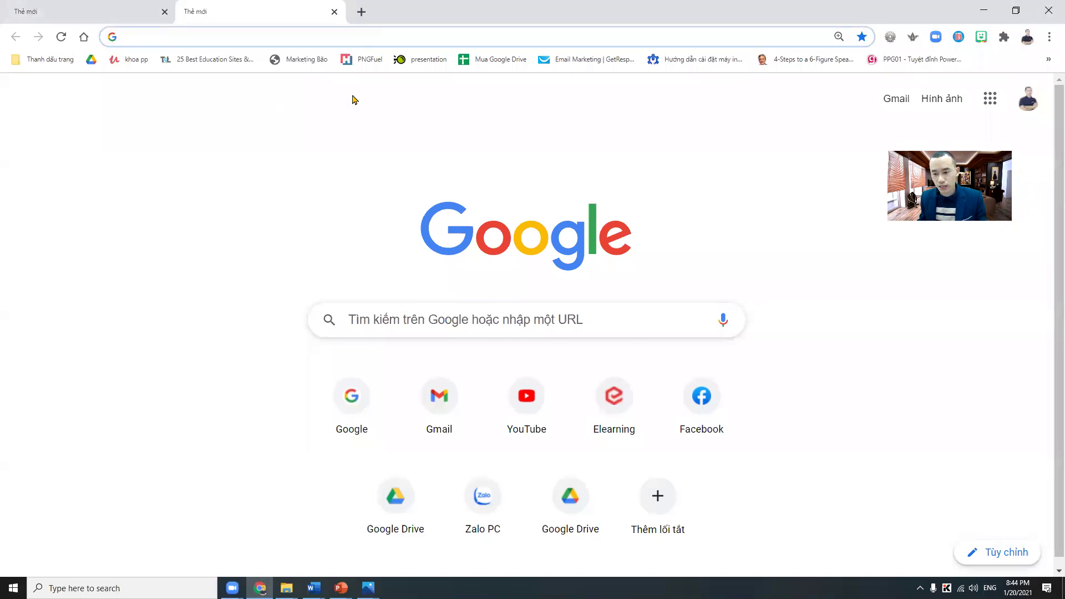
{"action": "left_click", "coordinate": [165, 12]}
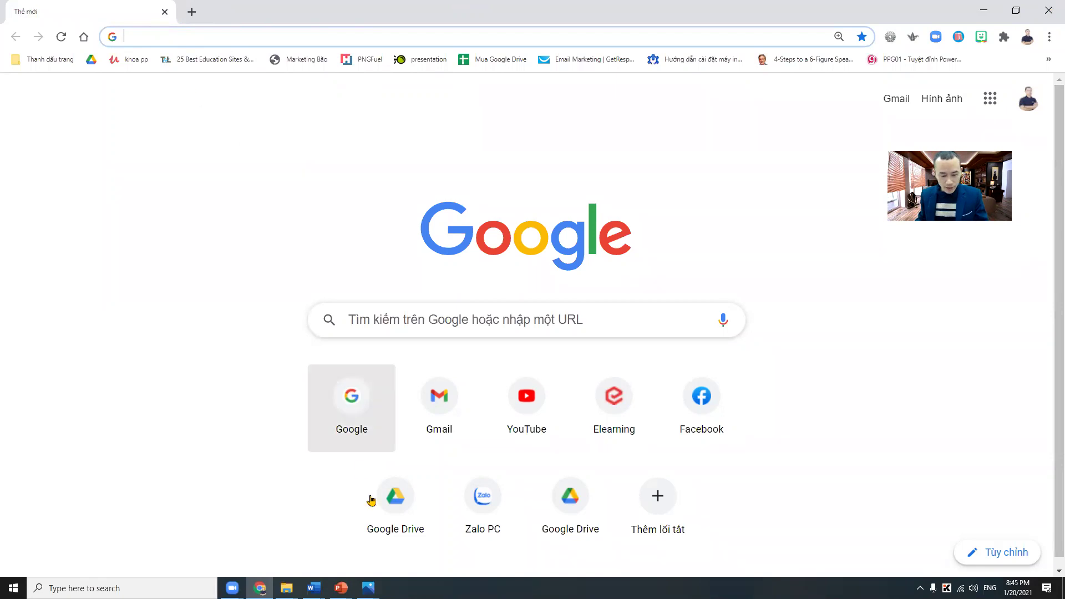
{"action": "left_click", "coordinate": [314, 588]}
{"action": "left_click", "coordinate": [357, 549]}
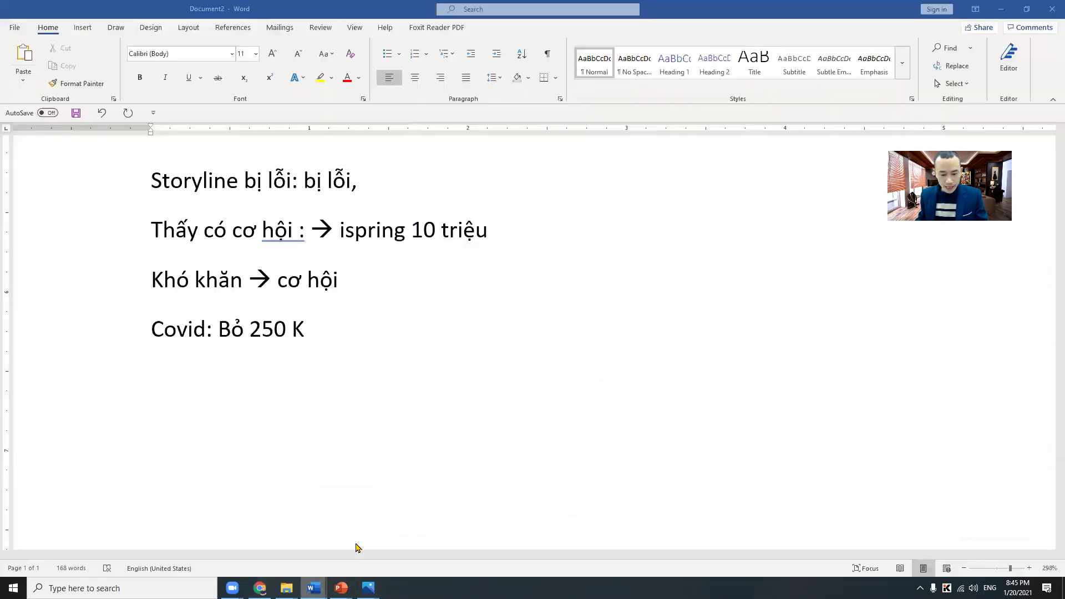
- Type 'Phần mềm dễ nhất thay thế cho tất cả các phần mềm thiết kế khác.' below the Covid line
{"action": "key", "text": "Return"}
{"action": "key", "text": "Return"}
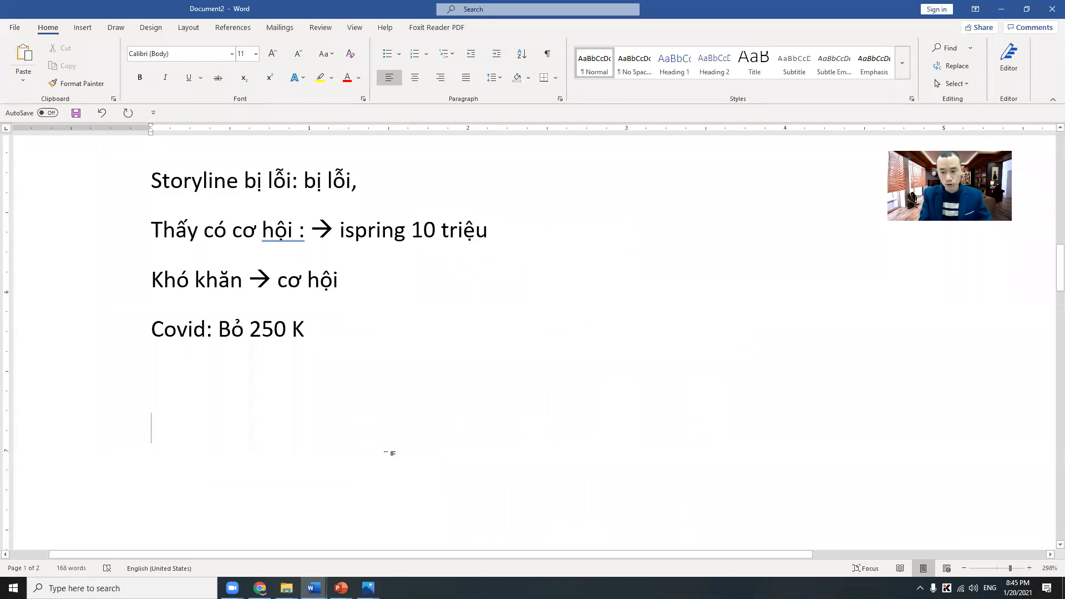
{"action": "type", "text": "Ph"}
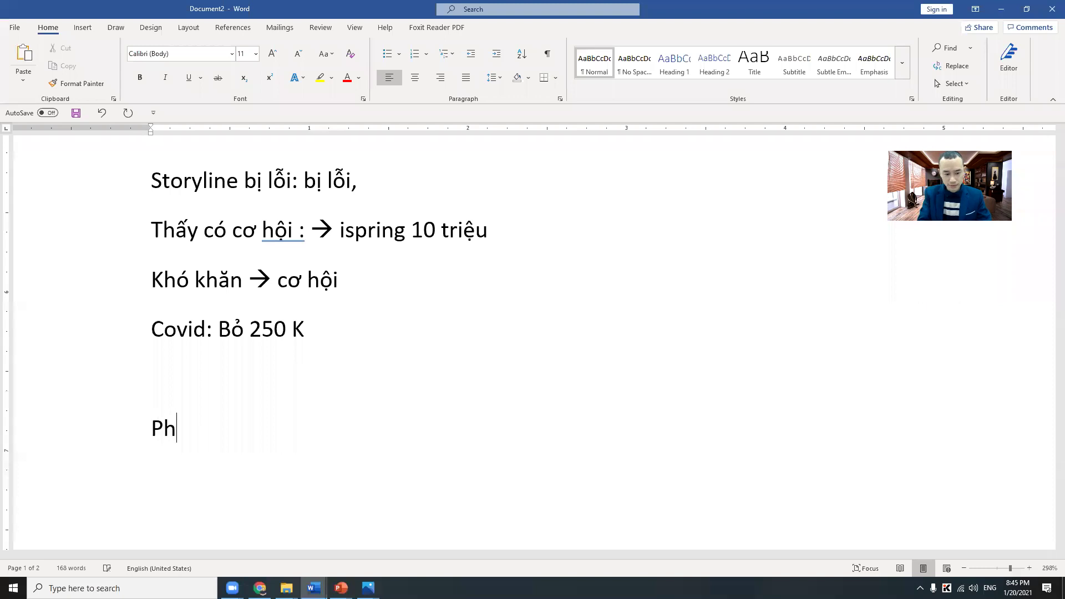
{"action": "type", "text": "ần mềm dễ n"}
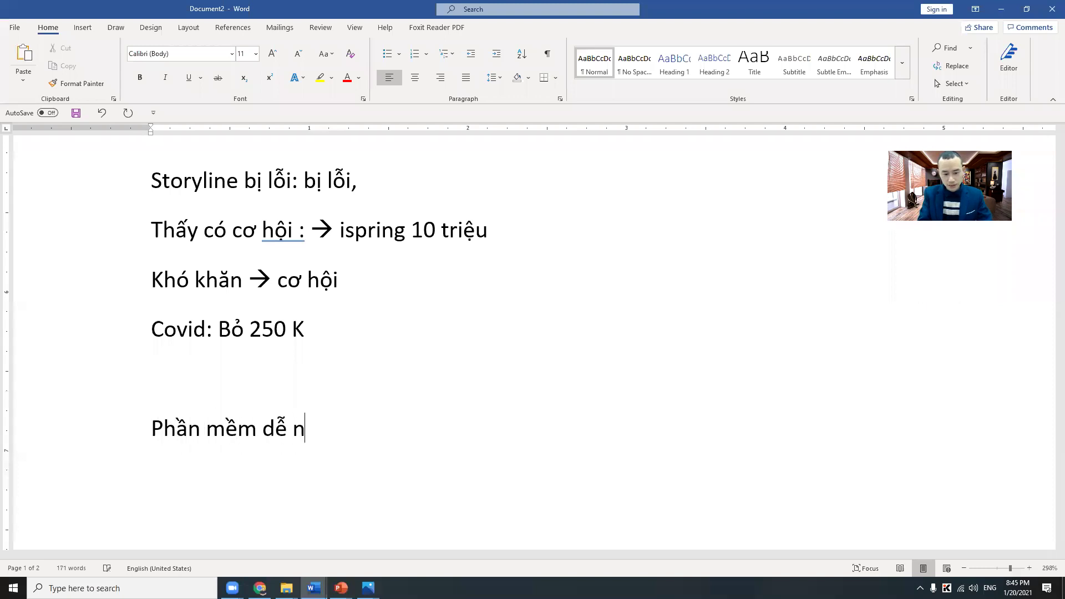
{"action": "type", "text": "hât t"}
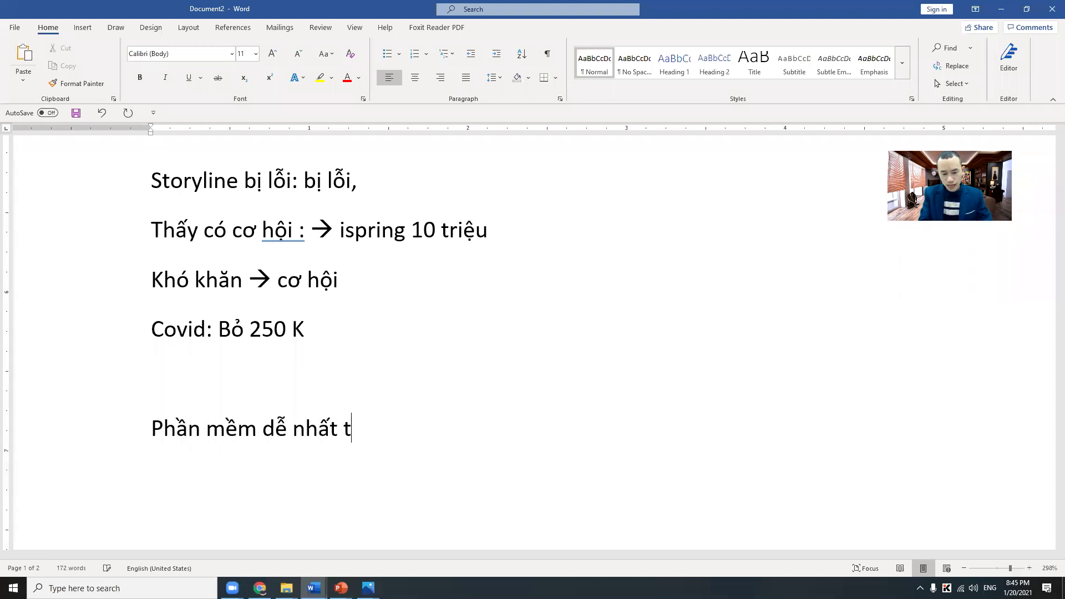
{"action": "type", "text": "hay thế cho"}
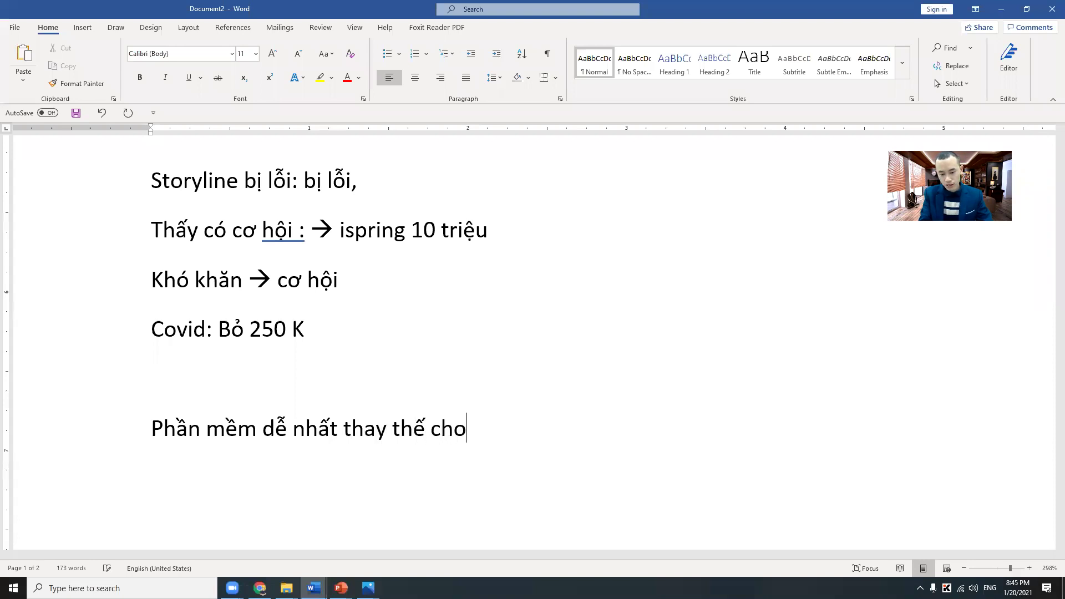
{"action": "type", "text": " tata cả ccs"}
{"action": "key", "text": "BackSpace"}
{"action": "key", "text": "BackSpace"}
{"action": "key", "text": "BackSpace"}
{"action": "type", "text": "ác phầ"}
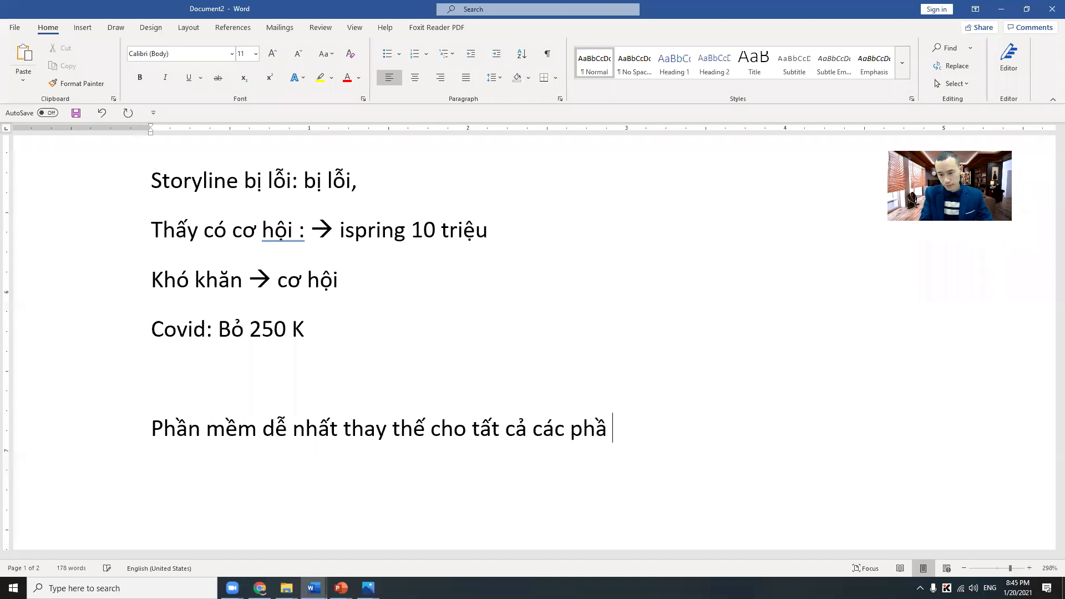
{"action": "type", "text": "n mềm"}
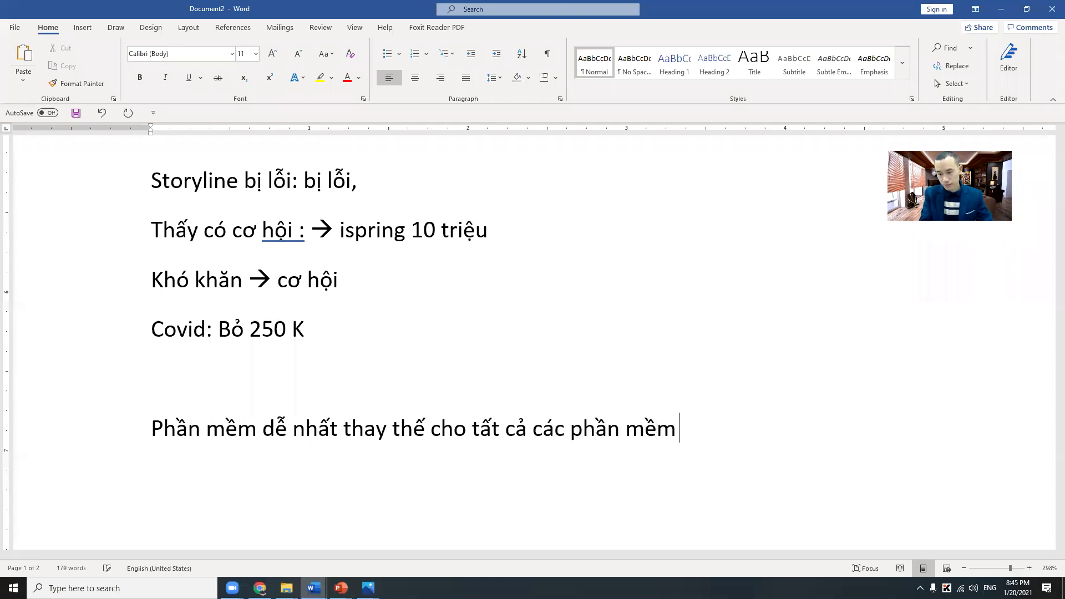
{"action": "type", "text": " thiêts kế khác."}
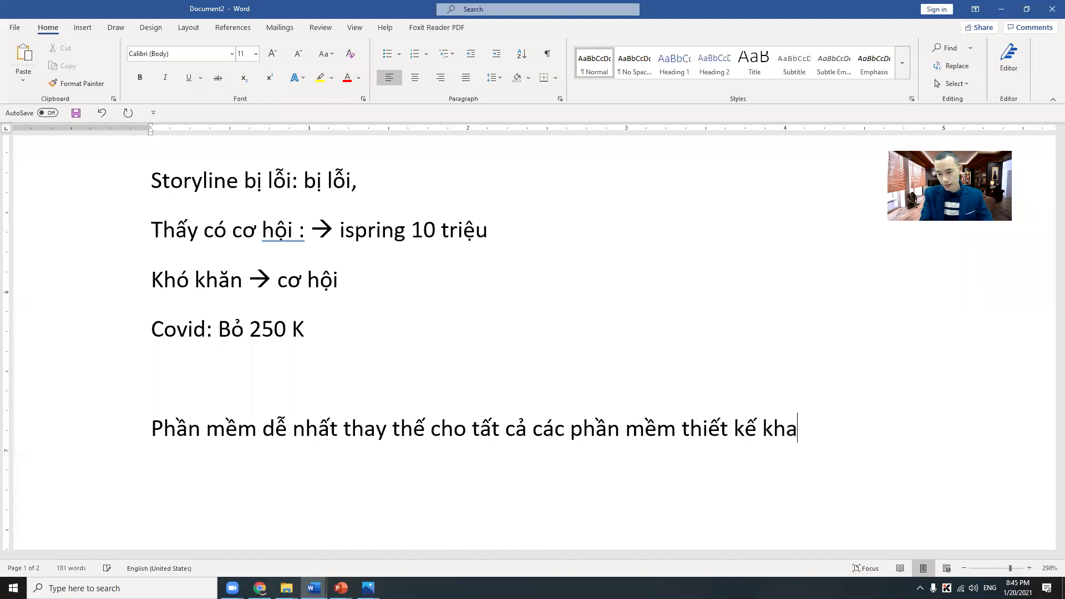
{"action": "key", "text": "Return"}
- Add '1 phần mềm thay cho chục phần mềm về làm hình ảnh, video.. tất cả trong 1.' then switch to Chrome
{"action": "scroll", "coordinate": [408, 458], "scroll_direction": "down", "scroll_amount": 3}
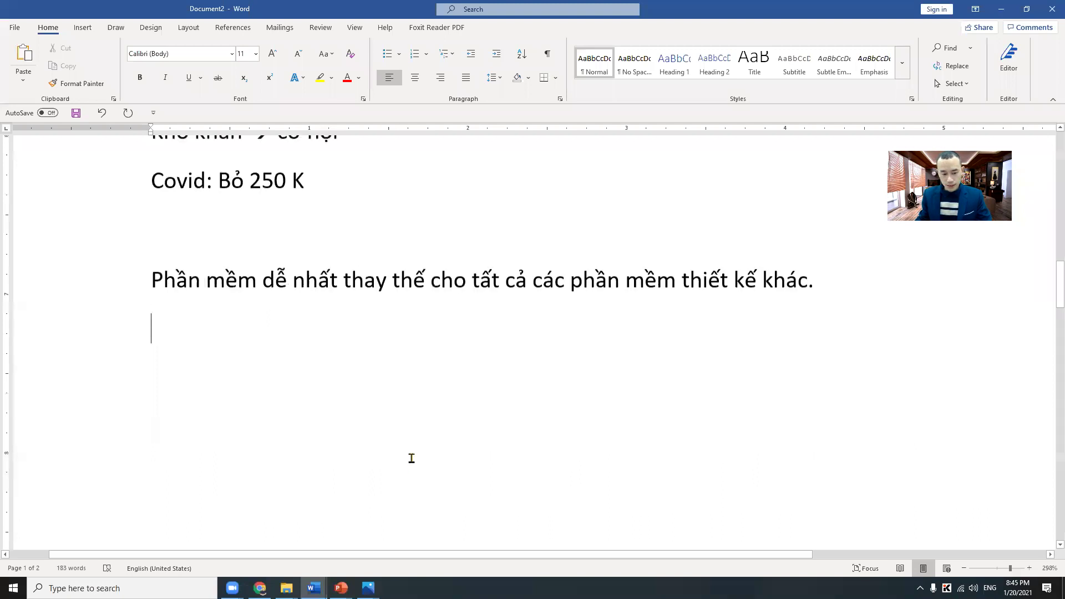
{"action": "type", "text": "1 "}
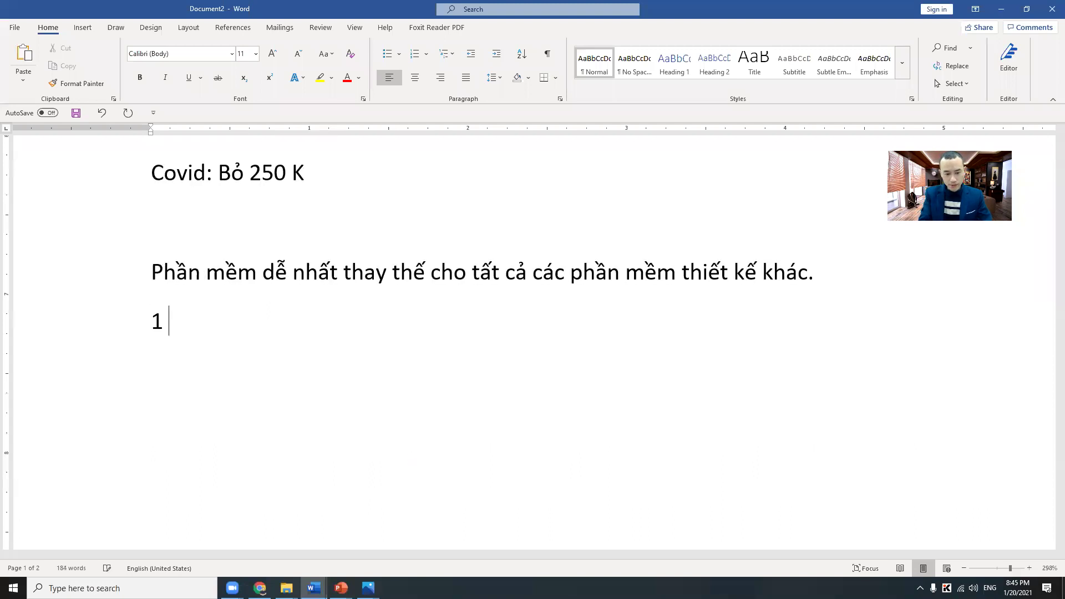
{"action": "type", "text": "phần mềm thay "}
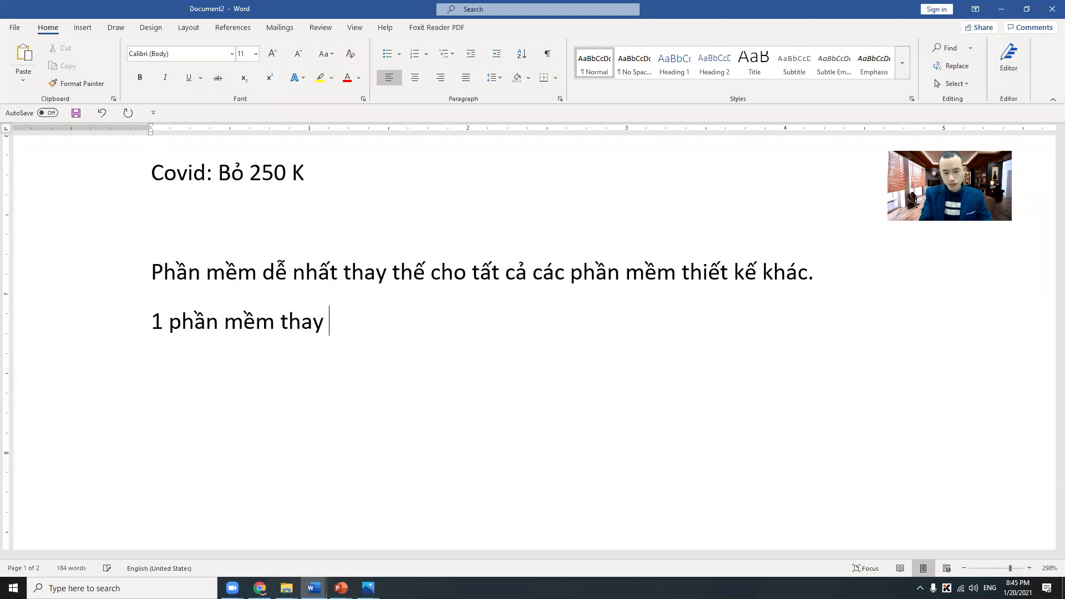
{"action": "type", "text": "cho c"}
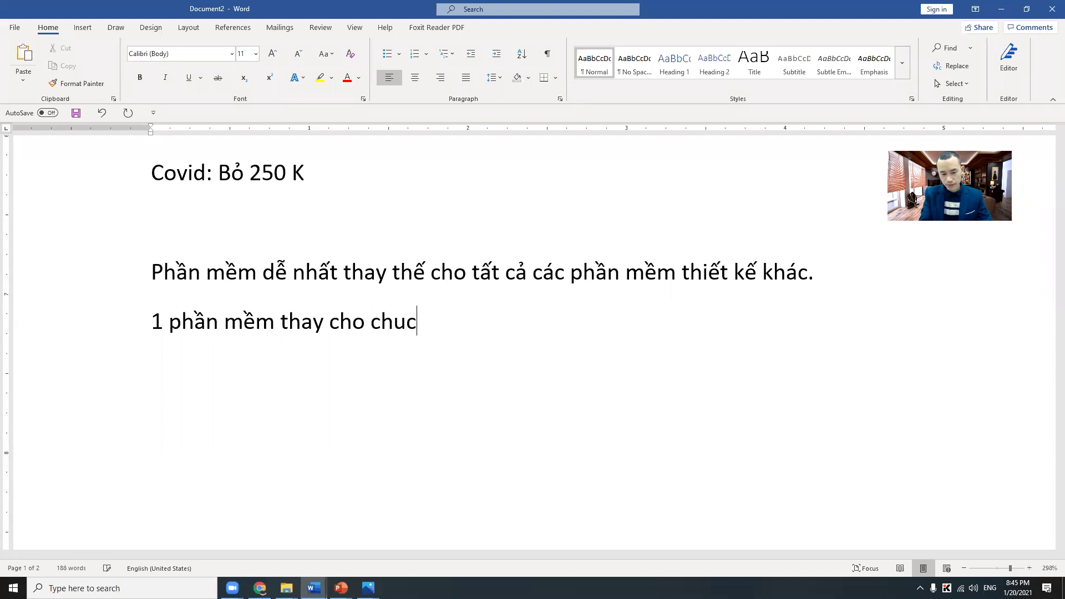
{"action": "type", "text": "hục phần mềm về "}
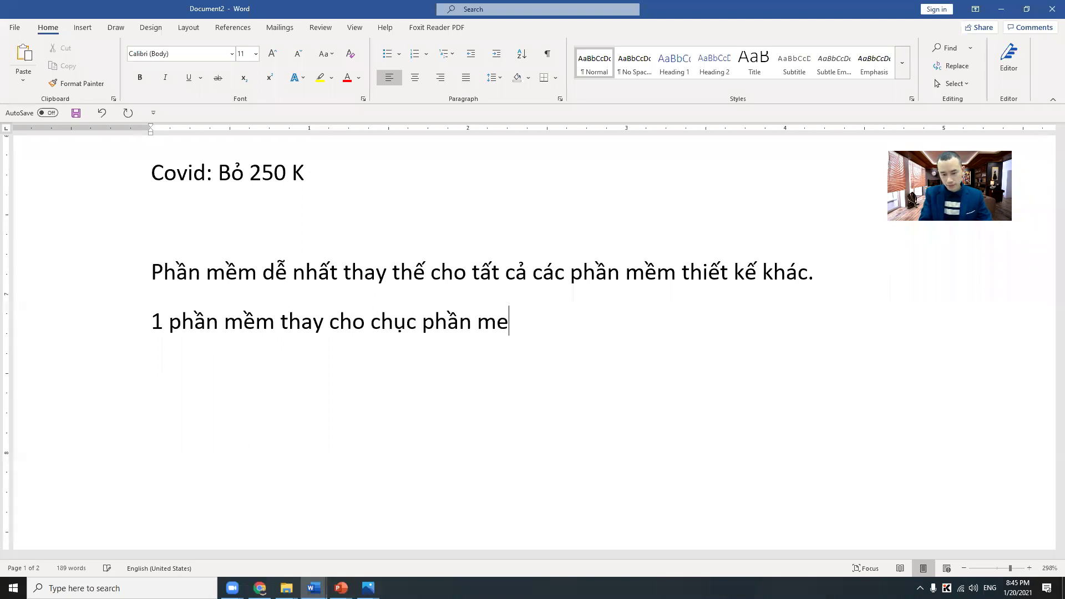
{"action": "type", "text": "l"}
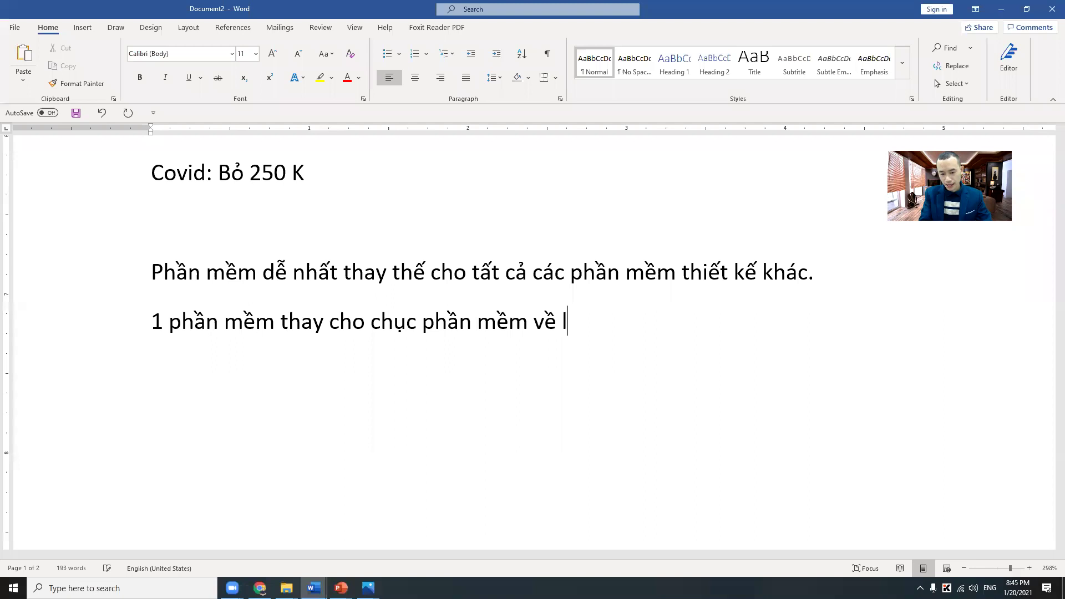
{"action": "type", "text": "àm hình"}
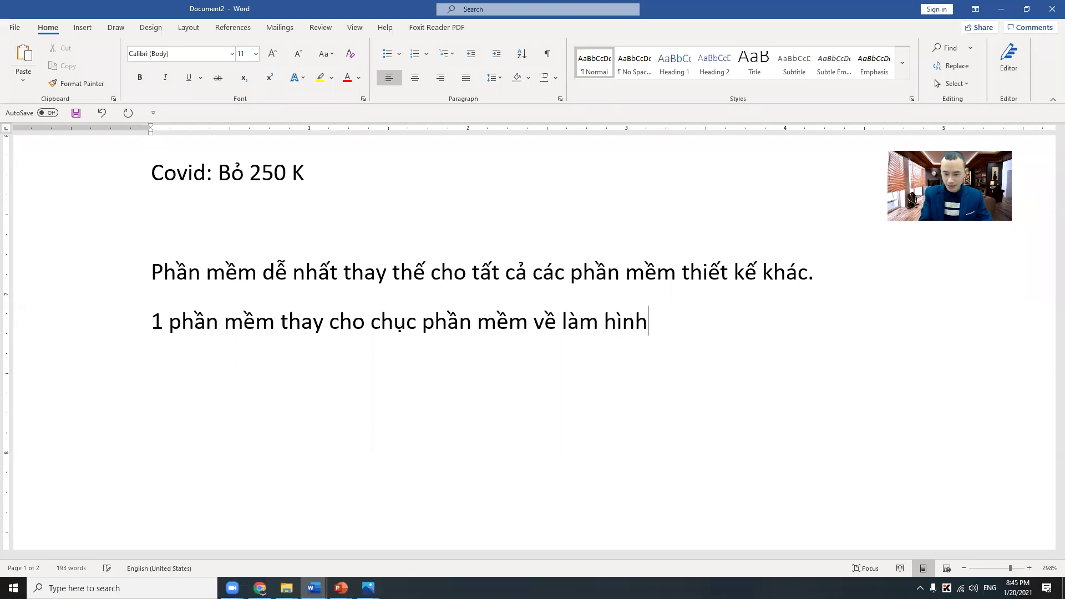
{"action": "type", "text": " anh, video.. tất car trong 1."}
{"action": "key", "text": "Return"}
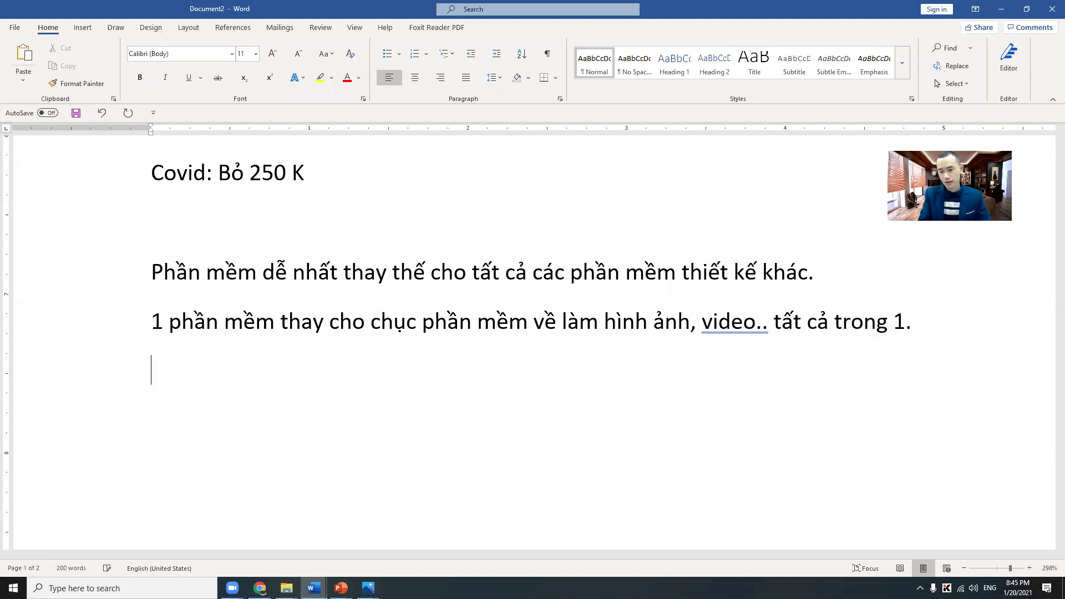
{"action": "scroll", "coordinate": [352, 431], "scroll_direction": "down", "scroll_amount": 3}
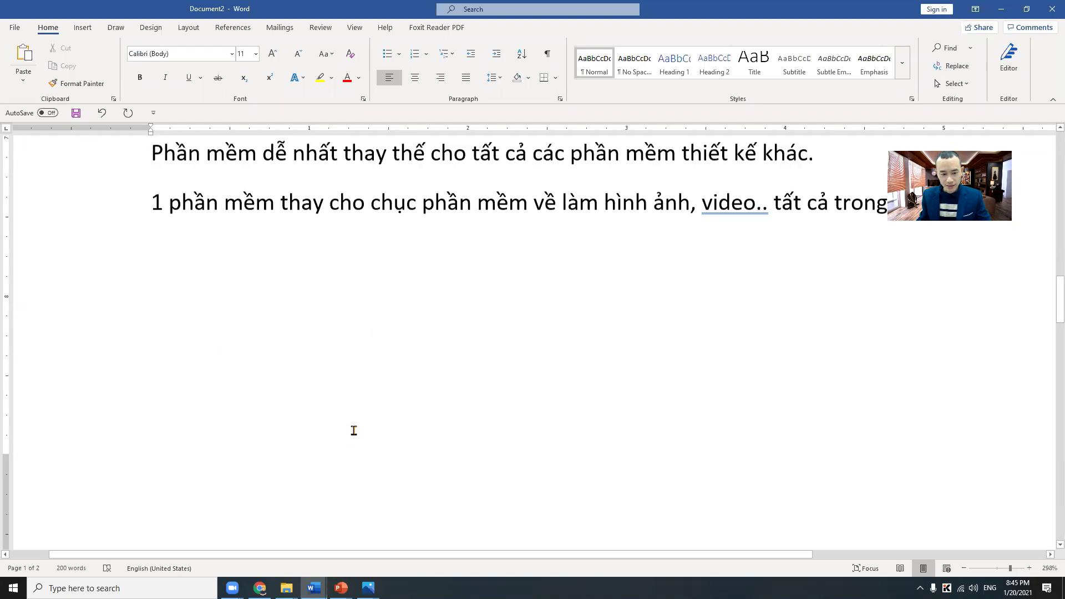
{"action": "scroll", "coordinate": [354, 430], "scroll_direction": "up", "scroll_amount": 3}
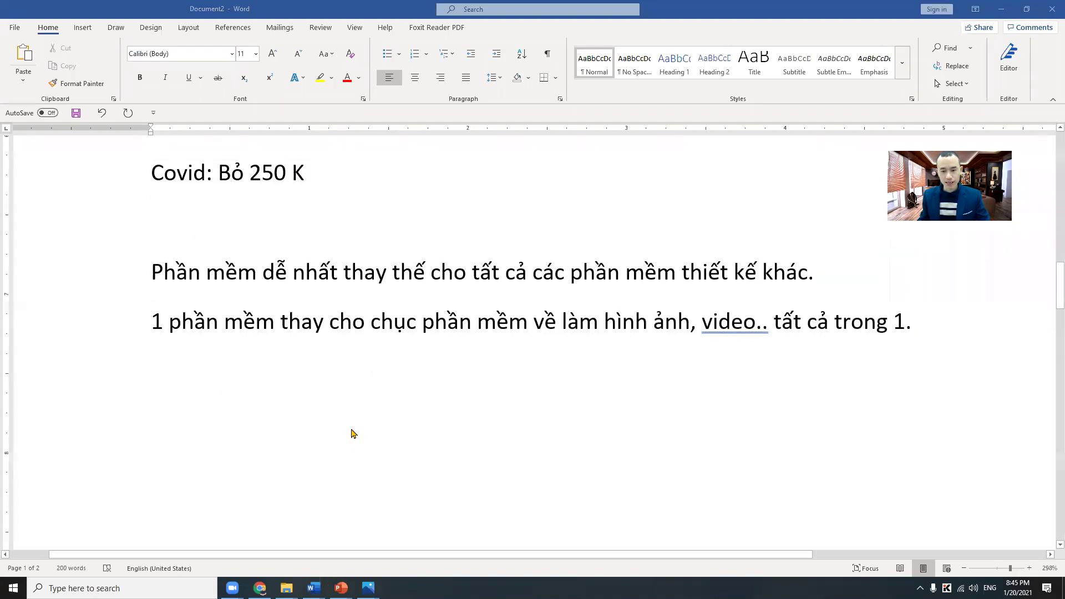
{"action": "left_click", "coordinate": [318, 395]}
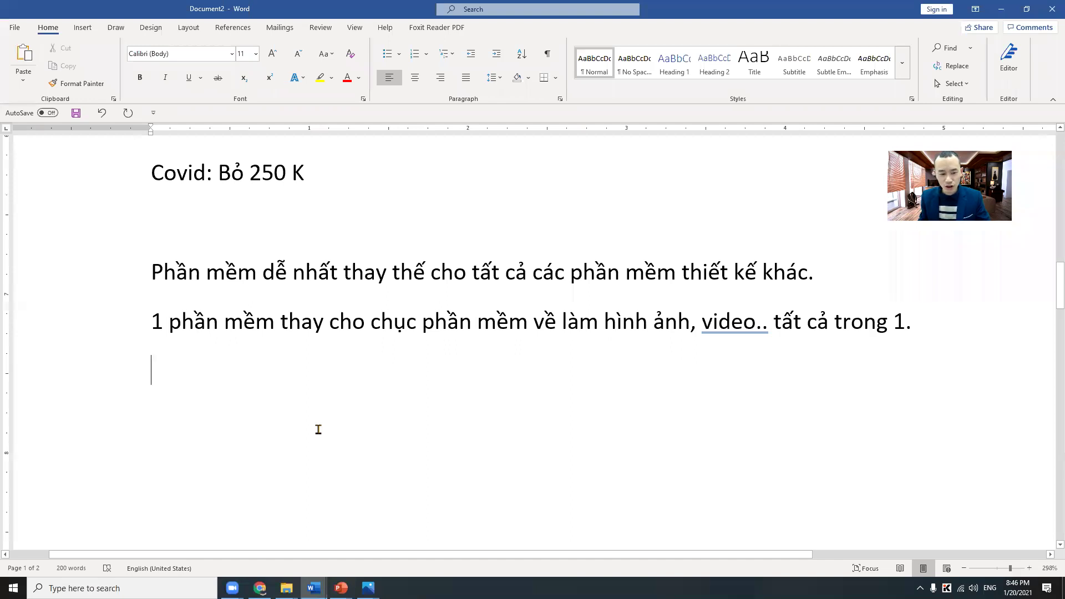
{"action": "scroll", "coordinate": [307, 423], "scroll_direction": "up", "scroll_amount": 5, "text": "ctrl"}
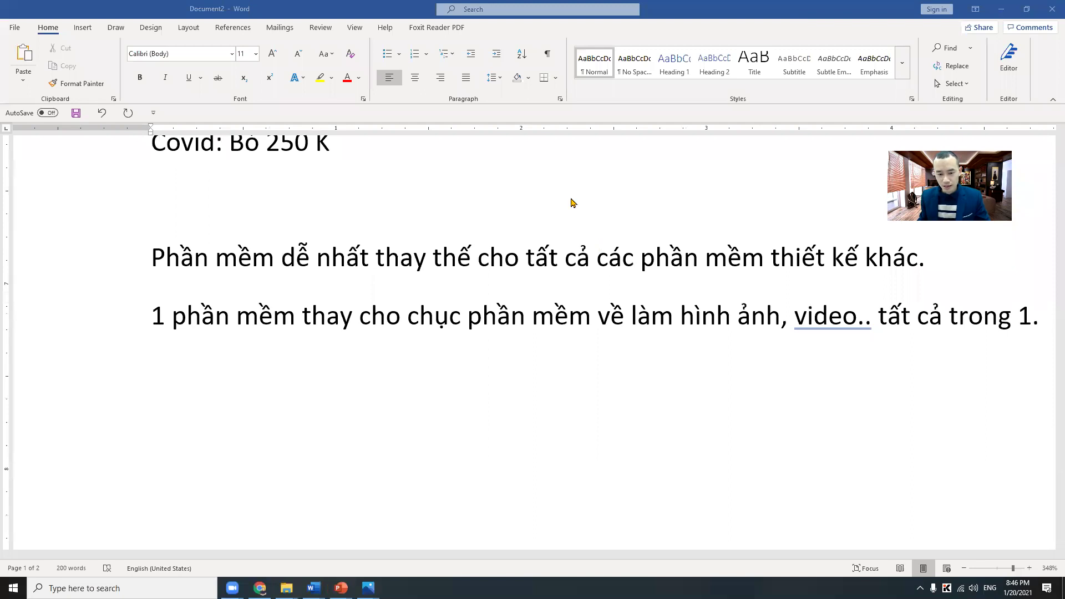
{"action": "left_click", "coordinate": [285, 375]}
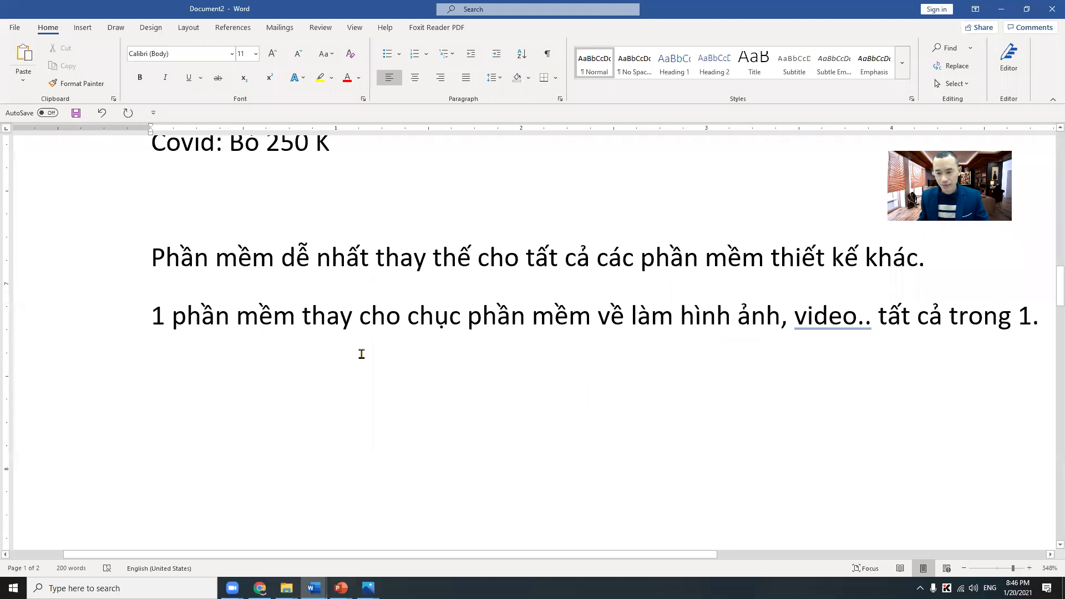
{"action": "left_click", "coordinate": [259, 587]}
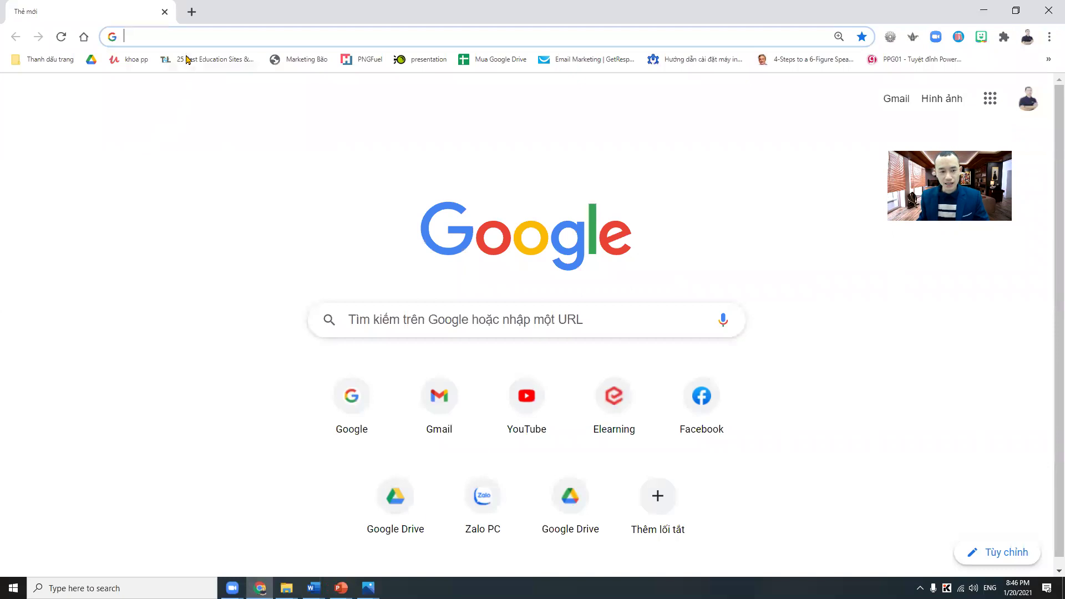
- Go to canva.com in Chrome and close the Welcome home pop-up
{"action": "left_click", "coordinate": [191, 36]}
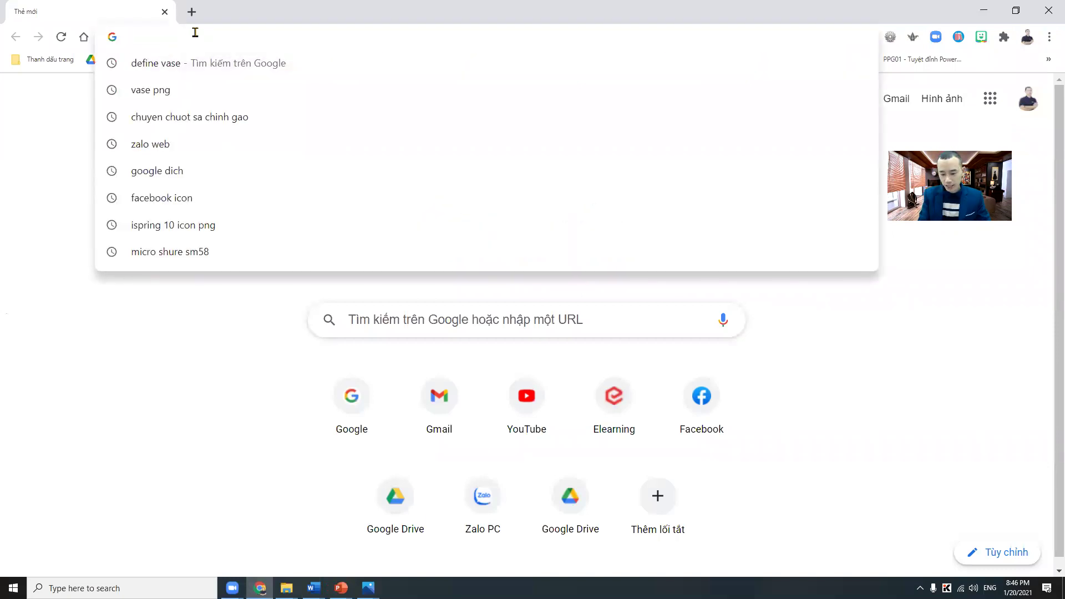
{"action": "type", "text": "ca"}
{"action": "key", "text": "Return"}
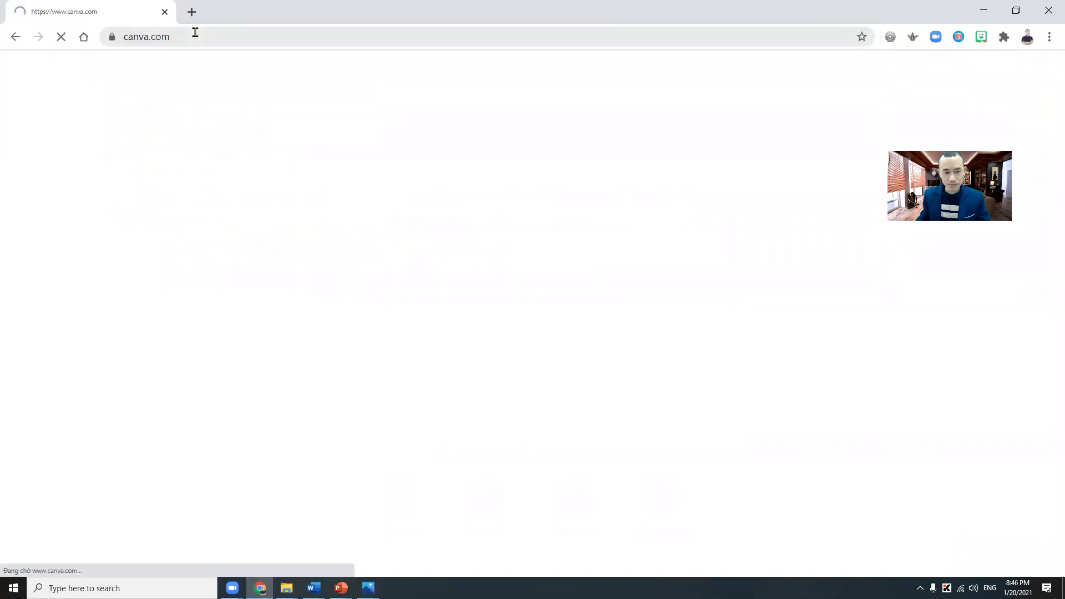
{"action": "left_click", "coordinate": [119, 38]}
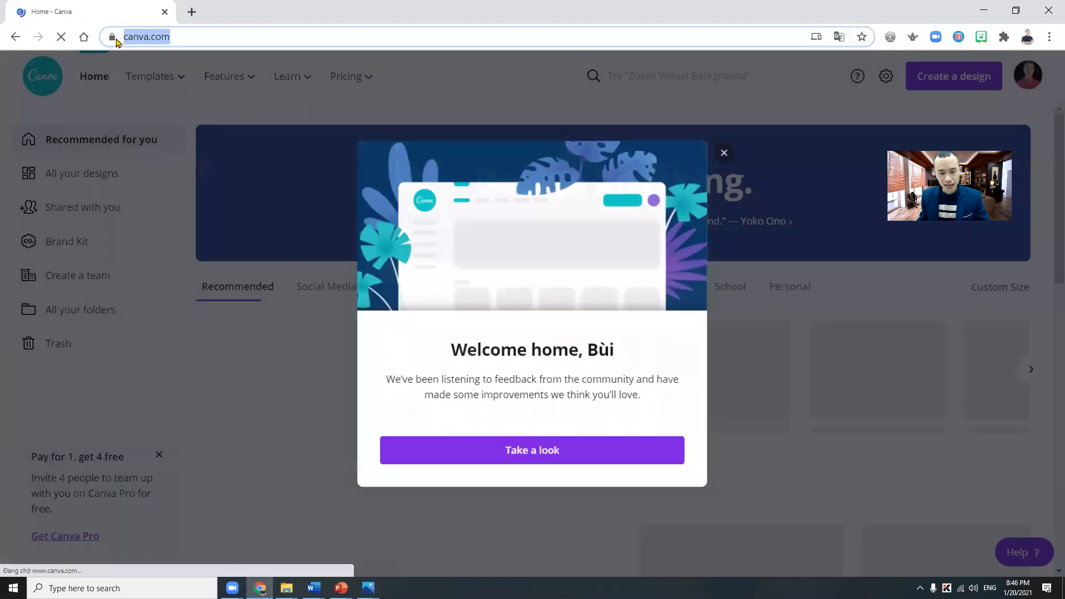
{"action": "left_click", "coordinate": [344, 76]}
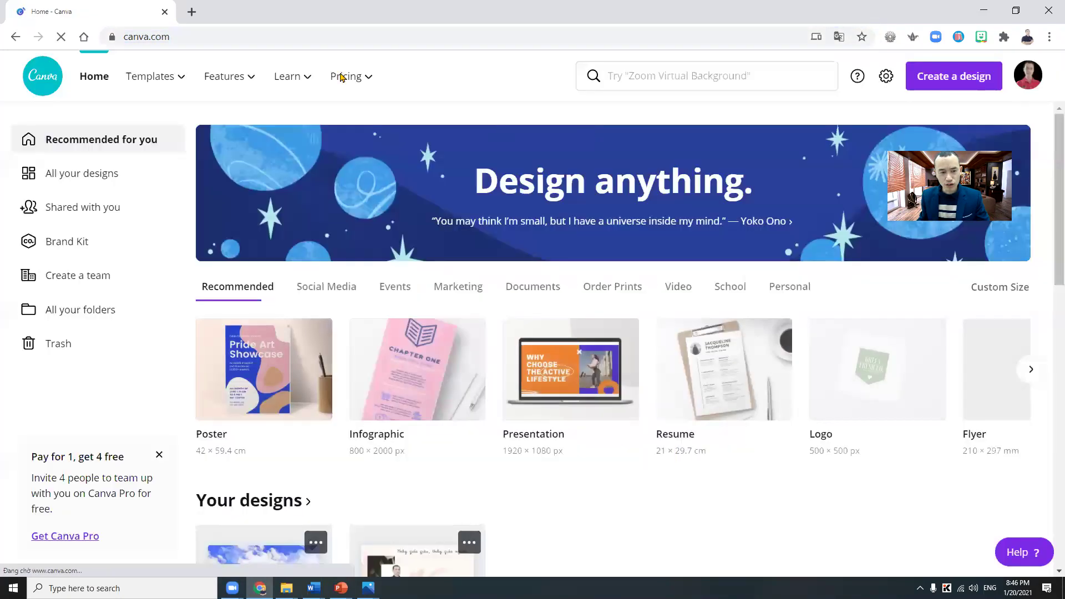
{"action": "left_click", "coordinate": [186, 35]}
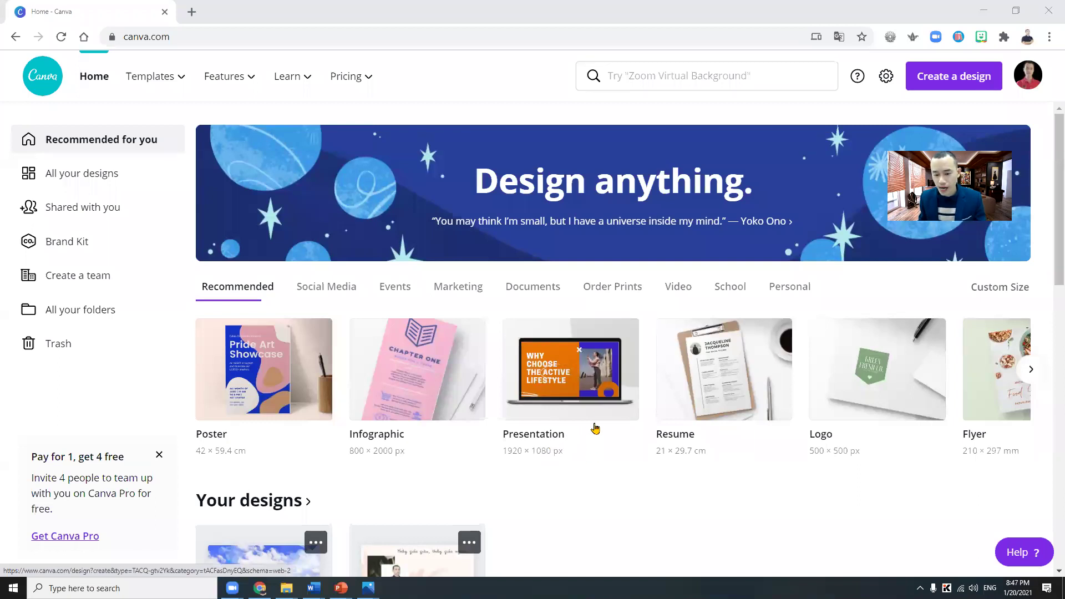
- Scroll through the Canva home page designs, then bring the Word notes back to the front
{"action": "scroll", "coordinate": [557, 449], "scroll_direction": "down", "scroll_amount": 4}
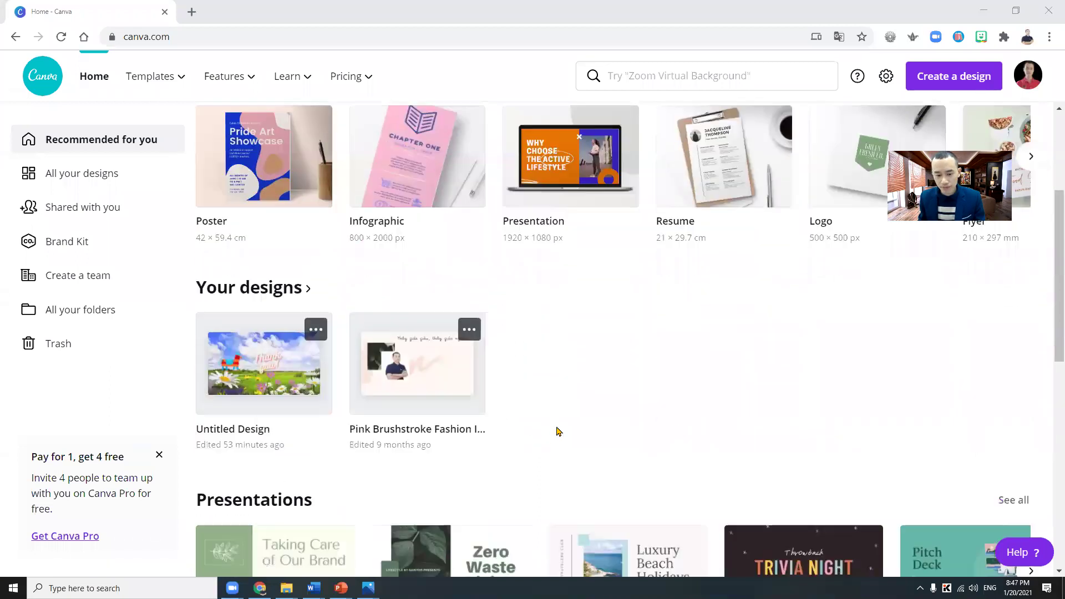
{"action": "scroll", "coordinate": [557, 427], "scroll_direction": "up", "scroll_amount": 4}
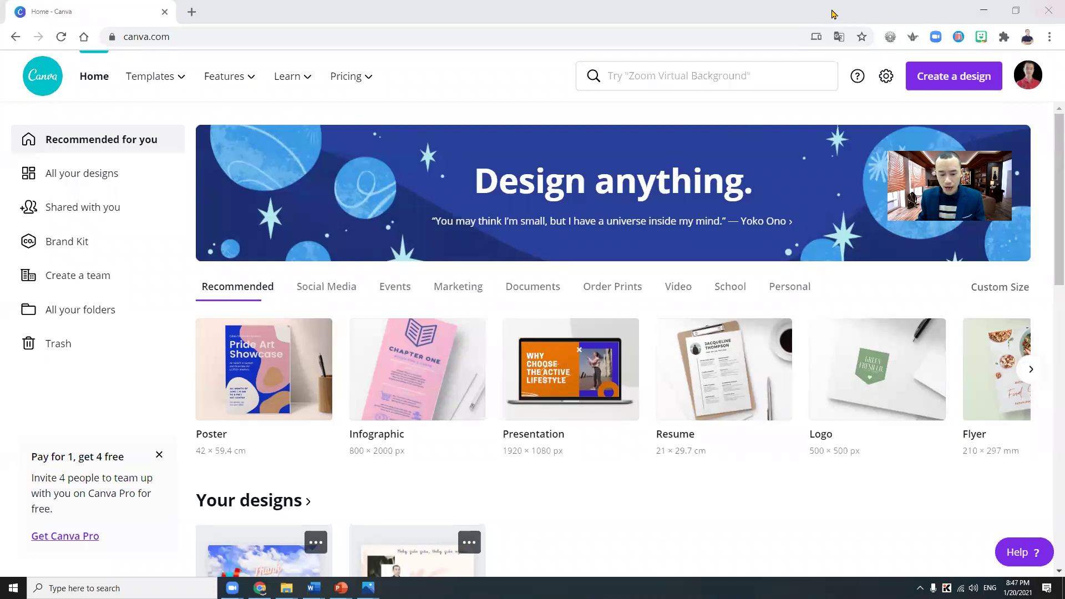
{"action": "scroll", "coordinate": [610, 472], "scroll_direction": "down", "scroll_amount": 2}
{"action": "scroll", "coordinate": [610, 472], "scroll_direction": "down", "scroll_amount": 2}
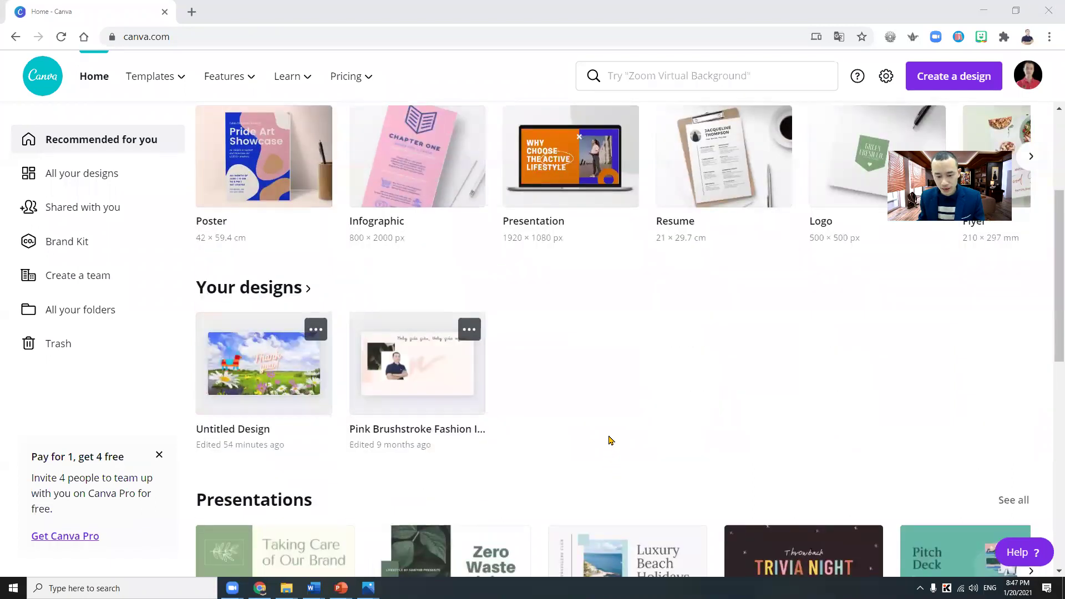
{"action": "scroll", "coordinate": [608, 456], "scroll_direction": "up", "scroll_amount": 4}
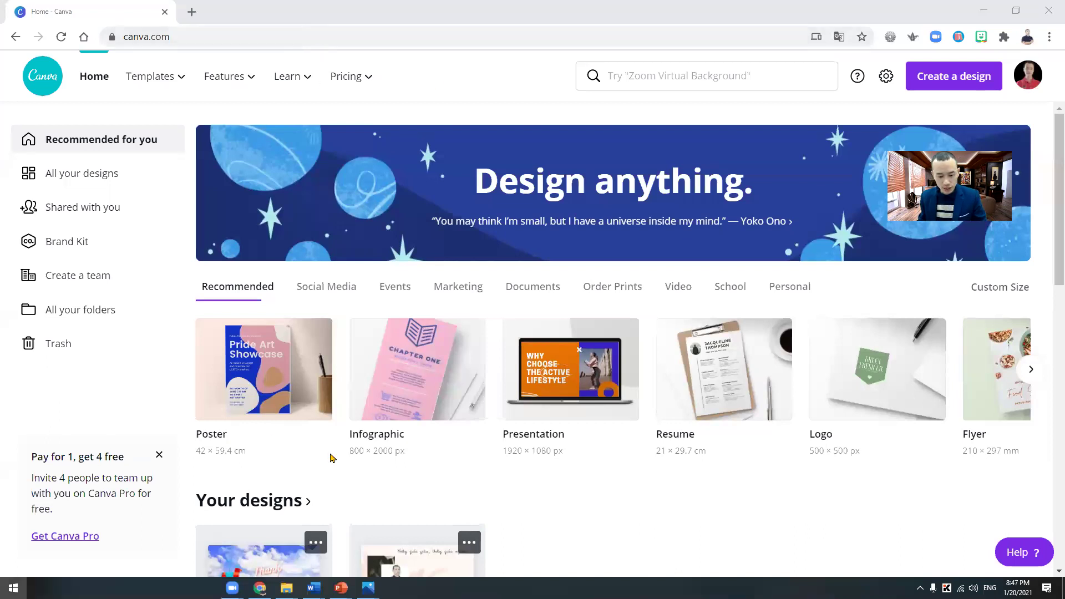
{"action": "key", "text": "super"}
{"action": "mouse_move", "coordinate": [313, 588]}
{"action": "left_click", "coordinate": [376, 542]}
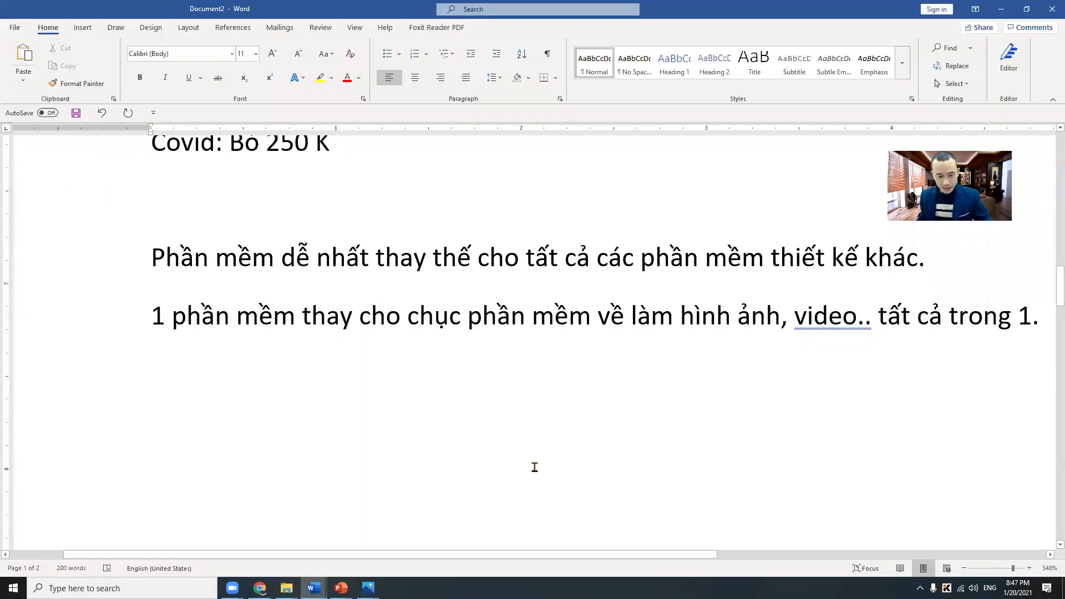
- Type the line 'Vào Canva.com' in the notes and start a new line
{"action": "type", "text": "Vào Canva.com"}
{"action": "key", "text": "Return"}
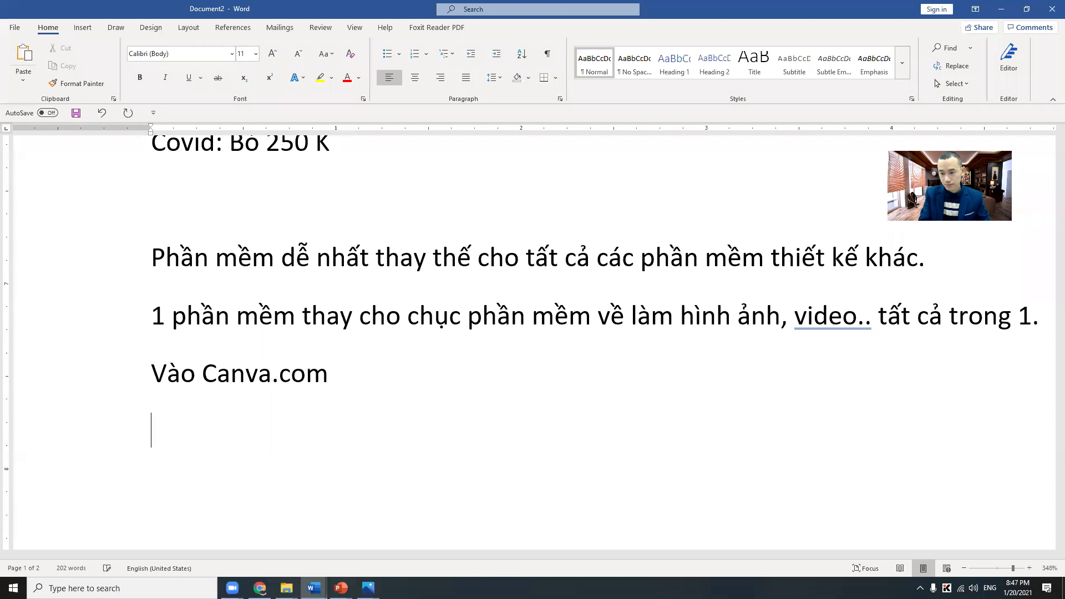
{"action": "scroll", "coordinate": [471, 464], "scroll_direction": "up", "scroll_amount": 8}
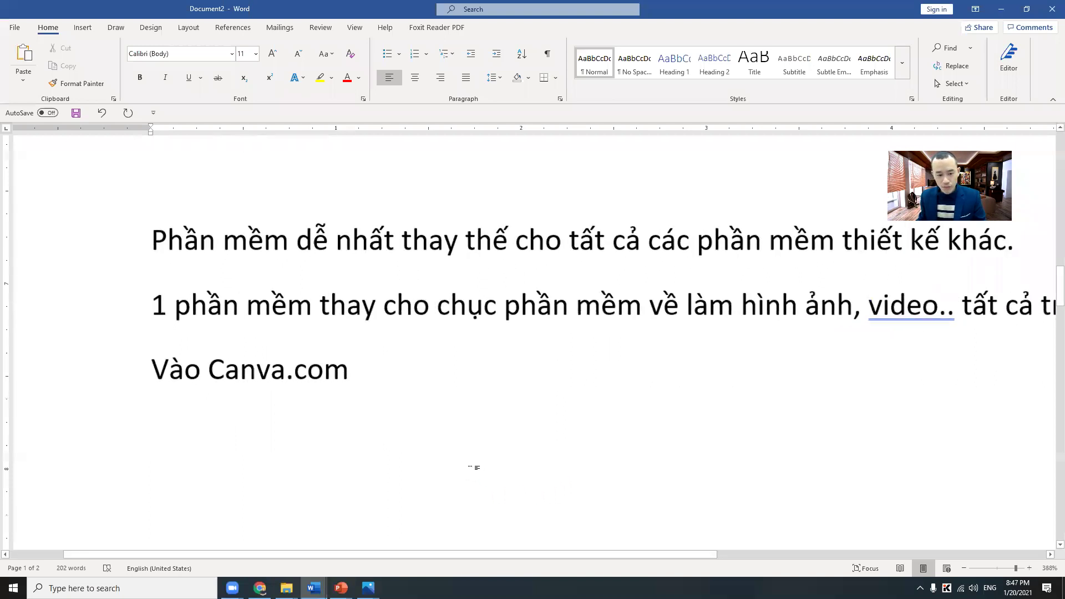
{"action": "scroll", "coordinate": [472, 464], "scroll_direction": "down", "scroll_amount": 4}
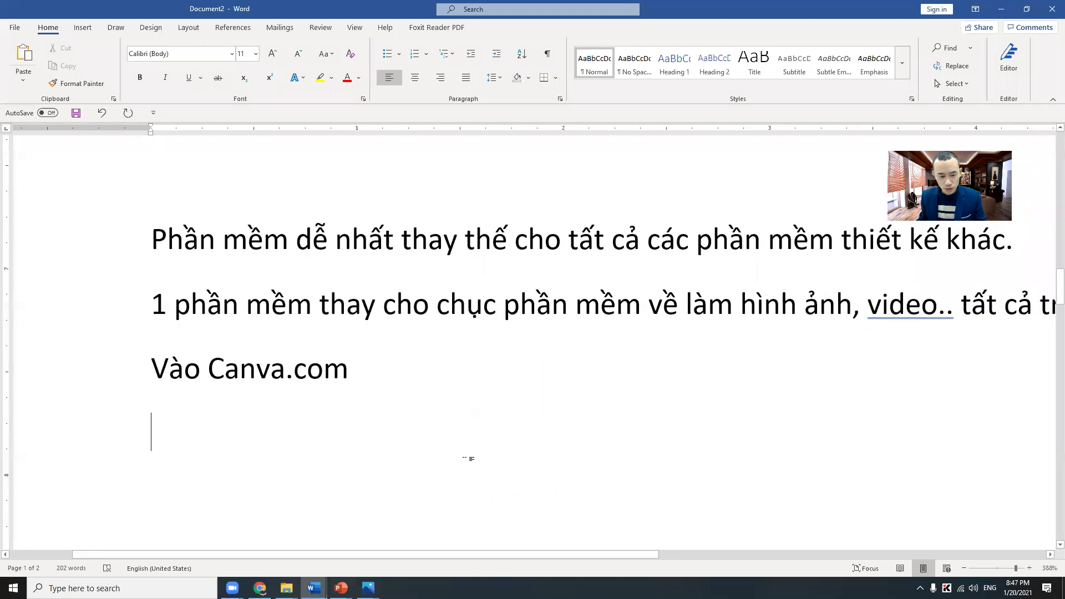
{"action": "scroll", "coordinate": [417, 470], "scroll_direction": "up", "scroll_amount": 11}
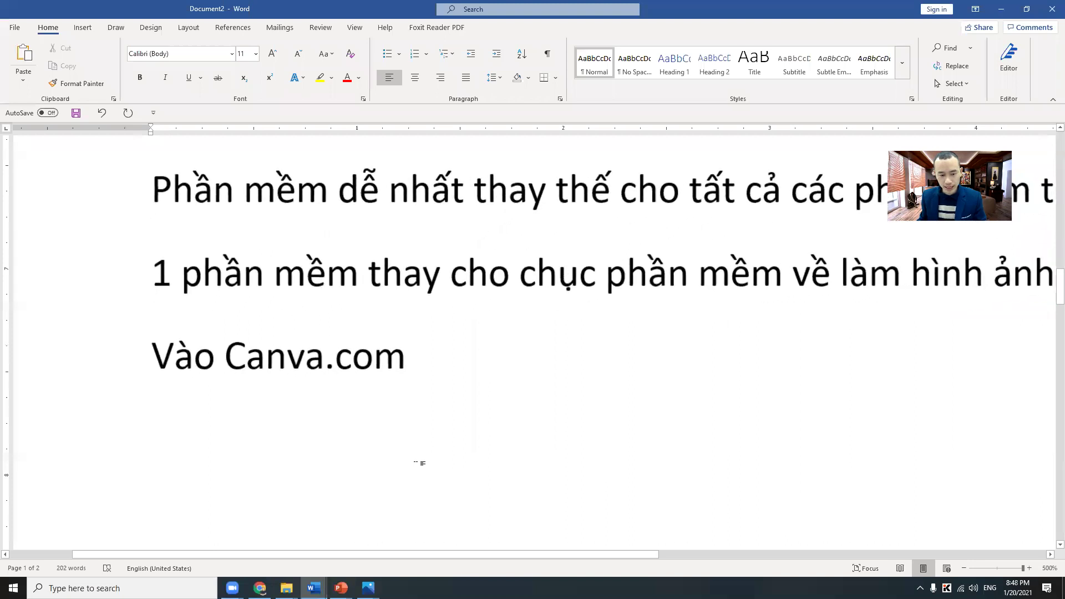
{"action": "scroll", "coordinate": [340, 438], "scroll_direction": "up", "scroll_amount": 3}
{"action": "scroll", "coordinate": [340, 440], "scroll_direction": "down", "scroll_amount": 5}
{"action": "scroll", "coordinate": [359, 470], "scroll_direction": "down", "scroll_amount": 2}
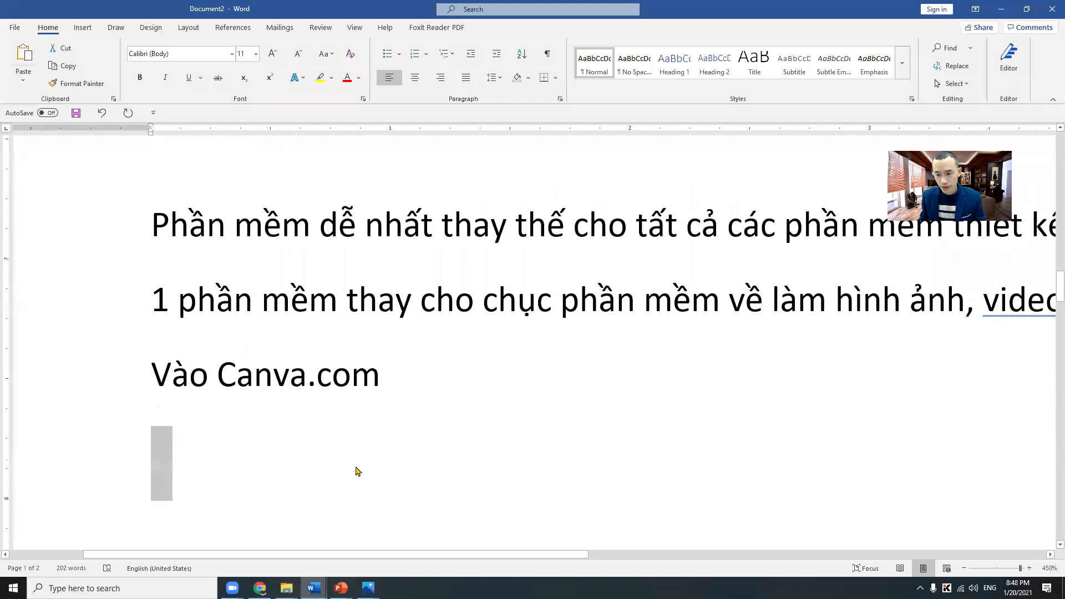
{"action": "scroll", "coordinate": [266, 435], "scroll_direction": "up", "scroll_amount": 5}
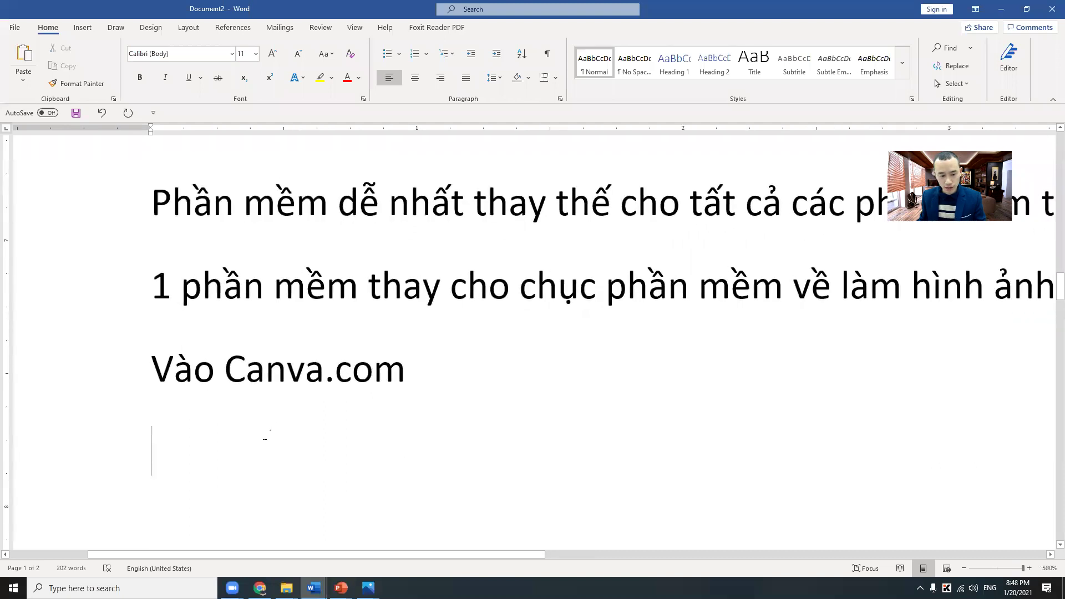
- Prefix the line to read '+ Vào Canva.com', clear the extra line, and return to Canva
{"action": "left_click", "coordinate": [151, 376]}
{"action": "type", "text": "+"}
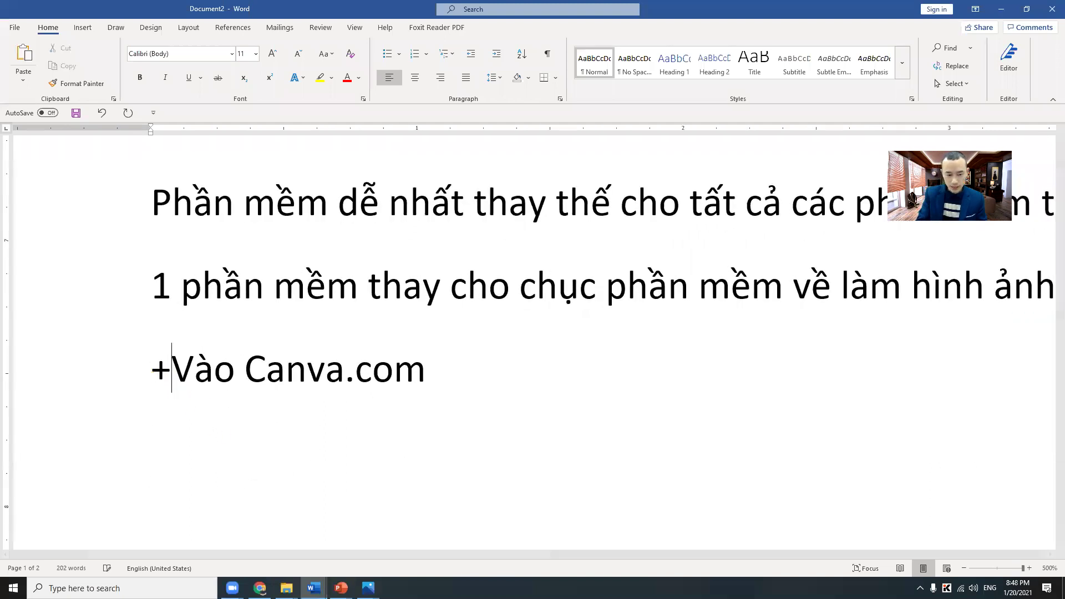
{"action": "left_click", "coordinate": [541, 395]}
{"action": "key", "text": "Return"}
{"action": "type", "text": "+"}
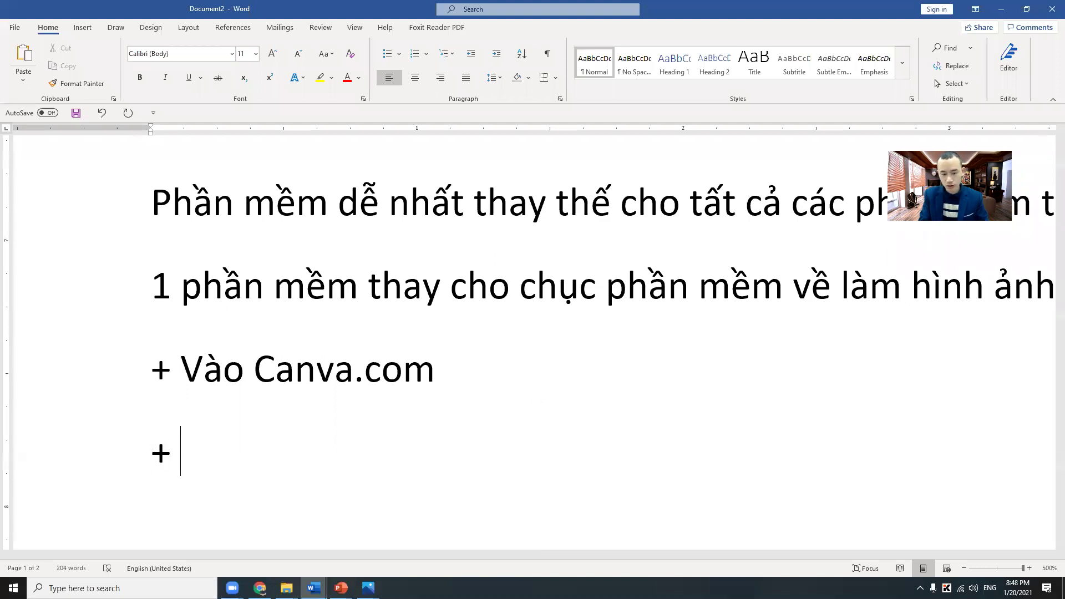
{"action": "key", "text": "BackSpace"}
{"action": "key", "text": "BackSpace"}
{"action": "key", "text": "BackSpace"}
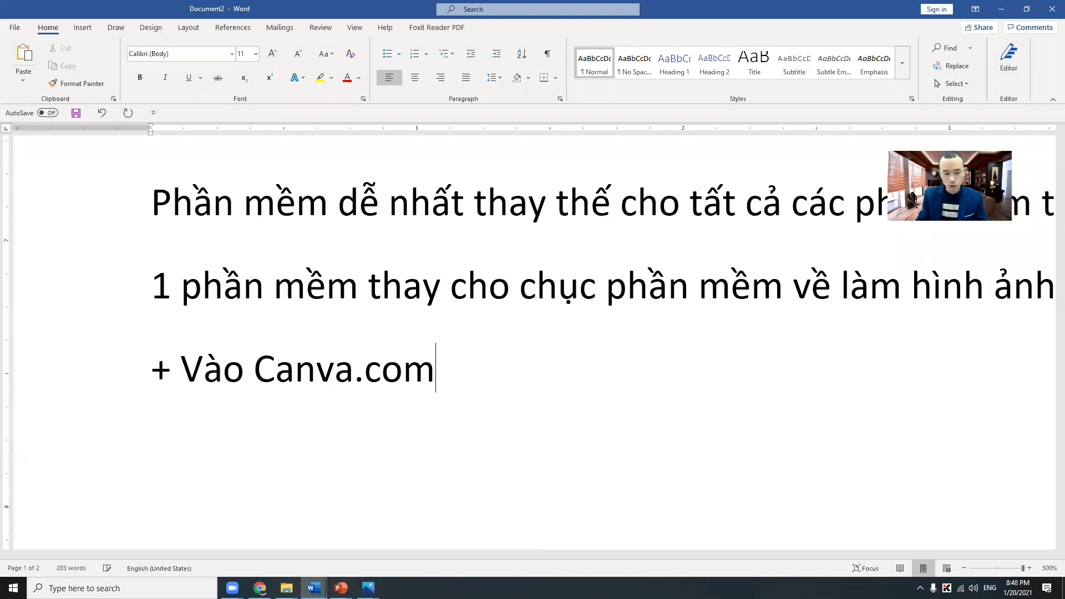
{"action": "key", "text": "Return"}
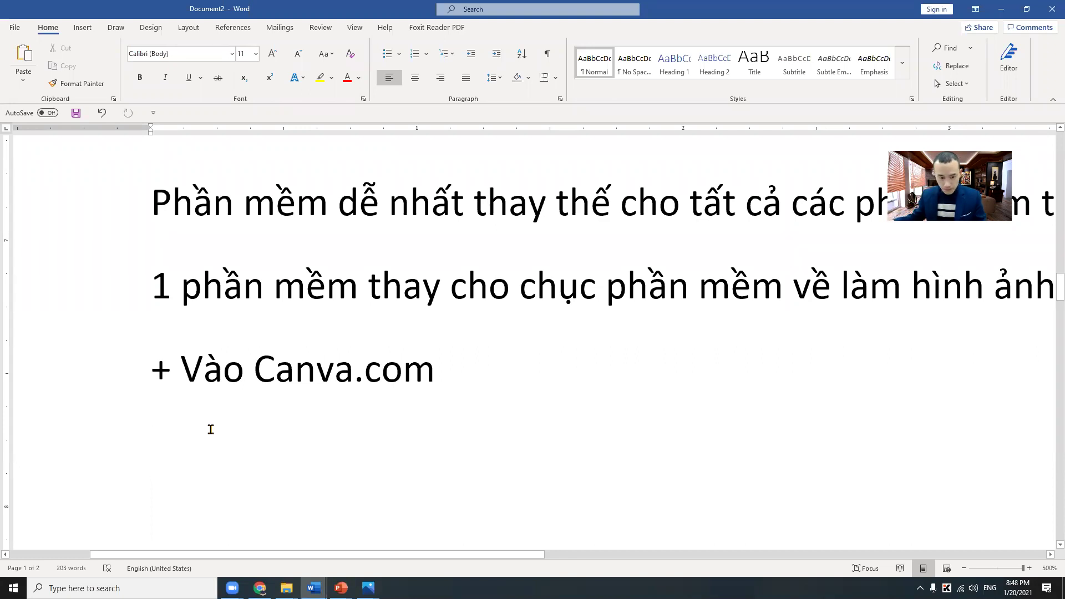
{"action": "key", "text": "alt+Tab"}
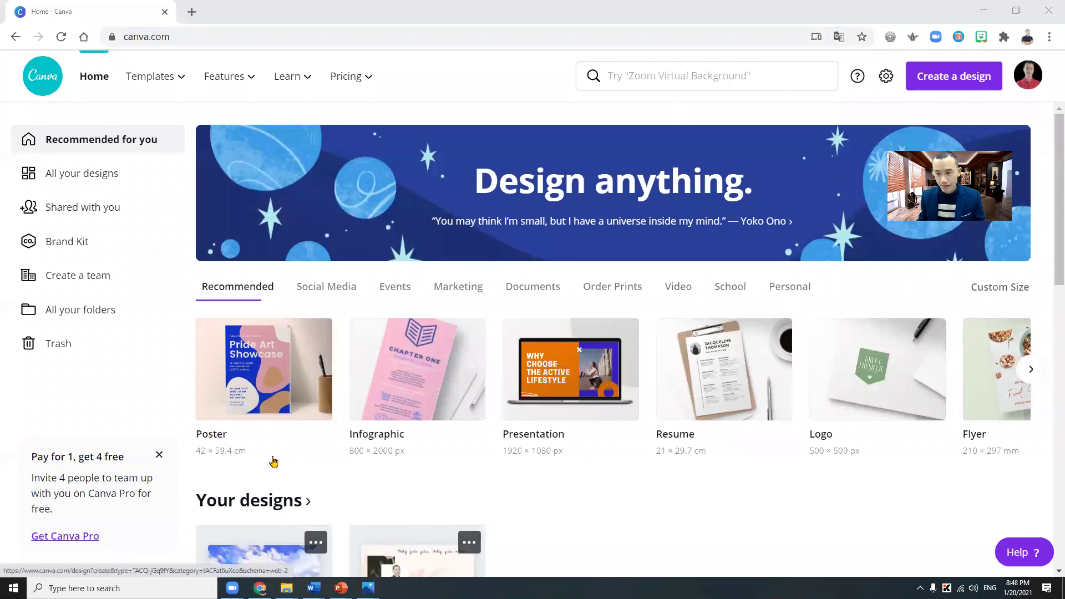
- Turn the new Logo design tab back into the canva.com home page, dismiss the welcome message, and open the account menu
{"action": "left_click", "coordinate": [1028, 75]}
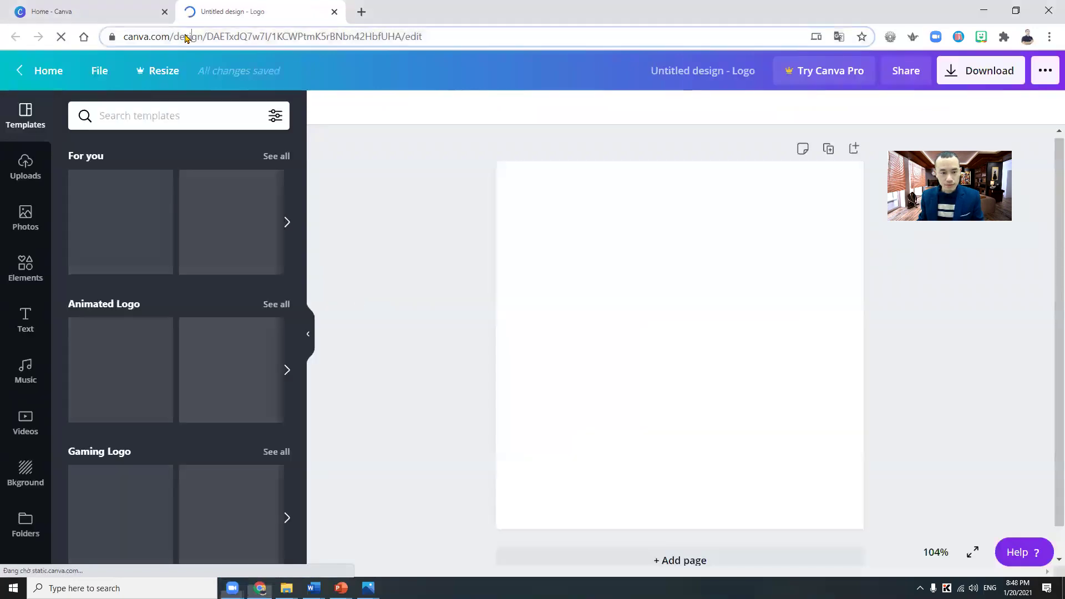
{"action": "left_click", "coordinate": [183, 36]}
{"action": "left_click", "coordinate": [176, 36]}
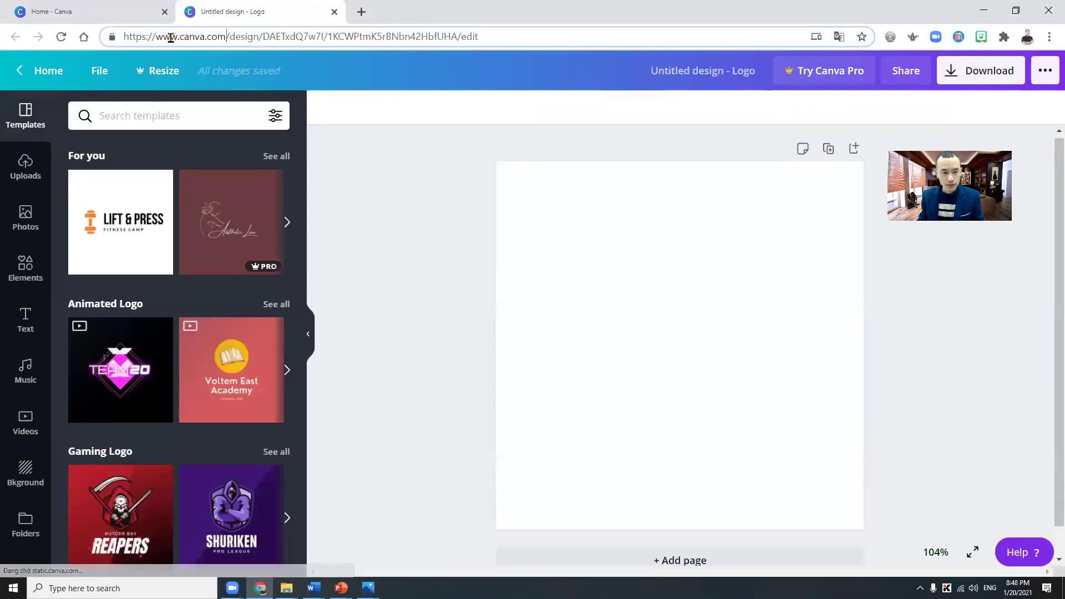
{"action": "left_click_drag", "start_coordinate": [222, 36], "coordinate": [541, 43]}
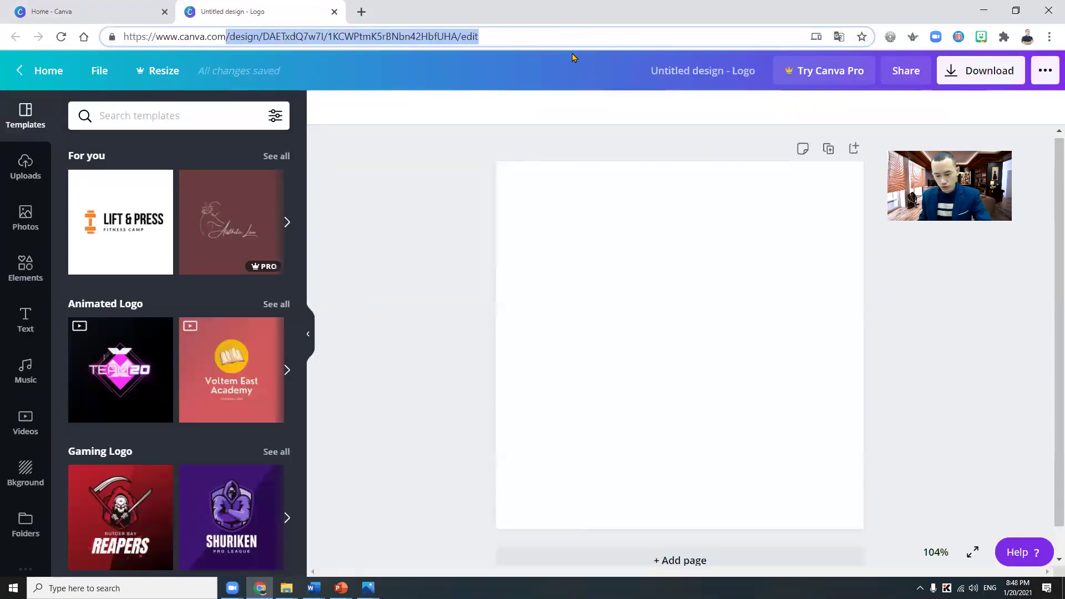
{"action": "key", "text": "BackSpace"}
{"action": "left_click", "coordinate": [552, 65]}
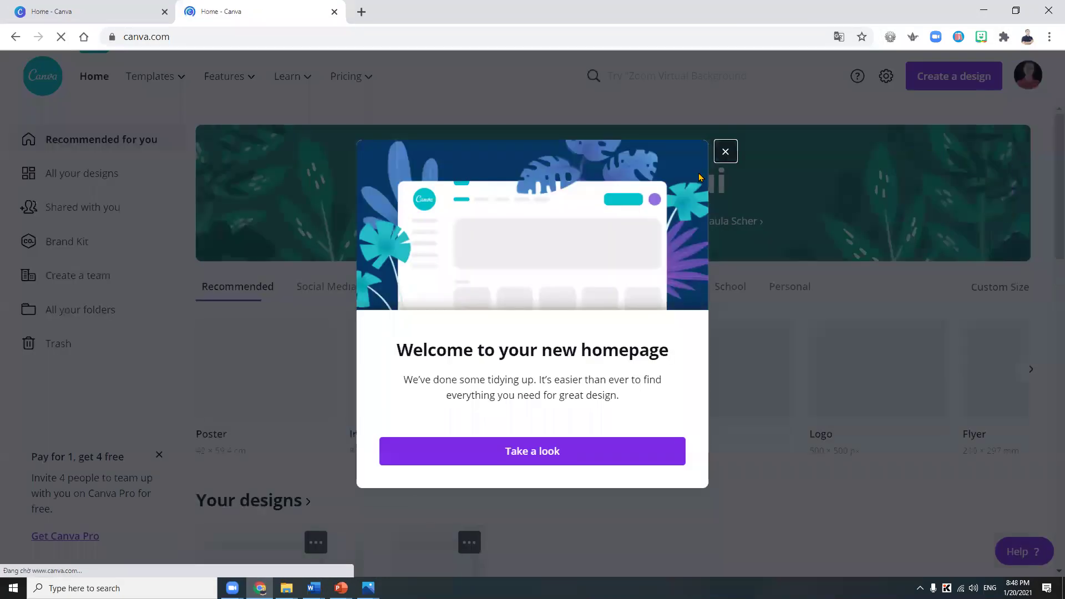
{"action": "left_click", "coordinate": [725, 152]}
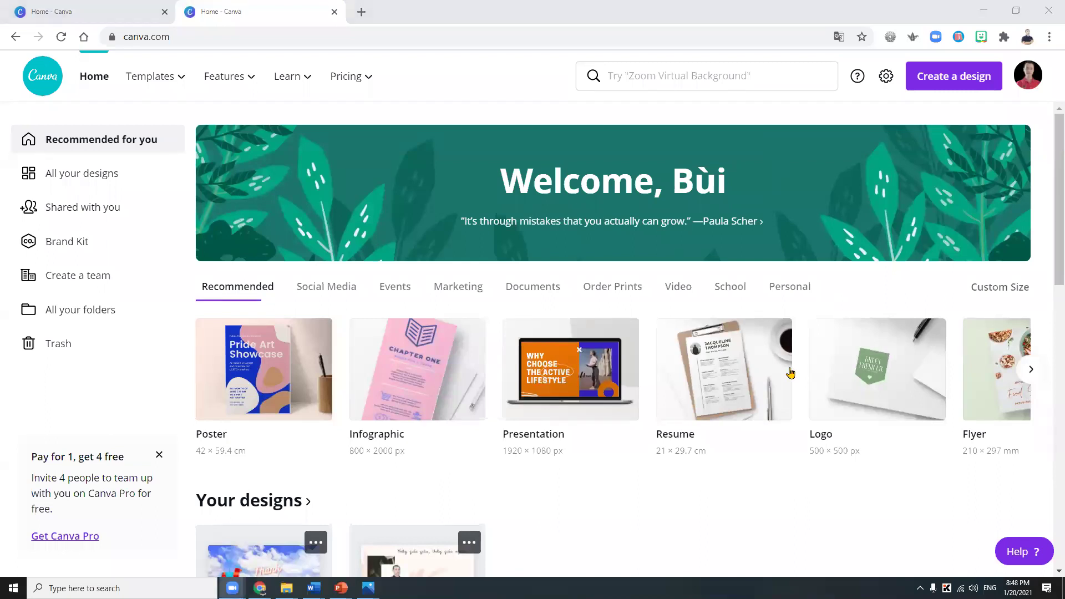
{"action": "left_click", "coordinate": [1029, 78]}
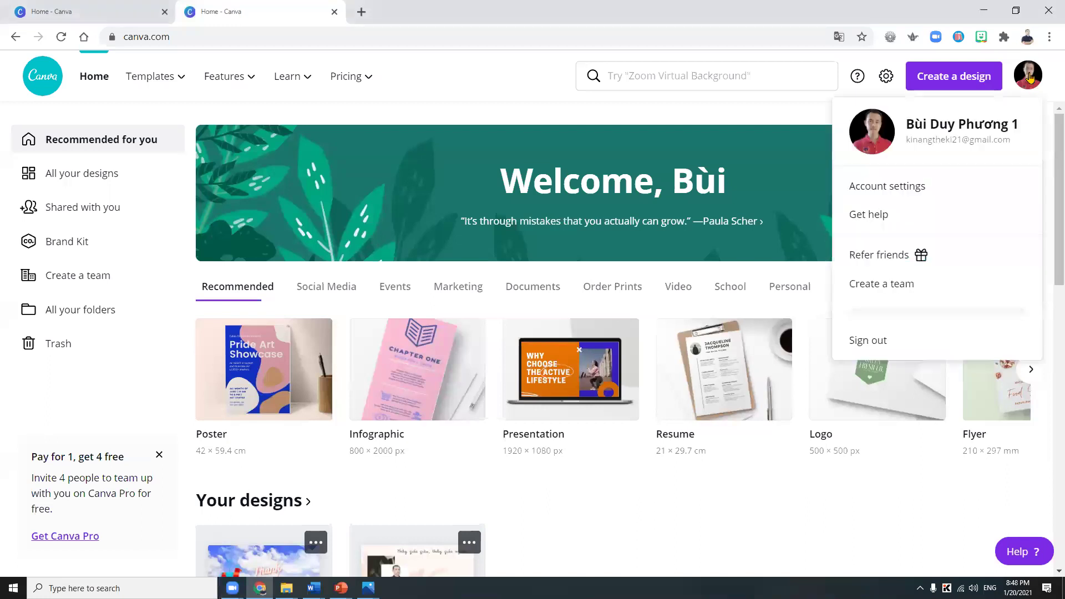
- Sign out of Canva in both tabs and show the Windows desktop
{"action": "left_click", "coordinate": [880, 318]}
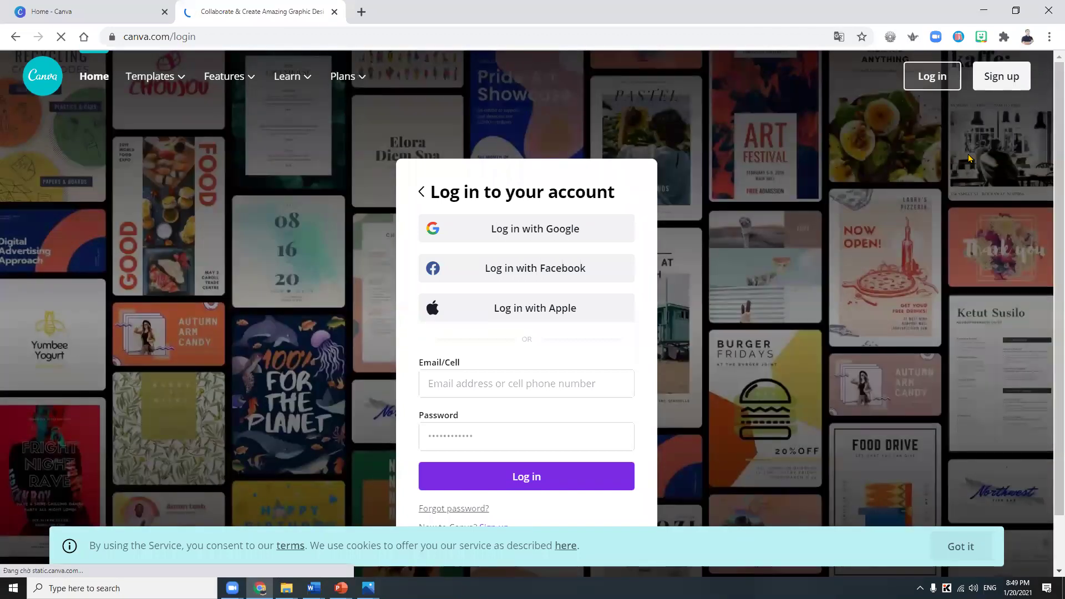
{"action": "key", "text": "ctrl+shift+Tab"}
{"action": "left_click", "coordinate": [881, 309]}
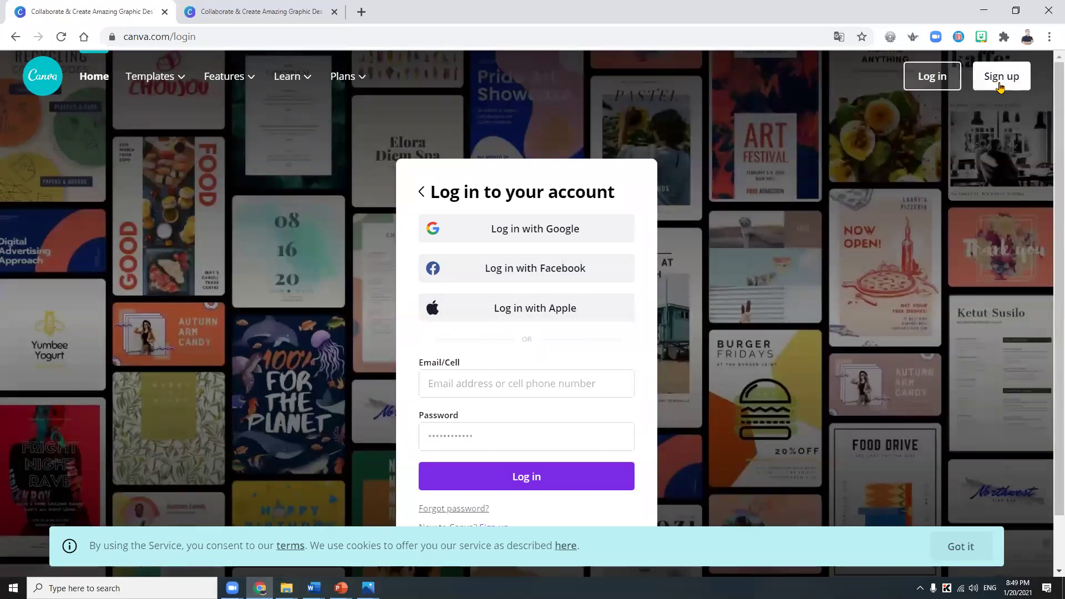
{"action": "key", "text": "super+d"}
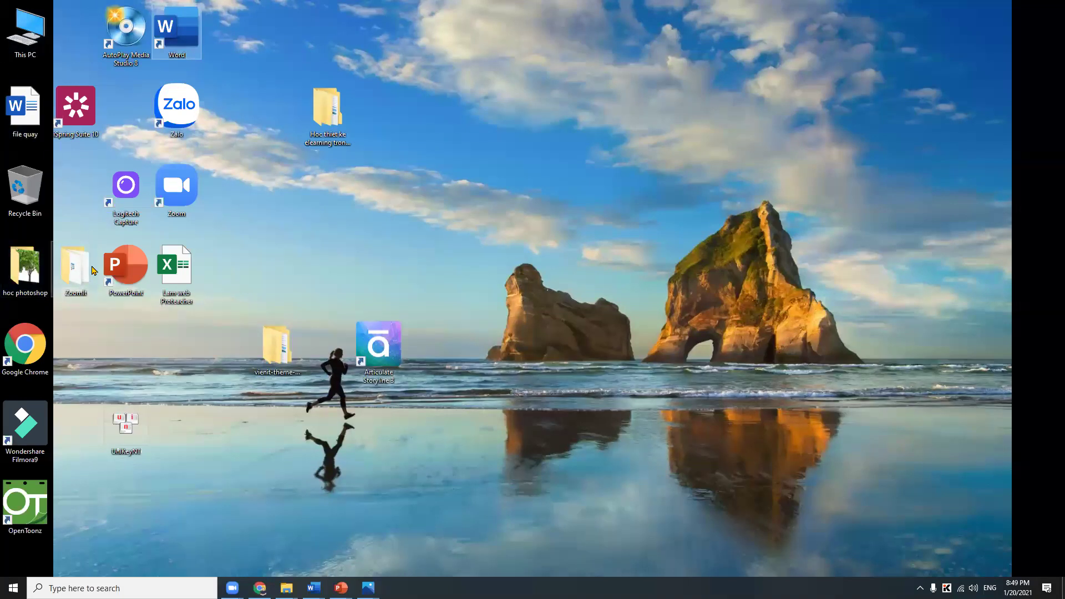
- Launch ZoomIt, circle Sign up on the Canva login page in red, and snip the screen
{"action": "double_click", "coordinate": [72, 271]}
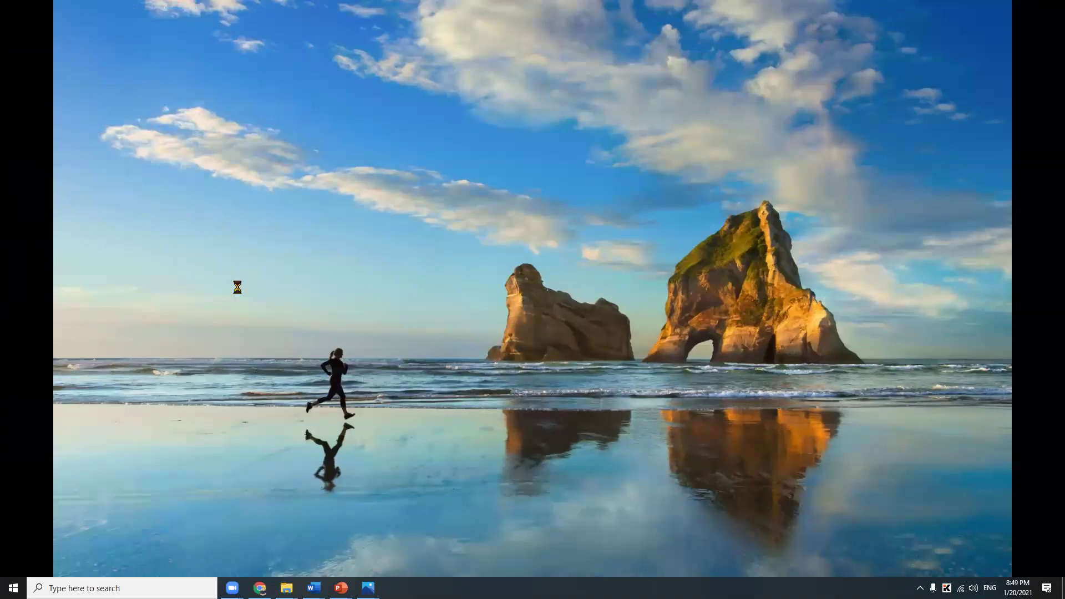
{"action": "left_click", "coordinate": [252, 137]}
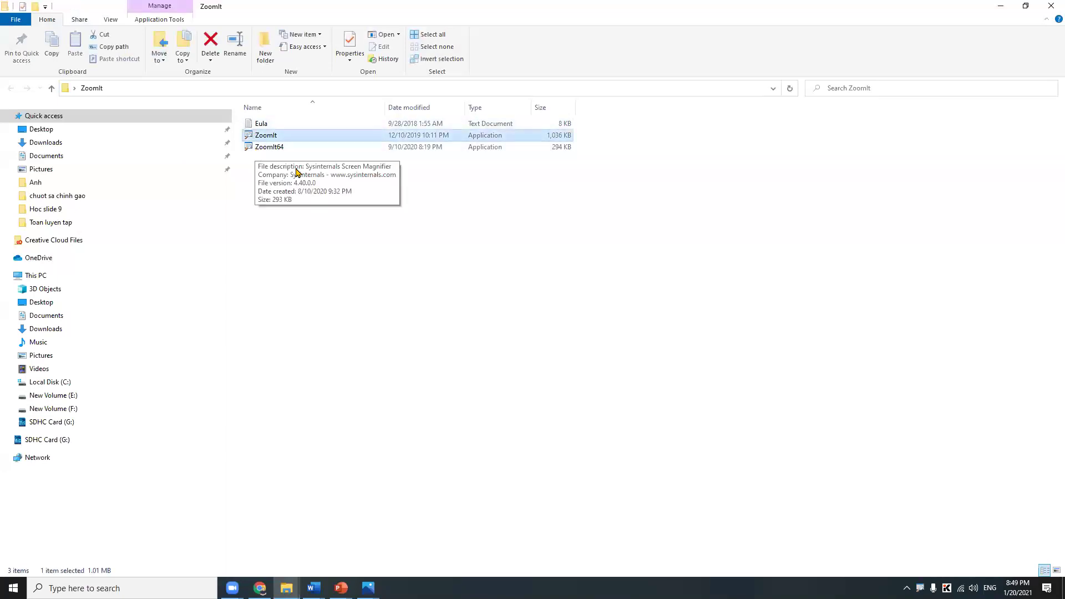
{"action": "key", "text": "alt+Tab"}
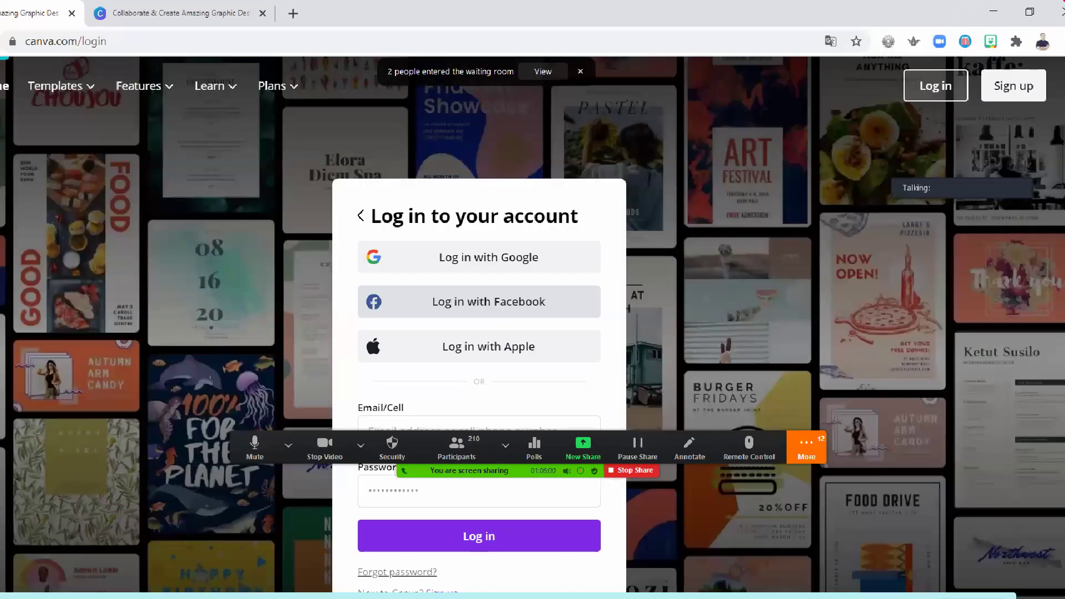
{"action": "left_click_drag", "start_coordinate": [1056, 68], "coordinate": [991, 71]}
{"action": "key", "text": "super+shift+s"}
{"action": "left_click_drag", "start_coordinate": [99, 1], "coordinate": [1052, 369]}
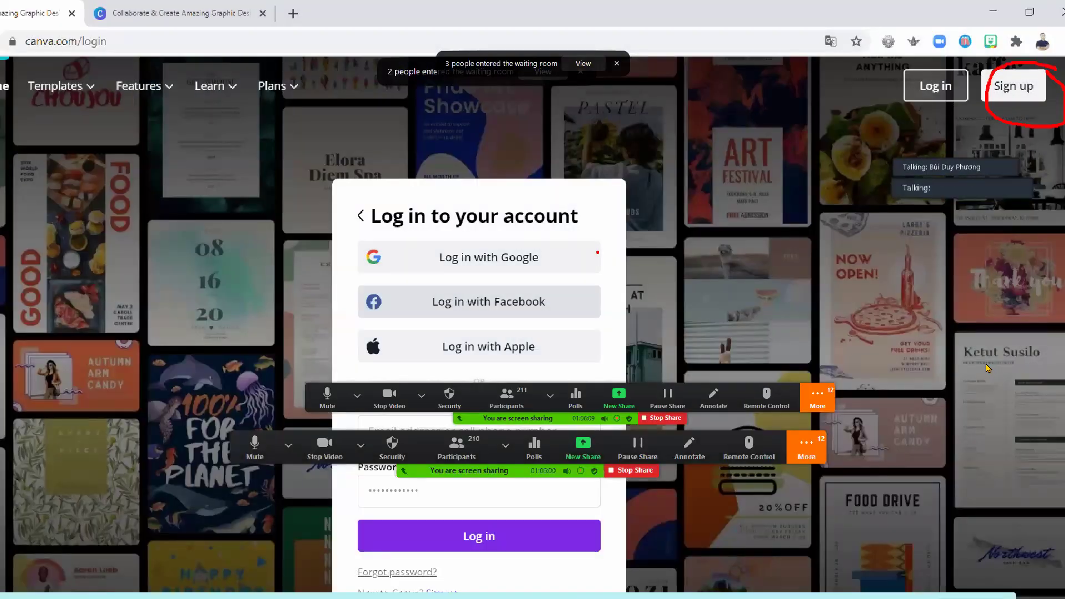
{"action": "key", "text": "alt+Tab"}
{"action": "key", "text": "alt+Tab"}
{"action": "key", "text": "alt+Tab"}
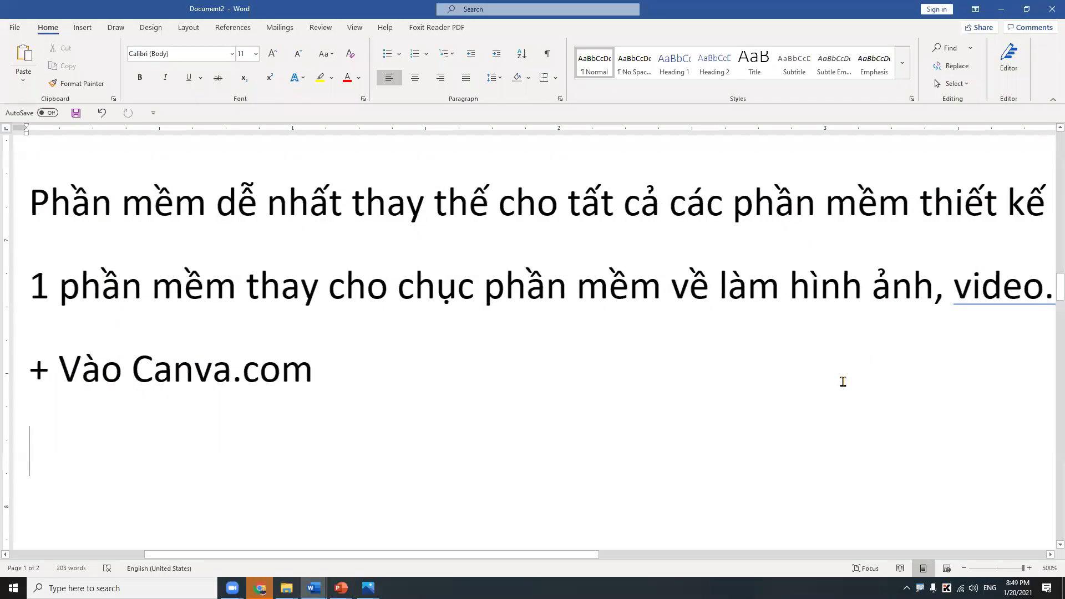
{"action": "type", "text": "Chư"}
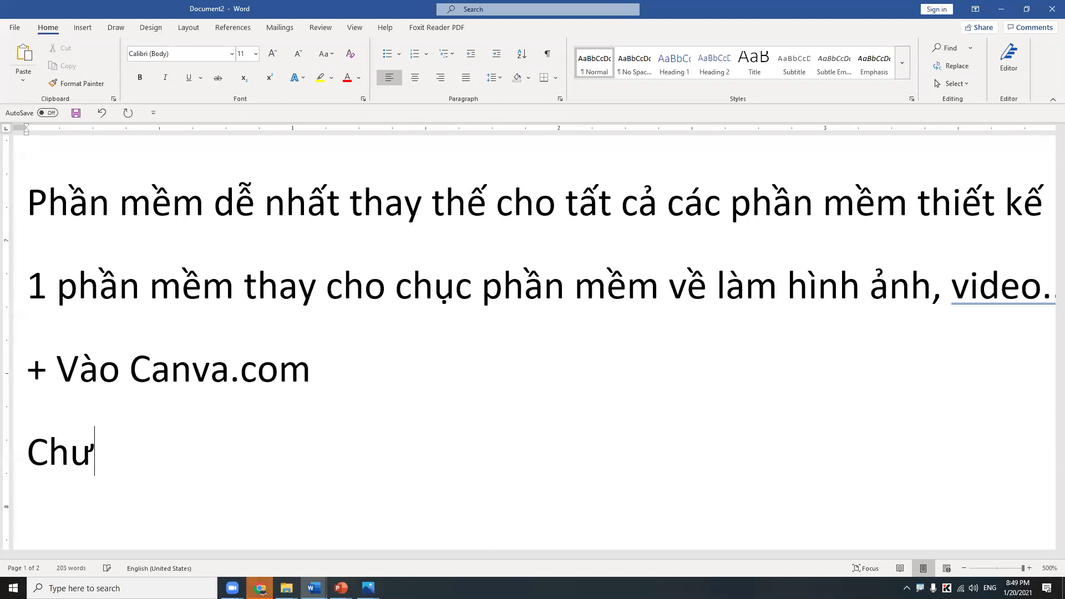
{"action": "type", "text": "a có tài khoản thì ba"}
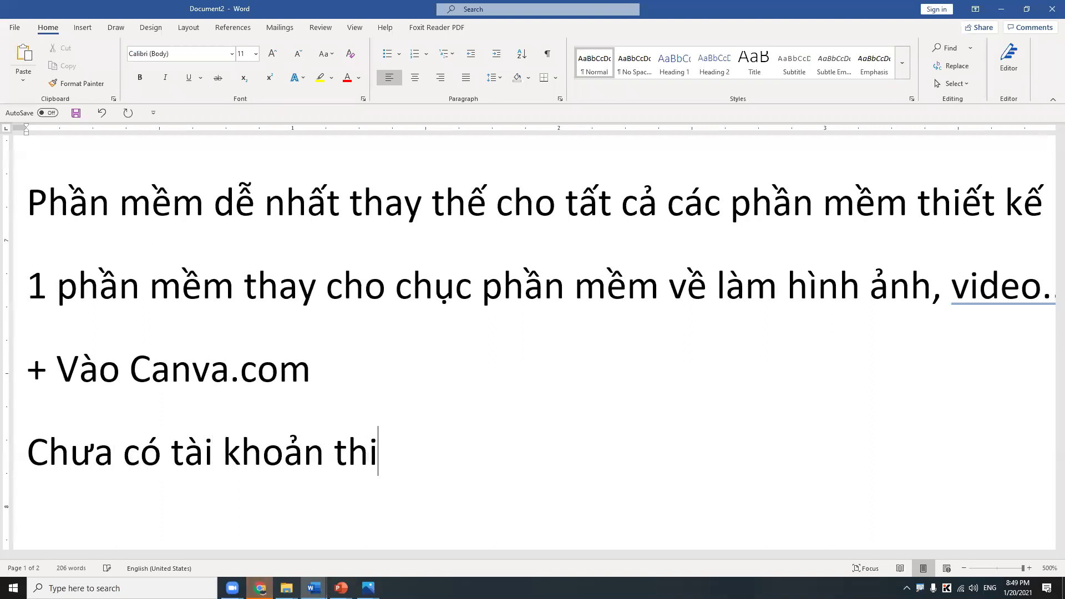
{"action": "type", "text": "ấm vào"}
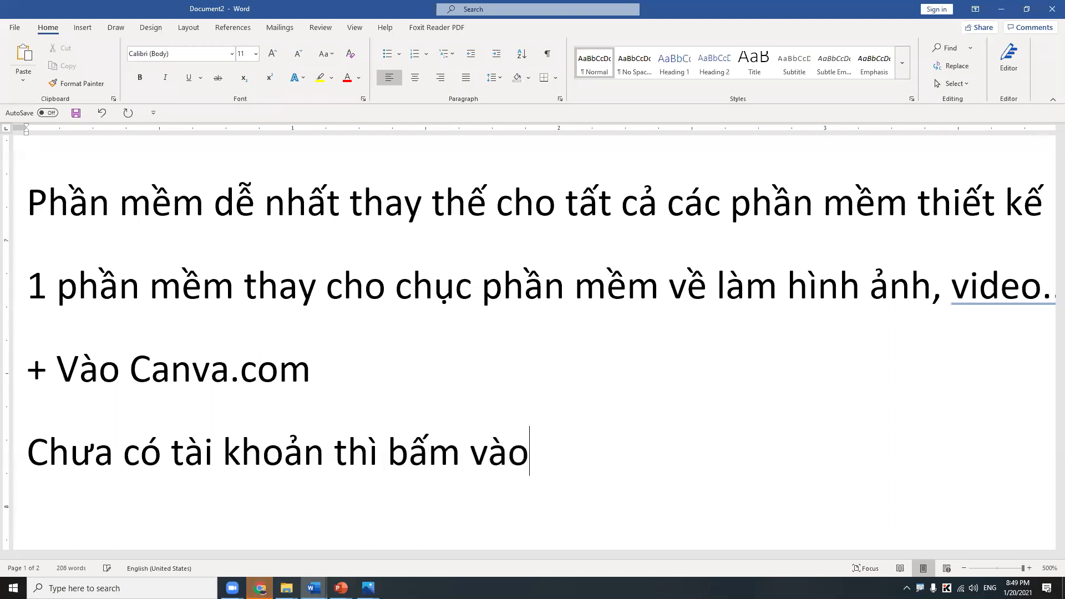
{"action": "type", "text": " sign u"}
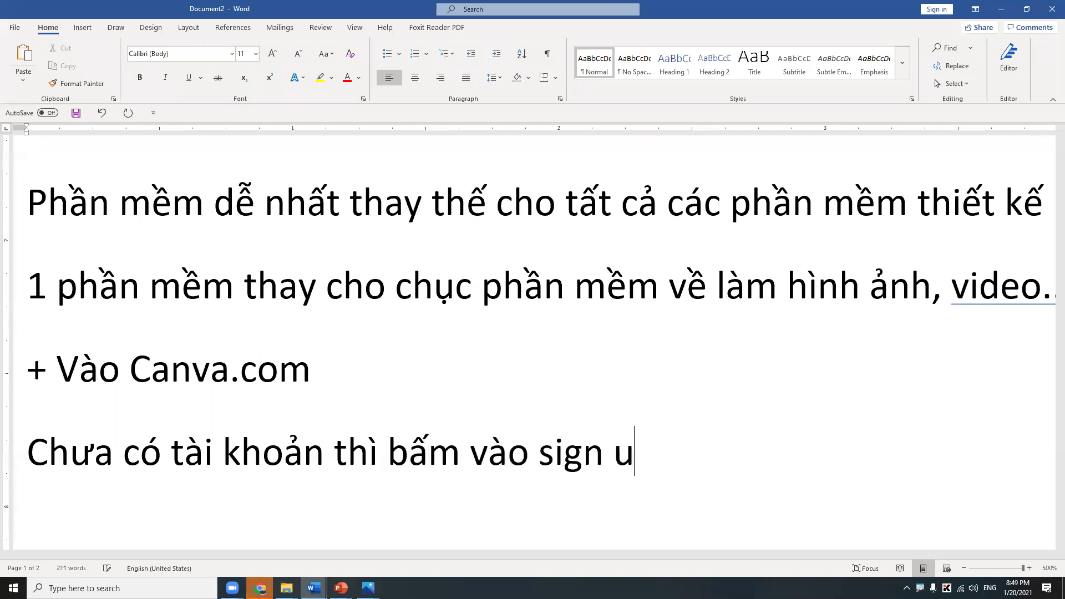
{"action": "type", "text": "p để đăng k"}
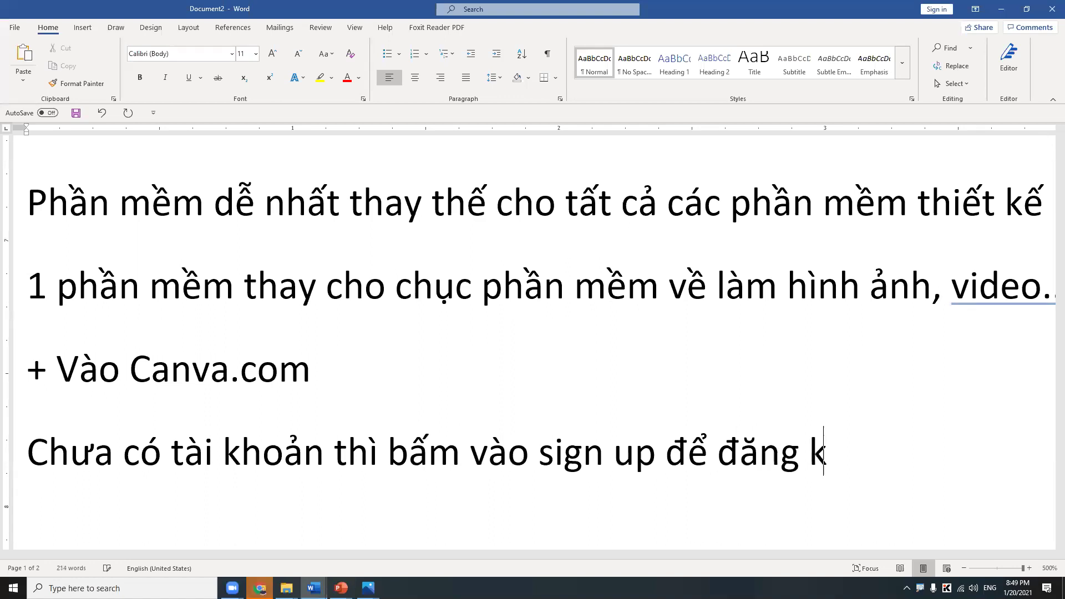
{"action": "type", "text": "í tài khoản:"}
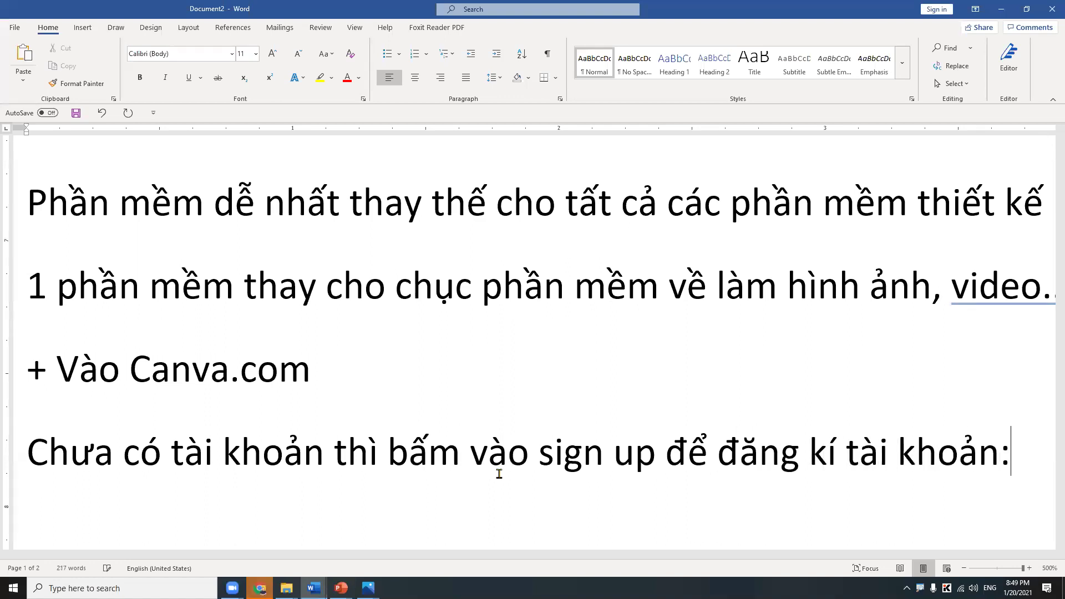
{"action": "key", "text": "Return"}
{"action": "key", "text": "ctrl+v"}
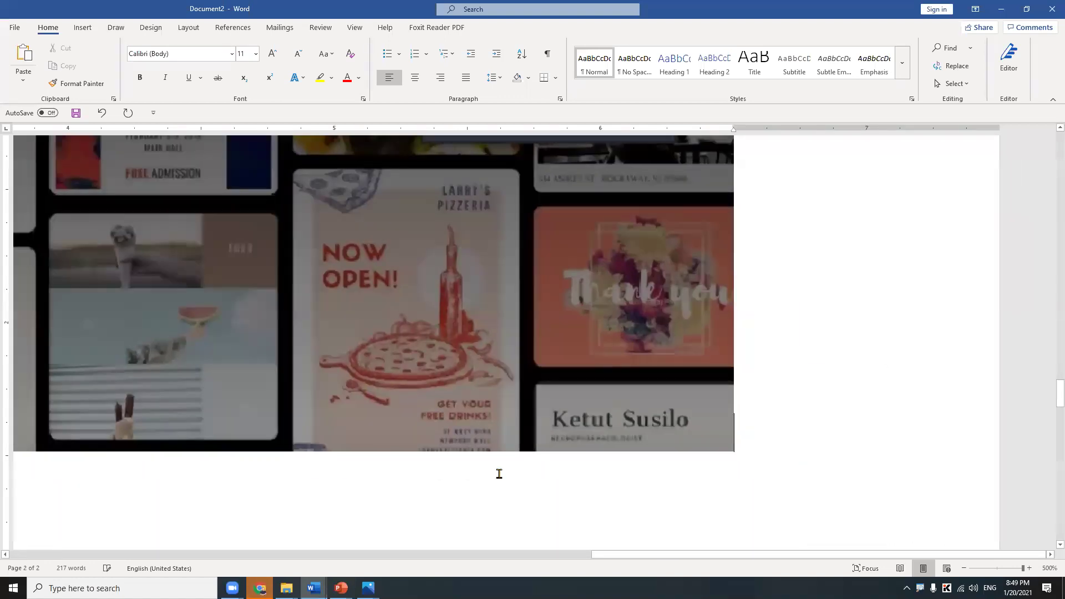
{"action": "scroll", "coordinate": [713, 319], "scroll_direction": "down", "scroll_amount": 1}
{"action": "scroll", "coordinate": [713, 318], "scroll_direction": "down", "scroll_amount": 13}
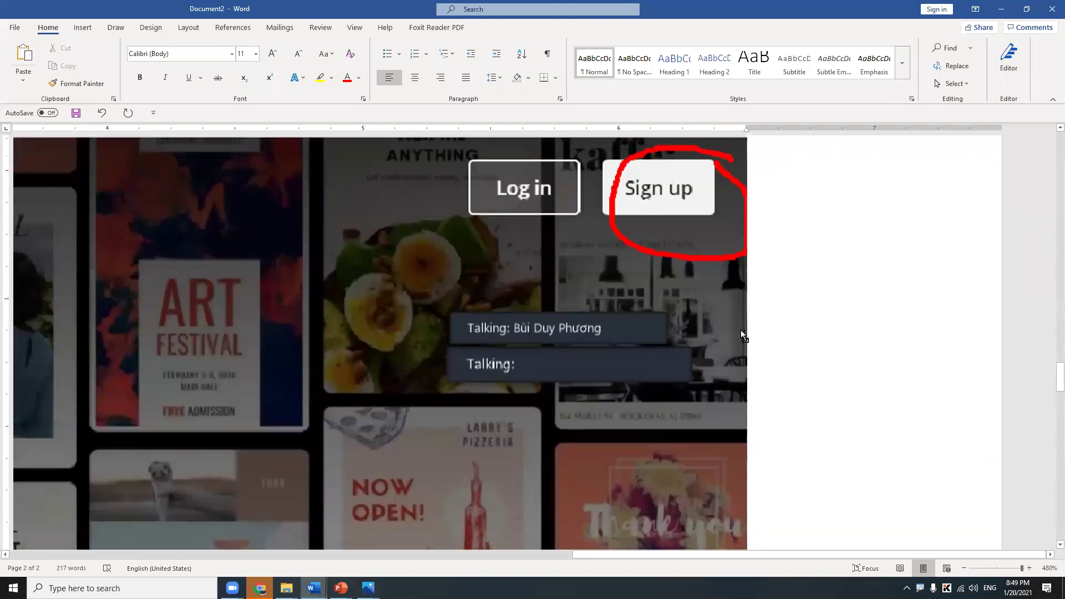
{"action": "scroll", "coordinate": [743, 335], "scroll_direction": "down", "scroll_amount": 10}
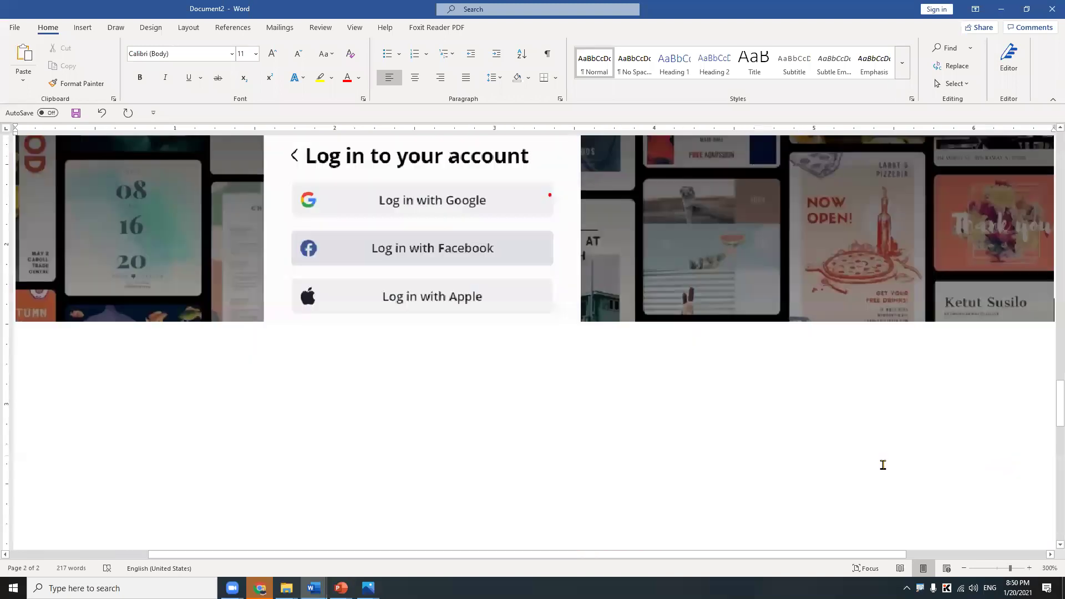
{"action": "scroll", "coordinate": [843, 423], "scroll_direction": "down", "scroll_amount": 2}
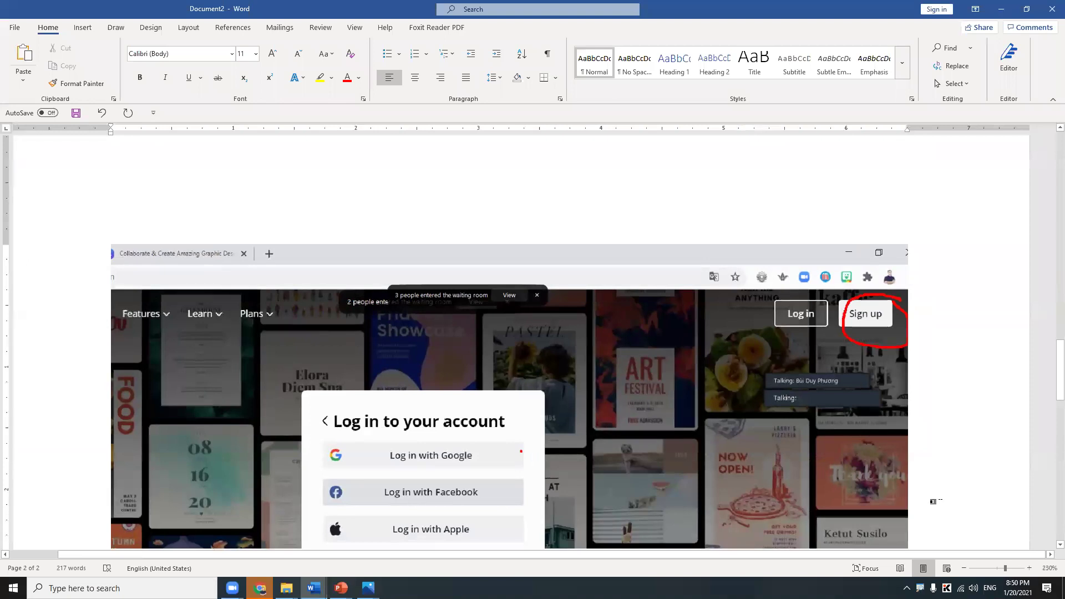
{"action": "scroll", "coordinate": [923, 499], "scroll_direction": "down", "scroll_amount": 3}
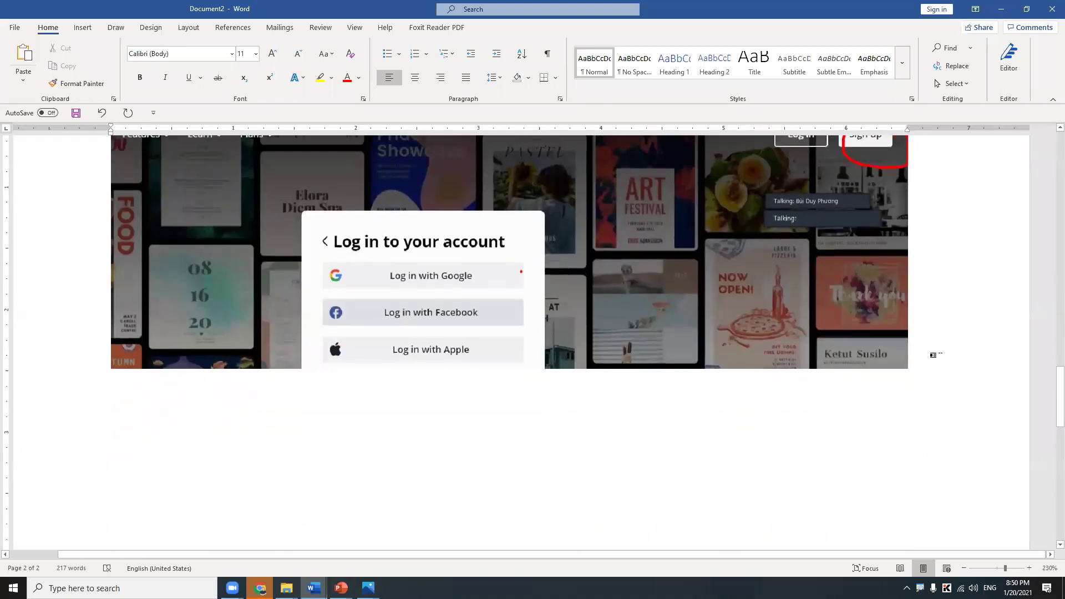
- Circle 'Sign up with Google' on Canva's sign-up page, snip it and paste into the Word notes
{"action": "key", "text": "alt+Tab"}
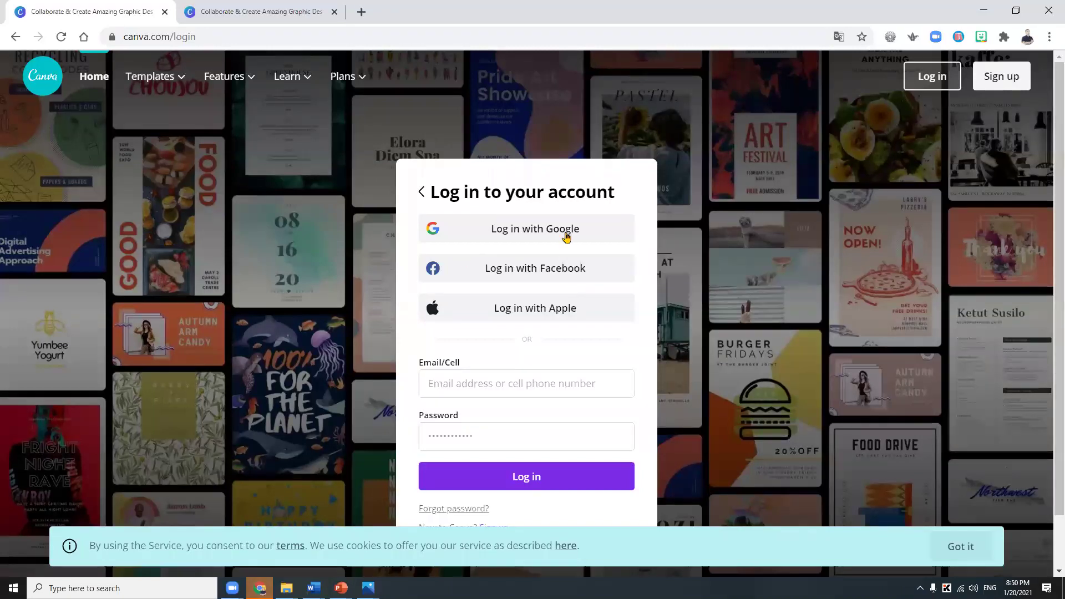
{"action": "left_click", "coordinate": [994, 83]}
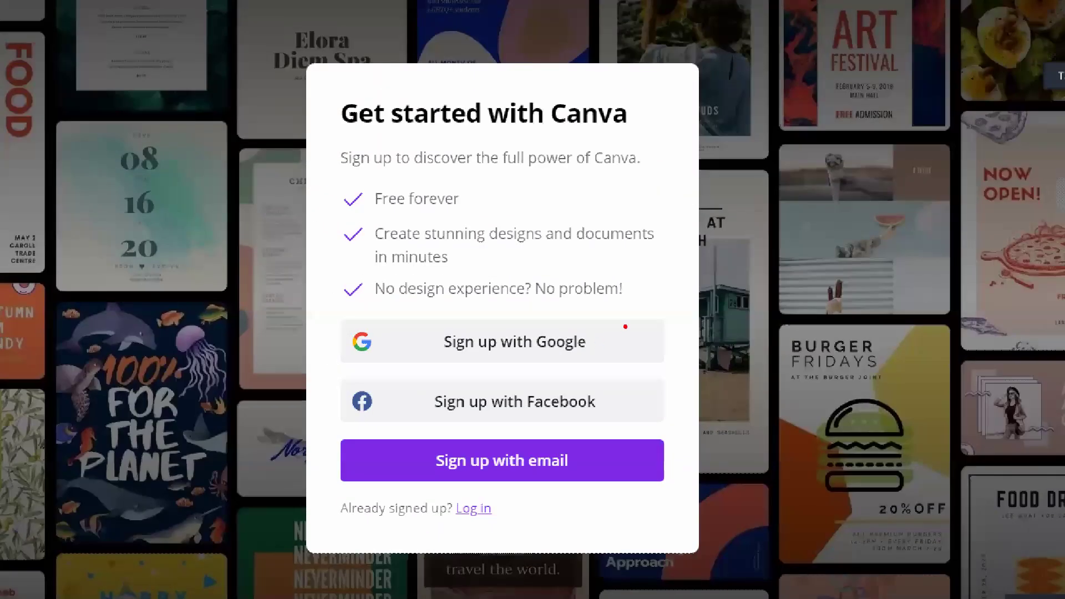
{"action": "mouse_move", "coordinate": [625, 326]}
{"action": "left_mouse_down"}
{"action": "mouse_move", "coordinate": [417, 314]}
{"action": "mouse_move", "coordinate": [353, 335]}
{"action": "mouse_move", "coordinate": [496, 366]}
{"action": "mouse_move", "coordinate": [621, 357]}
{"action": "mouse_move", "coordinate": [638, 334]}
{"action": "left_mouse_up"}
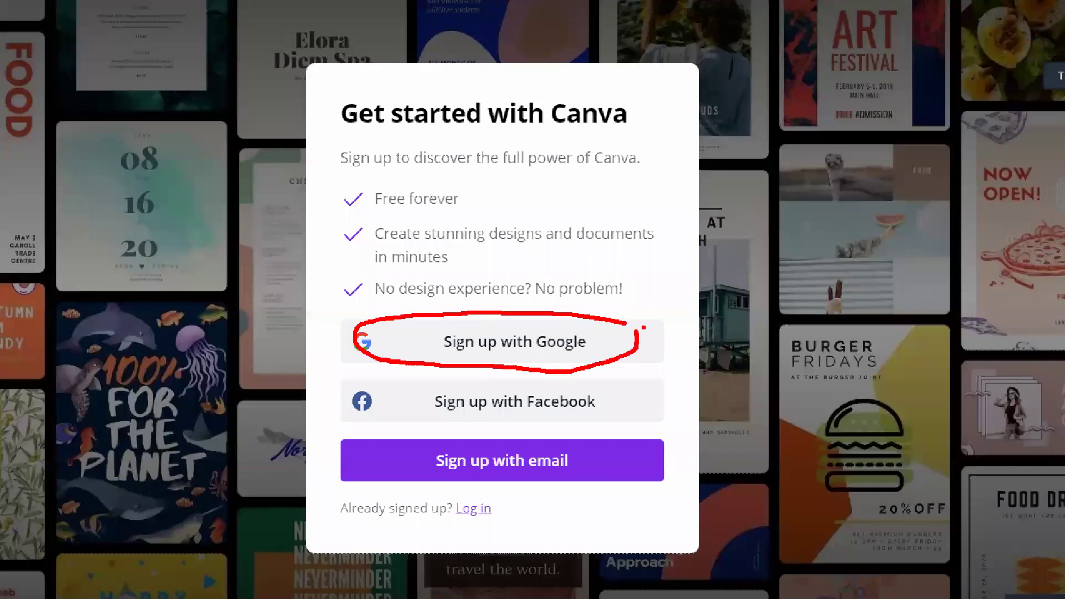
{"action": "key", "text": "super+shift+s"}
{"action": "left_click_drag", "start_coordinate": [258, 60], "coordinate": [754, 563]}
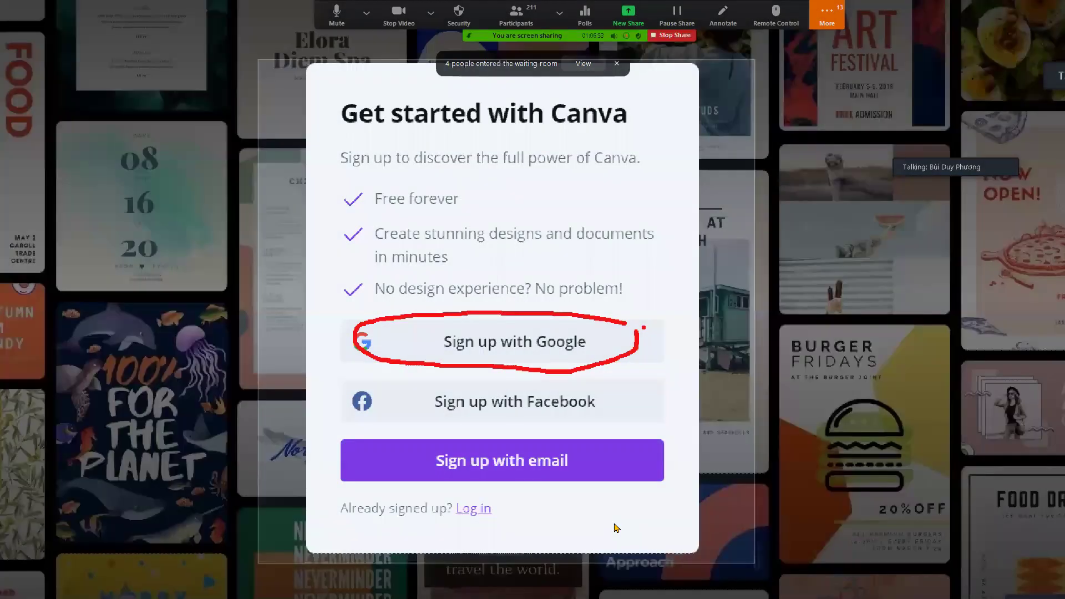
{"action": "key", "text": "alt+Tab"}
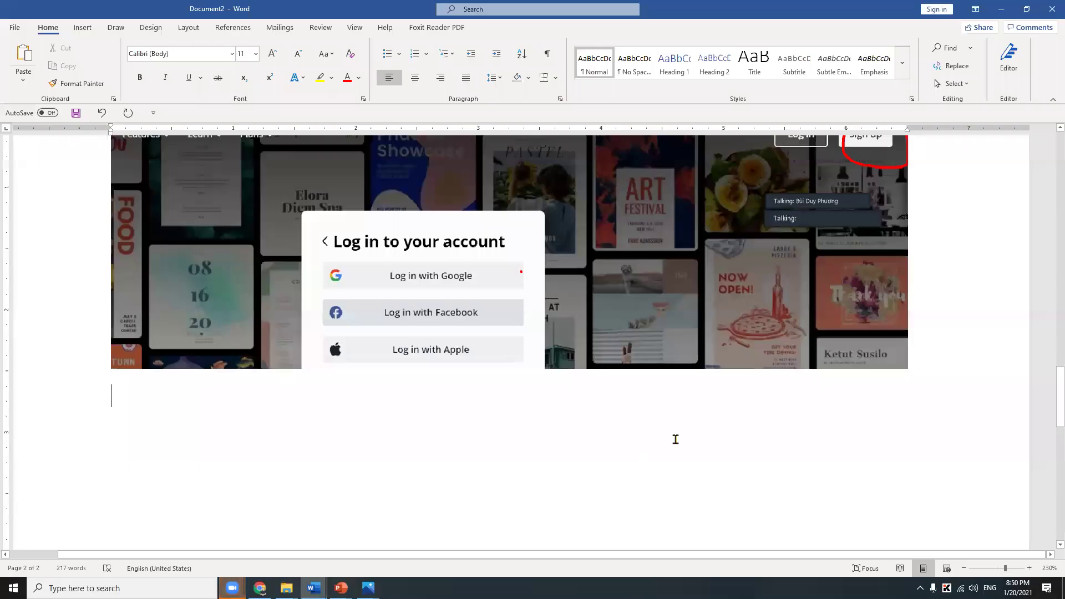
{"action": "key", "text": "ctrl+v"}
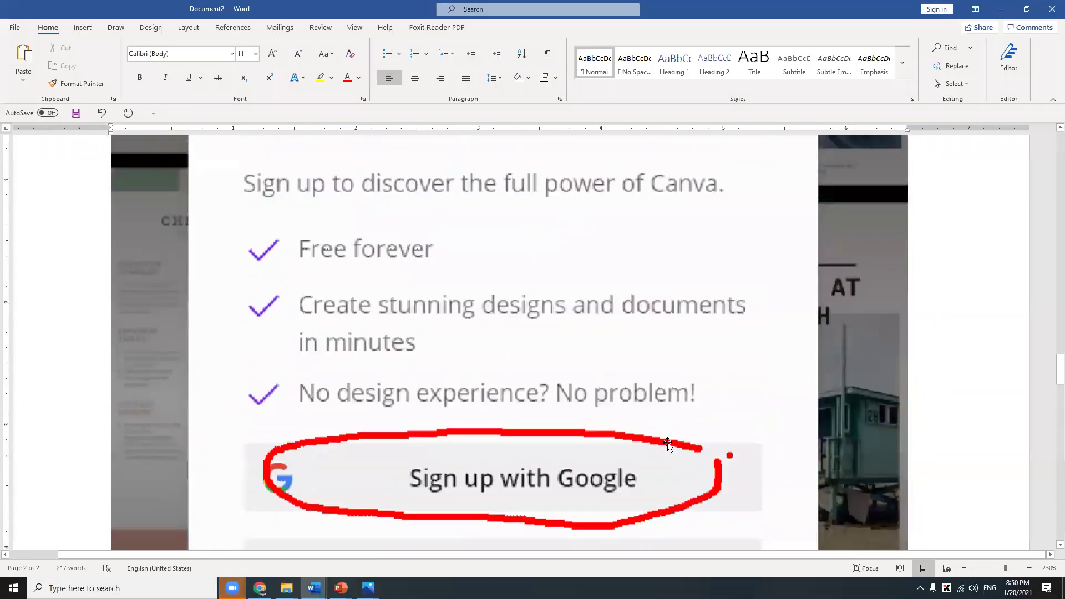
{"action": "key", "text": "alt+Tab"}
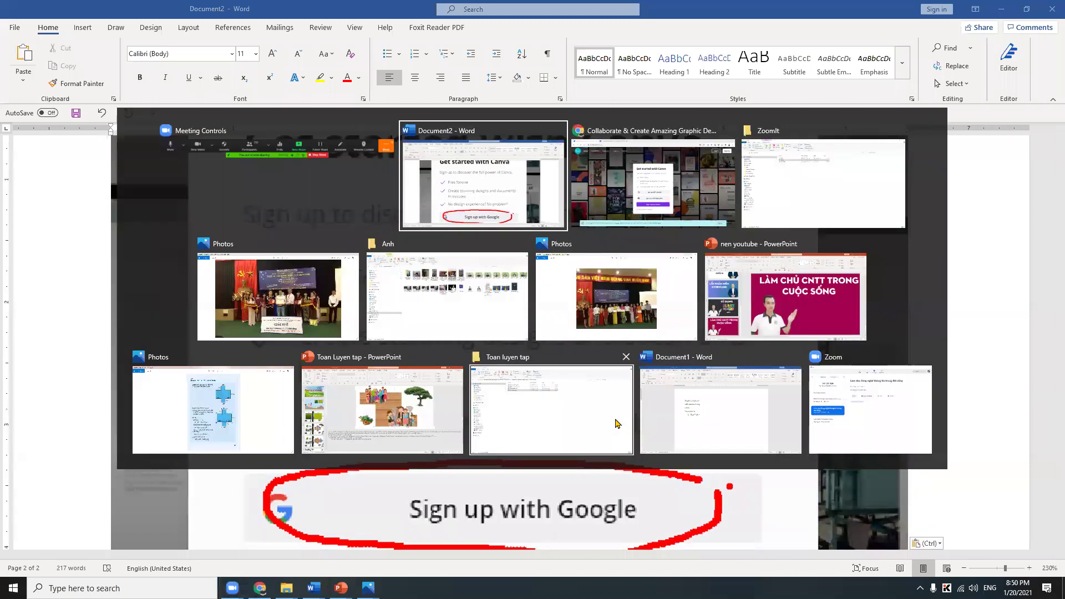
{"action": "key", "text": "alt+Tab"}
{"action": "key", "text": "alt+Tab"}
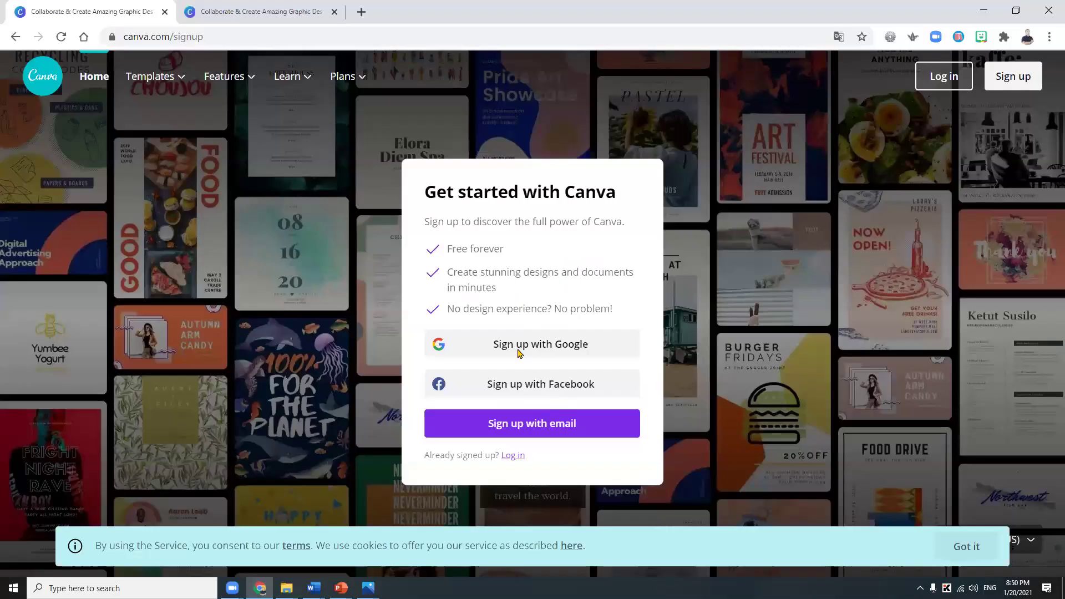
- Sign up to Canva with a Google account and choose Teacher as the intended use
{"action": "left_click", "coordinate": [543, 348]}
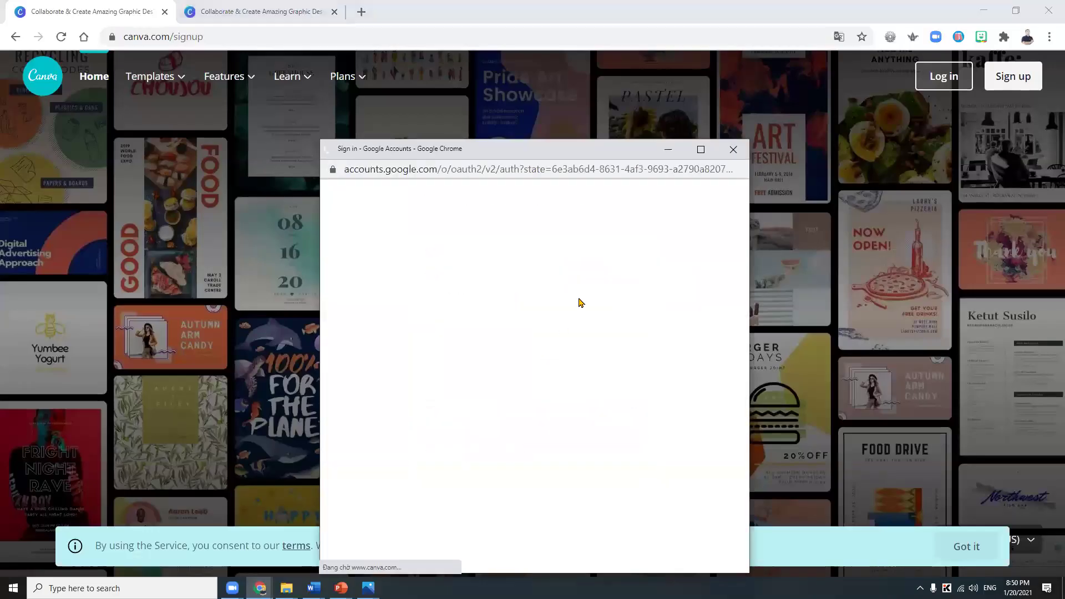
{"action": "scroll", "coordinate": [532, 483], "scroll_direction": "down", "scroll_amount": 2}
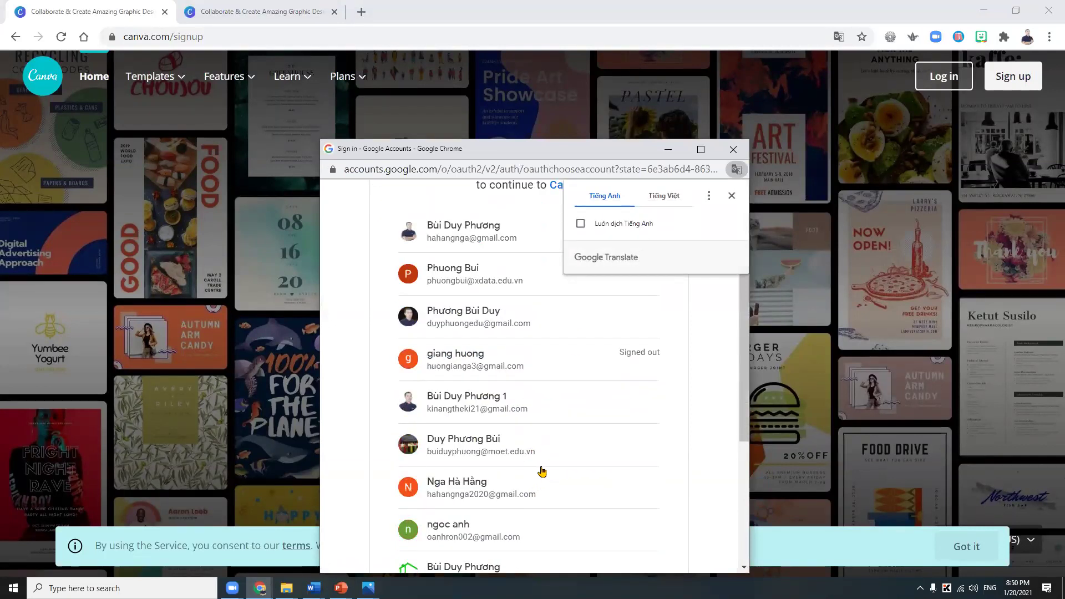
{"action": "left_click", "coordinate": [484, 534]}
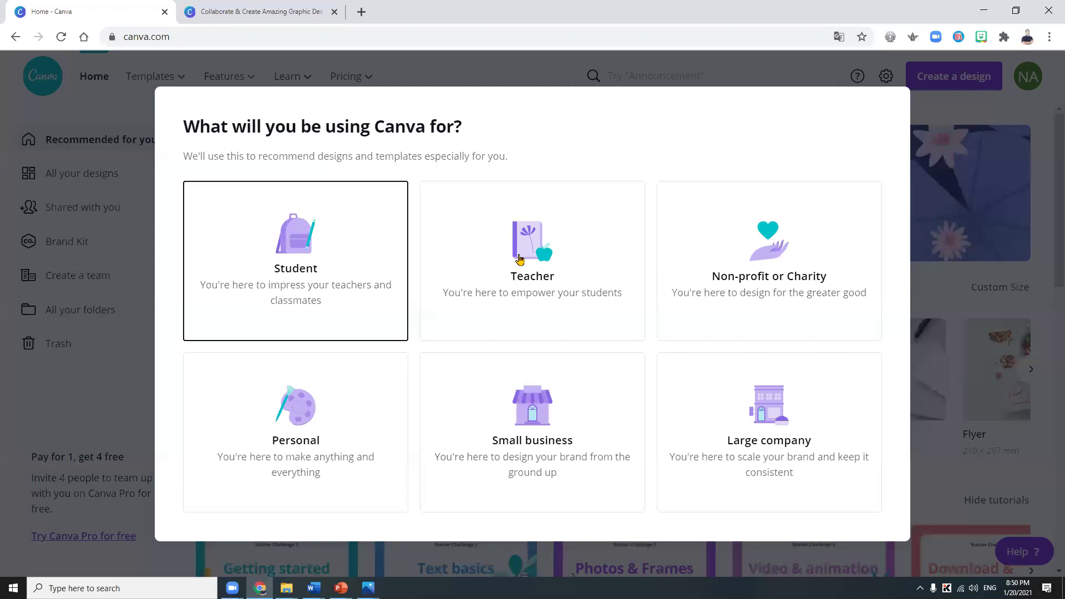
{"action": "left_click", "coordinate": [520, 257]}
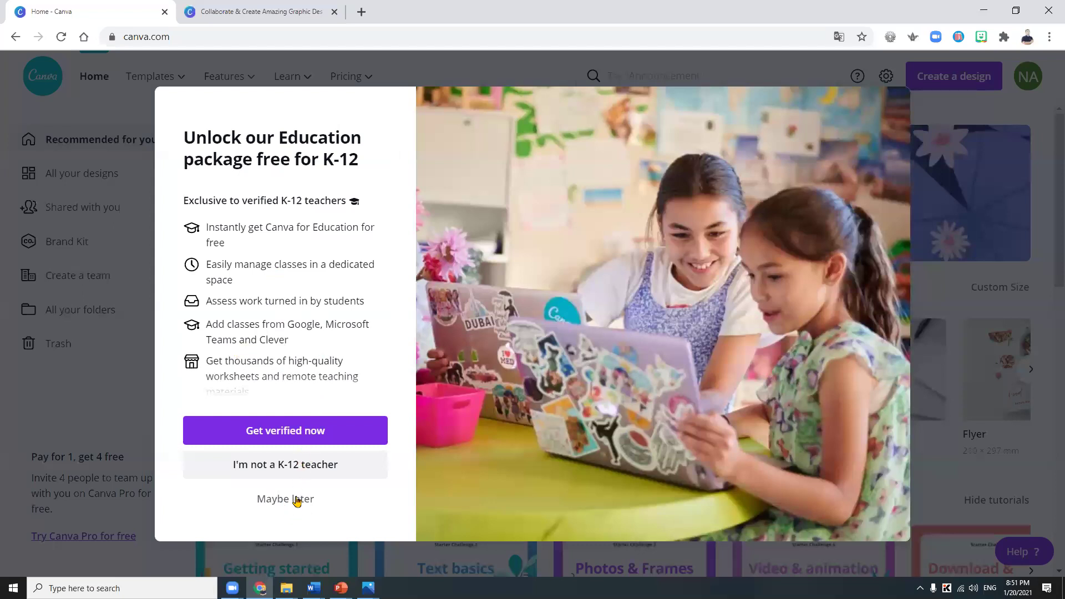
- Add the note 'Chon là giáo viên hoăc cá nhan....' below the screenshot in Word
{"action": "key", "text": "alt+Tab"}
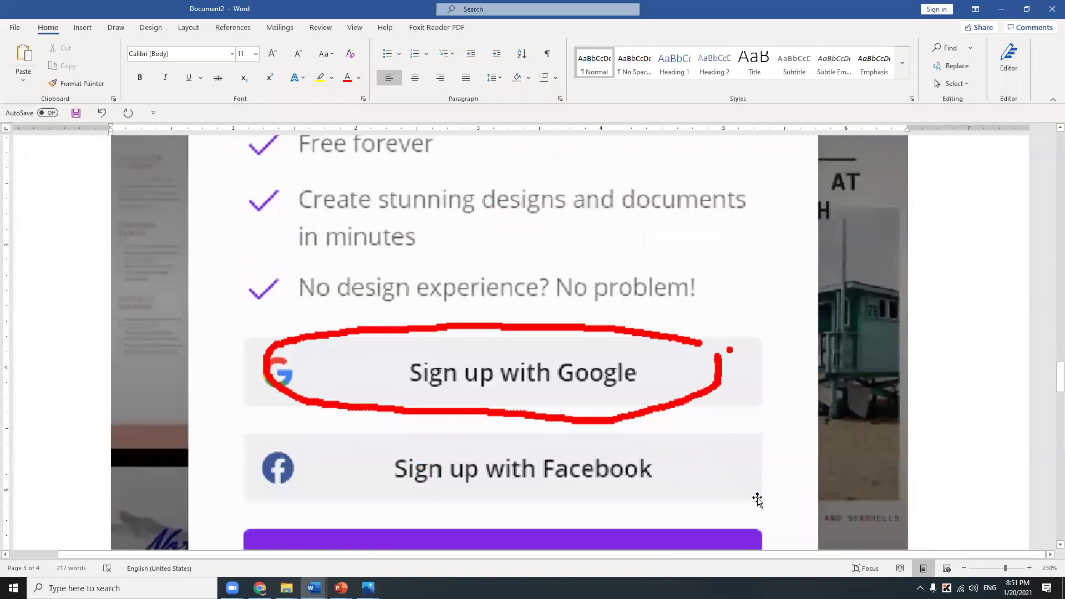
{"action": "scroll", "coordinate": [948, 464], "scroll_direction": "down", "scroll_amount": 5}
{"action": "key", "text": "Return"}
{"action": "type", "text": "Chon là gi"}
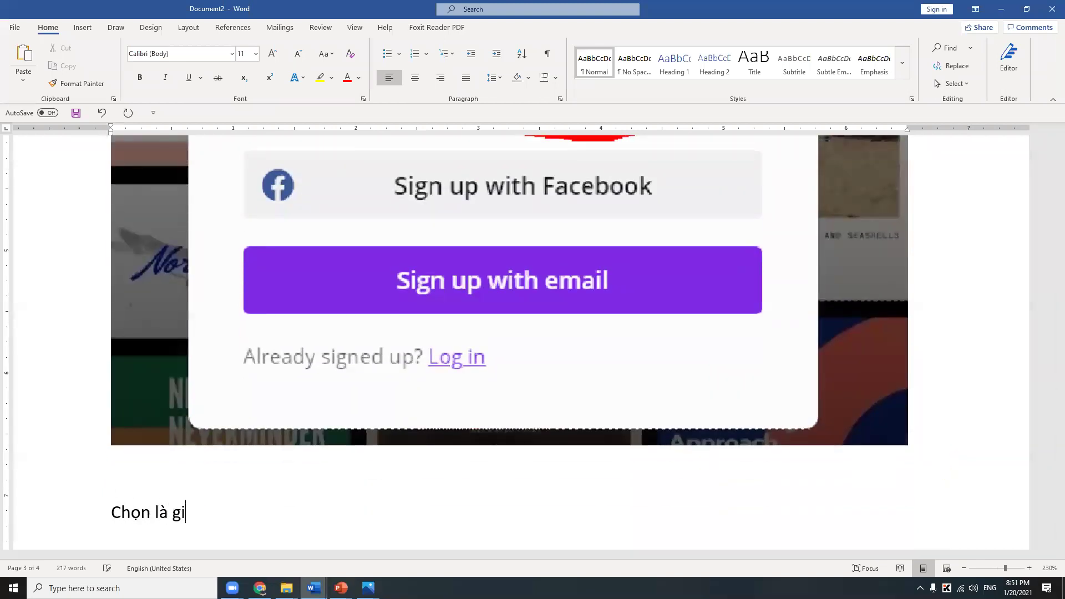
{"action": "type", "text": "áo viên hoăc cá nhan...."}
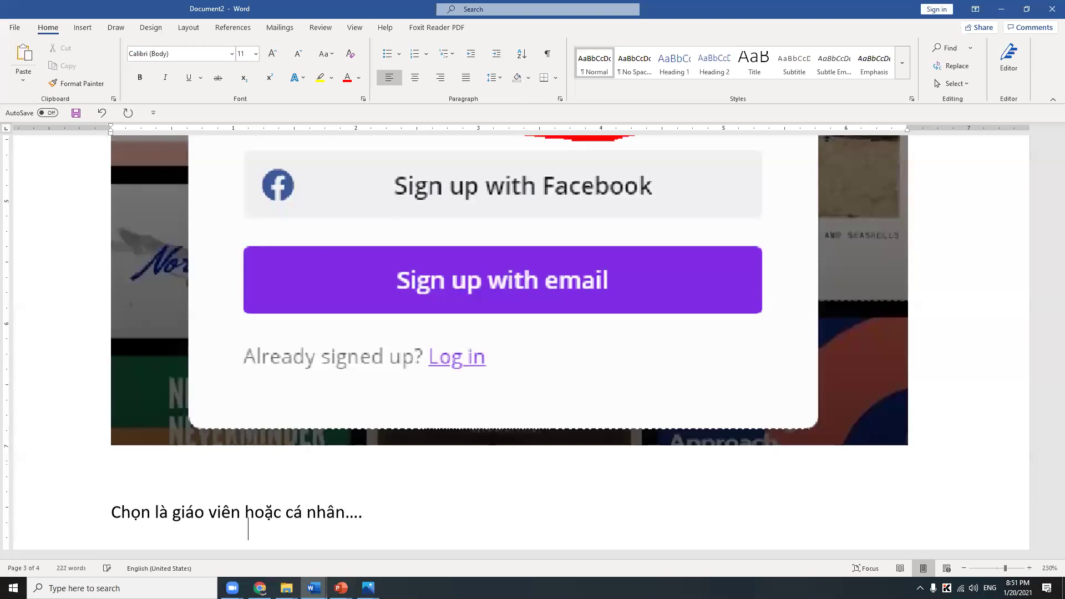
- Put off Canva's K-12 Education offer with 'Maybe later'
{"action": "scroll", "coordinate": [245, 528], "scroll_direction": "down", "scroll_amount": 1}
{"action": "key", "text": "alt+Tab"}
{"action": "left_click", "coordinate": [273, 500]}
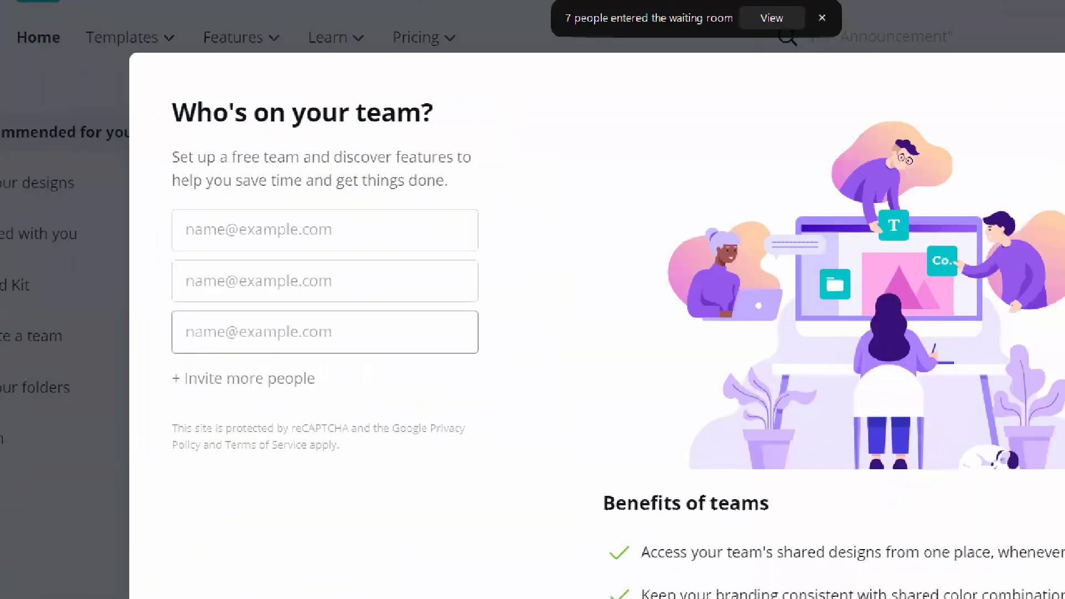
- Mark the team invite fields and skip option in red, then snip the dialog
{"action": "mouse_move", "coordinate": [537, 195]}
{"action": "left_mouse_down"}
{"action": "mouse_move", "coordinate": [408, 109]}
{"action": "mouse_move", "coordinate": [303, 74]}
{"action": "mouse_move", "coordinate": [130, 90]}
{"action": "mouse_move", "coordinate": [90, 167]}
{"action": "mouse_move", "coordinate": [118, 312]}
{"action": "mouse_move", "coordinate": [196, 458]}
{"action": "mouse_move", "coordinate": [327, 493]}
{"action": "mouse_move", "coordinate": [593, 408]}
{"action": "mouse_move", "coordinate": [591, 273]}
{"action": "mouse_move", "coordinate": [525, 158]}
{"action": "mouse_move", "coordinate": [467, 128]}
{"action": "left_mouse_up"}
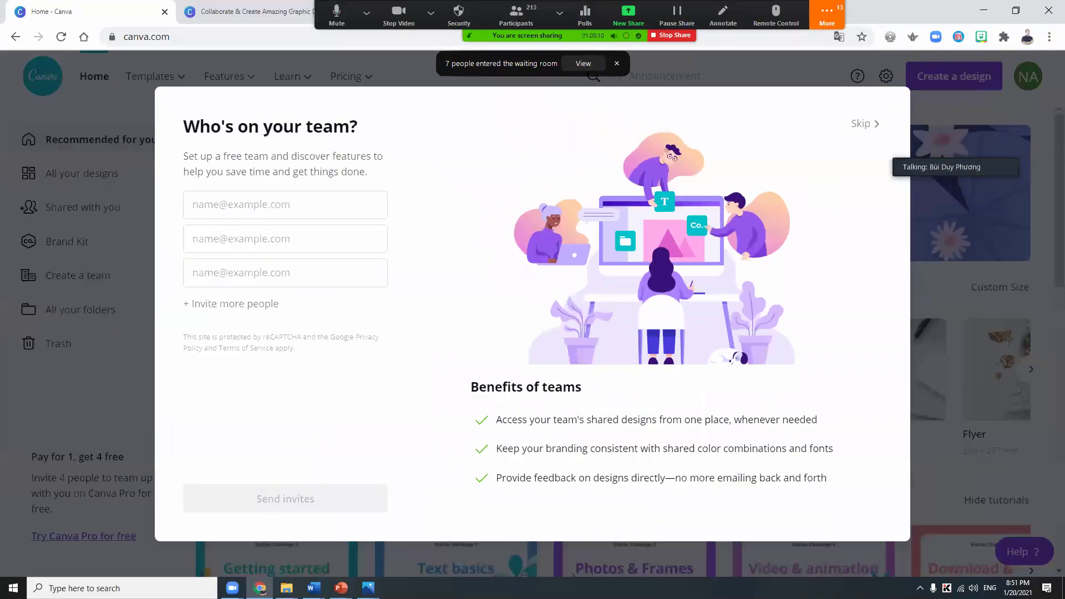
{"action": "mouse_move", "coordinate": [901, 106]}
{"action": "left_mouse_down"}
{"action": "mouse_move", "coordinate": [869, 97]}
{"action": "mouse_move", "coordinate": [823, 121]}
{"action": "mouse_move", "coordinate": [886, 132]}
{"action": "left_mouse_up"}
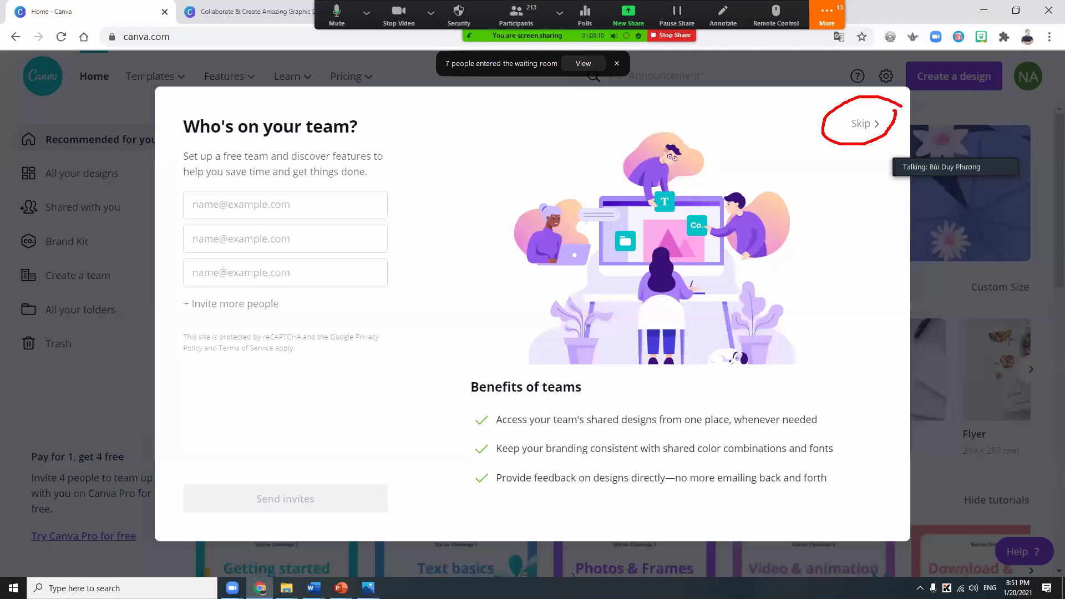
{"action": "key", "text": "super+shift+s"}
{"action": "left_click_drag", "start_coordinate": [163, 103], "coordinate": [911, 539]}
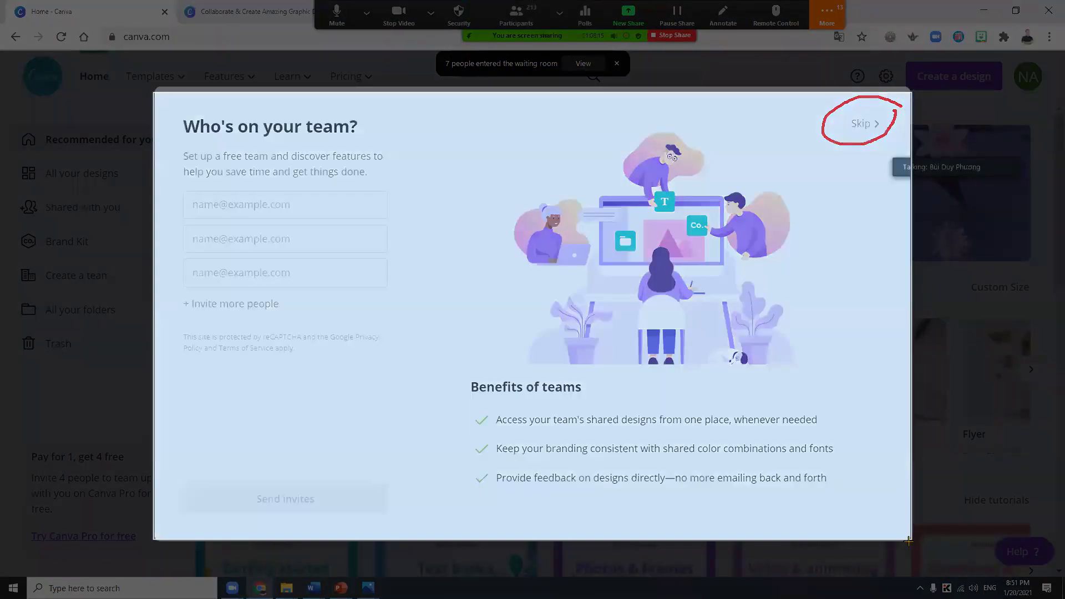
- Paste the team invite screenshot into the Word notes, then skip Canva's team setup
{"action": "key", "text": "alt+Tab"}
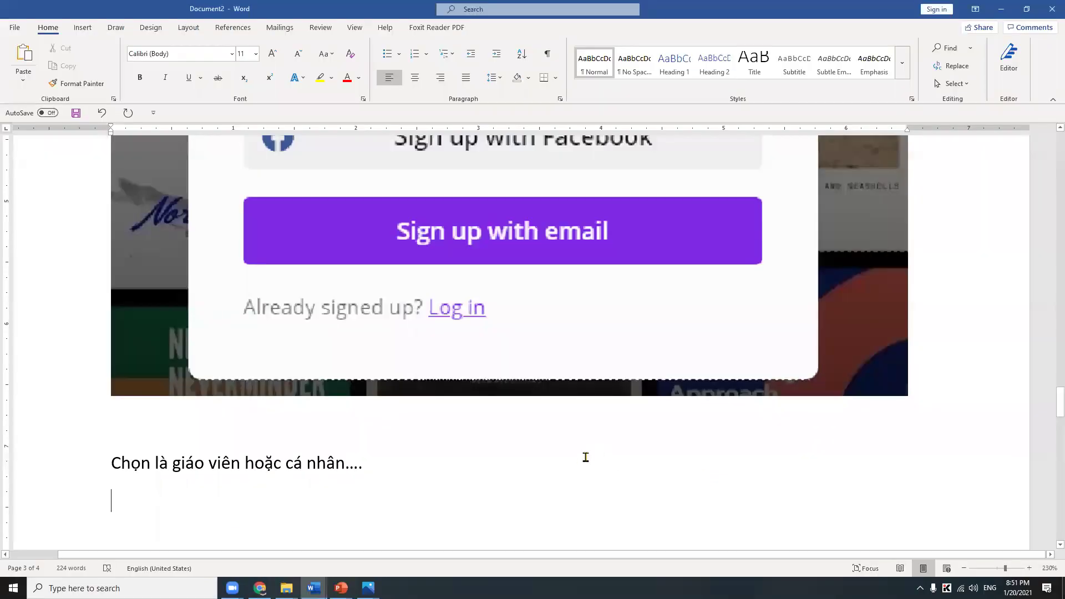
{"action": "key", "text": "ctrl+v"}
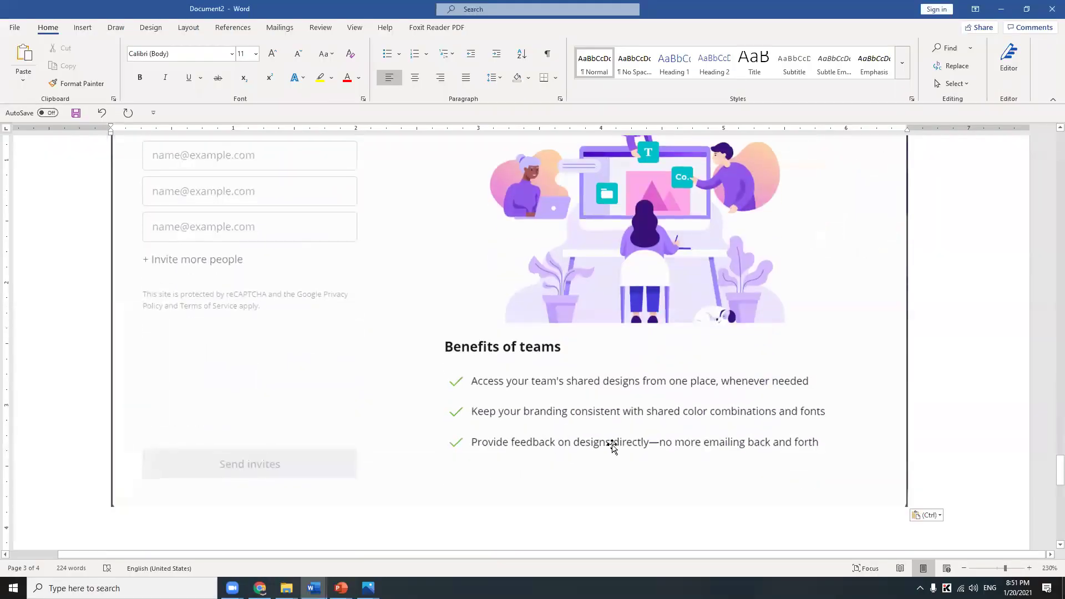
{"action": "scroll", "coordinate": [613, 446], "scroll_direction": "down", "scroll_amount": 2}
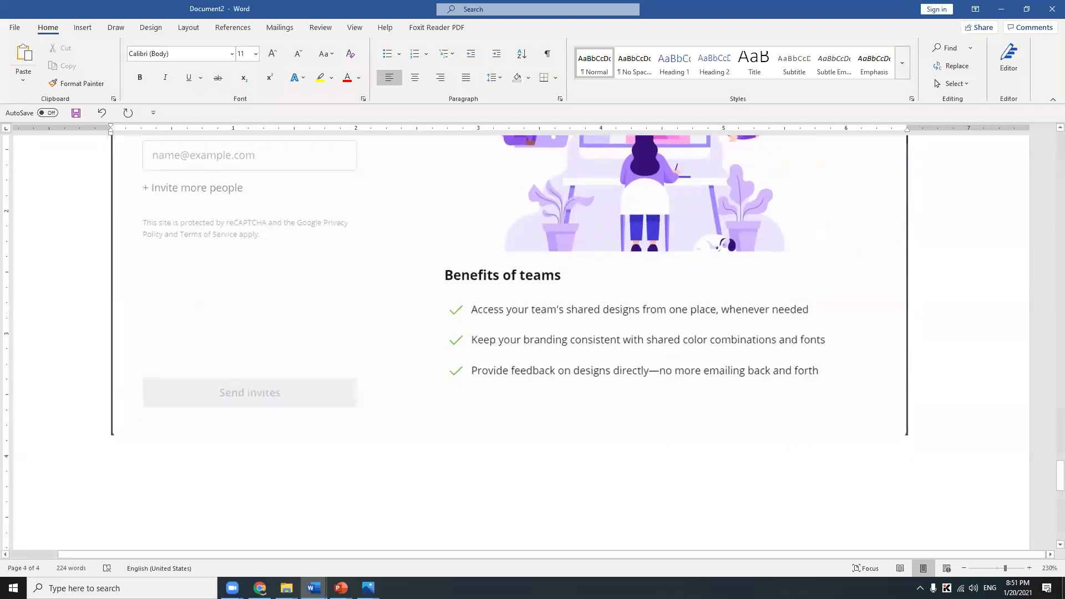
{"action": "scroll", "coordinate": [744, 406], "scroll_direction": "up", "scroll_amount": 5}
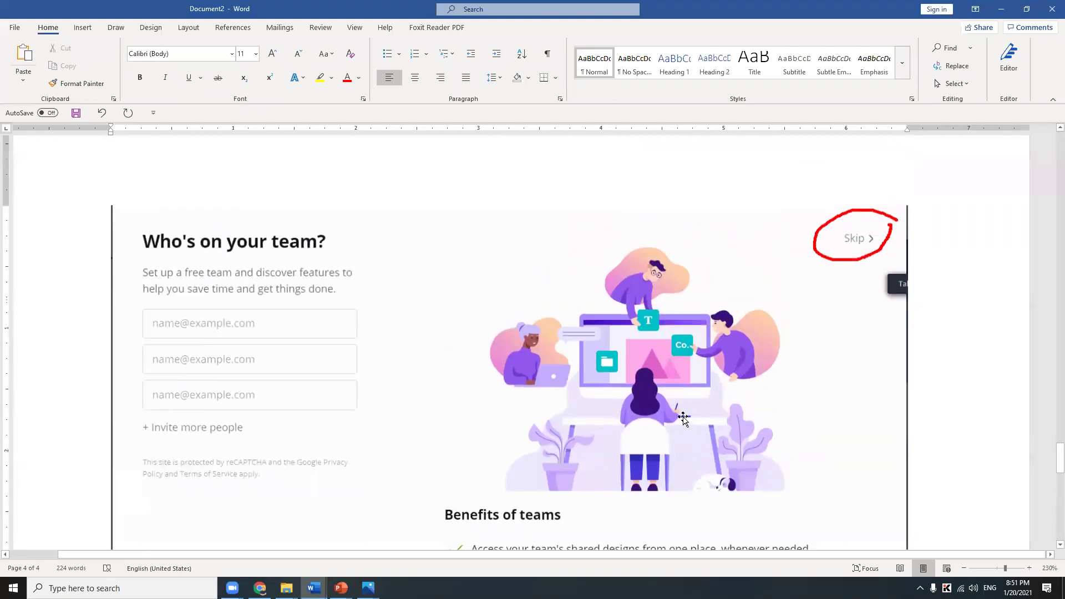
{"action": "key", "text": "alt+Tab"}
{"action": "left_click", "coordinate": [860, 127]}
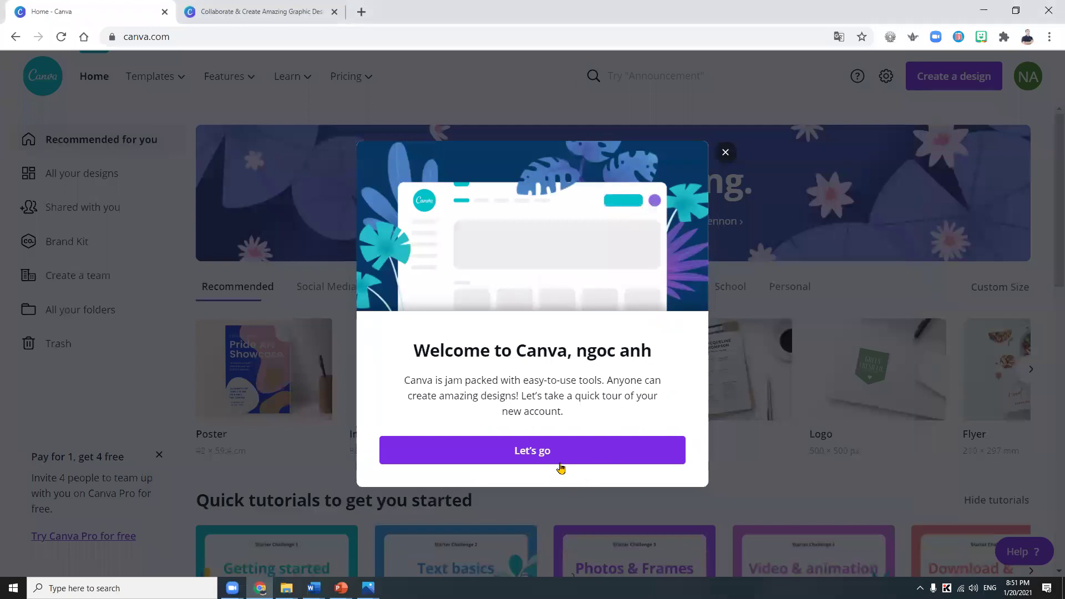
- Close the Welcome to Canva dialog and the 'Idea to design in seconds' tip
{"action": "left_click", "coordinate": [573, 456]}
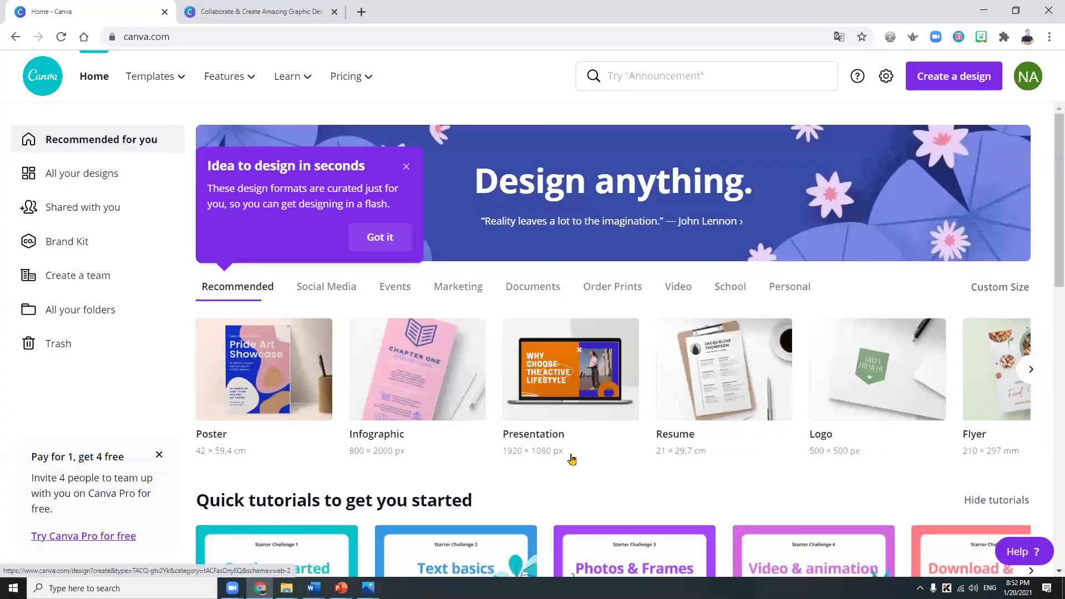
{"action": "left_click", "coordinate": [375, 244]}
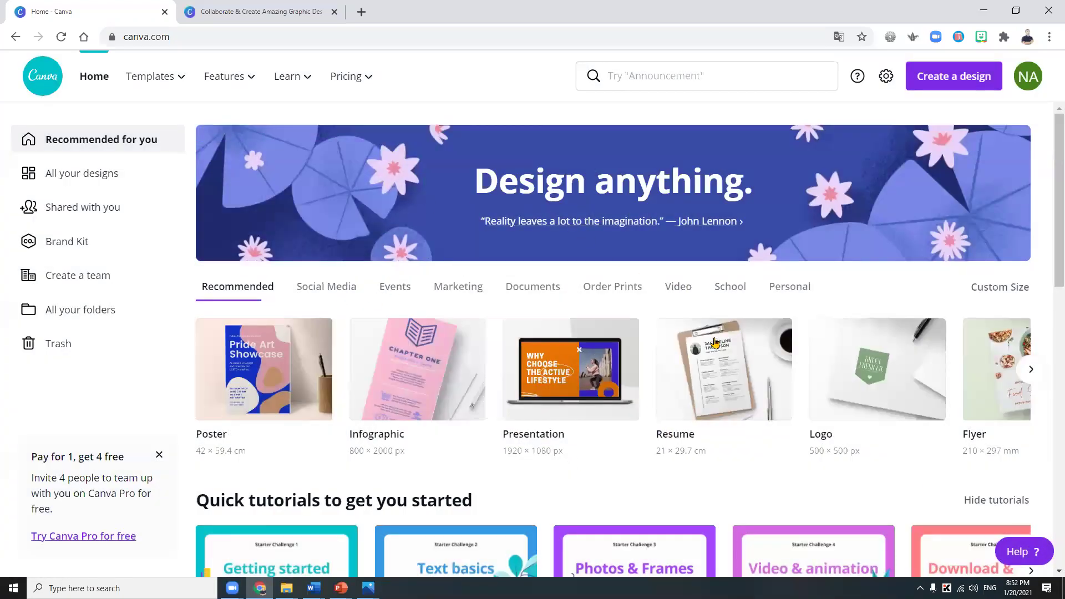
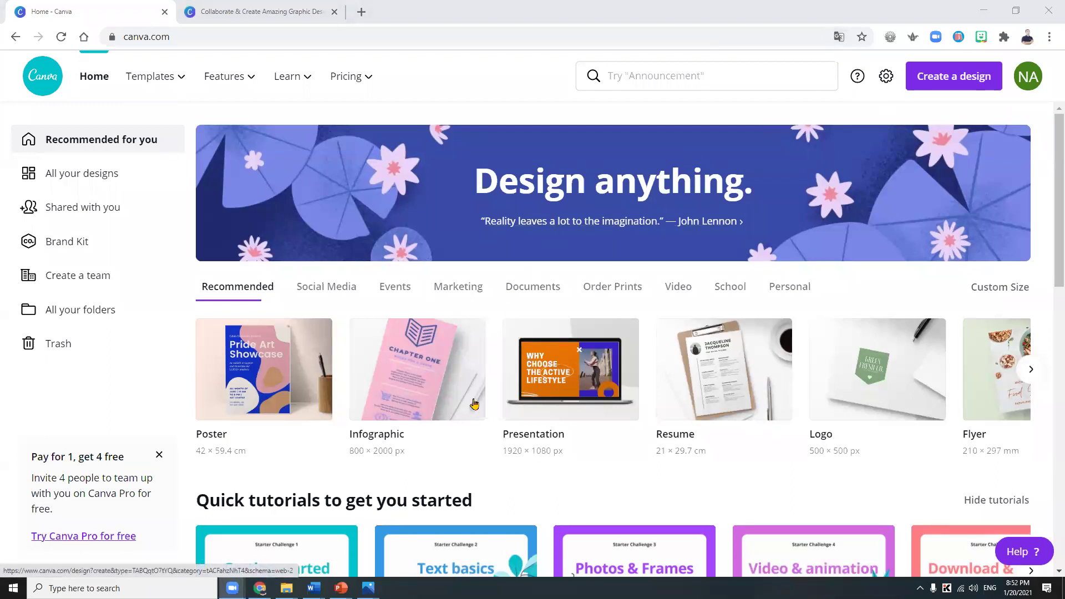
- Show the Social Media template formats and page forward through them twice
{"action": "scroll", "coordinate": [474, 404], "scroll_direction": "down", "scroll_amount": 4}
{"action": "scroll", "coordinate": [474, 397], "scroll_direction": "up", "scroll_amount": 3}
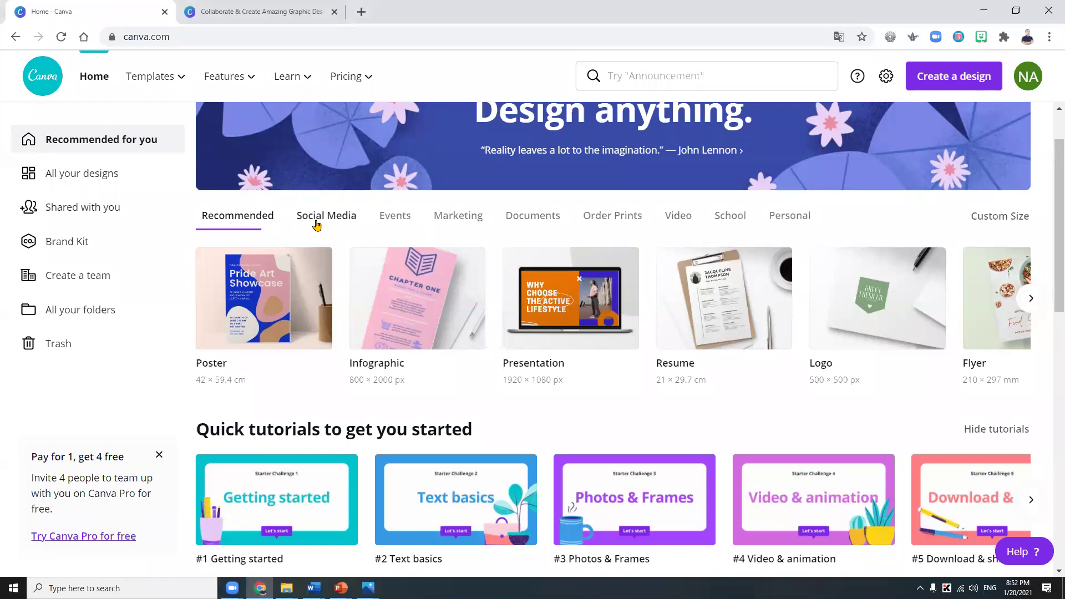
{"action": "left_click", "coordinate": [316, 224]}
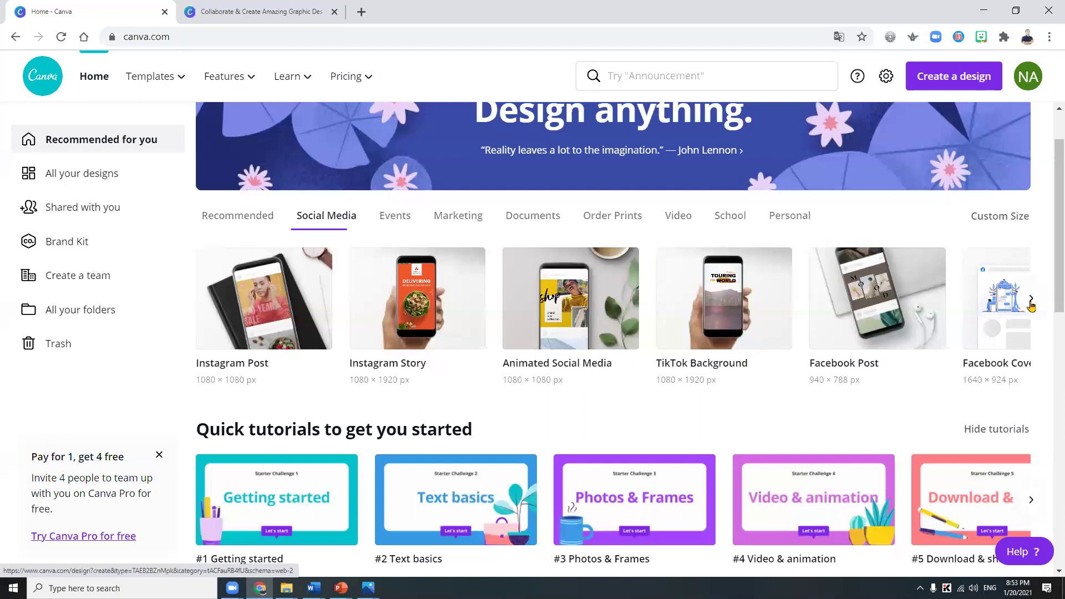
{"action": "left_click", "coordinate": [1031, 298]}
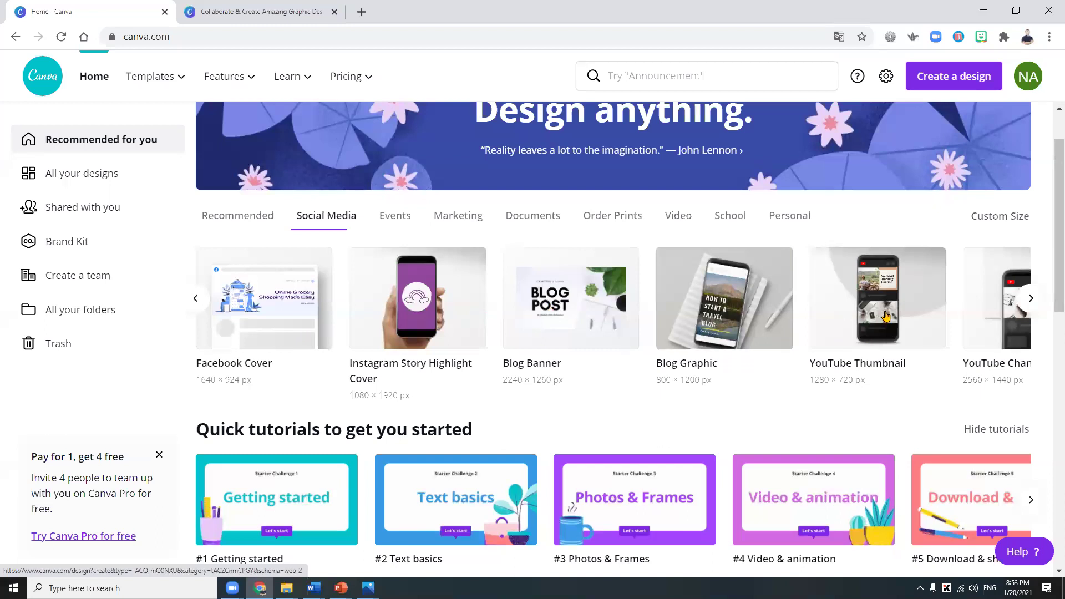
{"action": "left_click", "coordinate": [1030, 298]}
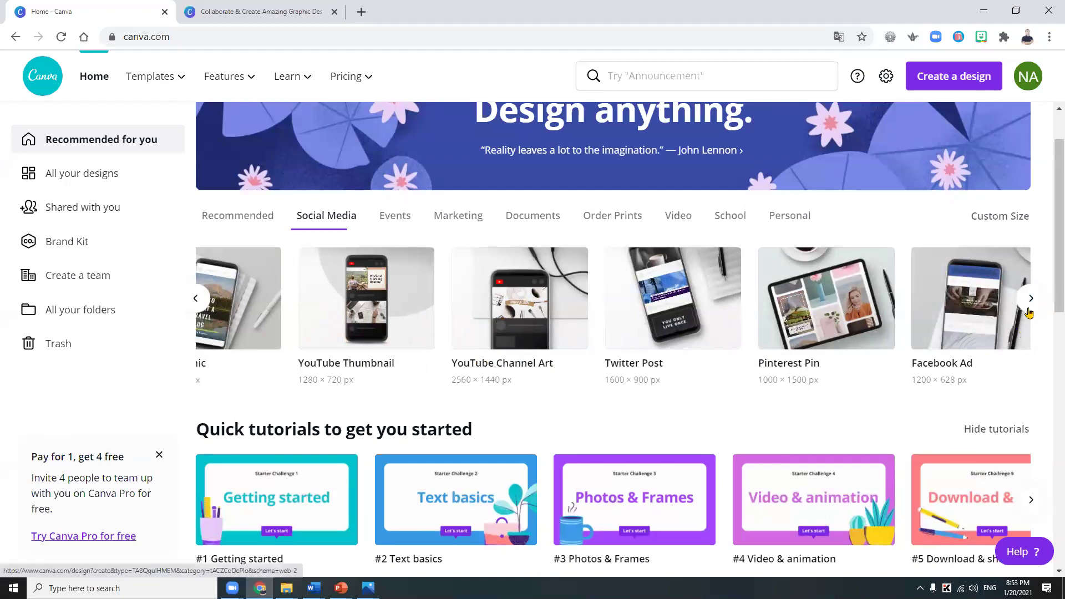
- Page back to the first Social Media formats, then open the account settings
{"action": "scroll", "coordinate": [967, 321], "scroll_direction": "right", "scroll_amount": 1}
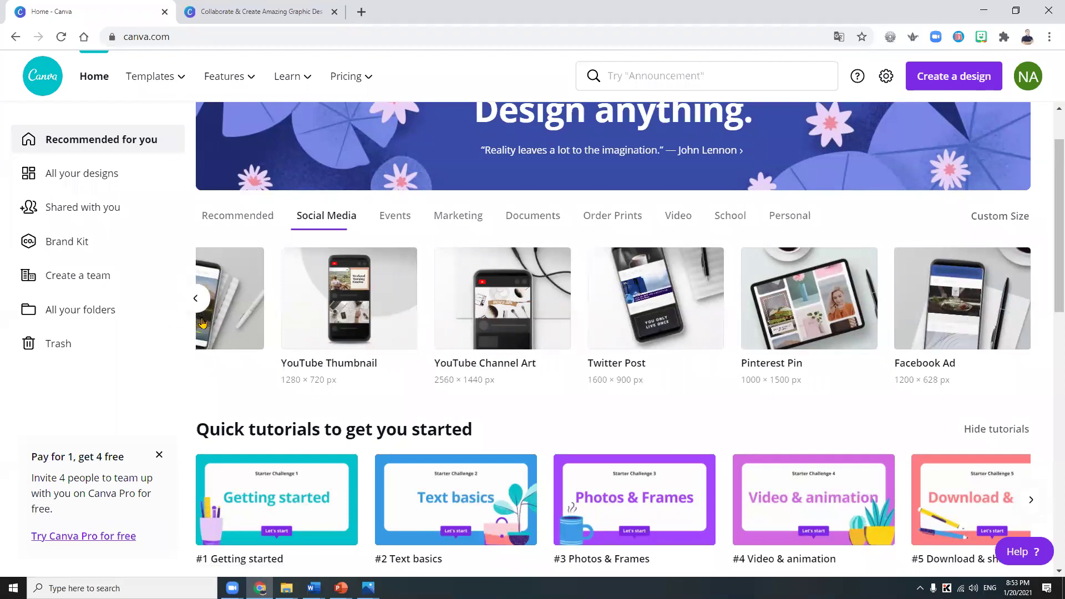
{"action": "left_click", "coordinate": [194, 302]}
{"action": "left_click", "coordinate": [194, 303]}
{"action": "left_click", "coordinate": [193, 304]}
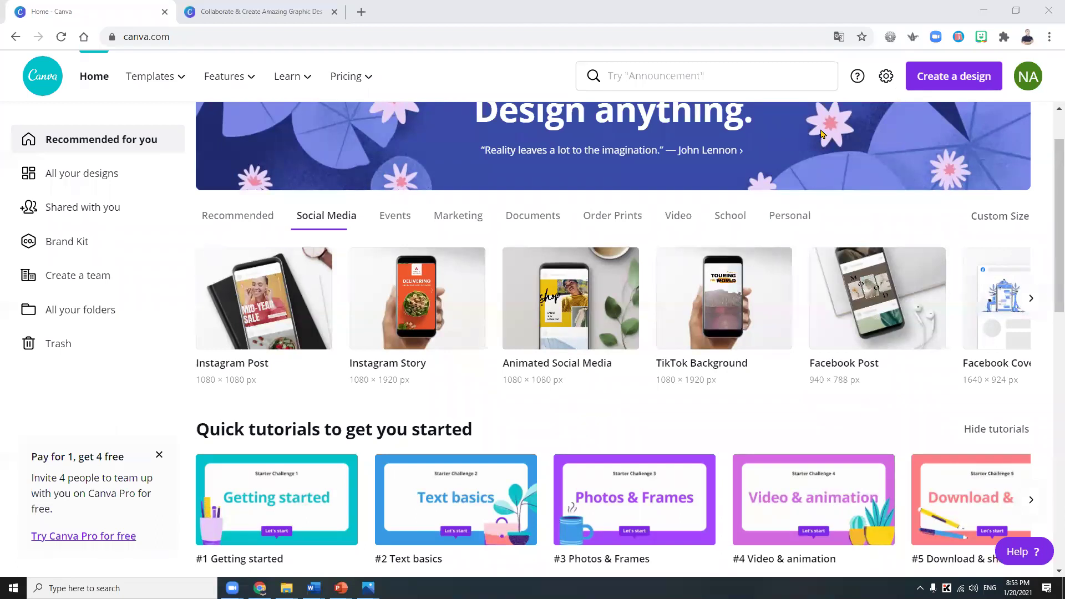
{"action": "left_click", "coordinate": [884, 80]}
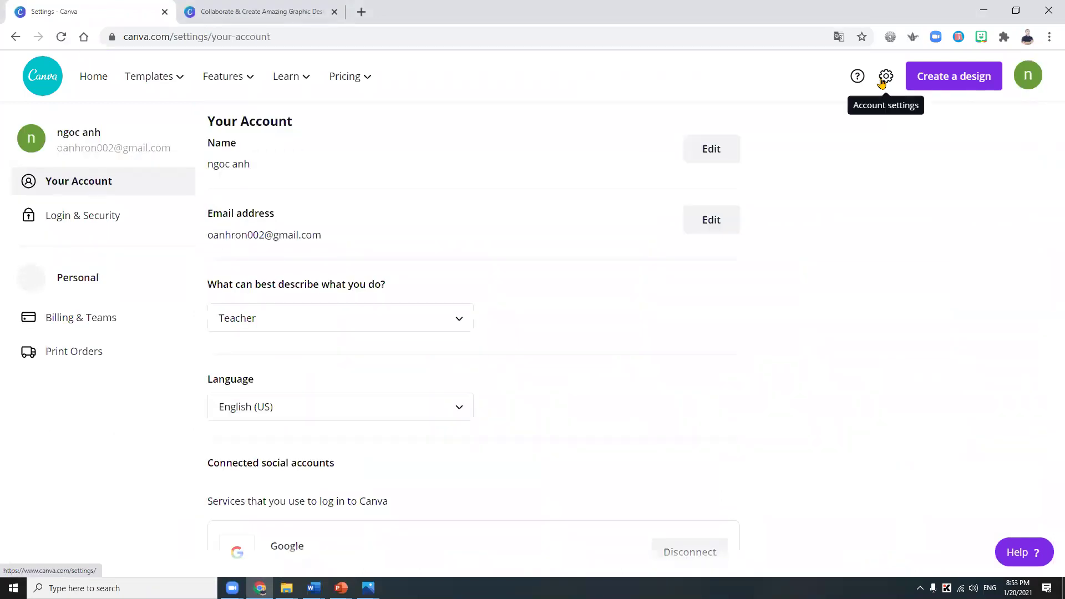
{"action": "left_click", "coordinate": [420, 412]}
{"action": "scroll", "coordinate": [420, 414], "scroll_direction": "down", "scroll_amount": 20}
{"action": "scroll", "coordinate": [399, 484], "scroll_direction": "down", "scroll_amount": 12}
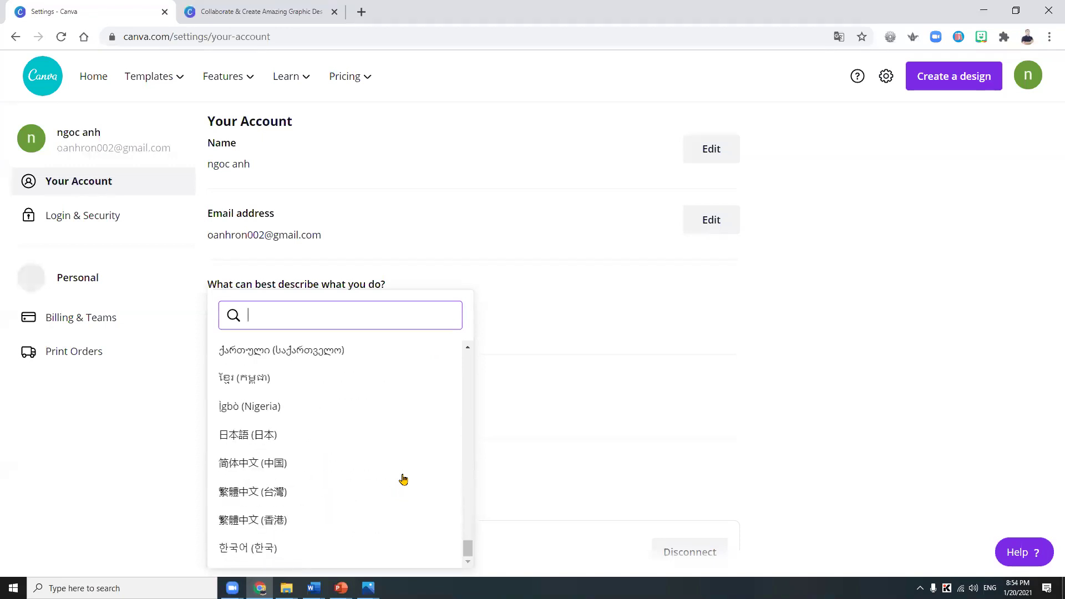
{"action": "scroll", "coordinate": [400, 479], "scroll_direction": "up", "scroll_amount": 5}
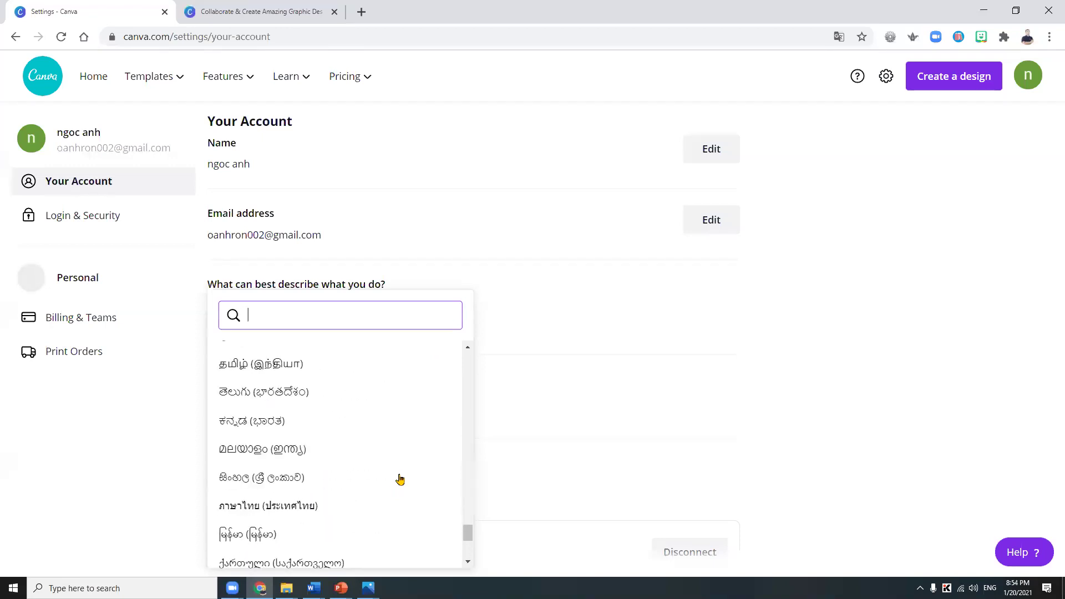
{"action": "scroll", "coordinate": [400, 478], "scroll_direction": "up", "scroll_amount": 10}
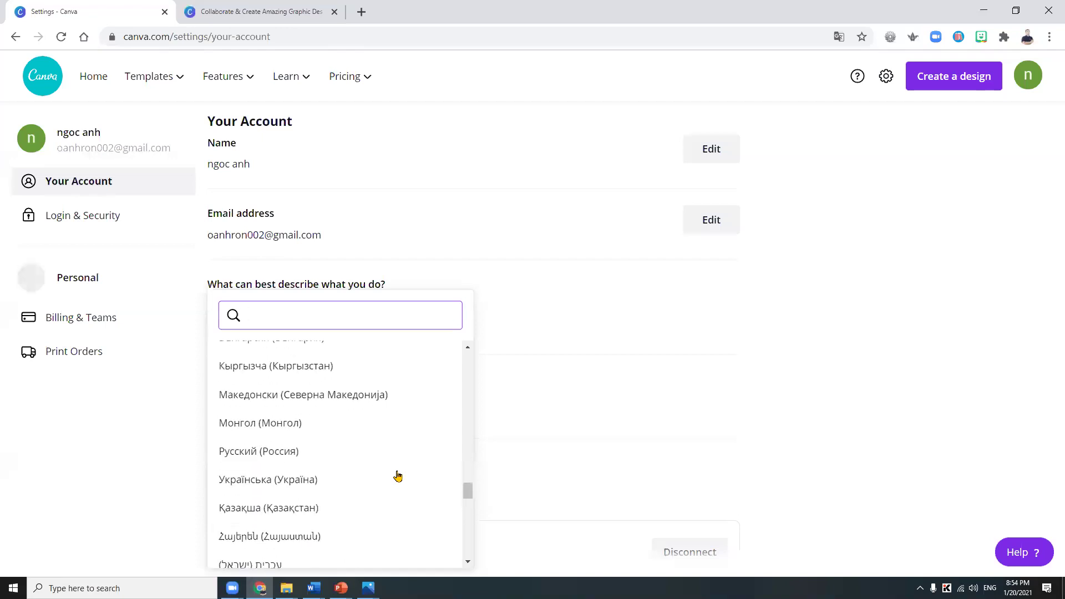
{"action": "type", "text": "v"}
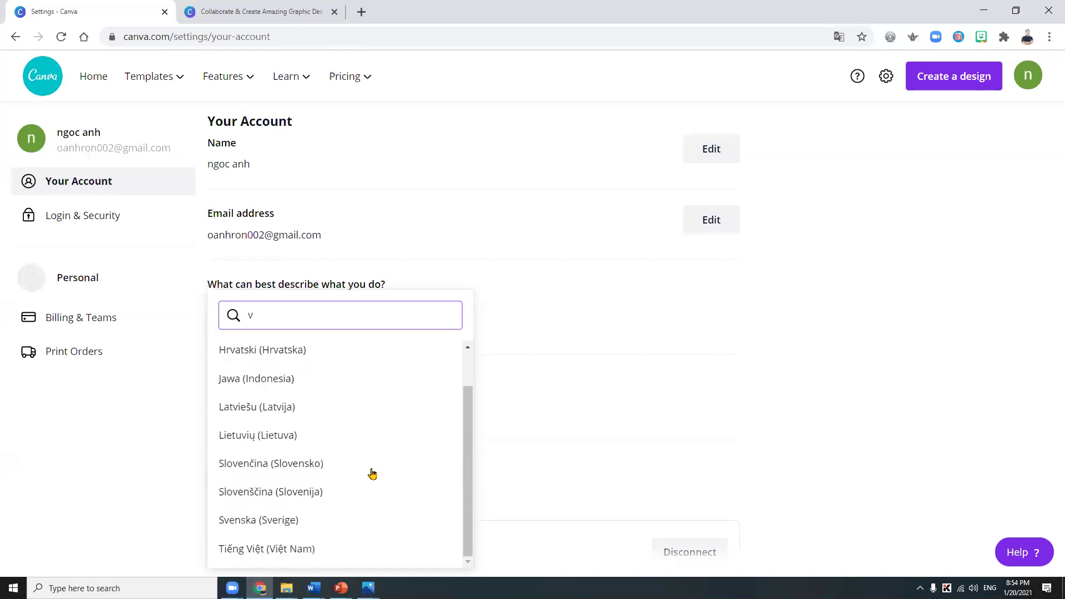
{"action": "type", "text": "ie"}
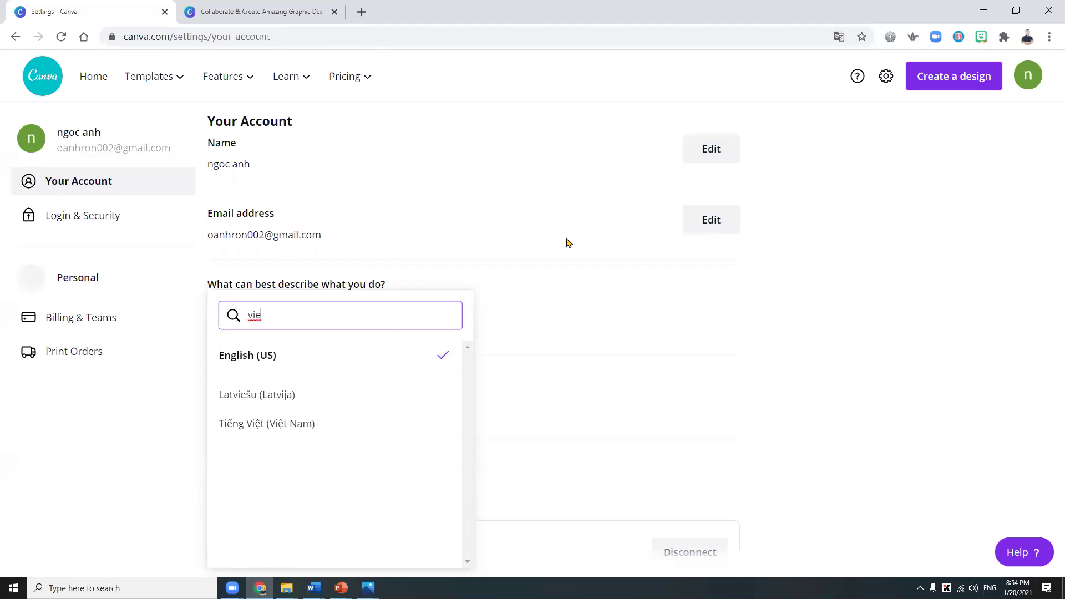
{"action": "left_click", "coordinate": [16, 37]}
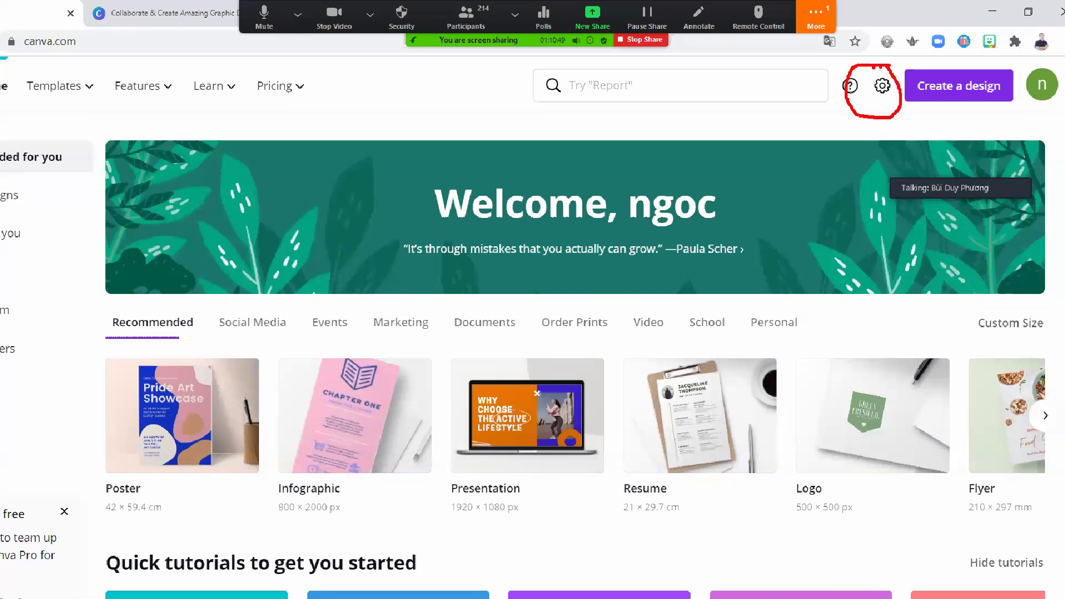
- Capture the whole Canva page as a screenshot with Win+Shift+S
{"action": "key", "text": "super+shift+s"}
{"action": "left_click_drag", "start_coordinate": [18, 15], "coordinate": [1063, 502]}
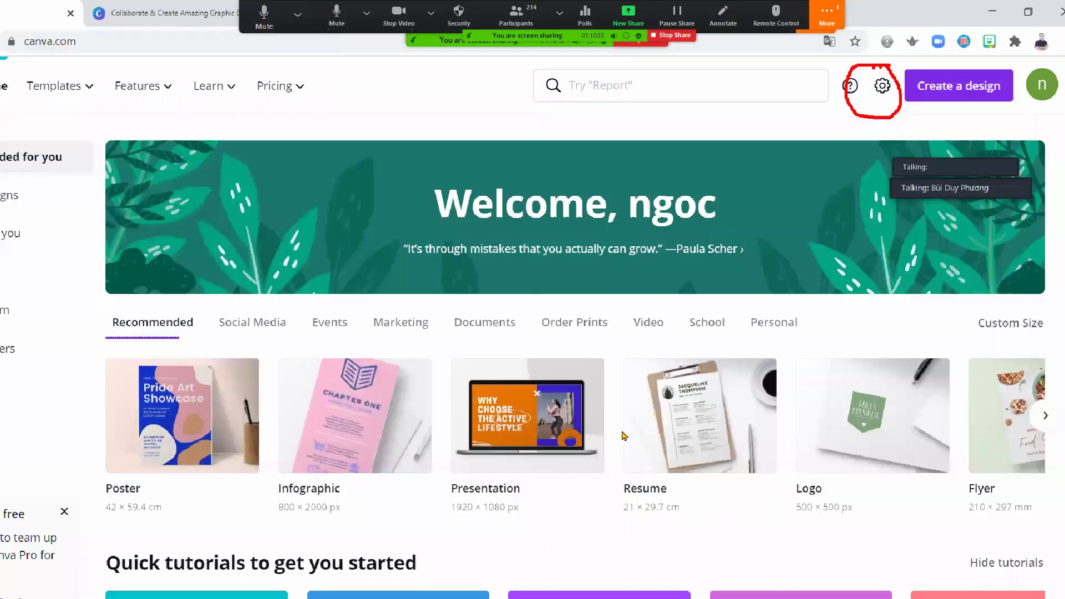
{"action": "key", "text": "alt+Tab"}
{"action": "key", "text": "alt+Tab"}
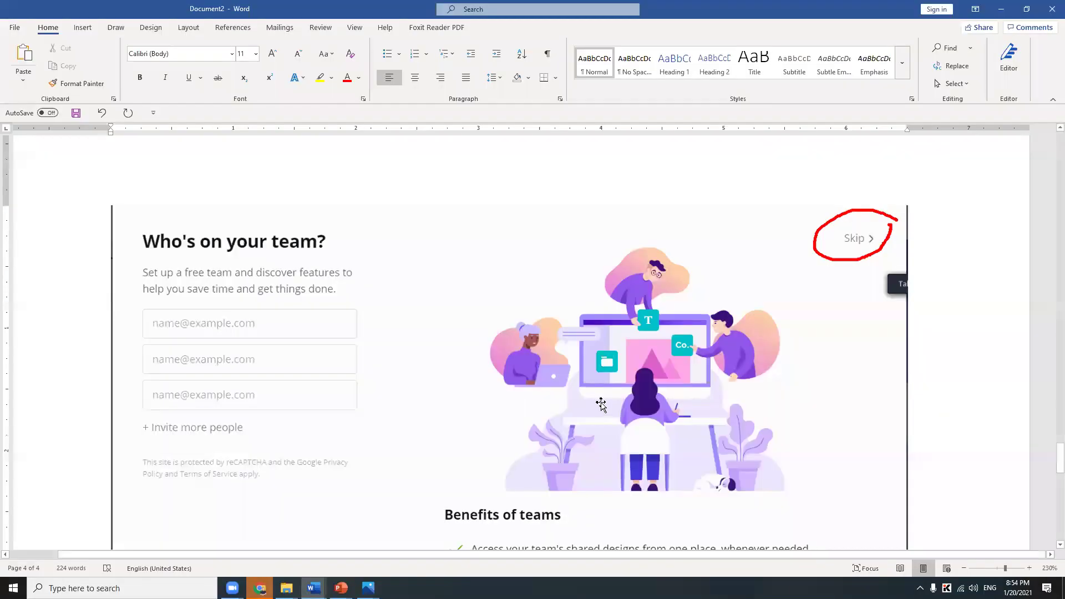
- Below the picture in Word, add the note 'Nếu muốn chuyển sang tiếng Việt thì vào biểu tượng cài đặt:' and paste the screenshot
{"action": "scroll", "coordinate": [602, 424], "scroll_direction": "down", "scroll_amount": 5}
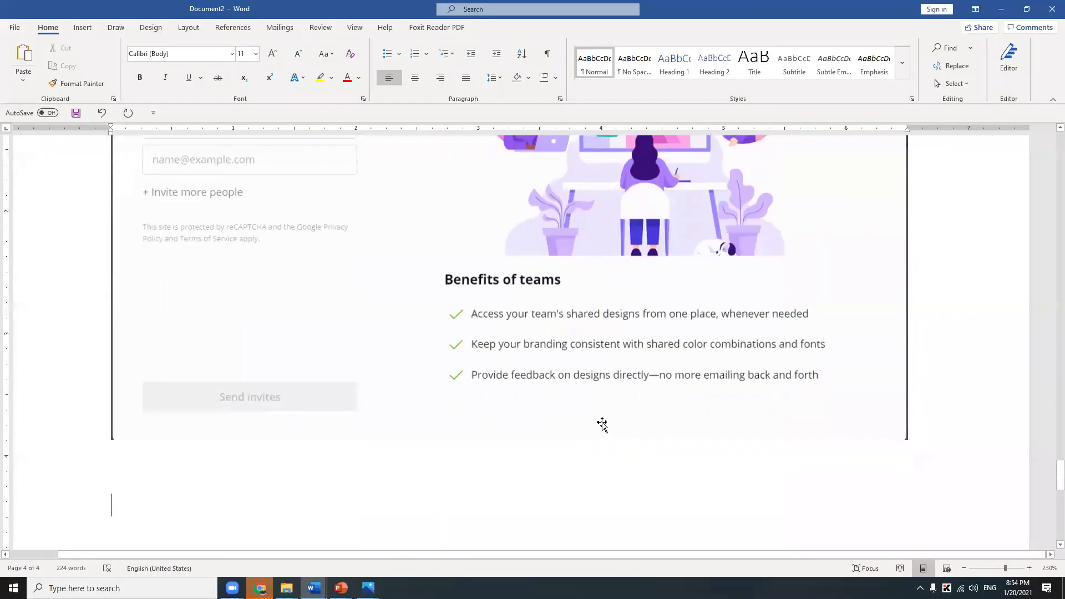
{"action": "left_click", "coordinate": [989, 443]}
{"action": "key", "text": "Return"}
{"action": "type", "text": "Nê"}
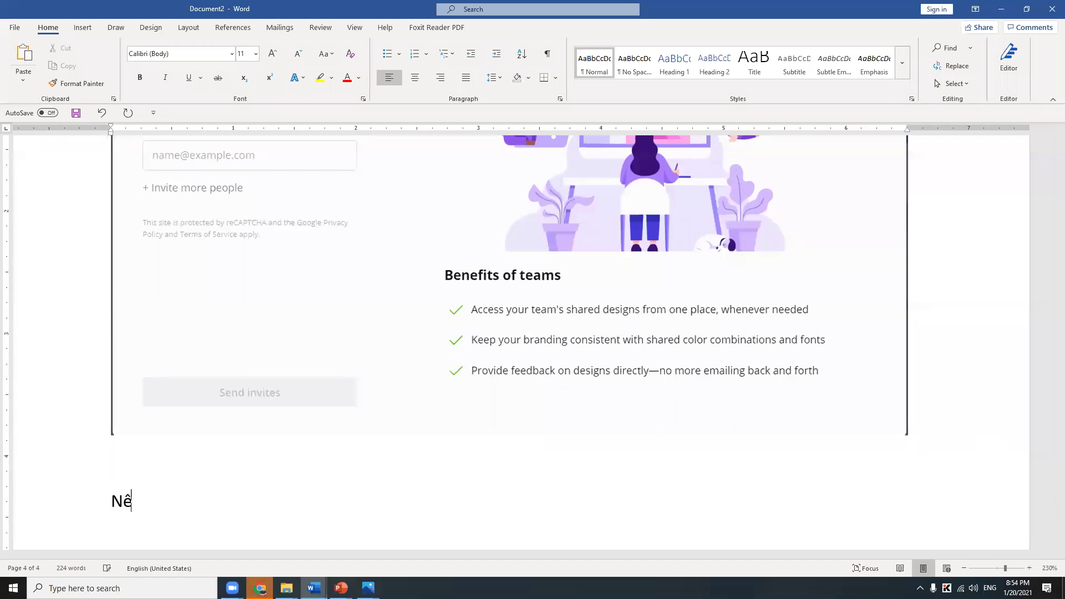
{"action": "type", "text": "u muoốn chuyêển sang tiếng Việt "}
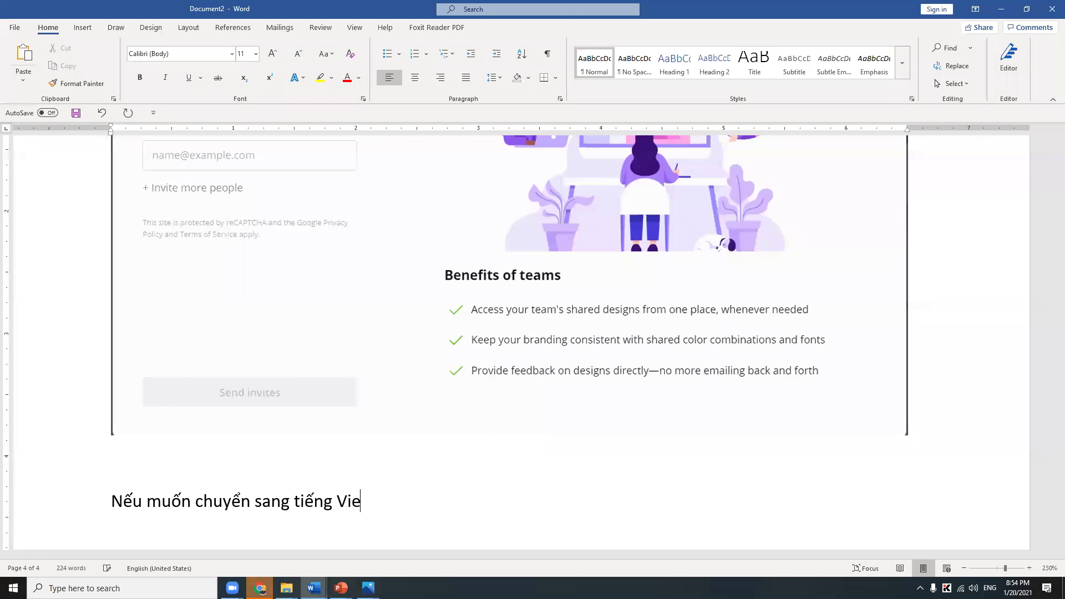
{"action": "type", "text": "thì vào "}
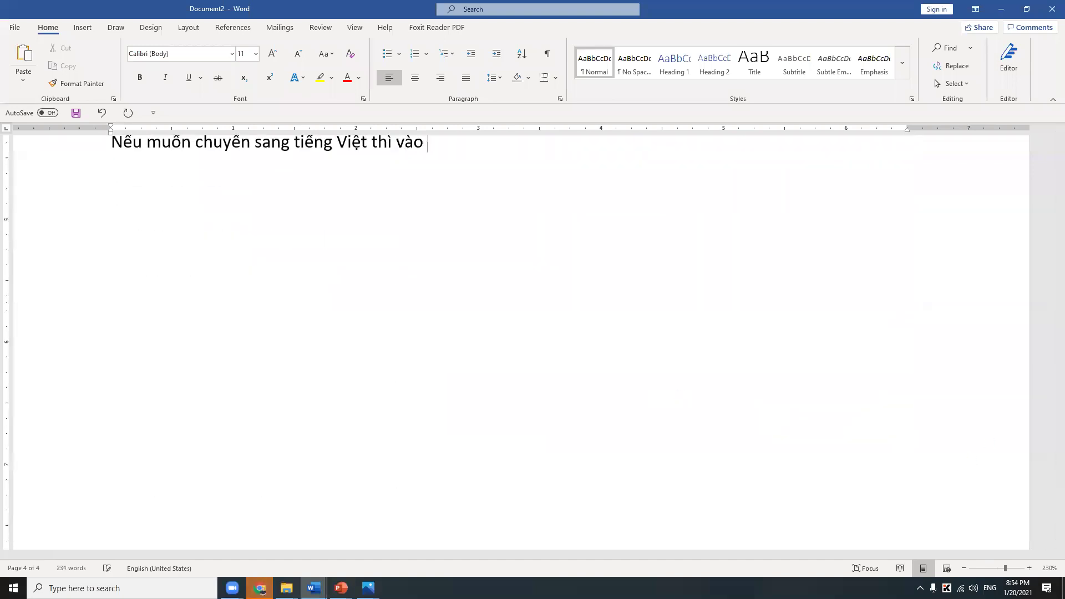
{"action": "type", "text": "biêểu tượng c"}
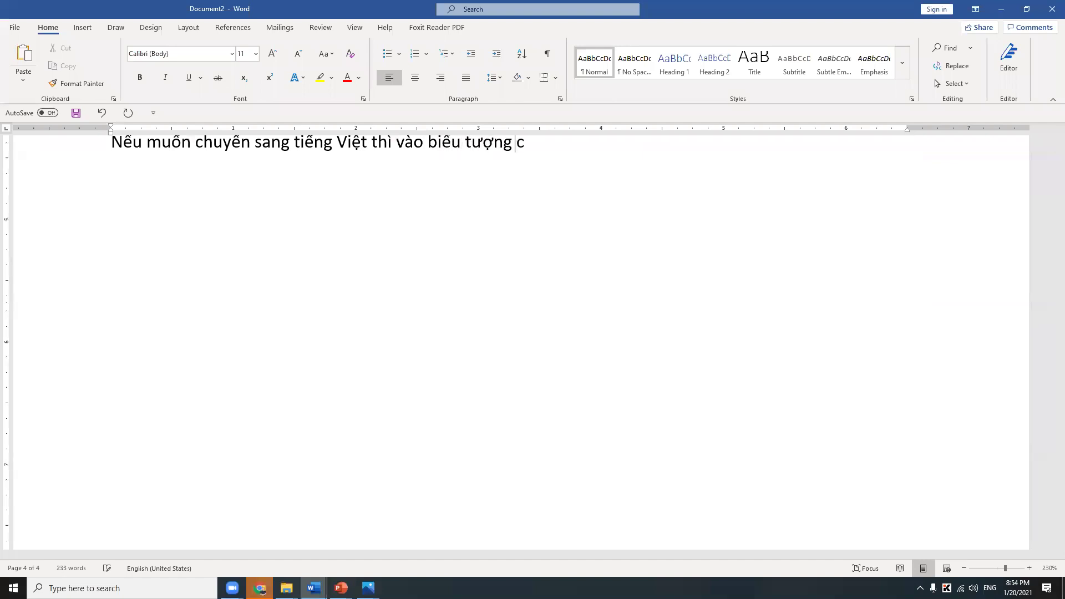
{"action": "type", "text": "ài đă "}
{"action": "type", "text": "t:"}
{"action": "key", "text": "Return"}
{"action": "key", "text": "ctrl+v"}
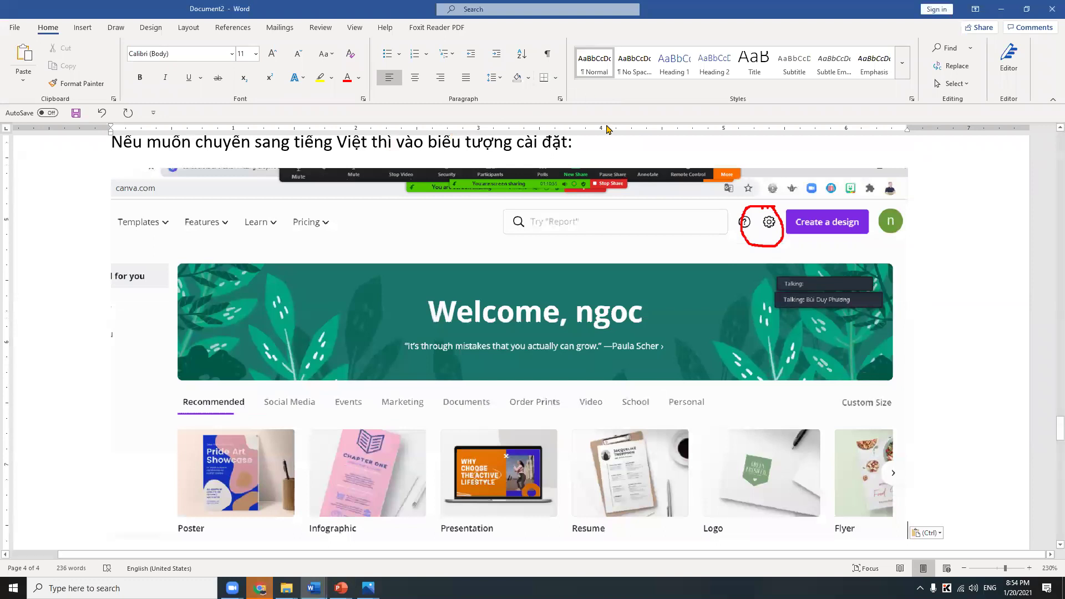
{"action": "key", "text": "alt+Tab"}
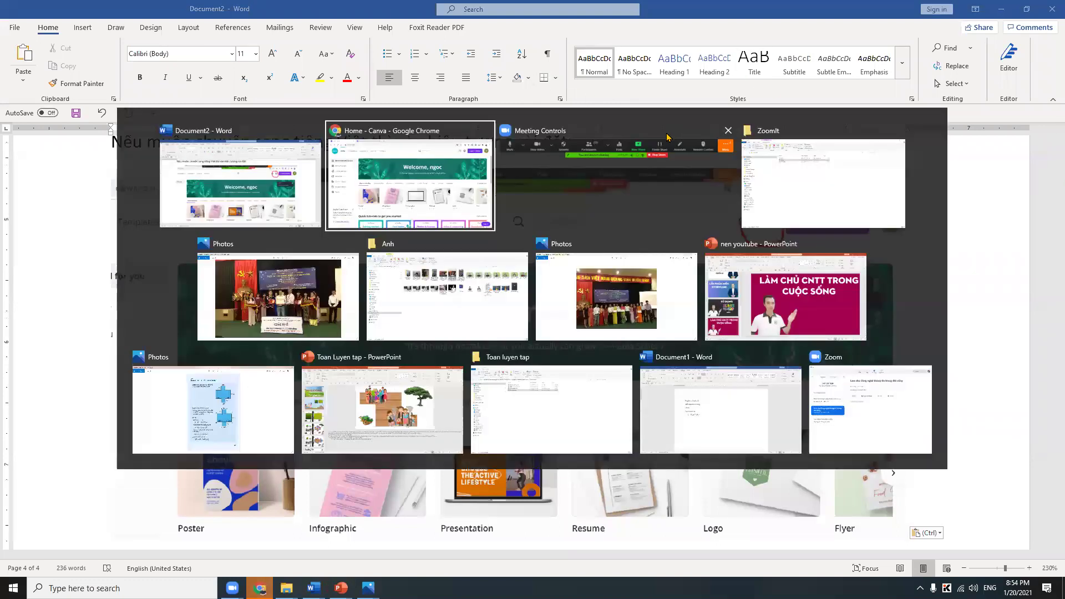
- Set the interface language to Tiếng Việt (Việt Nam) and circle the language setting
{"action": "left_click", "coordinate": [885, 78]}
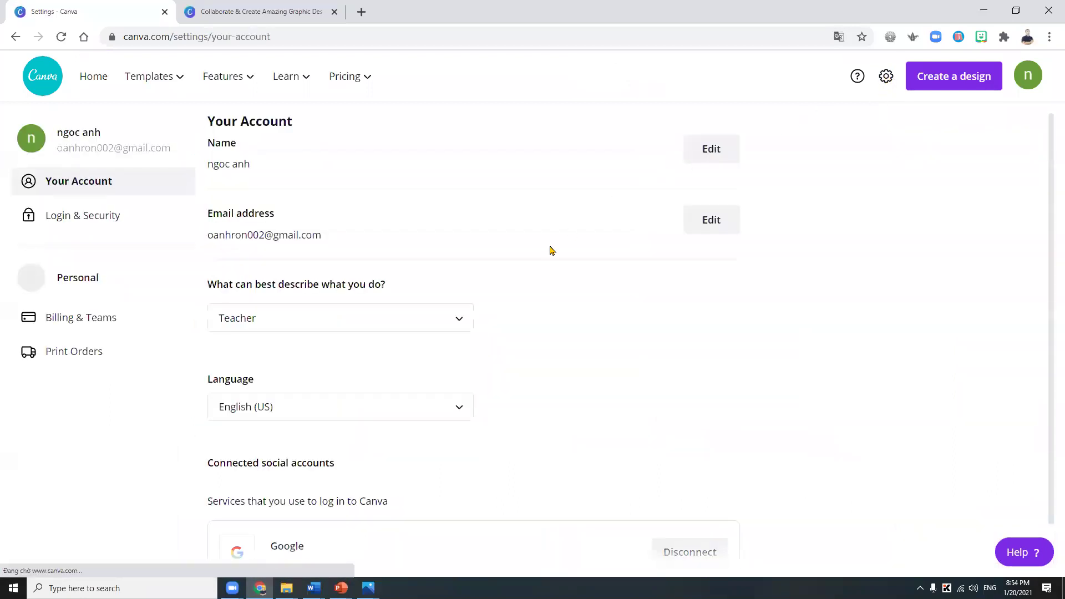
{"action": "left_click", "coordinate": [418, 417]}
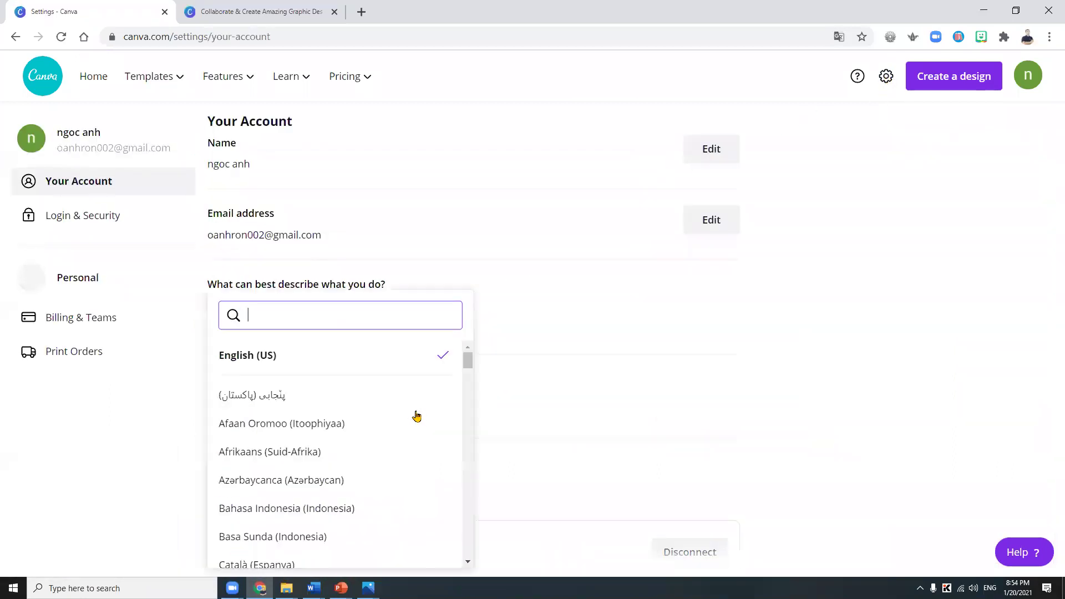
{"action": "type", "text": "viet"}
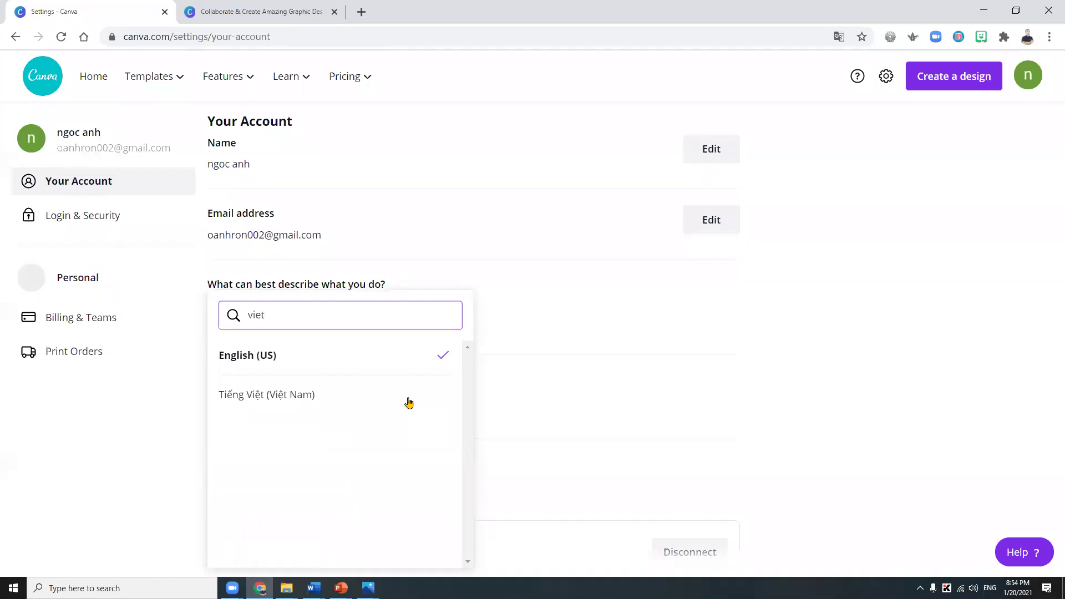
{"action": "left_click", "coordinate": [368, 399]}
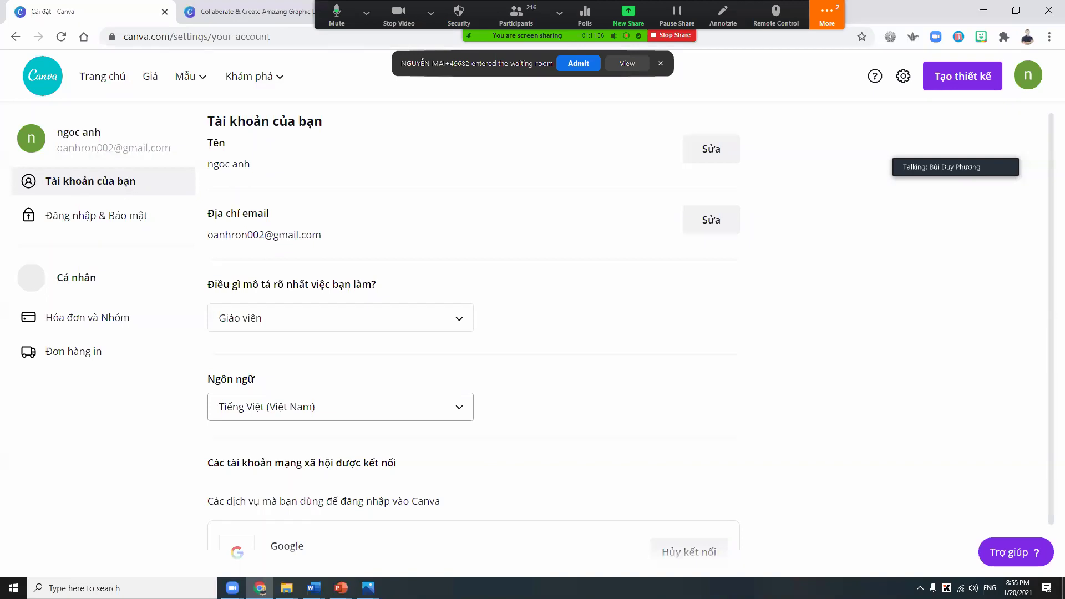
{"action": "mouse_move", "coordinate": [495, 383]}
{"action": "left_mouse_down"}
{"action": "mouse_move", "coordinate": [261, 365]}
{"action": "mouse_move", "coordinate": [181, 385]}
{"action": "mouse_move", "coordinate": [287, 449]}
{"action": "mouse_move", "coordinate": [500, 405]}
{"action": "left_mouse_up"}
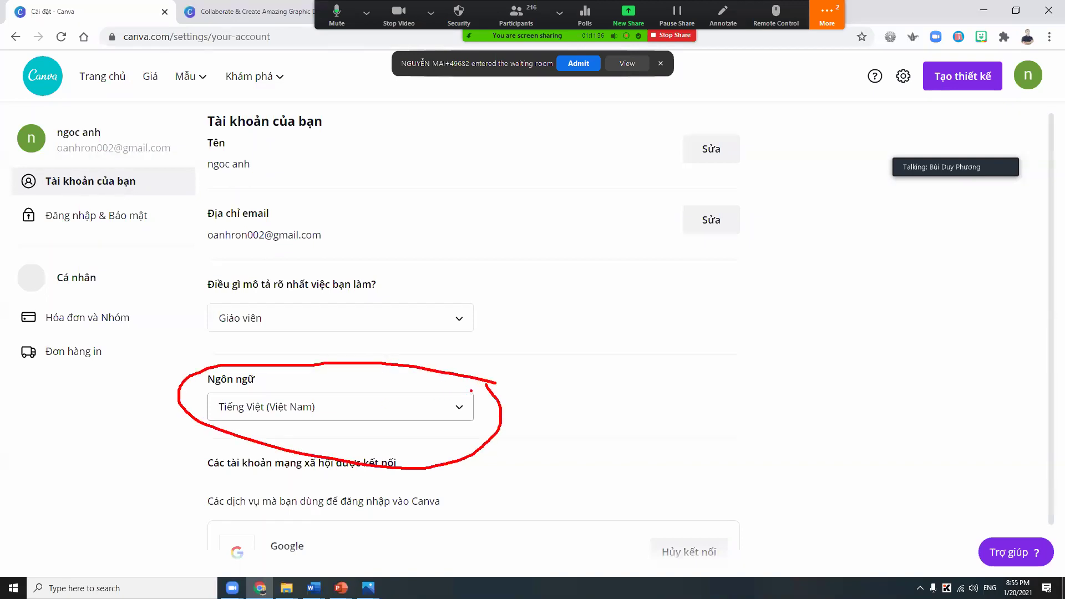
- Switch the interface language back to English (United Kingdom)
{"action": "left_click", "coordinate": [373, 417]}
{"action": "type", "text": "eng"}
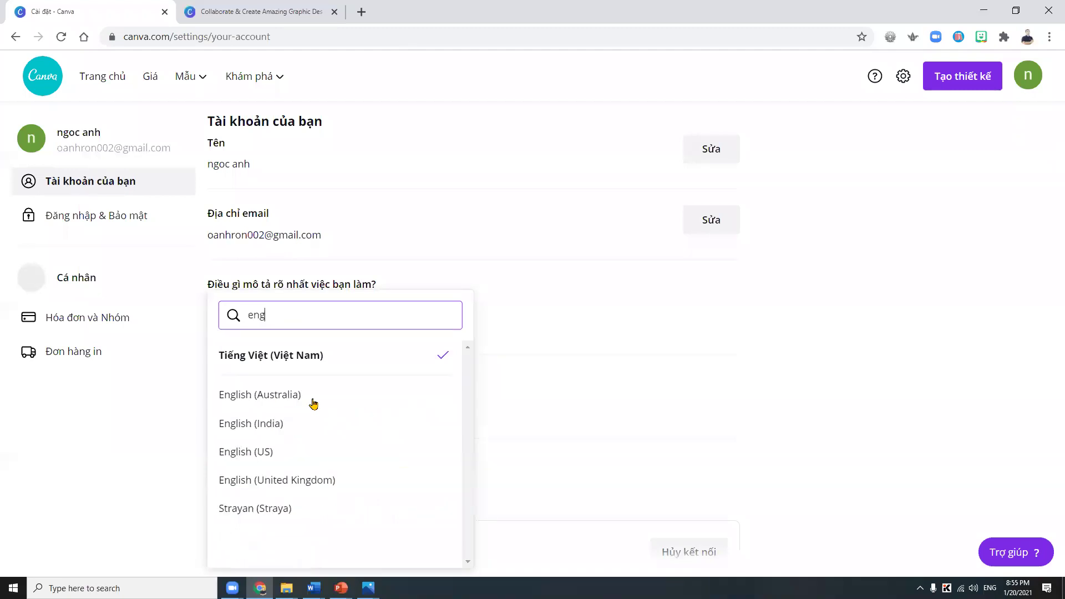
{"action": "left_click", "coordinate": [286, 480]}
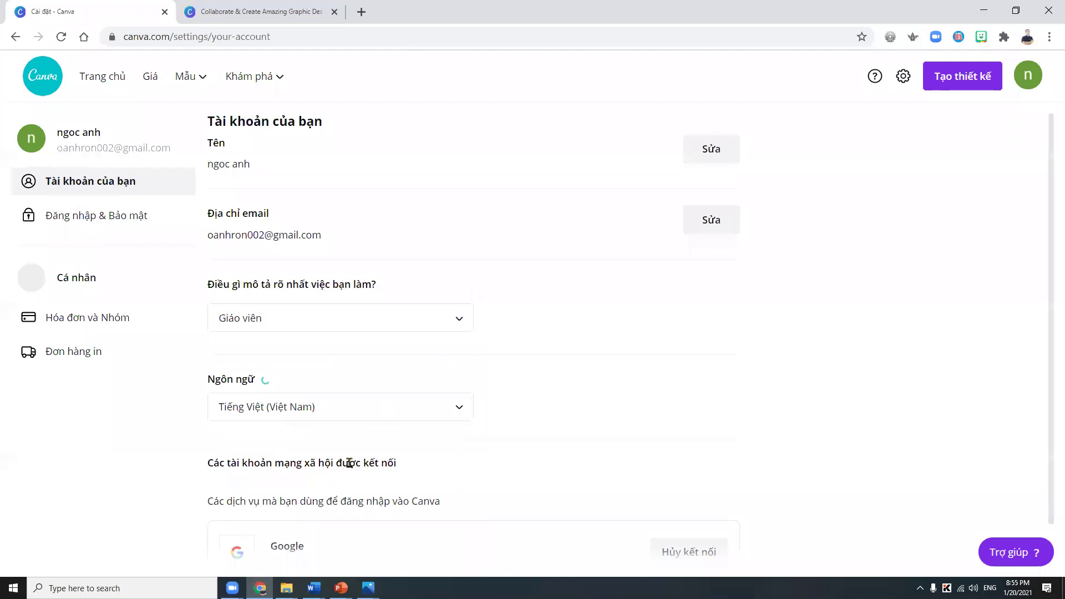
{"action": "left_click", "coordinate": [445, 408]}
{"action": "left_click", "coordinate": [575, 376]}
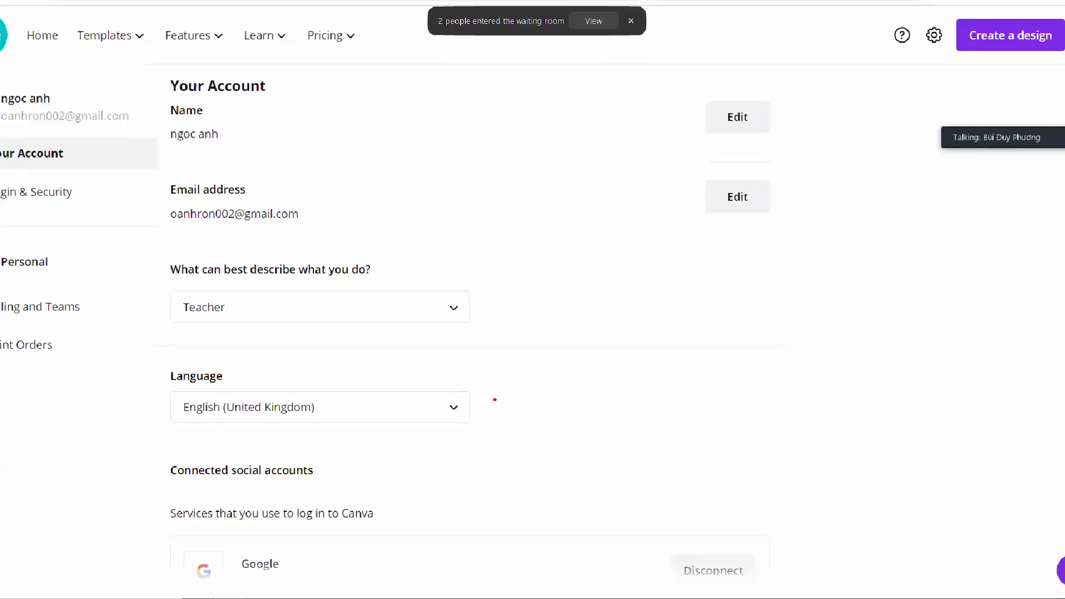
- Snip the circled language setting and paste it into Word with the note 'Bấm vào language chọn Việt Nam'
{"action": "mouse_move", "coordinate": [492, 388]}
{"action": "left_mouse_down"}
{"action": "mouse_move", "coordinate": [264, 346]}
{"action": "mouse_move", "coordinate": [144, 362]}
{"action": "mouse_move", "coordinate": [202, 452]}
{"action": "mouse_move", "coordinate": [401, 464]}
{"action": "mouse_move", "coordinate": [492, 406]}
{"action": "mouse_move", "coordinate": [480, 384]}
{"action": "left_mouse_up"}
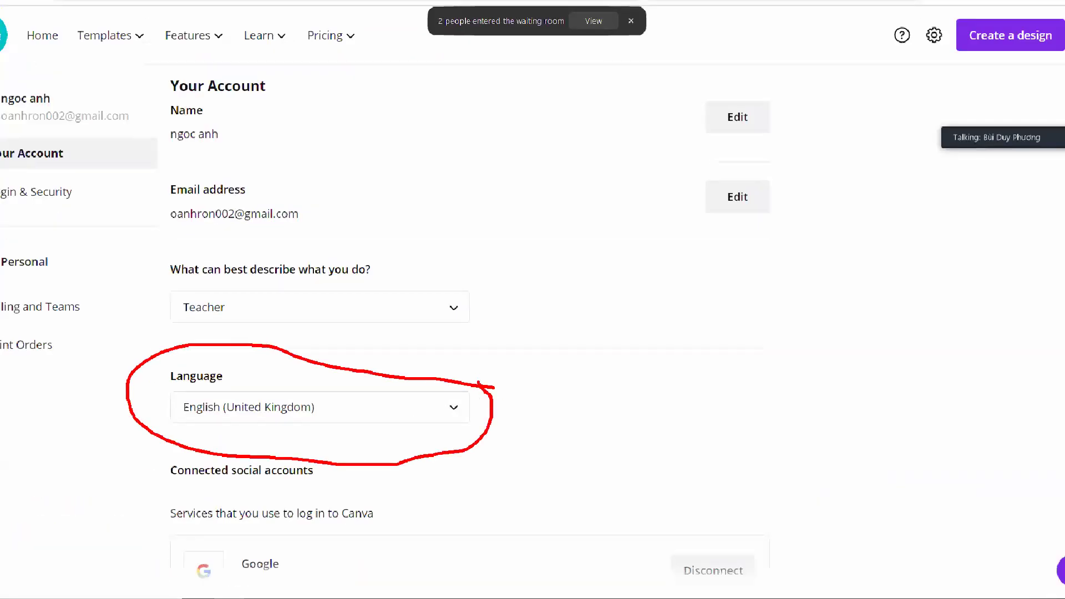
{"action": "key", "text": "super+shift+s"}
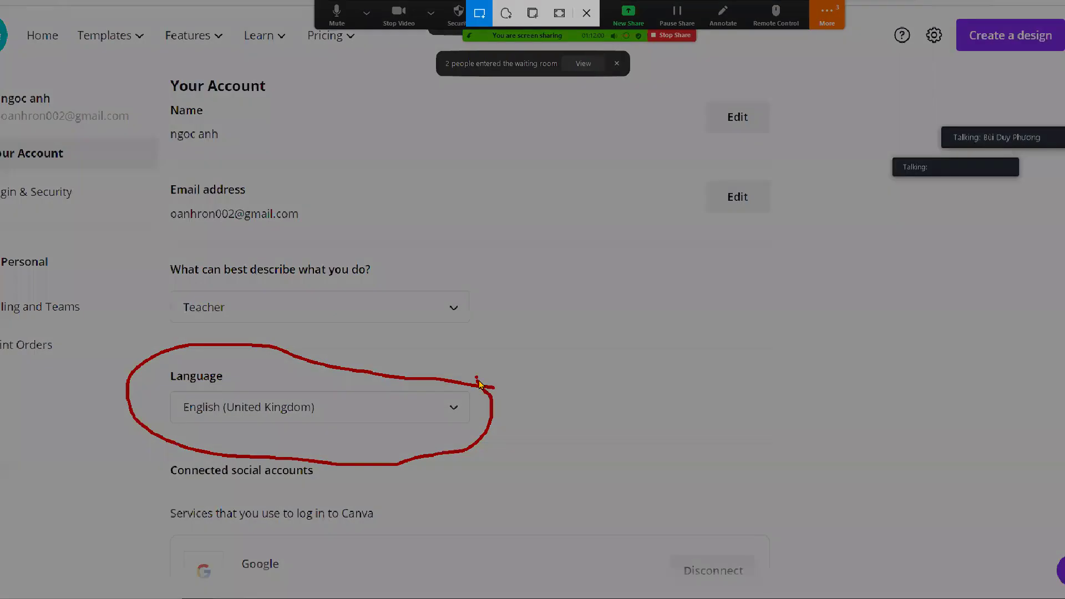
{"action": "left_click_drag", "start_coordinate": [83, 59], "coordinate": [991, 598]}
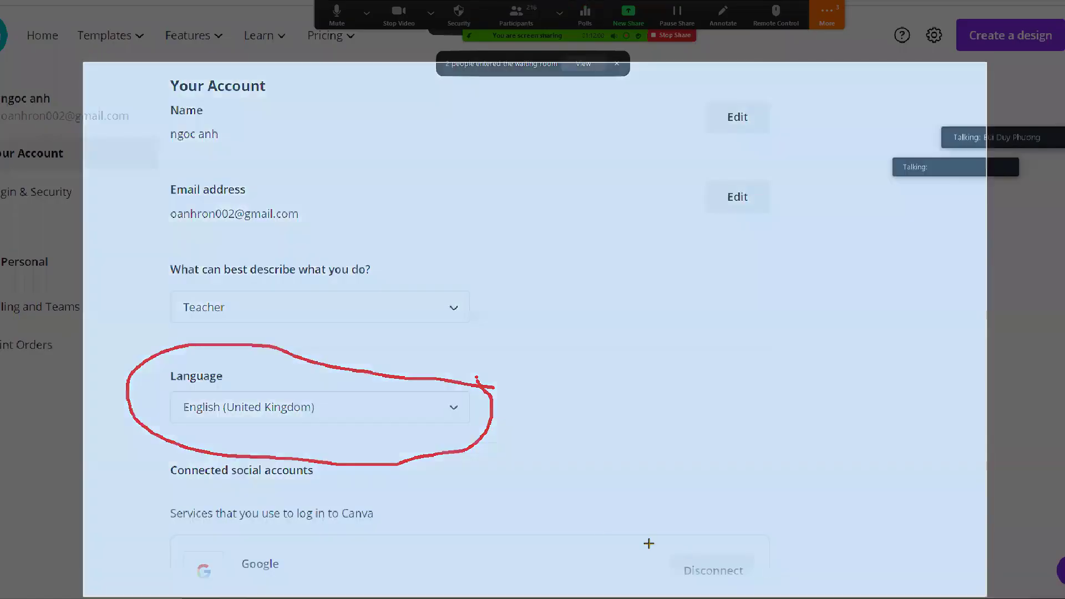
{"action": "key", "text": "alt+Tab"}
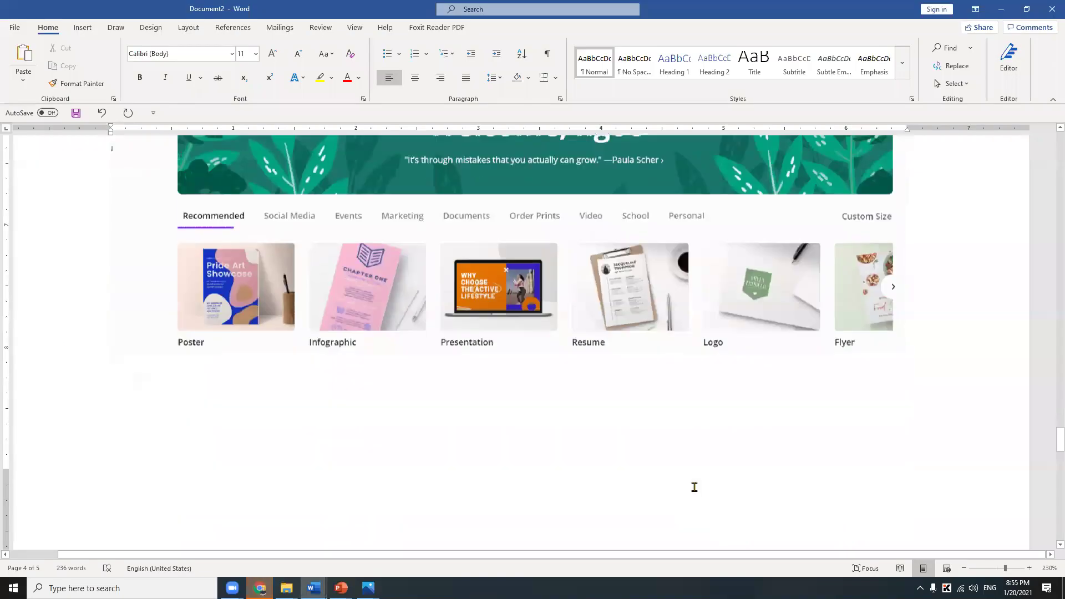
{"action": "type", "text": "Bấm vào la"}
{"action": "type", "text": "ngua"}
{"action": "type", "text": "ge vho"}
{"action": "type", "text": "nj Việt Nam"}
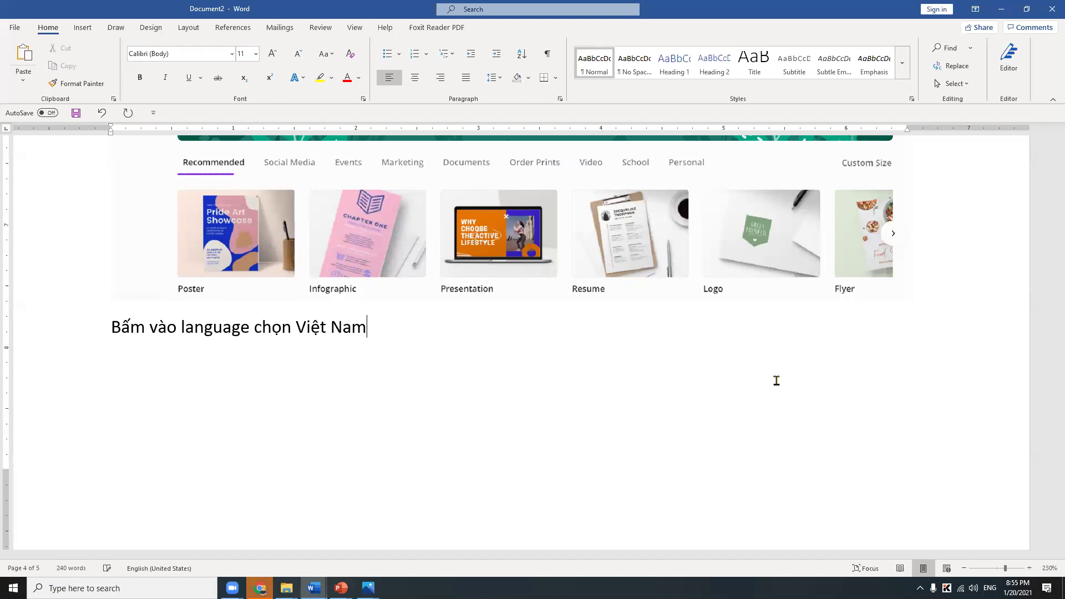
{"action": "key", "text": "ctrl+v"}
{"action": "key", "text": "alt+Tab"}
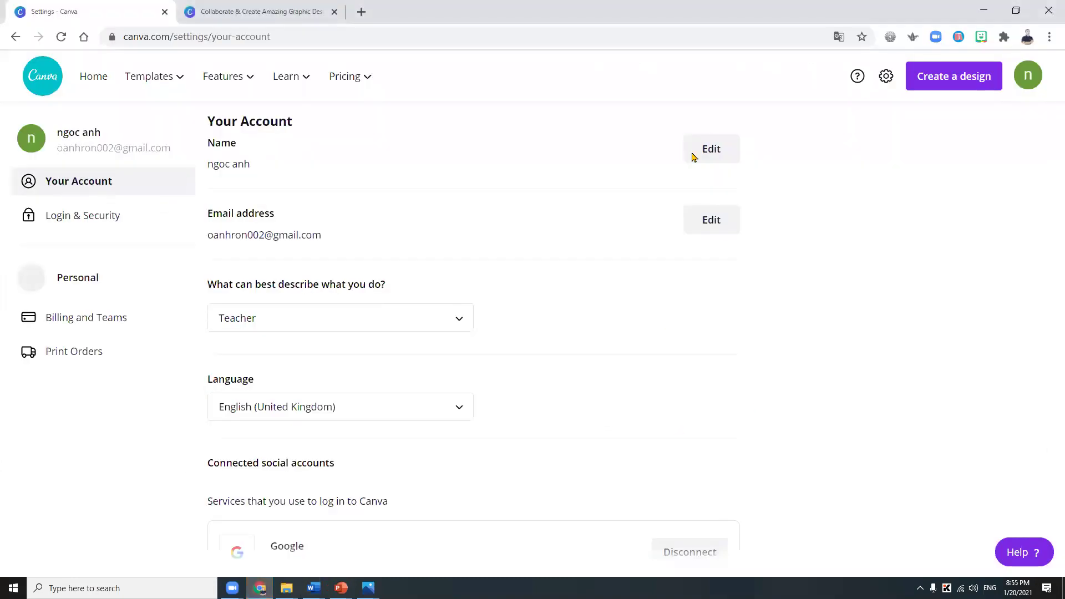
- Set the account language to Tiếng Việt (Việt Nam)
{"action": "left_click", "coordinate": [379, 411]}
{"action": "type", "text": "v"}
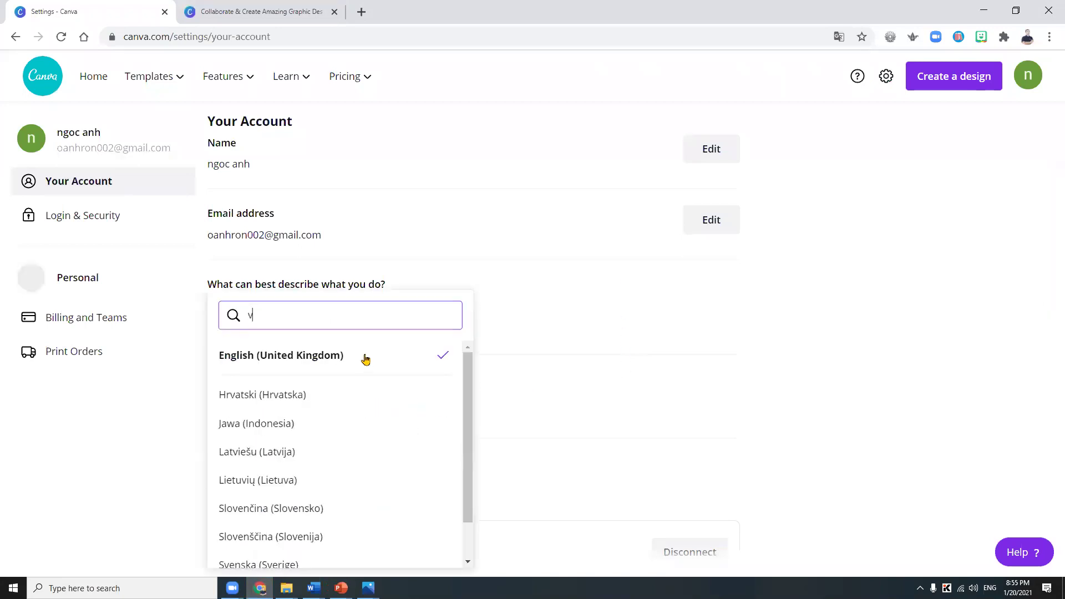
{"action": "type", "text": "iet"}
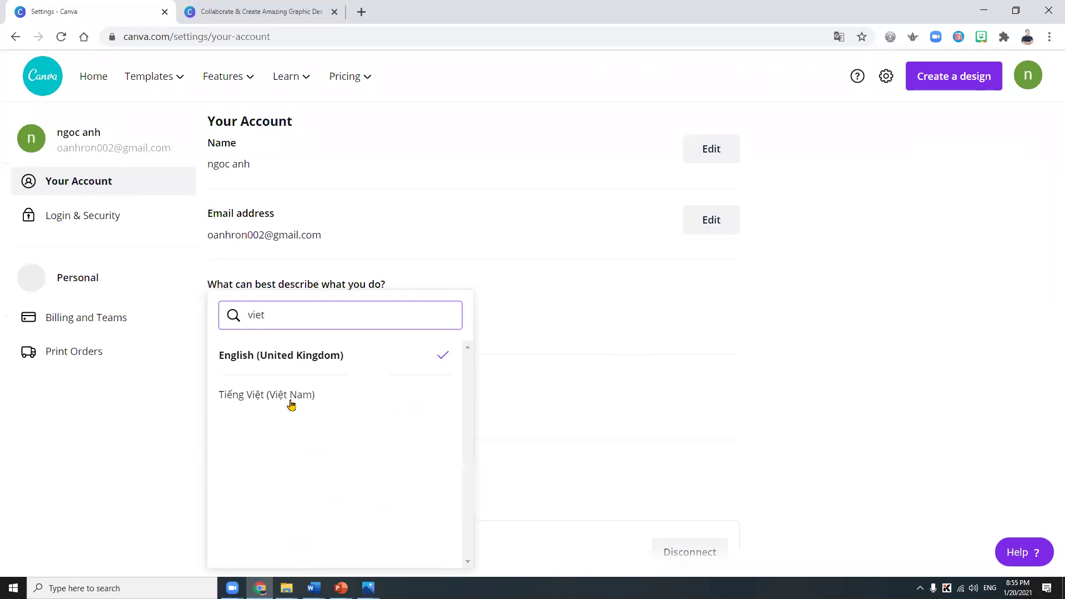
{"action": "left_click", "coordinate": [291, 404]}
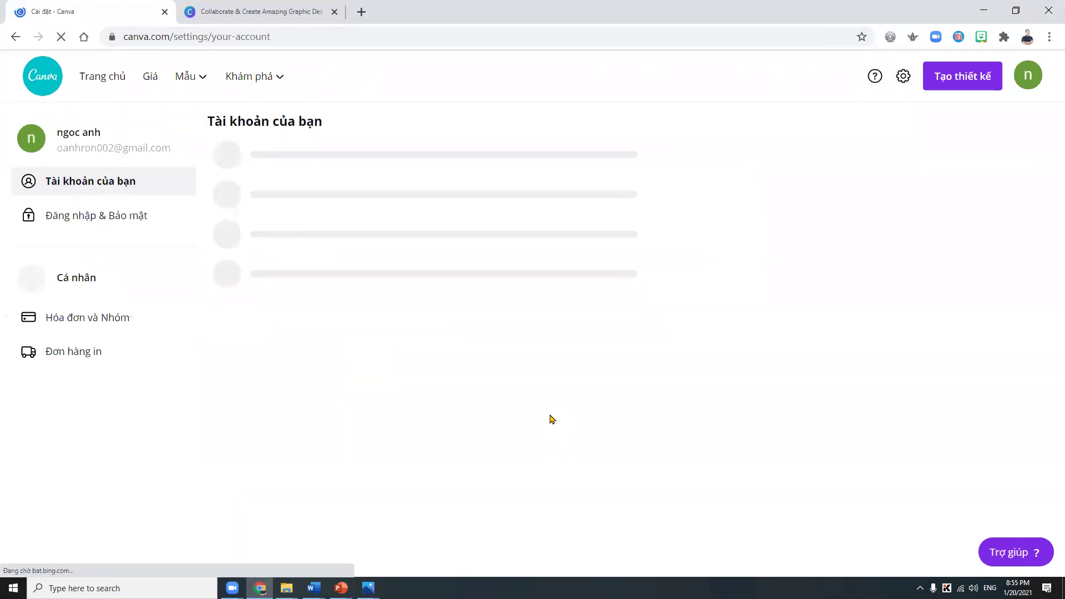
{"action": "scroll", "coordinate": [615, 430], "scroll_direction": "down", "scroll_amount": 1}
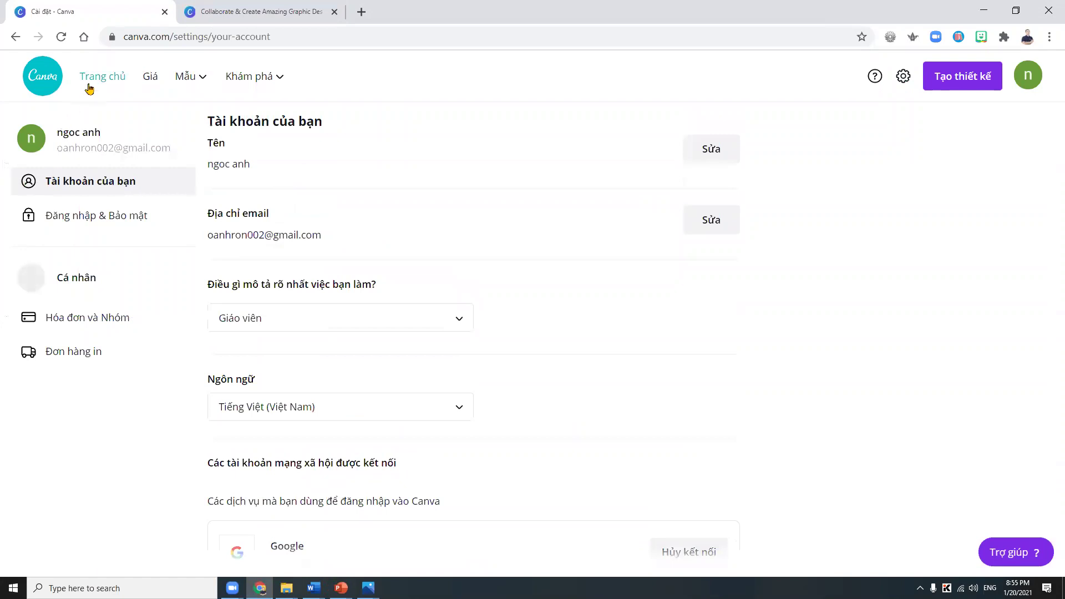
- Return to Trang chủ and browse the Sự kiện event design types
{"action": "left_click", "coordinate": [88, 85]}
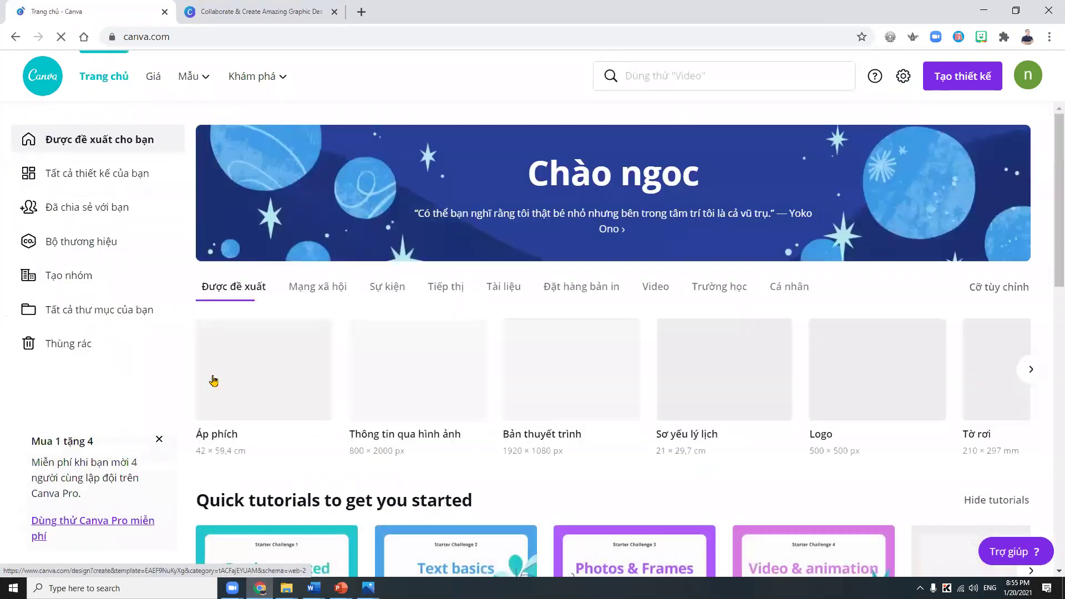
{"action": "scroll", "coordinate": [465, 464], "scroll_direction": "down", "scroll_amount": 5}
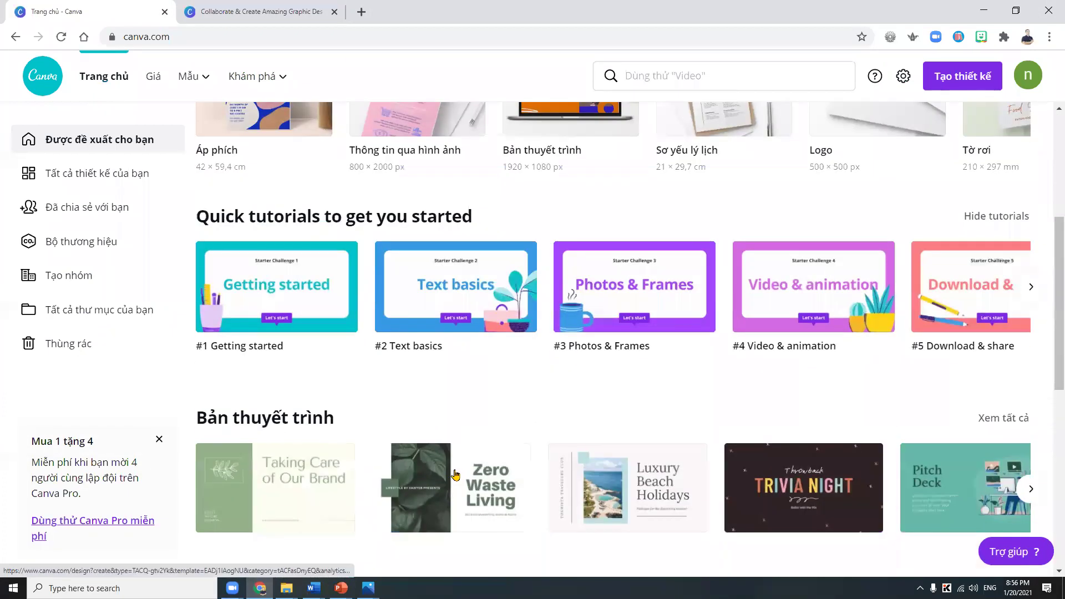
{"action": "scroll", "coordinate": [454, 474], "scroll_direction": "up", "scroll_amount": 4}
{"action": "scroll", "coordinate": [451, 471], "scroll_direction": "down", "scroll_amount": 1}
{"action": "scroll", "coordinate": [449, 470], "scroll_direction": "up", "scroll_amount": 3}
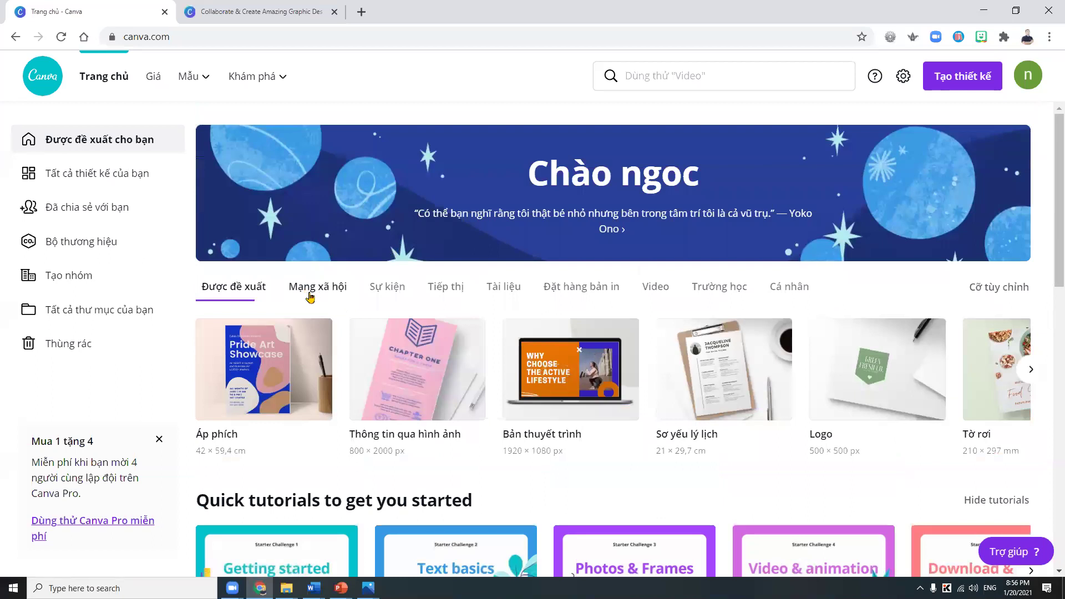
{"action": "left_click", "coordinate": [381, 291]}
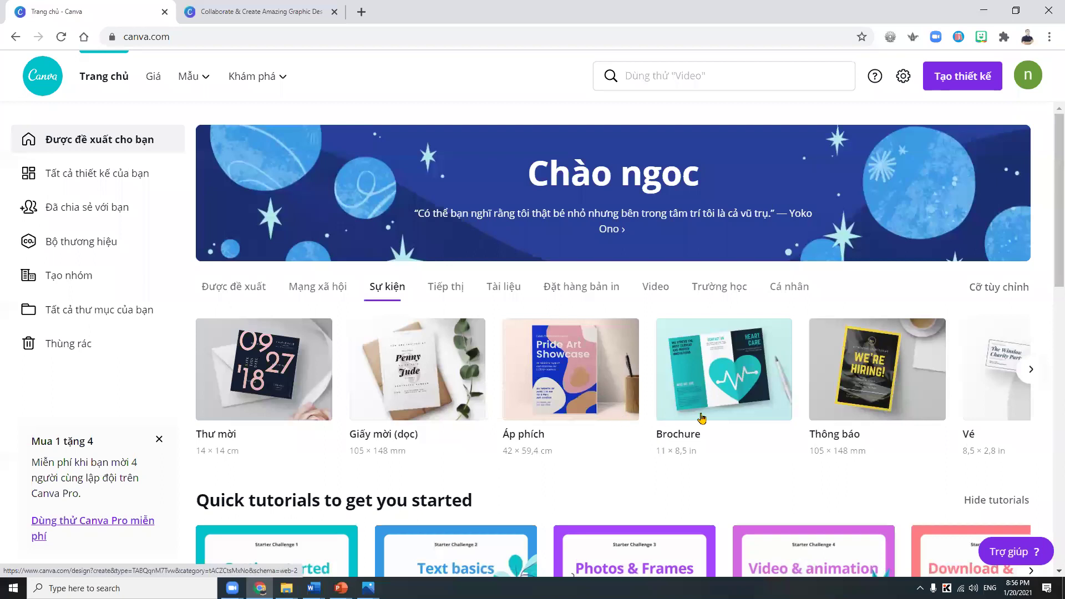
{"action": "left_click", "coordinate": [1032, 371]}
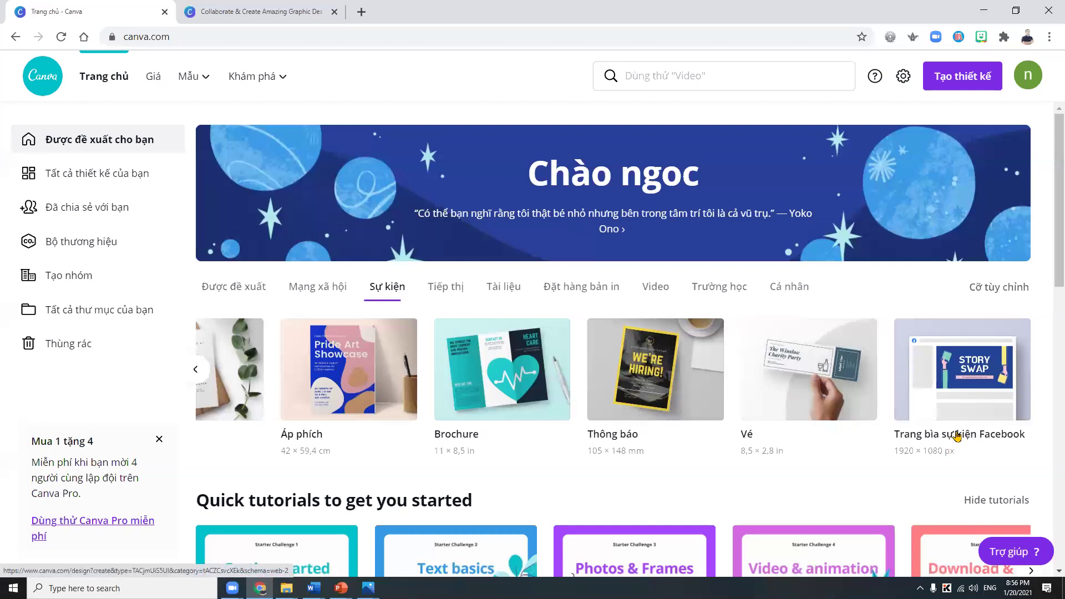
- Browse the Tiếp thị formats, then create a new Bản thuyết trình from Tài liệu
{"action": "left_click", "coordinate": [432, 293]}
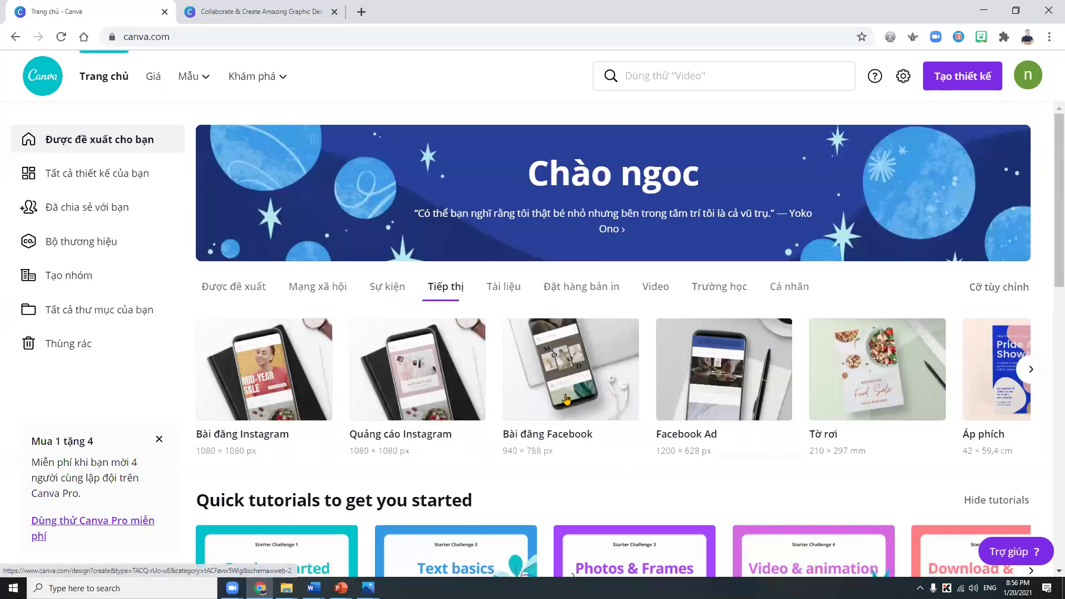
{"action": "left_click", "coordinate": [1031, 368]}
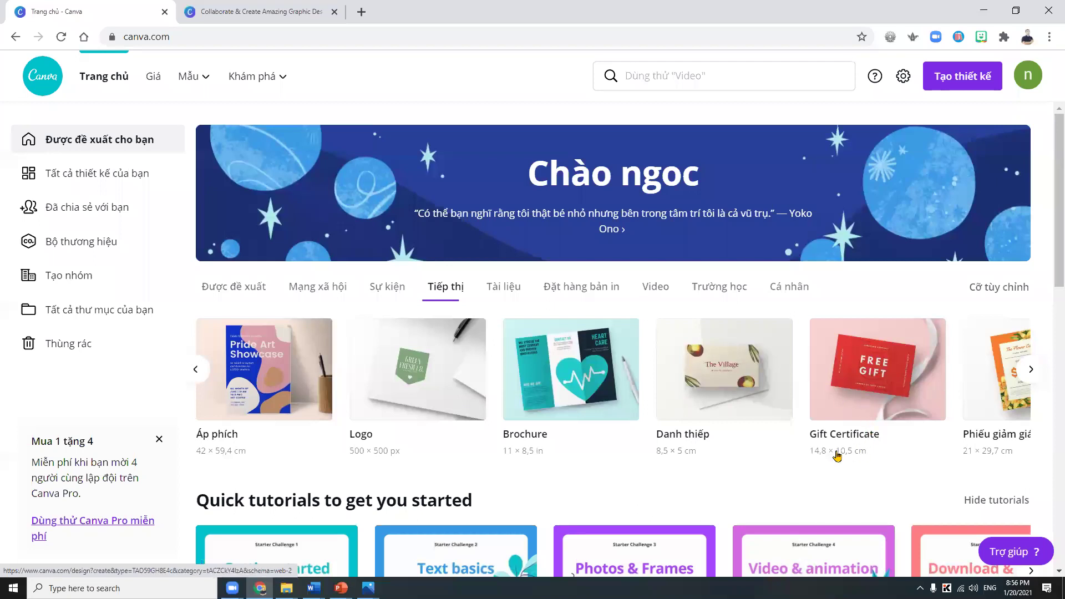
{"action": "left_click", "coordinate": [1031, 369]}
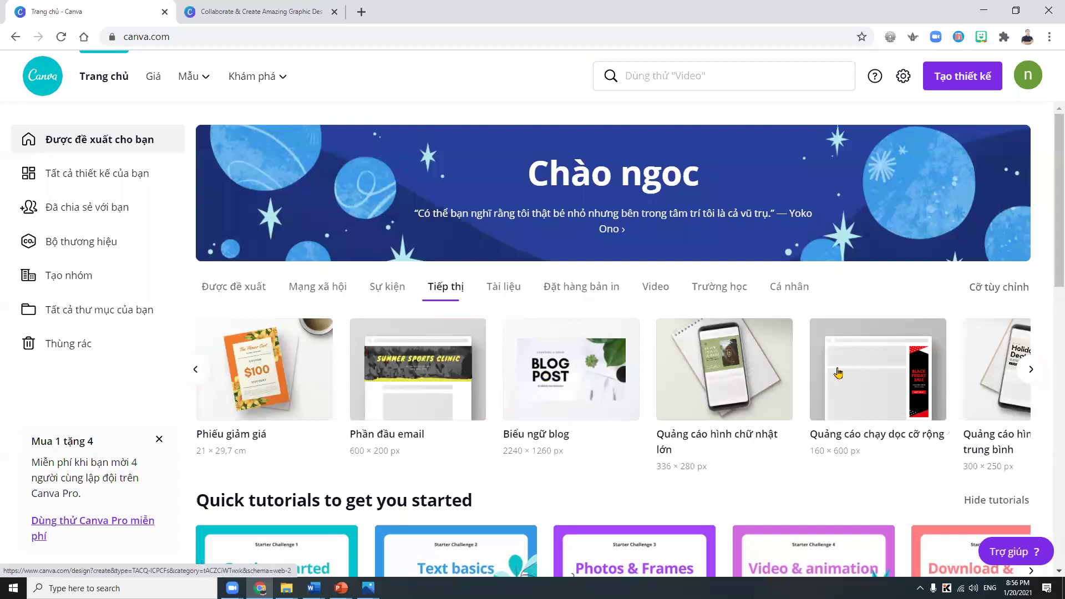
{"action": "left_click", "coordinate": [1032, 373]}
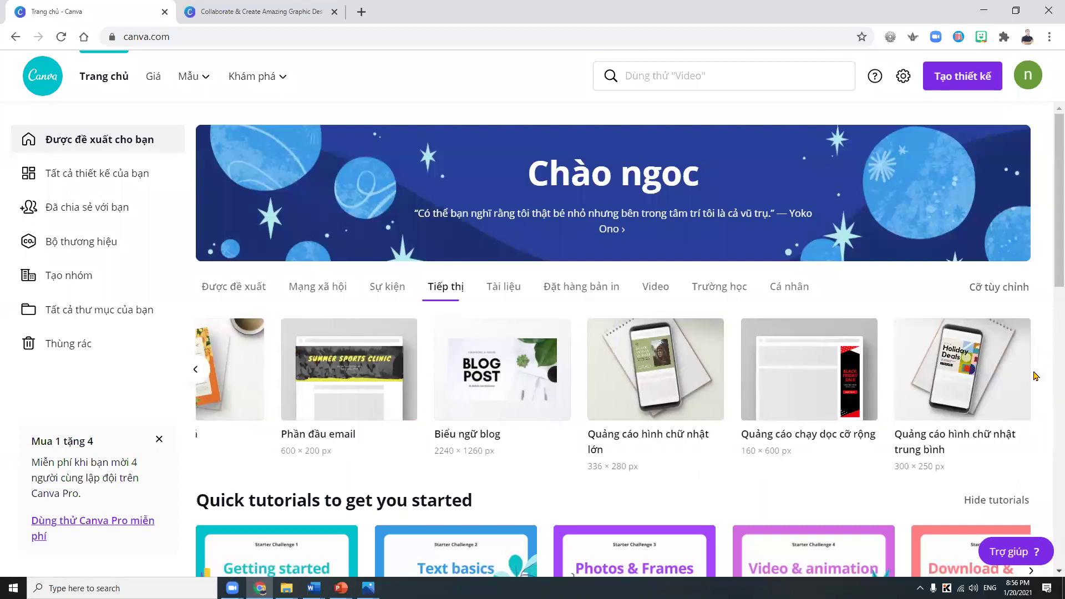
{"action": "left_click", "coordinate": [499, 284]}
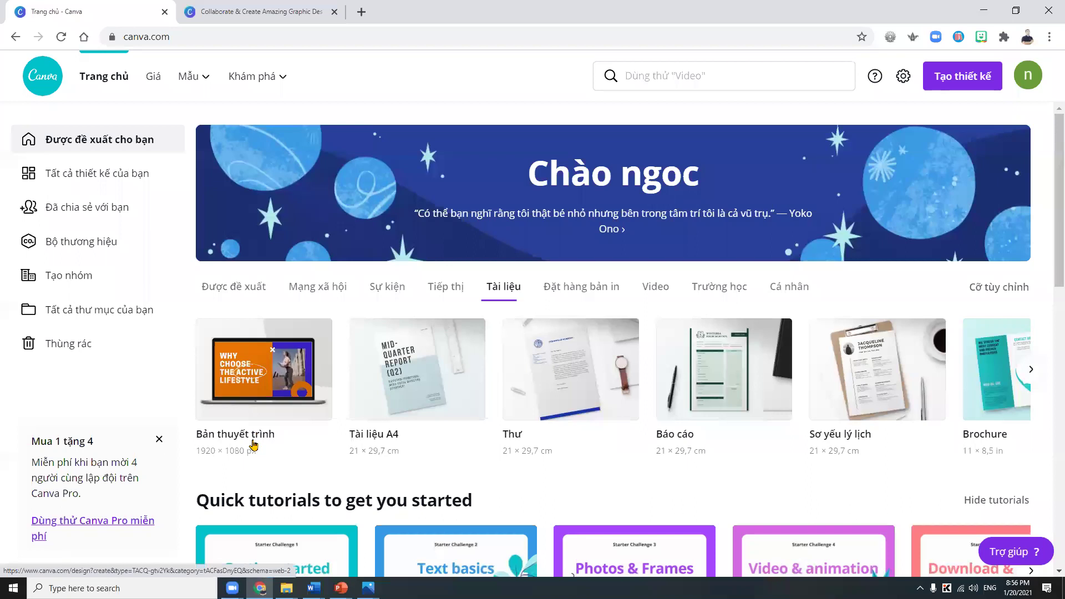
{"action": "left_click", "coordinate": [250, 441]}
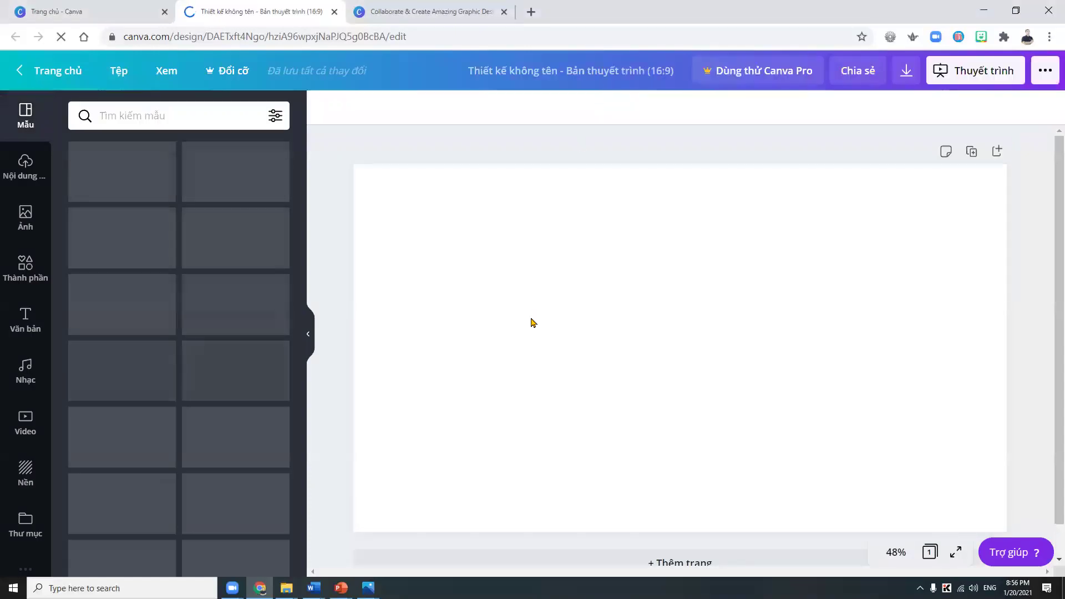
- Dismiss the getting-started tip in the blank presentation and go back to Trang chủ
{"action": "scroll", "coordinate": [233, 418], "scroll_direction": "down", "scroll_amount": 5}
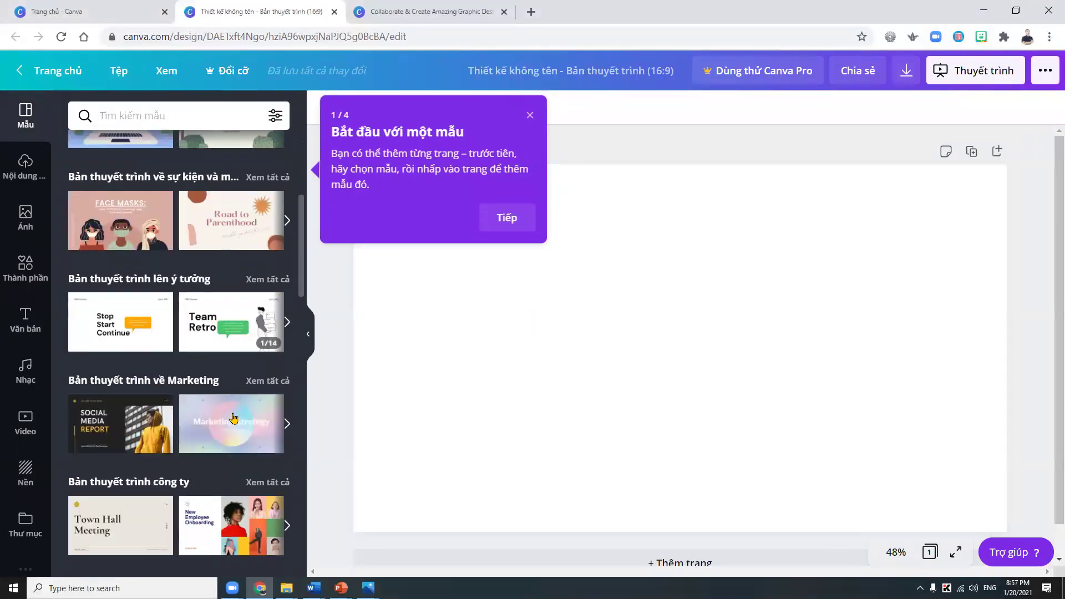
{"action": "scroll", "coordinate": [233, 418], "scroll_direction": "down", "scroll_amount": 5}
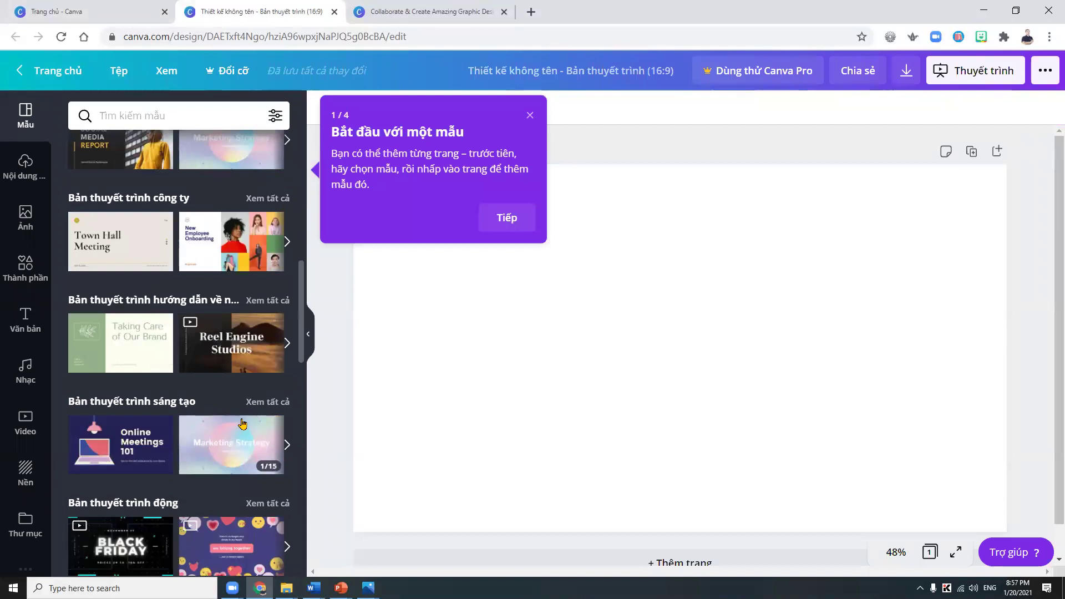
{"action": "scroll", "coordinate": [242, 424], "scroll_direction": "up", "scroll_amount": 6}
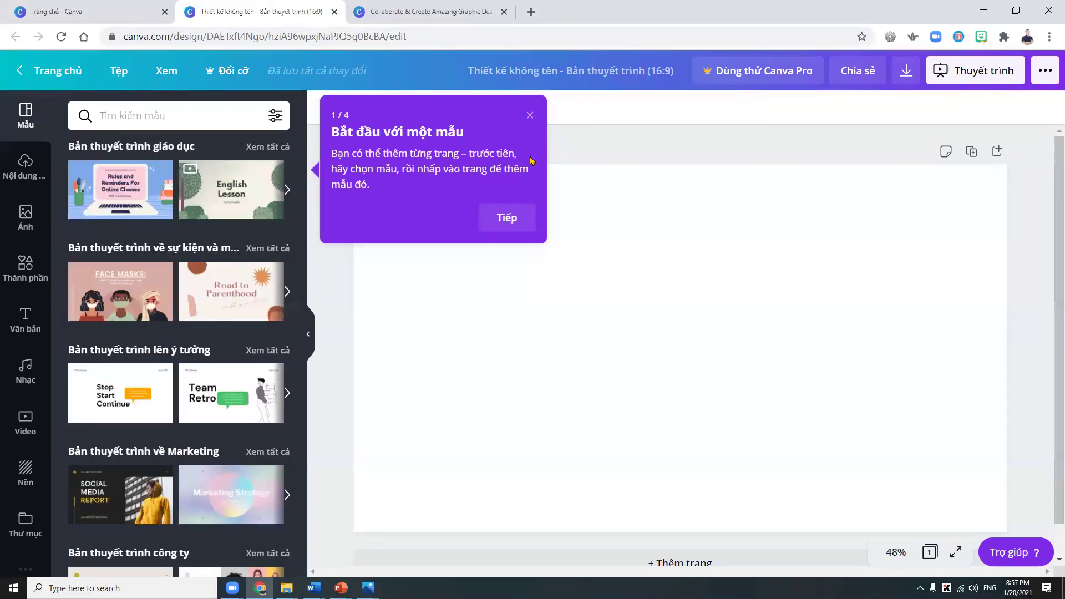
{"action": "left_click", "coordinate": [531, 116]}
{"action": "left_click", "coordinate": [22, 73]}
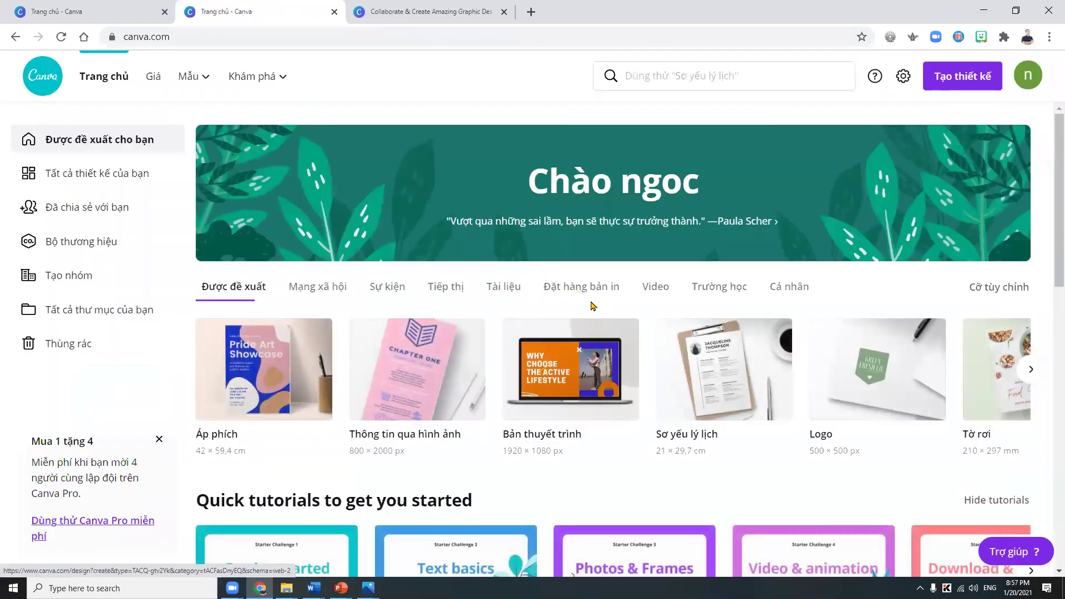
- Browse the Đặt hàng bản in, Video, Trường học and Cá nhân categories, ending on Sự kiện
{"action": "left_click", "coordinate": [584, 293]}
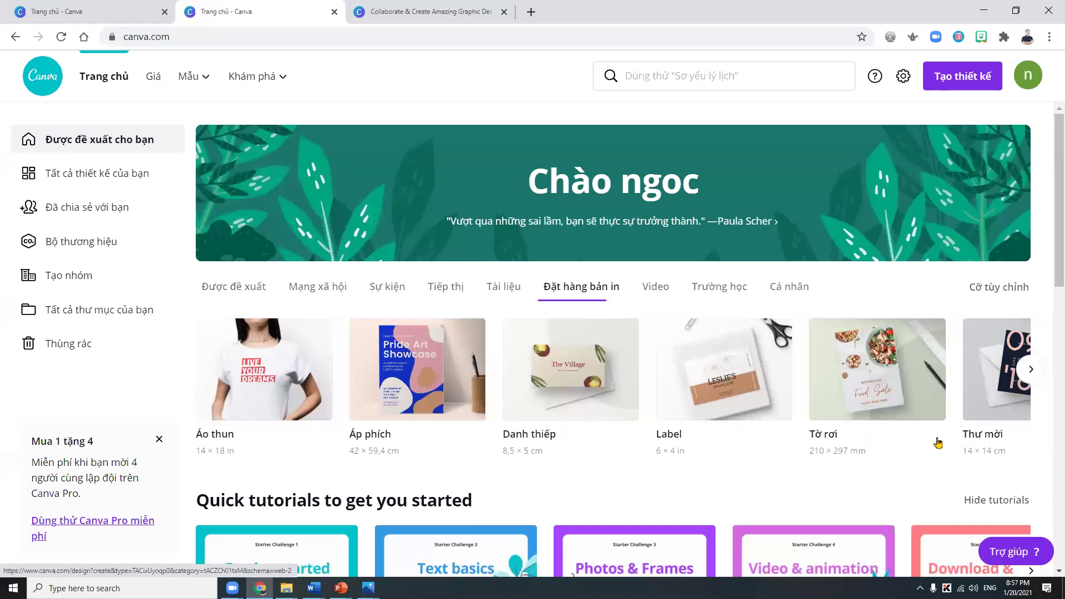
{"action": "left_click", "coordinate": [656, 290]}
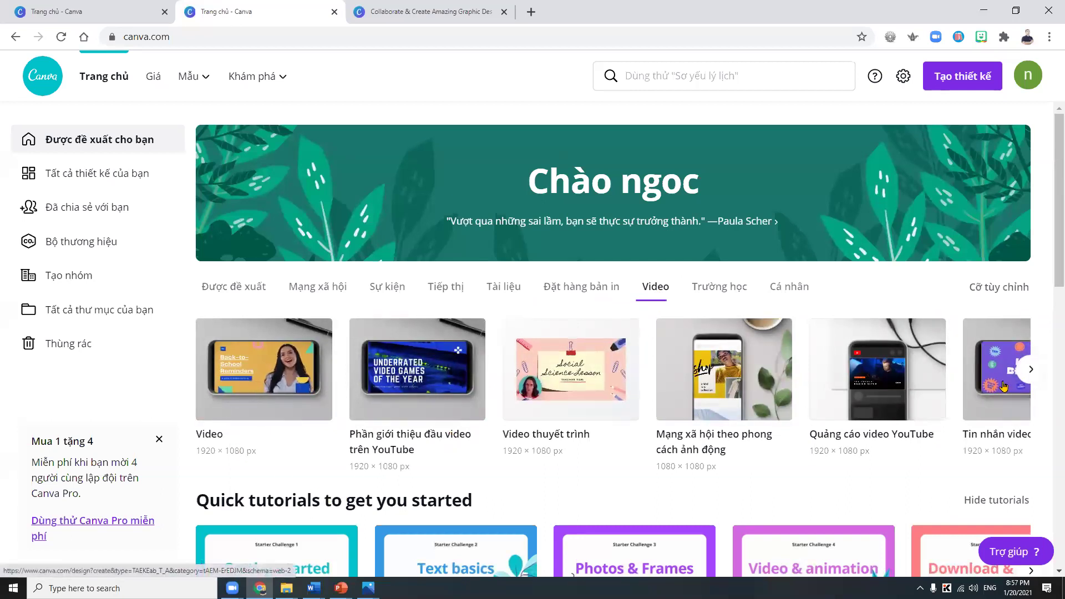
{"action": "left_click", "coordinate": [1030, 371]}
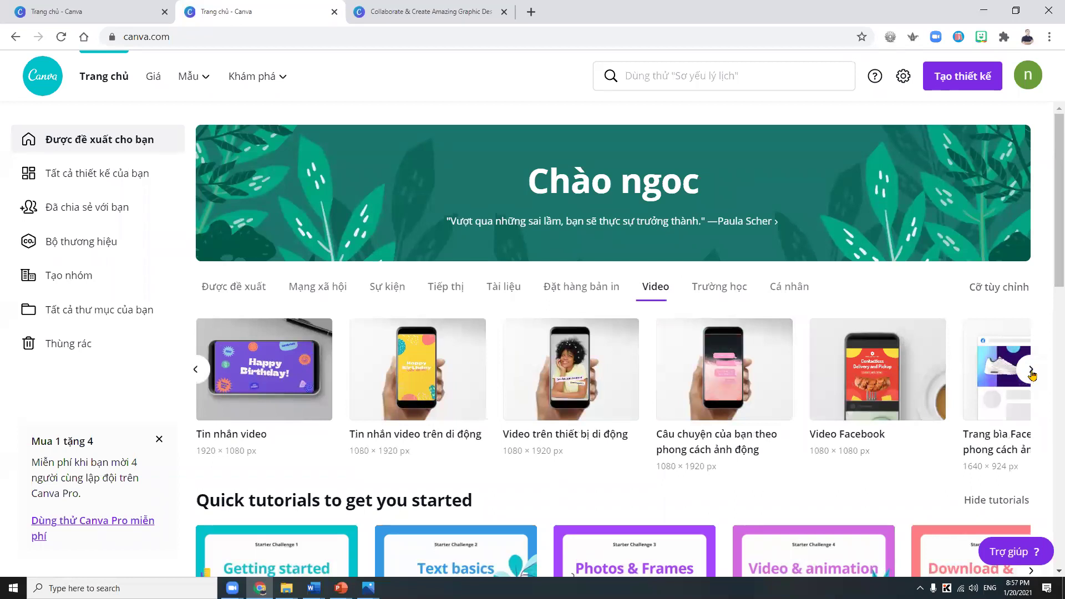
{"action": "left_click", "coordinate": [723, 298]}
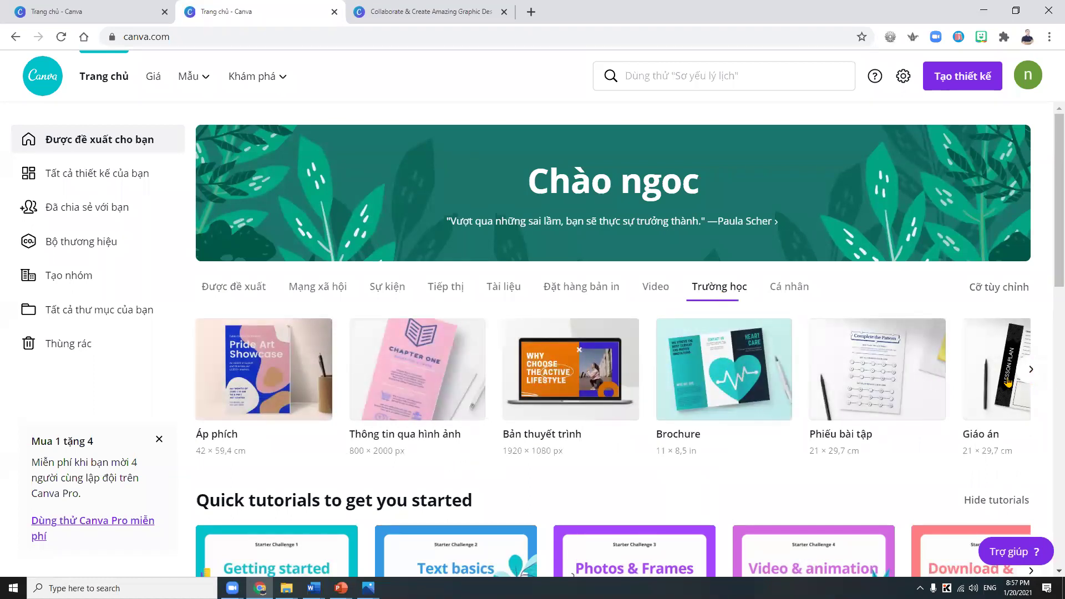
{"action": "left_click", "coordinate": [1031, 370]}
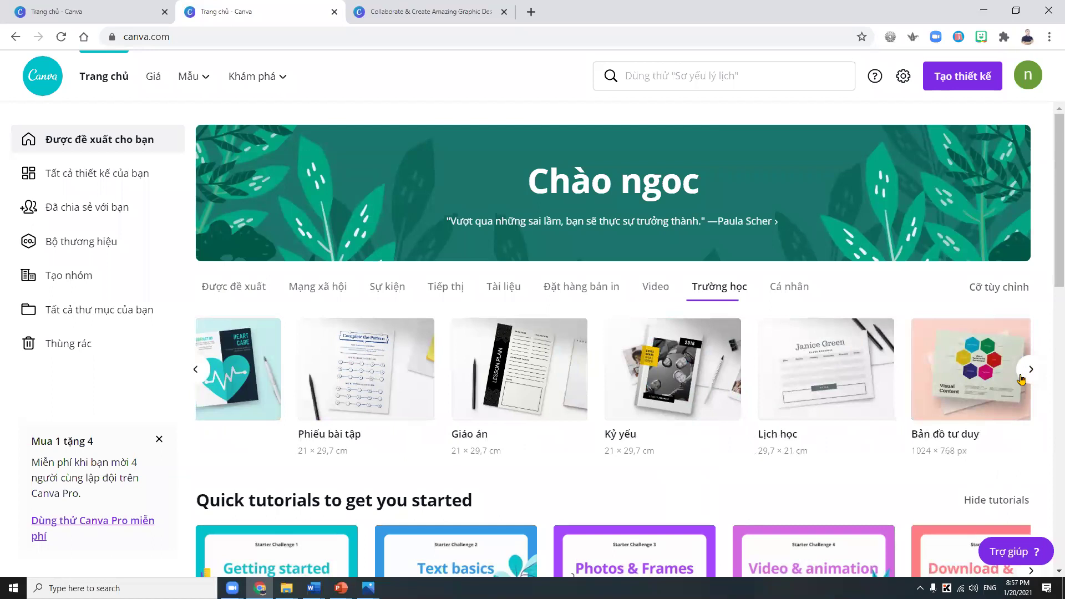
{"action": "left_click", "coordinate": [772, 293]}
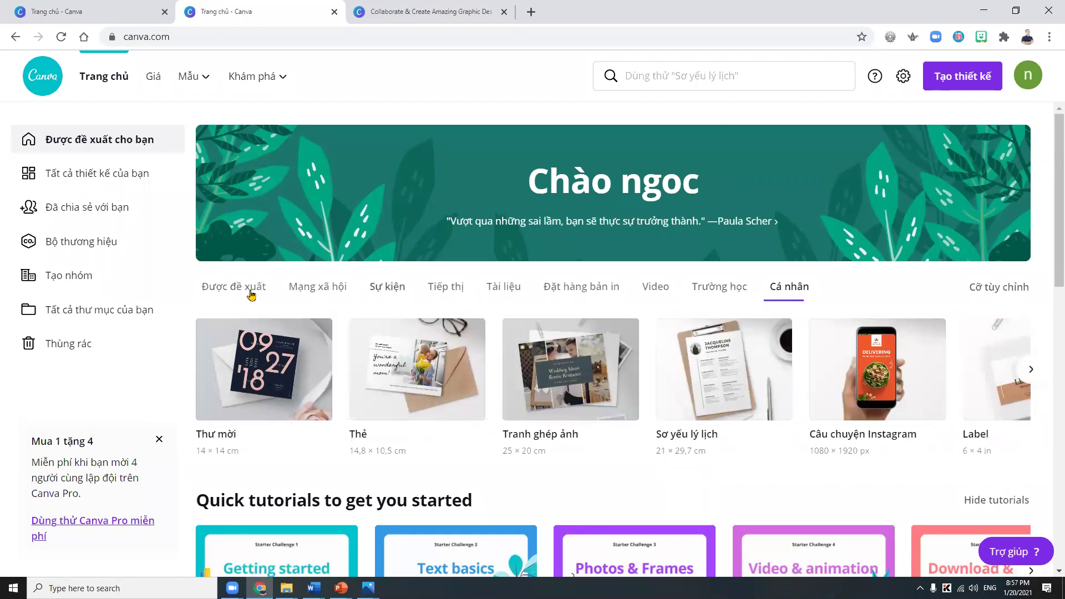
{"action": "left_click", "coordinate": [387, 287]}
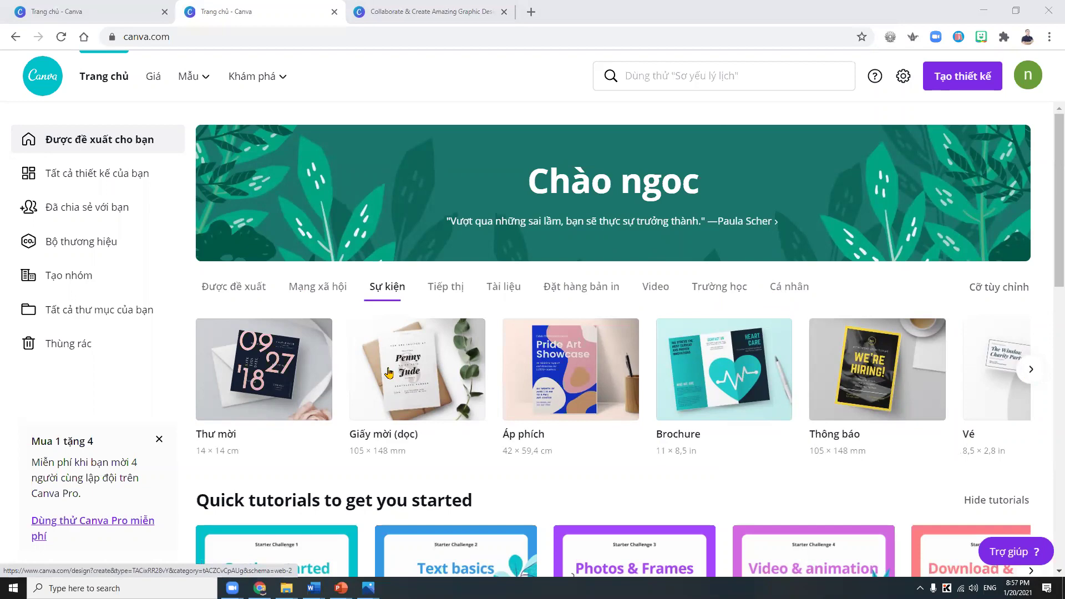
- Circle the Sự kiện tab and Giấy mời (dọc) tile in red, then snip that page area
{"action": "key", "text": "super+shift+s"}
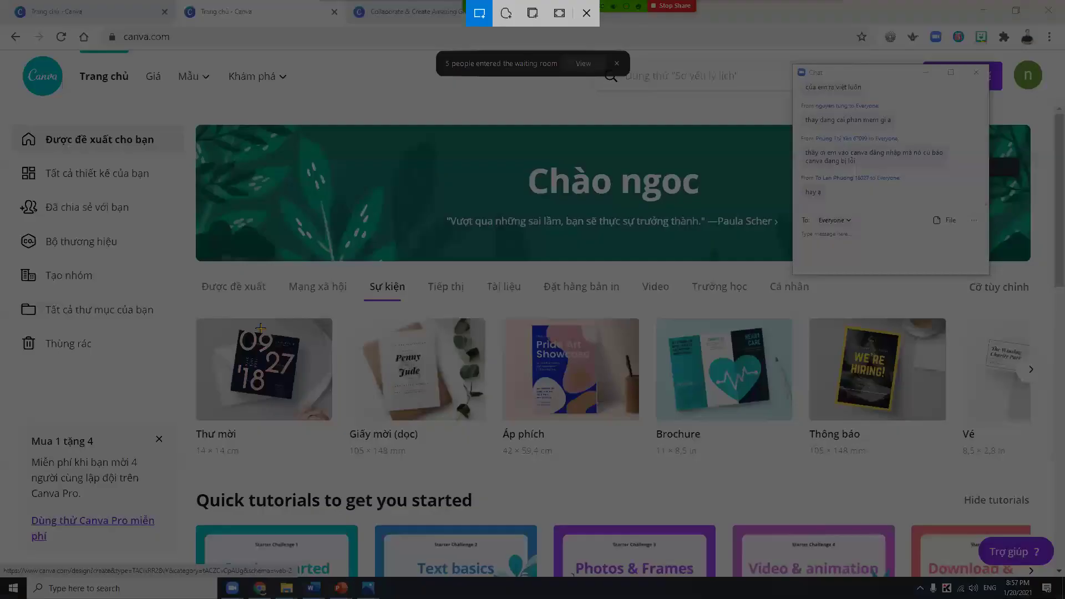
{"action": "key", "text": "Escape"}
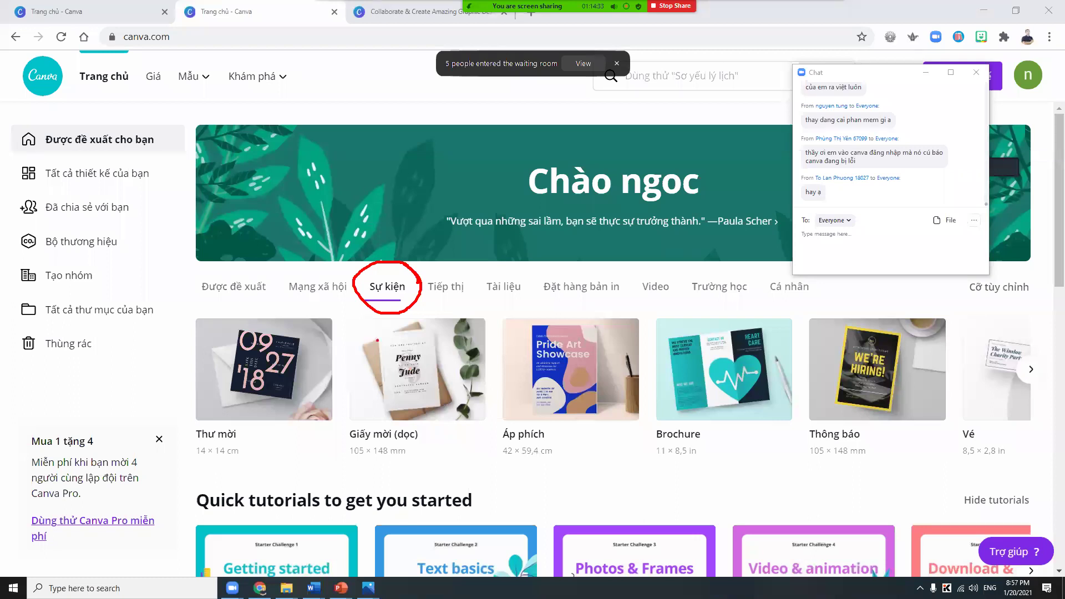
{"action": "key", "text": "super+shift+s"}
{"action": "key", "text": "Escape"}
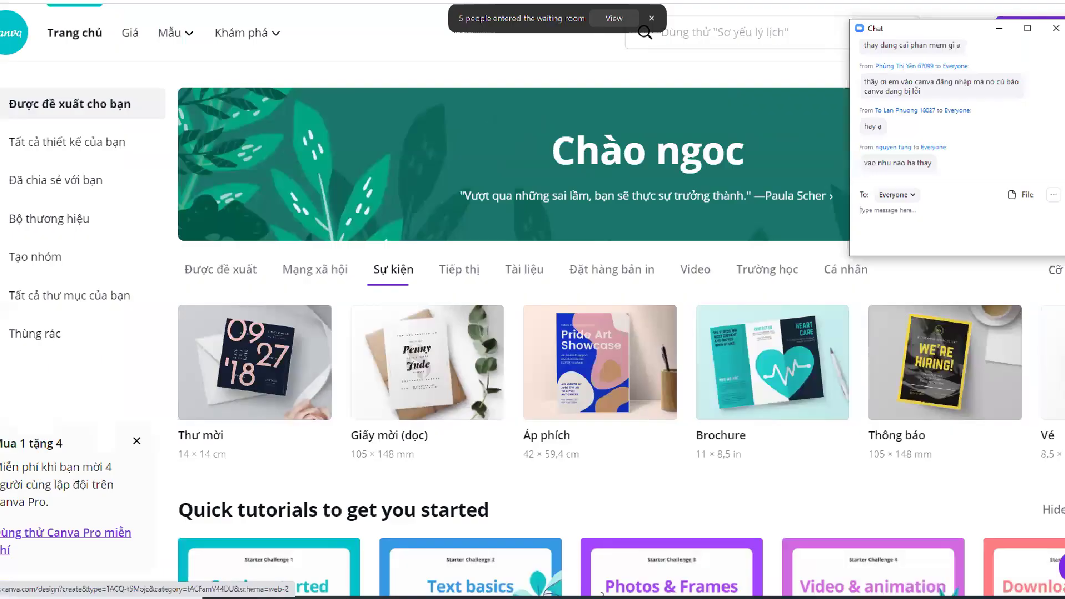
{"action": "mouse_move", "coordinate": [379, 239]}
{"action": "left_mouse_down"}
{"action": "mouse_move", "coordinate": [350, 317]}
{"action": "mouse_move", "coordinate": [430, 288]}
{"action": "left_mouse_up"}
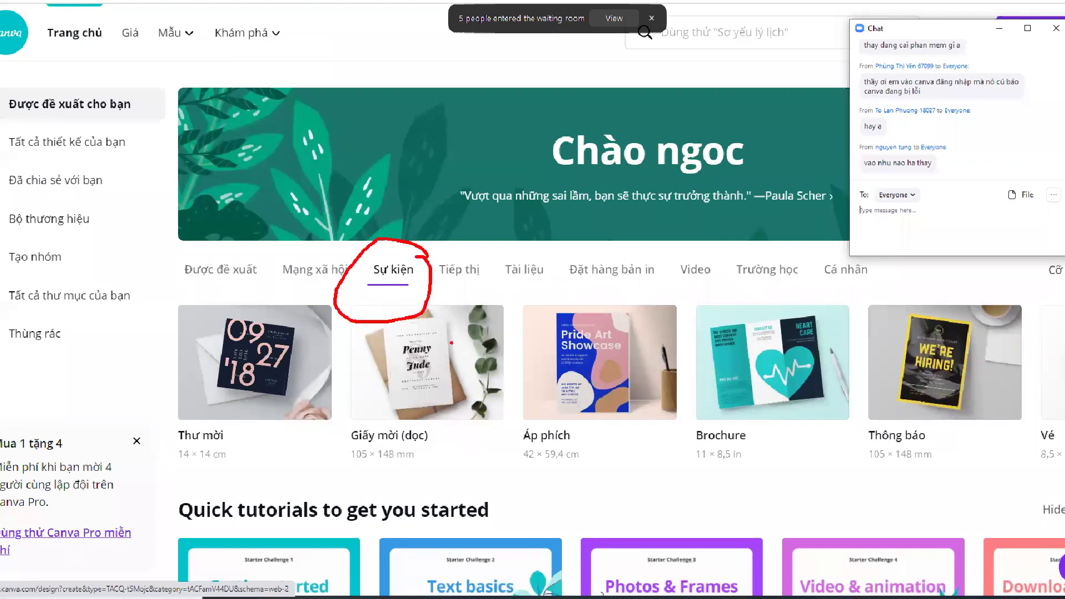
{"action": "mouse_move", "coordinate": [486, 446]}
{"action": "left_mouse_down"}
{"action": "mouse_move", "coordinate": [462, 420]}
{"action": "mouse_move", "coordinate": [319, 422]}
{"action": "mouse_move", "coordinate": [453, 490]}
{"action": "mouse_move", "coordinate": [477, 423]}
{"action": "left_mouse_up"}
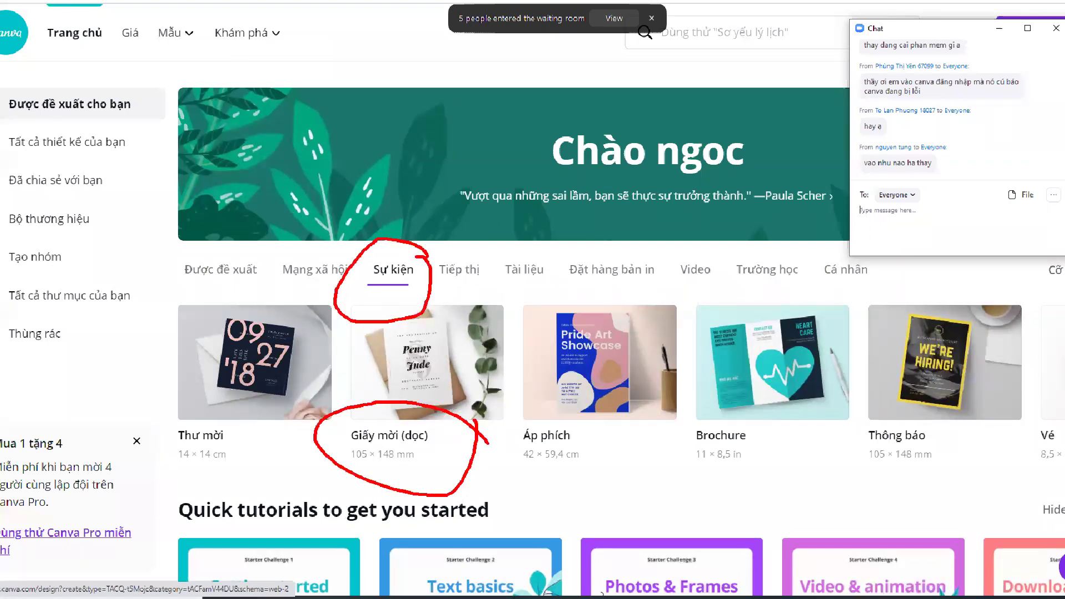
{"action": "key", "text": "super+shift+s"}
{"action": "left_click_drag", "start_coordinate": [150, 3], "coordinate": [810, 495]}
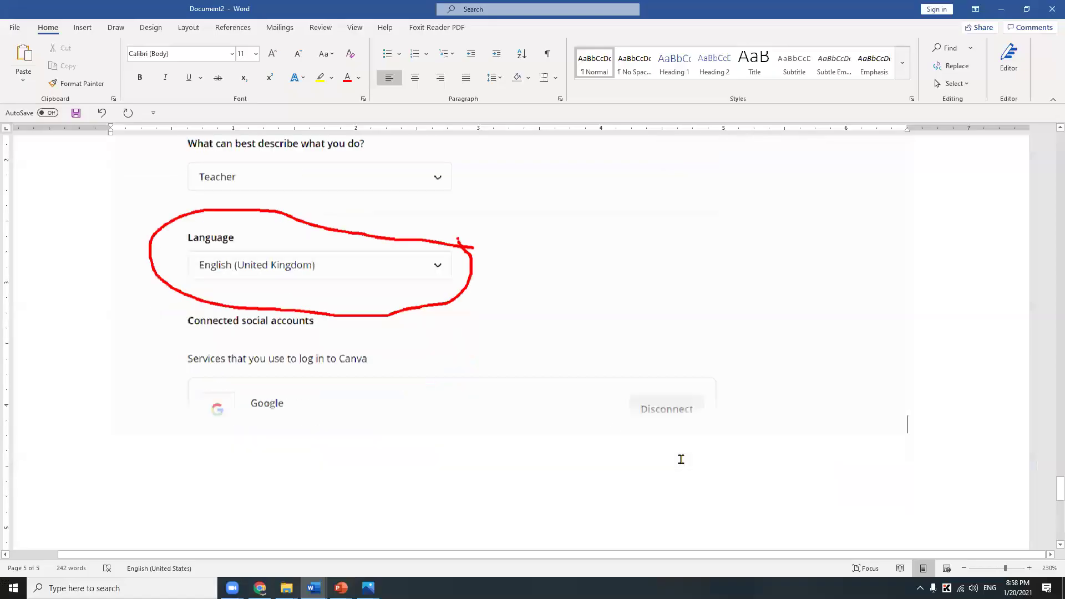
- Type 'Muốn thiết kế giấy mời:' in Word and paste the annotated Sự kiện screenshot beneath it
{"action": "type", "text": "Muốn thiêtế ke"}
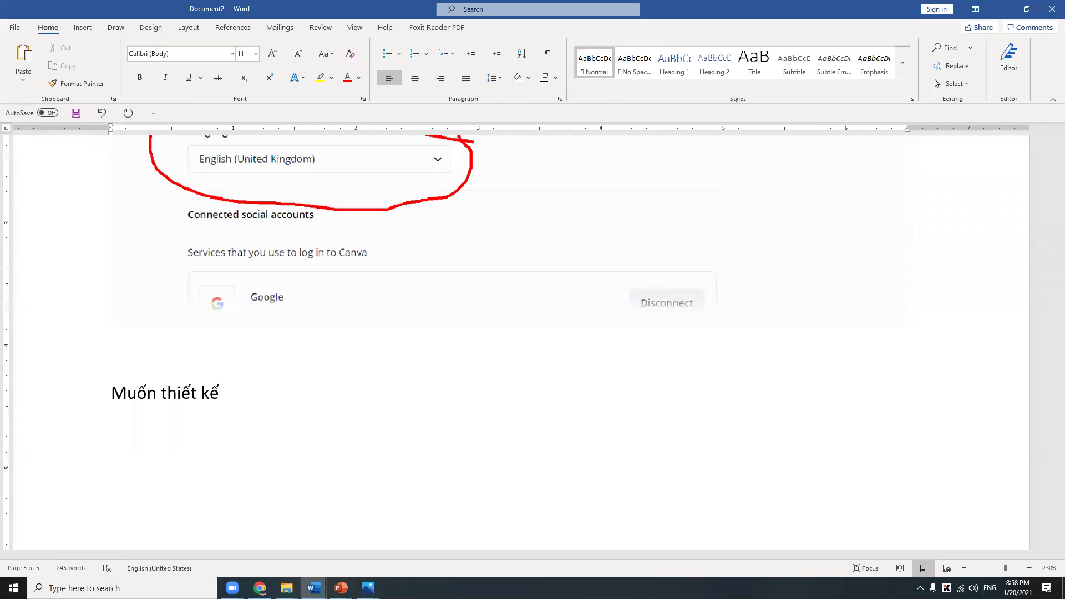
{"action": "key", "text": "BackSpace"}
{"action": "key", "text": "BackSpace"}
{"action": "type", "text": "giấy mời:"}
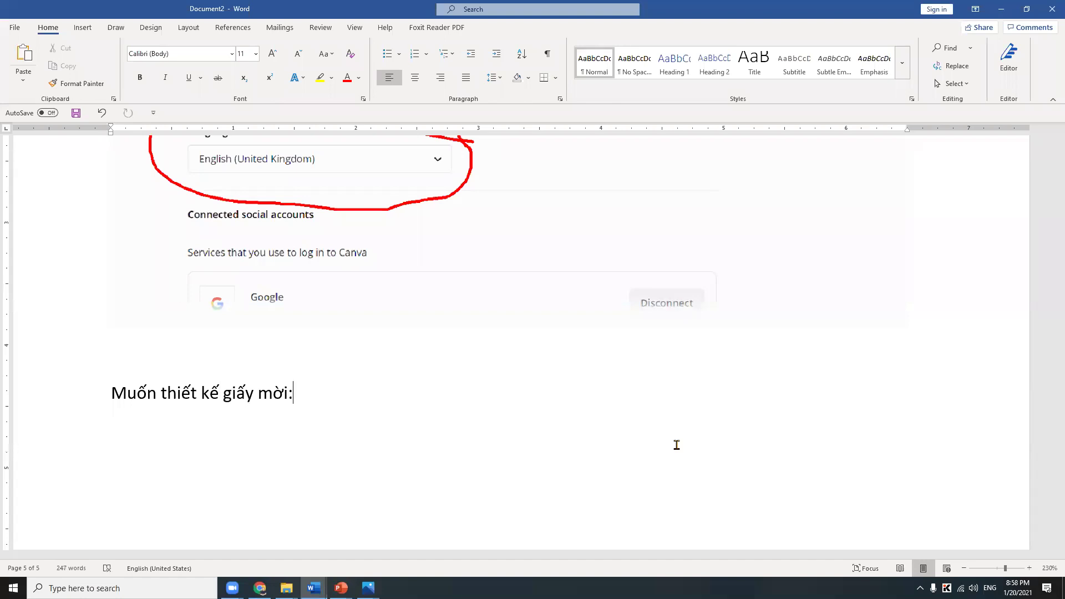
{"action": "key", "text": "ctrl+v"}
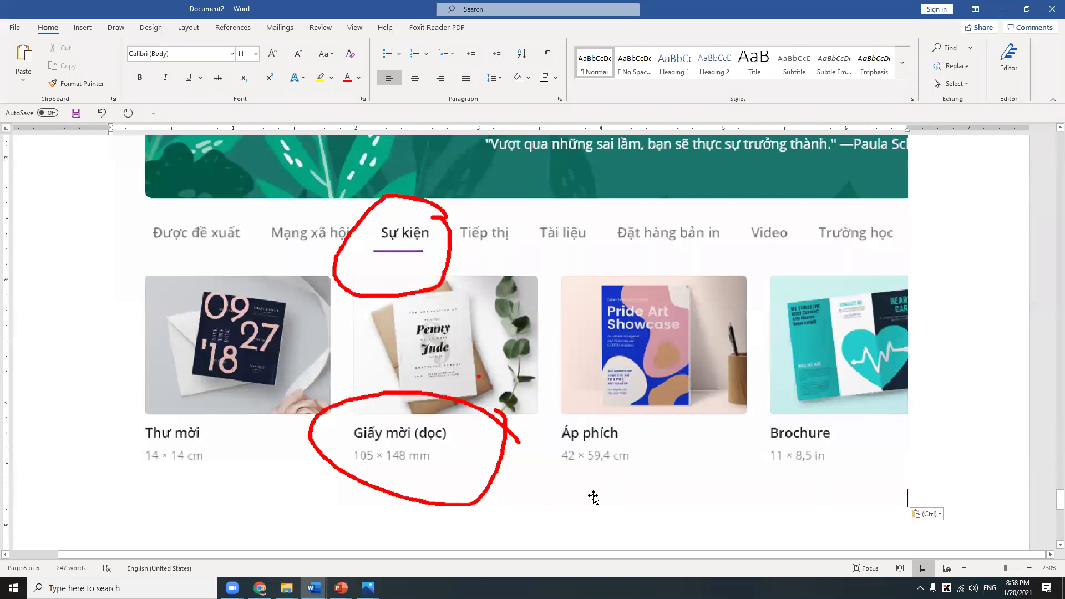
{"action": "key", "text": "alt+Tab"}
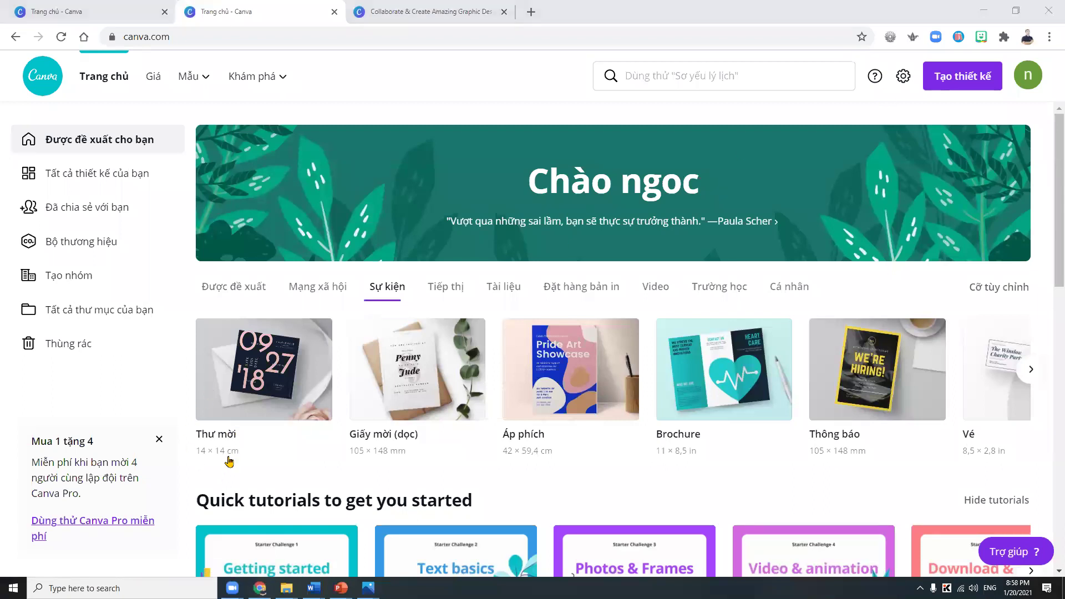
- Create a Thư mời invitation and apply the 'Sinh nhật 5 tuổi' birthday template
{"action": "left_click", "coordinate": [226, 436]}
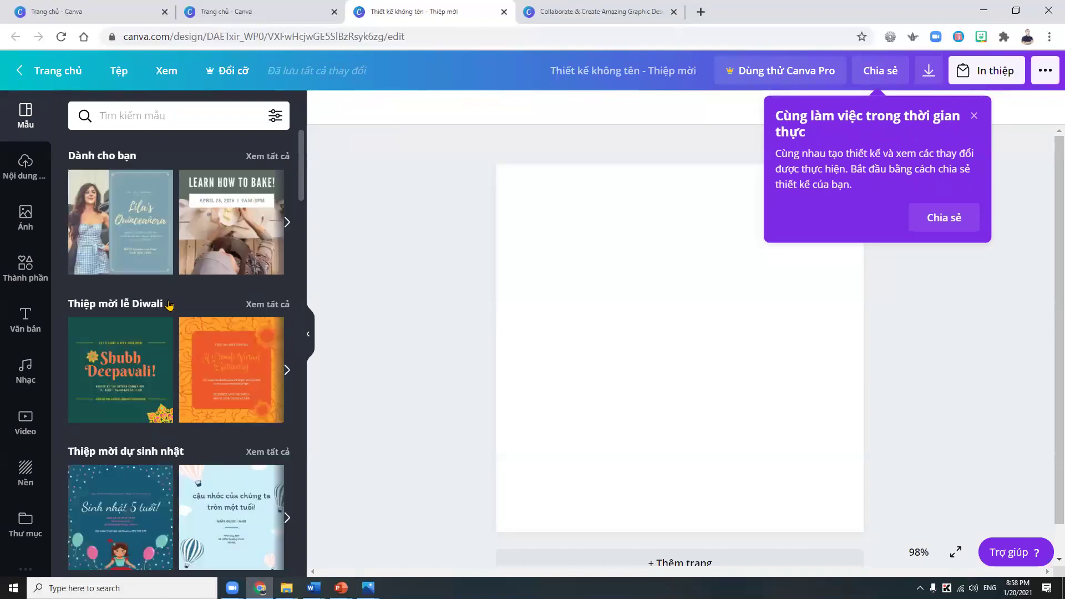
{"action": "left_click", "coordinate": [120, 511]}
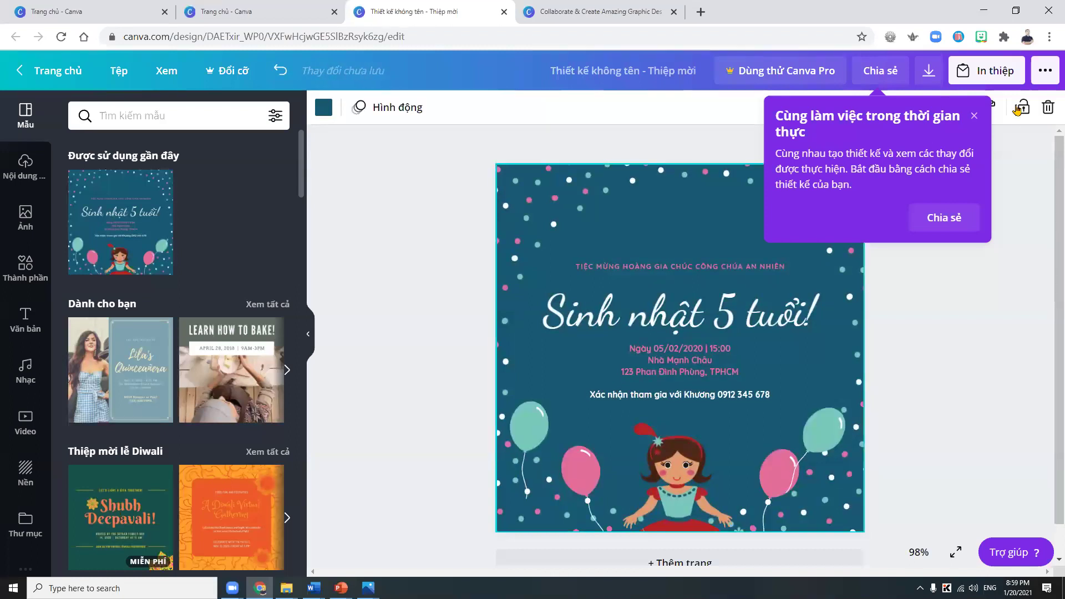
- Select the invitation's text block and highlight its top line, then deselect it
{"action": "left_click", "coordinate": [627, 283]}
{"action": "scroll", "coordinate": [649, 411], "scroll_direction": "up", "scroll_amount": 5}
{"action": "scroll", "coordinate": [648, 411], "scroll_direction": "down", "scroll_amount": 8}
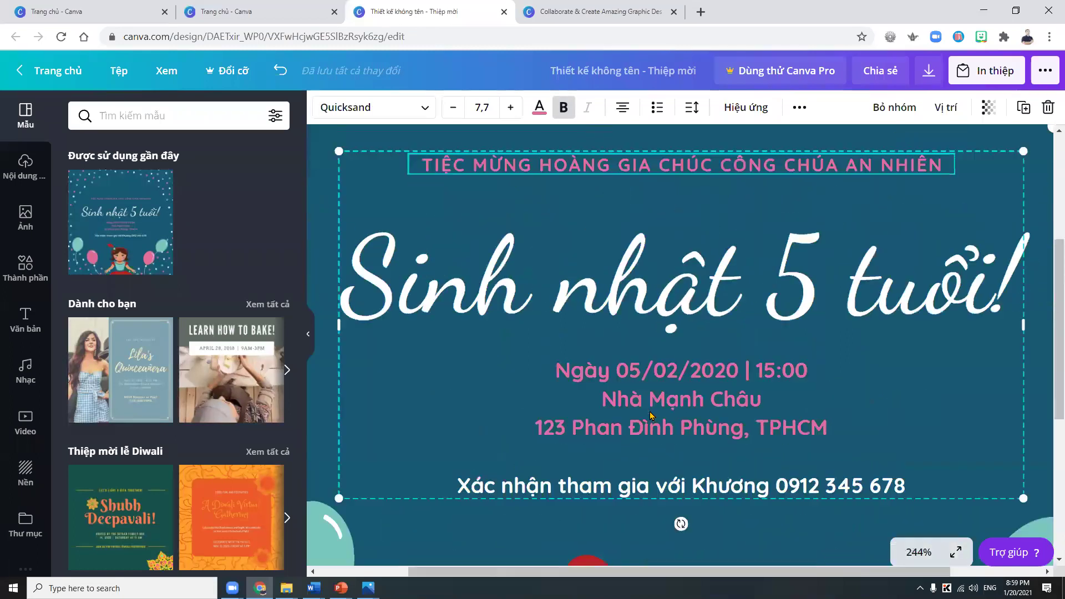
{"action": "scroll", "coordinate": [650, 413], "scroll_direction": "up", "scroll_amount": 8}
{"action": "scroll", "coordinate": [651, 415], "scroll_direction": "down", "scroll_amount": 3}
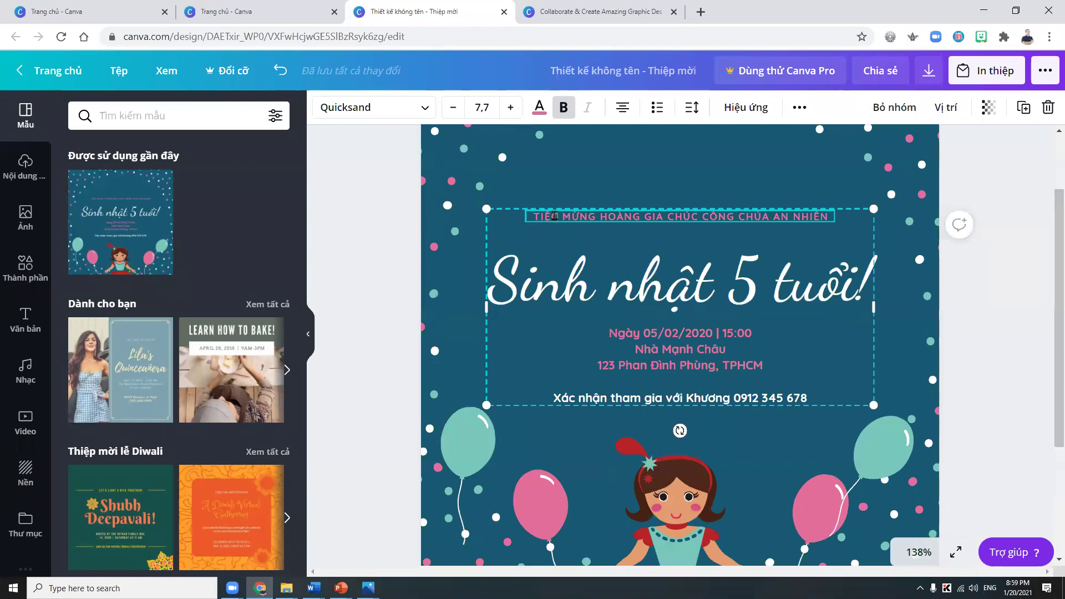
{"action": "left_click_drag", "start_coordinate": [530, 216], "coordinate": [854, 218]}
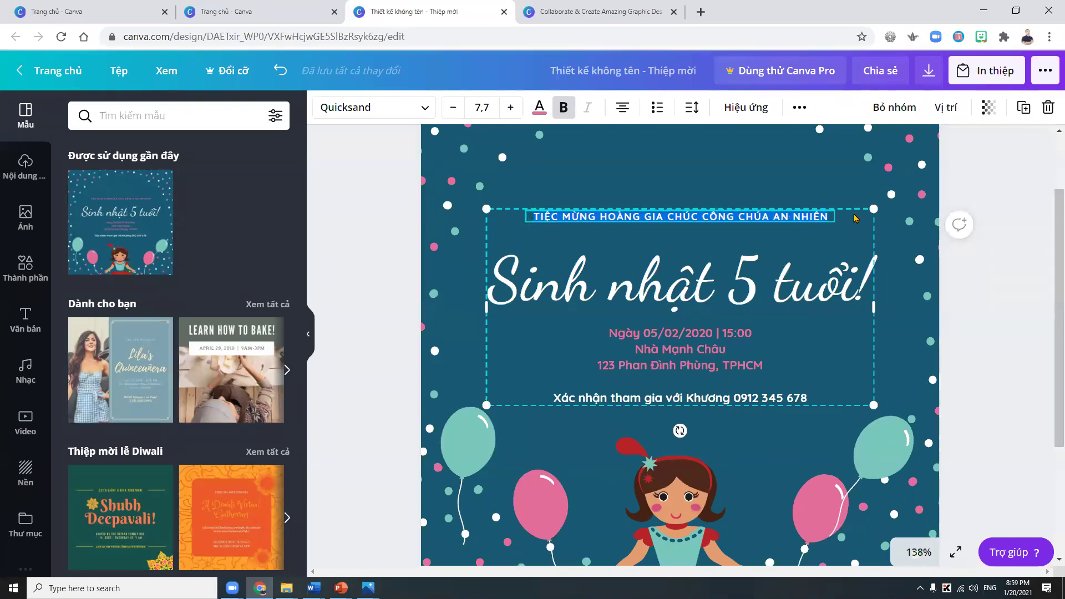
{"action": "scroll", "coordinate": [693, 320], "scroll_direction": "down", "scroll_amount": 10}
{"action": "scroll", "coordinate": [676, 359], "scroll_direction": "up", "scroll_amount": 12}
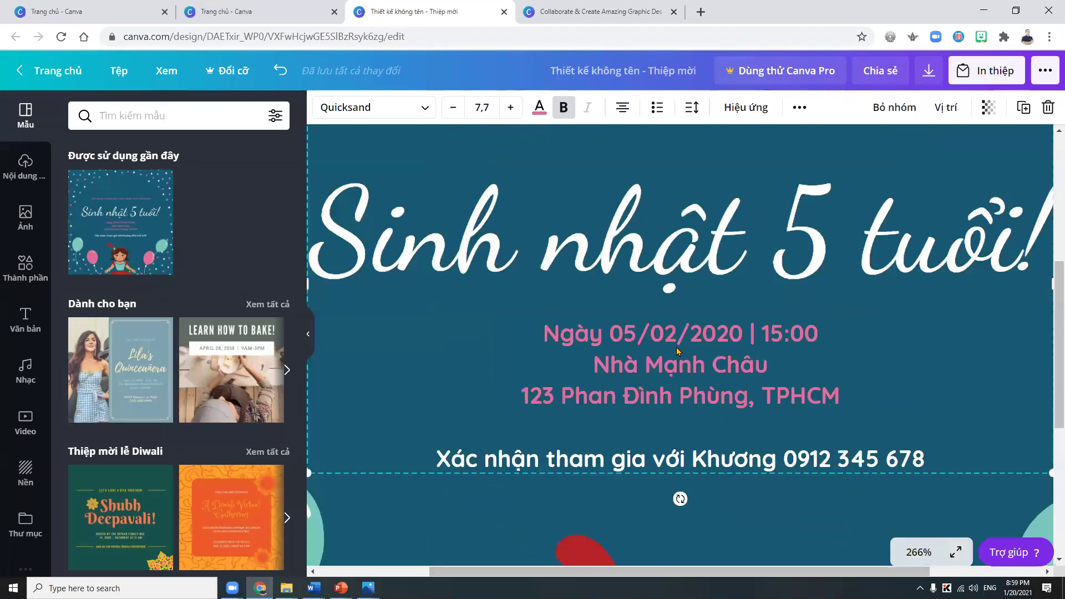
{"action": "scroll", "coordinate": [678, 351], "scroll_direction": "down", "scroll_amount": 3}
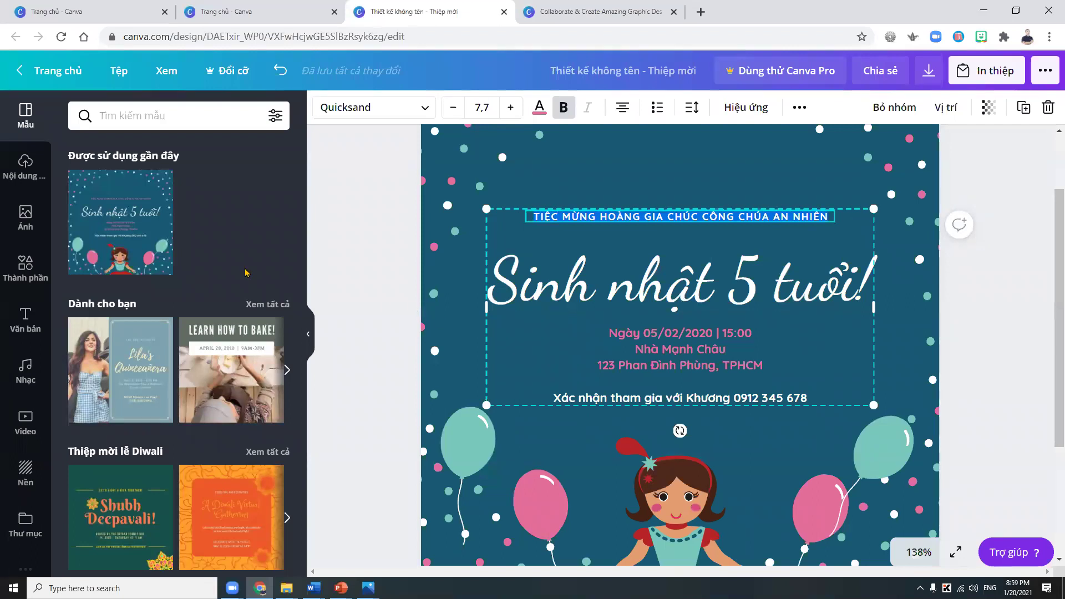
{"action": "key", "text": "Escape"}
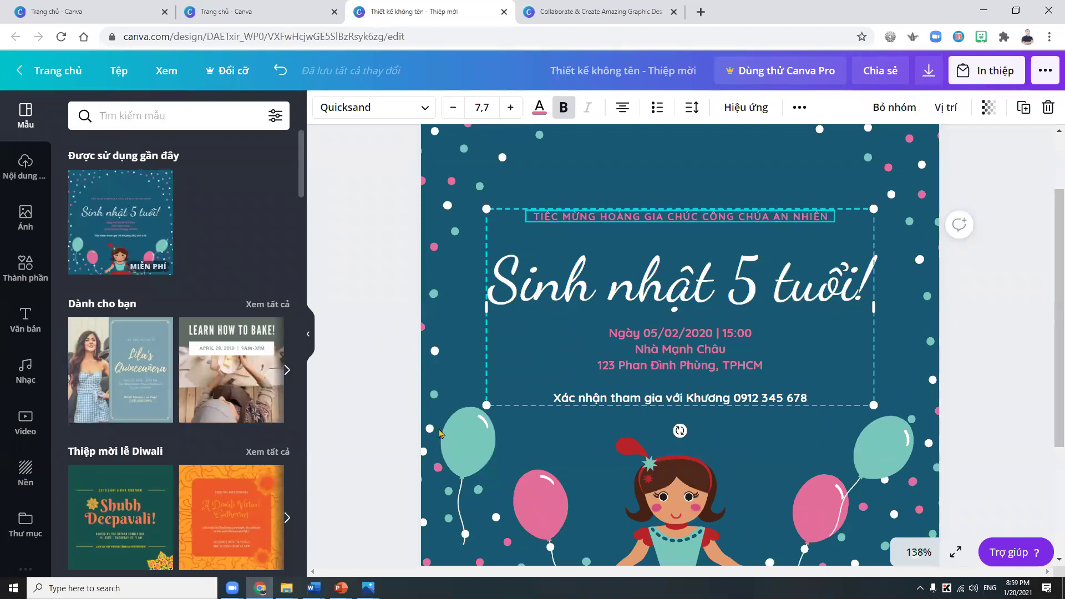
- Scroll the Mẫu panel down to the Thiệp mời dự lễ mừng tân gia and Thiệp cưới categories
{"action": "scroll", "coordinate": [163, 472], "scroll_direction": "down", "scroll_amount": 10}
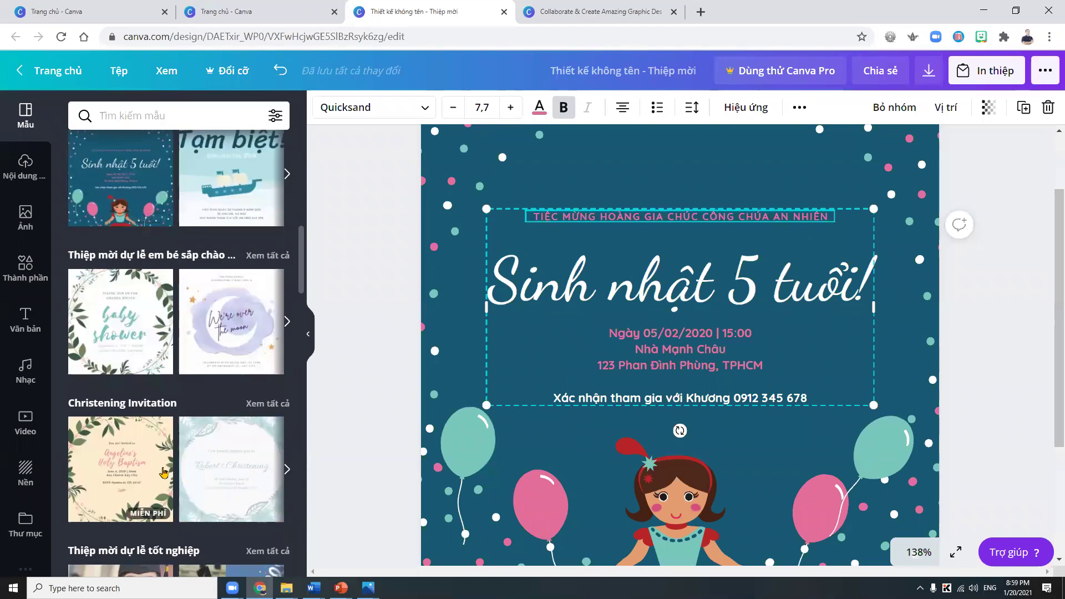
{"action": "scroll", "coordinate": [164, 472], "scroll_direction": "down", "scroll_amount": 8}
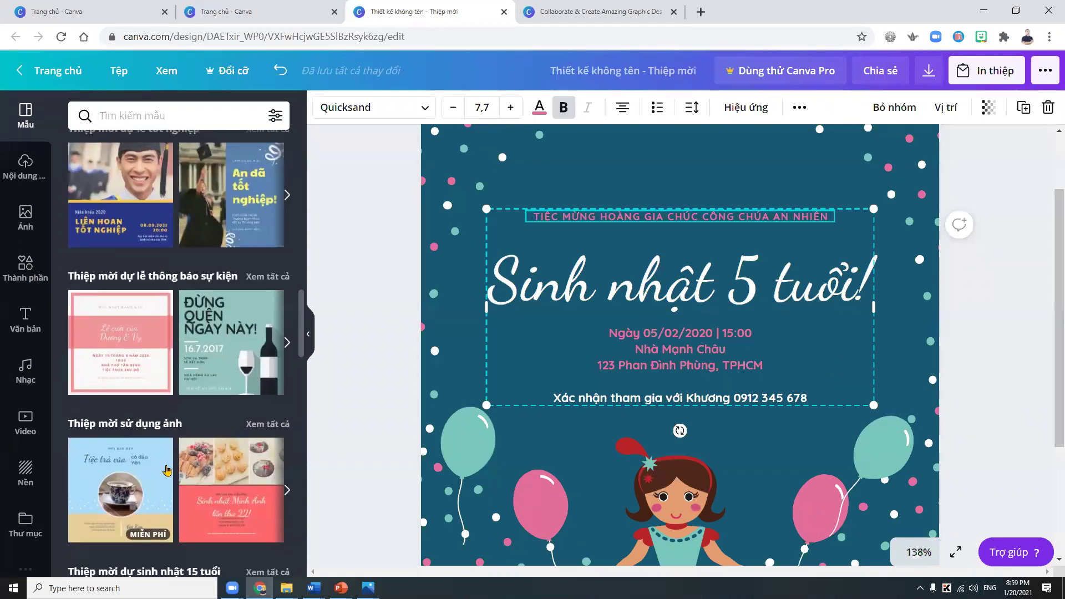
{"action": "scroll", "coordinate": [166, 470], "scroll_direction": "up", "scroll_amount": 2}
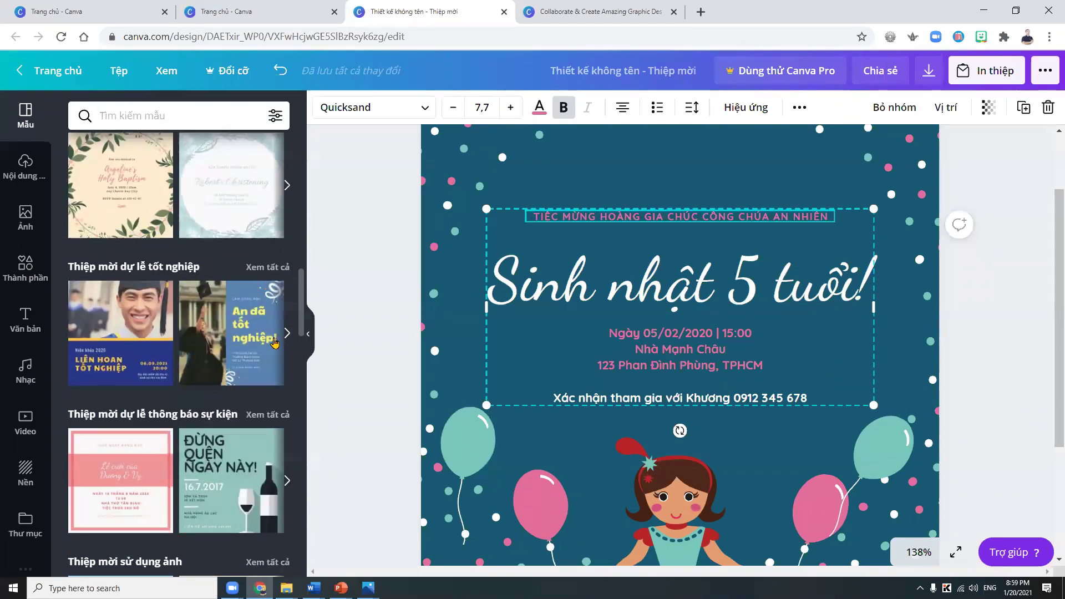
{"action": "scroll", "coordinate": [137, 433], "scroll_direction": "up", "scroll_amount": 4}
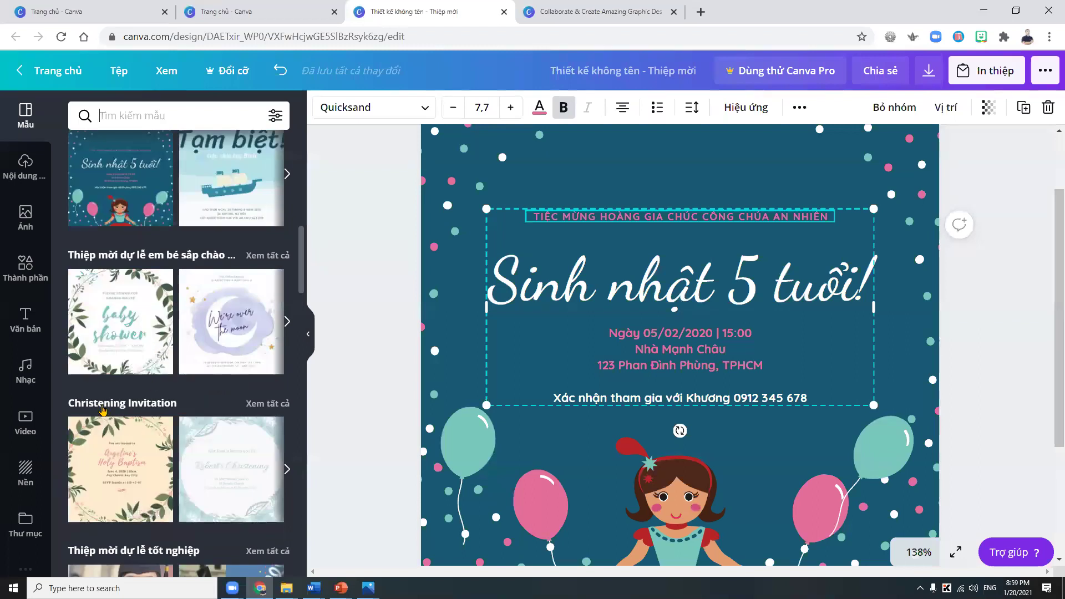
{"action": "scroll", "coordinate": [154, 438], "scroll_direction": "down", "scroll_amount": 2}
{"action": "scroll", "coordinate": [154, 416], "scroll_direction": "up", "scroll_amount": 2}
{"action": "scroll", "coordinate": [154, 411], "scroll_direction": "down", "scroll_amount": 4}
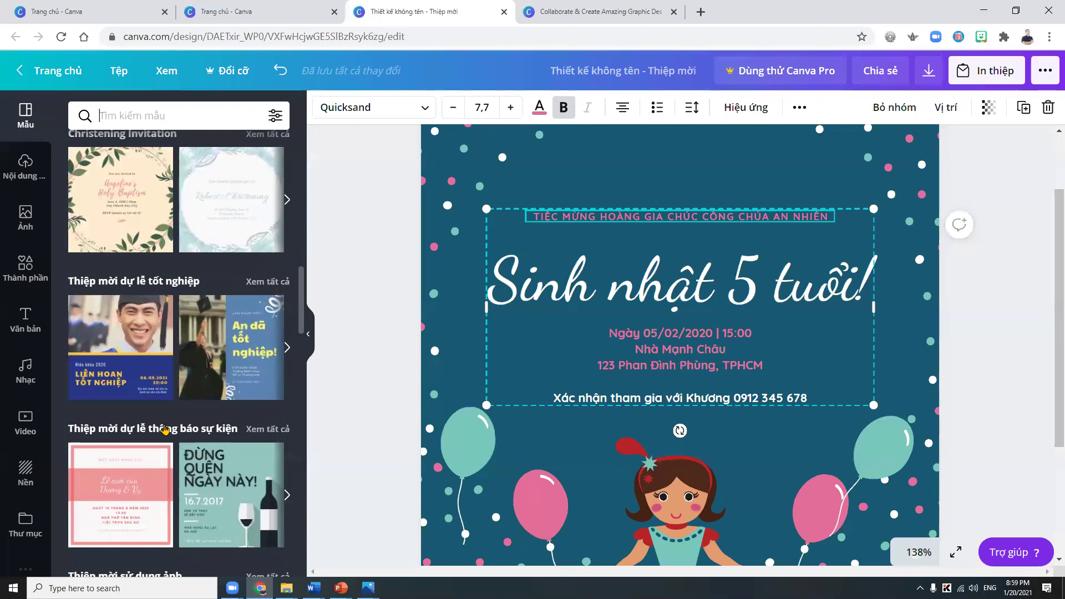
{"action": "scroll", "coordinate": [183, 480], "scroll_direction": "down", "scroll_amount": 4}
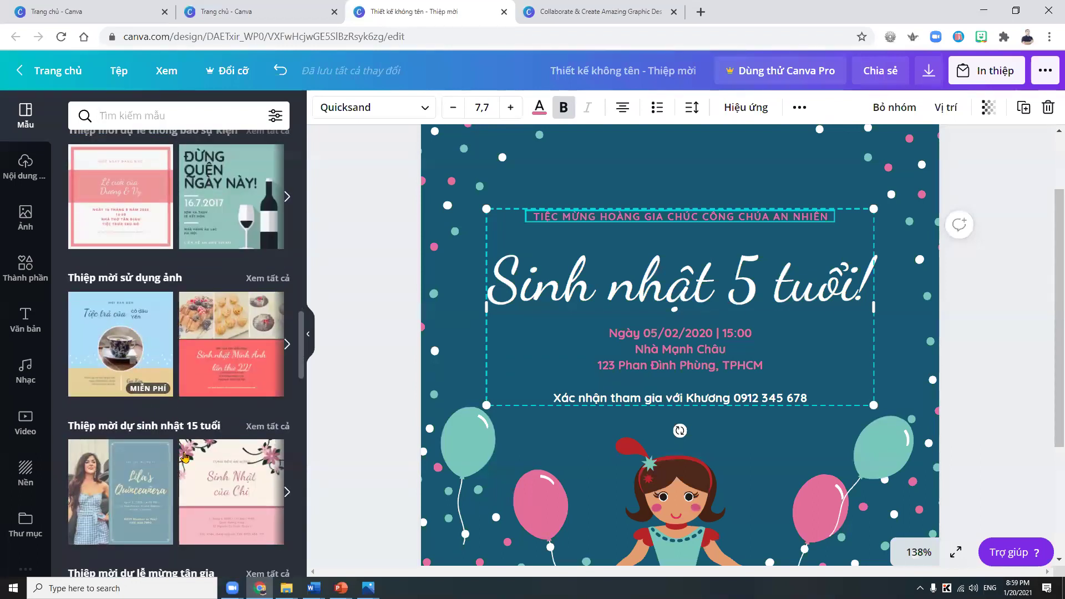
{"action": "scroll", "coordinate": [184, 491], "scroll_direction": "down", "scroll_amount": 1}
{"action": "scroll", "coordinate": [185, 490], "scroll_direction": "down", "scroll_amount": 4}
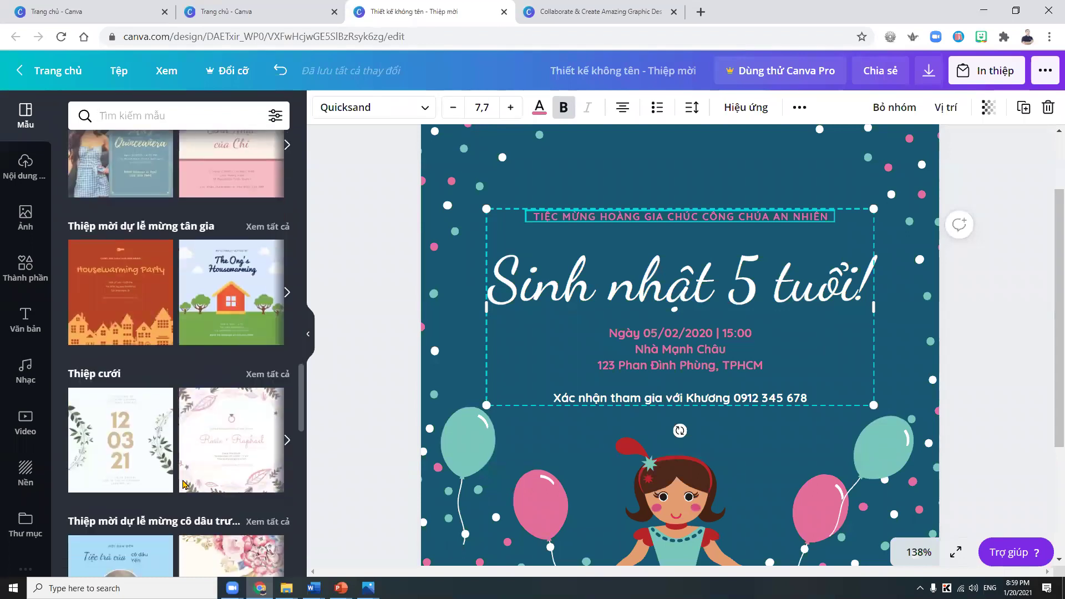
{"action": "left_click", "coordinate": [221, 294]}
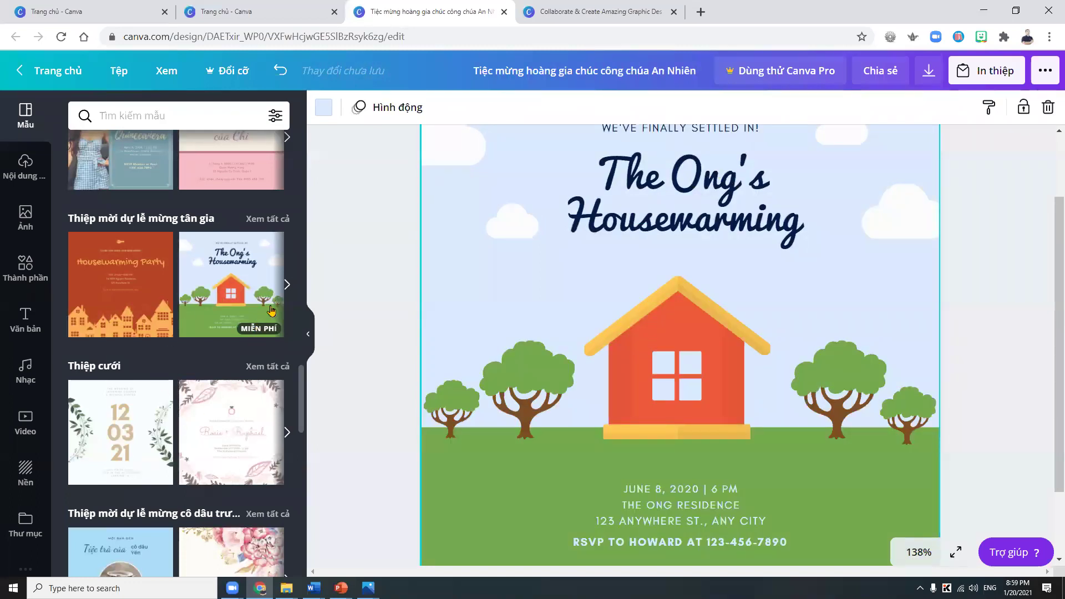
{"action": "scroll", "coordinate": [271, 310], "scroll_direction": "down", "scroll_amount": 2}
{"action": "scroll", "coordinate": [278, 333], "scroll_direction": "up", "scroll_amount": 3}
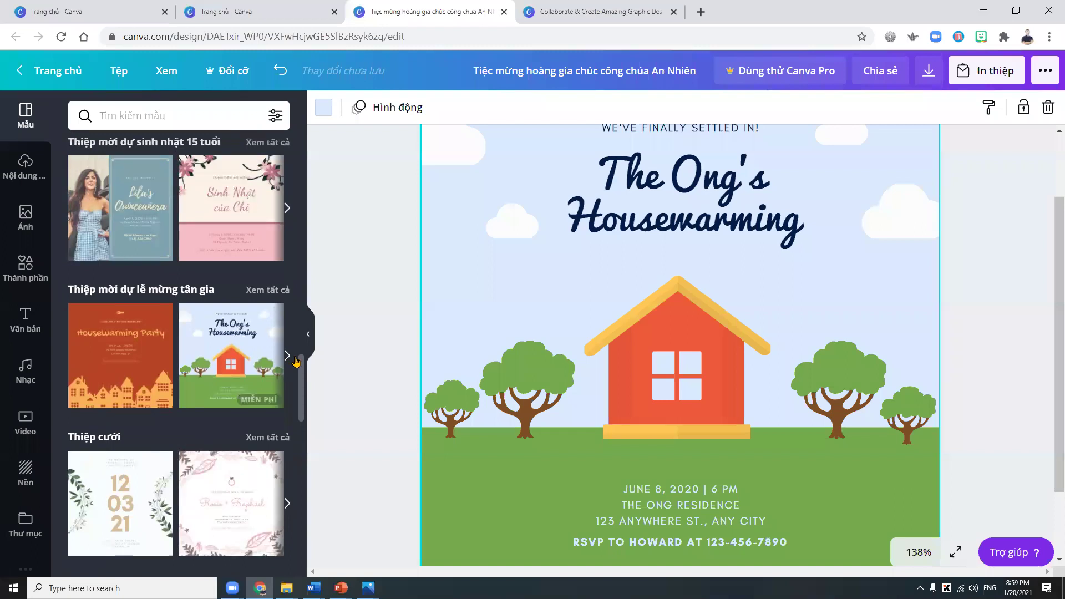
{"action": "left_click", "coordinate": [294, 359]}
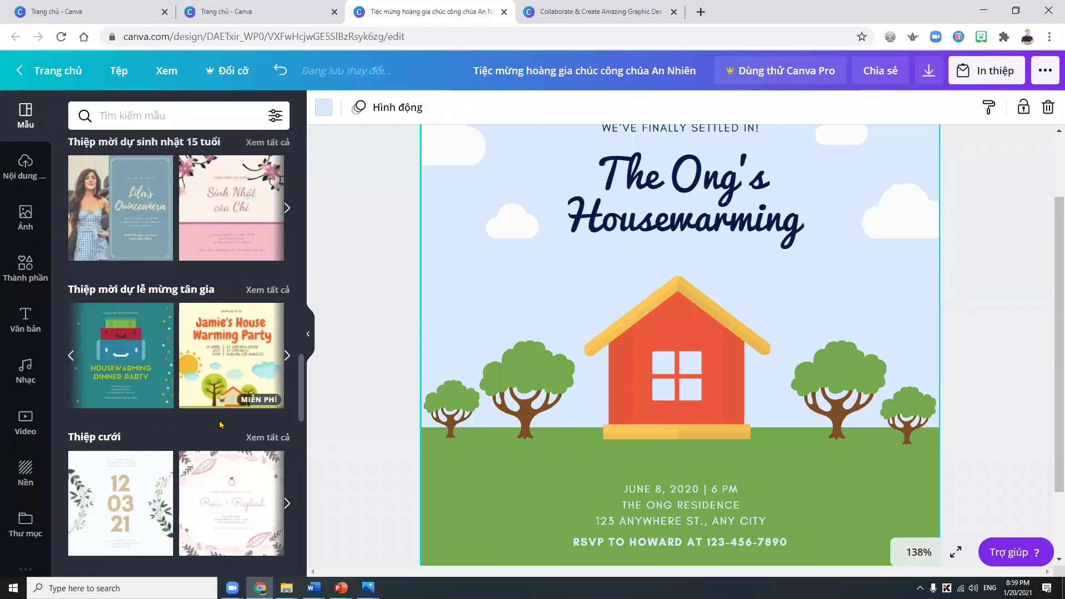
{"action": "scroll", "coordinate": [221, 425], "scroll_direction": "down", "scroll_amount": 5}
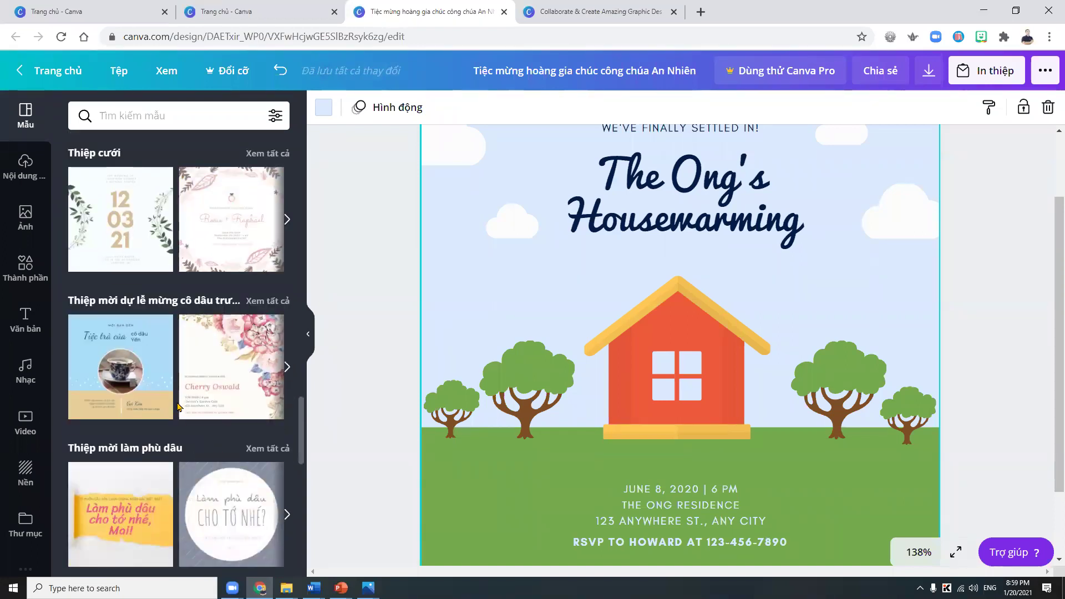
{"action": "left_click", "coordinate": [146, 382]}
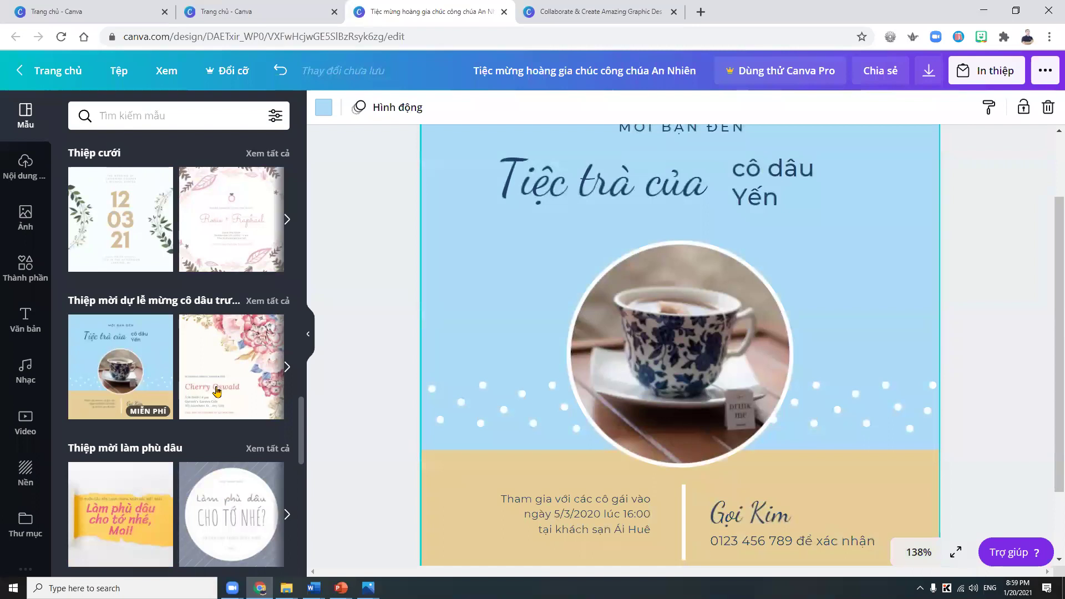
{"action": "scroll", "coordinate": [220, 421], "scroll_direction": "down", "scroll_amount": 4}
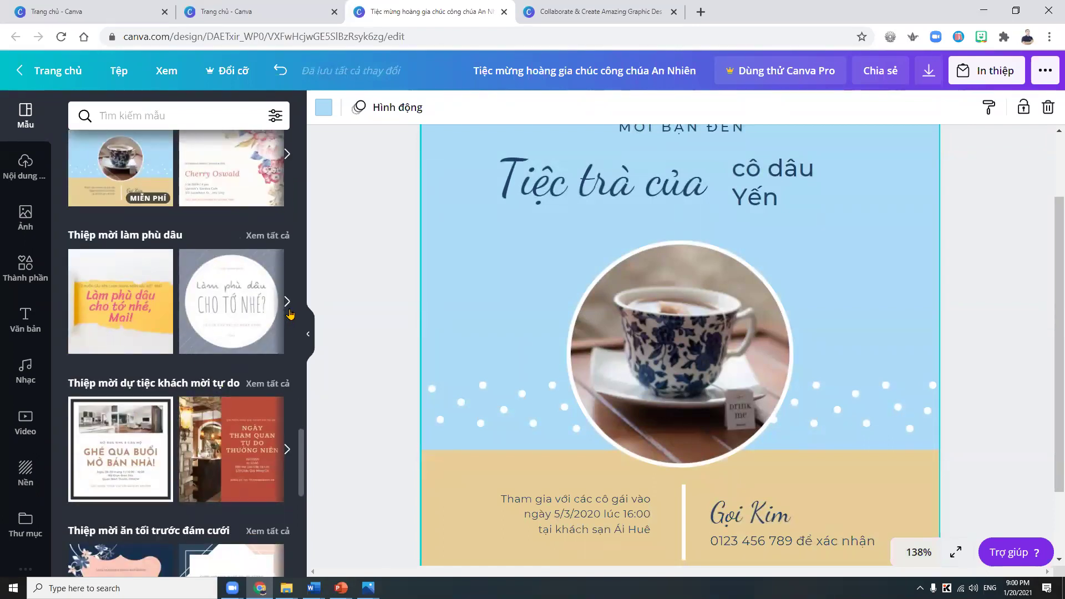
{"action": "left_click", "coordinate": [285, 310]}
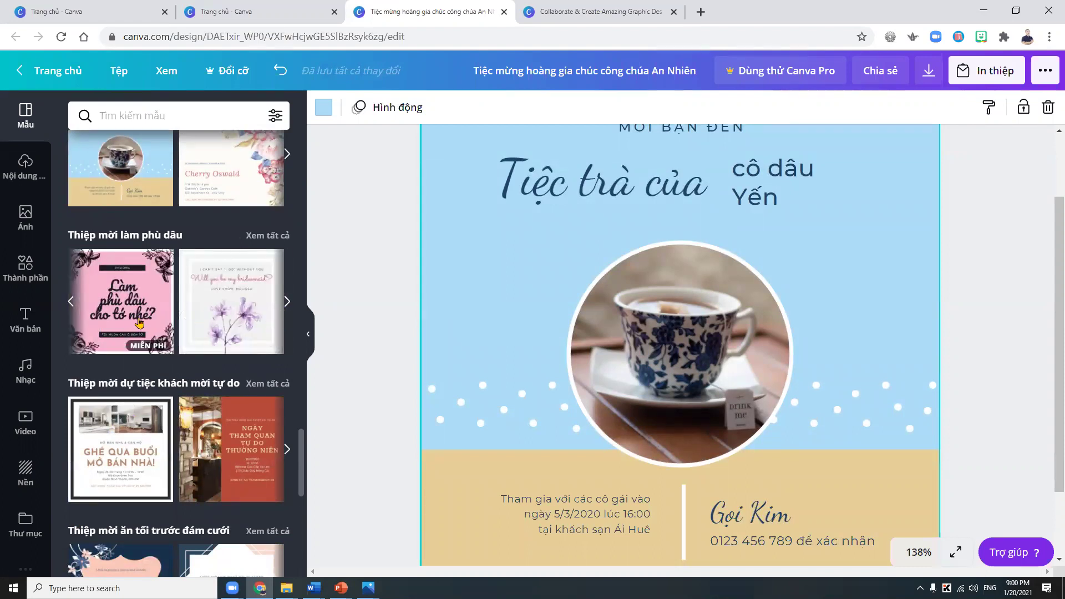
{"action": "left_click", "coordinate": [120, 299]}
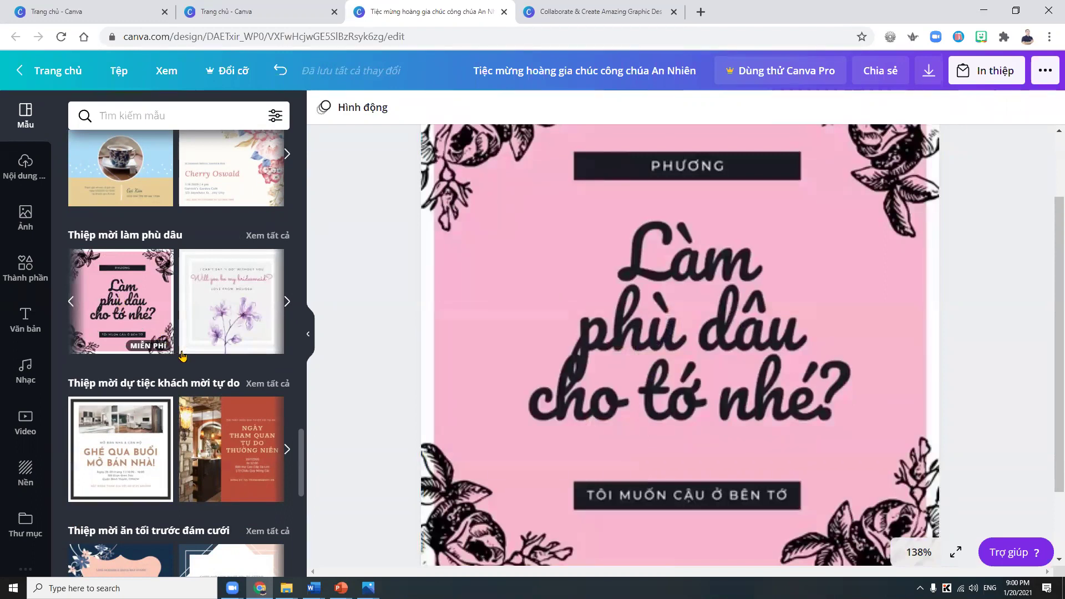
{"action": "scroll", "coordinate": [209, 431], "scroll_direction": "down", "scroll_amount": 10}
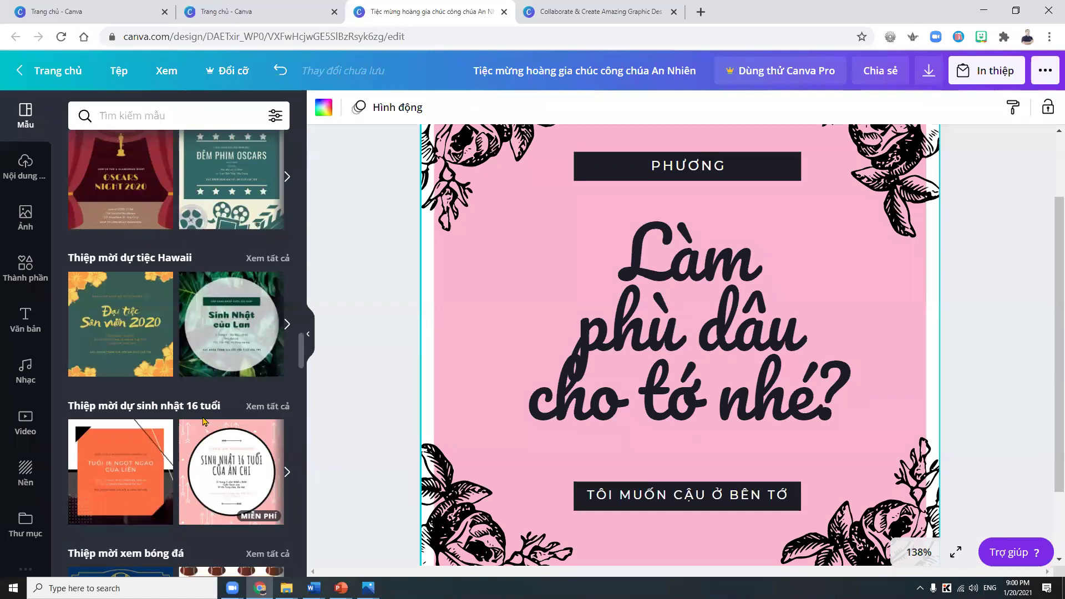
{"action": "scroll", "coordinate": [199, 427], "scroll_direction": "down", "scroll_amount": 8}
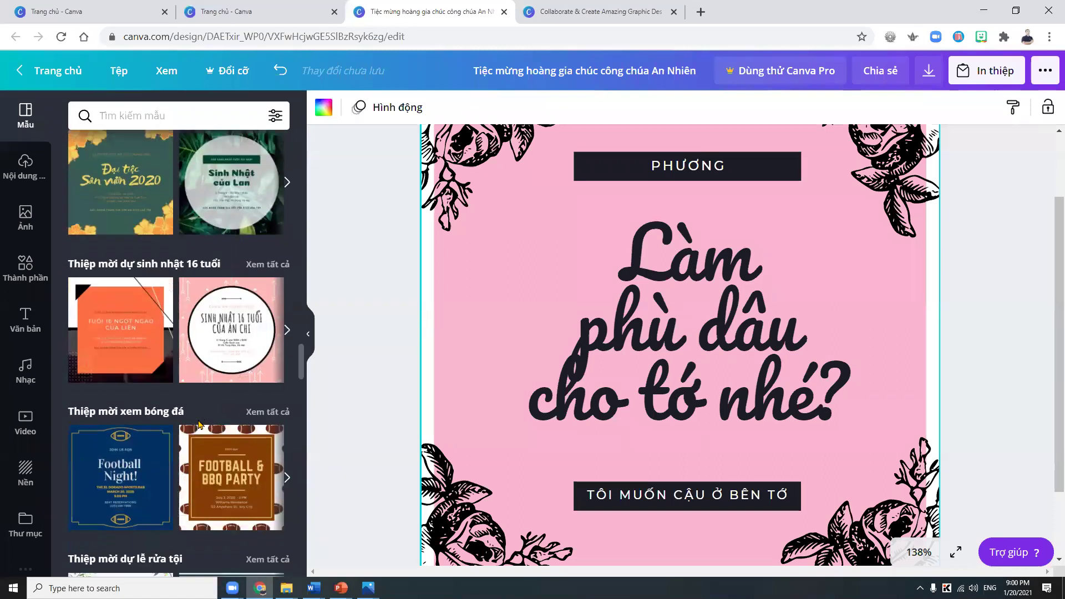
- Search the templates for 'năm mới' and browse the results
{"action": "left_click", "coordinate": [117, 115]}
{"action": "type", "text": "năm mới"}
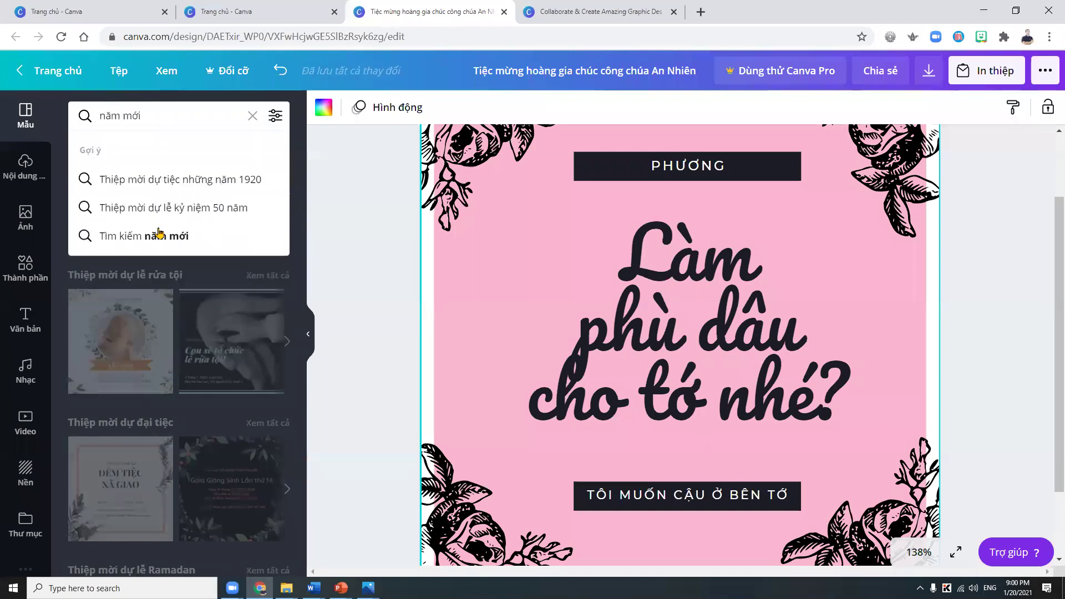
{"action": "left_click", "coordinate": [156, 236]}
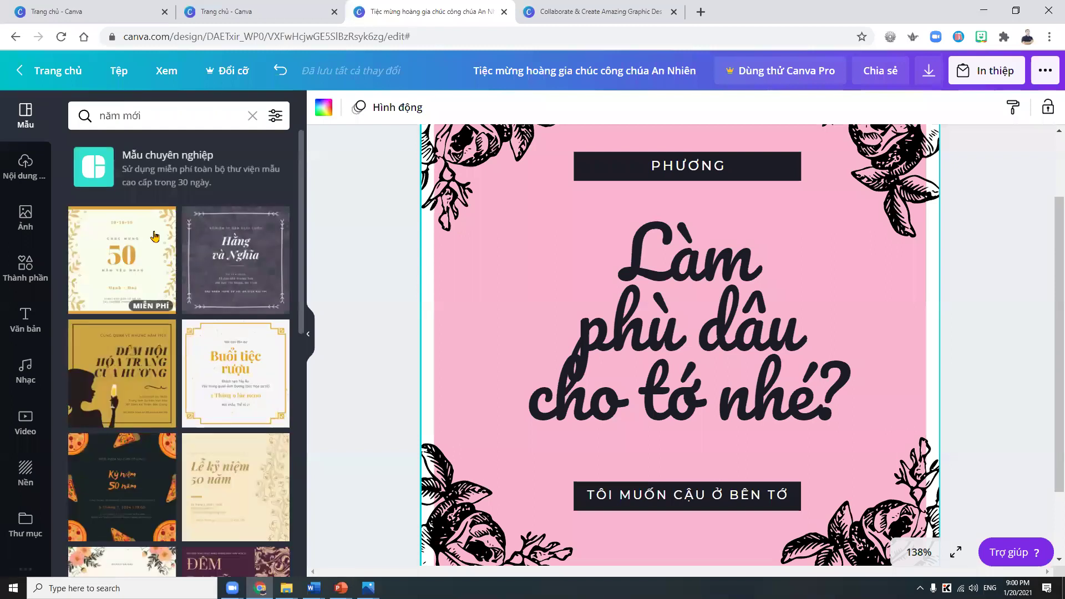
{"action": "scroll", "coordinate": [185, 405], "scroll_direction": "down", "scroll_amount": 4}
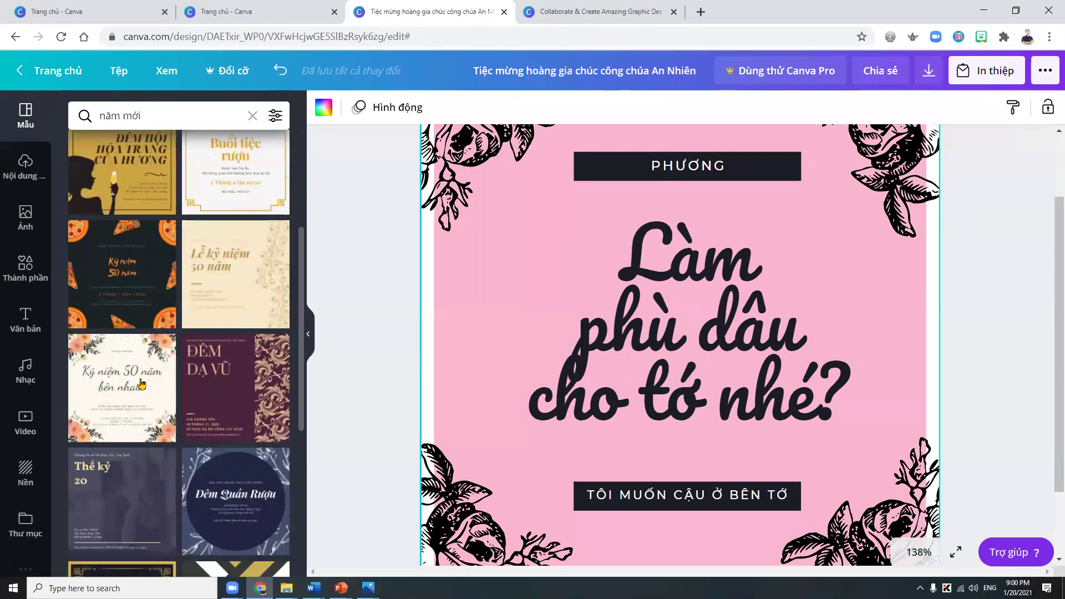
{"action": "scroll", "coordinate": [142, 383], "scroll_direction": "down", "scroll_amount": 4}
{"action": "scroll", "coordinate": [152, 384], "scroll_direction": "up", "scroll_amount": 6}
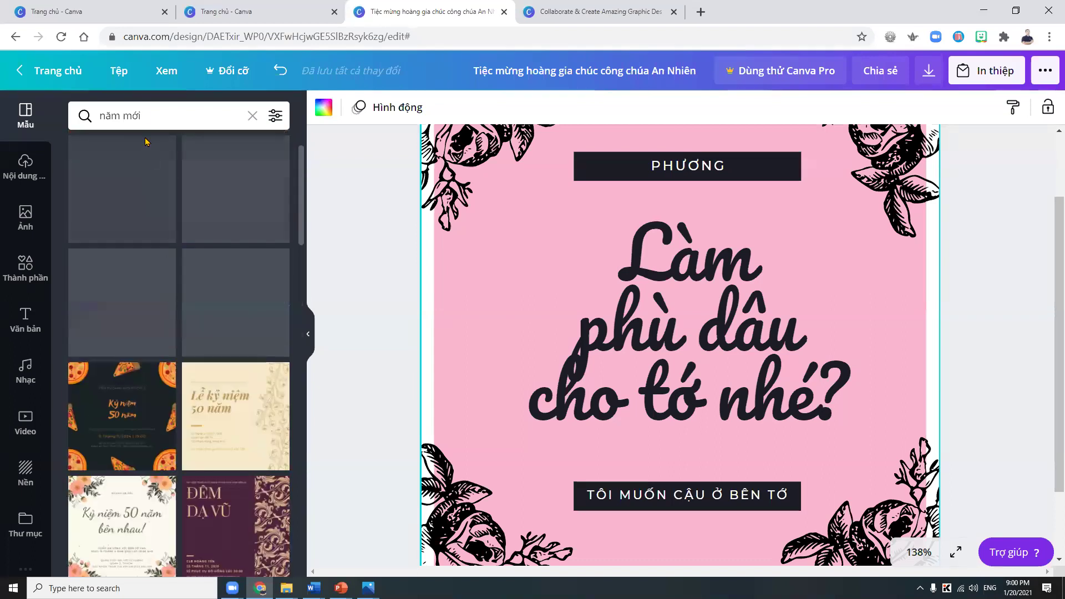
- Replace the search with 'happy new year' and scroll through the matching templates
{"action": "left_click", "coordinate": [70, 104]}
{"action": "key", "text": "End"}
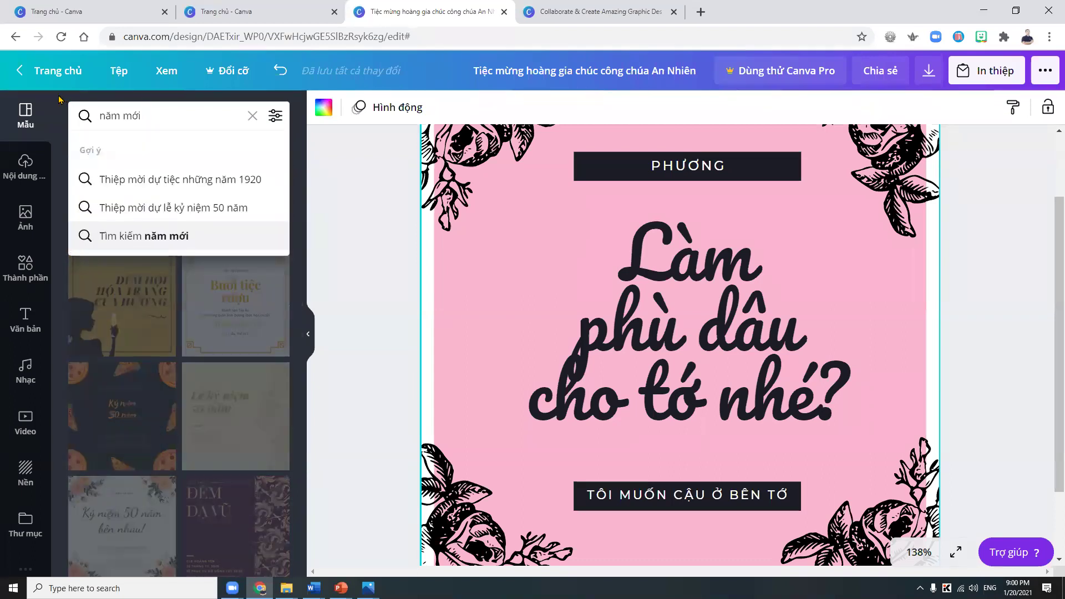
{"action": "left_click", "coordinate": [252, 116]}
{"action": "type", "text": "happy"}
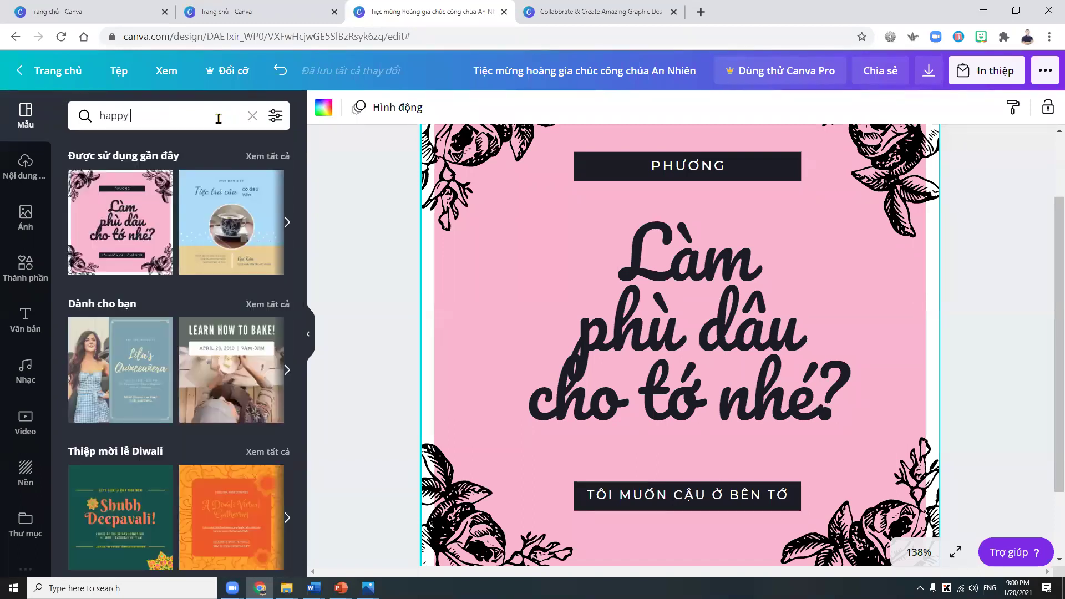
{"action": "type", "text": " new year"}
{"action": "key", "text": "Return"}
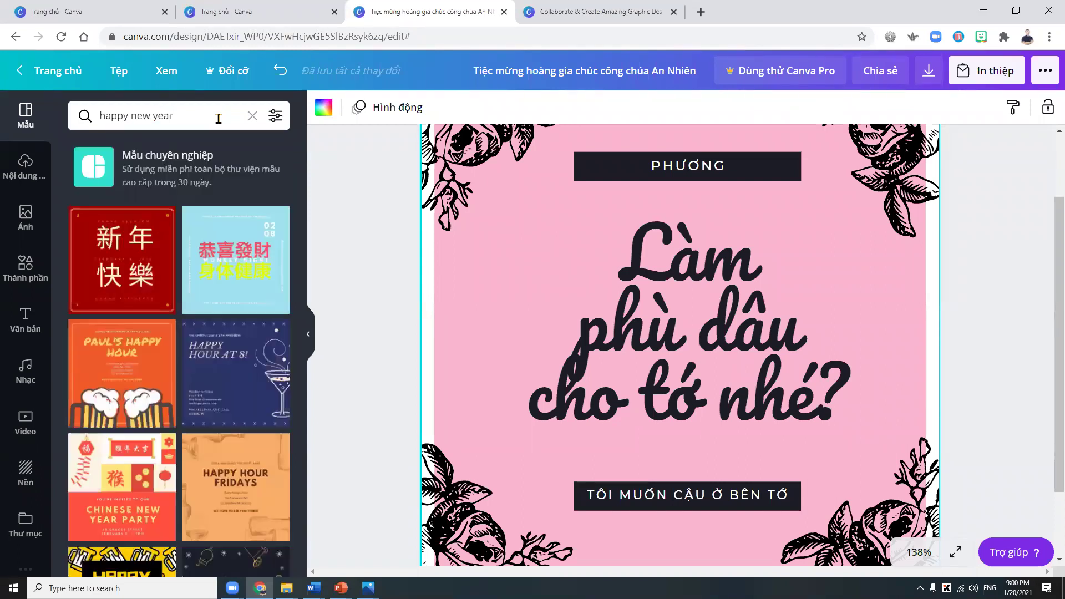
{"action": "scroll", "coordinate": [187, 511], "scroll_direction": "down", "scroll_amount": 10}
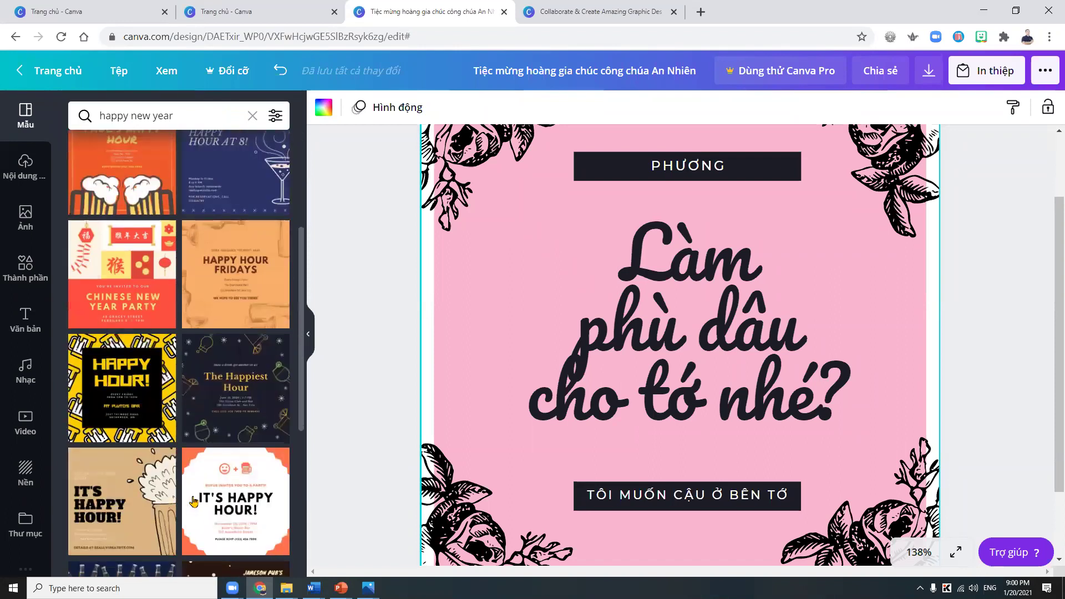
{"action": "scroll", "coordinate": [196, 511], "scroll_direction": "down", "scroll_amount": 12}
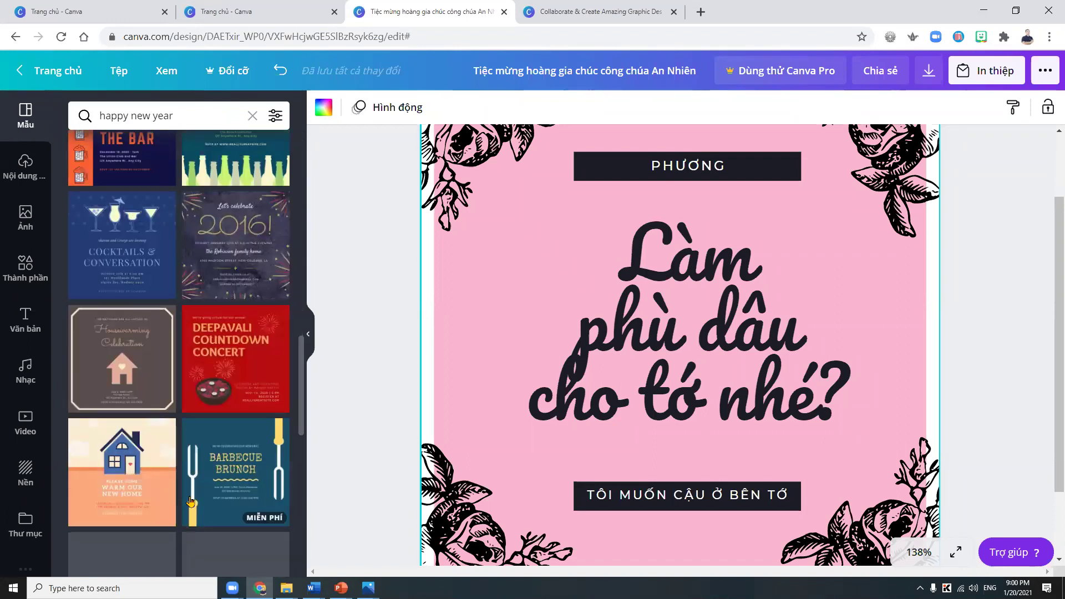
{"action": "scroll", "coordinate": [188, 503], "scroll_direction": "down", "scroll_amount": 4}
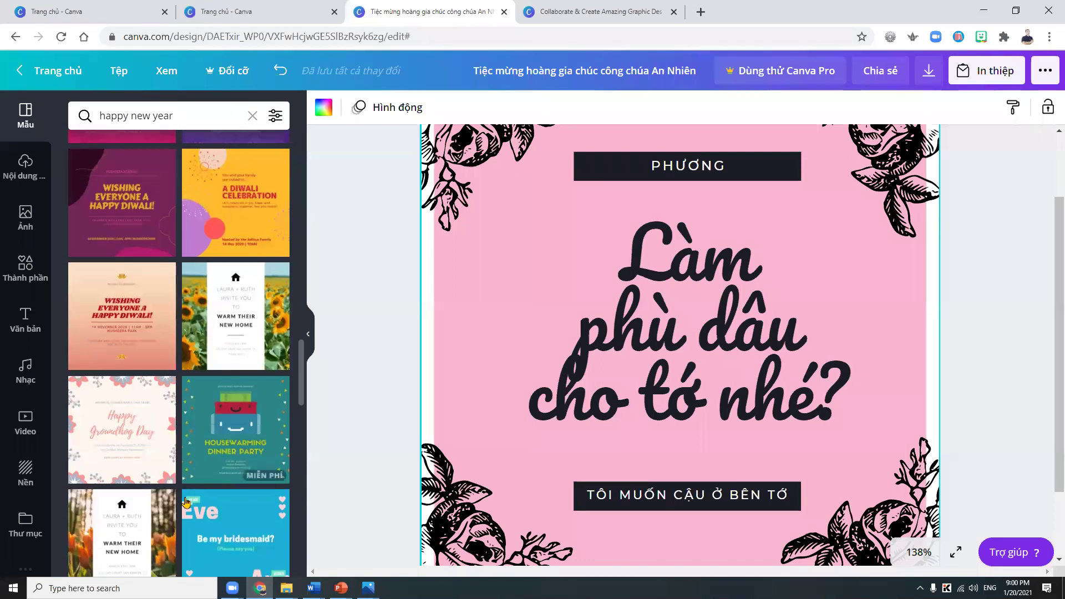
{"action": "scroll", "coordinate": [187, 502], "scroll_direction": "up", "scroll_amount": 10}
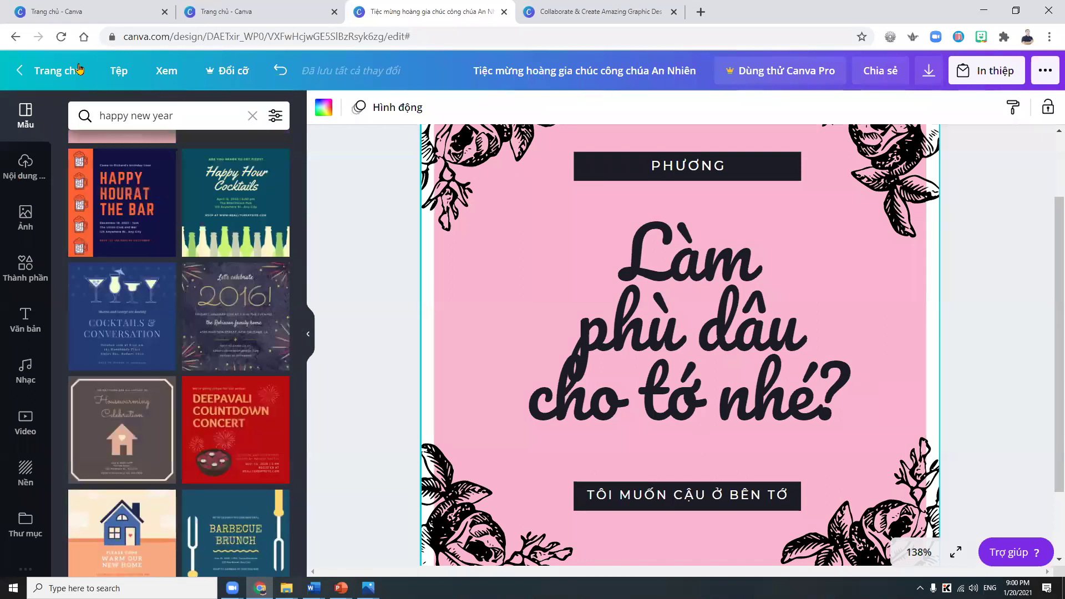
- From the home page's Sự kiện tab, create a new Giấy mời (dọc) A6 invitation
{"action": "left_click", "coordinate": [28, 72]}
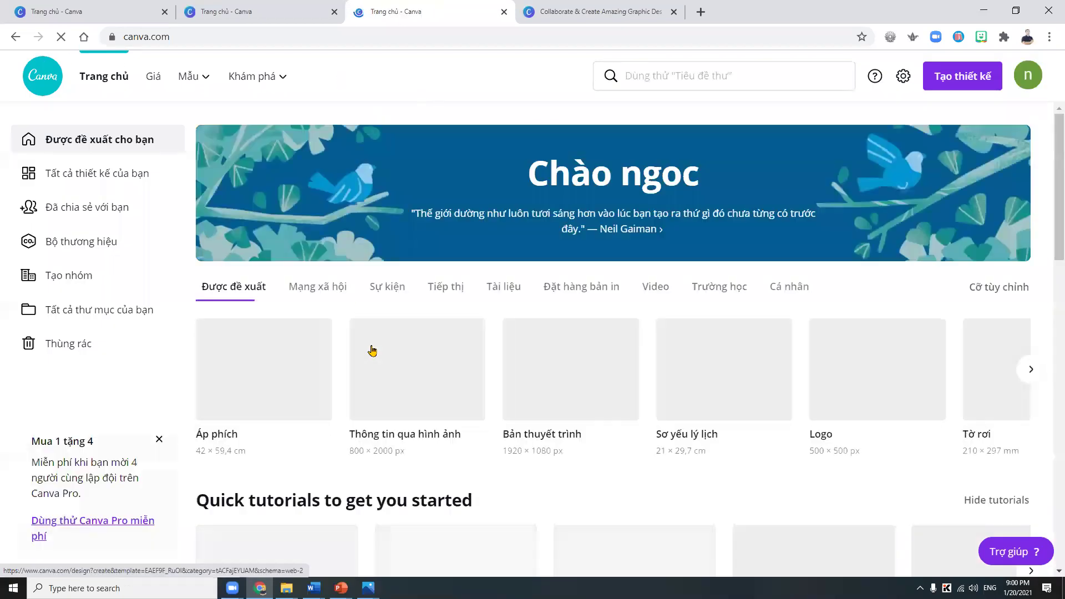
{"action": "scroll", "coordinate": [396, 446], "scroll_direction": "down", "scroll_amount": 3}
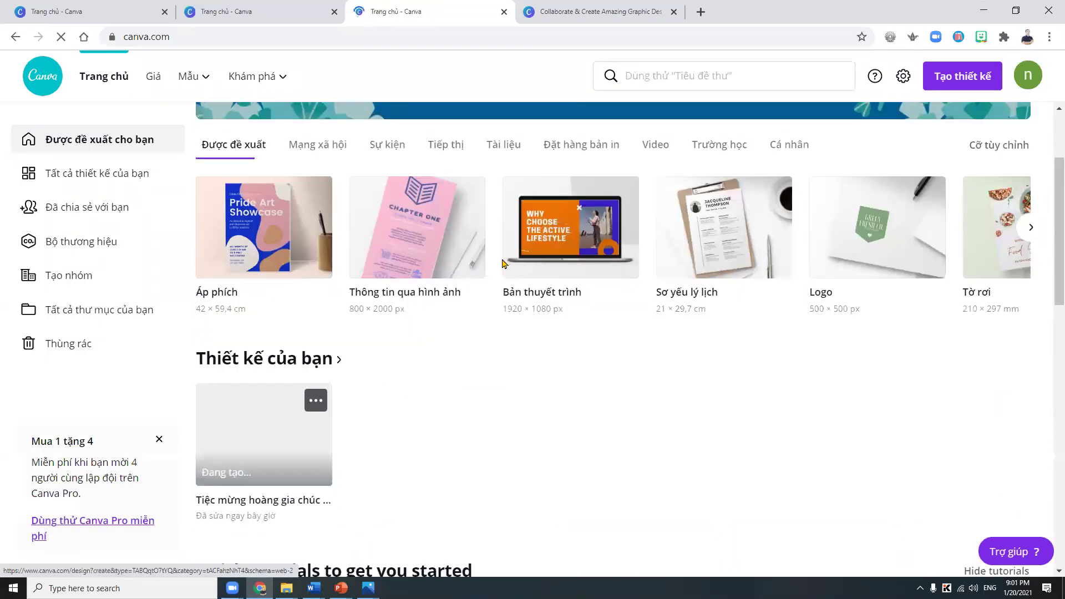
{"action": "left_click", "coordinate": [386, 145]}
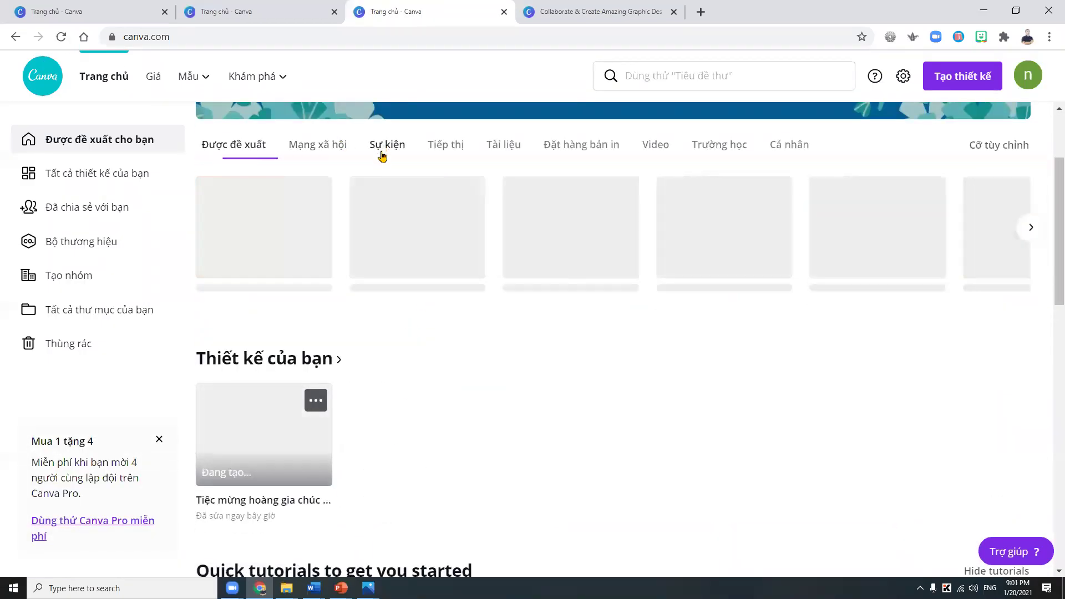
{"action": "left_click", "coordinate": [383, 298]}
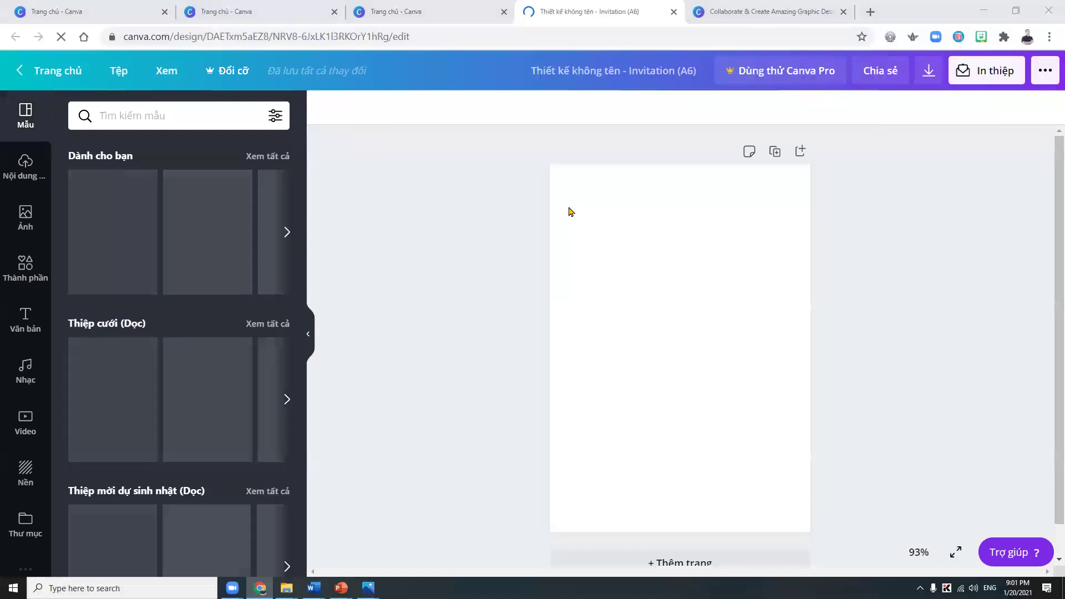
- Rerun the recent 'năm mới' template search, then search for 'happy new year' templates
{"action": "left_click", "coordinate": [171, 111]}
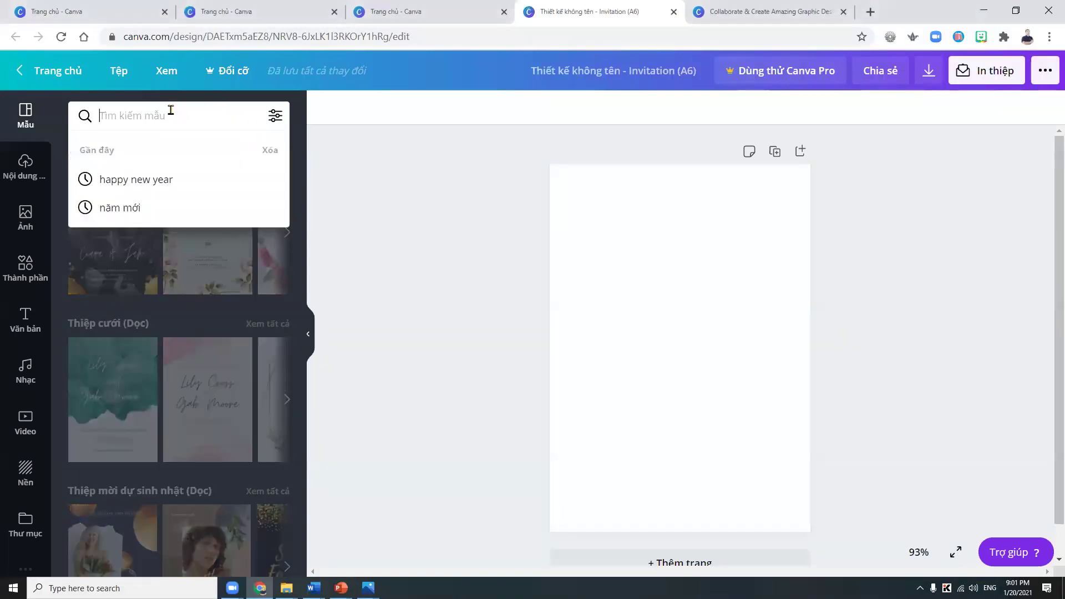
{"action": "left_click", "coordinate": [115, 216]}
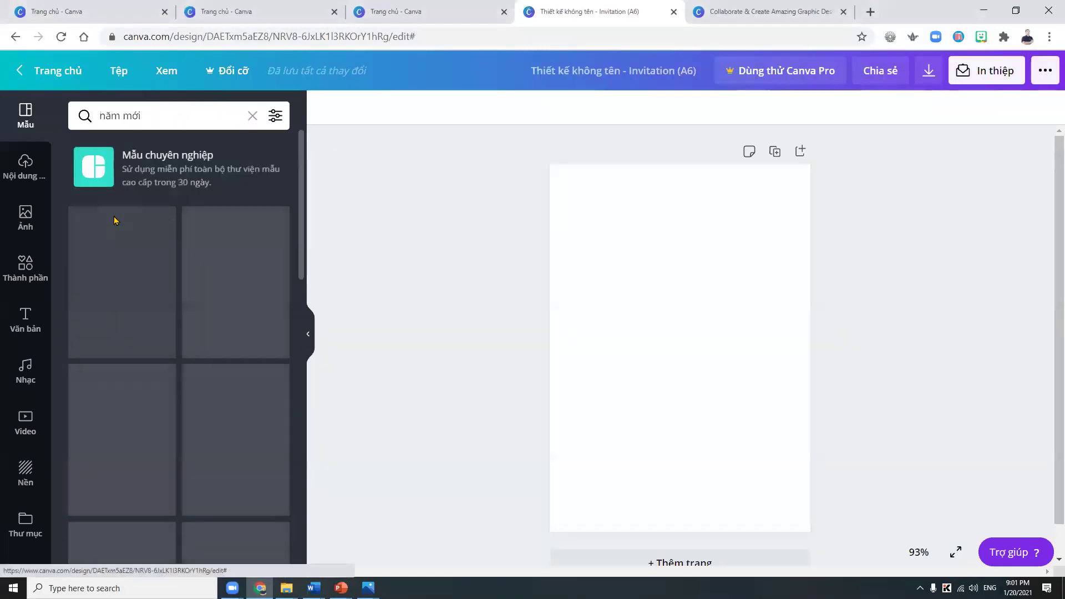
{"action": "scroll", "coordinate": [193, 435], "scroll_direction": "down", "scroll_amount": 2}
{"action": "scroll", "coordinate": [193, 435], "scroll_direction": "down", "scroll_amount": 5}
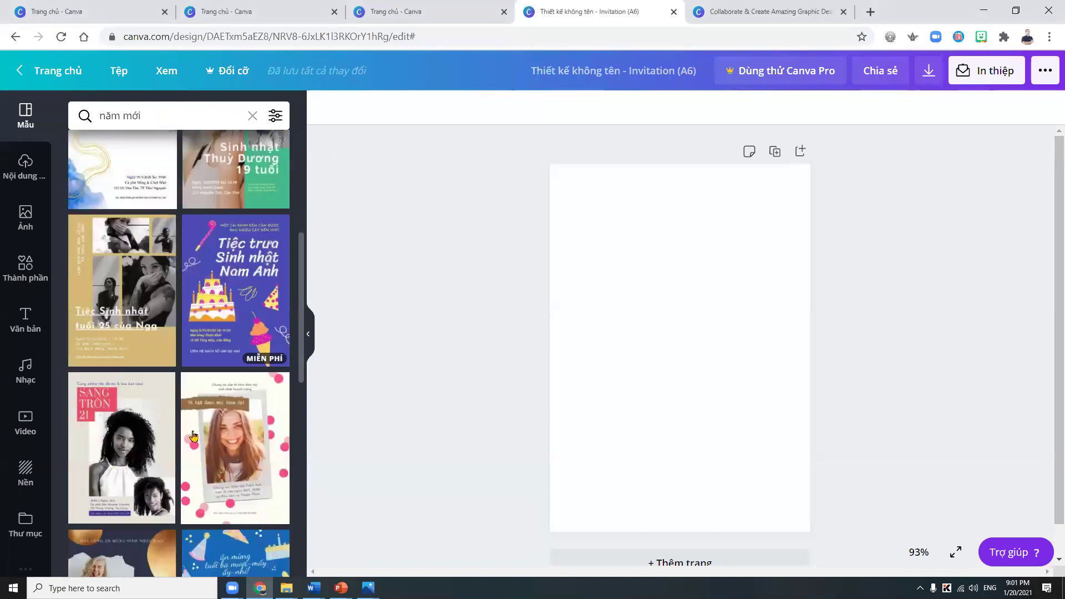
{"action": "scroll", "coordinate": [170, 296], "scroll_direction": "up", "scroll_amount": 2}
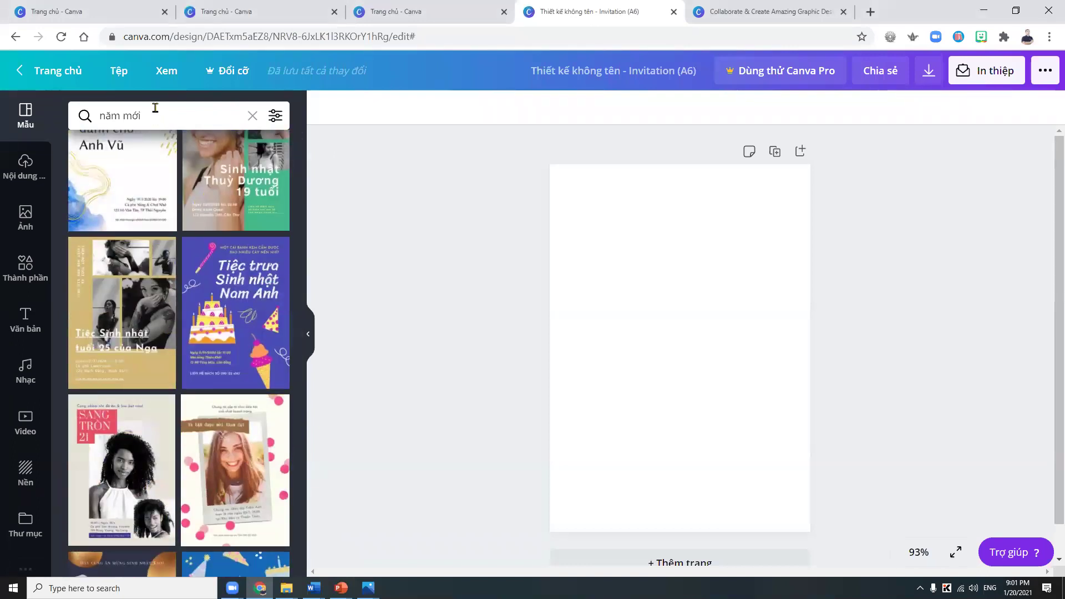
{"action": "left_click", "coordinate": [155, 111]}
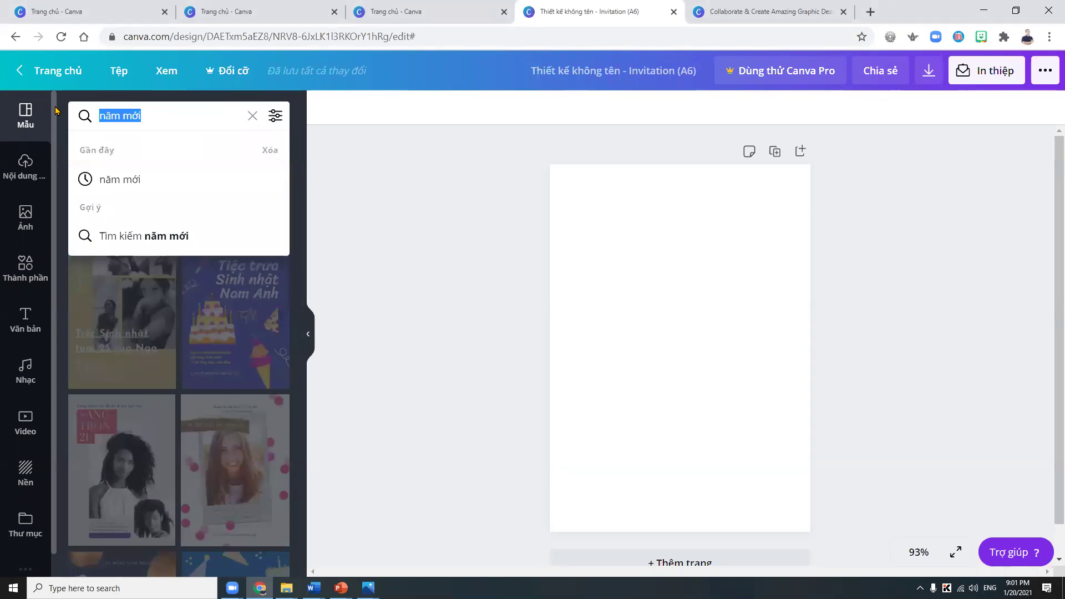
{"action": "type", "text": "happ"}
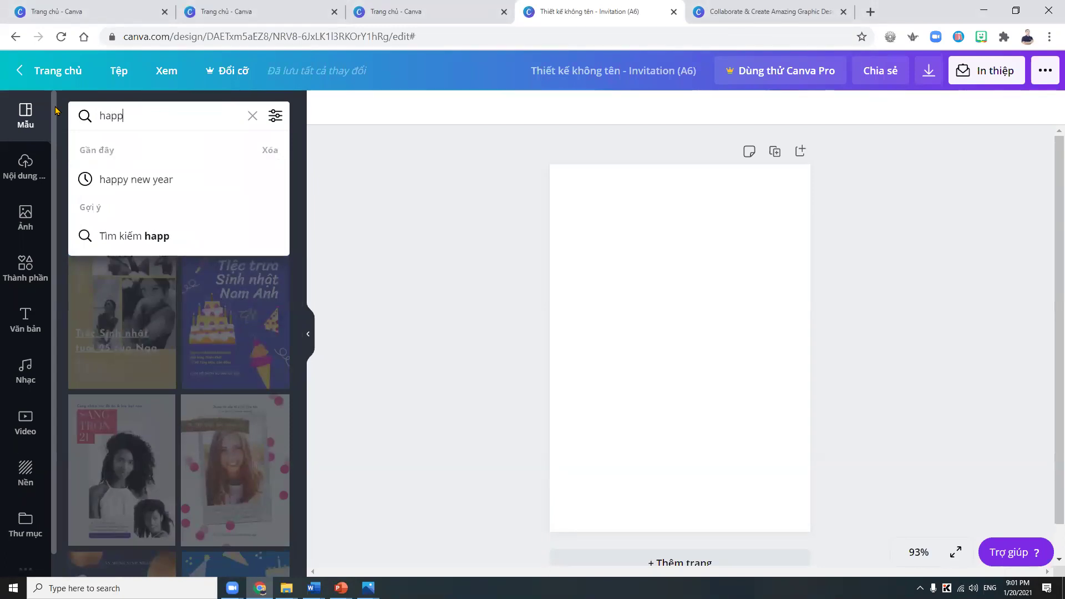
{"action": "left_click", "coordinate": [158, 179]}
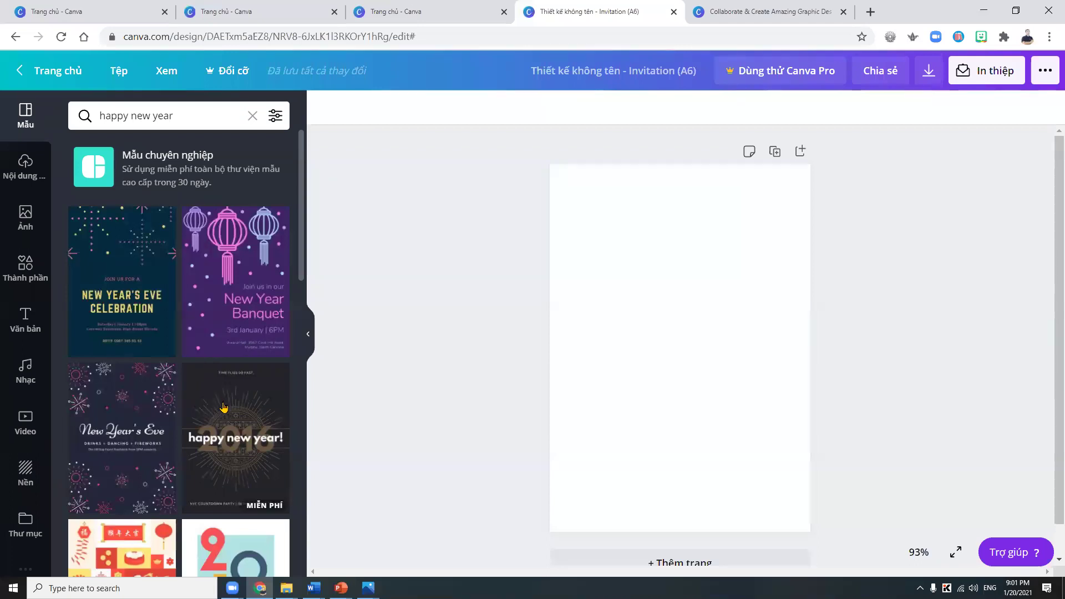
{"action": "scroll", "coordinate": [227, 412], "scroll_direction": "down", "scroll_amount": 1}
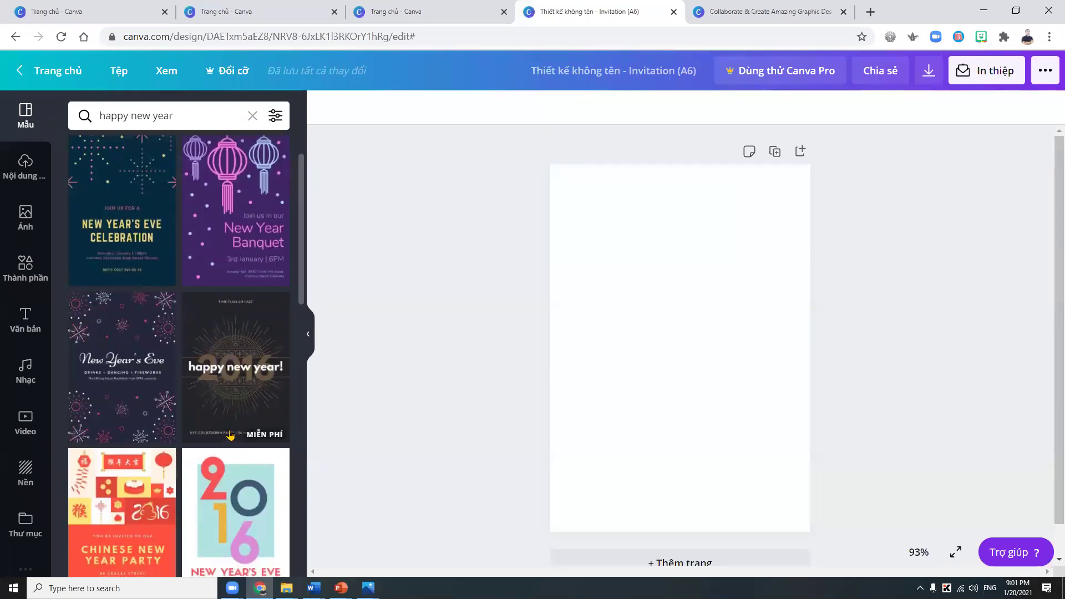
{"action": "scroll", "coordinate": [187, 422], "scroll_direction": "down", "scroll_amount": 2}
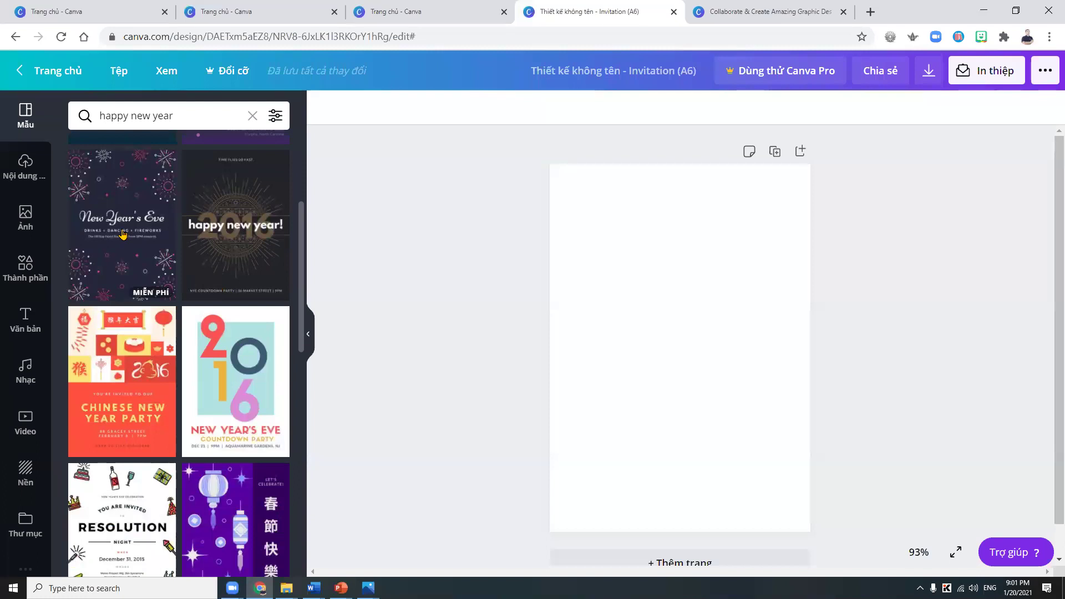
- Apply the New Year's Eve template, then swap in New Year's Eve Celebration instead
{"action": "left_click", "coordinate": [122, 234]}
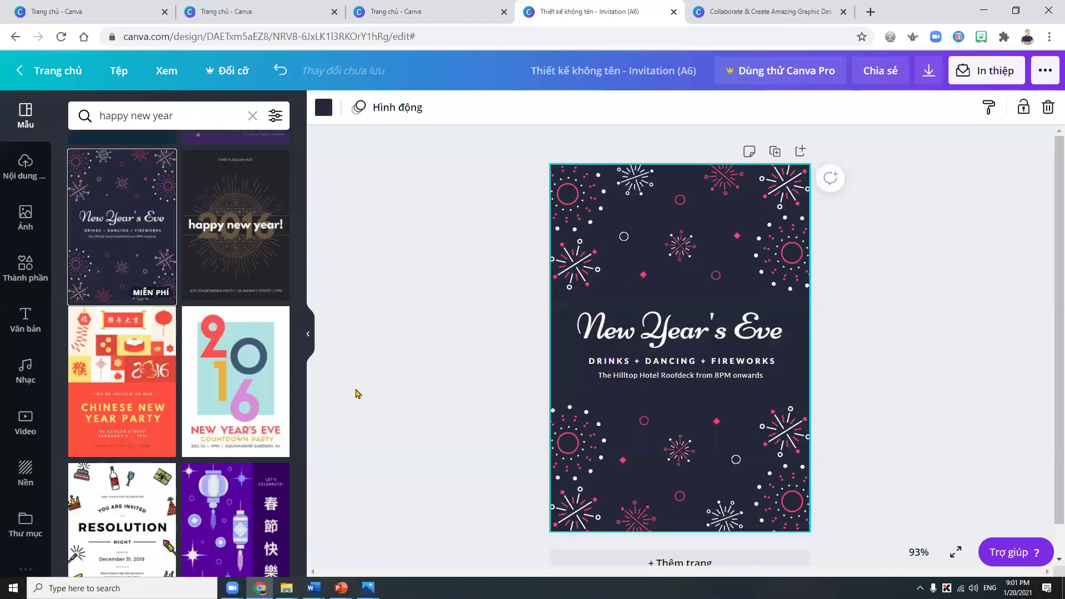
{"action": "scroll", "coordinate": [213, 339], "scroll_direction": "up", "scroll_amount": 3}
{"action": "left_click", "coordinate": [141, 311]}
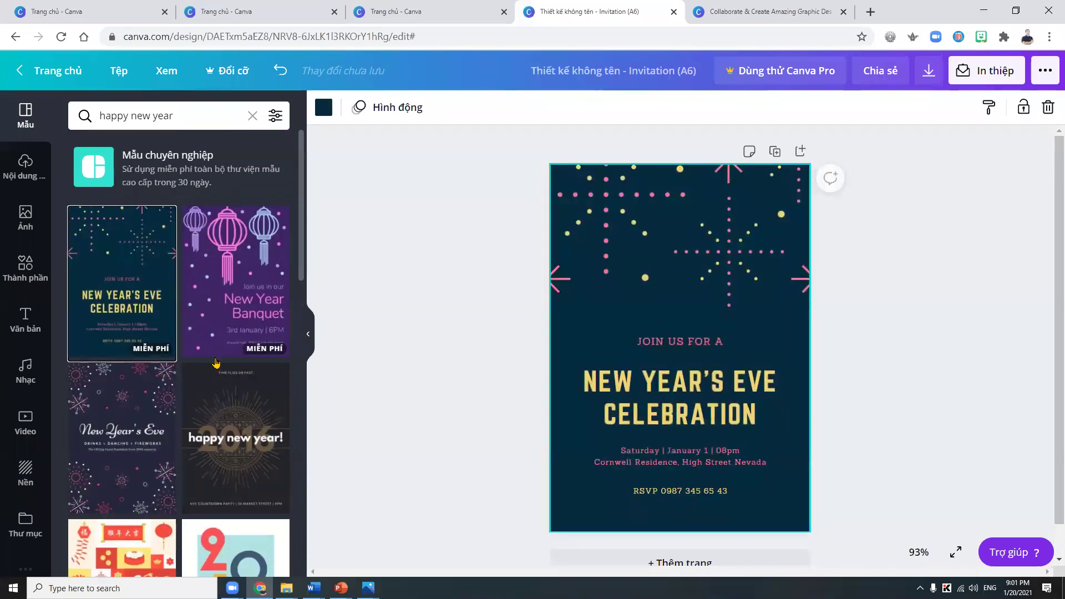
{"action": "scroll", "coordinate": [216, 364], "scroll_direction": "down", "scroll_amount": 11}
{"action": "scroll", "coordinate": [200, 386], "scroll_direction": "down", "scroll_amount": 5}
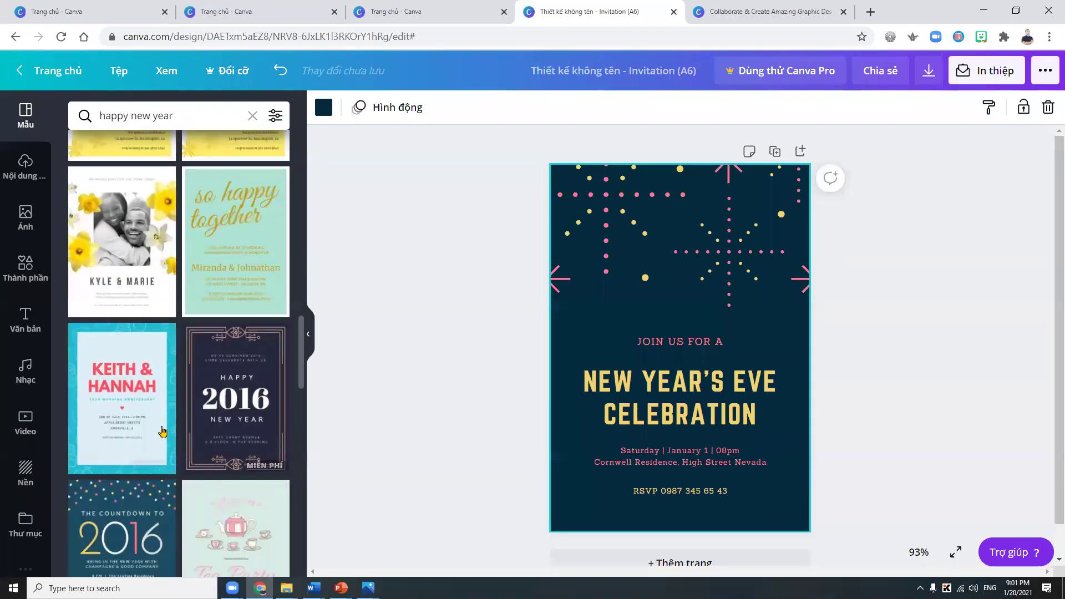
{"action": "scroll", "coordinate": [162, 431], "scroll_direction": "down", "scroll_amount": 3}
{"action": "scroll", "coordinate": [179, 422], "scroll_direction": "down", "scroll_amount": 10}
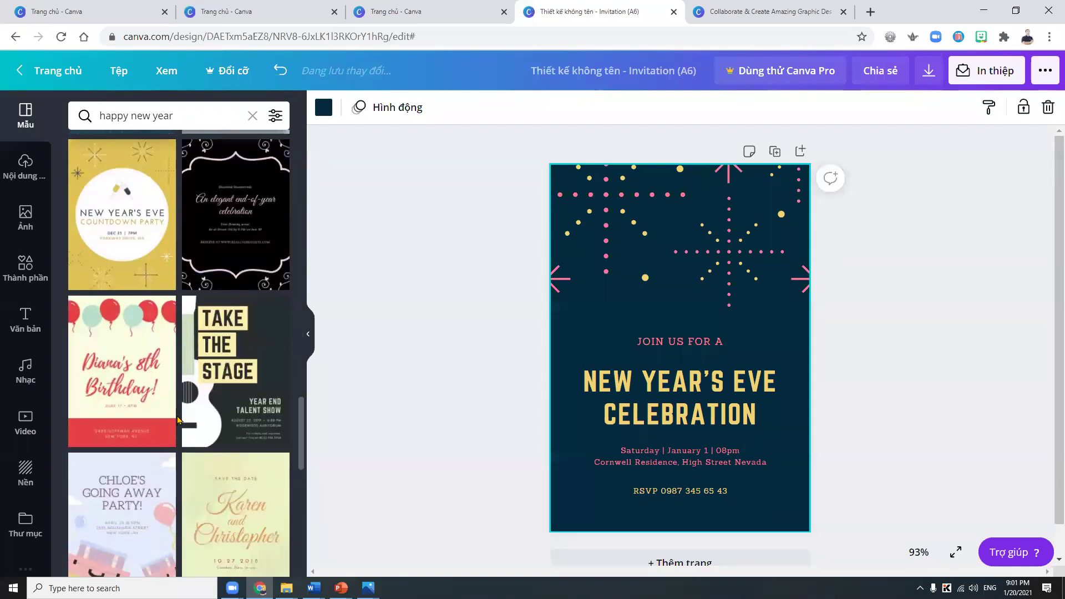
{"action": "scroll", "coordinate": [179, 418], "scroll_direction": "down", "scroll_amount": 3}
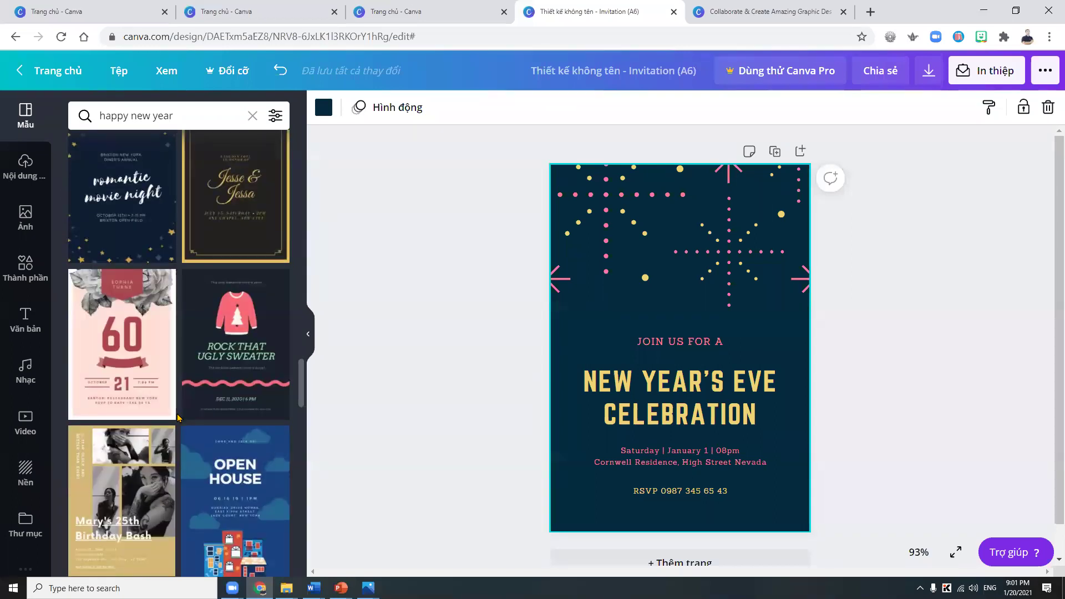
{"action": "scroll", "coordinate": [177, 414], "scroll_direction": "up", "scroll_amount": 5}
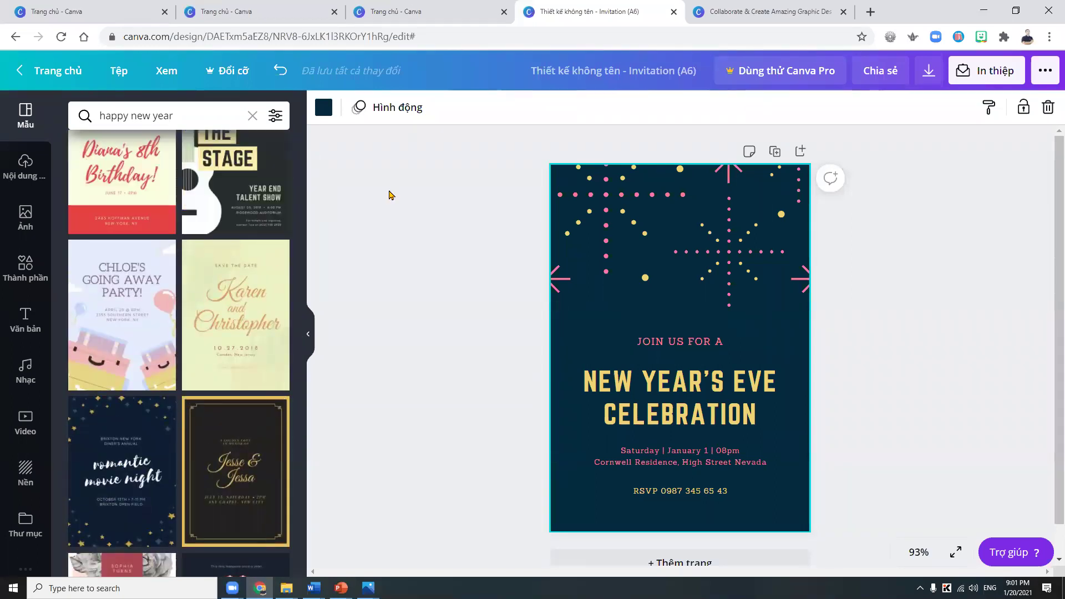
{"action": "scroll", "coordinate": [125, 335], "scroll_direction": "up", "scroll_amount": 10}
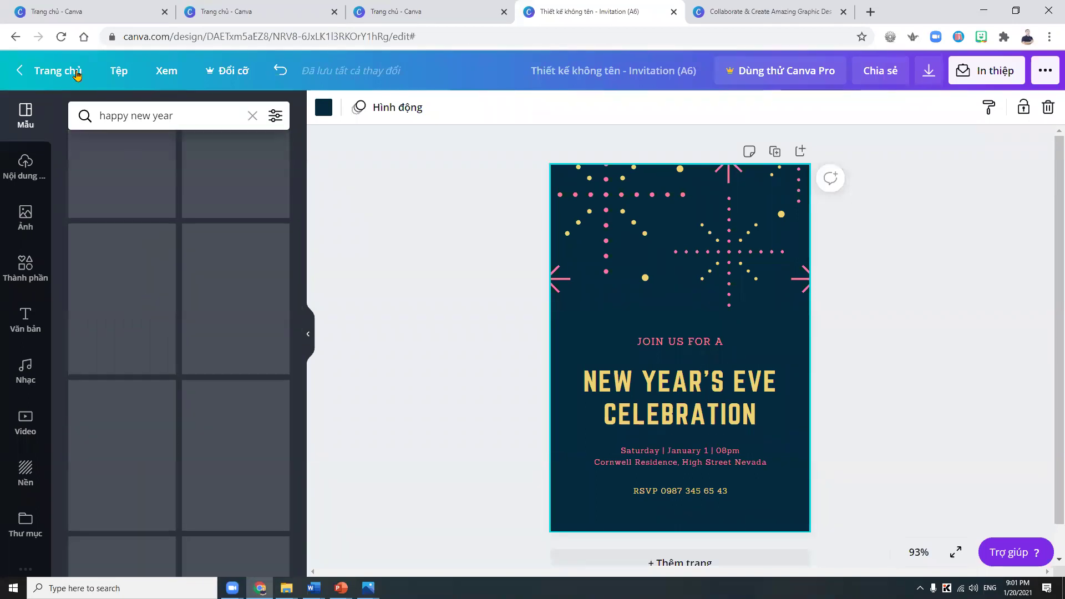
- Return to the home page and create a blank Thông tin qua hình ảnh infographic design
{"action": "left_click", "coordinate": [76, 73]}
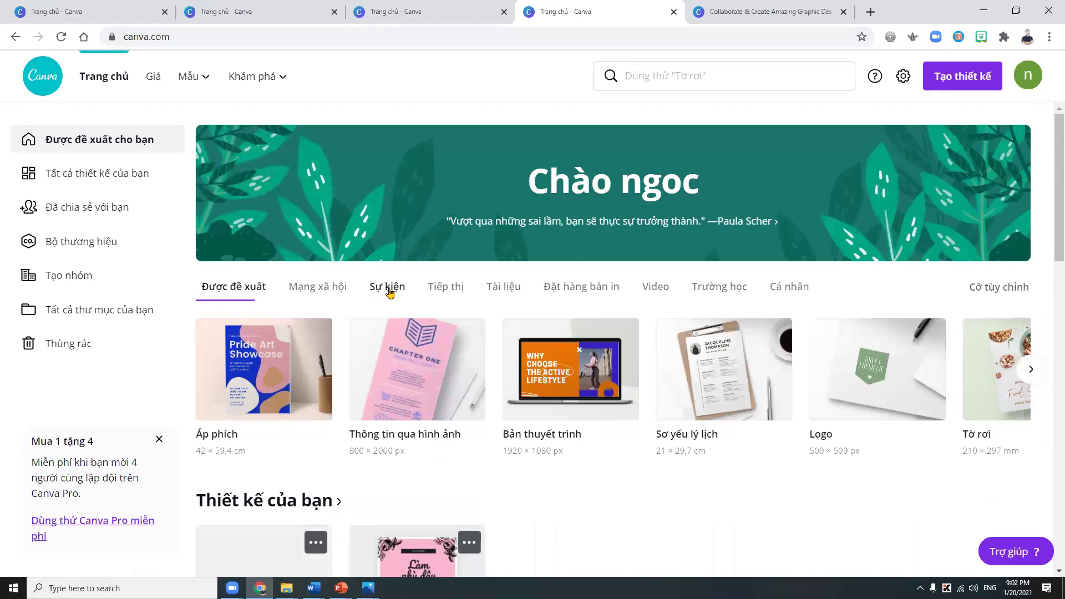
{"action": "scroll", "coordinate": [388, 292], "scroll_direction": "down", "scroll_amount": 3}
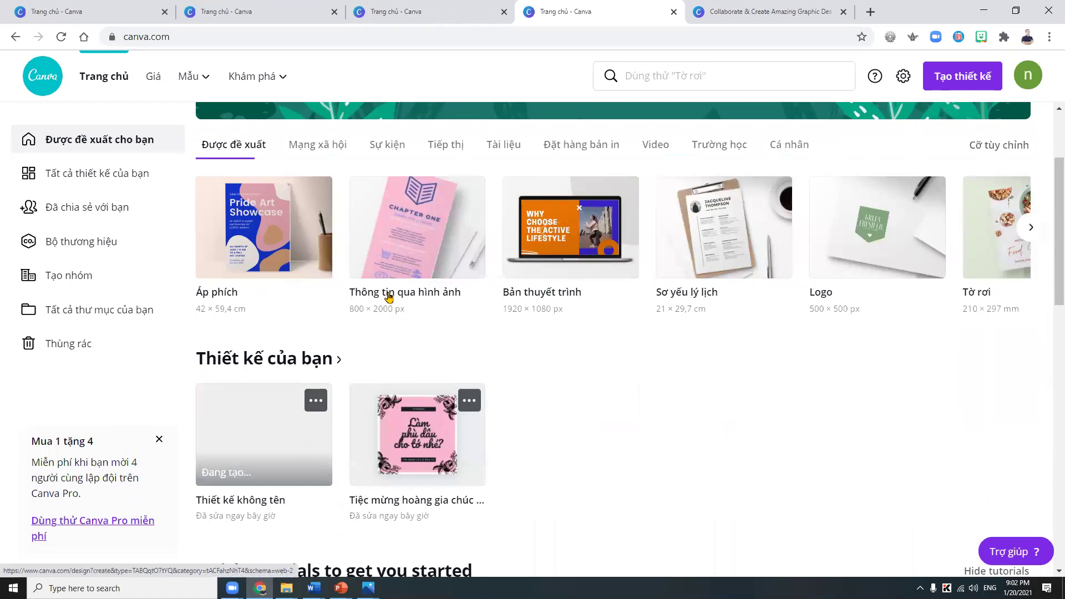
{"action": "left_click", "coordinate": [389, 295]}
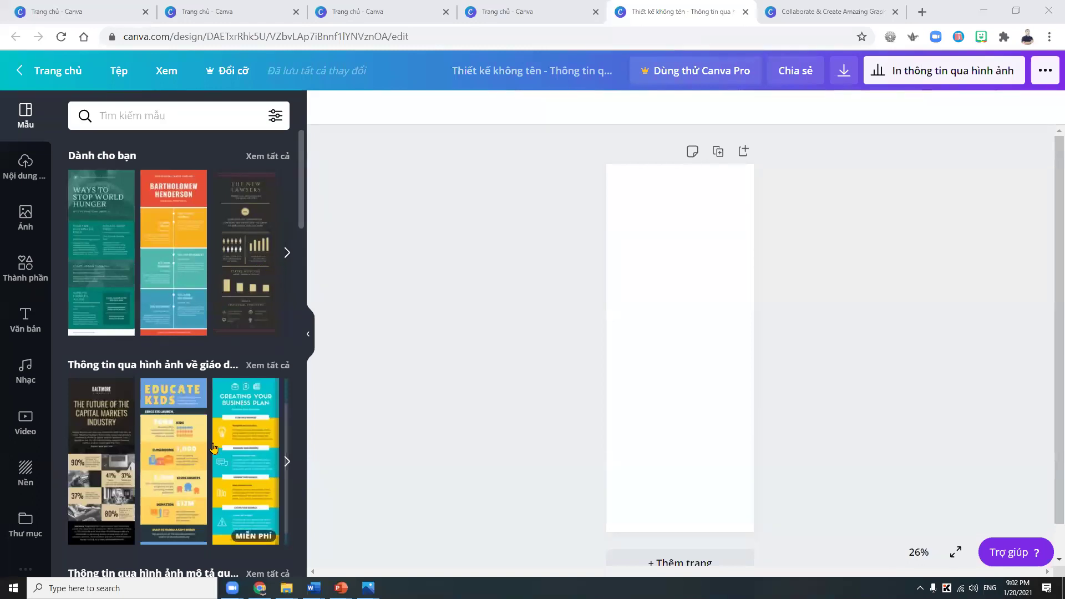
- Apply the Plant-a-Tree template and inspect its 'Help Plant 2 Million Trees' heading
{"action": "left_click", "coordinate": [287, 255]}
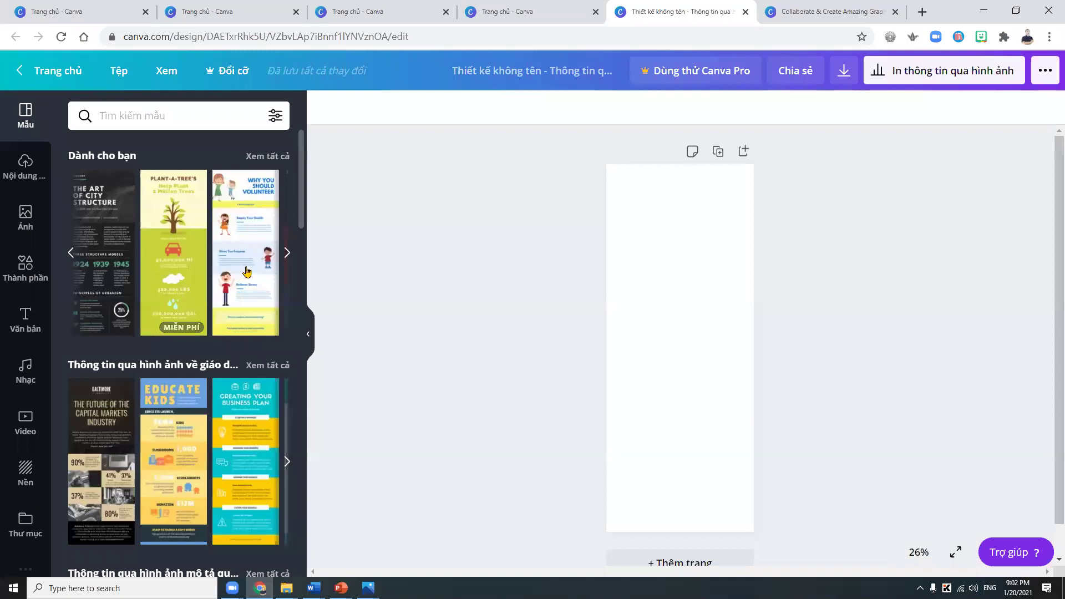
{"action": "left_click", "coordinate": [292, 255]}
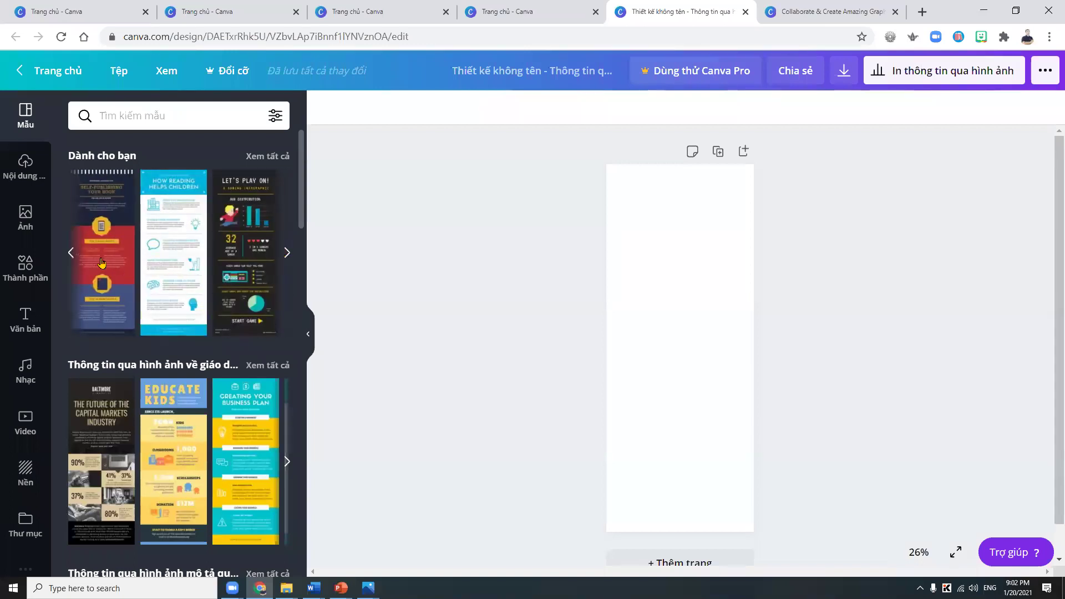
{"action": "left_click", "coordinate": [72, 253]}
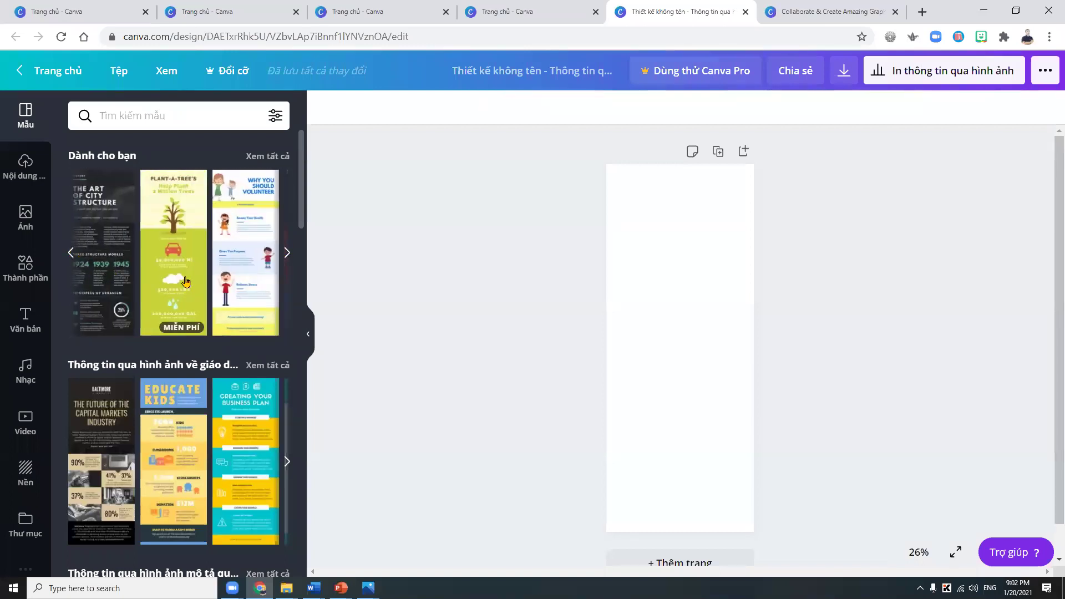
{"action": "left_click", "coordinate": [171, 279]}
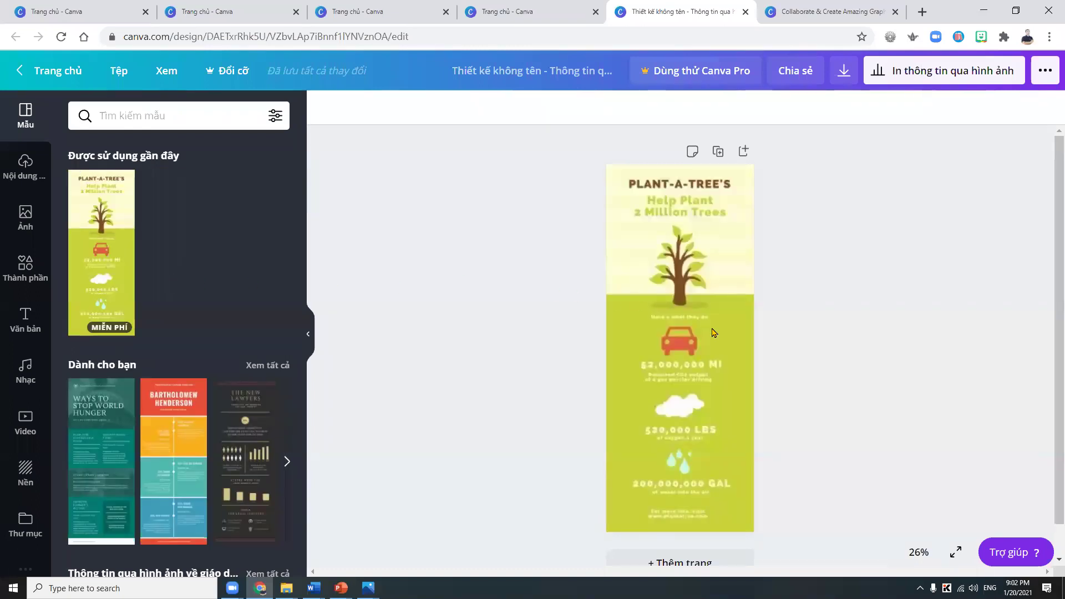
{"action": "left_click", "coordinate": [684, 230]}
{"action": "left_click", "coordinate": [671, 208]}
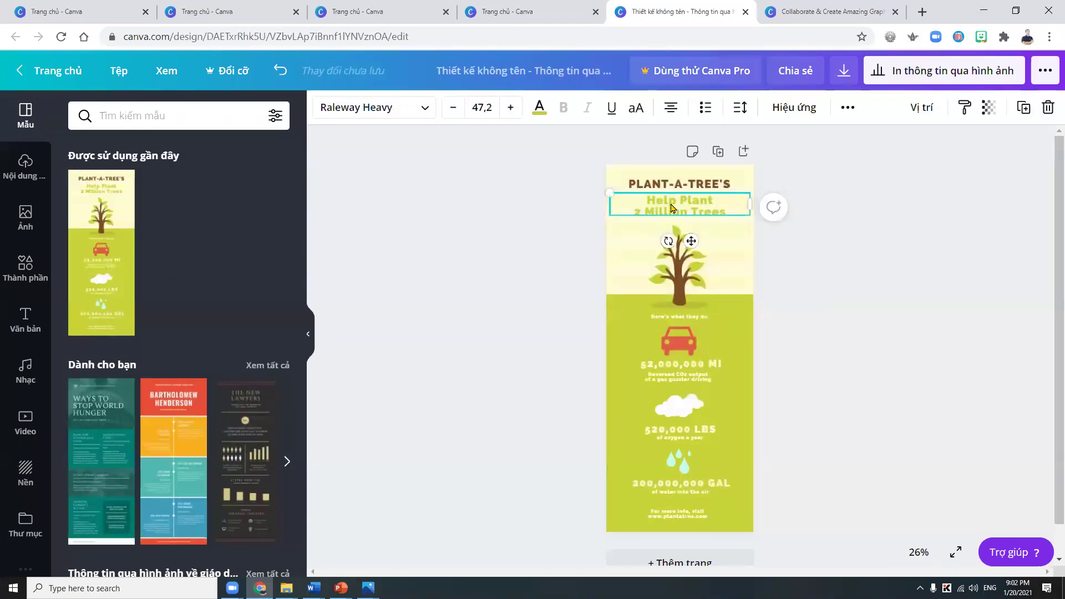
{"action": "double_click", "coordinate": [670, 211]}
{"action": "left_click", "coordinate": [651, 201]}
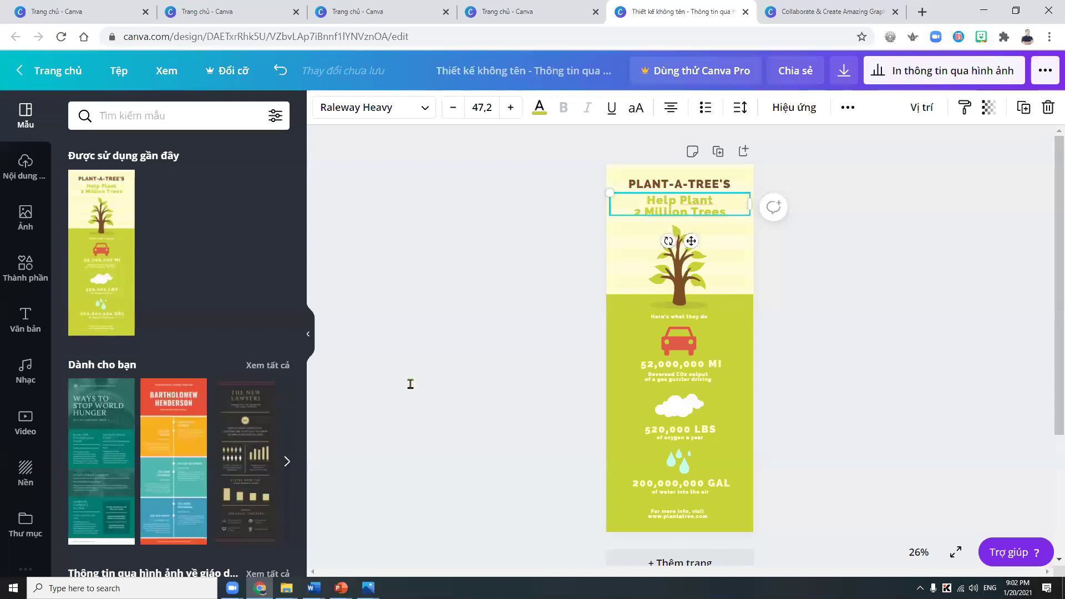
- Replace the design with the Climate Change Prevention infographic template
{"action": "scroll", "coordinate": [190, 452], "scroll_direction": "down", "scroll_amount": 5}
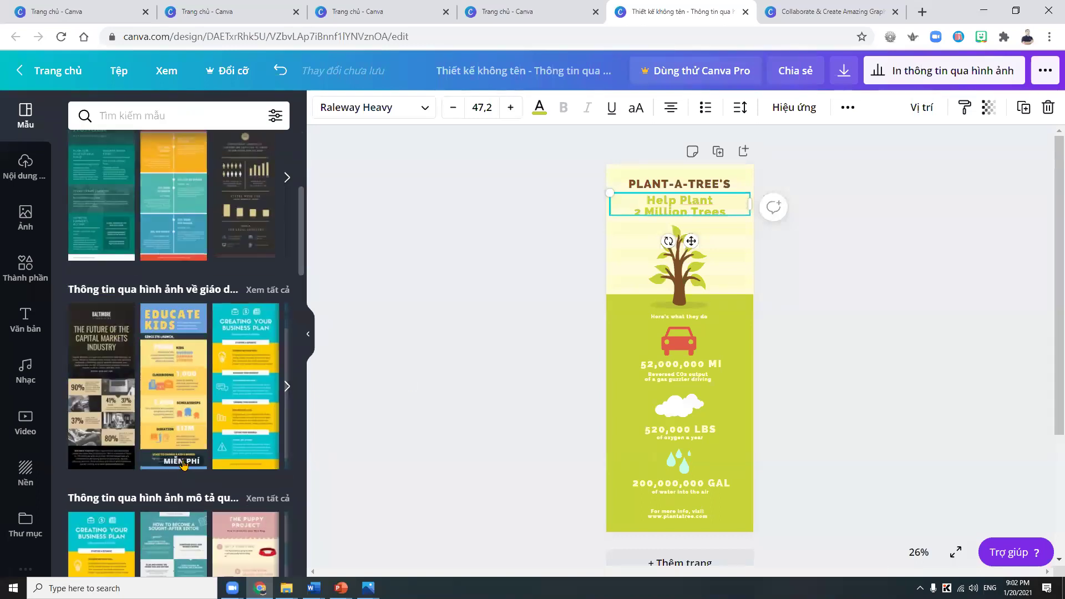
{"action": "scroll", "coordinate": [182, 431], "scroll_direction": "down", "scroll_amount": 6}
{"action": "scroll", "coordinate": [179, 424], "scroll_direction": "up", "scroll_amount": 3}
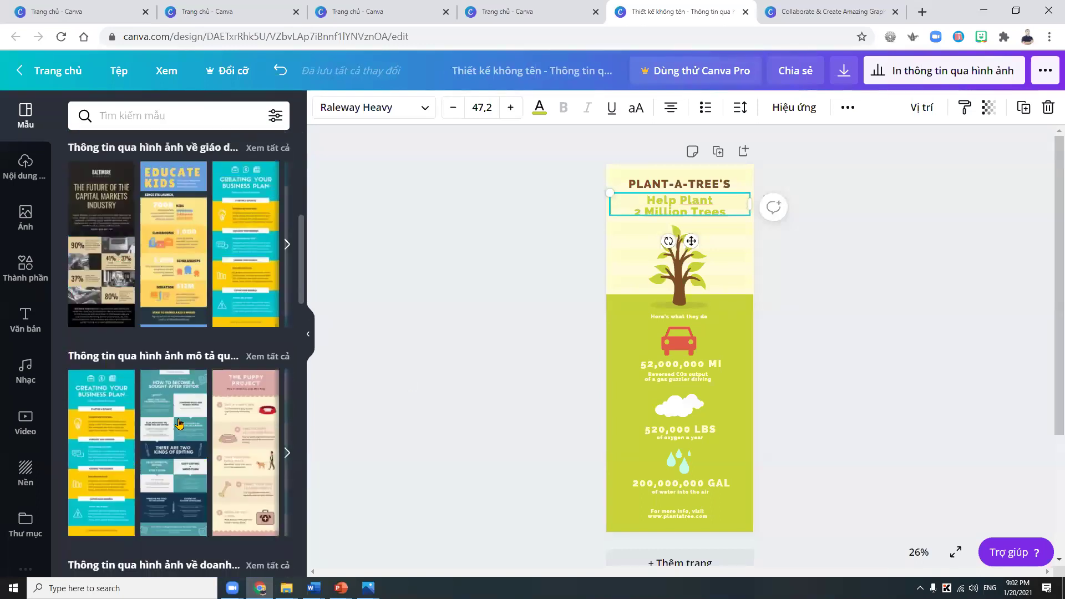
{"action": "left_click", "coordinate": [287, 244]}
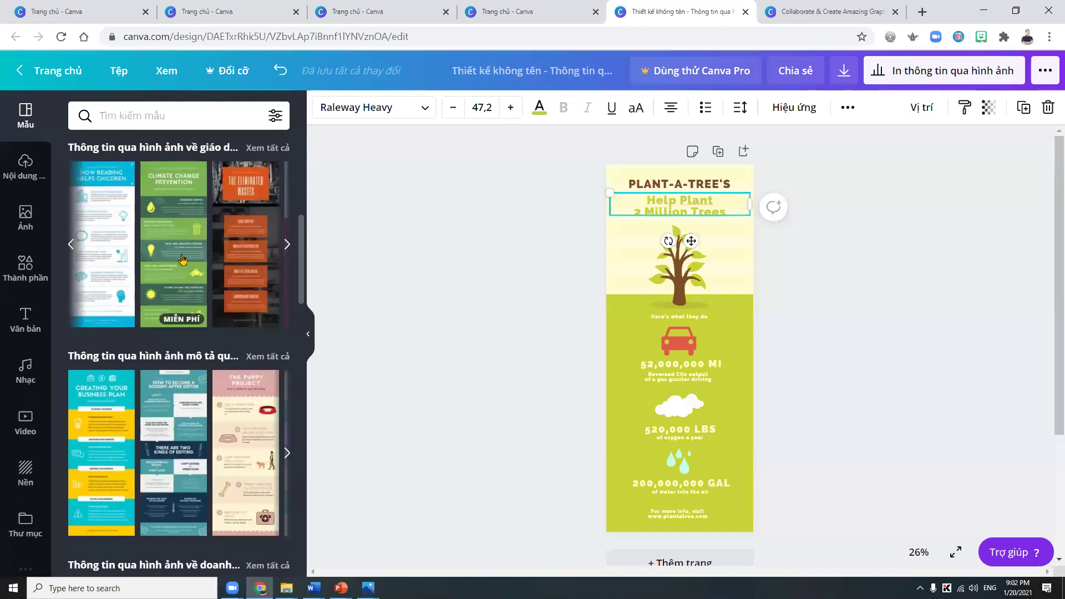
{"action": "left_click", "coordinate": [182, 259]}
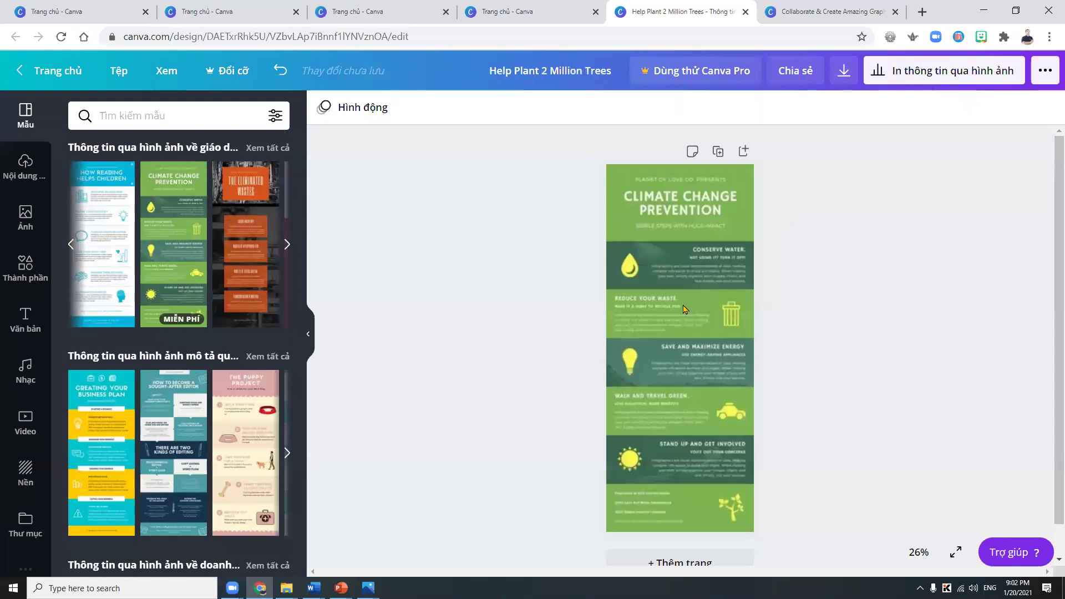
- Inspect the Climate Change Prevention title, Conserve water text and lightbulb icon
{"action": "left_click", "coordinate": [676, 211]}
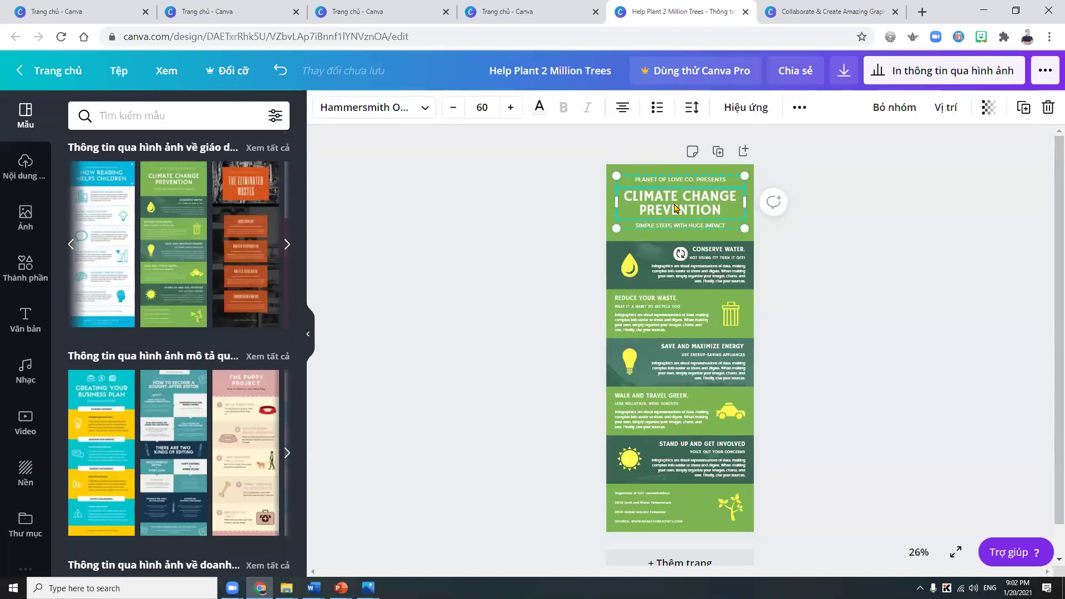
{"action": "double_click", "coordinate": [657, 213]}
{"action": "left_click", "coordinate": [678, 266]}
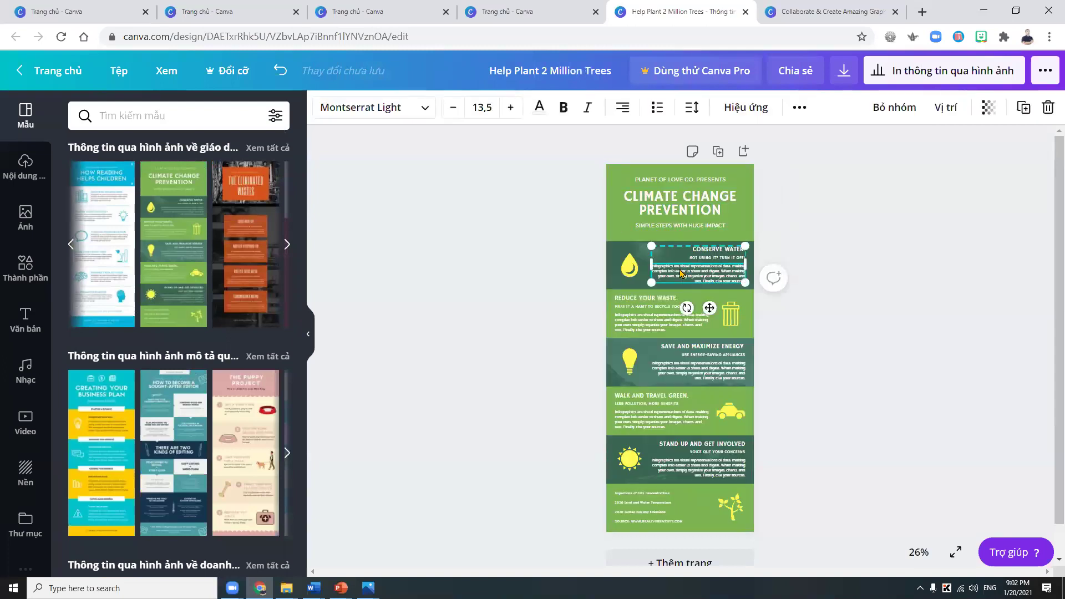
{"action": "left_click", "coordinate": [629, 369]}
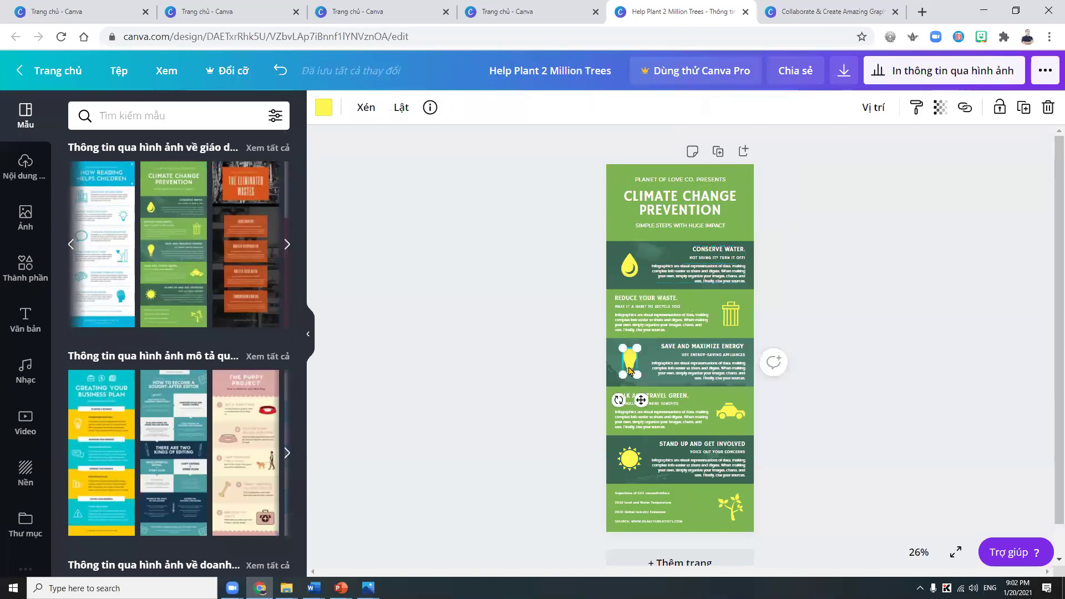
- Try the Becoming Great Entrepreneurs, Best Health Apps, Chapter One, then Our Design Process templates
{"action": "scroll", "coordinate": [215, 450], "scroll_direction": "down", "scroll_amount": 9}
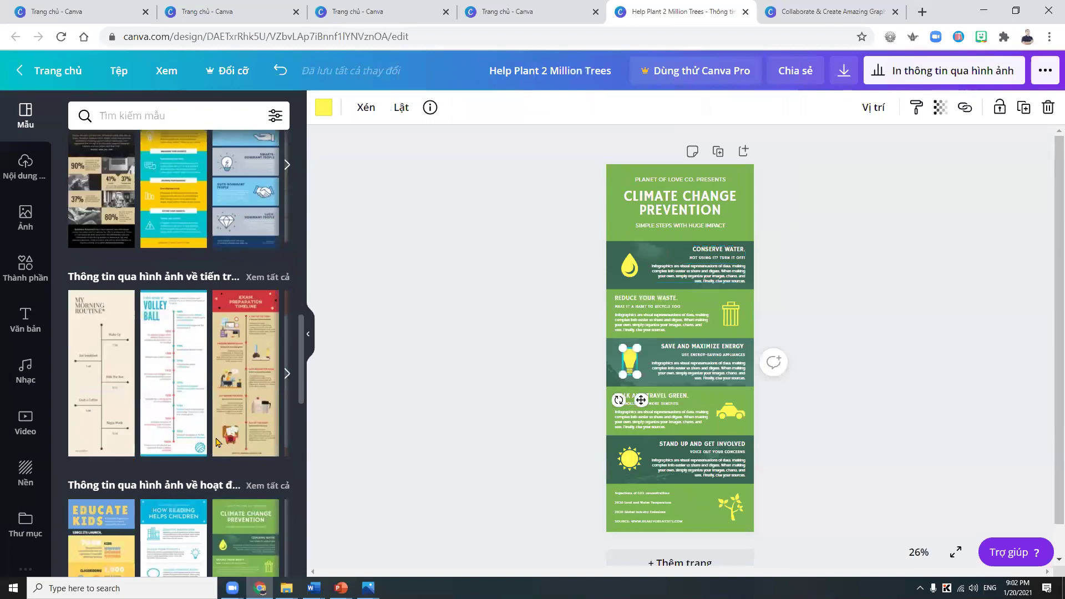
{"action": "scroll", "coordinate": [216, 442], "scroll_direction": "down", "scroll_amount": 10}
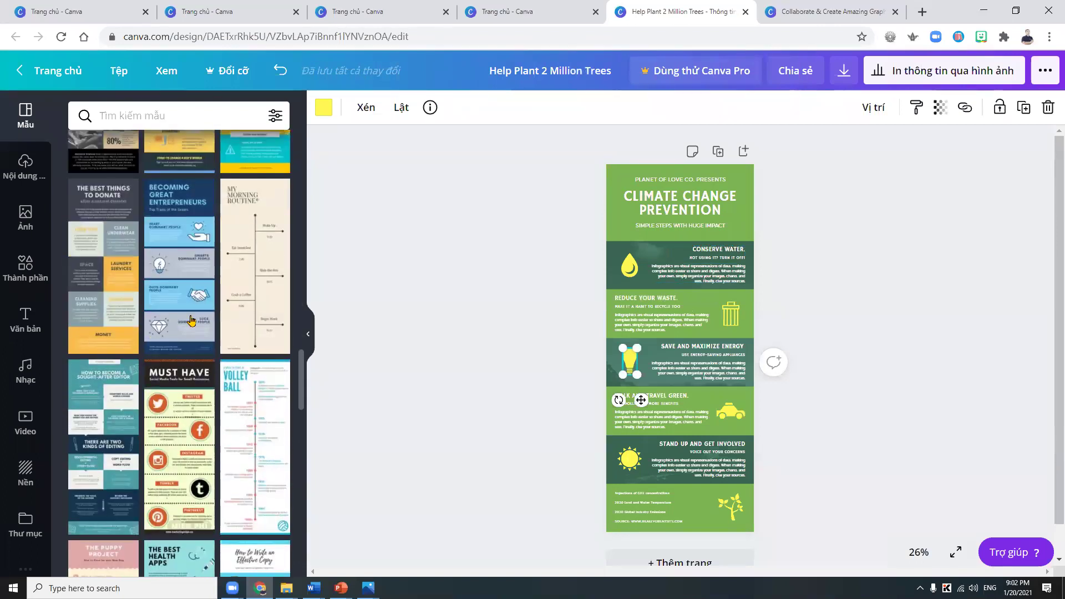
{"action": "left_click", "coordinate": [191, 321]}
{"action": "scroll", "coordinate": [199, 441], "scroll_direction": "down", "scroll_amount": 5}
{"action": "left_click", "coordinate": [189, 387]}
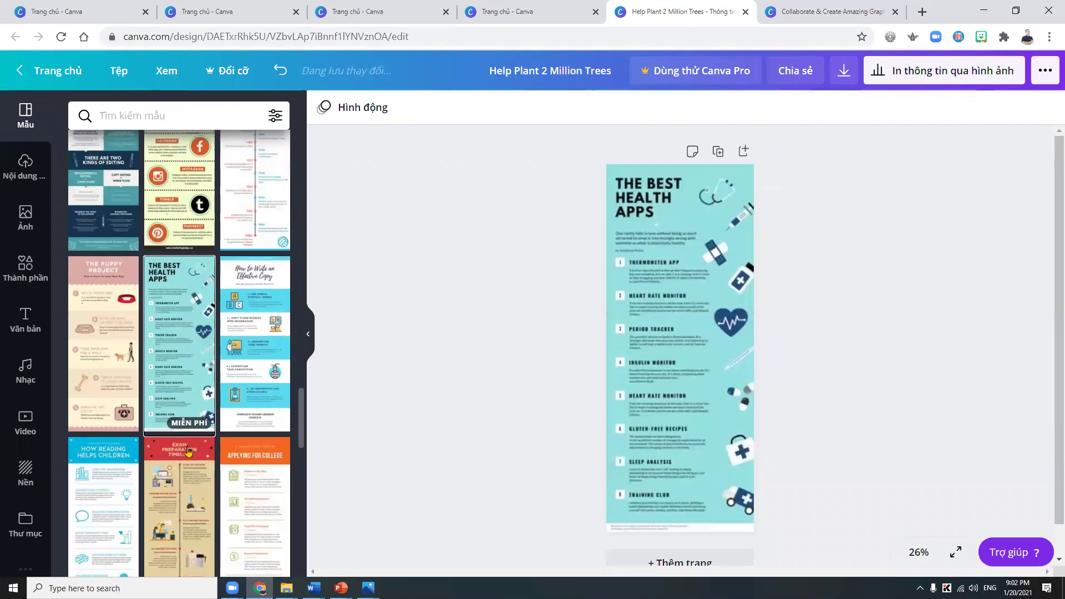
{"action": "scroll", "coordinate": [187, 450], "scroll_direction": "down", "scroll_amount": 5}
{"action": "left_click", "coordinate": [180, 399]}
{"action": "left_click", "coordinate": [255, 422]}
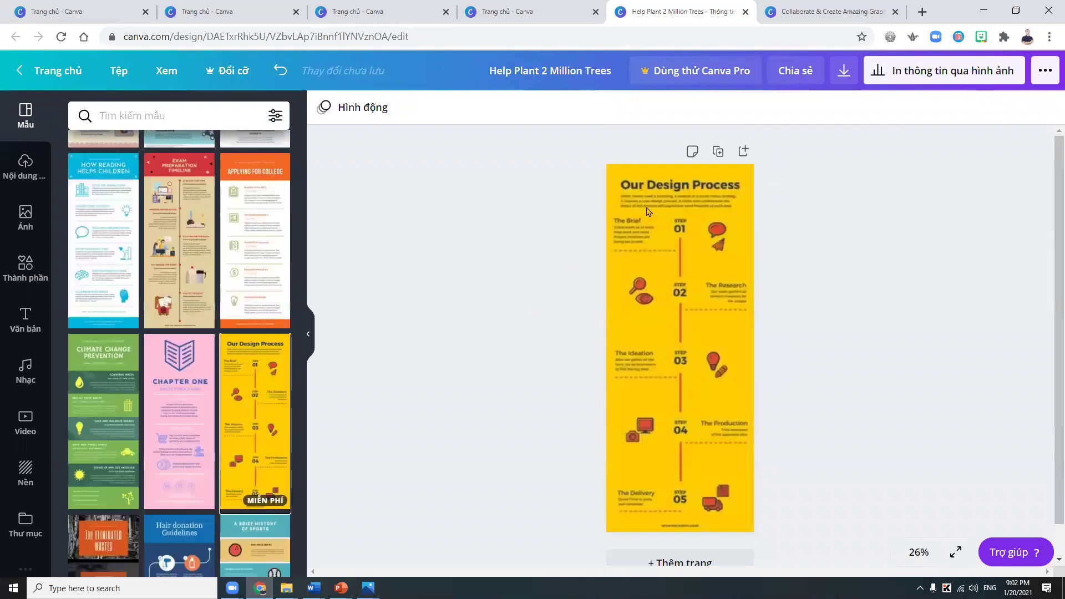
- Inspect the Our Design Process elements such as The Brief, then return to the home page
{"action": "left_click", "coordinate": [662, 193]}
{"action": "left_click", "coordinate": [640, 301]}
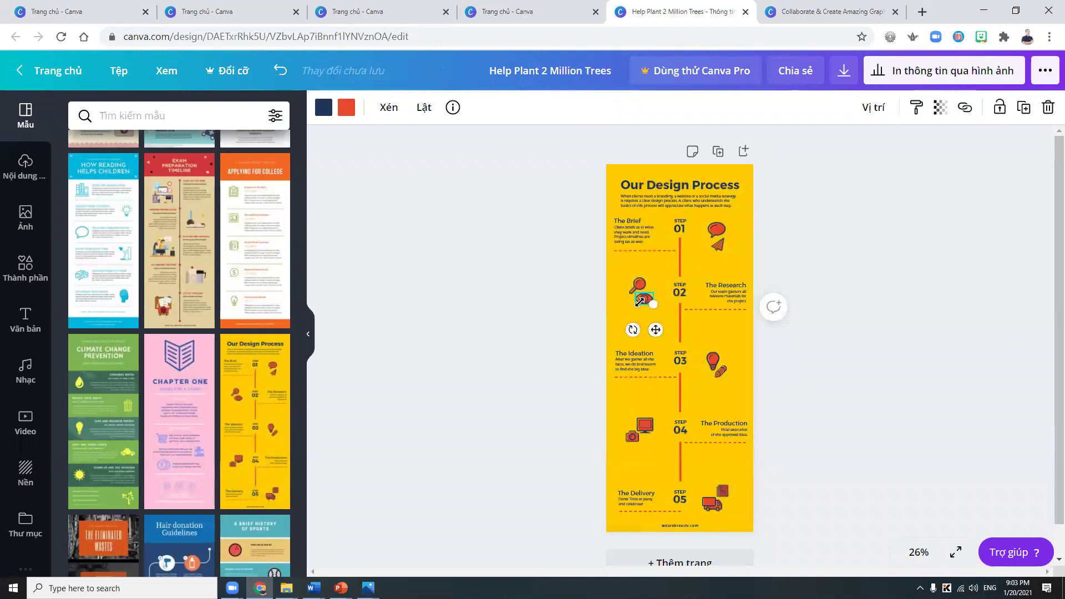
{"action": "left_click", "coordinate": [630, 230]}
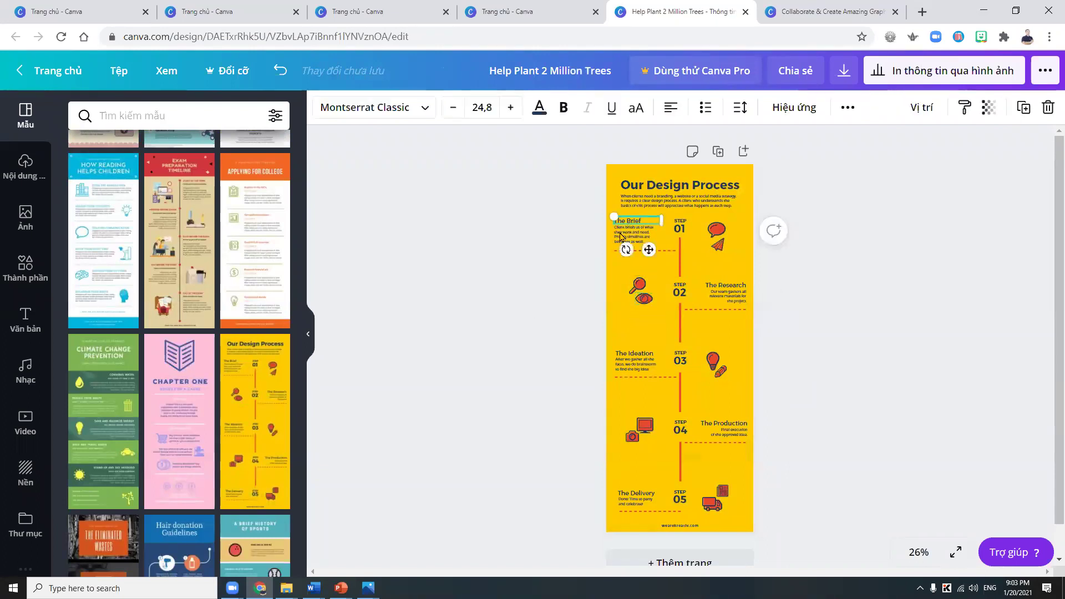
{"action": "left_click", "coordinate": [621, 235]}
{"action": "scroll", "coordinate": [172, 450], "scroll_direction": "down", "scroll_amount": 10}
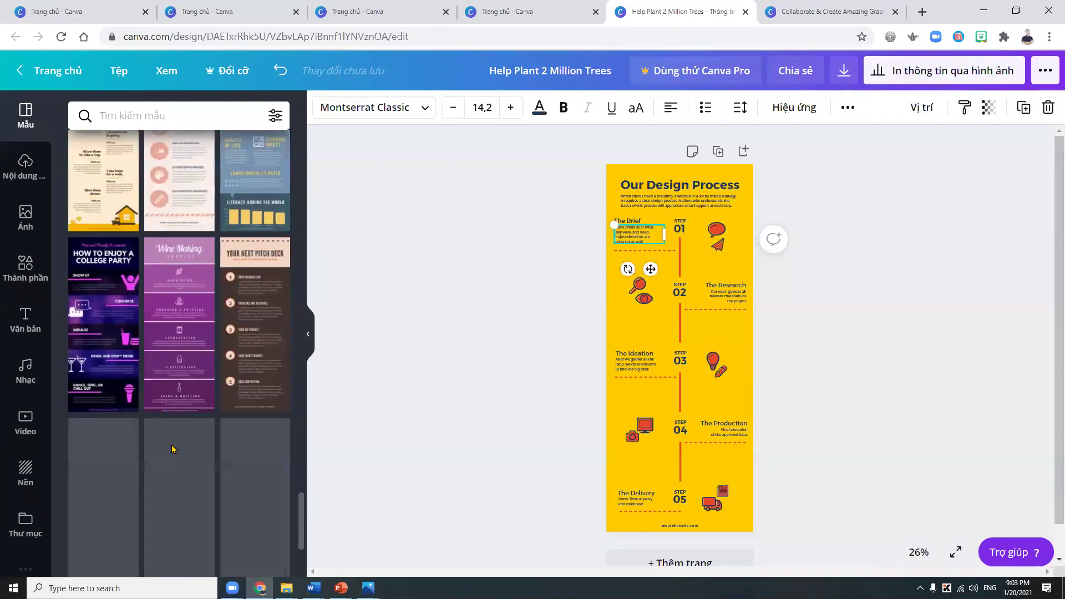
{"action": "scroll", "coordinate": [172, 449], "scroll_direction": "down", "scroll_amount": 10}
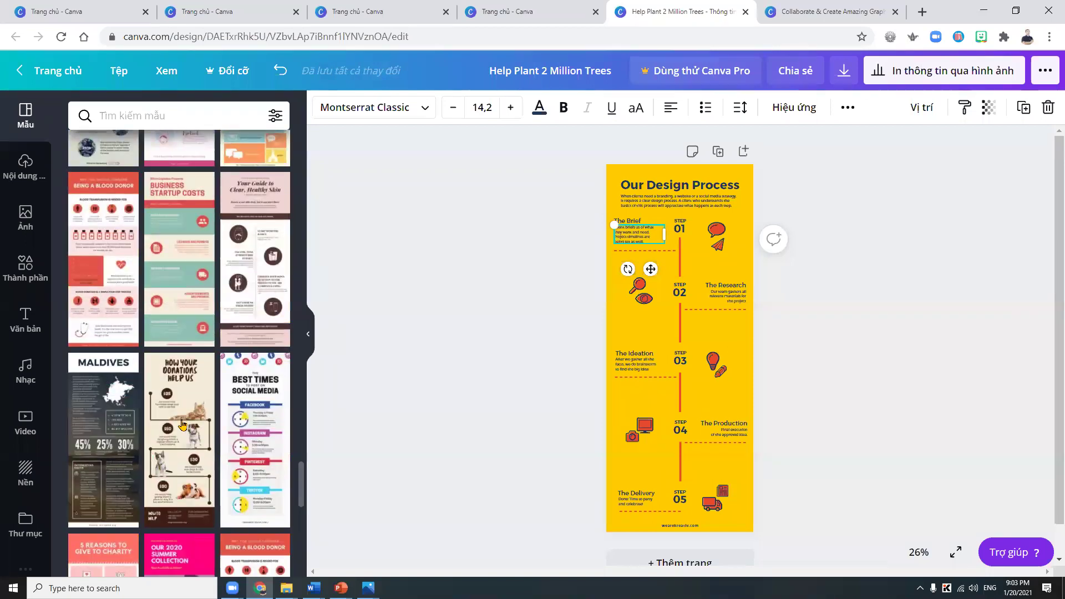
{"action": "scroll", "coordinate": [183, 425], "scroll_direction": "down", "scroll_amount": 5}
{"action": "scroll", "coordinate": [179, 420], "scroll_direction": "up", "scroll_amount": 4}
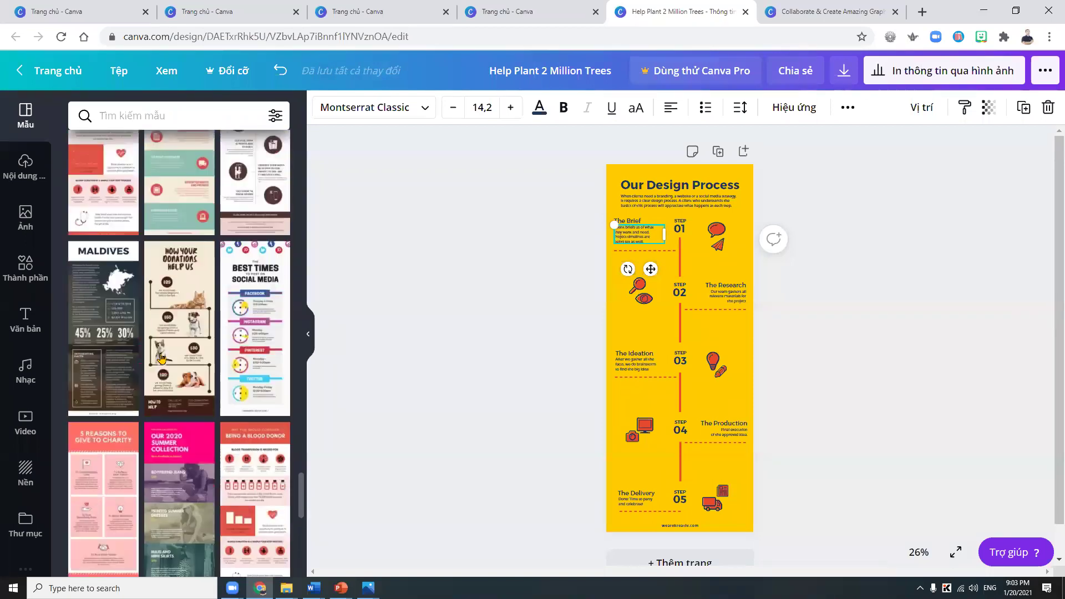
{"action": "left_click", "coordinate": [29, 70]}
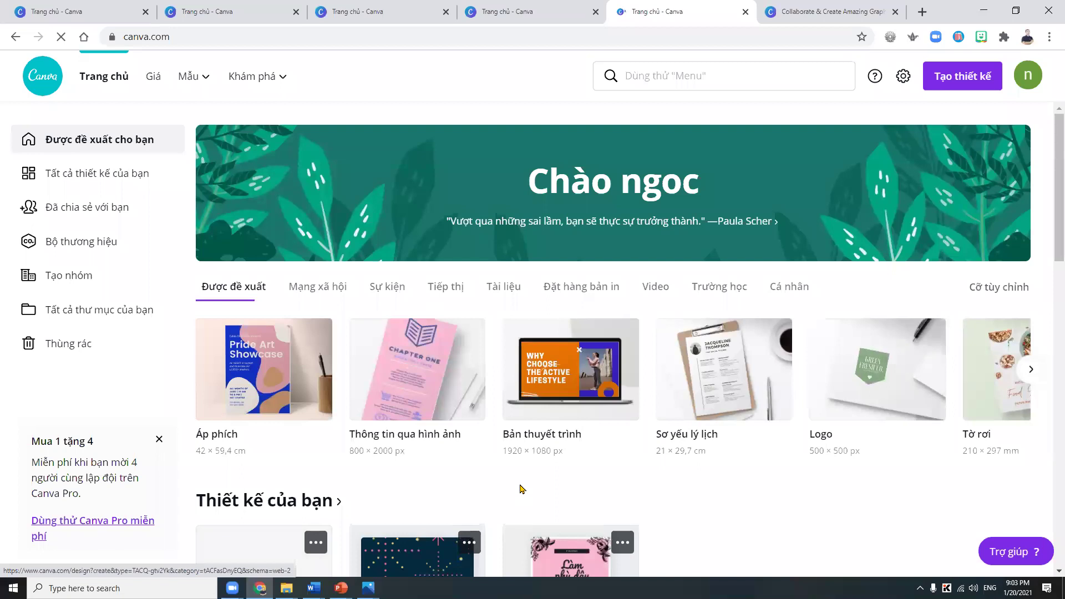
- Create a blank Bản thuyết trình presentation and open the Online Meetings 101 template's pages
{"action": "left_click", "coordinate": [538, 439]}
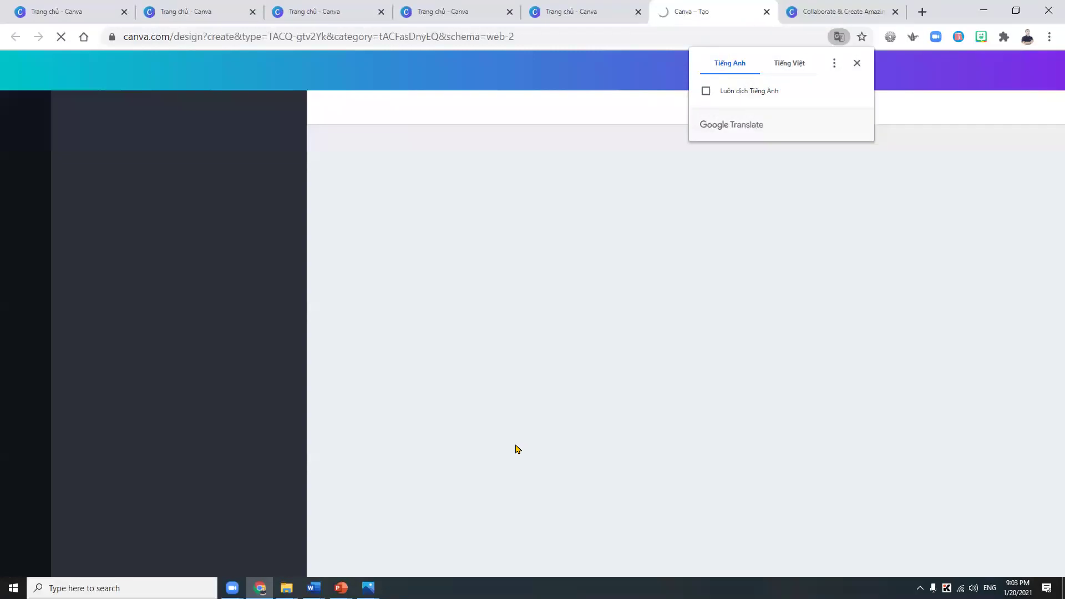
{"action": "left_click", "coordinate": [857, 63]}
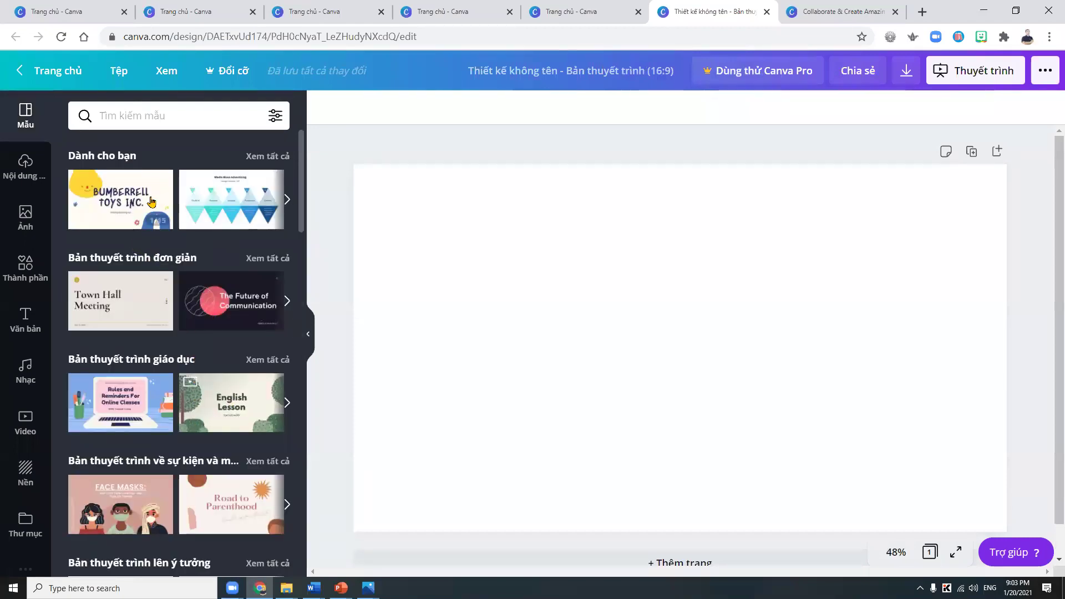
{"action": "left_click", "coordinate": [288, 302]}
{"action": "left_click", "coordinate": [287, 302]}
{"action": "left_click", "coordinate": [287, 303]}
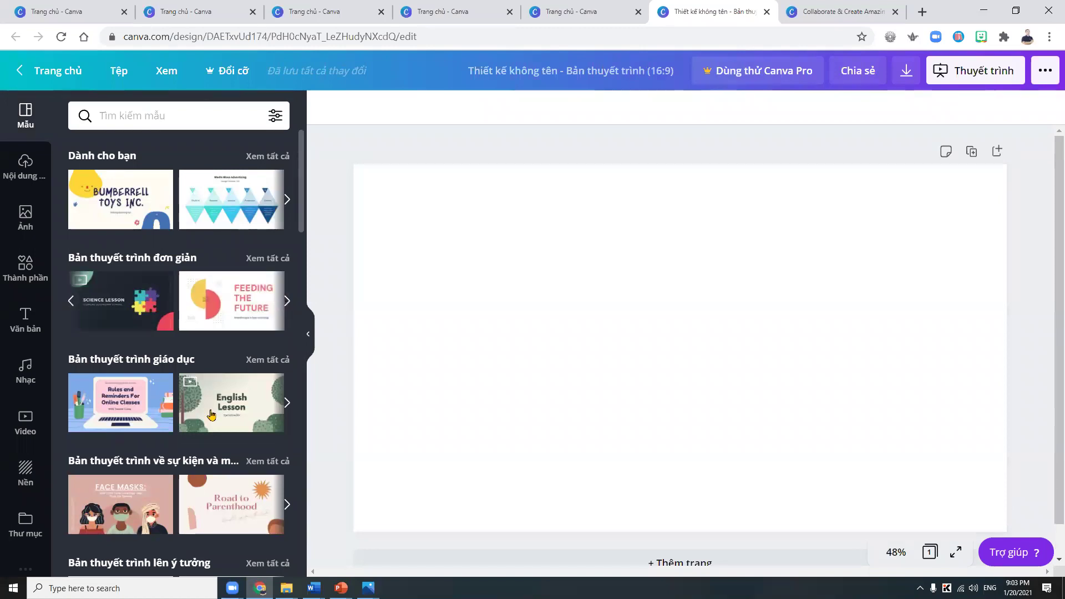
{"action": "scroll", "coordinate": [168, 471], "scroll_direction": "down", "scroll_amount": 4}
{"action": "scroll", "coordinate": [171, 458], "scroll_direction": "down", "scroll_amount": 5}
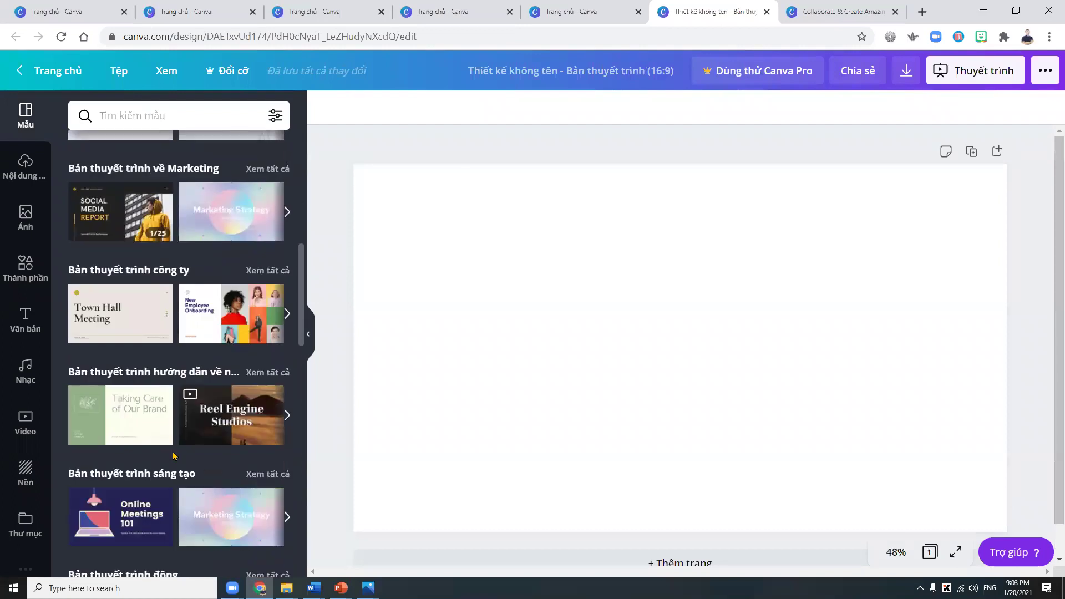
{"action": "scroll", "coordinate": [174, 449], "scroll_direction": "down", "scroll_amount": 4}
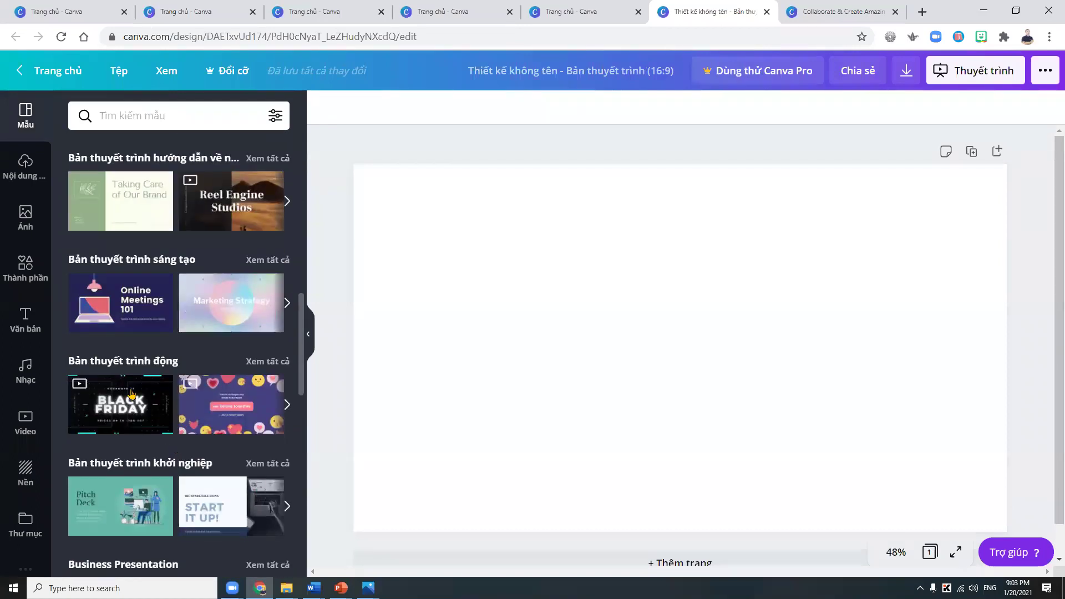
{"action": "left_click", "coordinate": [133, 302]}
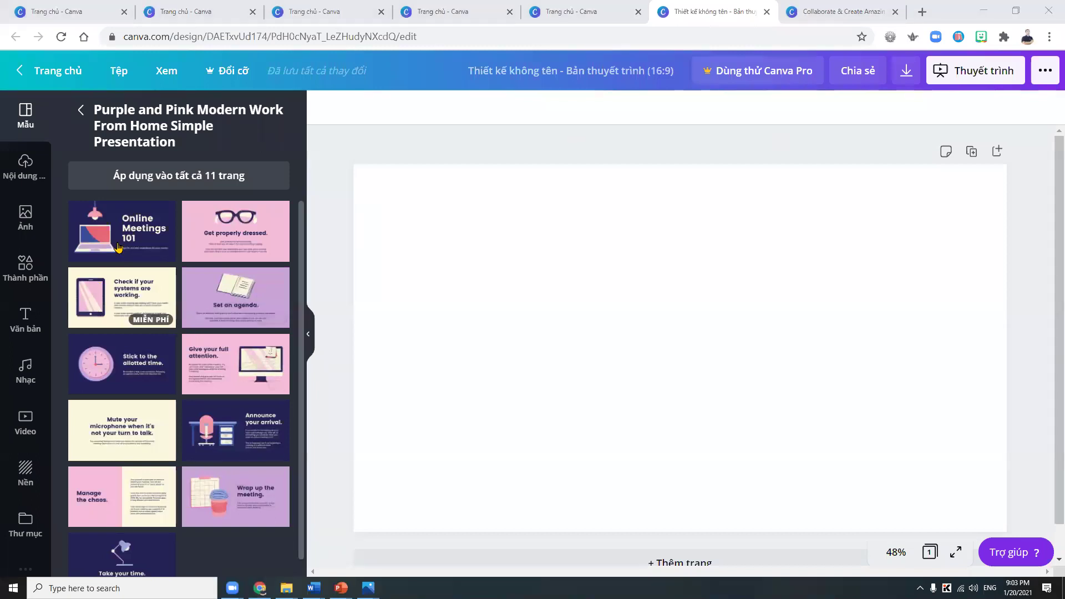
- Place the Online Meetings cover on the slide and retype its title as 'Bài giảng Thiết kế sản phẩm in ấn'
{"action": "left_click_drag", "start_coordinate": [114, 231], "coordinate": [413, 264]}
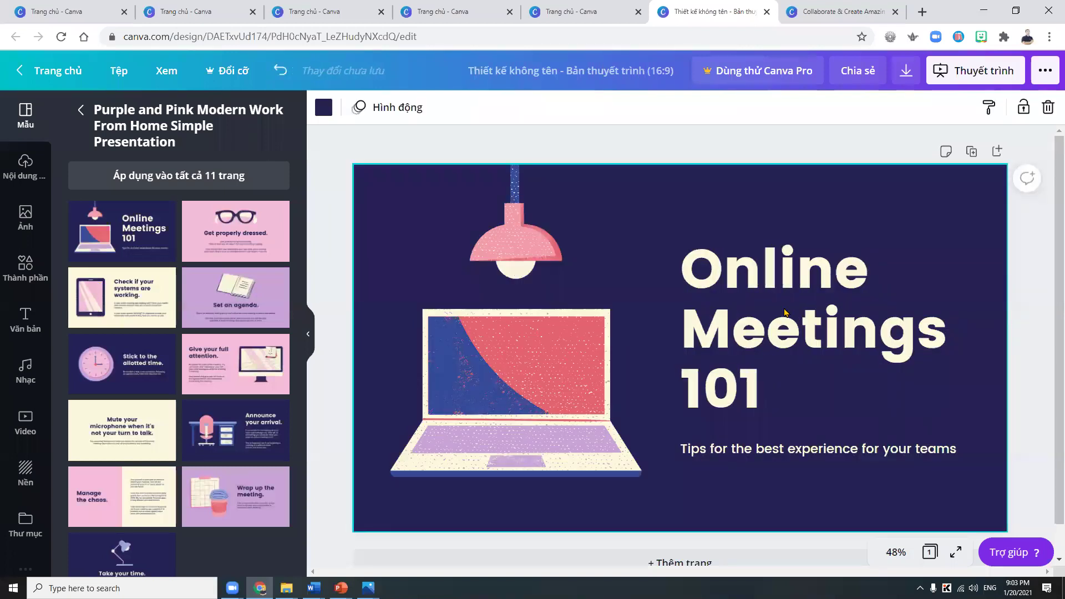
{"action": "left_click", "coordinate": [746, 330]}
{"action": "double_click", "coordinate": [755, 328]}
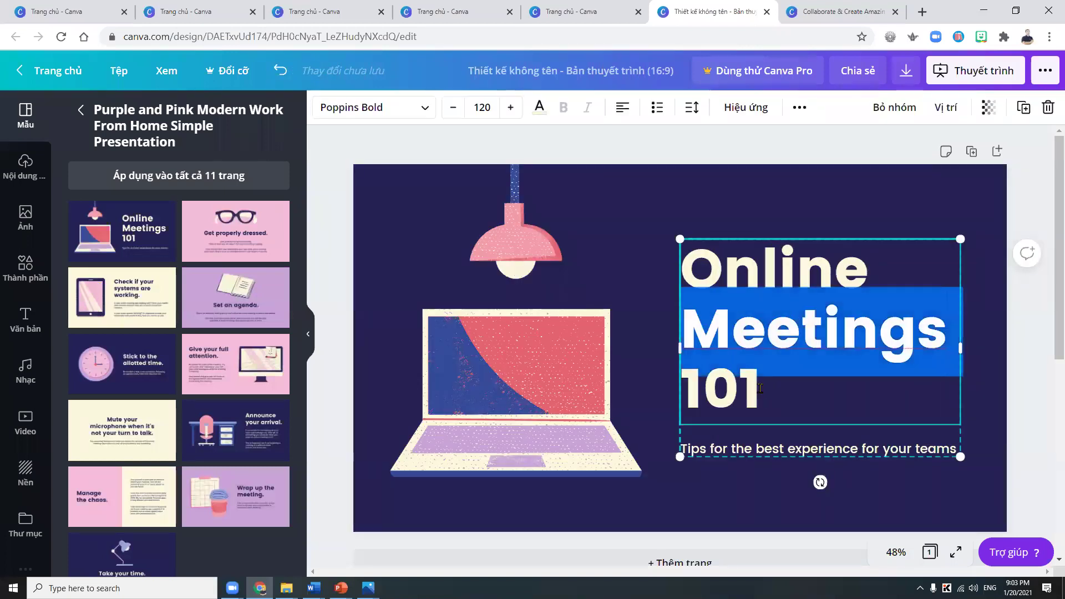
{"action": "key", "text": "ctrl+a"}
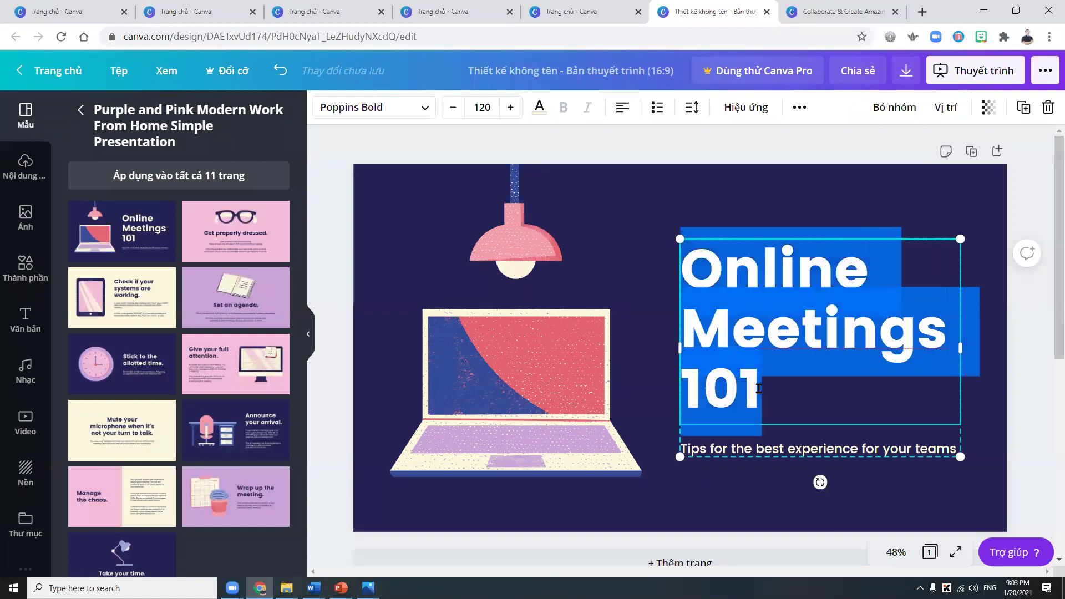
{"action": "type", "text": "Bài giảng"}
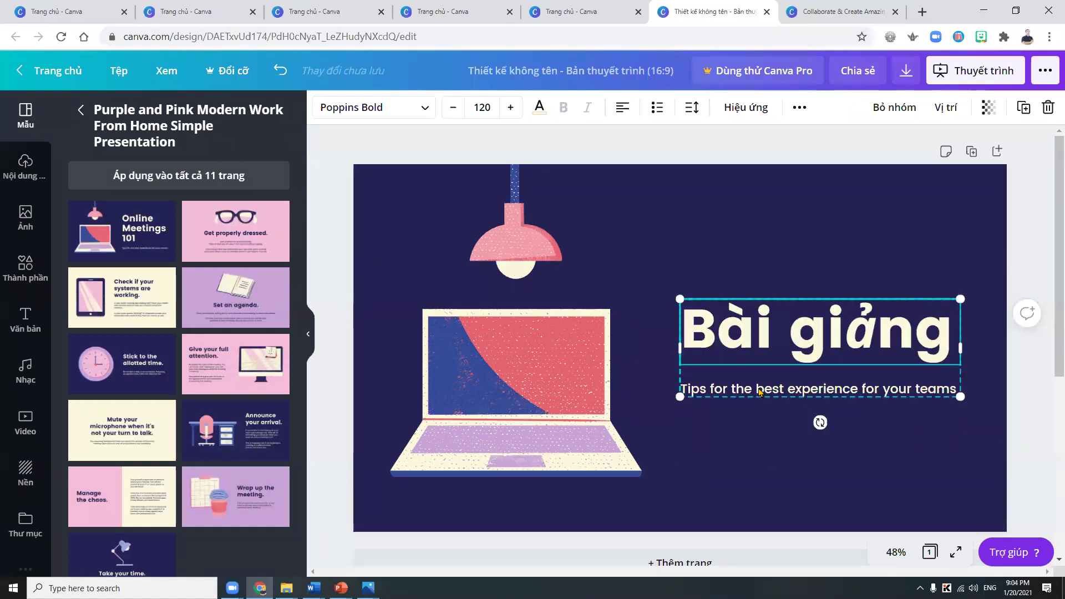
{"action": "key", "text": "Return"}
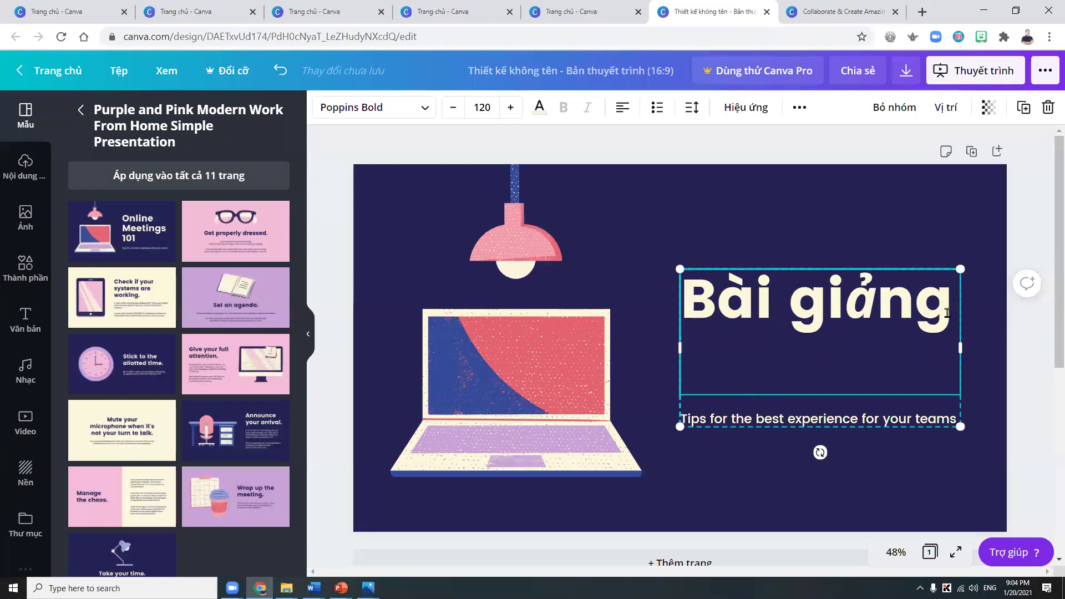
{"action": "type", "text": "T"}
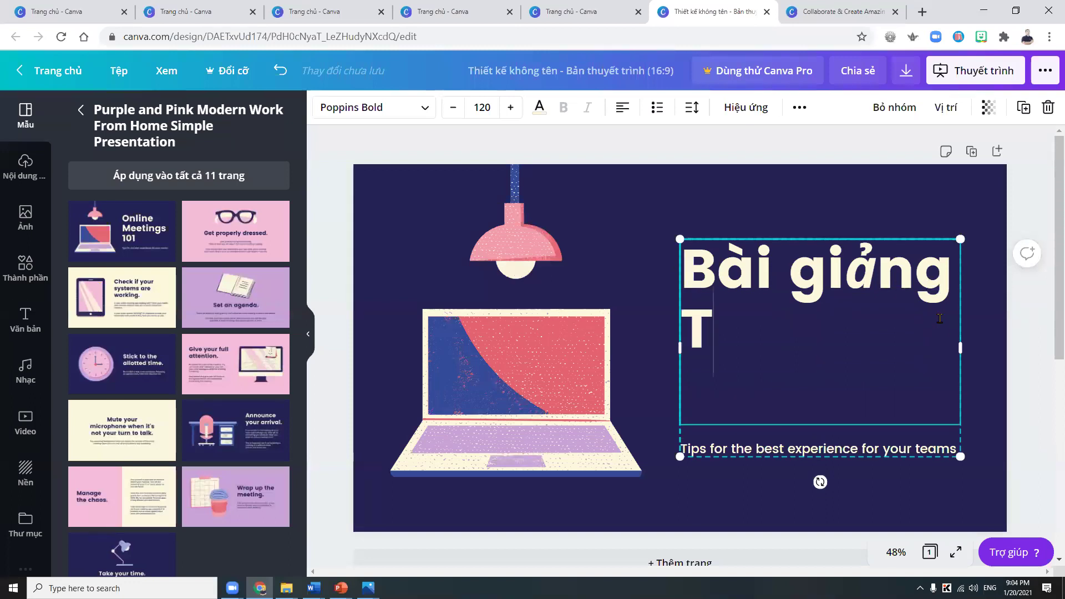
{"action": "type", "text": "hiêts kees"}
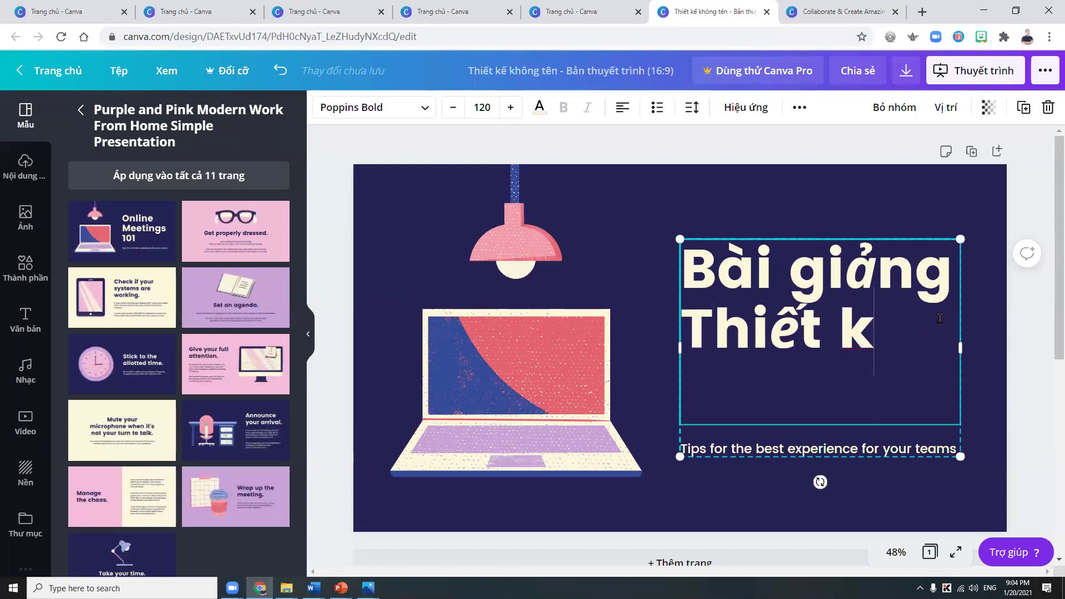
{"action": "type", "text": " sanr phaamr in"}
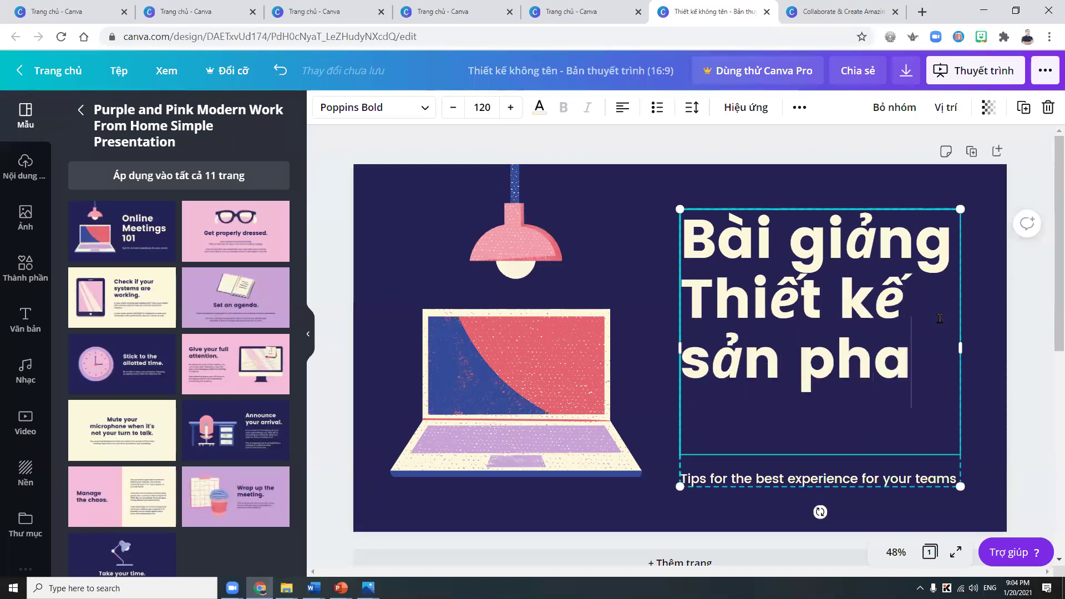
{"action": "type", "text": " aans"}
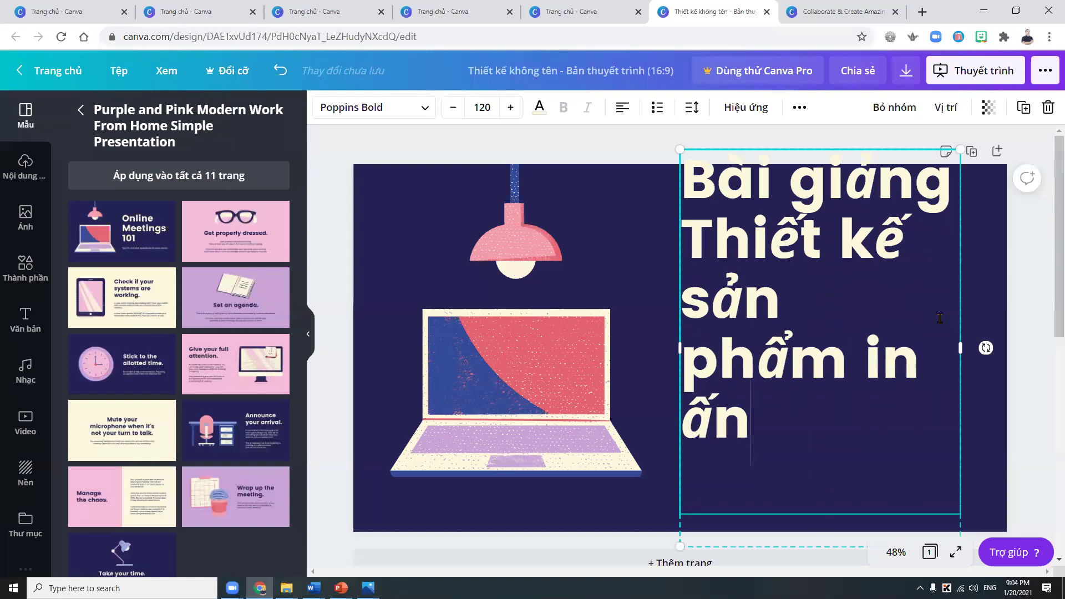
{"action": "key", "text": "ctrl+a"}
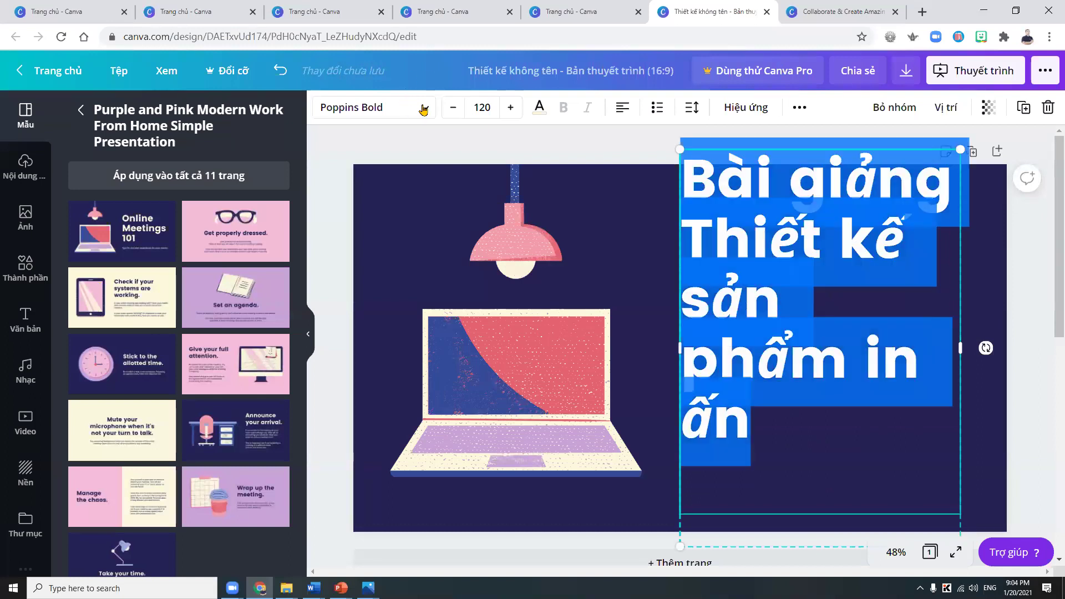
- Set the title font to Bungee Shade and shrink it to size 81
{"action": "left_click", "coordinate": [424, 109]}
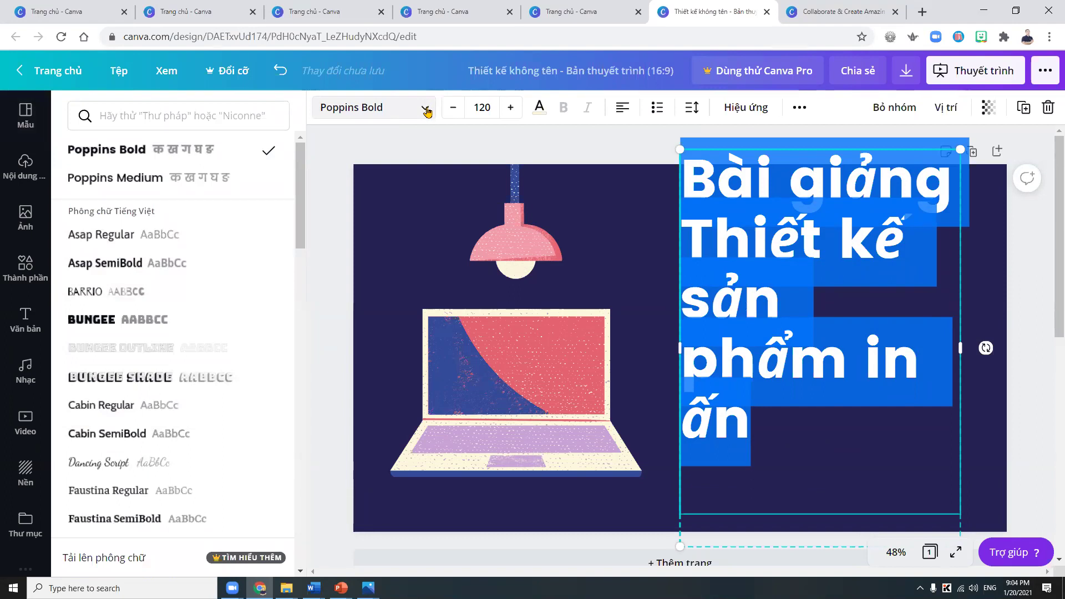
{"action": "left_click", "coordinate": [144, 389]}
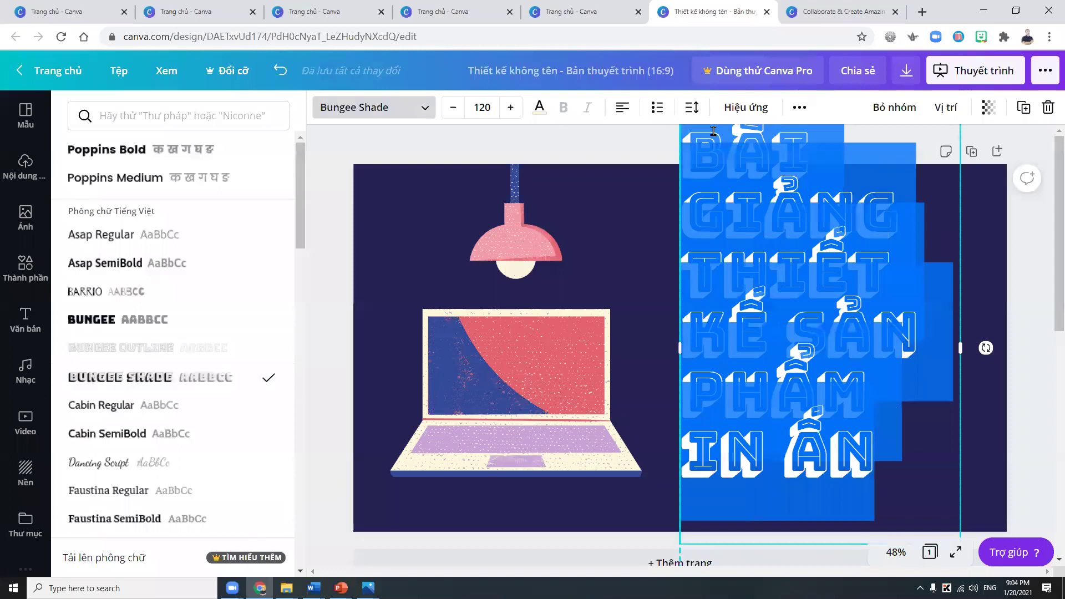
{"action": "left_click", "coordinate": [453, 109]}
{"action": "left_click", "coordinate": [453, 109]}
{"action": "left_click", "coordinate": [453, 109]}
{"action": "left_click", "coordinate": [453, 109]}
{"action": "left_click", "coordinate": [453, 109]}
{"action": "left_click", "coordinate": [453, 109]}
{"action": "left_click", "coordinate": [453, 109]}
{"action": "left_click", "coordinate": [453, 109]}
{"action": "left_click", "coordinate": [454, 109]}
{"action": "left_click", "coordinate": [453, 109]}
{"action": "left_click", "coordinate": [453, 109]}
{"action": "left_click", "coordinate": [454, 109]}
{"action": "left_click", "coordinate": [453, 109]}
{"action": "left_click", "coordinate": [453, 108]}
{"action": "left_click", "coordinate": [453, 109]}
{"action": "left_click", "coordinate": [453, 109]}
{"action": "left_click", "coordinate": [453, 109]}
{"action": "left_click", "coordinate": [453, 109]}
{"action": "left_click", "coordinate": [453, 109]}
{"action": "left_click", "coordinate": [452, 109]}
{"action": "left_click", "coordinate": [453, 108]}
{"action": "left_click", "coordinate": [453, 109]}
{"action": "left_click", "coordinate": [452, 108]}
{"action": "left_click", "coordinate": [452, 109]}
{"action": "left_click", "coordinate": [452, 108]}
{"action": "left_click", "coordinate": [453, 109]}
{"action": "left_click", "coordinate": [452, 108]}
{"action": "left_click", "coordinate": [452, 109]}
{"action": "left_click", "coordinate": [453, 109]}
{"action": "left_click", "coordinate": [449, 116]}
{"action": "left_click", "coordinate": [449, 117]}
{"action": "left_click", "coordinate": [449, 116]}
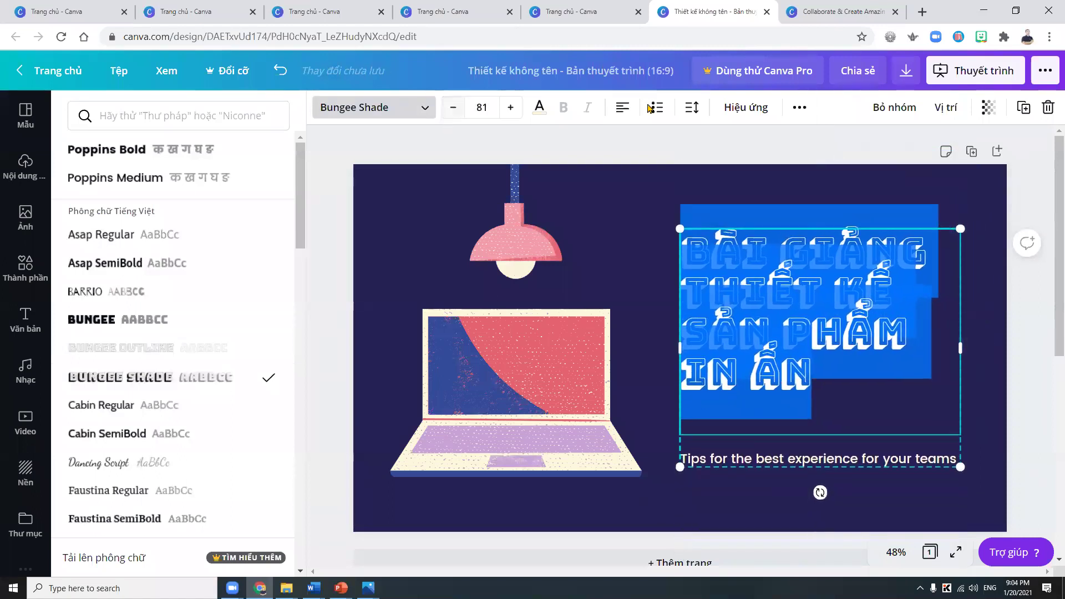
- Centre-align the title, then select the subtitle text box
{"action": "left_click", "coordinate": [618, 111]}
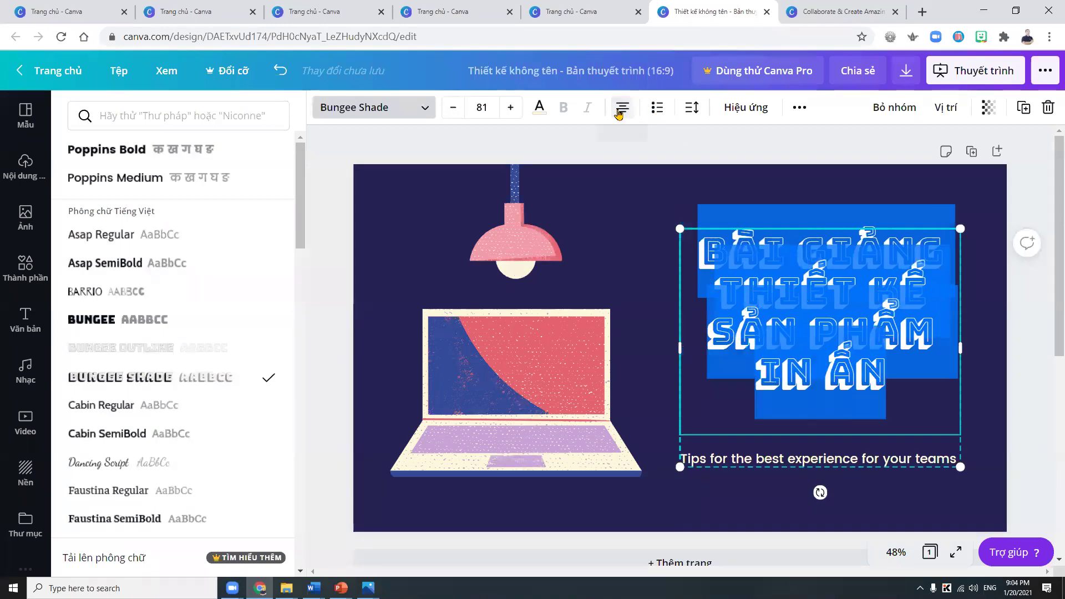
{"action": "left_click", "coordinate": [780, 499]}
{"action": "left_click", "coordinate": [771, 463]}
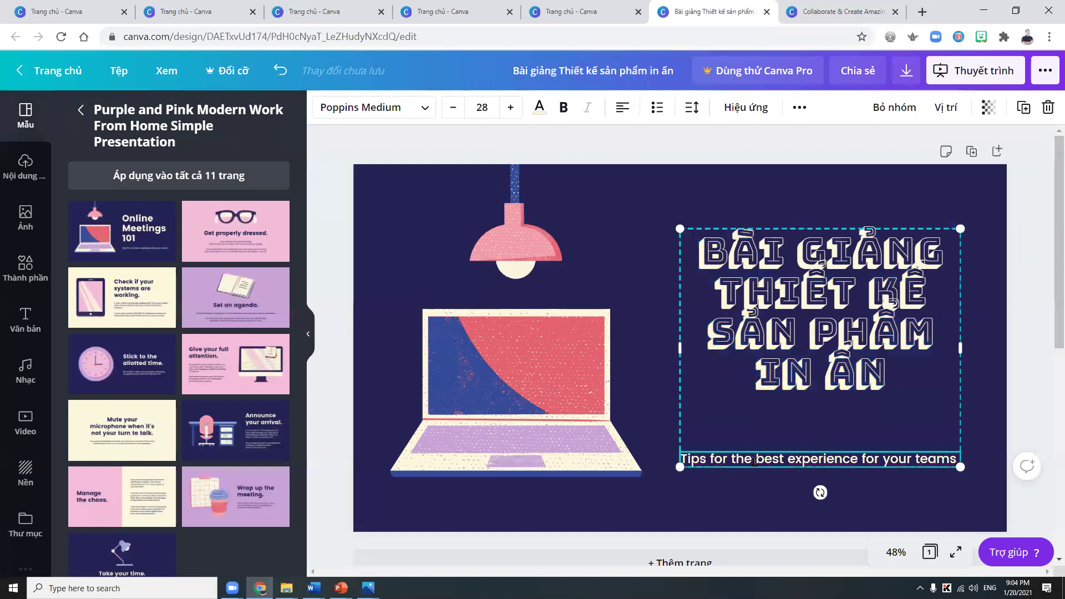
- Replace the cover subtitle text with the teacher's name
{"action": "double_click", "coordinate": [768, 461]}
{"action": "triple_click", "coordinate": [733, 459]}
{"action": "type", "text": "T"}
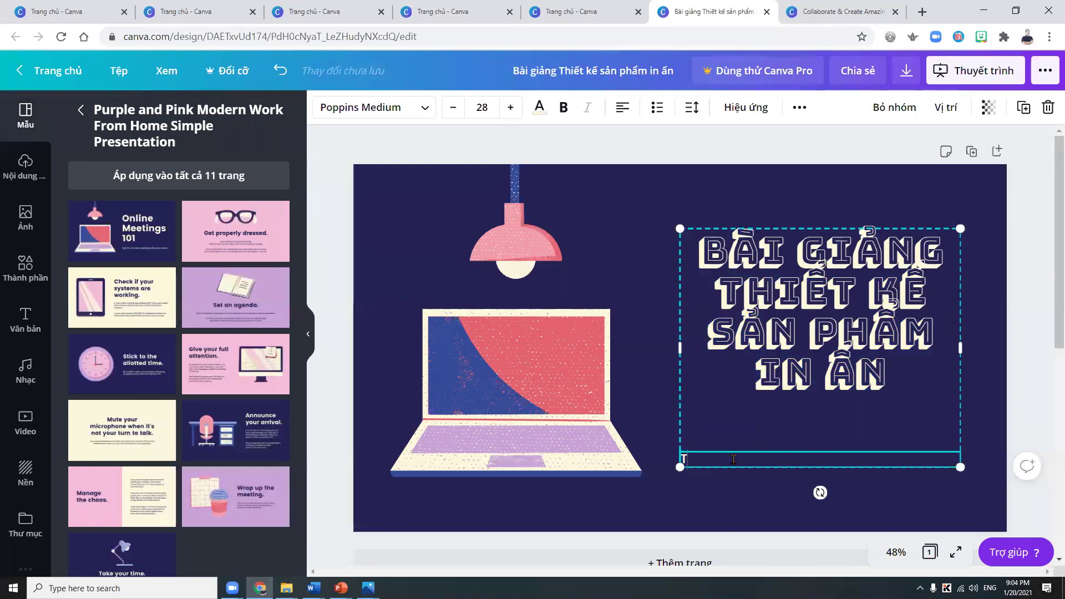
{"action": "type", "text": "eacher Bùi Duy Phương"}
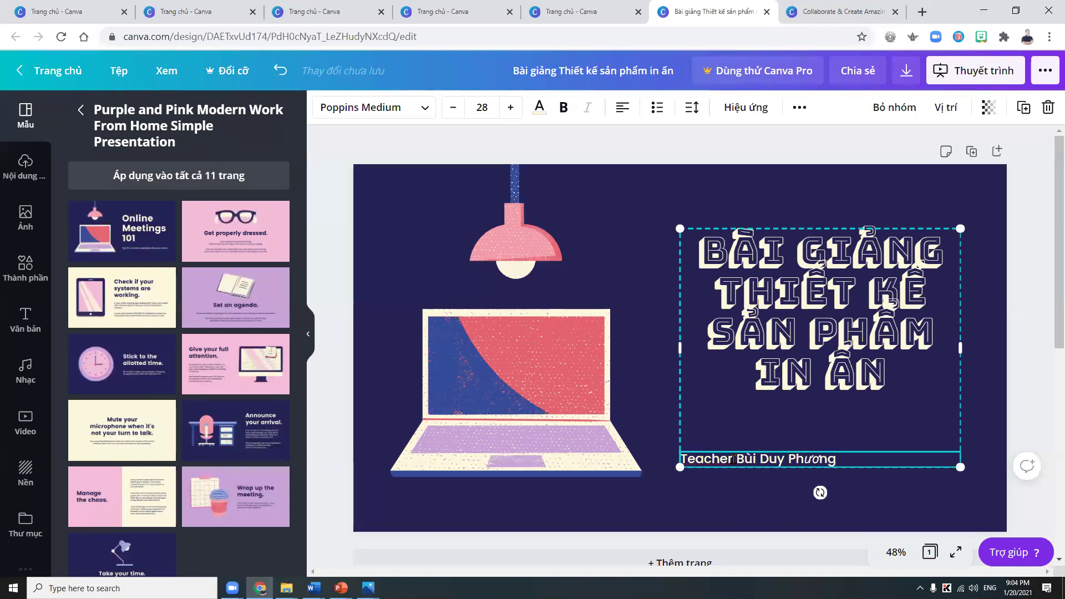
{"action": "key", "text": "ctrl+a"}
- Style the teacher's name line in Asap Regular, italic, and centred
{"action": "left_click", "coordinate": [392, 113]}
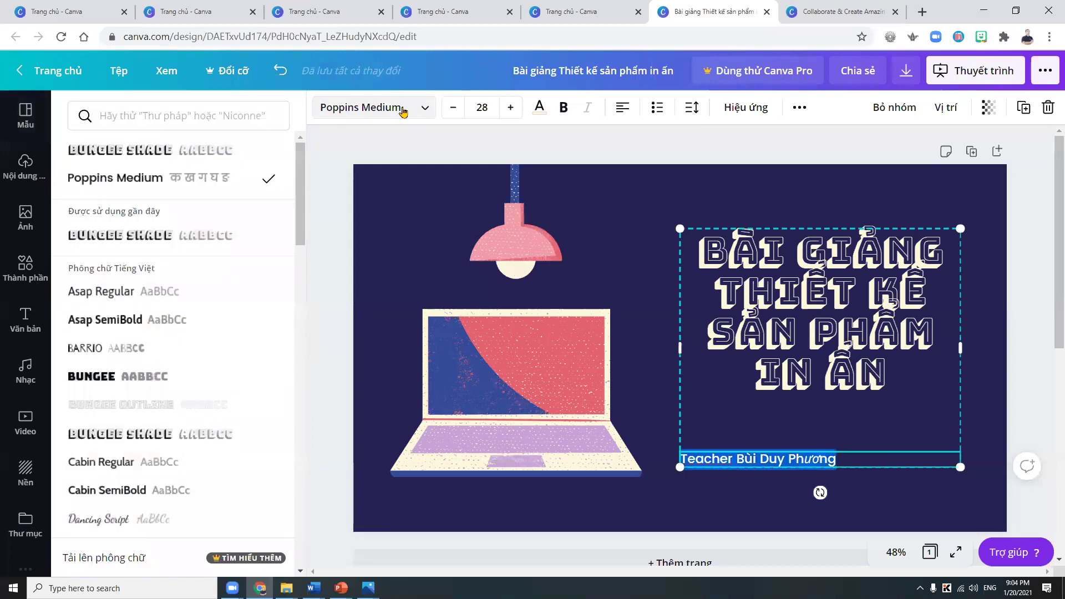
{"action": "left_click", "coordinate": [136, 301]}
{"action": "key", "text": "ctrl+i"}
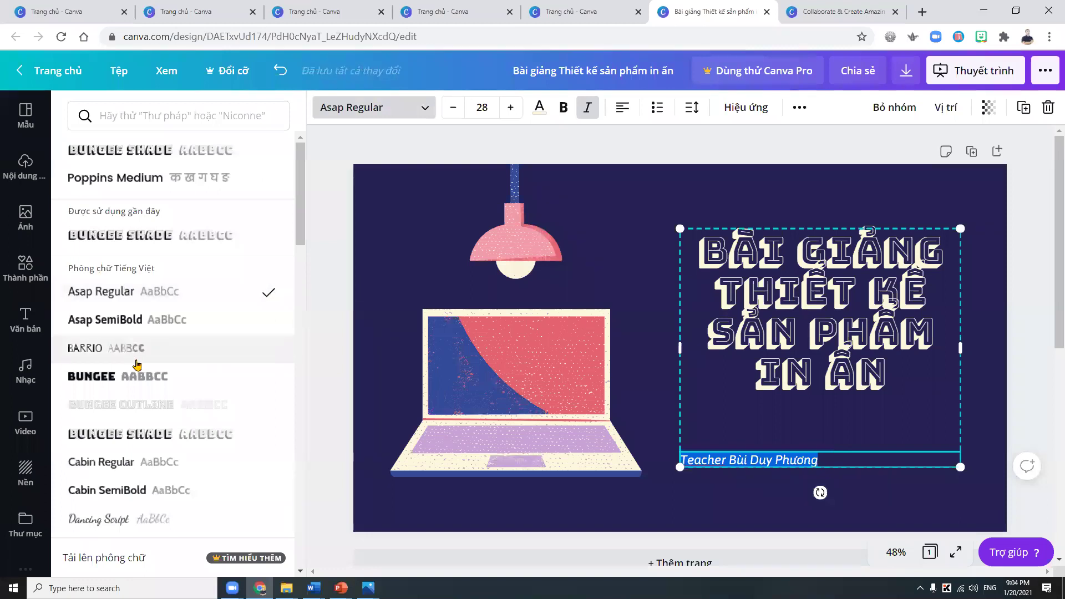
{"action": "scroll", "coordinate": [153, 355], "scroll_direction": "down", "scroll_amount": 3}
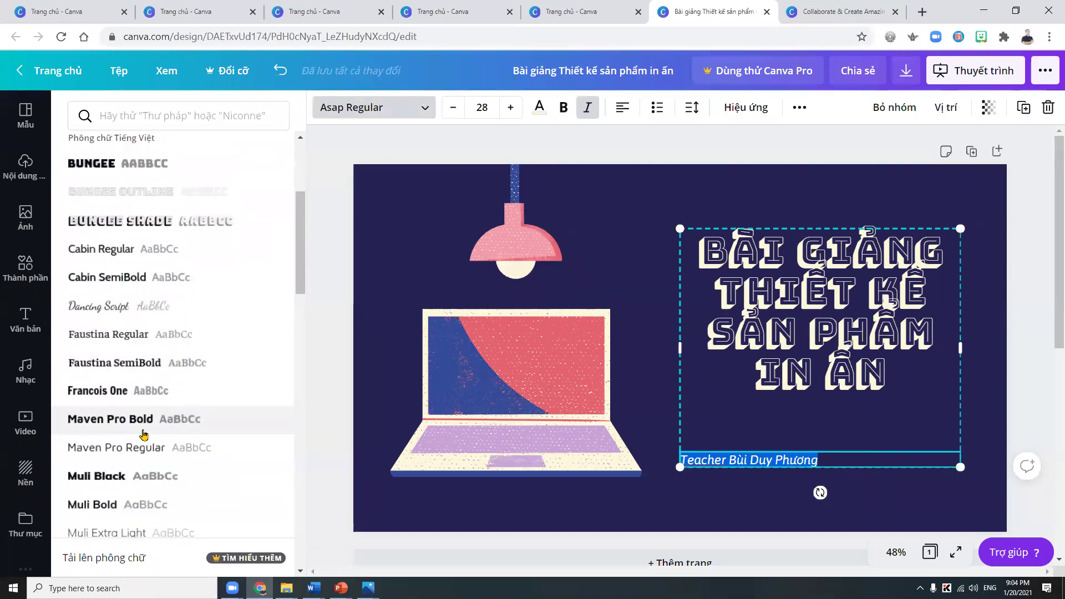
{"action": "scroll", "coordinate": [143, 430], "scroll_direction": "up", "scroll_amount": 5}
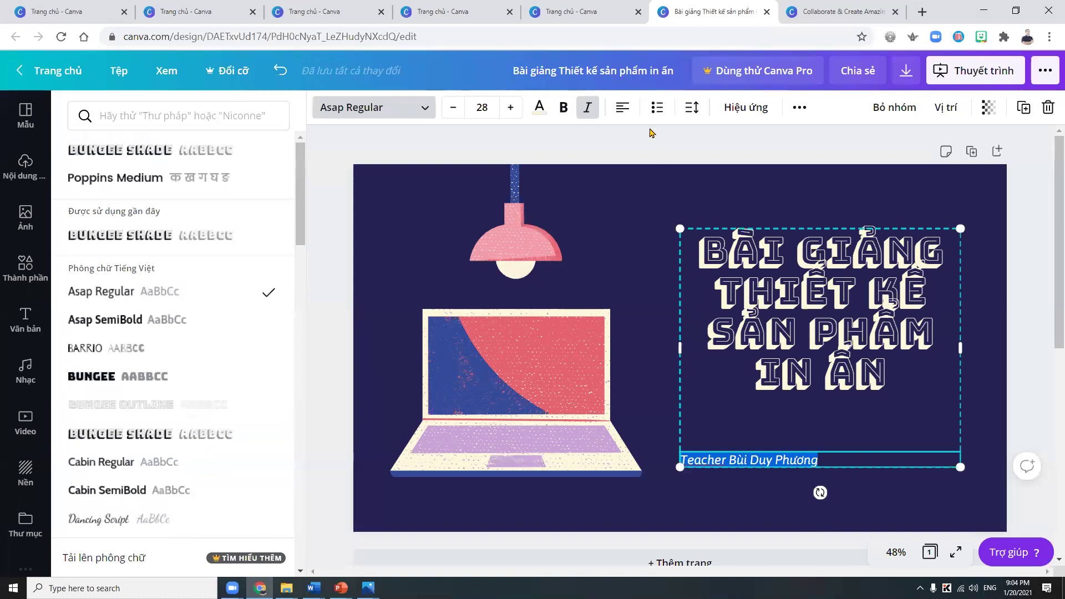
{"action": "left_click", "coordinate": [630, 111]}
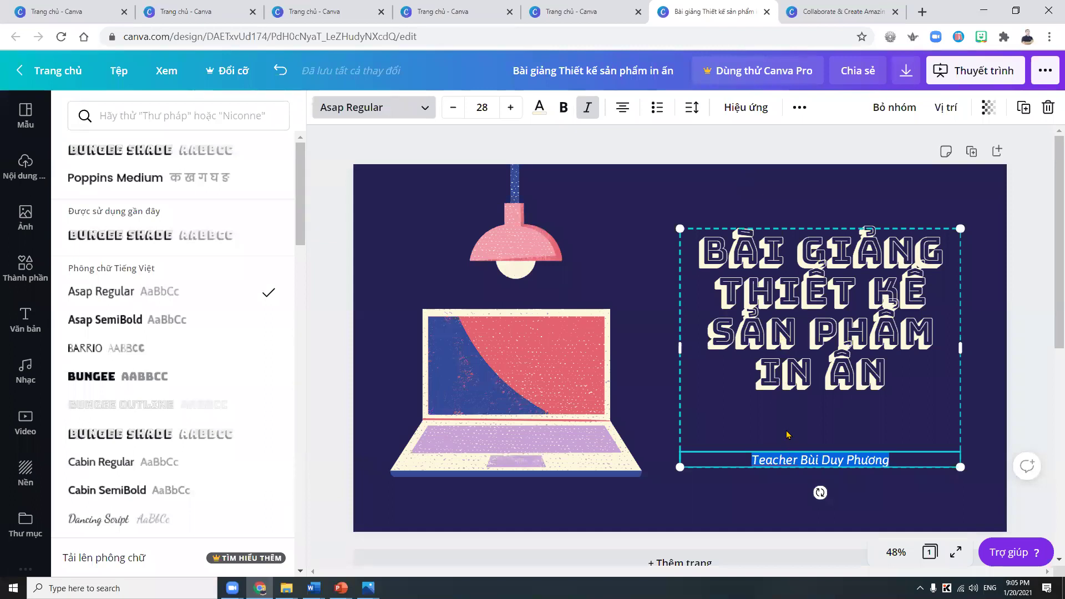
{"action": "left_click", "coordinate": [747, 363]}
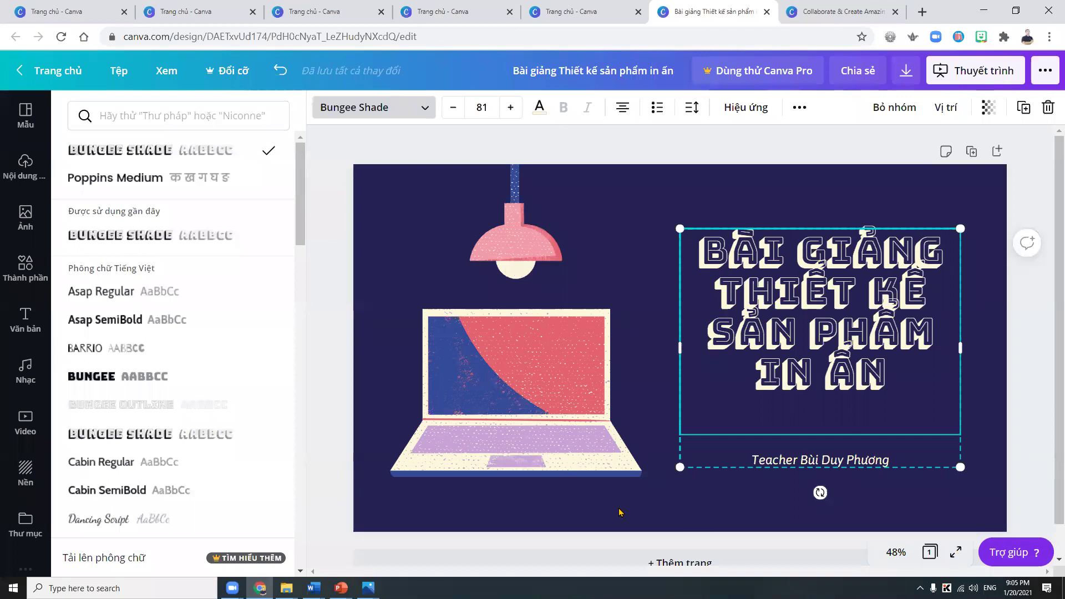
- Add a blank second page after the title slide
{"action": "scroll", "coordinate": [621, 513], "scroll_direction": "down", "scroll_amount": 1}
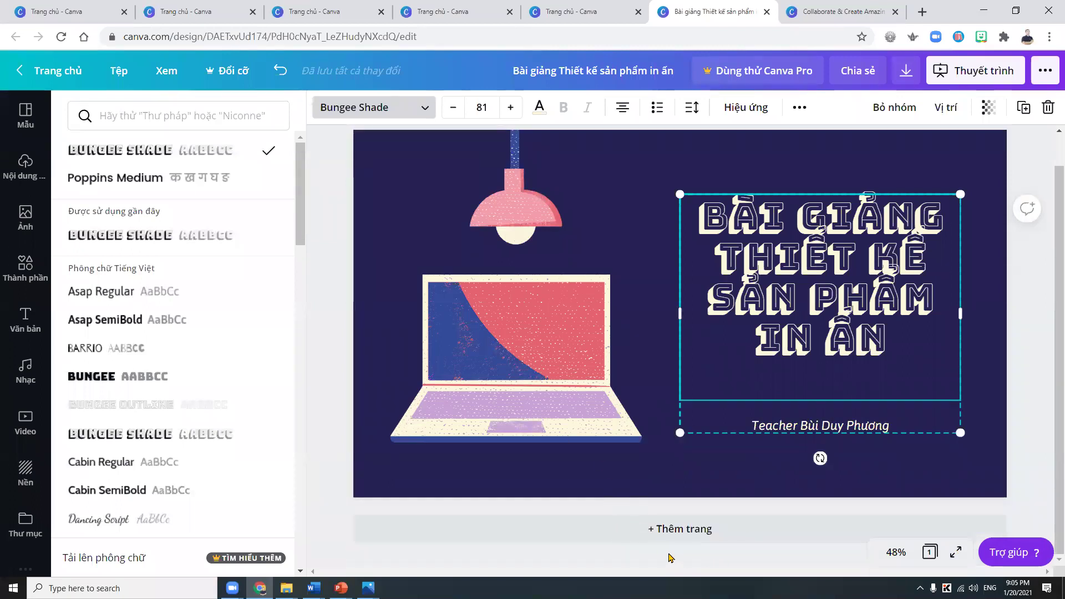
{"action": "left_click", "coordinate": [657, 531]}
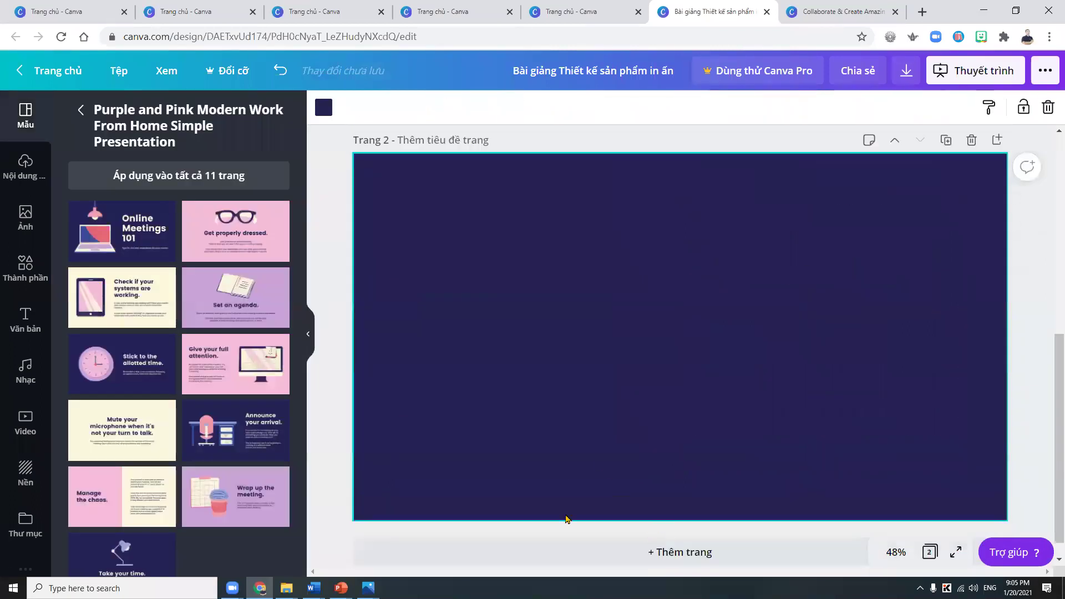
{"action": "scroll", "coordinate": [212, 314], "scroll_direction": "down", "scroll_amount": 1}
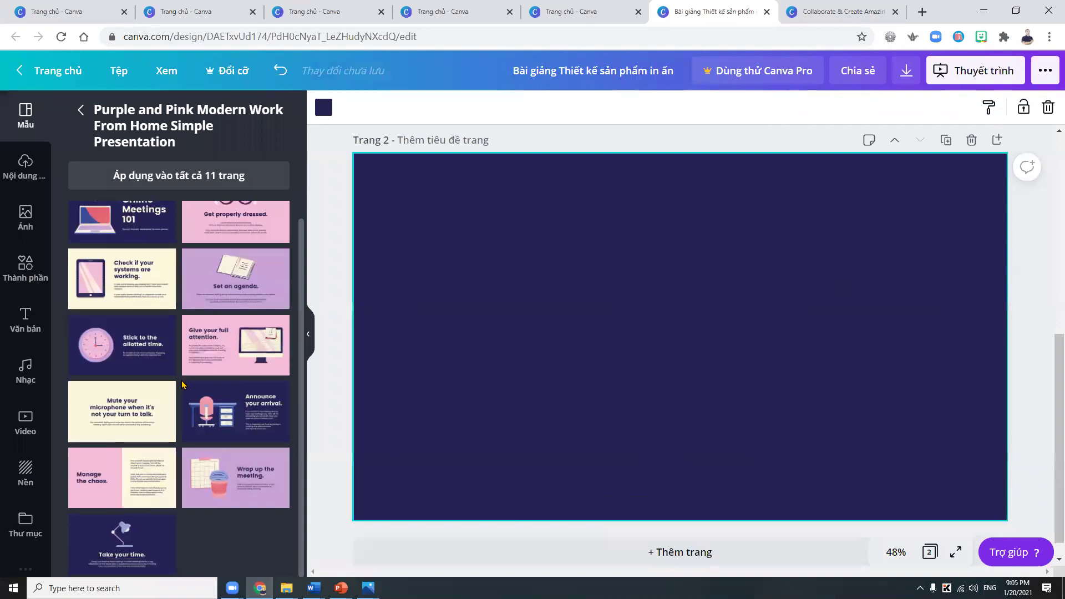
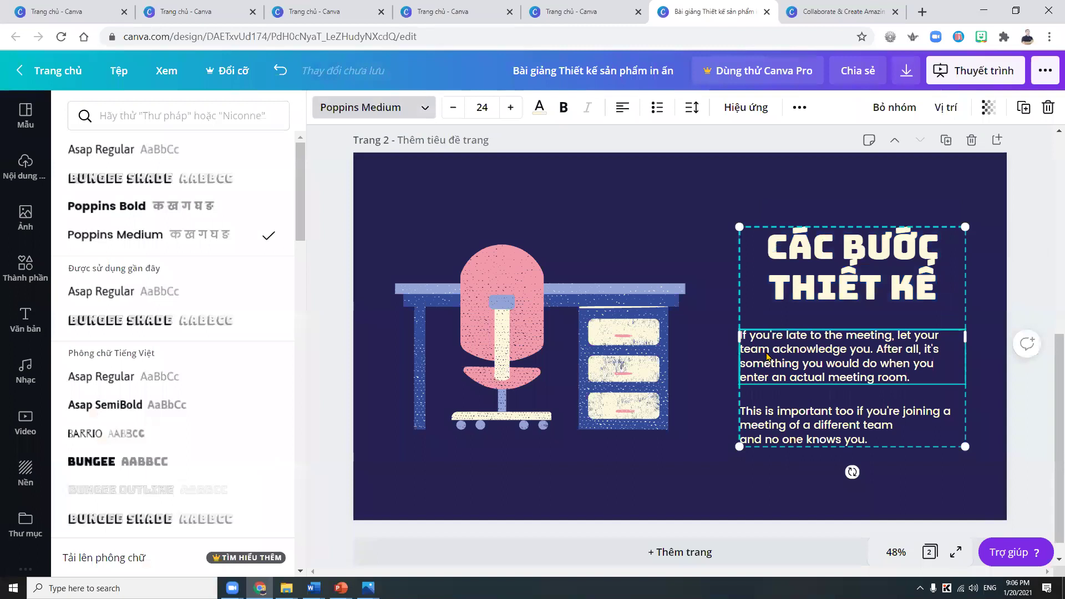
- Replace the two placeholder paragraphs with the Bước 1 and Bước 2 step lines
{"action": "triple_click", "coordinate": [747, 351]}
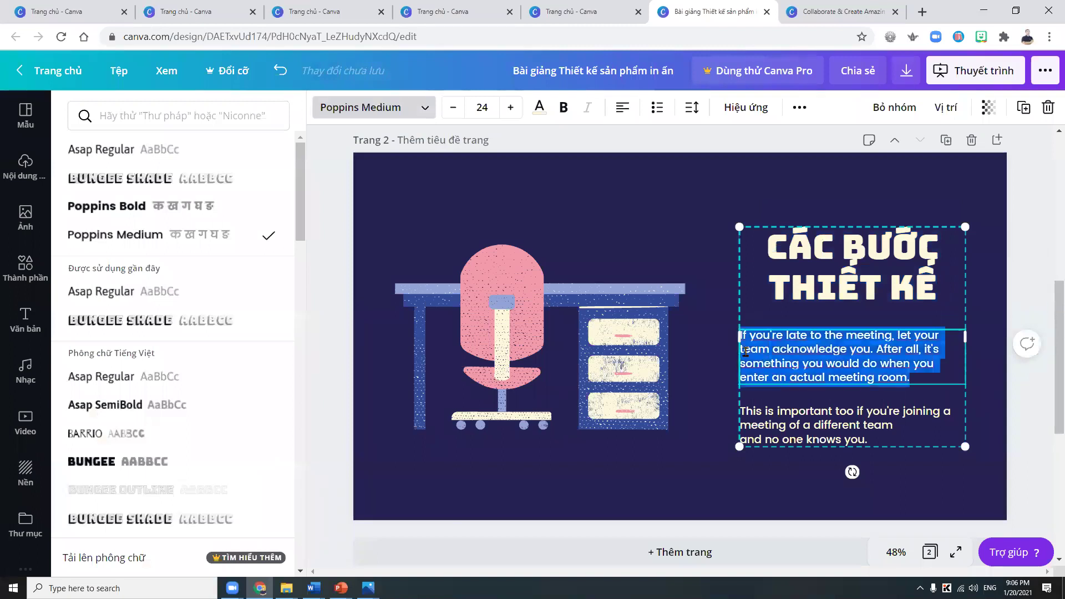
{"action": "type", "text": "Bươc 2"}
{"action": "type", "text": ". Chọn loai"}
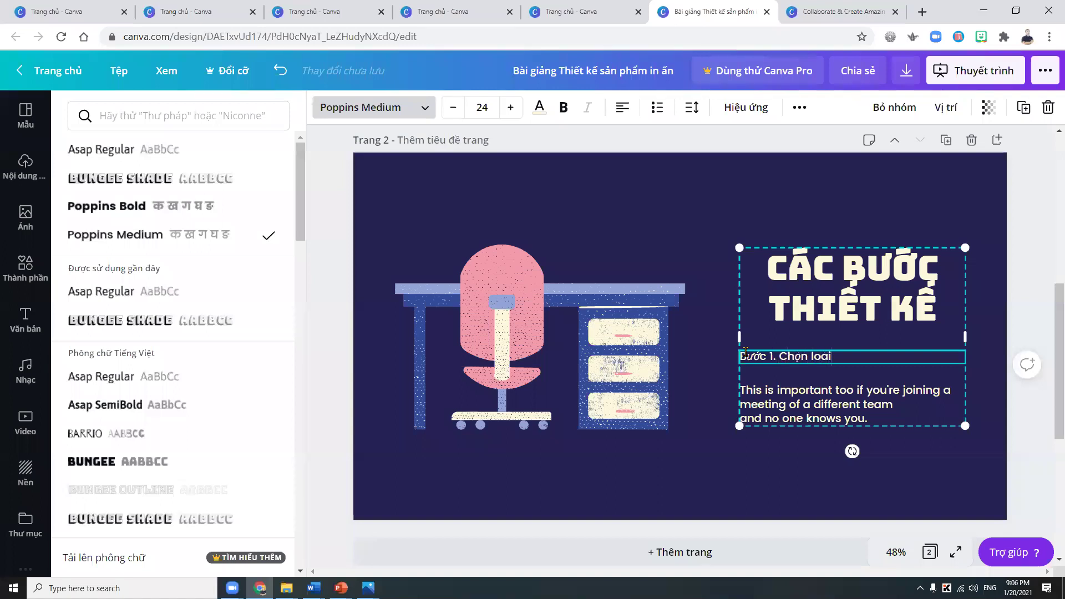
{"action": "type", "text": "ản phẩm thiết k"}
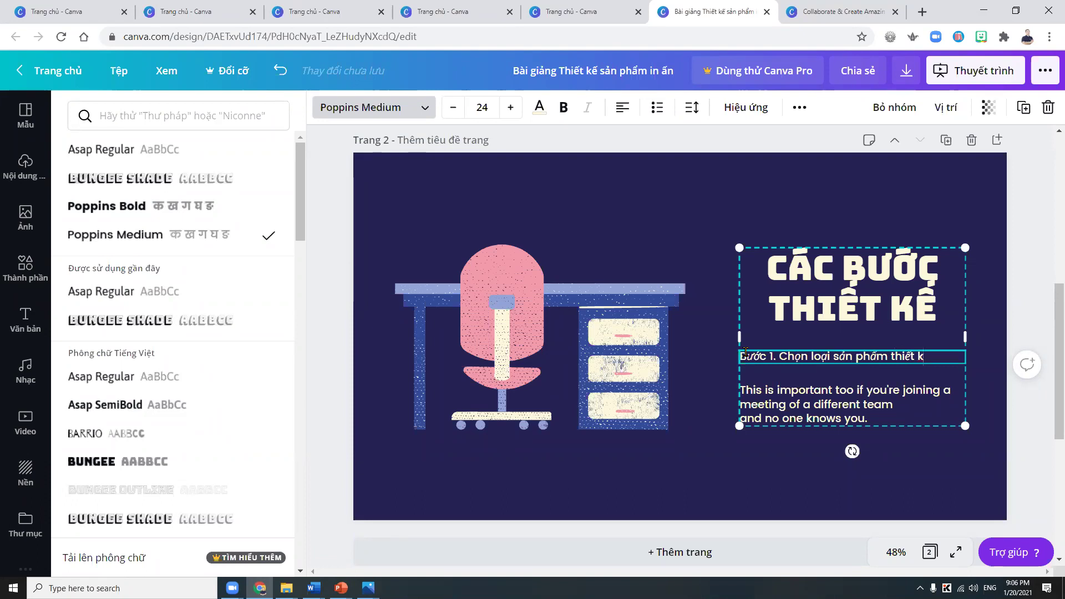
{"action": "type", "text": "ế"}
{"action": "left_click", "coordinate": [761, 409]}
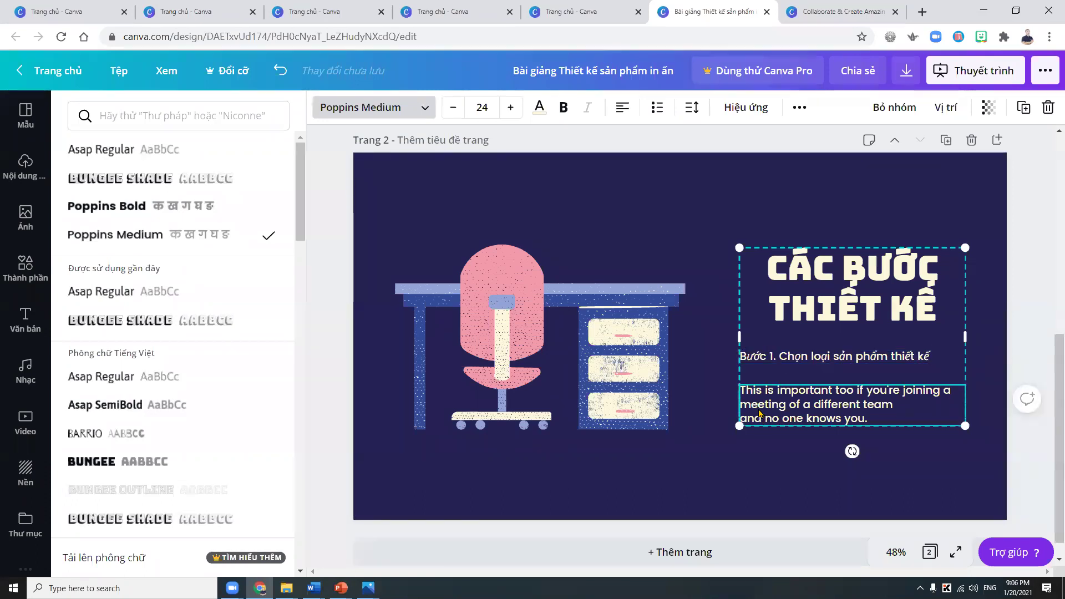
{"action": "double_click", "coordinate": [759, 407]}
{"action": "triple_click", "coordinate": [763, 405]}
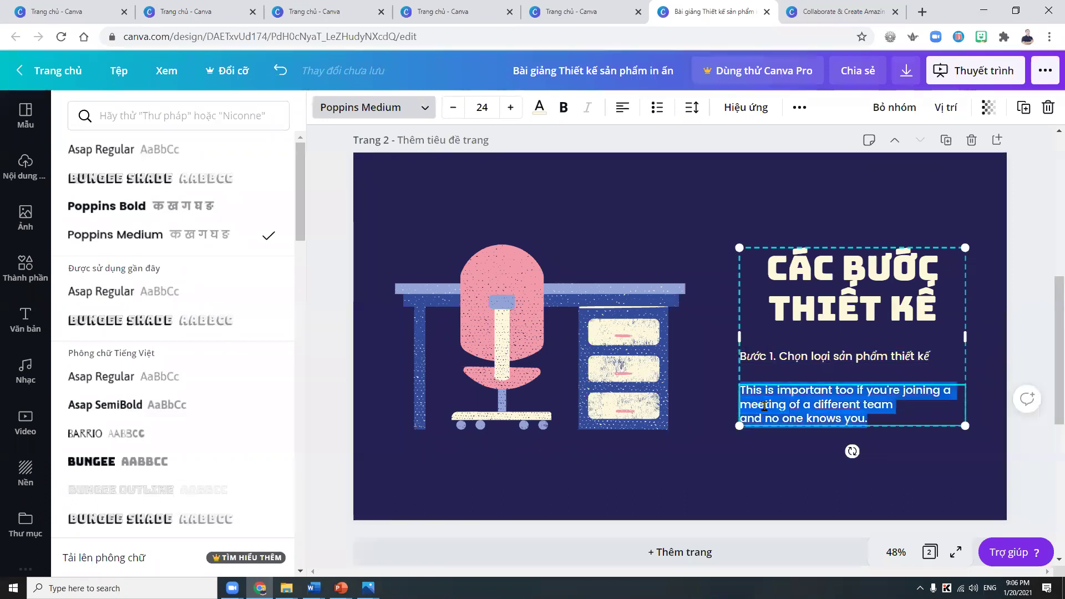
{"action": "type", "text": "Bươ"}
{"action": "type", "text": "c 2."}
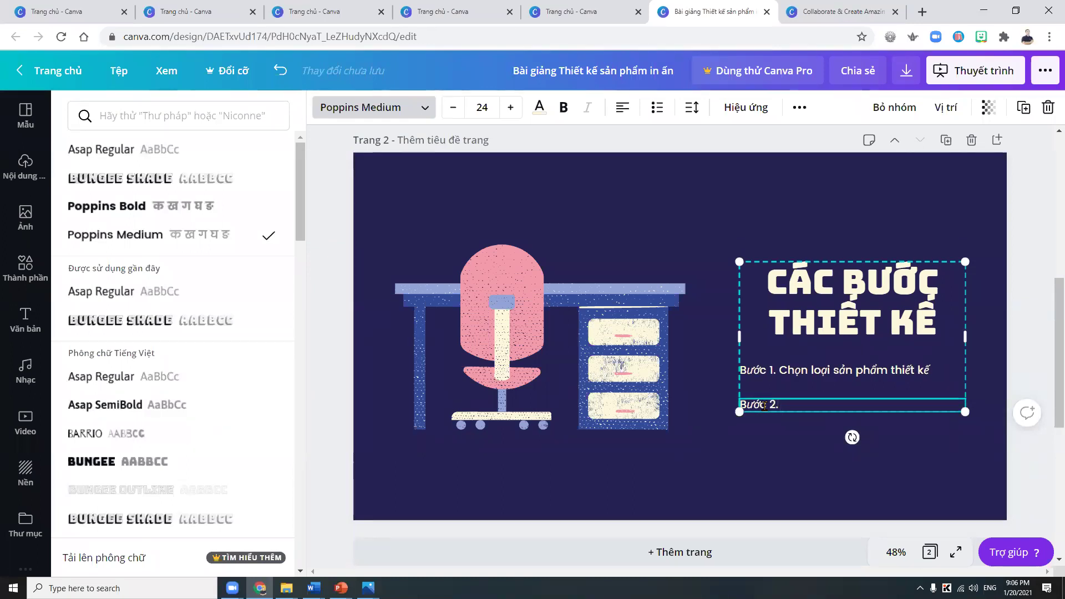
{"action": "type", "text": " Chonj ma"}
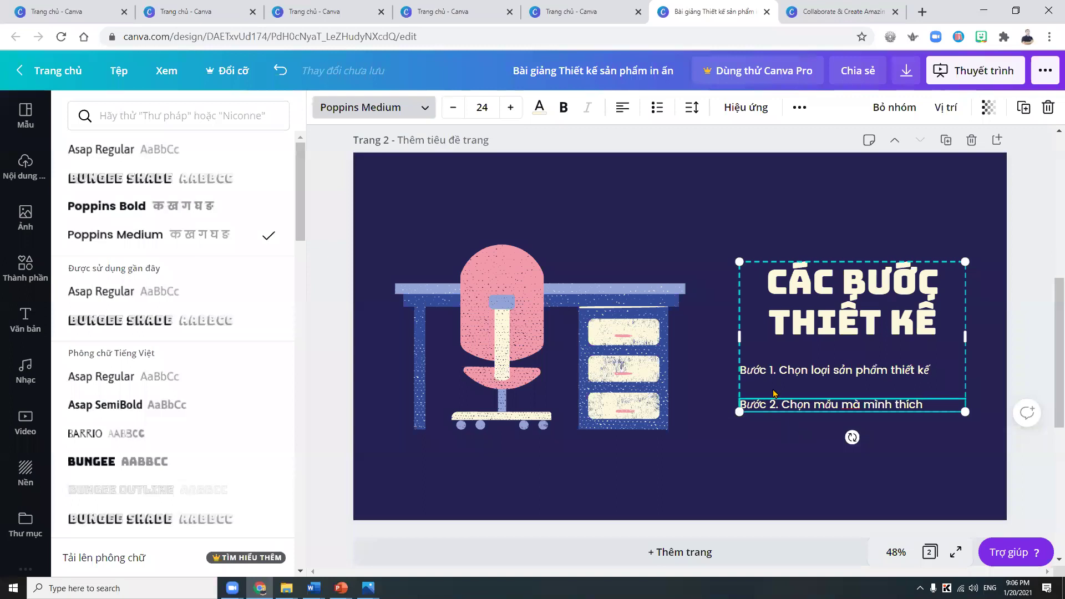
- Add a third line, Bước 3, about editing text and adding images and icons
{"action": "key", "text": "Return"}
{"action": "type", "text": "Bước"}
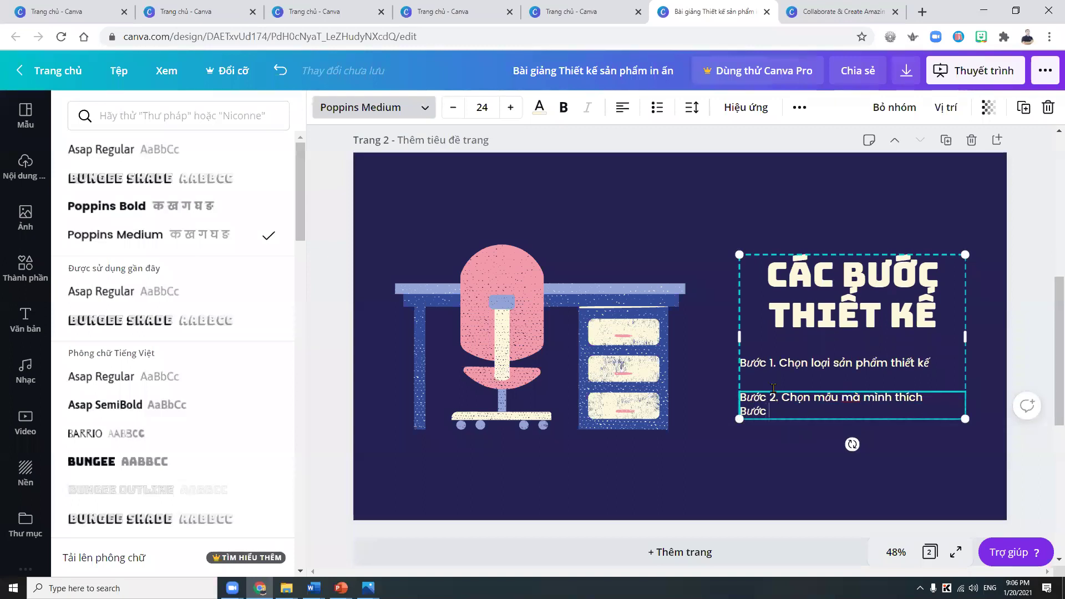
{"action": "type", "text": " 3."}
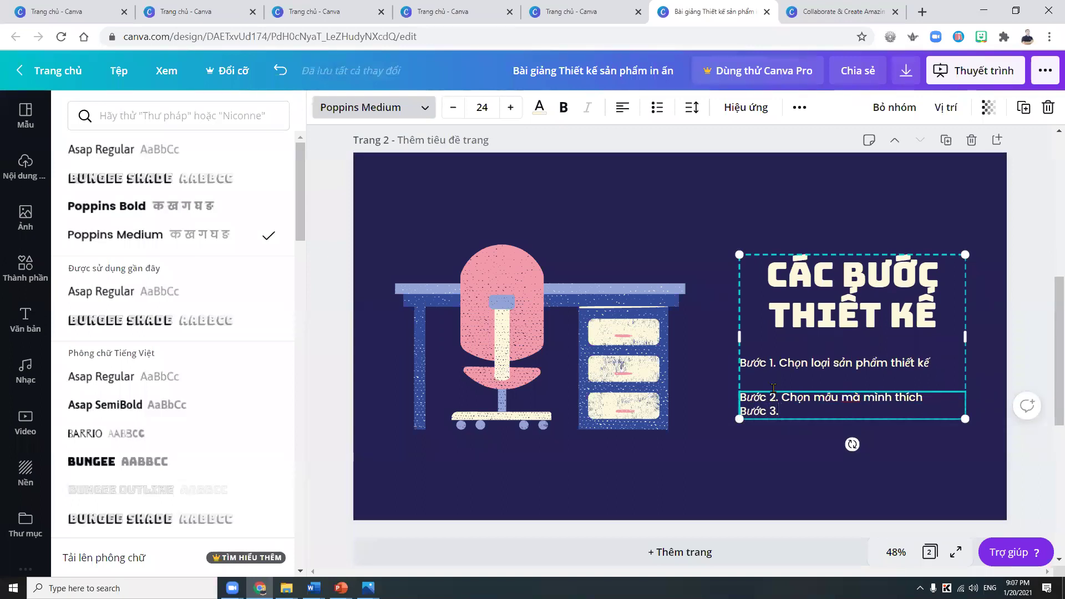
{"action": "type", "text": " Chỉnh sửa lại chữ"}
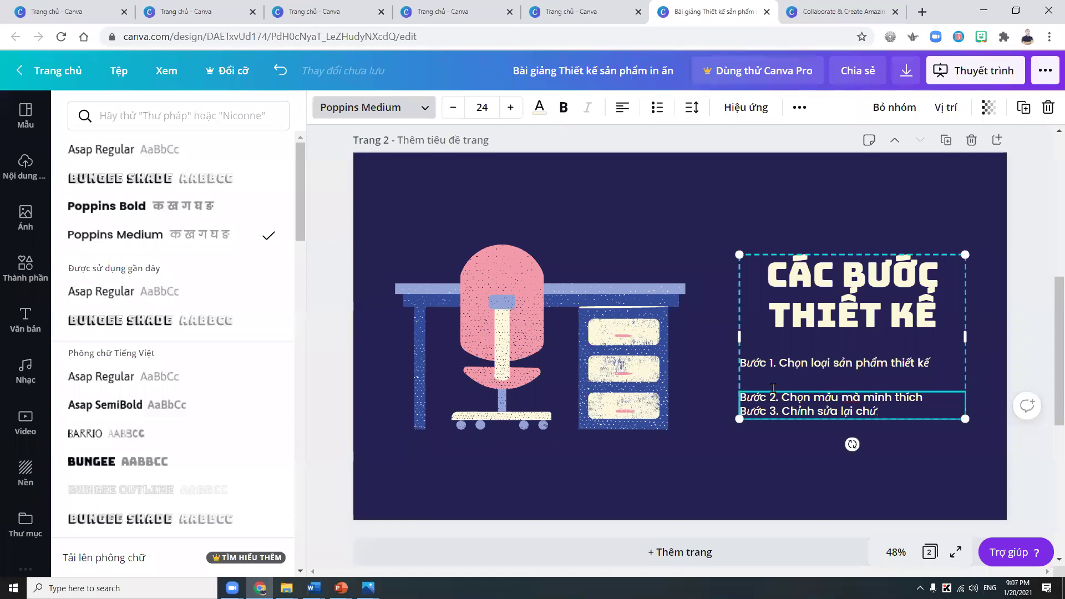
{"action": "key", "text": "BackSpace"}
{"action": "type", "text": "ữ, thêm ảnh, biểu tưo"}
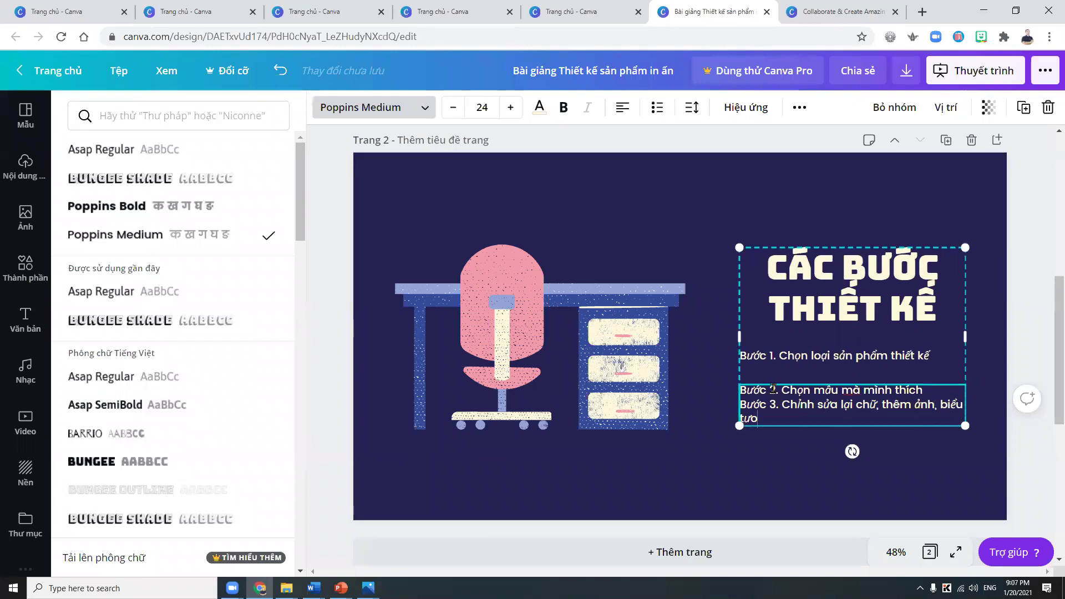
{"action": "left_click_drag", "start_coordinate": [792, 416], "coordinate": [753, 348]}
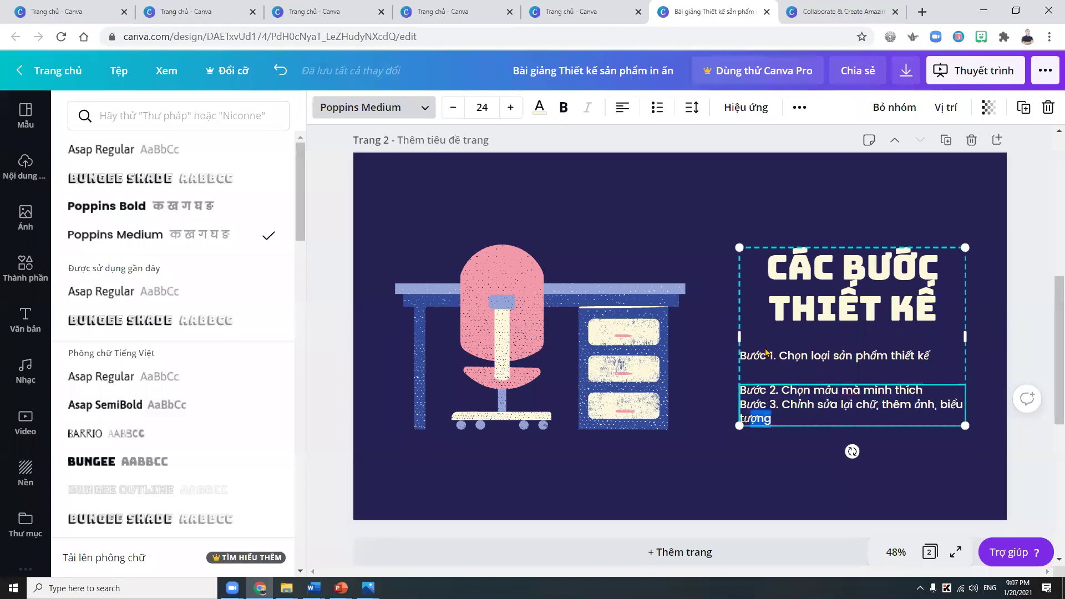
{"action": "left_click", "coordinate": [769, 350]}
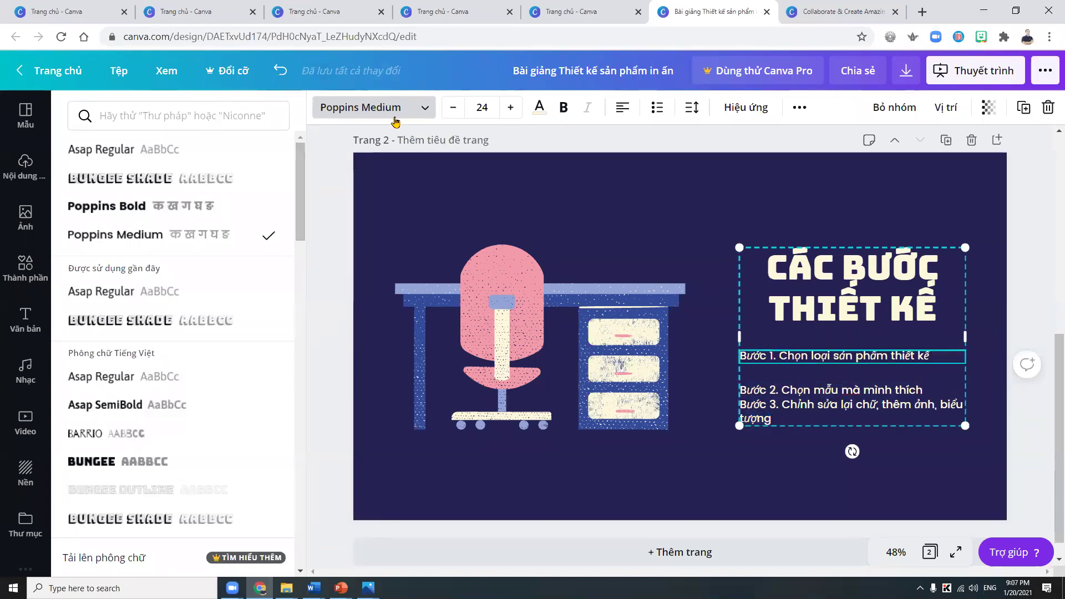
- Set the Bước 1 line and the Bước 2–3 text in Asap Regular
{"action": "left_click", "coordinate": [118, 377]}
{"action": "left_click", "coordinate": [794, 402]}
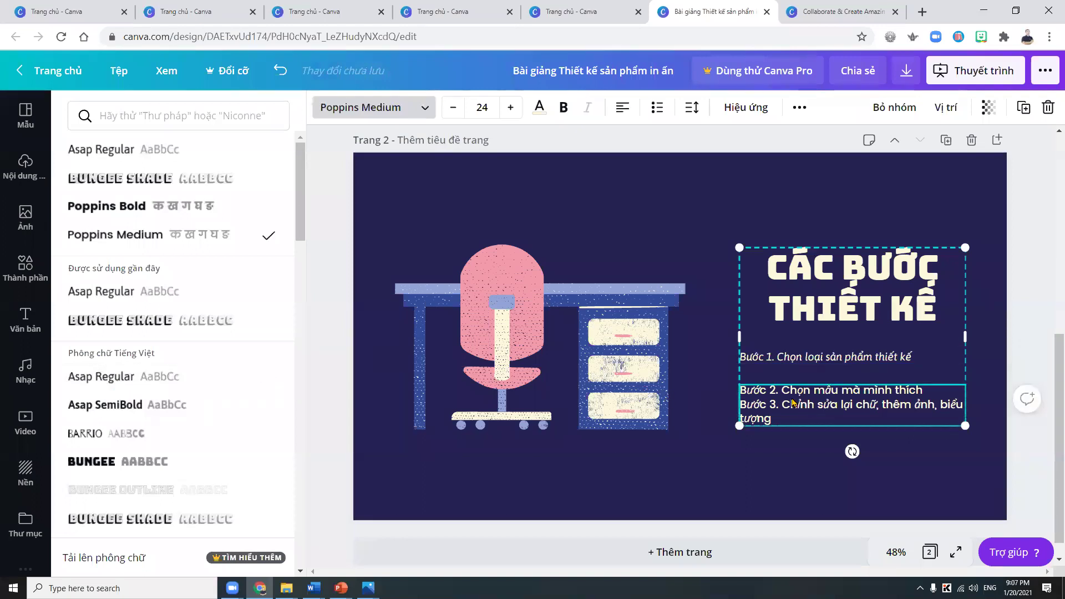
{"action": "left_click", "coordinate": [96, 376]}
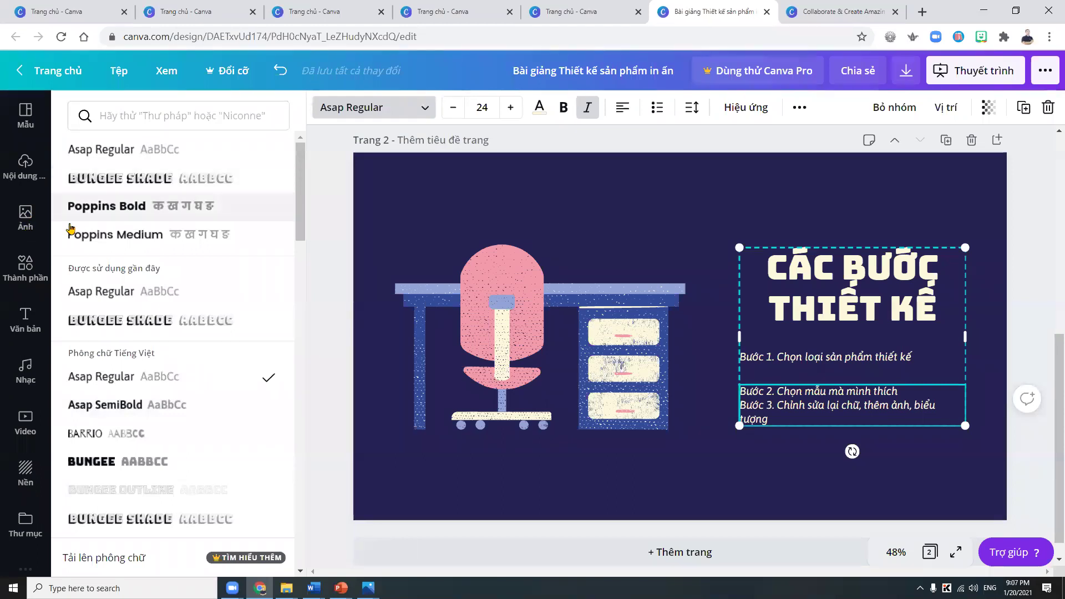
{"action": "left_click", "coordinate": [23, 270]}
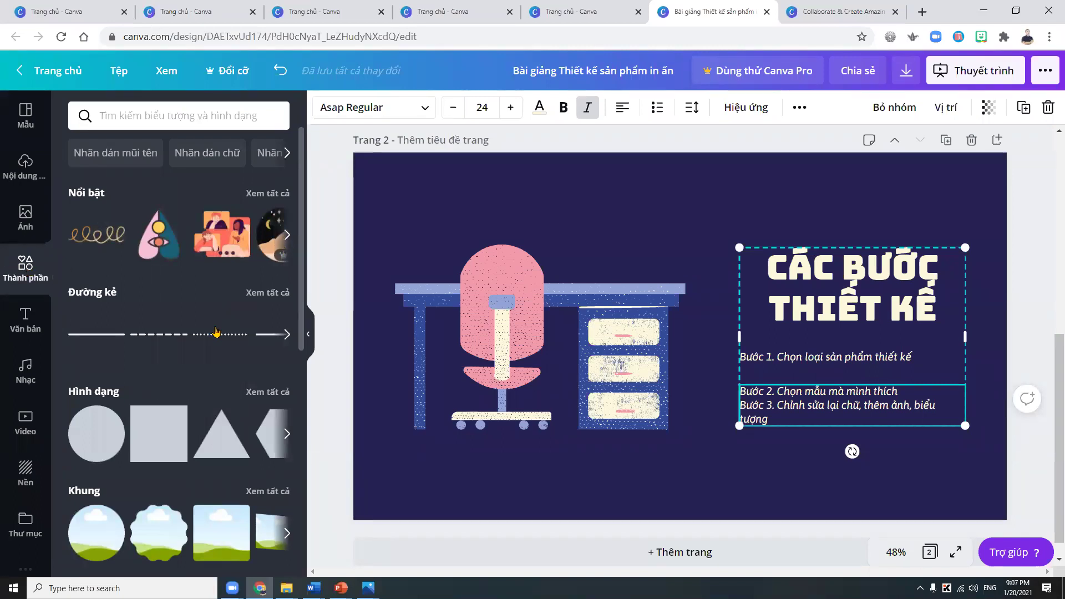
- Add a small piñata sticker beside the CÁC BƯỚC THIẾT KẾ title
{"action": "scroll", "coordinate": [216, 331], "scroll_direction": "down", "scroll_amount": 6}
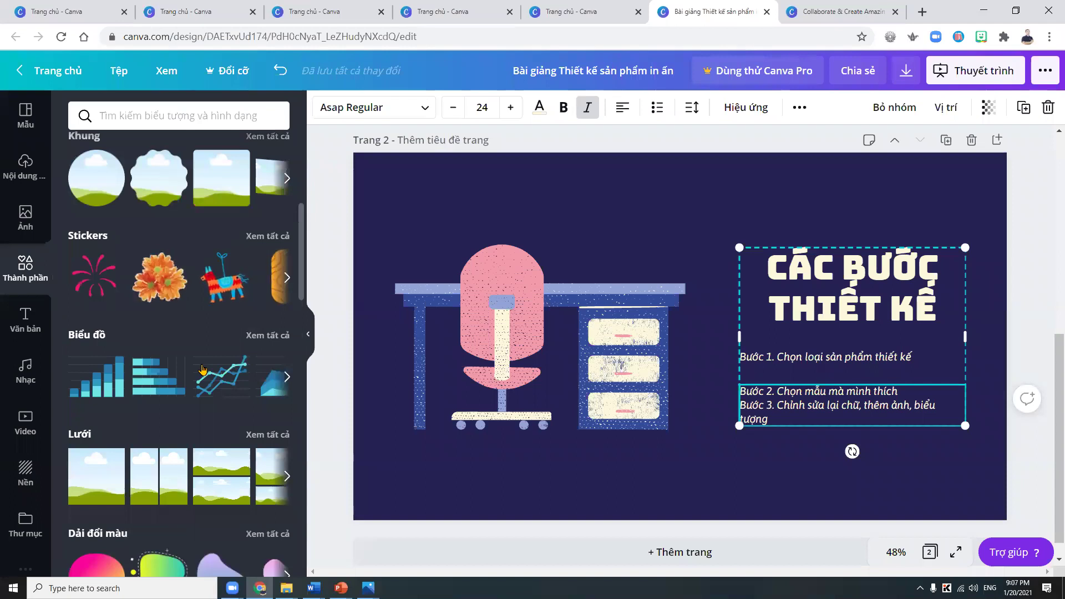
{"action": "scroll", "coordinate": [202, 369], "scroll_direction": "down", "scroll_amount": 10}
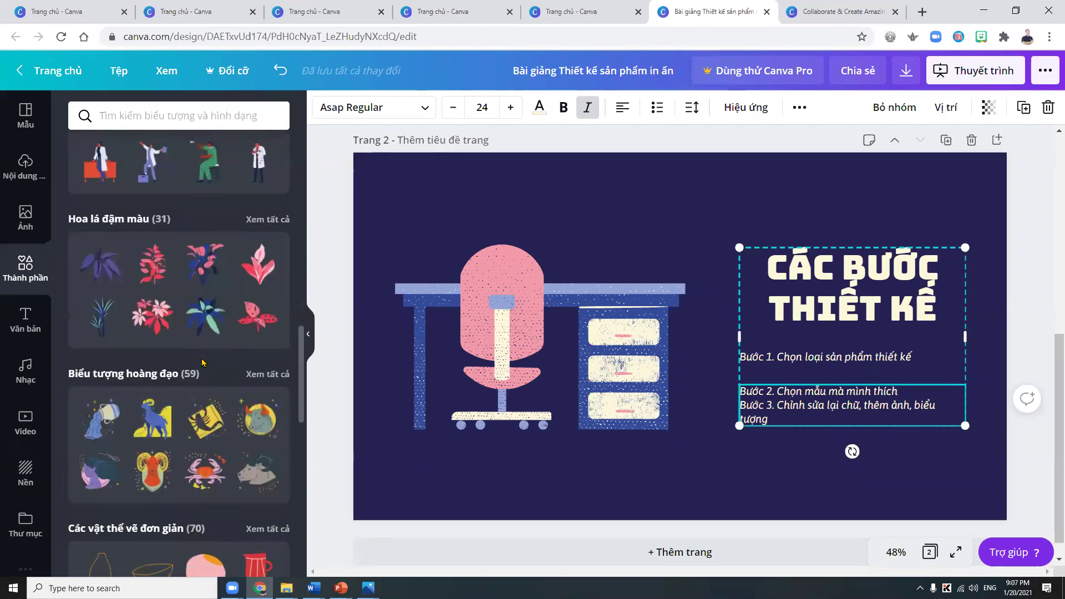
{"action": "scroll", "coordinate": [202, 359], "scroll_direction": "up", "scroll_amount": 5}
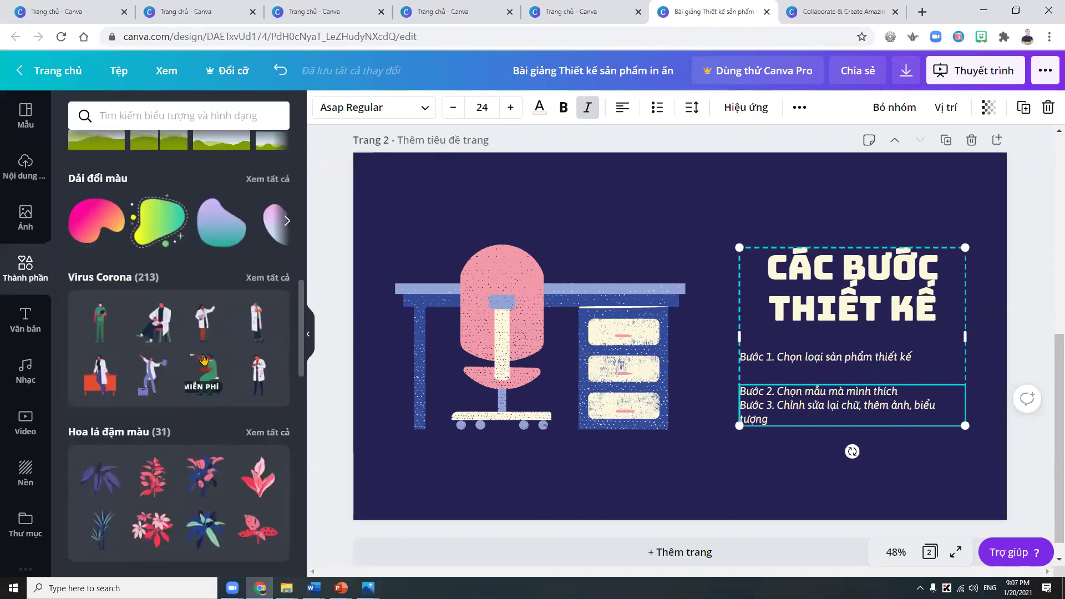
{"action": "scroll", "coordinate": [203, 357], "scroll_direction": "up", "scroll_amount": 3}
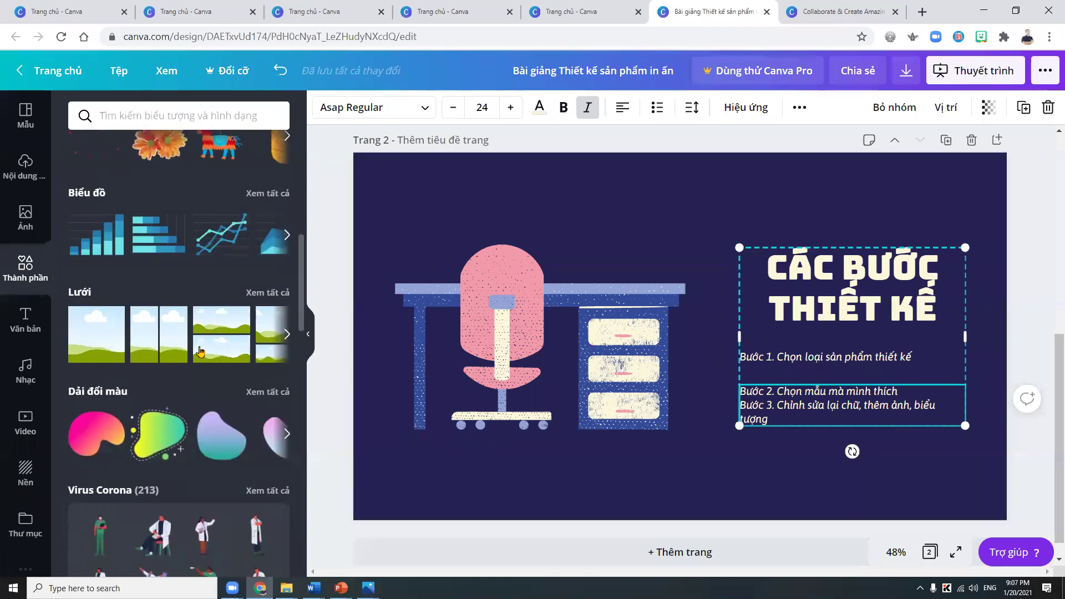
{"action": "scroll", "coordinate": [198, 348], "scroll_direction": "up", "scroll_amount": 4}
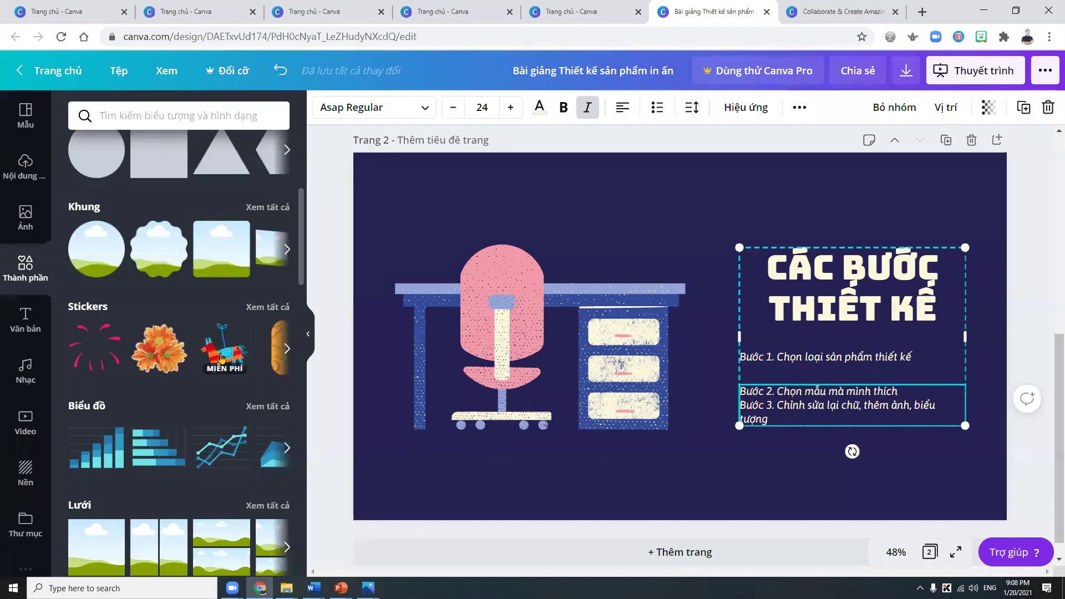
{"action": "left_click", "coordinate": [216, 353]}
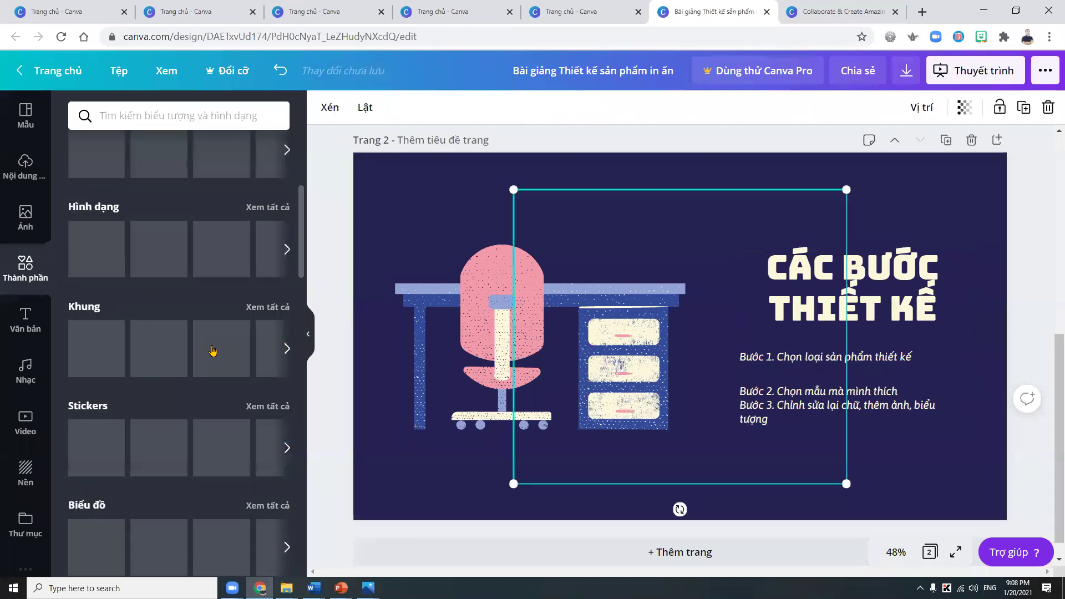
{"action": "left_click_drag", "start_coordinate": [846, 190], "coordinate": [664, 217]}
{"action": "left_click_drag", "start_coordinate": [727, 165], "coordinate": [740, 282]}
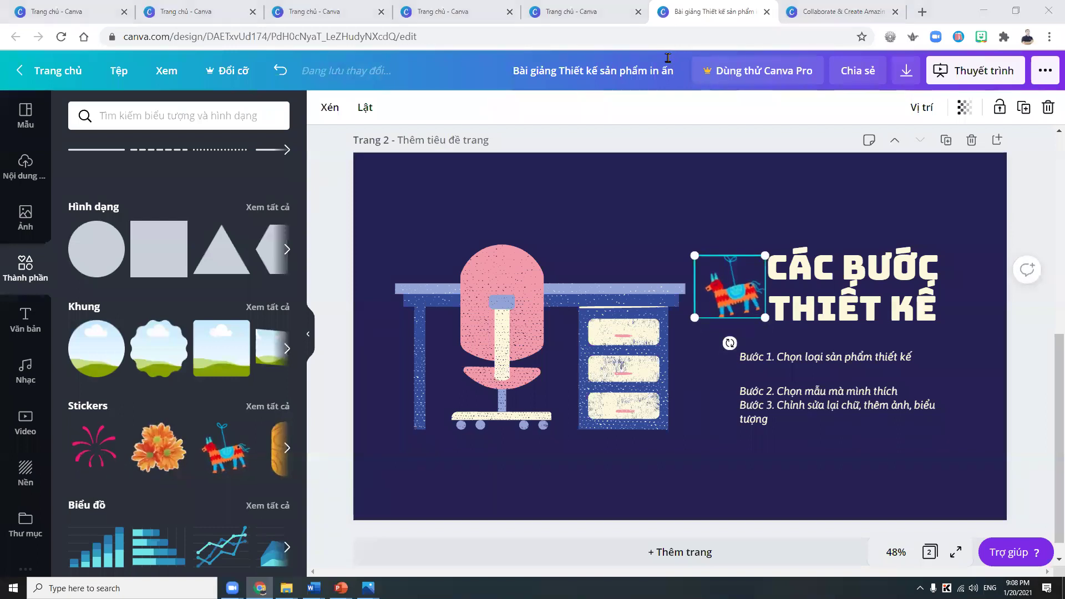
- Add a shrunken rocket sticker over the top of the chair
{"action": "scroll", "coordinate": [162, 413], "scroll_direction": "down", "scroll_amount": 4}
{"action": "scroll", "coordinate": [249, 388], "scroll_direction": "up", "scroll_amount": 3}
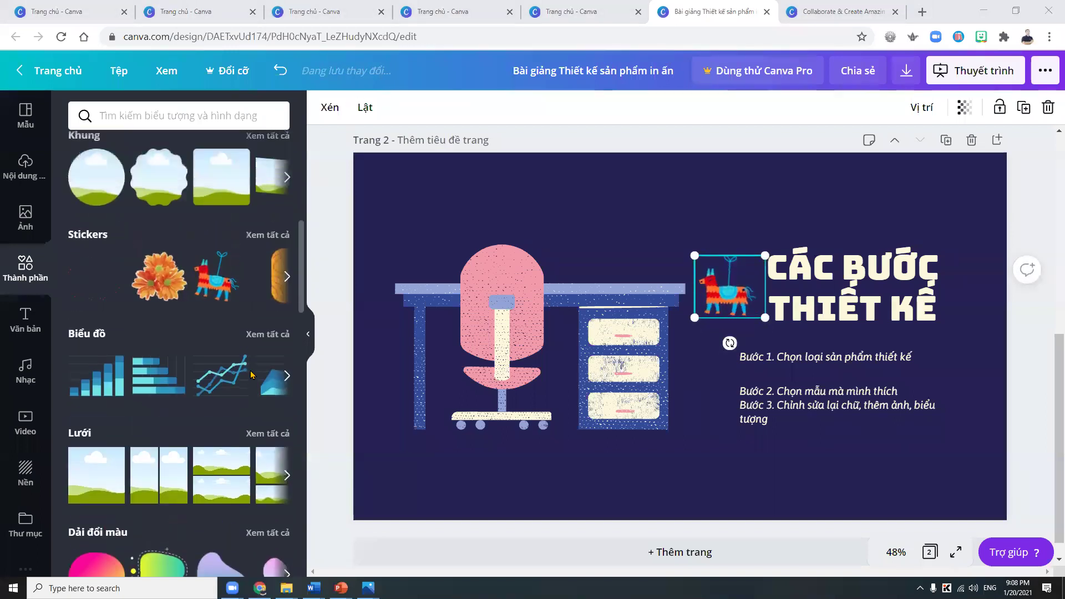
{"action": "left_click", "coordinate": [287, 377]}
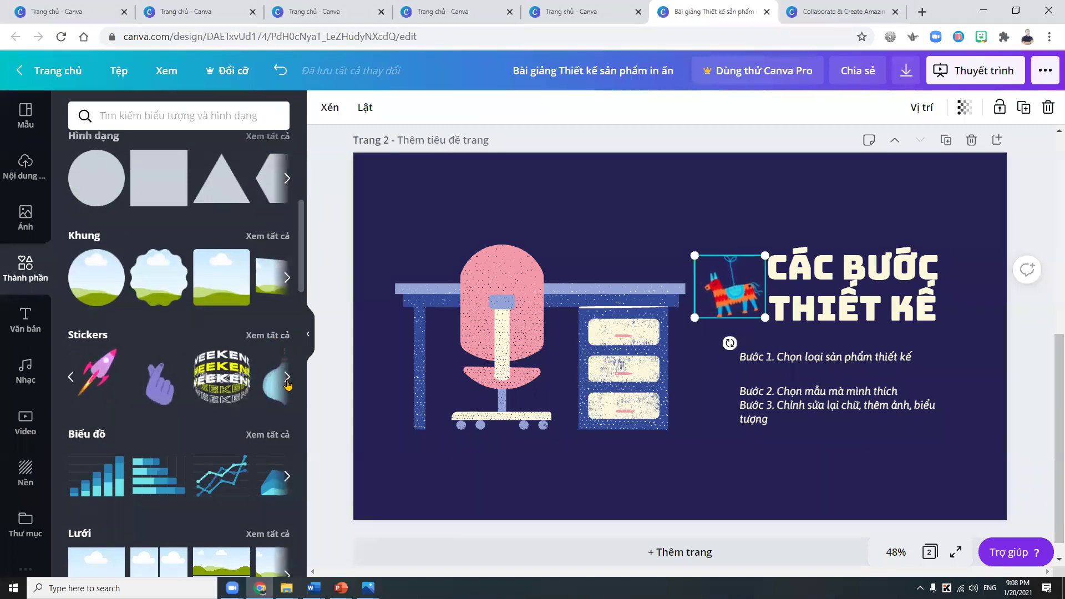
{"action": "left_click_drag", "start_coordinate": [82, 382], "coordinate": [519, 224]}
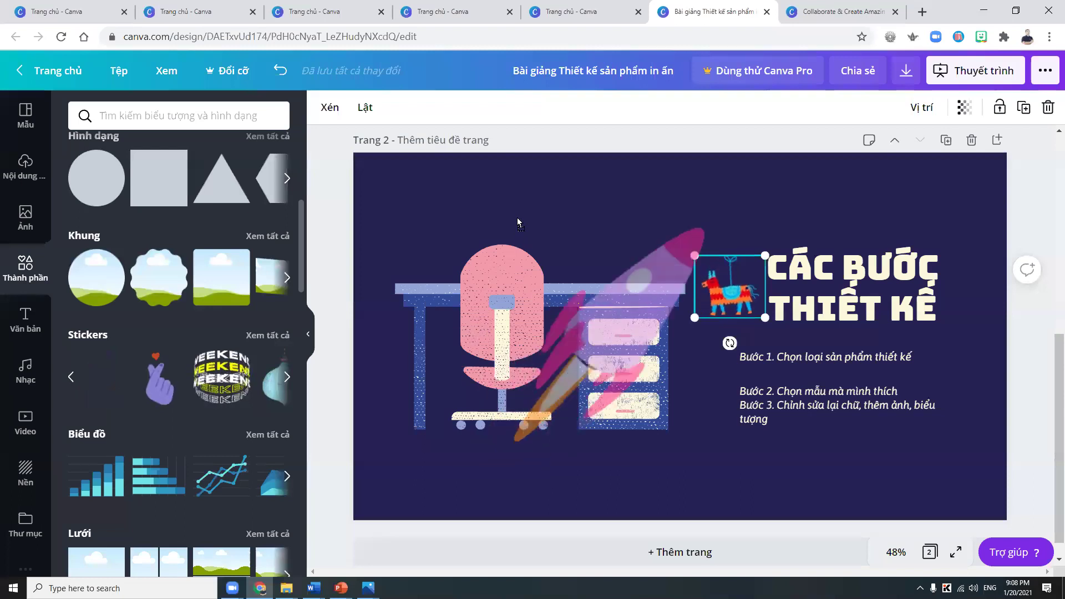
{"action": "left_click_drag", "start_coordinate": [678, 206], "coordinate": [677, 207]}
{"action": "left_click_drag", "start_coordinate": [693, 166], "coordinate": [621, 268]}
{"action": "left_click_drag", "start_coordinate": [568, 432], "coordinate": [531, 312]}
- Rotate the rocket to about 90° and fine-tune it just above the chair
{"action": "left_click_drag", "start_coordinate": [505, 374], "coordinate": [331, 307]}
{"action": "left_click_drag", "start_coordinate": [408, 275], "coordinate": [395, 214]}
{"action": "left_click_drag", "start_coordinate": [635, 137], "coordinate": [568, 187]}
{"action": "left_click_drag", "start_coordinate": [509, 238], "coordinate": [546, 193]}
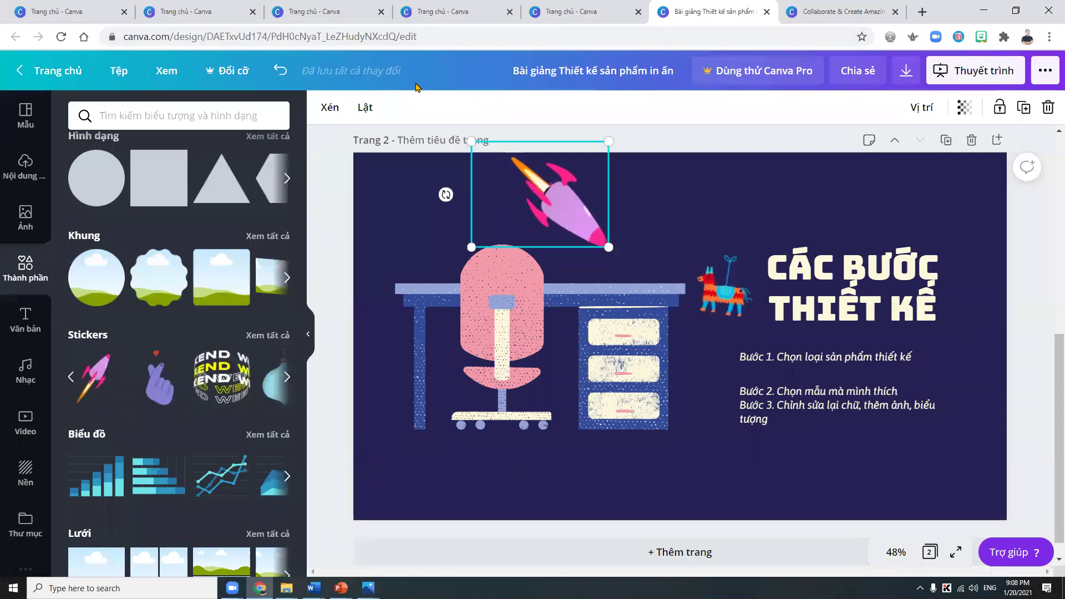
{"action": "left_click_drag", "start_coordinate": [580, 207], "coordinate": [557, 223]}
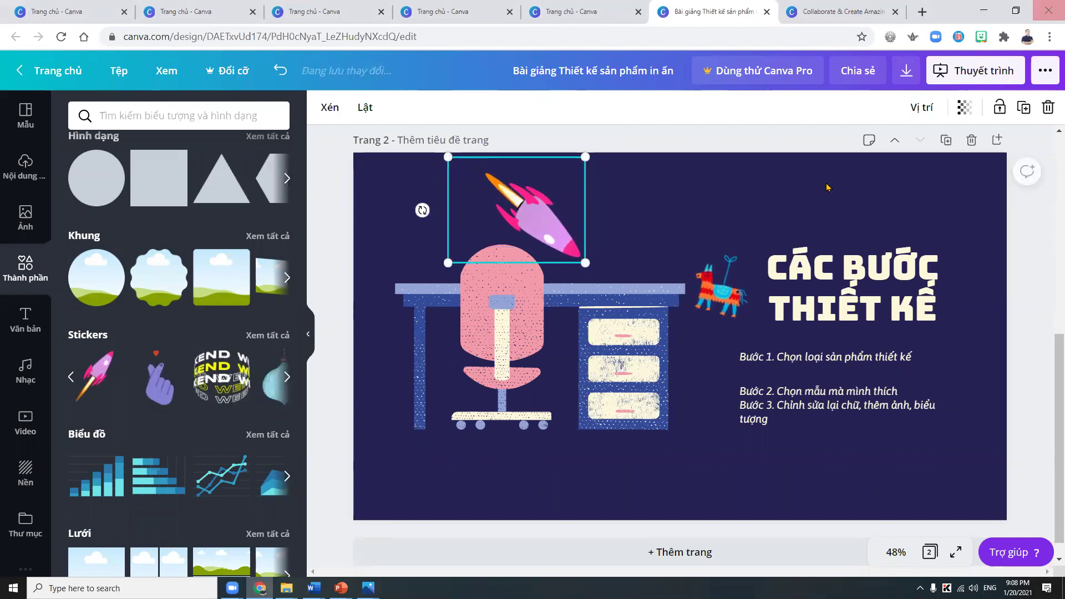
{"action": "left_click_drag", "start_coordinate": [526, 217], "coordinate": [526, 215]}
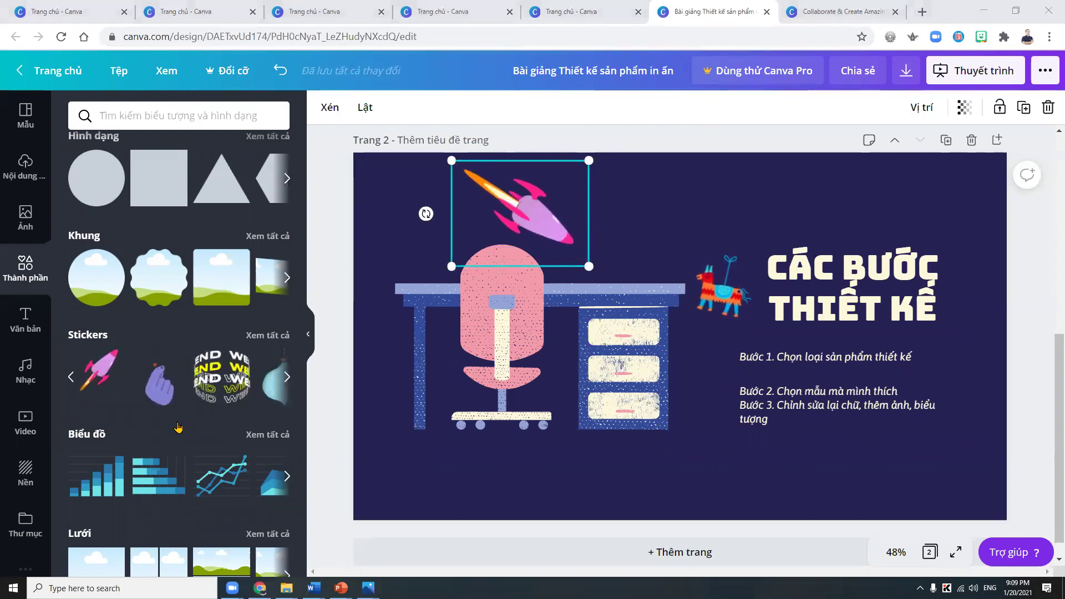
{"action": "scroll", "coordinate": [162, 434], "scroll_direction": "down", "scroll_amount": 1}
- Show all Virus Corona illustrations and add a blank third page
{"action": "scroll", "coordinate": [162, 434], "scroll_direction": "down", "scroll_amount": 2}
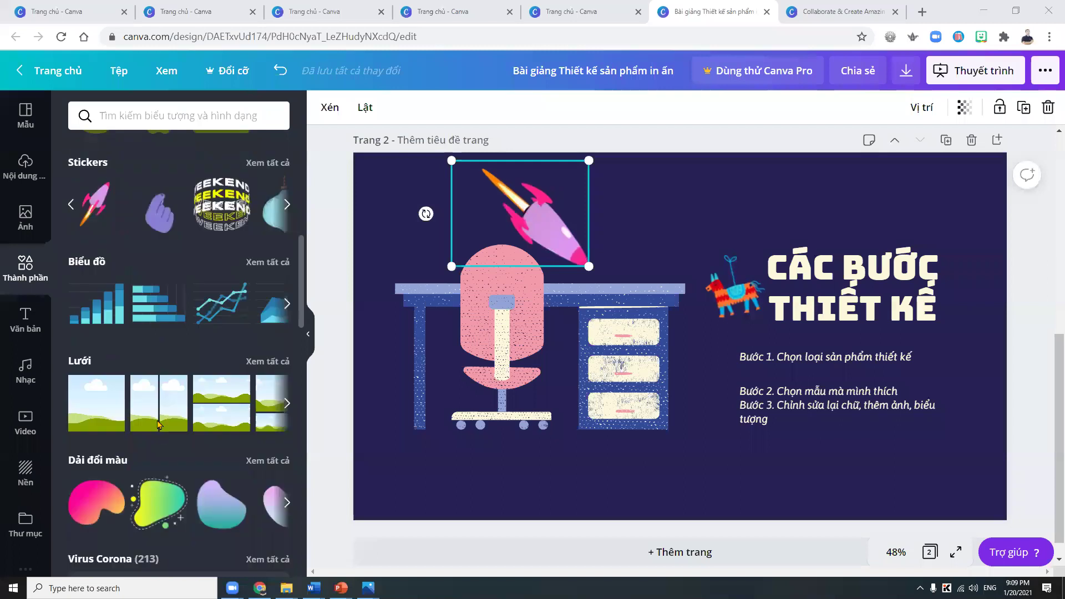
{"action": "scroll", "coordinate": [157, 424], "scroll_direction": "down", "scroll_amount": 4}
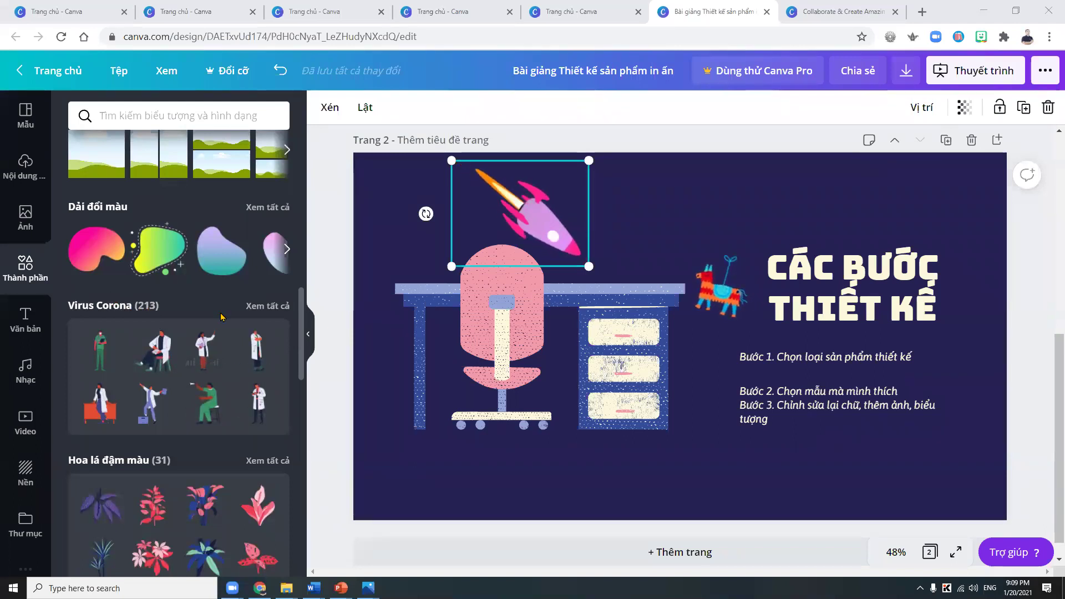
{"action": "left_click", "coordinate": [270, 312]}
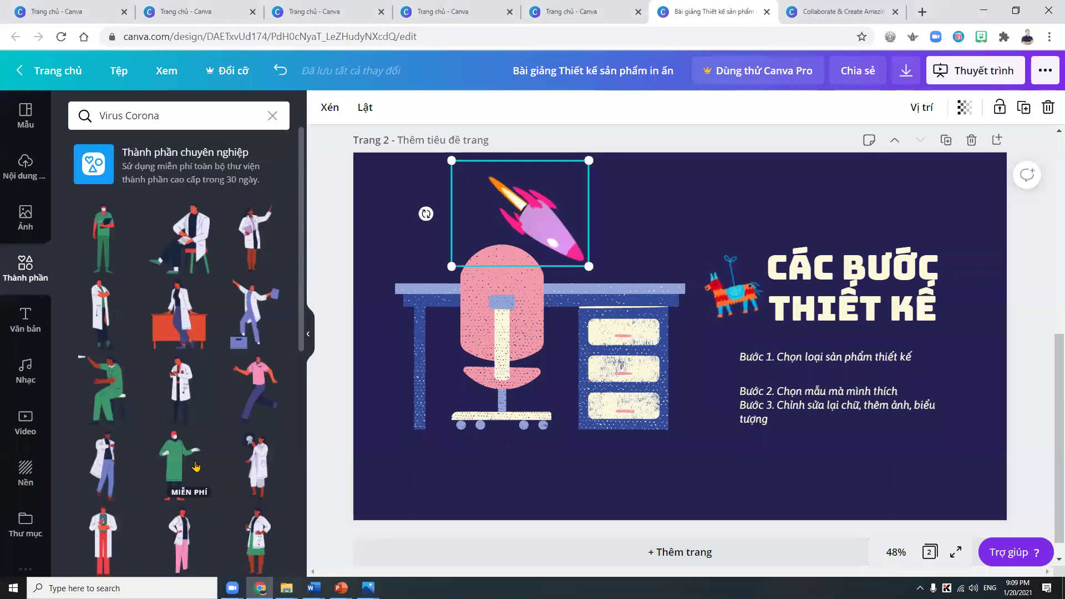
{"action": "scroll", "coordinate": [186, 438], "scroll_direction": "down", "scroll_amount": 5}
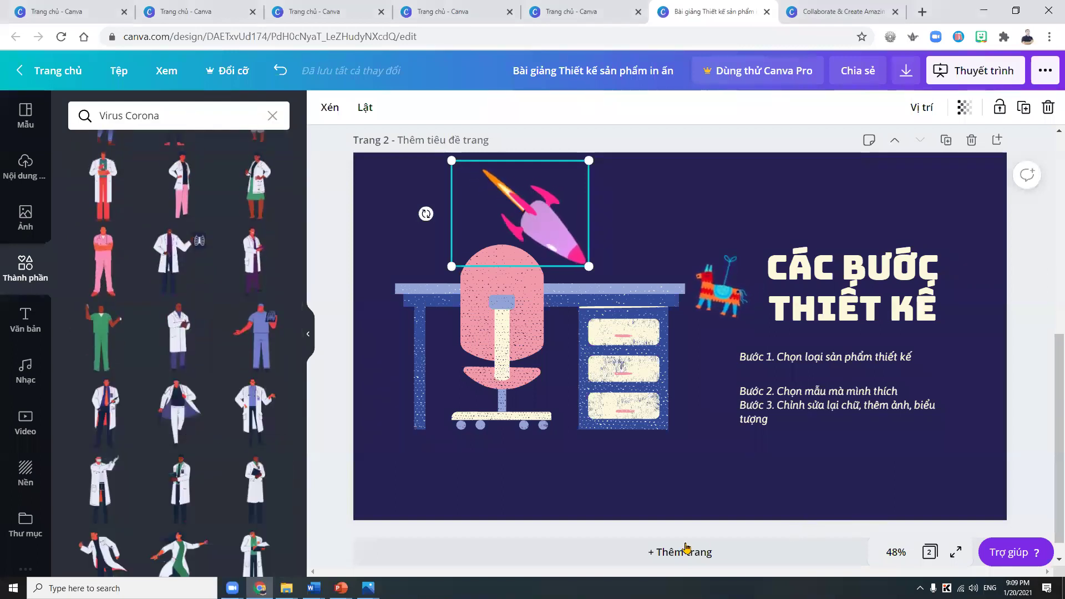
{"action": "left_click", "coordinate": [685, 550]}
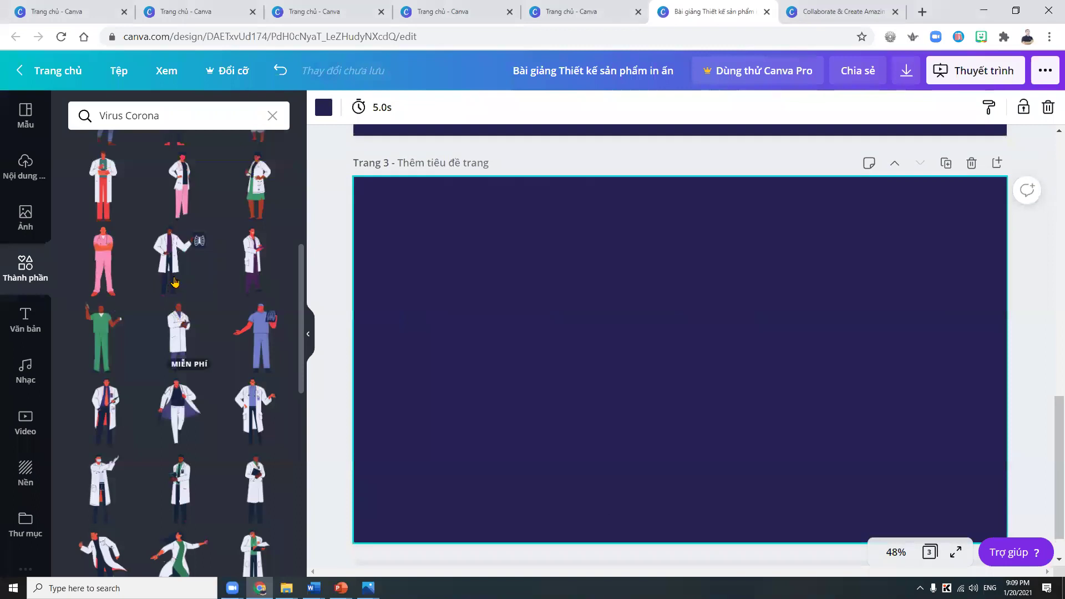
- Place an enlarged doctor illustration on page 3's left and add the PLAY text template
{"action": "left_click", "coordinate": [175, 332]}
{"action": "left_click_drag", "start_coordinate": [665, 349], "coordinate": [417, 308]}
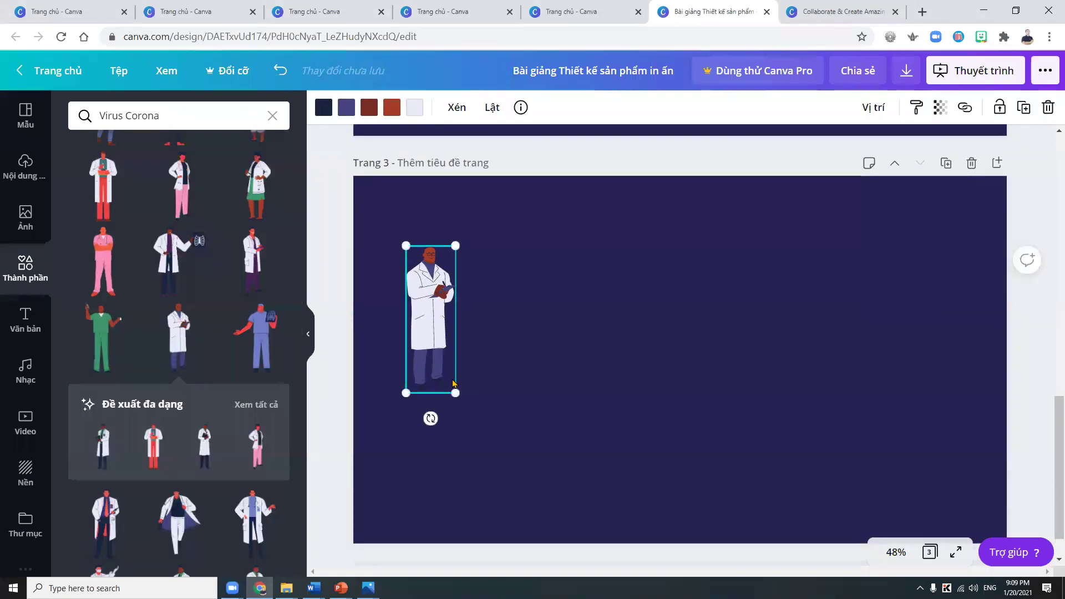
{"action": "left_click_drag", "start_coordinate": [453, 392], "coordinate": [524, 498]}
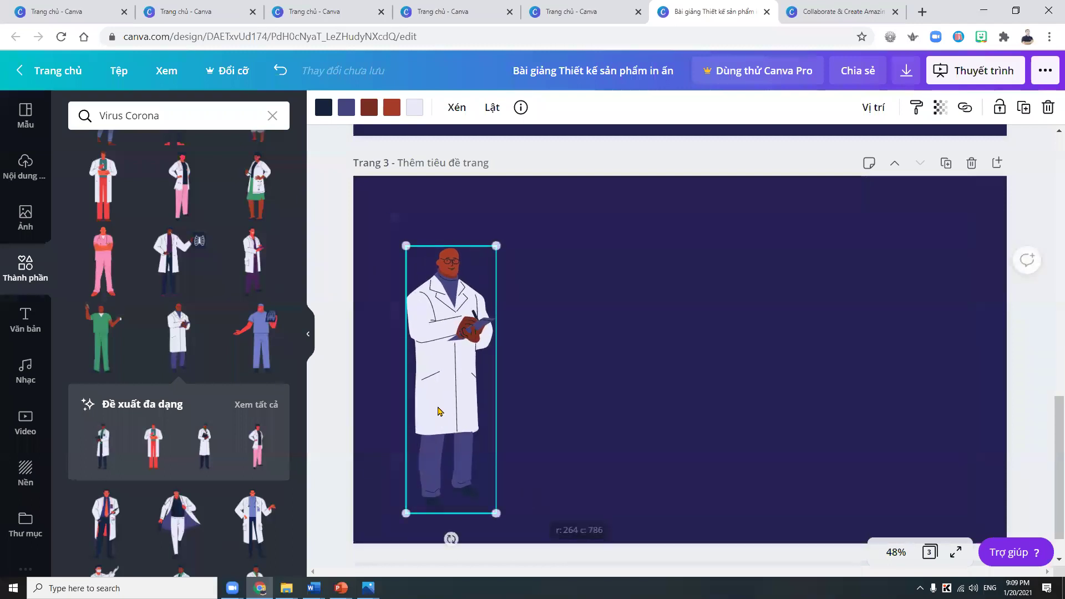
{"action": "left_click_drag", "start_coordinate": [438, 409], "coordinate": [434, 395]}
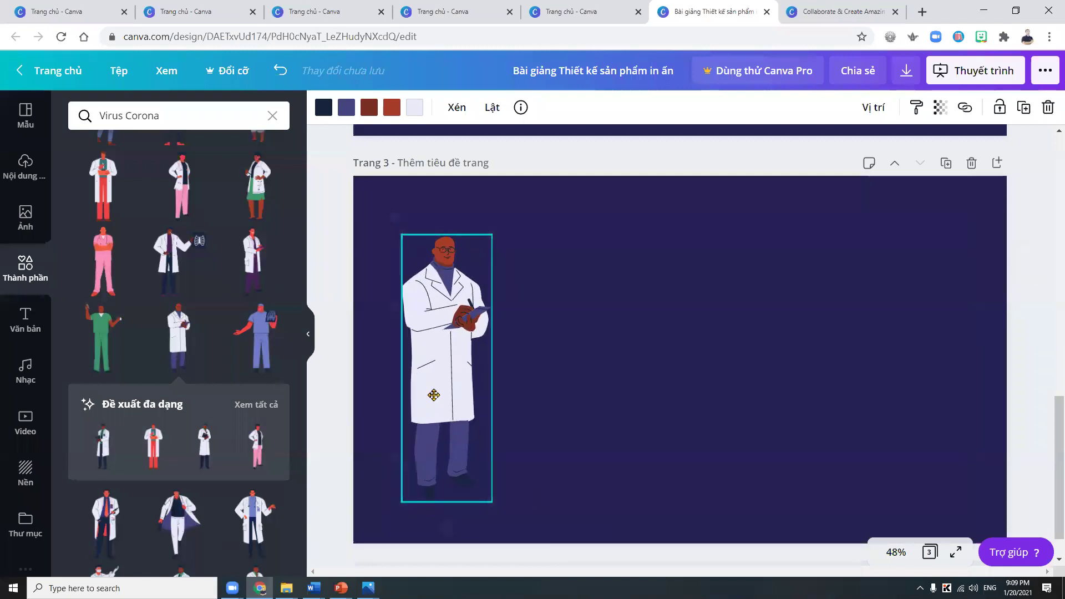
{"action": "left_click", "coordinate": [53, 324]}
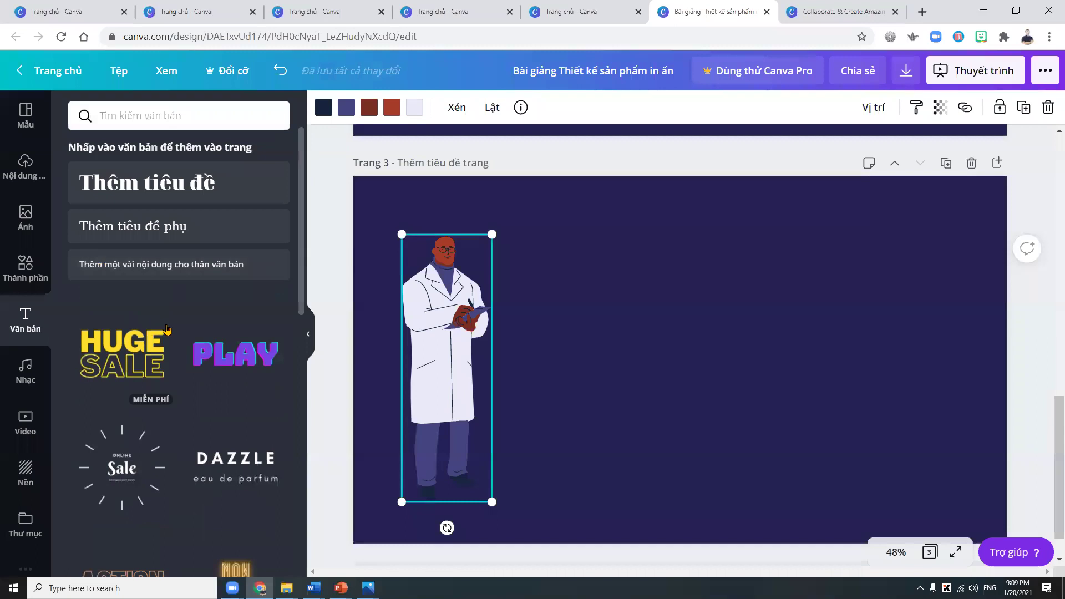
{"action": "left_click", "coordinate": [237, 361]}
- Replace PLAY with the heading LƯU Ý / PHÒNG / CHỐNG DỊCH on three lines
{"action": "left_click_drag", "start_coordinate": [617, 351], "coordinate": [674, 277]}
{"action": "double_click", "coordinate": [656, 300]}
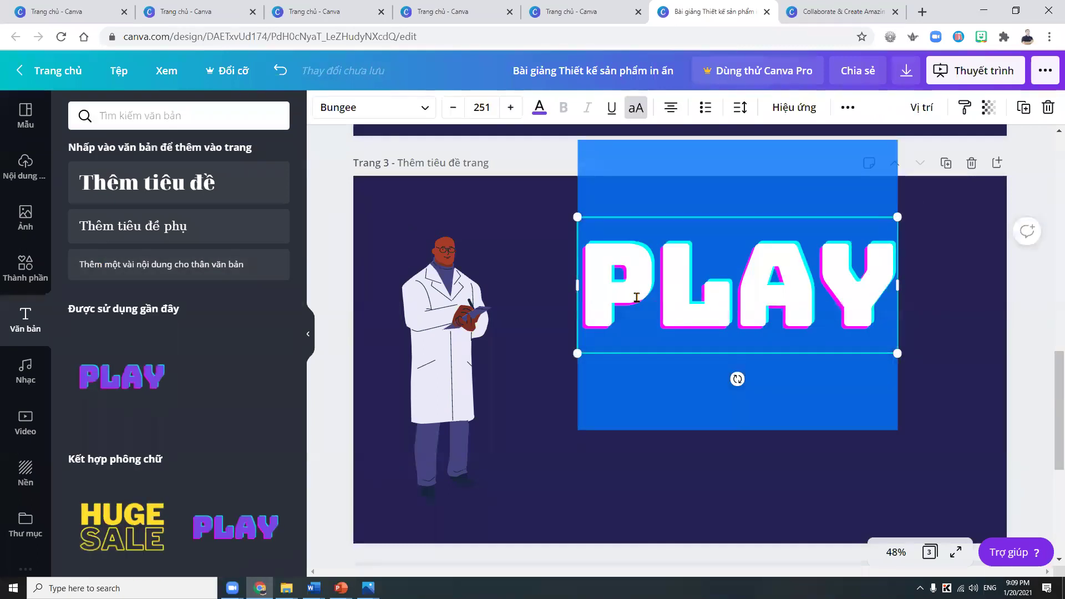
{"action": "type", "text": "LƯU Y"}
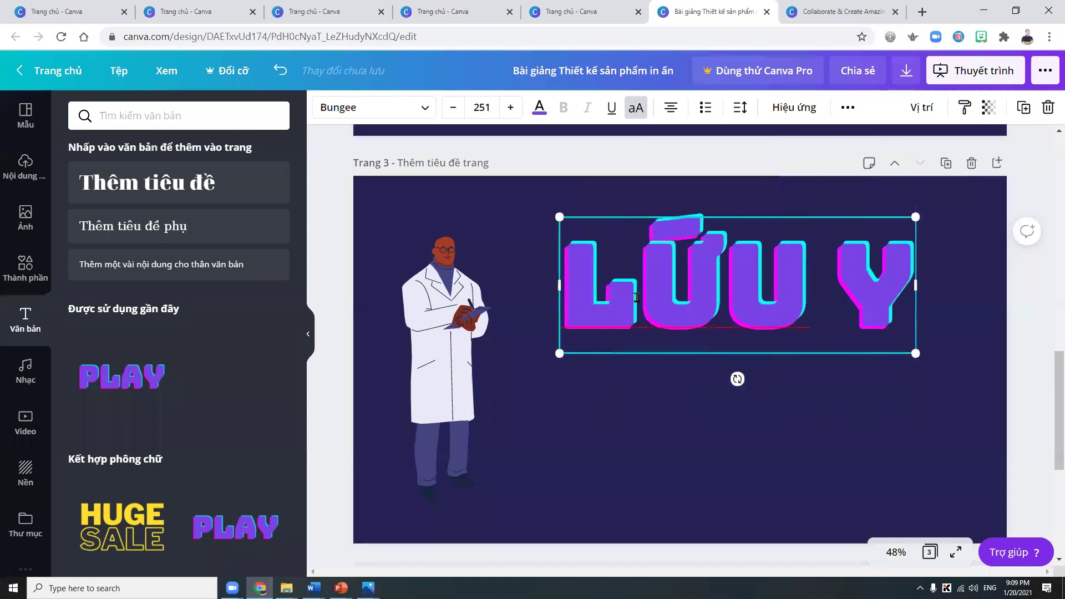
{"action": "type", "text": "s"}
{"action": "key", "text": "Return"}
{"action": "type", "text": "PHONG"}
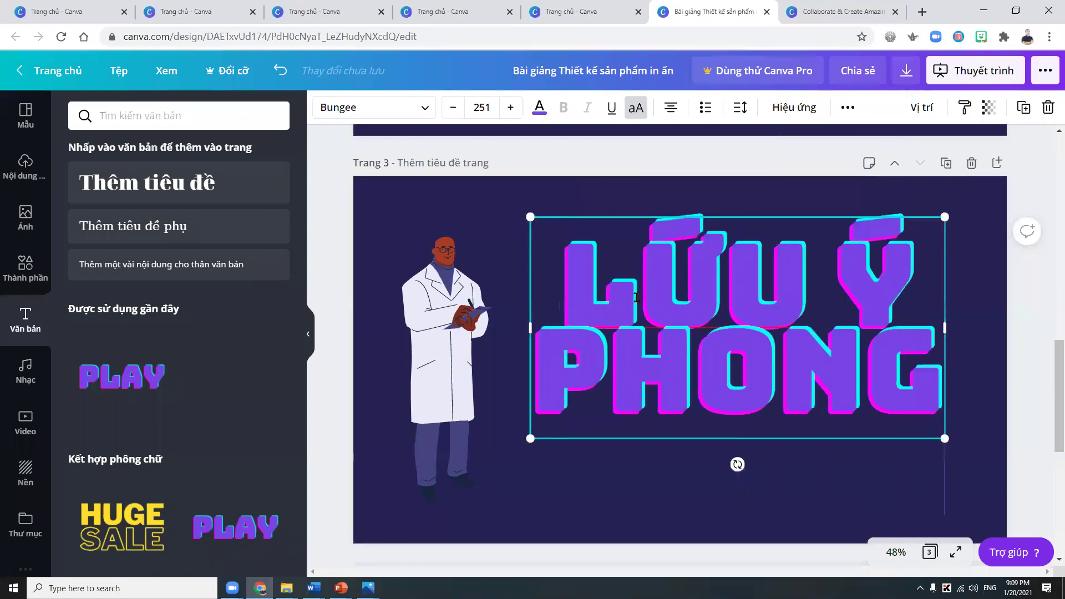
{"action": "key", "text": "Return"}
{"action": "type", "text": "CHỐNG D"}
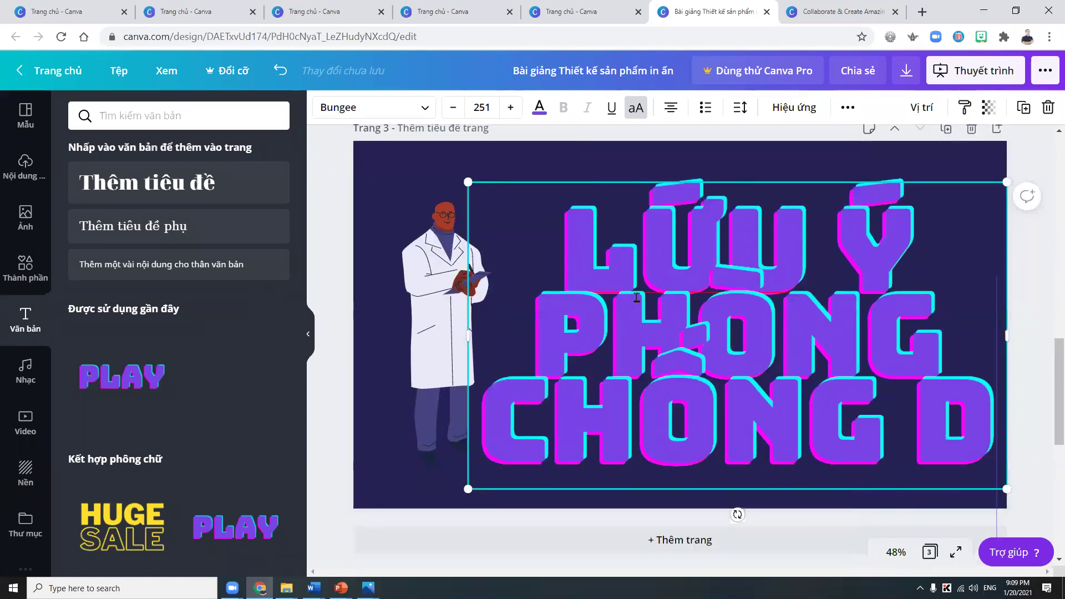
{"action": "type", "text": "ICHj"}
- Reduce the whole heading's font size by eight steps
{"action": "key", "text": "ctrl+a"}
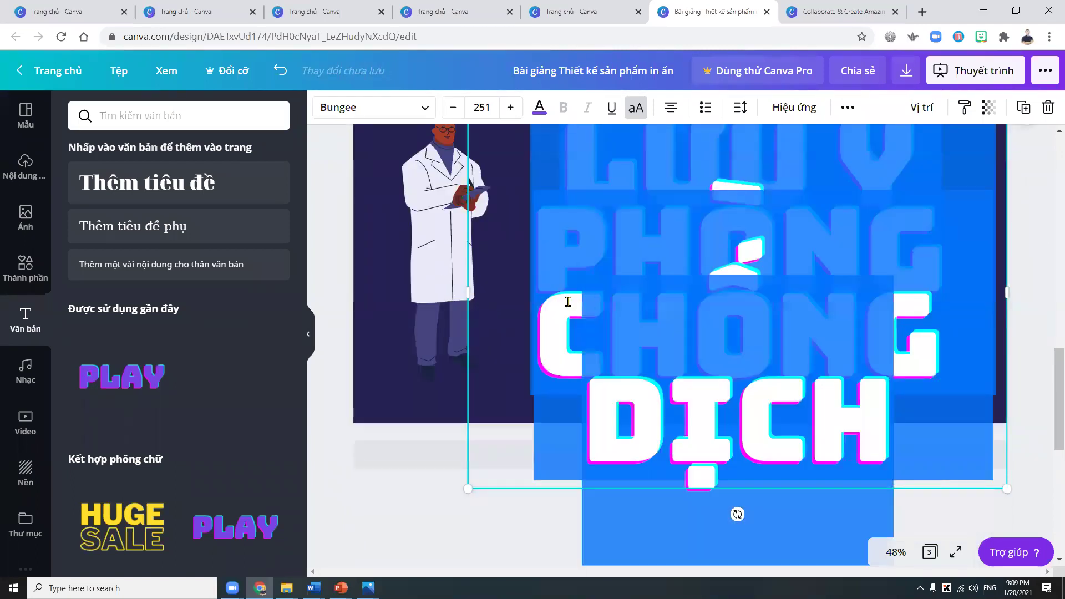
{"action": "left_click", "coordinate": [454, 108]}
{"action": "left_click", "coordinate": [453, 108]}
{"action": "left_click", "coordinate": [454, 108]}
{"action": "left_click", "coordinate": [454, 108]}
{"action": "left_click", "coordinate": [454, 108]}
{"action": "left_click", "coordinate": [454, 108]}
{"action": "left_click", "coordinate": [454, 108]}
{"action": "left_click", "coordinate": [454, 108]}
{"action": "left_click", "coordinate": [454, 109]}
{"action": "left_click", "coordinate": [453, 108]}
{"action": "left_click", "coordinate": [454, 108]}
{"action": "left_click", "coordinate": [454, 108]}
{"action": "left_click", "coordinate": [454, 108]}
{"action": "left_click", "coordinate": [454, 108]}
{"action": "left_click", "coordinate": [454, 108]}
- Shrink the heading to size 124 and move it next to the doctor
{"action": "left_click_drag", "start_coordinate": [468, 465], "coordinate": [732, 280]}
{"action": "left_click", "coordinate": [715, 289]}
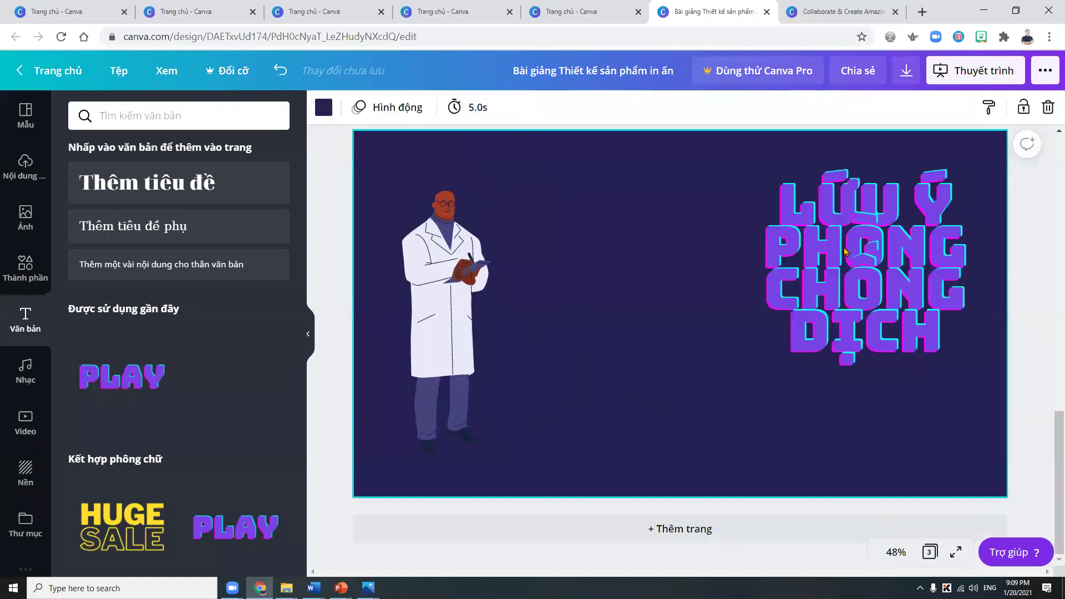
{"action": "left_click", "coordinate": [844, 242]}
{"action": "left_click_drag", "start_coordinate": [845, 242], "coordinate": [686, 282]}
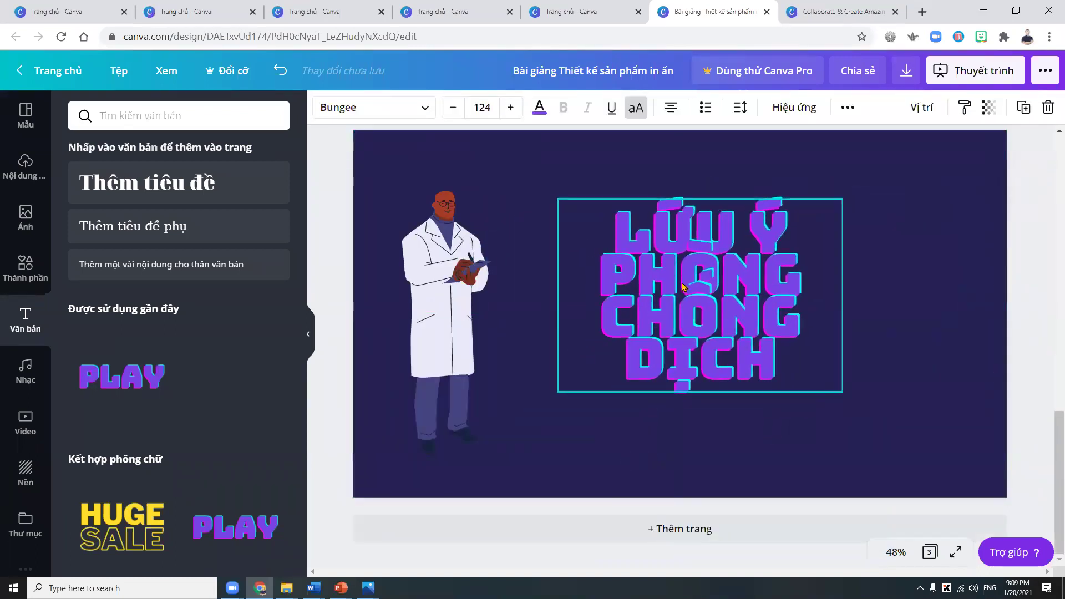
- Raise the heading's letter spacing to 61 and line height to 1.4
{"action": "left_click", "coordinate": [741, 107]}
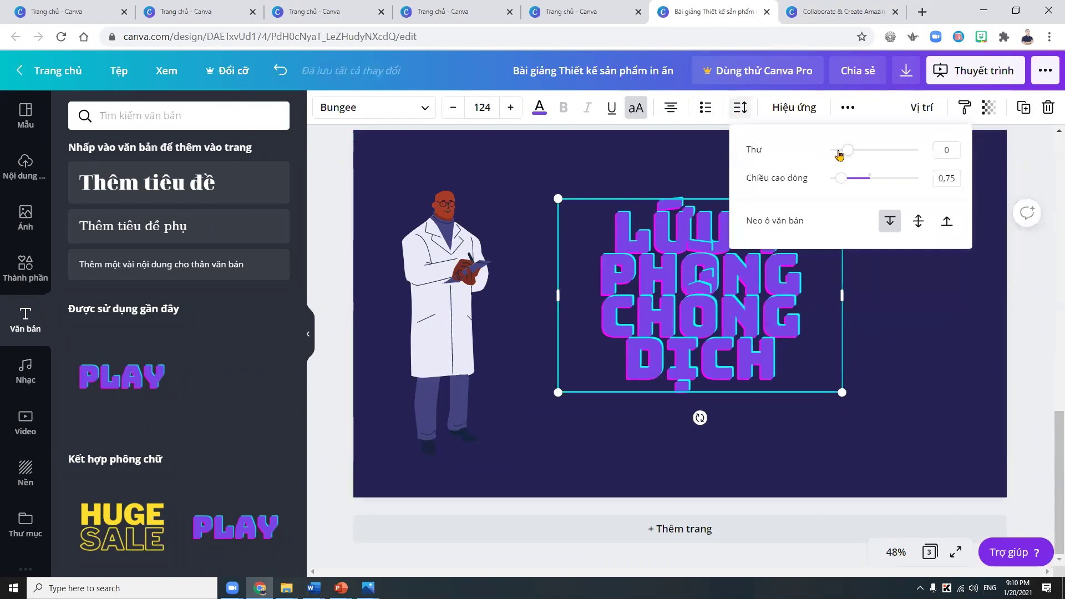
{"action": "mouse_move", "coordinate": [660, 294]}
{"action": "left_mouse_down"}
{"action": "mouse_move", "coordinate": [650, 272]}
{"action": "mouse_move", "coordinate": [664, 287]}
{"action": "left_mouse_up"}
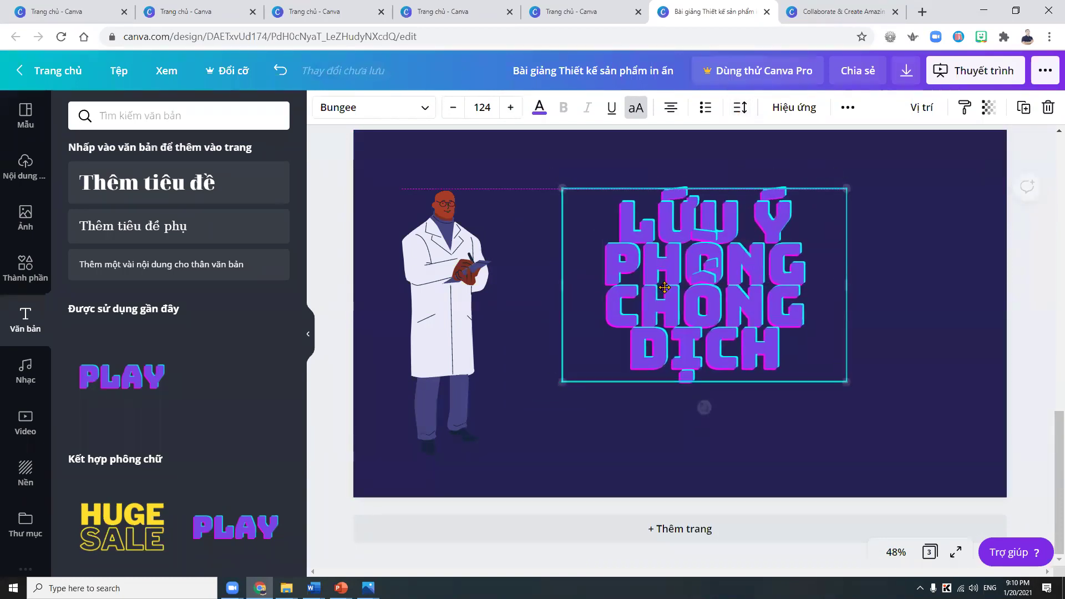
{"action": "left_click", "coordinate": [738, 110]}
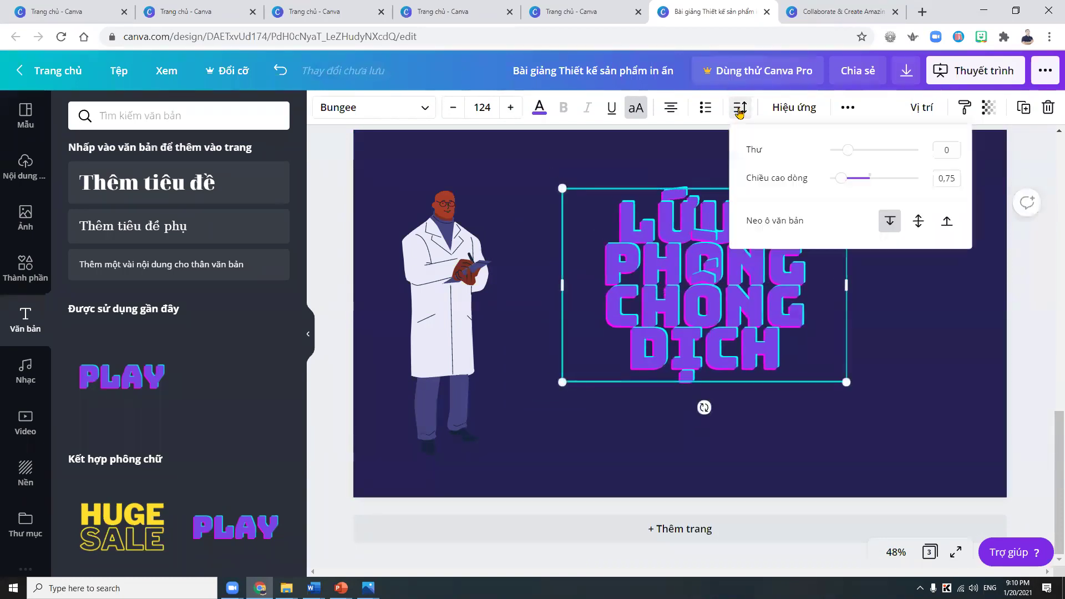
{"action": "left_click_drag", "start_coordinate": [845, 151], "coordinate": [875, 178]}
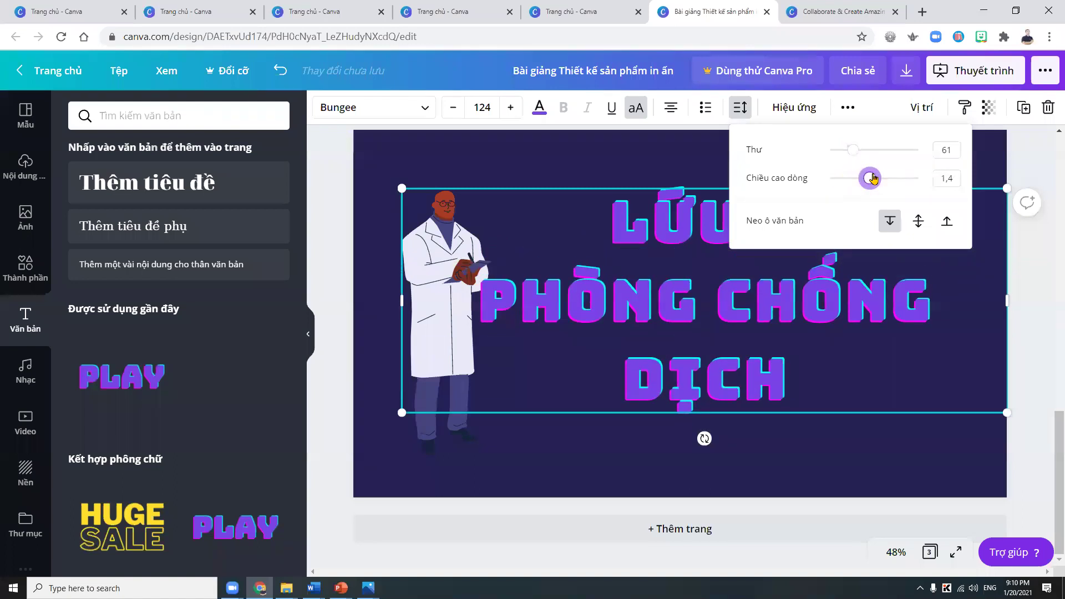
{"action": "left_click", "coordinate": [922, 223]}
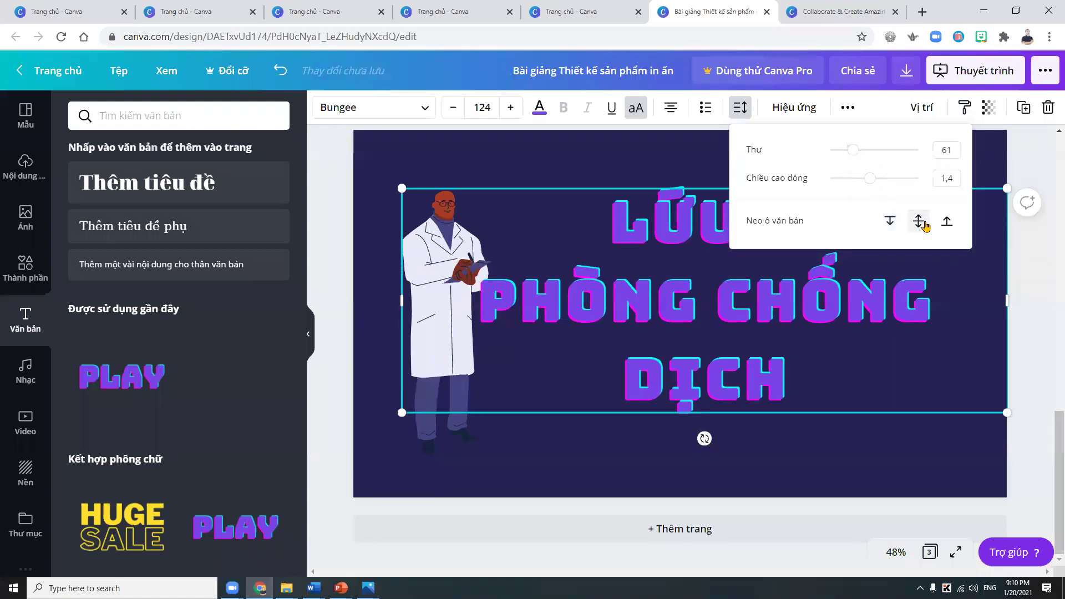
{"action": "left_click", "coordinate": [951, 225]}
{"action": "left_click_drag", "start_coordinate": [595, 282], "coordinate": [611, 282]}
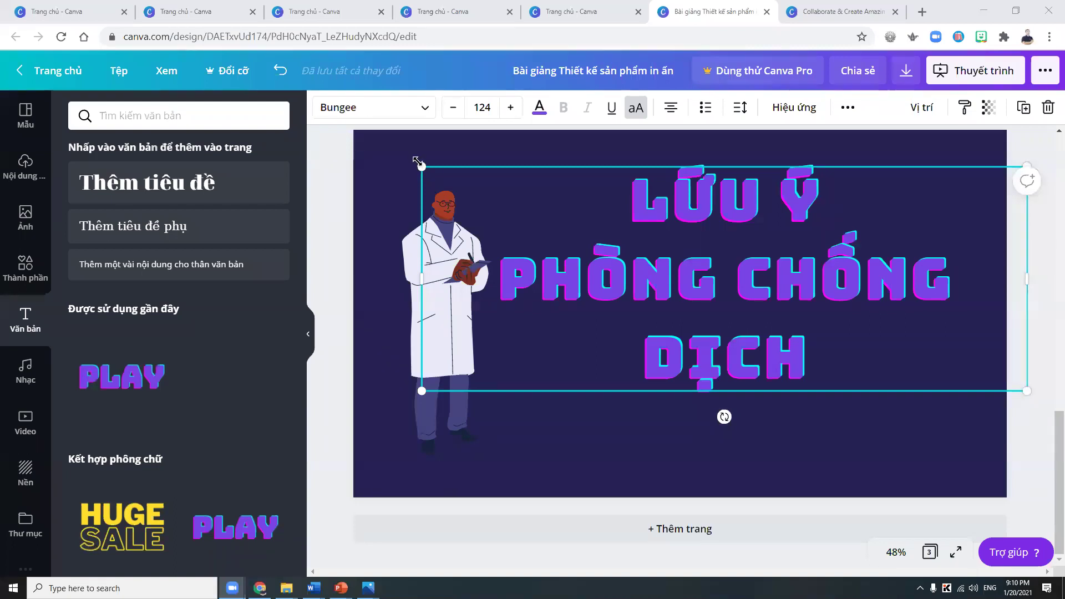
- Resize the heading box to size 111 and break the line before CHỐNG
{"action": "left_click_drag", "start_coordinate": [422, 166], "coordinate": [452, 177]}
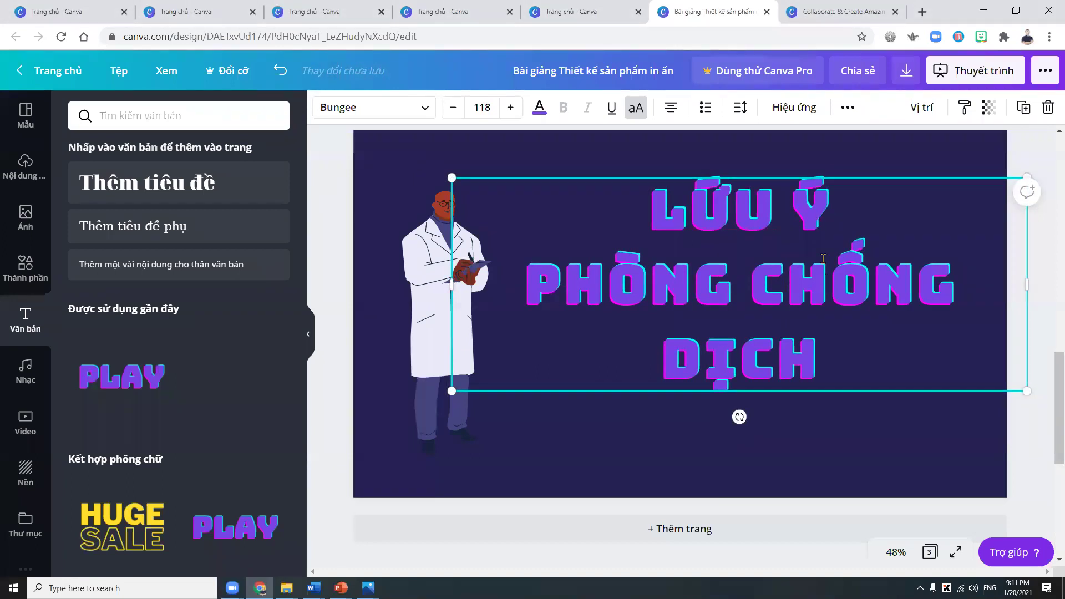
{"action": "left_click_drag", "start_coordinate": [797, 179], "coordinate": [787, 161]}
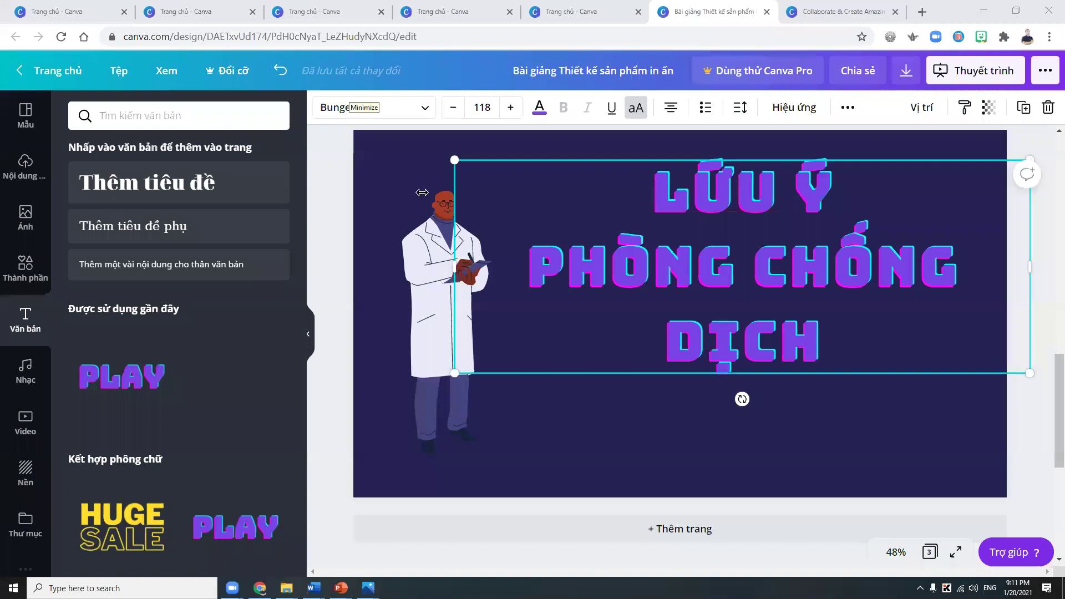
{"action": "left_click_drag", "start_coordinate": [1030, 266], "coordinate": [994, 267]}
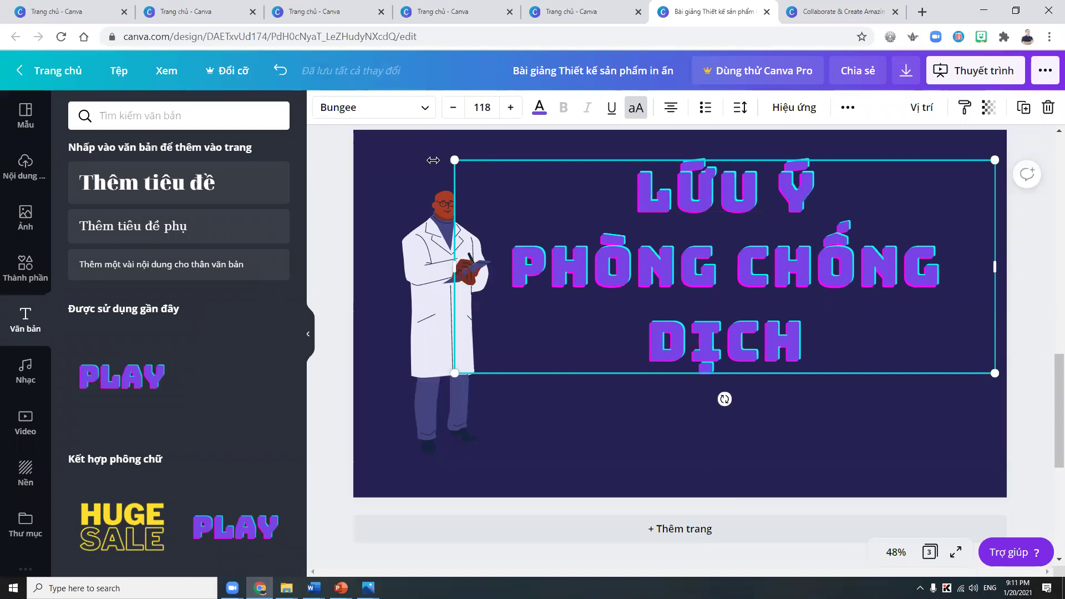
{"action": "mouse_move", "coordinate": [455, 161]}
{"action": "left_mouse_down"}
{"action": "mouse_move", "coordinate": [490, 186]}
{"action": "mouse_move", "coordinate": [469, 171]}
{"action": "left_mouse_up"}
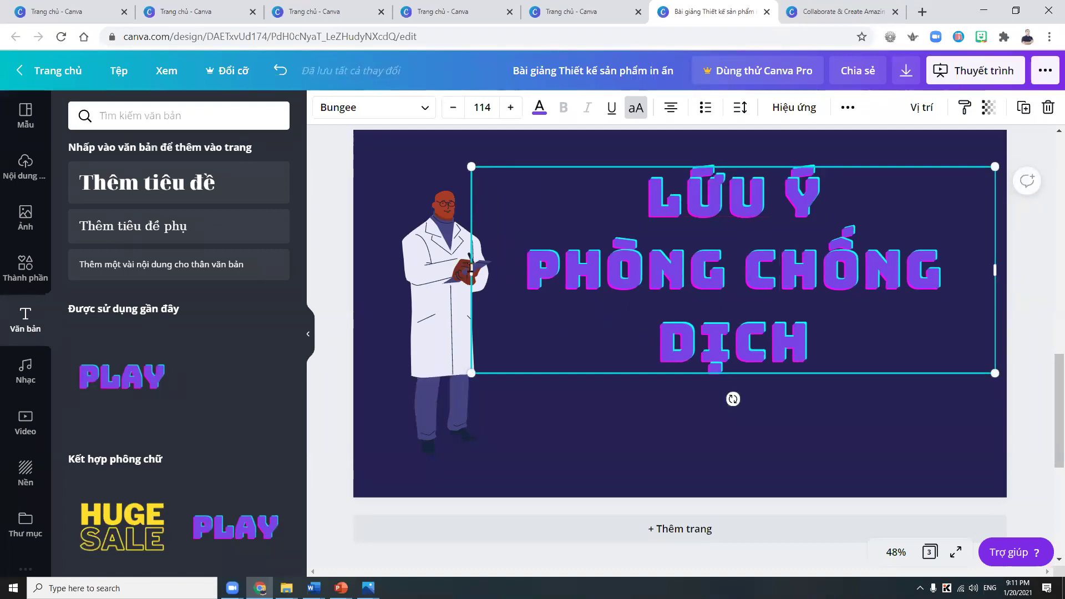
{"action": "mouse_move", "coordinate": [466, 165]}
{"action": "left_mouse_down"}
{"action": "mouse_move", "coordinate": [459, 155]}
{"action": "mouse_move", "coordinate": [486, 172]}
{"action": "left_mouse_up"}
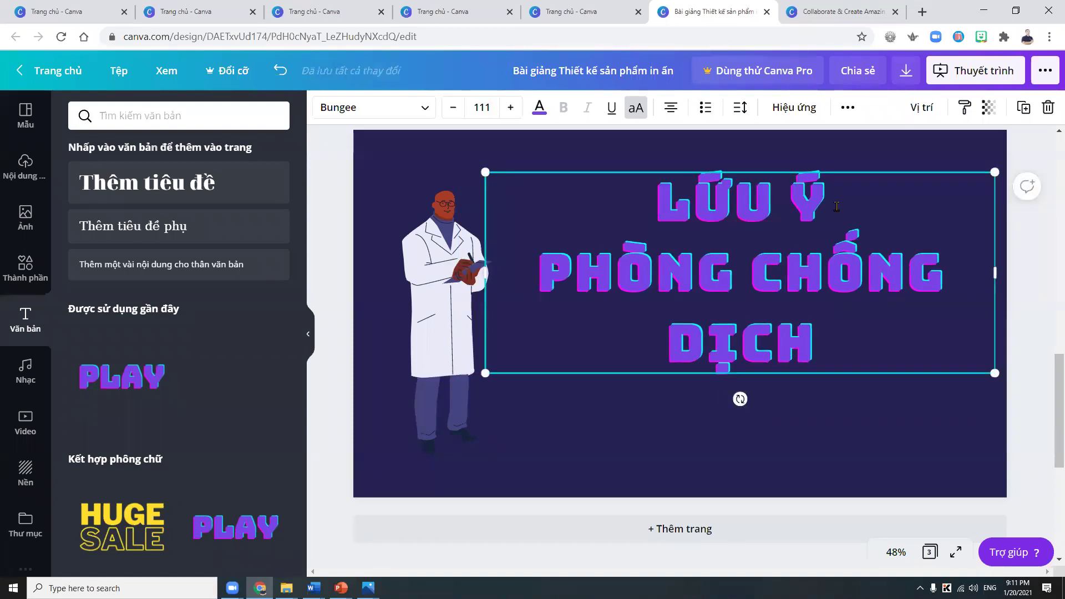
{"action": "left_click", "coordinate": [747, 273]}
{"action": "key", "text": "Return"}
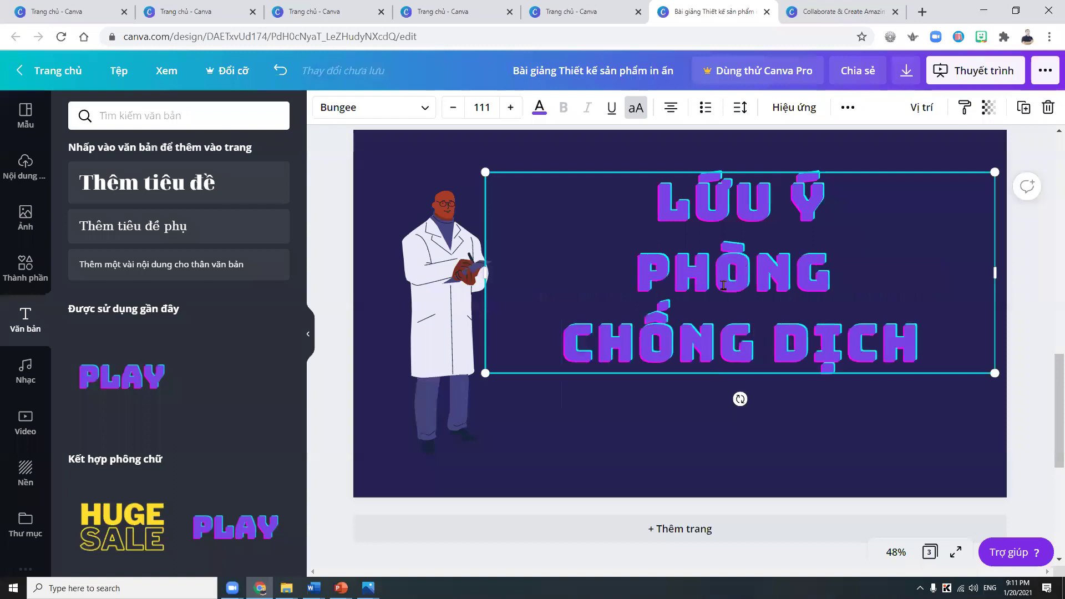
- Enlarge the heading to size 114 and add a blank navy fourth page
{"action": "mouse_move", "coordinate": [631, 172]}
{"action": "left_mouse_down"}
{"action": "mouse_move", "coordinate": [625, 161]}
{"action": "mouse_move", "coordinate": [631, 171]}
{"action": "left_mouse_up"}
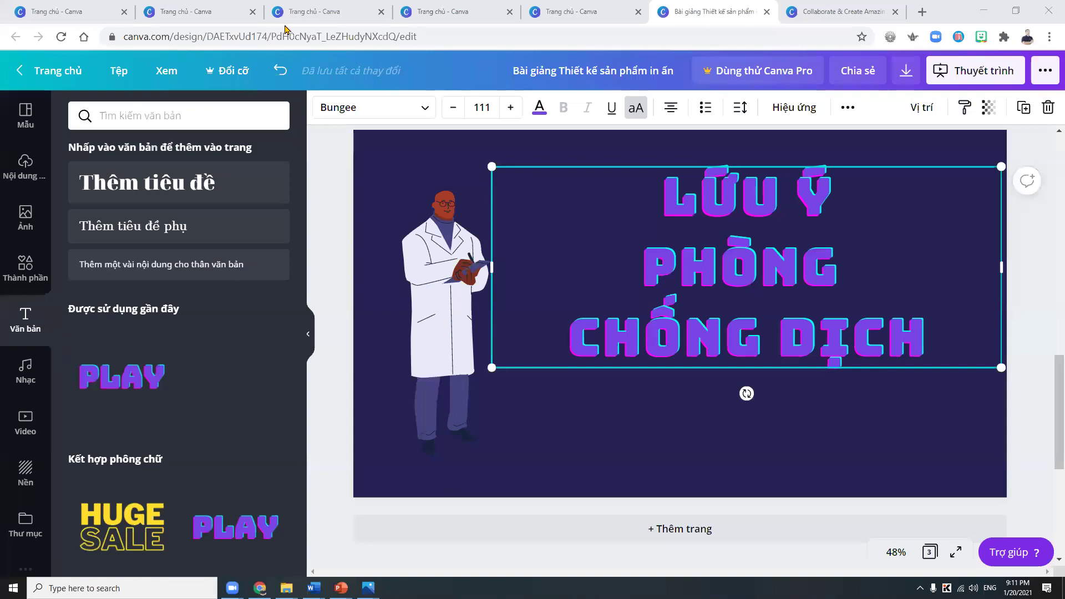
{"action": "left_click_drag", "start_coordinate": [488, 169], "coordinate": [476, 160]}
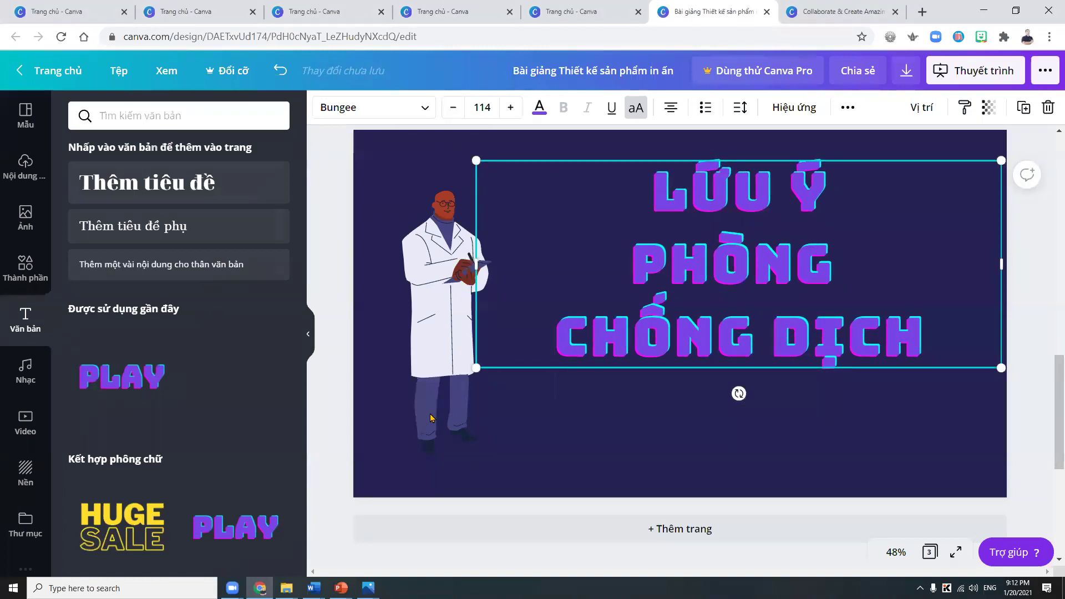
{"action": "left_click", "coordinate": [660, 529]}
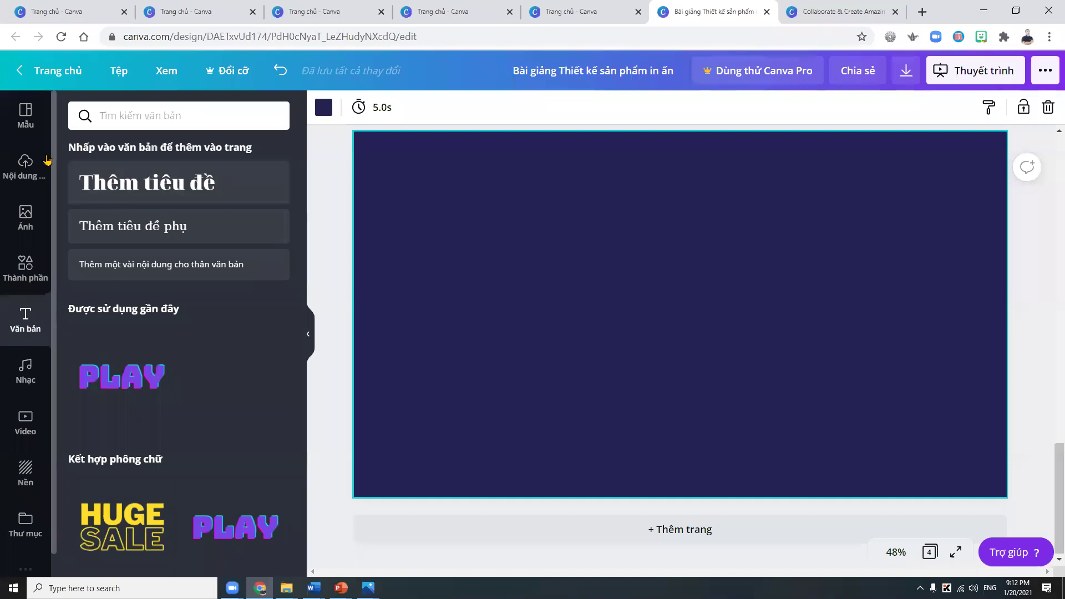
- Apply the purple 'Wrap up the meeting.' template to page 4, then open the Canva Pro offer
{"action": "left_click", "coordinate": [25, 117]}
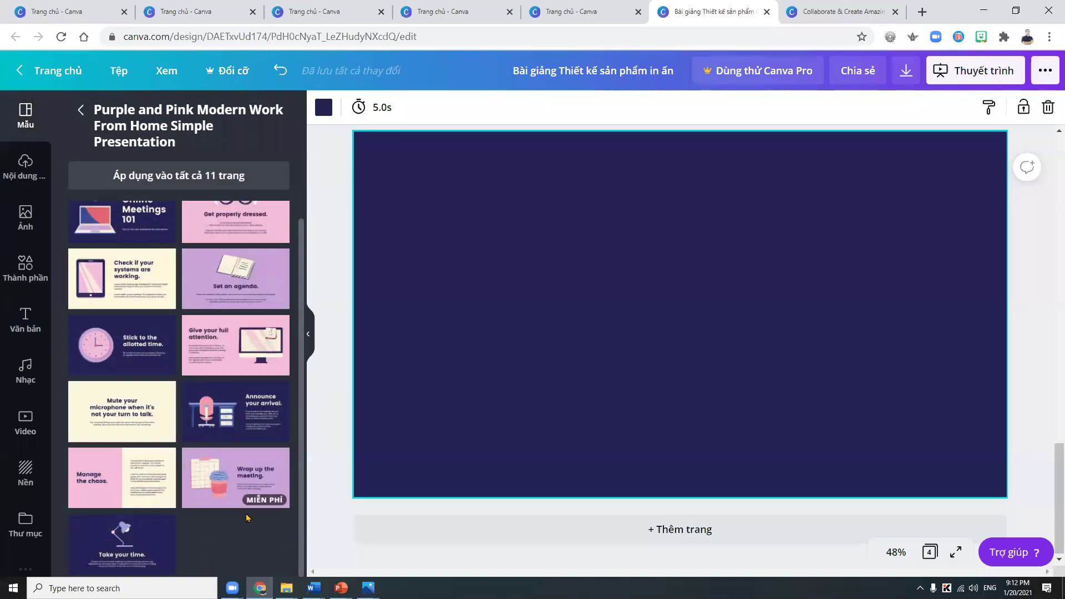
{"action": "left_click", "coordinate": [224, 478]}
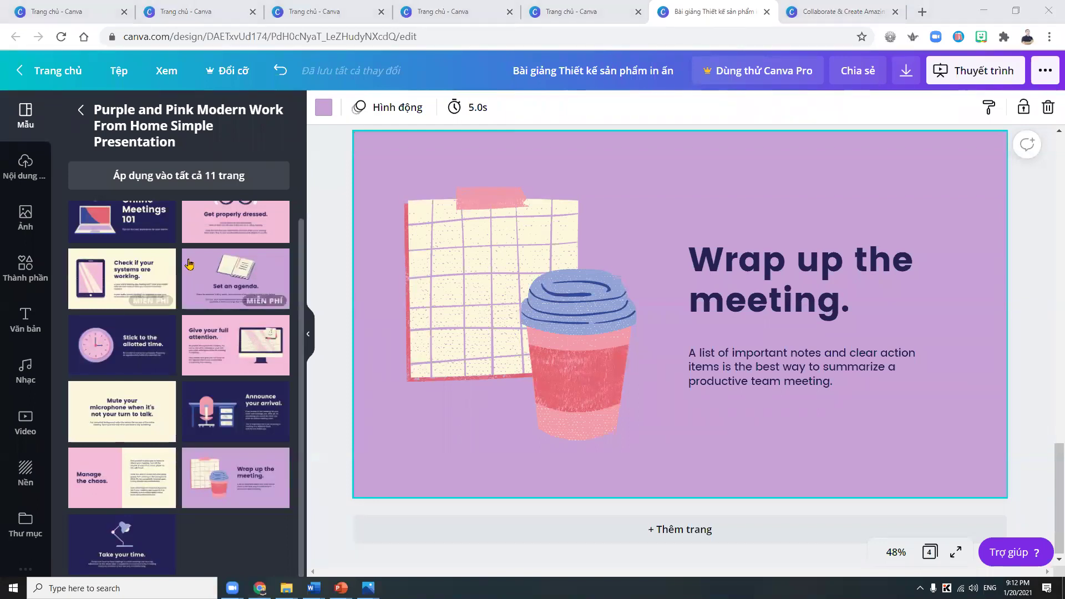
{"action": "scroll", "coordinate": [207, 341], "scroll_direction": "up", "scroll_amount": 1}
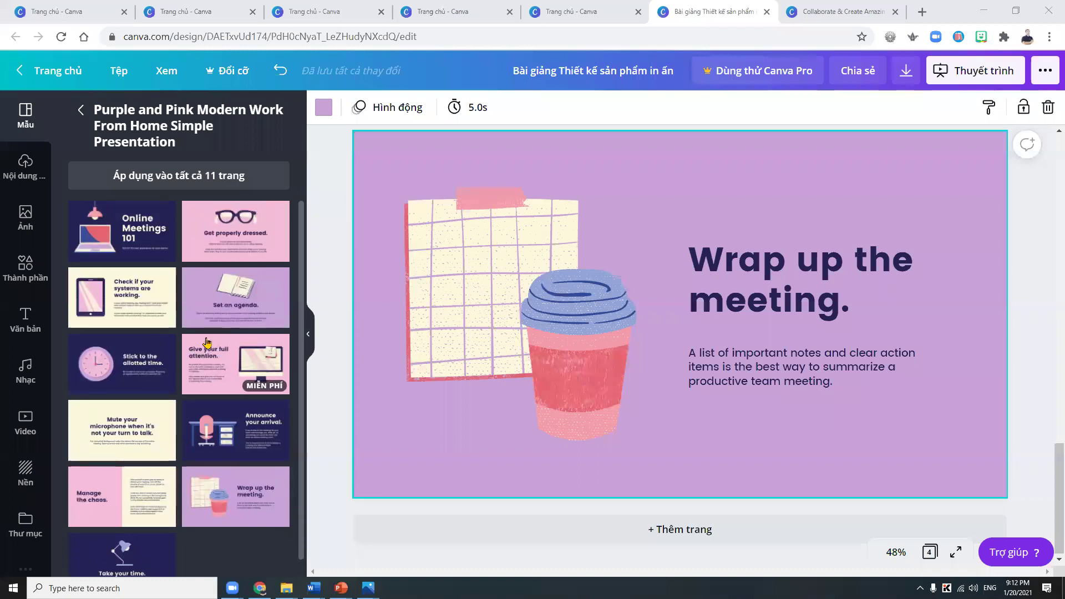
{"action": "scroll", "coordinate": [205, 330], "scroll_direction": "down", "scroll_amount": 1}
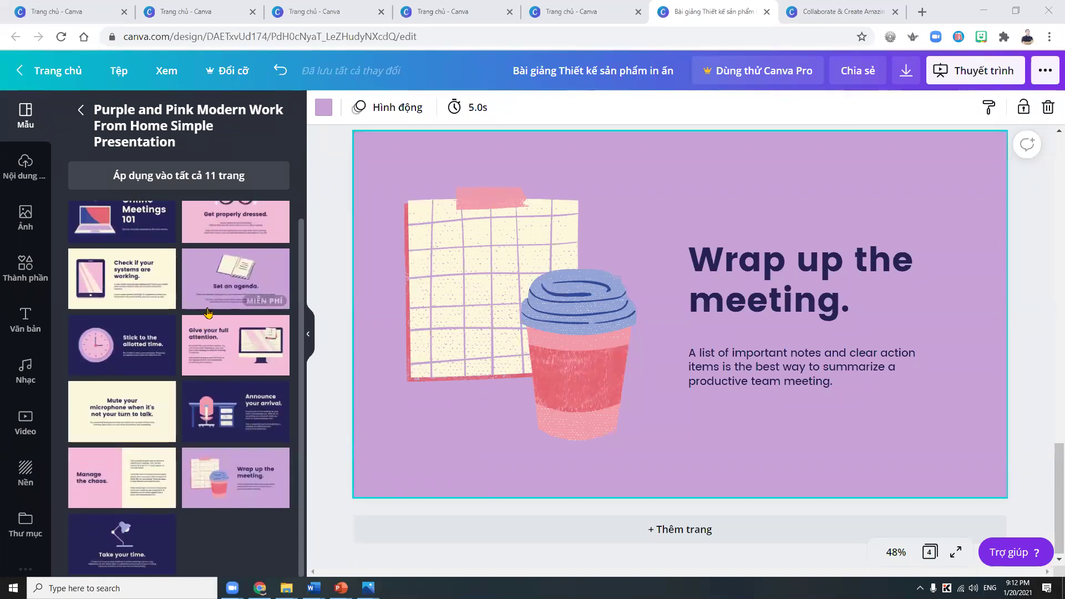
{"action": "left_click", "coordinate": [732, 73]}
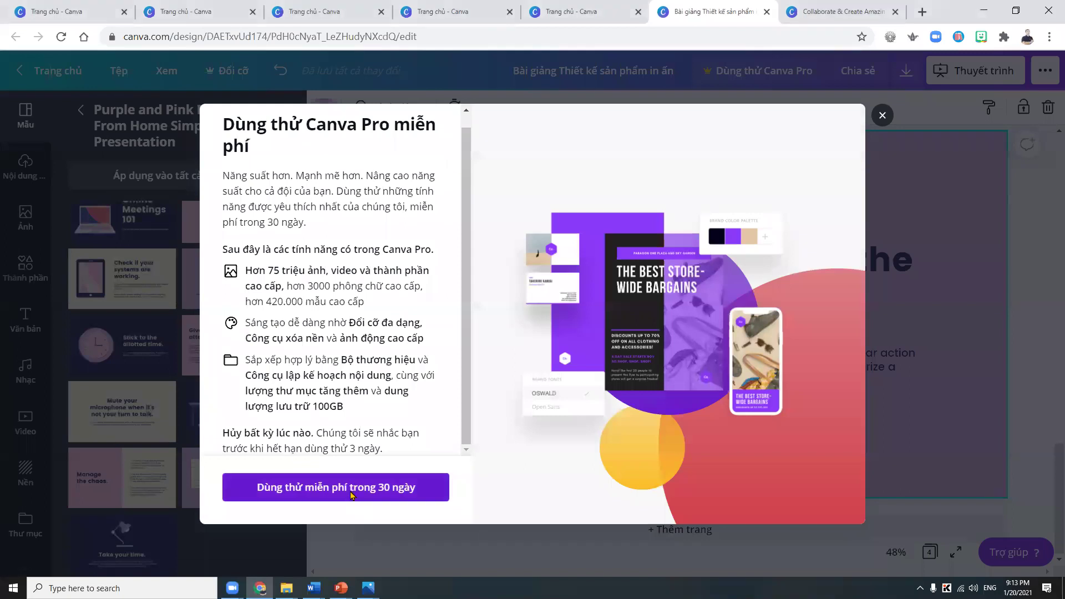
- Close the Canva Pro trial dialog and return to the main template categories
{"action": "left_click", "coordinate": [349, 488]}
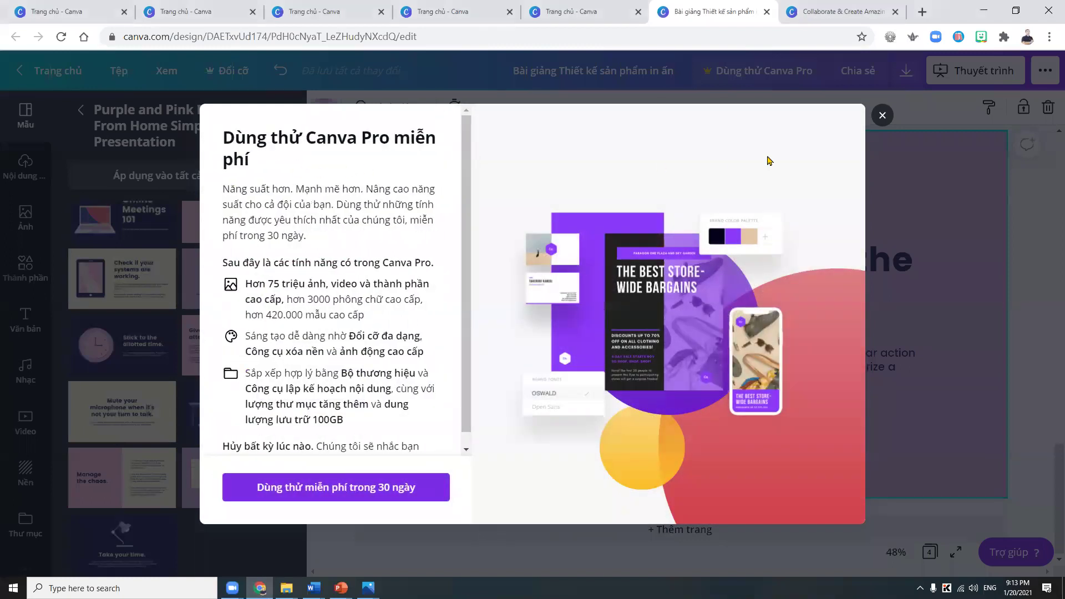
{"action": "left_click", "coordinate": [882, 114]}
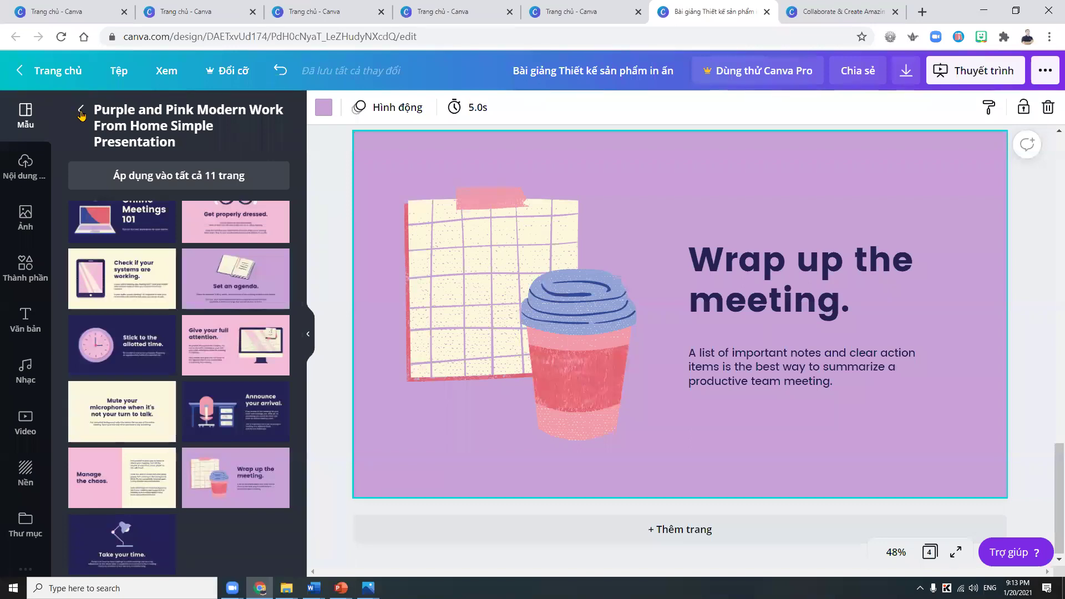
{"action": "left_click", "coordinate": [81, 112]}
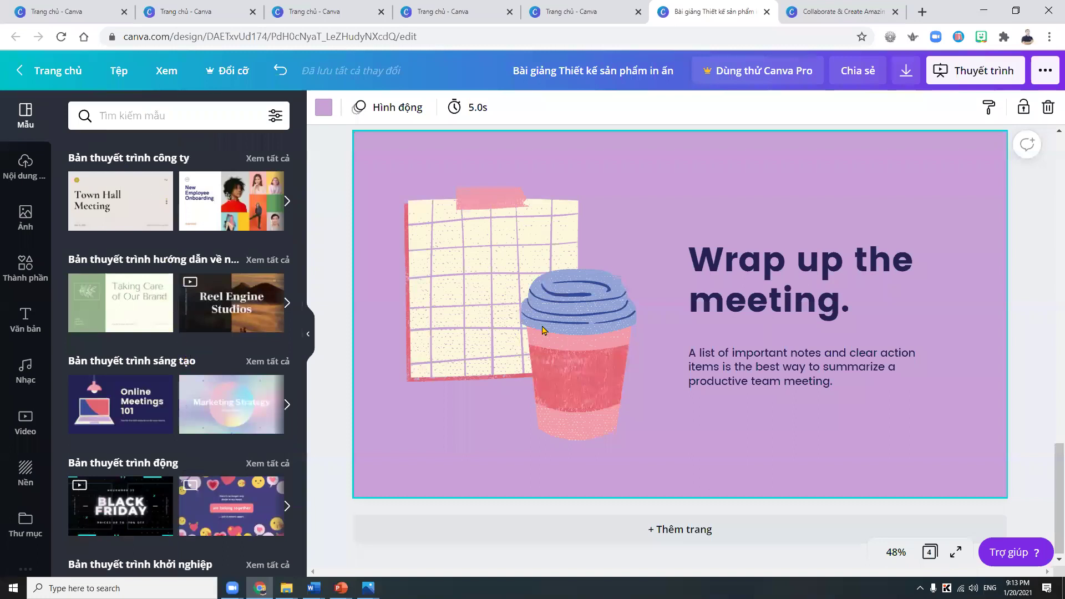
- Select all the 'Wrap up the meeting.' heading text and browse presets like HUGE SALE and DAZZLE
{"action": "left_click", "coordinate": [748, 297]}
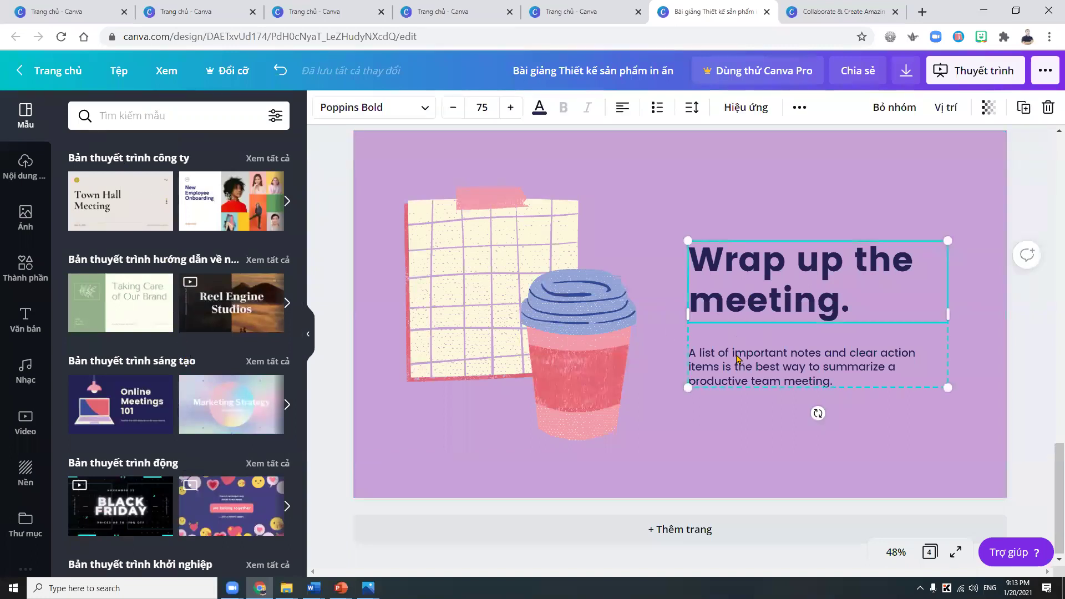
{"action": "left_click", "coordinate": [734, 244]}
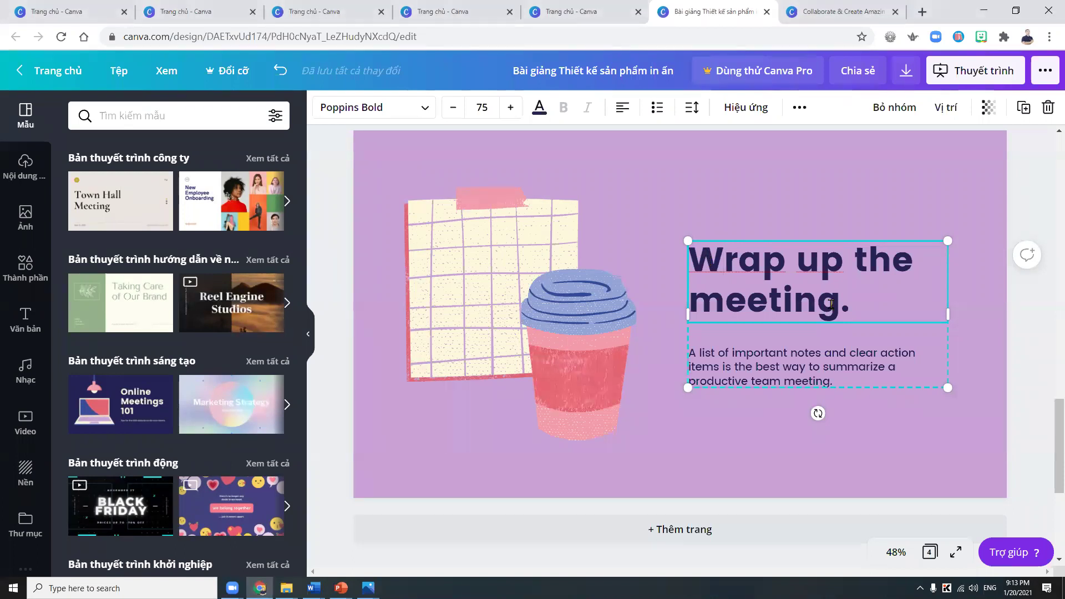
{"action": "key", "text": "ctrl+a"}
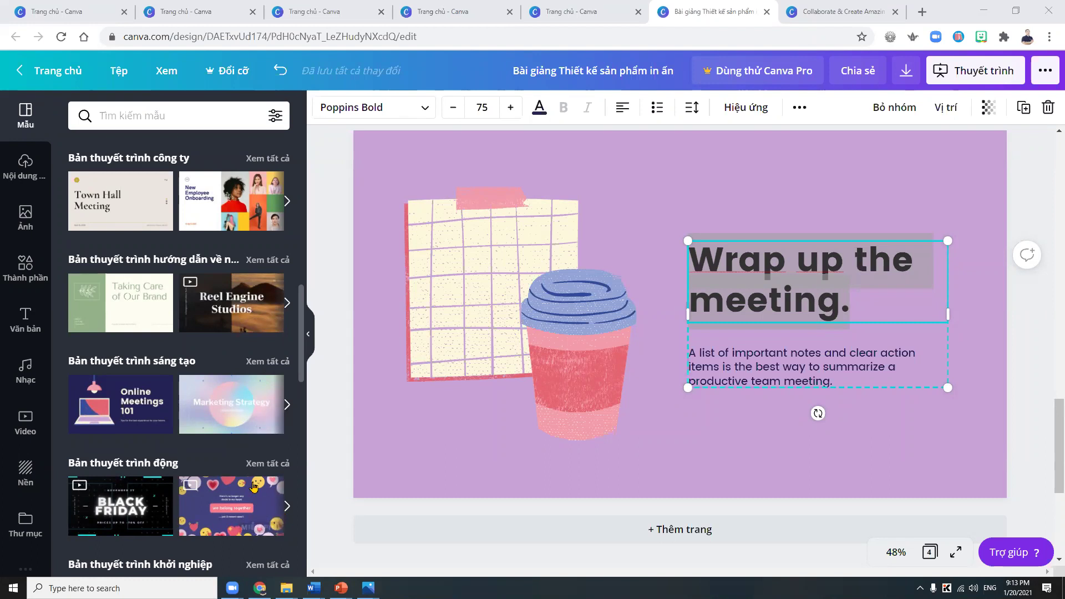
{"action": "scroll", "coordinate": [191, 391], "scroll_direction": "down", "scroll_amount": 3}
{"action": "scroll", "coordinate": [191, 391], "scroll_direction": "down", "scroll_amount": 1}
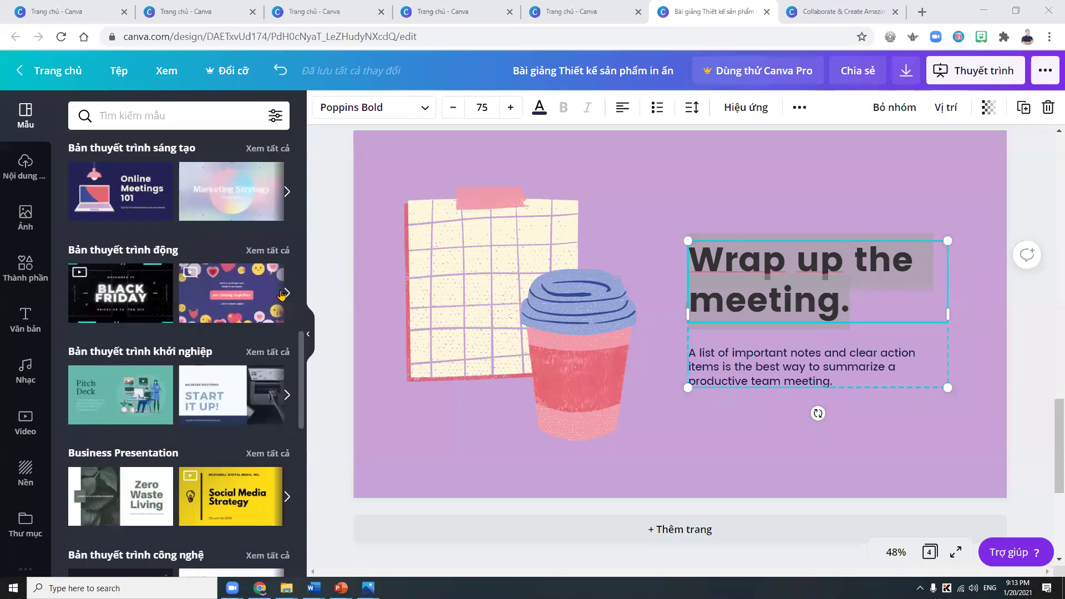
{"action": "left_click", "coordinate": [783, 240]}
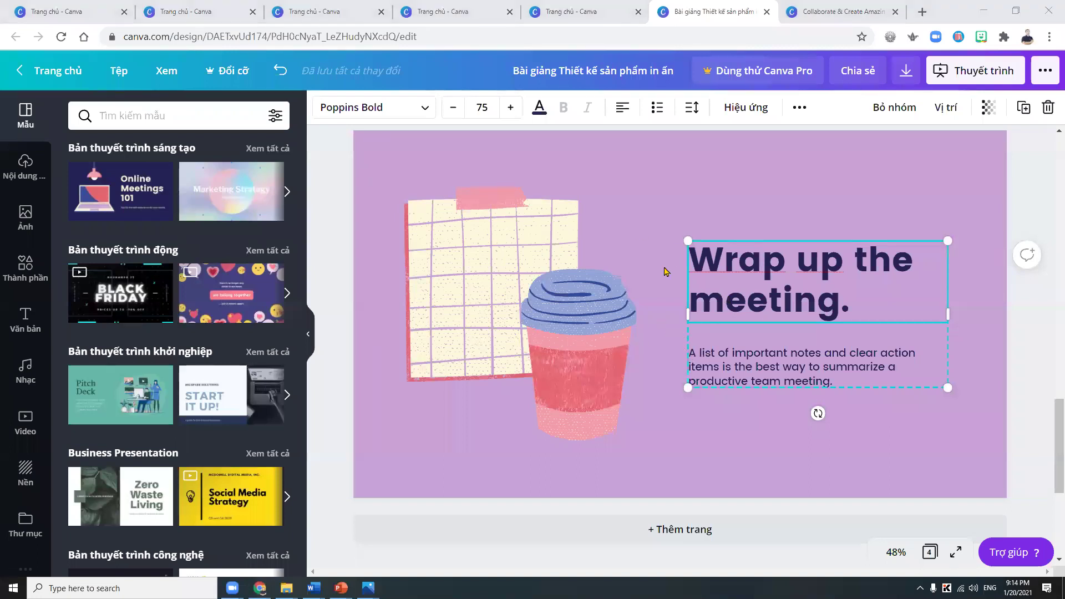
{"action": "left_click", "coordinate": [754, 276]}
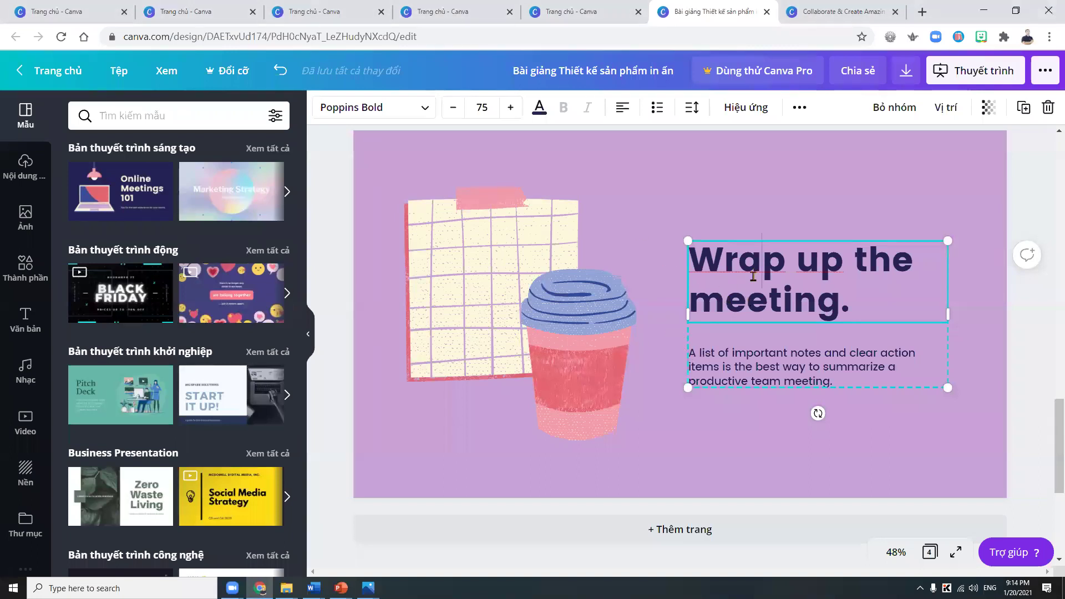
{"action": "key", "text": "ctrl+a"}
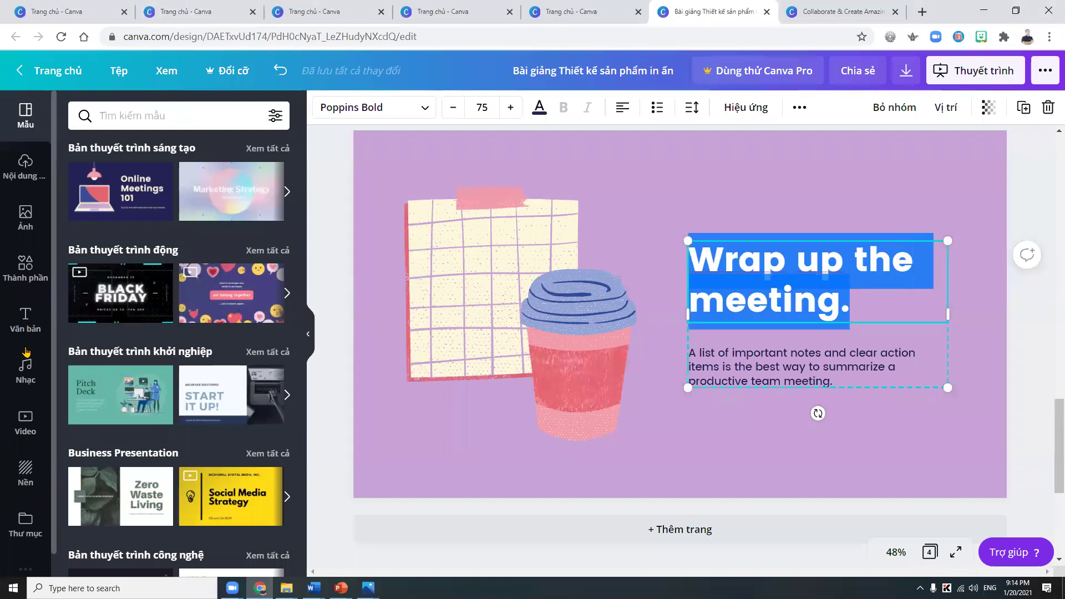
{"action": "left_click", "coordinate": [29, 316]}
{"action": "scroll", "coordinate": [150, 436], "scroll_direction": "down", "scroll_amount": 6}
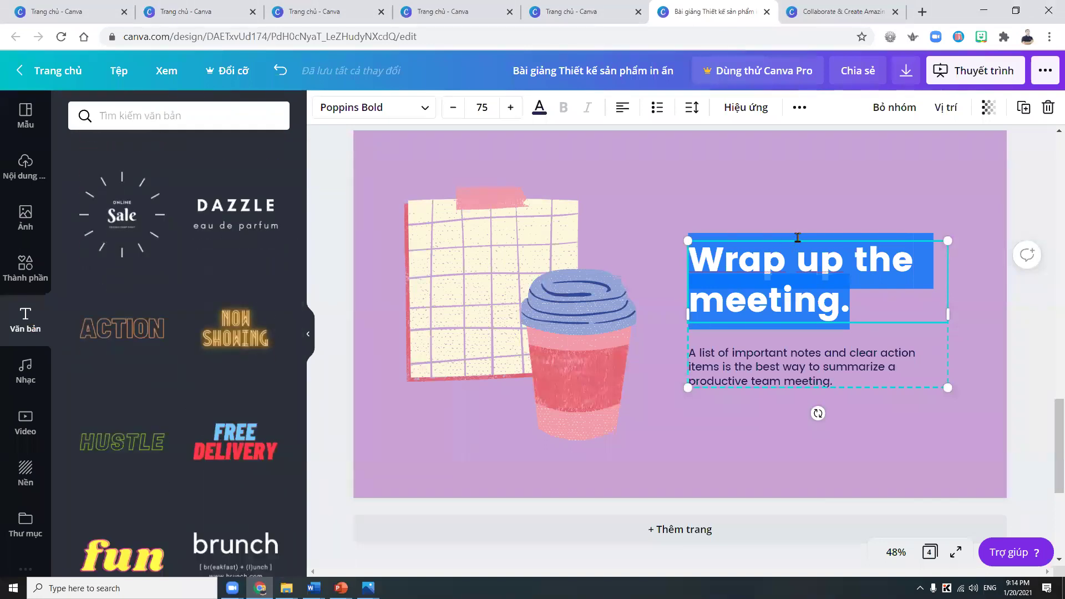
- Delete the body paragraph under the heading, undoing an accidental purple background deletion
{"action": "left_click", "coordinate": [843, 388]}
{"action": "key", "text": "Delete"}
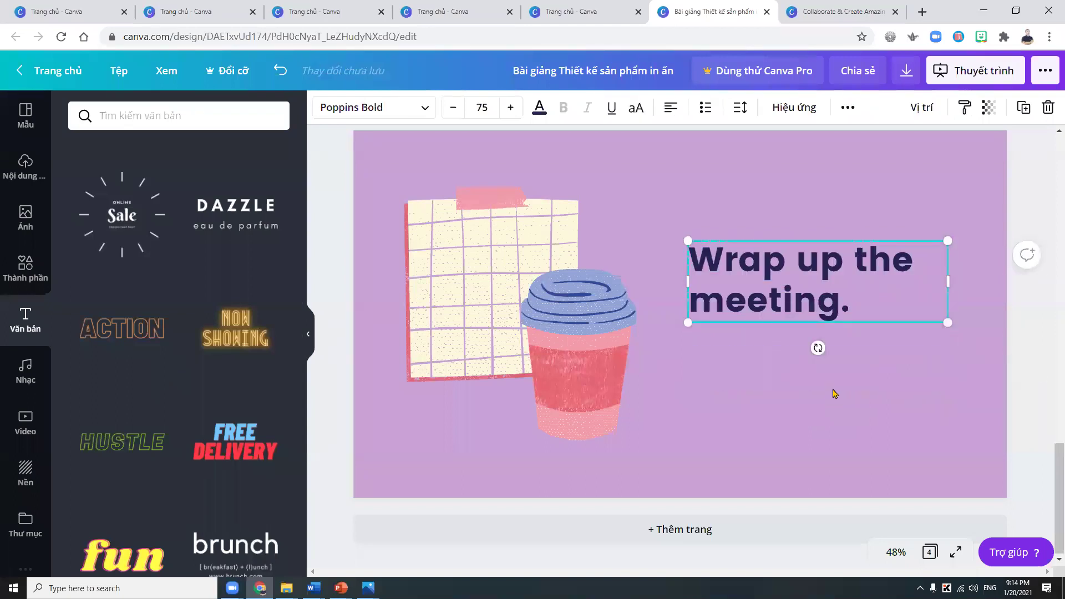
{"action": "left_click", "coordinate": [860, 322]}
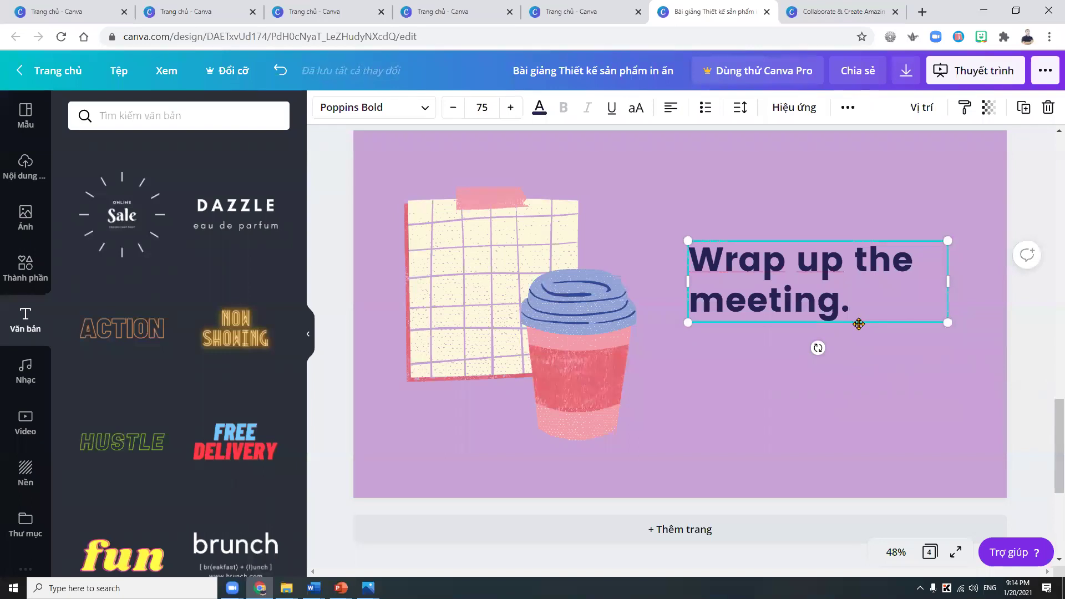
{"action": "left_click", "coordinate": [859, 329]}
{"action": "key", "text": "Delete"}
{"action": "key", "text": "ctrl+z"}
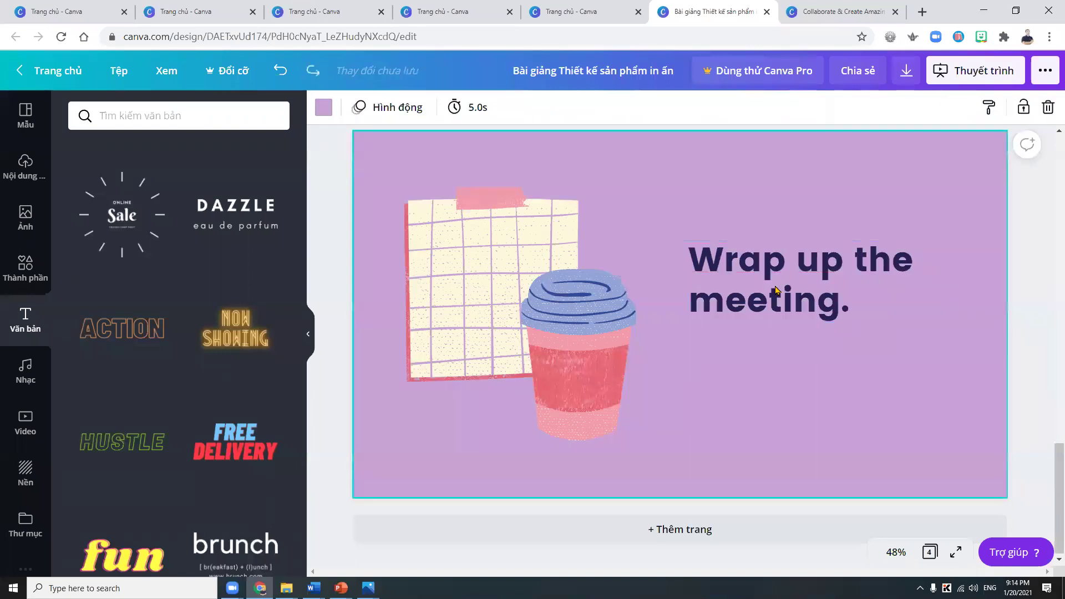
- Delete the 'Wrap up the meeting.' heading using the Xóa context-menu command, keeping the purple background
{"action": "double_click", "coordinate": [781, 258]}
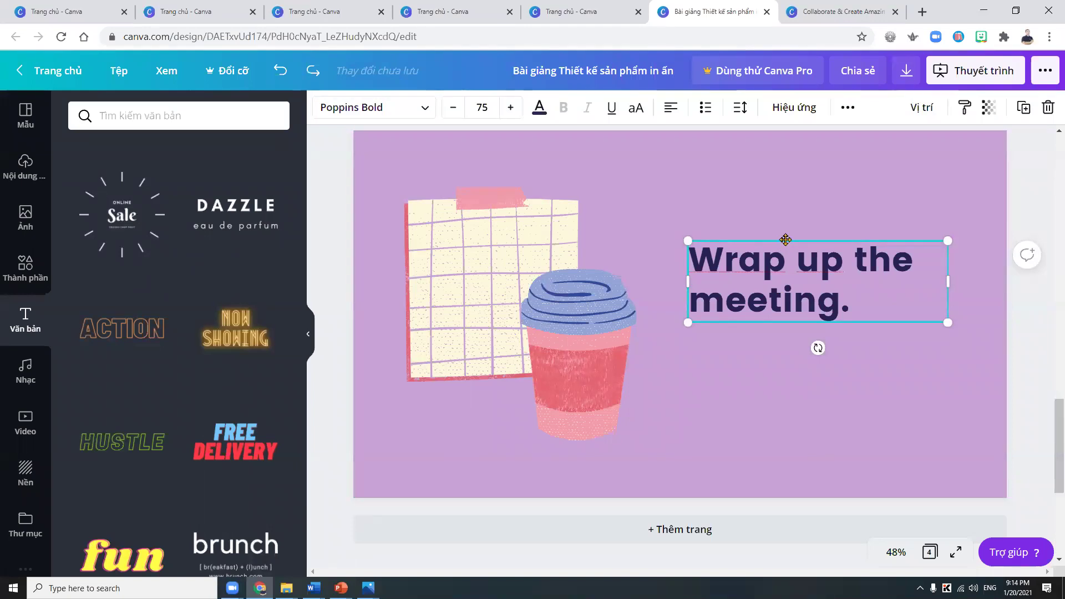
{"action": "left_click", "coordinate": [784, 245]}
{"action": "key", "text": "Delete"}
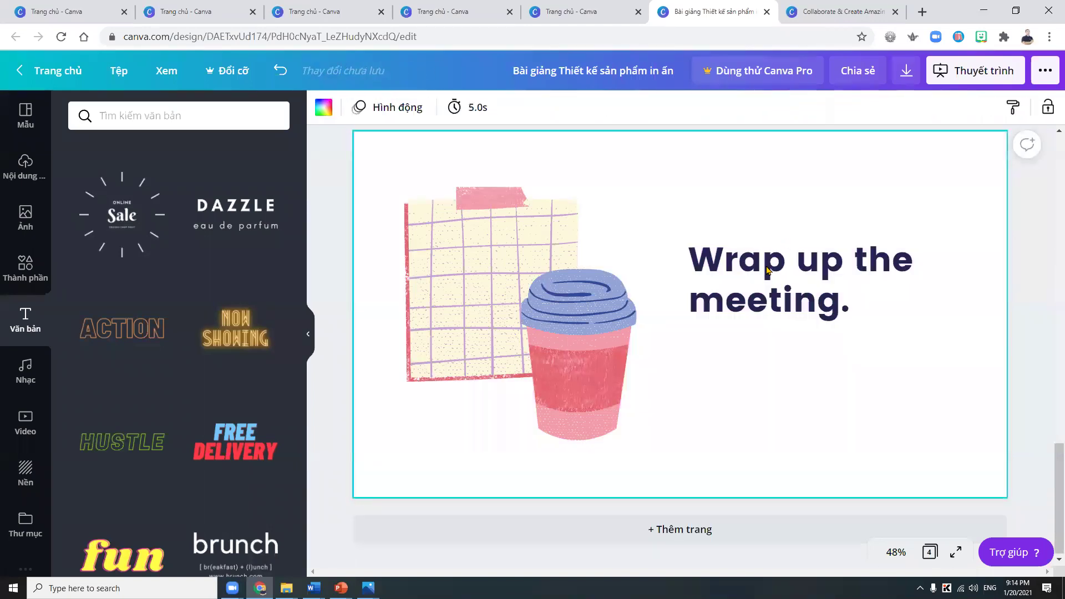
{"action": "key", "text": "ctrl+z"}
{"action": "left_click", "coordinate": [762, 305]}
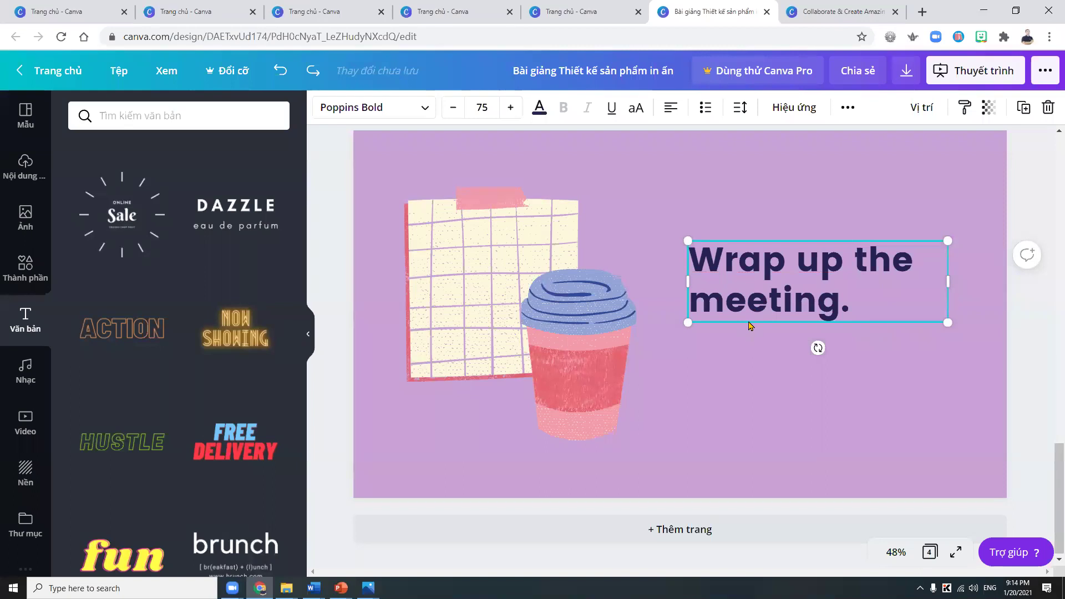
{"action": "left_click_drag", "start_coordinate": [751, 326], "coordinate": [757, 311]}
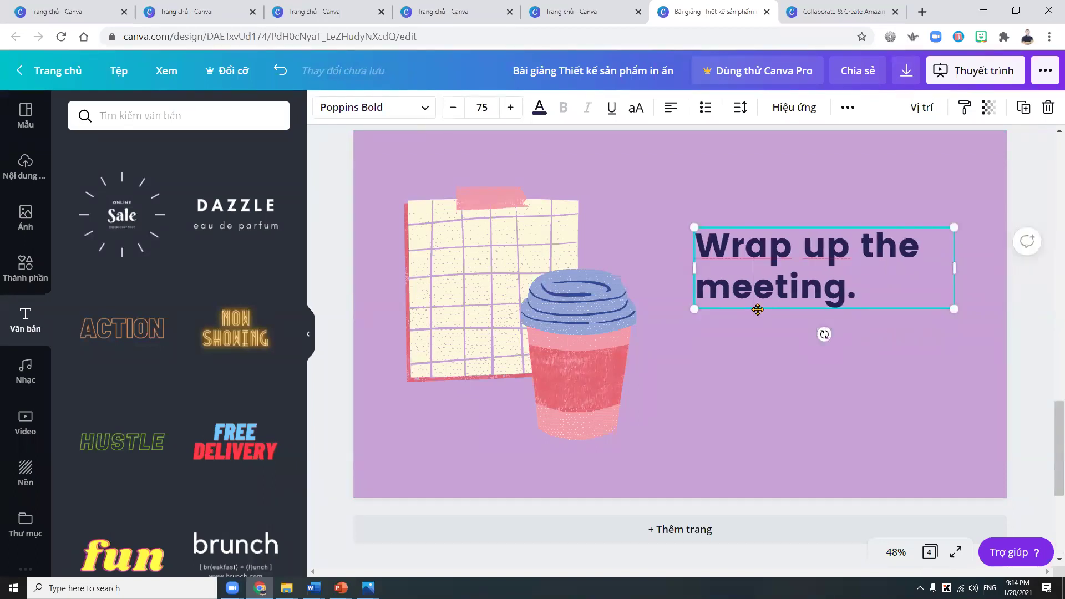
{"action": "right_click", "coordinate": [759, 313]}
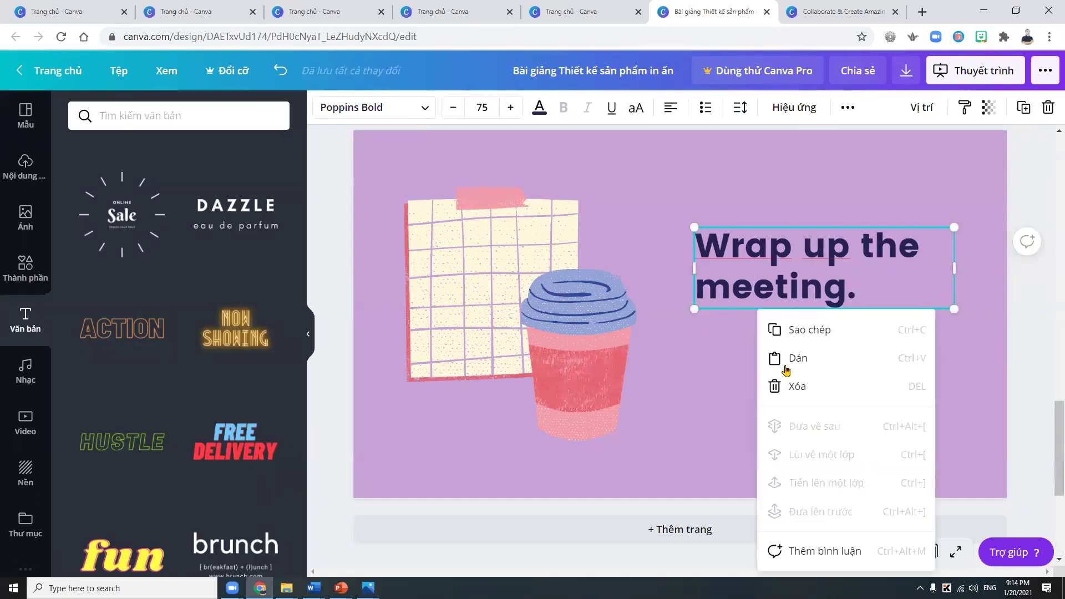
{"action": "left_click", "coordinate": [782, 387]}
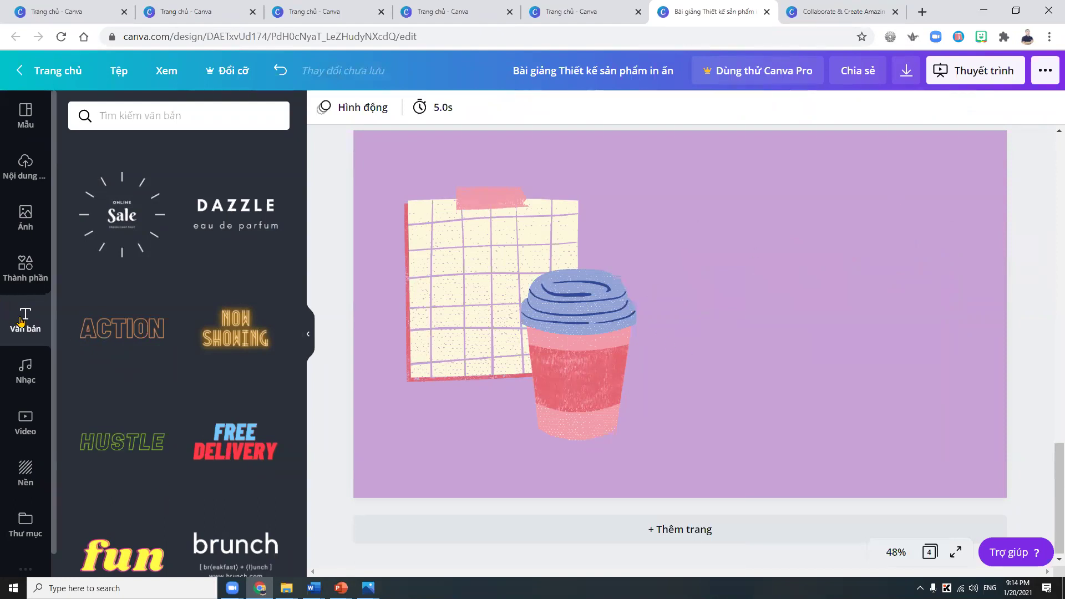
- Add the ACTION text style to the slide, then delete it with Xóa
{"action": "left_click_drag", "start_coordinate": [115, 332], "coordinate": [250, 314]}
{"action": "left_click", "coordinate": [122, 323]}
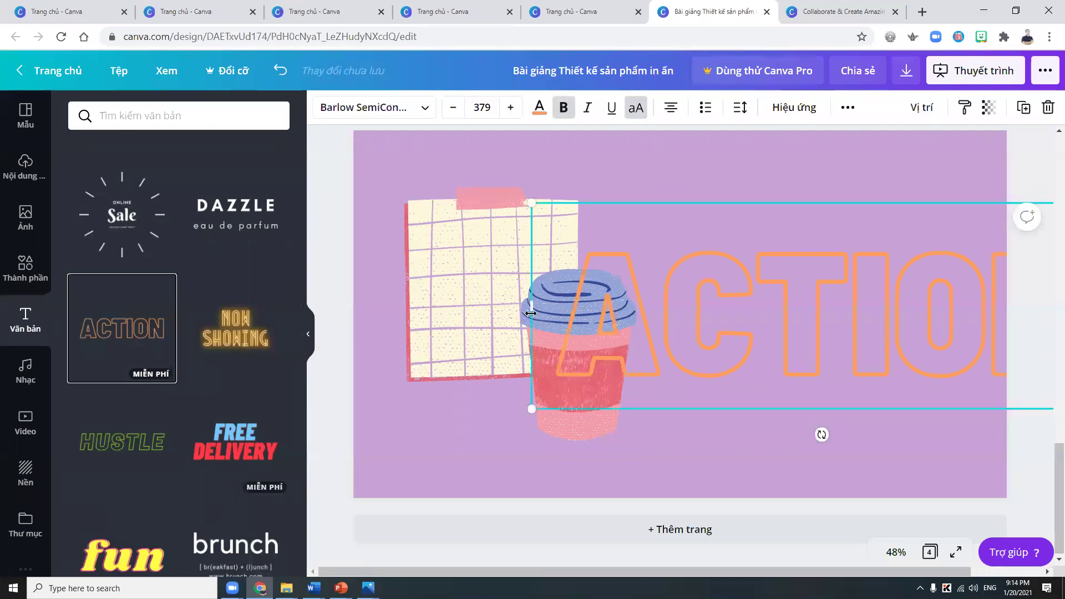
{"action": "left_click", "coordinate": [697, 341]}
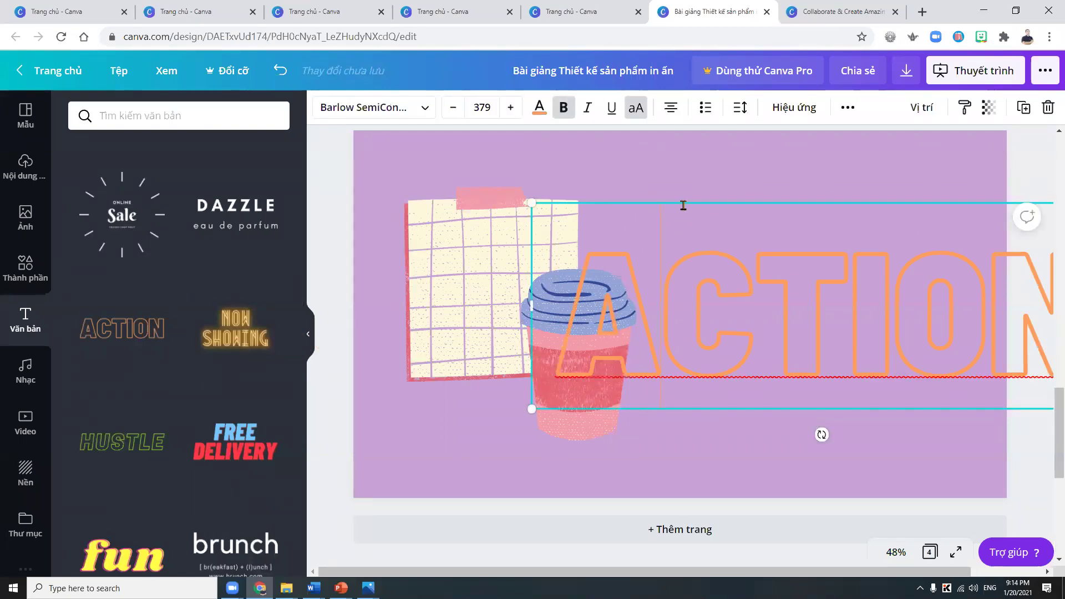
{"action": "key", "text": "Escape"}
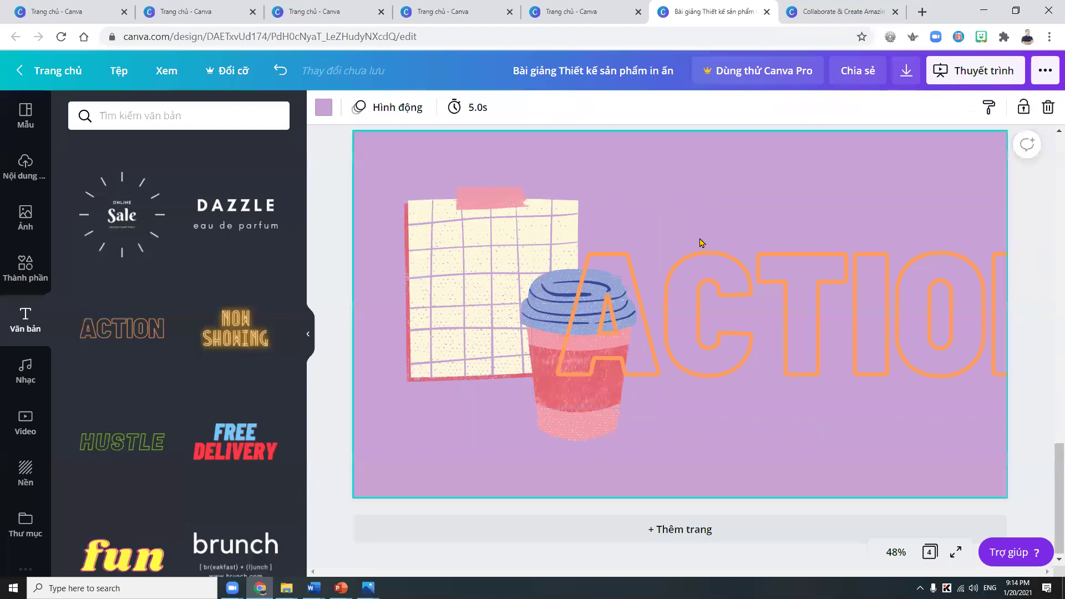
{"action": "left_click", "coordinate": [706, 288]}
{"action": "right_click", "coordinate": [707, 280]}
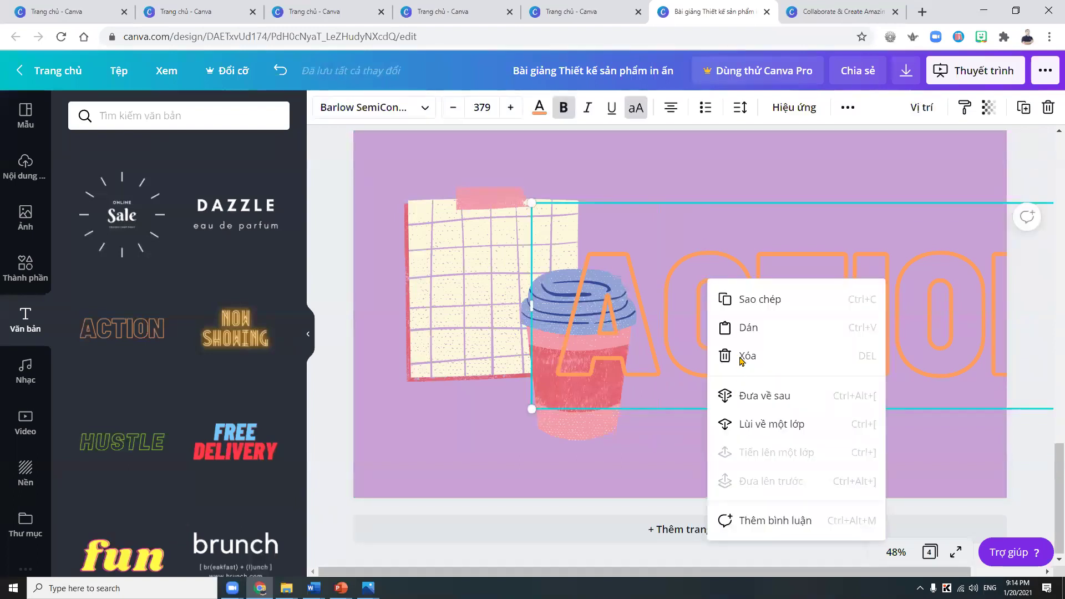
{"action": "left_click", "coordinate": [740, 361]}
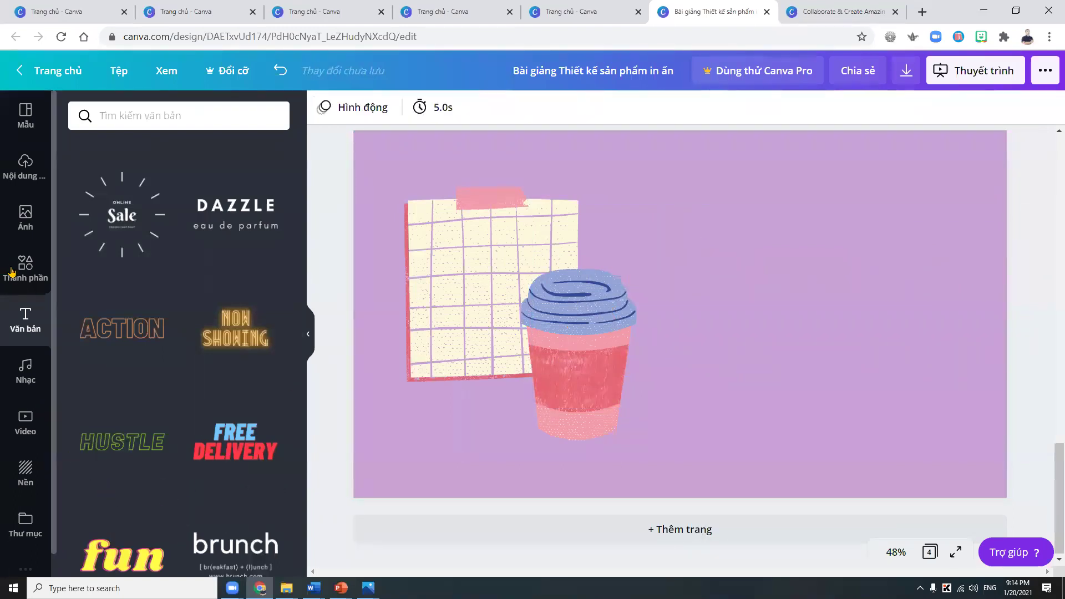
- Show all graphics in the 'Các vật thể vẽ đơn giản' section of Thành phần
{"action": "left_click", "coordinate": [11, 272]}
{"action": "scroll", "coordinate": [294, 368], "scroll_direction": "down", "scroll_amount": 5}
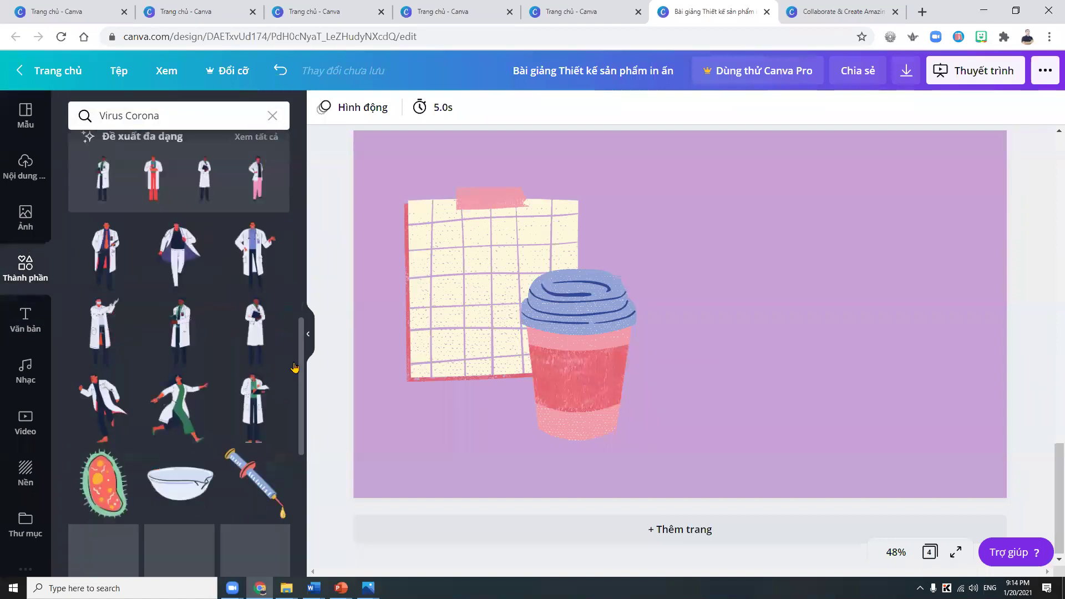
{"action": "scroll", "coordinate": [294, 368], "scroll_direction": "down", "scroll_amount": 2}
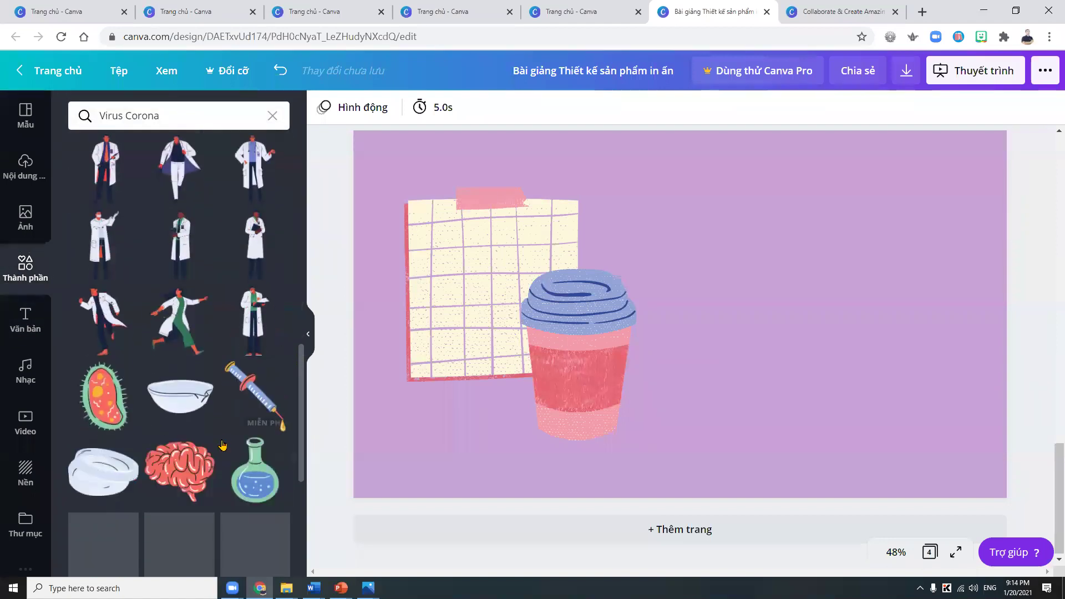
{"action": "left_click", "coordinate": [308, 333]}
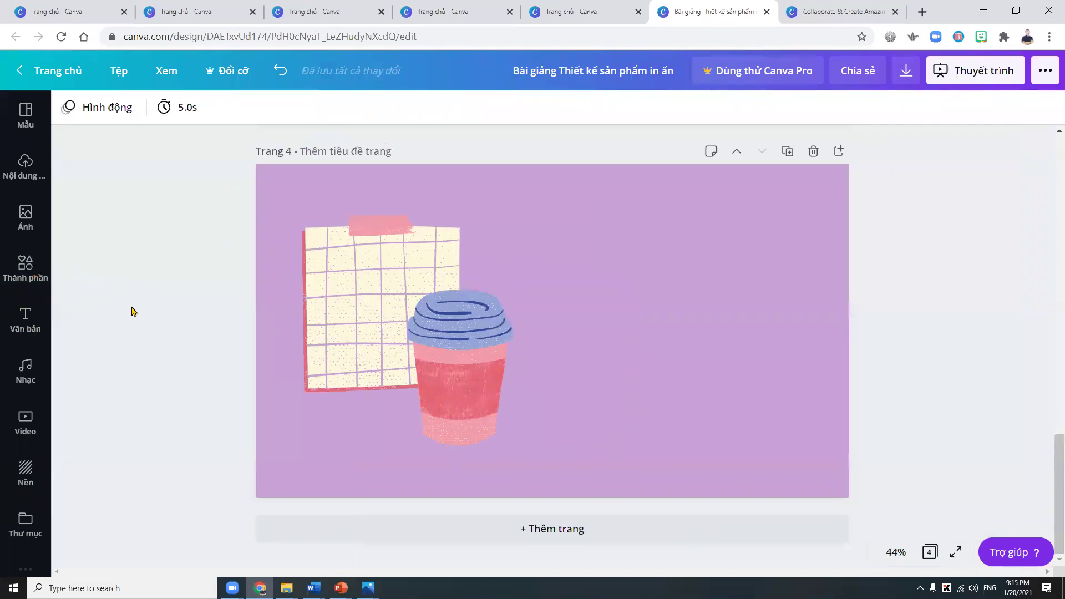
{"action": "left_click", "coordinate": [26, 267]}
{"action": "scroll", "coordinate": [178, 407], "scroll_direction": "down", "scroll_amount": 5}
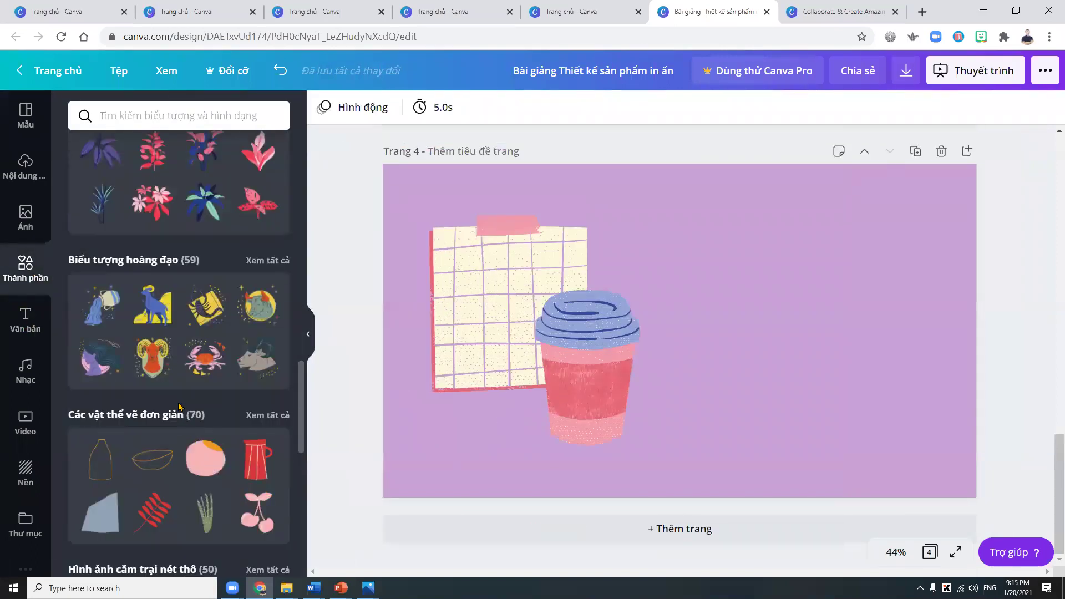
{"action": "scroll", "coordinate": [178, 406], "scroll_direction": "up", "scroll_amount": 3}
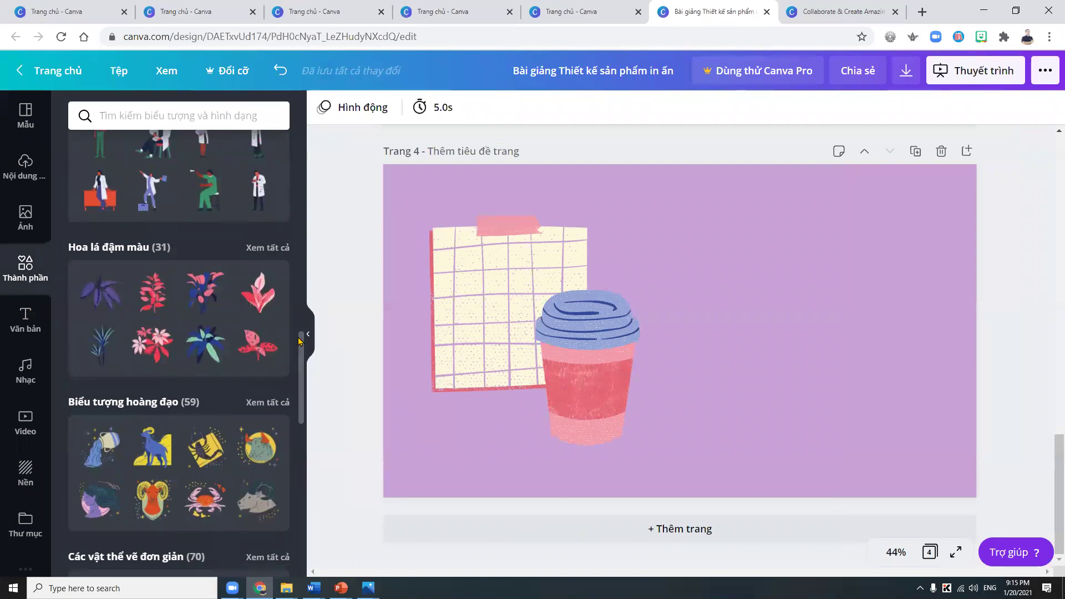
{"action": "scroll", "coordinate": [241, 355], "scroll_direction": "down", "scroll_amount": 3}
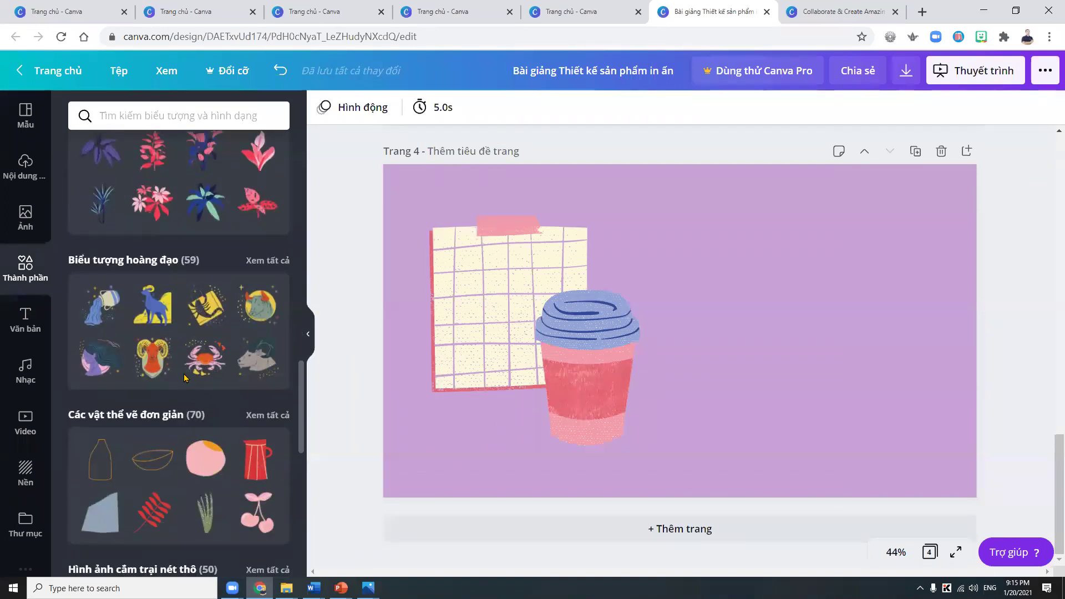
{"action": "scroll", "coordinate": [237, 402], "scroll_direction": "down", "scroll_amount": 3}
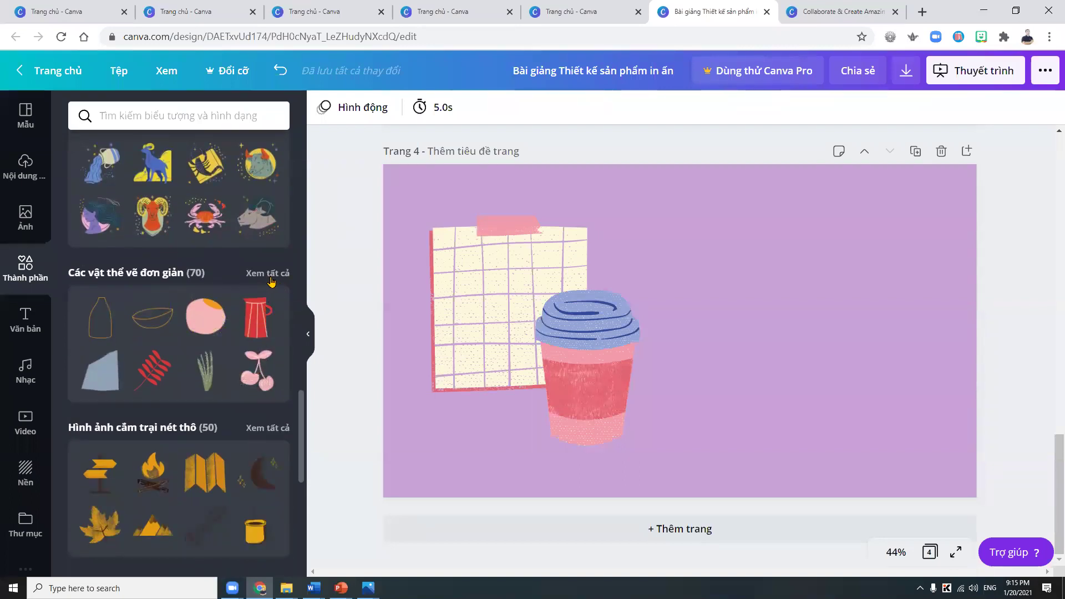
{"action": "left_click", "coordinate": [270, 274]}
{"action": "scroll", "coordinate": [208, 414], "scroll_direction": "down", "scroll_amount": 3}
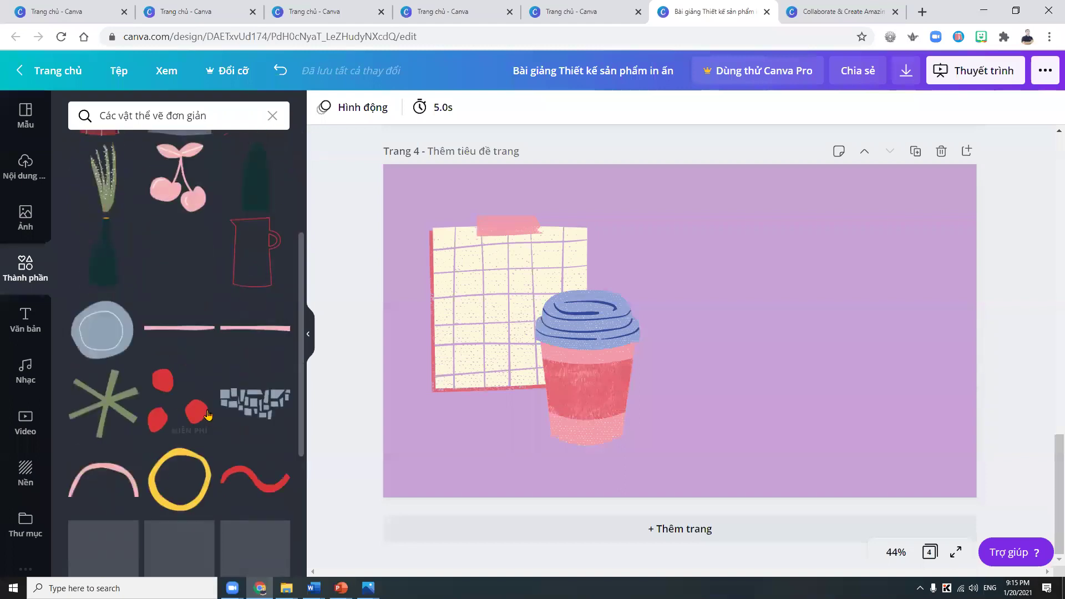
{"action": "scroll", "coordinate": [185, 355], "scroll_direction": "up", "scroll_amount": 3}
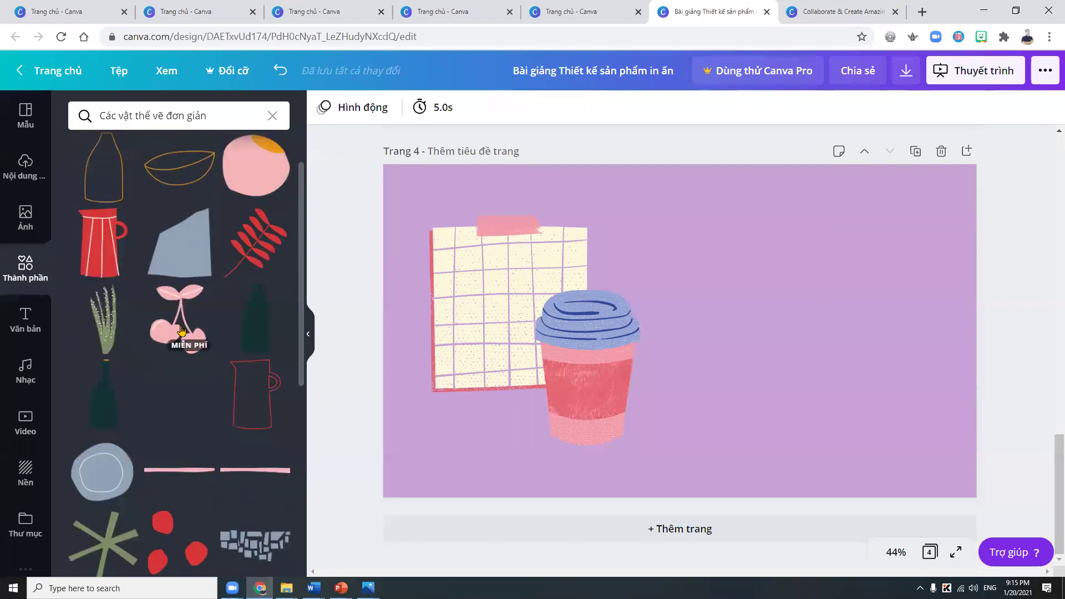
- Test-add the pink cherries graphic to the page, then delete it
{"action": "left_click", "coordinate": [181, 331]}
{"action": "left_click_drag", "start_coordinate": [656, 357], "coordinate": [715, 317]}
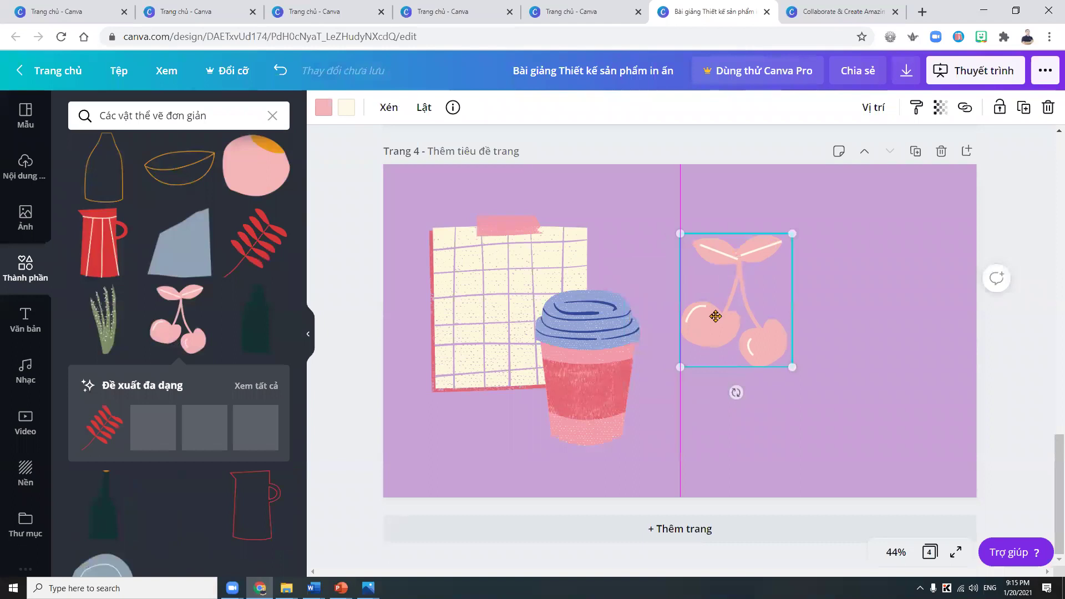
{"action": "key", "text": "Delete"}
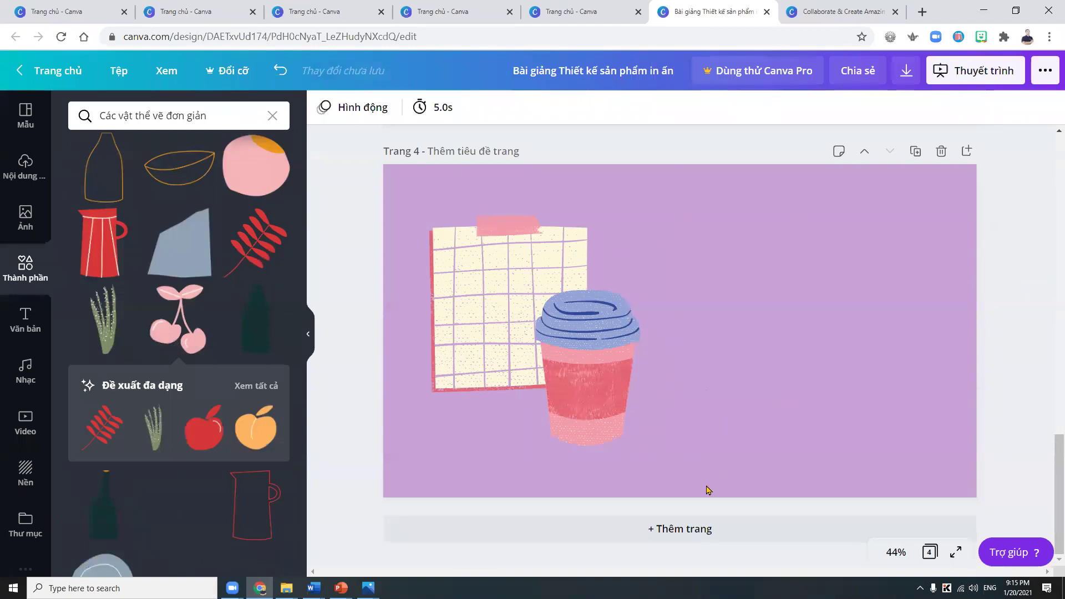
- Change page 4's background colour to the dark navy document colour
{"action": "left_click", "coordinate": [735, 331]}
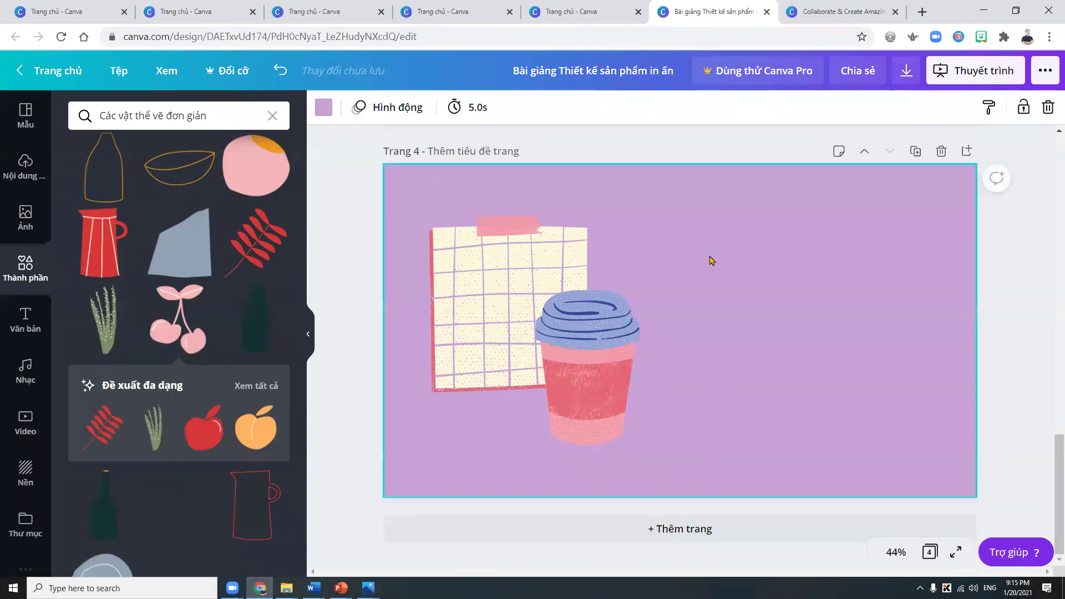
{"action": "left_click", "coordinate": [324, 108]}
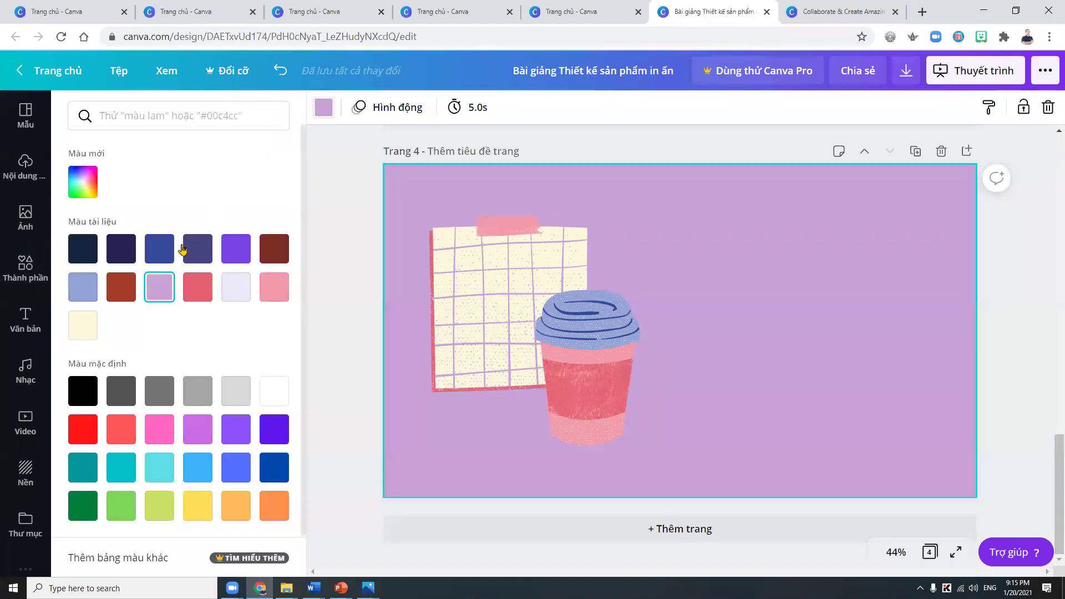
{"action": "left_click", "coordinate": [115, 253]}
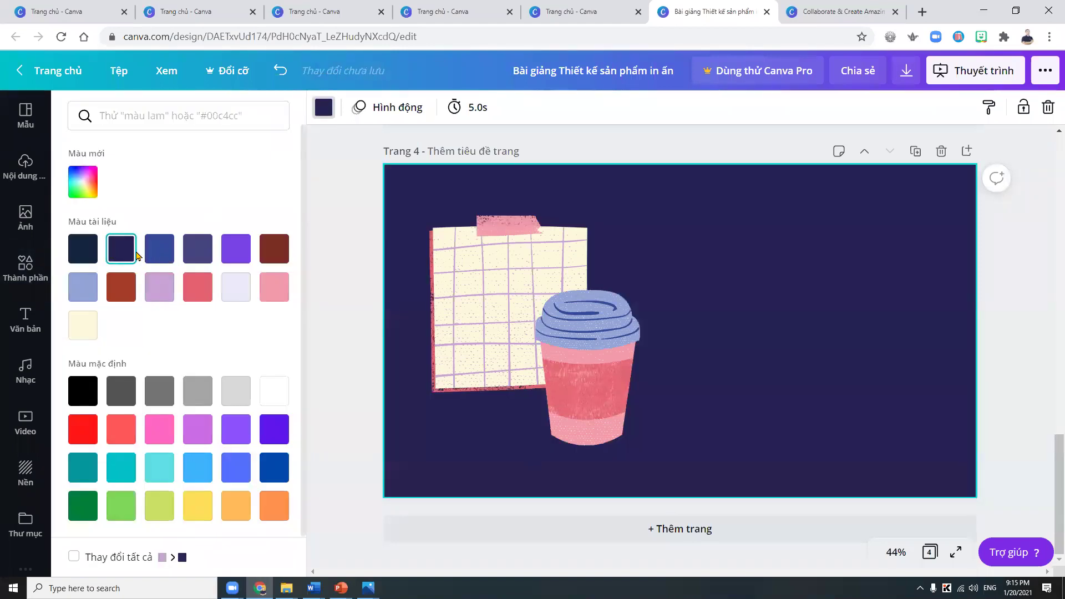
{"action": "left_click", "coordinate": [330, 206]}
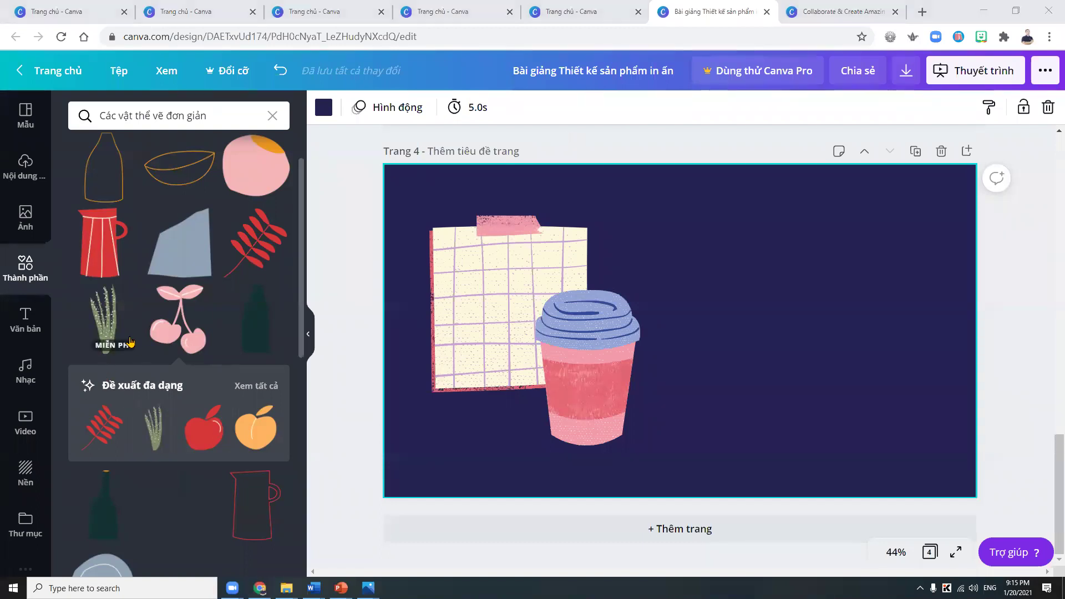
- Place the red jug on the right of page 4 and enlarge it
{"action": "left_click_drag", "start_coordinate": [98, 249], "coordinate": [824, 260]}
{"action": "left_click_drag", "start_coordinate": [867, 370], "coordinate": [874, 425]}
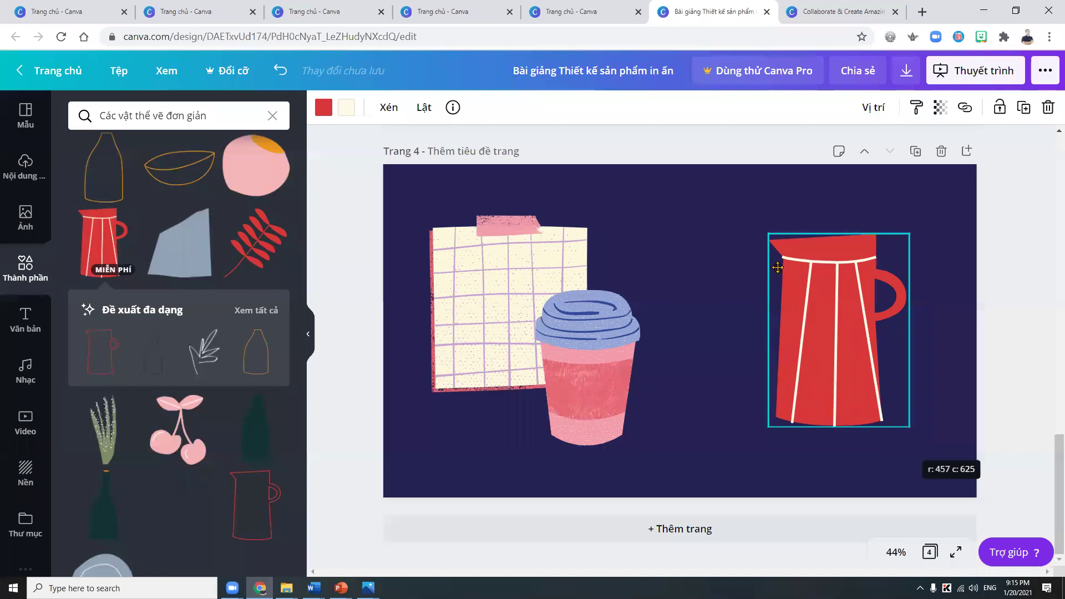
{"action": "left_click_drag", "start_coordinate": [778, 267], "coordinate": [743, 239]}
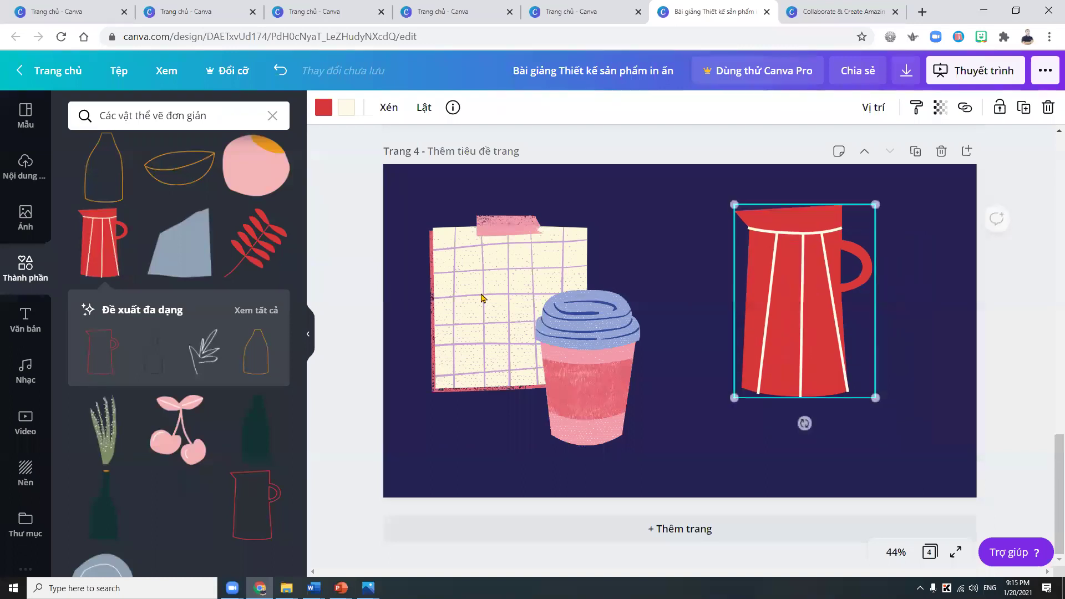
- Add the pink cherries over the jug's lower right, layered behind the jug
{"action": "left_click", "coordinate": [166, 450]}
{"action": "left_click_drag", "start_coordinate": [689, 337], "coordinate": [839, 395]}
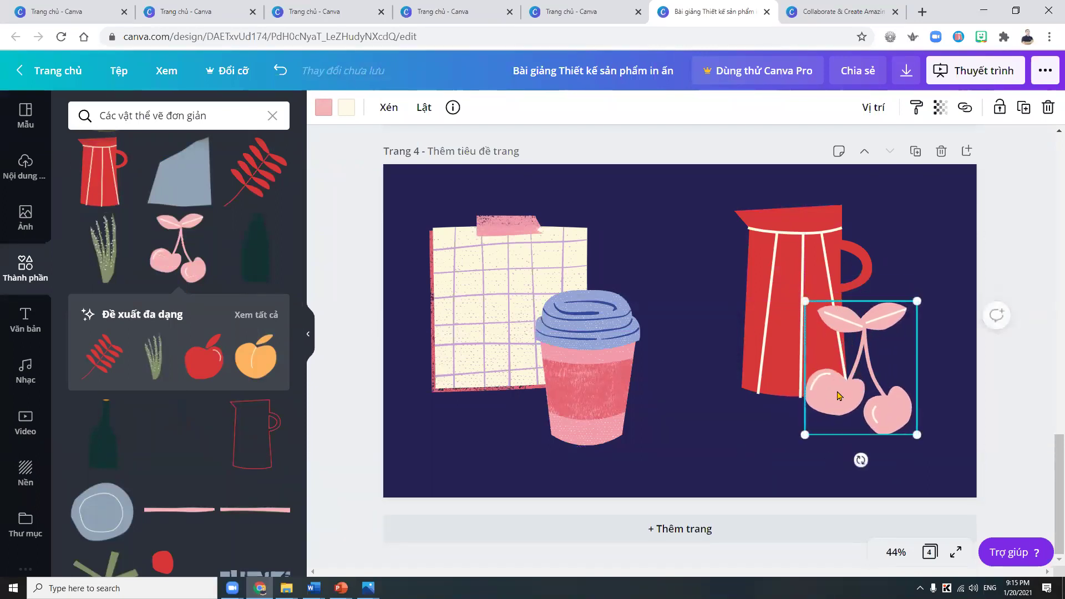
{"action": "right_click", "coordinate": [840, 393]}
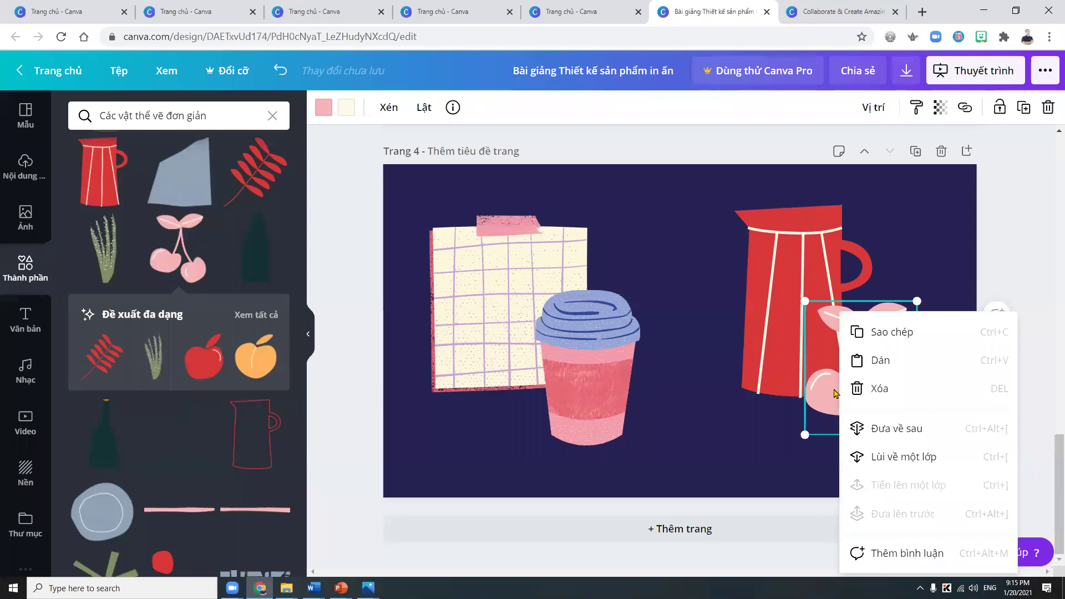
{"action": "left_click", "coordinate": [867, 458]}
{"action": "left_click_drag", "start_coordinate": [861, 400], "coordinate": [879, 388]}
{"action": "left_click", "coordinate": [887, 424]}
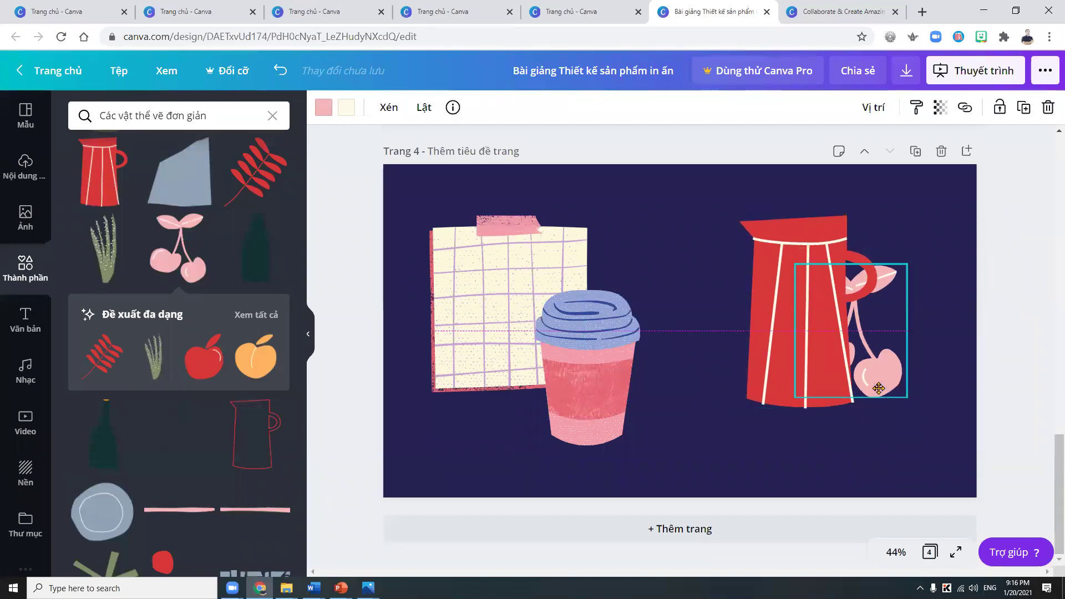
{"action": "left_click", "coordinate": [771, 365]}
{"action": "right_click", "coordinate": [771, 365]}
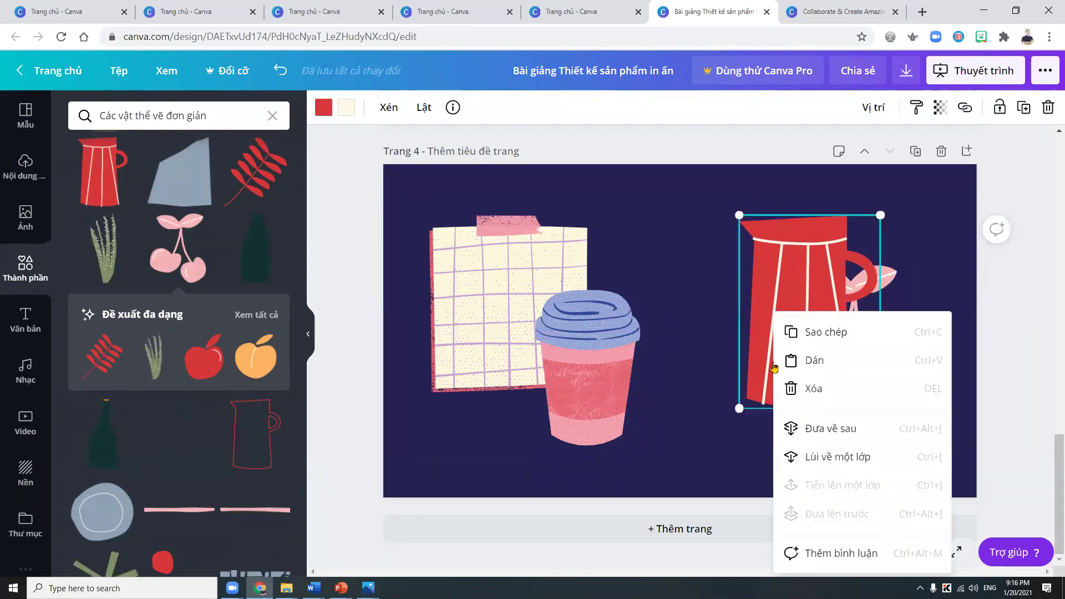
{"action": "left_click", "coordinate": [837, 458]}
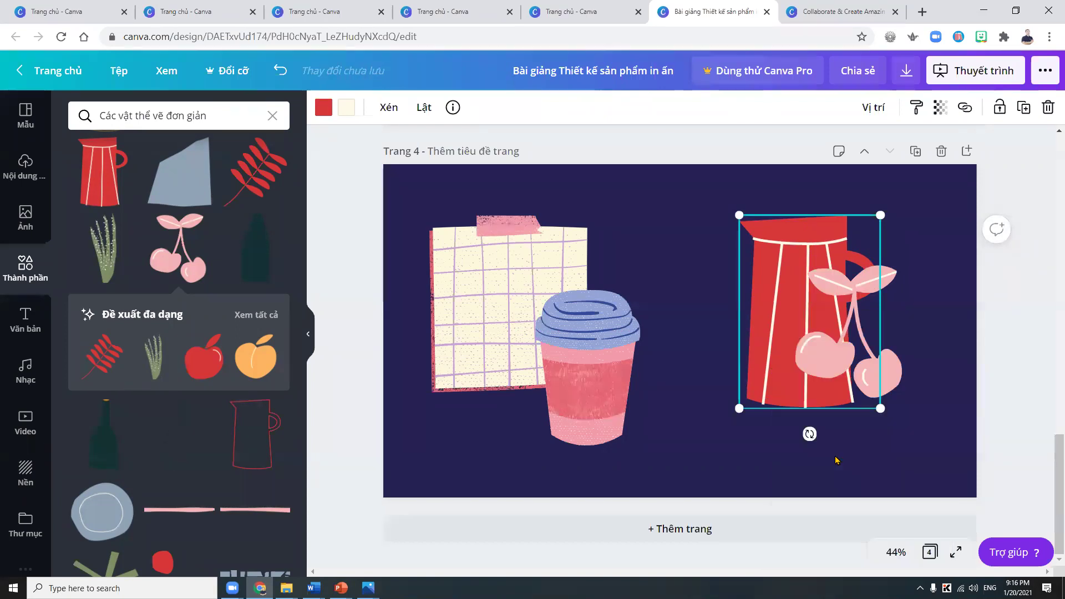
{"action": "right_click", "coordinate": [780, 378]}
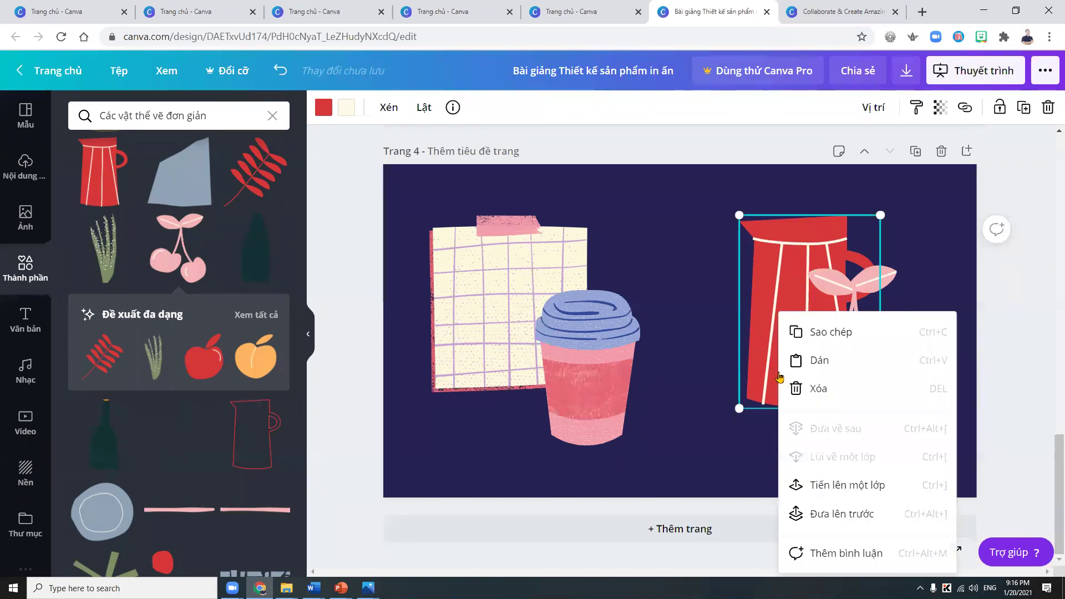
{"action": "left_click", "coordinate": [824, 486]}
{"action": "left_click", "coordinate": [499, 313]}
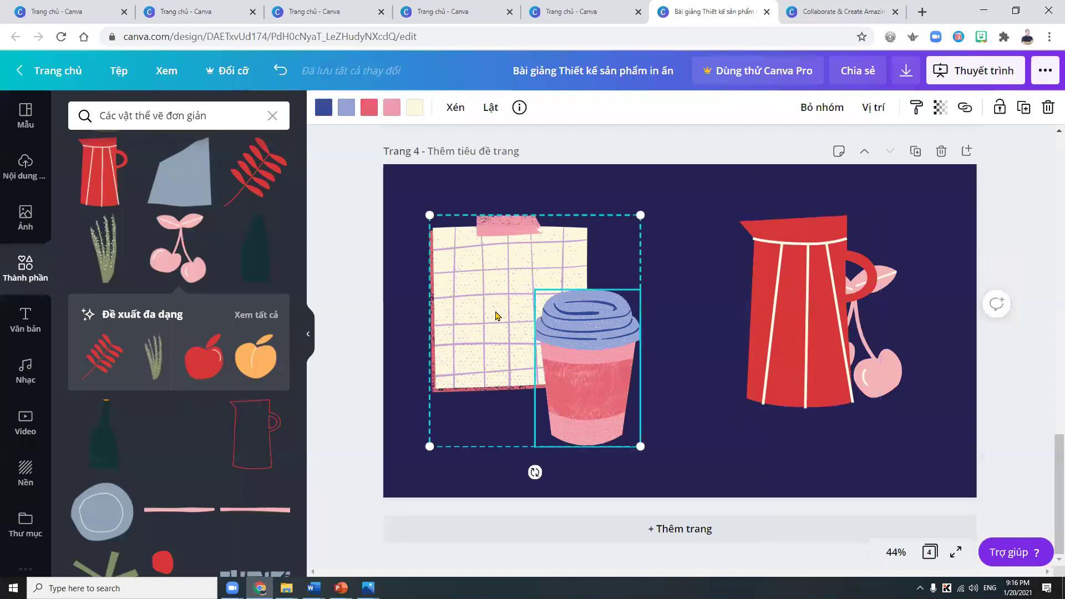
- Ungroup the grid paper and the coffee cup
{"action": "right_click", "coordinate": [484, 302]}
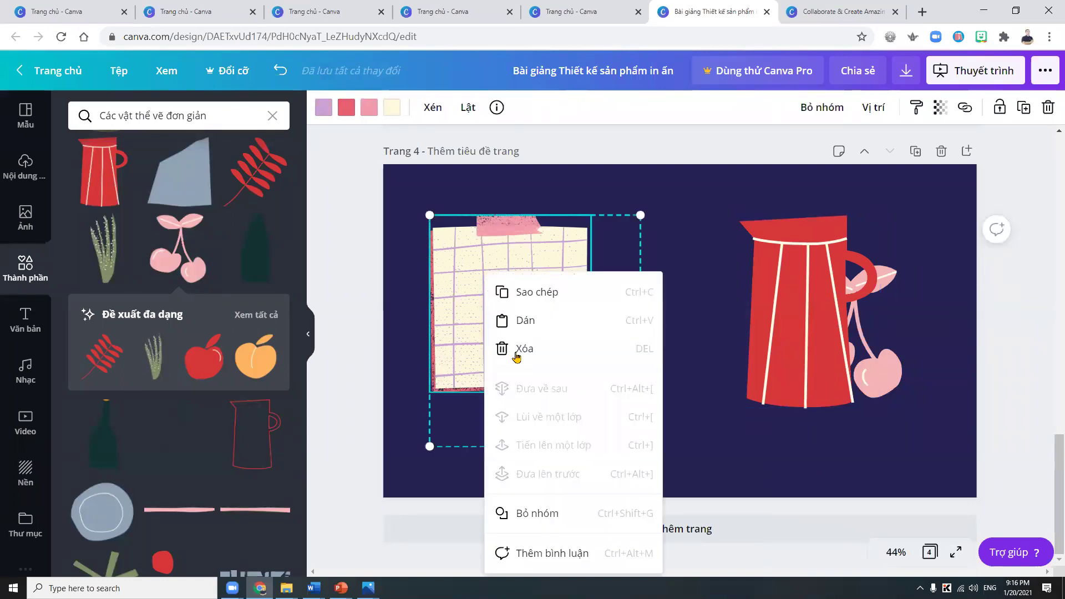
{"action": "left_click", "coordinate": [465, 303]}
{"action": "double_click", "coordinate": [465, 304]}
{"action": "right_click", "coordinate": [465, 304]}
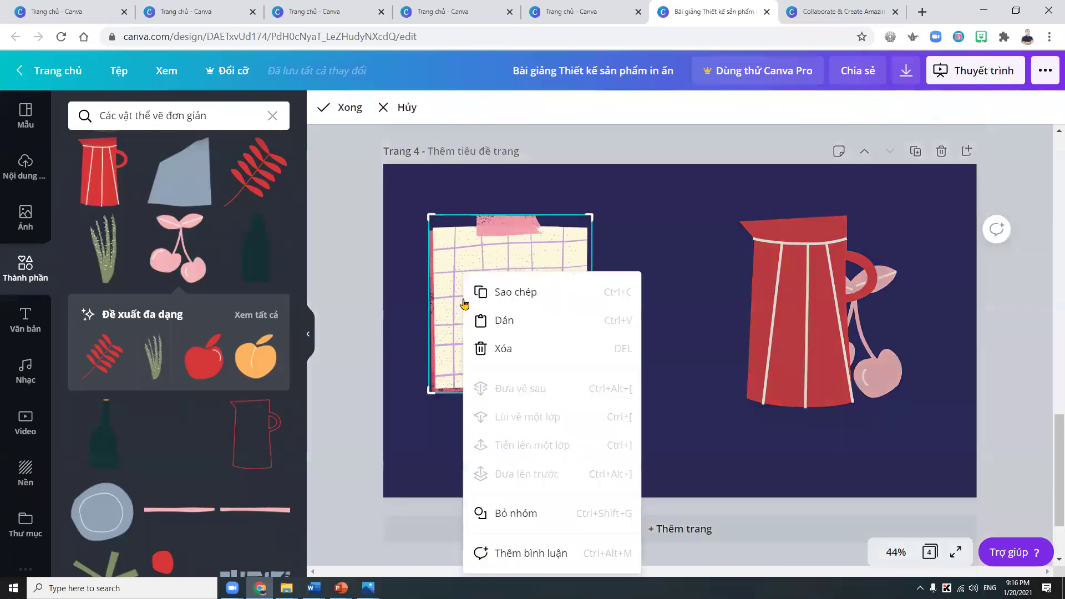
{"action": "left_click", "coordinate": [523, 513]}
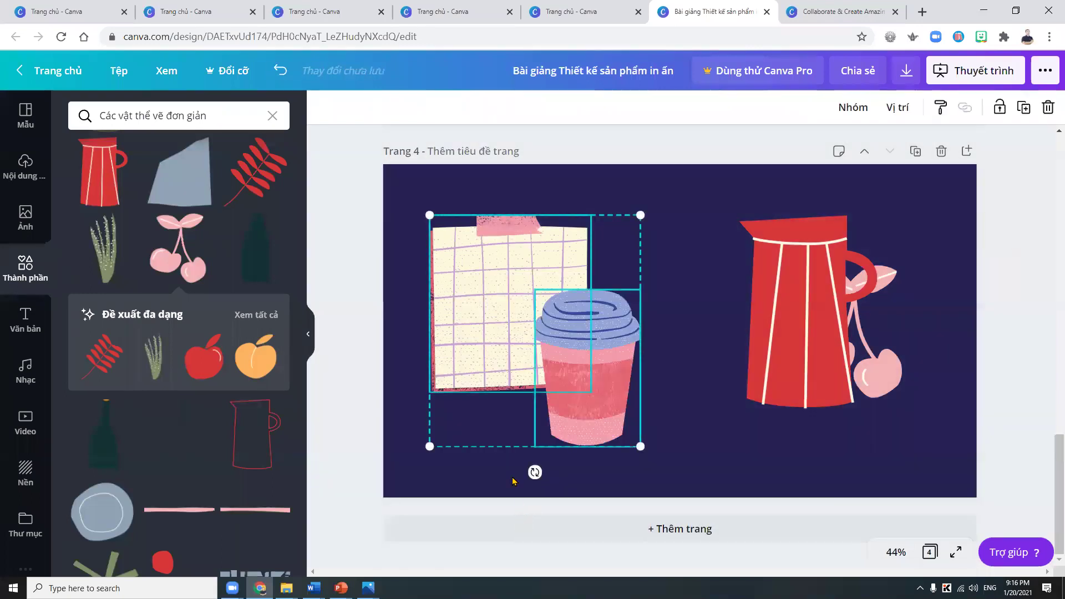
{"action": "left_click", "coordinate": [671, 255]}
- Adjust the grid paper's layer order, finishing with Lùi về một lớp to send it backward
{"action": "left_click", "coordinate": [476, 290]}
{"action": "right_click", "coordinate": [479, 290]}
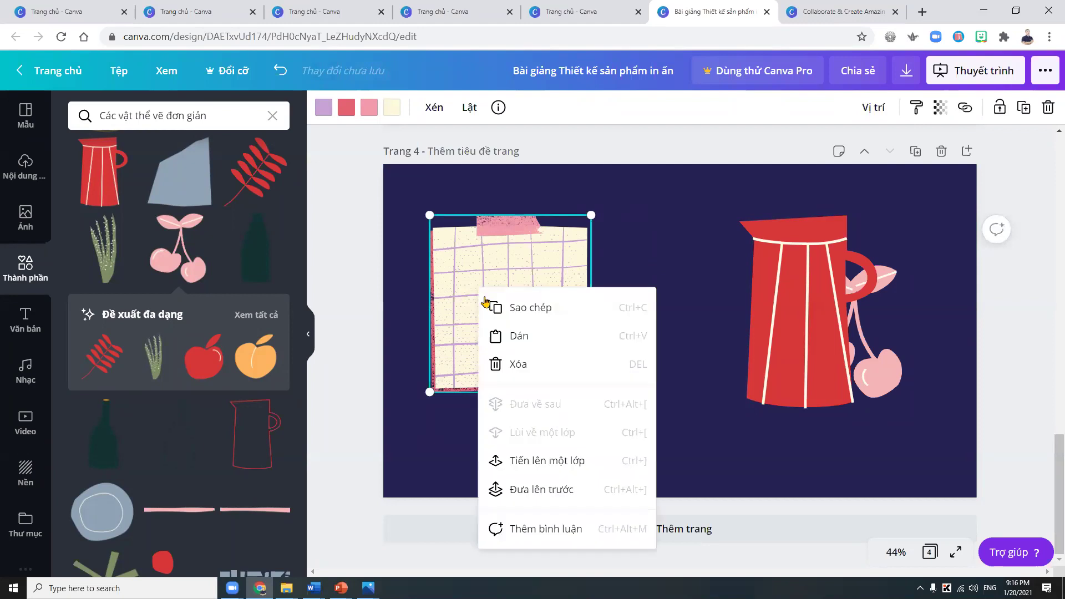
{"action": "left_click", "coordinate": [527, 461]}
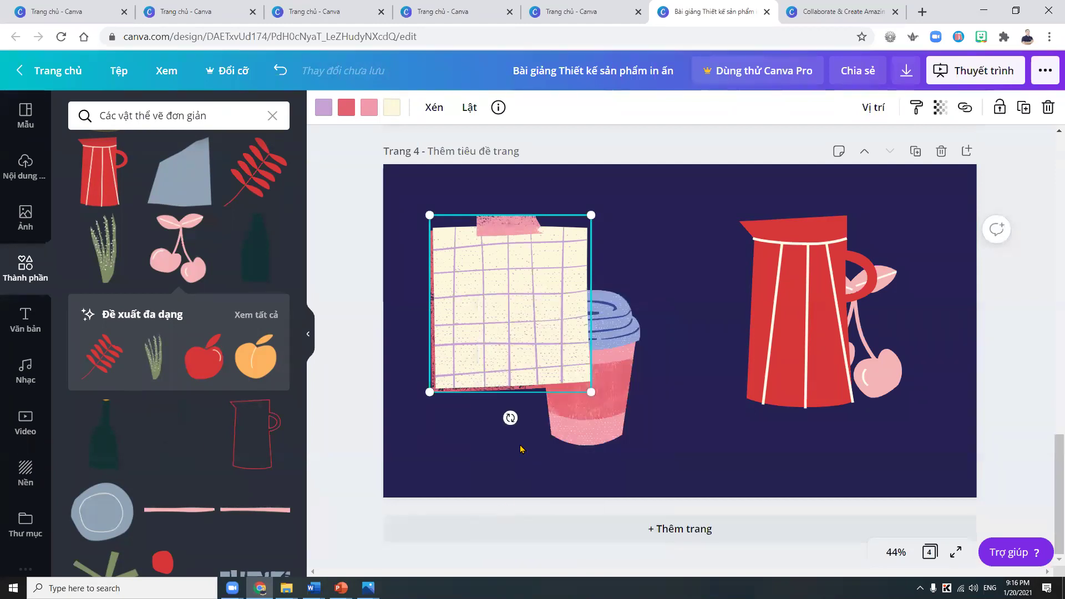
{"action": "right_click", "coordinate": [503, 296]}
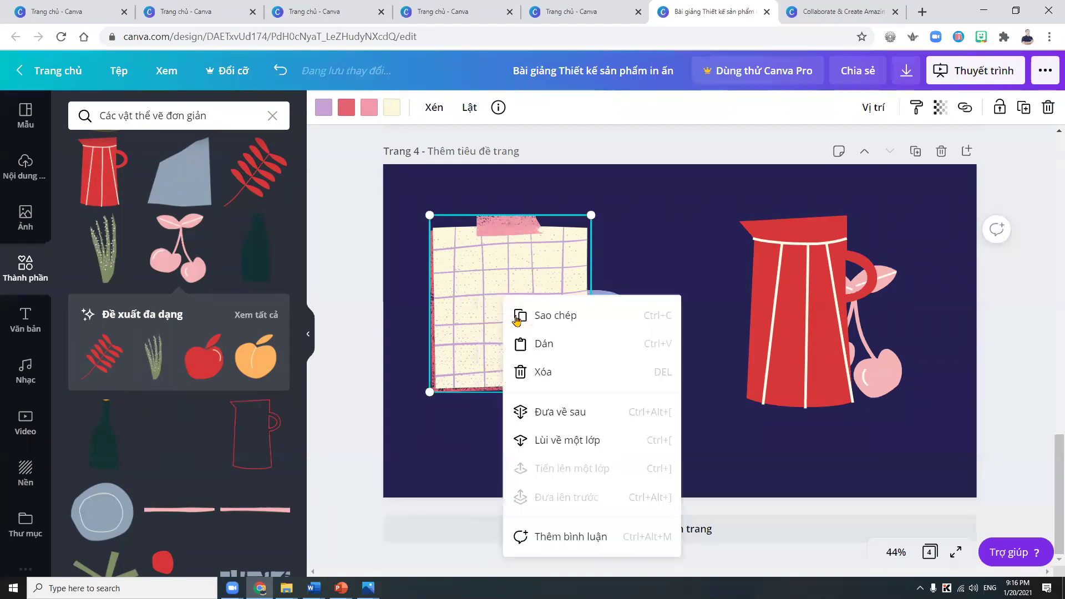
{"action": "left_click", "coordinate": [566, 444]}
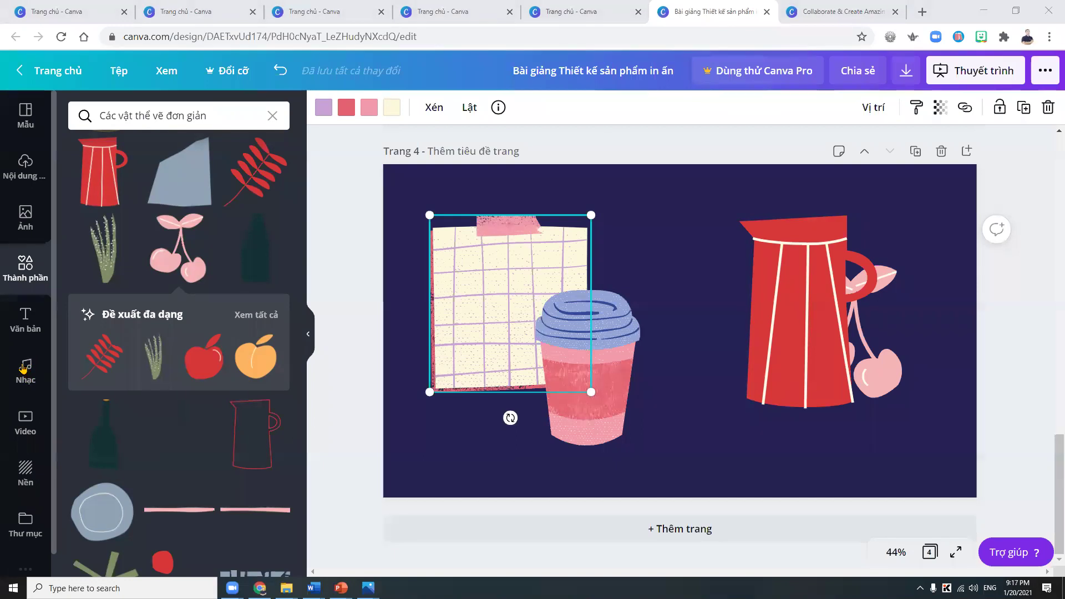
- Open the Nhạc library and play, then stop, a preview of Epic Thoughts
{"action": "left_click", "coordinate": [25, 370]}
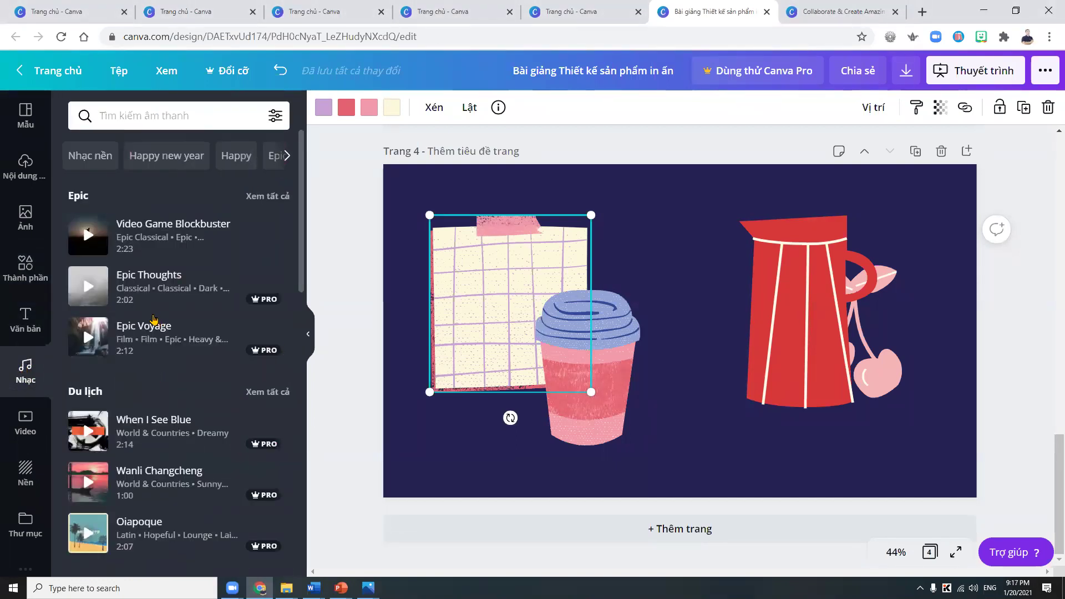
{"action": "scroll", "coordinate": [154, 317], "scroll_direction": "down", "scroll_amount": 6}
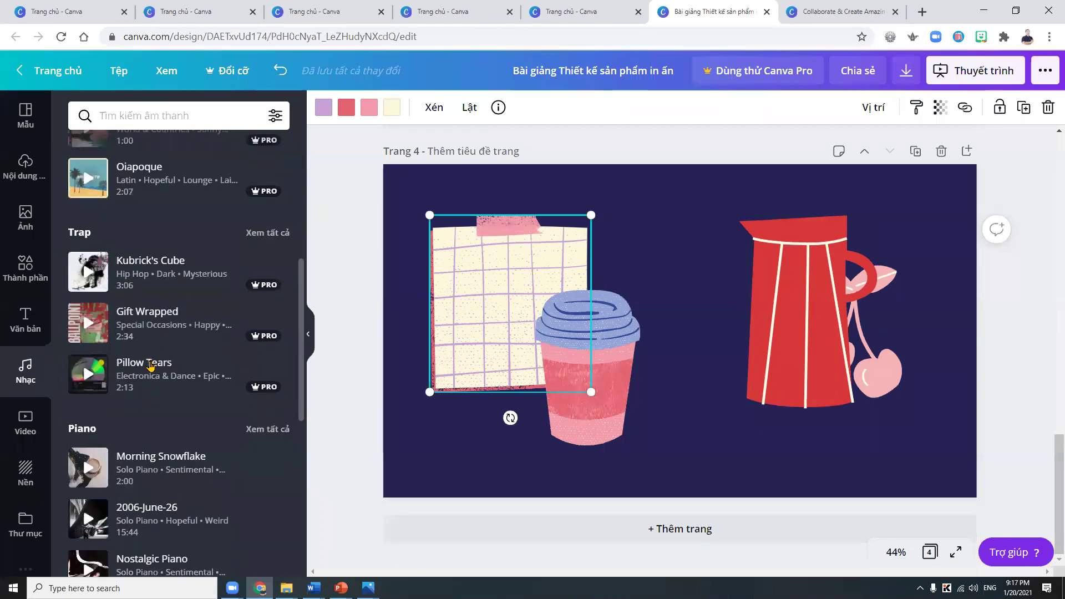
{"action": "scroll", "coordinate": [151, 366], "scroll_direction": "up", "scroll_amount": 6}
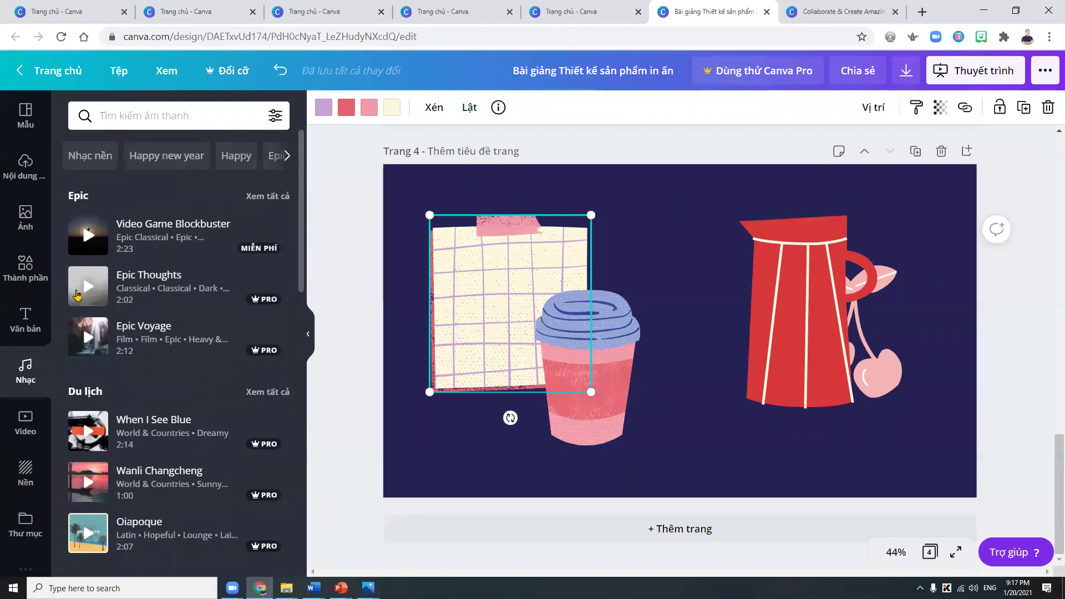
{"action": "left_click", "coordinate": [84, 288]}
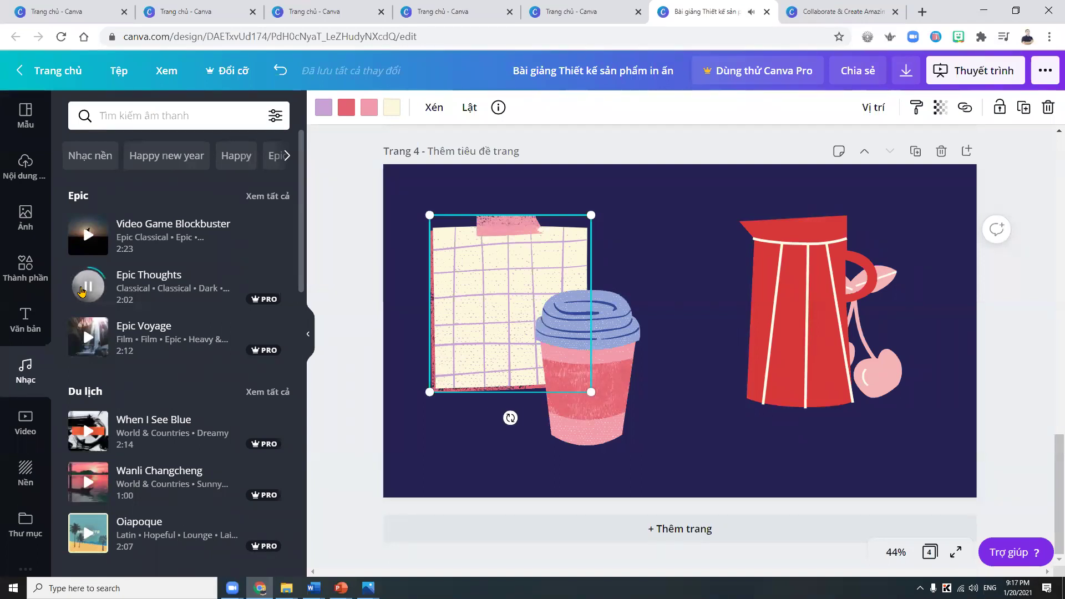
{"action": "left_click", "coordinate": [83, 288]}
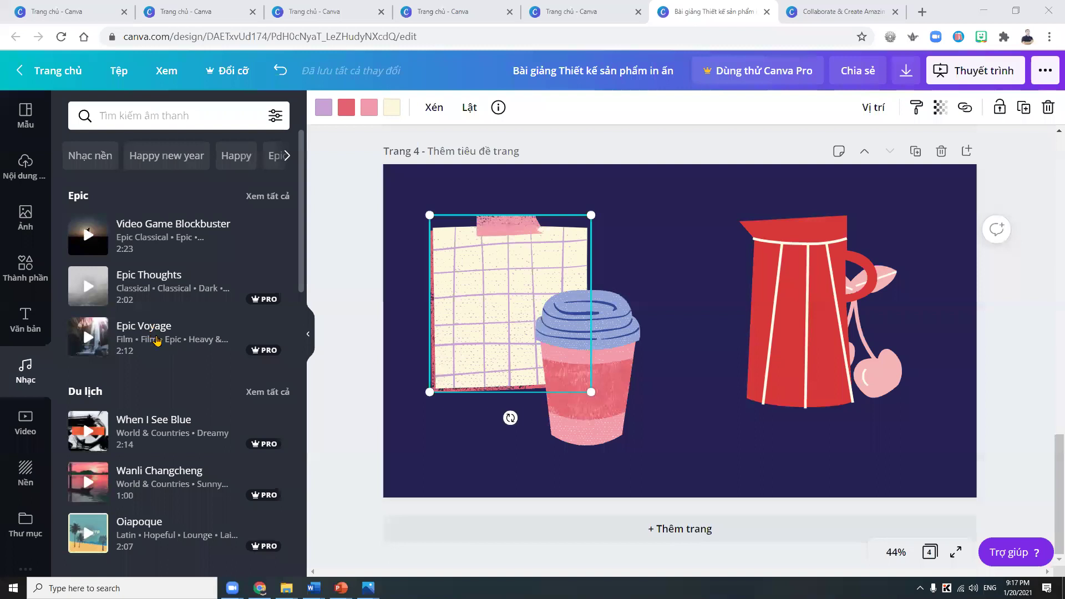
- Scroll through the music categories such as Du lịch and Trap
{"action": "scroll", "coordinate": [152, 340], "scroll_direction": "down", "scroll_amount": 10}
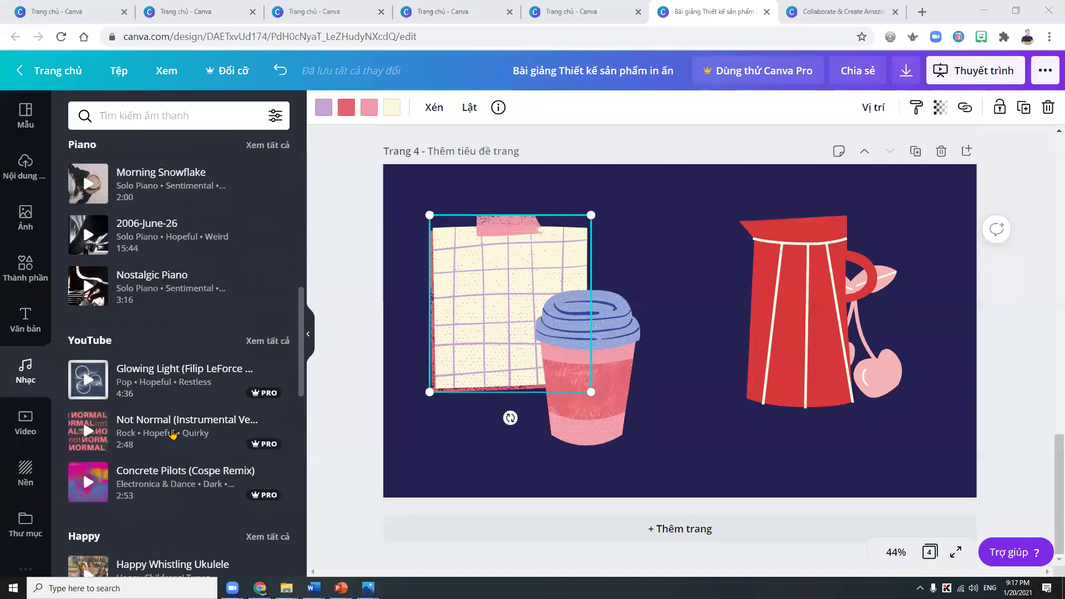
{"action": "scroll", "coordinate": [161, 426], "scroll_direction": "down", "scroll_amount": 1}
{"action": "scroll", "coordinate": [160, 426], "scroll_direction": "down", "scroll_amount": 10}
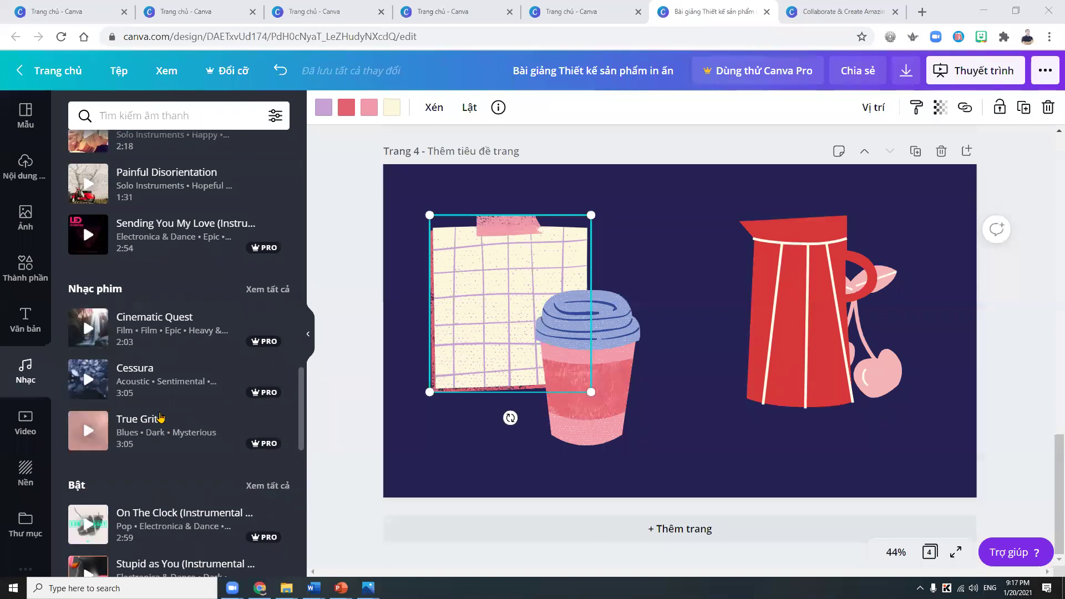
{"action": "scroll", "coordinate": [170, 384], "scroll_direction": "up", "scroll_amount": 4}
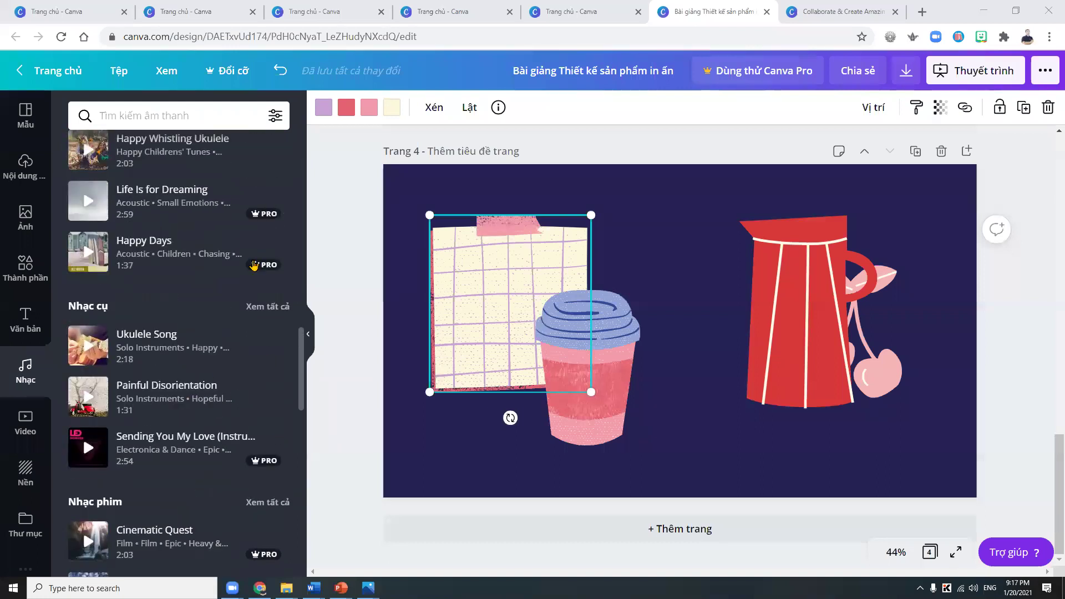
{"action": "mouse_move", "coordinate": [254, 265]}
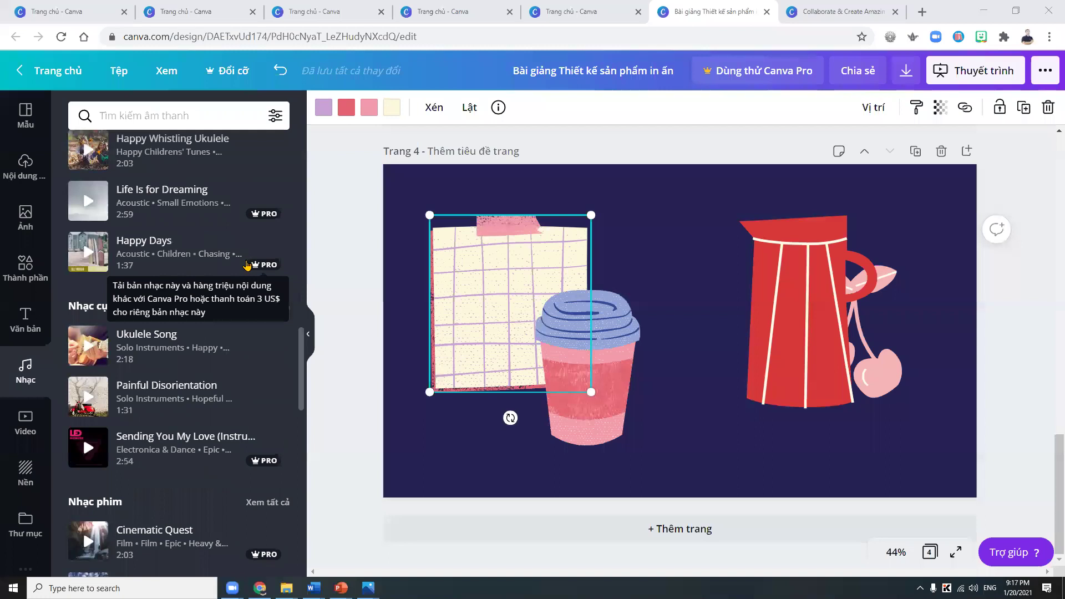
{"action": "scroll", "coordinate": [233, 275], "scroll_direction": "up", "scroll_amount": 10}
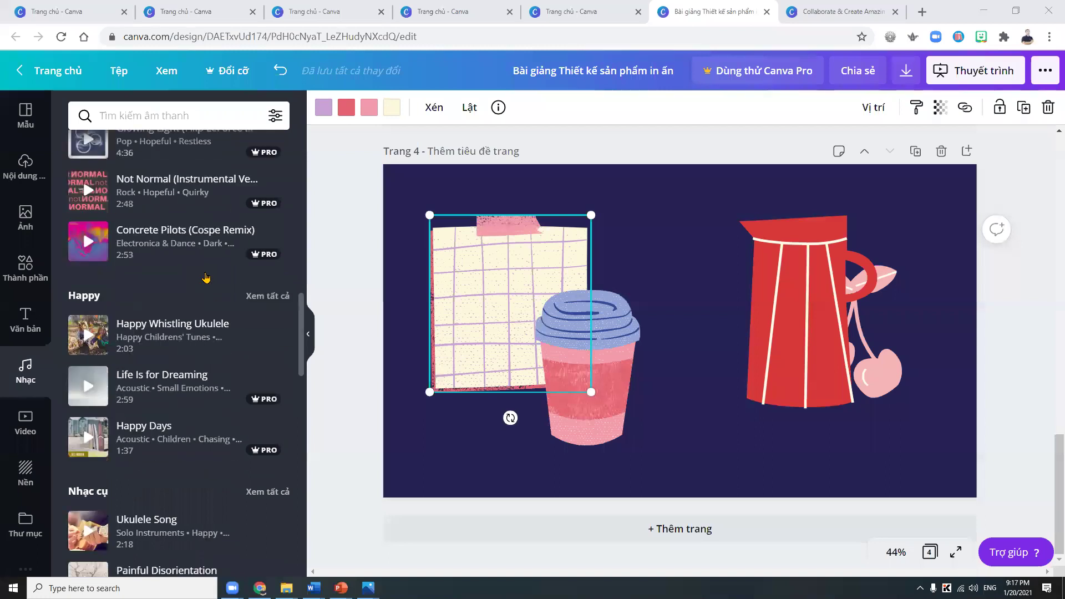
{"action": "scroll", "coordinate": [202, 288], "scroll_direction": "up", "scroll_amount": 3}
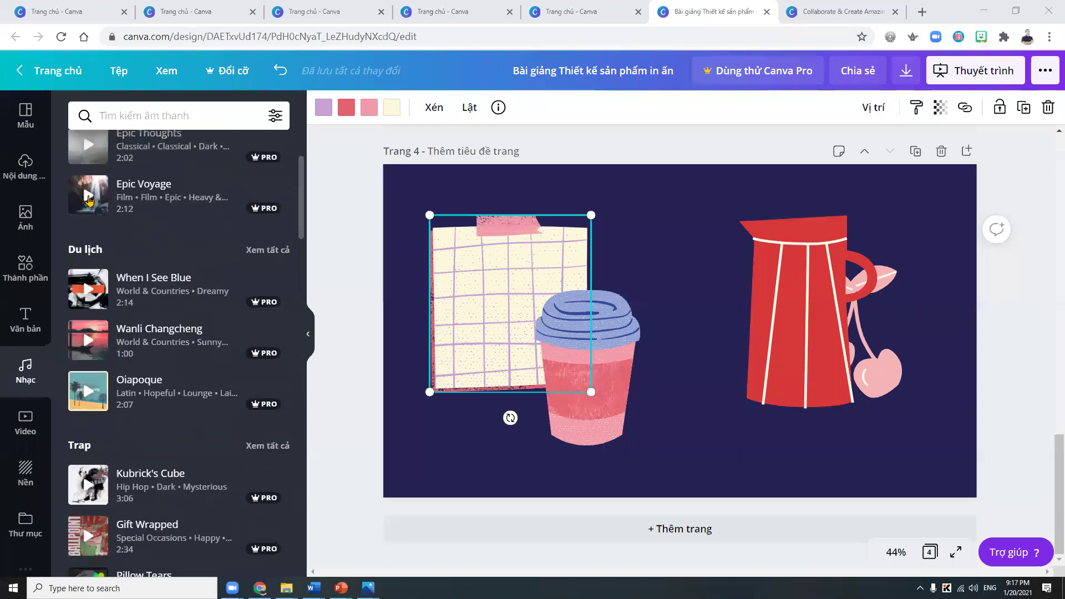
- Open the Nội dung uploads panel, circle it in red, and snip a full-screen screenshot
{"action": "left_click", "coordinate": [26, 173]}
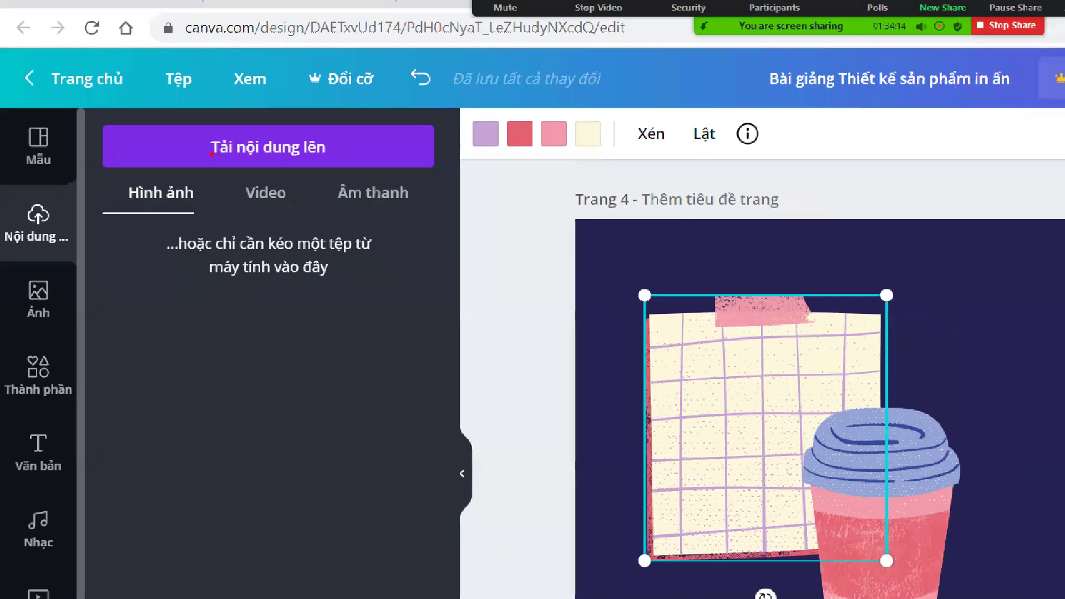
{"action": "mouse_move", "coordinate": [69, 174]}
{"action": "left_mouse_down"}
{"action": "mouse_move", "coordinate": [3, 185]}
{"action": "mouse_move", "coordinate": [17, 269]}
{"action": "mouse_move", "coordinate": [110, 237]}
{"action": "mouse_move", "coordinate": [44, 162]}
{"action": "left_mouse_up"}
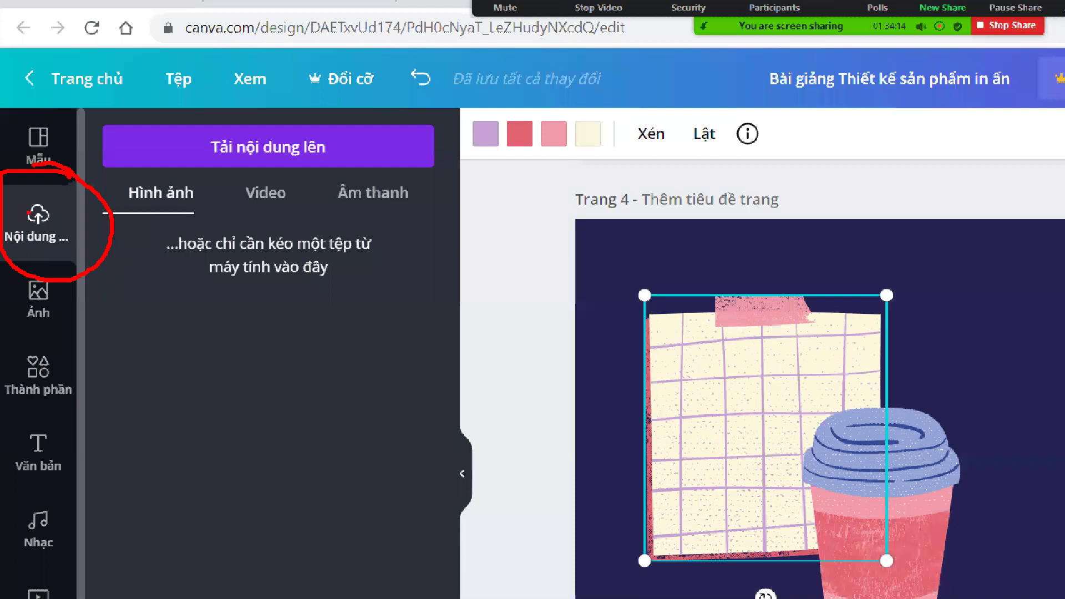
{"action": "key", "text": "shift+super+s"}
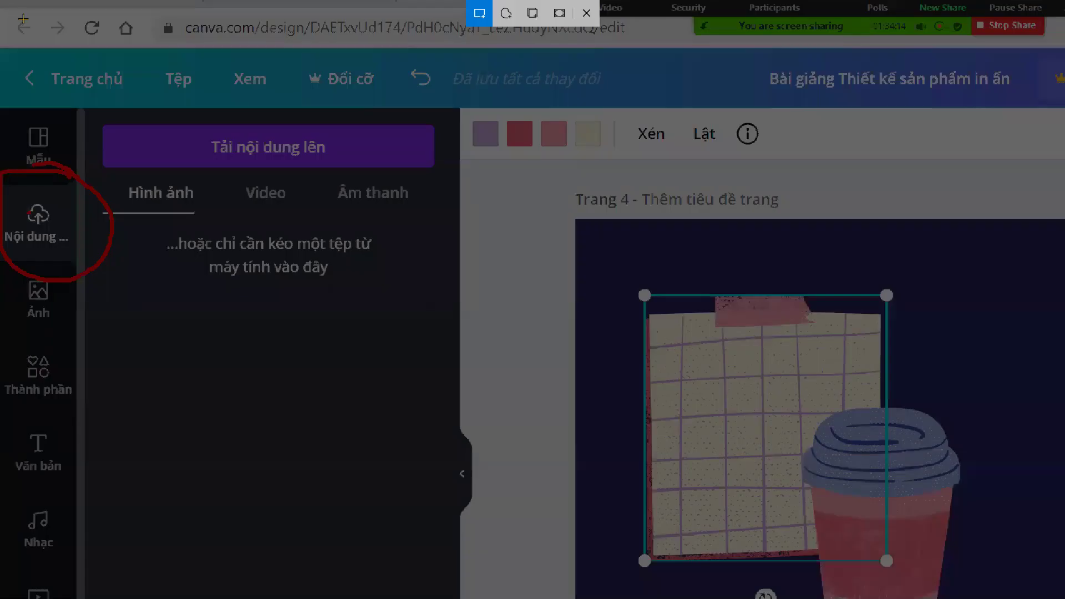
{"action": "left_click_drag", "start_coordinate": [10, 14], "coordinate": [1051, 598]}
{"action": "key", "text": "alt+Tab"}
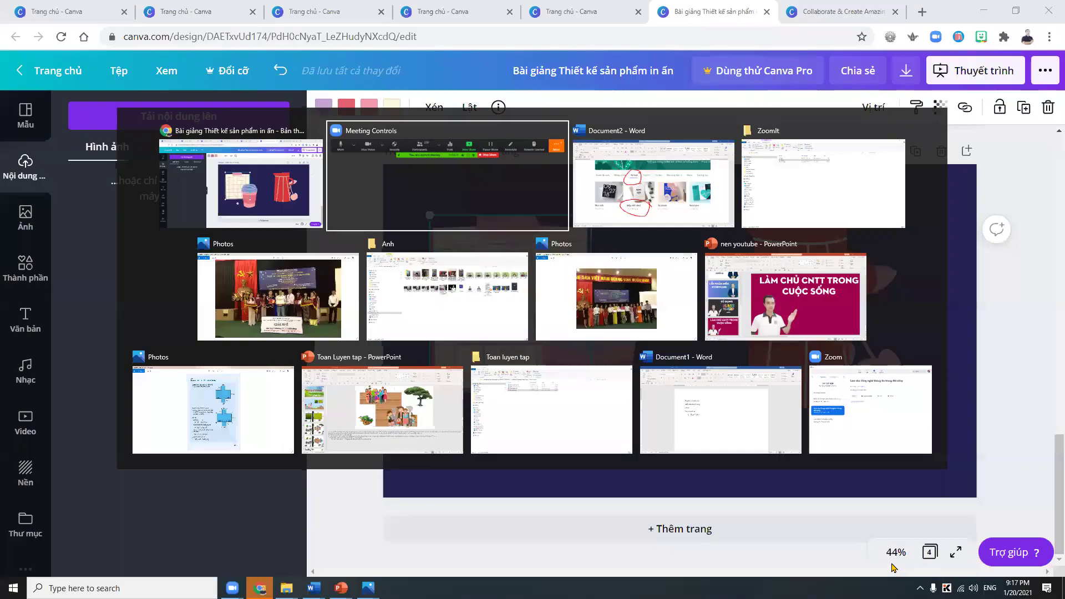
- Type a note line about uploading your own music, sound and images from the computer
{"action": "key", "text": "Return"}
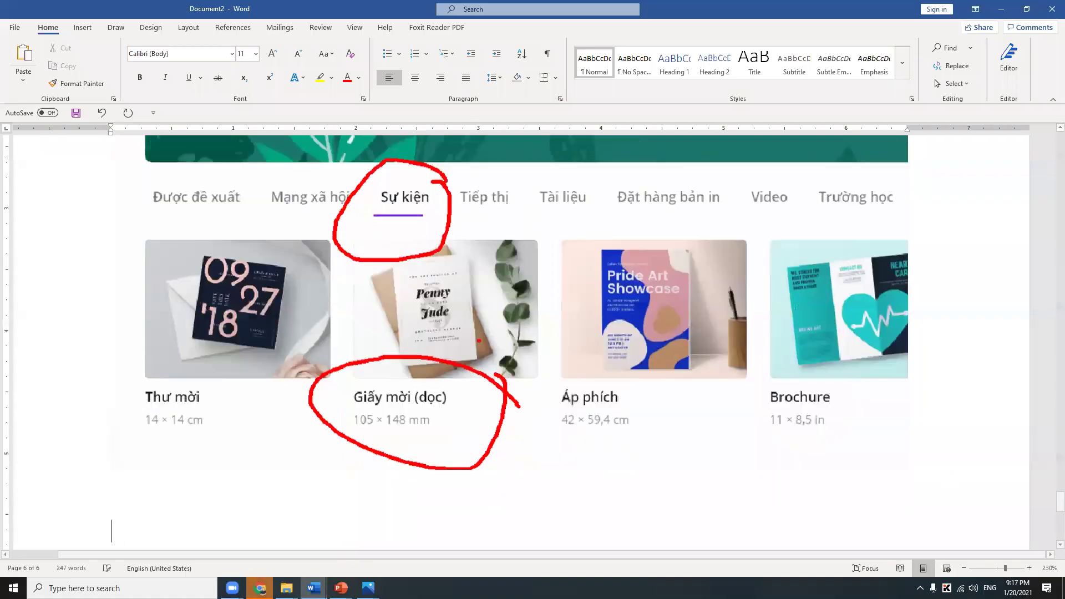
{"action": "type", "text": "Muốn đ"}
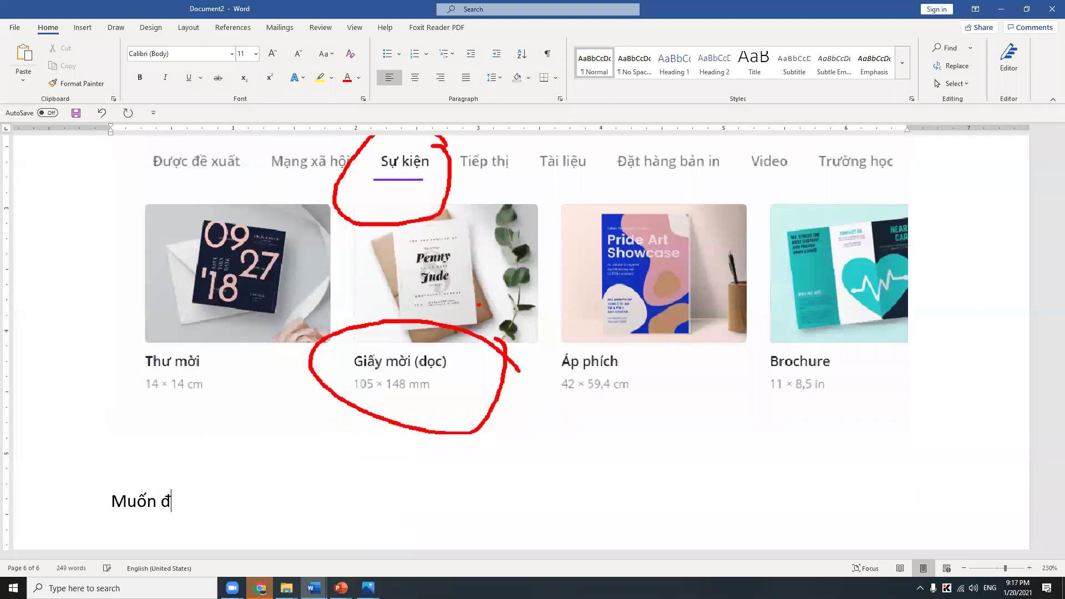
{"action": "type", "text": "ưa nhac, âm t"}
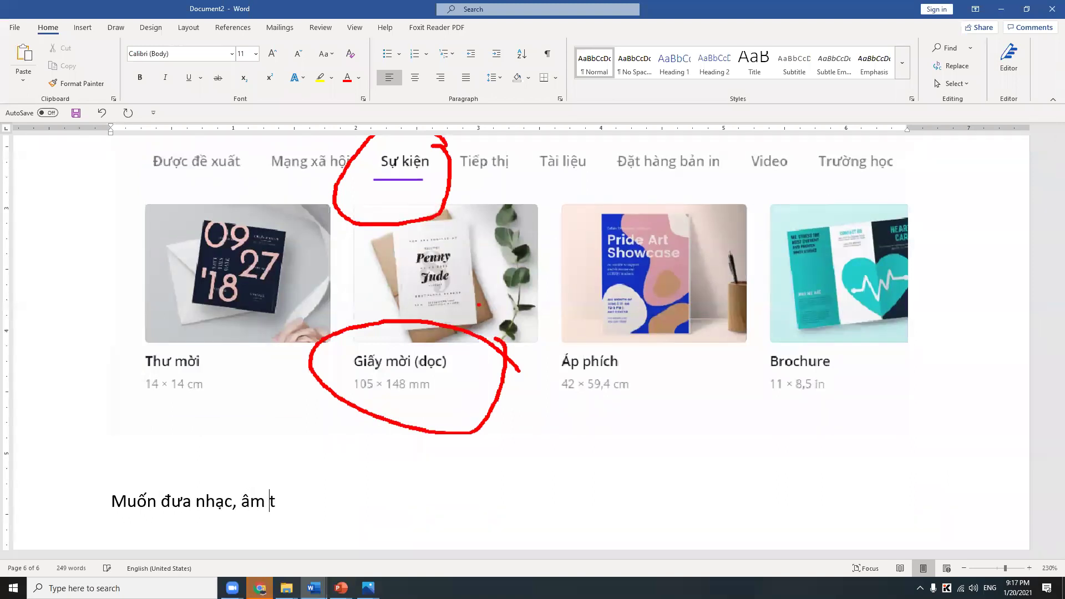
{"action": "type", "text": "hanh, hinh nh"}
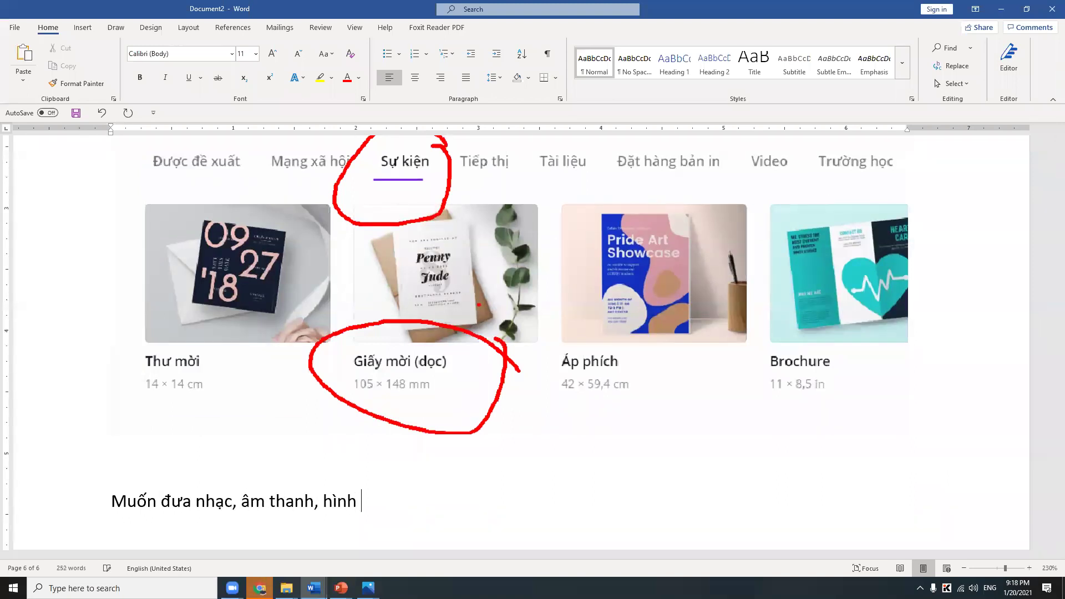
{"action": "key", "text": "BackSpace"}
{"action": "key", "text": "BackSpace"}
{"action": "type", "text": "anh từ ma"}
{"action": "type", "text": "y tính của mình lên thì"}
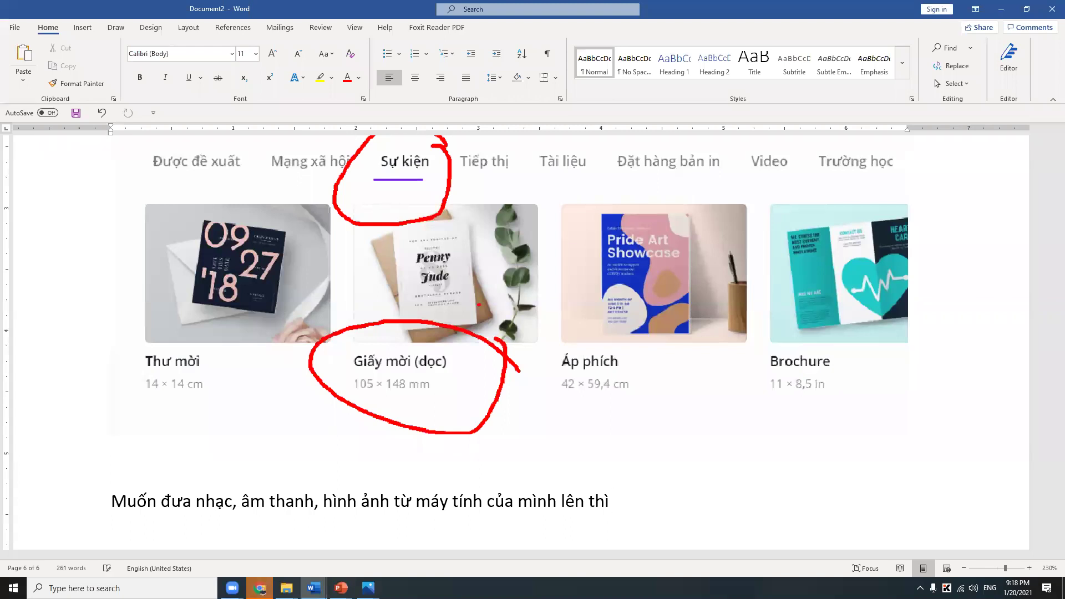
- Add the line 'Vào Nội dung:' and paste the uploads-panel screenshot below it
{"action": "left_click", "coordinate": [952, 477]}
{"action": "type", "text": "Vào n"}
{"action": "key", "text": "BackSpace"}
{"action": "type", "text": "Nuội dung:"}
{"action": "key", "text": "Return"}
{"action": "key", "text": "ctrl+v"}
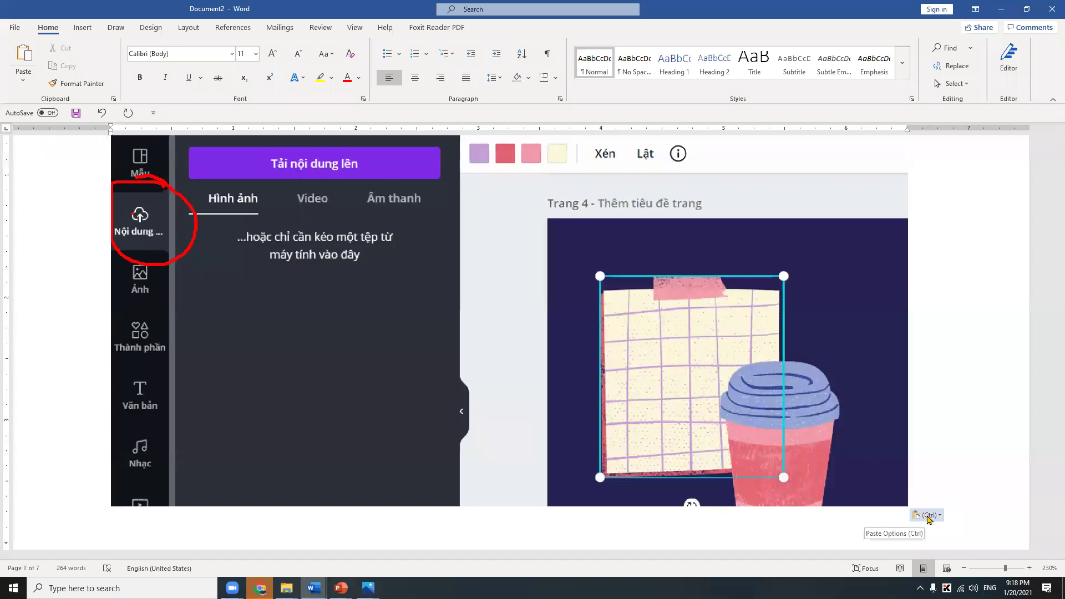
{"action": "key", "text": "alt+Tab"}
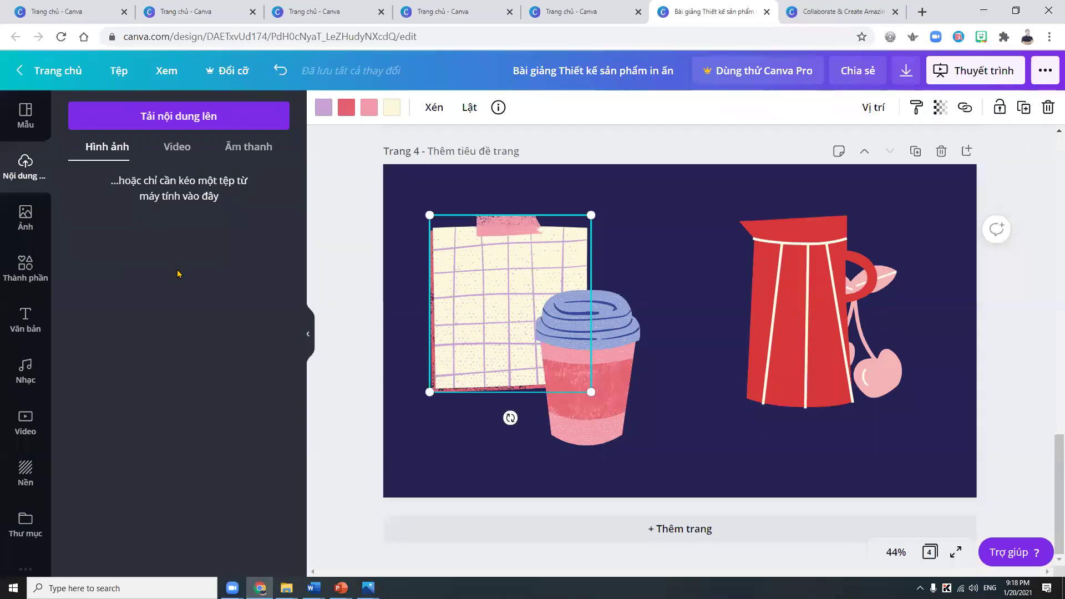
- Bring the Toan luyen tap Explorer window forward and open the Anh picture folder
{"action": "right_click", "coordinate": [183, 239]}
{"action": "left_click", "coordinate": [157, 245]}
{"action": "mouse_move", "coordinate": [286, 588]}
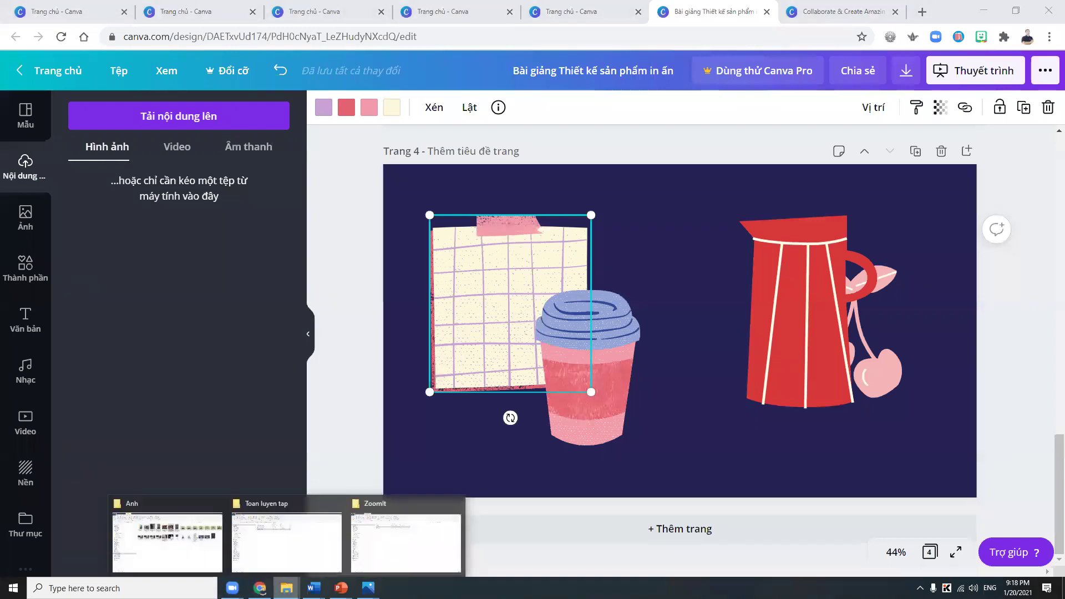
{"action": "left_click", "coordinate": [315, 547]}
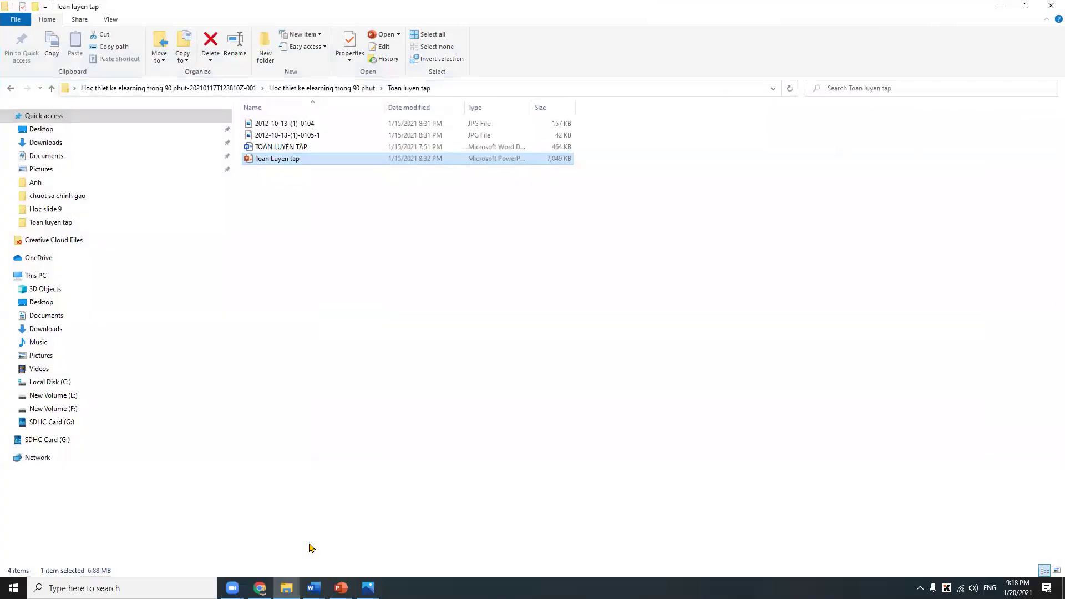
{"action": "left_click", "coordinate": [35, 183]}
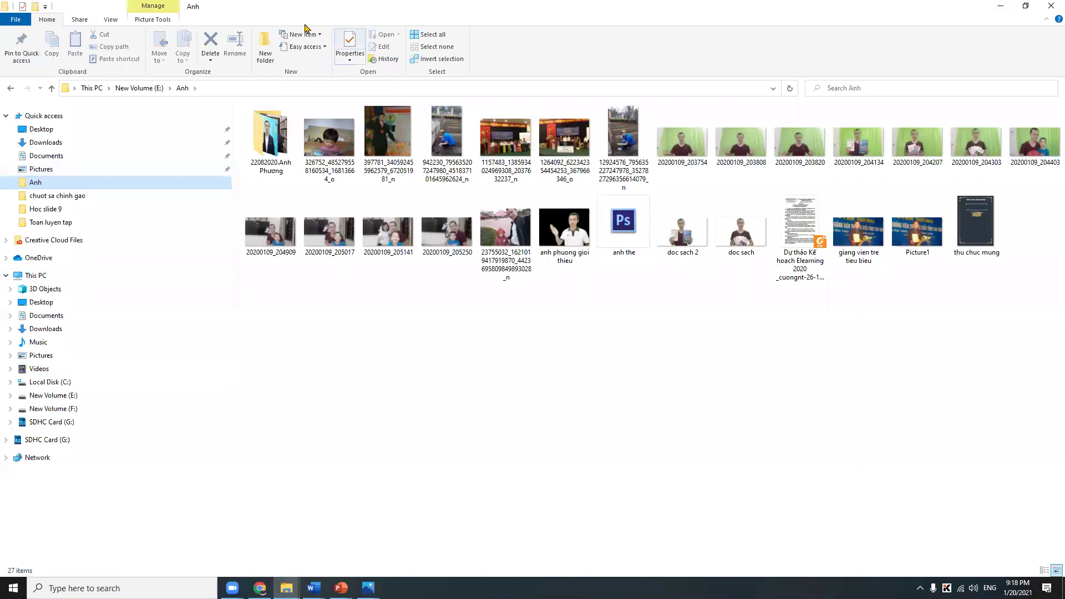
{"action": "key", "text": "super+Down"}
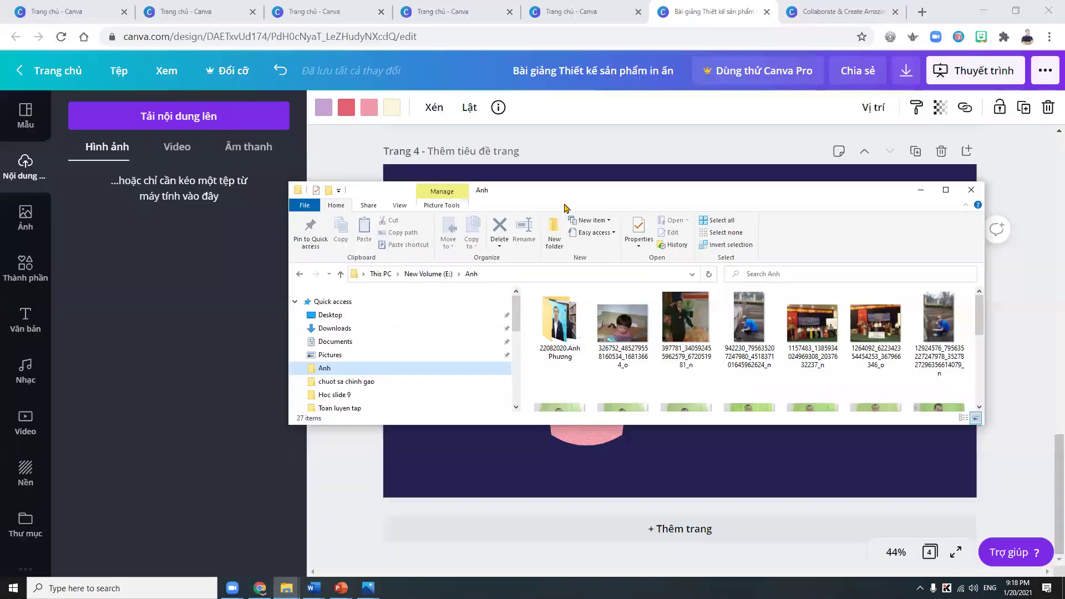
{"action": "left_click", "coordinate": [944, 191]}
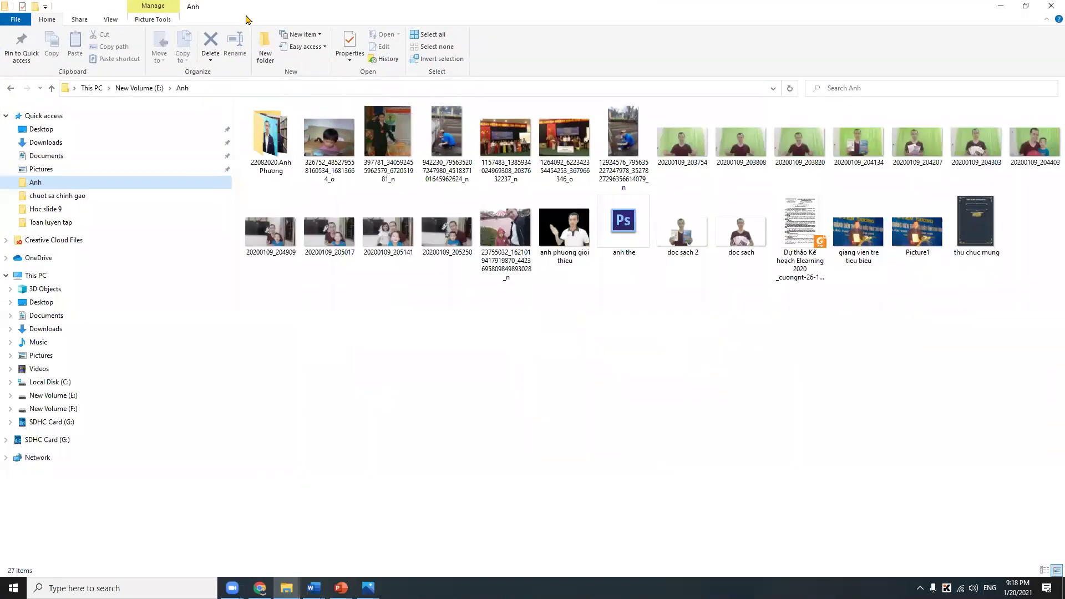
{"action": "double_click", "coordinate": [247, 12]}
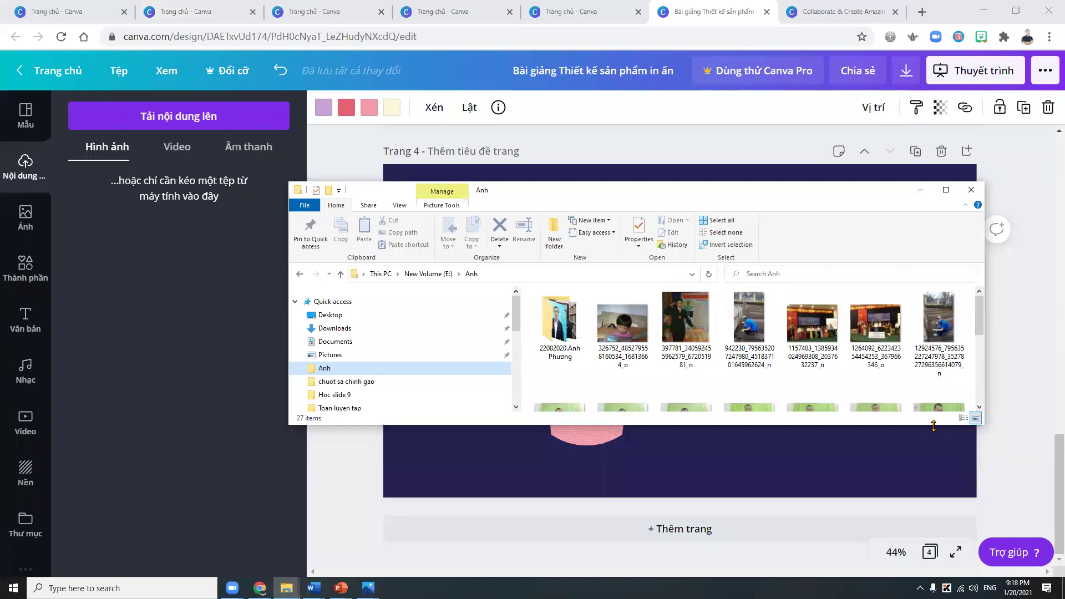
- Drag Picture1 from the Anh folder into Canva's uploads panel
{"action": "left_click_drag", "start_coordinate": [933, 425], "coordinate": [933, 558]}
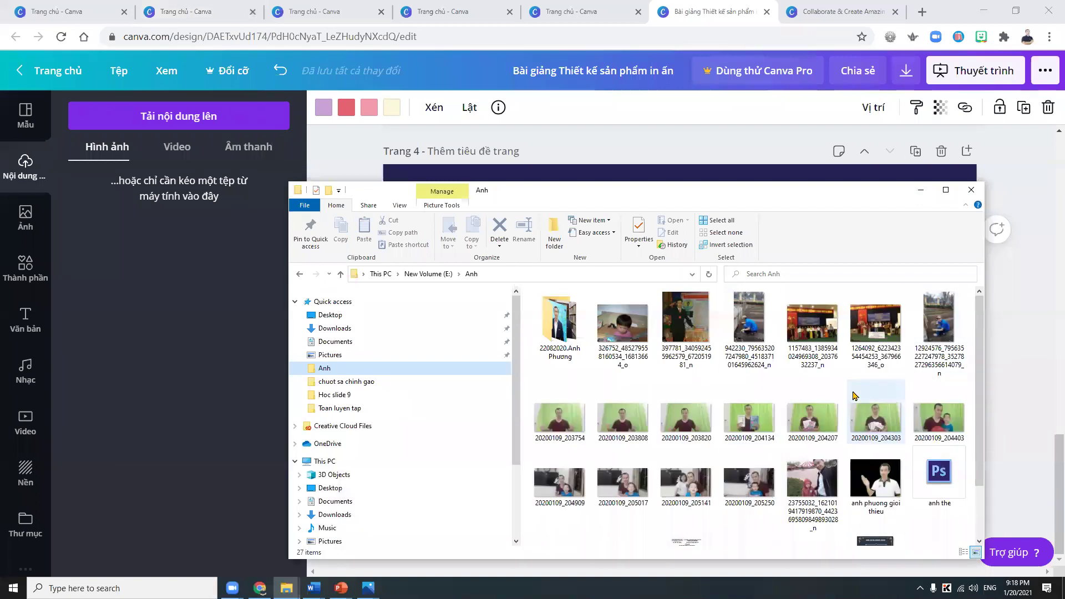
{"action": "scroll", "coordinate": [854, 394], "scroll_direction": "down", "scroll_amount": 2}
{"action": "left_click_drag", "start_coordinate": [809, 493], "coordinate": [132, 372]}
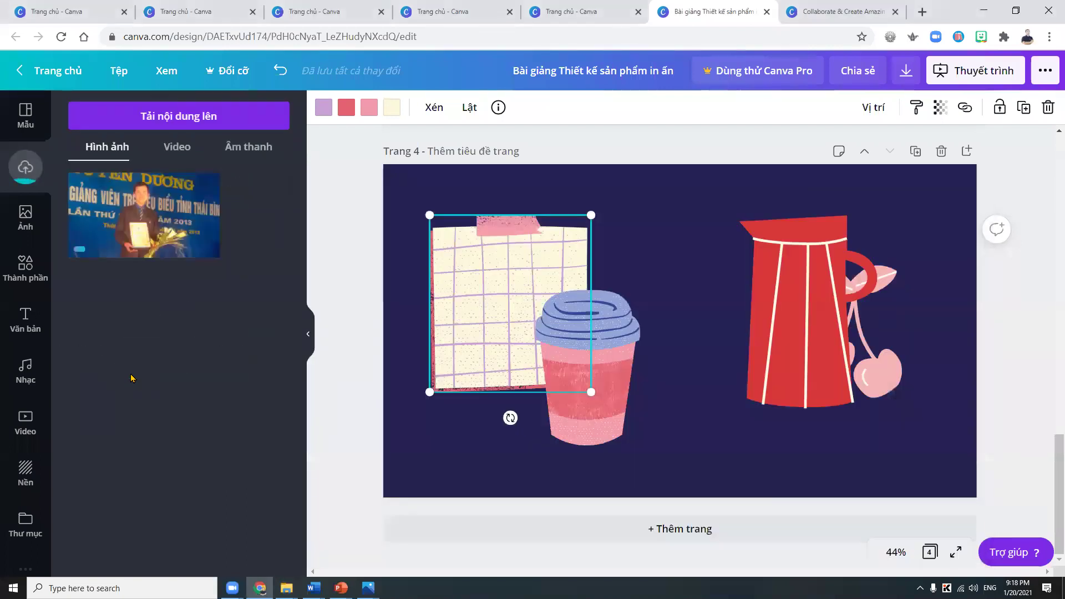
- Show Canva's Video uploads tab and open the Downloads folder in Explorer
{"action": "left_click", "coordinate": [178, 151]}
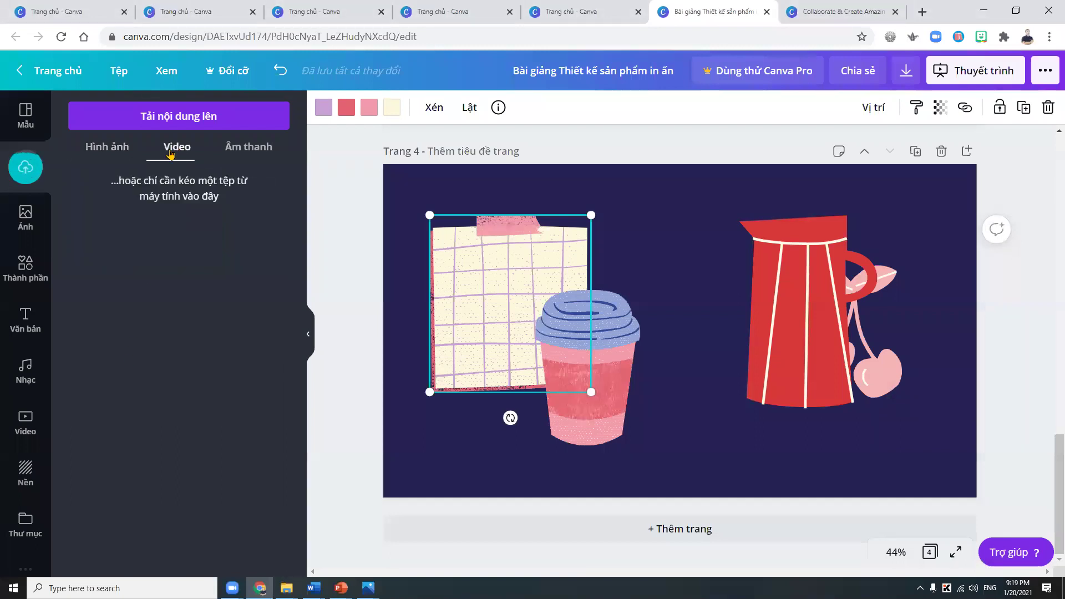
{"action": "left_click", "coordinate": [286, 588]}
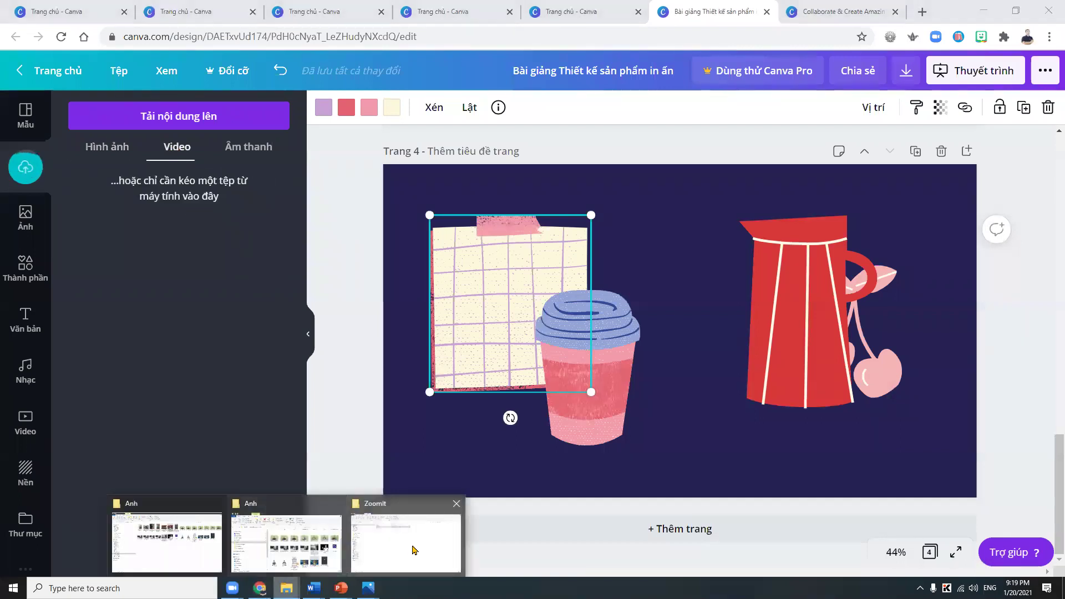
{"action": "left_click", "coordinate": [332, 546]}
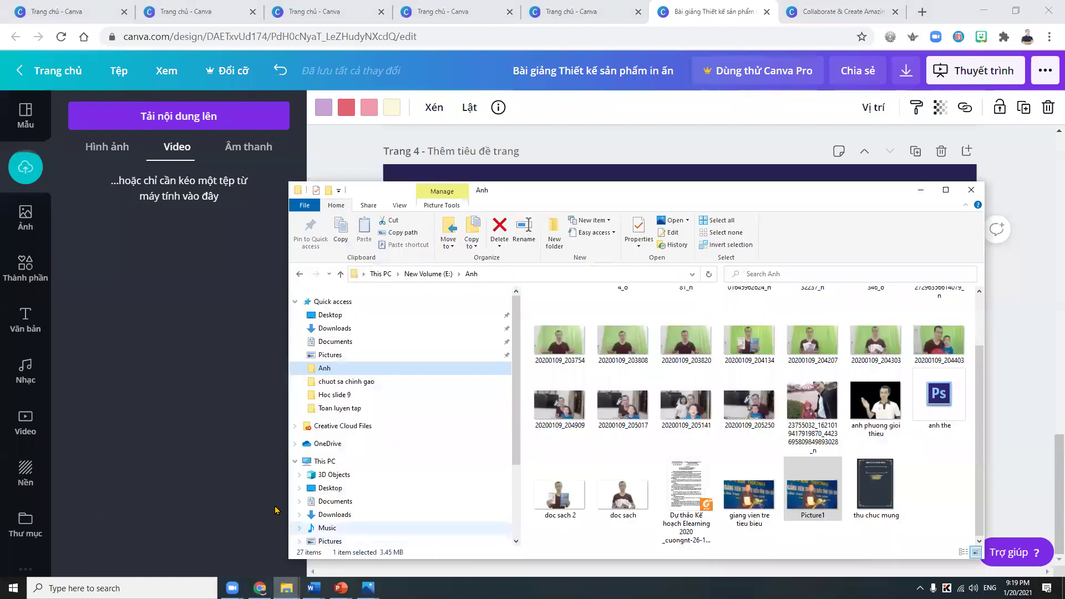
{"action": "scroll", "coordinate": [516, 427], "scroll_direction": "down", "scroll_amount": 1}
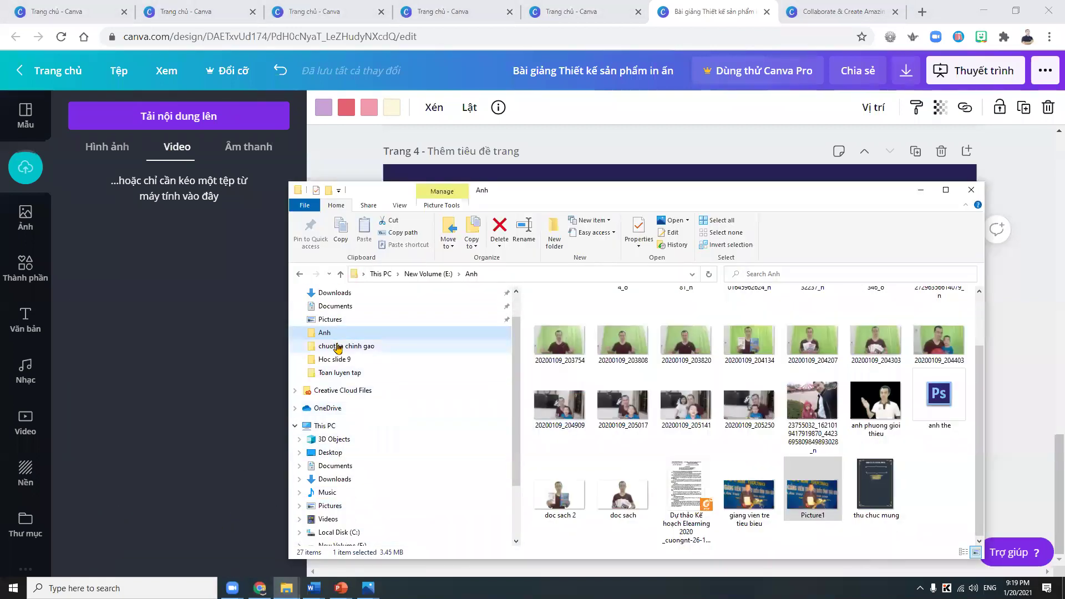
{"action": "left_click", "coordinate": [335, 294]}
- Drag the landscape animated wallpaper video from Downloads into Canva's uploads panel
{"action": "scroll", "coordinate": [721, 399], "scroll_direction": "down", "scroll_amount": 5}
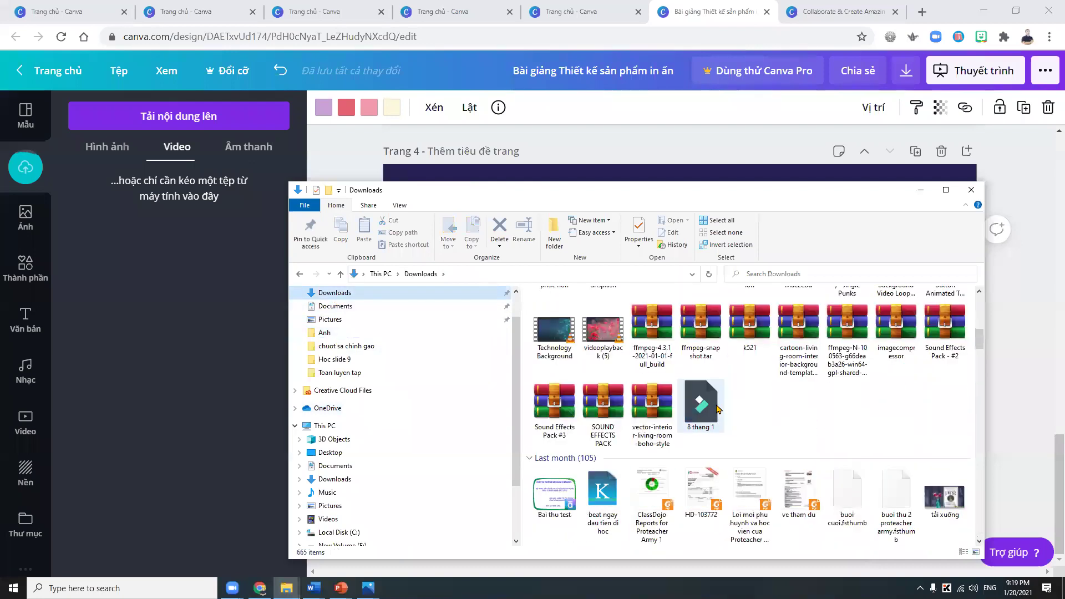
{"action": "scroll", "coordinate": [717, 410], "scroll_direction": "down", "scroll_amount": 5}
{"action": "scroll", "coordinate": [749, 439], "scroll_direction": "down", "scroll_amount": 10}
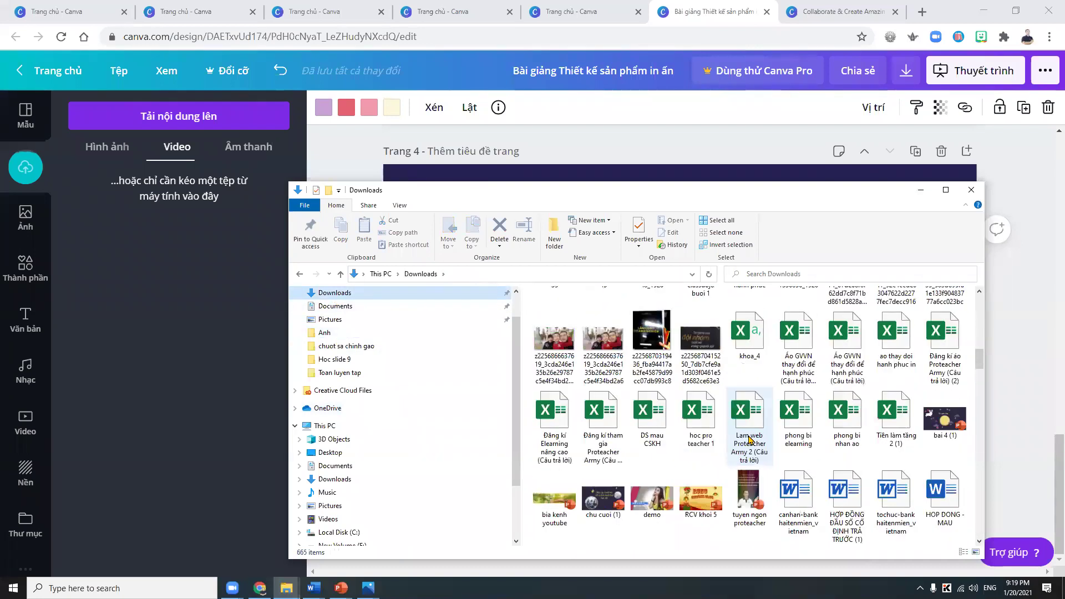
{"action": "scroll", "coordinate": [749, 437], "scroll_direction": "down", "scroll_amount": 15}
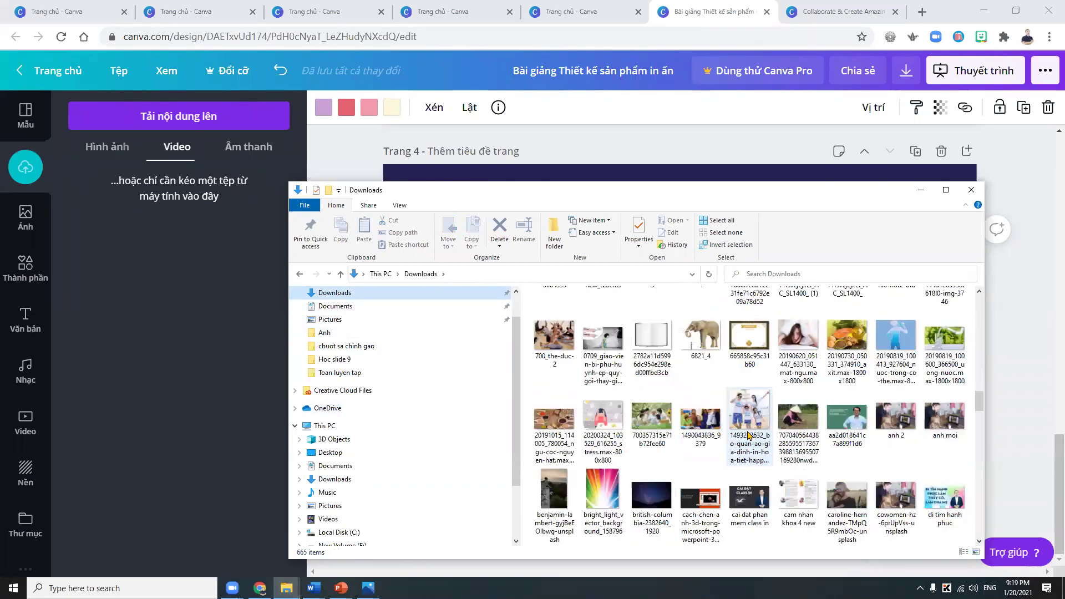
{"action": "scroll", "coordinate": [747, 433], "scroll_direction": "down", "scroll_amount": 15}
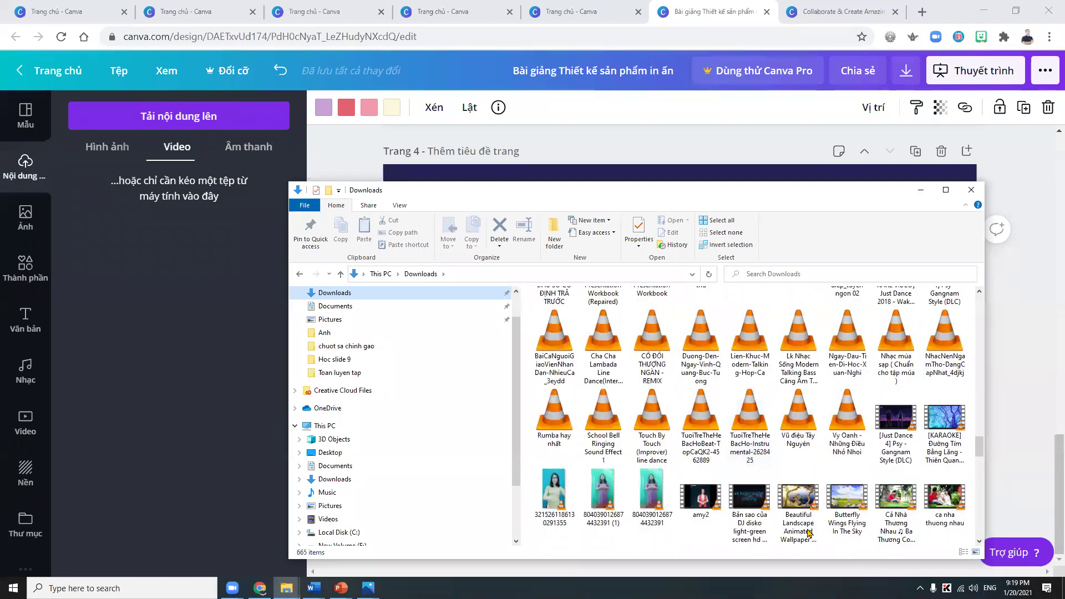
{"action": "left_click", "coordinate": [795, 502]}
{"action": "left_click_drag", "start_coordinate": [795, 502], "coordinate": [145, 325]}
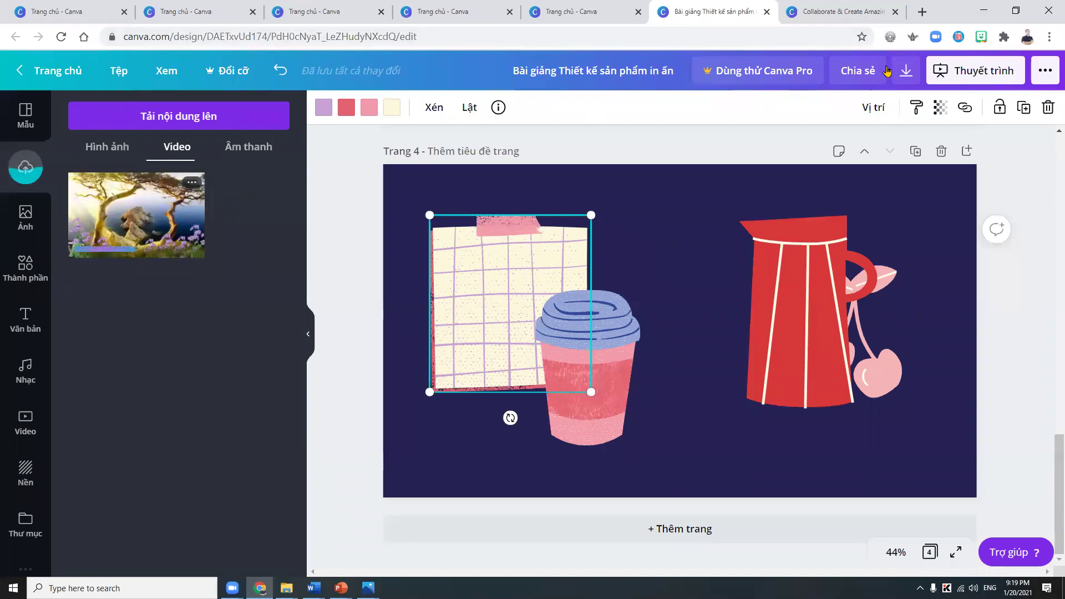
{"action": "left_click", "coordinate": [254, 166]}
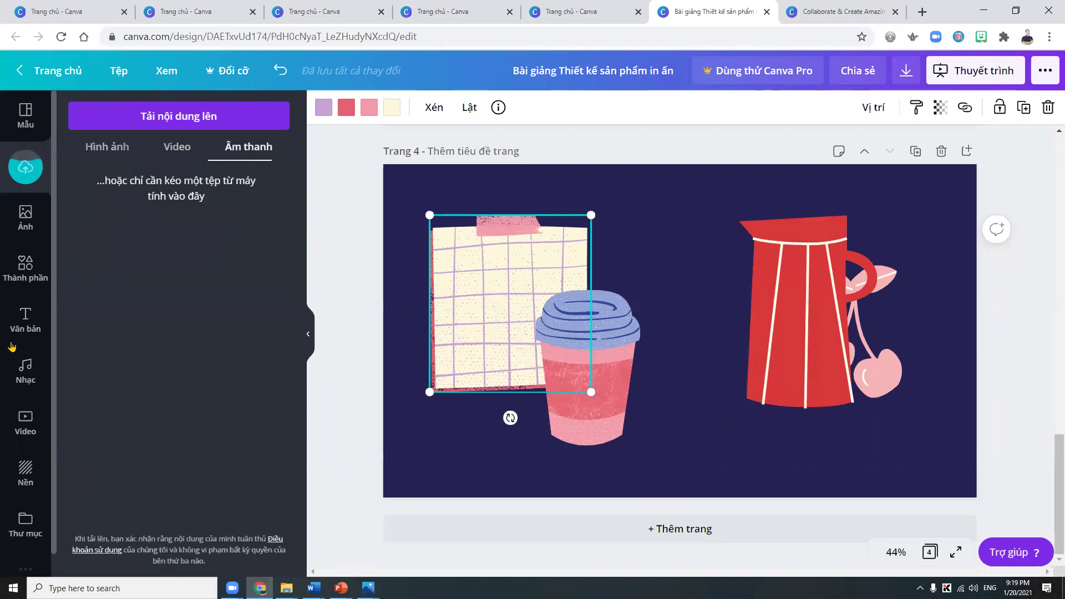
- Drag Hero_Theme_Sting from New Volume (F:) > Audio library into Canva's uploads
{"action": "left_click", "coordinate": [21, 381]}
{"action": "scroll", "coordinate": [172, 444], "scroll_direction": "down", "scroll_amount": 5}
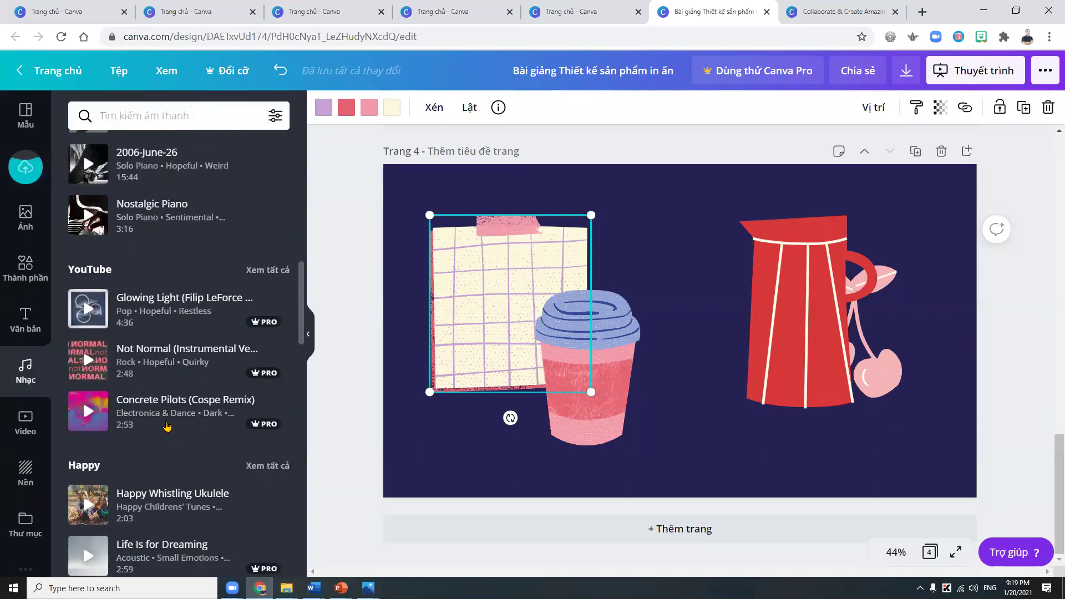
{"action": "left_click", "coordinate": [25, 167]}
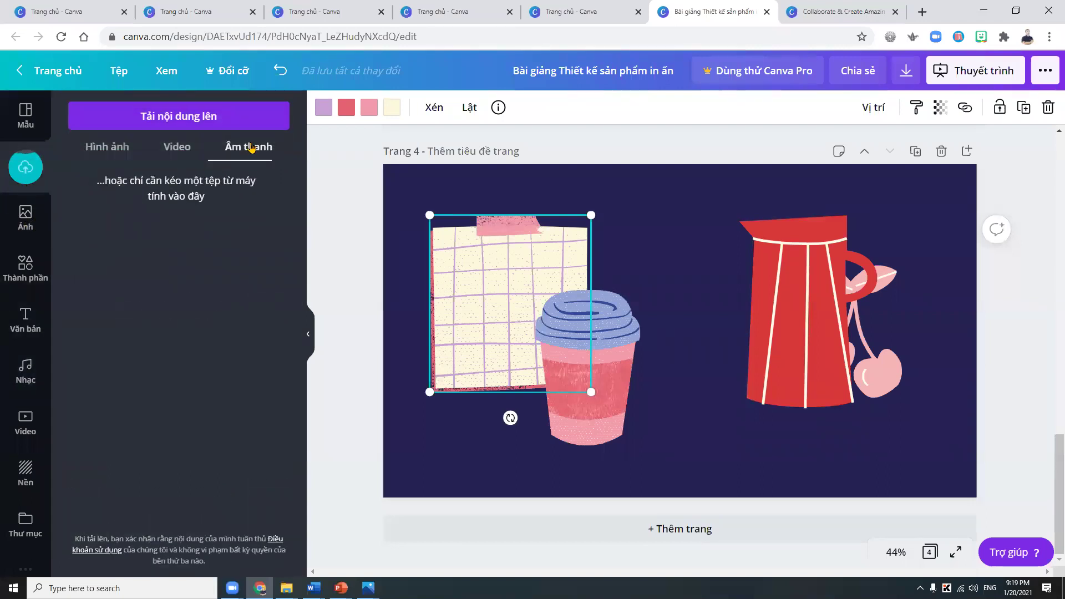
{"action": "mouse_move", "coordinate": [286, 588]}
{"action": "left_click", "coordinate": [353, 550]}
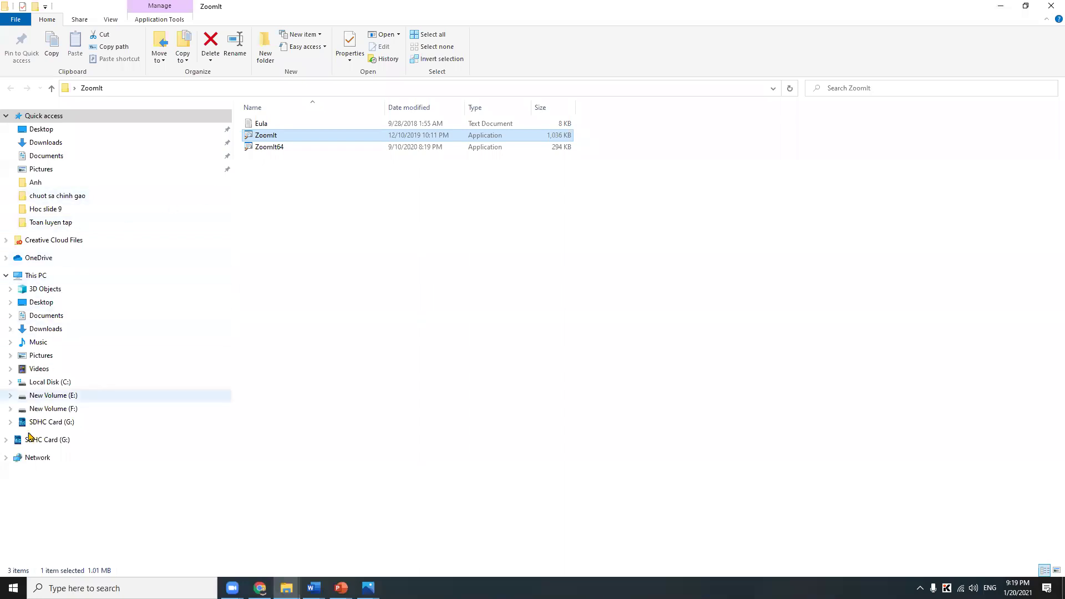
{"action": "left_click", "coordinate": [63, 409]}
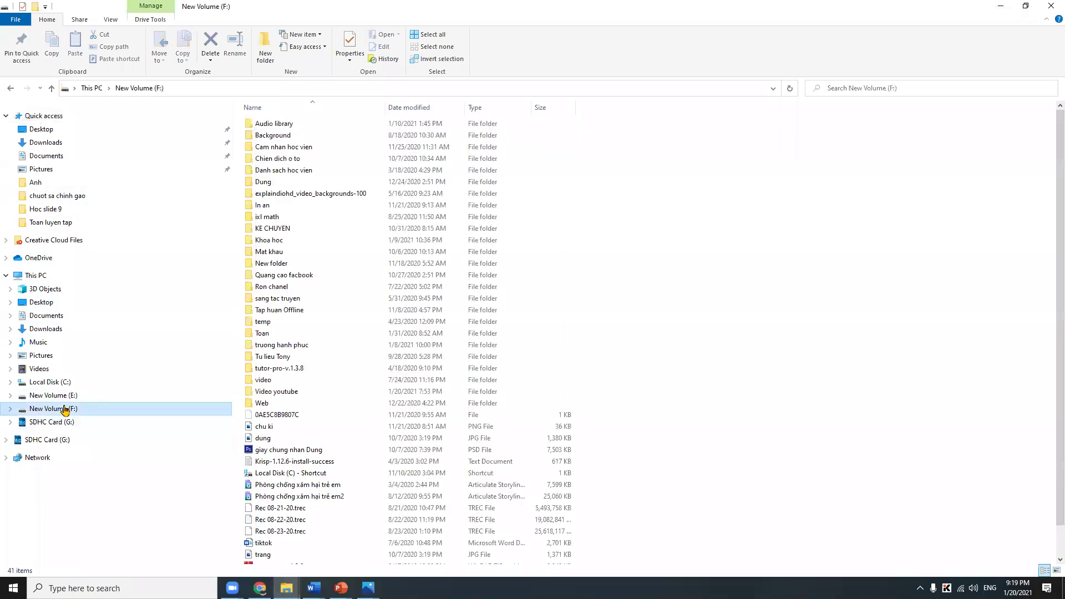
{"action": "double_click", "coordinate": [272, 124]}
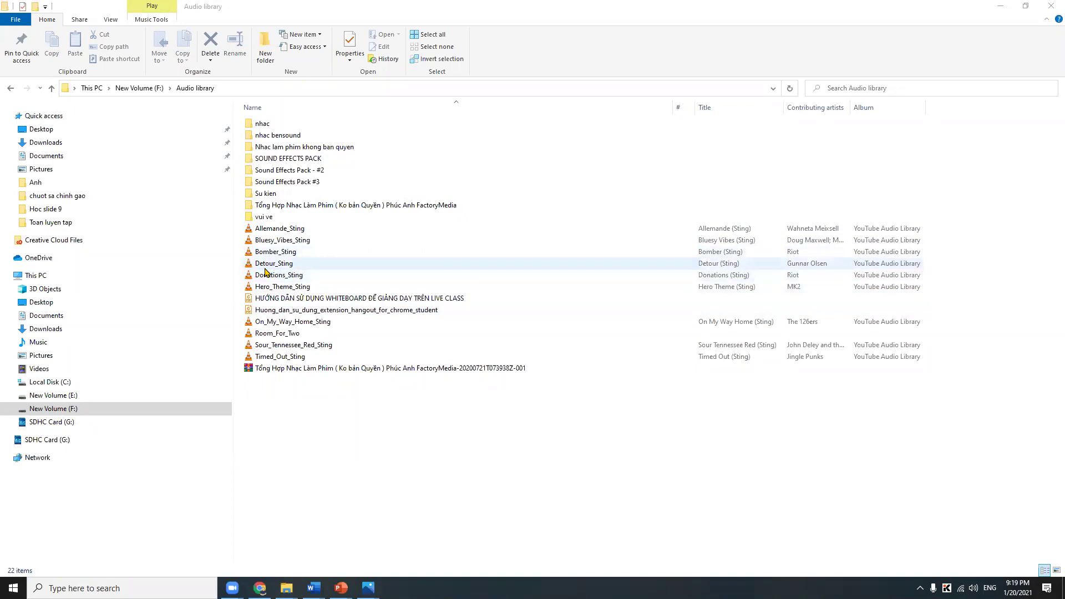
{"action": "left_click_drag", "start_coordinate": [273, 289], "coordinate": [198, 292]}
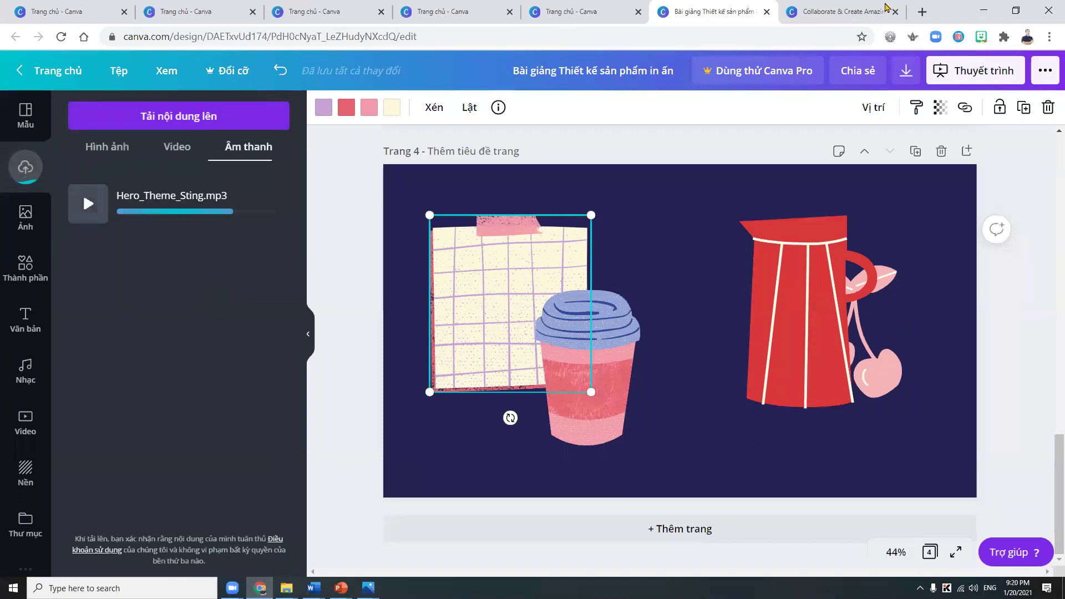
{"action": "left_click", "coordinate": [105, 149]}
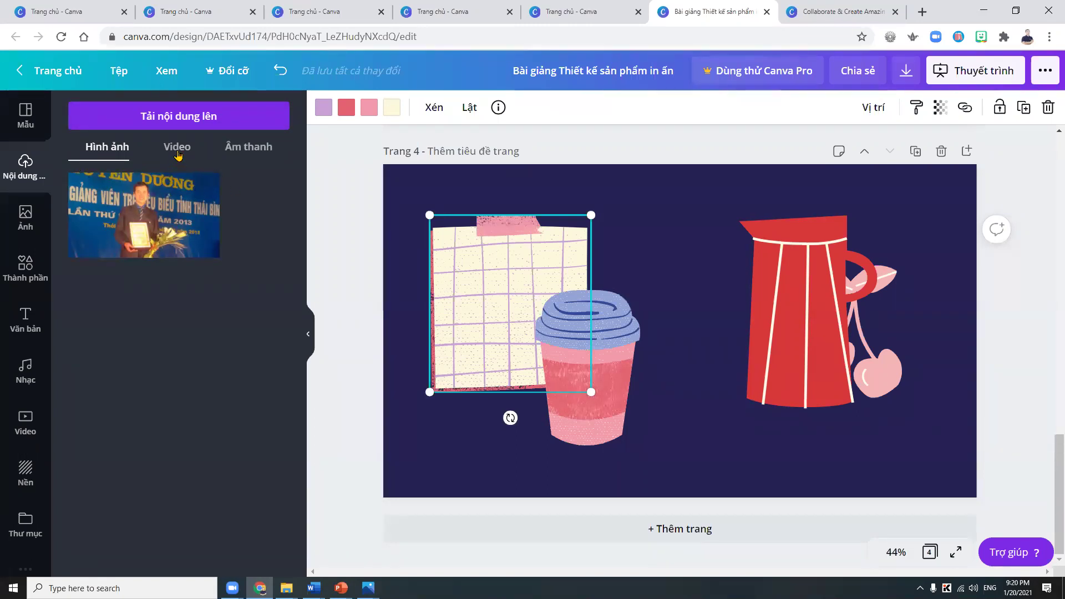
- Add the uploaded award photo to page 4 and delete the notebook and cup graphics
{"action": "left_click", "coordinate": [143, 222]}
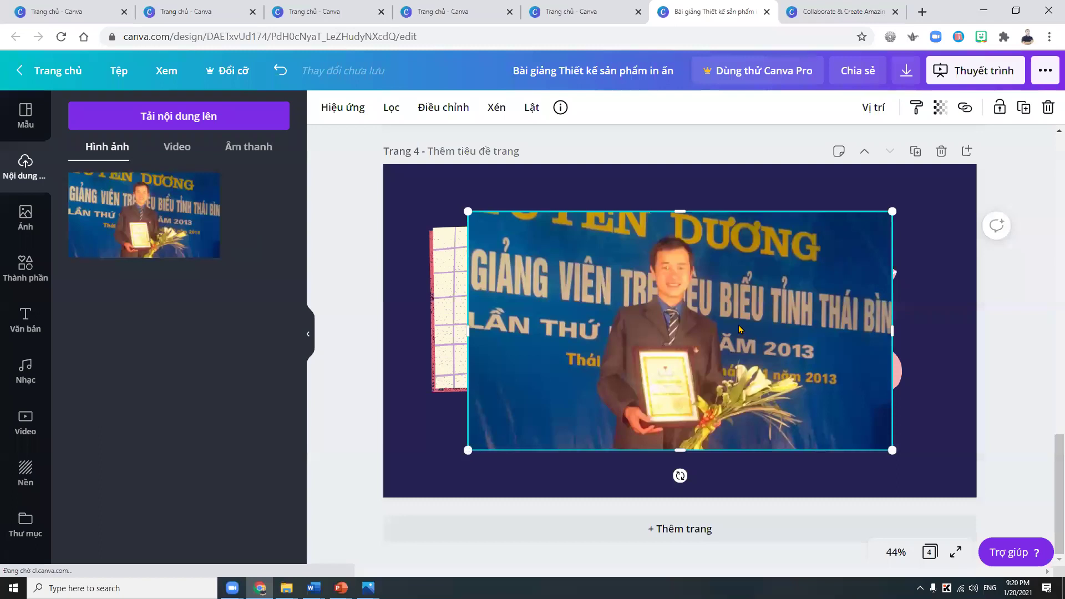
{"action": "left_click_drag", "start_coordinate": [737, 330], "coordinate": [829, 317]}
{"action": "left_click", "coordinate": [521, 374]}
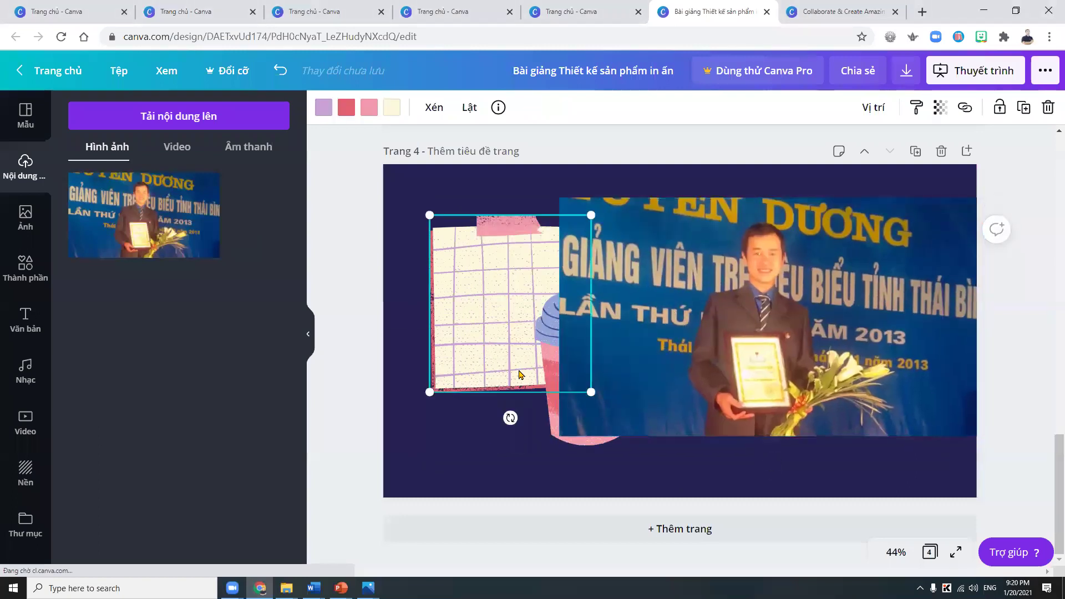
{"action": "key", "text": "Delete"}
{"action": "left_click", "coordinate": [554, 388]}
{"action": "key", "text": "Delete"}
{"action": "left_click_drag", "start_coordinate": [683, 346], "coordinate": [627, 345]}
{"action": "left_click_drag", "start_coordinate": [769, 392], "coordinate": [759, 438]}
- Delete the red jug and pink graphics, then enlarge and centre the photo across the slide
{"action": "left_click", "coordinate": [811, 257]}
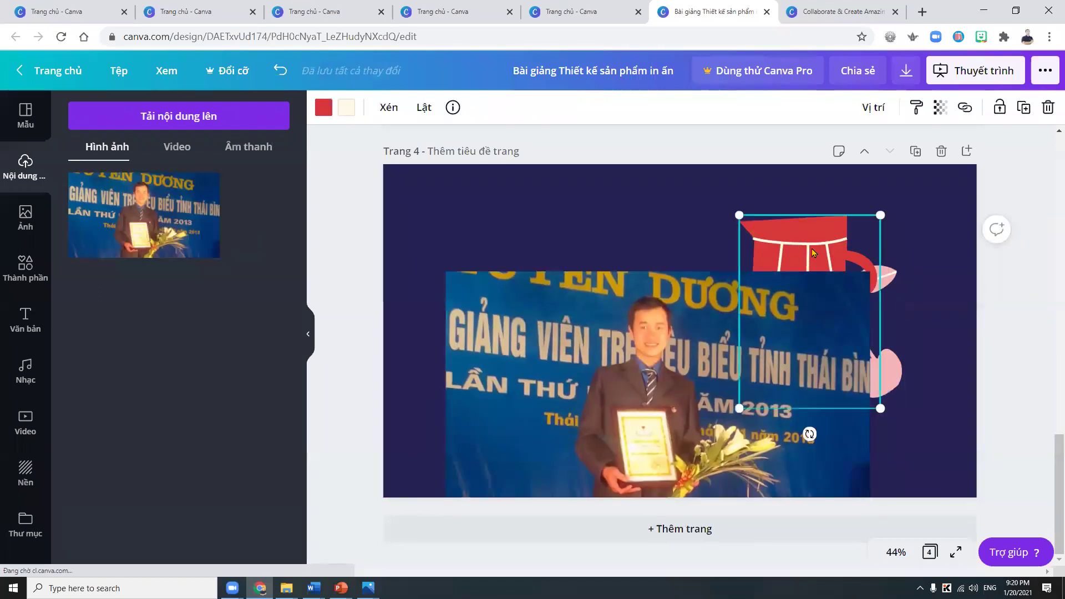
{"action": "key", "text": "Delete"}
{"action": "left_click", "coordinate": [878, 277]}
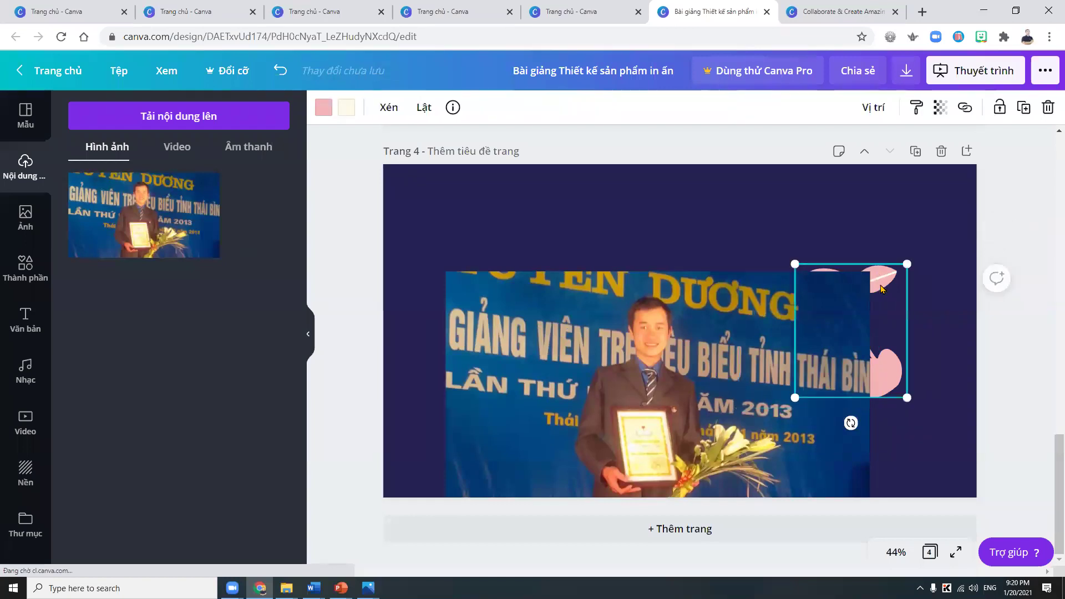
{"action": "key", "text": "Delete"}
{"action": "left_click_drag", "start_coordinate": [709, 352], "coordinate": [730, 296]}
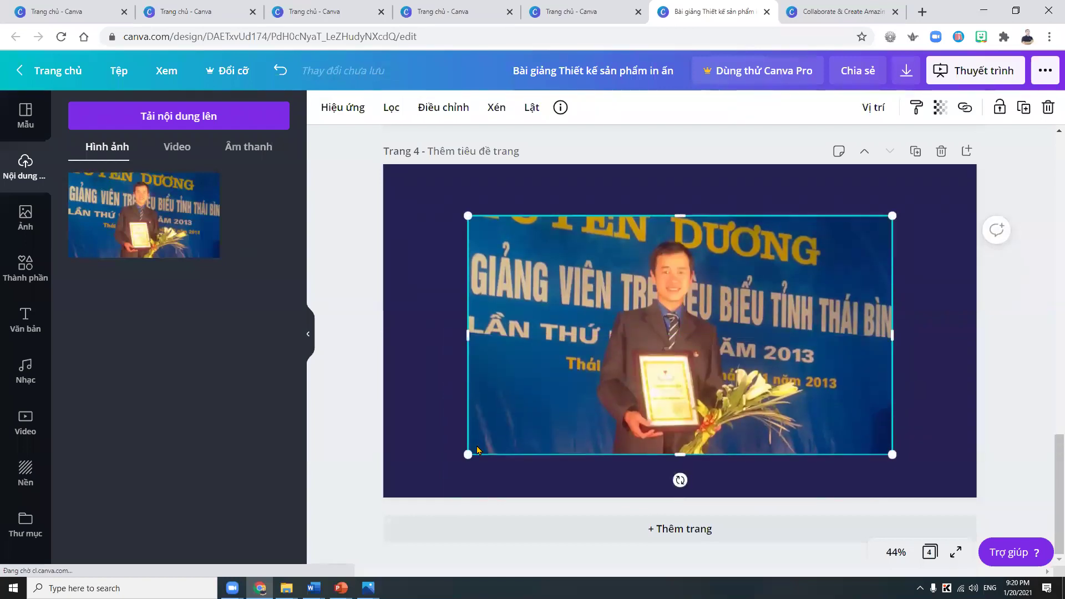
{"action": "left_click_drag", "start_coordinate": [467, 453], "coordinate": [411, 486]}
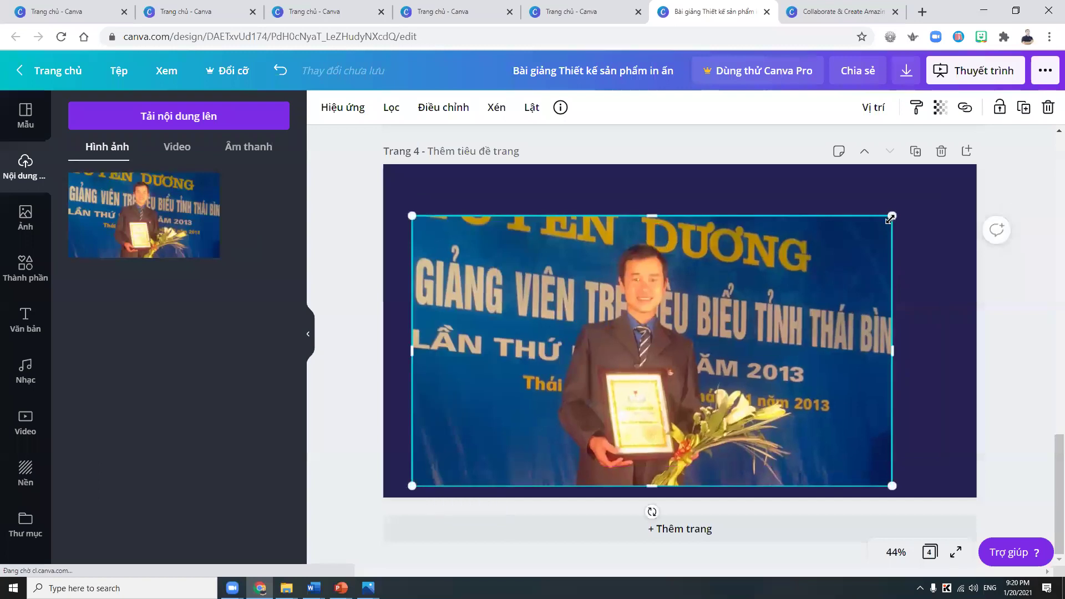
{"action": "left_click_drag", "start_coordinate": [918, 196], "coordinate": [943, 187]}
{"action": "left_click", "coordinate": [970, 338]}
{"action": "left_click", "coordinate": [676, 364]}
{"action": "left_click_drag", "start_coordinate": [662, 369], "coordinate": [664, 379]}
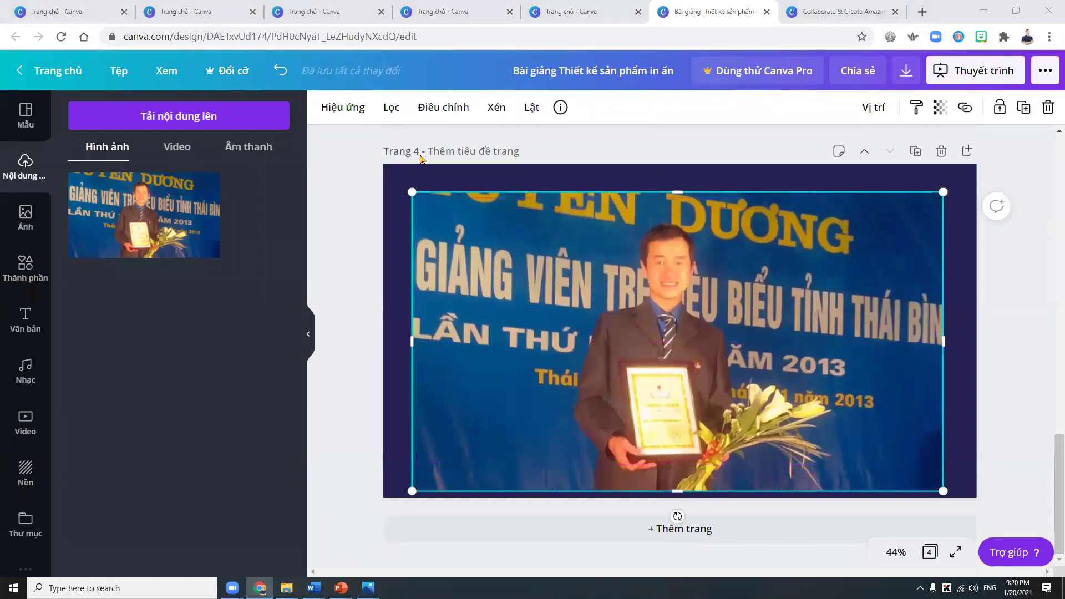
{"action": "left_click", "coordinate": [170, 153]}
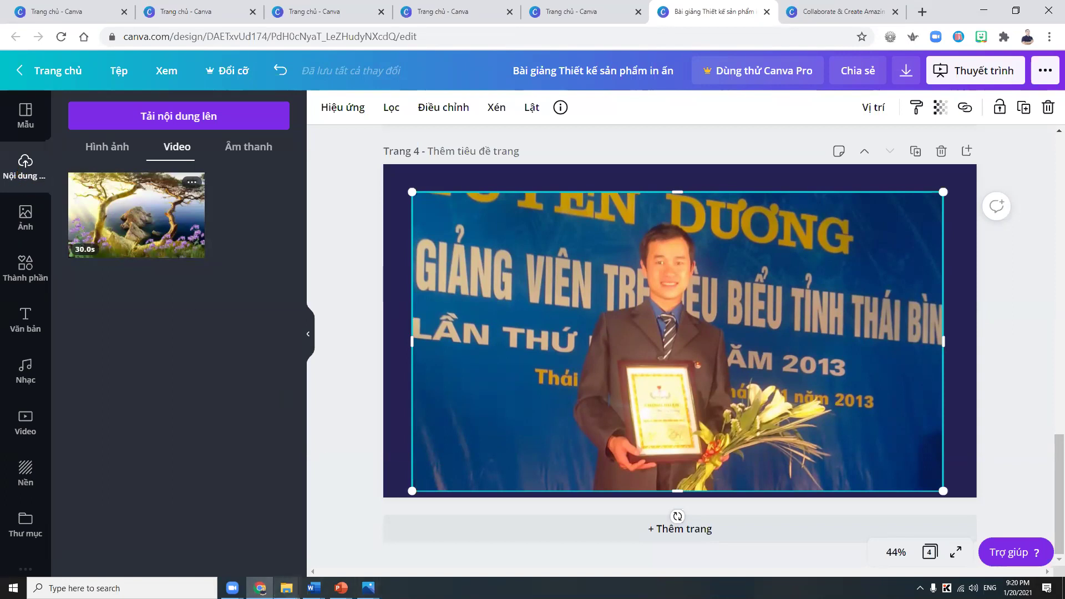
- Reposition the Downloads window behind Canva and show Canva's uploaded images again
{"action": "left_click", "coordinate": [286, 587]}
{"action": "left_click", "coordinate": [321, 542]}
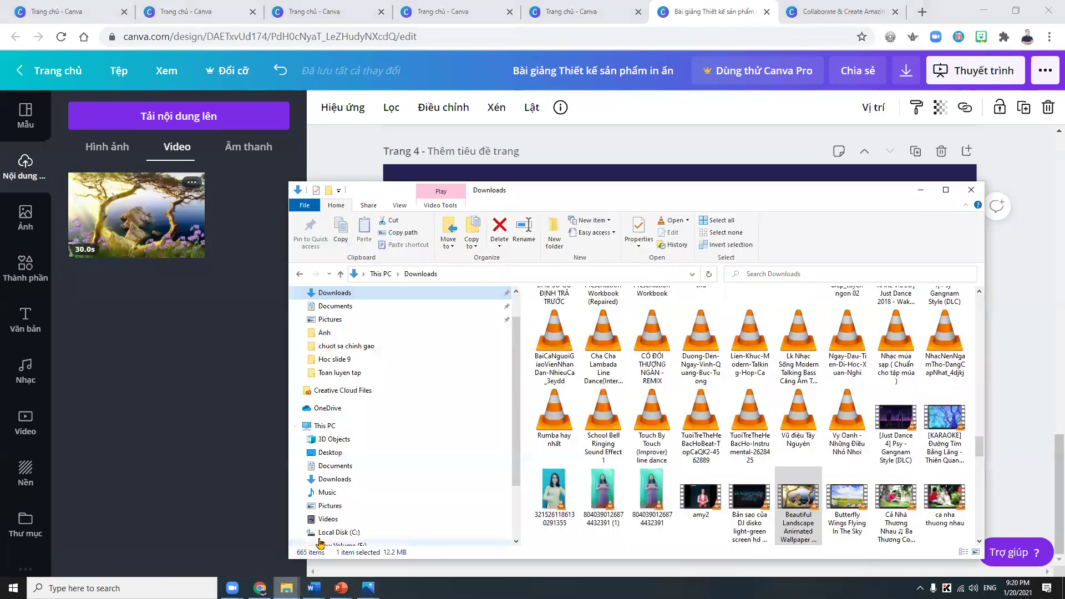
{"action": "scroll", "coordinate": [665, 395], "scroll_direction": "up", "scroll_amount": 3}
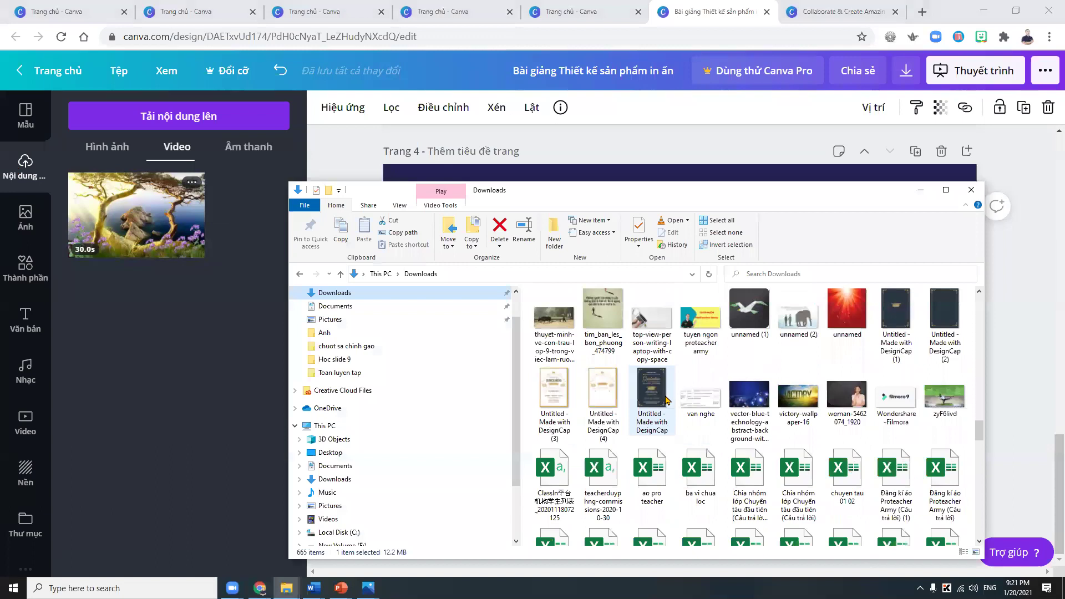
{"action": "scroll", "coordinate": [665, 394], "scroll_direction": "up", "scroll_amount": 2}
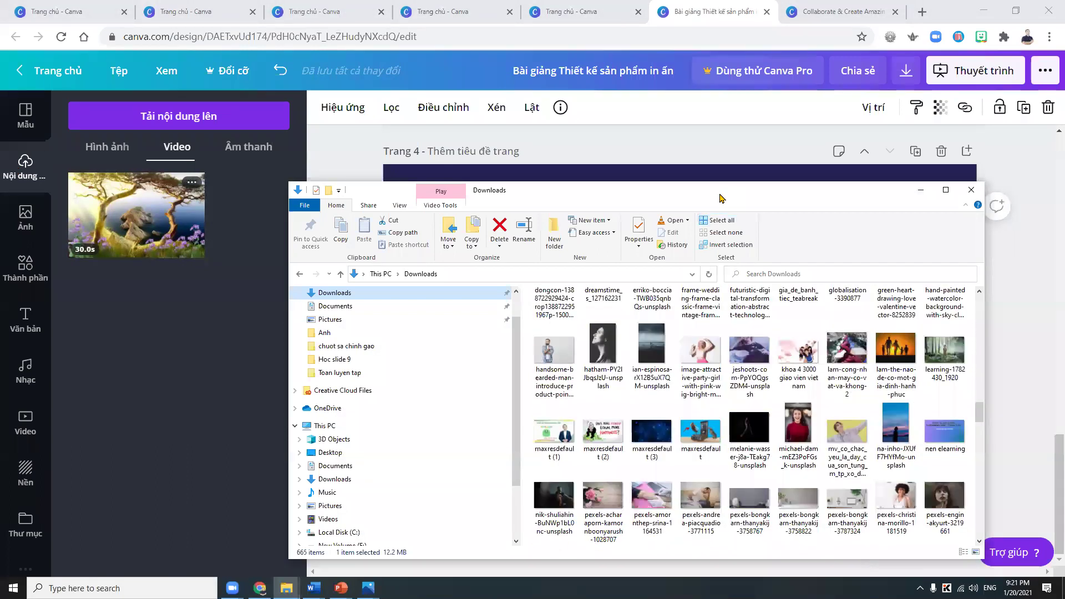
{"action": "left_click_drag", "start_coordinate": [729, 207], "coordinate": [812, 164]}
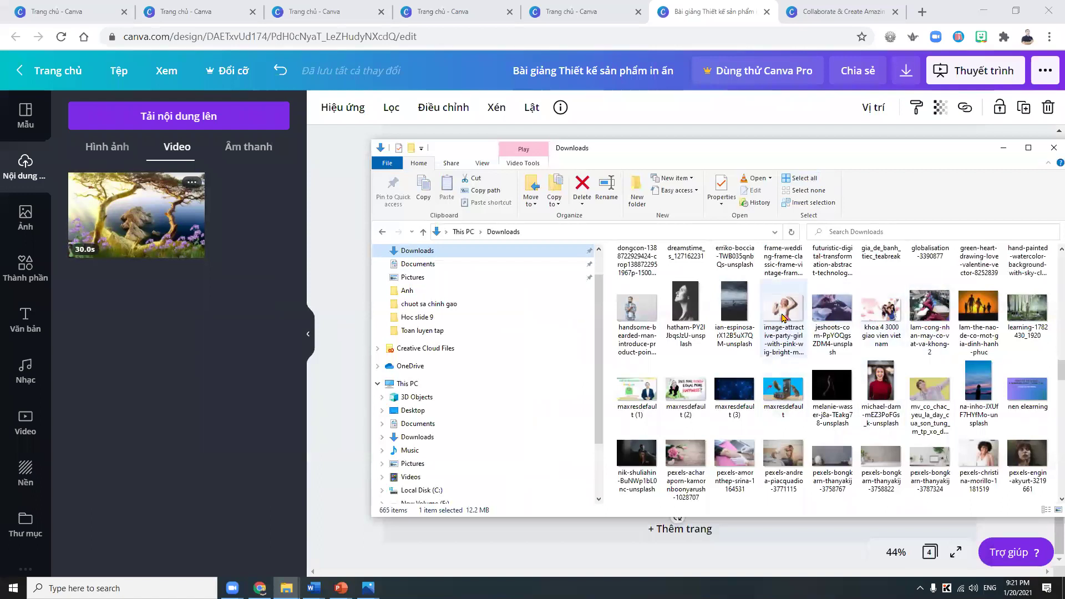
{"action": "left_click", "coordinate": [108, 149]}
{"action": "left_click", "coordinate": [114, 153]}
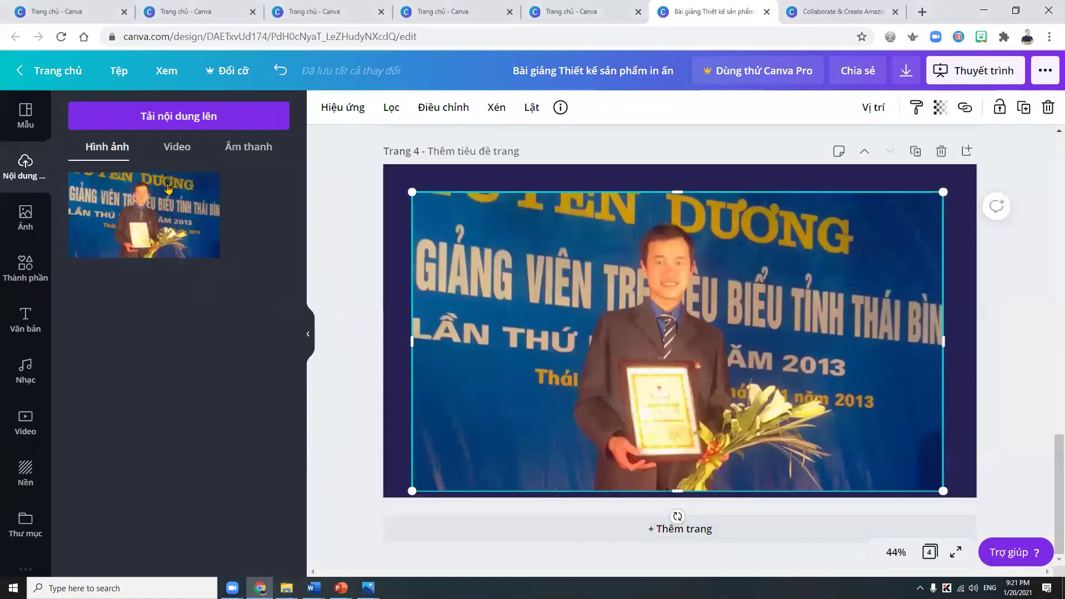
- Draw a red arrow from the Downloads files to Canva's uploads panel and snip it
{"action": "key", "text": "alt+Tab"}
{"action": "key", "text": "alt+Tab"}
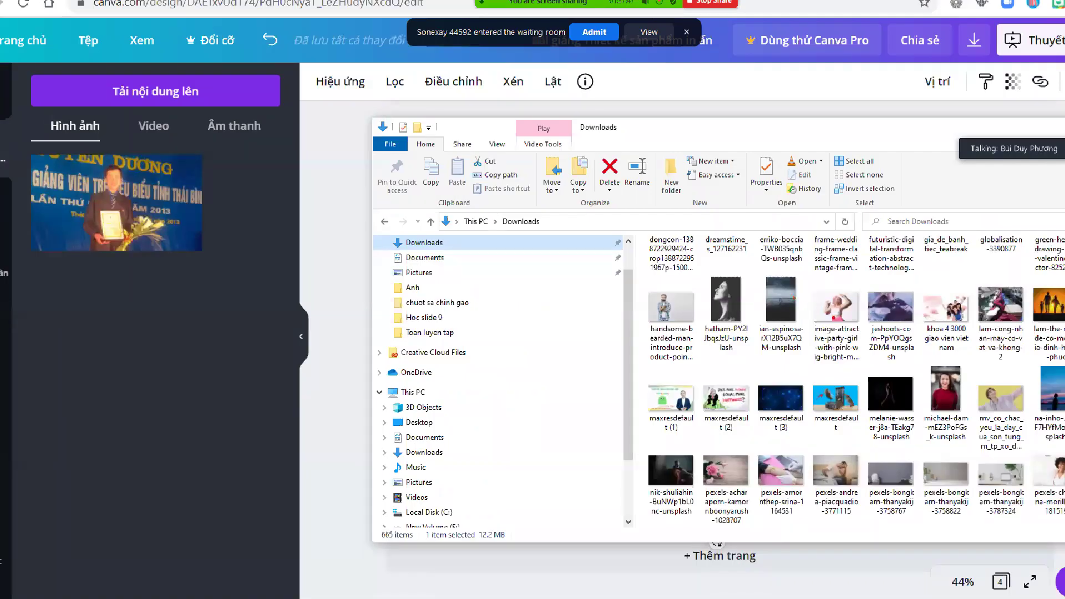
{"action": "mouse_move", "coordinate": [834, 318]}
{"action": "left_mouse_down"}
{"action": "mouse_move", "coordinate": [160, 339]}
{"action": "mouse_move", "coordinate": [159, 366]}
{"action": "left_mouse_up"}
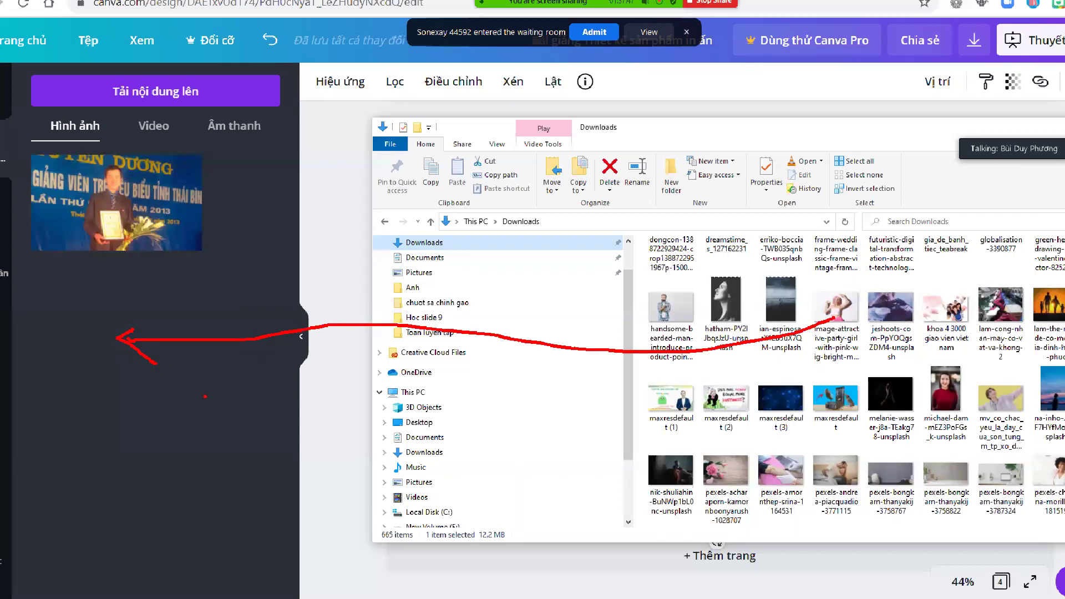
{"action": "key", "text": "super+shift+s"}
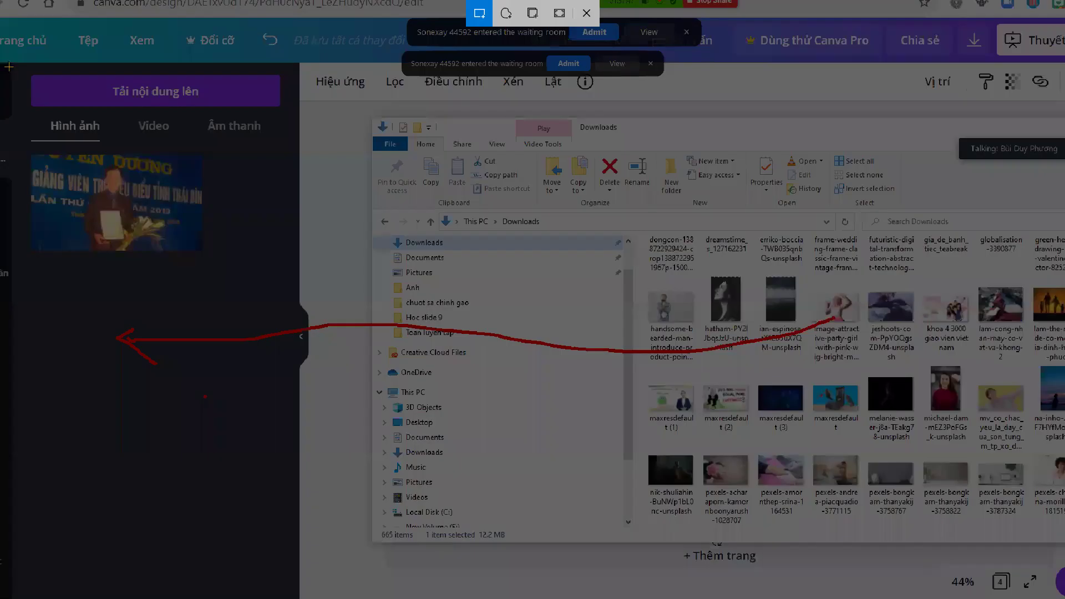
{"action": "left_click_drag", "start_coordinate": [6, 5], "coordinate": [714, 421]}
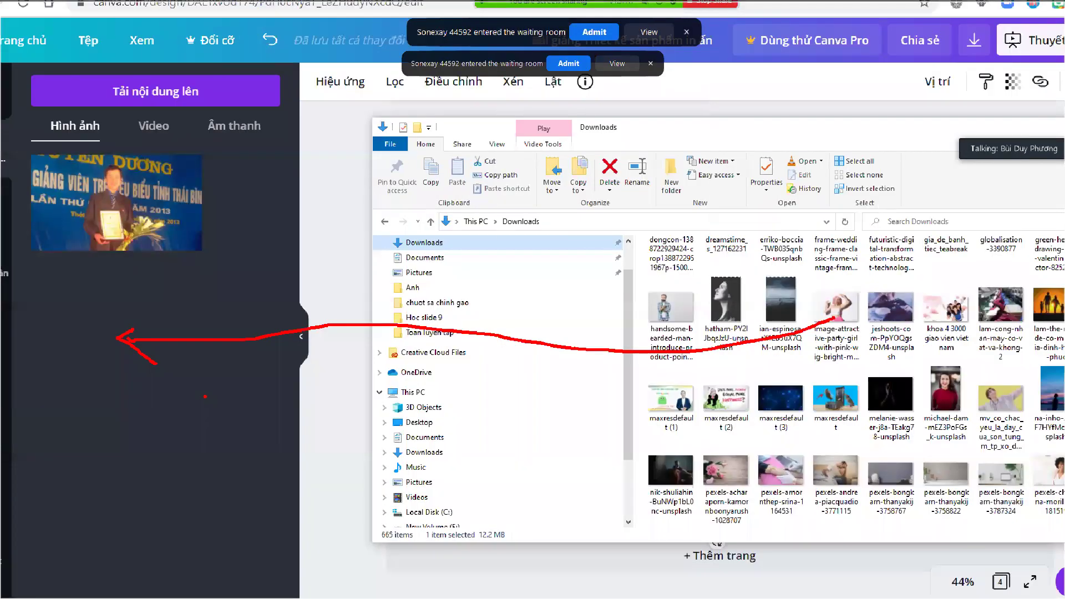
- Switch to the Document2 Word notes
{"action": "key", "text": "alt+Tab"}
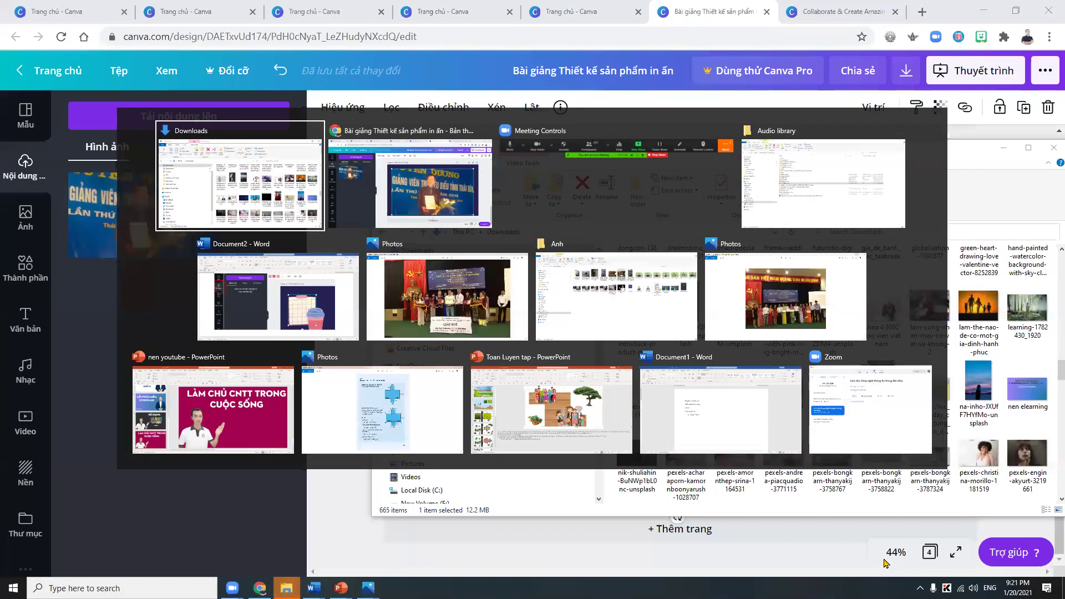
{"action": "key", "text": "Tab"}
{"action": "key", "text": "Tab"}
{"action": "key", "text": "Tab"}
{"action": "key", "text": "Tab"}
{"action": "scroll", "coordinate": [858, 534], "scroll_direction": "up", "scroll_amount": 5}
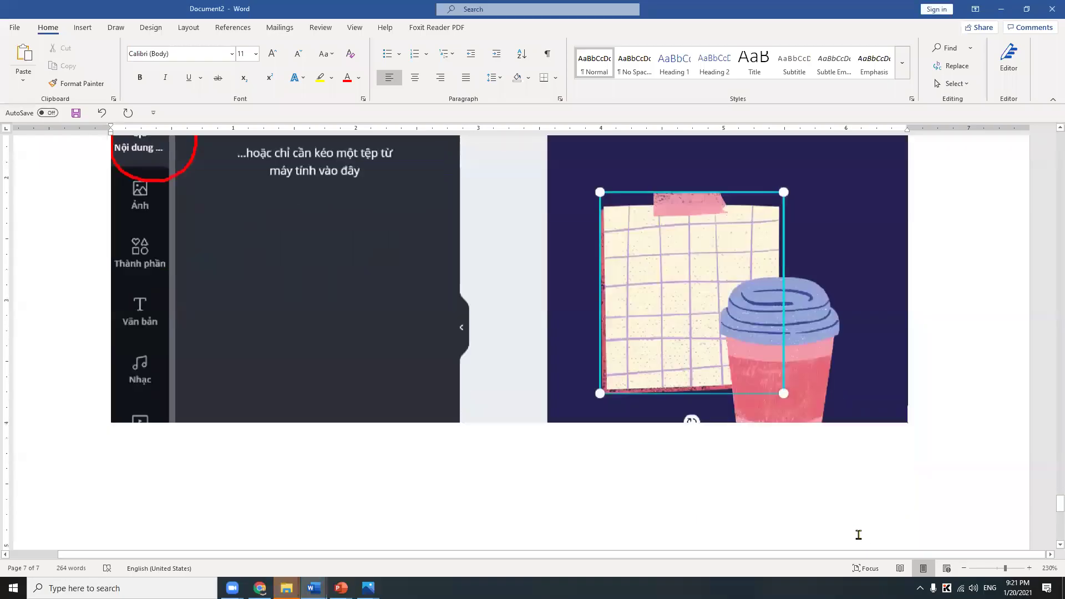
- Add the line 'Mở 1 thư mục, video, âm thanh, hình ảnh kéo vào phần mềm' and paste the screenshot
{"action": "scroll", "coordinate": [858, 534], "scroll_direction": "down", "scroll_amount": 1}
{"action": "key", "text": "Return"}
{"action": "type", "text": "Mở 1 thư"}
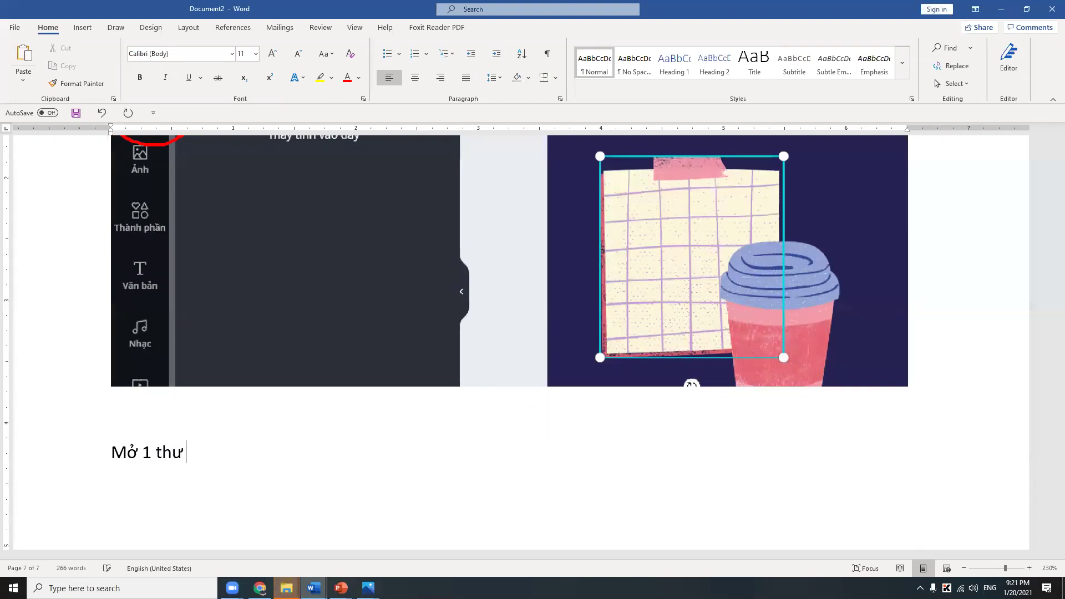
{"action": "type", "text": " mục, video"}
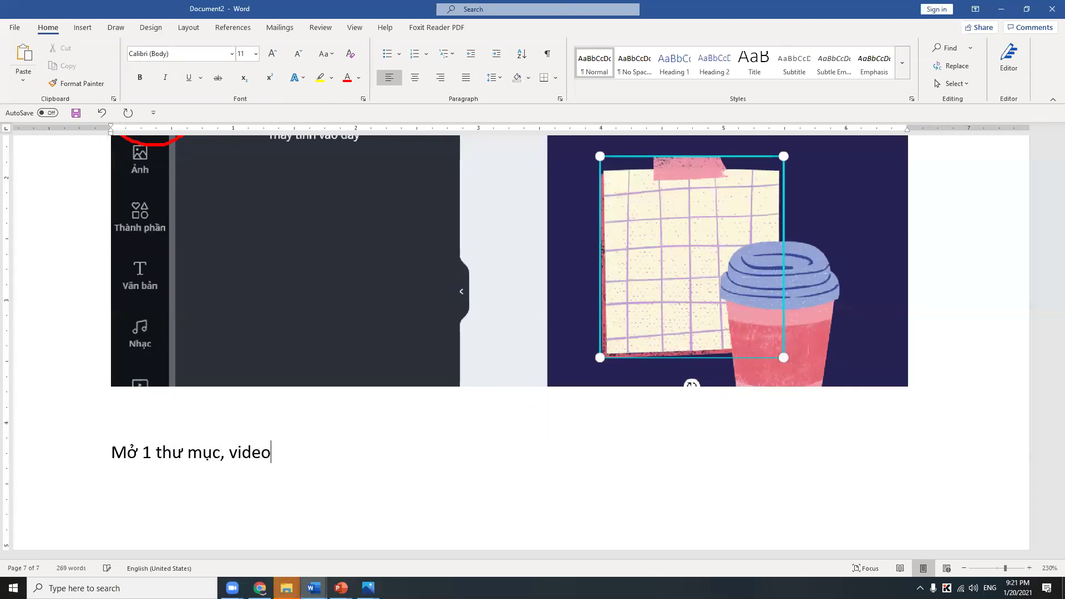
{"action": "type", "text": ", âm thanh"}
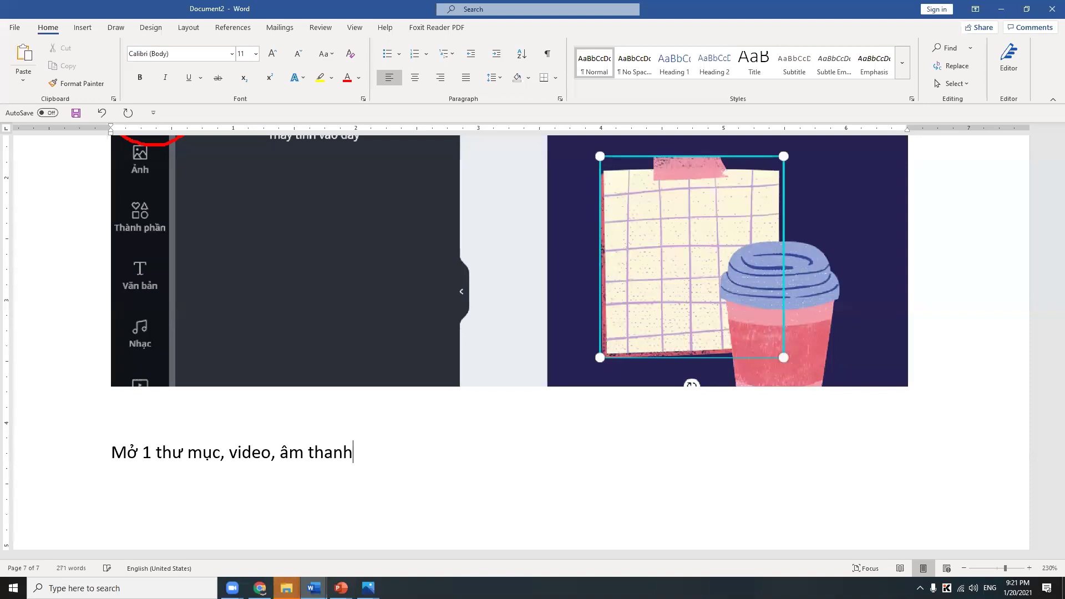
{"action": "type", "text": ", hình ảnh kéo vào "}
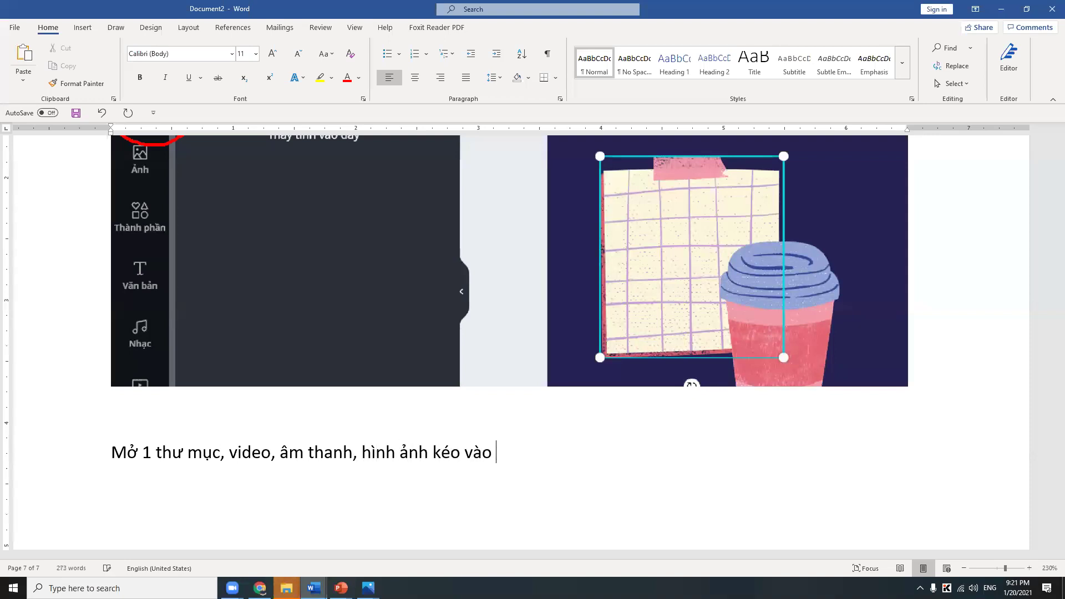
{"action": "type", "text": "phần mềm:"}
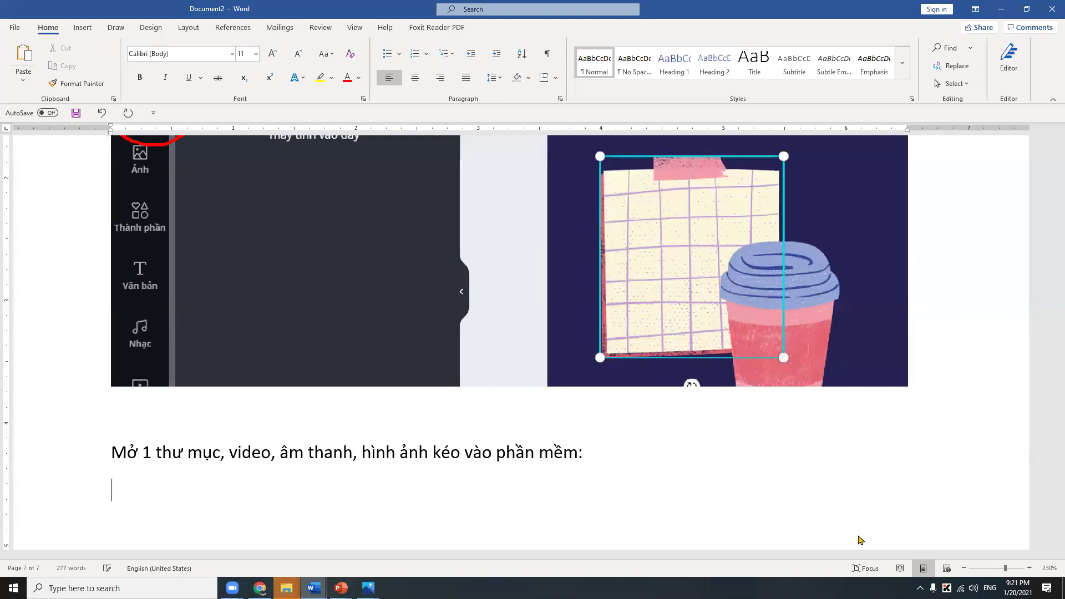
{"action": "key", "text": "ctrl+v"}
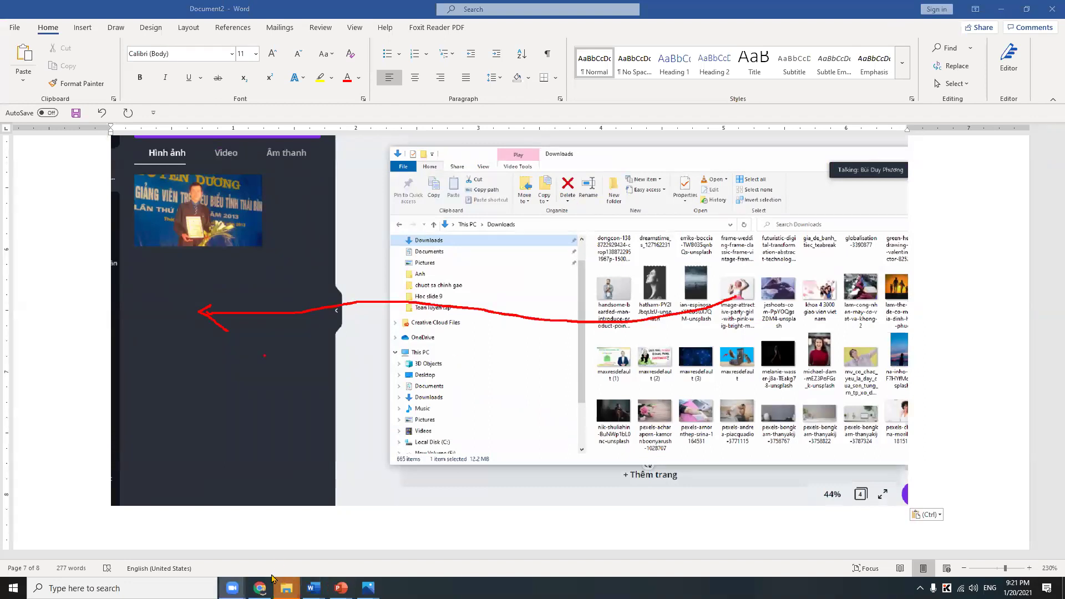
- Bring the Audio library File Explorer window in front of Canva at its restored size
{"action": "mouse_move", "coordinate": [286, 587]}
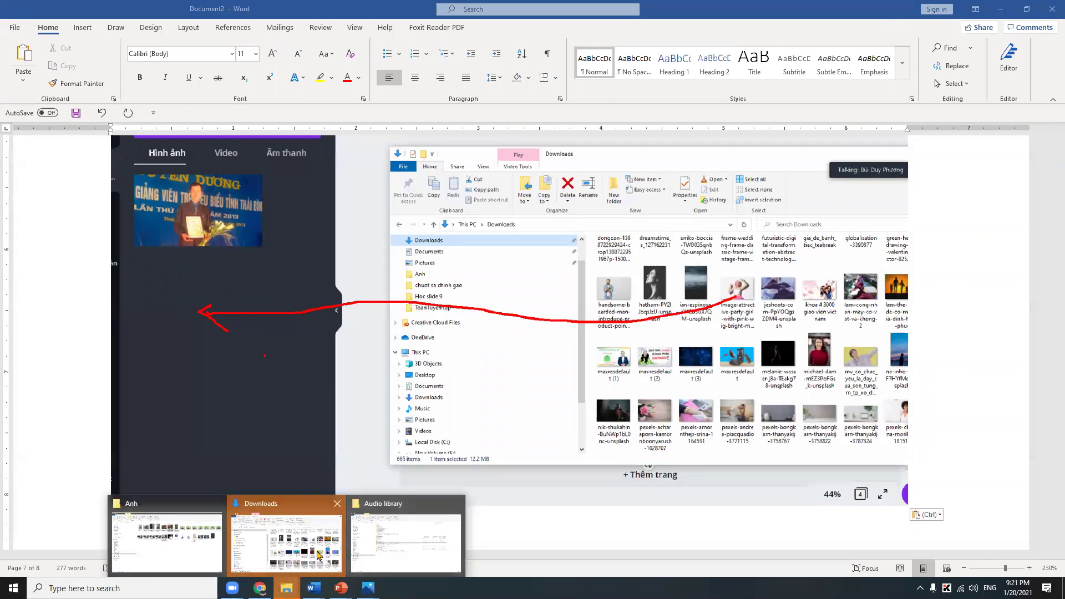
{"action": "left_click", "coordinate": [316, 551]}
{"action": "left_click", "coordinate": [260, 588]}
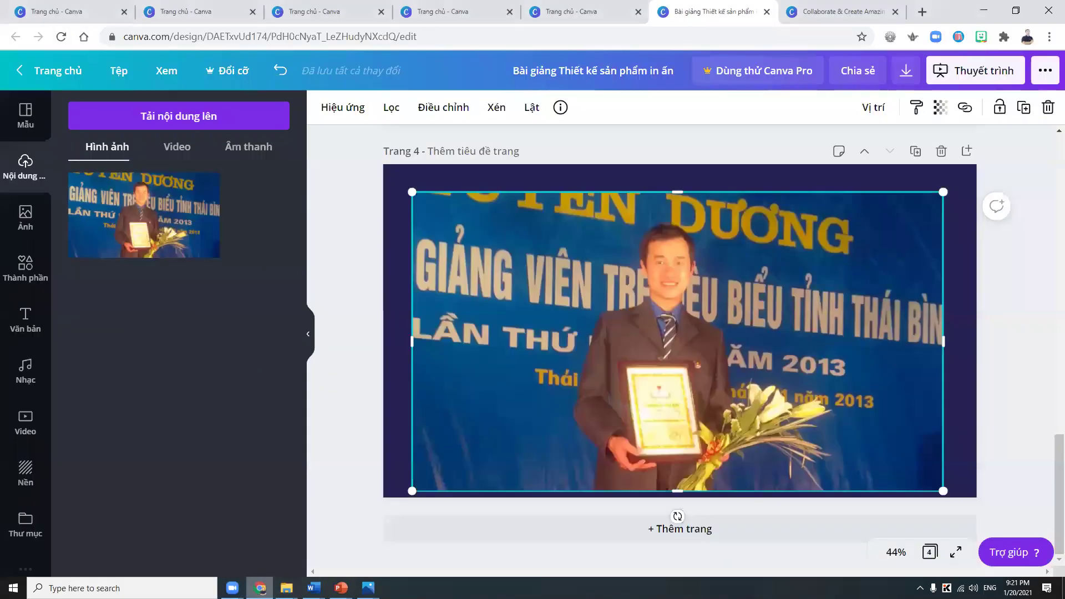
{"action": "mouse_move", "coordinate": [286, 588]}
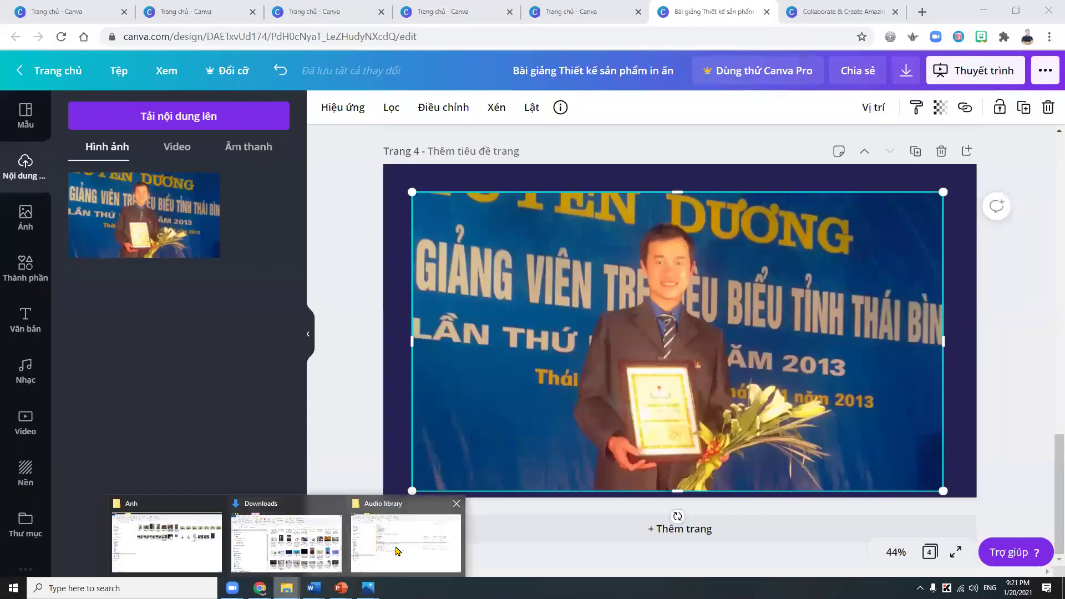
{"action": "left_click", "coordinate": [388, 541]}
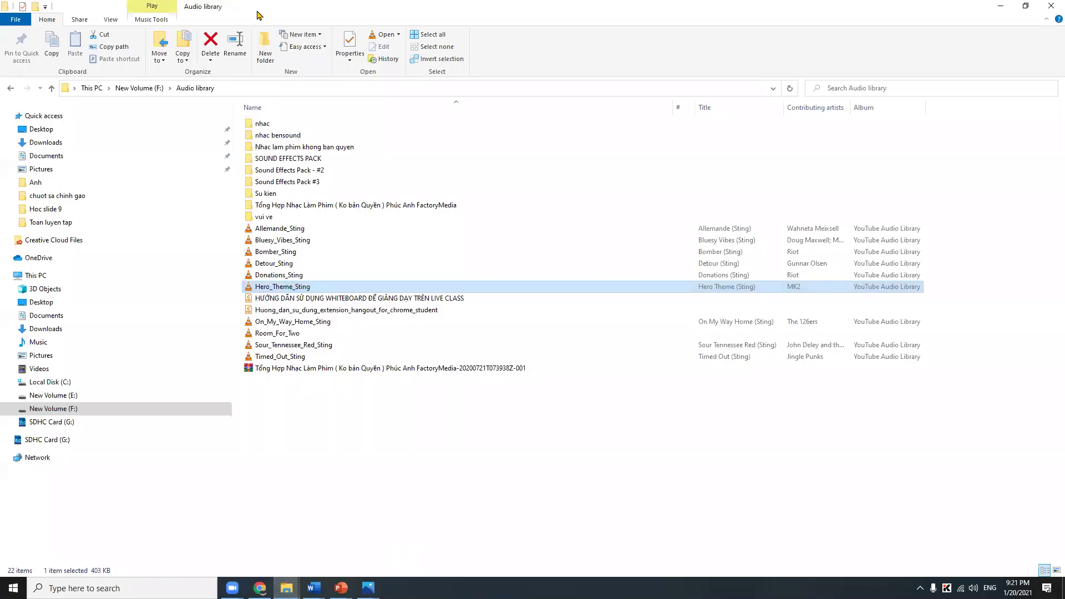
{"action": "left_click", "coordinate": [260, 588]}
{"action": "mouse_move", "coordinate": [287, 588]}
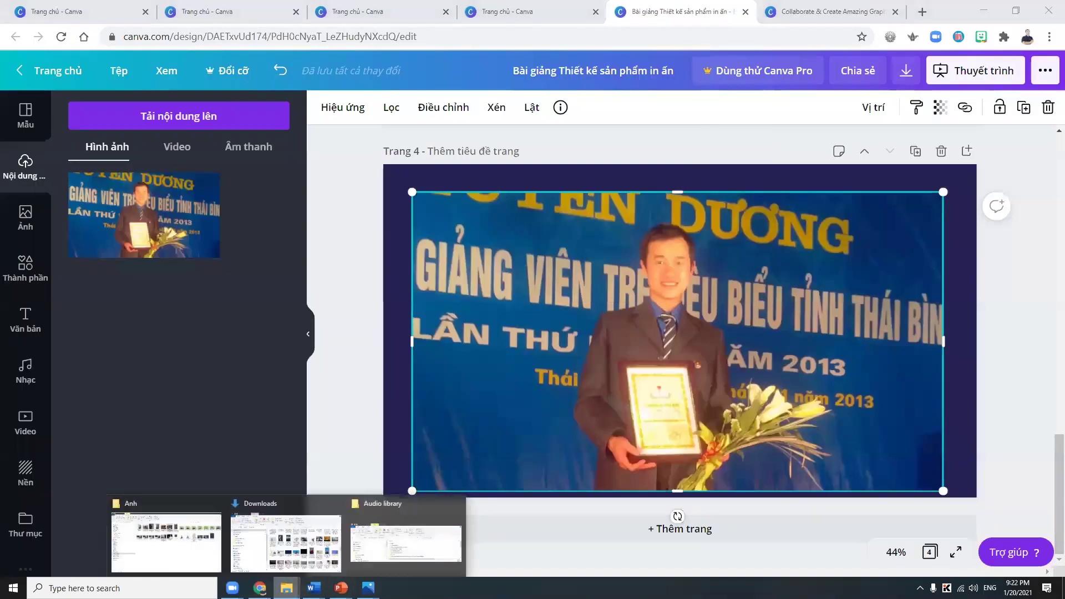
{"action": "left_click", "coordinate": [405, 541]}
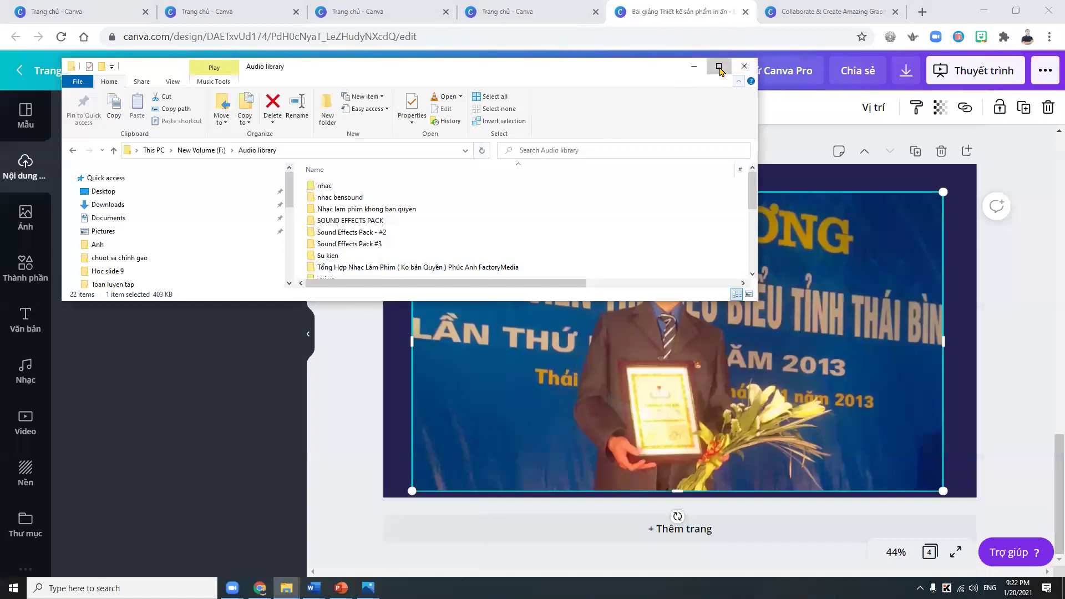
{"action": "left_click", "coordinate": [719, 67]}
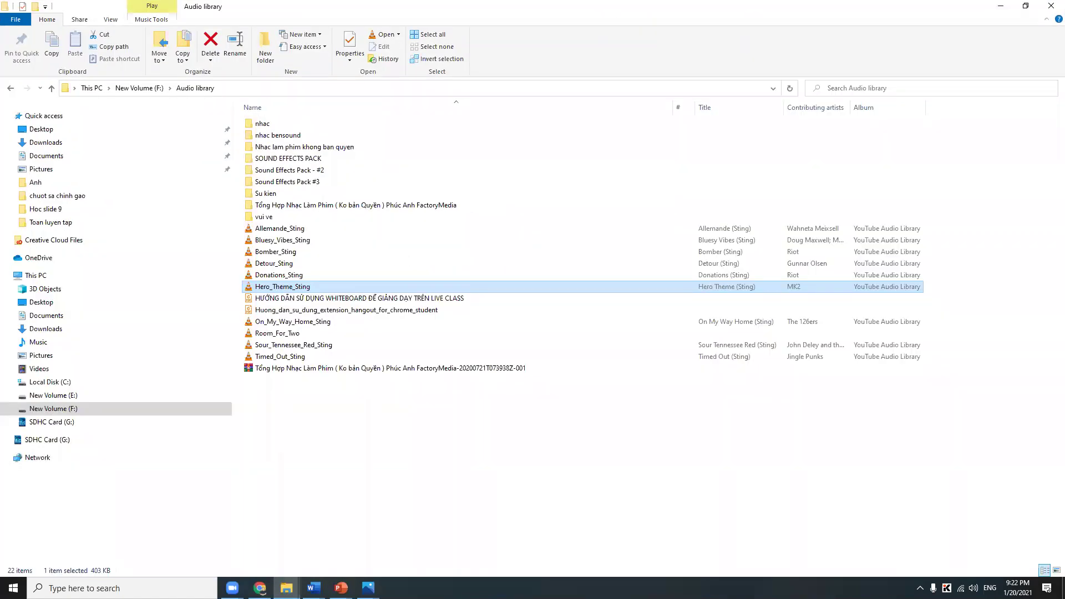
{"action": "double_click", "coordinate": [852, 16]}
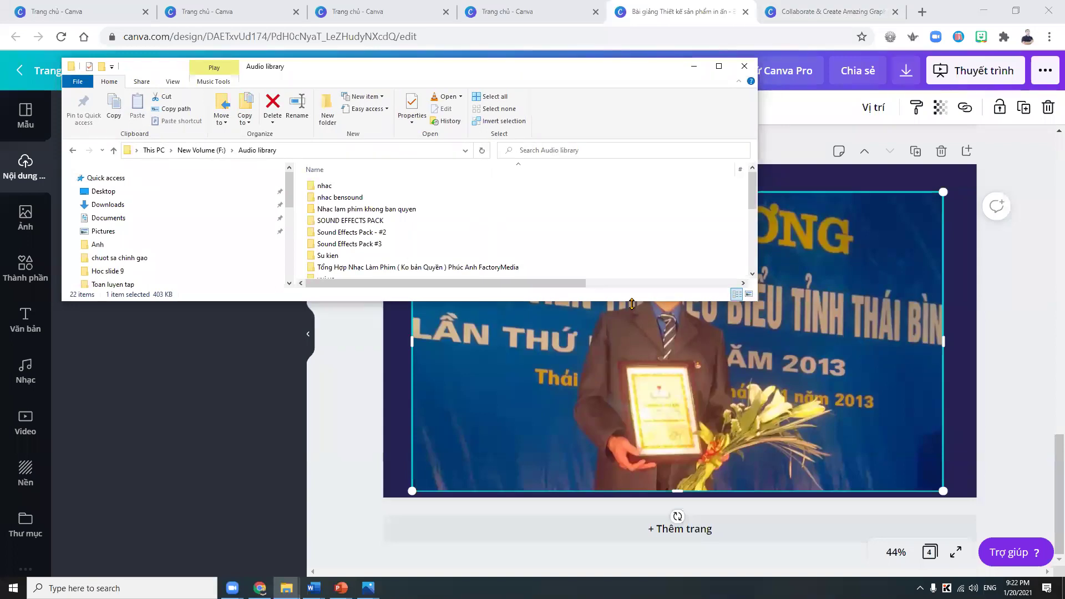
- Resize the folder window, open Pictures, and move it beside Canva's uploads panel
{"action": "left_click_drag", "start_coordinate": [626, 301], "coordinate": [626, 464]}
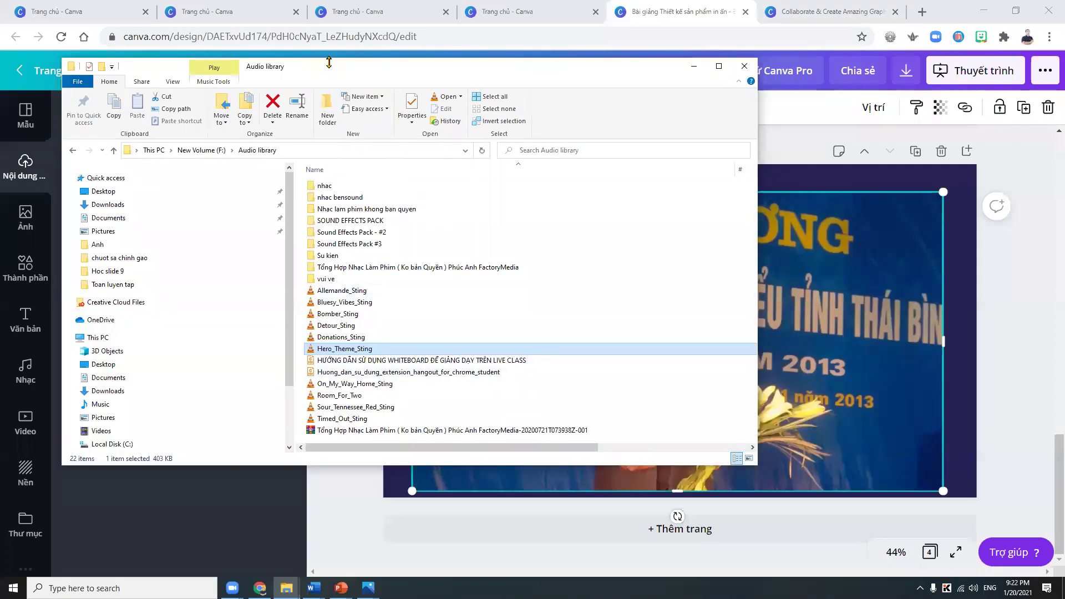
{"action": "left_click_drag", "start_coordinate": [509, 89], "coordinate": [509, 82]}
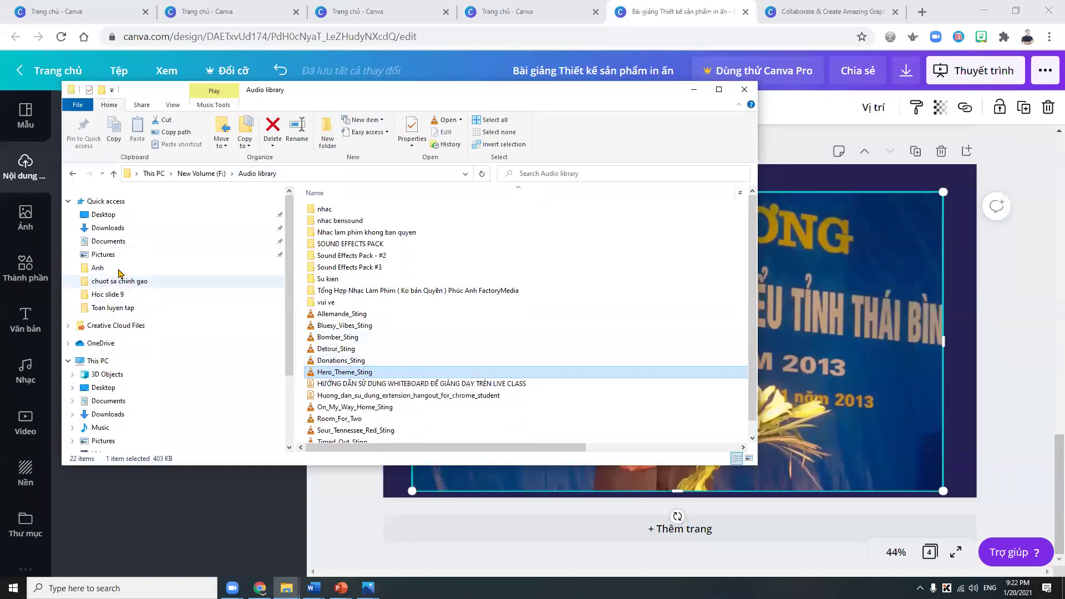
{"action": "left_click", "coordinate": [131, 254]}
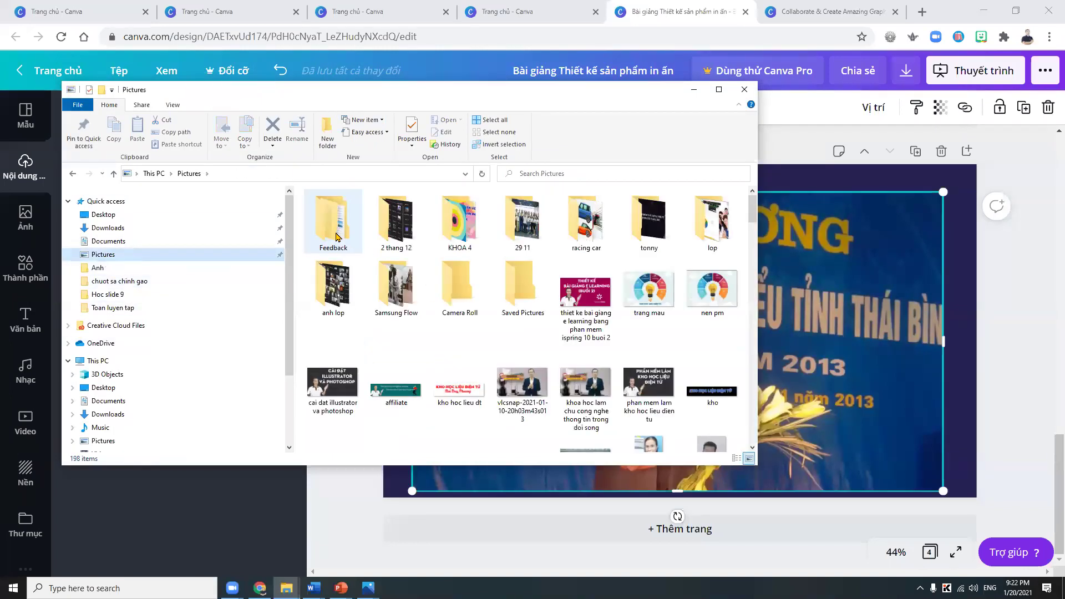
{"action": "left_click_drag", "start_coordinate": [640, 104], "coordinate": [876, 118]}
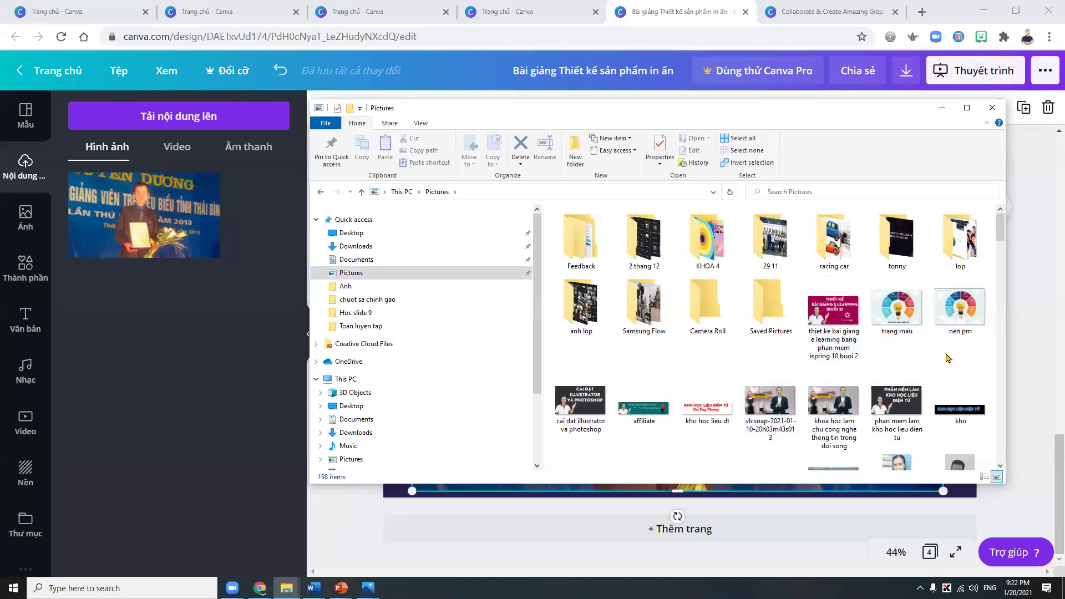
{"action": "right_click", "coordinate": [946, 357]}
{"action": "mouse_move", "coordinate": [909, 367]}
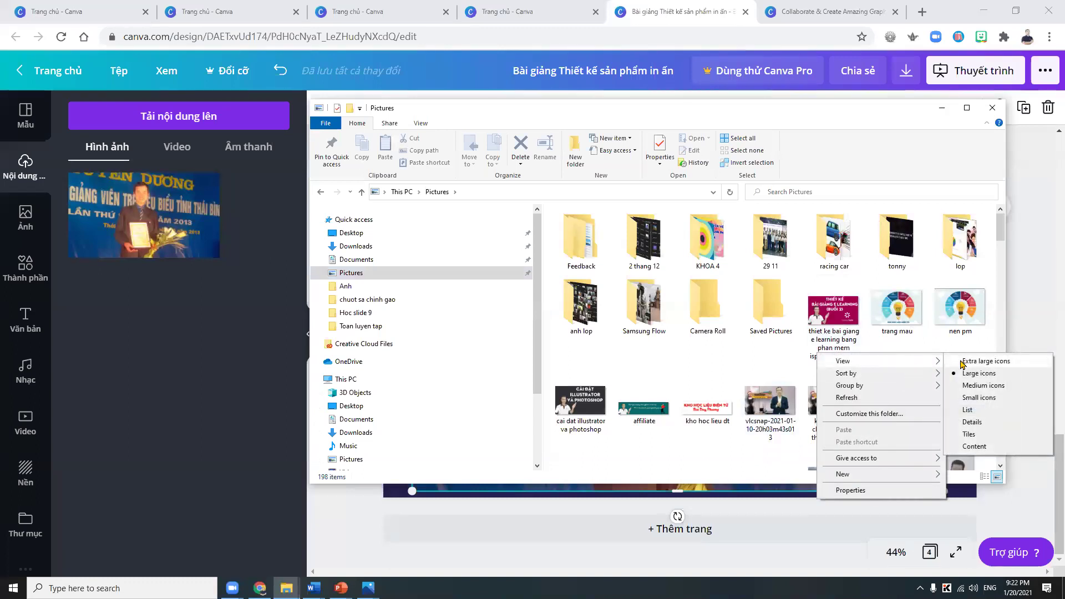
{"action": "left_click", "coordinate": [982, 361]}
{"action": "scroll", "coordinate": [782, 377], "scroll_direction": "down", "scroll_amount": 6}
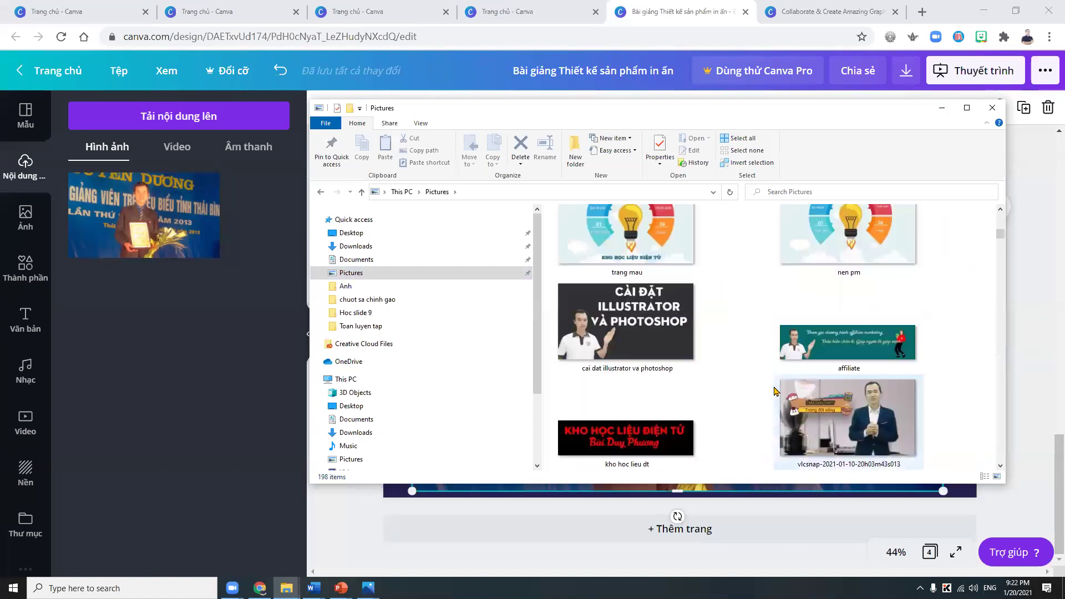
{"action": "left_click", "coordinate": [861, 422]}
{"action": "left_click_drag", "start_coordinate": [861, 422], "coordinate": [187, 356]}
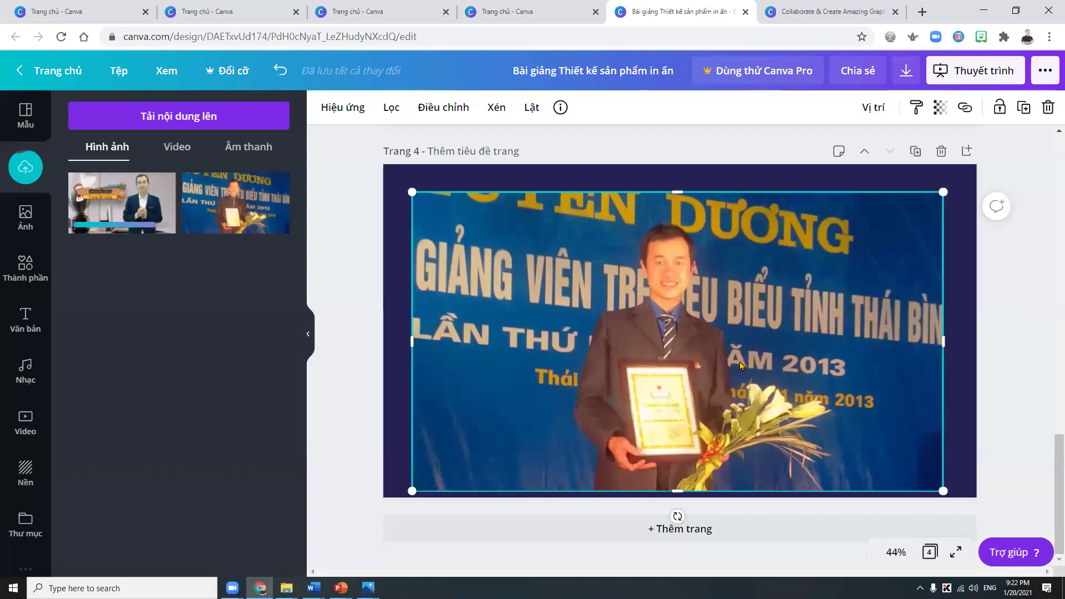
- Dismiss the browser menu and show Canva's audio uploads listing Hero_Theme_Sting.mp3
{"action": "right_click", "coordinate": [157, 284]}
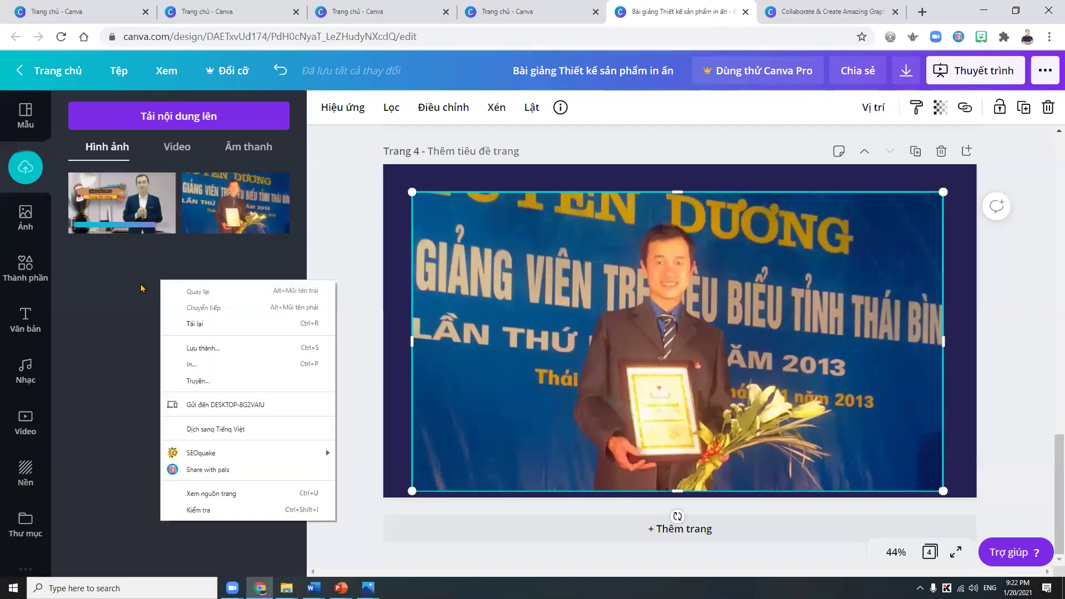
{"action": "left_click", "coordinate": [141, 288]}
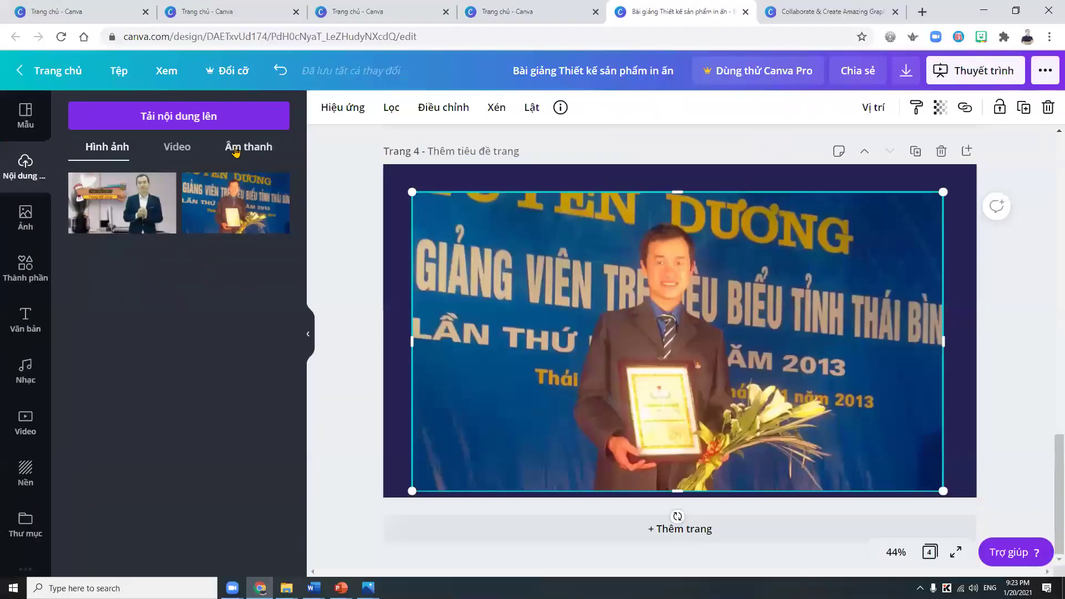
{"action": "left_click", "coordinate": [235, 150]}
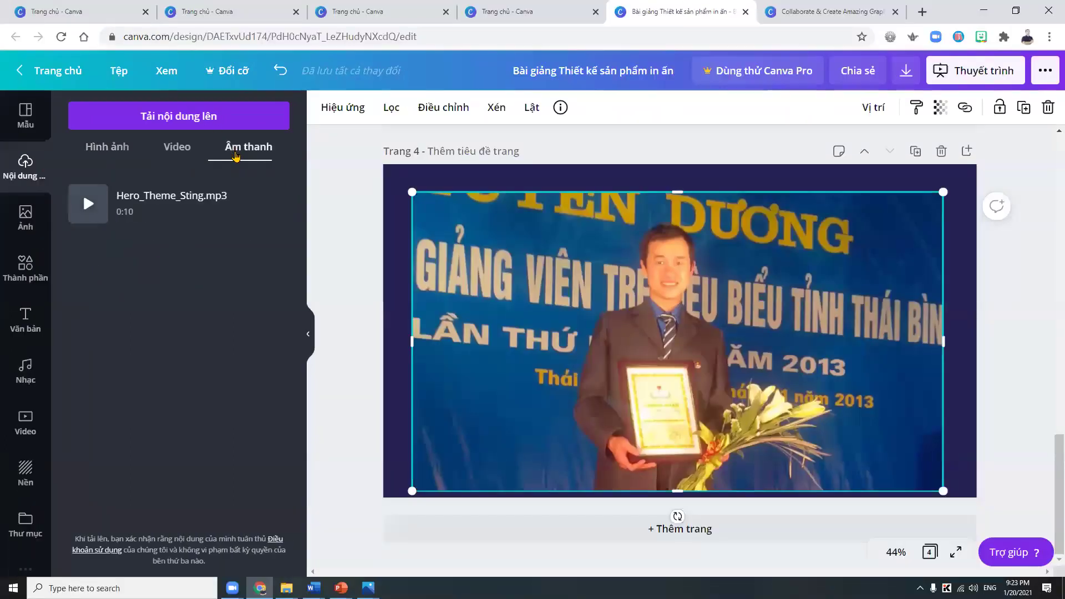
{"action": "left_click", "coordinate": [286, 588]}
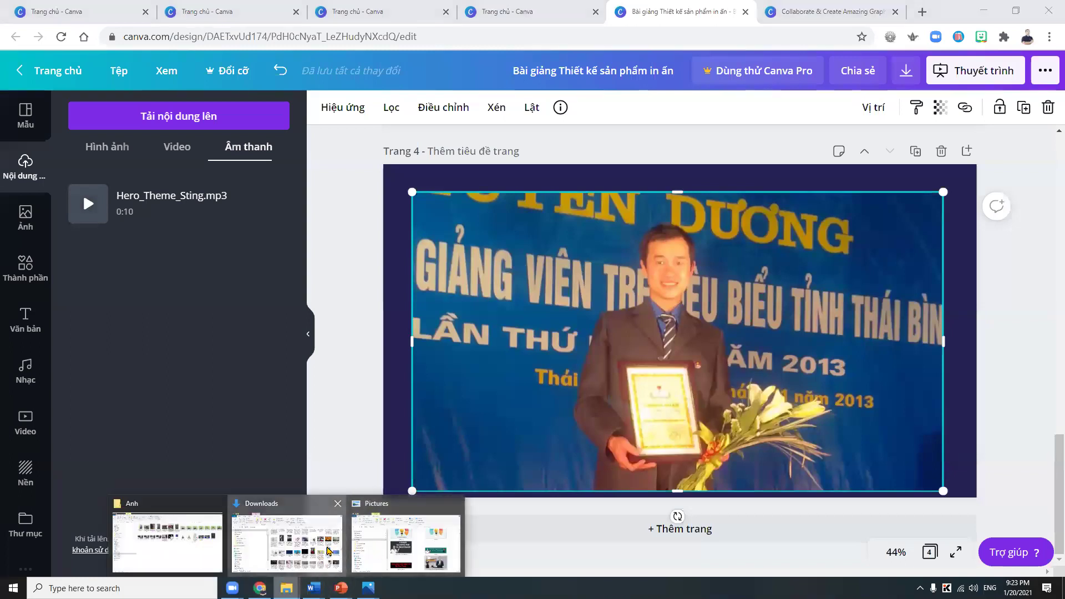
- Drag a file from Downloads onto Canva's upload panel, then return to the audio uploads tab
{"action": "left_click", "coordinate": [328, 551]}
{"action": "scroll", "coordinate": [666, 333], "scroll_direction": "up", "scroll_amount": 5}
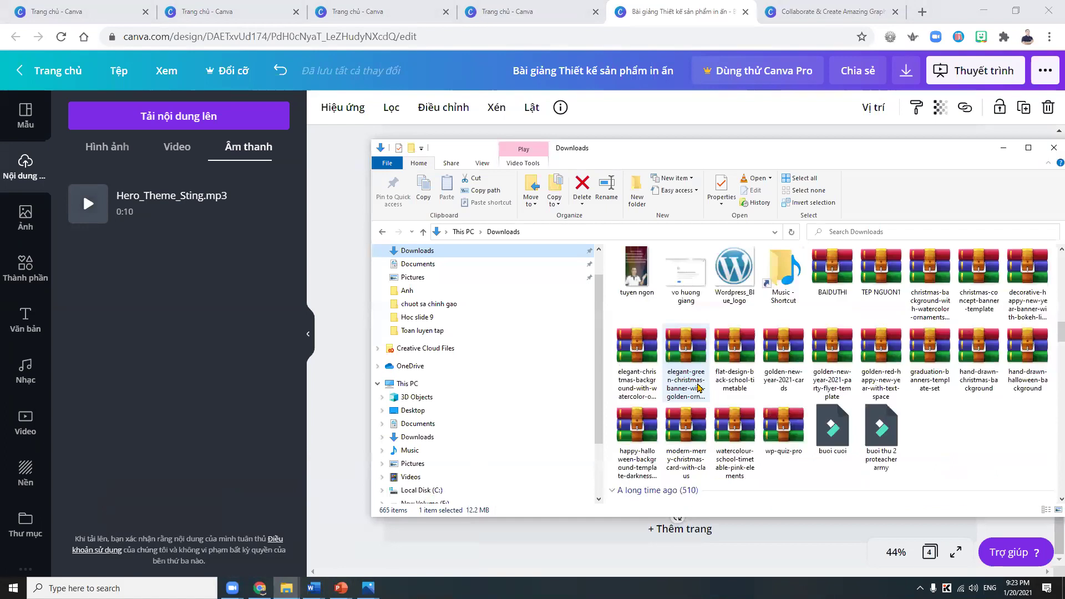
{"action": "scroll", "coordinate": [725, 407], "scroll_direction": "down", "scroll_amount": 3}
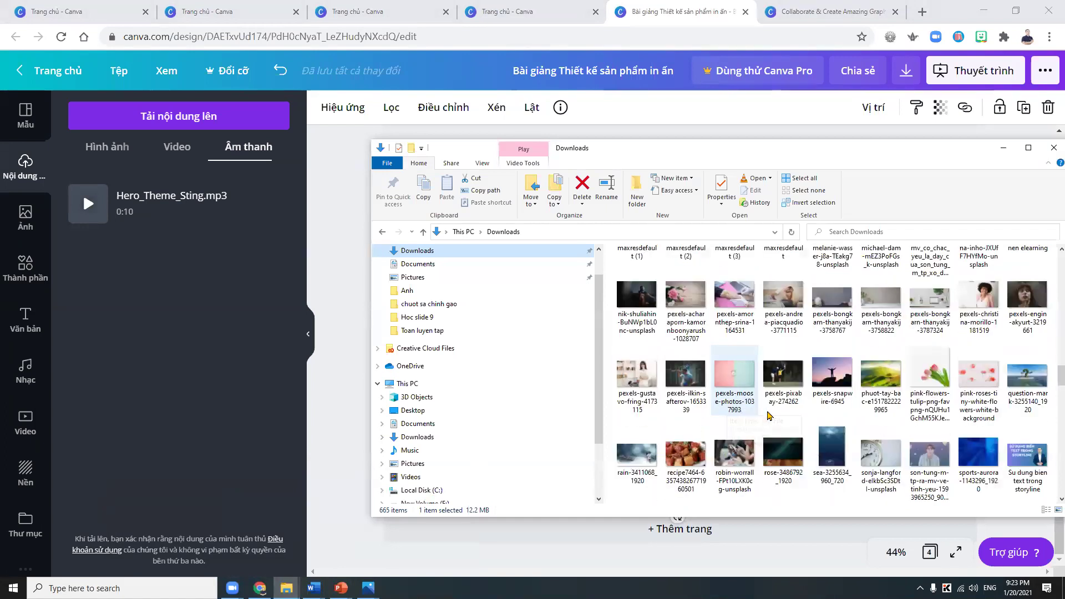
{"action": "scroll", "coordinate": [740, 411], "scroll_direction": "down", "scroll_amount": 5}
{"action": "left_click_drag", "start_coordinate": [637, 383], "coordinate": [161, 309]}
{"action": "left_click", "coordinate": [106, 157]}
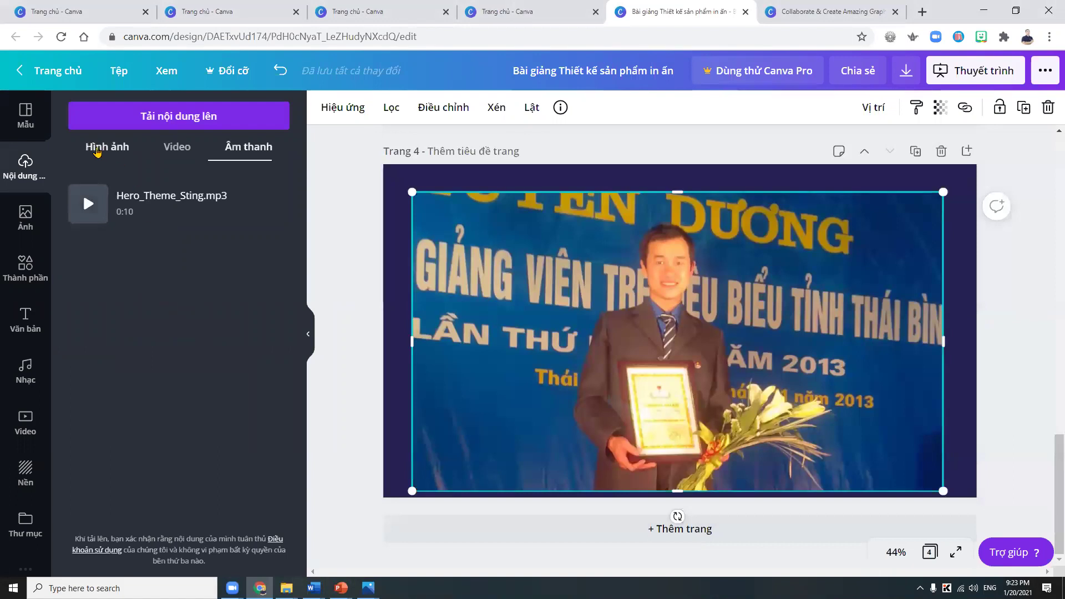
{"action": "left_click", "coordinate": [228, 148]}
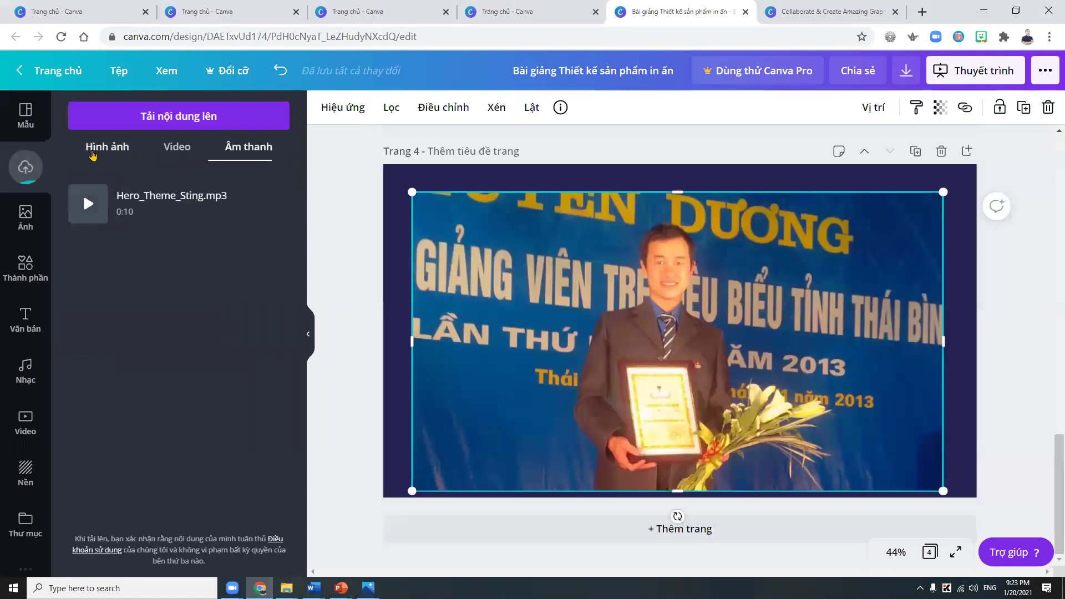
{"action": "left_click", "coordinate": [248, 147]}
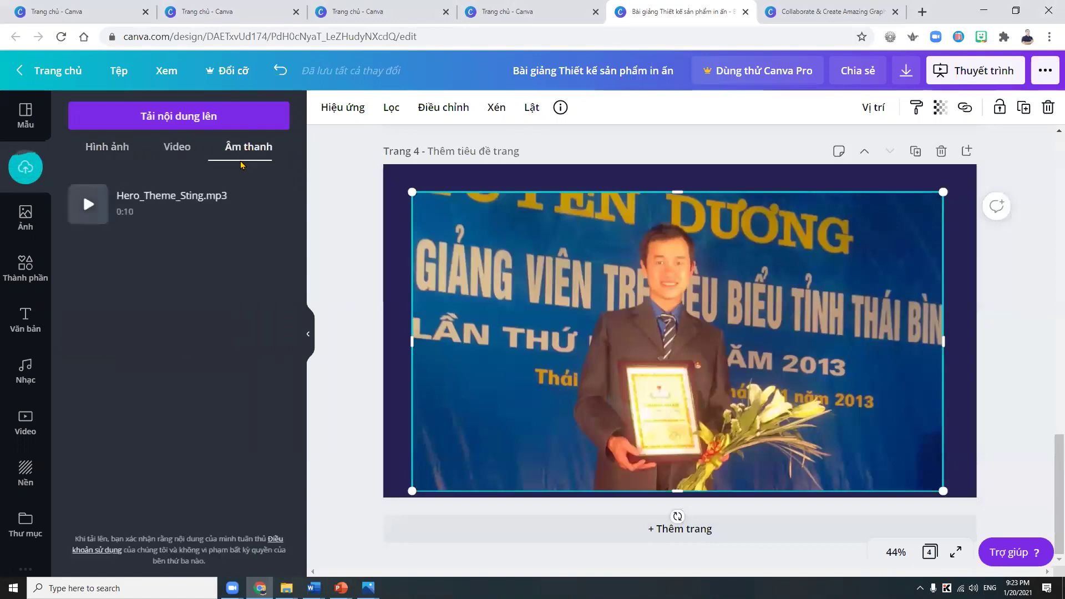
- Drag beat ngay dau tien di hoc from Downloads into Canva's audio uploads
{"action": "left_click", "coordinate": [286, 588]}
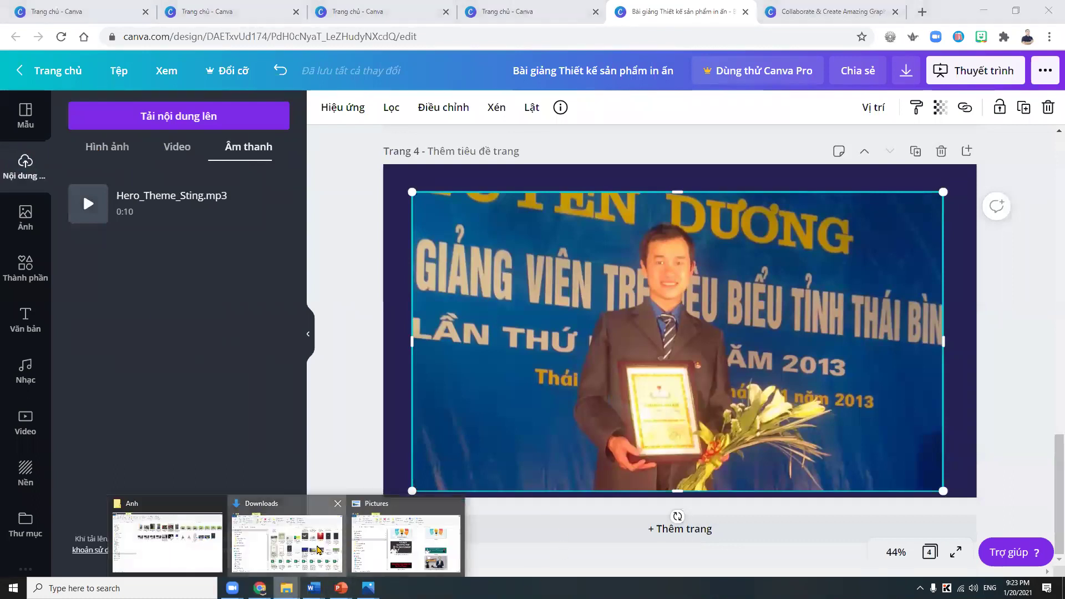
{"action": "left_click", "coordinate": [330, 550]}
{"action": "scroll", "coordinate": [755, 413], "scroll_direction": "up", "scroll_amount": 10}
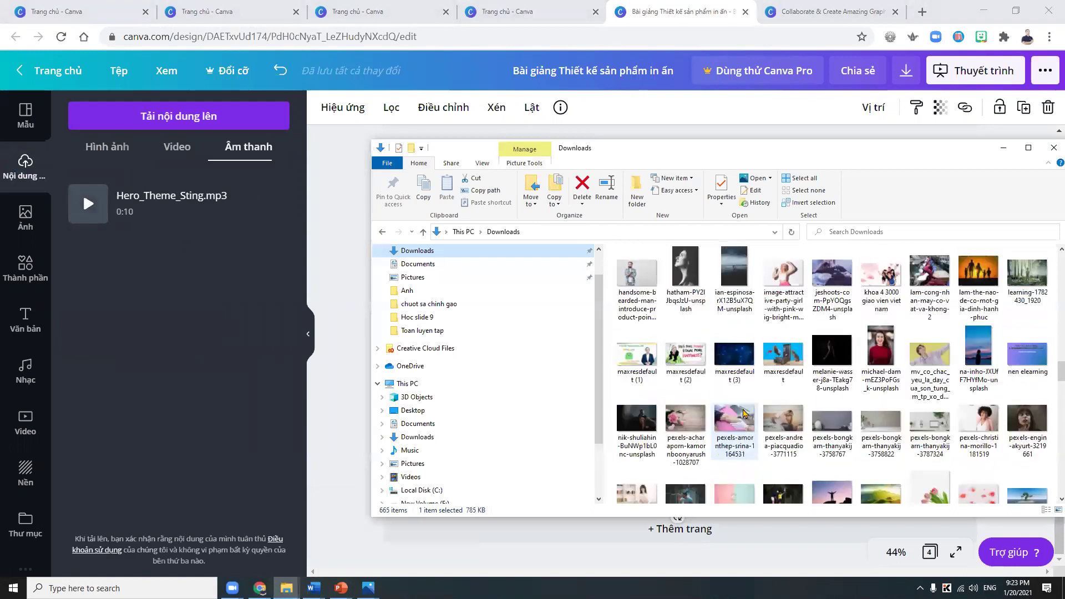
{"action": "scroll", "coordinate": [768, 419], "scroll_direction": "up", "scroll_amount": 5}
{"action": "scroll", "coordinate": [768, 419], "scroll_direction": "down", "scroll_amount": 6}
{"action": "scroll", "coordinate": [768, 419], "scroll_direction": "up", "scroll_amount": 4}
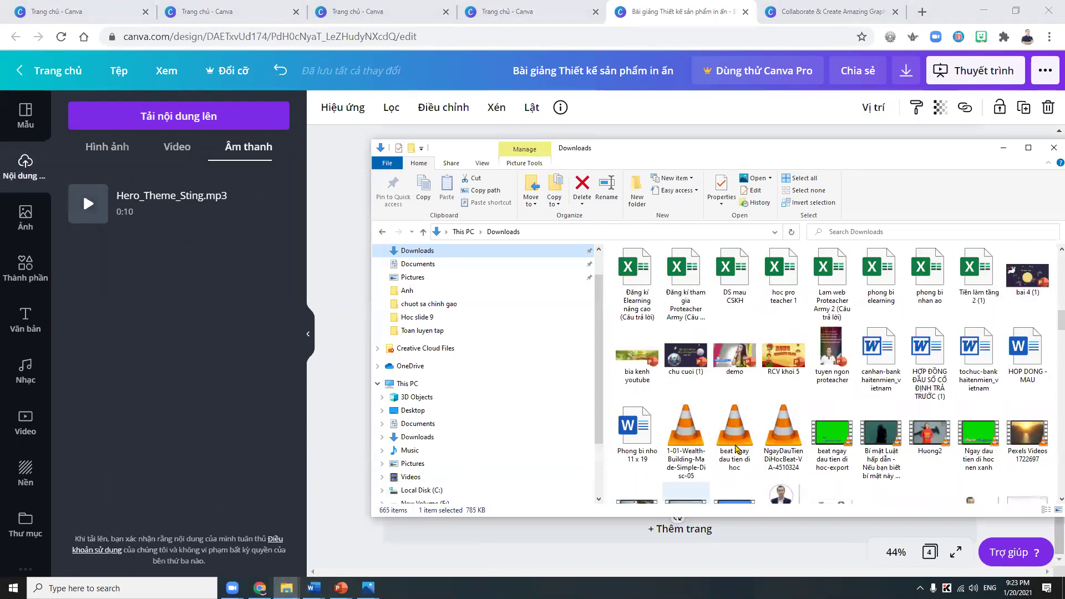
{"action": "left_click_drag", "start_coordinate": [737, 438], "coordinate": [92, 362]}
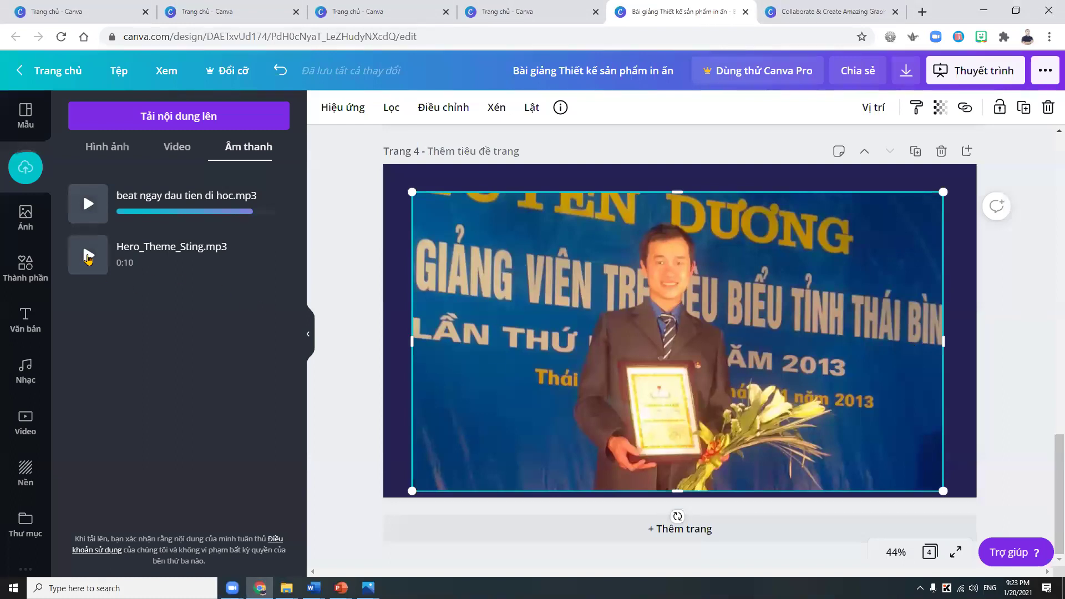
- Add beat ngay dau tien di hoc.mp3 as the design's 3:35 background music and test playback
{"action": "left_click", "coordinate": [92, 258]}
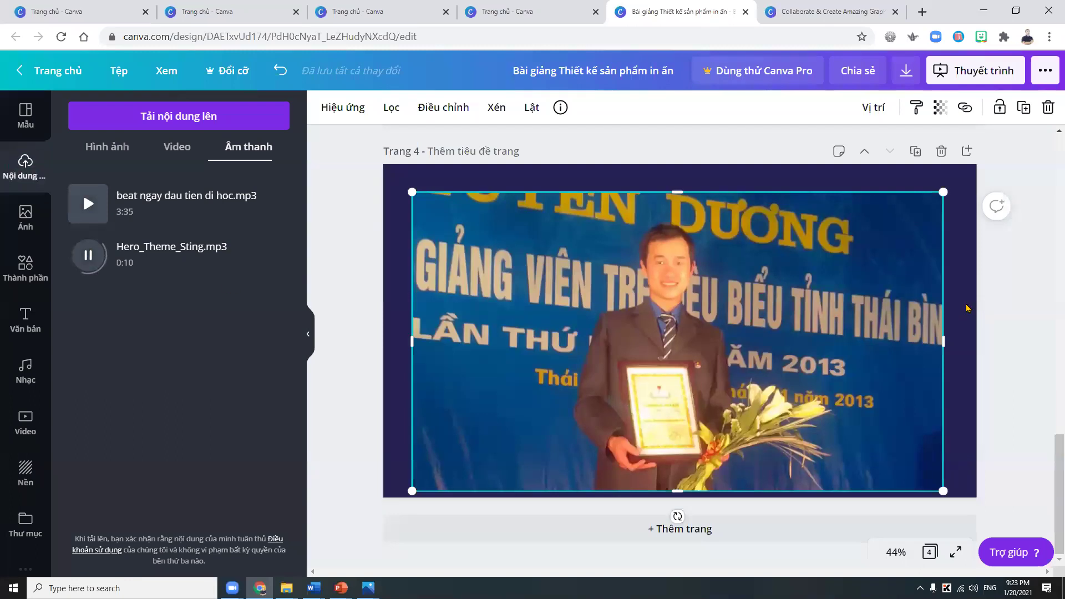
{"action": "left_click", "coordinate": [93, 256]}
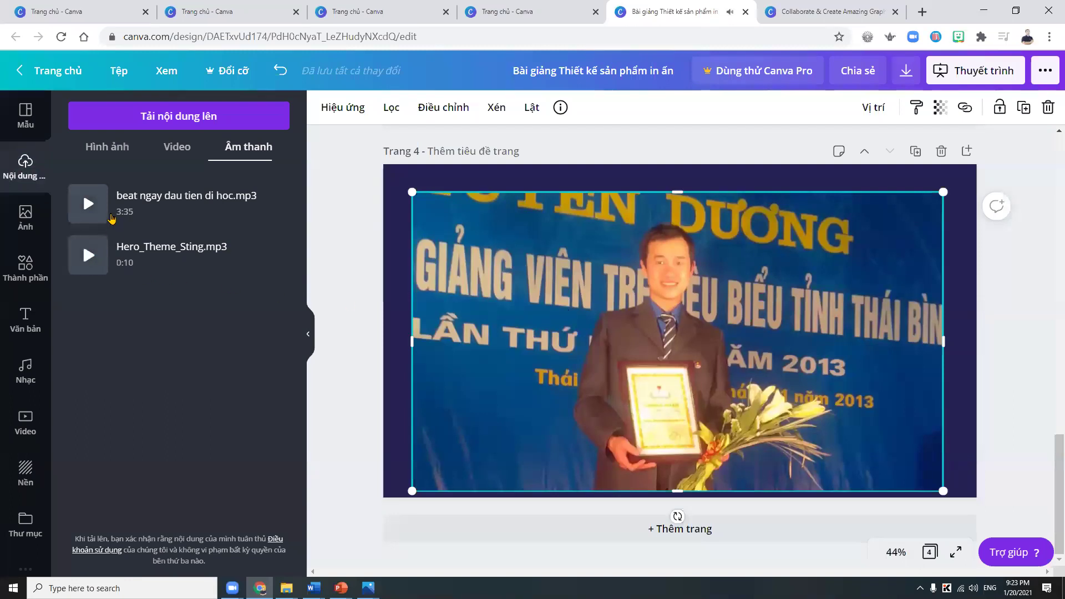
{"action": "left_click_drag", "start_coordinate": [96, 211], "coordinate": [582, 208]}
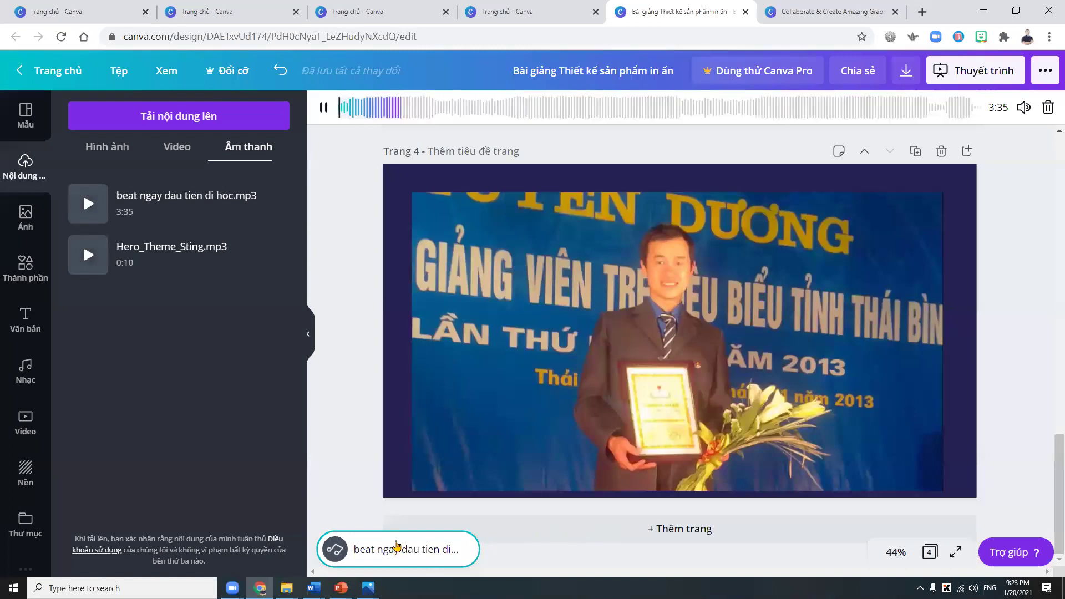
{"action": "left_click", "coordinate": [320, 107]}
{"action": "left_click", "coordinate": [320, 107]}
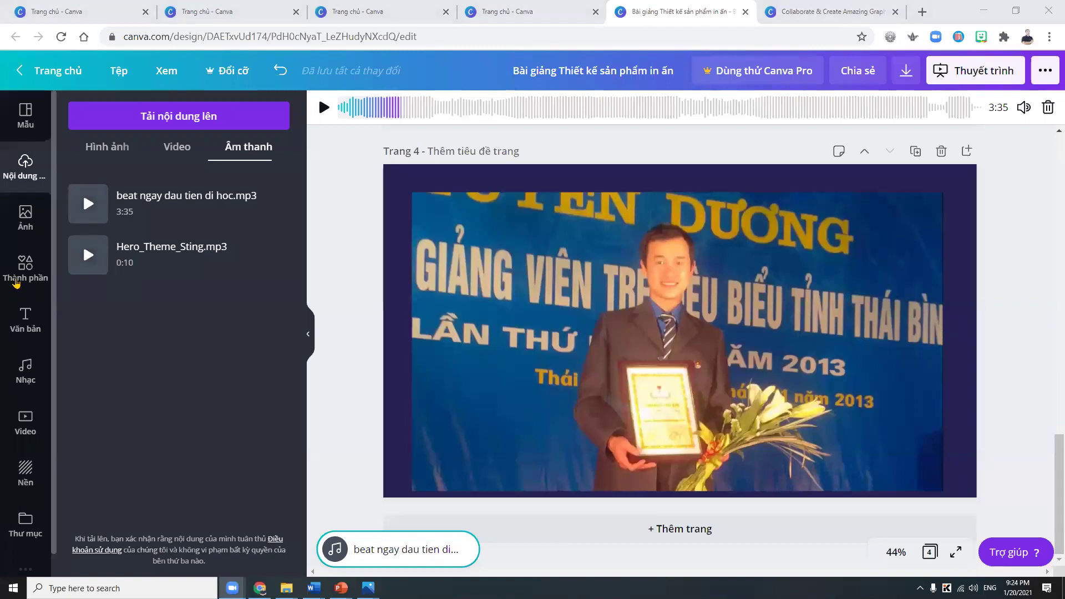
- Look through the stock video library, then add a new blank page 5
{"action": "left_click", "coordinate": [26, 428]}
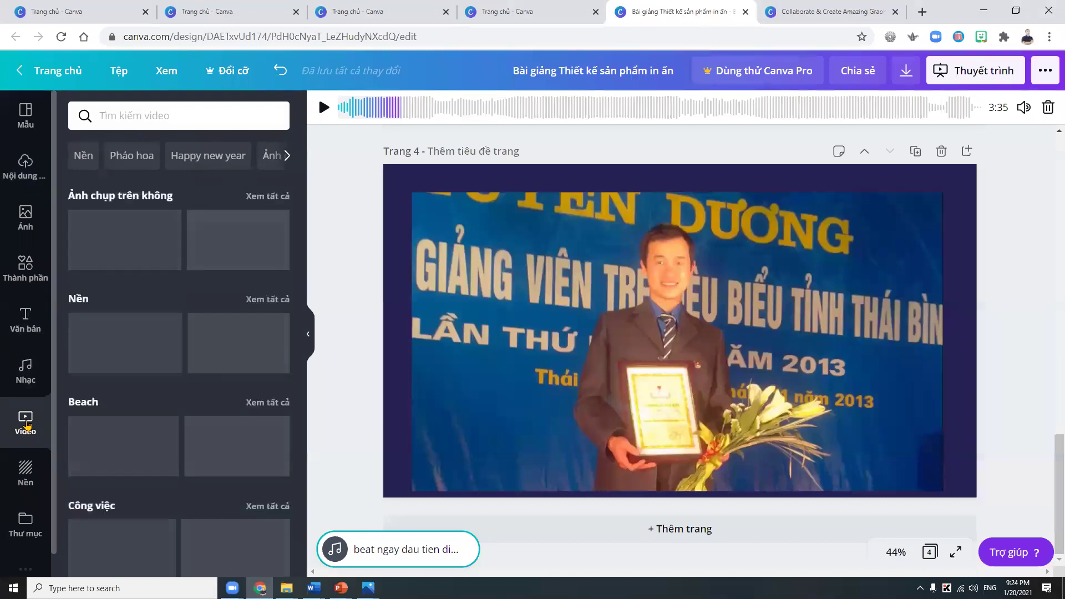
{"action": "scroll", "coordinate": [181, 450], "scroll_direction": "down", "scroll_amount": 8}
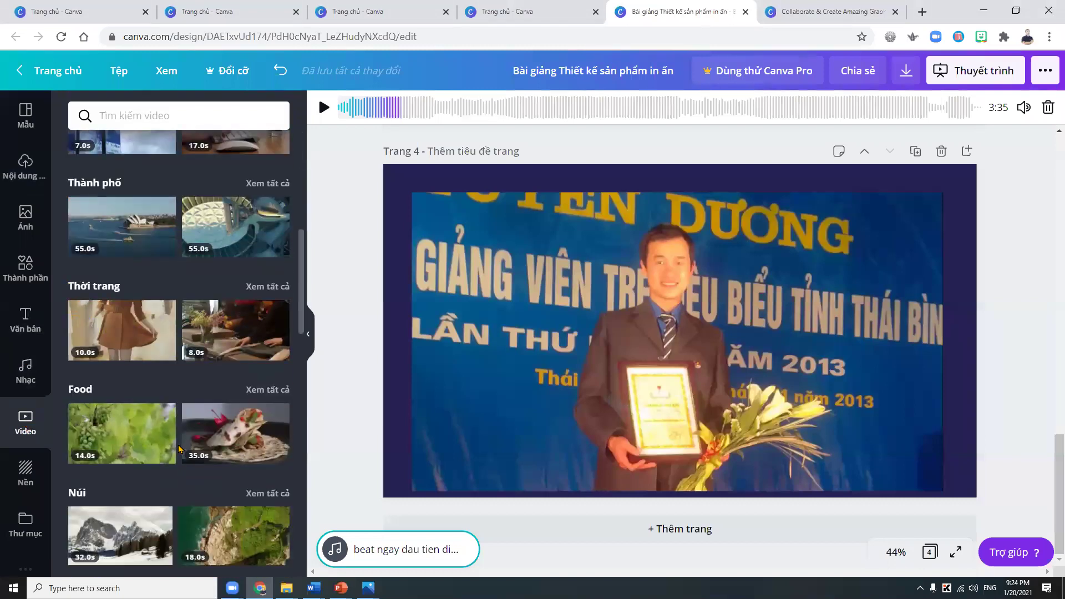
{"action": "scroll", "coordinate": [180, 449], "scroll_direction": "down", "scroll_amount": 5}
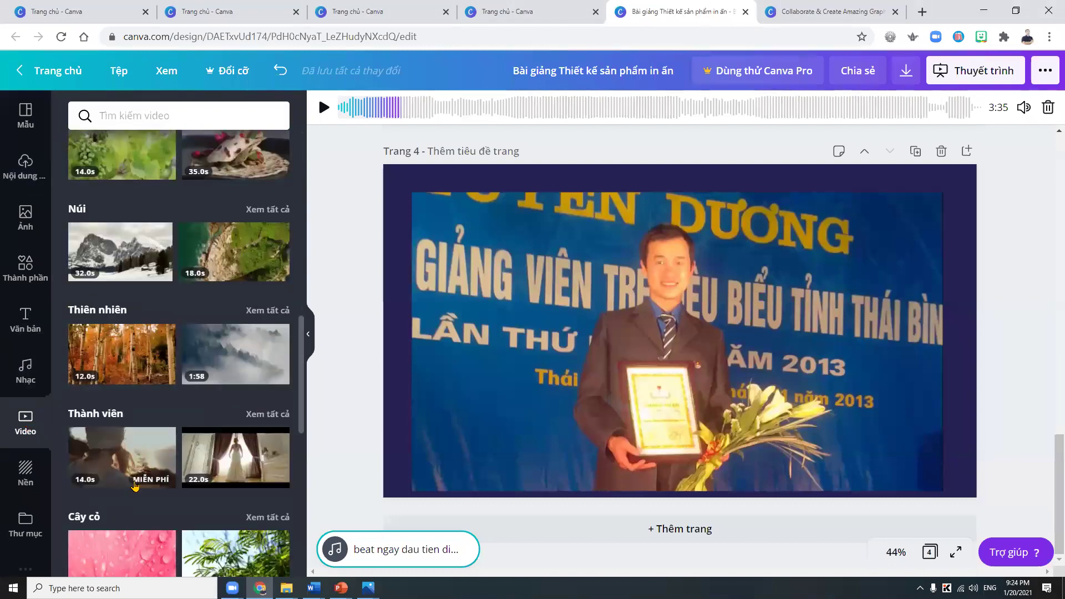
{"action": "left_click", "coordinate": [637, 525]}
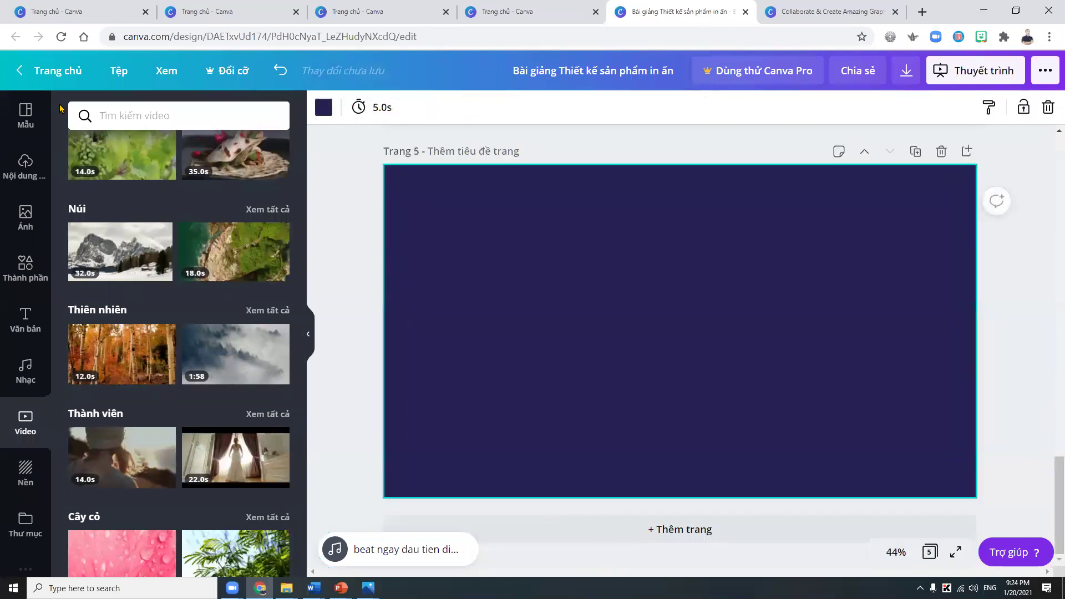
- Place the uploaded trees-and-sea video on page 5 and shrink it toward the right side
{"action": "left_click", "coordinate": [17, 183]}
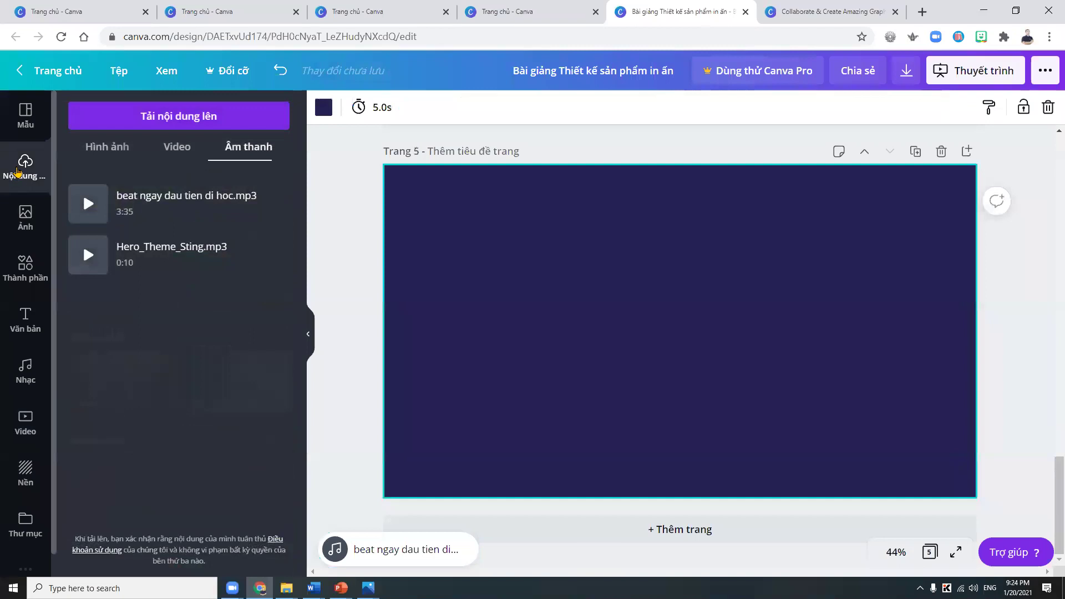
{"action": "left_click", "coordinate": [177, 147]}
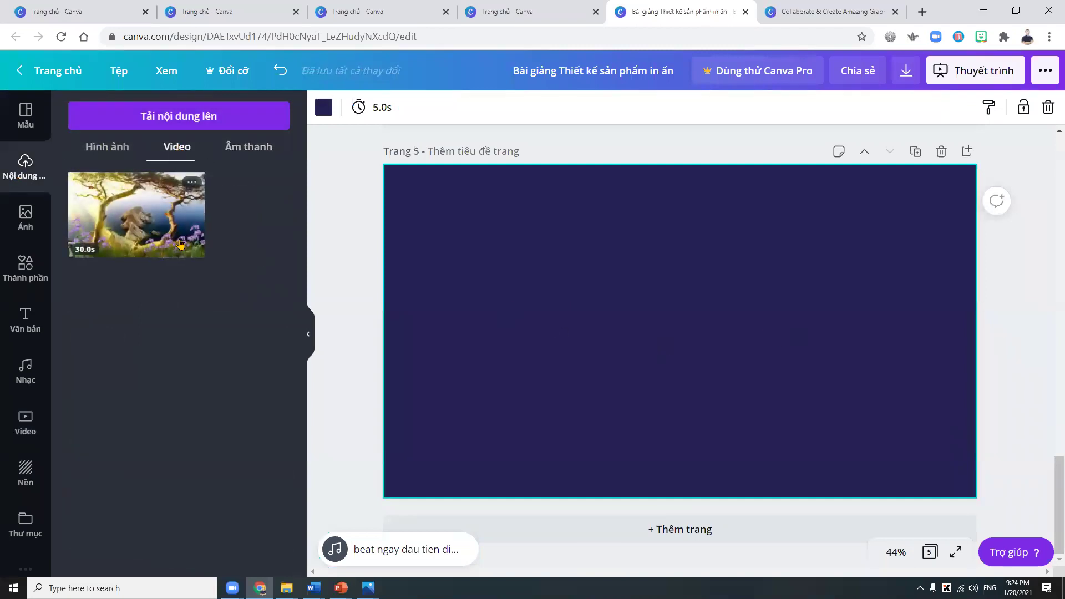
{"action": "left_click", "coordinate": [139, 222]}
{"action": "mouse_move", "coordinate": [474, 470]}
{"action": "left_mouse_down"}
{"action": "mouse_move", "coordinate": [397, 485]}
{"action": "mouse_move", "coordinate": [459, 472]}
{"action": "left_mouse_up"}
{"action": "left_click_drag", "start_coordinate": [725, 331], "coordinate": [808, 316]}
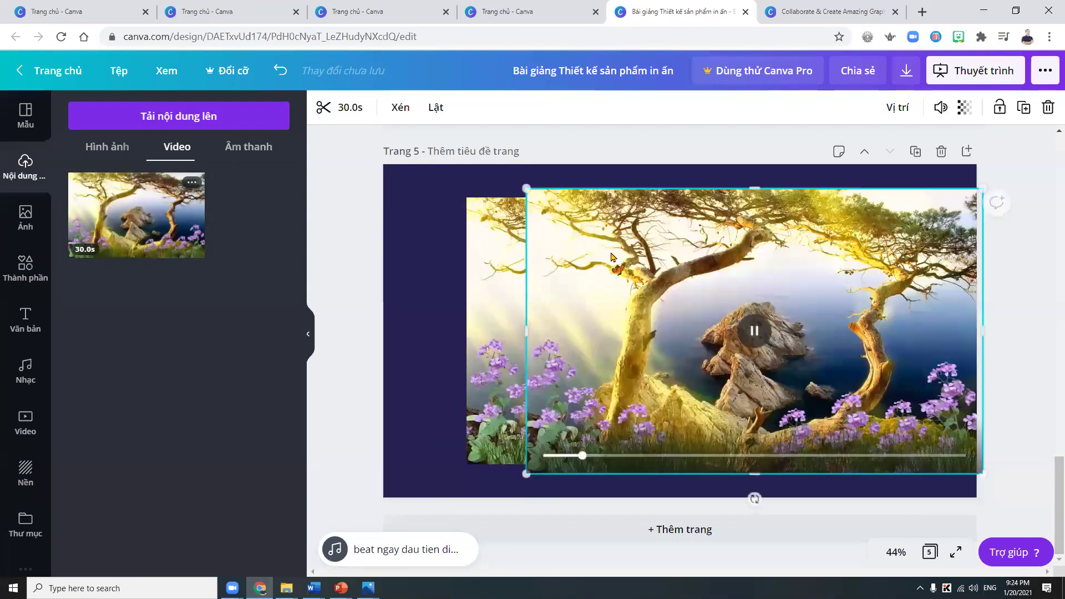
{"action": "key", "text": "ctrl+z"}
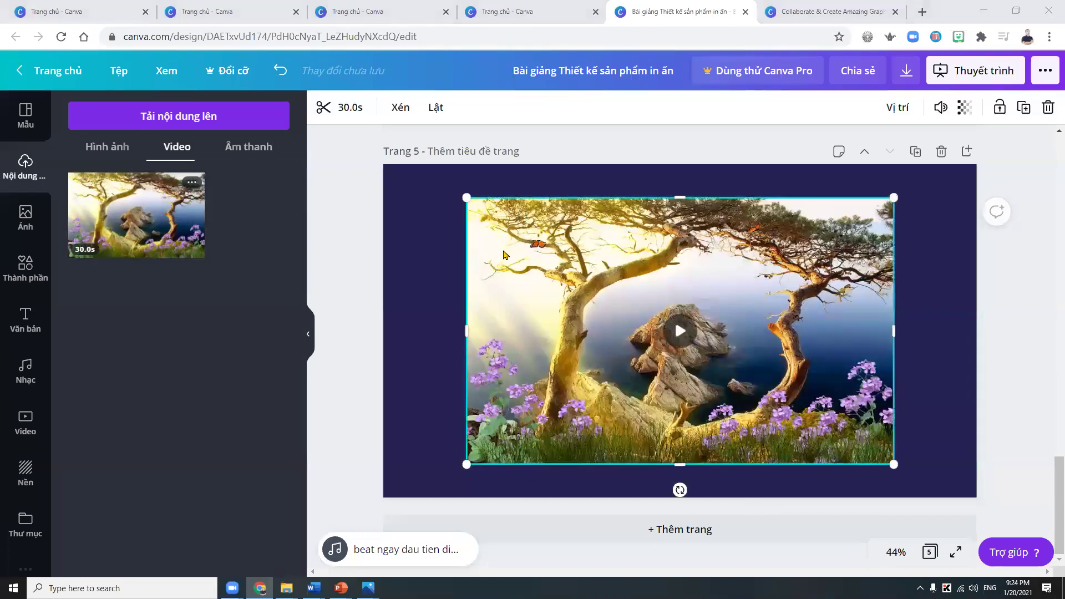
{"action": "left_click_drag", "start_coordinate": [466, 198], "coordinate": [568, 273]}
{"action": "left_click", "coordinate": [26, 325]}
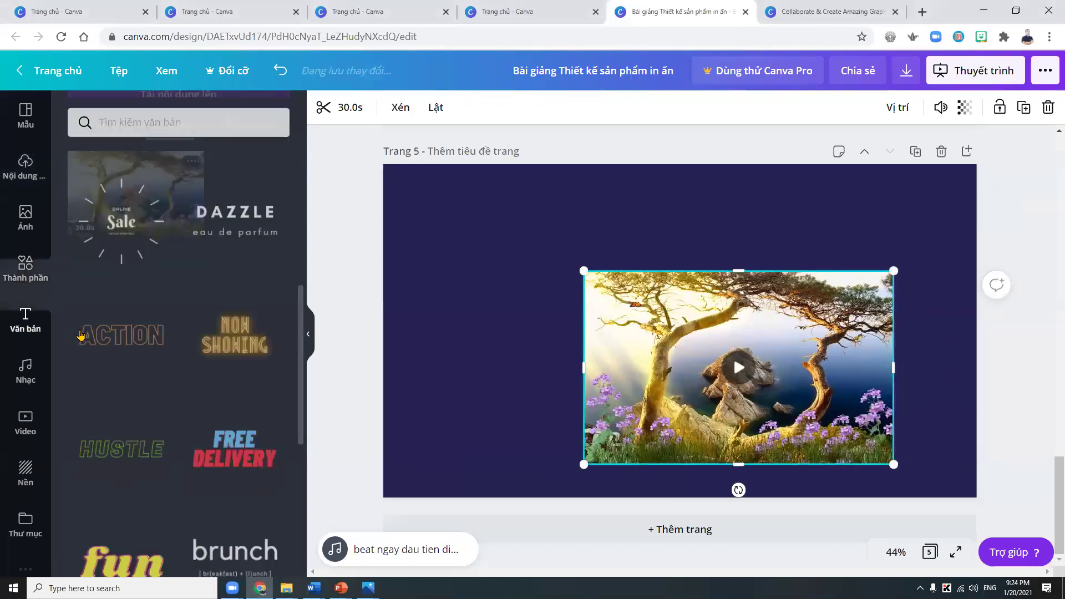
- Add a fun text template above the video and retype it as 'Video Phong cảnh'
{"action": "scroll", "coordinate": [190, 425], "scroll_direction": "down", "scroll_amount": 3}
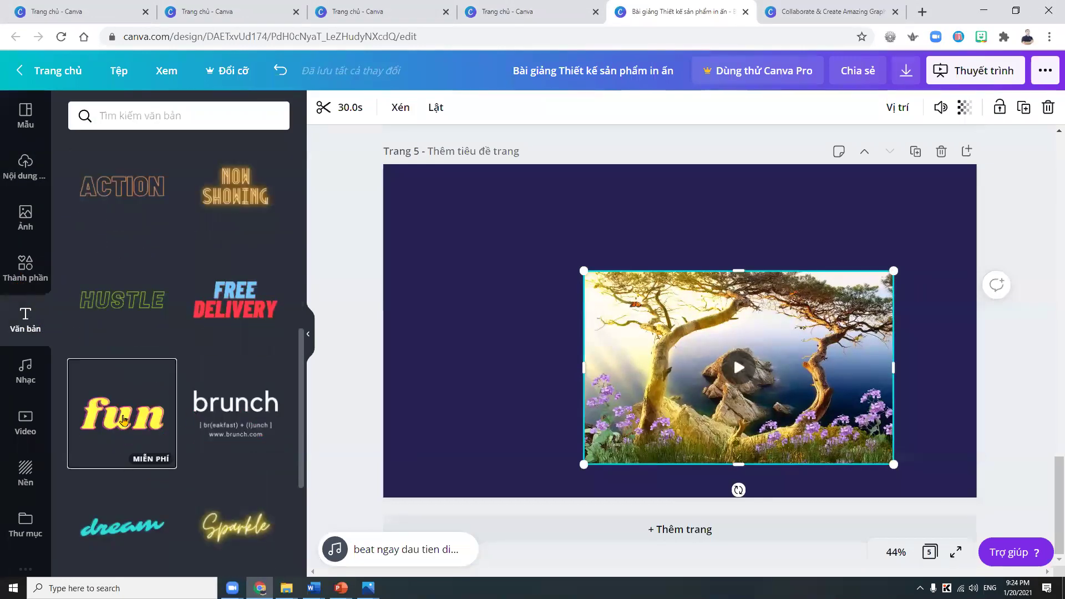
{"action": "left_click_drag", "start_coordinate": [124, 422], "coordinate": [737, 268]}
{"action": "left_click_drag", "start_coordinate": [815, 219], "coordinate": [633, 220]}
{"action": "double_click", "coordinate": [630, 222]}
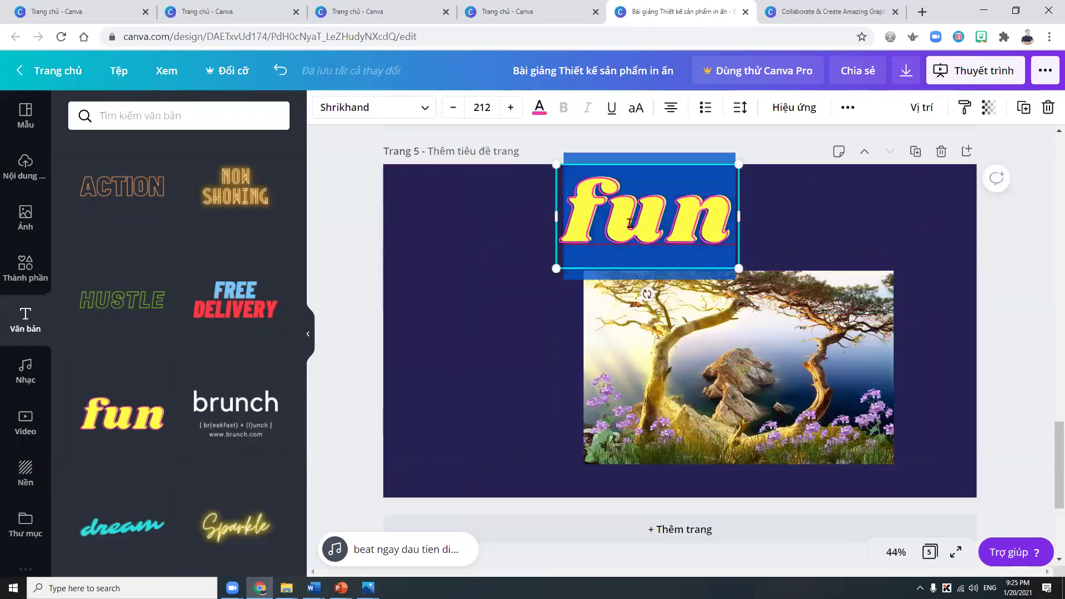
{"action": "type", "text": "Video"}
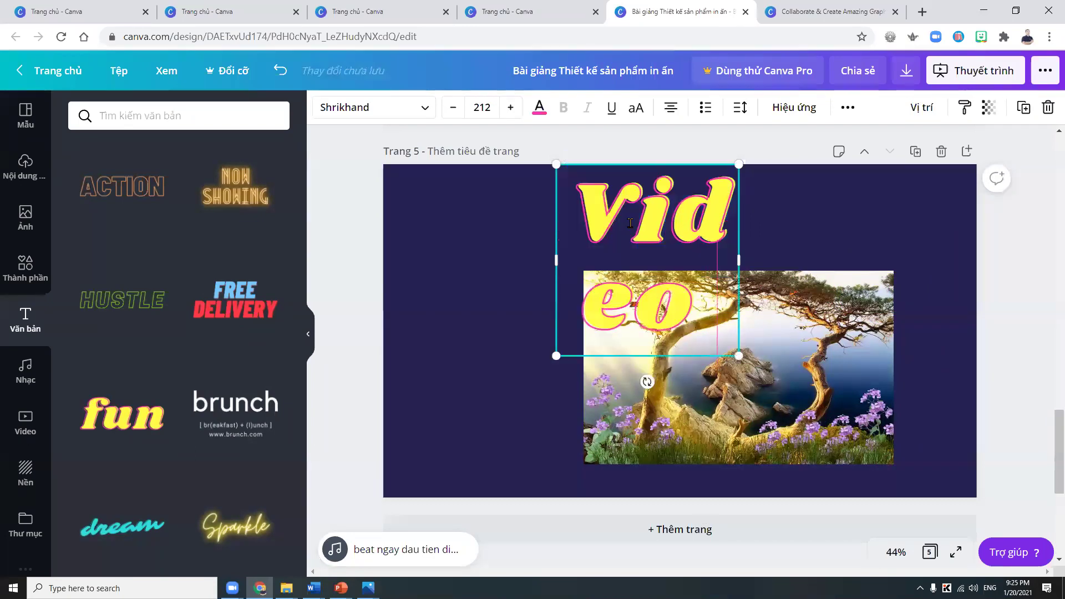
{"action": "type", "text": " Phon"}
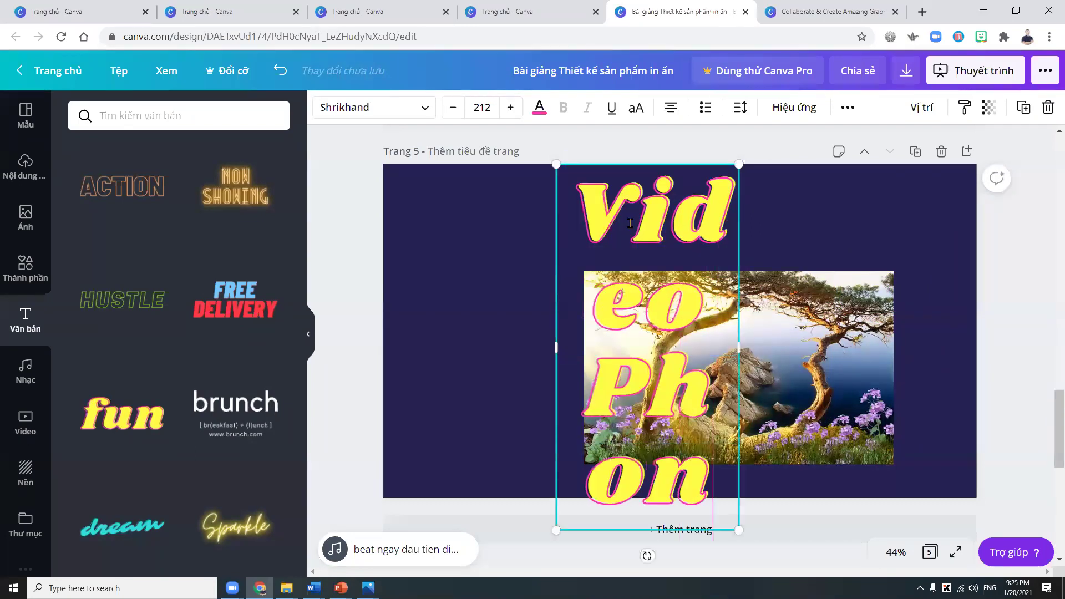
{"action": "type", "text": "g canhr"}
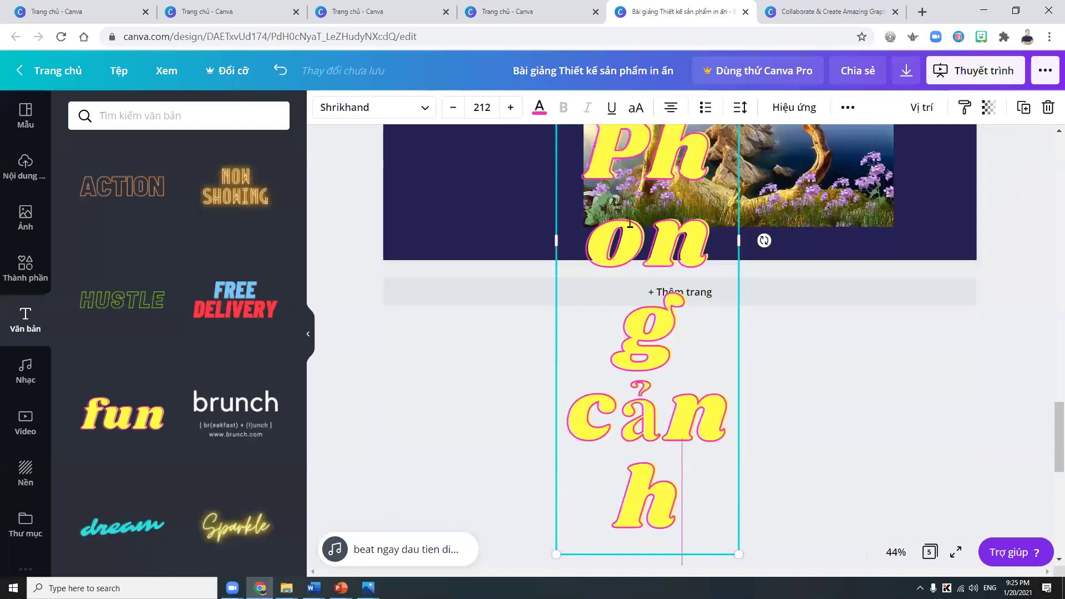
- Shrink the title's font size and widen its box so it fits on one line
{"action": "key", "text": "ctrl+a"}
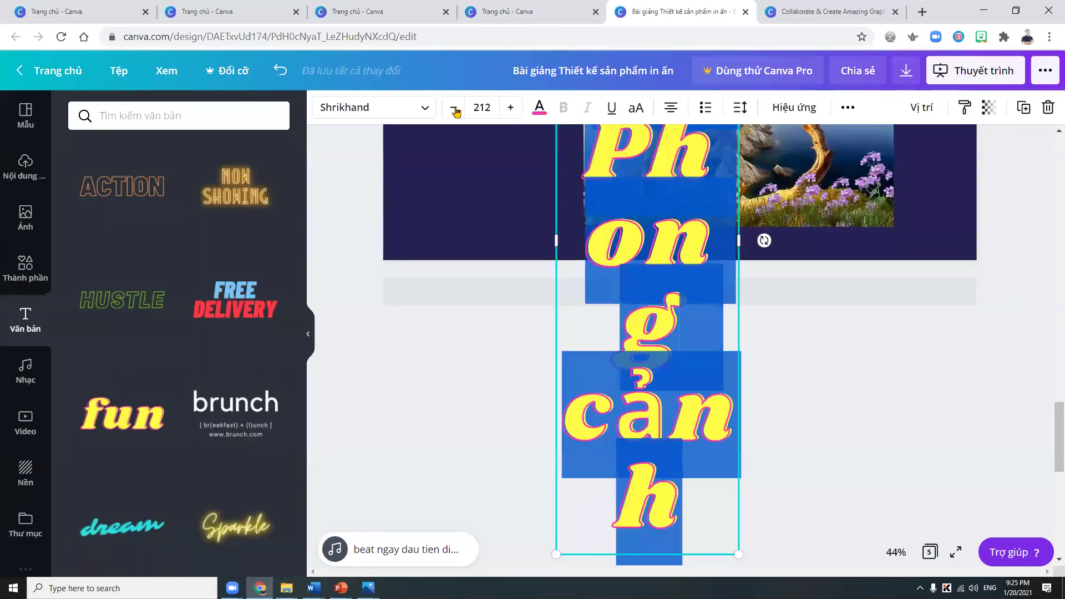
{"action": "left_click", "coordinate": [452, 109]}
{"action": "left_click", "coordinate": [452, 110]}
{"action": "left_click", "coordinate": [453, 110]}
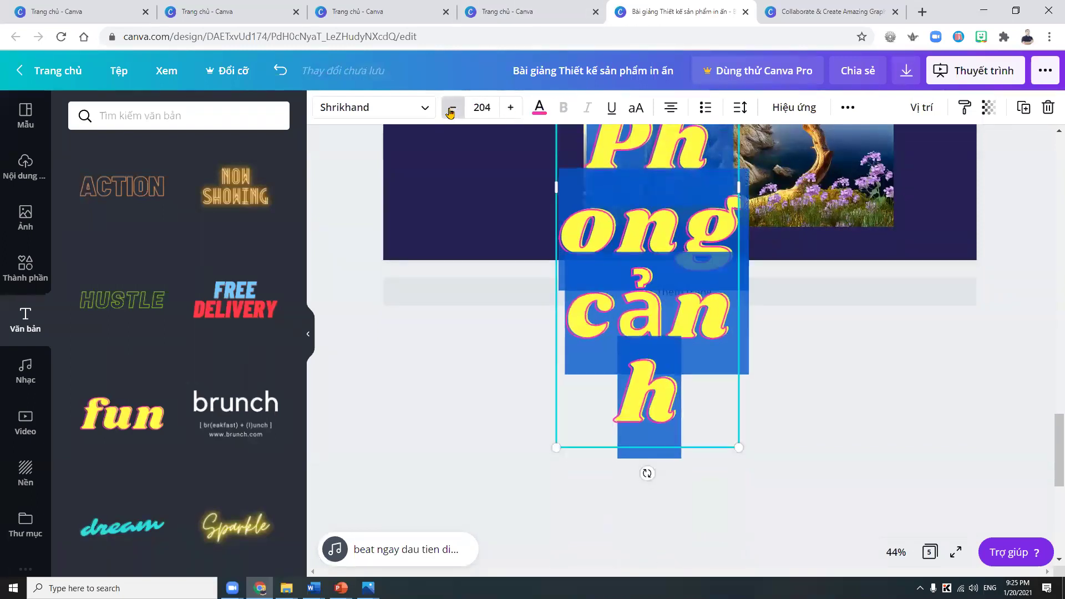
{"action": "left_click", "coordinate": [452, 110]}
{"action": "left_click", "coordinate": [451, 111]}
{"action": "left_click", "coordinate": [450, 112]}
{"action": "left_click", "coordinate": [450, 112]}
{"action": "left_click", "coordinate": [450, 111]}
{"action": "left_click", "coordinate": [451, 112]}
{"action": "left_click_drag", "start_coordinate": [738, 408], "coordinate": [633, 131]}
{"action": "scroll", "coordinate": [632, 310], "scroll_direction": "up", "scroll_amount": 5}
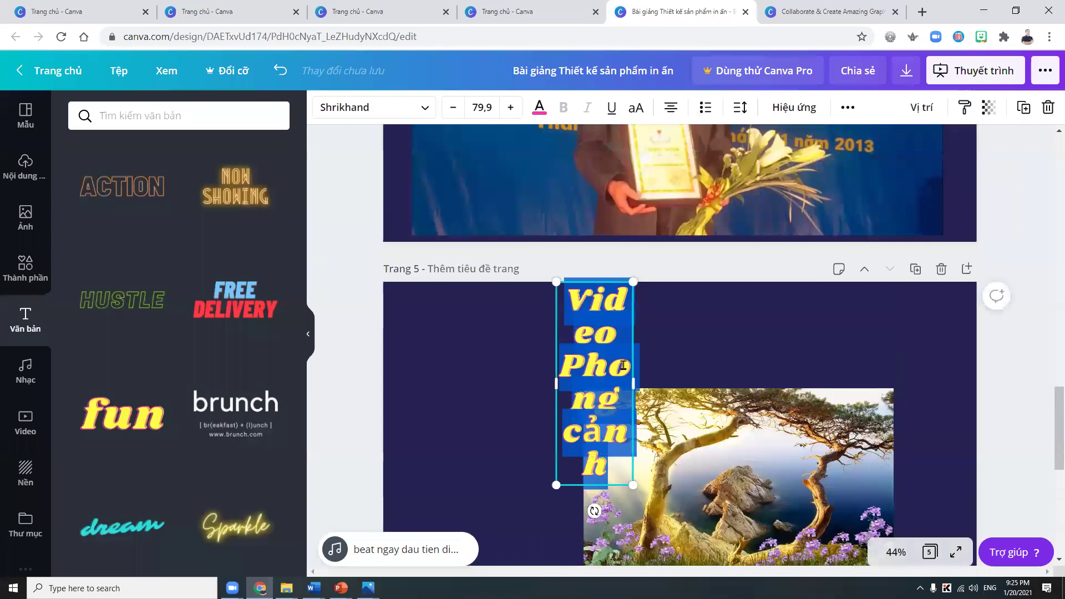
{"action": "scroll", "coordinate": [632, 411], "scroll_direction": "up", "scroll_amount": 2}
{"action": "left_click_drag", "start_coordinate": [636, 454], "coordinate": [894, 414]}
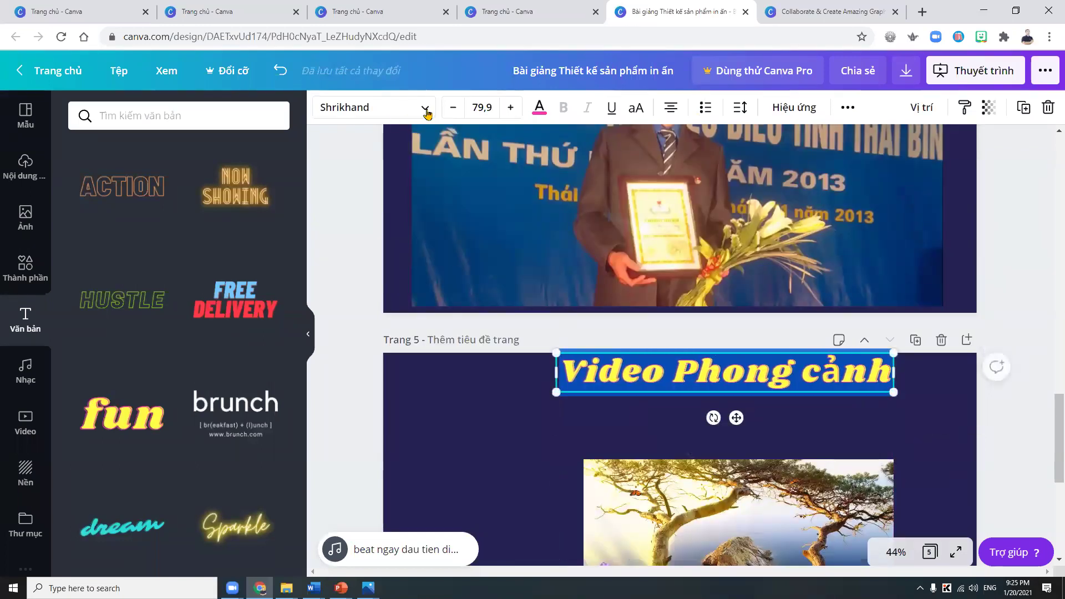
- Set the title font to Asap Regular and nudge the title slightly lower
{"action": "left_click", "coordinate": [424, 107]}
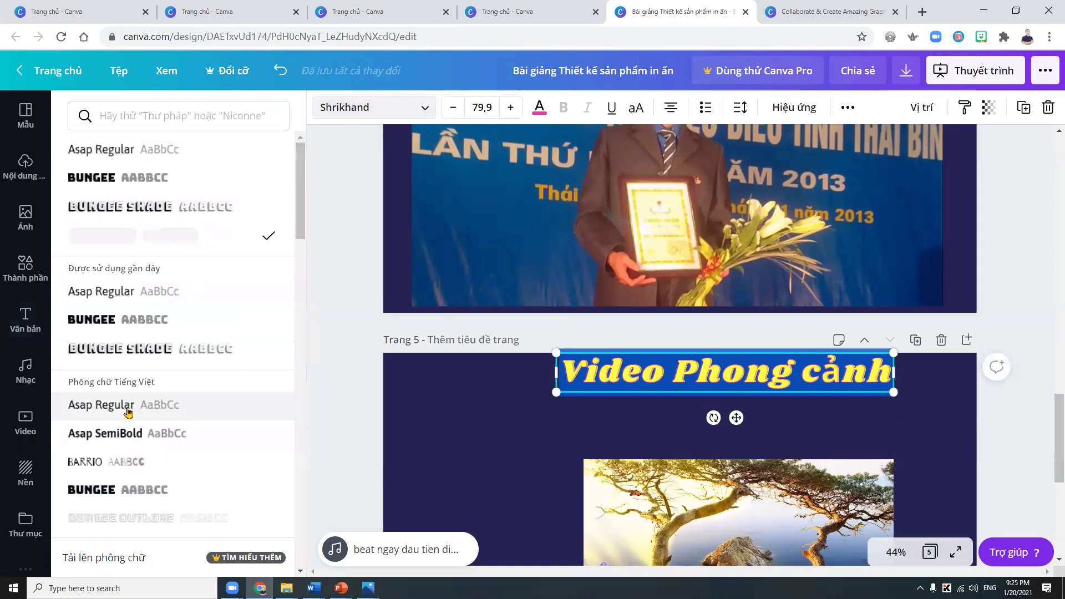
{"action": "left_click", "coordinate": [118, 438]}
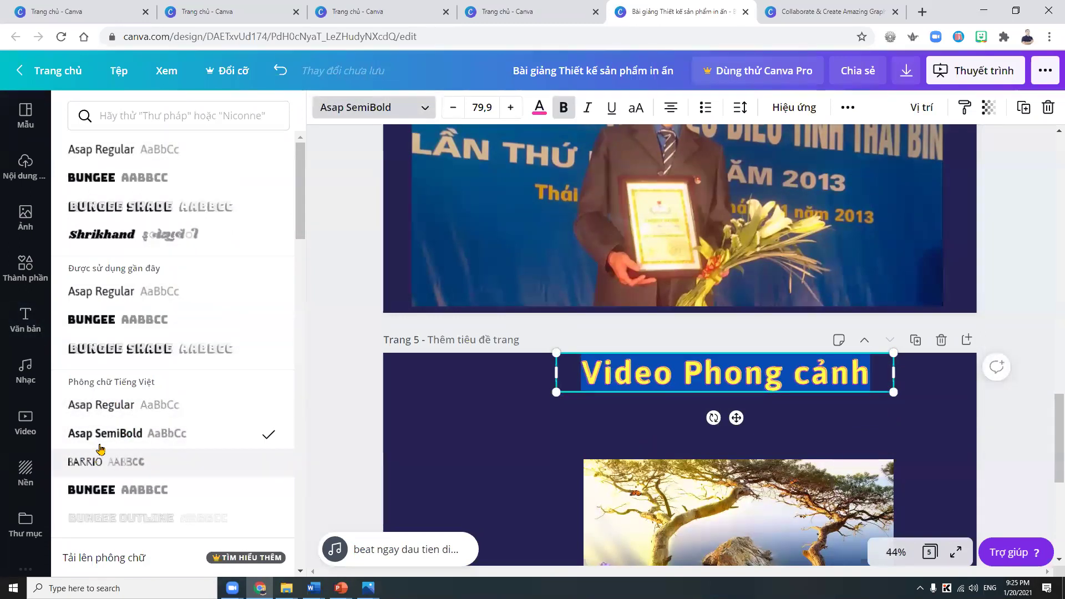
{"action": "left_click", "coordinate": [119, 409]}
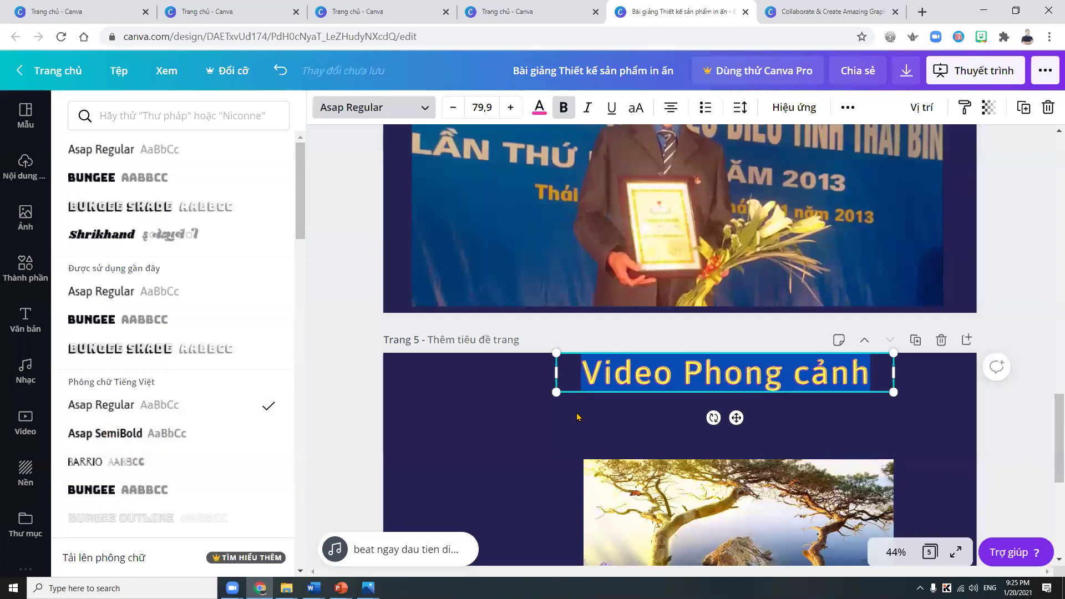
{"action": "left_click", "coordinate": [687, 394]}
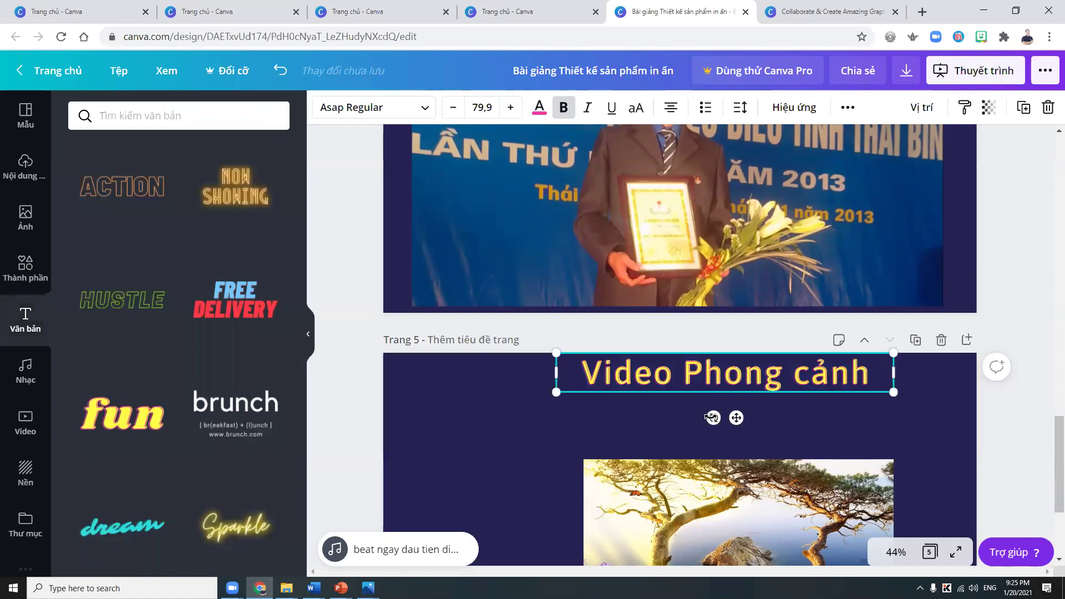
{"action": "left_click_drag", "start_coordinate": [736, 417], "coordinate": [736, 439]}
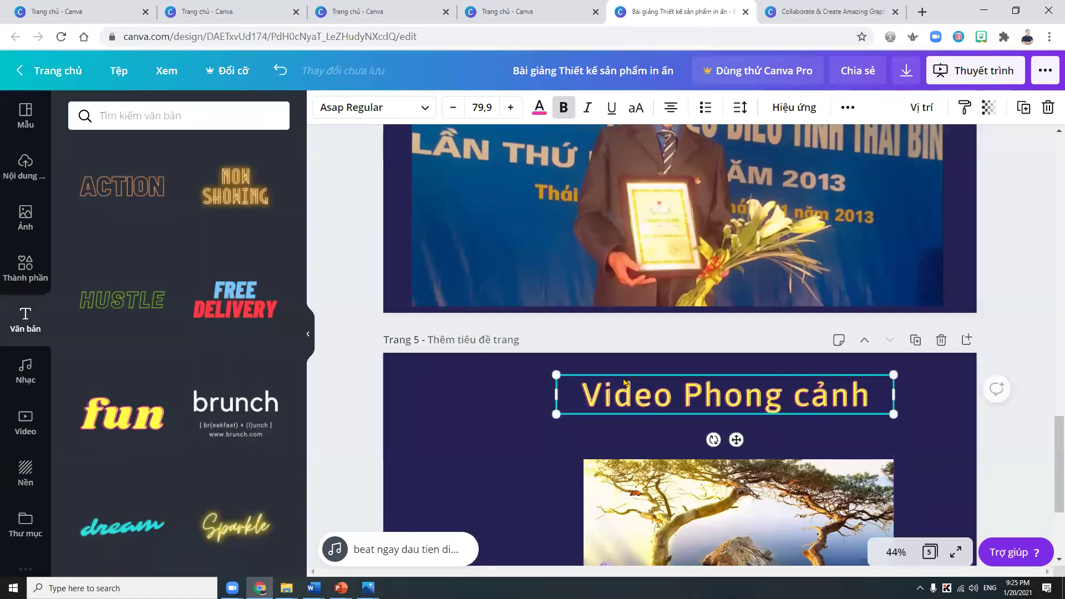
{"action": "key", "text": "ctrl+minus"}
{"action": "key", "text": "ctrl+minus"}
- Move the award-photo page up two places and back to page 4, then return to Word
{"action": "scroll", "coordinate": [623, 290], "scroll_direction": "up", "scroll_amount": 4}
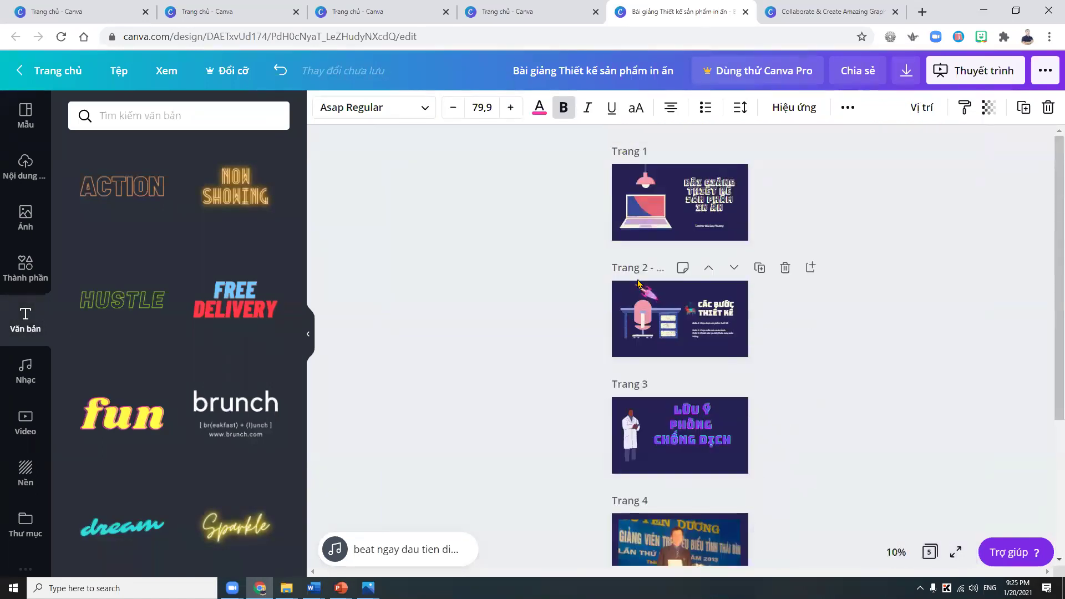
{"action": "scroll", "coordinate": [637, 294], "scroll_direction": "down", "scroll_amount": 4}
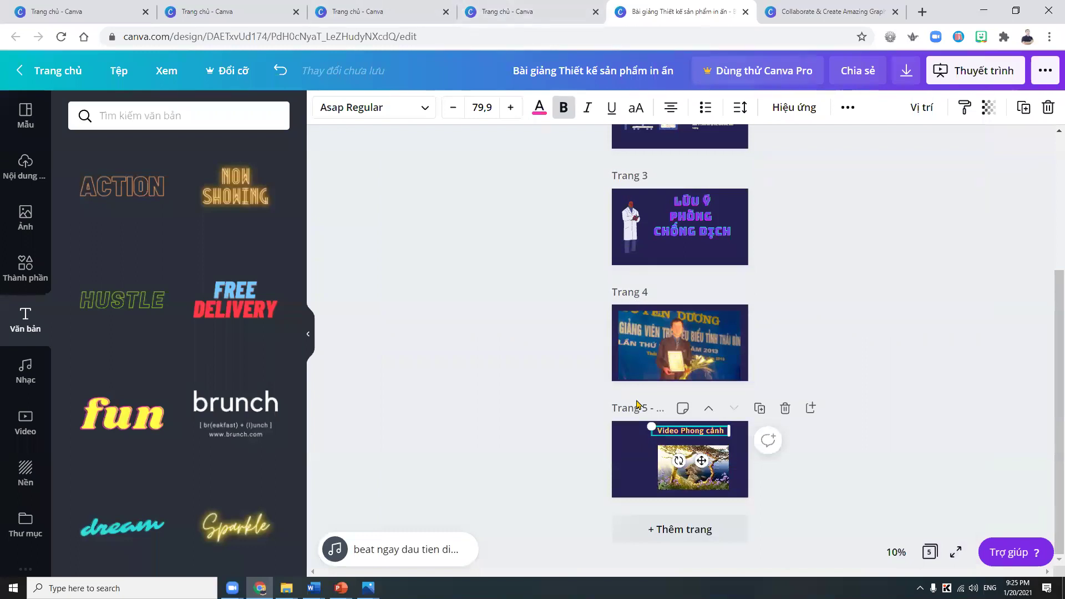
{"action": "left_click", "coordinate": [483, 414]}
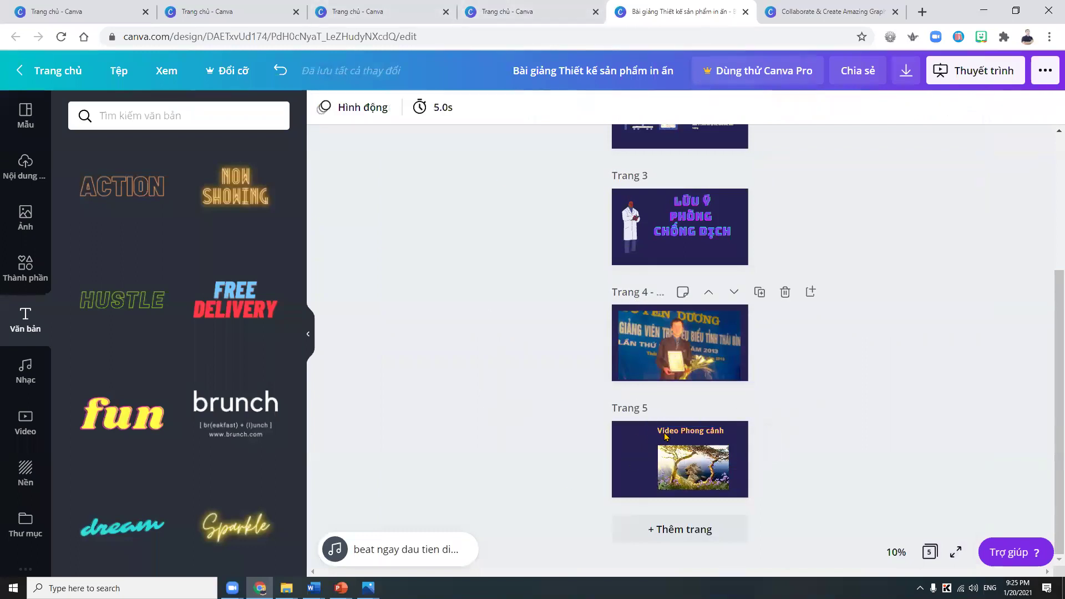
{"action": "left_click", "coordinate": [708, 295]}
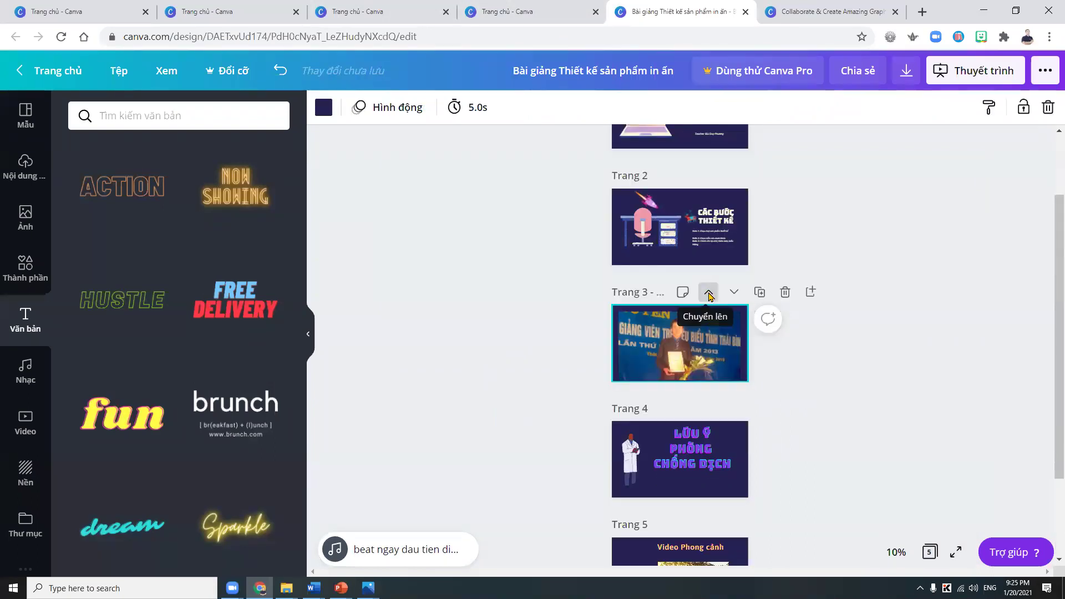
{"action": "left_click", "coordinate": [708, 291]}
{"action": "left_click", "coordinate": [734, 271]}
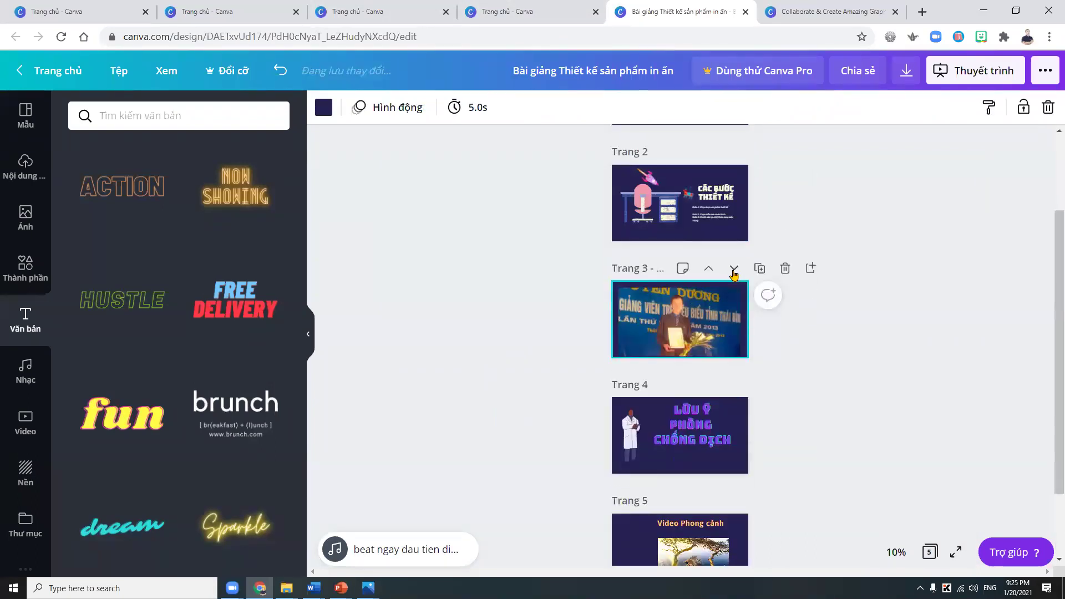
{"action": "left_click", "coordinate": [734, 270]}
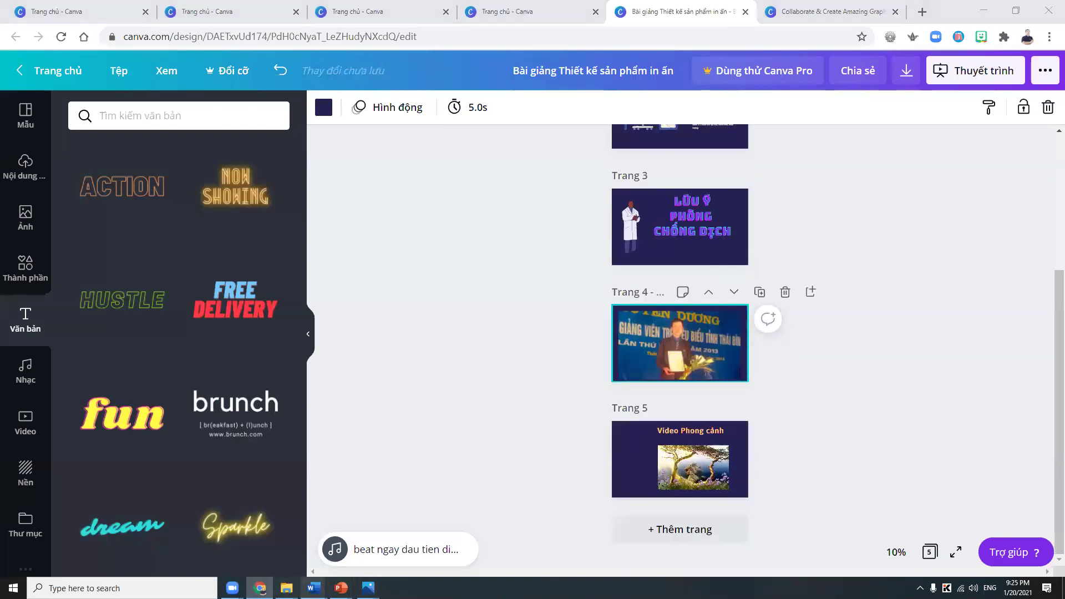
{"action": "mouse_move", "coordinate": [314, 588]}
{"action": "left_click", "coordinate": [373, 541]}
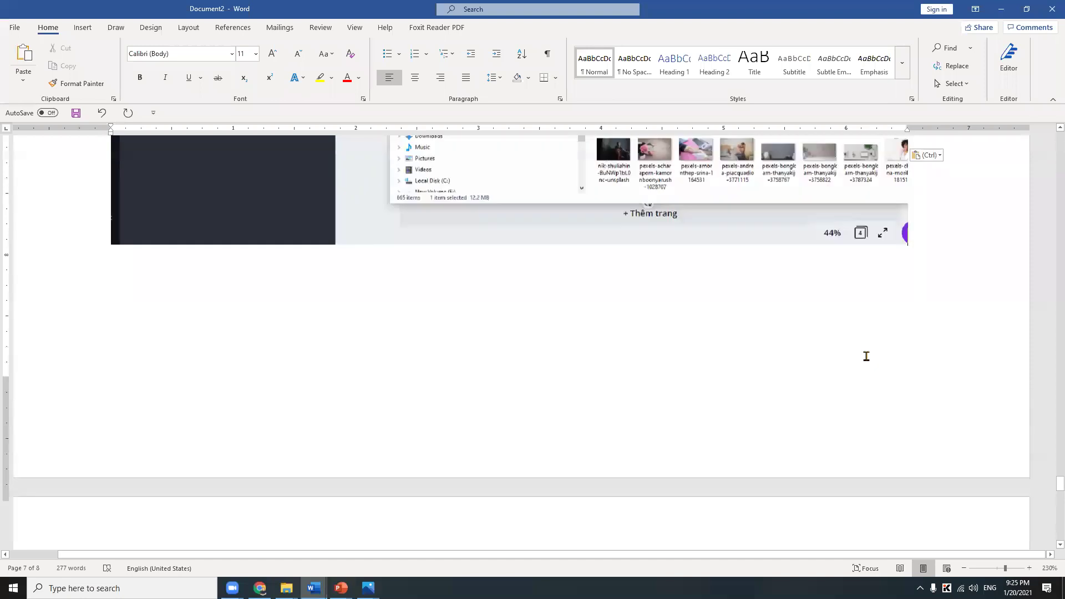
- On a new line, type a note that finished slides are reordered with the up/down arrows
{"action": "key", "text": "Return"}
{"action": "key", "text": "Return"}
{"action": "key", "text": "Return"}
{"action": "type", "text": "Khi tạo xon"}
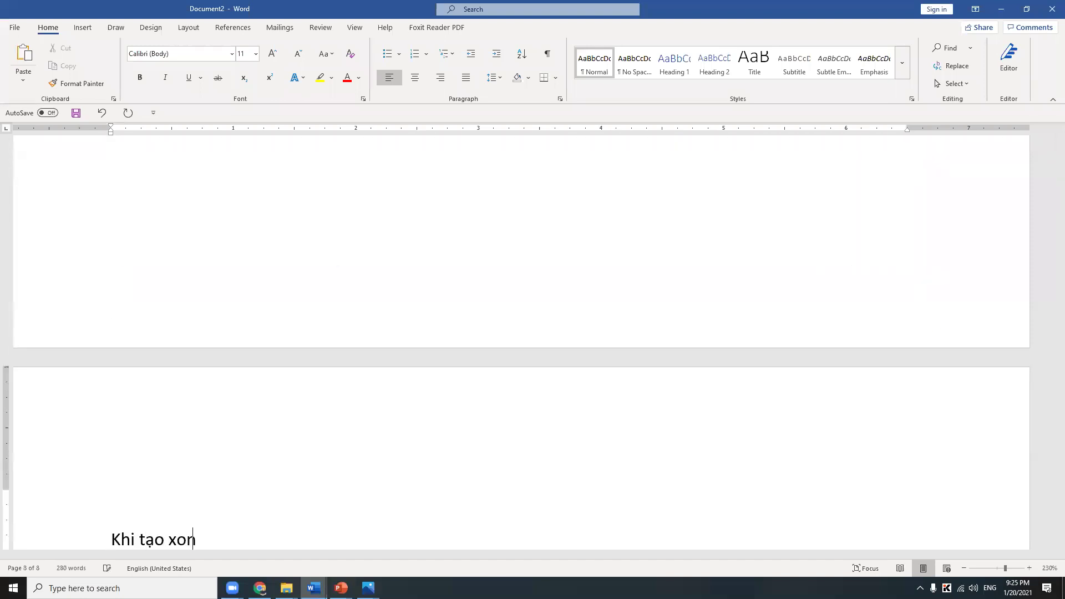
{"action": "type", "text": "g các trang slide"}
{"action": "scroll", "coordinate": [484, 374], "scroll_direction": "down", "scroll_amount": 5}
{"action": "type", "text": "muốn đổi thứ tự thì"}
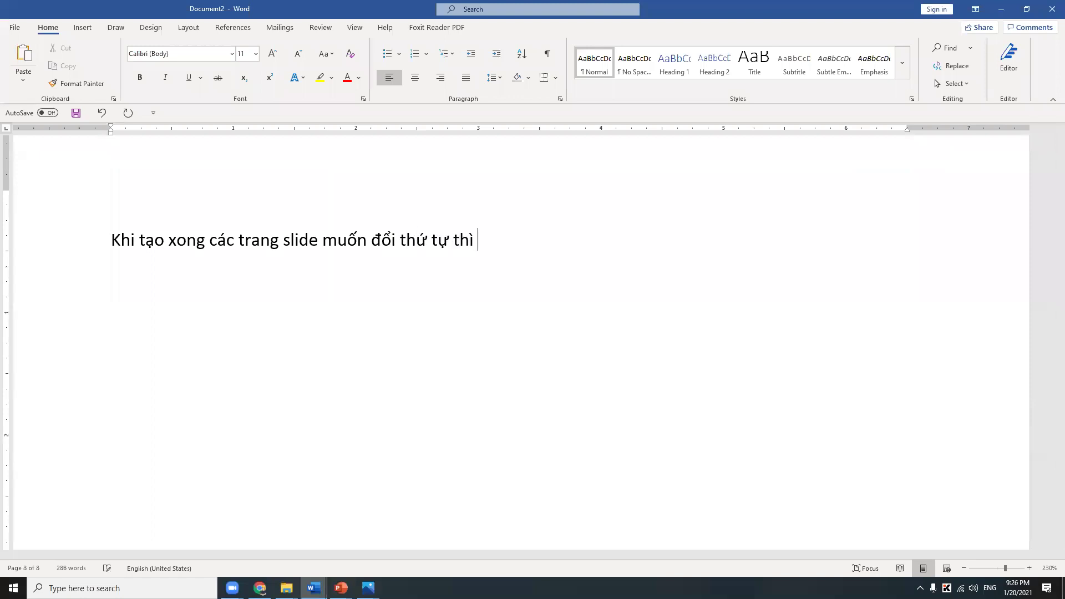
{"action": "type", "text": "ỉ vie"}
{"action": "type", "text": " bấm va"}
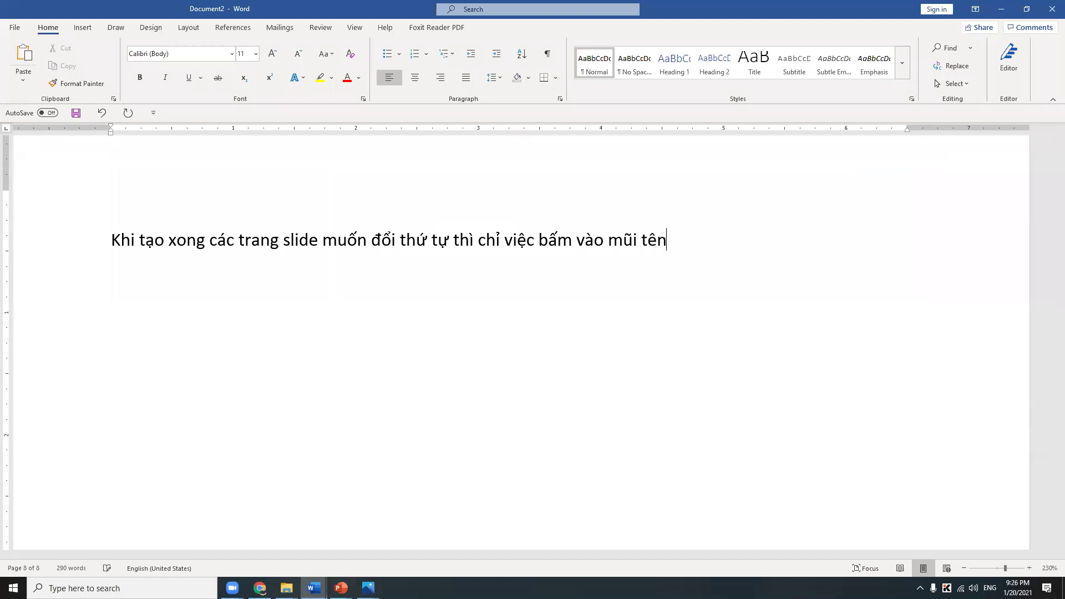
{"action": "type", "text": "n xuong"}
{"action": "type", "text": "o cua"}
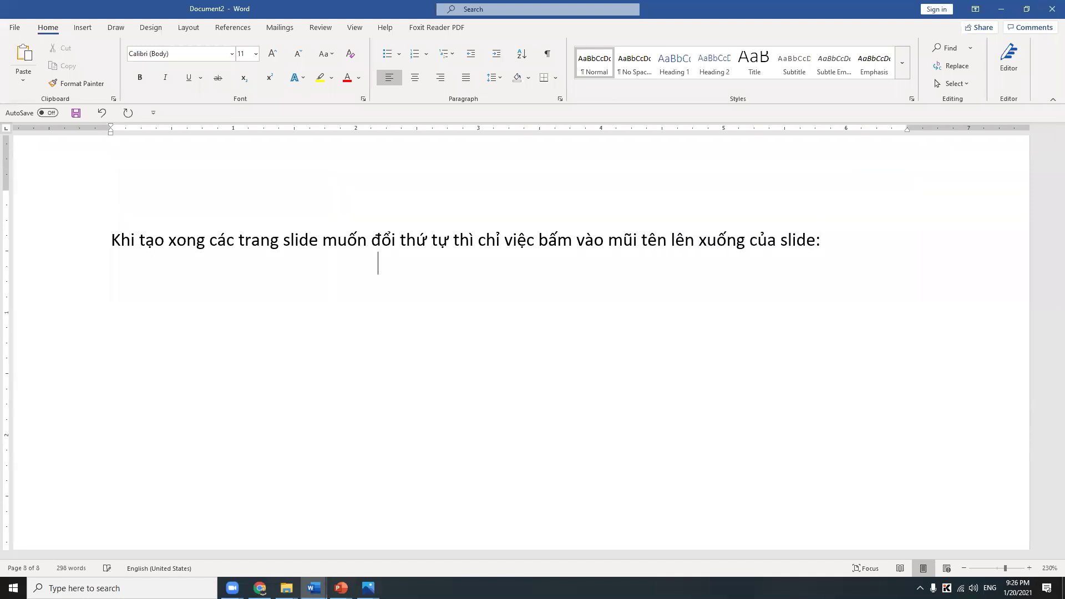
- Circle Canva's page-reorder arrow in red, snip it, and paste the screenshot into Word
{"action": "key", "text": "alt+Tab"}
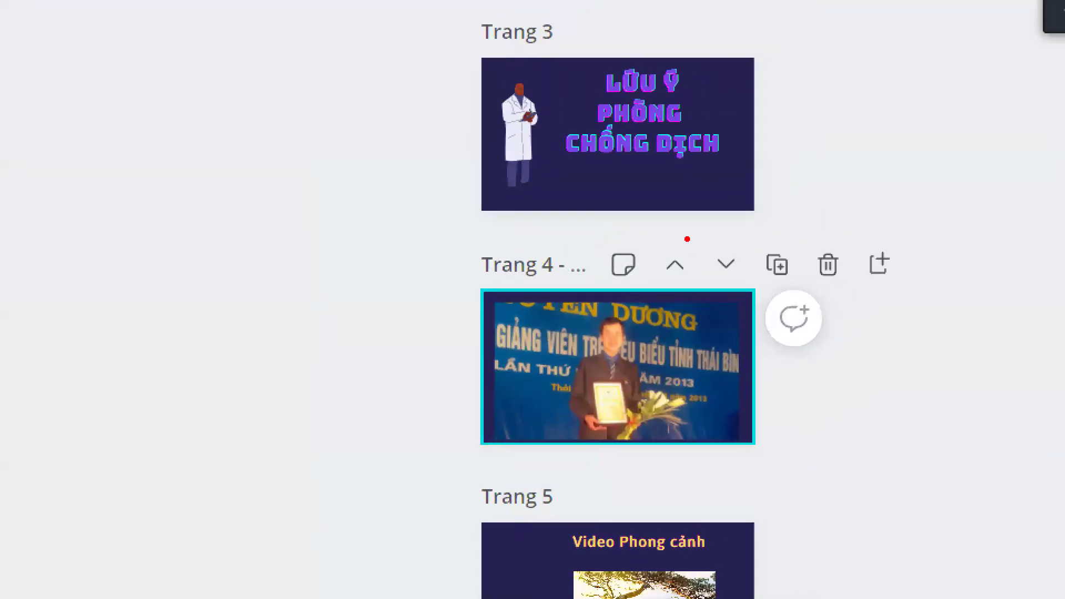
{"action": "mouse_move", "coordinate": [691, 246]}
{"action": "left_mouse_down"}
{"action": "mouse_move", "coordinate": [656, 244]}
{"action": "mouse_move", "coordinate": [644, 268]}
{"action": "mouse_move", "coordinate": [709, 288]}
{"action": "mouse_move", "coordinate": [715, 254]}
{"action": "mouse_move", "coordinate": [655, 236]}
{"action": "left_mouse_up"}
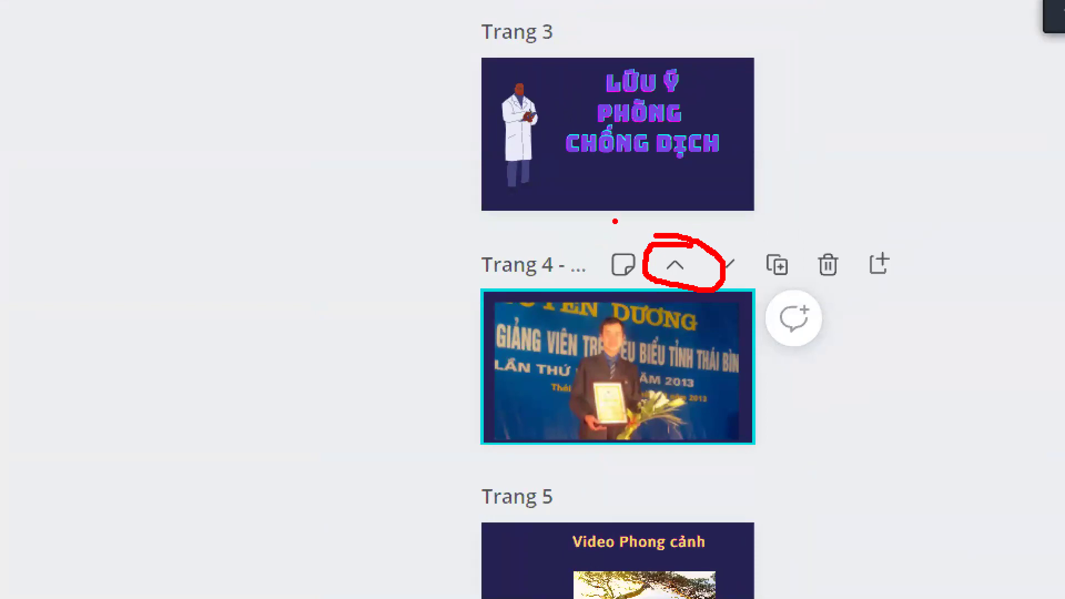
{"action": "key", "text": "super+shift+s"}
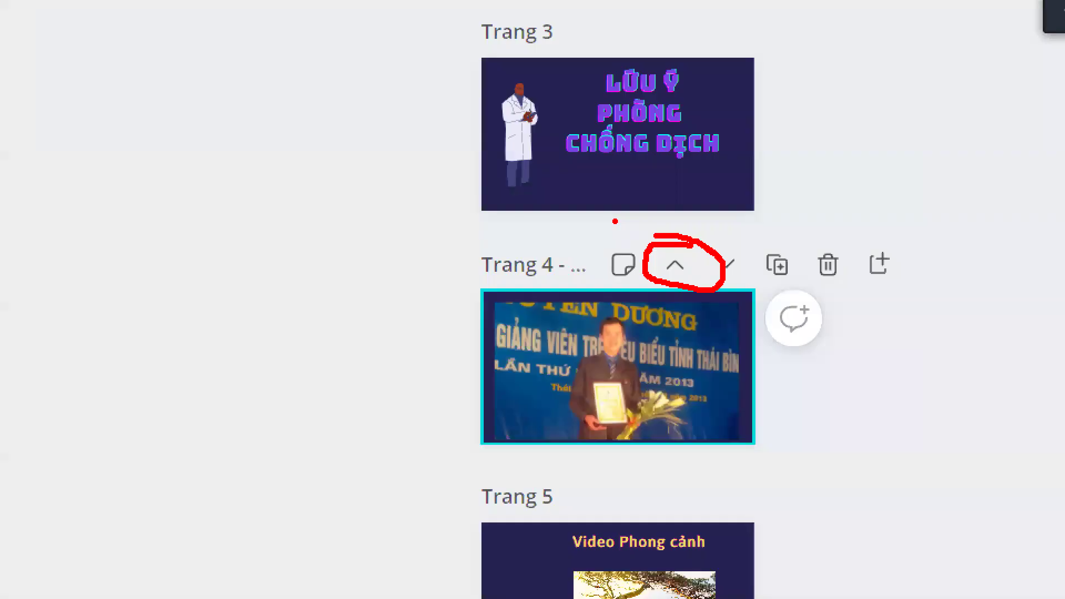
{"action": "key", "text": "alt+Tab"}
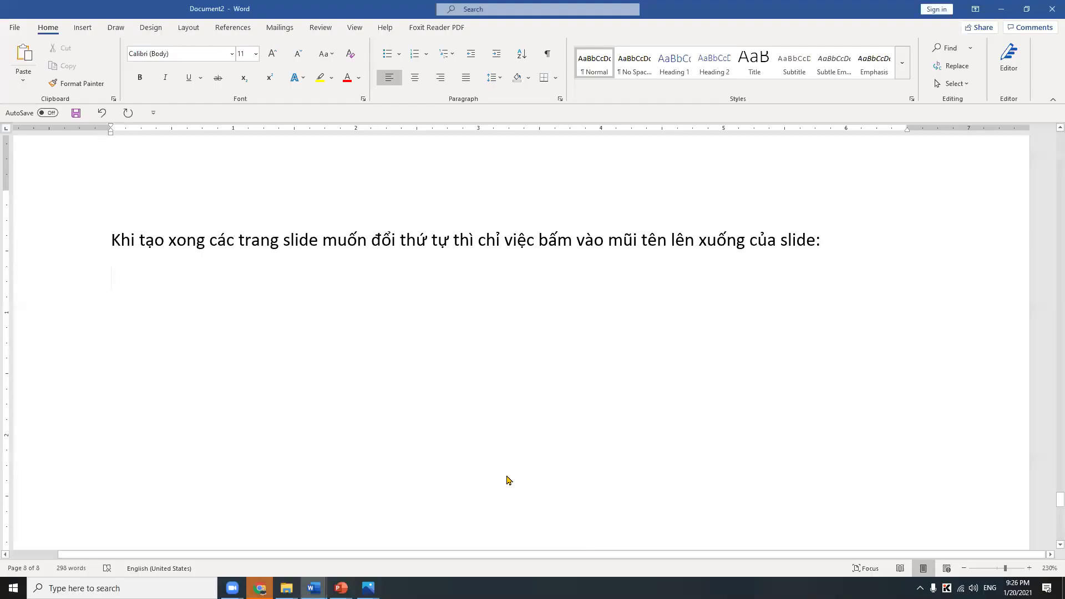
{"action": "key", "text": "ctrl+v"}
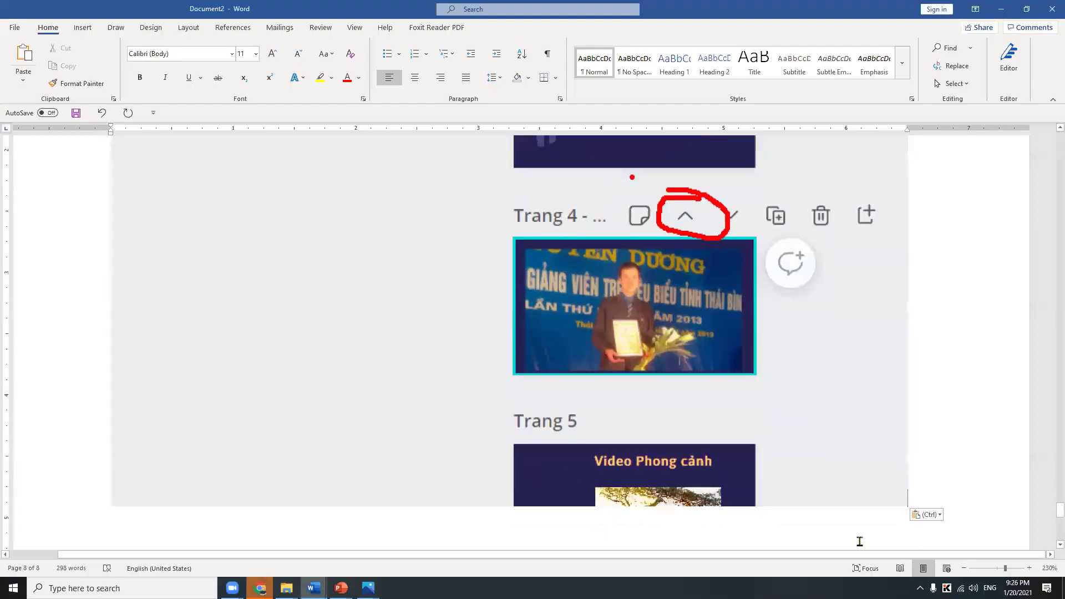
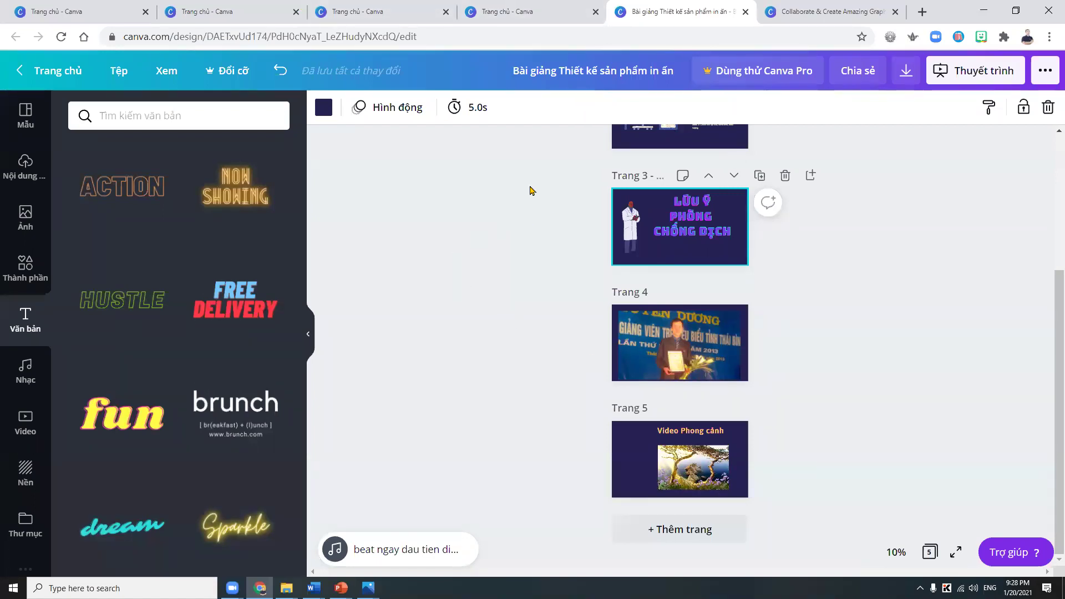
- Select page 2's chair graphic and enter and leave its crop mode
{"action": "left_click", "coordinate": [383, 111]}
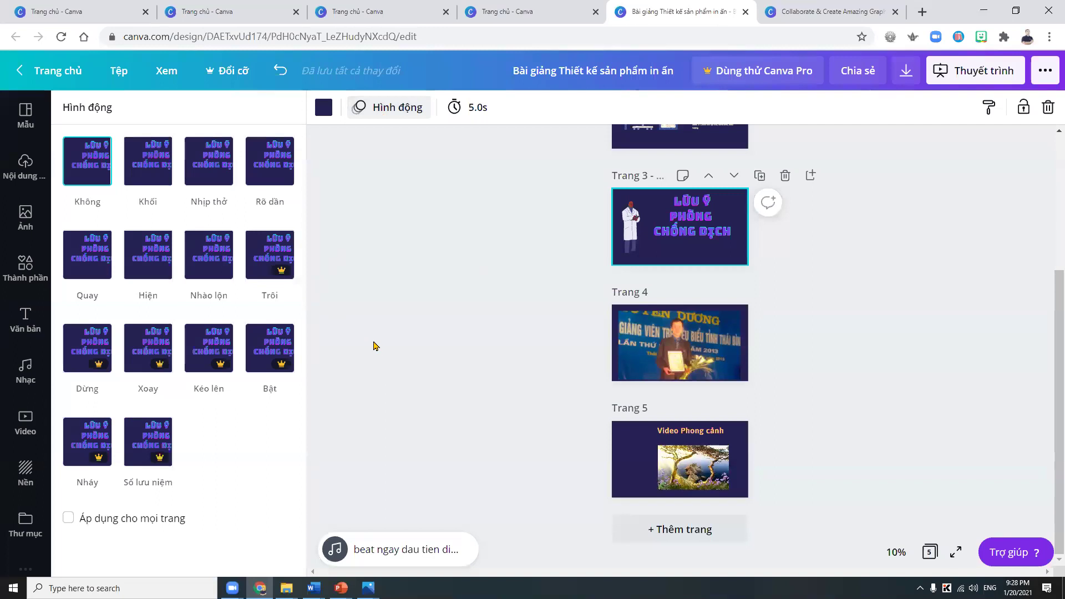
{"action": "scroll", "coordinate": [566, 312], "scroll_direction": "up", "scroll_amount": 2}
{"action": "left_click", "coordinate": [660, 260]}
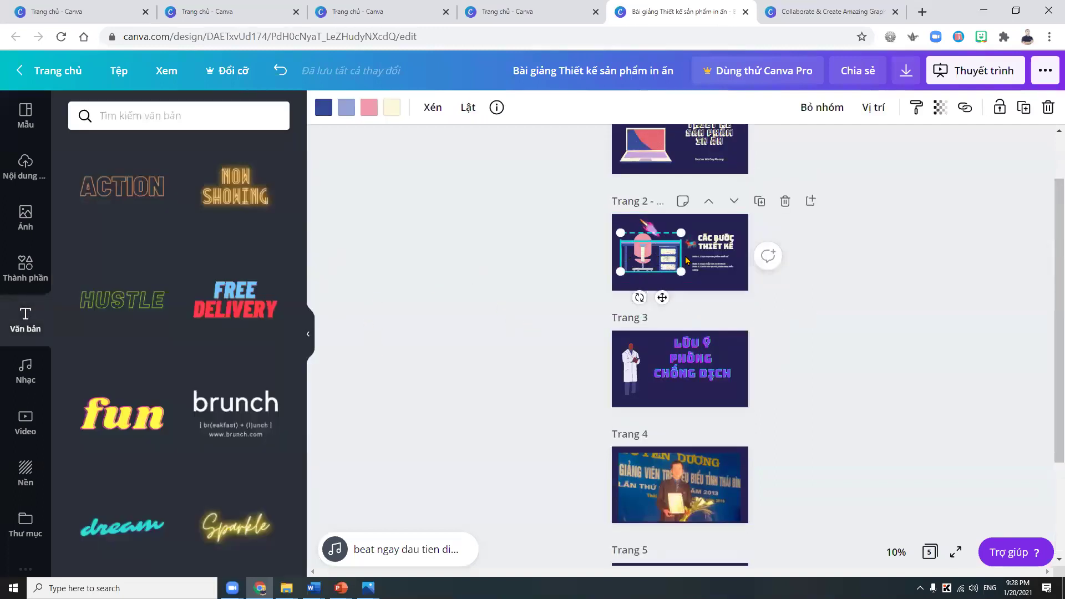
{"action": "left_click", "coordinate": [561, 256]}
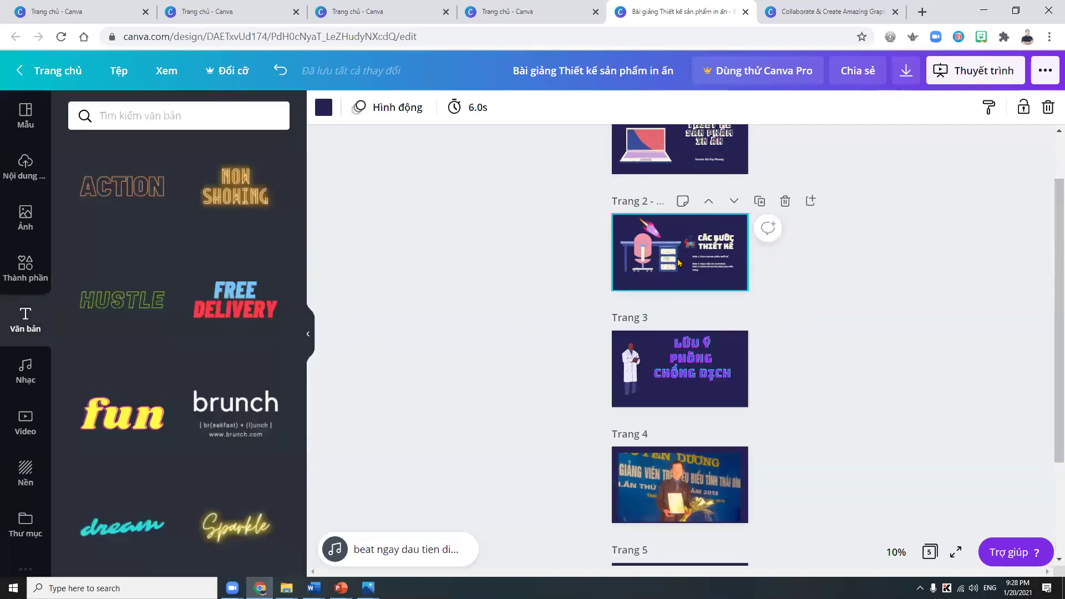
{"action": "left_click", "coordinate": [643, 250]}
{"action": "left_click", "coordinate": [644, 249]}
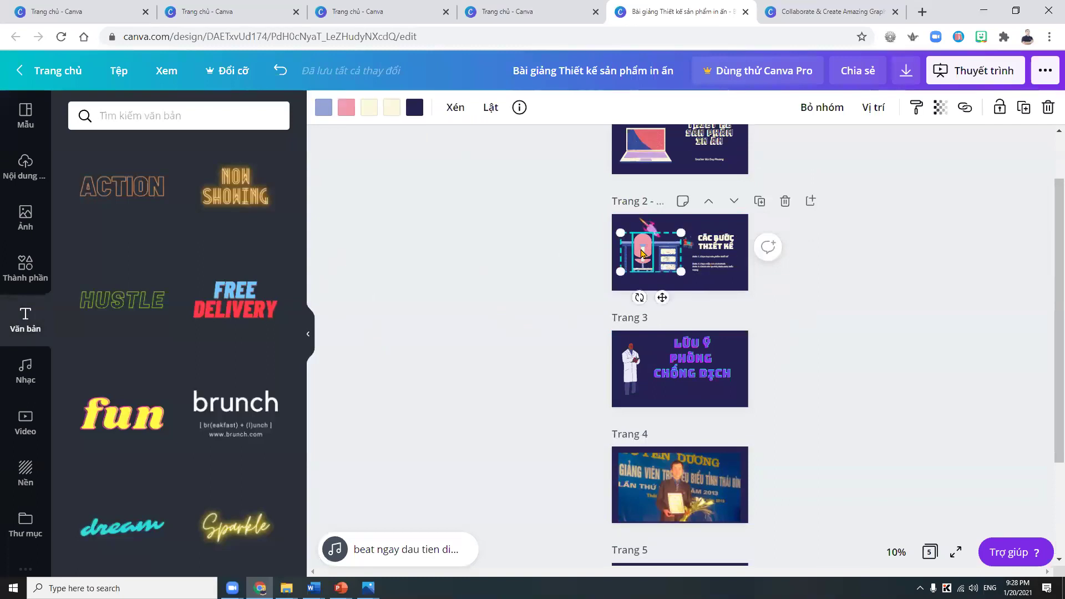
{"action": "double_click", "coordinate": [643, 250]}
{"action": "left_click", "coordinate": [693, 278]}
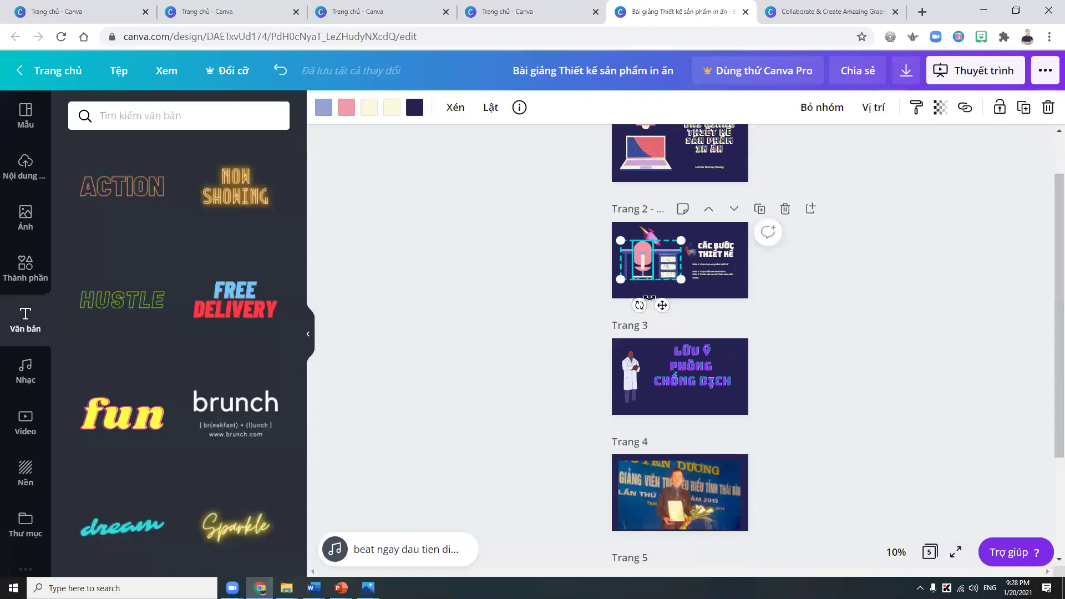
- Select page 3 and give it the Nhịp thở animation after trying Hiện
{"action": "left_click", "coordinate": [673, 365]}
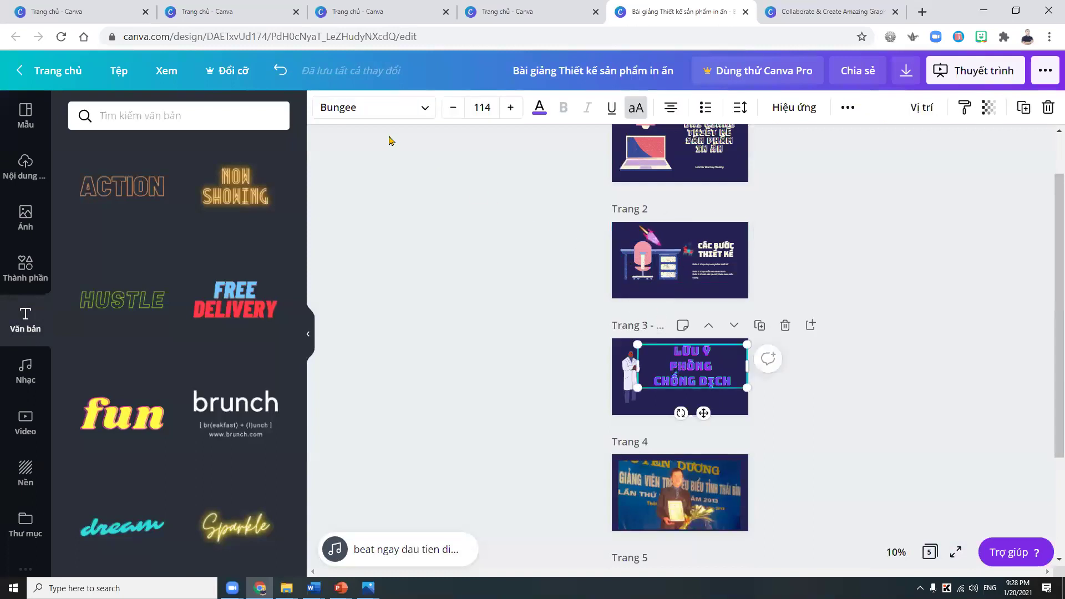
{"action": "left_click", "coordinate": [510, 195]}
{"action": "left_click", "coordinate": [659, 266]}
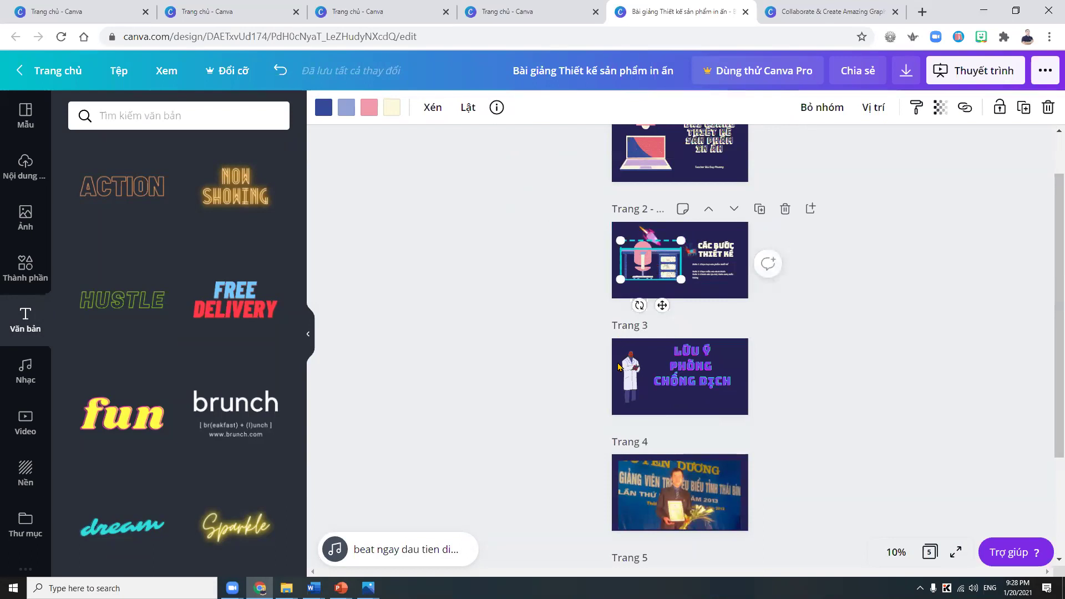
{"action": "left_click", "coordinate": [616, 368]}
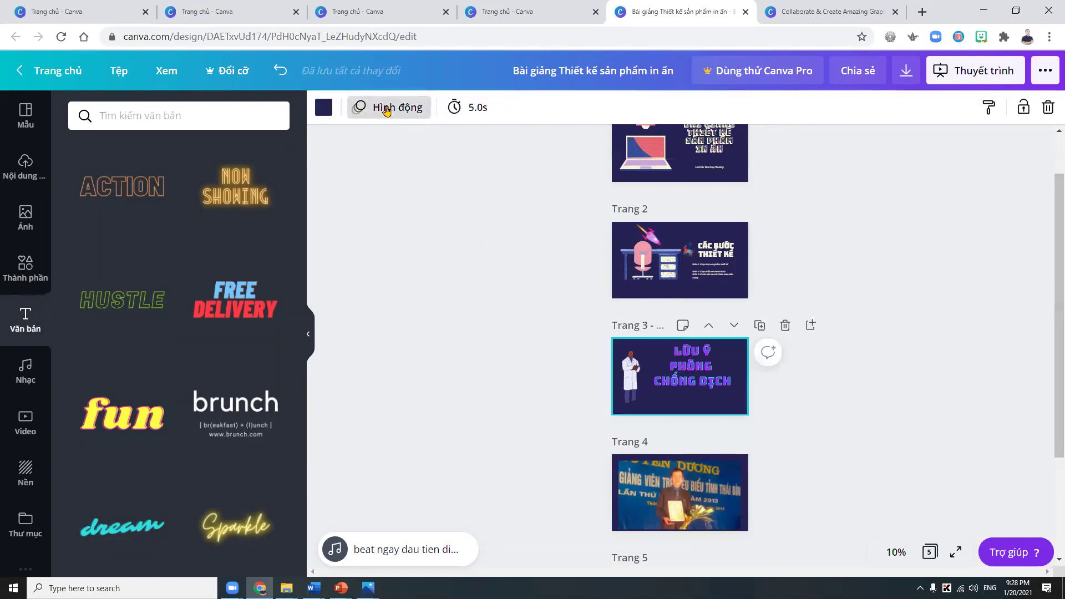
{"action": "left_click", "coordinate": [377, 110]}
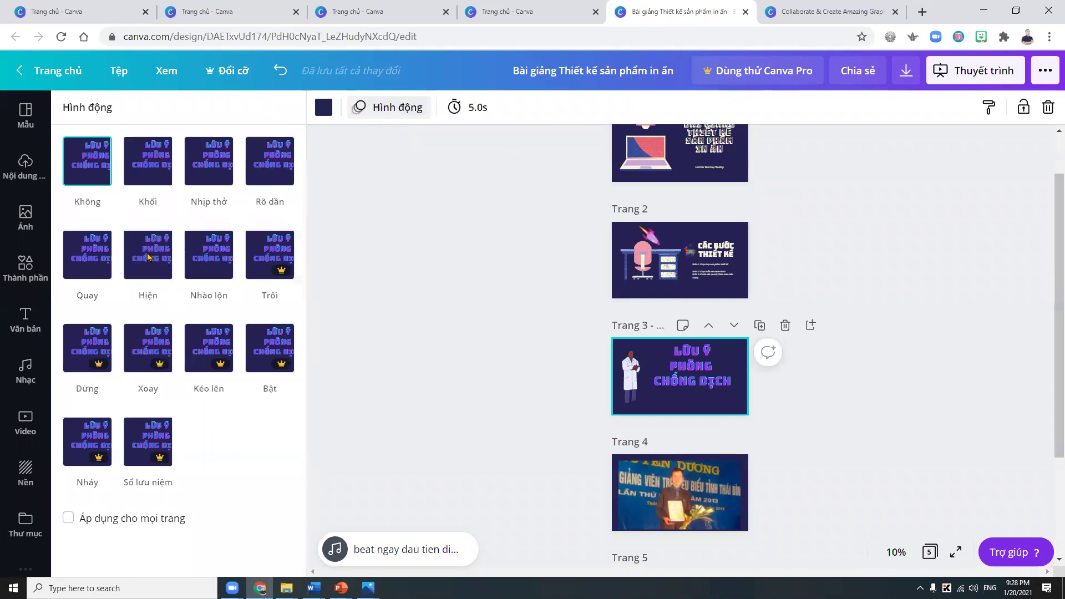
{"action": "left_click", "coordinate": [148, 256]}
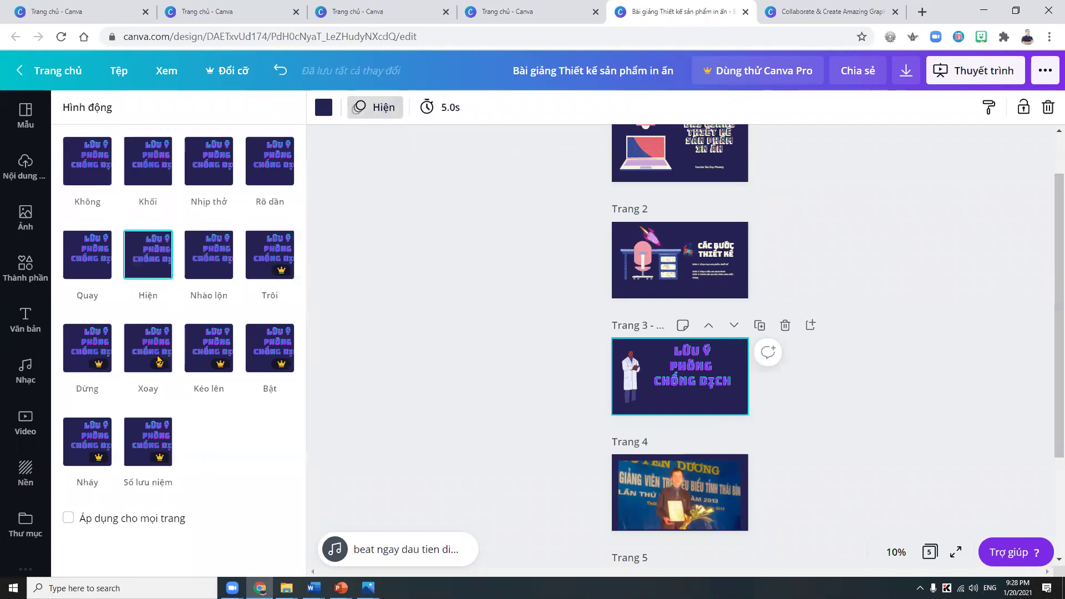
{"action": "left_click", "coordinate": [208, 160]}
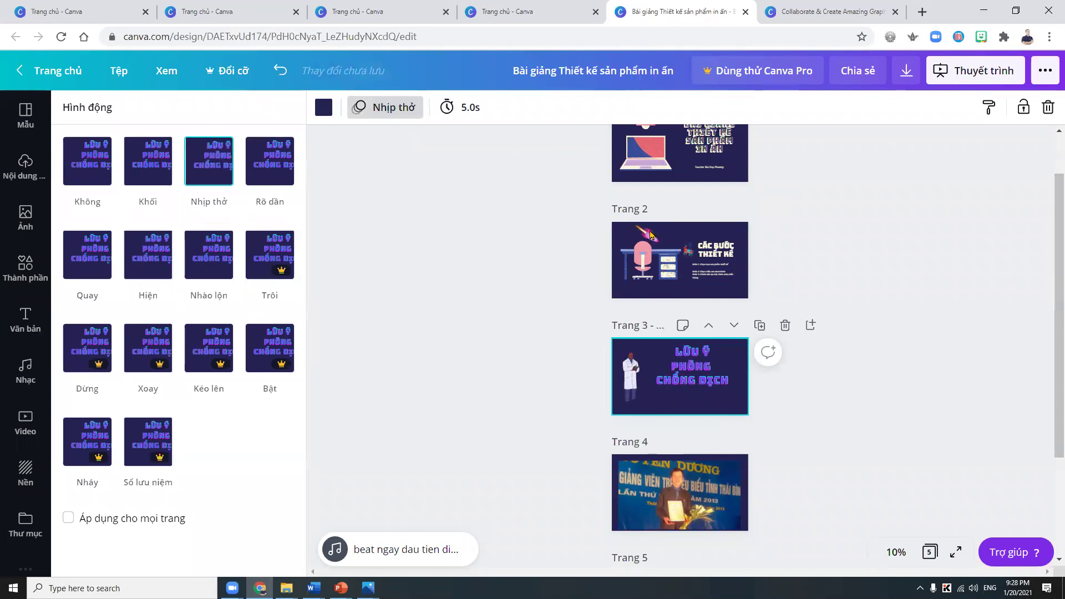
- Select page 2's background and bring up its animation choices
{"action": "left_click", "coordinate": [690, 262]}
{"action": "left_click", "coordinate": [673, 277]}
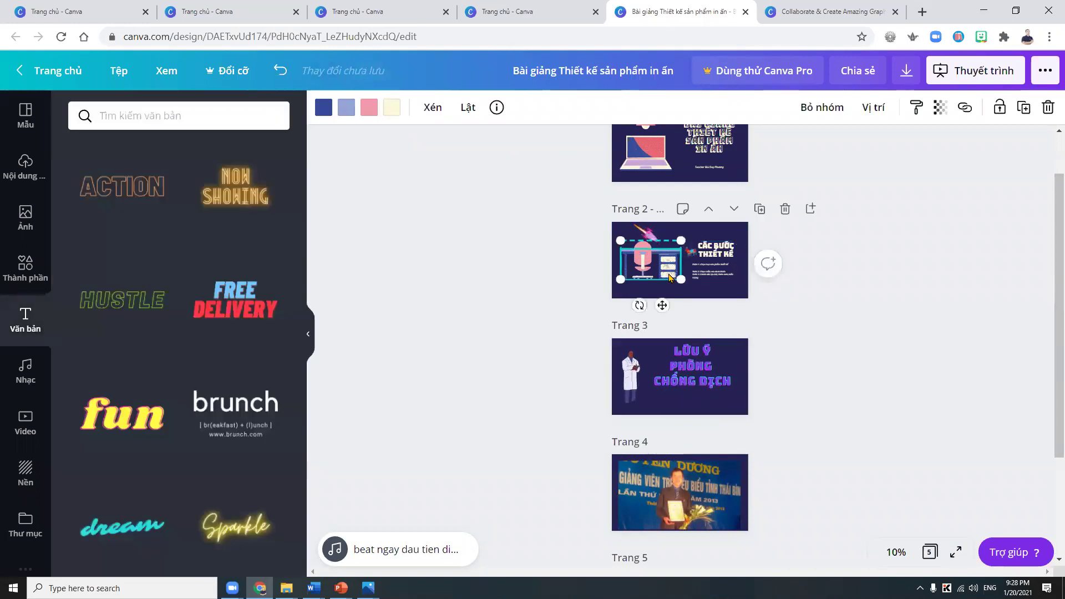
{"action": "left_click", "coordinate": [659, 284]}
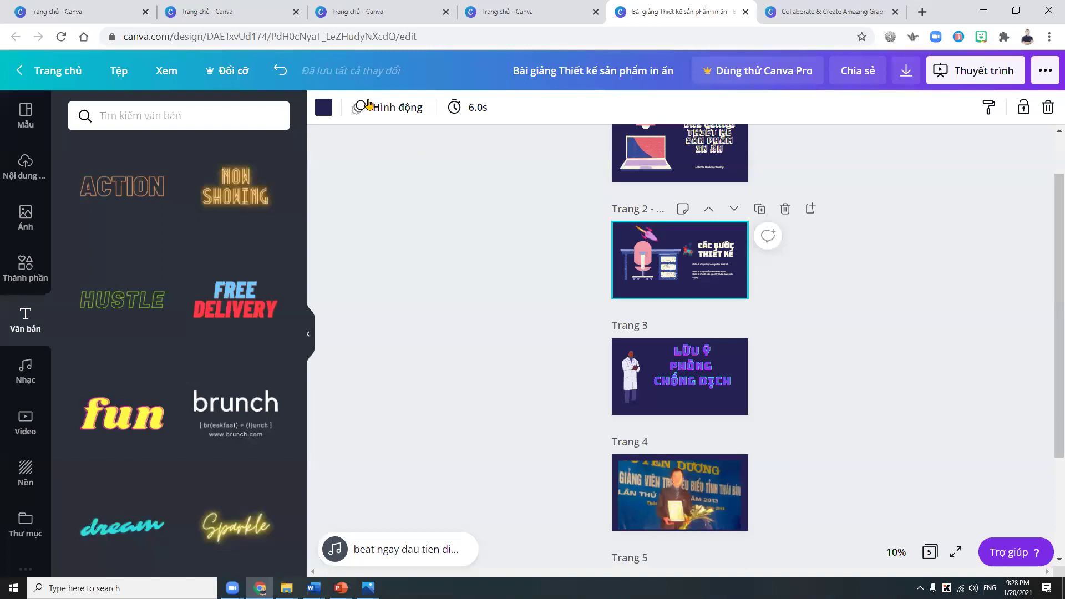
{"action": "left_click", "coordinate": [381, 109]}
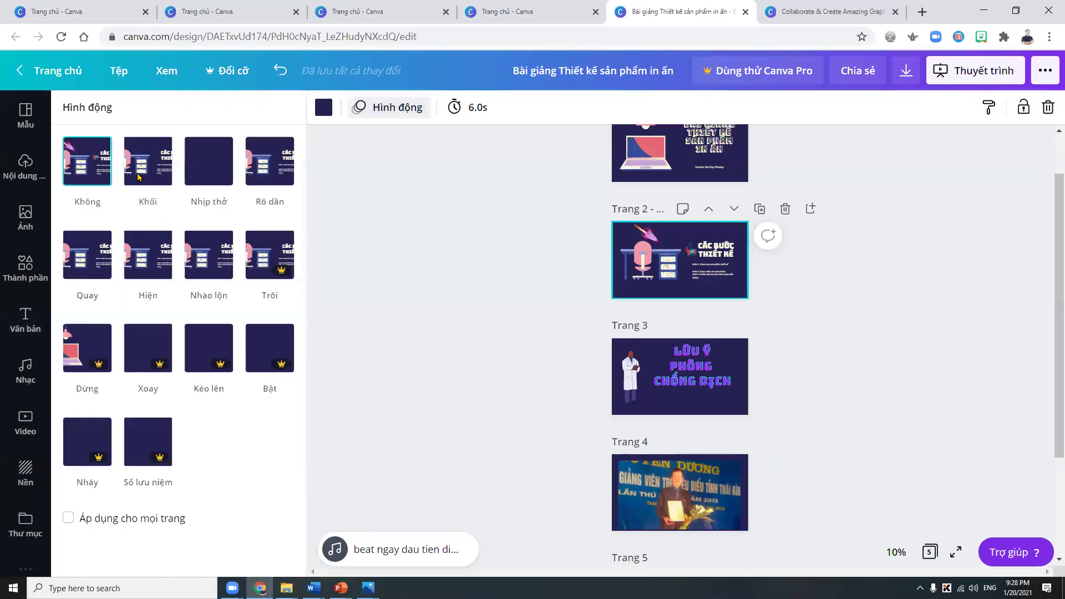
- Give page 2 the Nhào lộn animation after trying Khối, then select page 1 as a whole
{"action": "left_click", "coordinate": [146, 167]}
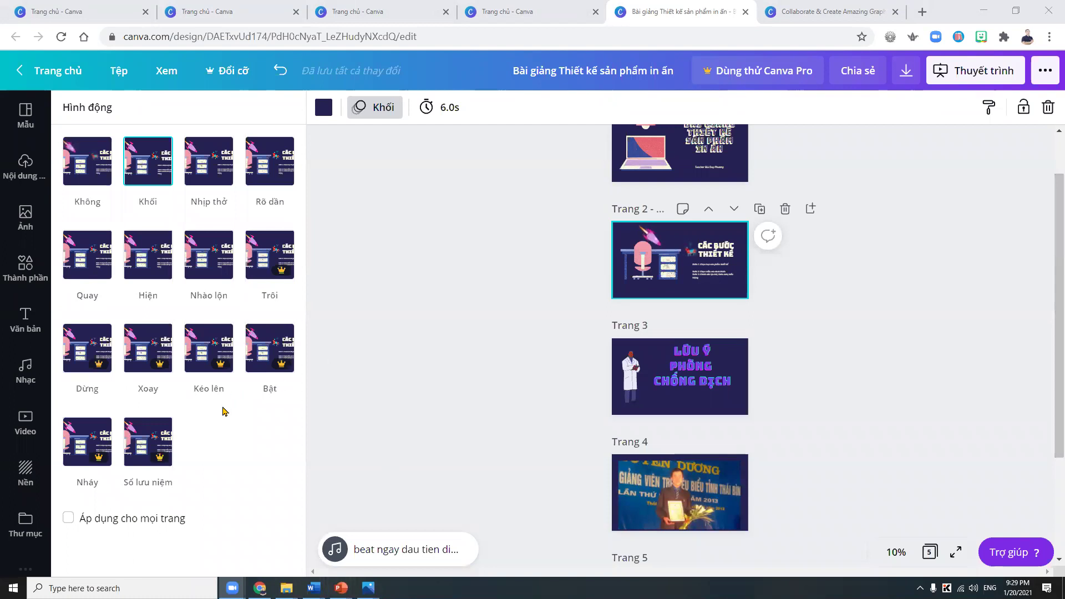
{"action": "left_click", "coordinate": [201, 263]}
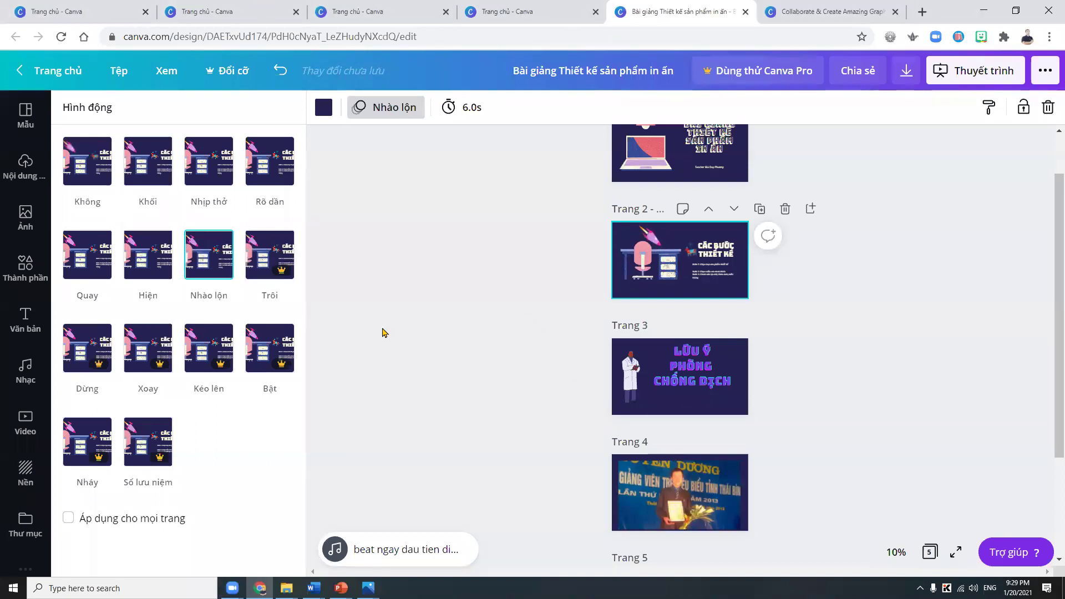
{"action": "scroll", "coordinate": [816, 527], "scroll_direction": "down", "scroll_amount": 3}
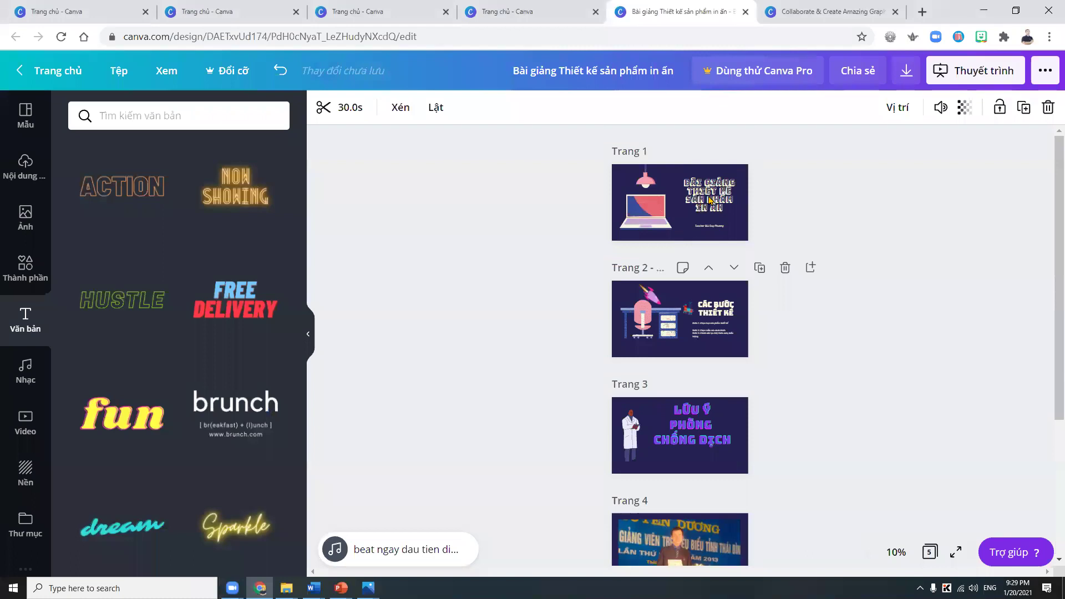
{"action": "left_click", "coordinate": [710, 201]}
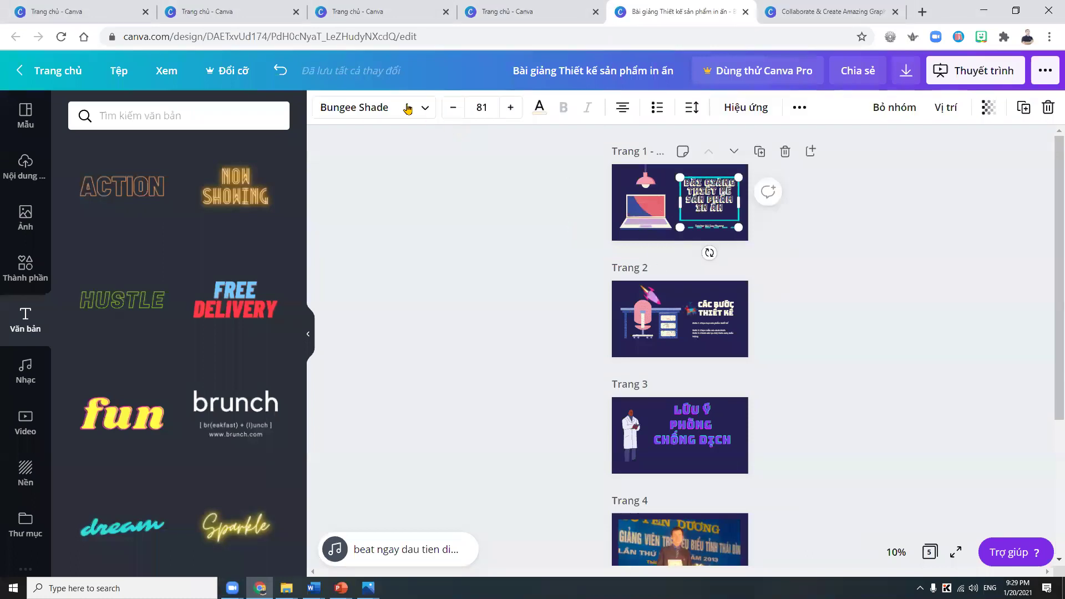
{"action": "key", "text": "Escape"}
- Apply Hiện to page 1 and start a Tiêu chuẩn (Standard) full-screen presentation
{"action": "left_click", "coordinate": [154, 263]}
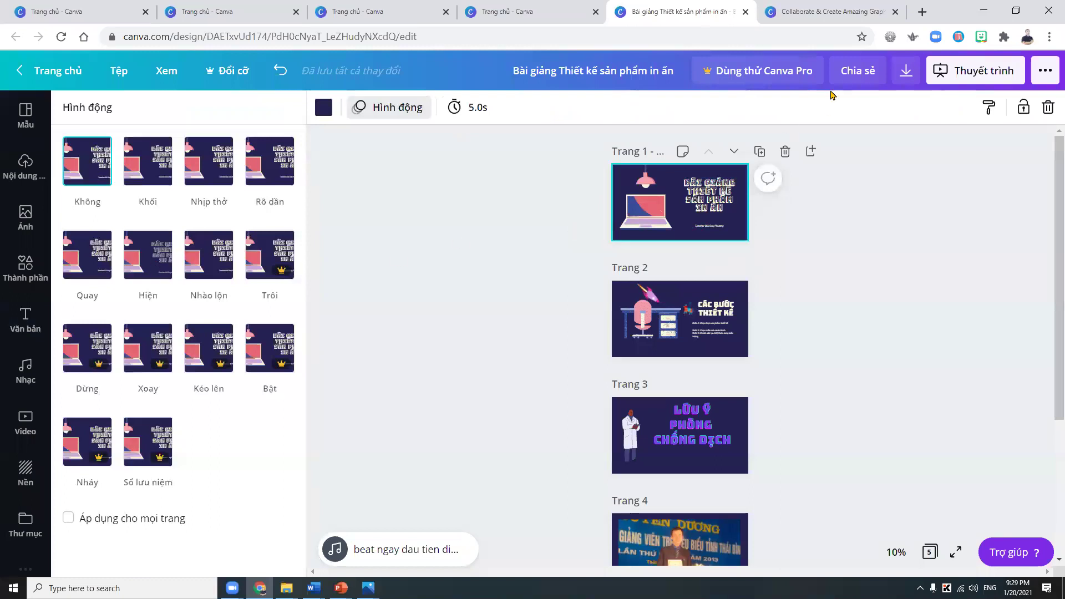
{"action": "left_click", "coordinate": [962, 79]}
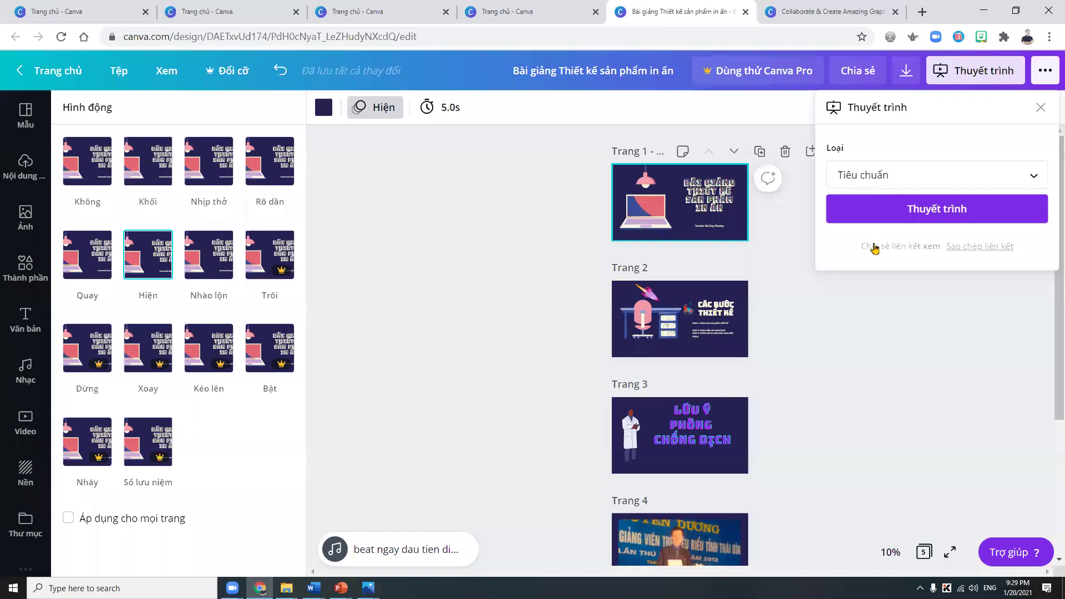
{"action": "left_click", "coordinate": [881, 184]}
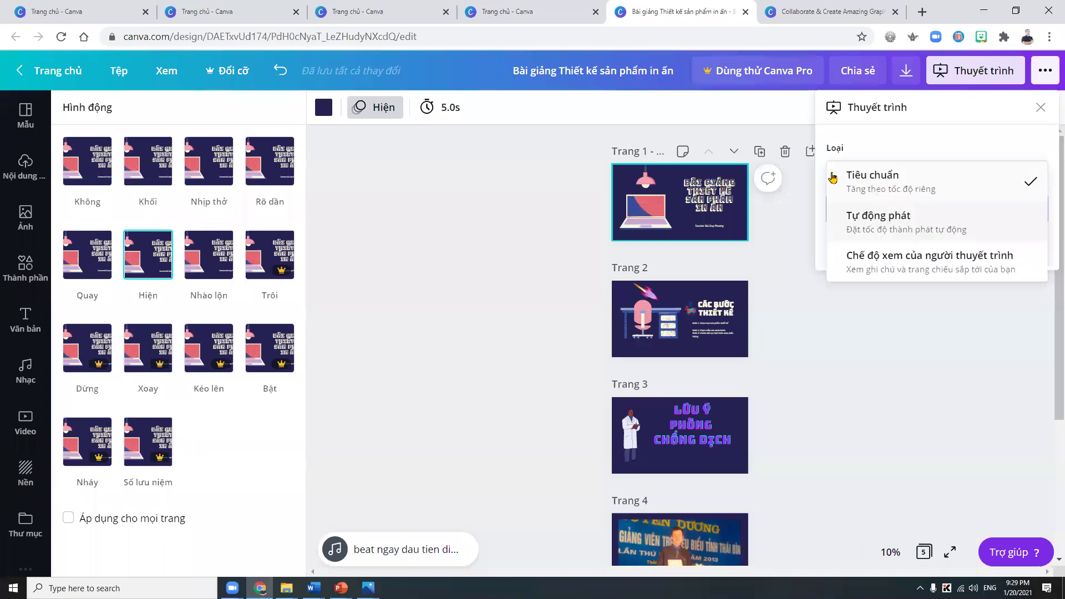
{"action": "left_click", "coordinate": [833, 177]}
{"action": "left_click", "coordinate": [898, 209]}
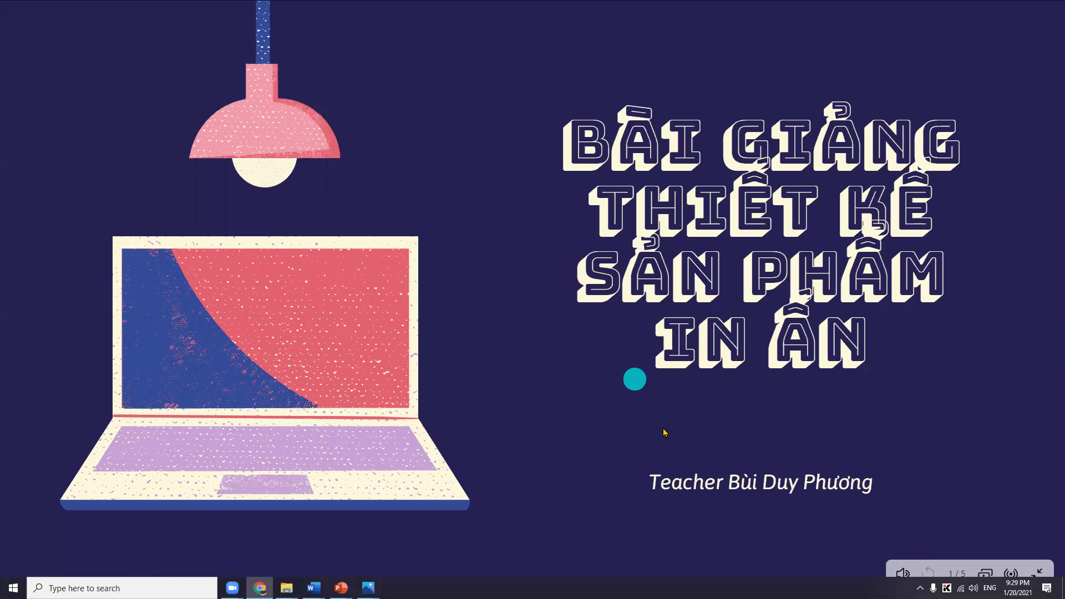
- Advance through the slides to Video Phong cảnh, then exit the presentation
{"action": "left_click", "coordinate": [634, 417]}
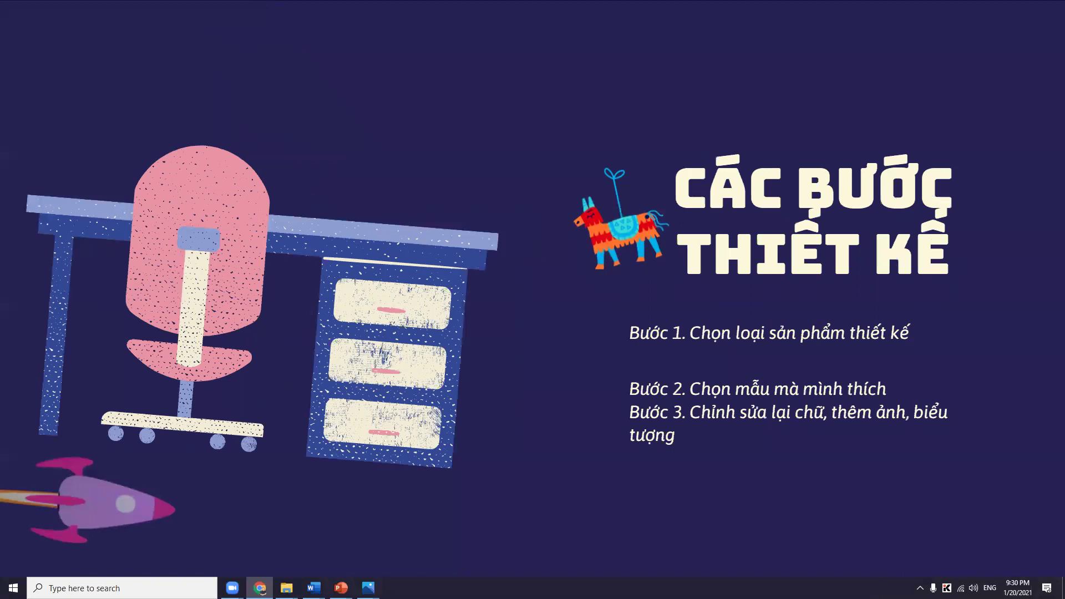
{"action": "key", "text": "Right"}
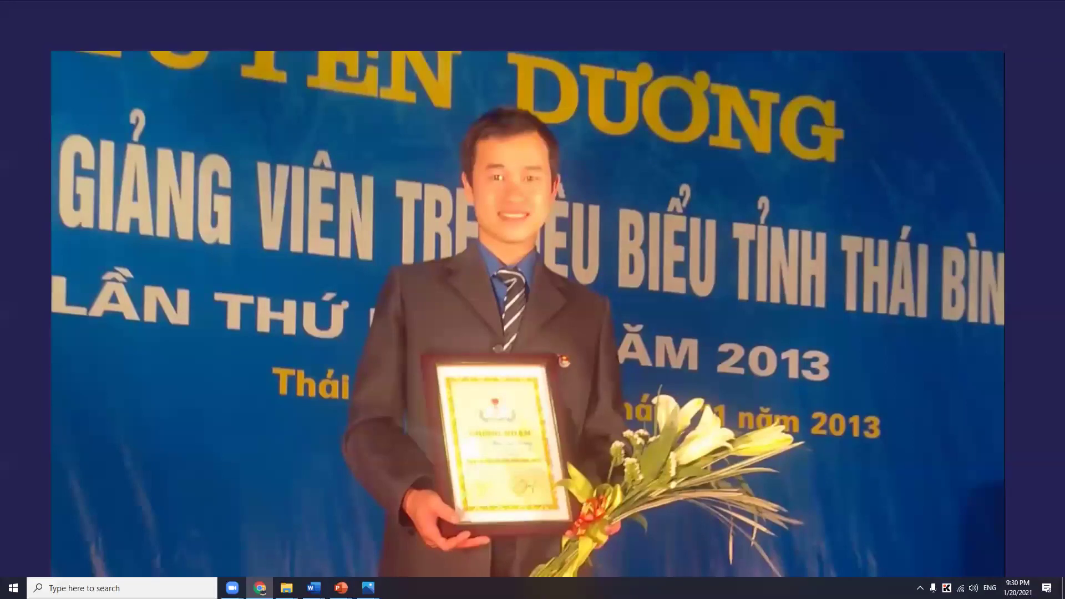
{"action": "key", "text": "Right"}
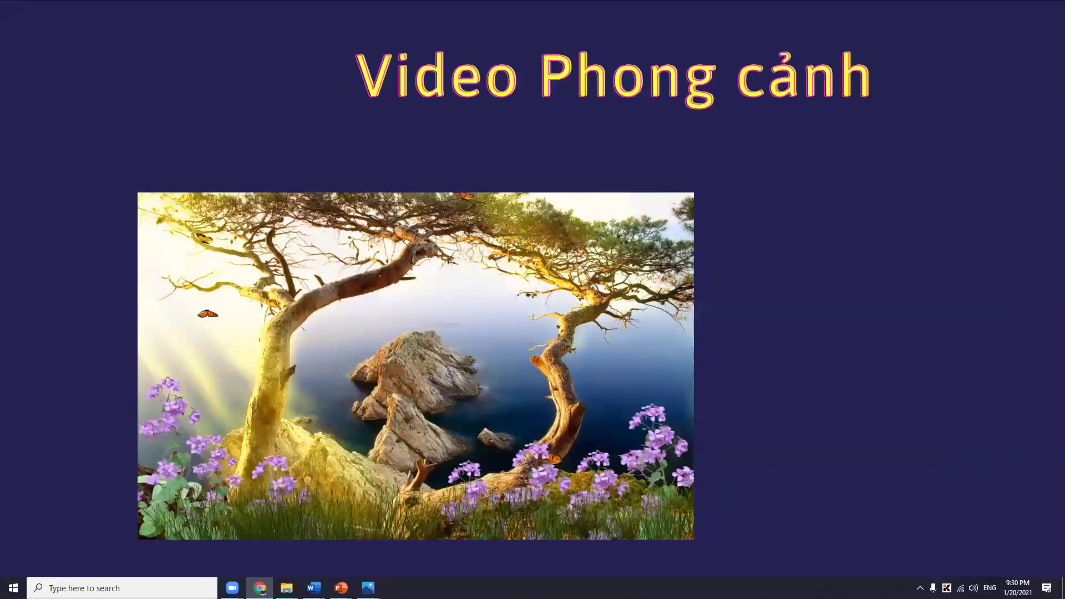
{"action": "key", "text": "Escape"}
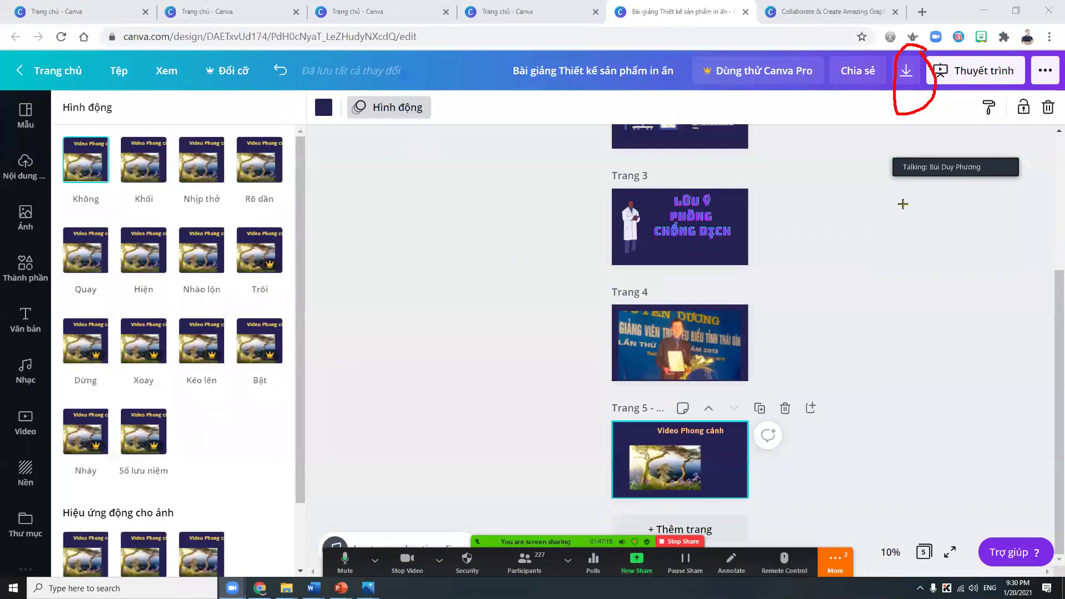
- Start a screen capture, then switch to the Word window Document2
{"action": "key", "text": "super+shift+s"}
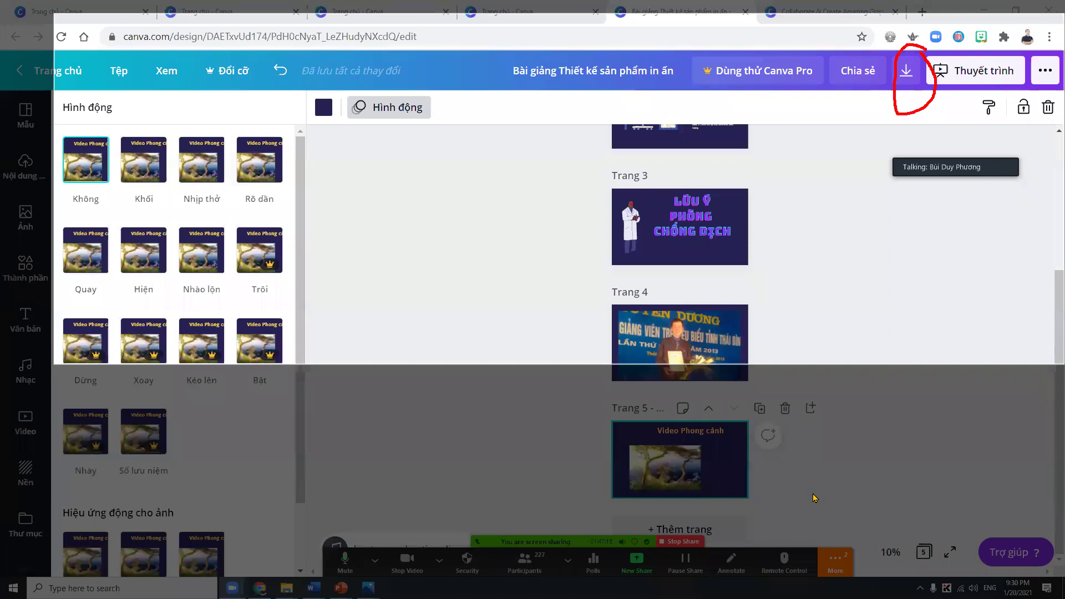
{"action": "key", "text": "alt+Tab"}
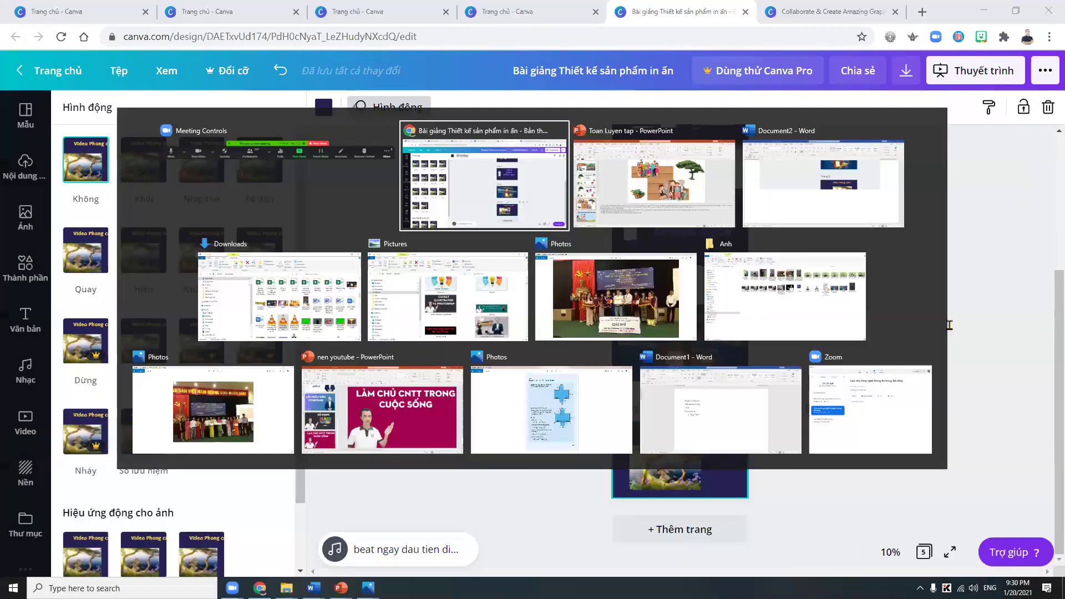
{"action": "key", "text": "Tab"}
{"action": "key", "text": "Tab"}
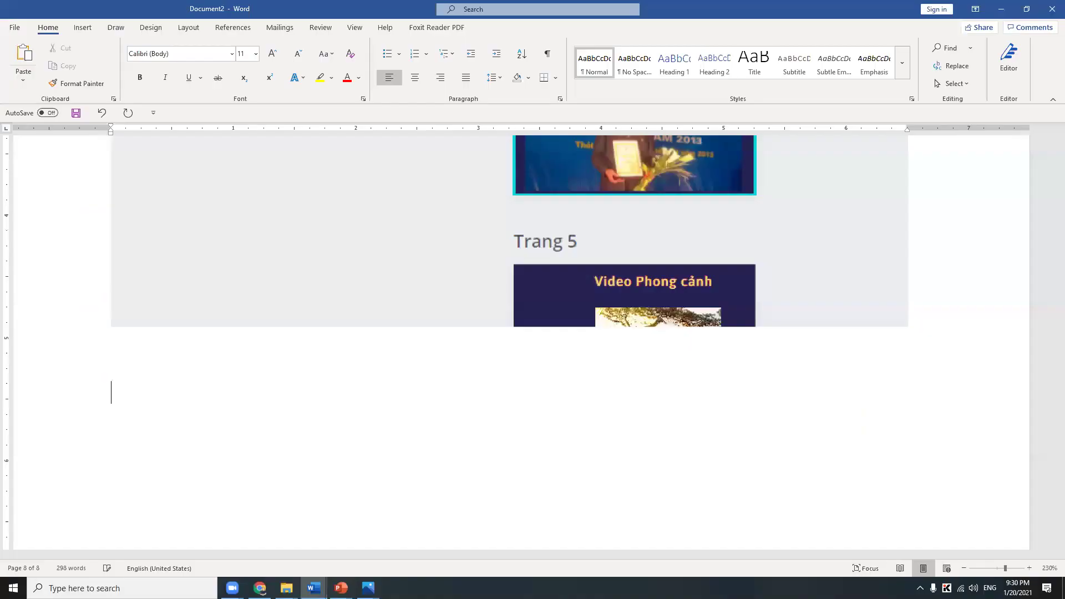
- Type 'Sau khi làm xong, muoốn tải về thì bấm nút tải về:' and paste the screenshot beneath it
{"action": "type", "text": "Sau khi làm xong, muoốn tải về thì bấm nút tải về:"}
{"action": "key", "text": "Return"}
{"action": "key", "text": "ctrl+v"}
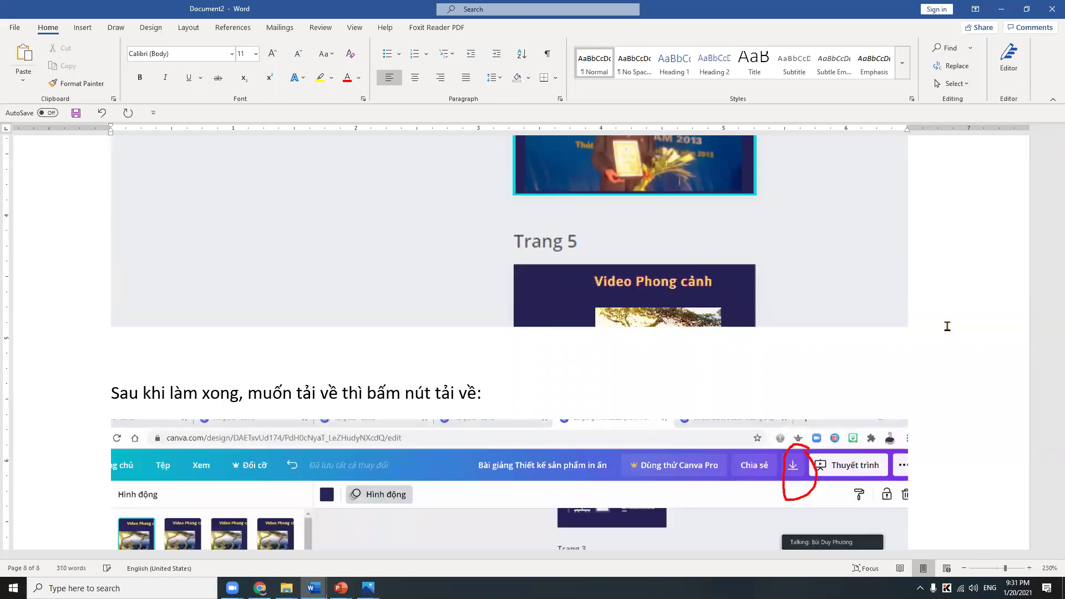
{"action": "scroll", "coordinate": [946, 326], "scroll_direction": "down", "scroll_amount": 5}
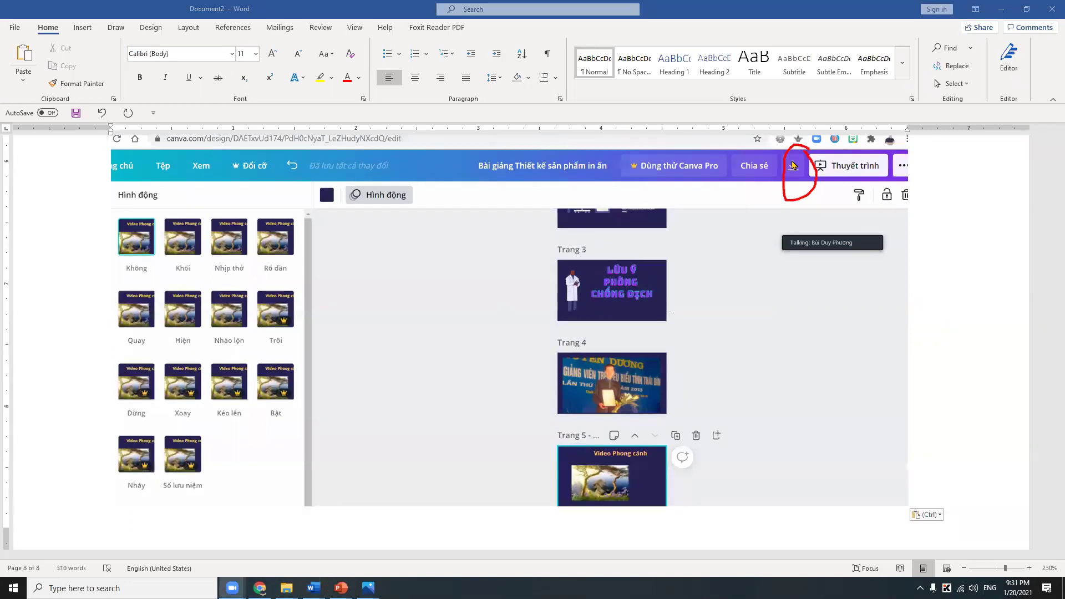
{"action": "key", "text": "alt+Tab"}
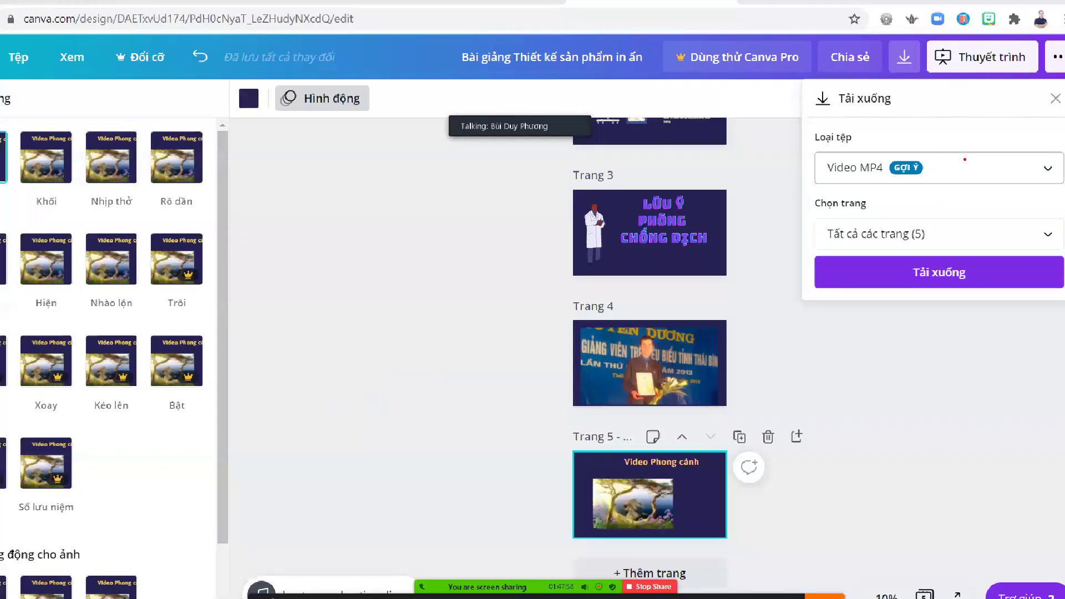
- Circle Video MP4 in red and snip nearly the whole screen
{"action": "mouse_move", "coordinate": [965, 160]}
{"action": "left_mouse_down"}
{"action": "mouse_move", "coordinate": [937, 177]}
{"action": "mouse_move", "coordinate": [953, 162]}
{"action": "left_mouse_up"}
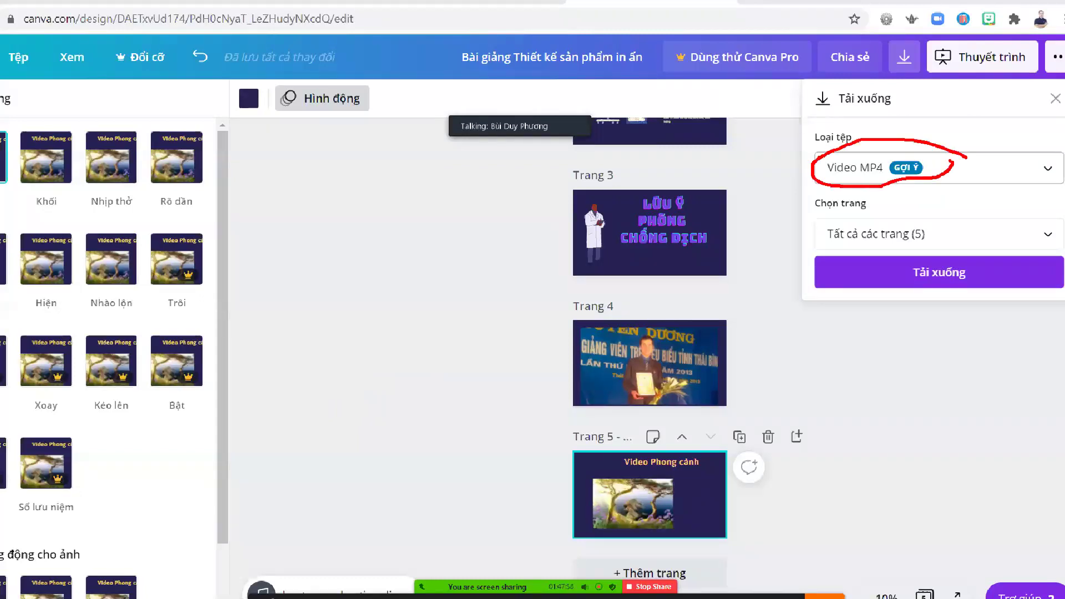
{"action": "key", "text": "super+shift+s"}
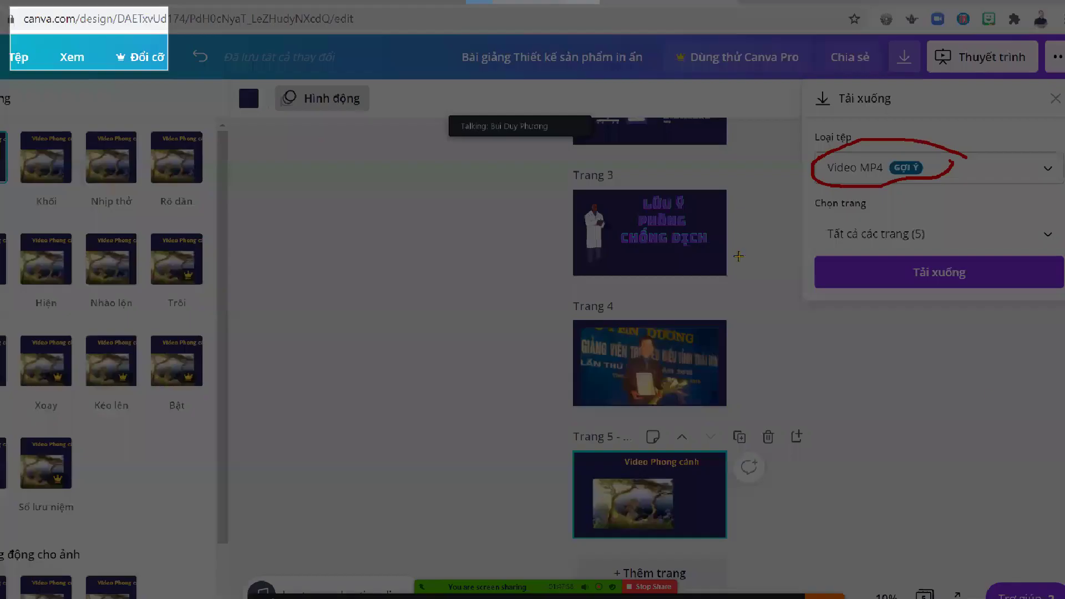
{"action": "left_click_drag", "start_coordinate": [738, 256], "coordinate": [1056, 569]}
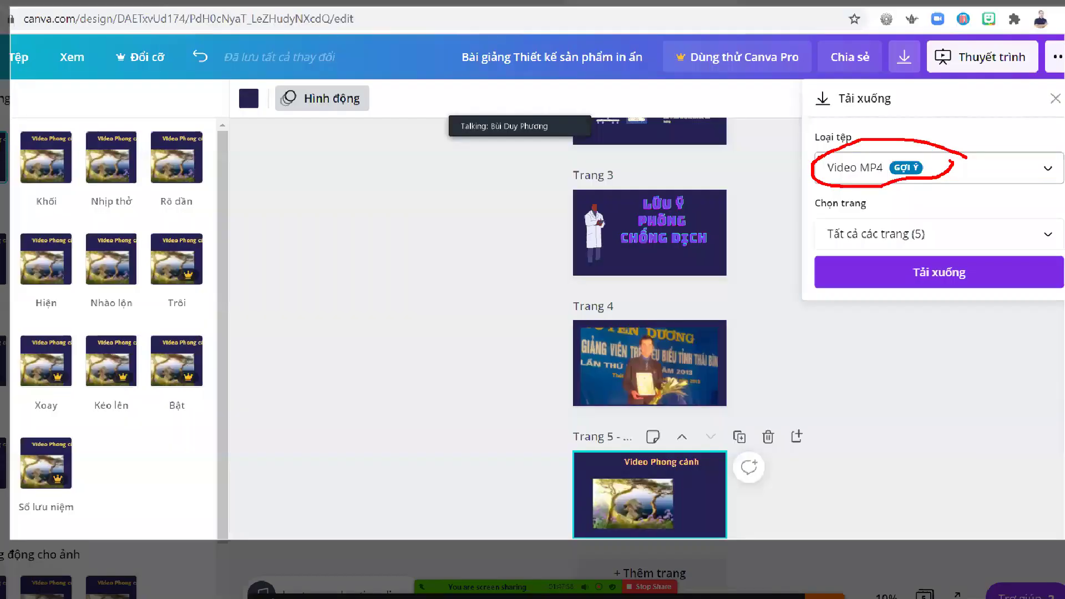
{"action": "key", "text": "alt+Tab"}
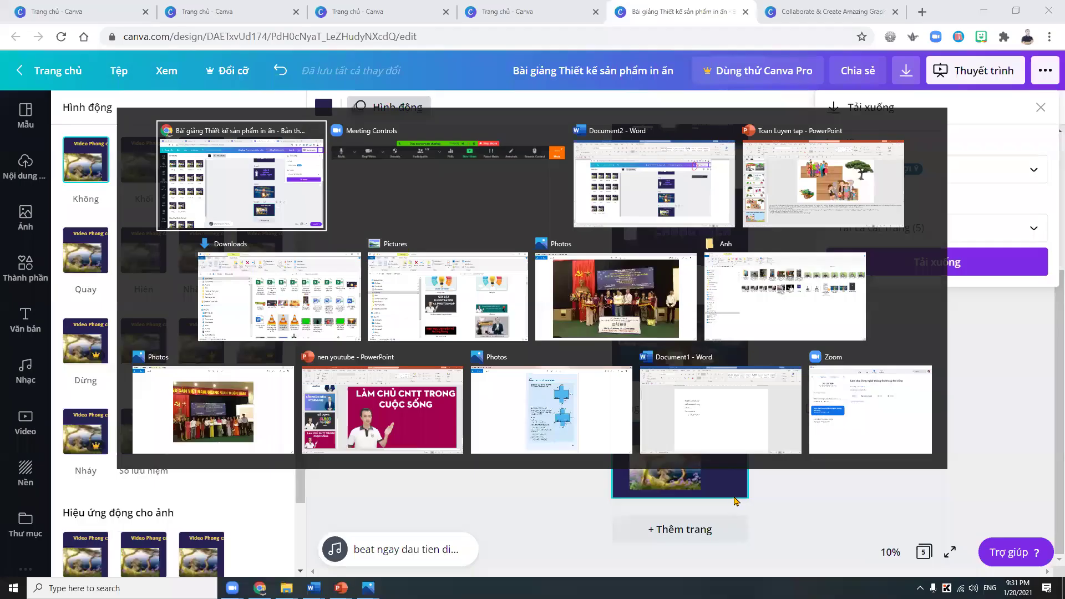
- On a new line in Document2, type 'Muốn tải về là video thì bấm vào đuôi mp4'
{"action": "key", "text": "Tab"}
{"action": "key", "text": "Tab"}
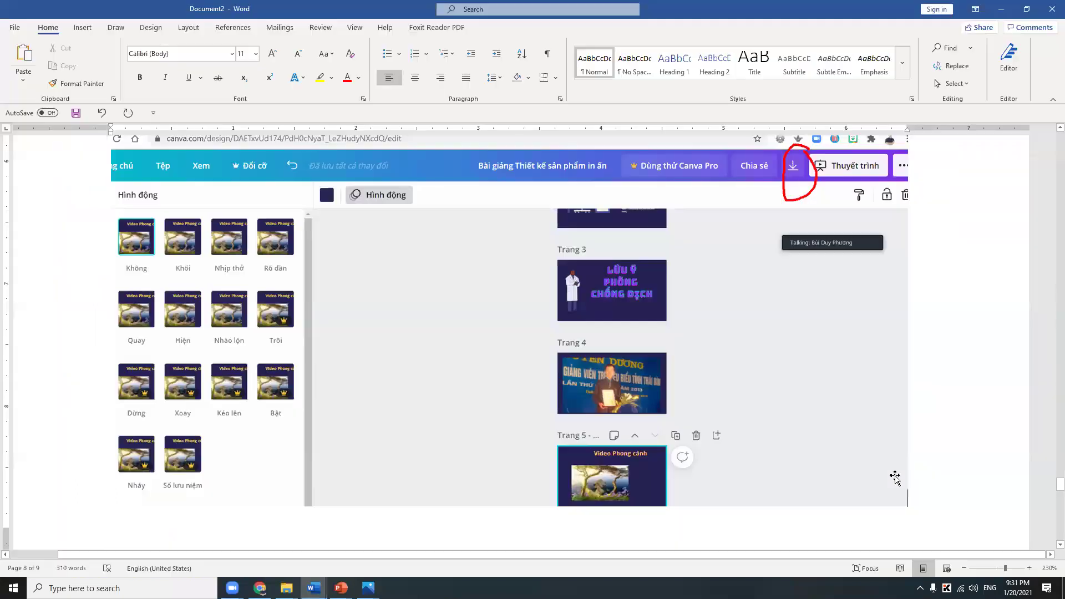
{"action": "key", "text": "Return"}
{"action": "type", "text": "Muốn"}
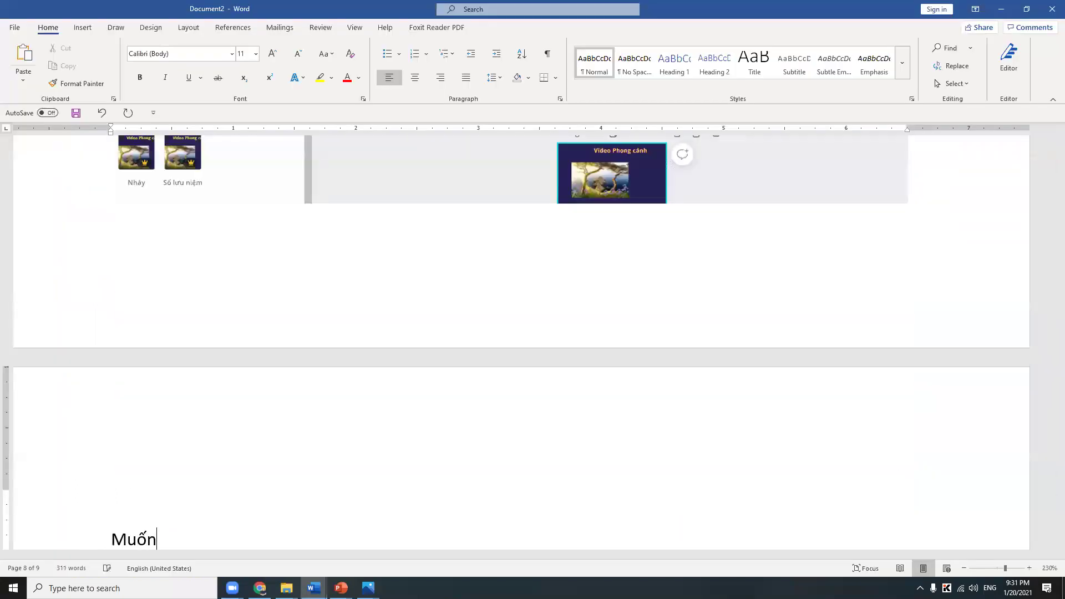
{"action": "type", "text": " ta"}
{"action": "type", "text": "i ve"}
{"action": "type", "text": " về v"}
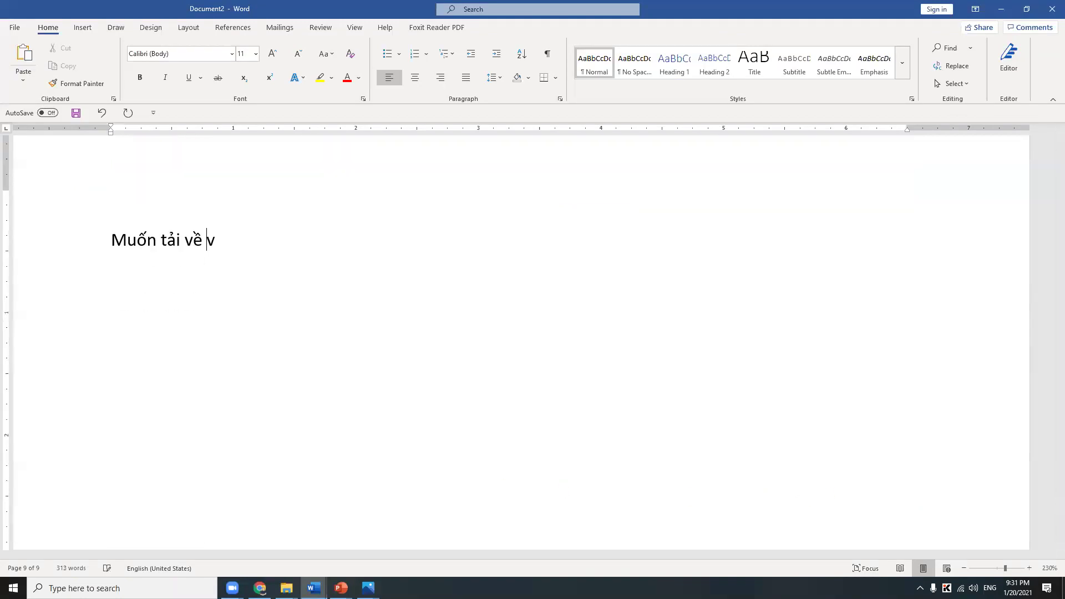
{"action": "key", "text": "BackSpace"}
{"action": "type", "text": "là video th"}
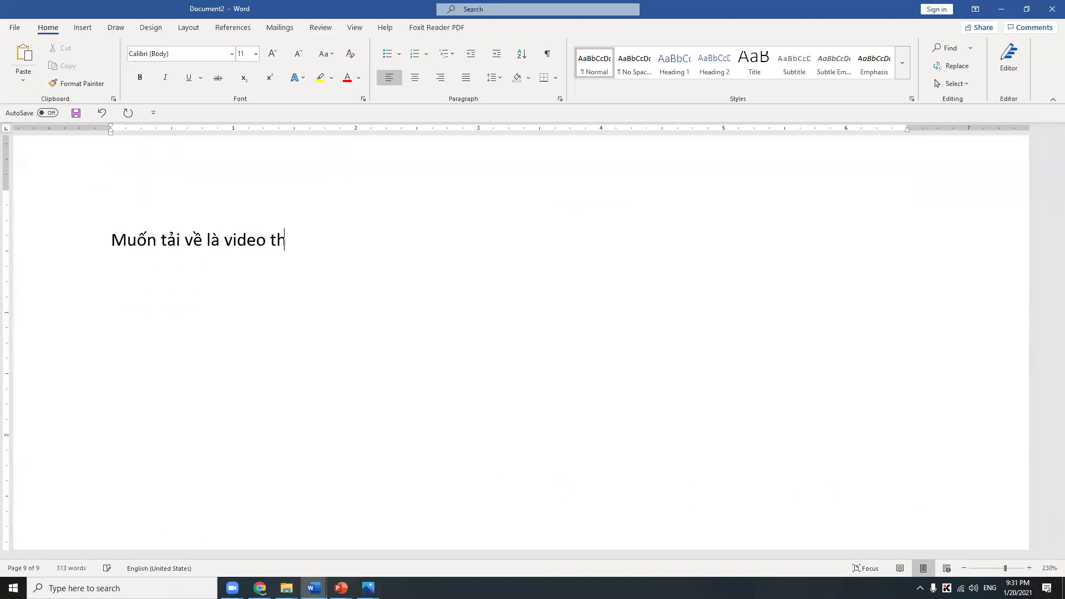
{"action": "type", "text": "ì bấm vào đuôi mp"}
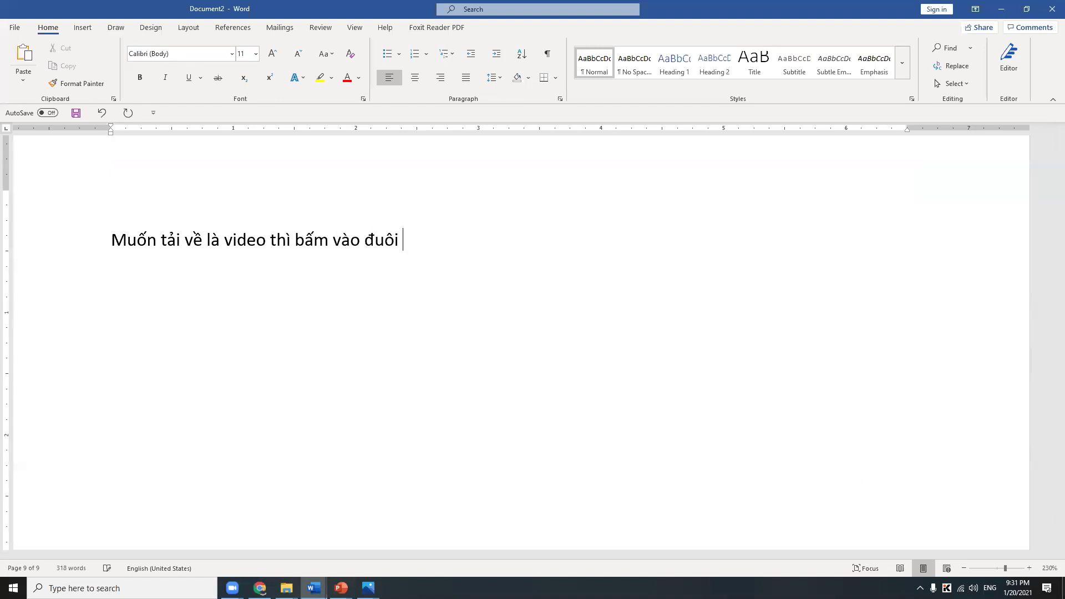
{"action": "type", "text": "4"}
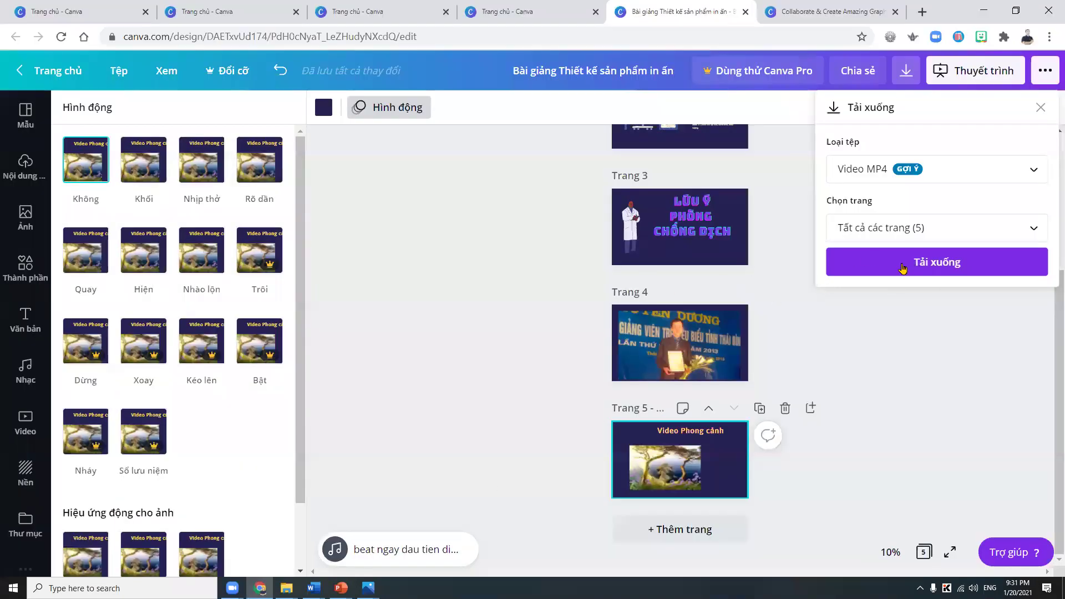
- Tick Trang 4, 3, 2 and 1 in the page list and circle the ticked boxes in red
{"action": "left_click", "coordinate": [891, 236]}
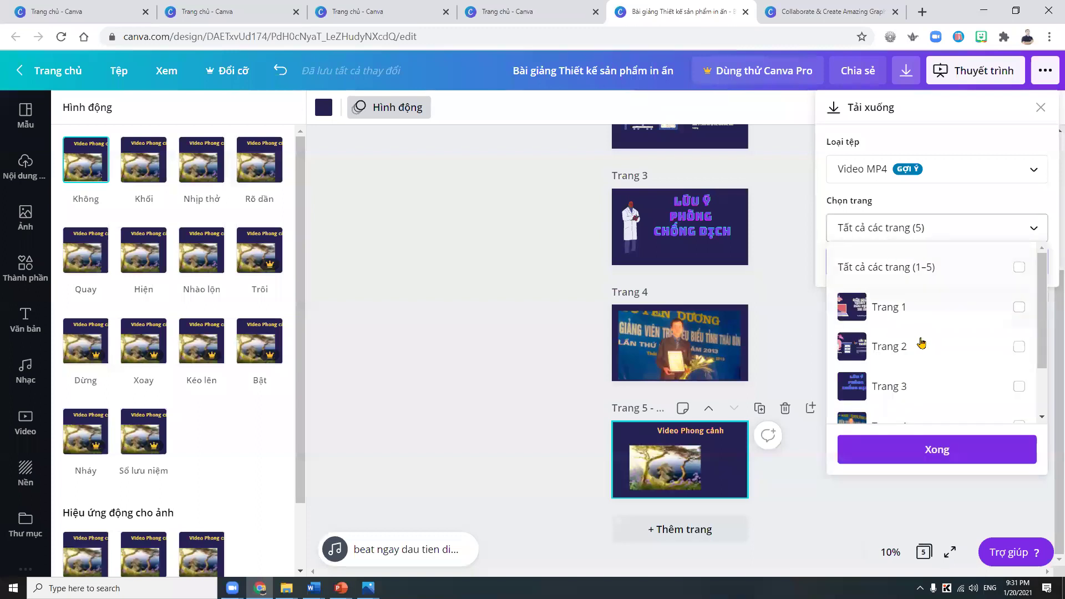
{"action": "scroll", "coordinate": [1002, 392], "scroll_direction": "down", "scroll_amount": 2}
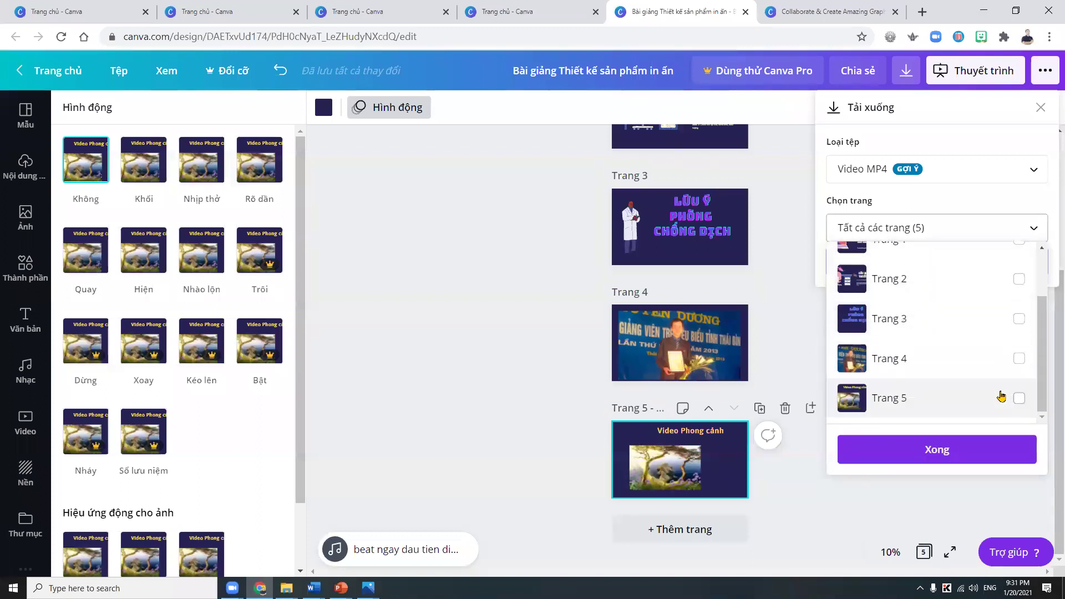
{"action": "left_click", "coordinate": [1019, 358]}
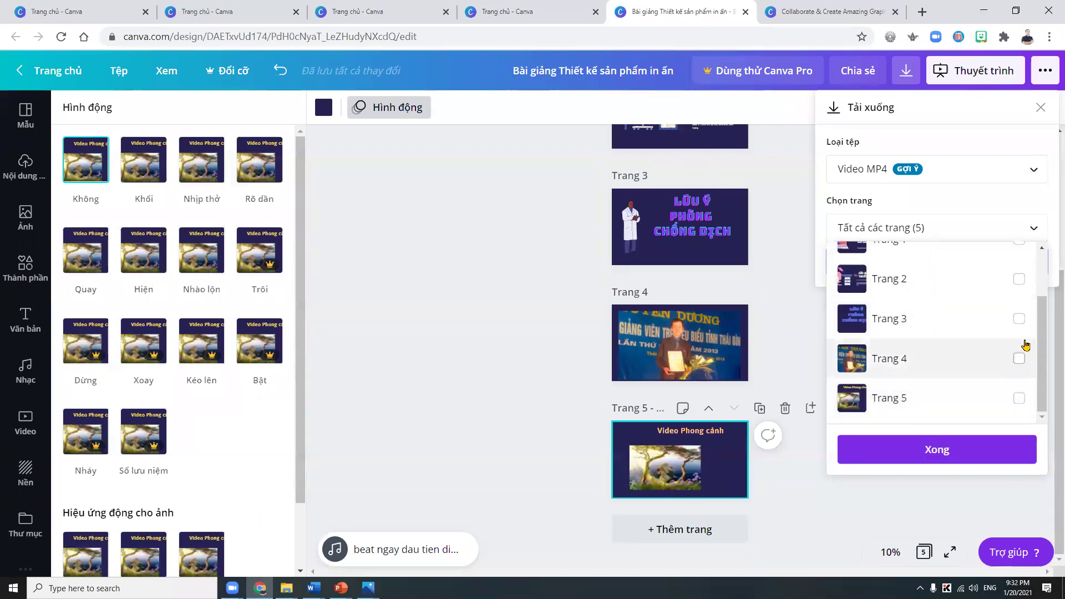
{"action": "left_click", "coordinate": [1019, 319]}
{"action": "left_click", "coordinate": [1019, 279]}
{"action": "scroll", "coordinate": [1019, 284], "scroll_direction": "up", "scroll_amount": 2}
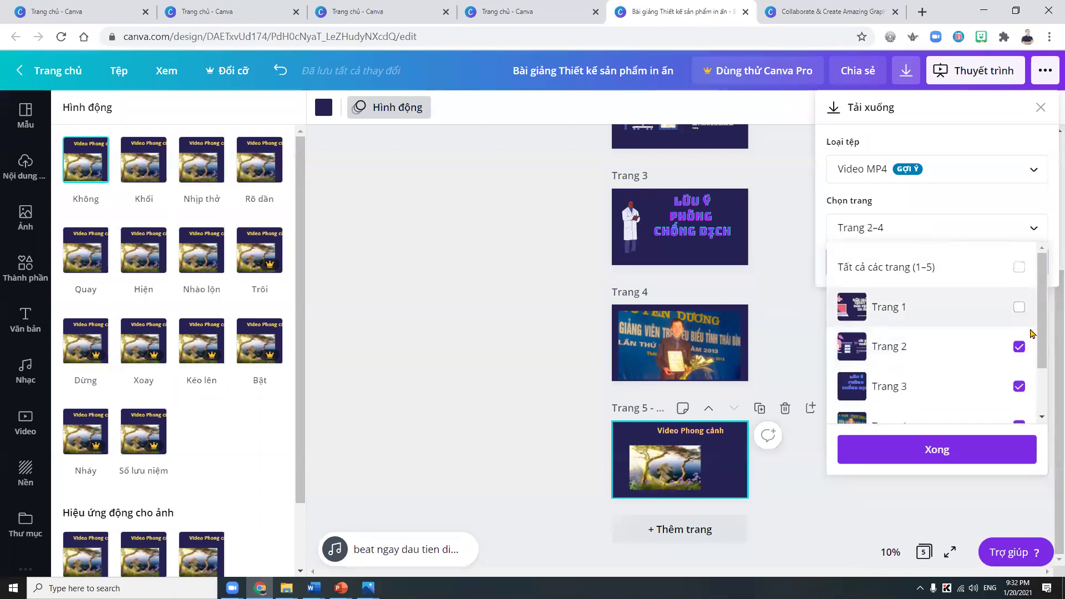
{"action": "left_click", "coordinate": [1022, 310]}
{"action": "scroll", "coordinate": [990, 361], "scroll_direction": "down", "scroll_amount": 2}
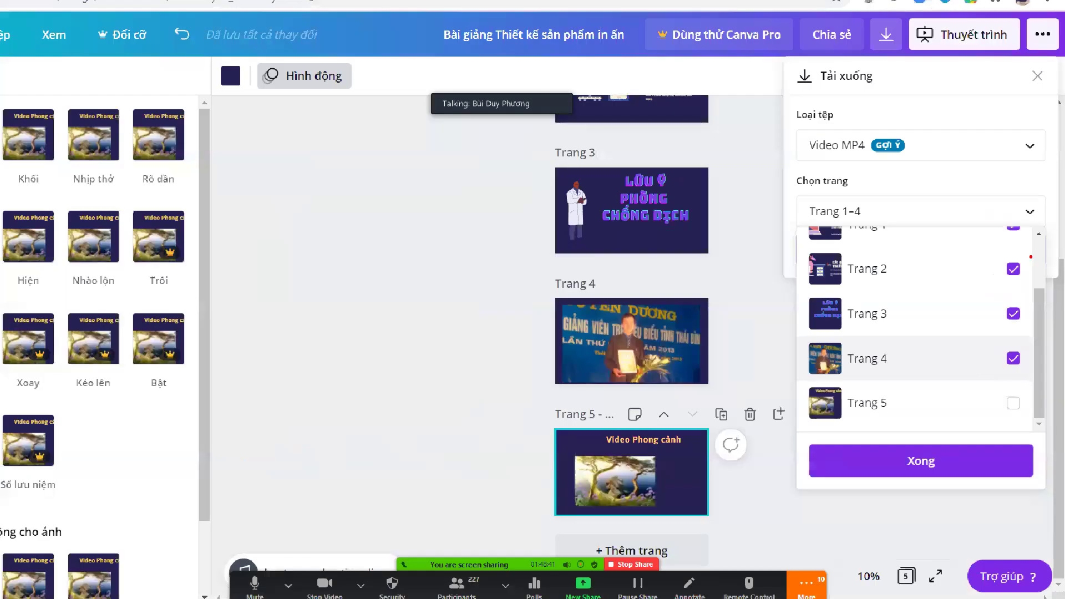
{"action": "mouse_move", "coordinate": [998, 179]}
{"action": "left_mouse_down"}
{"action": "mouse_move", "coordinate": [976, 355]}
{"action": "mouse_move", "coordinate": [1008, 195]}
{"action": "left_mouse_up"}
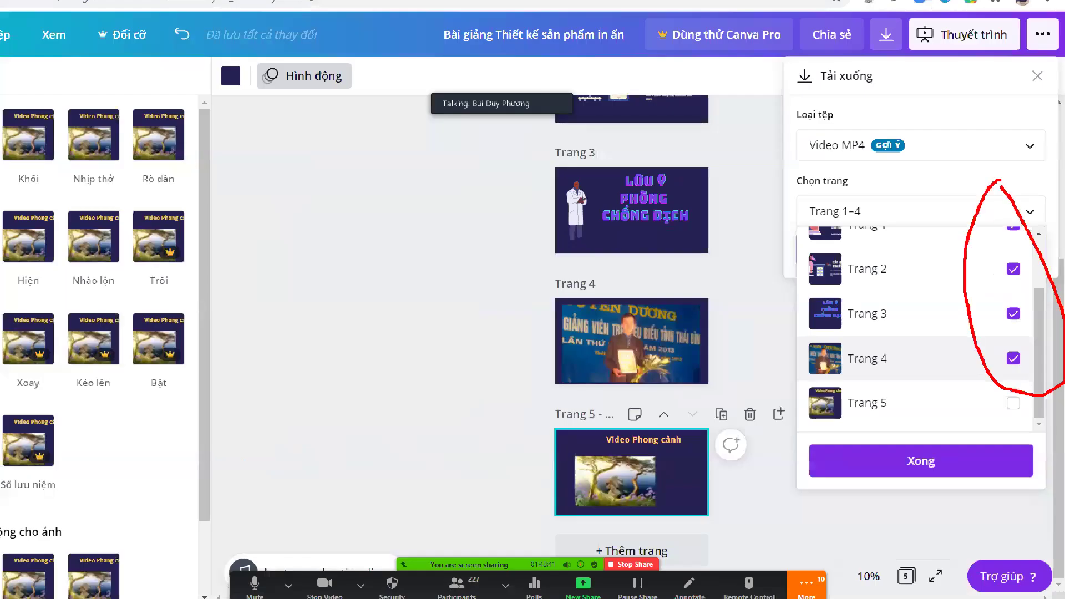
- Snip the screen showing the ticked pages and switch to Word
{"action": "key", "text": "shift+super+s"}
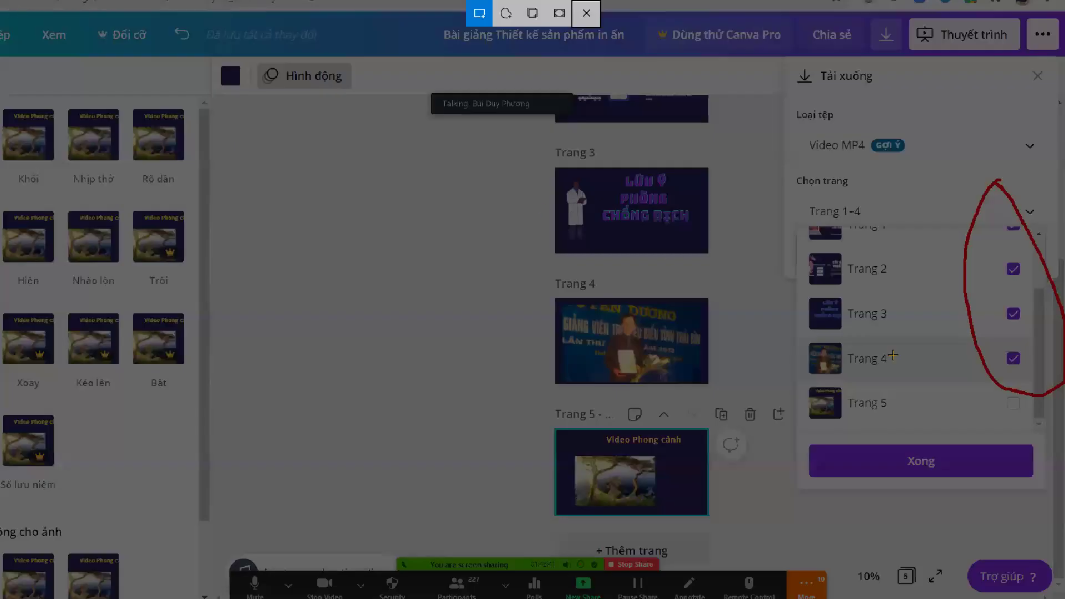
{"action": "left_click_drag", "start_coordinate": [24, 1], "coordinate": [1055, 507]}
{"action": "left_click_drag", "start_coordinate": [967, 508], "coordinate": [967, 508]}
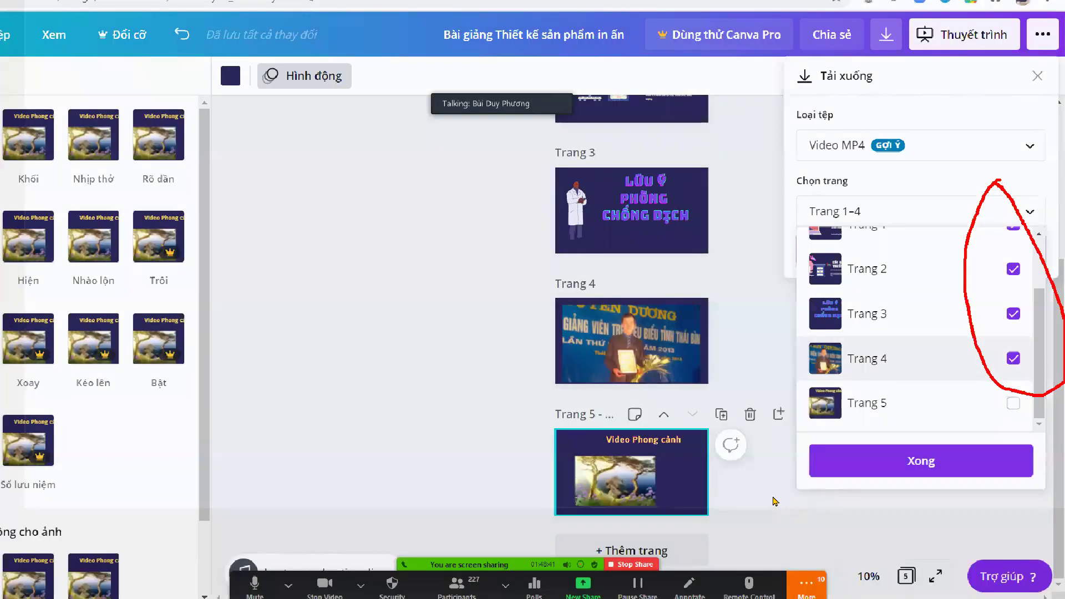
{"action": "key", "text": "alt+Tab"}
- Add the line 'Đánh tích vào những trang muốn tải xuống' and paste the snip below it
{"action": "key", "text": "Return"}
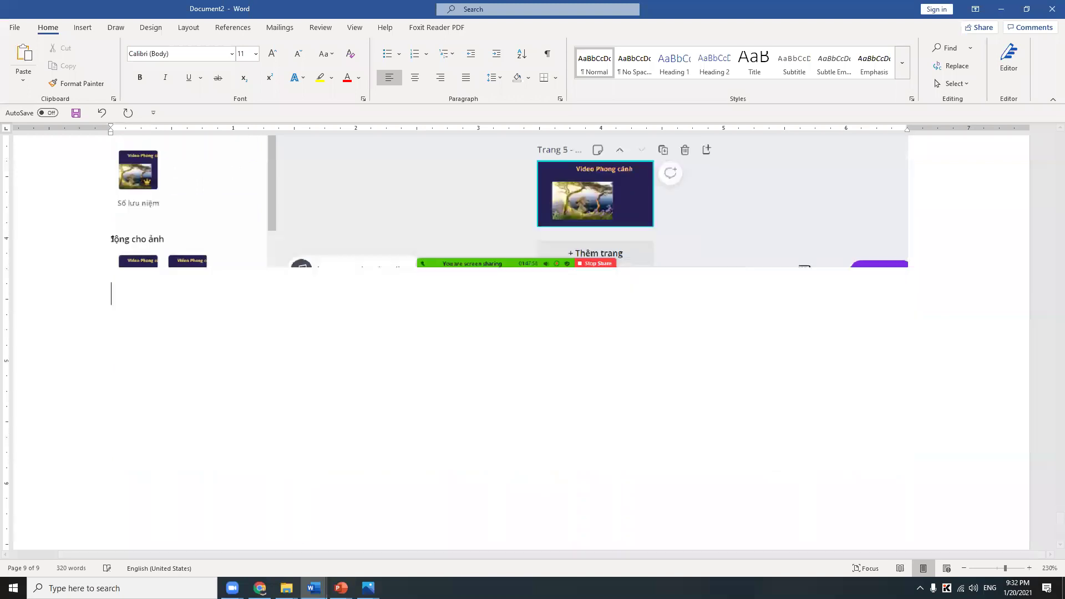
{"action": "type", "text": "Đánh ti"}
{"action": "type", "text": "ch vào những tr"}
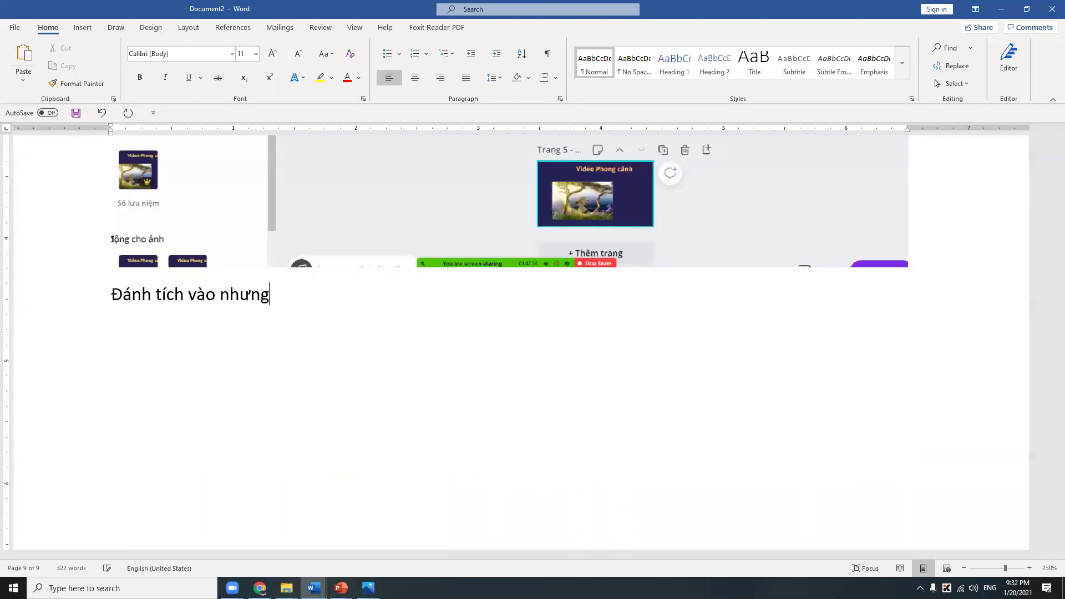
{"action": "type", "text": "ang muốn"}
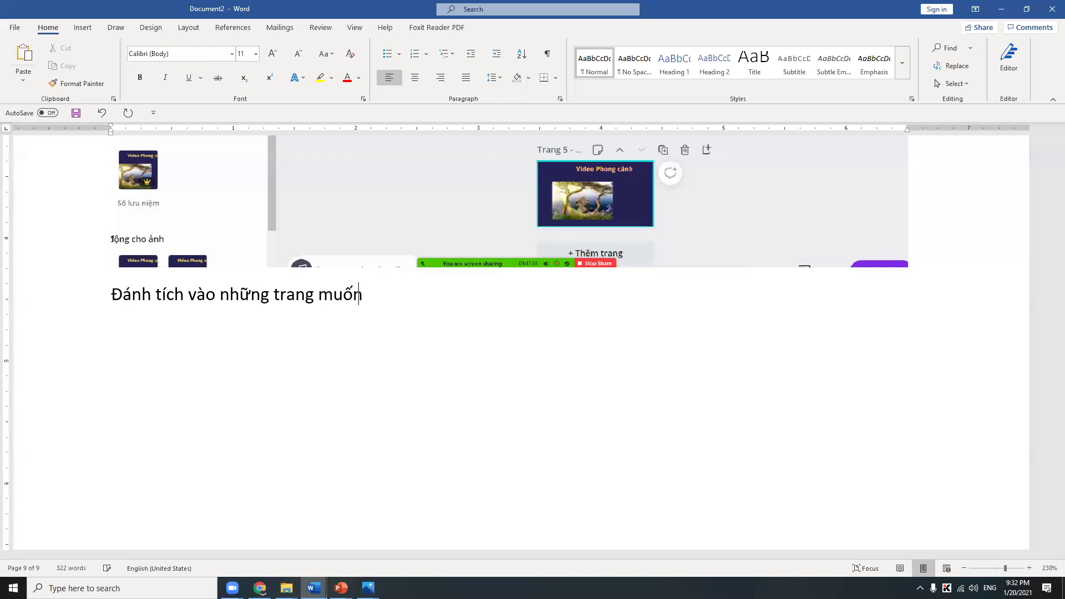
{"action": "type", "text": " tải xuống"}
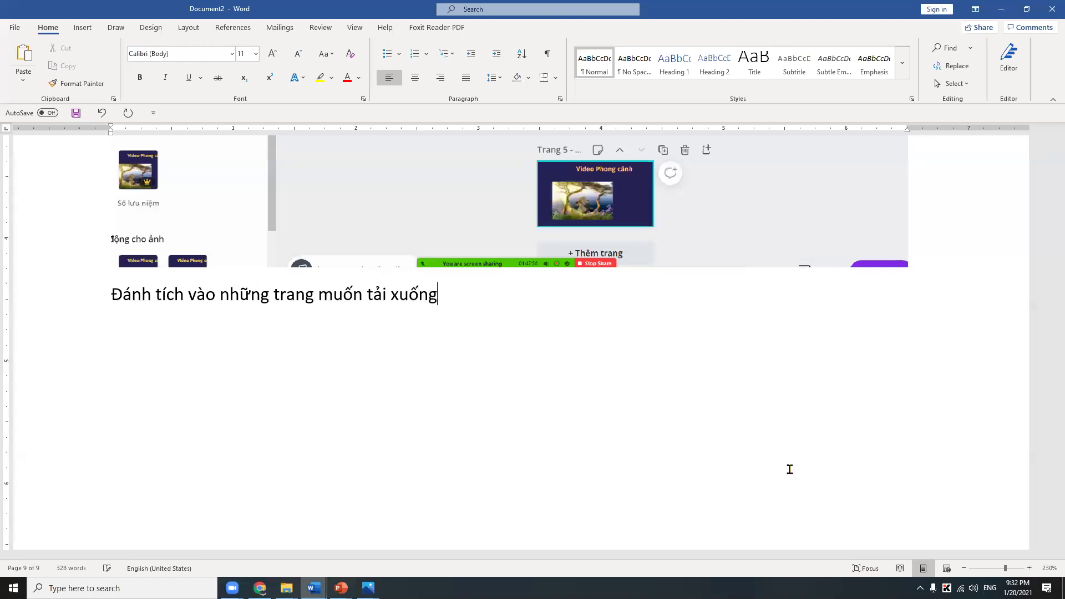
{"action": "key", "text": "ctrl+v"}
- Back in Canva, confirm the chosen pages and download pages 1–4 as MP4
{"action": "key", "text": "alt+Tab"}
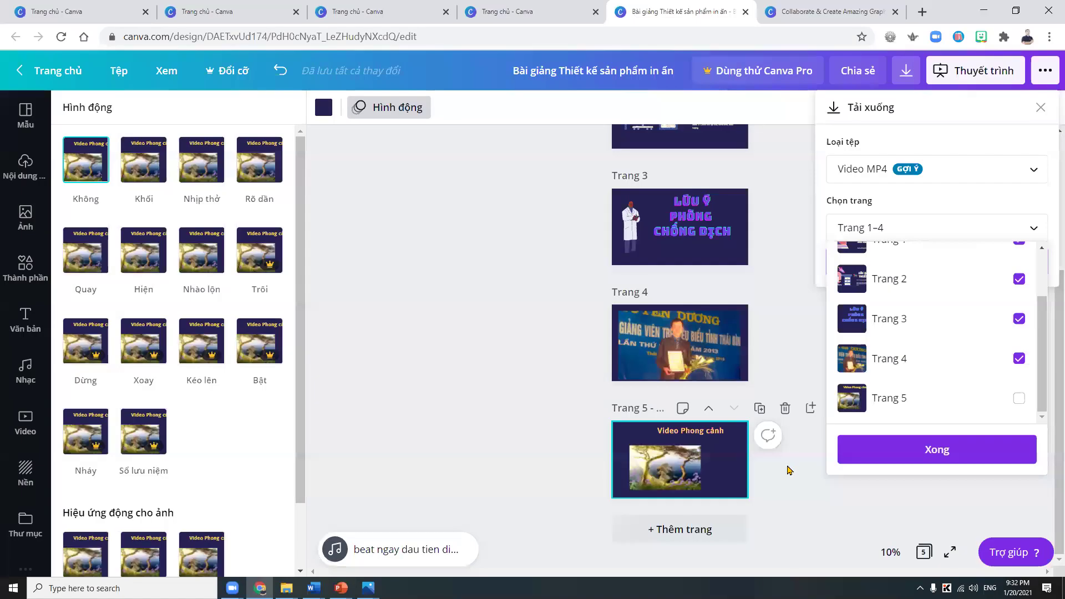
{"action": "left_click", "coordinate": [907, 456]}
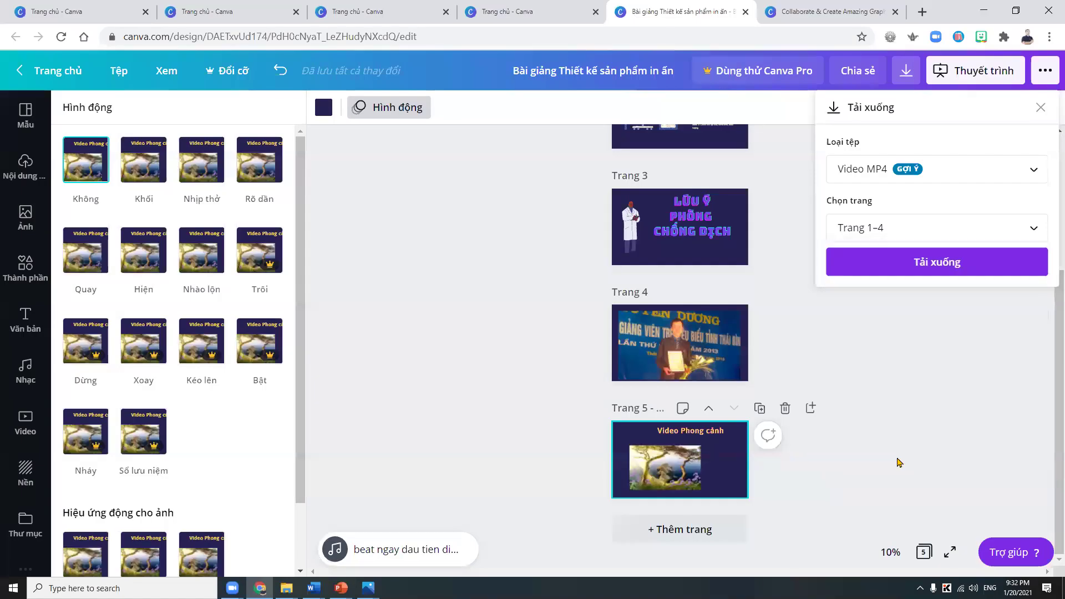
{"action": "left_click", "coordinate": [918, 273]}
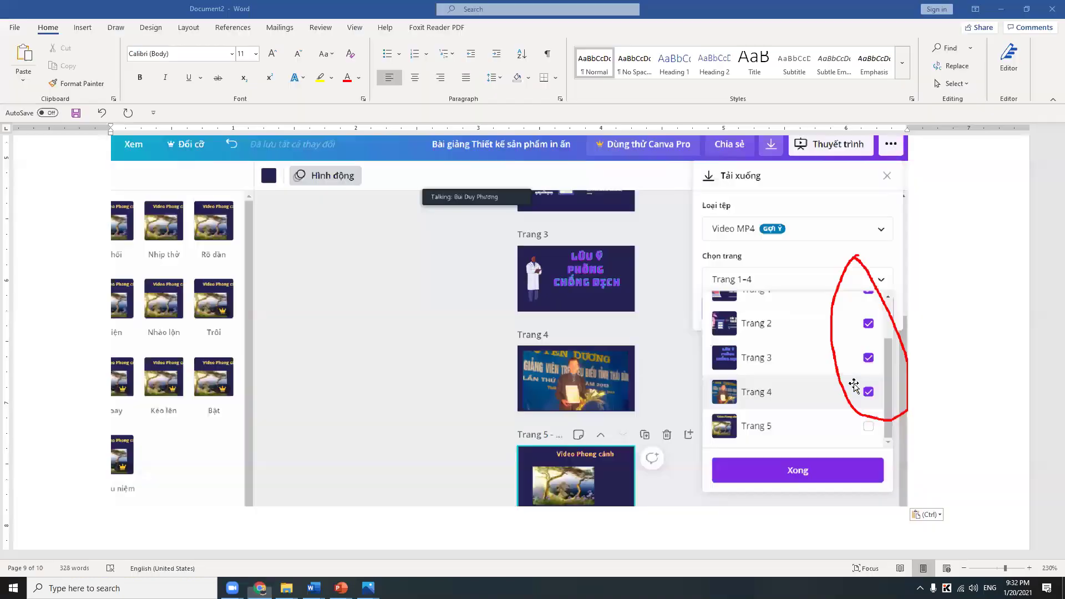
- Add the line 'Bấm xong rồi bấm tải xuống.' below the screenshot in Word, then return to Canva
{"action": "scroll", "coordinate": [844, 420], "scroll_direction": "down", "scroll_amount": 3}
{"action": "key", "text": "Return"}
{"action": "type", "text": "Bám "}
{"action": "type", "text": " xong rồi bấm "}
{"action": "type", "text": "tải xuông."}
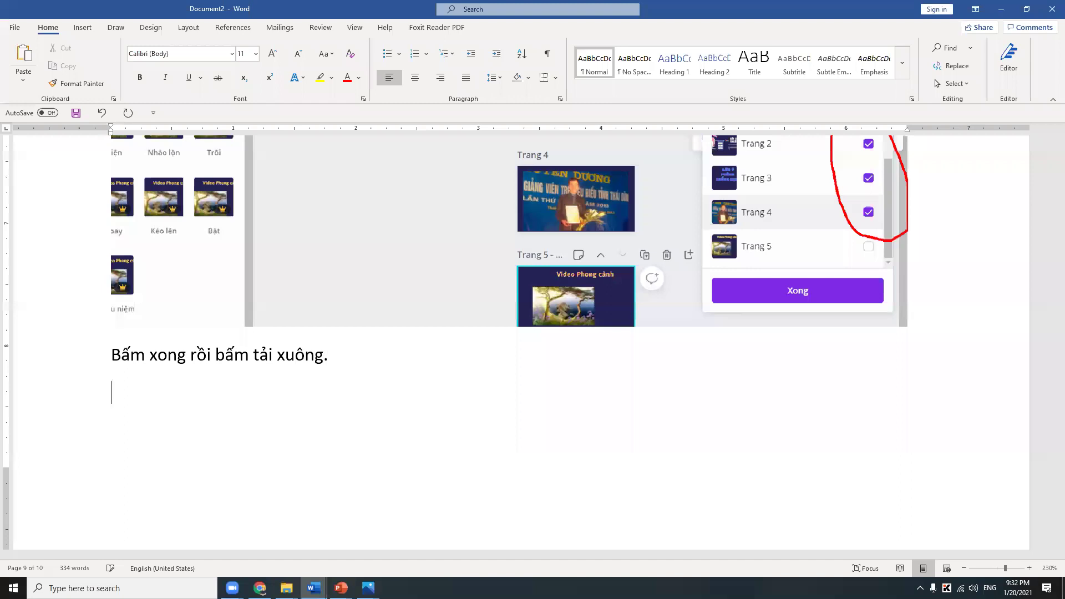
{"action": "type", "text": "s"}
{"action": "key", "text": "BackSpace"}
{"action": "key", "text": "BackSpace"}
{"action": "key", "text": "BackSpace"}
{"action": "type", "text": "ống."}
{"action": "key", "text": "alt+Tab"}
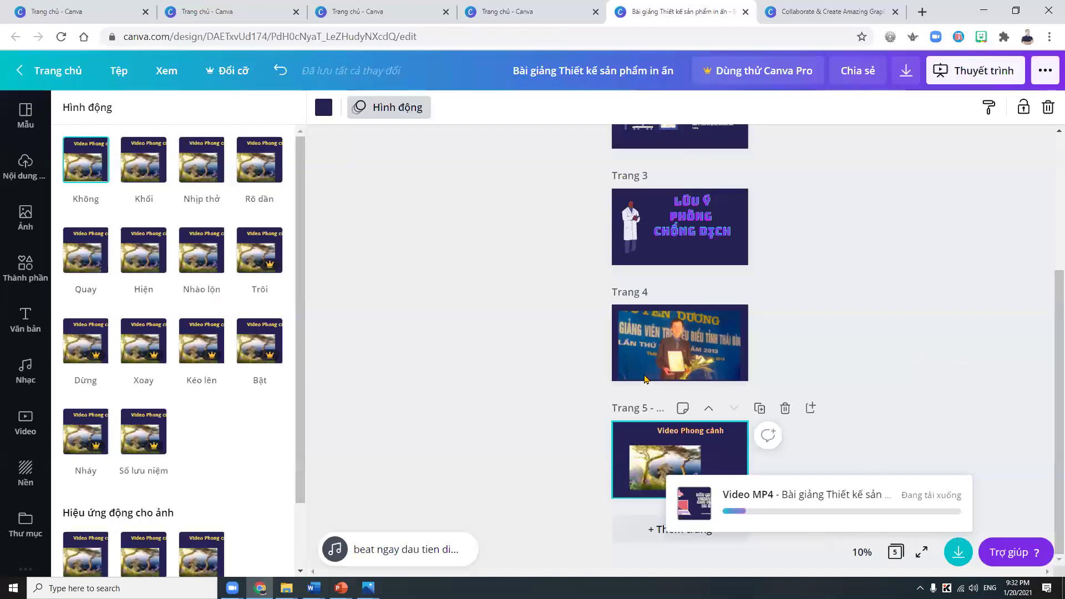
- Show Canva's uploaded videos, with the 30-second landscape clip in the Video tab
{"action": "scroll", "coordinate": [645, 378], "scroll_direction": "up", "scroll_amount": 4}
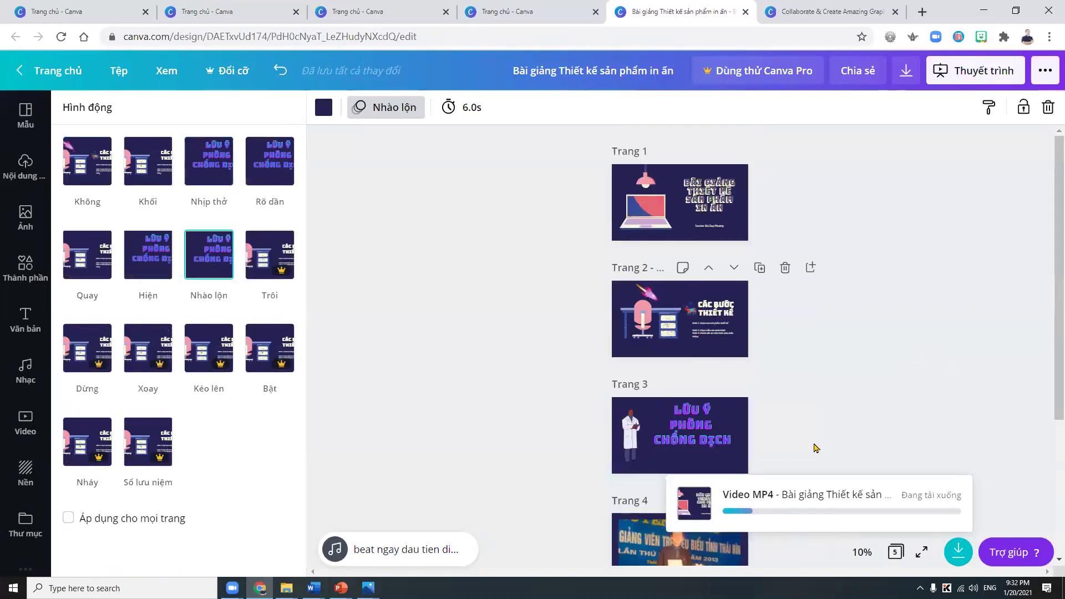
{"action": "scroll", "coordinate": [821, 454], "scroll_direction": "down", "scroll_amount": 4}
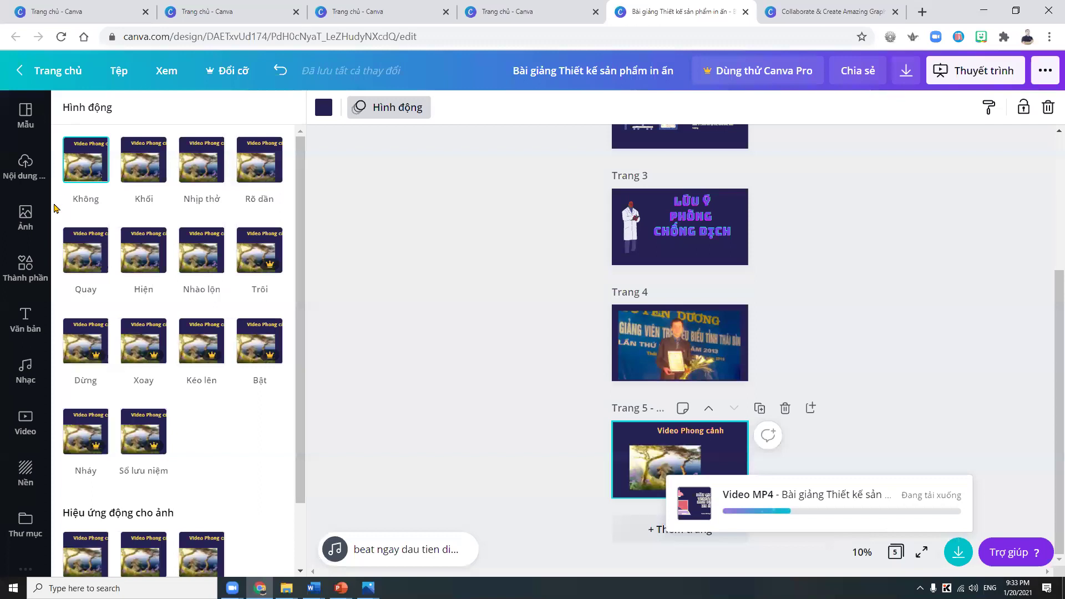
{"action": "left_click", "coordinate": [17, 177]}
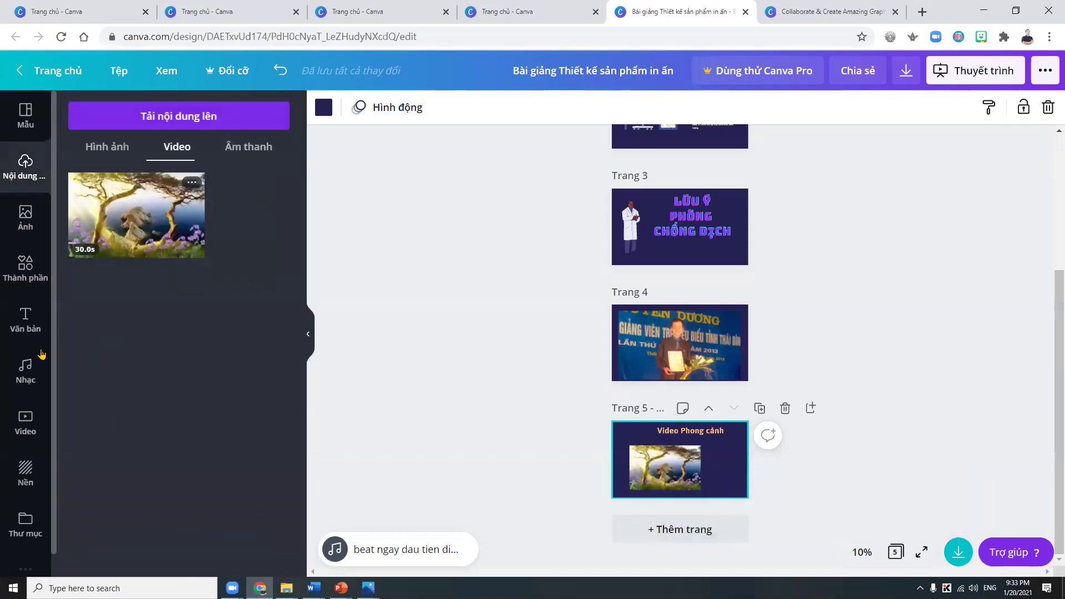
- Browse Canva's text styles and the extra apps in the sidebar
{"action": "left_click", "coordinate": [24, 314]}
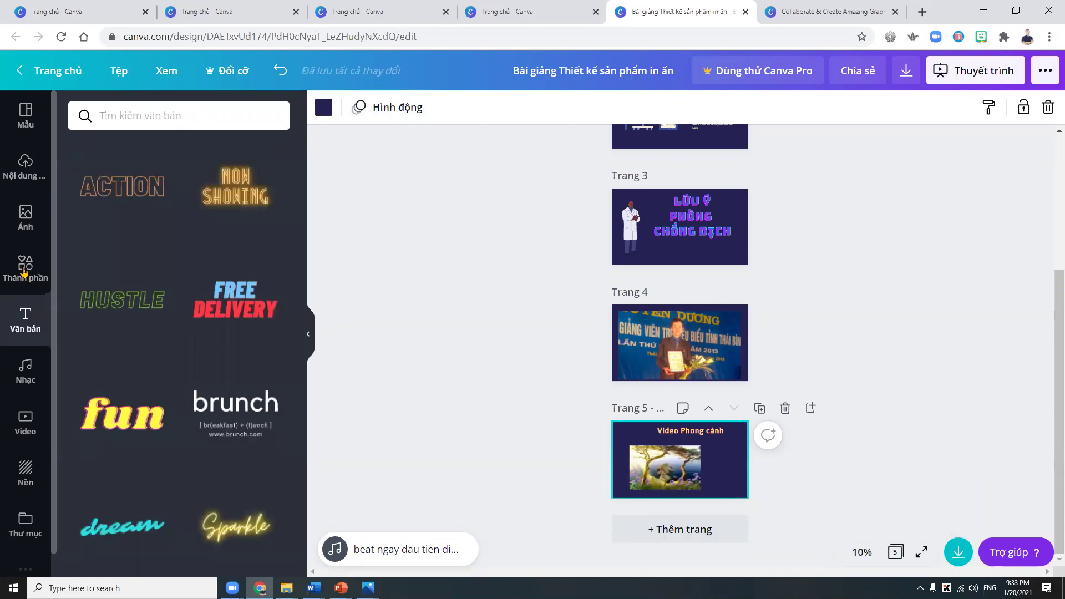
{"action": "scroll", "coordinate": [28, 440], "scroll_direction": "down", "scroll_amount": 1}
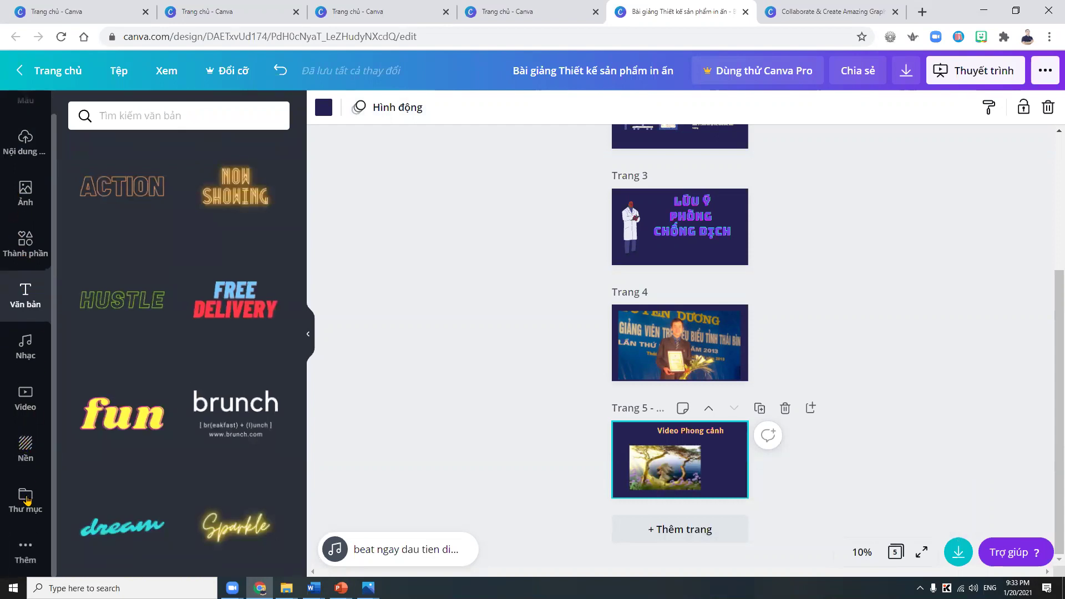
{"action": "left_click", "coordinate": [21, 545]}
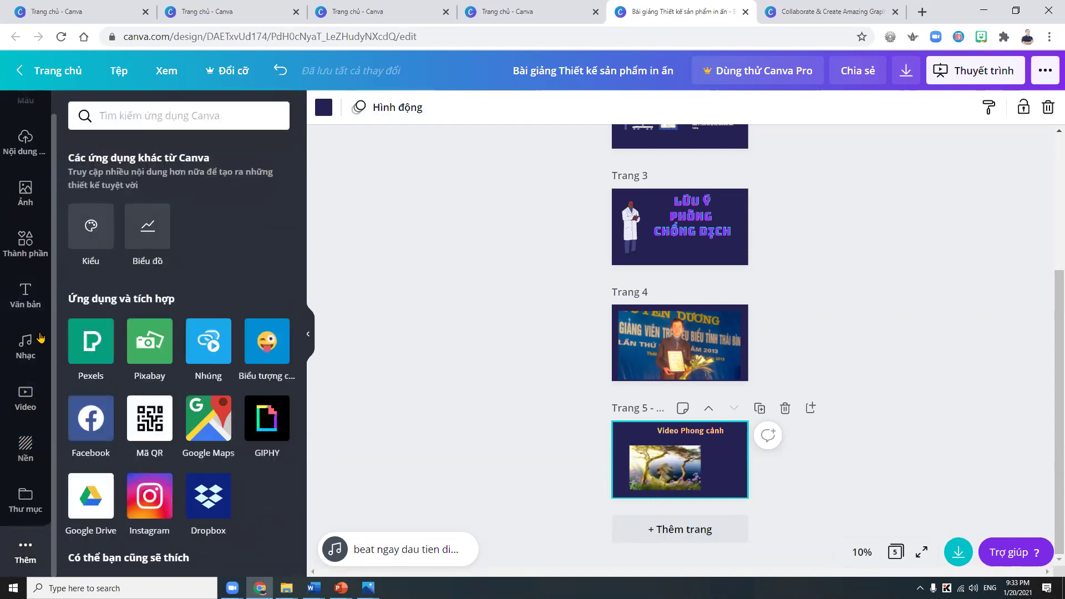
{"action": "scroll", "coordinate": [38, 325], "scroll_direction": "up", "scroll_amount": 1}
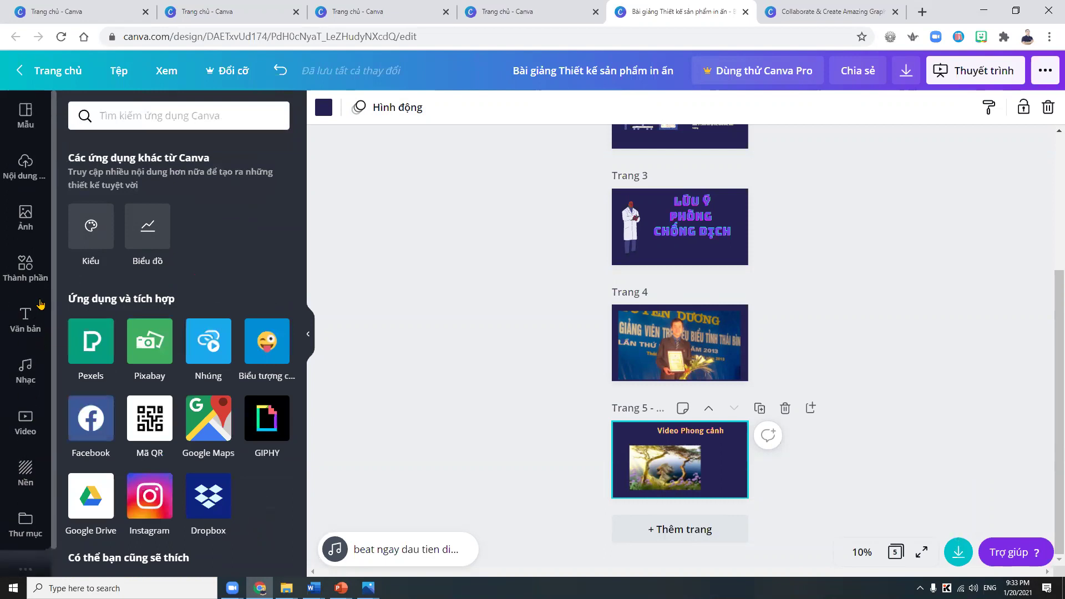
- Scroll through all of Canva's graphic element categories in the Elements panel
{"action": "left_click", "coordinate": [27, 267]}
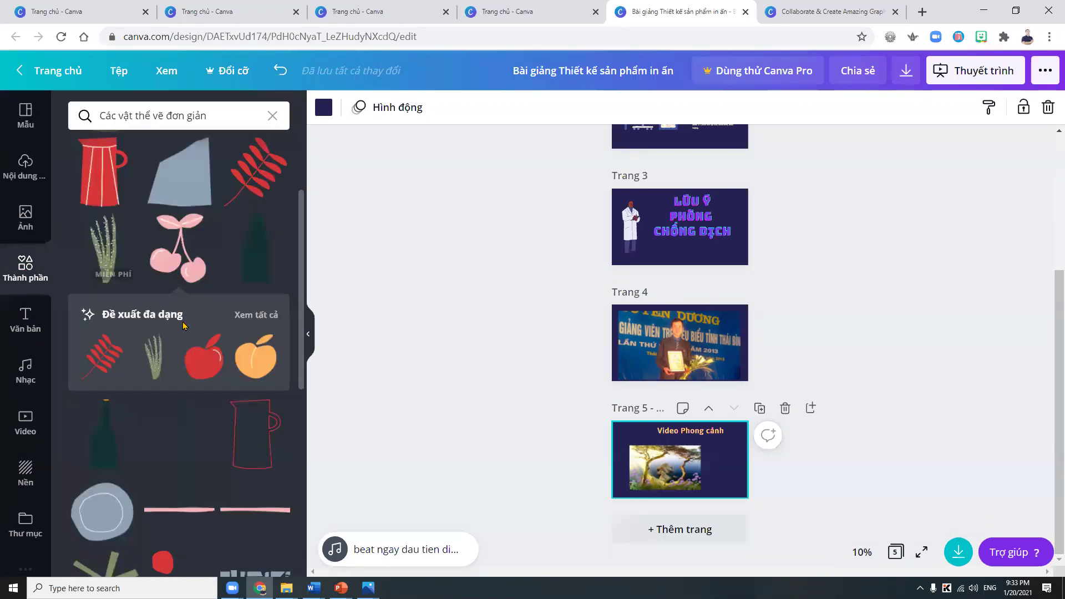
{"action": "left_click", "coordinate": [272, 116]}
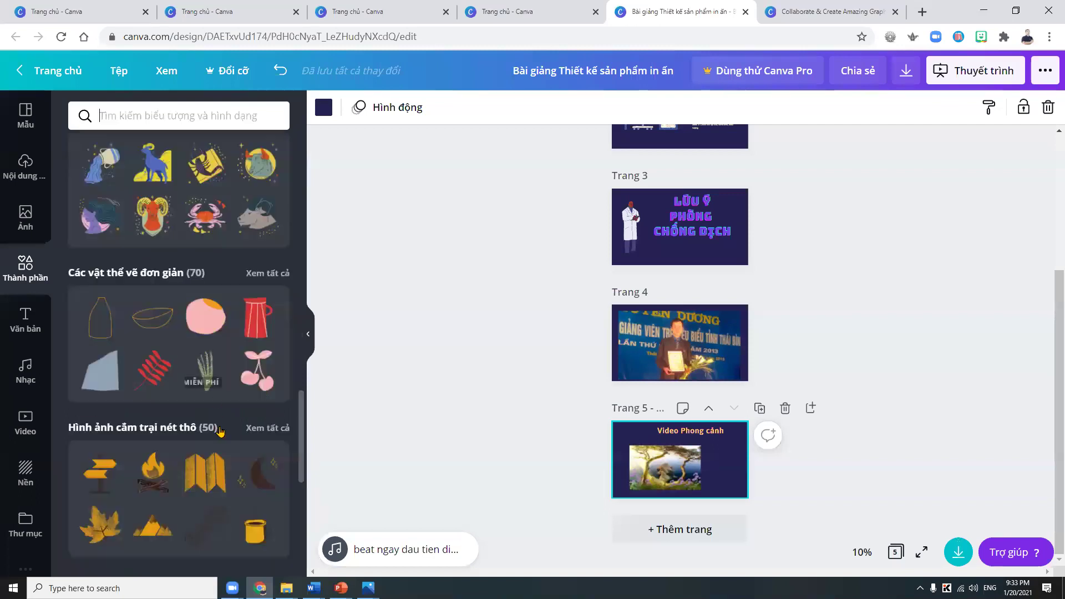
{"action": "scroll", "coordinate": [221, 434], "scroll_direction": "down", "scroll_amount": 5}
{"action": "scroll", "coordinate": [221, 434], "scroll_direction": "down", "scroll_amount": 4}
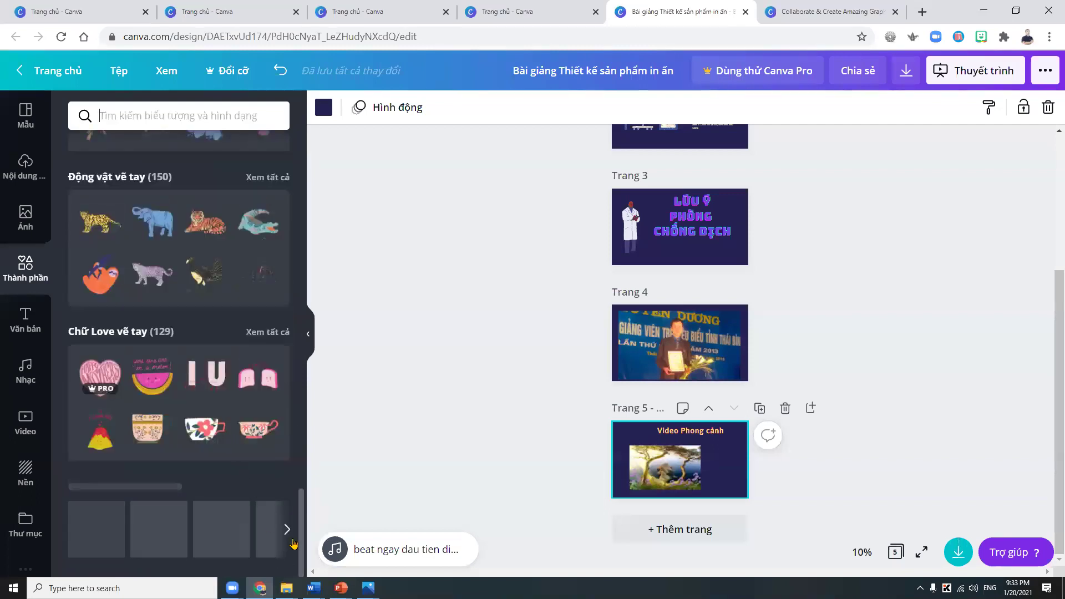
{"action": "scroll", "coordinate": [274, 511], "scroll_direction": "down", "scroll_amount": 10}
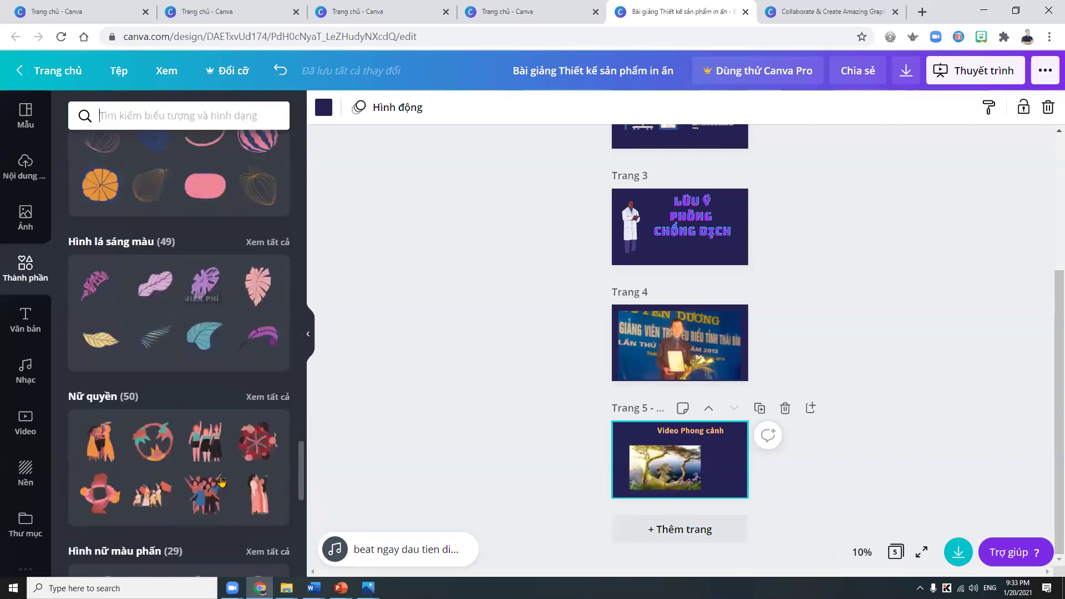
{"action": "scroll", "coordinate": [218, 480], "scroll_direction": "down", "scroll_amount": 4}
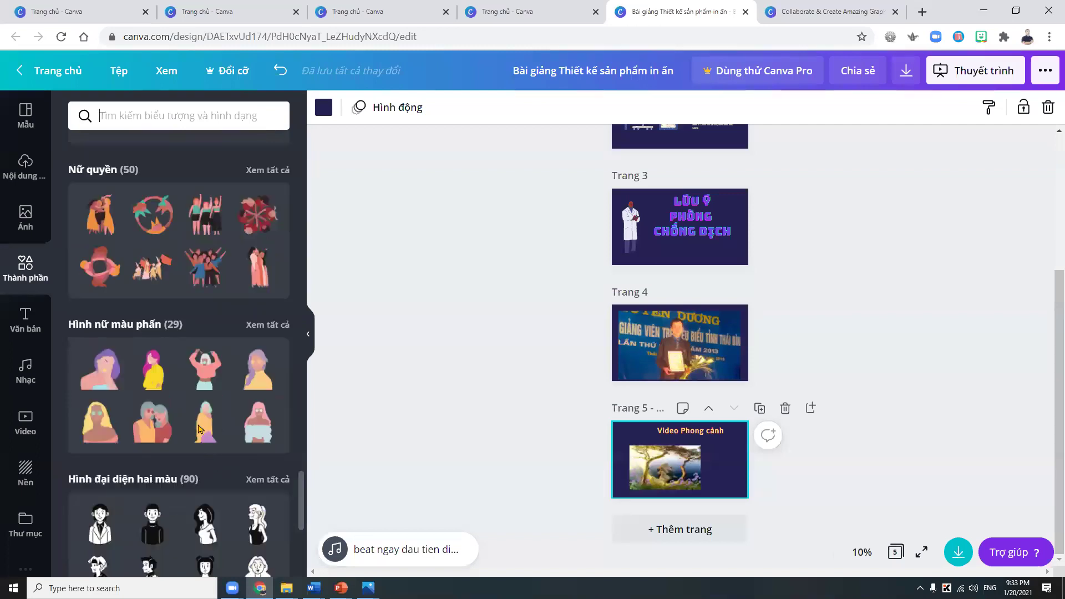
{"action": "scroll", "coordinate": [188, 406], "scroll_direction": "down", "scroll_amount": 5}
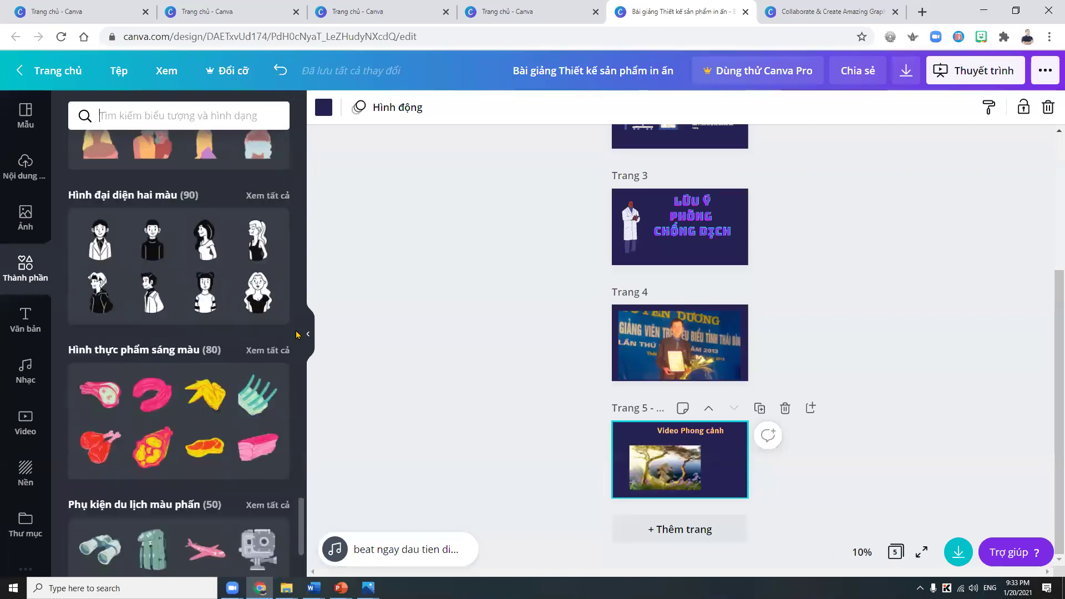
{"action": "scroll", "coordinate": [271, 387], "scroll_direction": "down", "scroll_amount": 3}
{"action": "scroll", "coordinate": [272, 387], "scroll_direction": "down", "scroll_amount": 4}
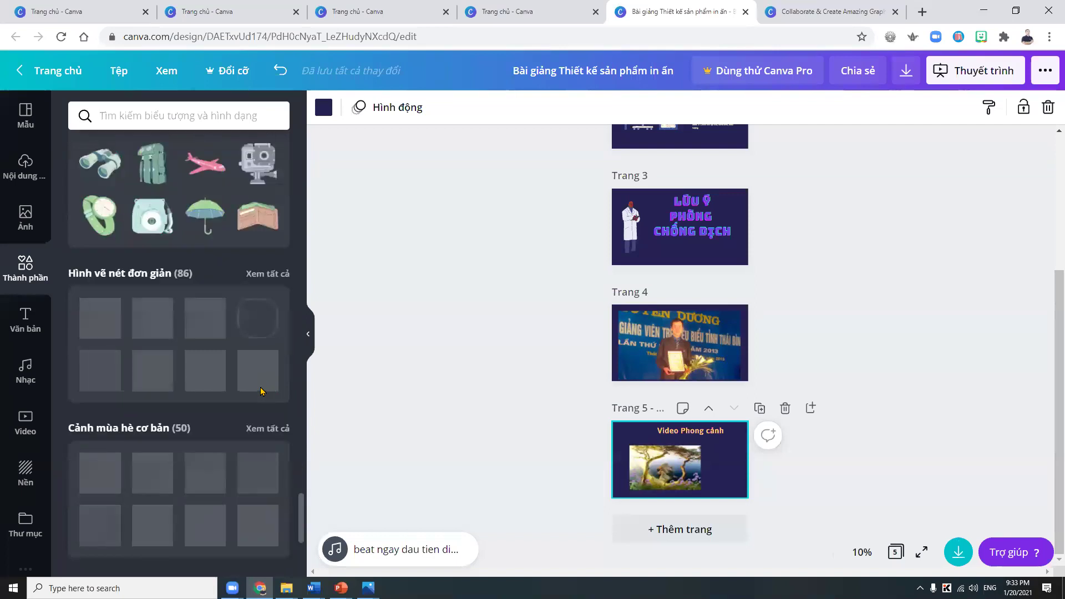
{"action": "scroll", "coordinate": [258, 391], "scroll_direction": "down", "scroll_amount": 4}
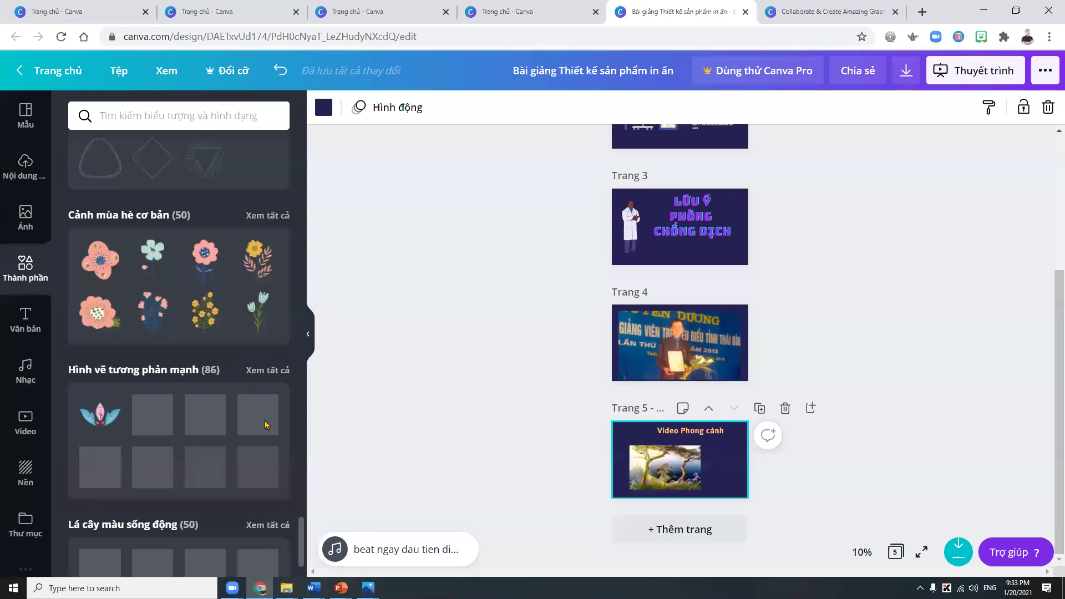
{"action": "scroll", "coordinate": [266, 424], "scroll_direction": "down", "scroll_amount": 2}
{"action": "scroll", "coordinate": [220, 409], "scroll_direction": "down", "scroll_amount": 5}
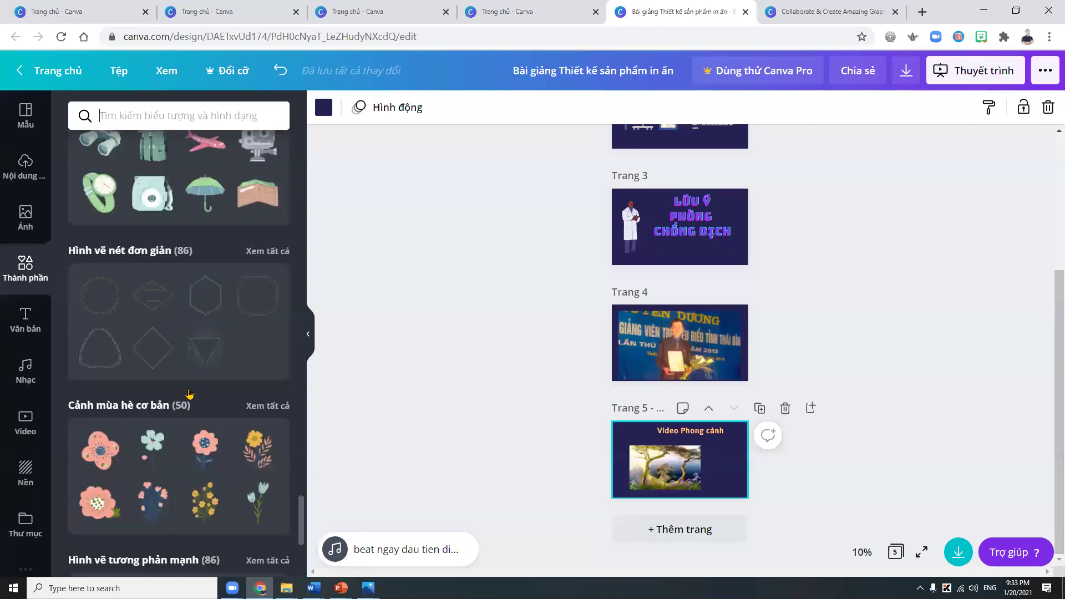
{"action": "scroll", "coordinate": [86, 225], "scroll_direction": "up", "scroll_amount": 5}
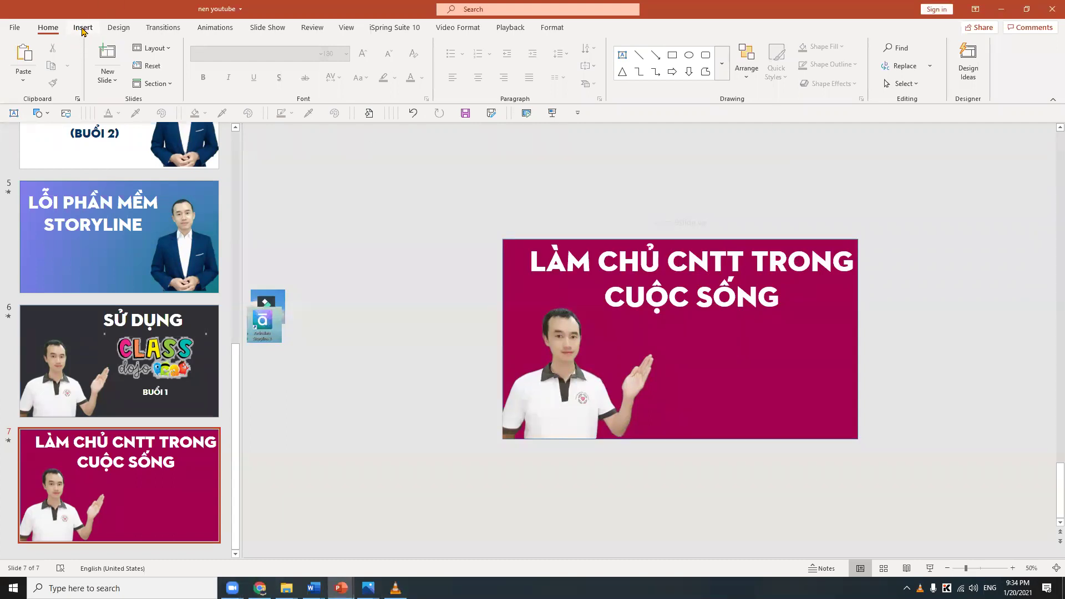
- Insert the Quadratic Formula from PowerPoint's Equation gallery onto slide 7
{"action": "left_click", "coordinate": [83, 28]}
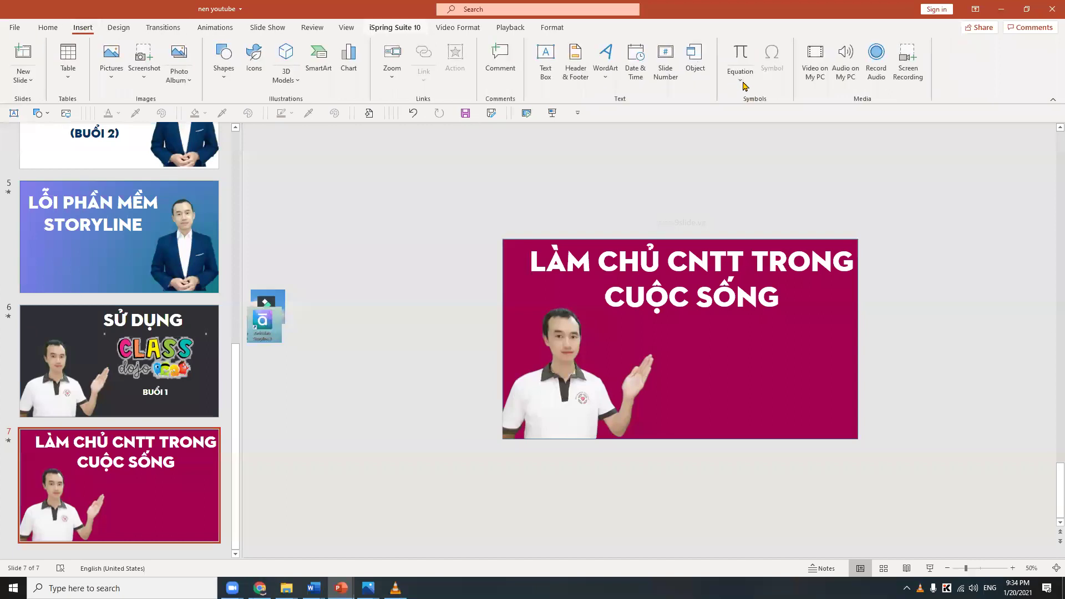
{"action": "left_click", "coordinate": [741, 80]}
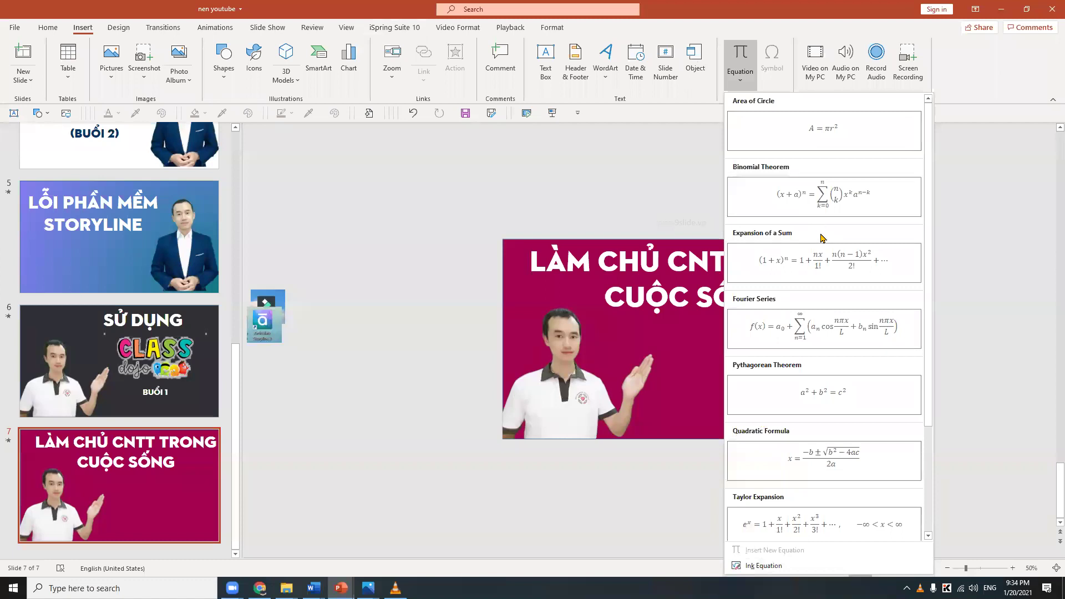
{"action": "scroll", "coordinate": [758, 525], "scroll_direction": "down", "scroll_amount": 3}
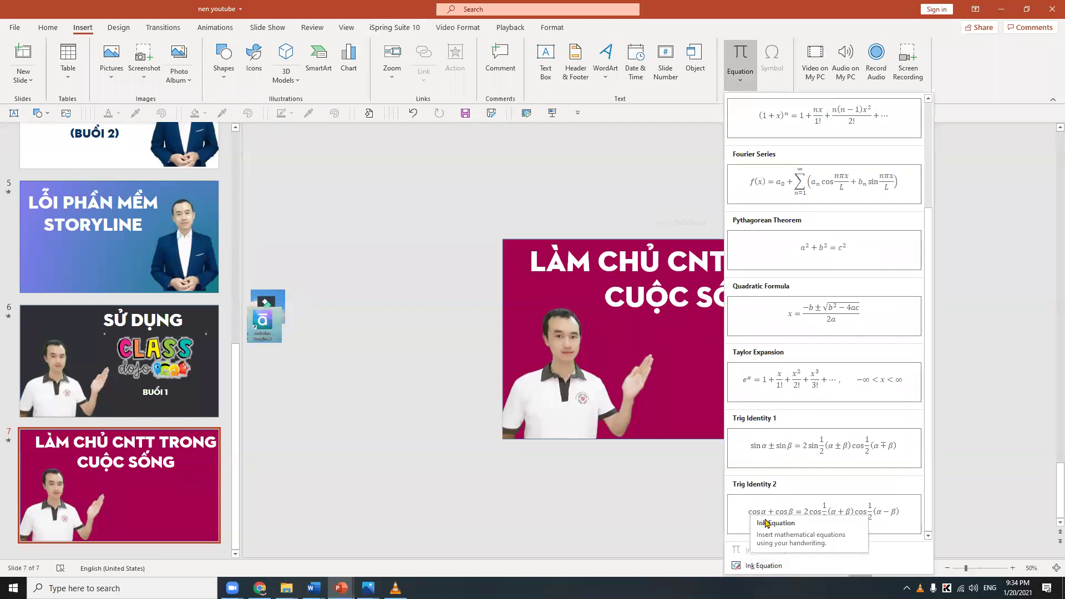
{"action": "left_click", "coordinate": [794, 313]}
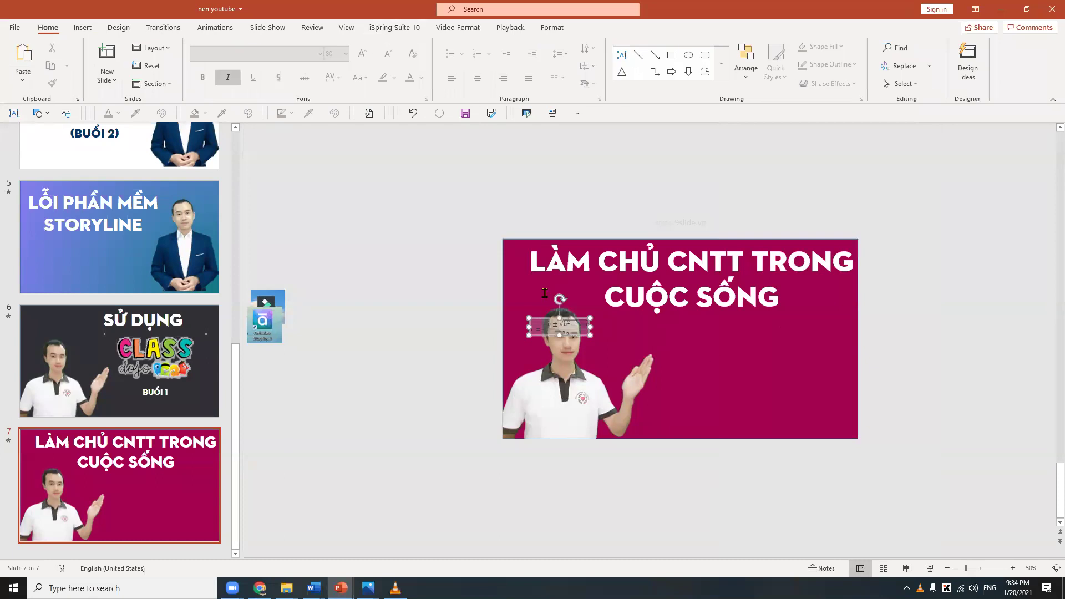
- Move the quadratic formula to the slide's lower right, enlarge it to 36 pt and make it white
{"action": "left_click_drag", "start_coordinate": [587, 320], "coordinate": [768, 362]}
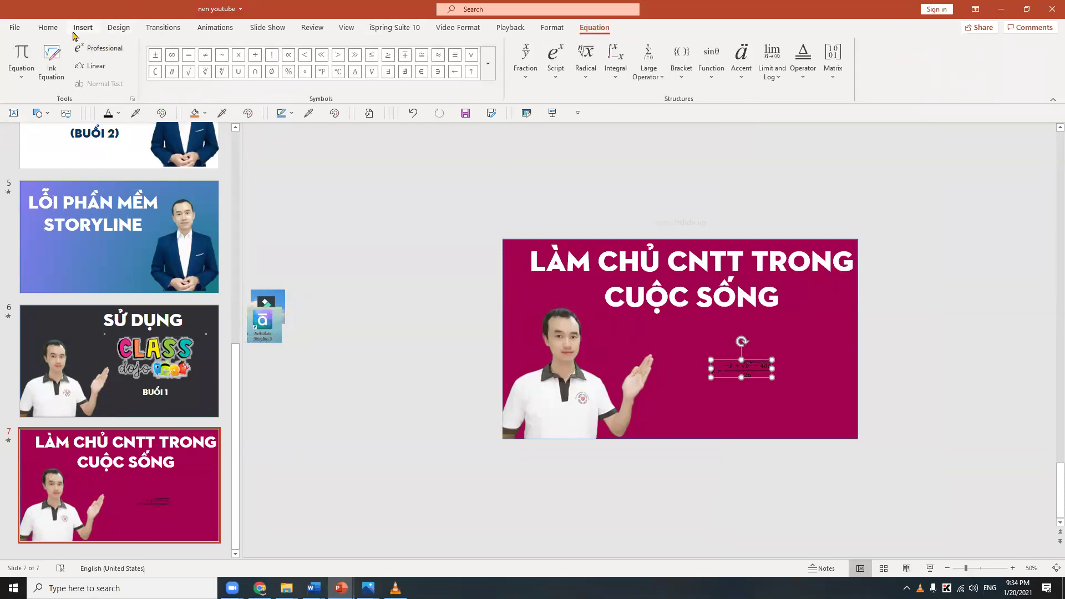
{"action": "left_click", "coordinate": [48, 28]}
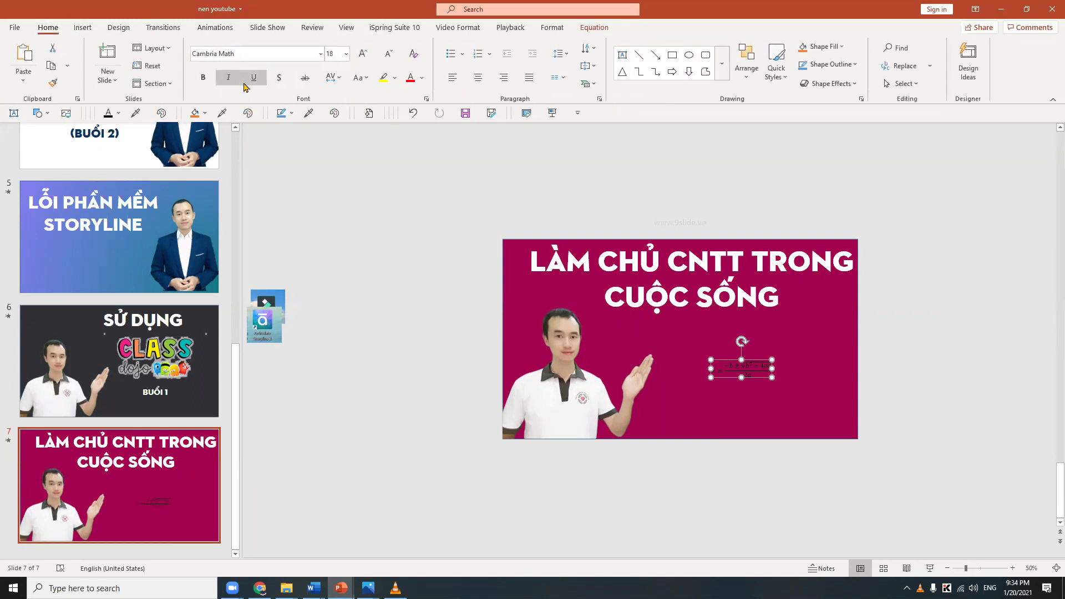
{"action": "left_click", "coordinate": [362, 54]}
{"action": "left_click", "coordinate": [362, 54]}
{"action": "left_click", "coordinate": [362, 54]}
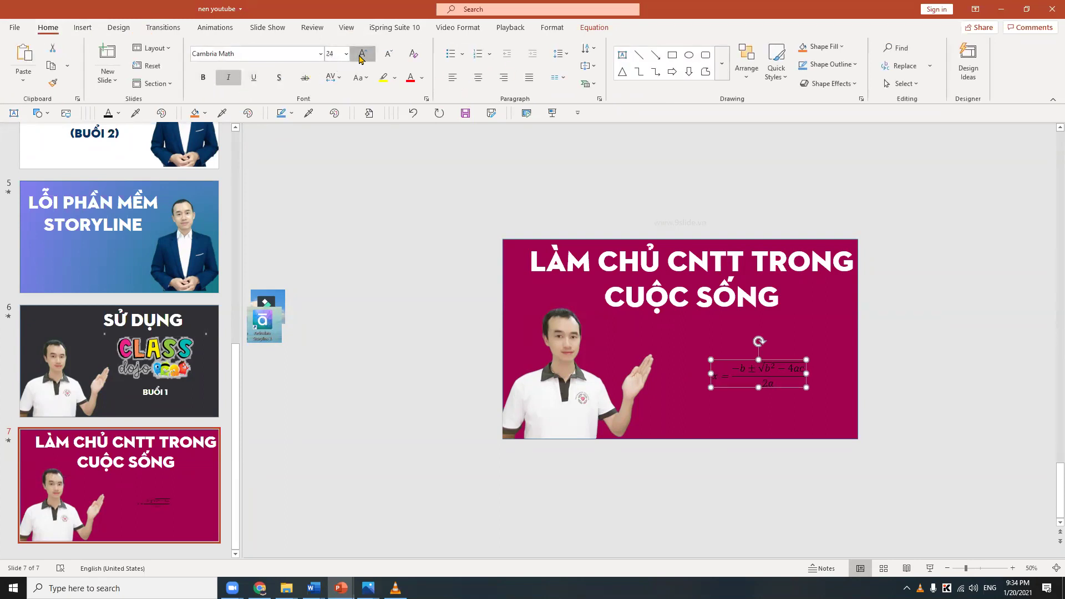
{"action": "left_click", "coordinate": [361, 54]}
{"action": "left_click", "coordinate": [362, 53]}
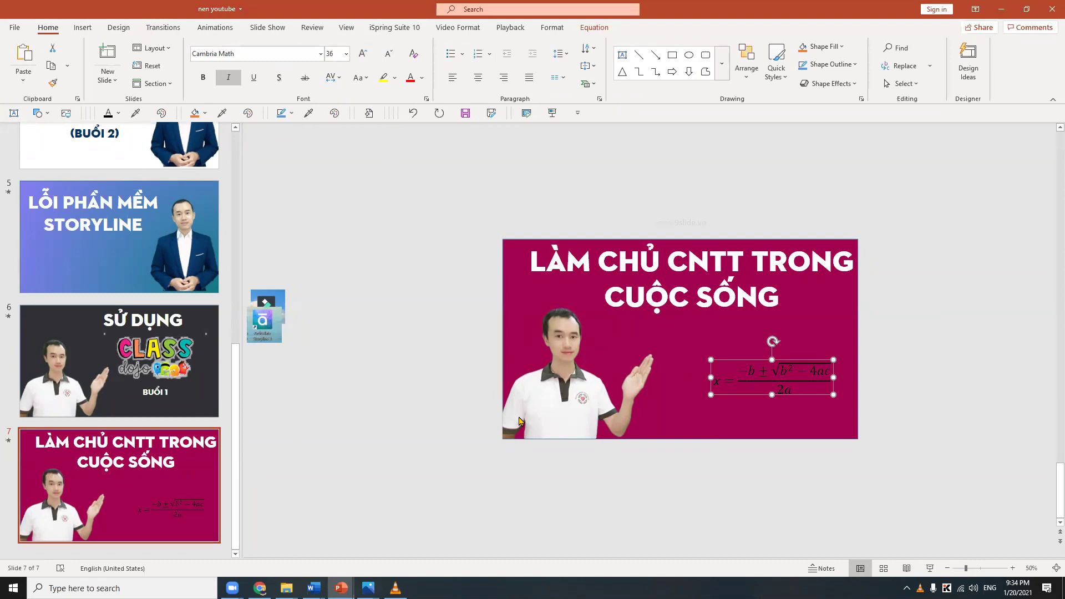
{"action": "left_click", "coordinate": [421, 78]}
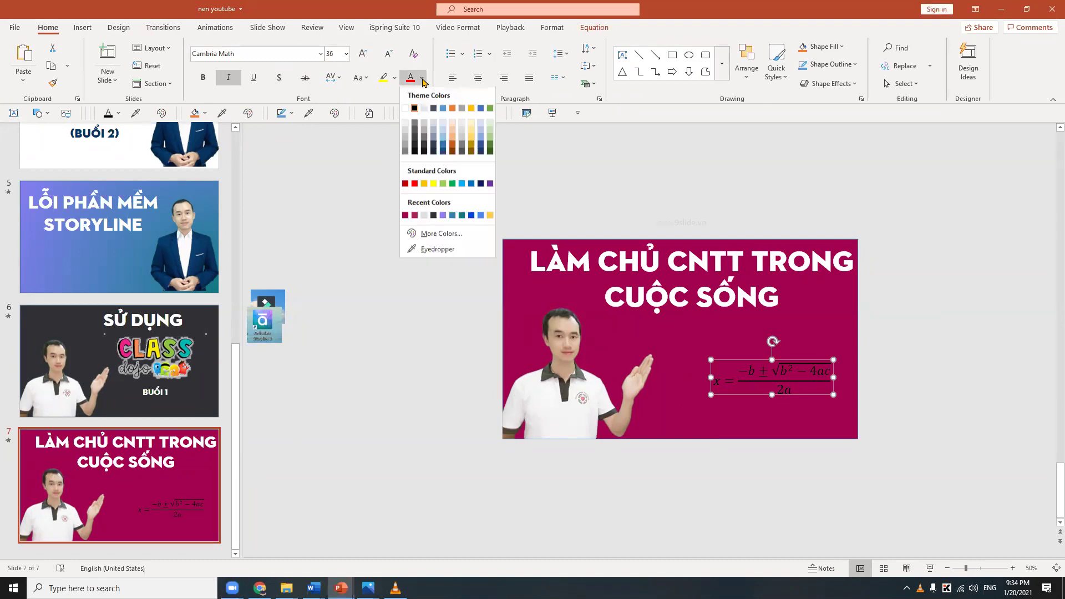
{"action": "left_click", "coordinate": [405, 109]}
- Show the equation's context menu with Save as Picture..., starting and cancelling a screen snip
{"action": "right_click", "coordinate": [756, 360]}
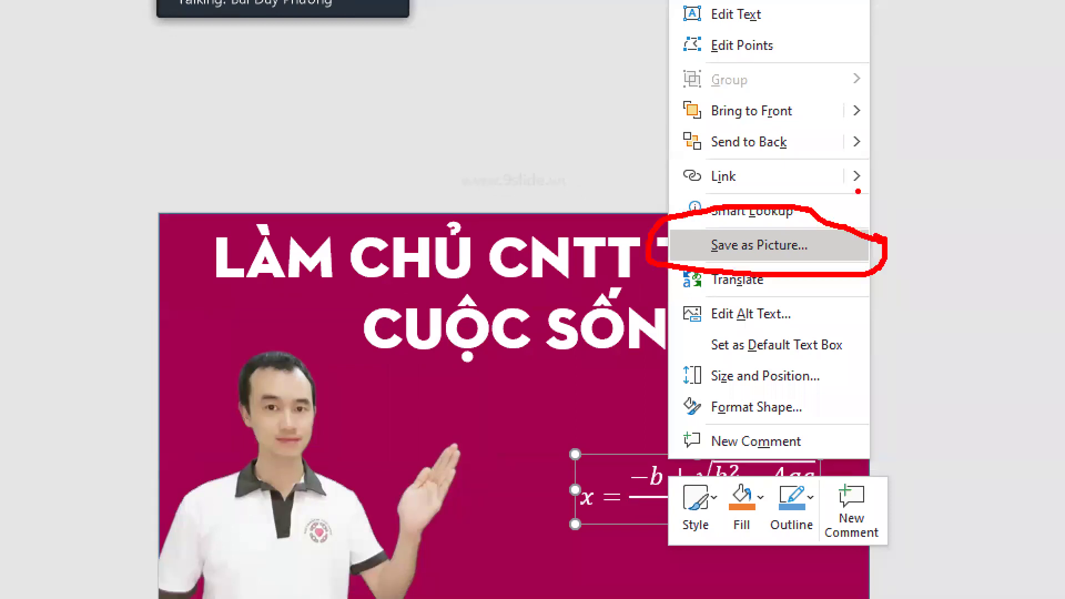
{"action": "key", "text": "super+shift+s"}
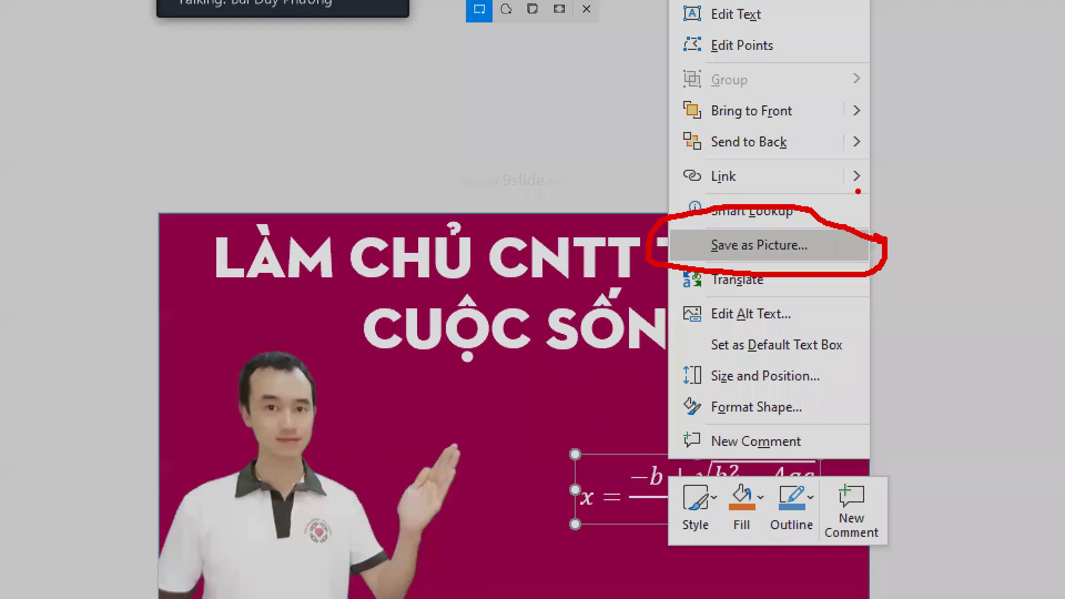
{"action": "key", "text": "Escape"}
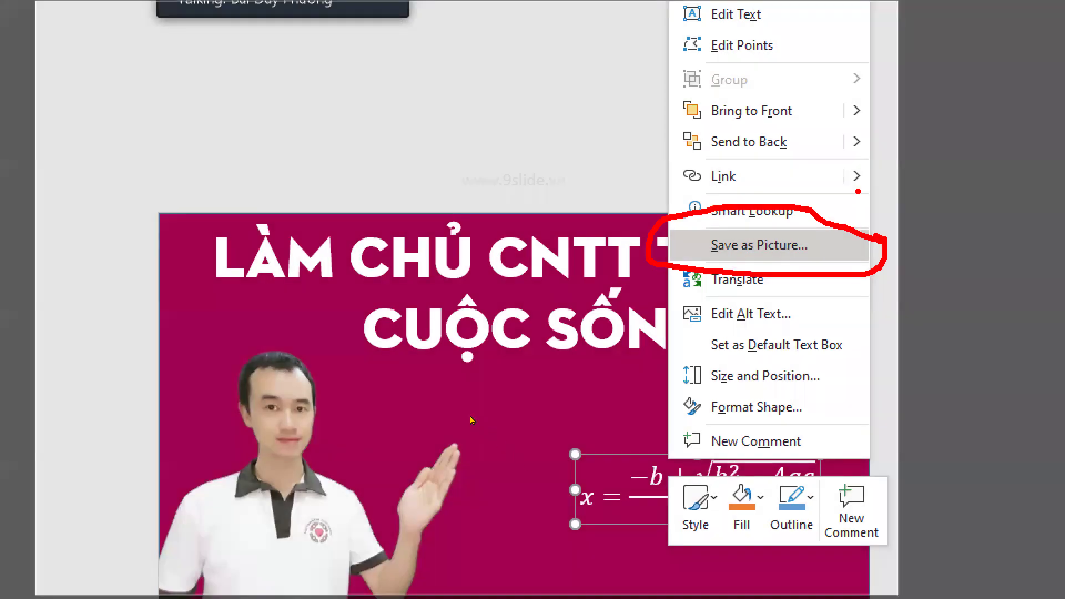
- Return to Word's Document2 and start a new empty line below the closing sentence
{"action": "key", "text": "alt+Tab"}
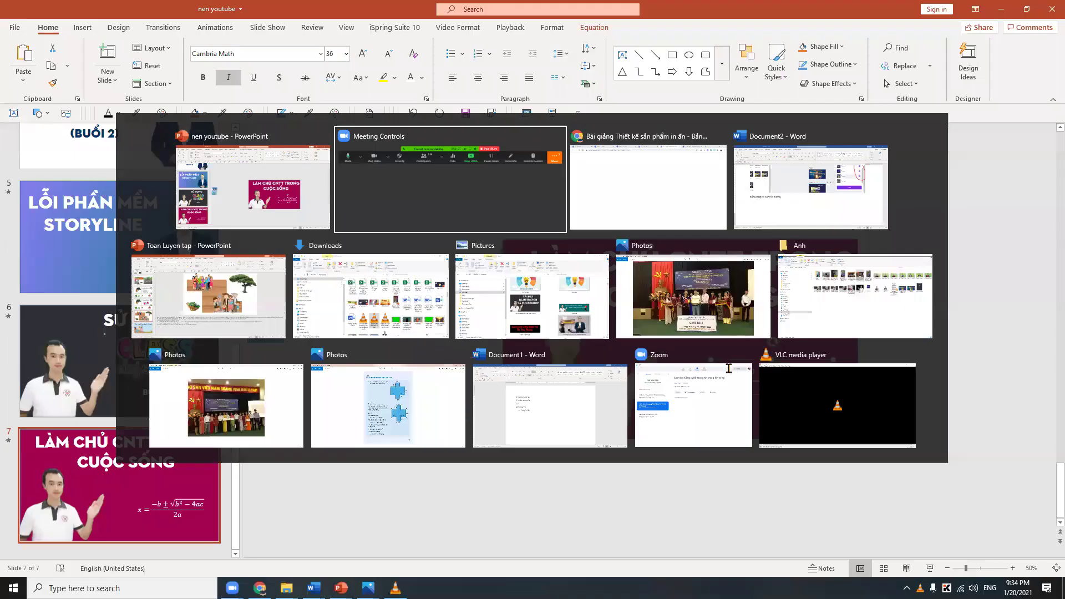
{"action": "key", "text": "alt+Tab"}
{"action": "key", "text": "alt+Tab"}
{"action": "key", "text": "Return"}
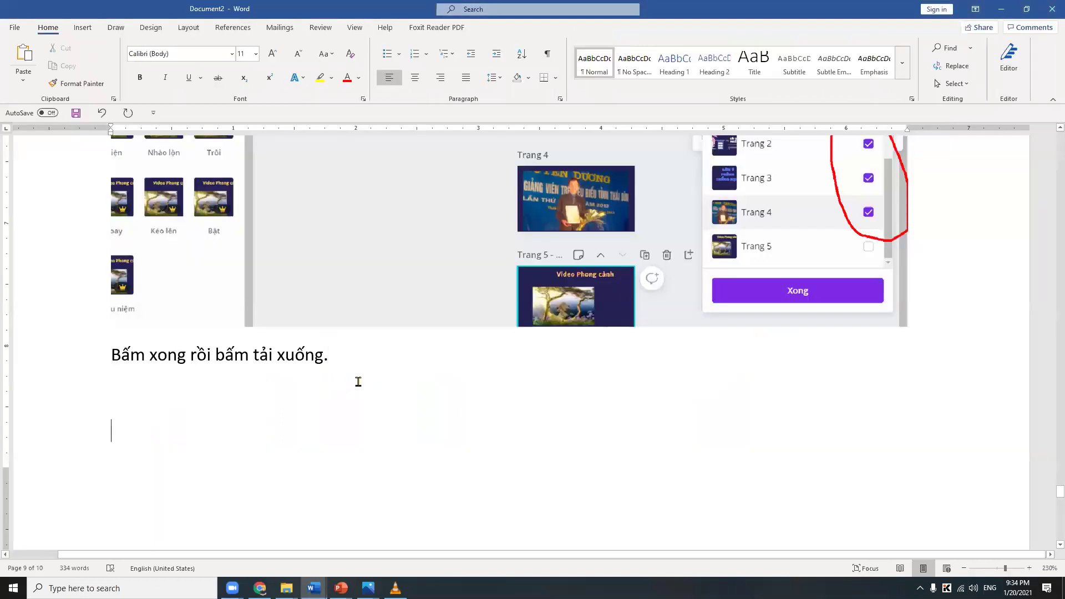
- Type the line 'Muốn đưa công thưc toán lên, hay bất kì biến nó thanh ảnh roi up lên:' in Word
{"action": "scroll", "coordinate": [285, 414], "scroll_direction": "down", "scroll_amount": 3}
{"action": "scroll", "coordinate": [284, 415], "scroll_direction": "up", "scroll_amount": 2}
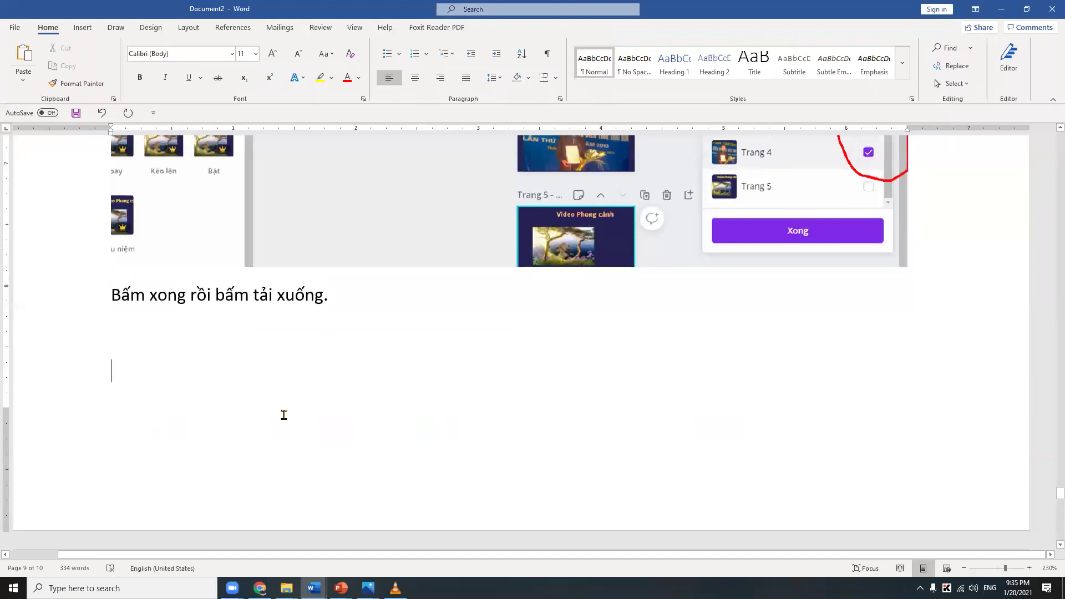
{"action": "type", "text": "Muốn đ"}
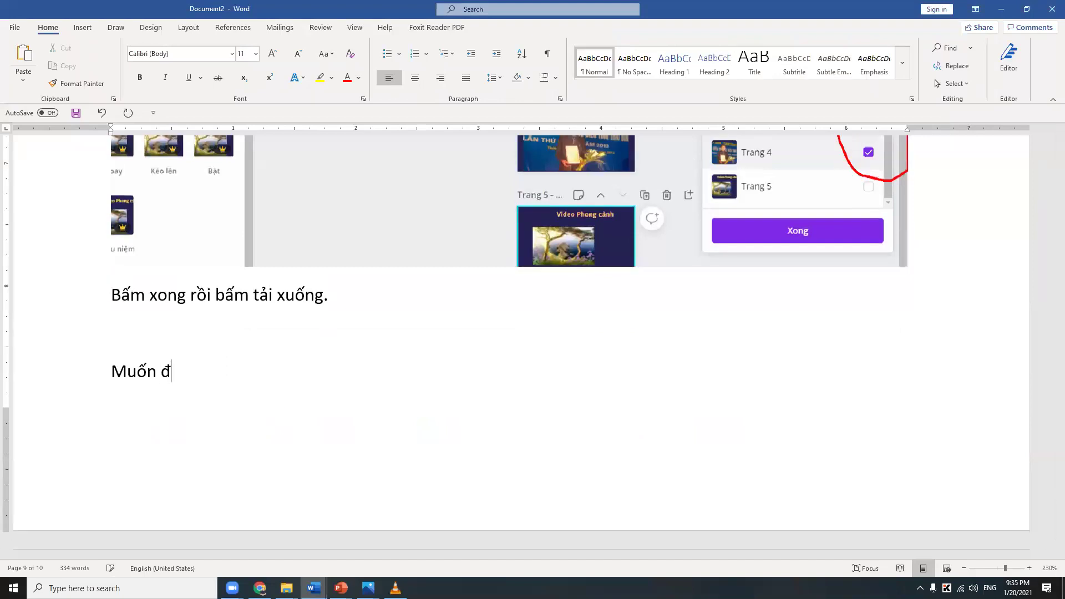
{"action": "type", "text": "ưa công thư"}
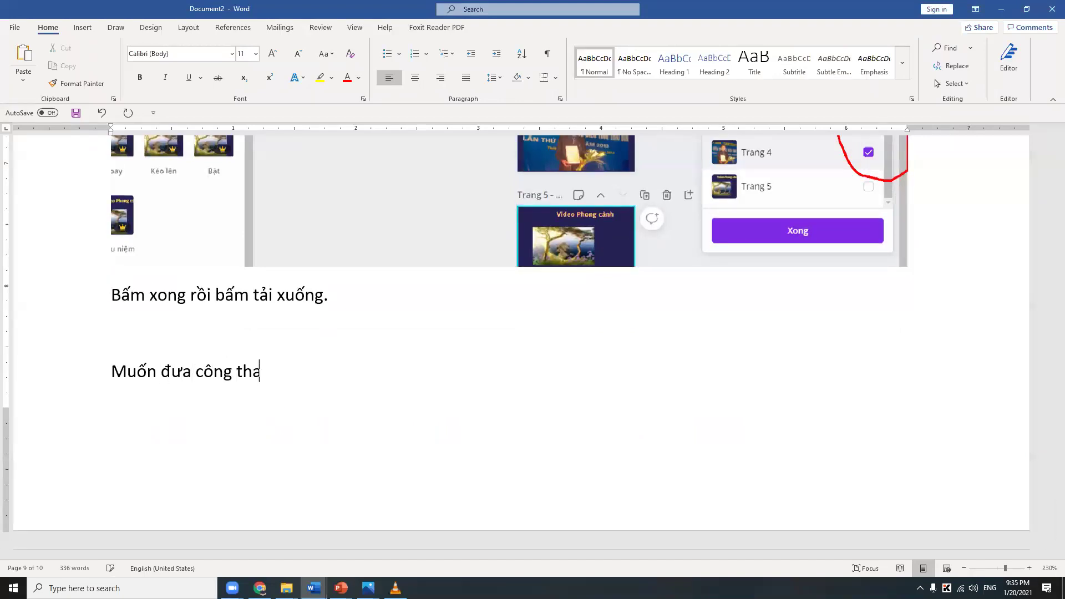
{"action": "type", "text": "c toán lên"}
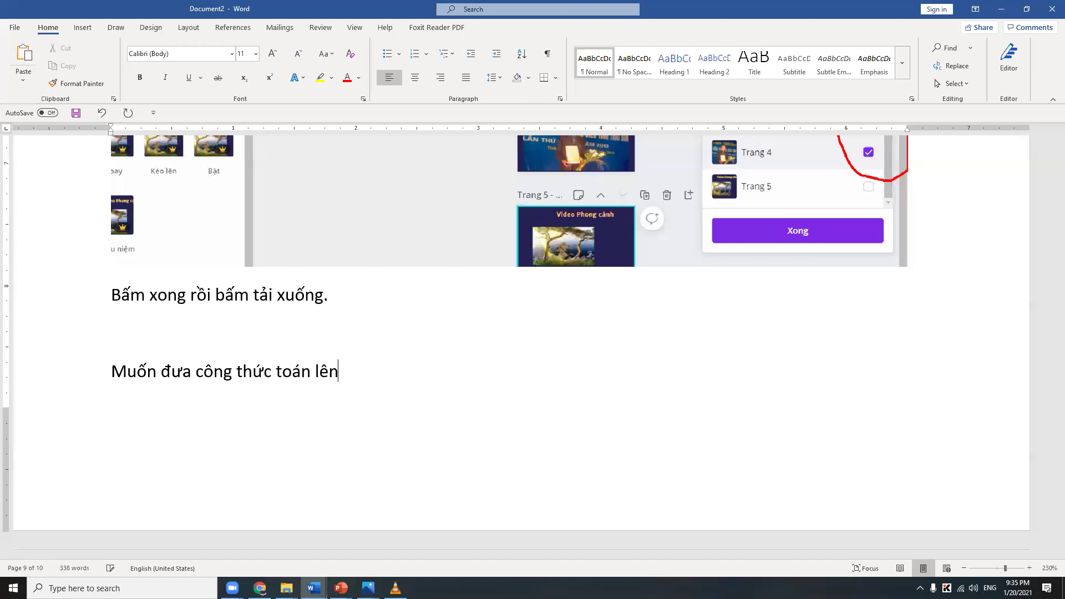
{"action": "type", "text": ", hay bất kì "}
{"action": "type", "text": "biến nó tha"}
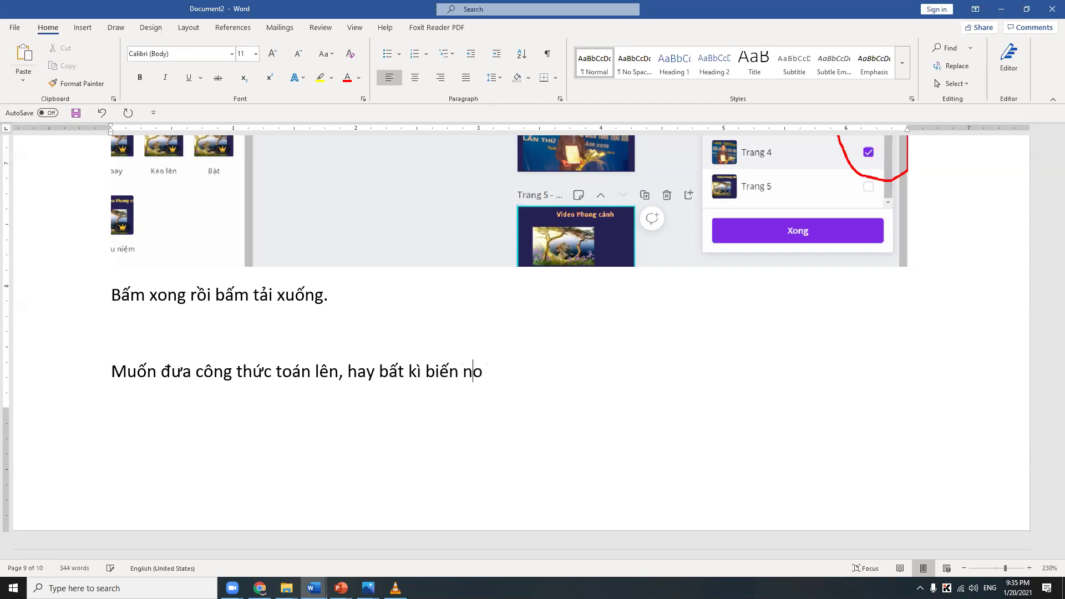
{"action": "type", "text": "nh ảnh ro"}
{"action": "type", "text": "i up lên:"}
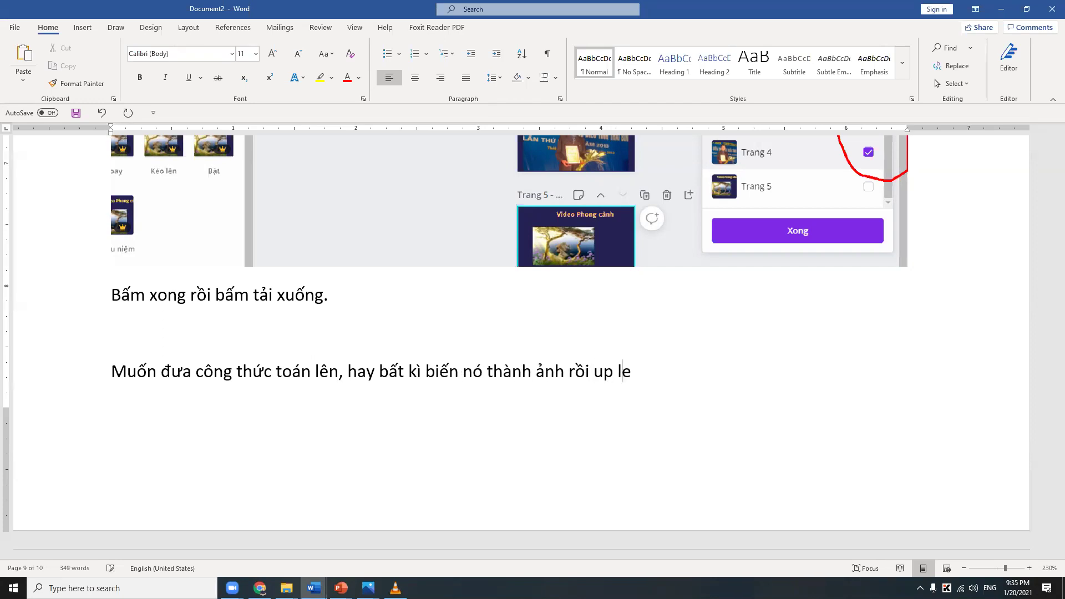
{"action": "key", "text": "Return"}
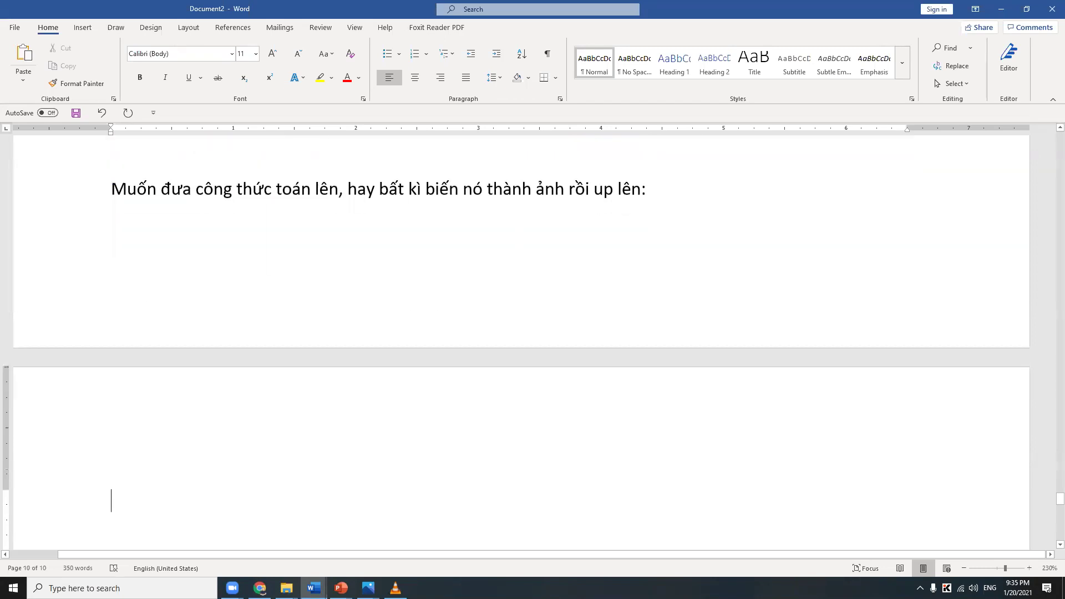
- Add a line telling readers to right-click in PowerPoint and choose 'Save as picture:'
{"action": "scroll", "coordinate": [211, 430], "scroll_direction": "down", "scroll_amount": 3}
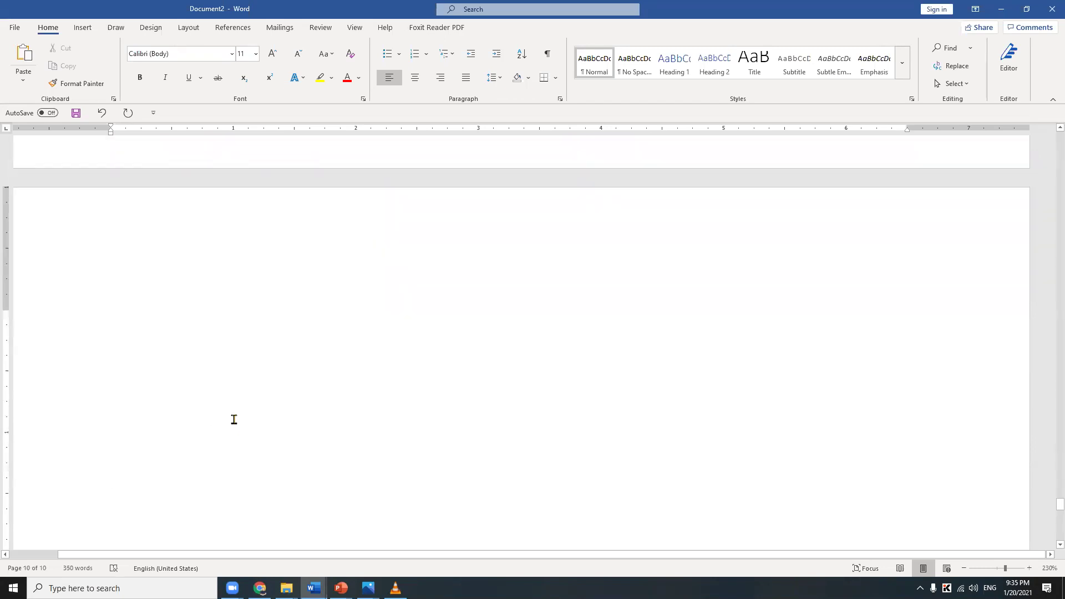
{"action": "type", "text": "Đan"}
{"action": "type", "text": "hs trong powerp"}
{"action": "type", "text": "oin"}
{"action": "type", "text": "t, n"}
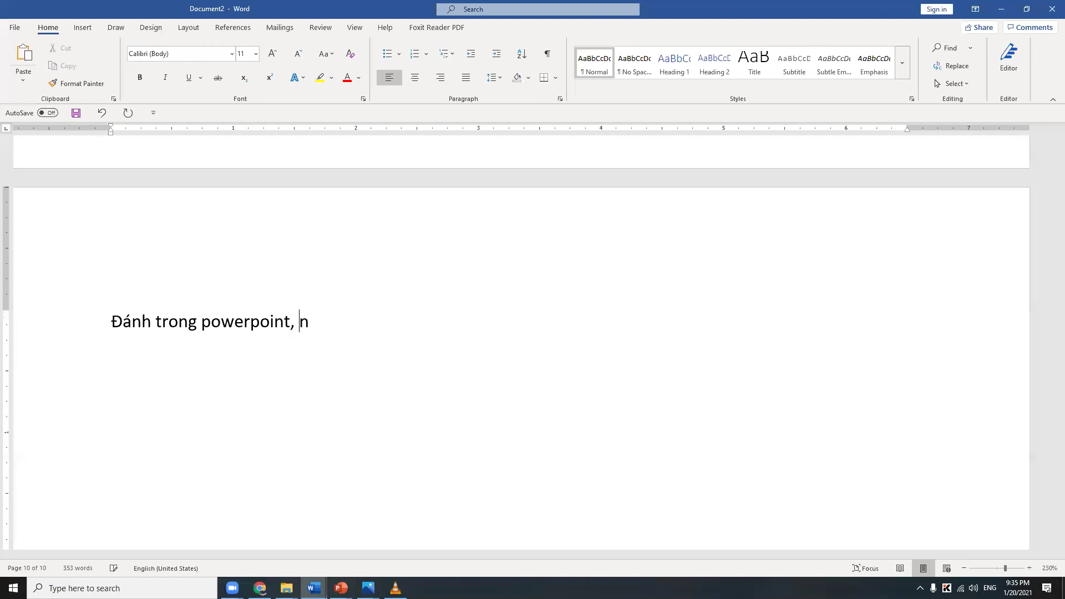
{"action": "type", "text": "hasy chuootj phair chonj Save"}
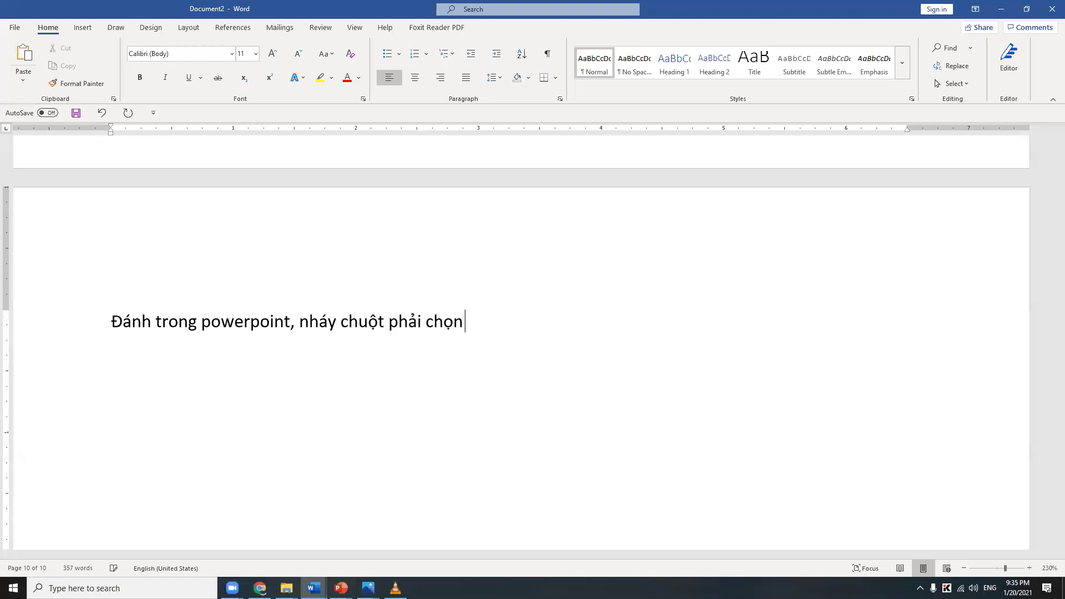
{"action": "key", "text": "BackSpace"}
{"action": "type", "text": "as pictrue"}
{"action": "key", "text": "BackSpace"}
{"action": "key", "text": "BackSpace"}
{"action": "key", "text": "BackSpace"}
{"action": "type", "text": "ure:"}
- Paste the Save as Picture screenshot on a new line, then return to the PowerPoint slide
{"action": "key", "text": "Return"}
{"action": "key", "text": "ctrl+v"}
{"action": "scroll", "coordinate": [258, 429], "scroll_direction": "down", "scroll_amount": 1}
{"action": "scroll", "coordinate": [342, 394], "scroll_direction": "up", "scroll_amount": 1}
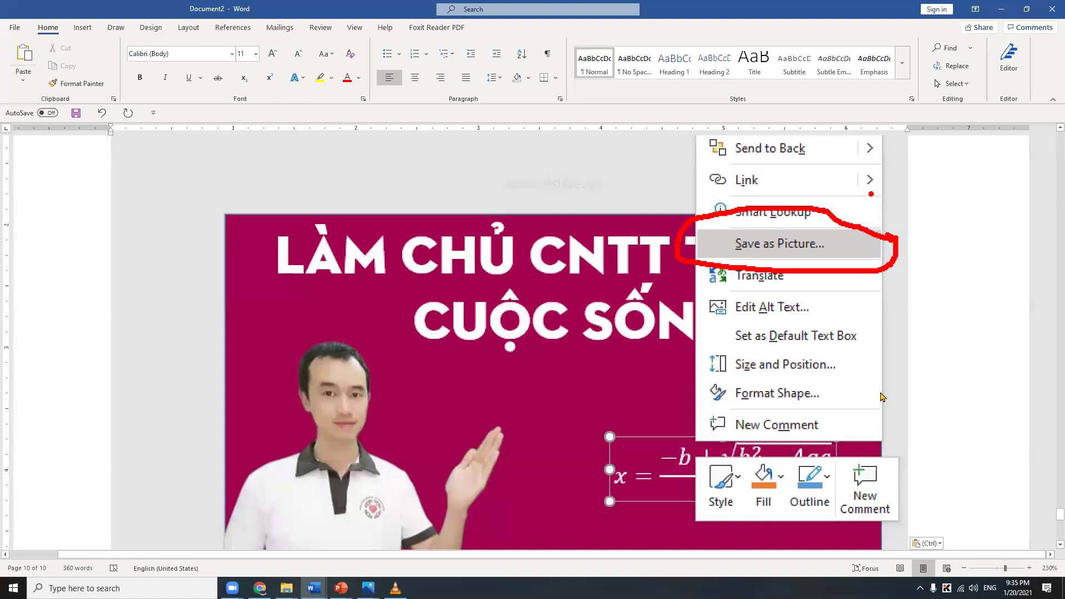
{"action": "key", "text": "alt+Tab"}
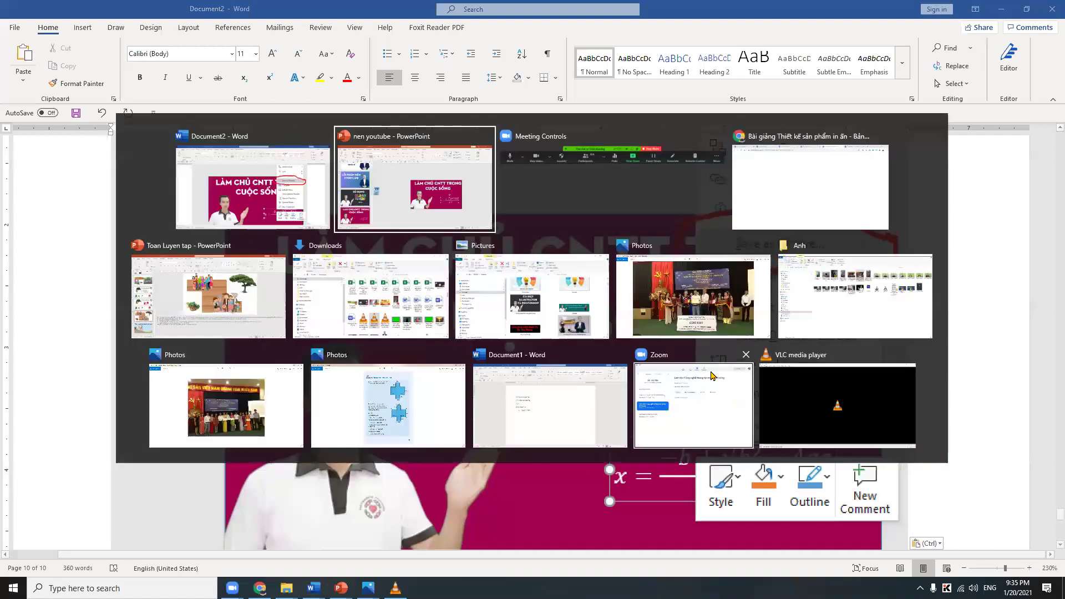
{"action": "key", "text": "alt+Tab"}
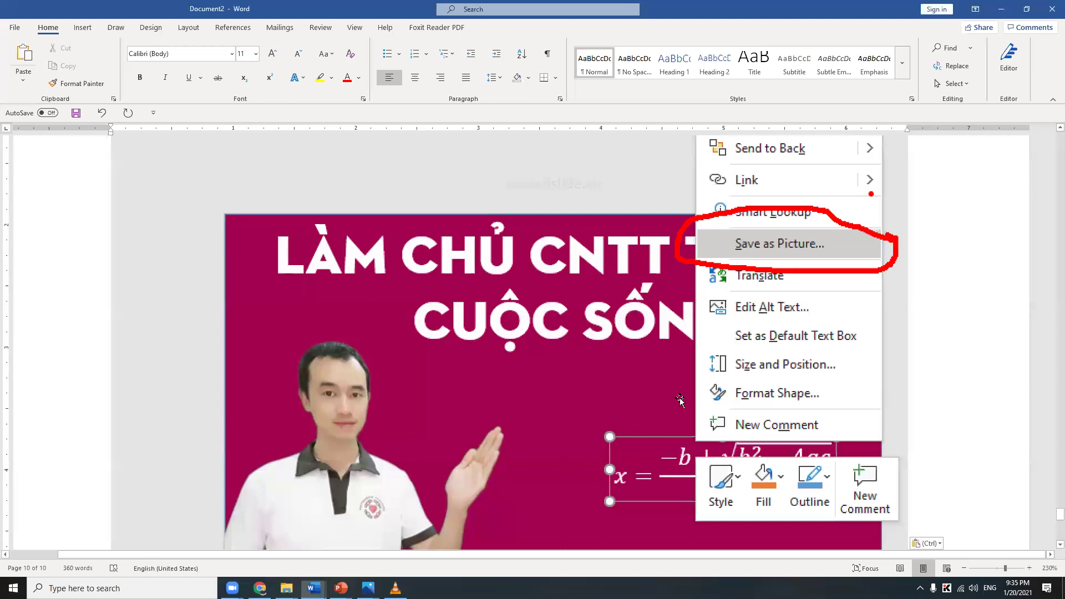
{"action": "left_click", "coordinate": [646, 422]}
{"action": "key", "text": "alt"}
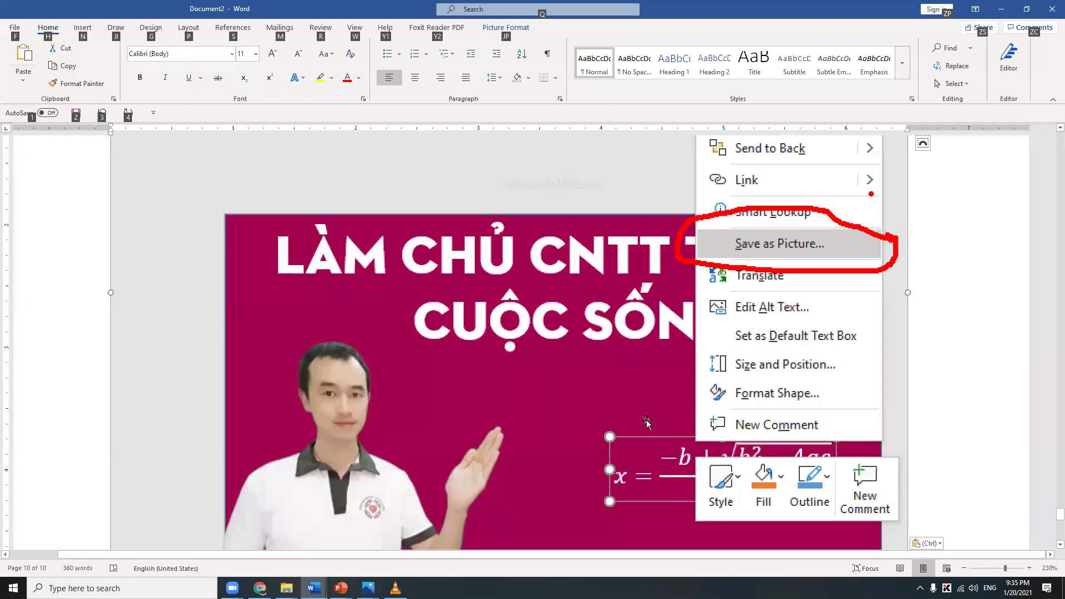
{"action": "key", "text": "alt+Tab"}
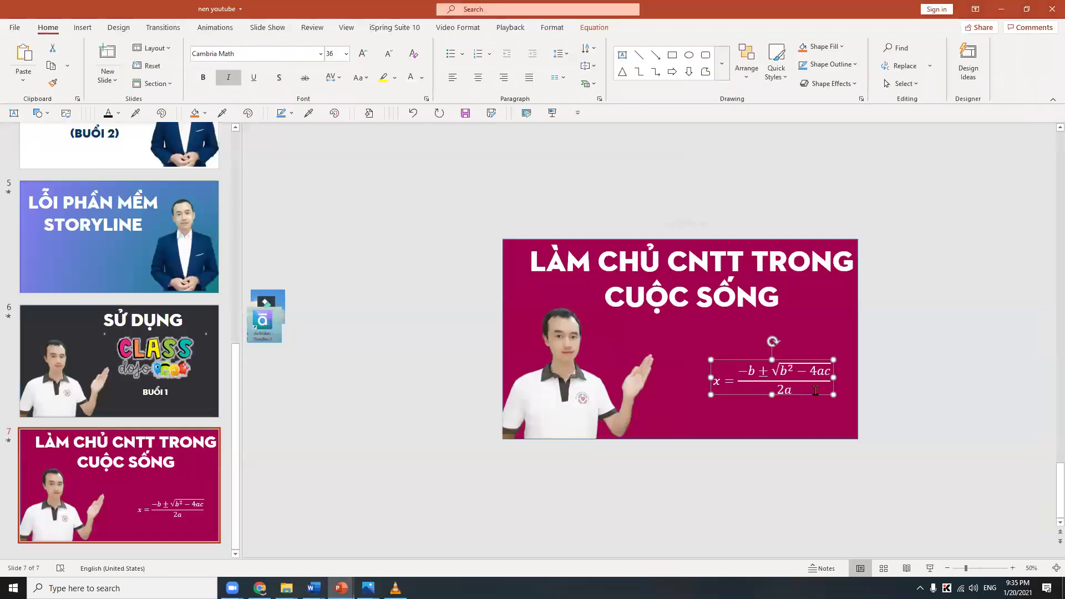
- Save the quadratic formula as the PNG picture 'cong thuc toan' in Pictures
{"action": "right_click", "coordinate": [760, 393]}
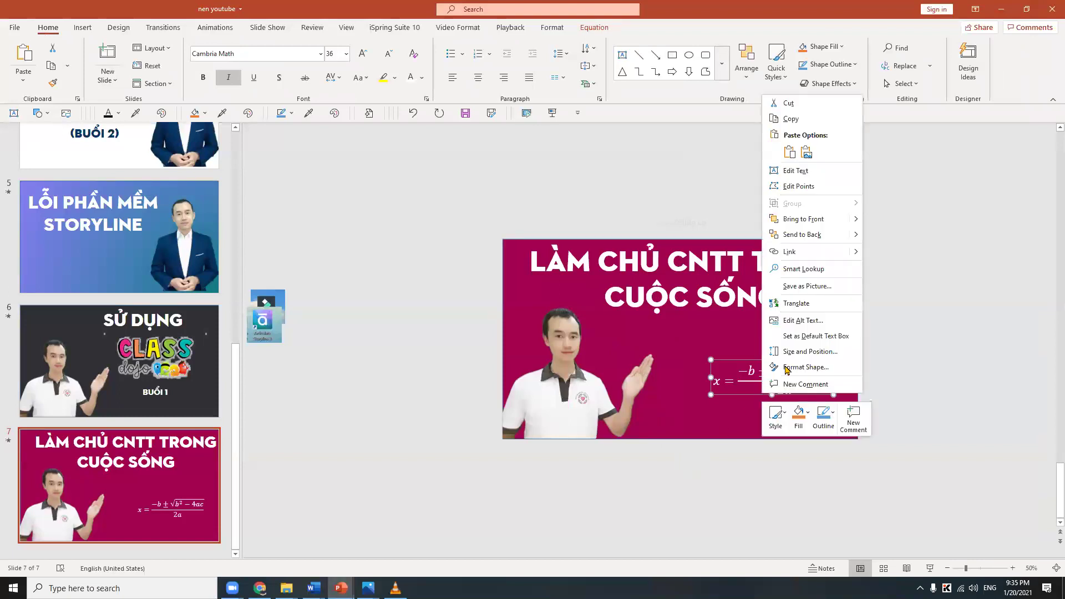
{"action": "left_click", "coordinate": [794, 281]}
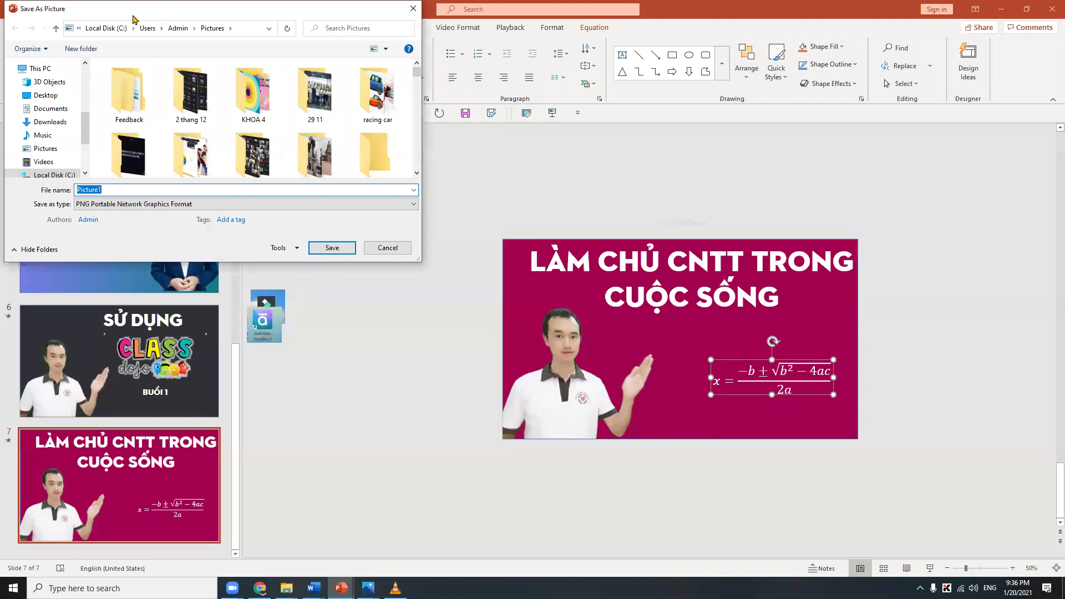
{"action": "left_click_drag", "start_coordinate": [133, 19], "coordinate": [385, 261]}
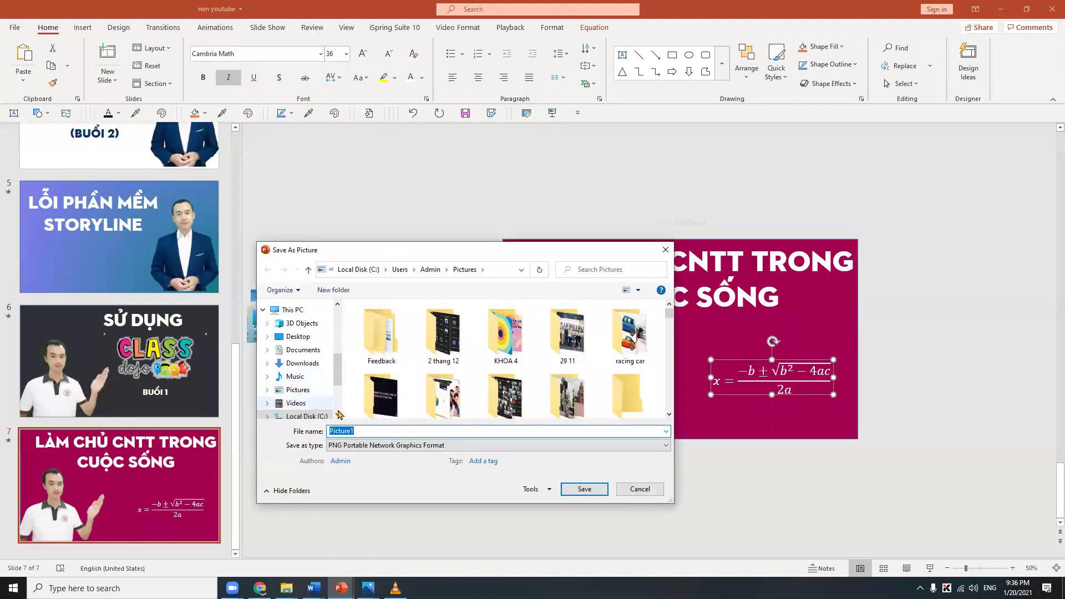
{"action": "type", "text": "cong thuc toan"}
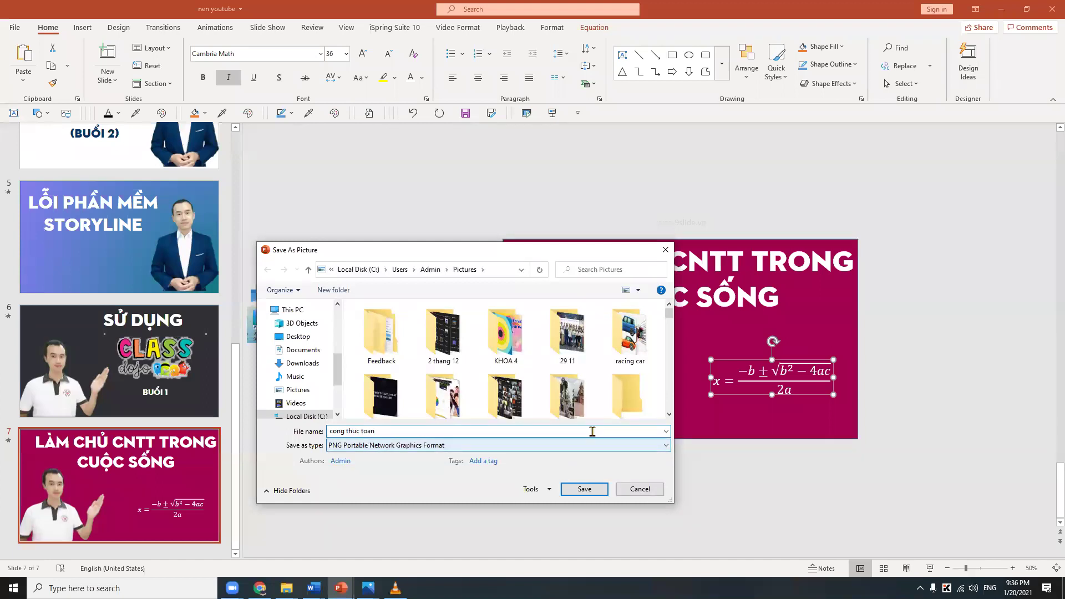
{"action": "left_click", "coordinate": [581, 489]}
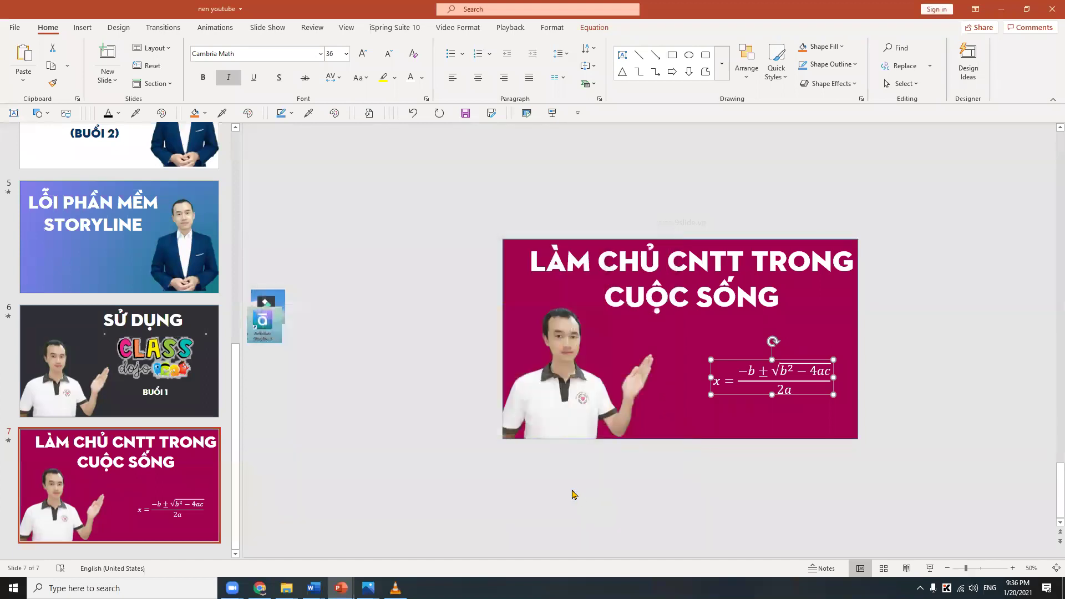
{"action": "left_click", "coordinate": [260, 587]}
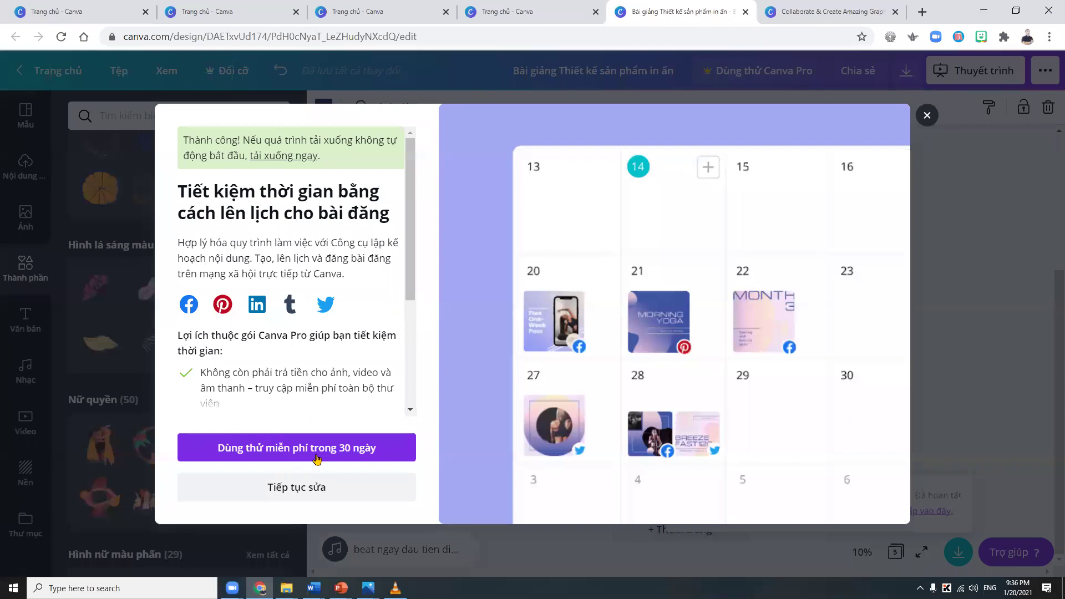
- Start the Canva Pro 30-day free trial from the download offer and scroll to the card fields
{"action": "left_click_drag", "start_coordinate": [410, 291], "coordinate": [418, 211]}
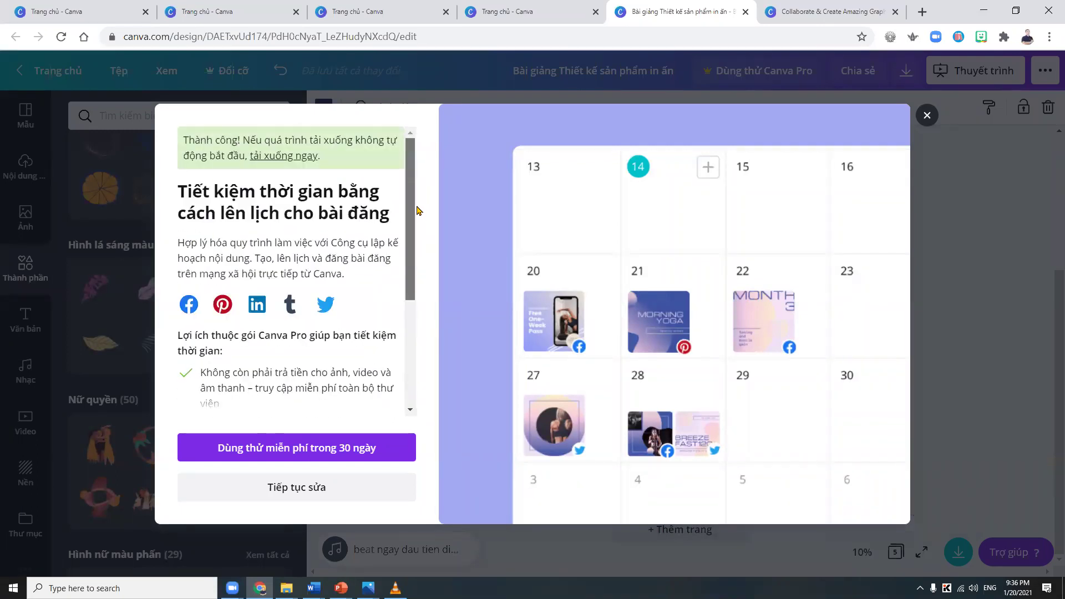
{"action": "scroll", "coordinate": [410, 248], "scroll_direction": "down", "scroll_amount": 3}
{"action": "scroll", "coordinate": [323, 432], "scroll_direction": "down", "scroll_amount": 2}
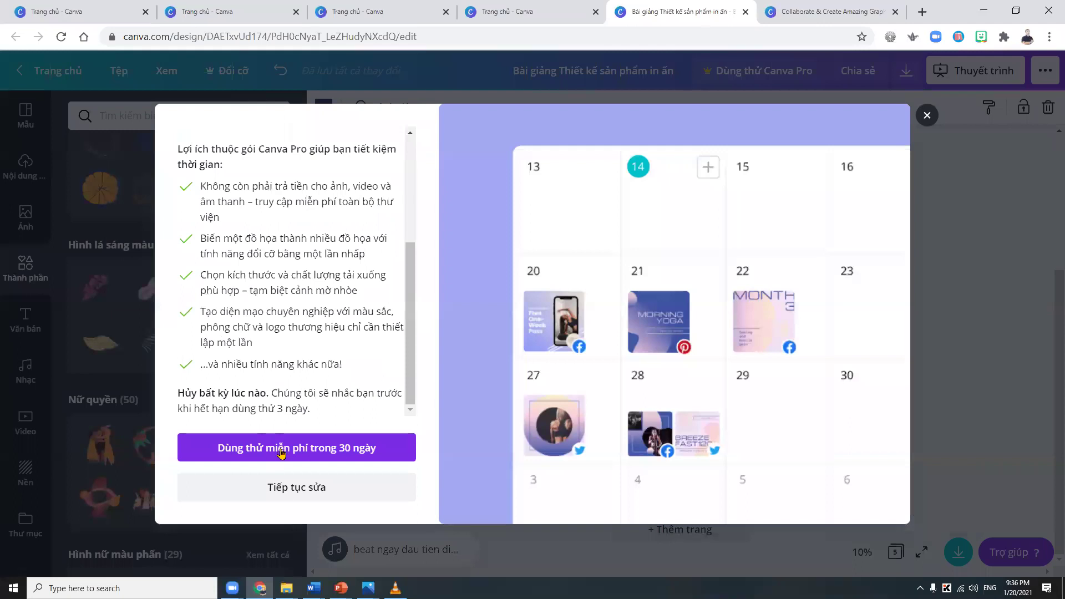
{"action": "left_click", "coordinate": [280, 454]}
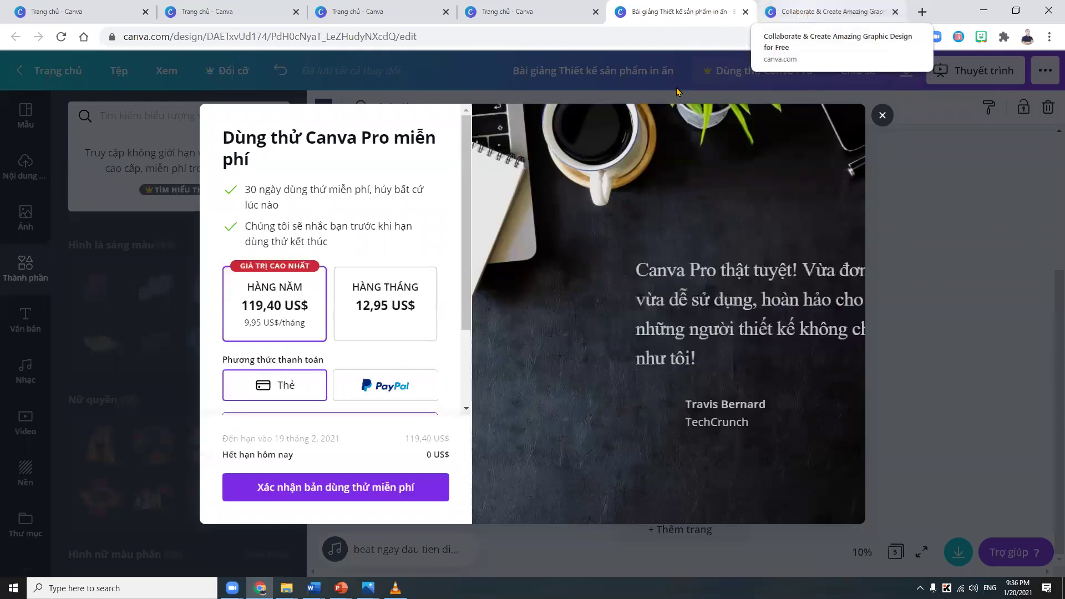
{"action": "scroll", "coordinate": [291, 341], "scroll_direction": "down", "scroll_amount": 2}
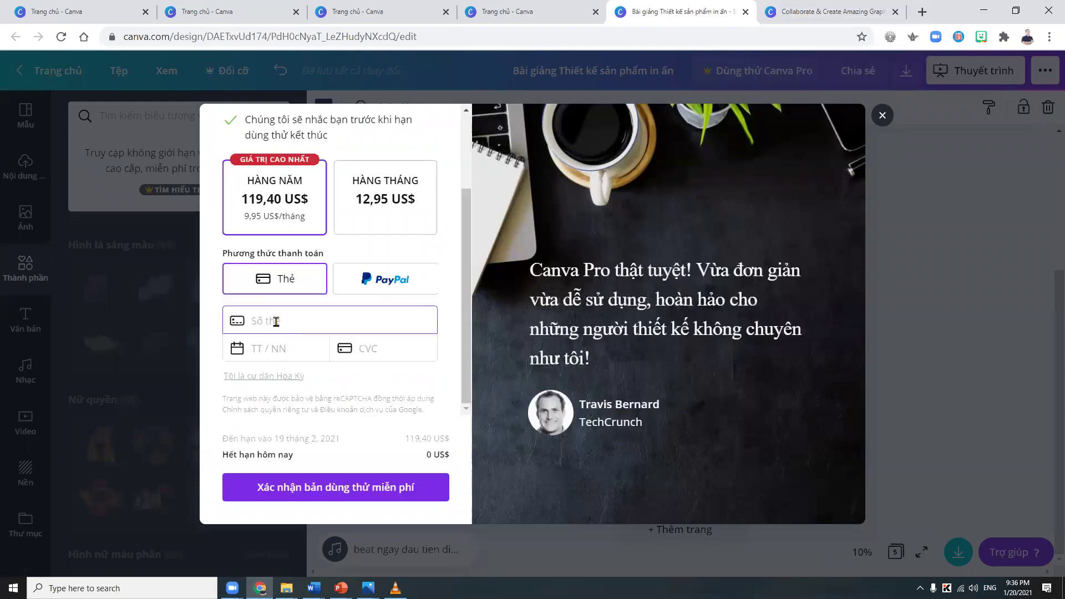
{"action": "left_click", "coordinate": [832, 12]}
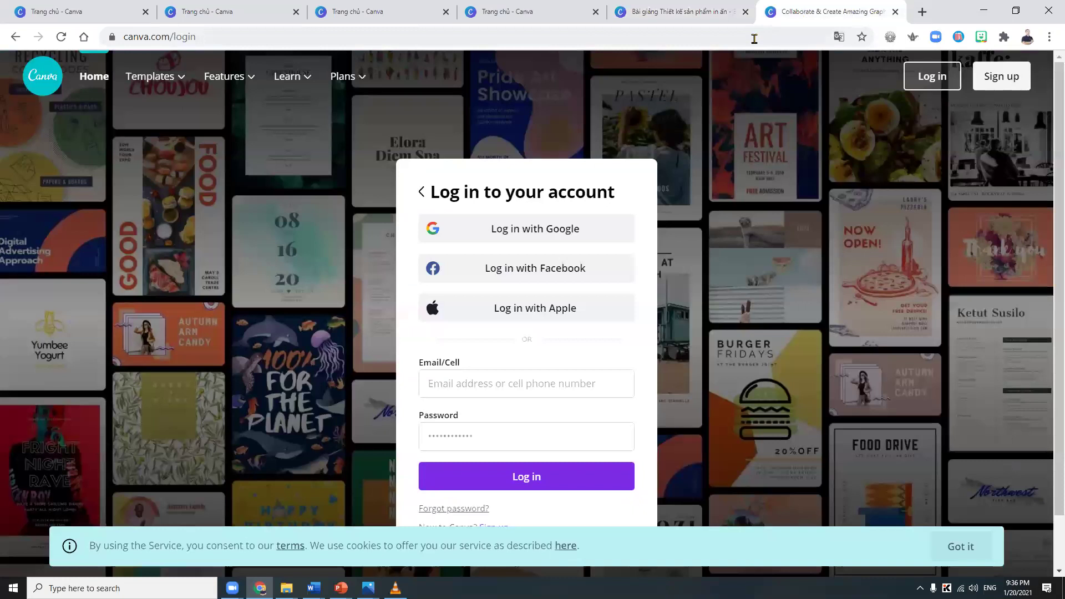
- Search Google Images for 'visa card' and preview the ENTROPAY and MasterCard sample cards
{"action": "left_click", "coordinate": [921, 16]}
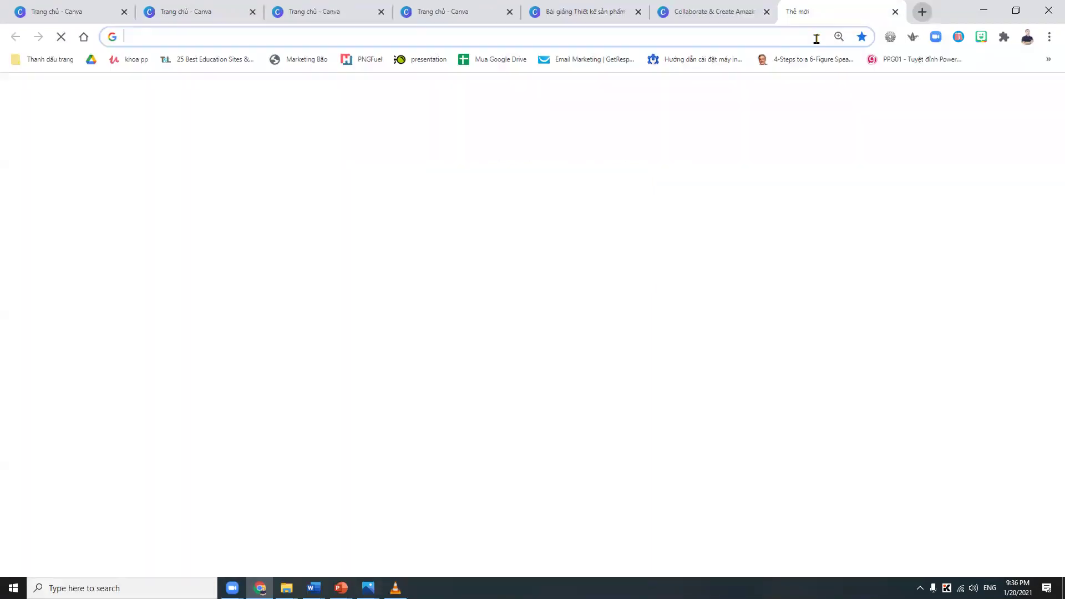
{"action": "type", "text": "visa ca"}
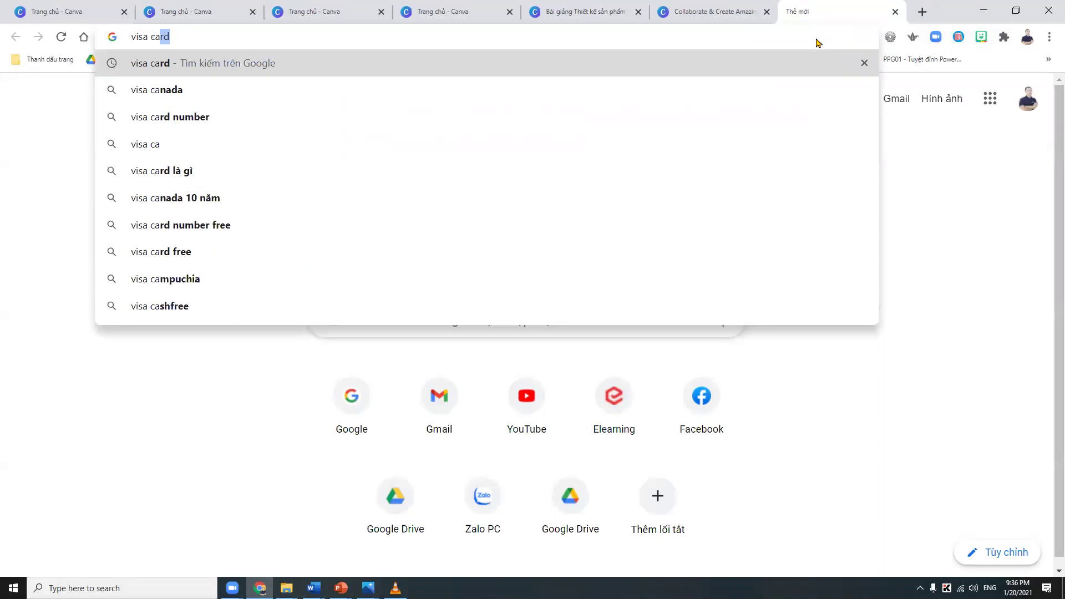
{"action": "key", "text": "Return"}
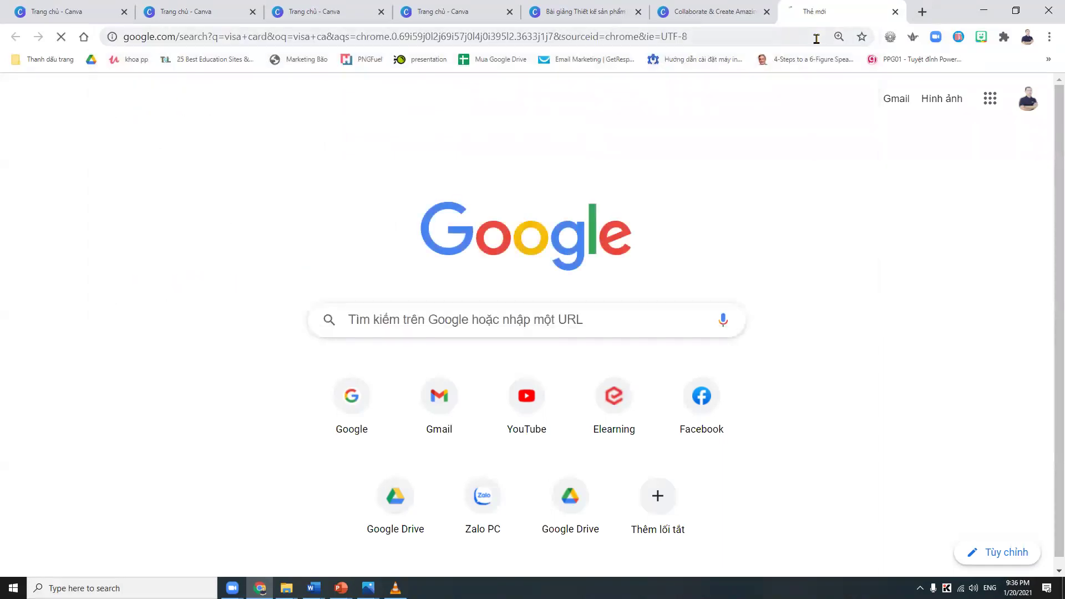
{"action": "left_click", "coordinate": [161, 105]}
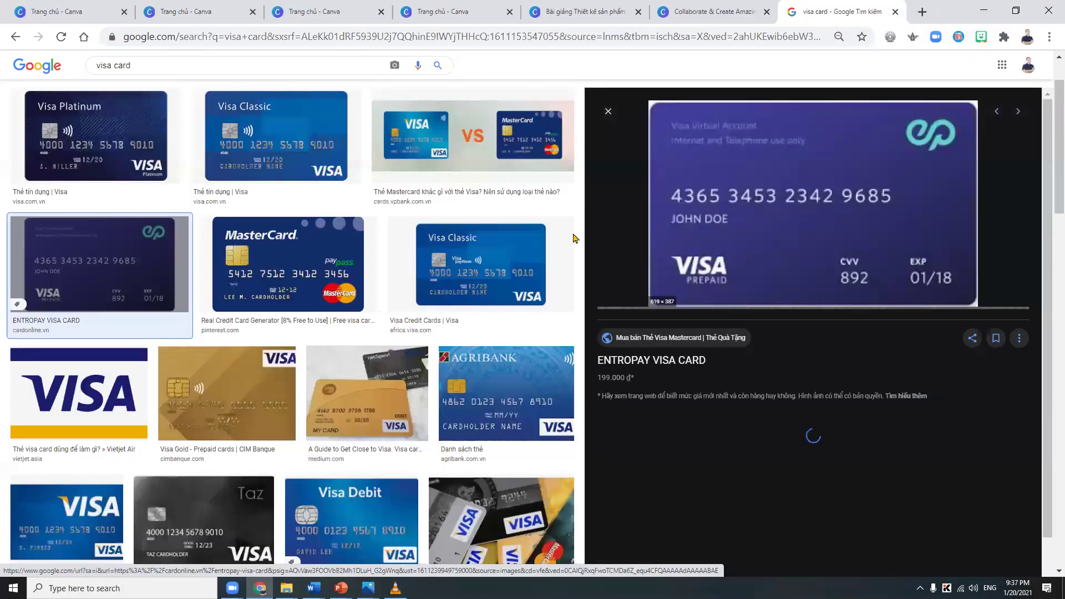
{"action": "left_click", "coordinate": [691, 227]}
{"action": "key", "text": "Right"}
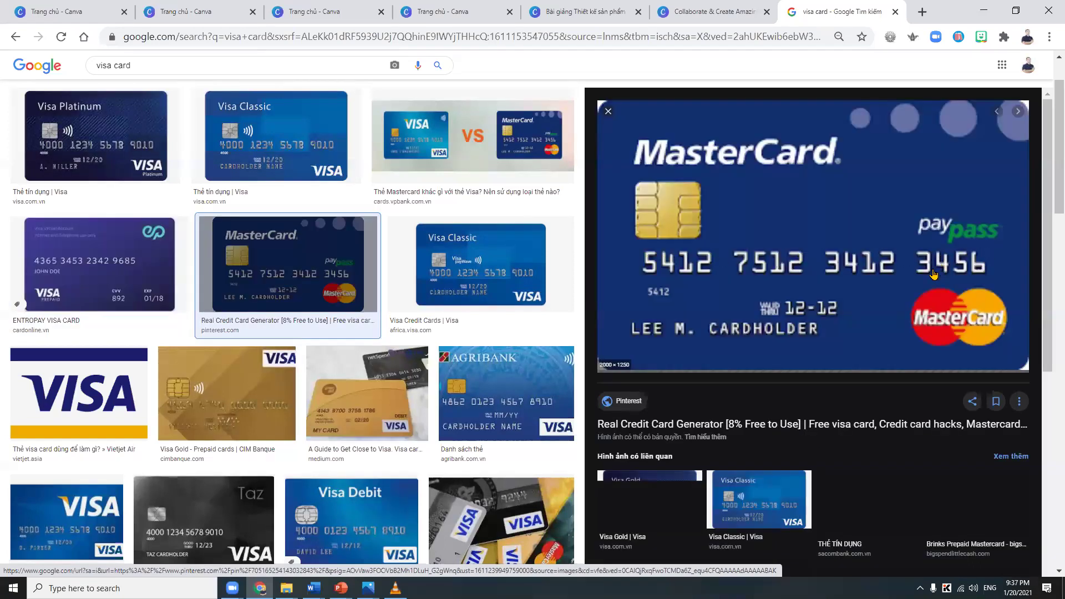
{"action": "left_click", "coordinate": [586, 13]}
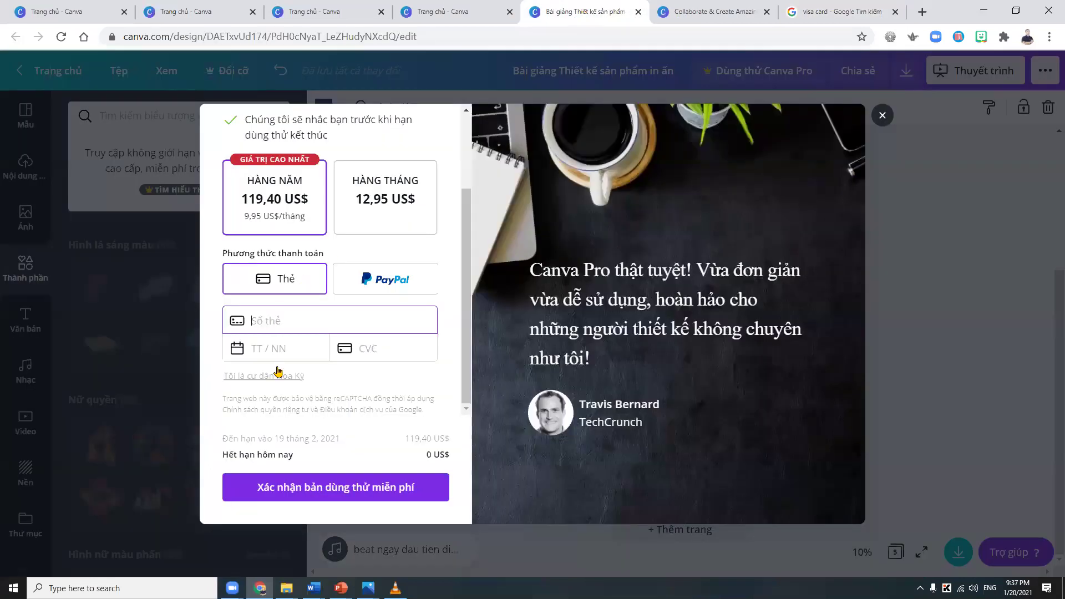
- Compare the Pro trial payment form's expiry and CVC fields with the visa card image results
{"action": "left_click", "coordinate": [267, 348]}
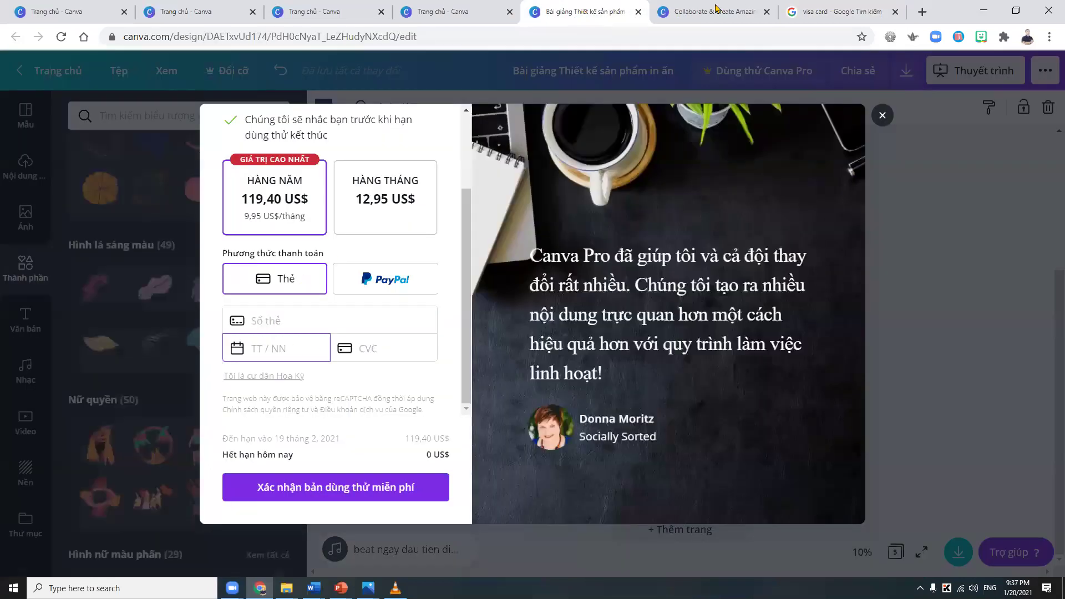
{"action": "left_click", "coordinate": [839, 14]}
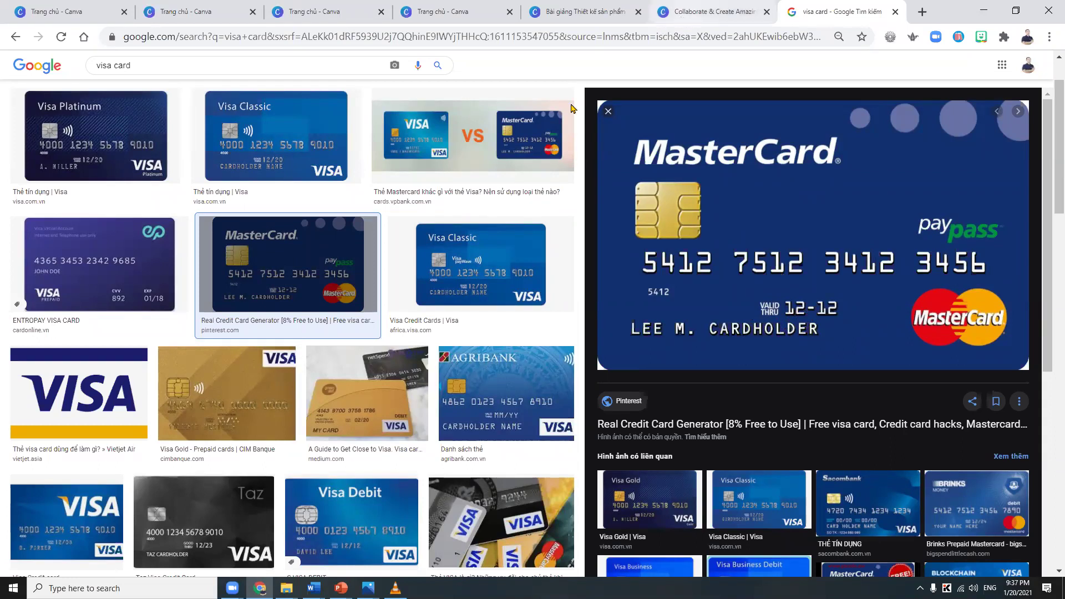
{"action": "left_click", "coordinate": [684, 18]}
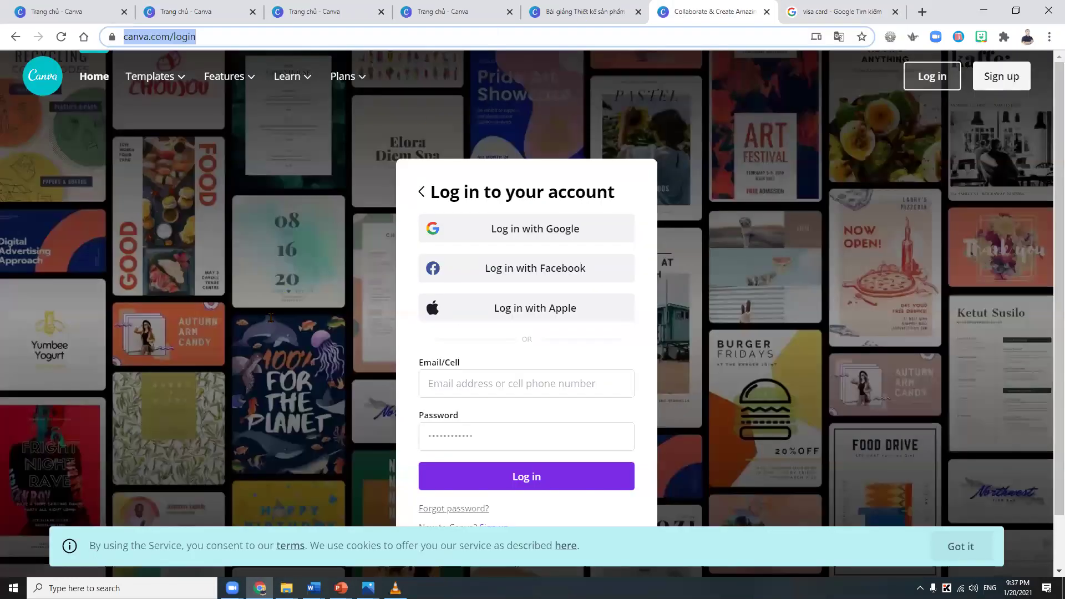
{"action": "key", "text": "ctrl+shift+Tab"}
{"action": "left_click", "coordinate": [357, 351]}
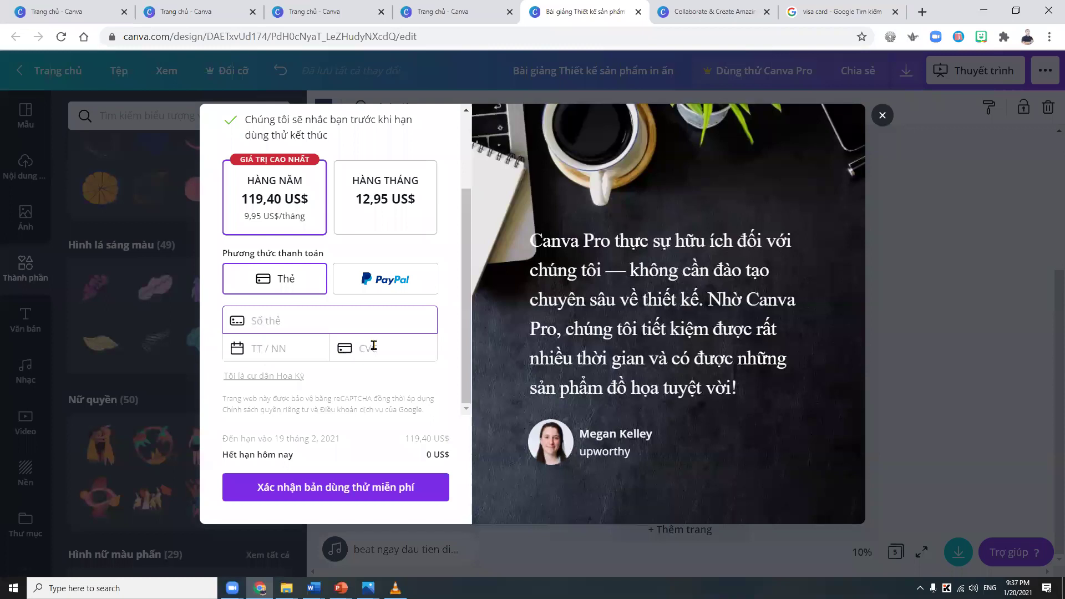
{"action": "left_click", "coordinate": [833, 13]}
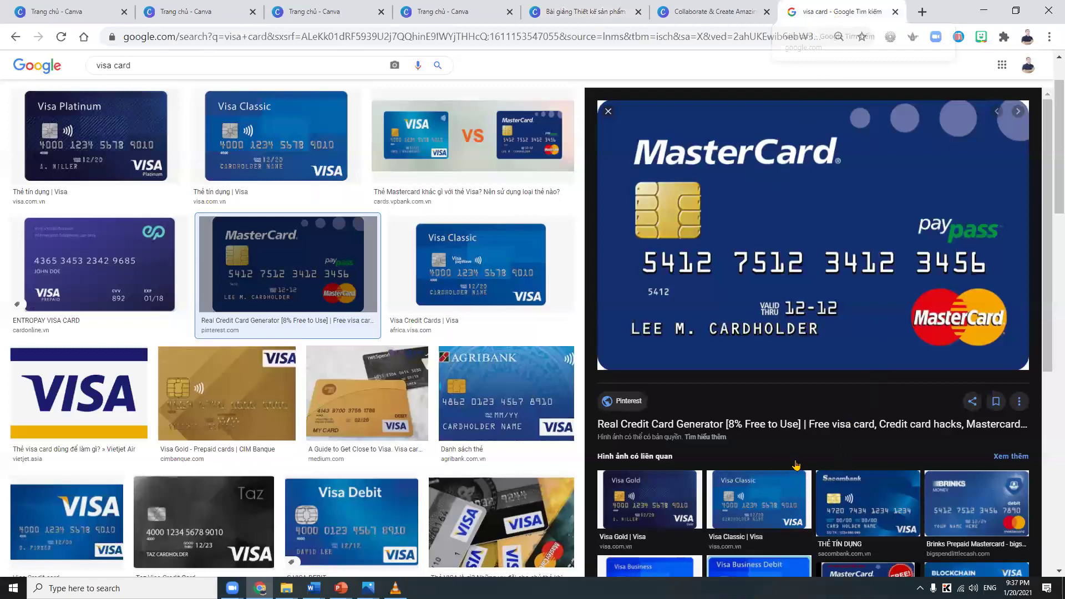
{"action": "scroll", "coordinate": [828, 454], "scroll_direction": "down", "scroll_amount": 5}
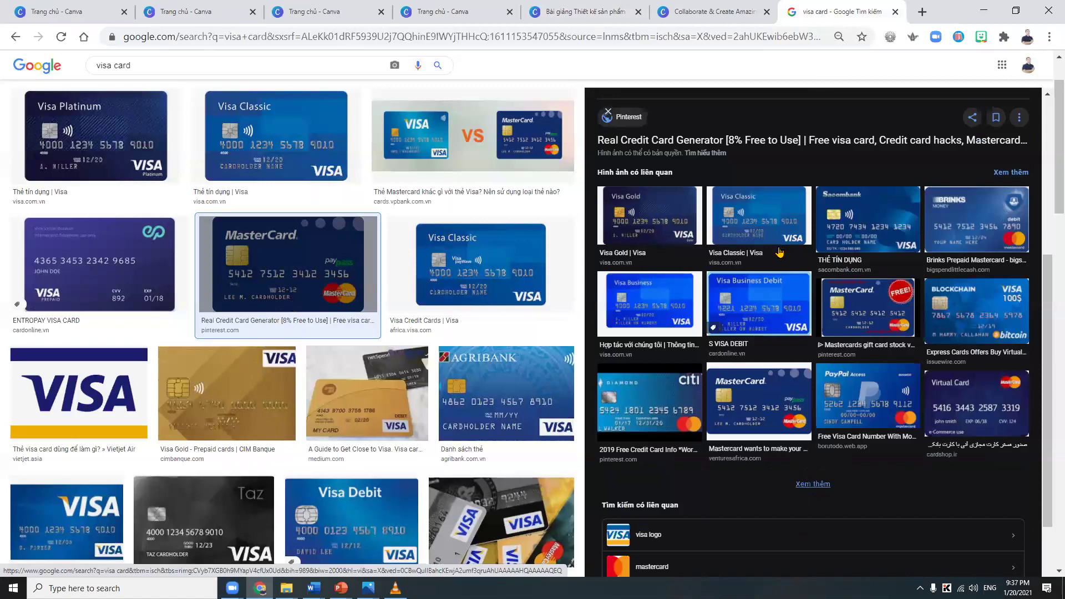
- View the Visa Classic image results, then go back to Canva and dismiss the Pro trial dialog
{"action": "left_click", "coordinate": [779, 250]}
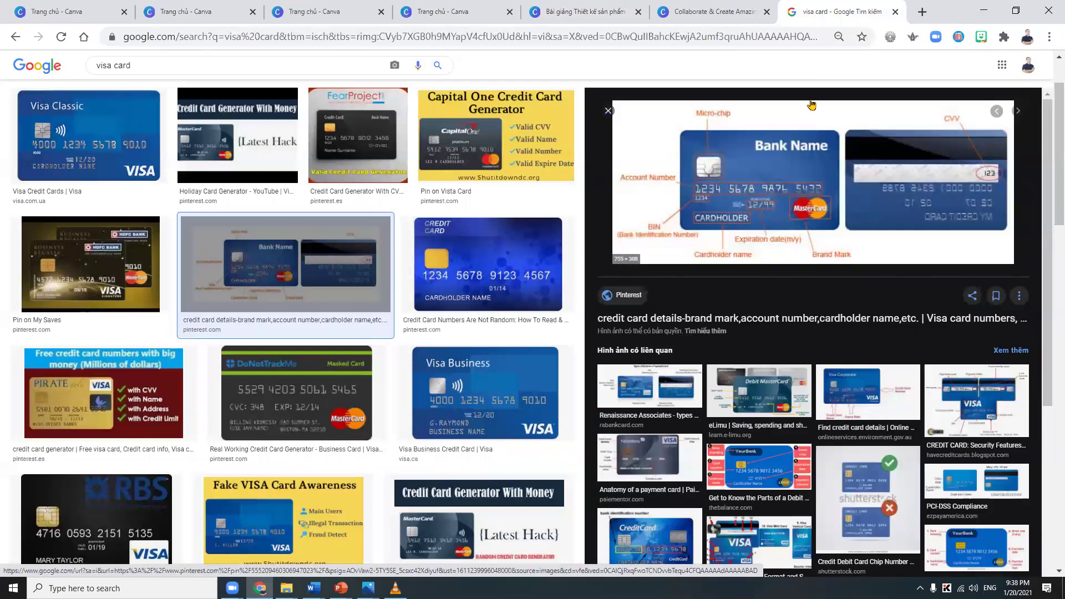
{"action": "left_click", "coordinate": [585, 17]}
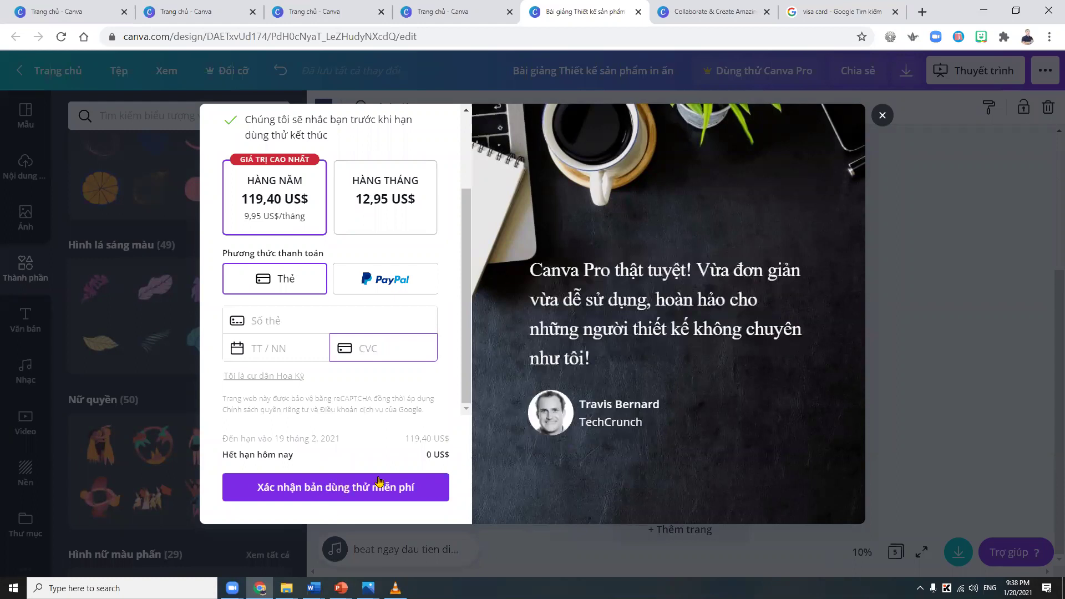
{"action": "key", "text": "Escape"}
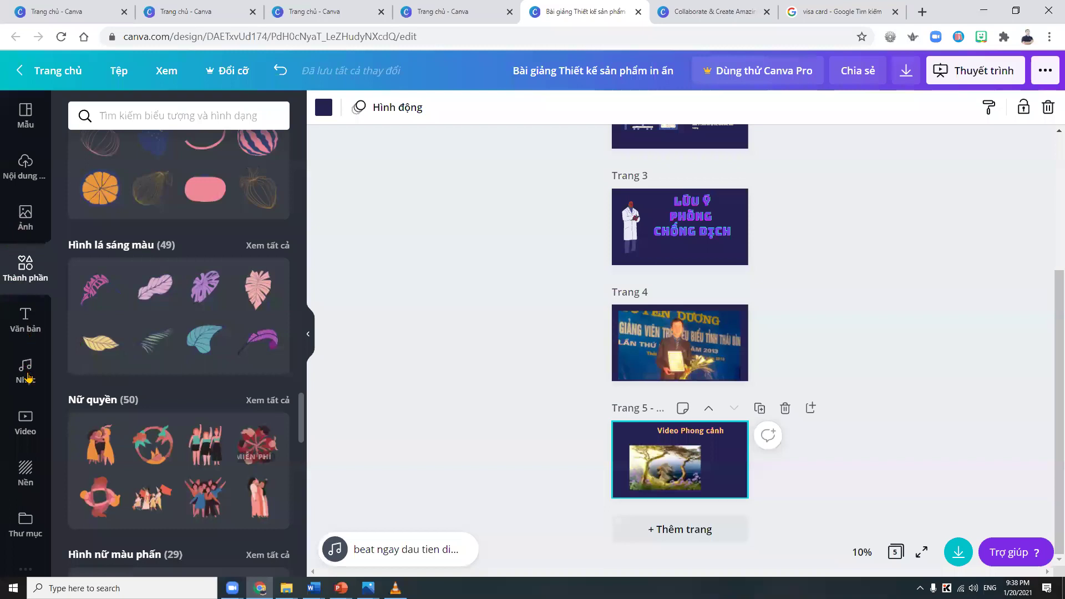
- Deselect page 5 and bring up Chrome's Downloads page with the exported lesson mp4
{"action": "scroll", "coordinate": [190, 368], "scroll_direction": "up", "scroll_amount": 3}
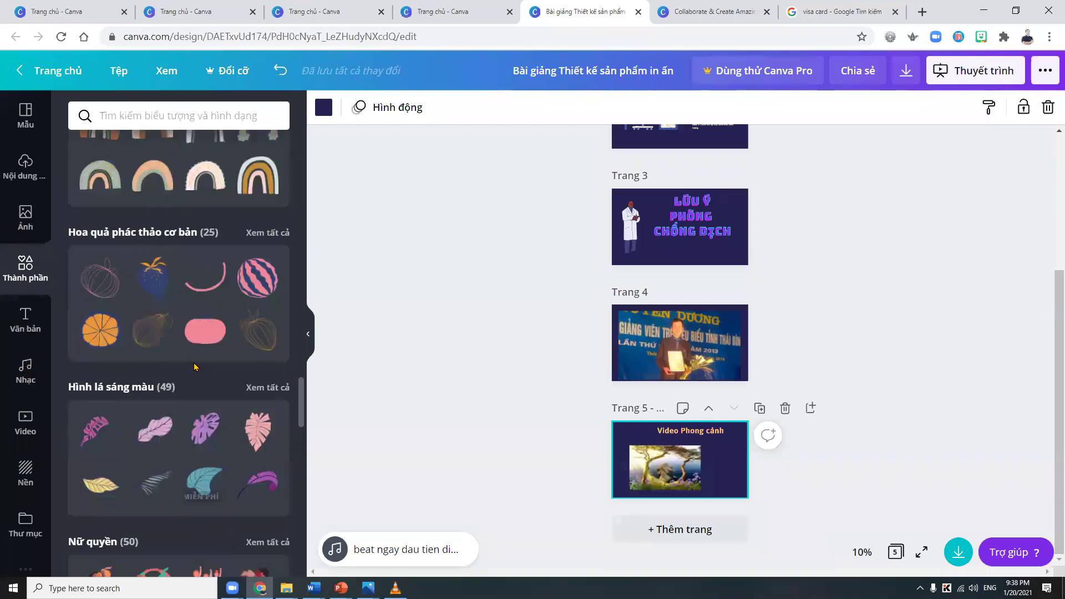
{"action": "scroll", "coordinate": [195, 368], "scroll_direction": "up", "scroll_amount": 4}
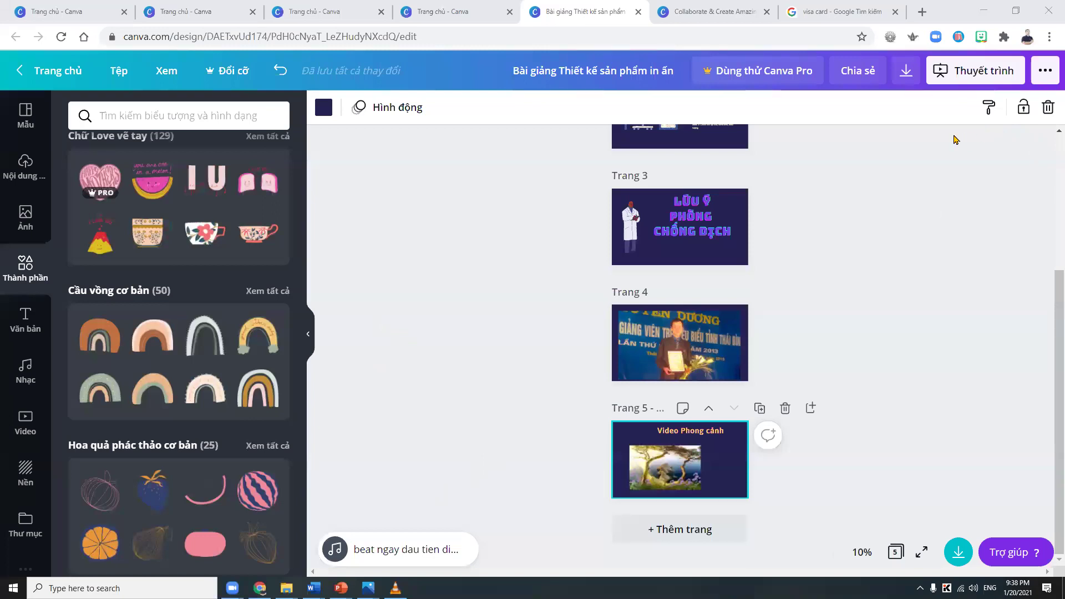
{"action": "left_click", "coordinate": [447, 359]}
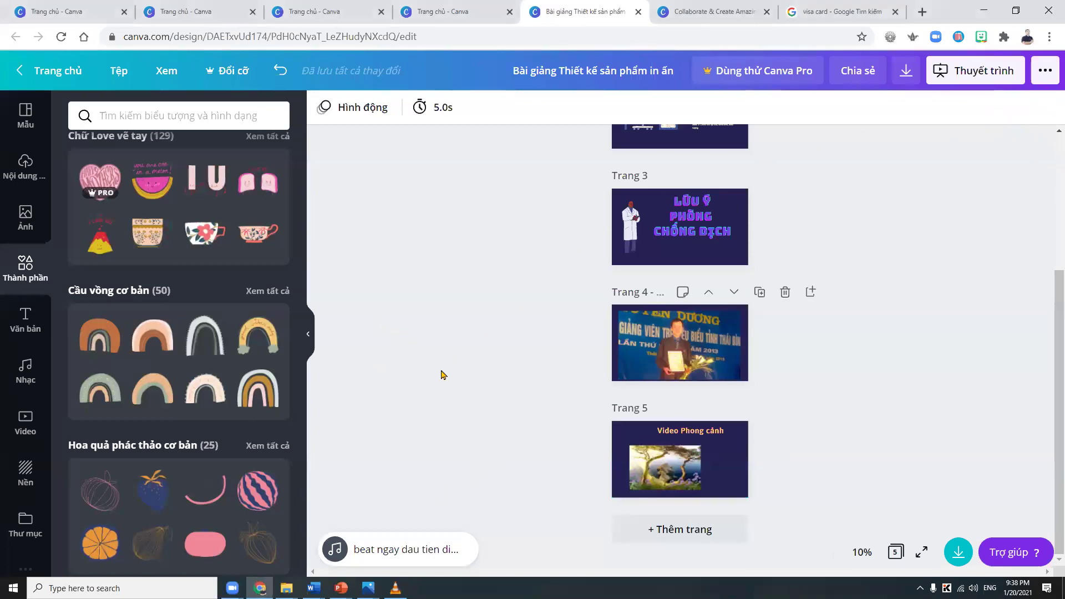
{"action": "key", "text": "ctrl+j"}
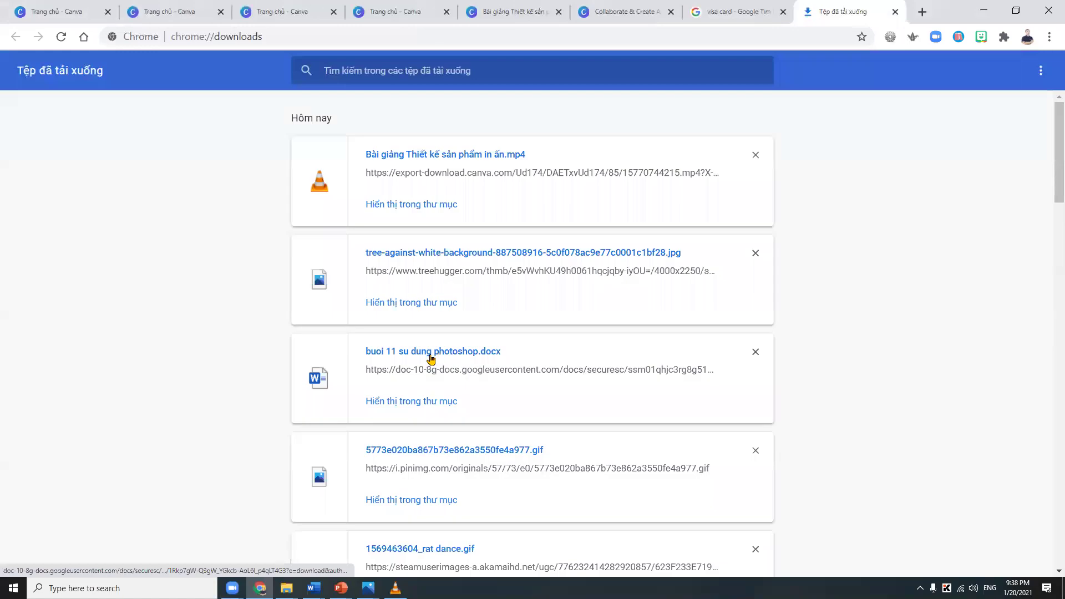
- Move from the visa card results tab to the Document2 Word window
{"action": "left_click", "coordinate": [727, 13]}
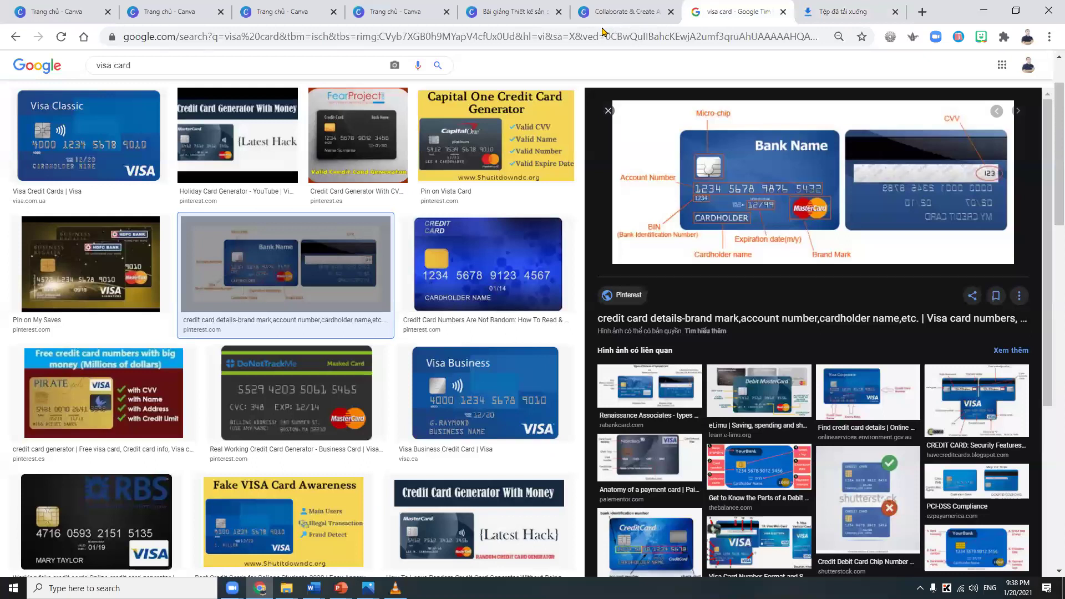
{"action": "key", "text": "alt+Tab"}
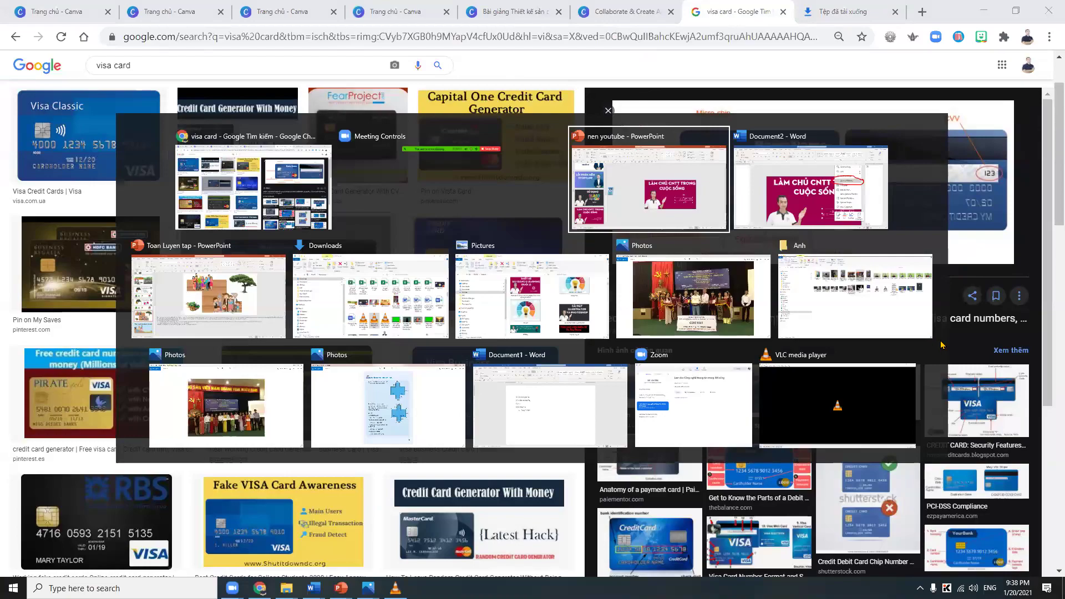
{"action": "key", "text": "alt+Tab"}
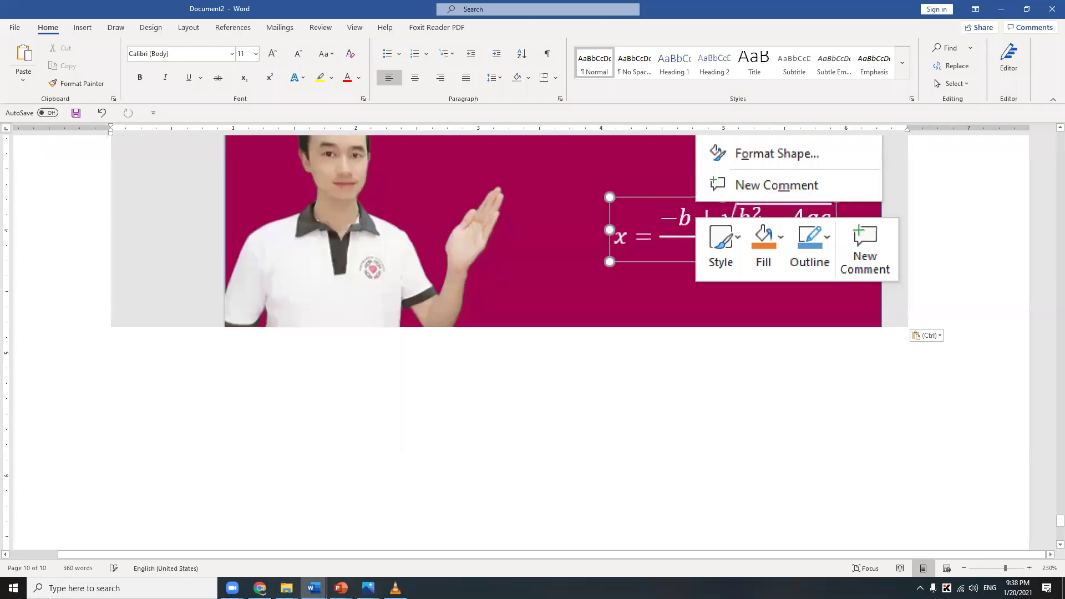
- Type the note on locating just-downloaded files, then 'Ctr + J', and return to Chrome
{"action": "type", "text": "Khi vừa tả"}
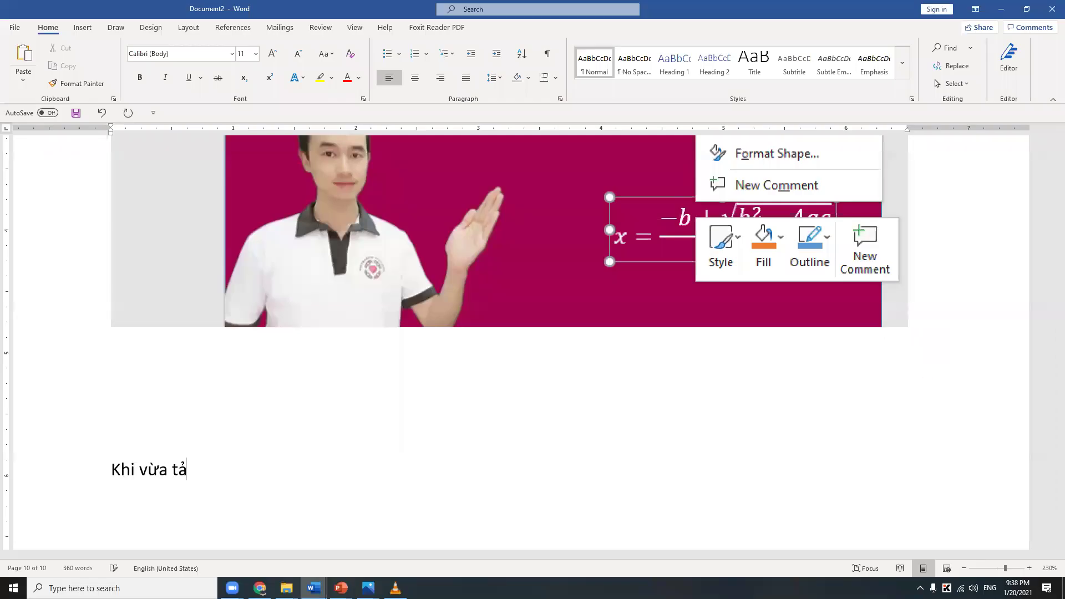
{"action": "type", "text": "i về cái gì d"}
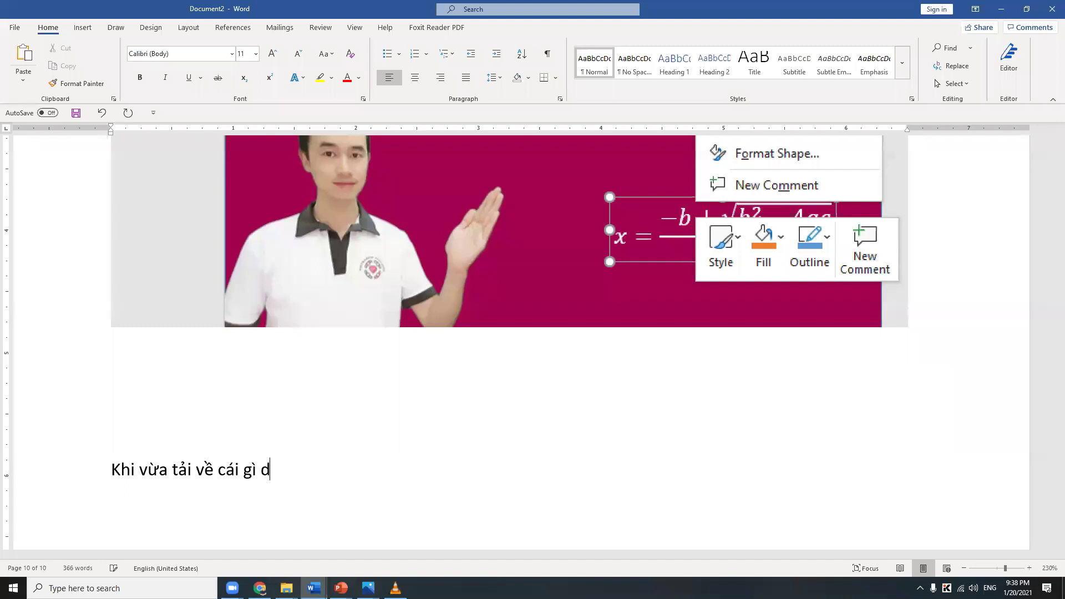
{"action": "type", "text": "ó ở trên internet mà"}
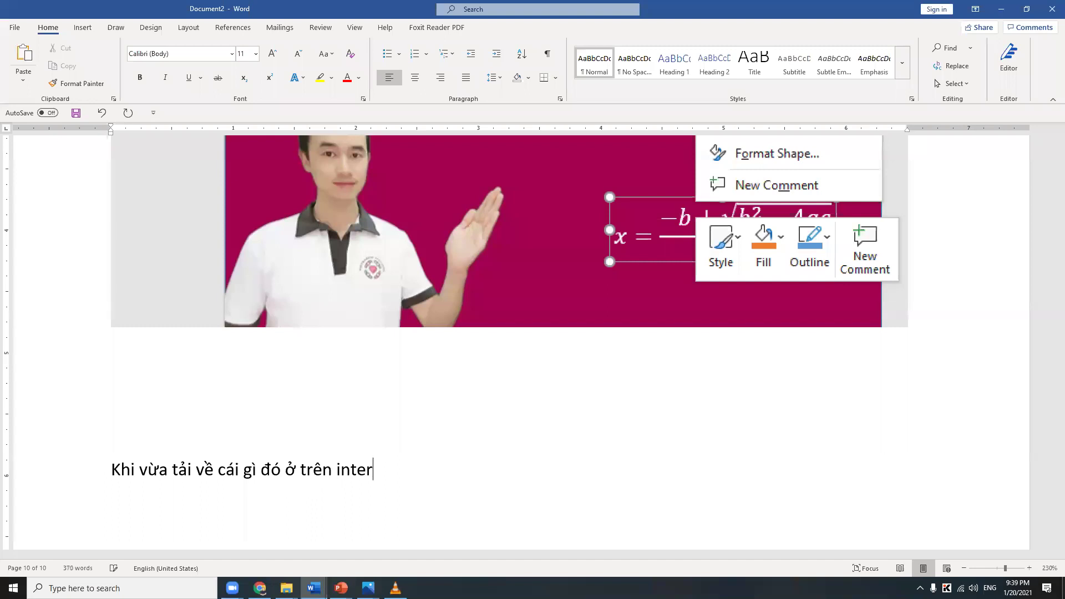
{"action": "type", "text": " khô"}
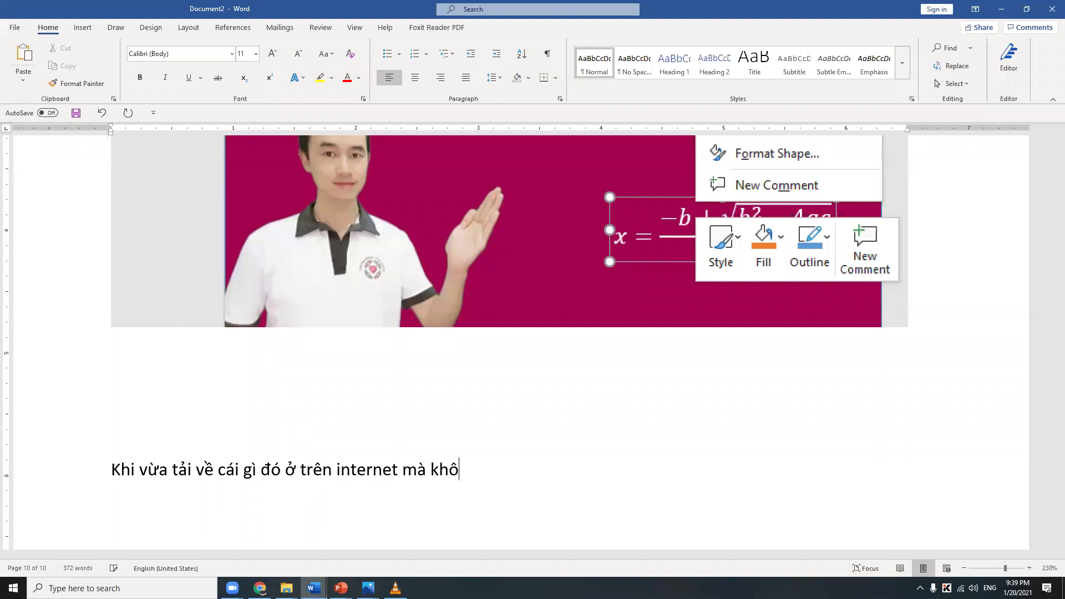
{"action": "type", "text": "ng kịp nhìn nó lưu o"}
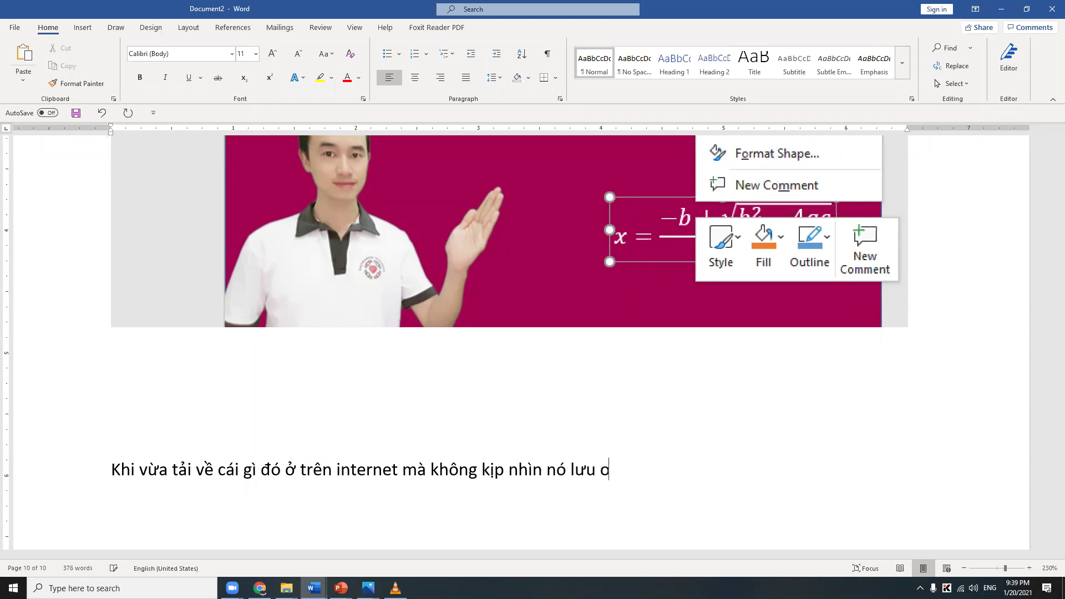
{"action": "key", "text": "BackSpace"}
{"action": "type", "text": "ở đâu thì"}
{"action": "scroll", "coordinate": [795, 390], "scroll_direction": "down", "scroll_amount": 4}
{"action": "type", "text": "C"}
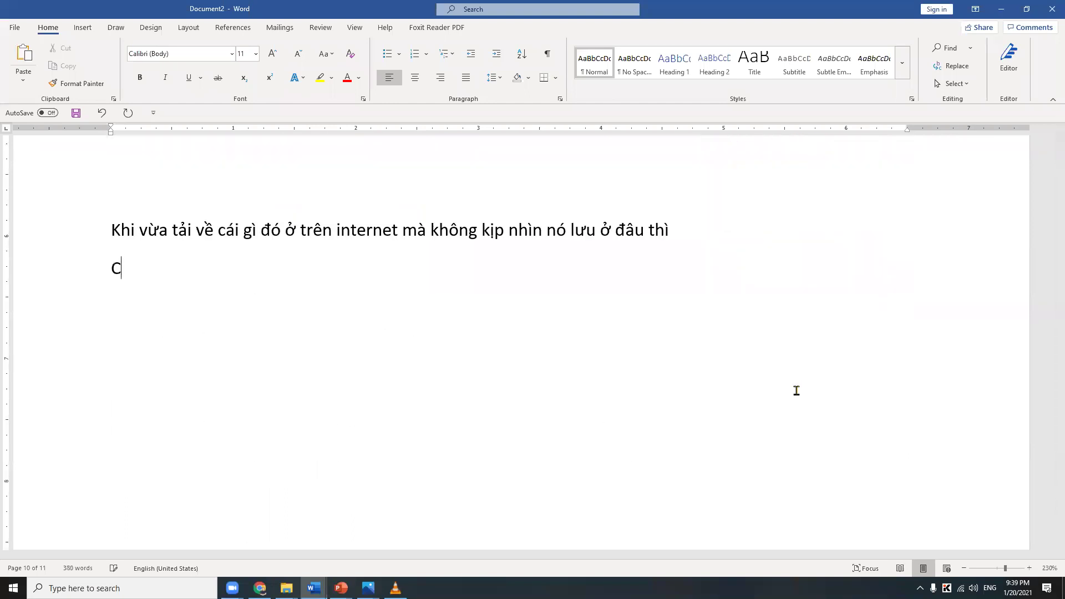
{"action": "type", "text": "tr K j"}
{"action": "key", "text": "BackSpace"}
{"action": "type", "text": "+ J"}
{"action": "key", "text": "alt+Tab"}
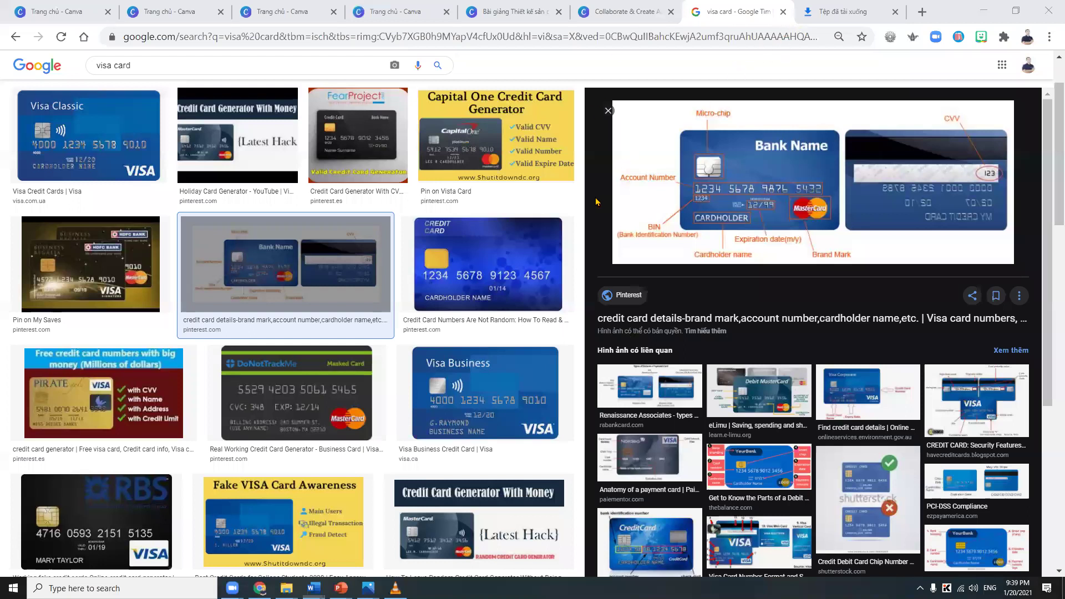
- Mark the mp4's show-in-folder spot on the downloads page and start a screen snip
{"action": "key", "text": "ctrl+Tab"}
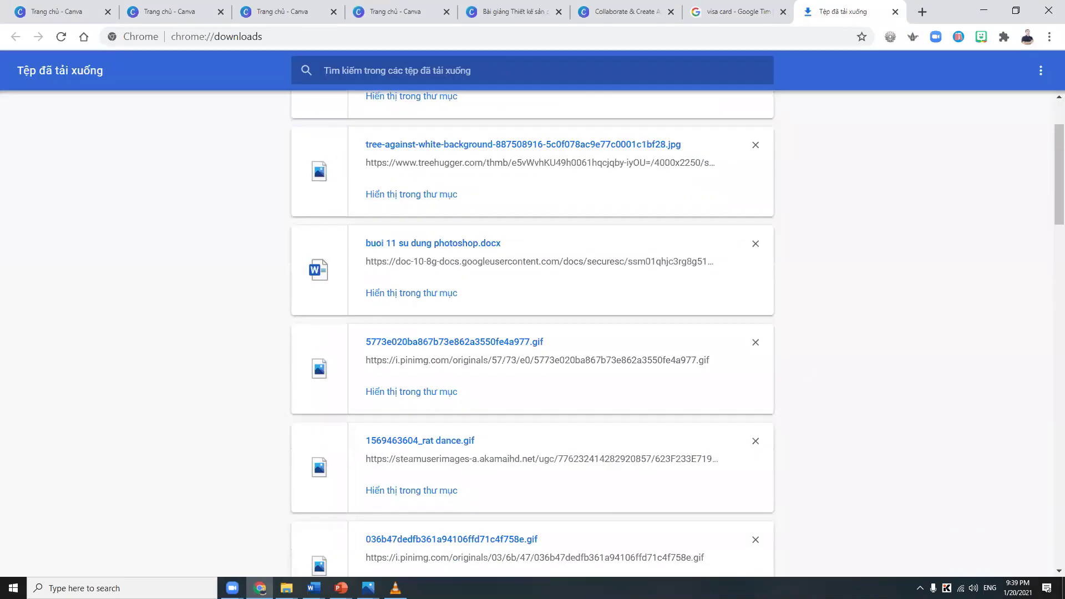
{"action": "scroll", "coordinate": [532, 332], "scroll_direction": "up", "scroll_amount": 2}
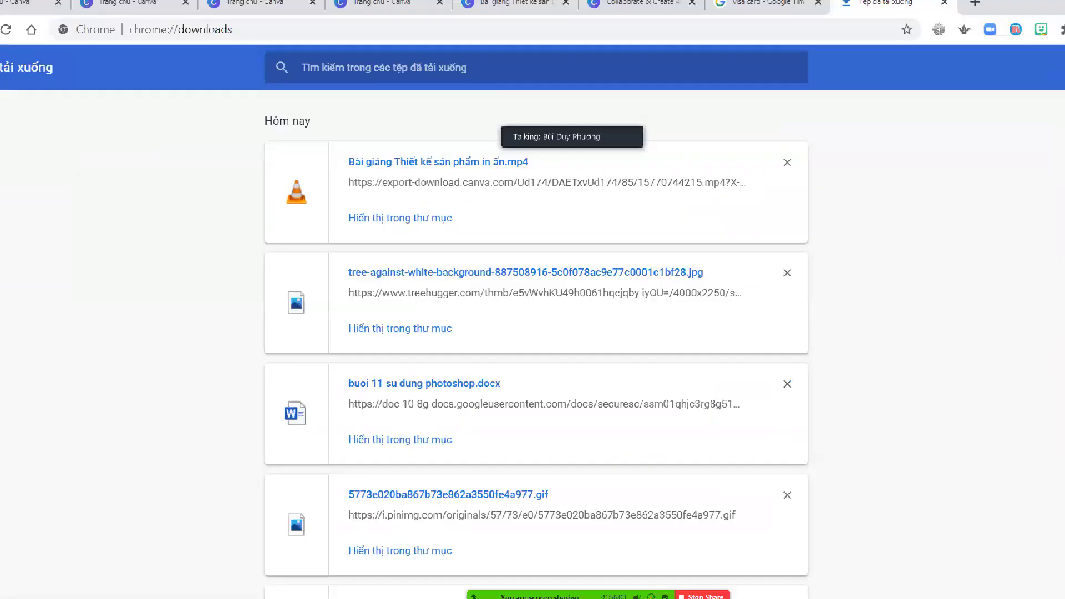
{"action": "mouse_move", "coordinate": [491, 213]}
{"action": "left_mouse_down"}
{"action": "mouse_move", "coordinate": [335, 213]}
{"action": "mouse_move", "coordinate": [455, 256]}
{"action": "mouse_move", "coordinate": [498, 216]}
{"action": "left_mouse_up"}
{"action": "key", "text": "super+shift+s"}
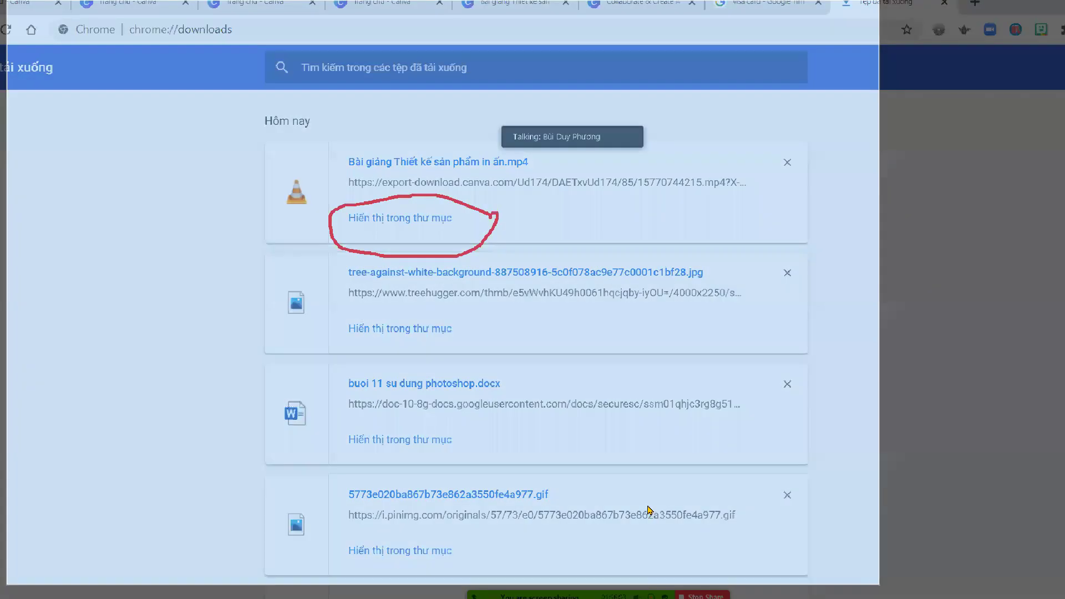
- Check the Word document, then return to Chrome's visa card image results tab
{"action": "key", "text": "super+Tab"}
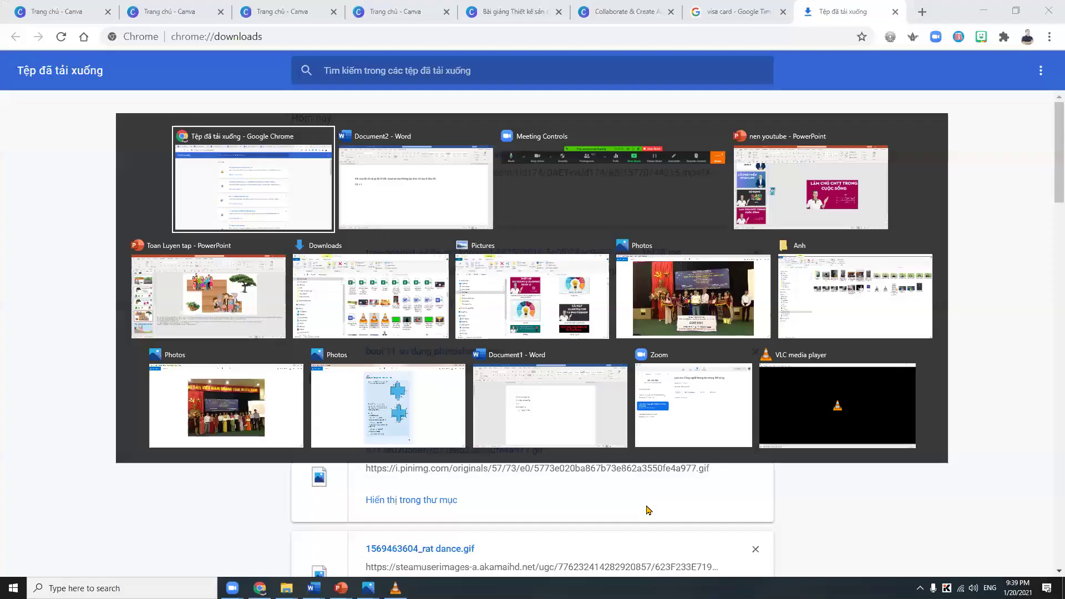
{"action": "left_click", "coordinate": [537, 415]}
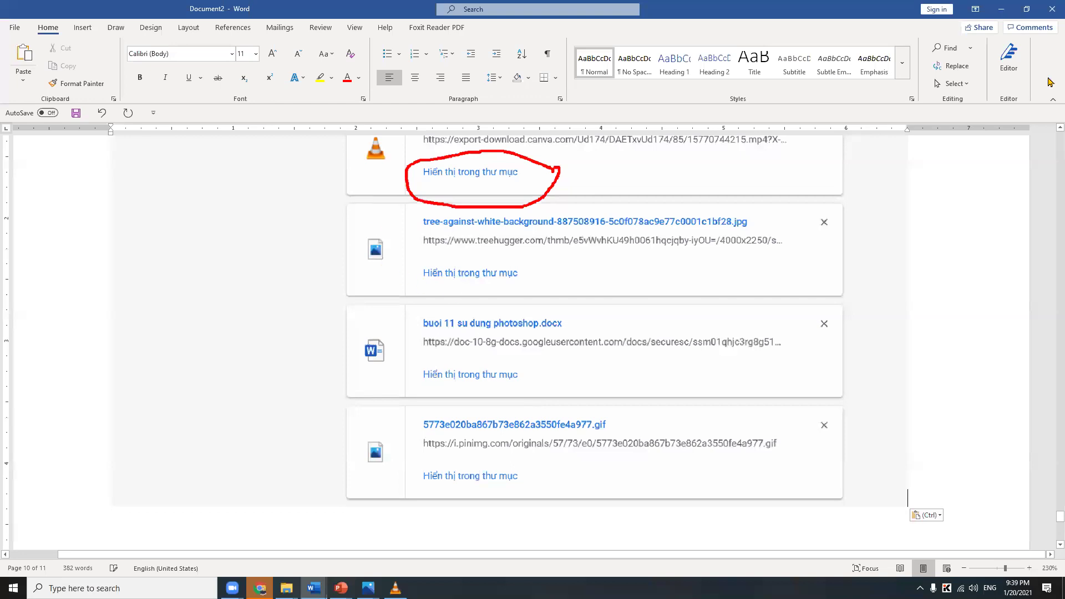
{"action": "key", "text": "alt+Tab"}
{"action": "left_click", "coordinate": [727, 16]}
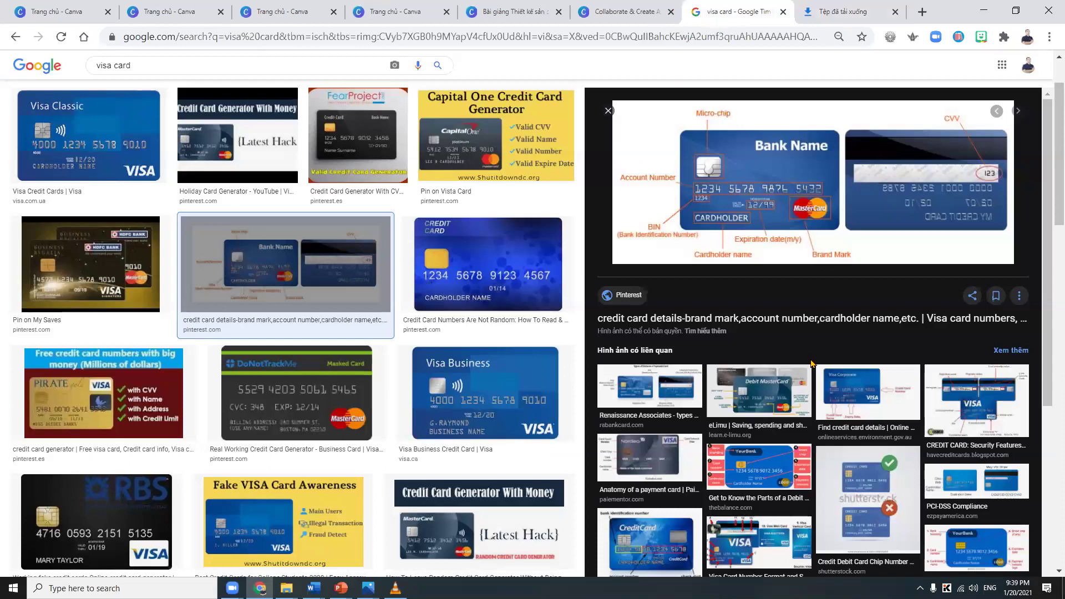
- Close the visa card, downloads and Canva login tabs, then reopen the downloads list
{"action": "left_click", "coordinate": [784, 13]}
{"action": "left_click", "coordinate": [783, 14]}
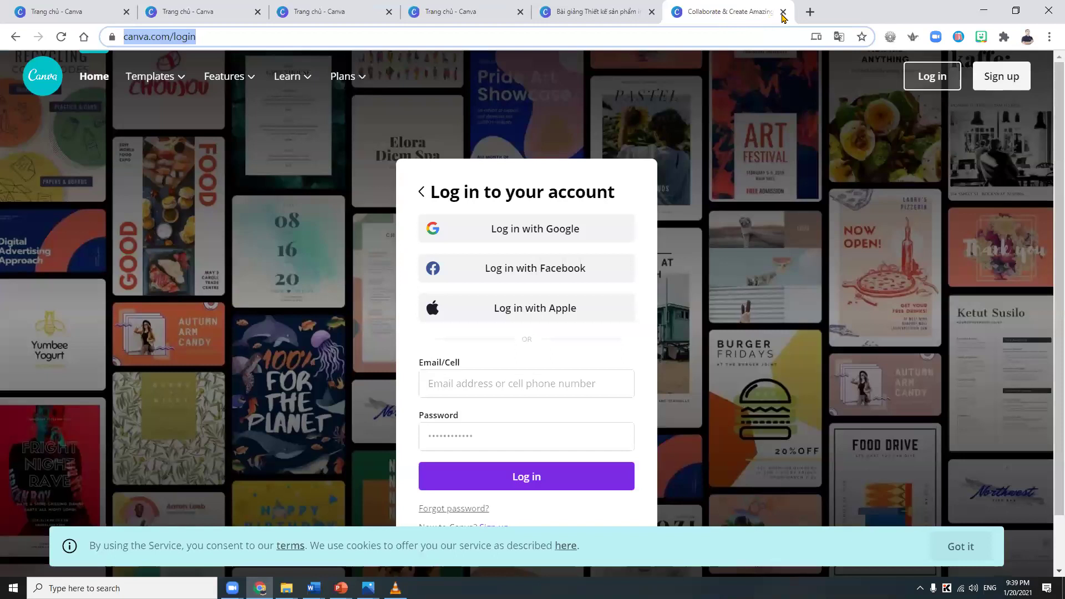
{"action": "key", "text": "ctrl+w"}
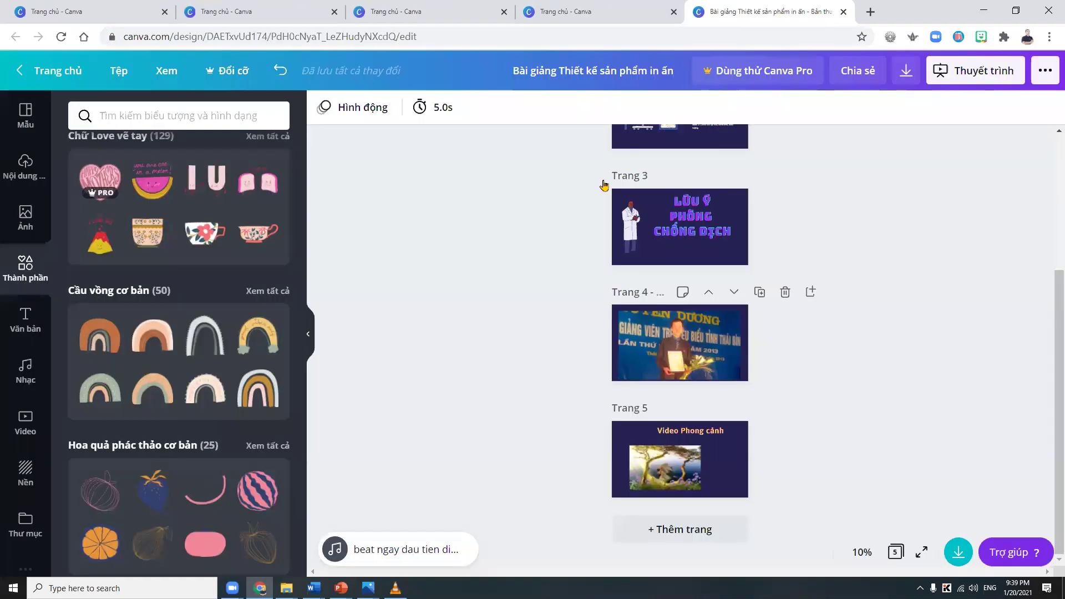
{"action": "key", "text": "ctrl+j"}
{"action": "scroll", "coordinate": [490, 362], "scroll_direction": "down", "scroll_amount": 4}
{"action": "scroll", "coordinate": [416, 306], "scroll_direction": "down", "scroll_amount": 2}
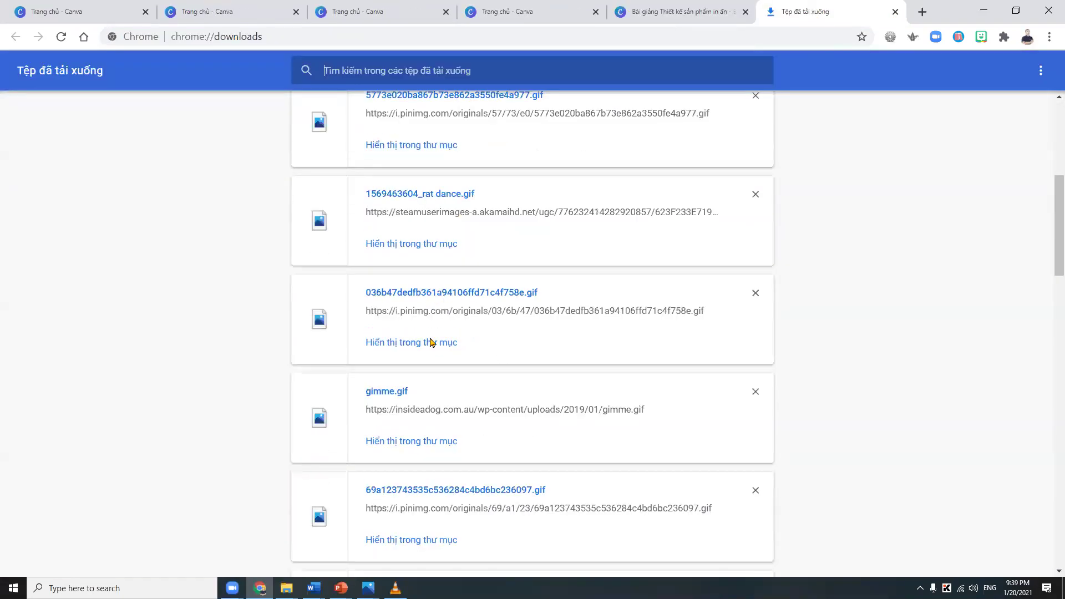
- Reveal a downloaded gif in Explorer, minimize it, check Document2, and return to downloads
{"action": "left_click", "coordinate": [411, 346]}
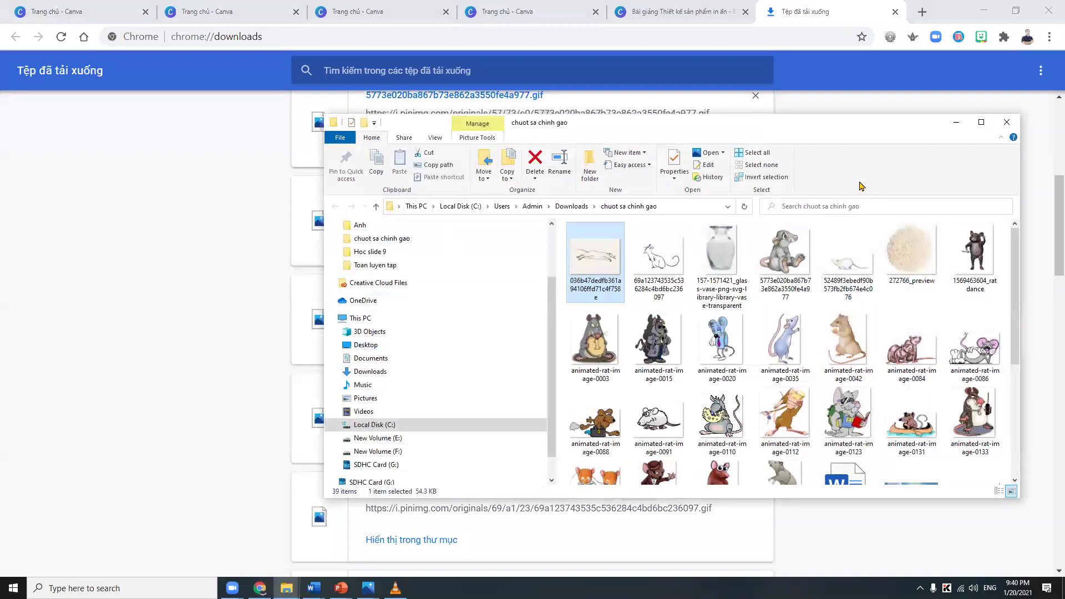
{"action": "left_click", "coordinate": [955, 123]}
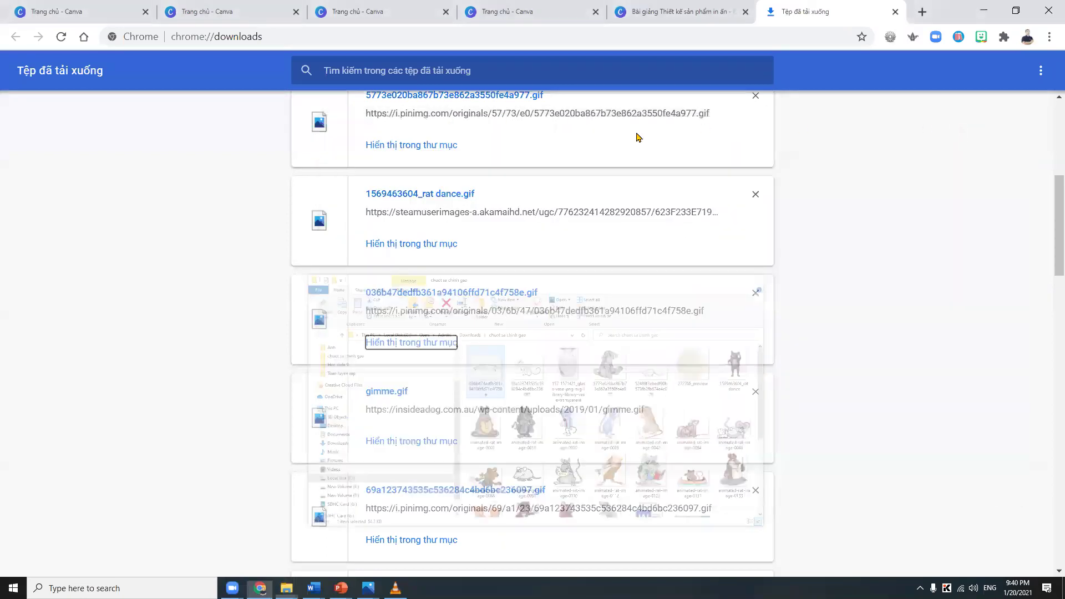
{"action": "mouse_move", "coordinate": [313, 588]}
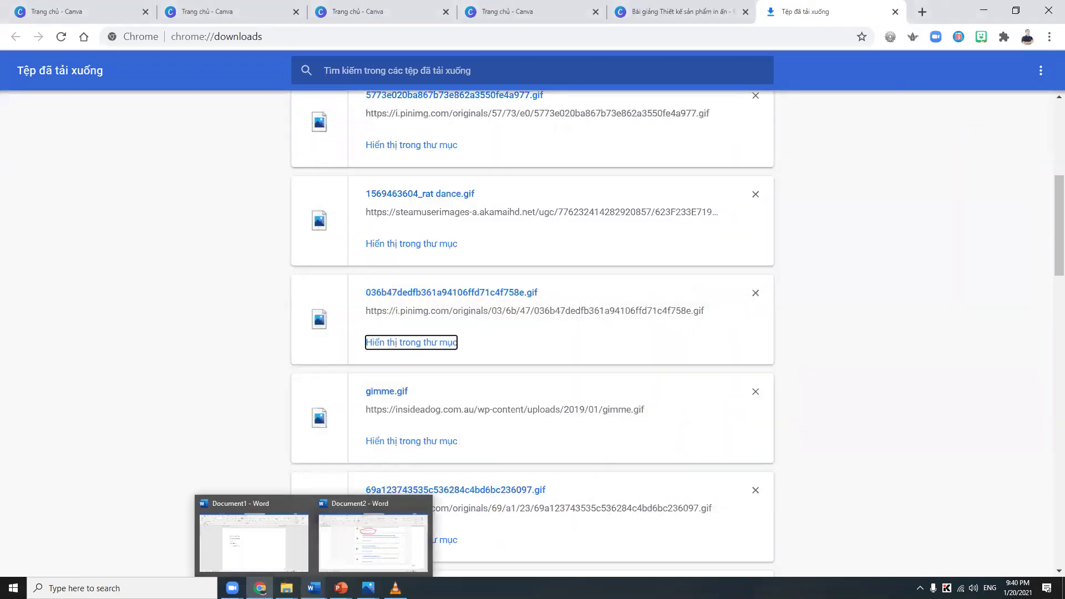
{"action": "left_click", "coordinate": [368, 528]}
{"action": "scroll", "coordinate": [536, 430], "scroll_direction": "down", "scroll_amount": 5}
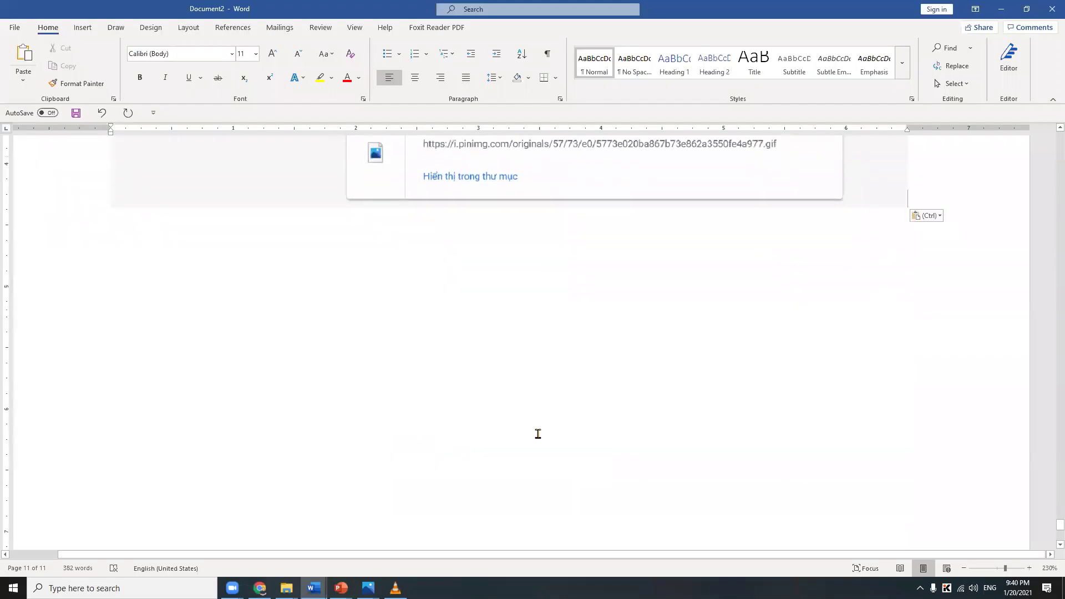
{"action": "scroll", "coordinate": [537, 431], "scroll_direction": "up", "scroll_amount": 1}
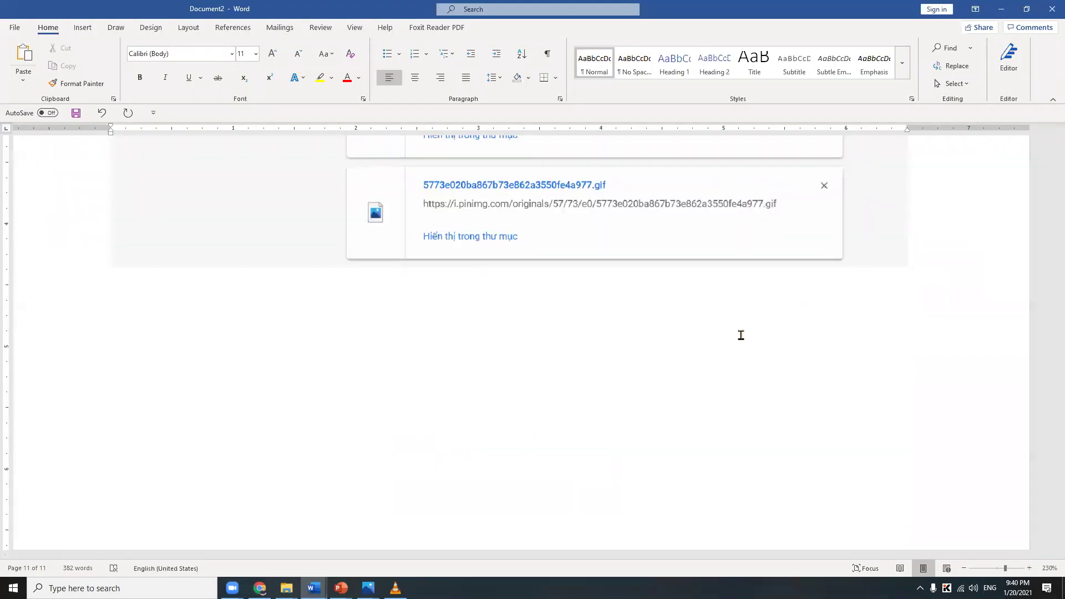
{"action": "scroll", "coordinate": [668, 341], "scroll_direction": "up", "scroll_amount": 3}
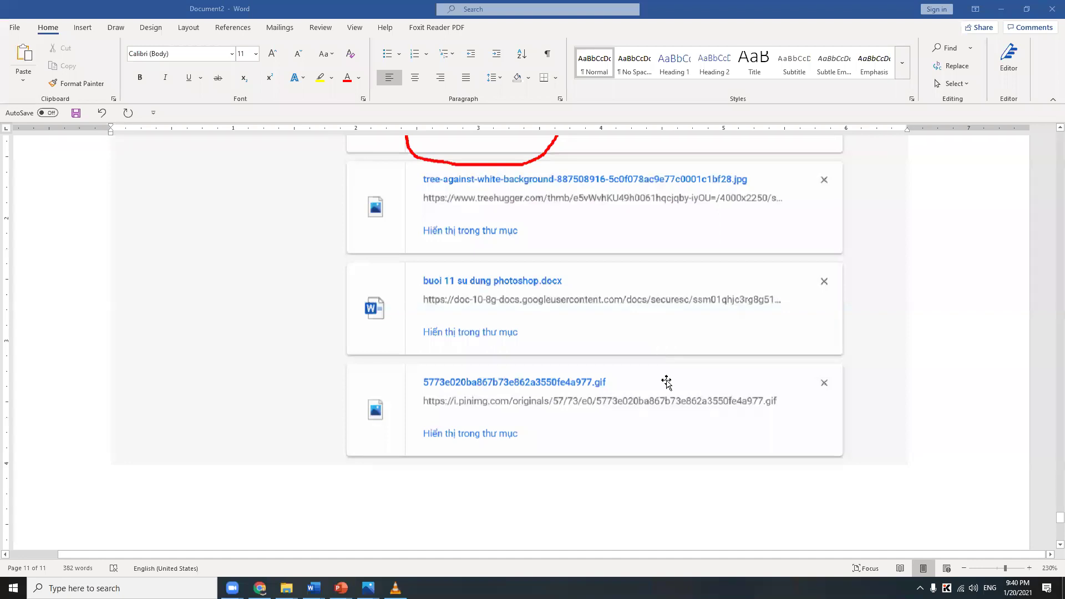
{"action": "key", "text": "alt+Tab"}
{"action": "scroll", "coordinate": [459, 327], "scroll_direction": "up", "scroll_amount": 6}
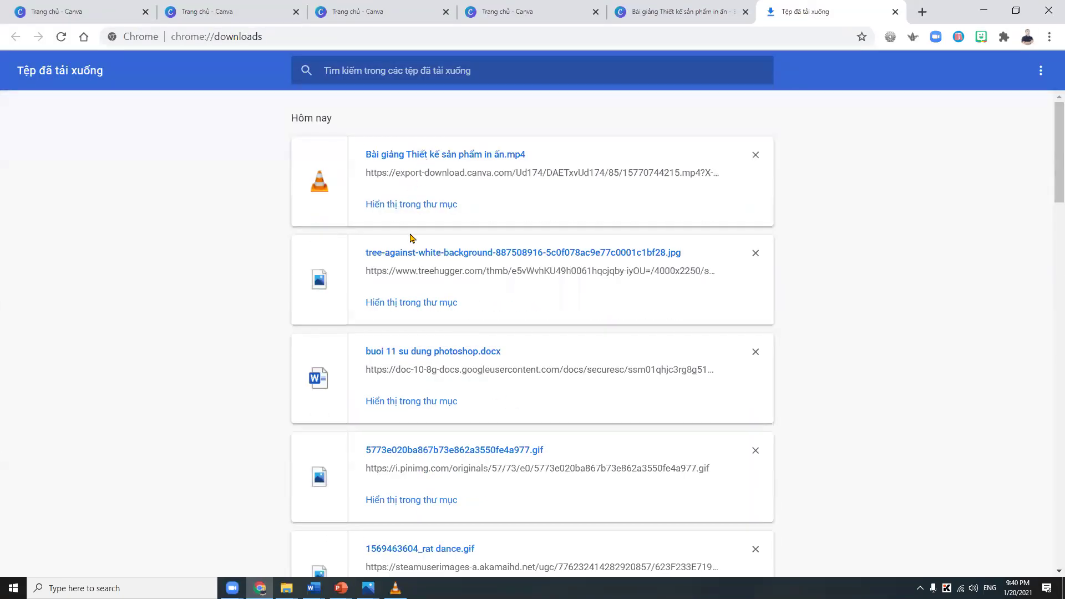
{"action": "left_click", "coordinate": [406, 210]}
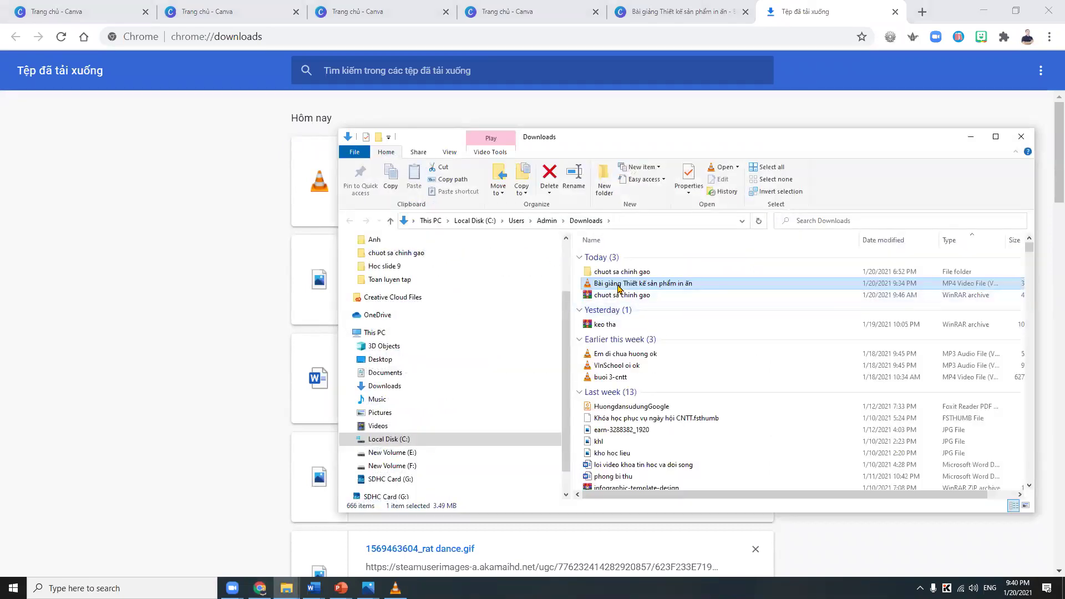
{"action": "double_click", "coordinate": [592, 287]}
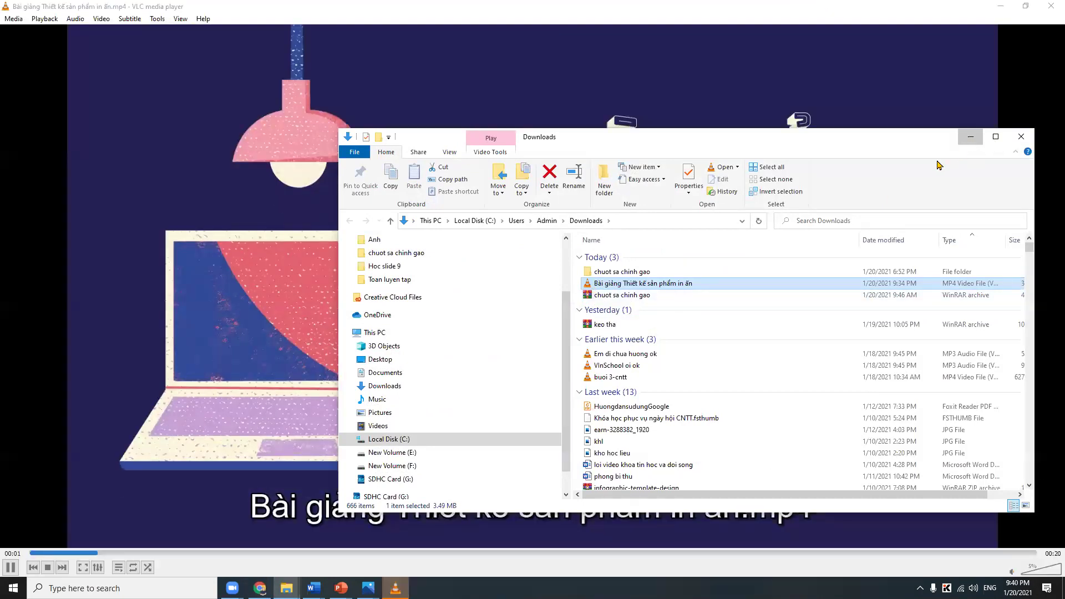
{"action": "key", "text": "alt+Tab"}
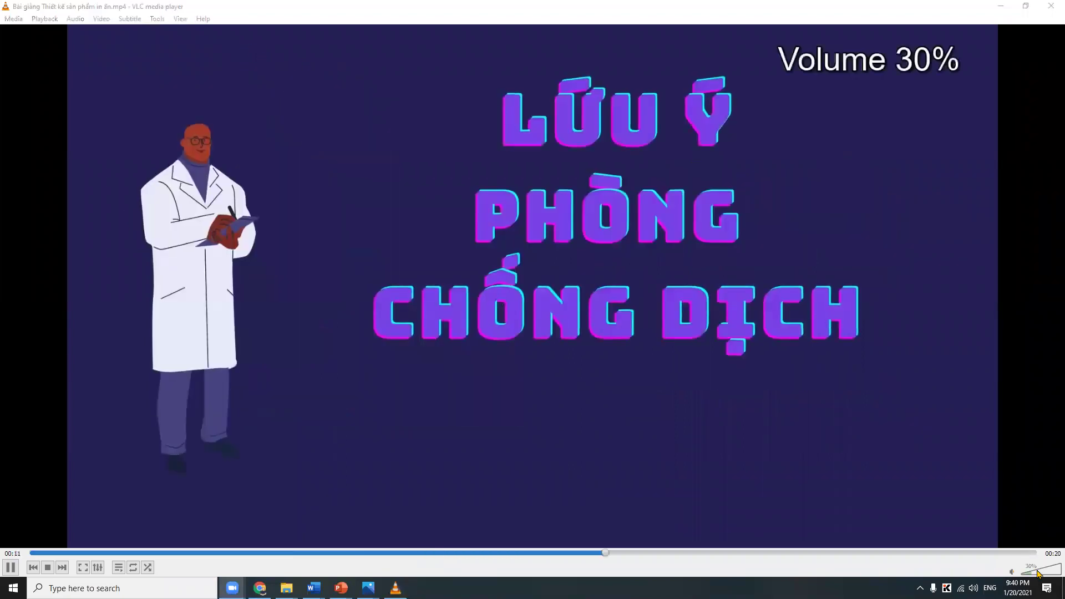
{"action": "scroll", "coordinate": [1050, 506], "scroll_direction": "up", "scroll_amount": 4}
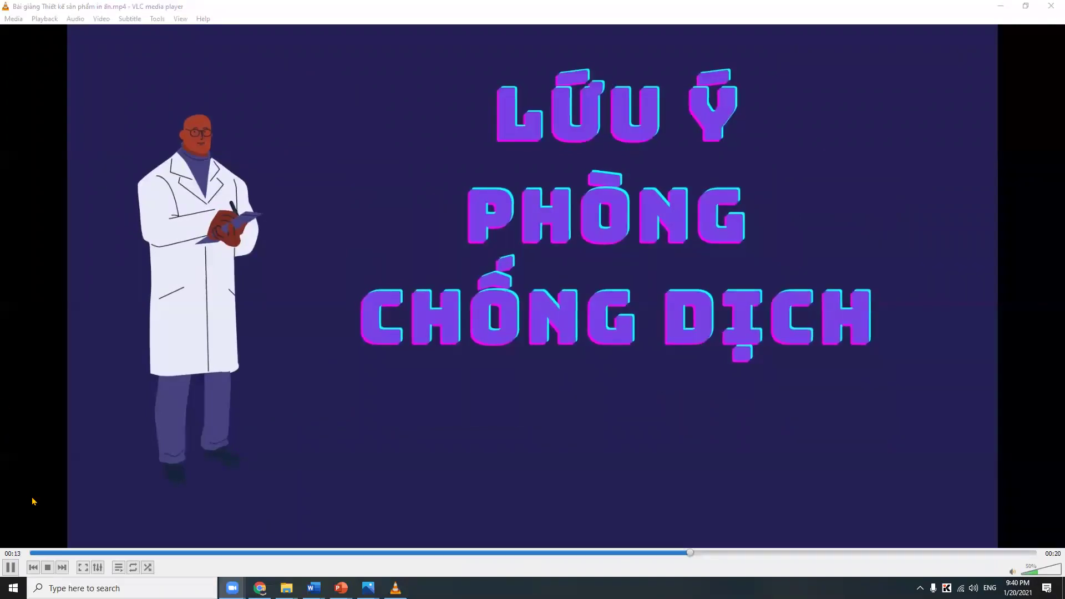
{"action": "left_click", "coordinate": [49, 552]}
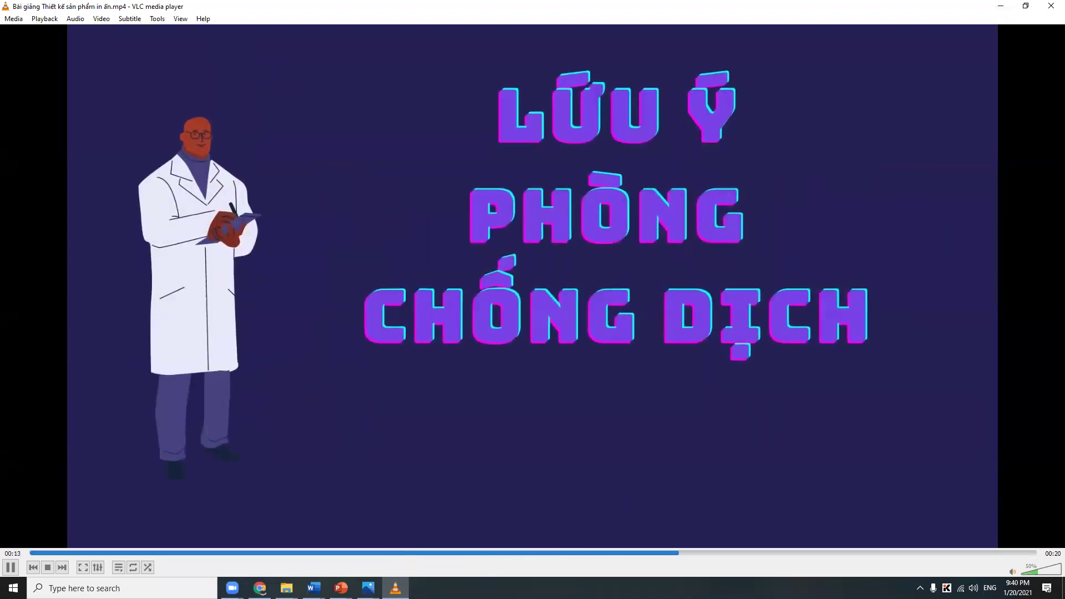
{"action": "key", "text": "space"}
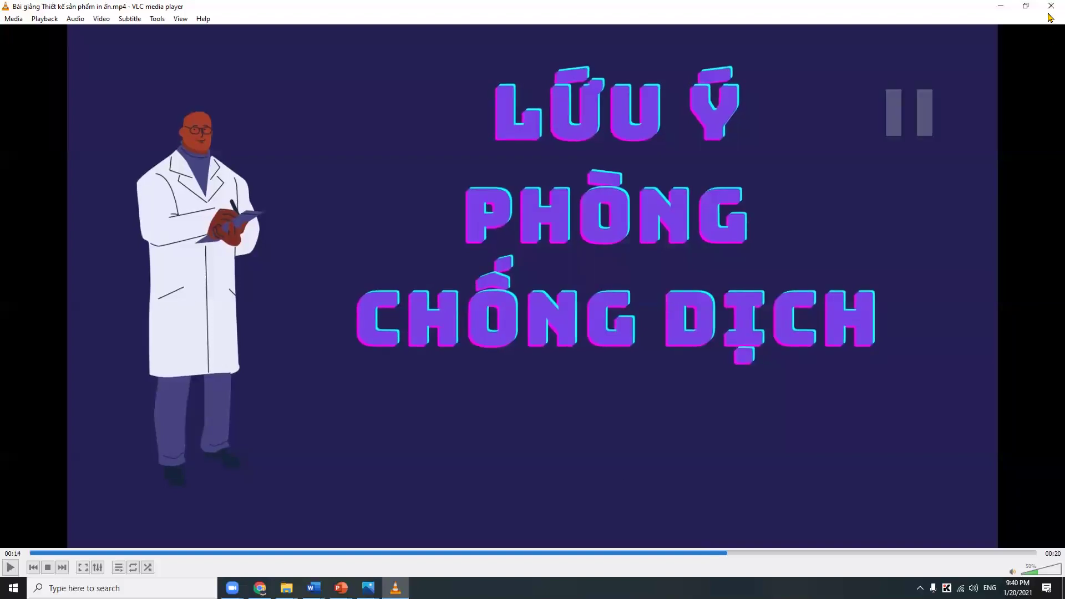
{"action": "left_click", "coordinate": [1050, 6]}
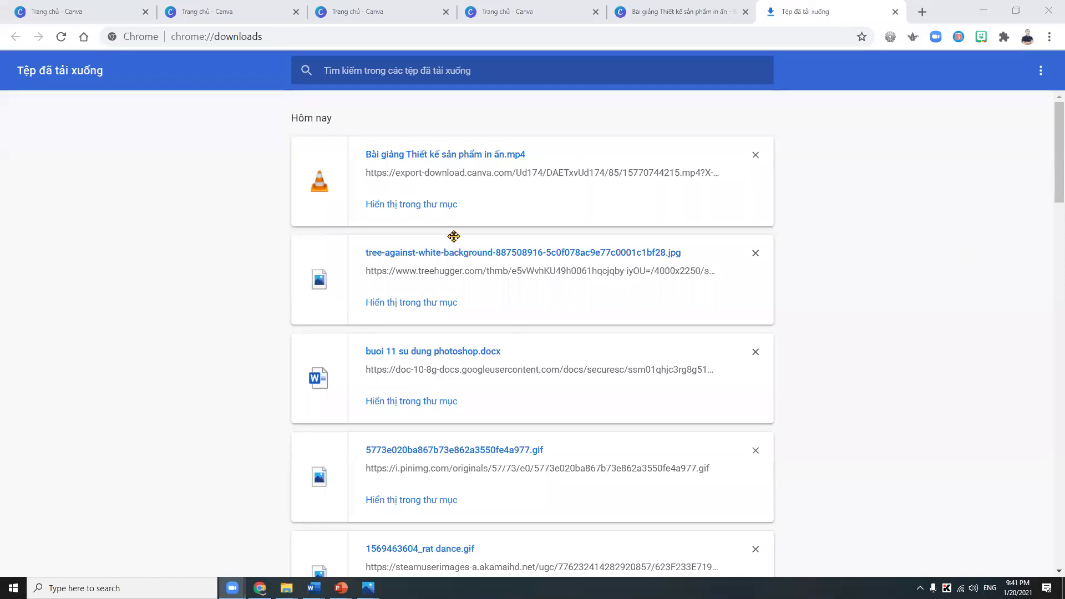
- In the lesson design's download panel, browse the file types and keep Video MP4
{"action": "left_click", "coordinate": [681, 12]}
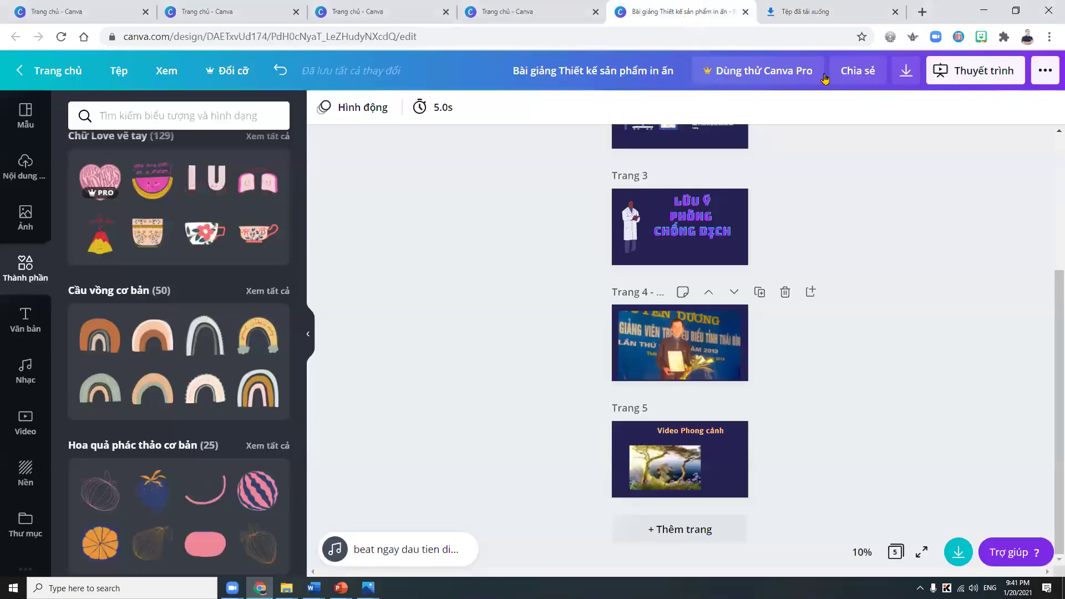
{"action": "left_click", "coordinate": [904, 82]}
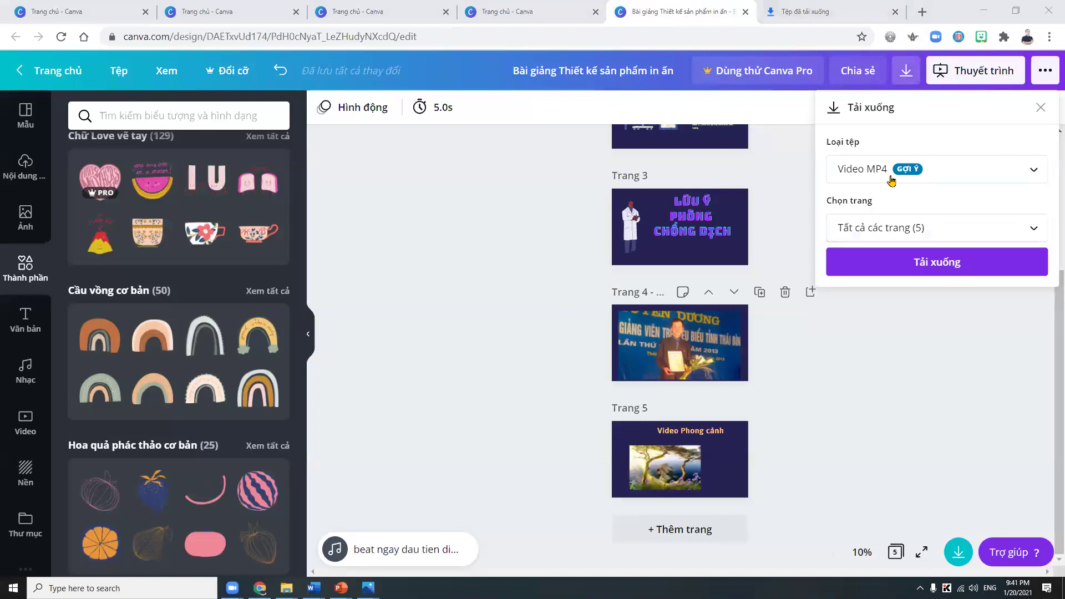
{"action": "left_click", "coordinate": [992, 177]}
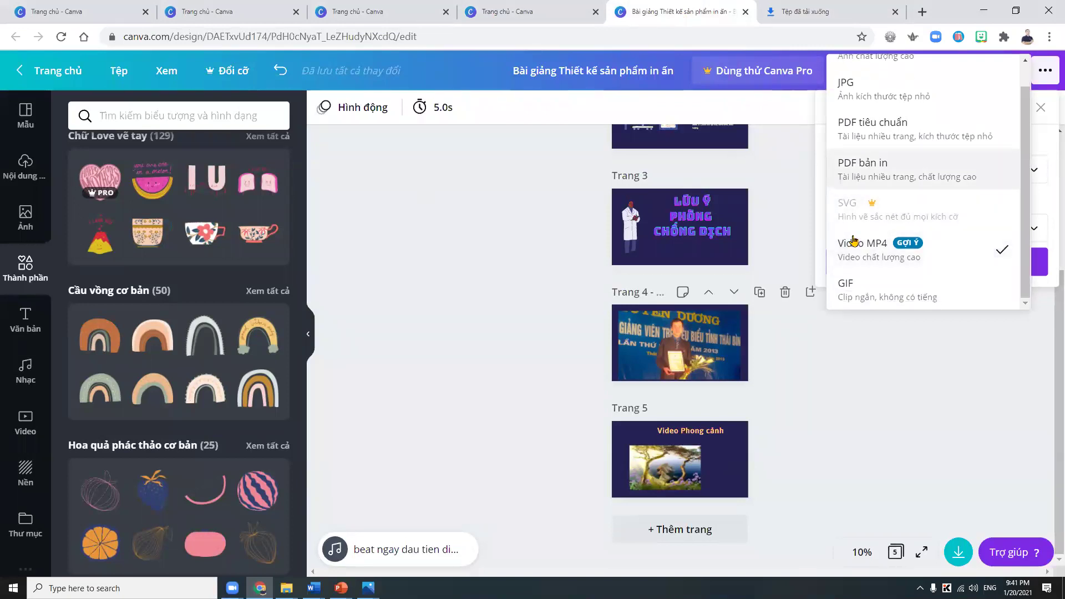
{"action": "scroll", "coordinate": [893, 206], "scroll_direction": "up", "scroll_amount": 1}
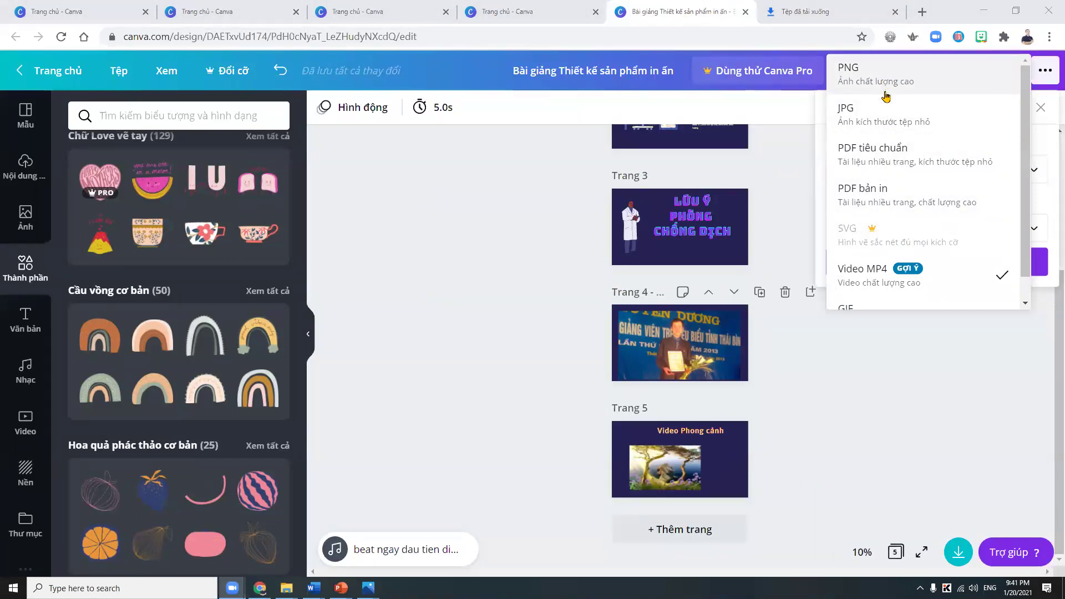
{"action": "scroll", "coordinate": [888, 127], "scroll_direction": "down", "scroll_amount": 1}
{"action": "scroll", "coordinate": [888, 160], "scroll_direction": "up", "scroll_amount": 1}
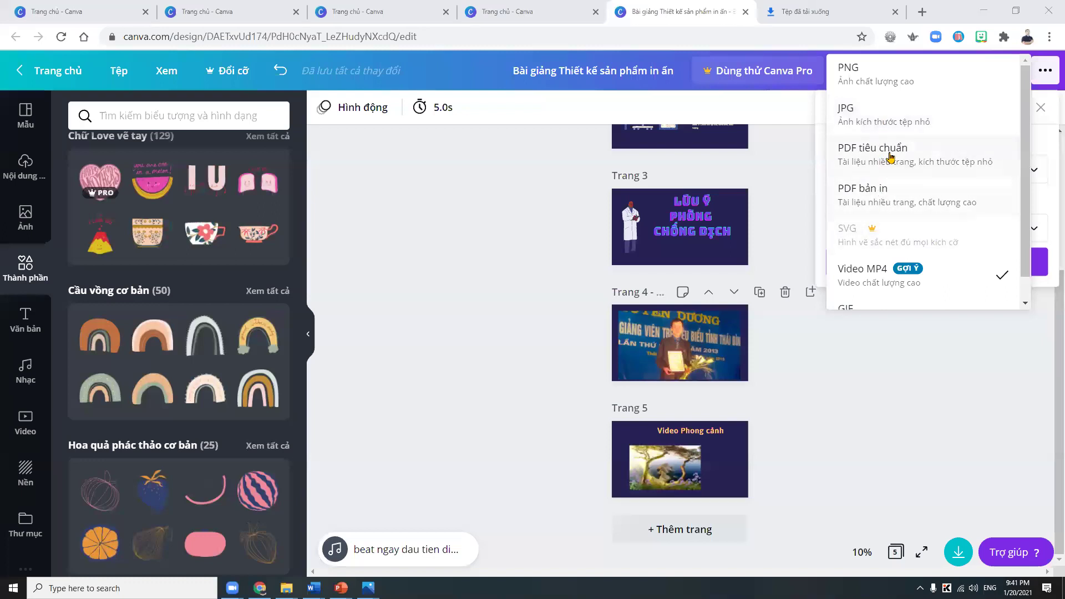
{"action": "scroll", "coordinate": [894, 199], "scroll_direction": "down", "scroll_amount": 1}
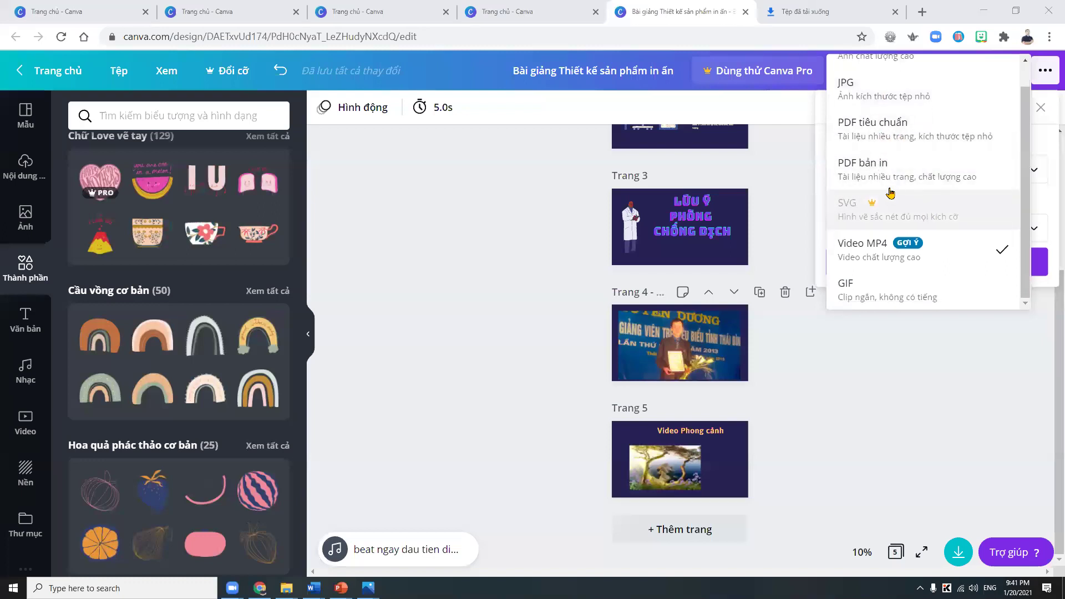
{"action": "scroll", "coordinate": [890, 192], "scroll_direction": "up", "scroll_amount": 1}
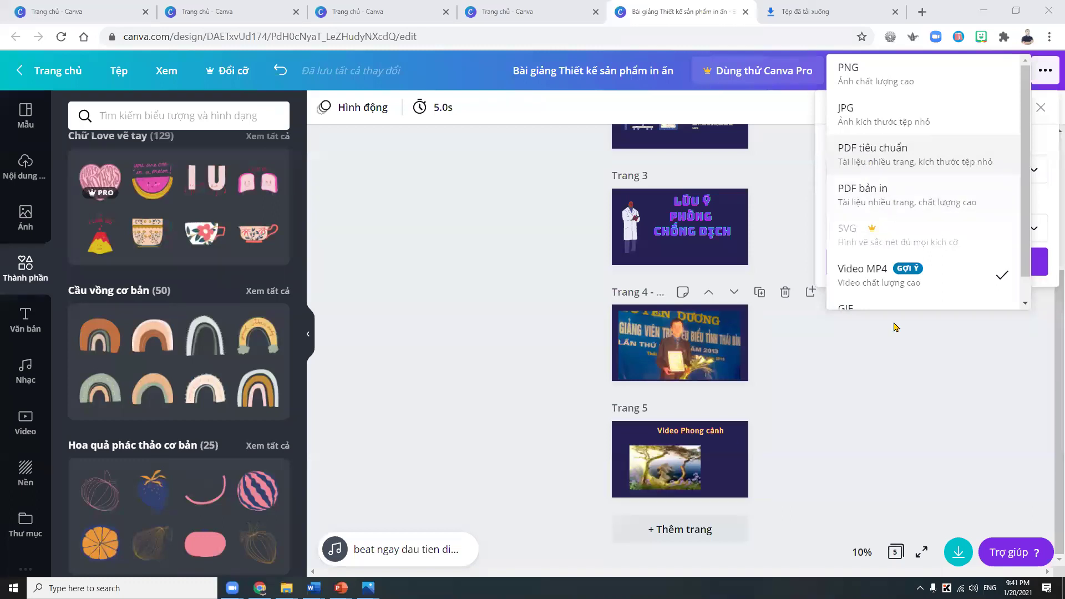
{"action": "scroll", "coordinate": [875, 185], "scroll_direction": "down", "scroll_amount": 1}
{"action": "scroll", "coordinate": [902, 189], "scroll_direction": "up", "scroll_amount": 1}
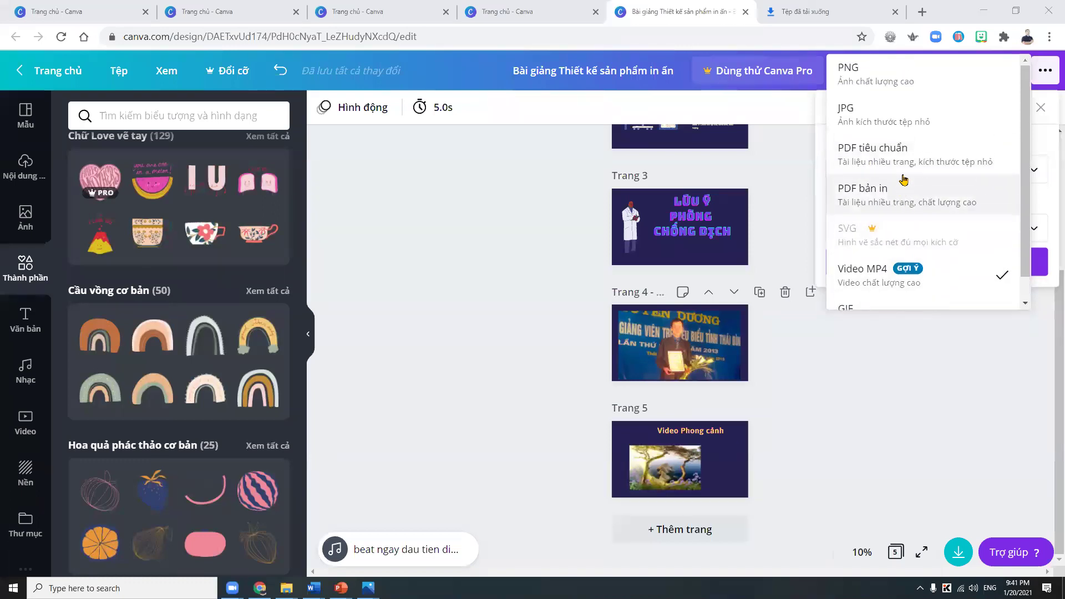
{"action": "scroll", "coordinate": [885, 171], "scroll_direction": "down", "scroll_amount": 1}
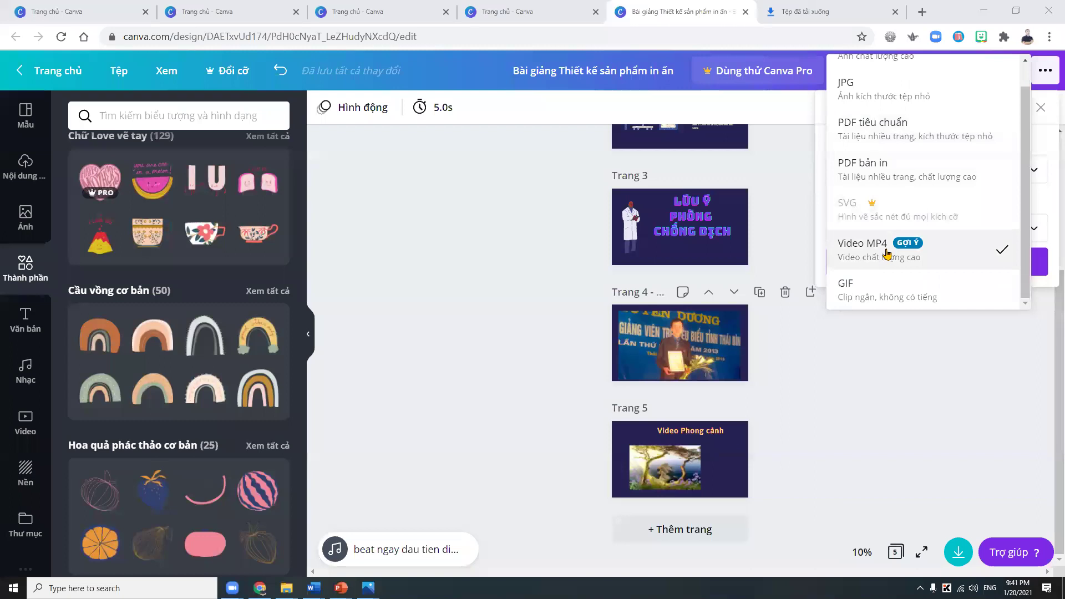
{"action": "scroll", "coordinate": [886, 249], "scroll_direction": "up", "scroll_amount": 1}
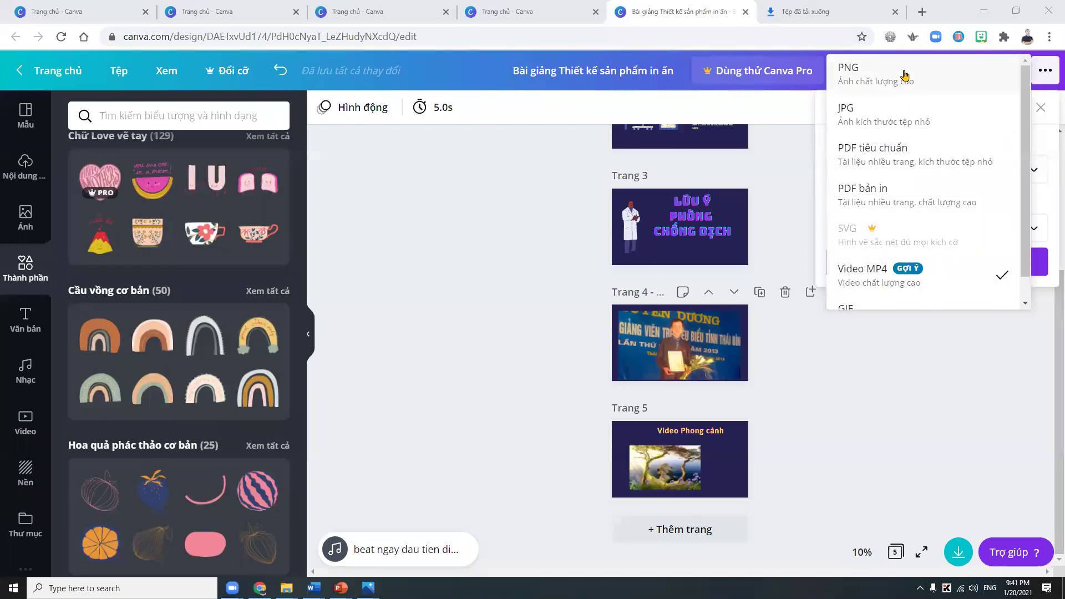
{"action": "scroll", "coordinate": [954, 261], "scroll_direction": "down", "scroll_amount": 1}
{"action": "left_click", "coordinate": [954, 261]}
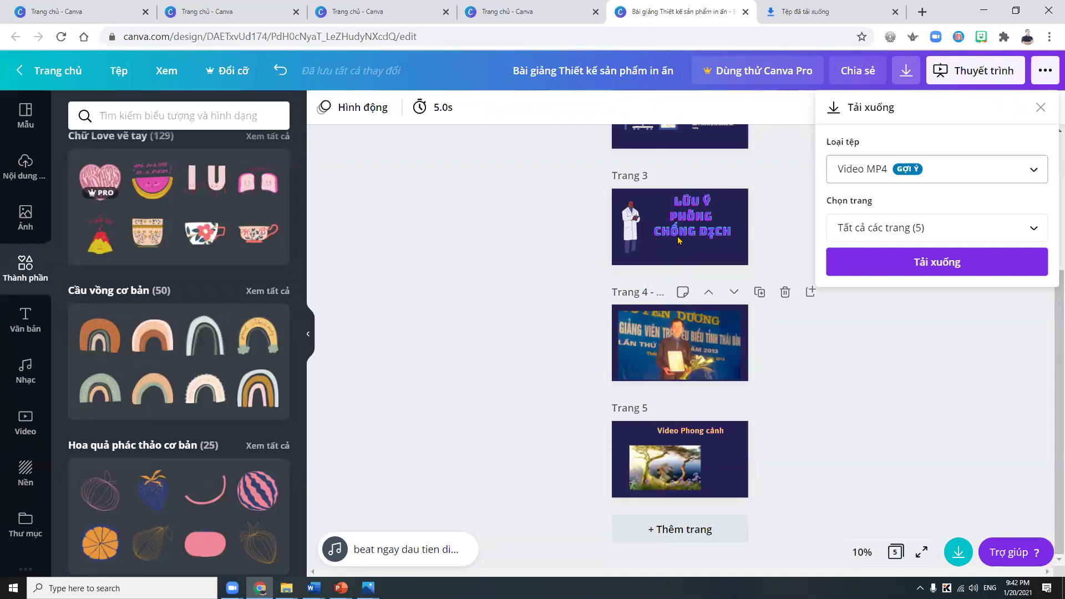
- Reopen the download panel and switch the file type to PDF bản in
{"action": "left_click", "coordinate": [915, 78]}
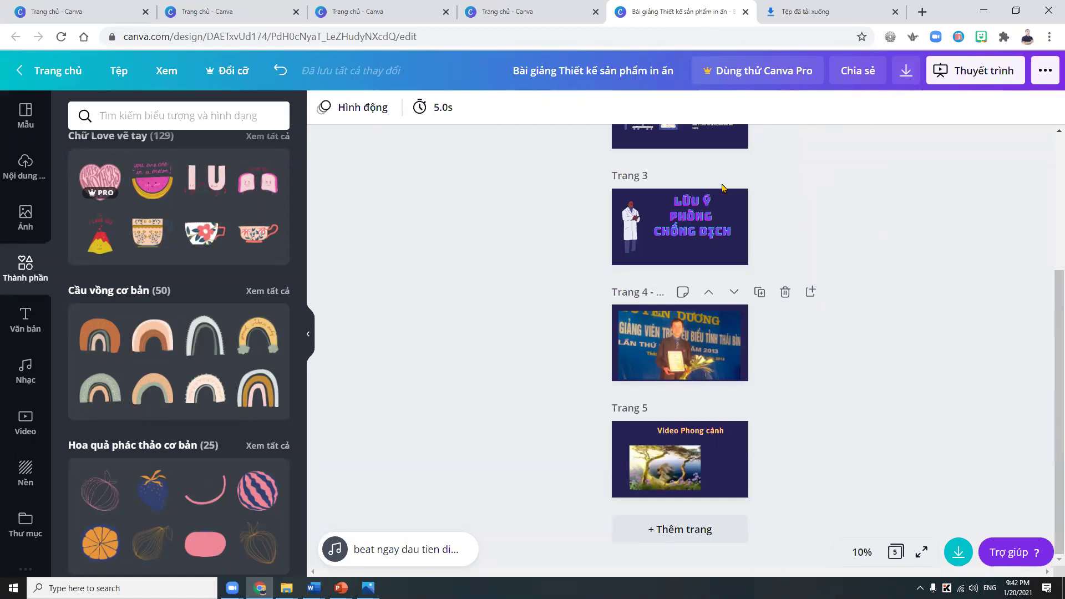
{"action": "left_click", "coordinate": [906, 71]}
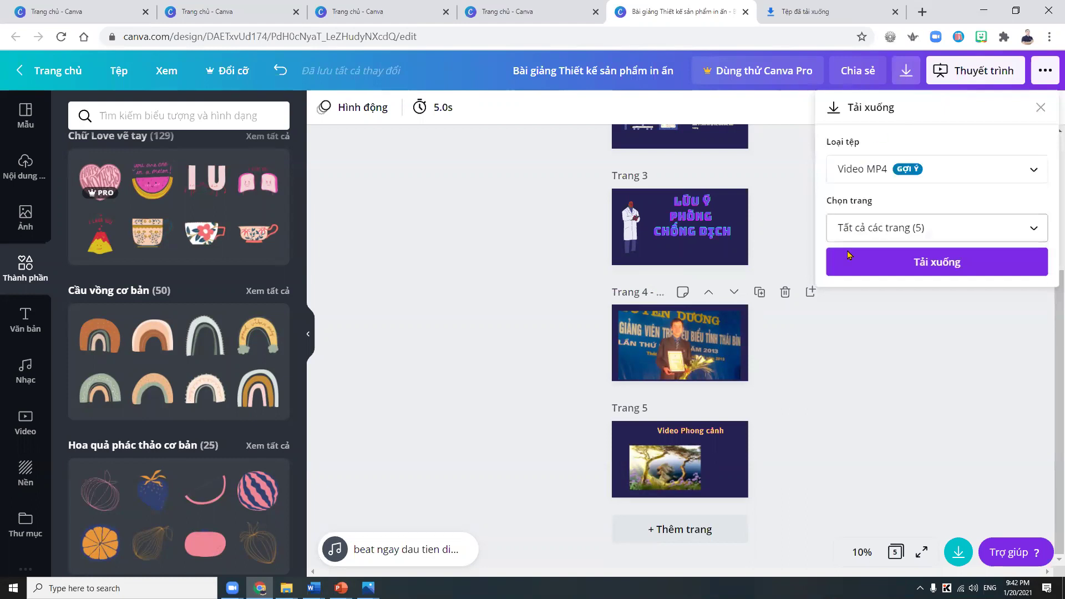
{"action": "left_click", "coordinate": [857, 169]}
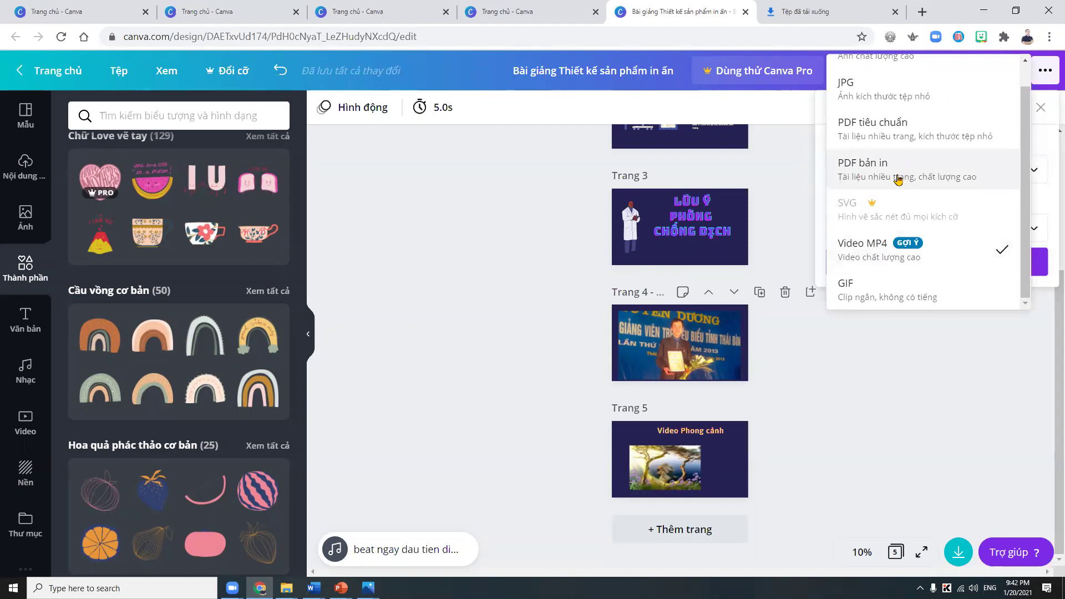
{"action": "left_click", "coordinate": [898, 179]}
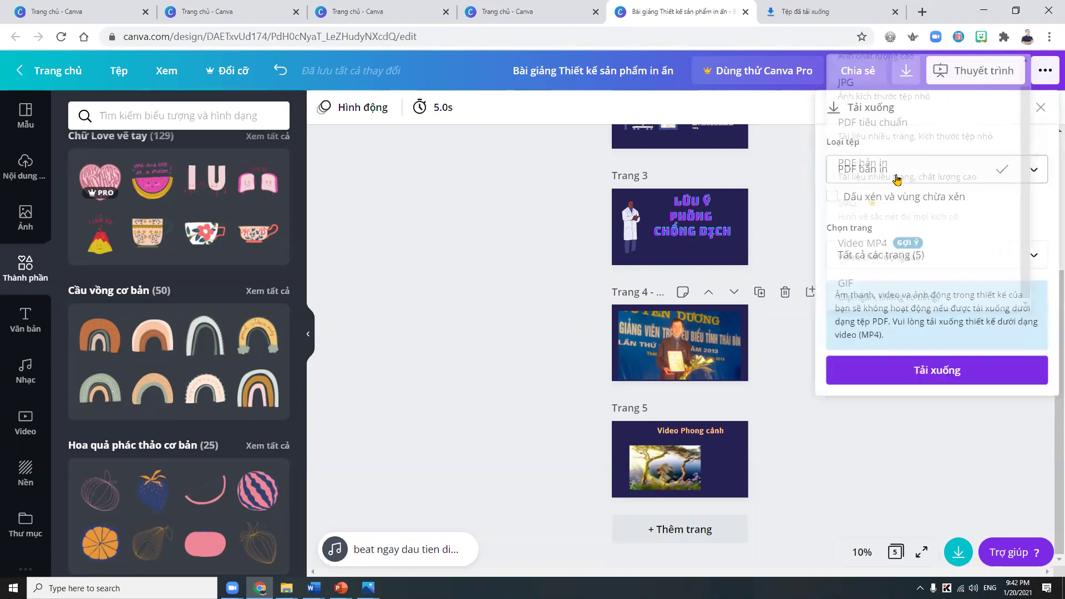
- Download the deck as a PDF named 'bai giang' into the Desktop folder
{"action": "left_click", "coordinate": [894, 370]}
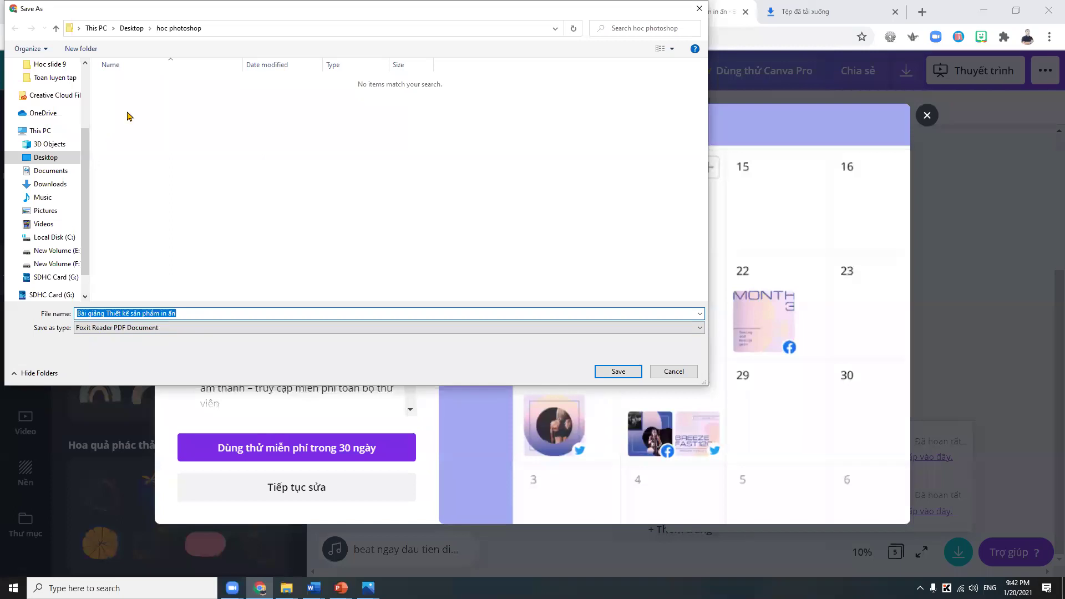
{"action": "type", "text": "bai giang"}
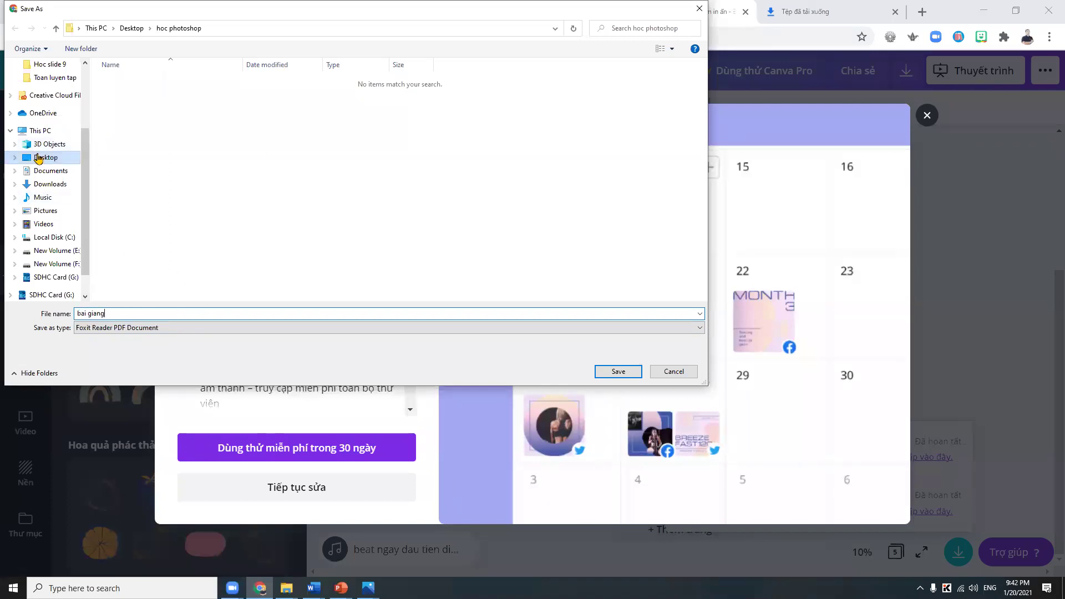
{"action": "left_click", "coordinate": [36, 157]}
{"action": "left_click", "coordinate": [618, 372]}
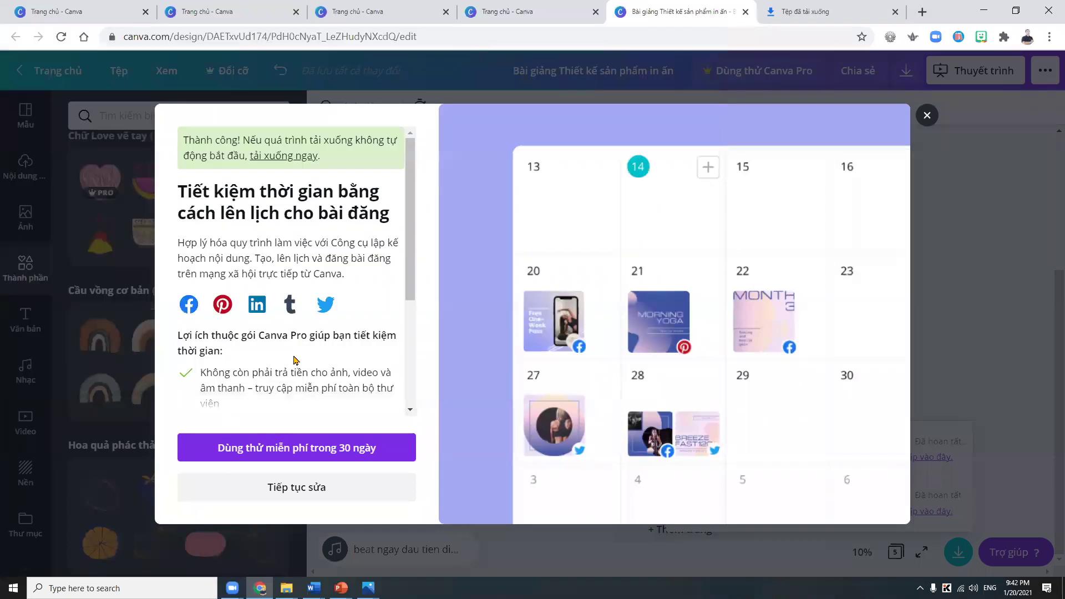
- Scroll through 'bai giang.pdf' to its landscape page 5, then switch to the second Word document
{"action": "scroll", "coordinate": [406, 355], "scroll_direction": "down", "scroll_amount": 15}
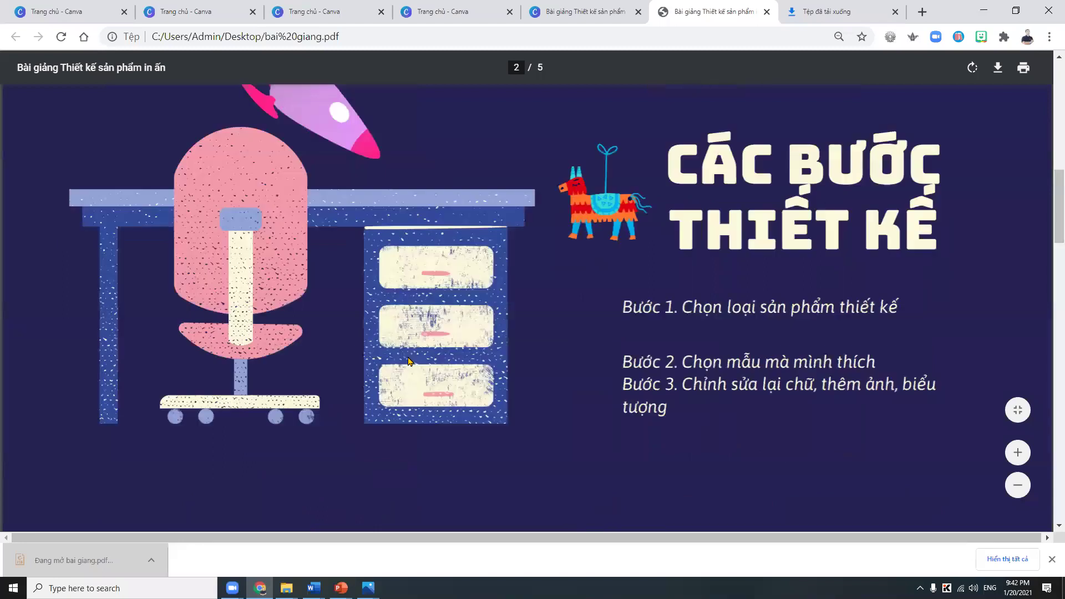
{"action": "scroll", "coordinate": [406, 362], "scroll_direction": "down", "scroll_amount": 15}
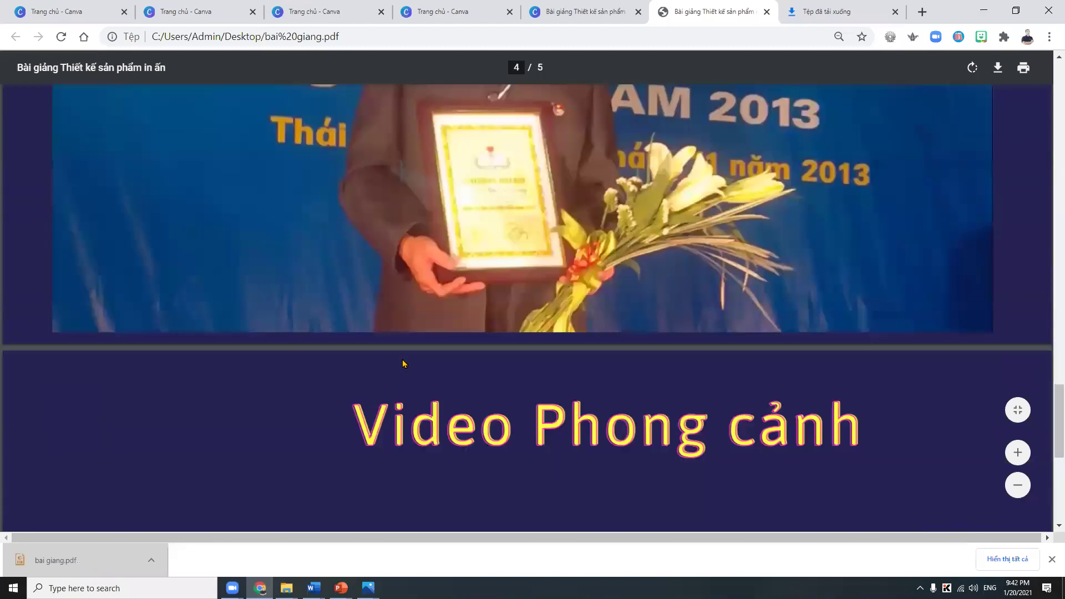
{"action": "scroll", "coordinate": [402, 370], "scroll_direction": "down", "scroll_amount": 10}
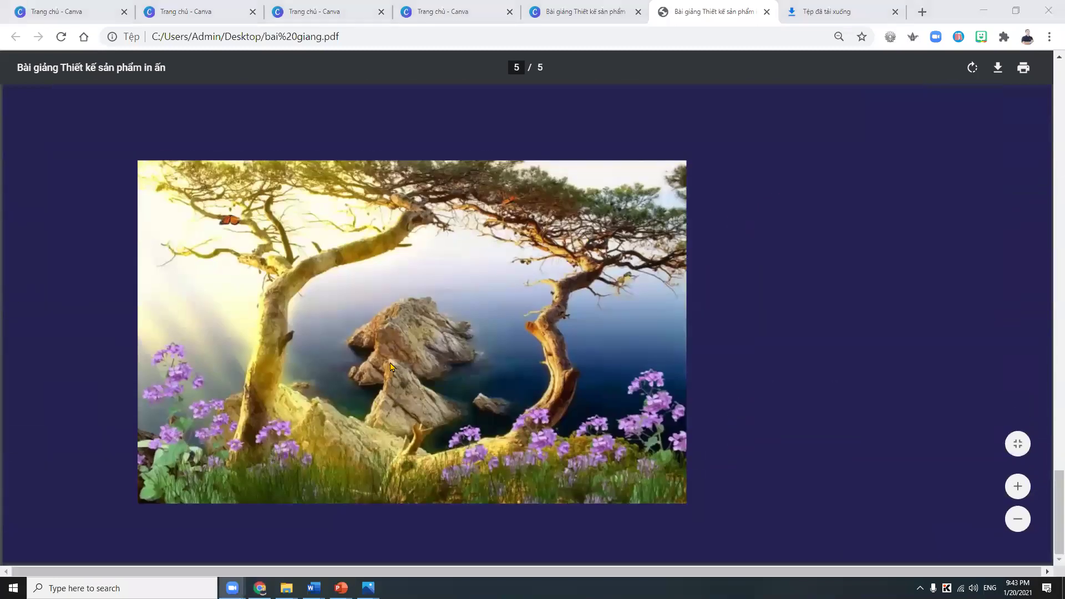
{"action": "key", "text": "alt+Tab"}
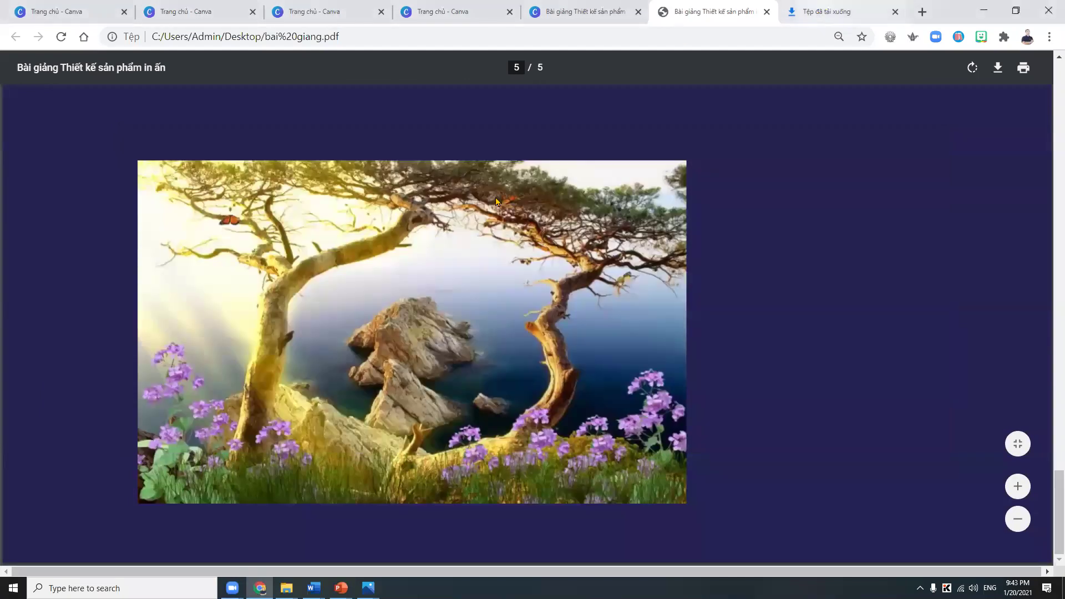
{"action": "mouse_move", "coordinate": [313, 587]}
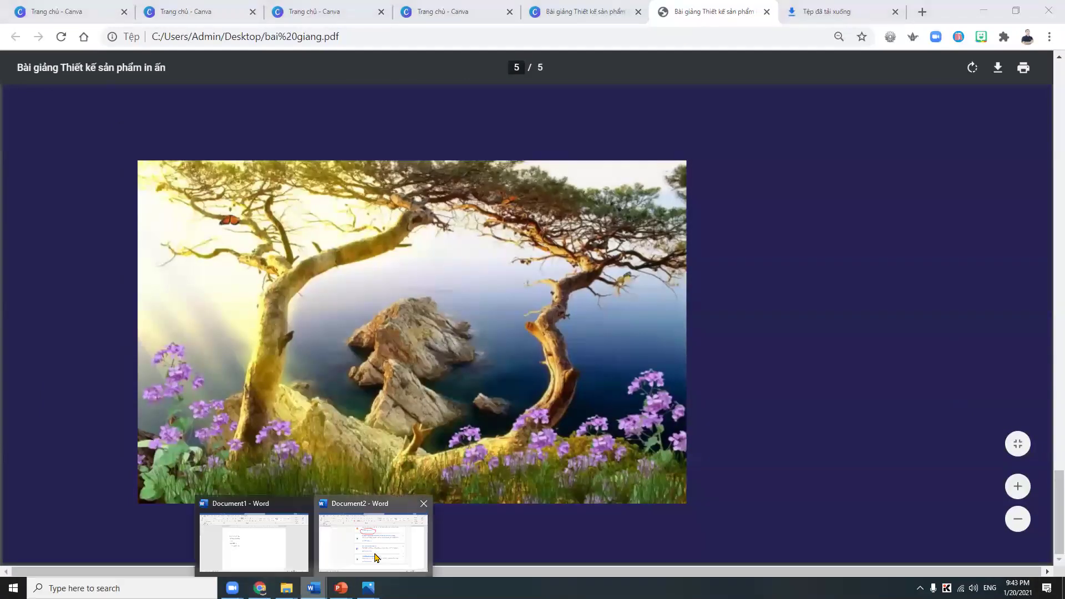
{"action": "left_click", "coordinate": [377, 555]}
- Under the downloads screenshot, type 'Có thể tải pdf xuống.' and 'Muốn chuyển Pdf thành Powrpoint', then return to Chrome
{"action": "scroll", "coordinate": [777, 463], "scroll_direction": "down", "scroll_amount": 1}
{"action": "scroll", "coordinate": [887, 494], "scroll_direction": "up", "scroll_amount": 3}
{"action": "scroll", "coordinate": [930, 513], "scroll_direction": "down", "scroll_amount": 3}
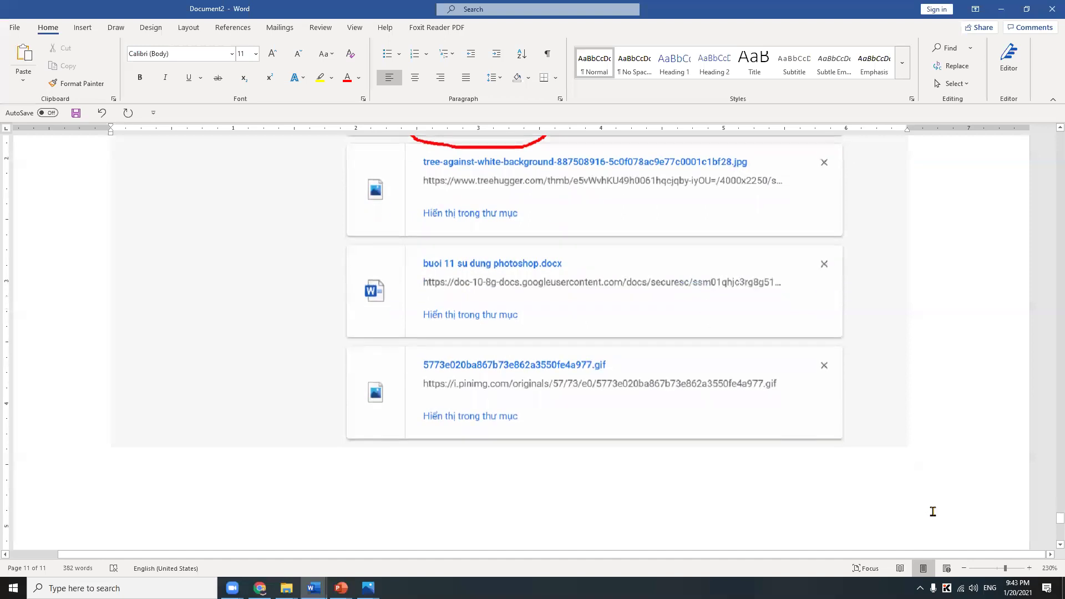
{"action": "scroll", "coordinate": [932, 505], "scroll_direction": "up", "scroll_amount": 1}
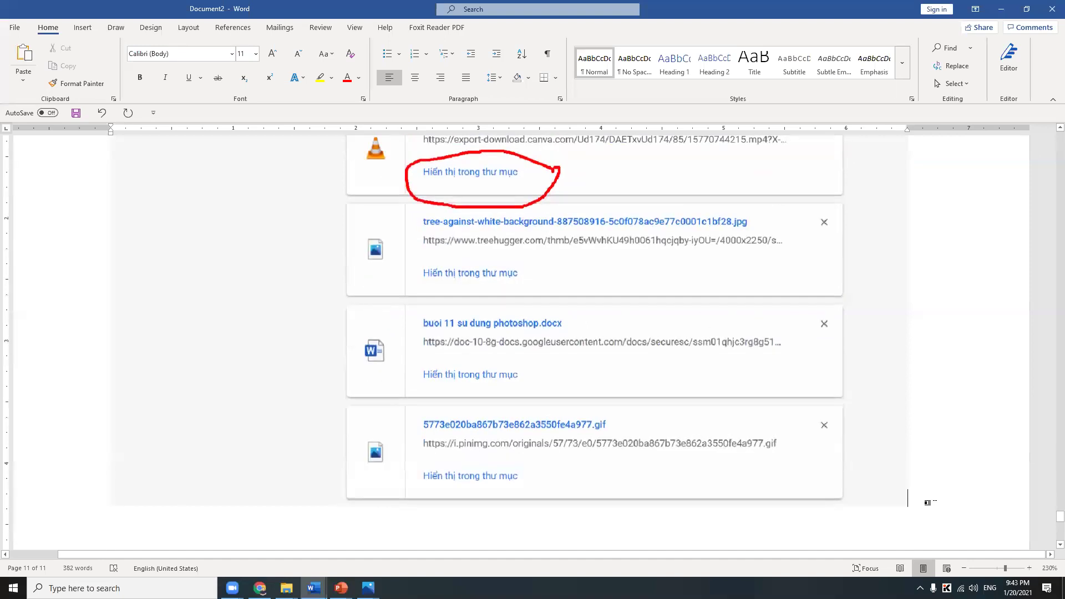
{"action": "key", "text": "Return"}
{"action": "type", "text": "Có thể tải p"}
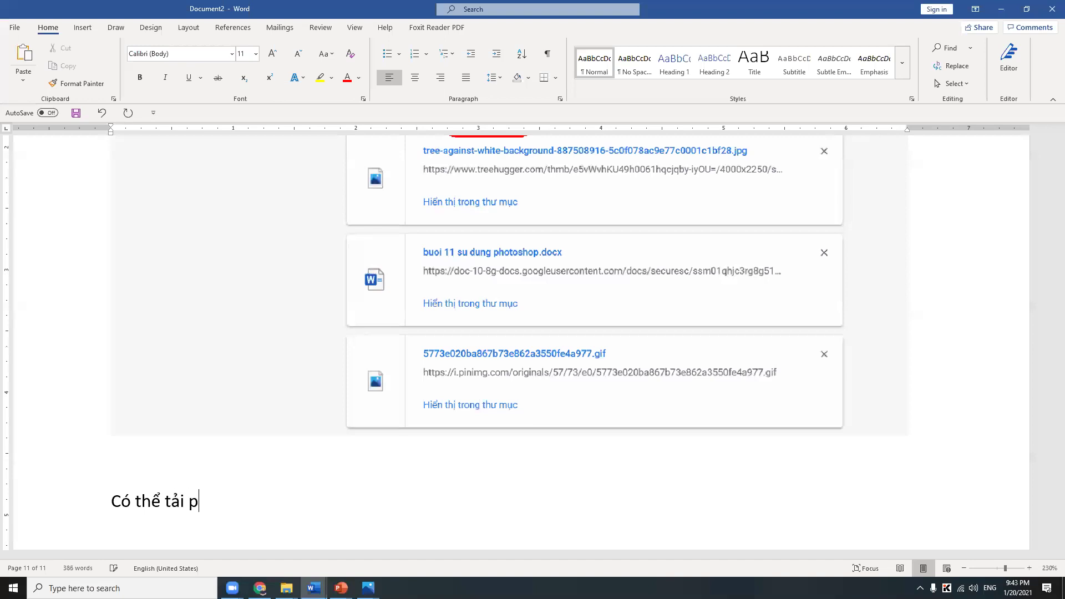
{"action": "type", "text": "df xuoongMuoons"}
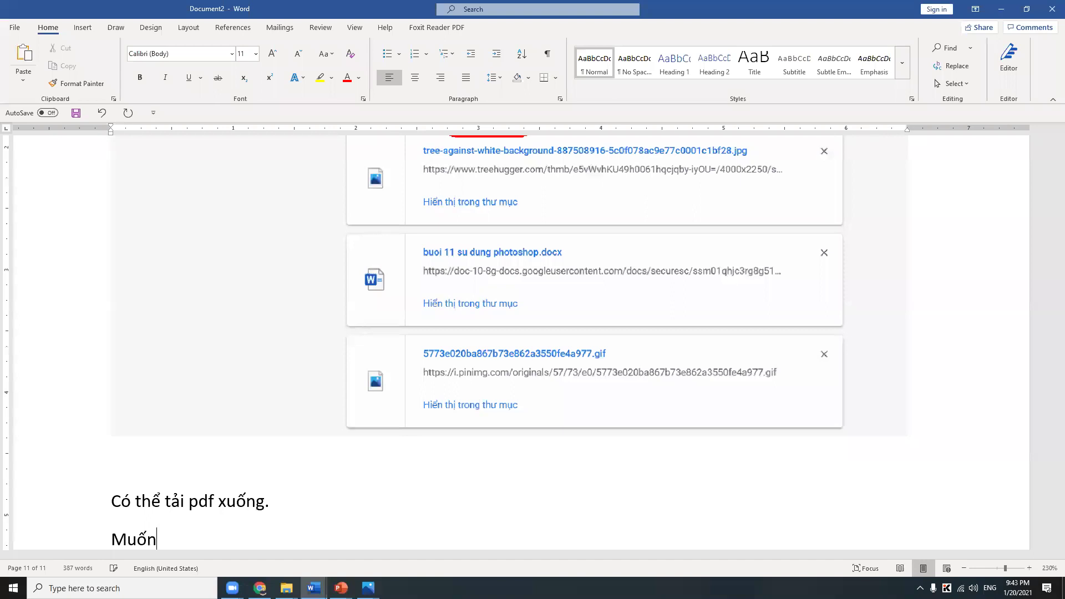
{"action": "type", "text": "chuyeenr Pdf thafnh Powrp"}
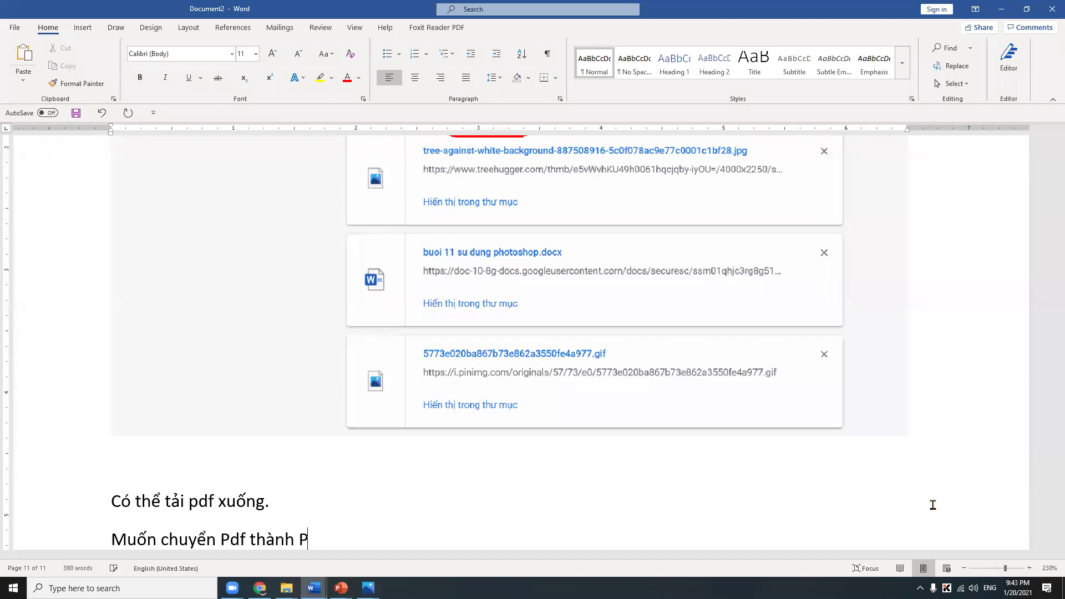
{"action": "type", "text": "oint"}
{"action": "scroll", "coordinate": [692, 501], "scroll_direction": "down", "scroll_amount": 2}
{"action": "key", "text": "Return"}
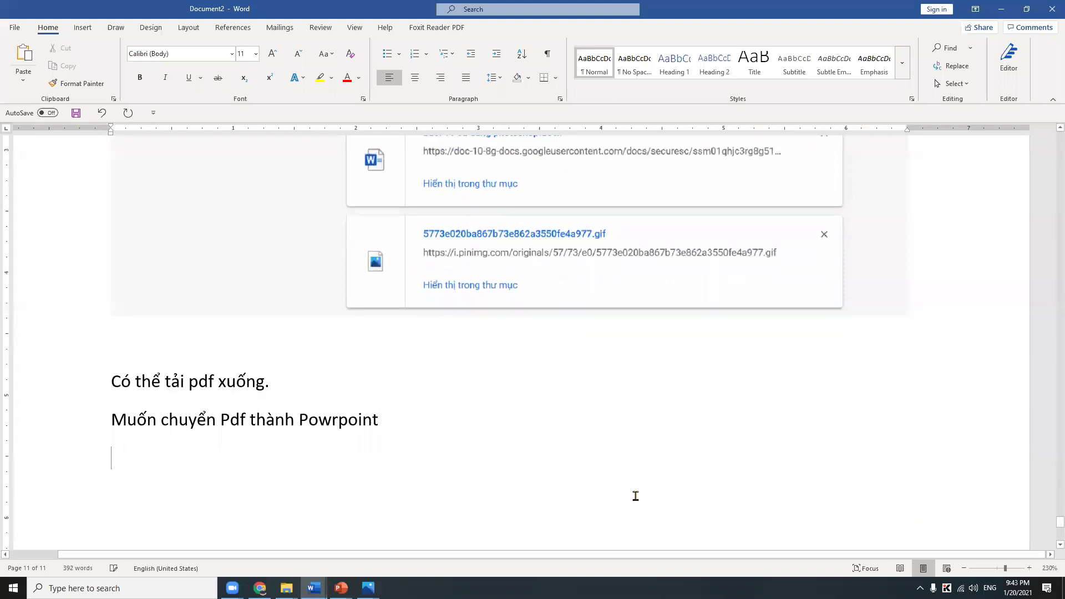
{"action": "key", "text": "Return"}
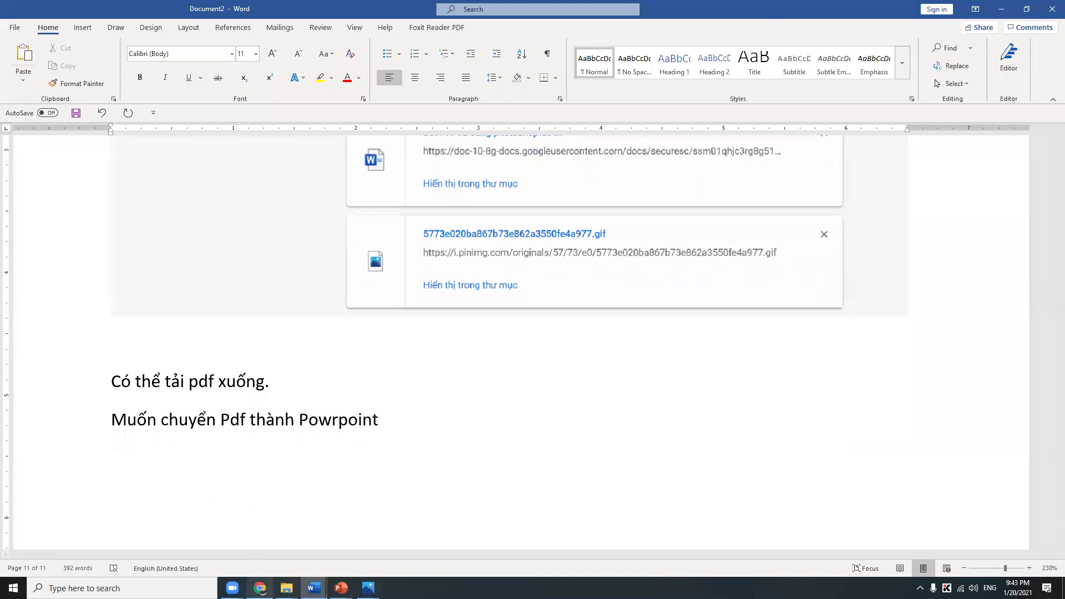
{"action": "left_click", "coordinate": [188, 422]}
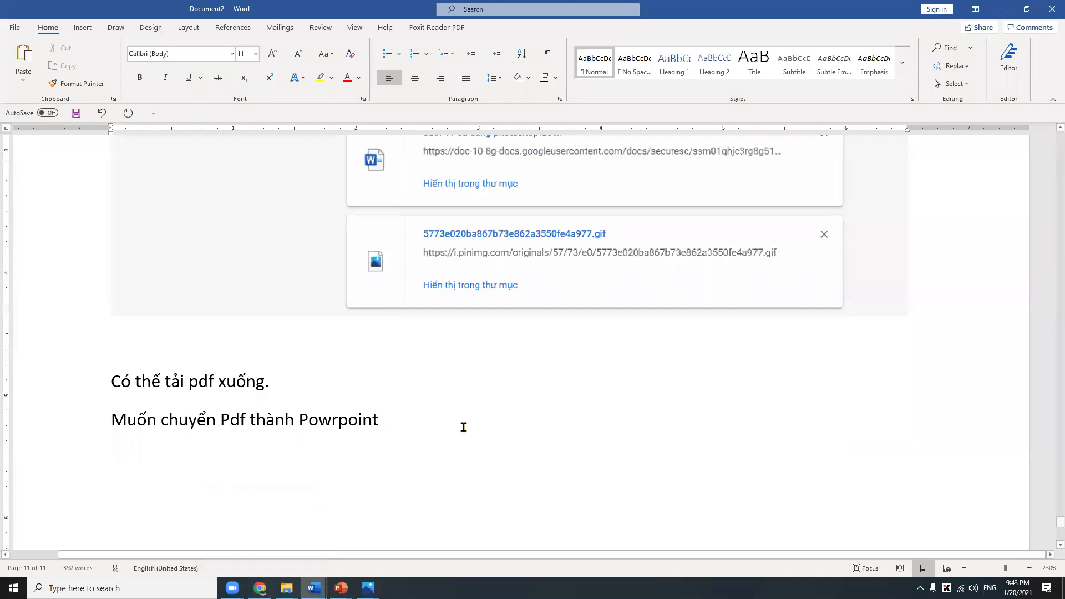
{"action": "left_click", "coordinate": [110, 458]}
{"action": "key", "text": "alt+Tab"}
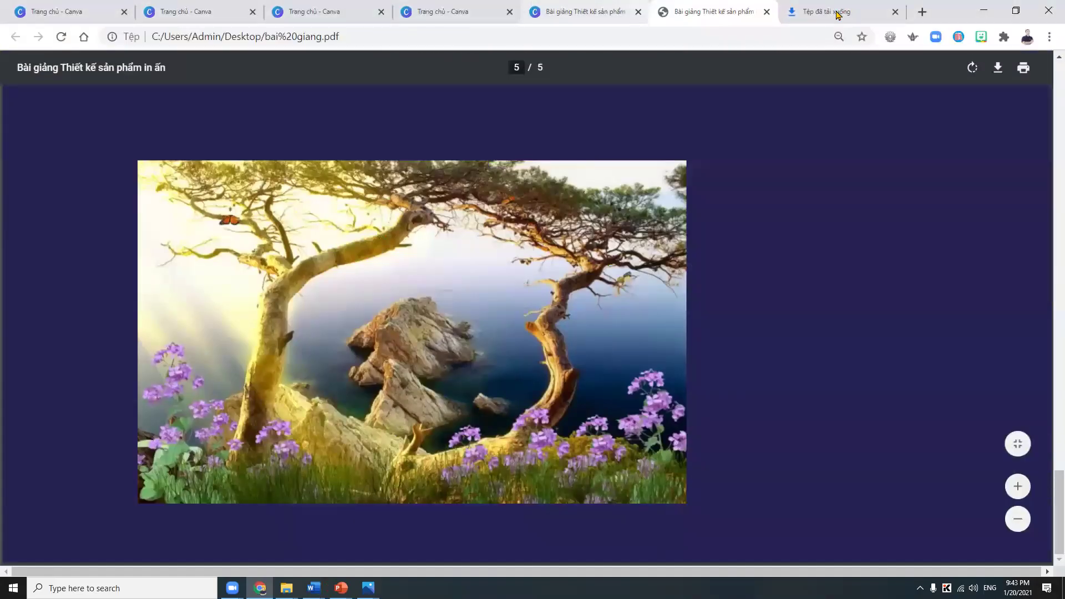
- Search Google for 'pdf powerpoint' from the Downloads tab's address bar
{"action": "left_click", "coordinate": [834, 14]}
{"action": "left_click", "coordinate": [682, 36]}
{"action": "type", "text": "pf"}
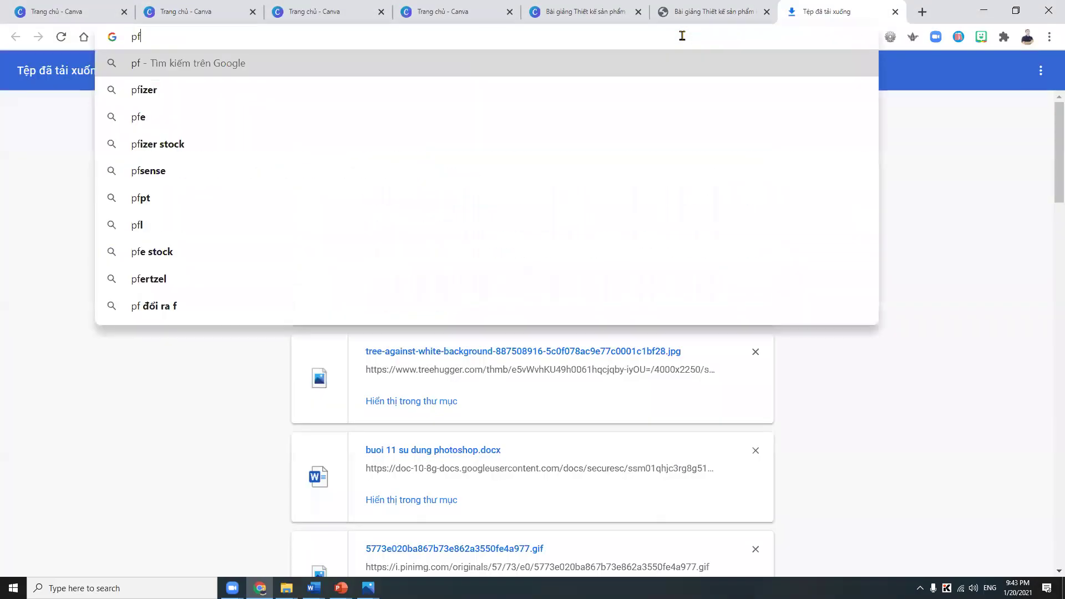
{"action": "type", "text": "df to po"}
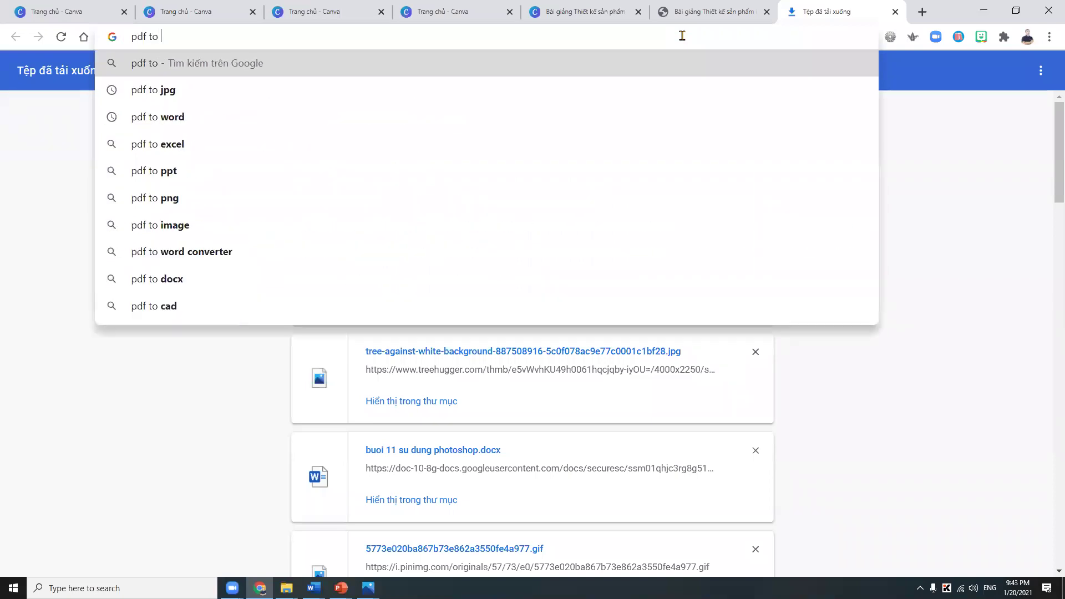
{"action": "type", "text": "w"}
{"action": "key", "text": "Down"}
{"action": "key", "text": "Return"}
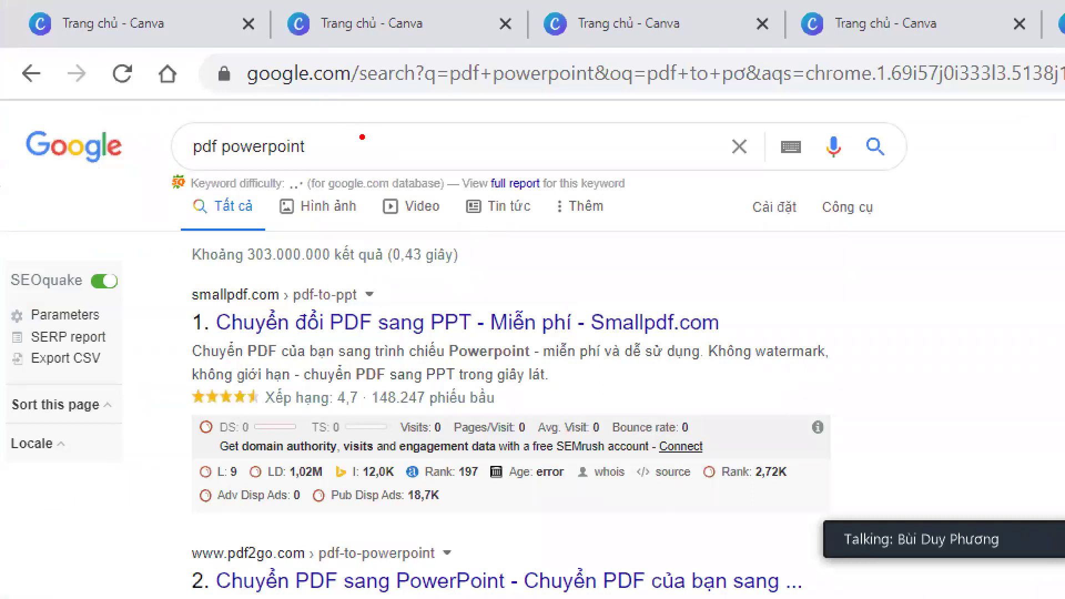
- Circle the query in red, snip the search results, then open the Smallpdf PDF-to-PPT result
{"action": "mouse_move", "coordinate": [367, 143]}
{"action": "left_mouse_down"}
{"action": "mouse_move", "coordinate": [147, 119]}
{"action": "mouse_move", "coordinate": [346, 202]}
{"action": "mouse_move", "coordinate": [365, 130]}
{"action": "left_mouse_up"}
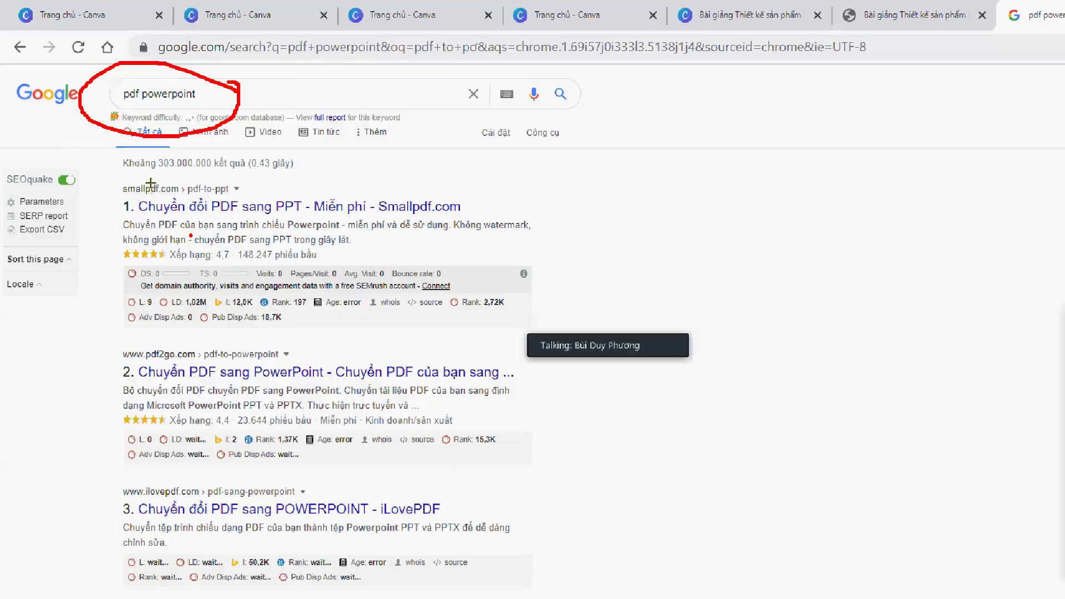
{"action": "key", "text": "super+shift+s"}
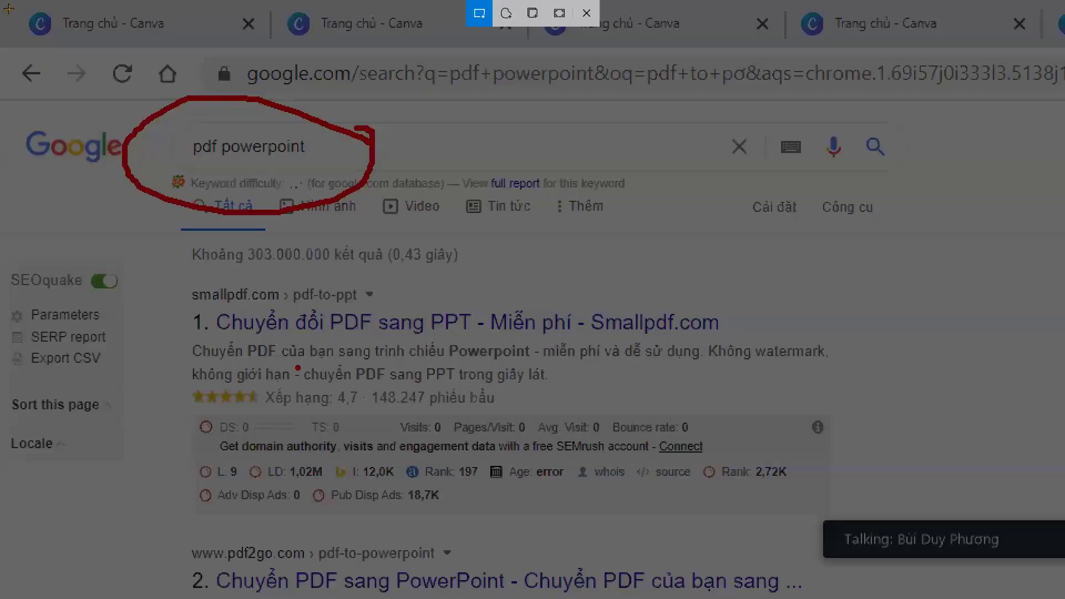
{"action": "left_click_drag", "start_coordinate": [8, 27], "coordinate": [865, 506]}
{"action": "key", "text": "alt+Tab"}
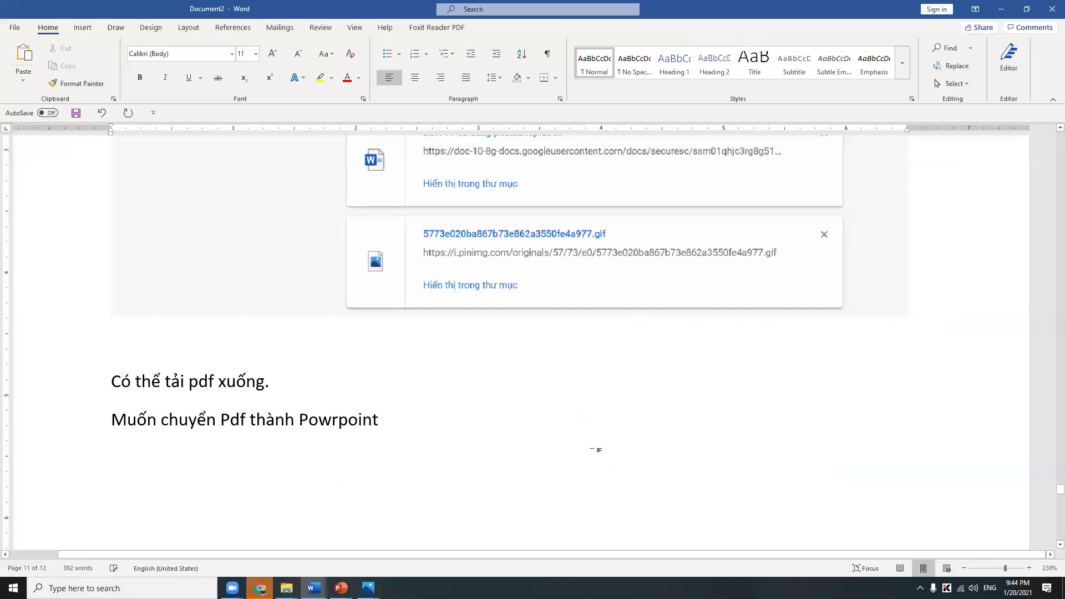
{"action": "key", "text": "alt+Tab"}
{"action": "left_click", "coordinate": [210, 163]}
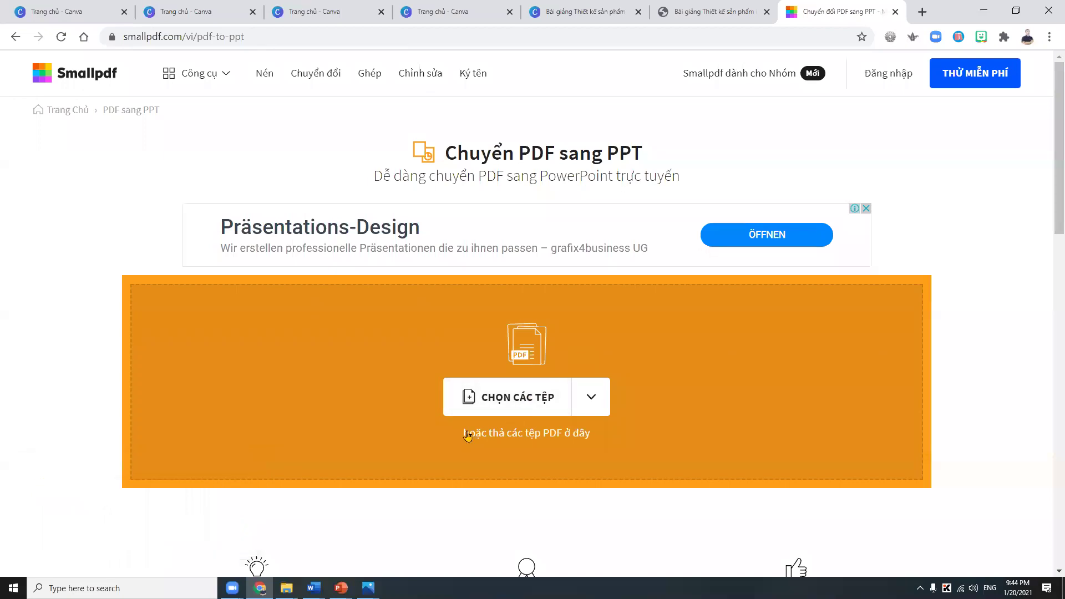
- Pick the 'bai giang' PDF from the Desktop and upload it to Smallpdf for conversion
{"action": "scroll", "coordinate": [416, 368], "scroll_direction": "down", "scroll_amount": 4}
{"action": "scroll", "coordinate": [421, 344], "scroll_direction": "up", "scroll_amount": 4}
{"action": "left_click", "coordinate": [516, 405]}
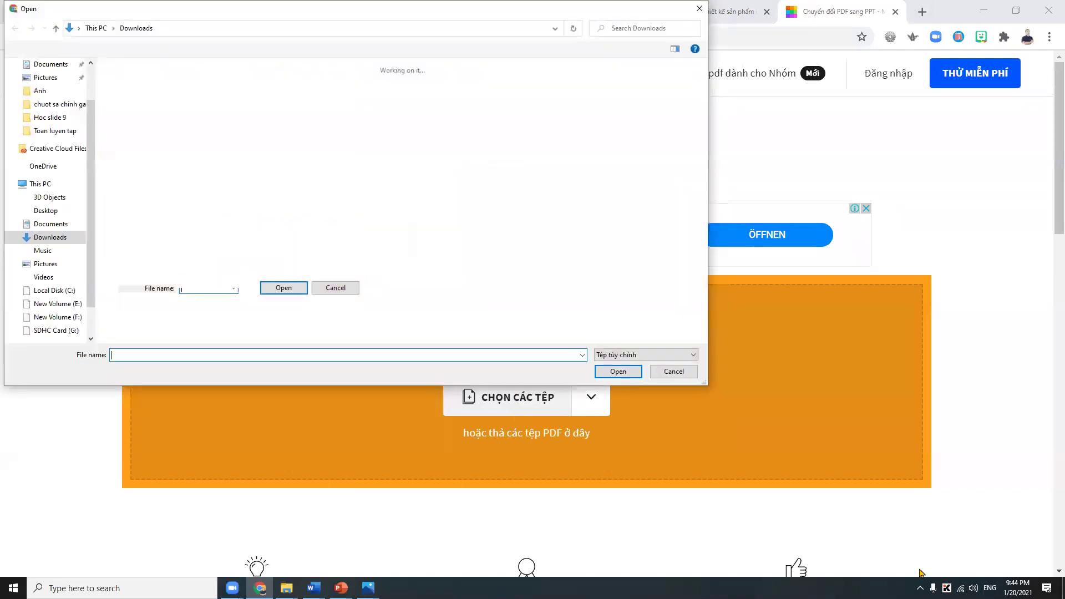
{"action": "scroll", "coordinate": [53, 110], "scroll_direction": "up", "scroll_amount": 1}
{"action": "left_click", "coordinate": [51, 89]}
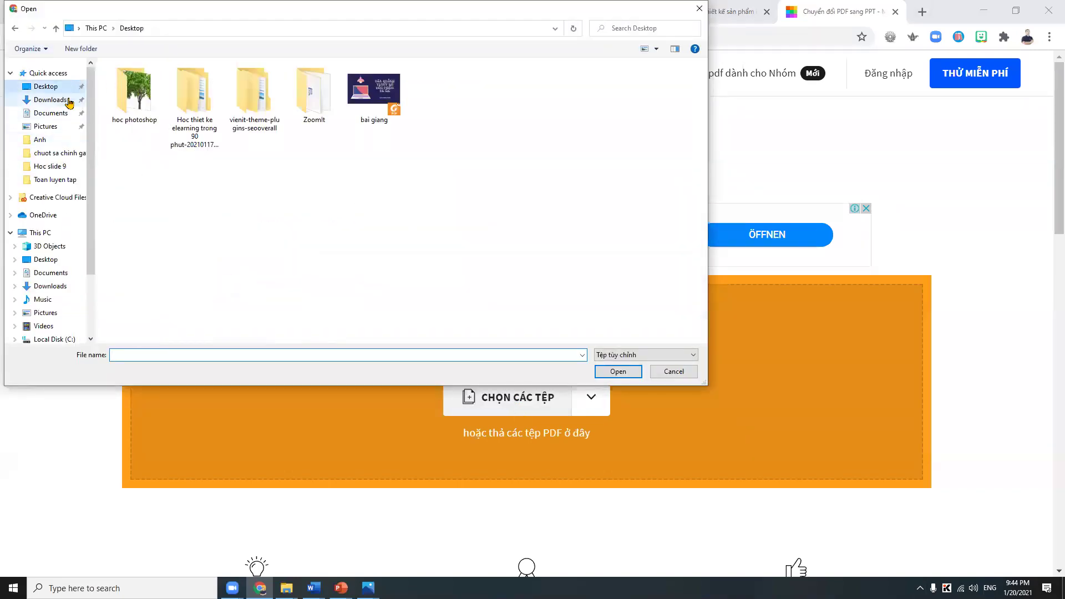
{"action": "left_click", "coordinate": [366, 114]}
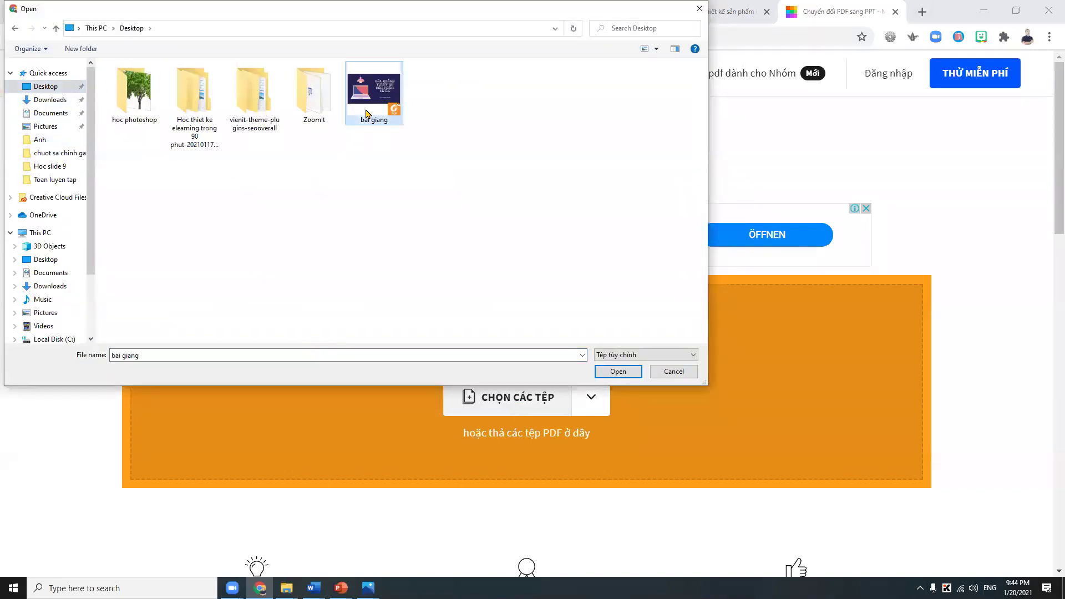
{"action": "left_click", "coordinate": [610, 371]}
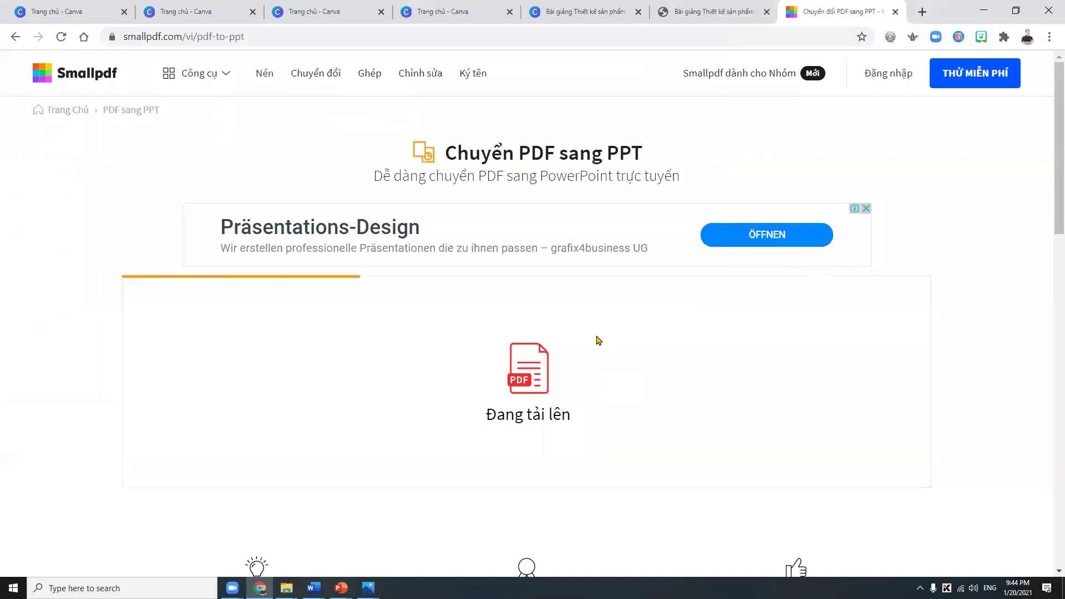
{"action": "scroll", "coordinate": [598, 350], "scroll_direction": "down", "scroll_amount": 4}
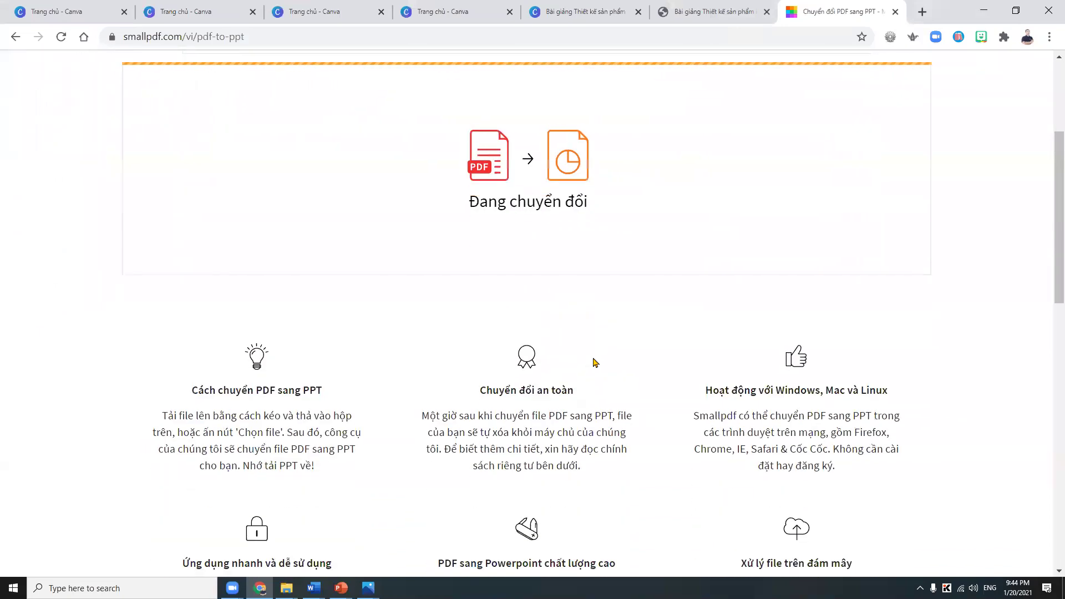
{"action": "scroll", "coordinate": [592, 358], "scroll_direction": "up", "scroll_amount": 4}
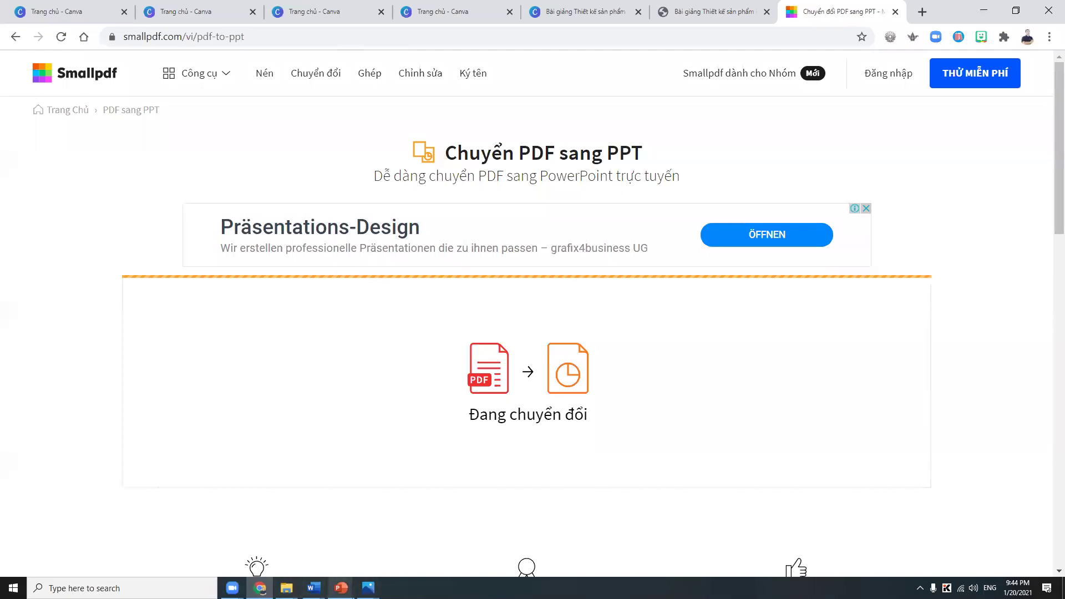
- Under the Google screenshot in Word, type 'Smallpdf.com là trang chuyển đổi mọi kiểu pdf'
{"action": "left_click", "coordinate": [313, 587]}
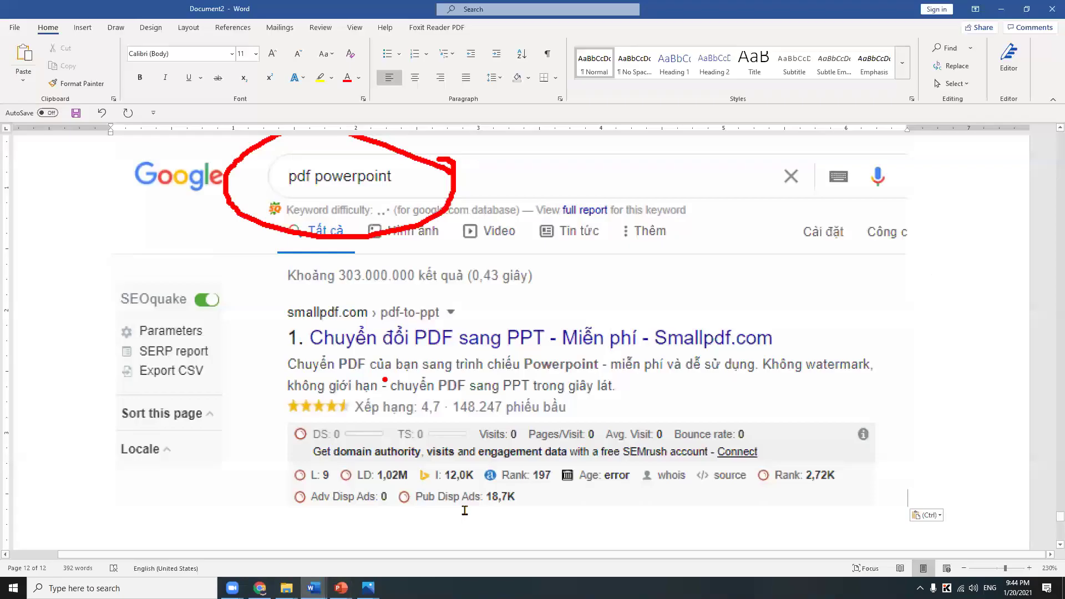
{"action": "scroll", "coordinate": [568, 492], "scroll_direction": "down", "scroll_amount": 5}
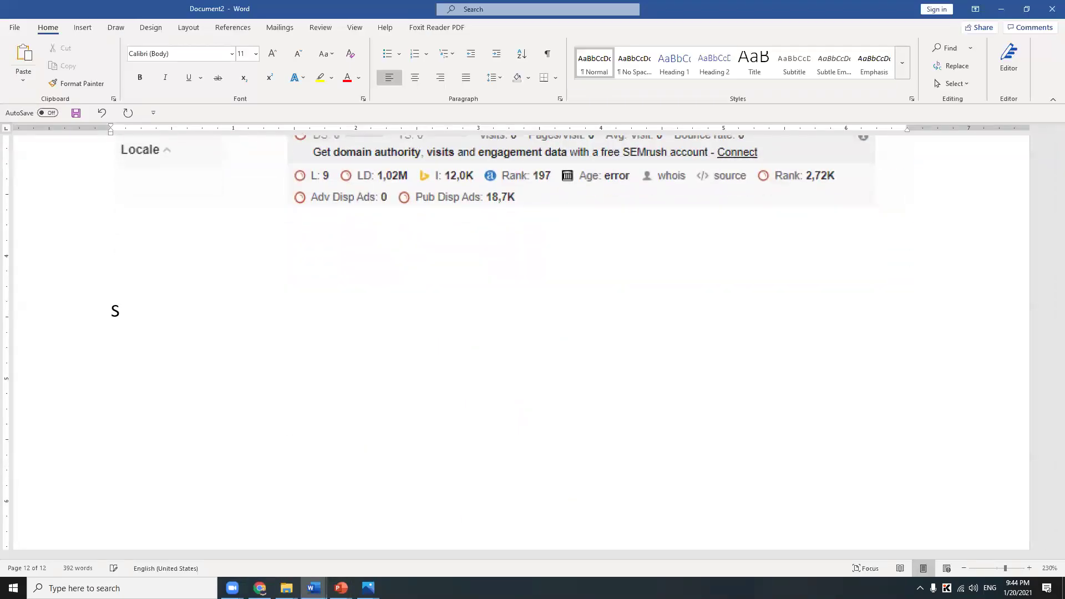
{"action": "type", "text": "mallpdf.com là"}
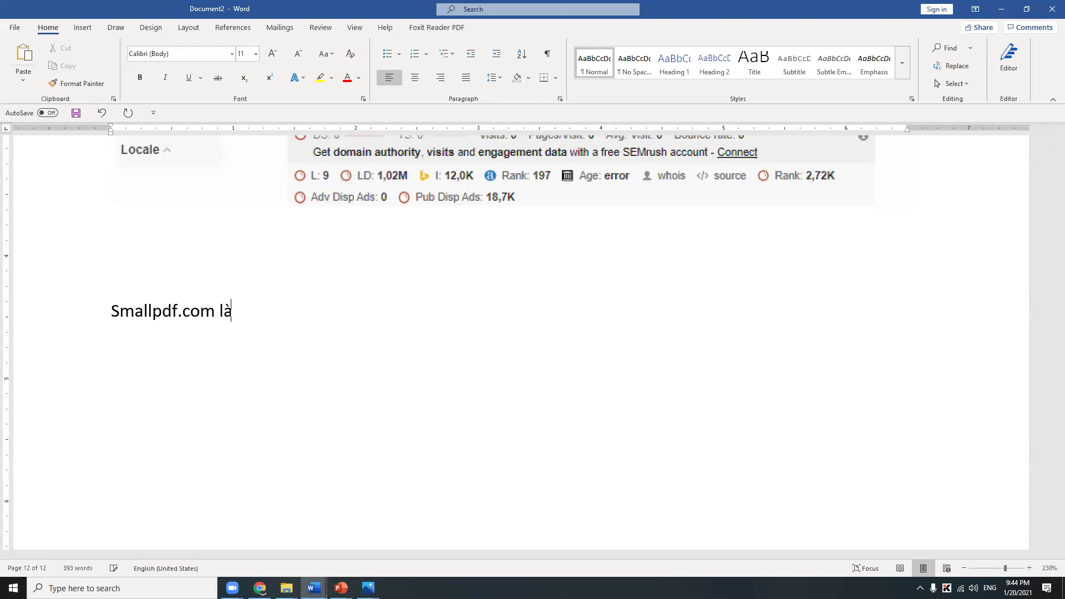
{"action": "type", "text": " trang chuyển"}
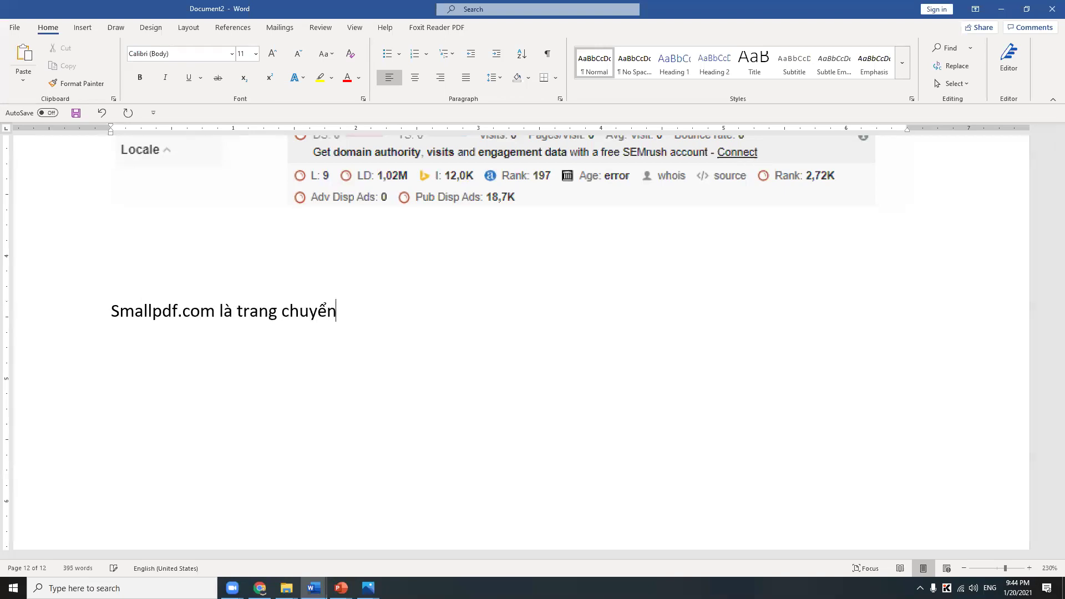
{"action": "type", "text": " đổi mọi kiểu p"}
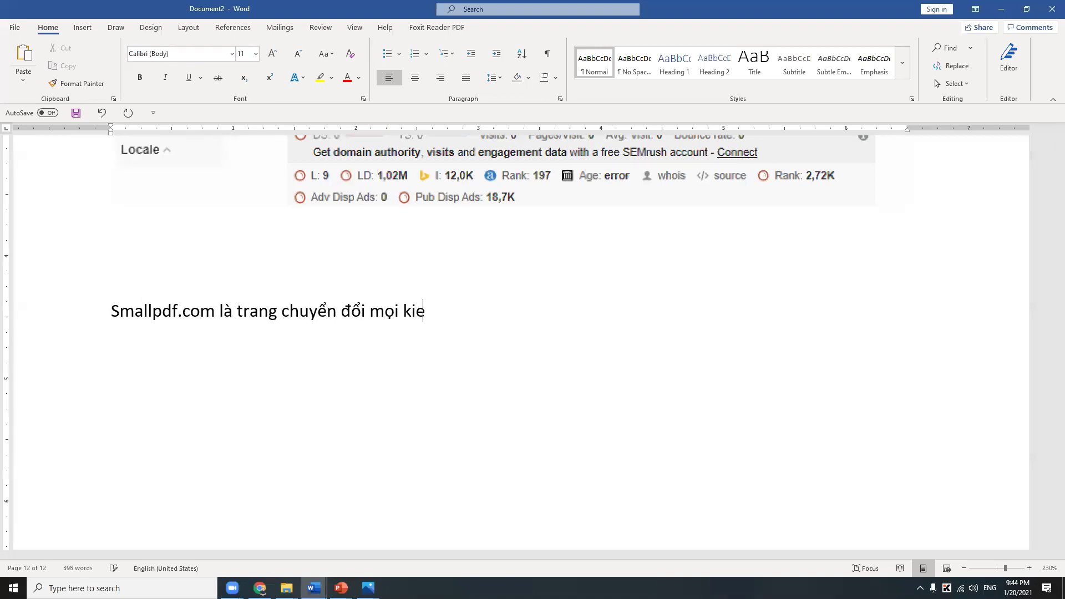
{"action": "type", "text": "df"}
- Check the Smallpdf conversion progress, then bring the Canva home tab to the front
{"action": "key", "text": "alt+Tab"}
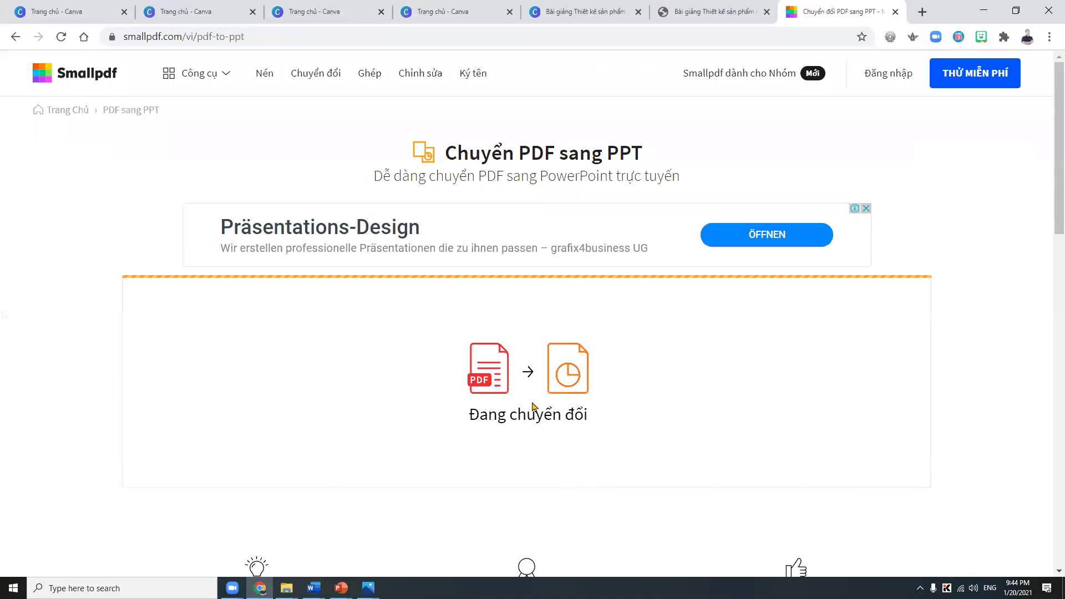
{"action": "scroll", "coordinate": [568, 410], "scroll_direction": "down", "scroll_amount": 4}
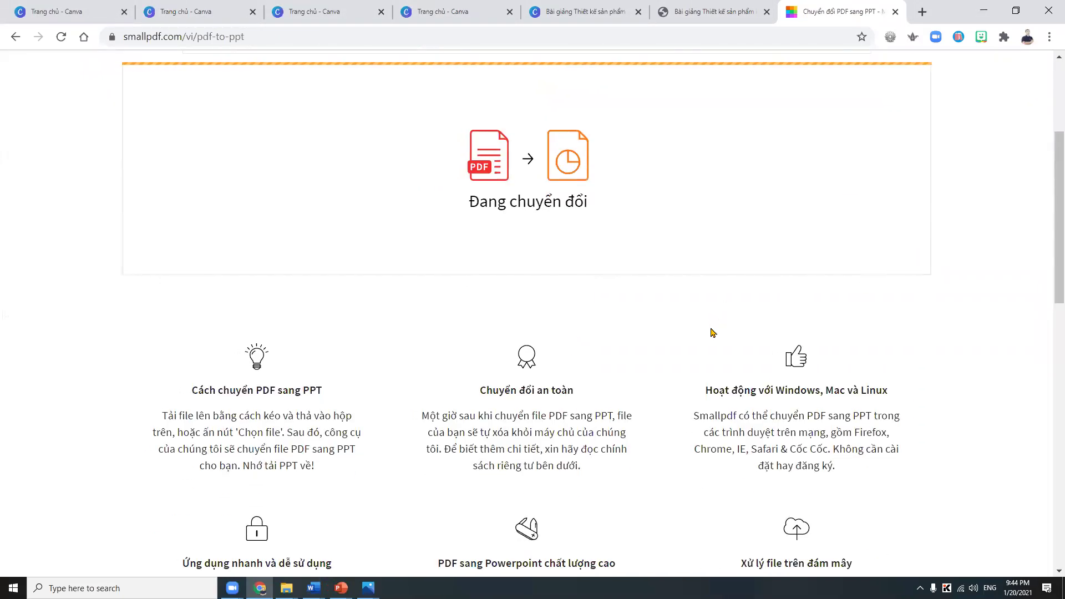
{"action": "scroll", "coordinate": [702, 354], "scroll_direction": "down", "scroll_amount": 5}
{"action": "scroll", "coordinate": [697, 352], "scroll_direction": "down", "scroll_amount": 1}
{"action": "scroll", "coordinate": [693, 351], "scroll_direction": "up", "scroll_amount": 5}
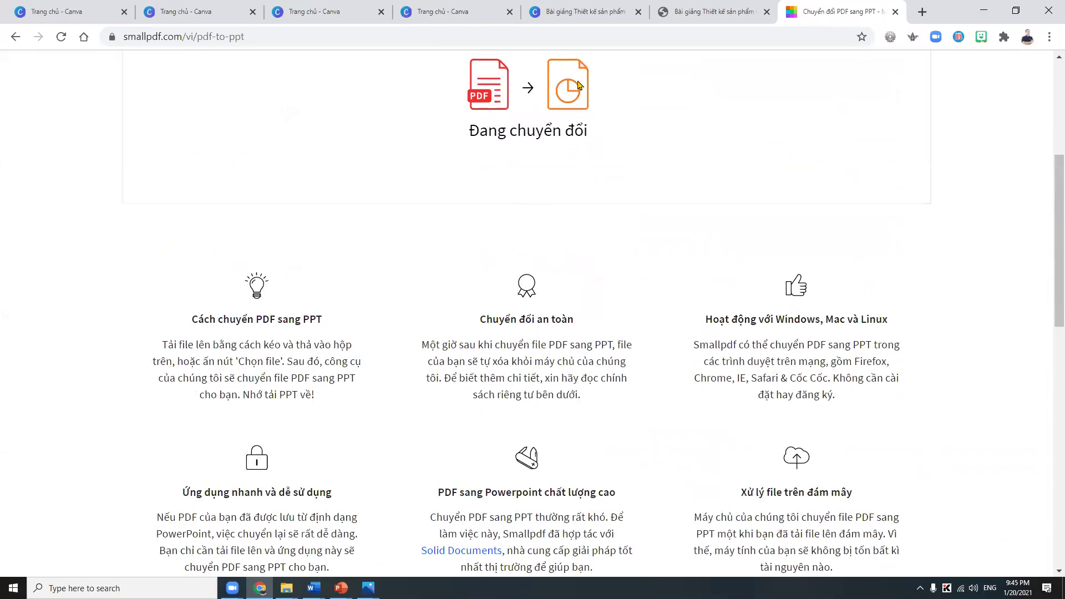
{"action": "scroll", "coordinate": [626, 228], "scroll_direction": "up", "scroll_amount": 5}
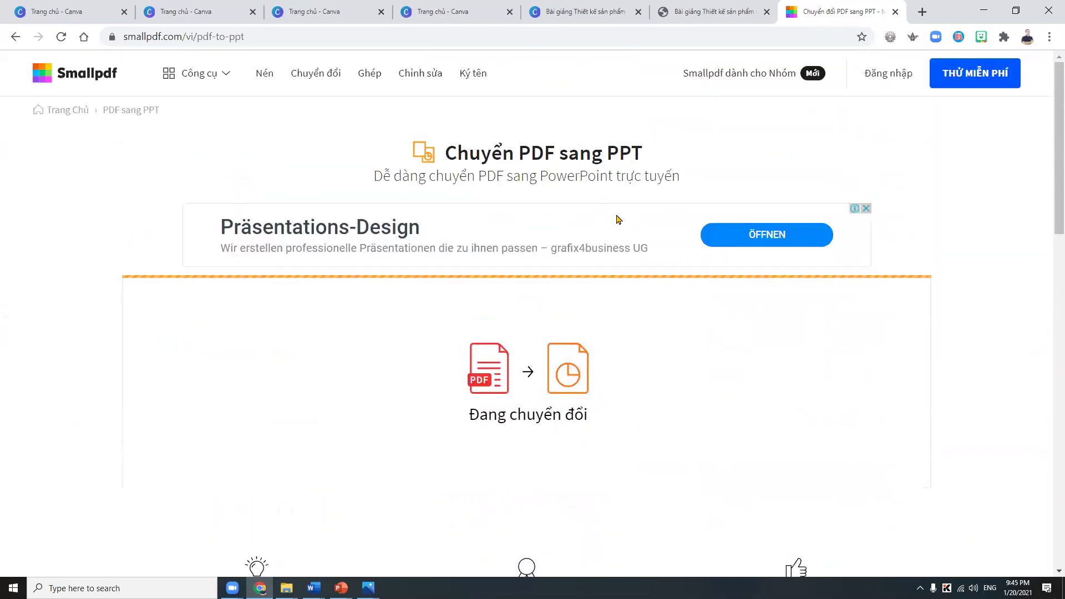
{"action": "left_click", "coordinate": [443, 18]}
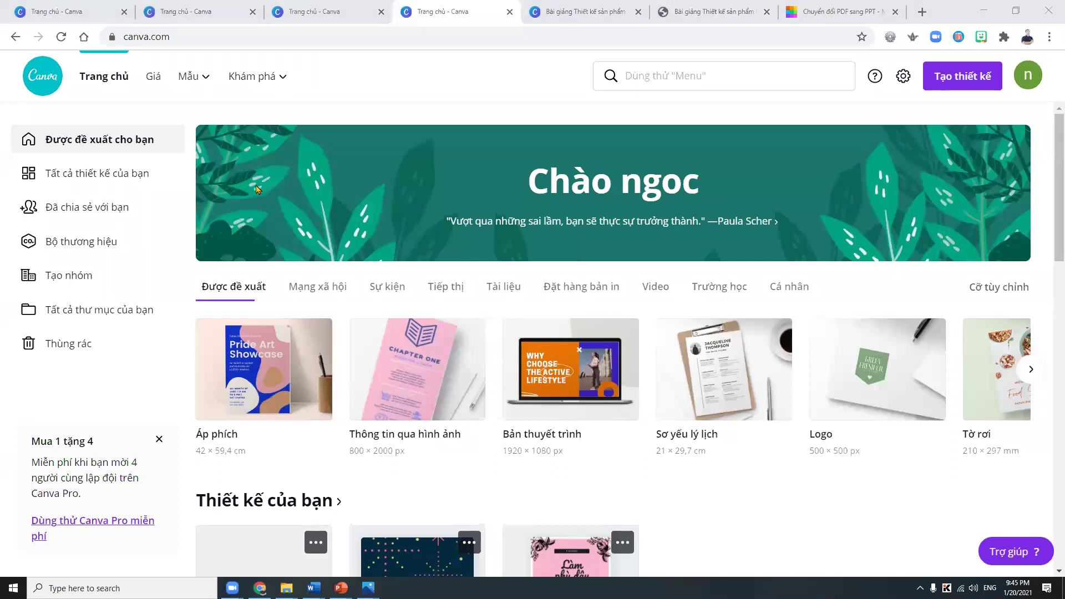
{"action": "scroll", "coordinate": [310, 383], "scroll_direction": "down", "scroll_amount": 1}
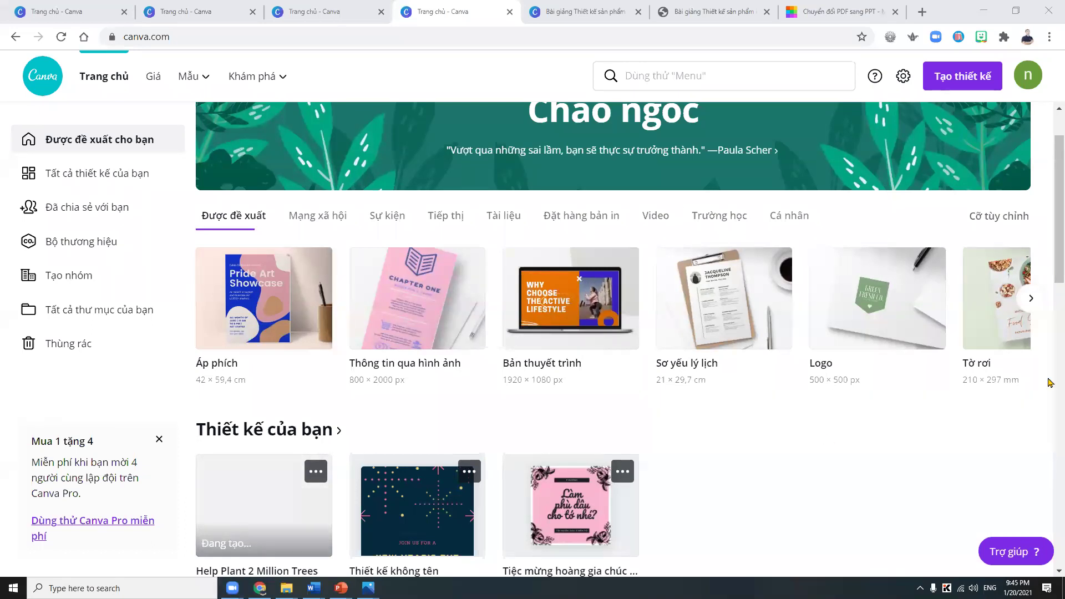
{"action": "scroll", "coordinate": [752, 460], "scroll_direction": "down", "scroll_amount": 4}
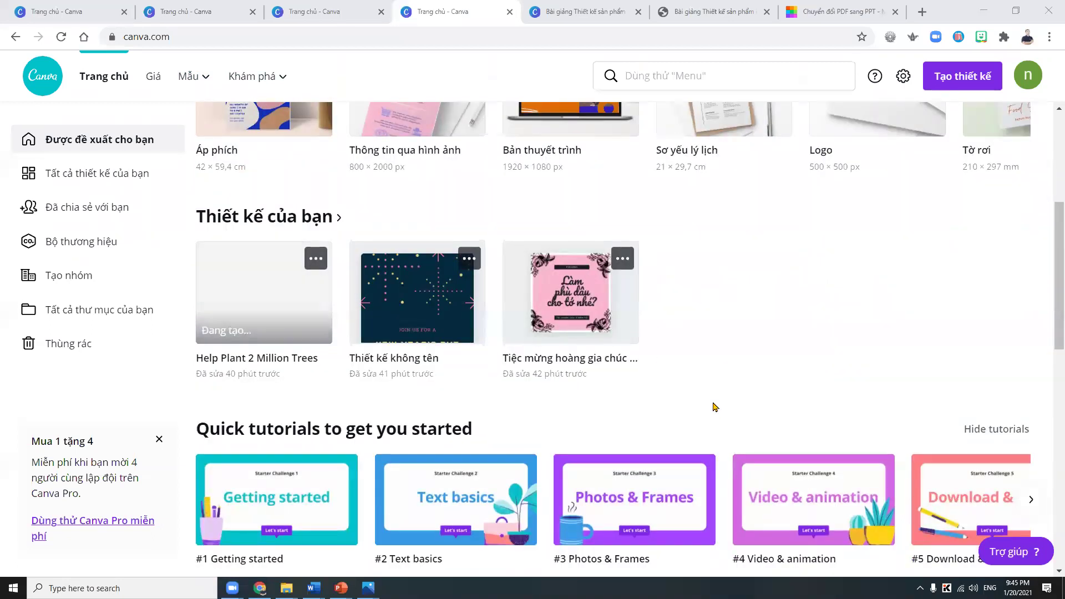
{"action": "scroll", "coordinate": [713, 405], "scroll_direction": "up", "scroll_amount": 5}
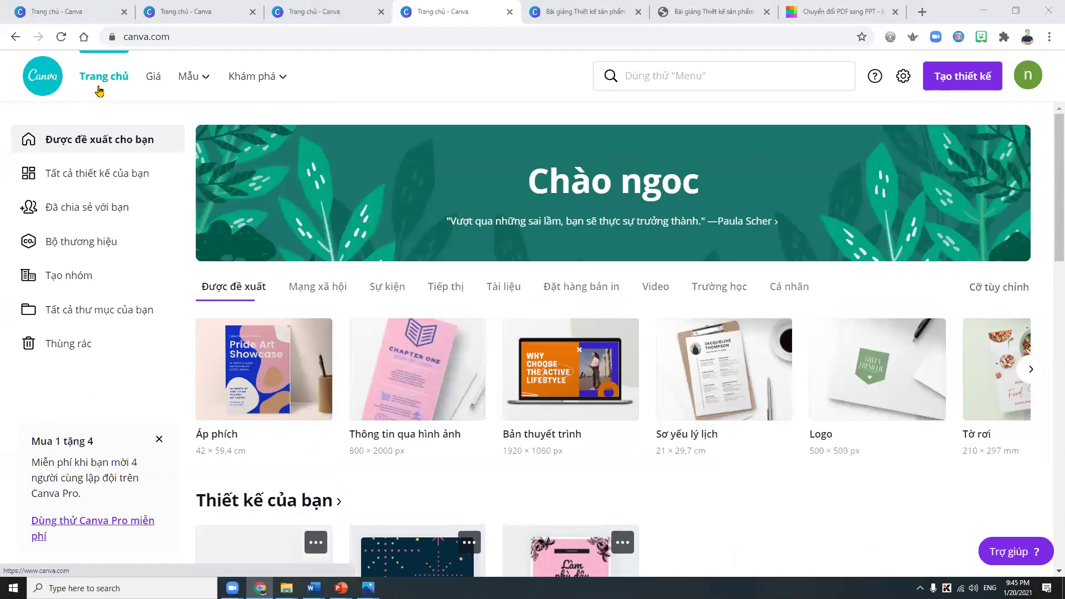
{"action": "key", "text": "alt+Tab"}
{"action": "key", "text": "alt+Tab"}
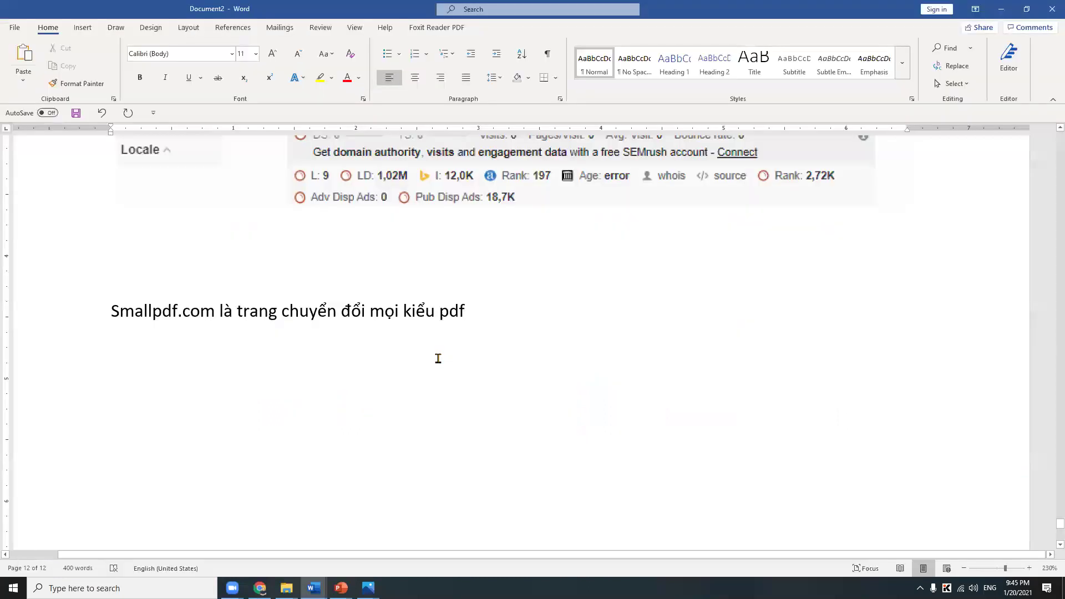
- Add the Word note 'Làm video về trang chủ' and return to Canva
{"action": "type", "text": "Làm video "}
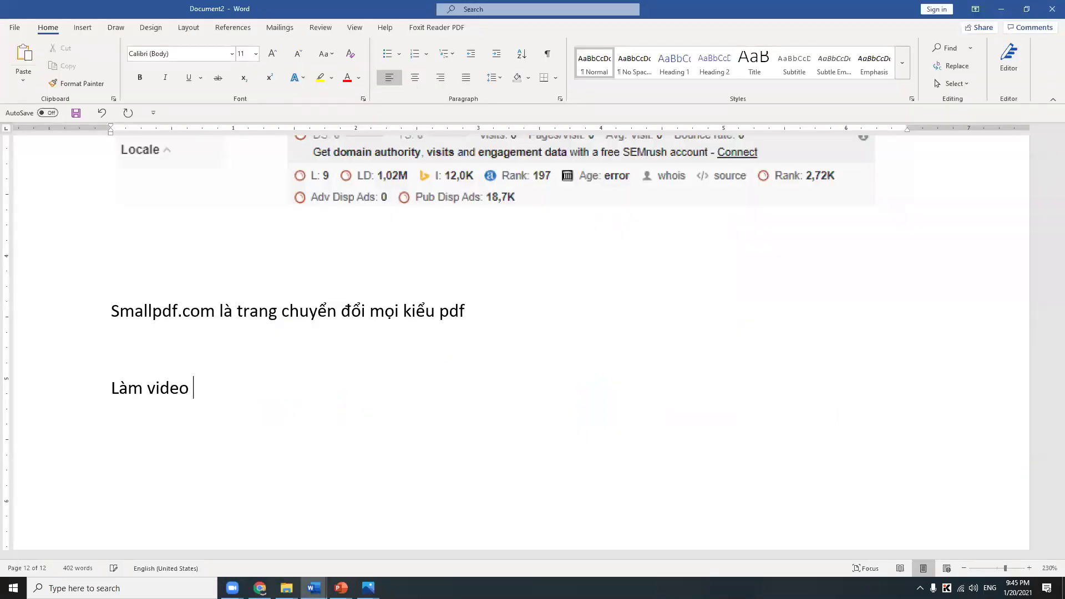
{"action": "type", "text": "về trang chủ:"}
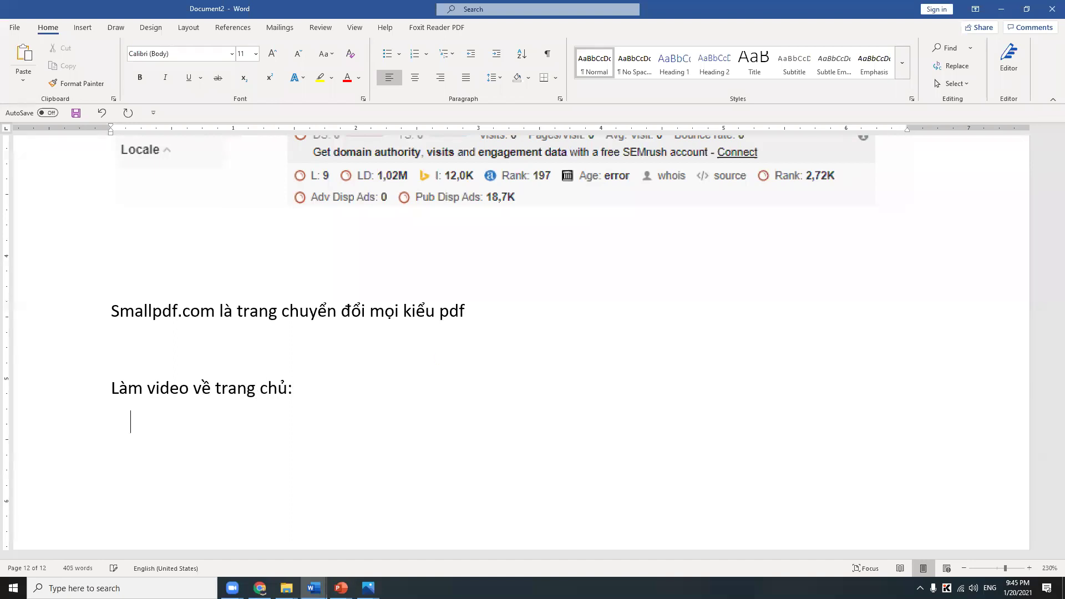
{"action": "key", "text": "alt+Tab"}
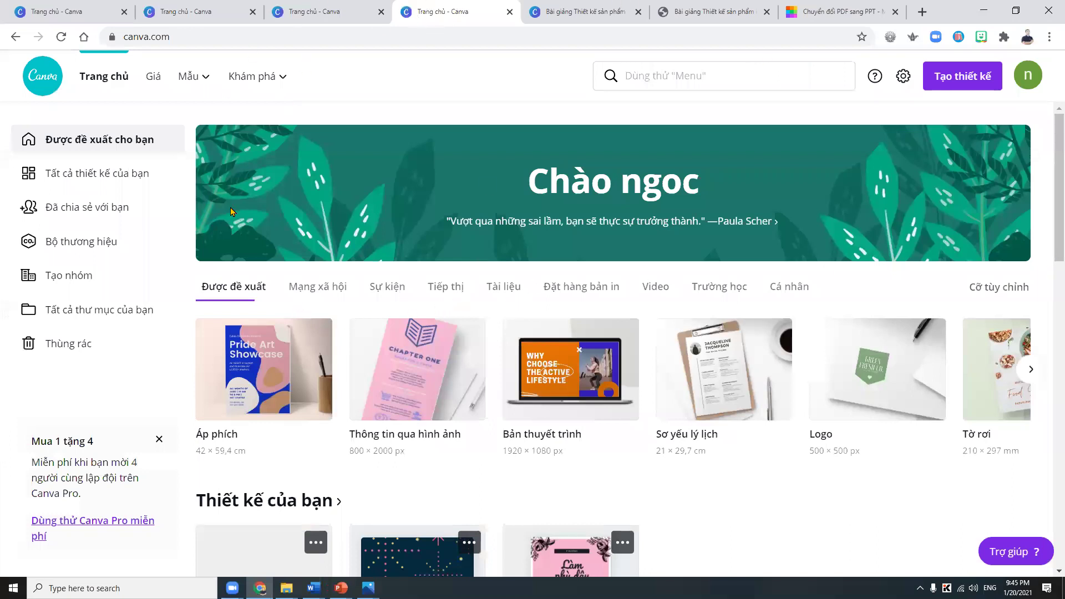
- Browse Canva's Video formats and start a 'Phần giới thiệu đầu video trên YouTube' design
{"action": "scroll", "coordinate": [411, 403], "scroll_direction": "down", "scroll_amount": 4}
{"action": "scroll", "coordinate": [411, 403], "scroll_direction": "up", "scroll_amount": 1}
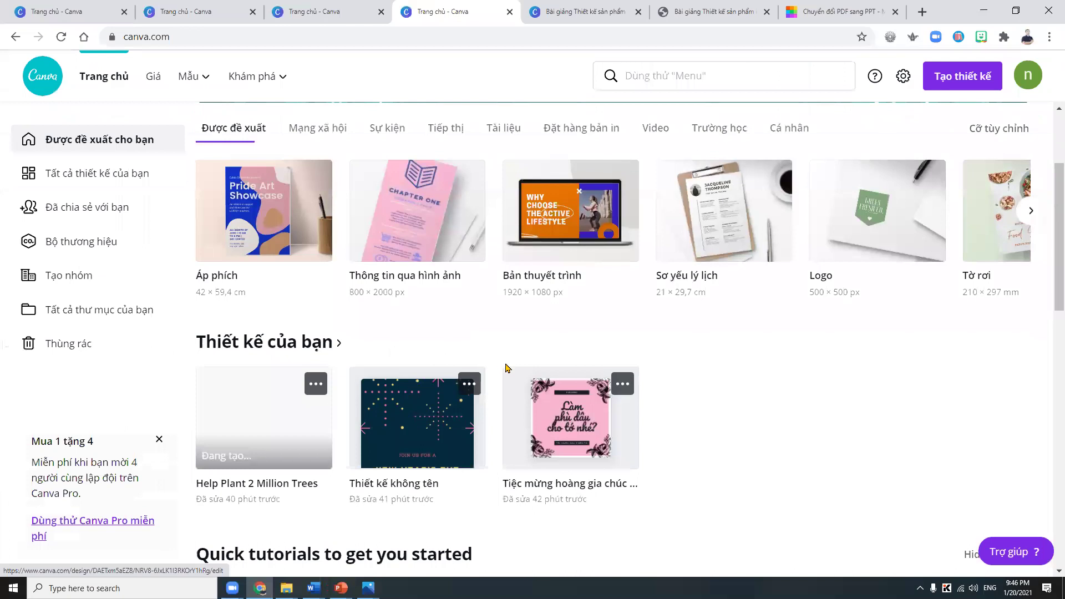
{"action": "scroll", "coordinate": [250, 266], "scroll_direction": "up", "scroll_amount": 3}
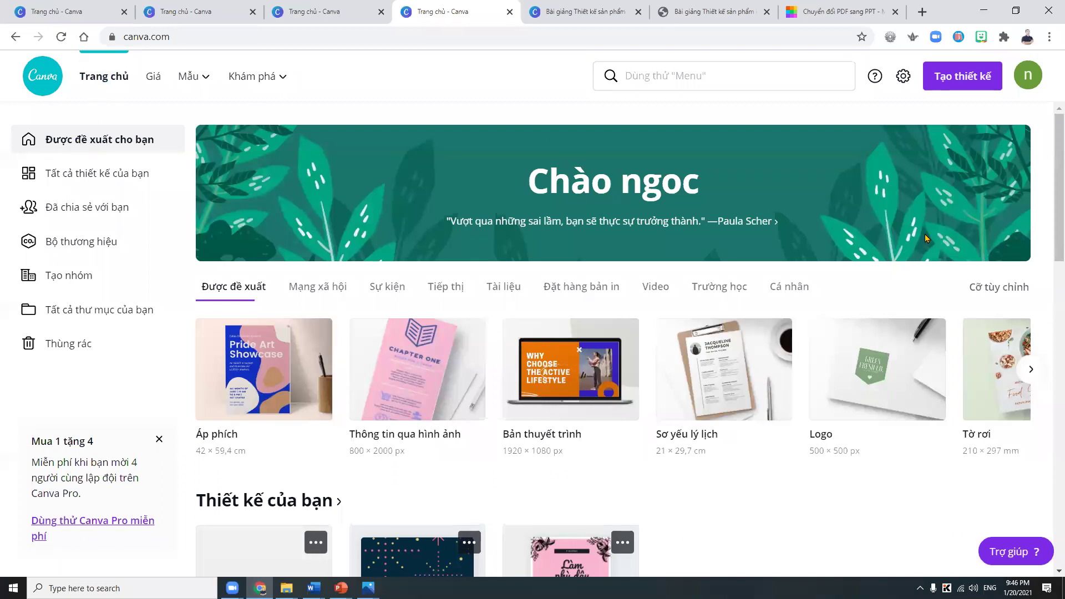
{"action": "left_click", "coordinate": [651, 288]}
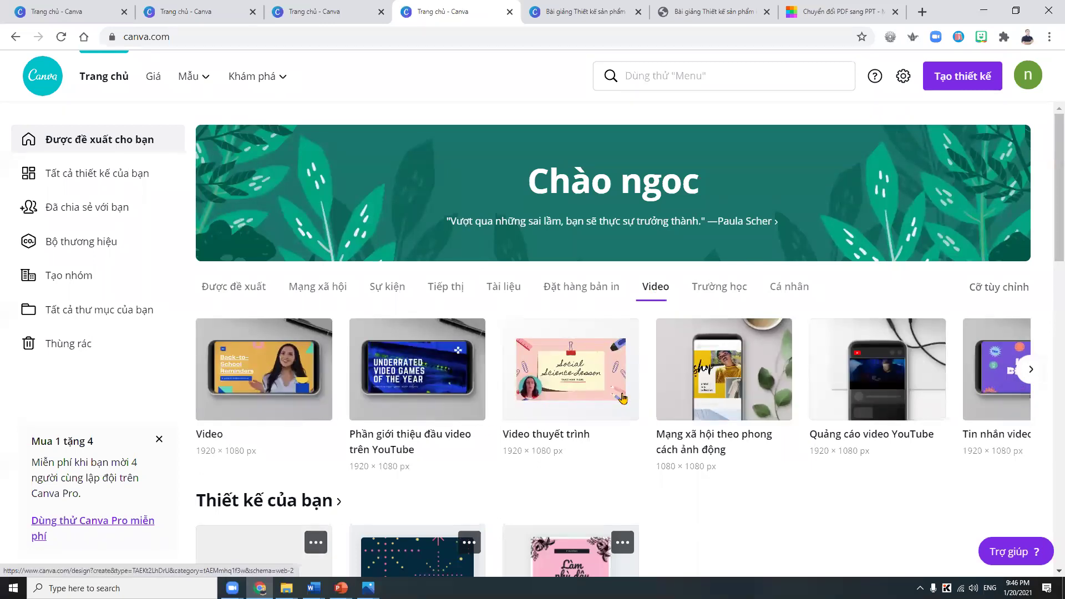
{"action": "left_click", "coordinate": [1031, 370]}
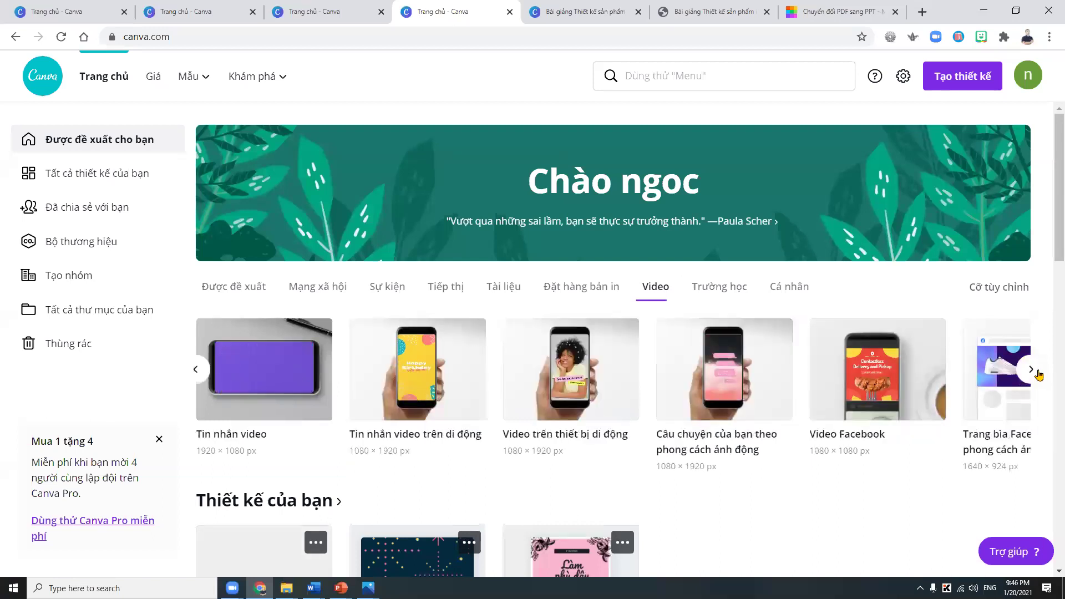
{"action": "left_click", "coordinate": [195, 370]}
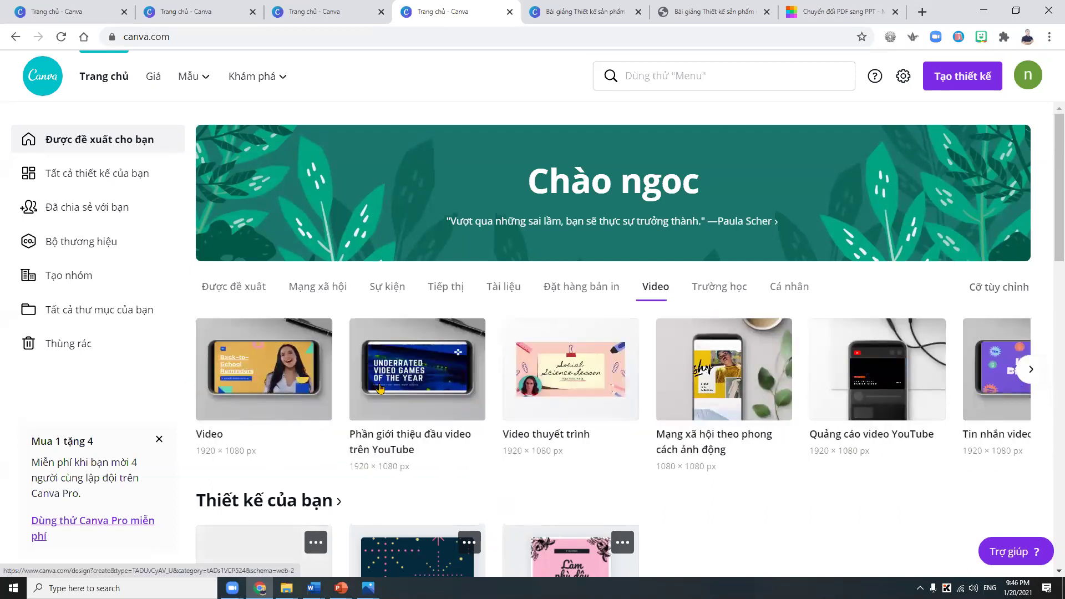
{"action": "left_click", "coordinate": [403, 437]}
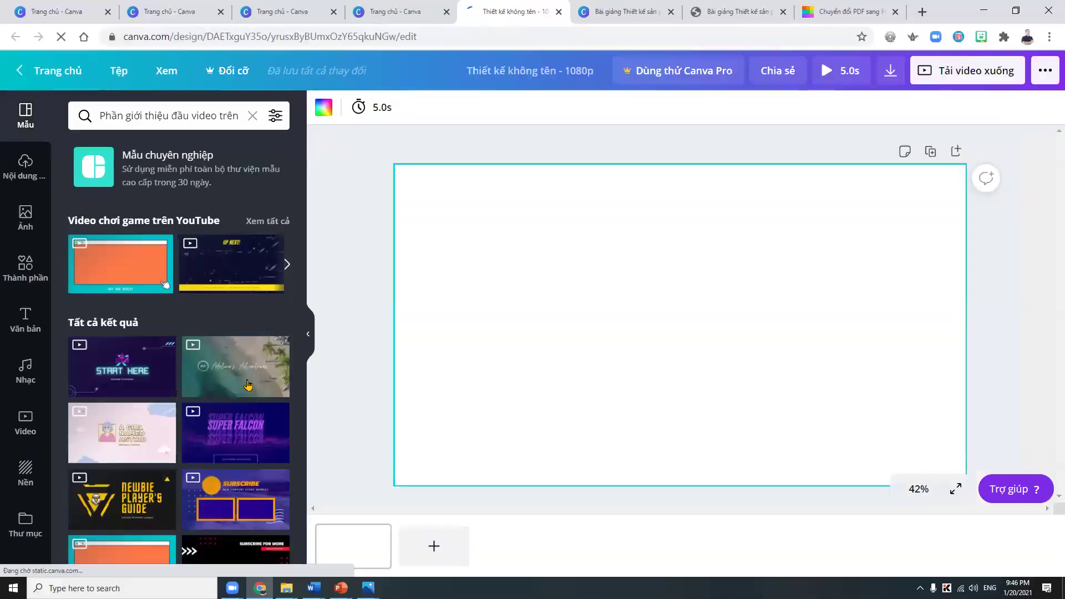
- Look over the YouTube intro templates in the blank design, then go back to 'Trang chủ'
{"action": "scroll", "coordinate": [222, 438], "scroll_direction": "down", "scroll_amount": 3}
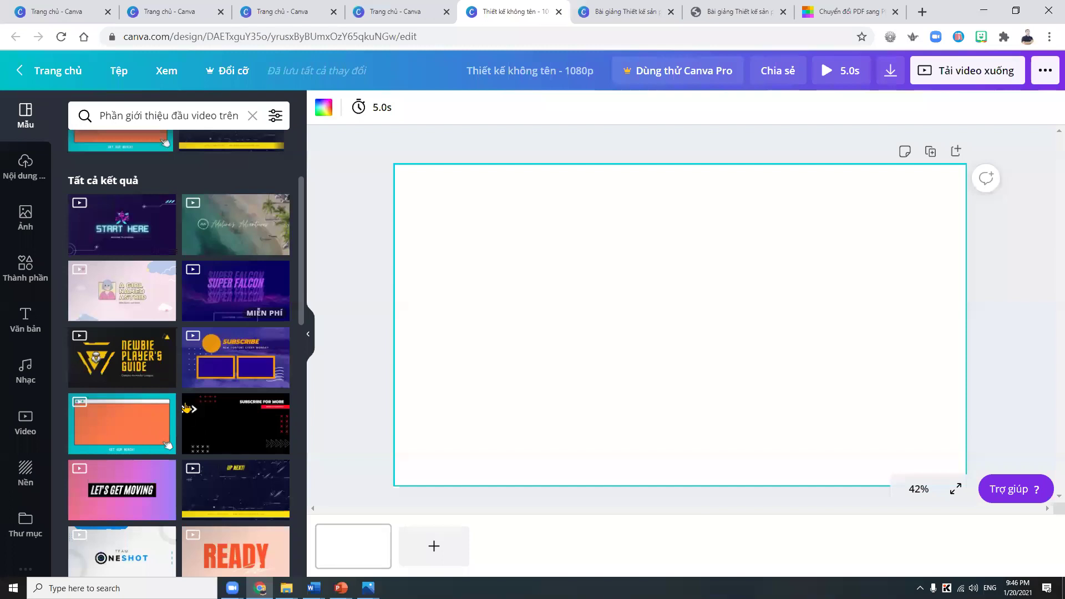
{"action": "scroll", "coordinate": [185, 396], "scroll_direction": "up", "scroll_amount": 3}
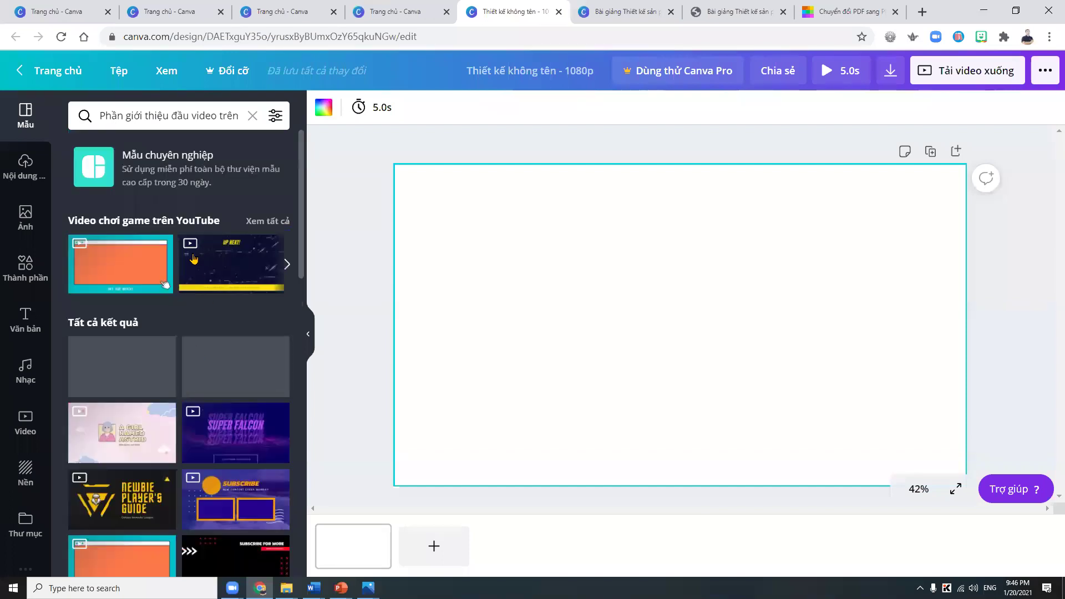
{"action": "left_click", "coordinate": [15, 73]}
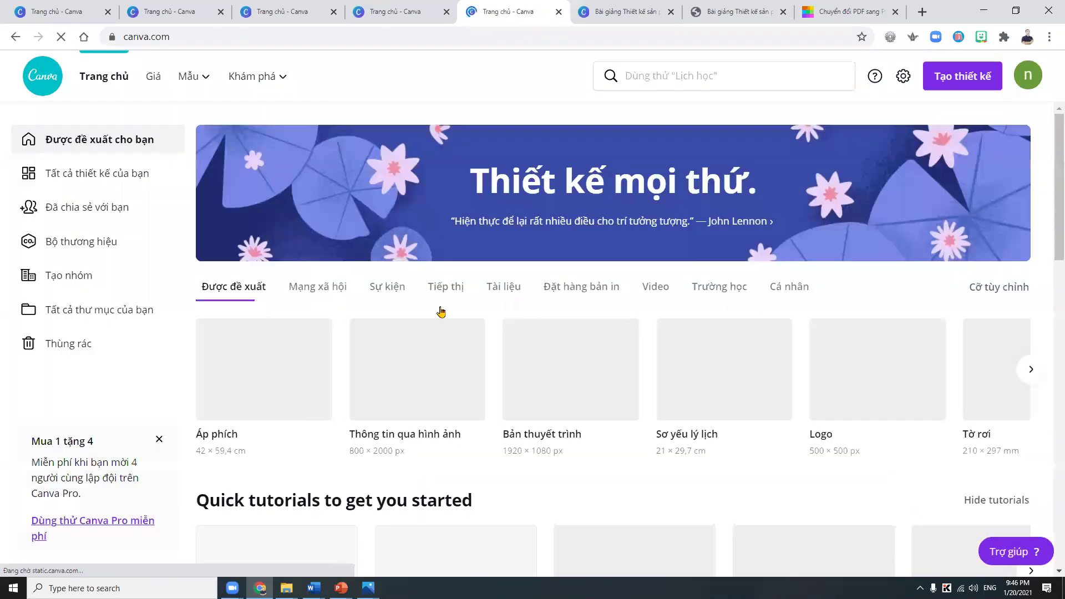
- Open a new blank 1920 × 1080 video design from the home page's Video tab
{"action": "scroll", "coordinate": [391, 190], "scroll_direction": "down", "scroll_amount": 2}
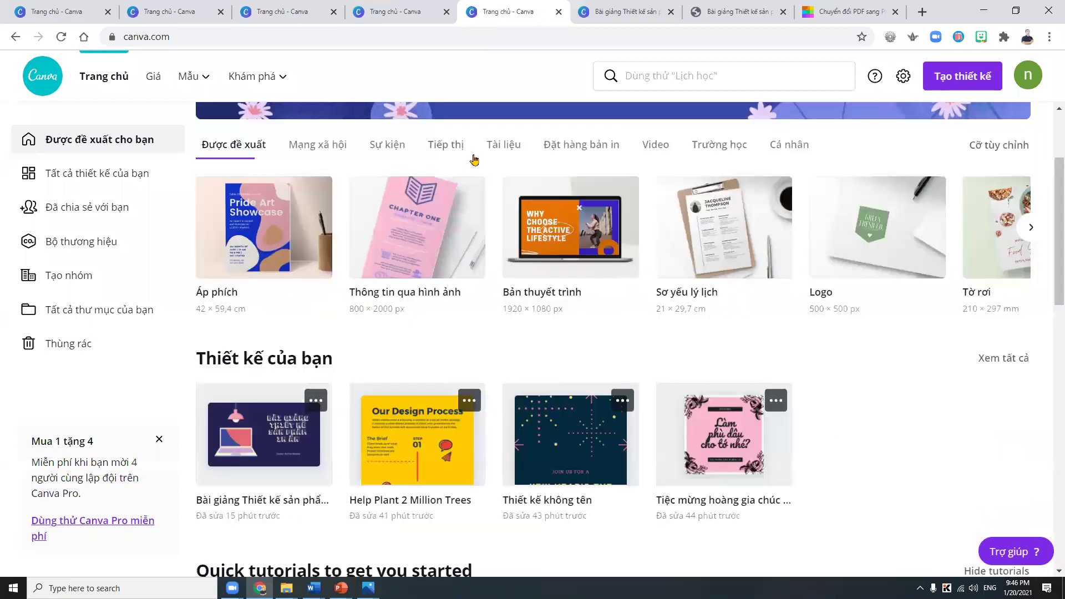
{"action": "left_click", "coordinate": [646, 147]}
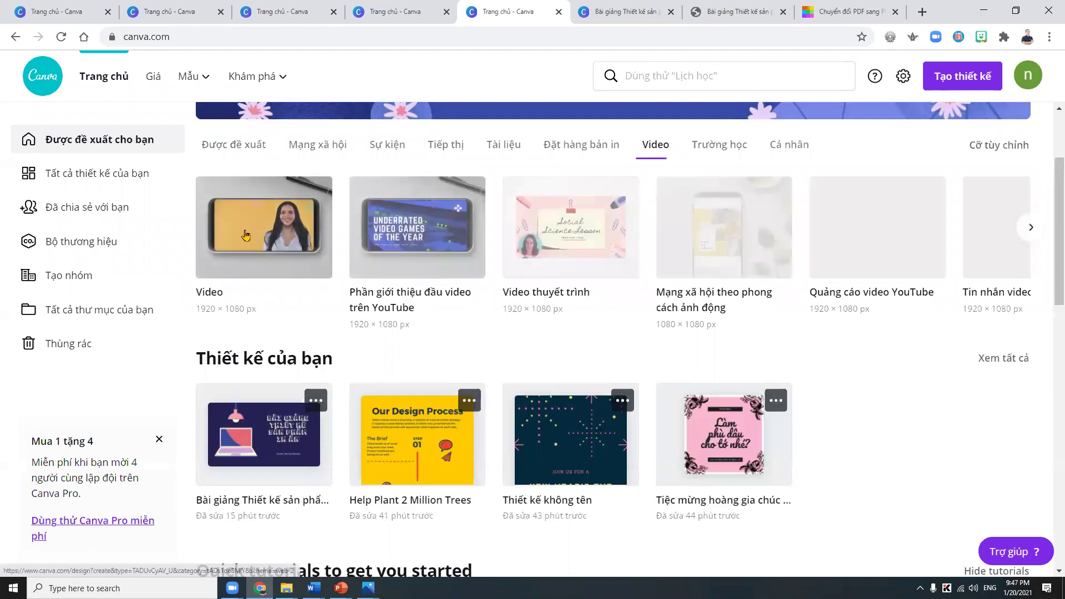
{"action": "left_click", "coordinate": [434, 338]}
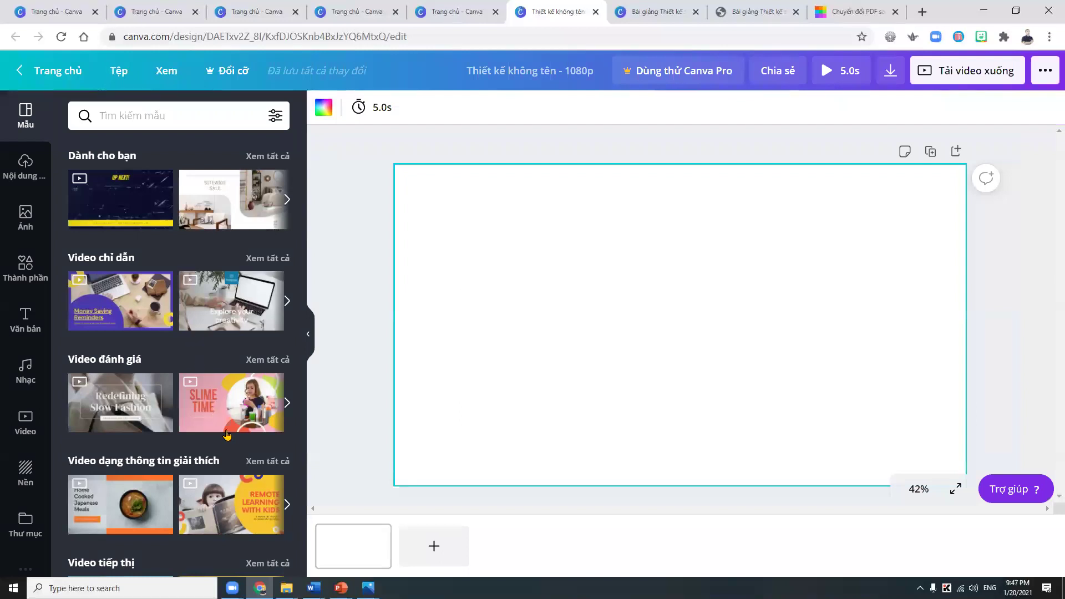
- Browse the review and marketing video template rows in the Templates panel
{"action": "scroll", "coordinate": [160, 371], "scroll_direction": "down", "scroll_amount": 1}
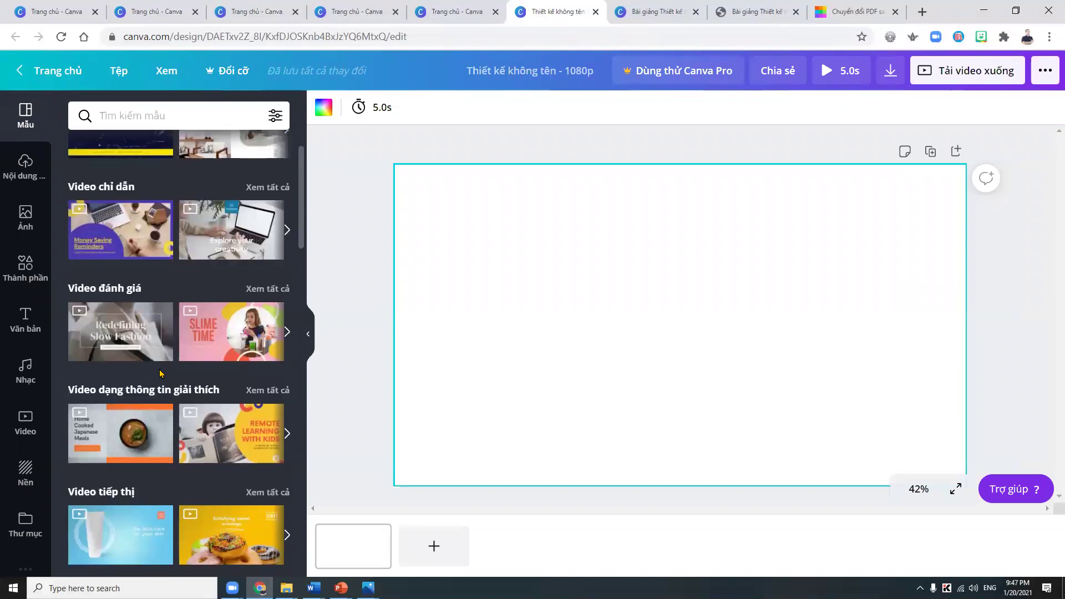
{"action": "scroll", "coordinate": [161, 375], "scroll_direction": "down", "scroll_amount": 2}
{"action": "scroll", "coordinate": [160, 378], "scroll_direction": "up", "scroll_amount": 2}
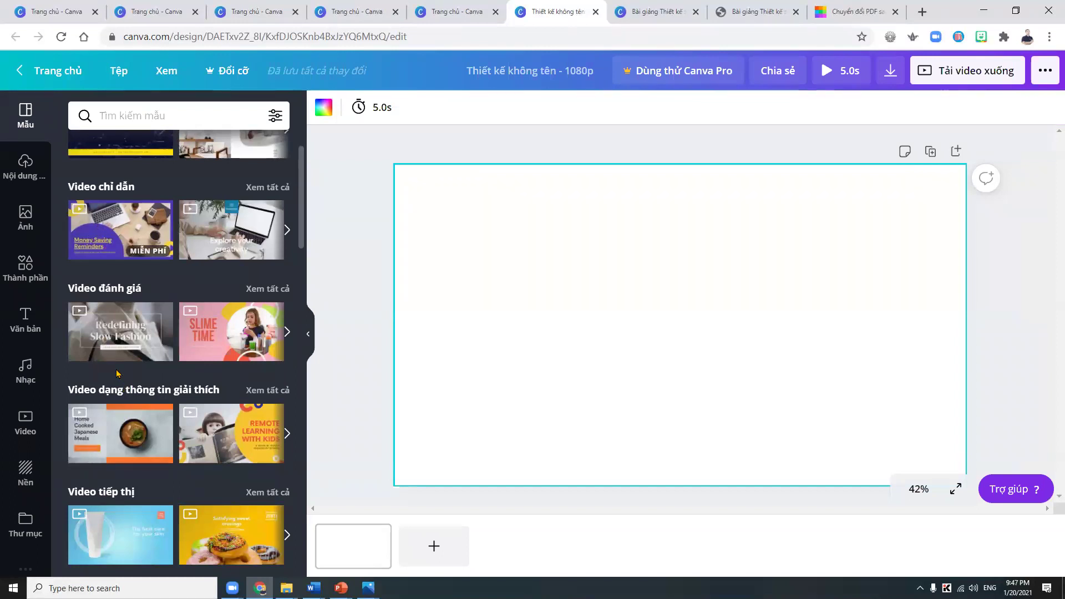
{"action": "scroll", "coordinate": [111, 335], "scroll_direction": "down", "scroll_amount": 1}
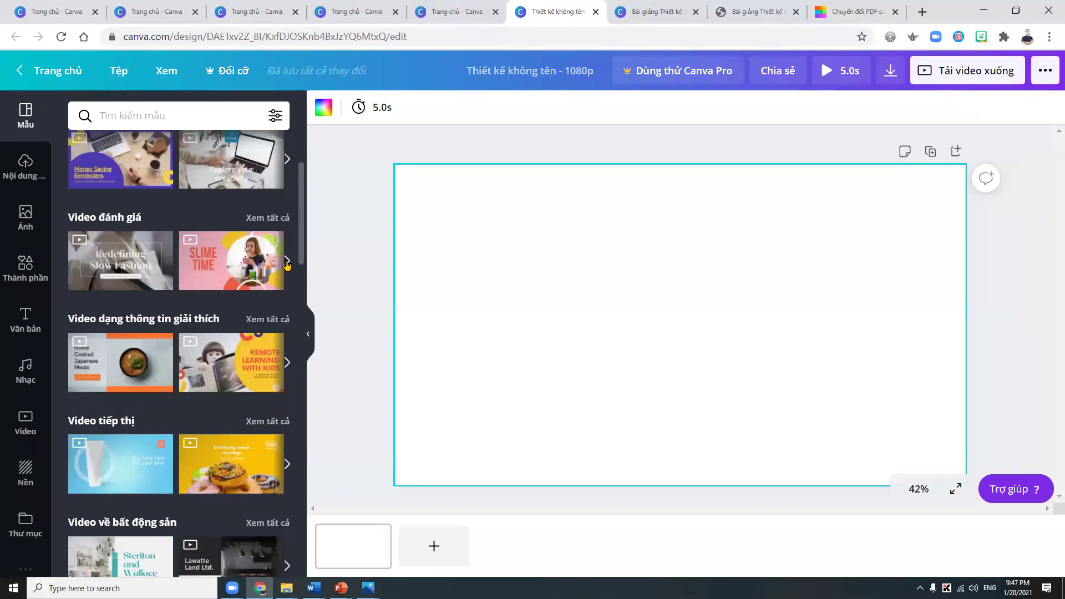
{"action": "left_click", "coordinate": [287, 260]}
{"action": "left_click", "coordinate": [288, 262]}
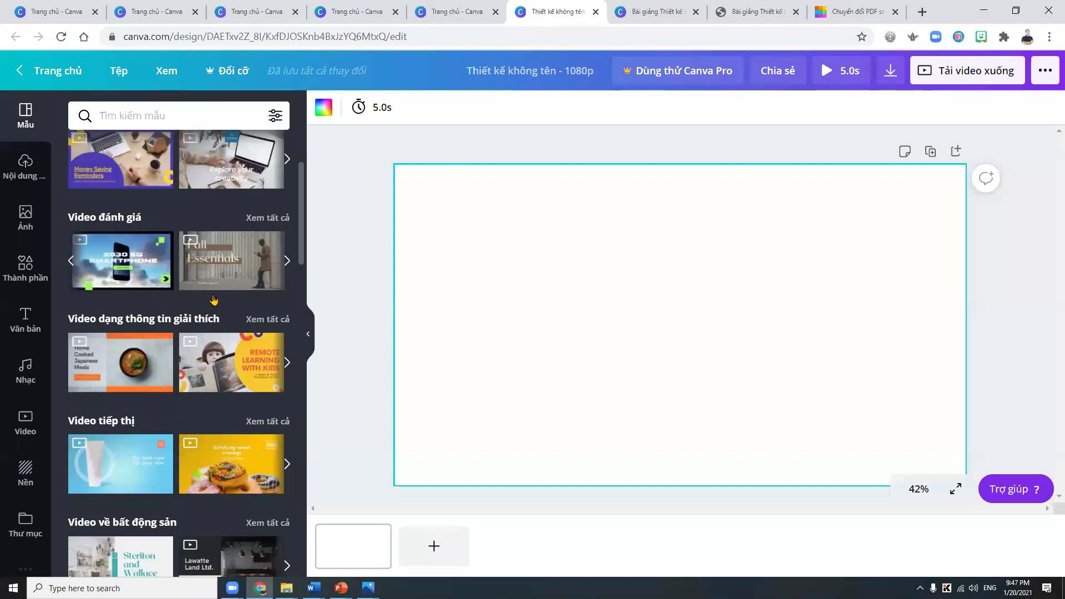
{"action": "scroll", "coordinate": [188, 373], "scroll_direction": "down", "scroll_amount": 4}
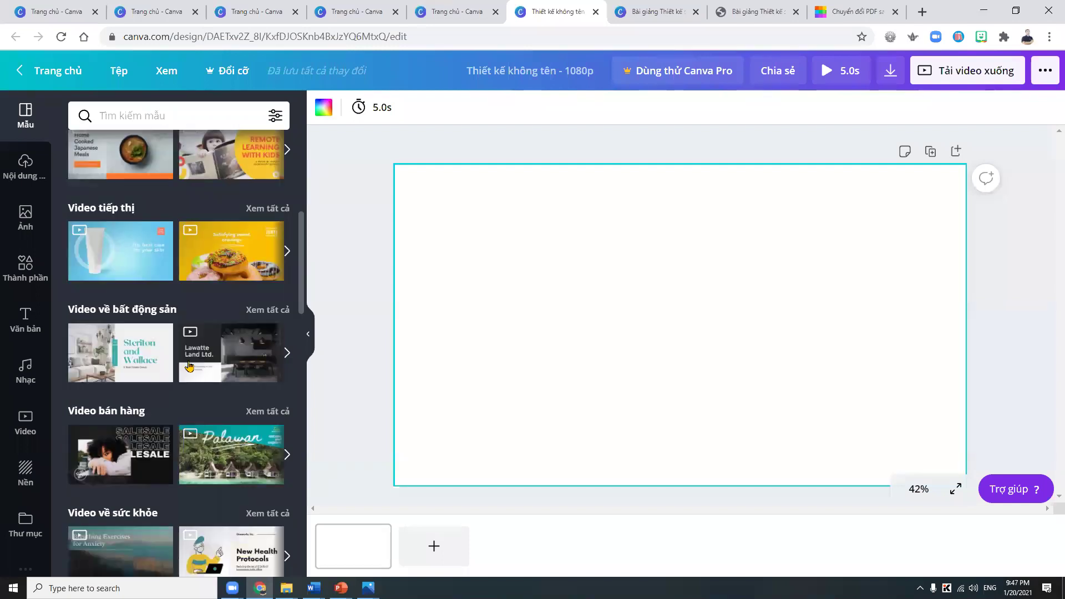
{"action": "left_click", "coordinate": [286, 257]}
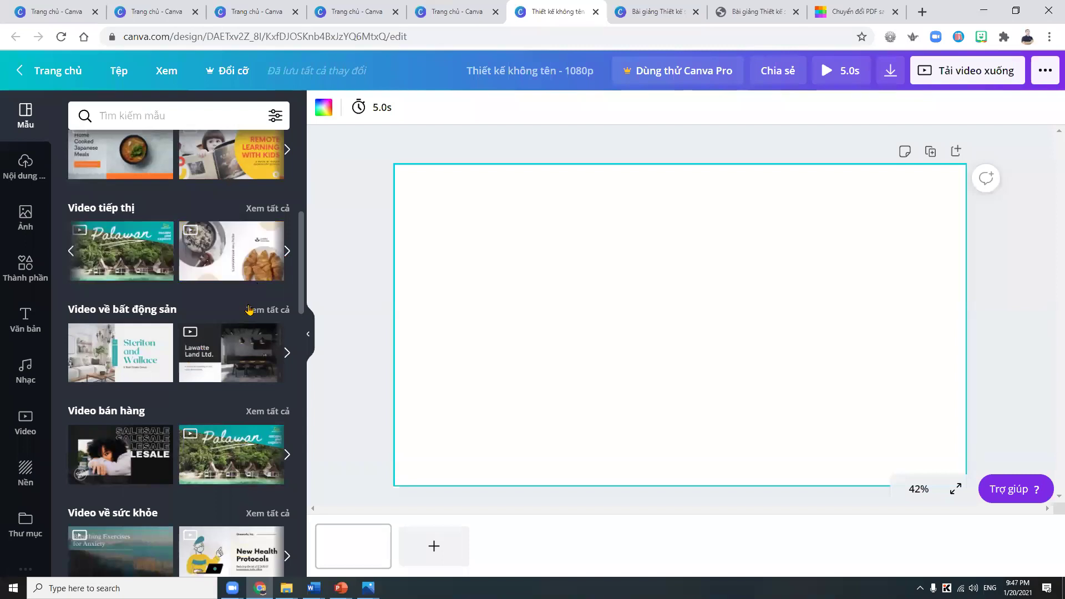
- Scroll through the video categories and open the Money Saving Reminders template under Video chỉ dẫn
{"action": "scroll", "coordinate": [178, 393], "scroll_direction": "down", "scroll_amount": 1}
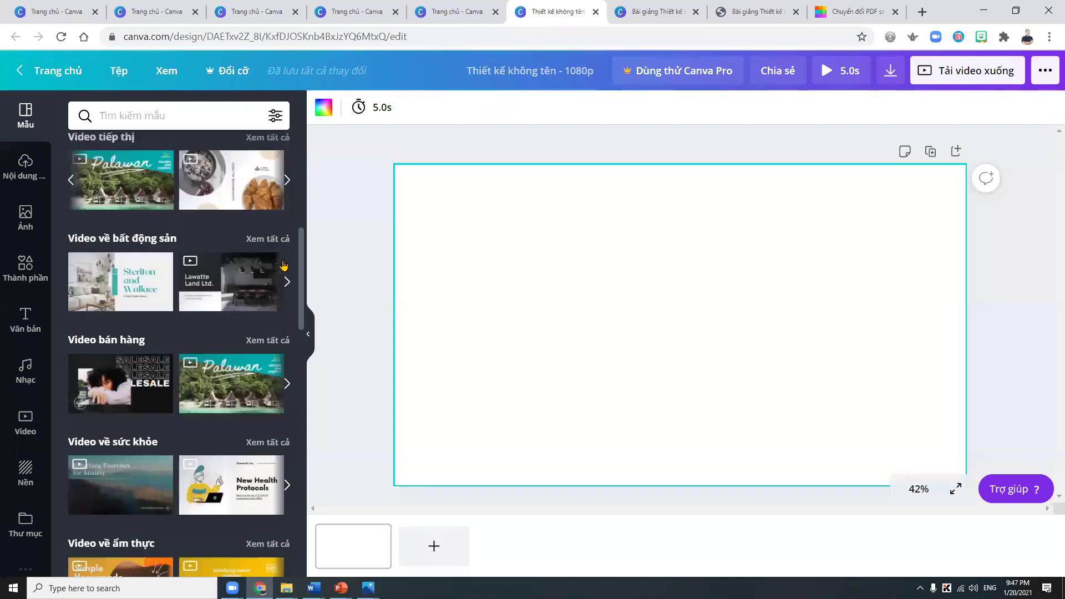
{"action": "scroll", "coordinate": [252, 258], "scroll_direction": "down", "scroll_amount": 2}
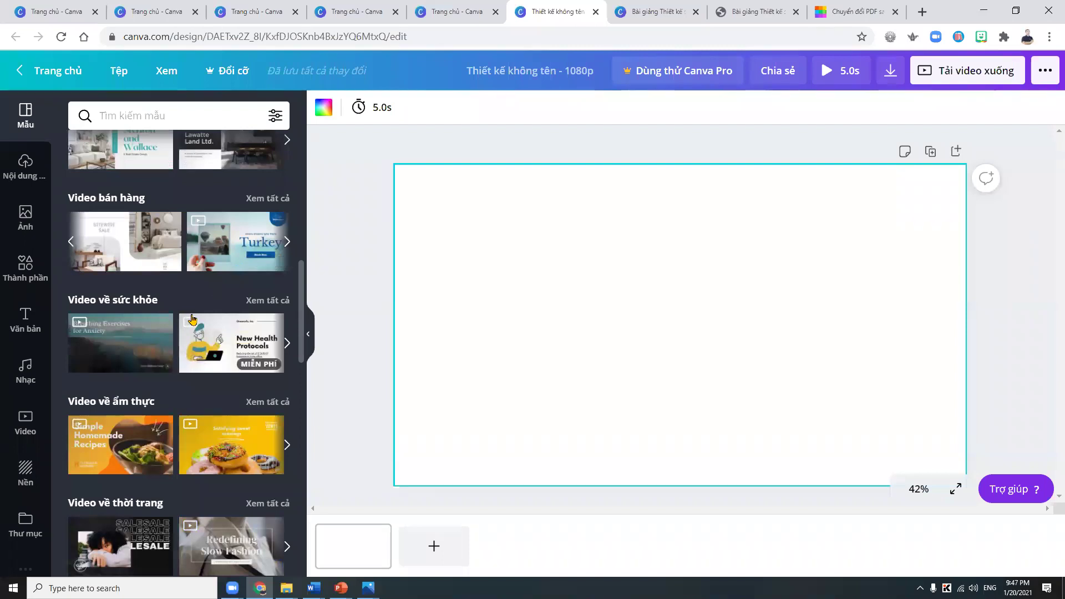
{"action": "scroll", "coordinate": [193, 320], "scroll_direction": "down", "scroll_amount": 2}
{"action": "scroll", "coordinate": [220, 364], "scroll_direction": "down", "scroll_amount": 1}
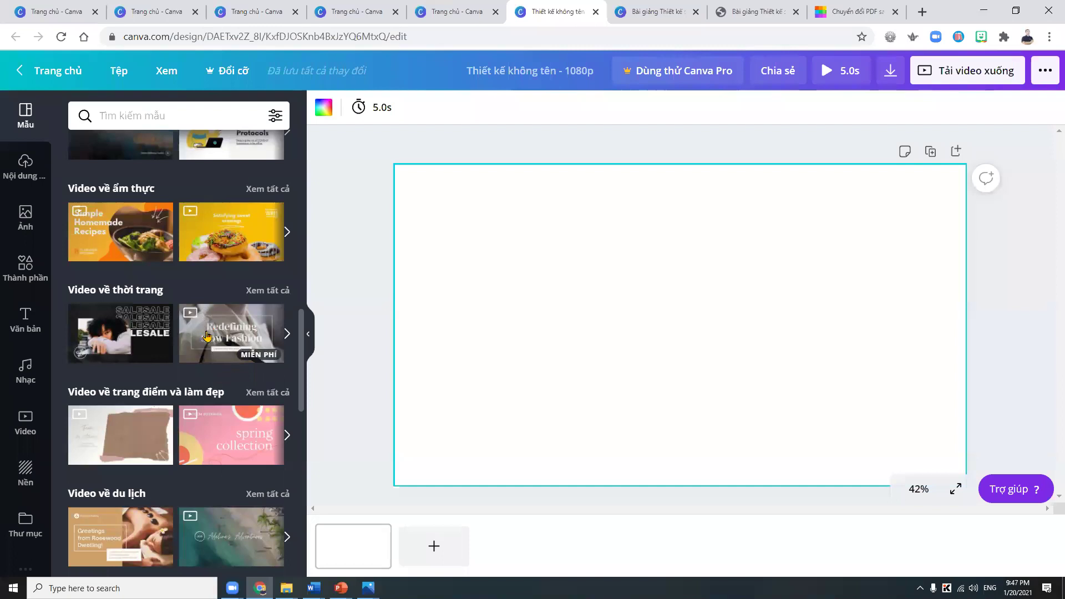
{"action": "scroll", "coordinate": [206, 337], "scroll_direction": "down", "scroll_amount": 5}
{"action": "scroll", "coordinate": [205, 337], "scroll_direction": "down", "scroll_amount": 2}
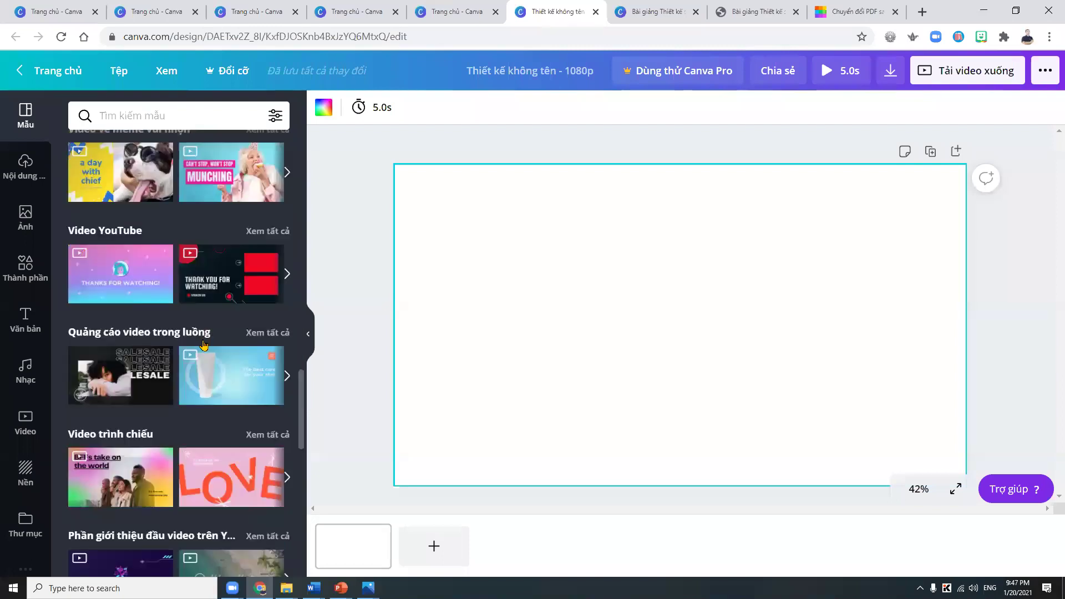
{"action": "scroll", "coordinate": [207, 340], "scroll_direction": "down", "scroll_amount": 3}
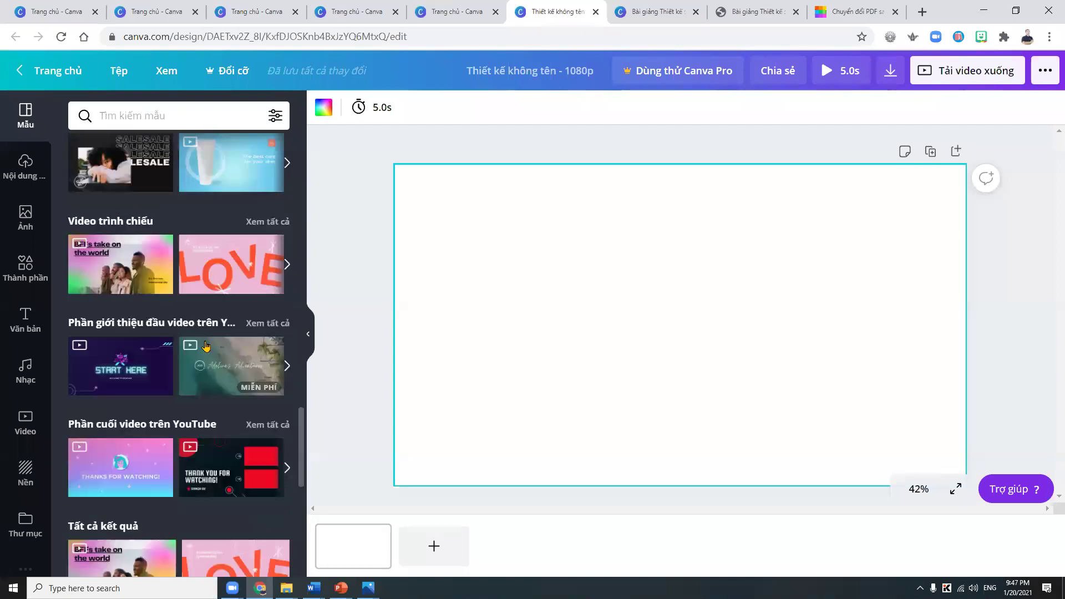
{"action": "scroll", "coordinate": [206, 345], "scroll_direction": "down", "scroll_amount": 3}
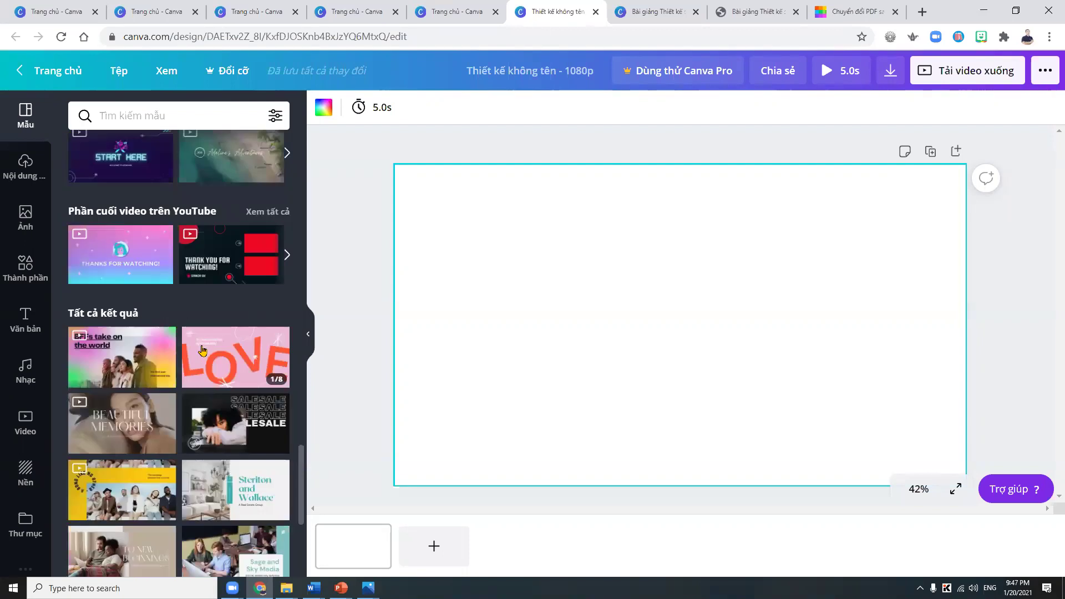
{"action": "scroll", "coordinate": [203, 350], "scroll_direction": "down", "scroll_amount": 2}
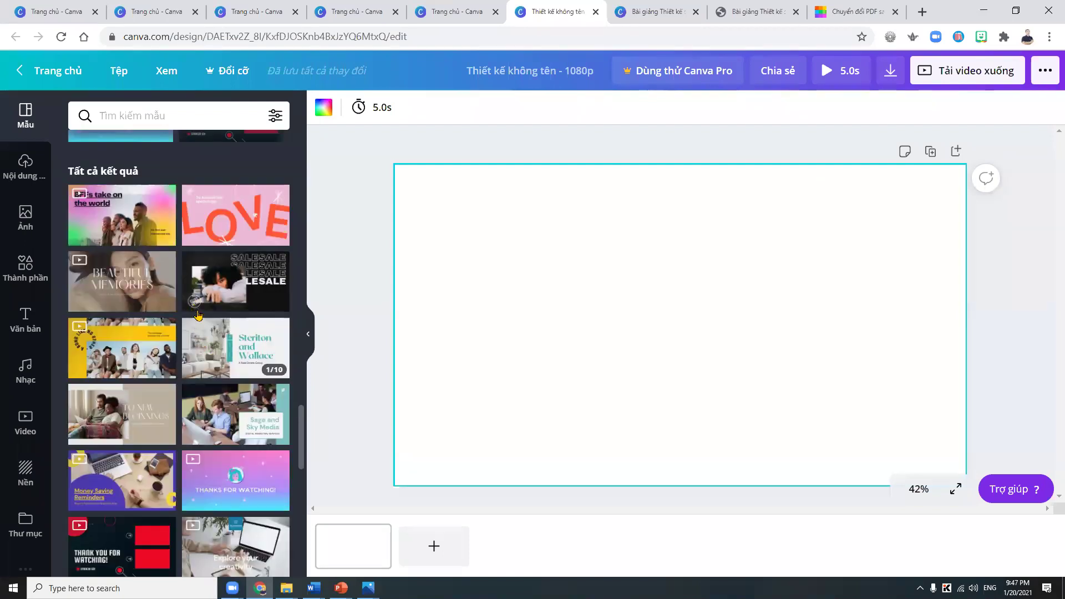
{"action": "scroll", "coordinate": [199, 318], "scroll_direction": "up", "scroll_amount": 10}
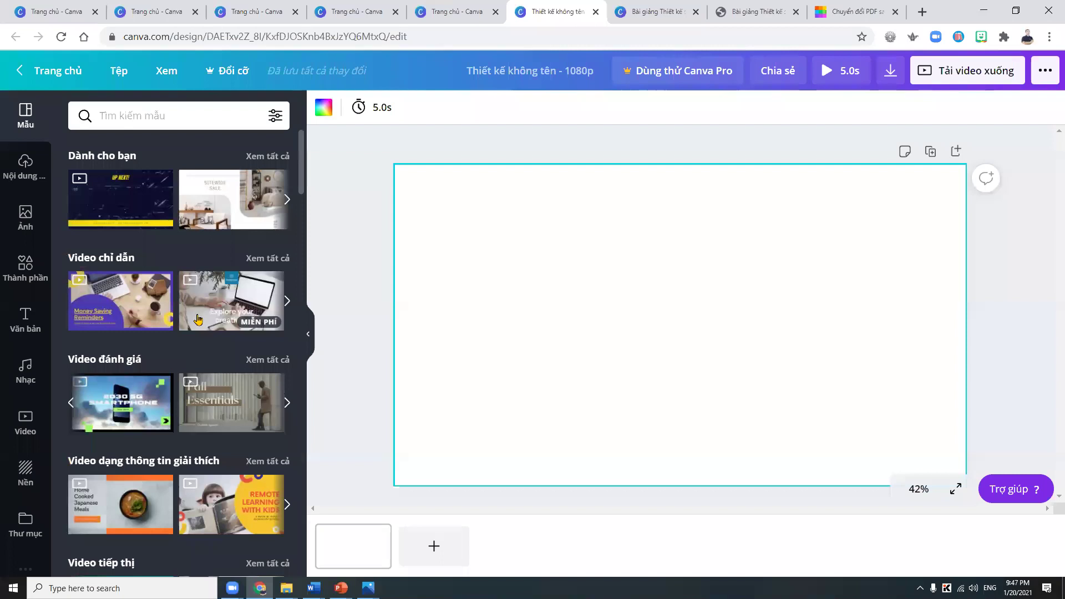
{"action": "left_click", "coordinate": [130, 309]}
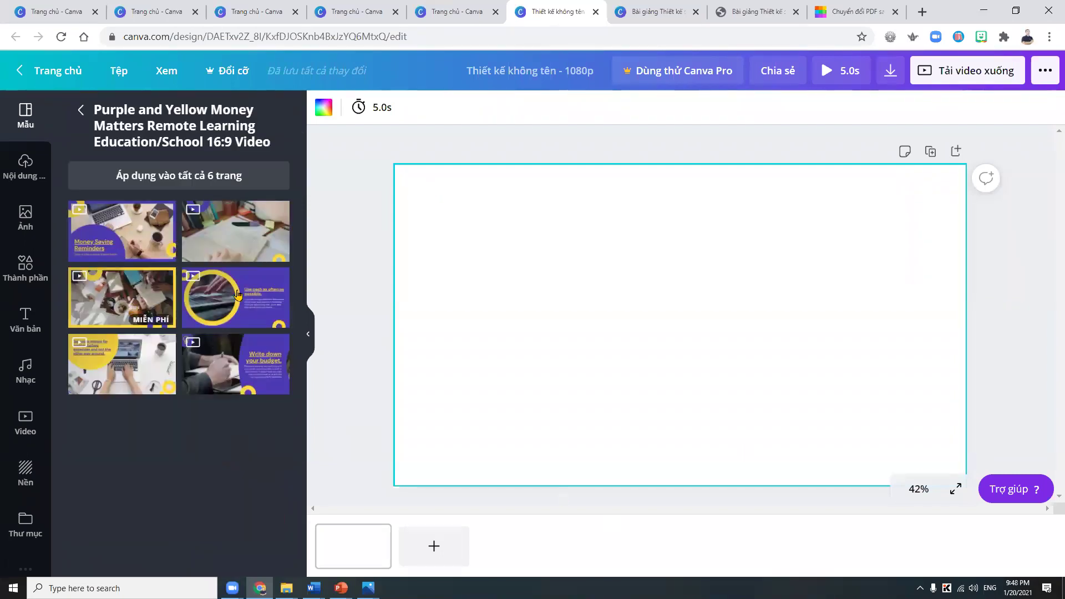
- Apply the Money Saving Reminders title page to the canvas and select its heading text
{"action": "left_click", "coordinate": [113, 234]}
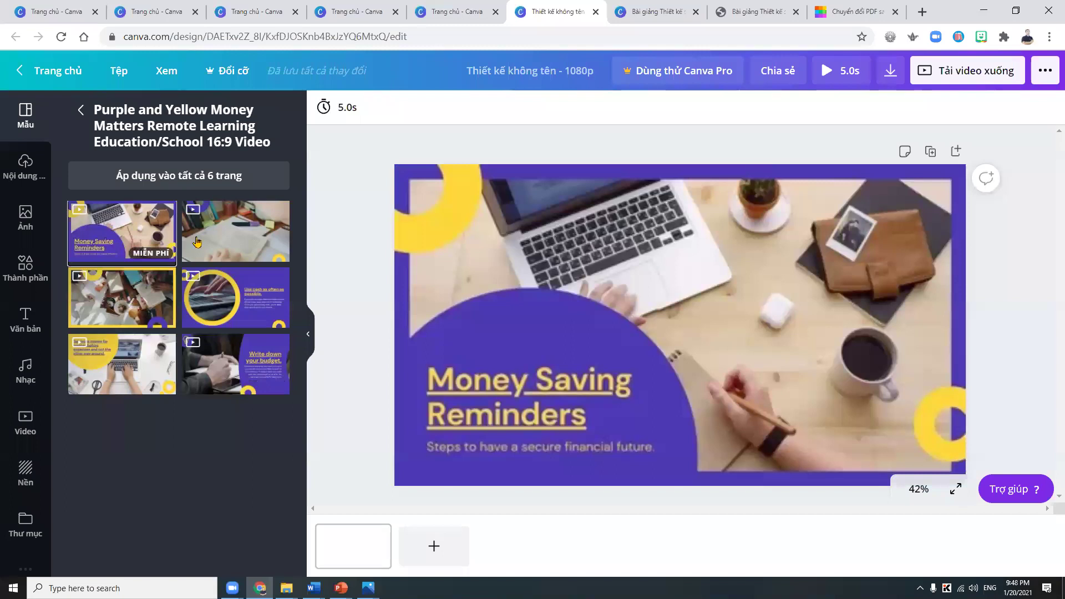
{"action": "left_click", "coordinate": [494, 384]}
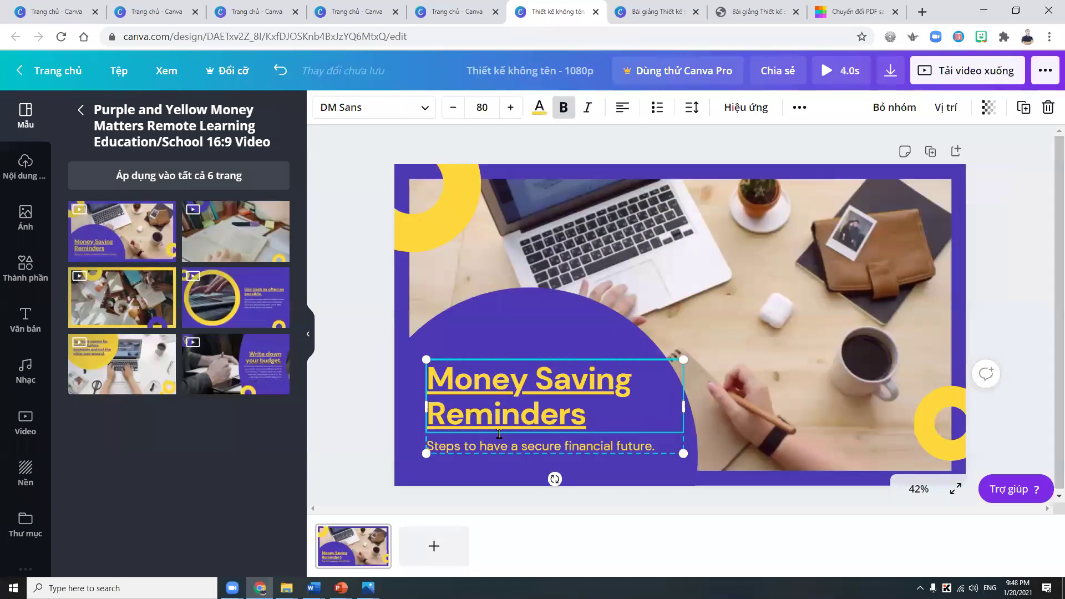
{"action": "key", "text": "ctrl+shift+Right"}
{"action": "left_click", "coordinate": [570, 431]}
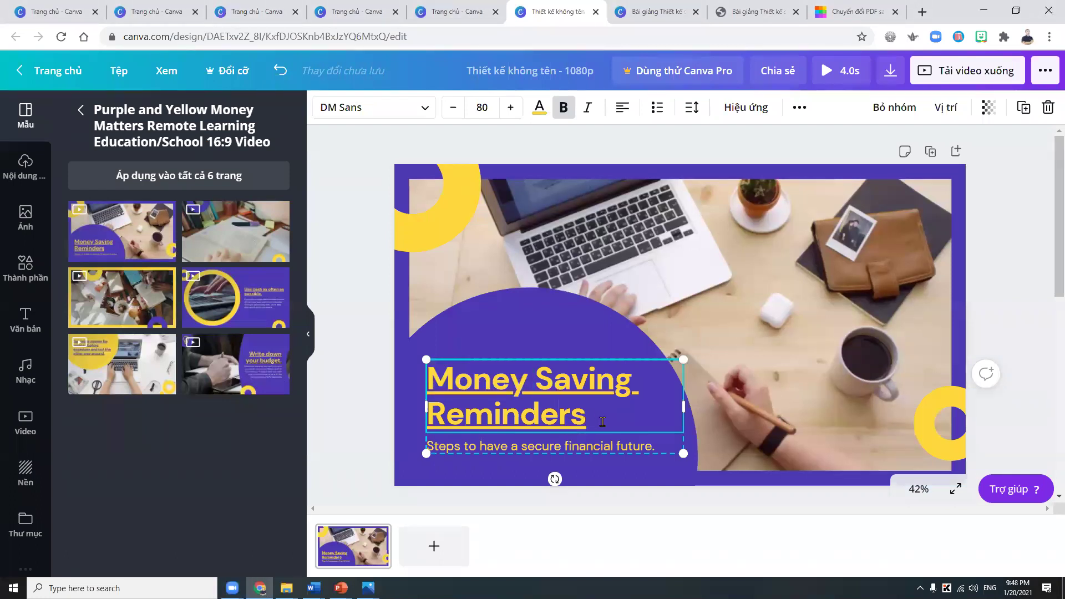
{"action": "key", "text": "ctrl+a"}
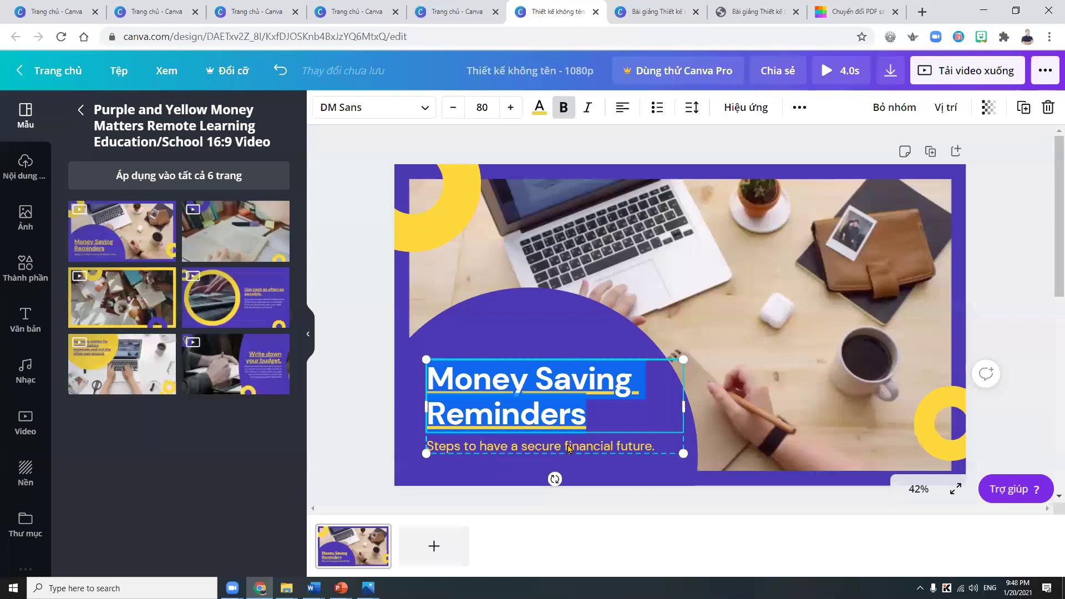
{"action": "left_click_drag", "start_coordinate": [450, 371], "coordinate": [423, 362]}
{"action": "left_click", "coordinate": [623, 425]}
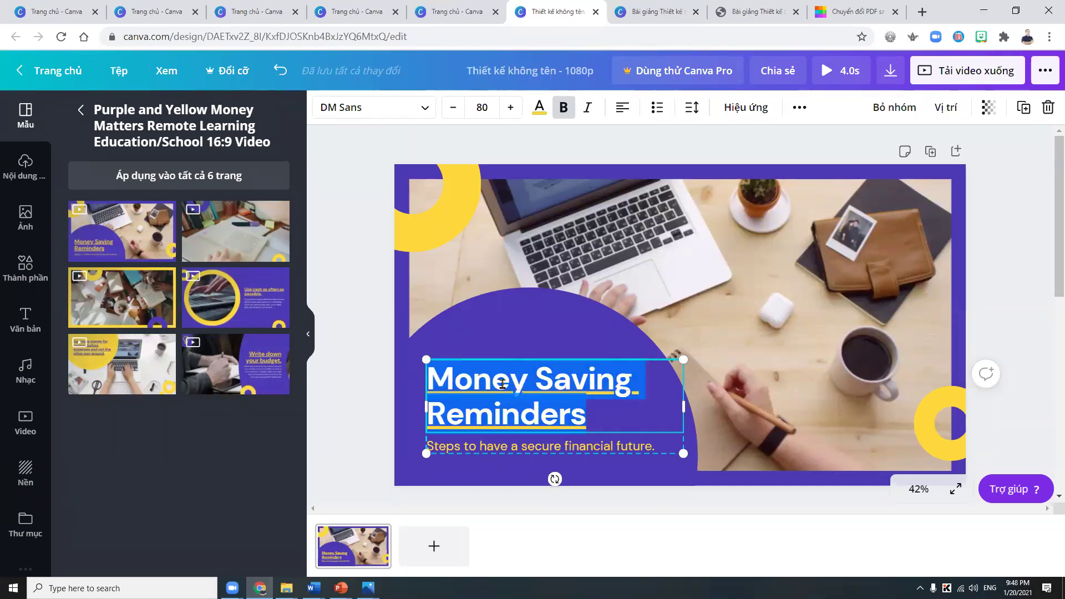
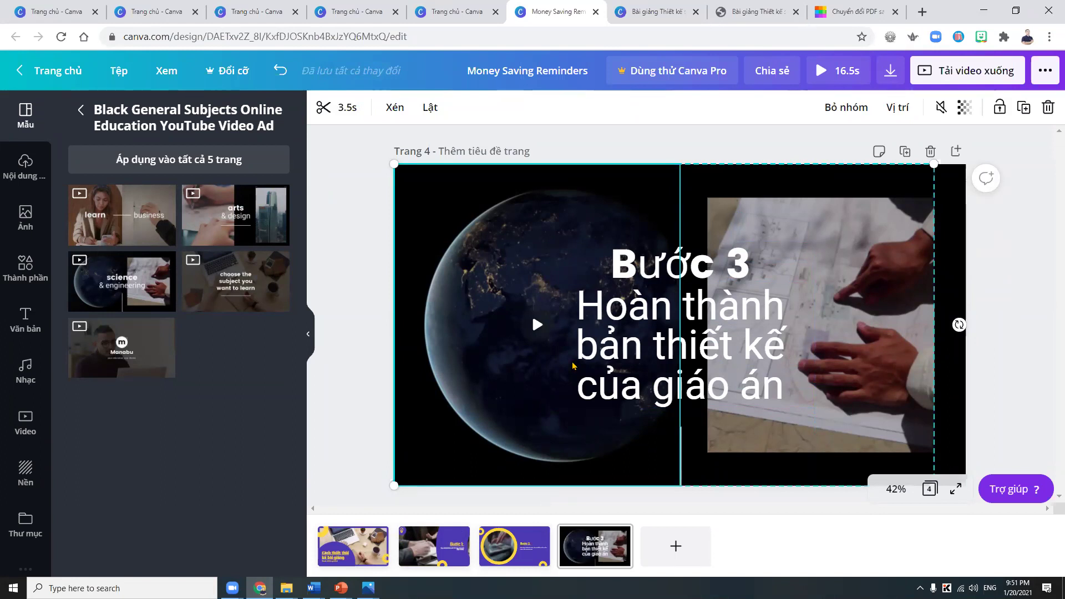
- Select the Bước 3 heading, page 4's earth video and page 1's background video
{"action": "left_click", "coordinate": [635, 307]}
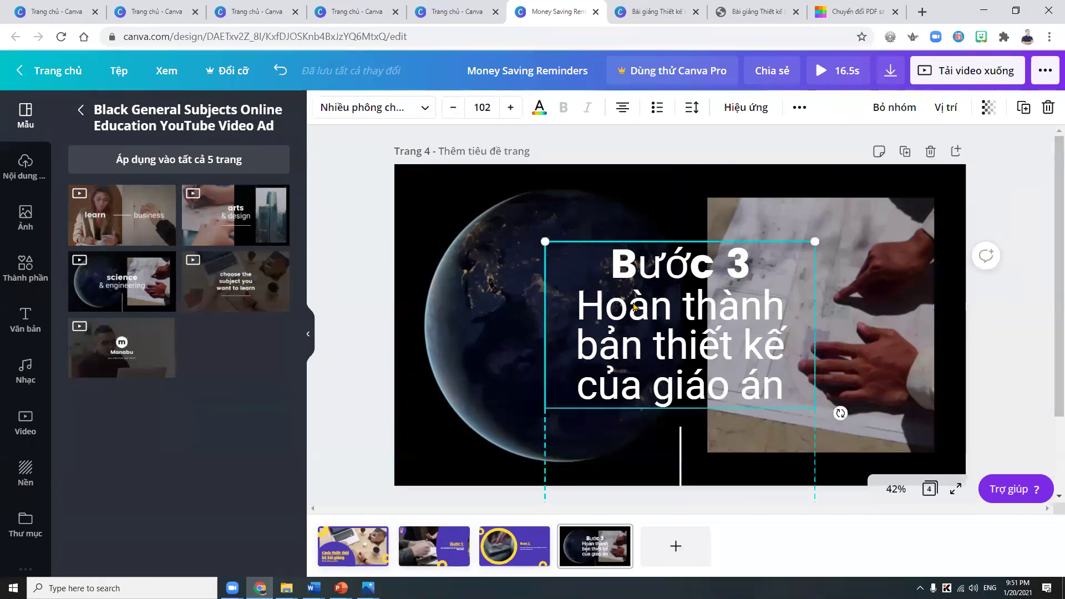
{"action": "left_click", "coordinate": [634, 255]}
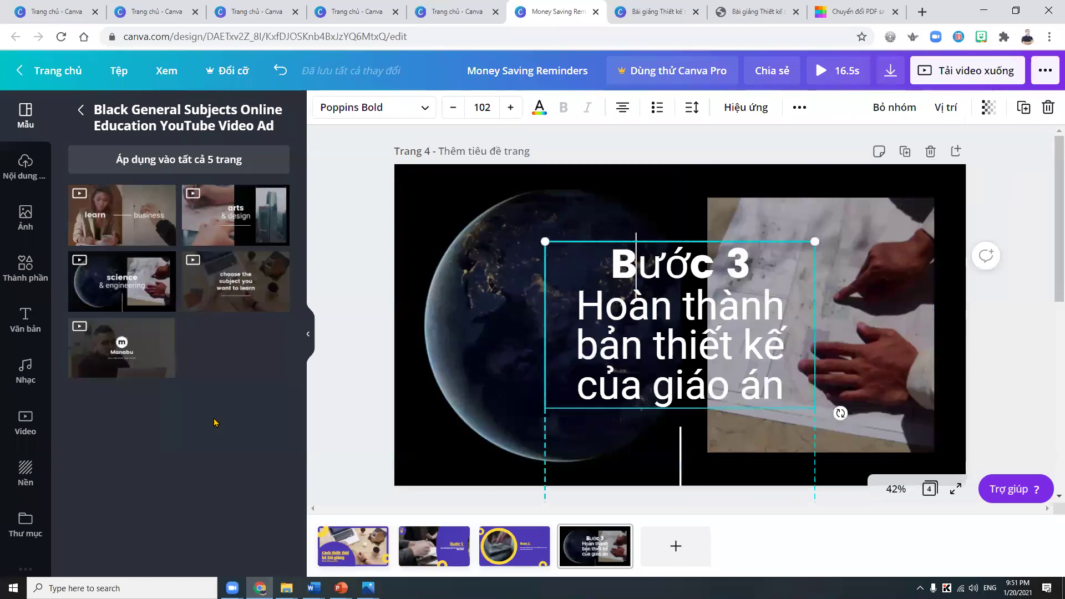
{"action": "left_click", "coordinate": [508, 350]}
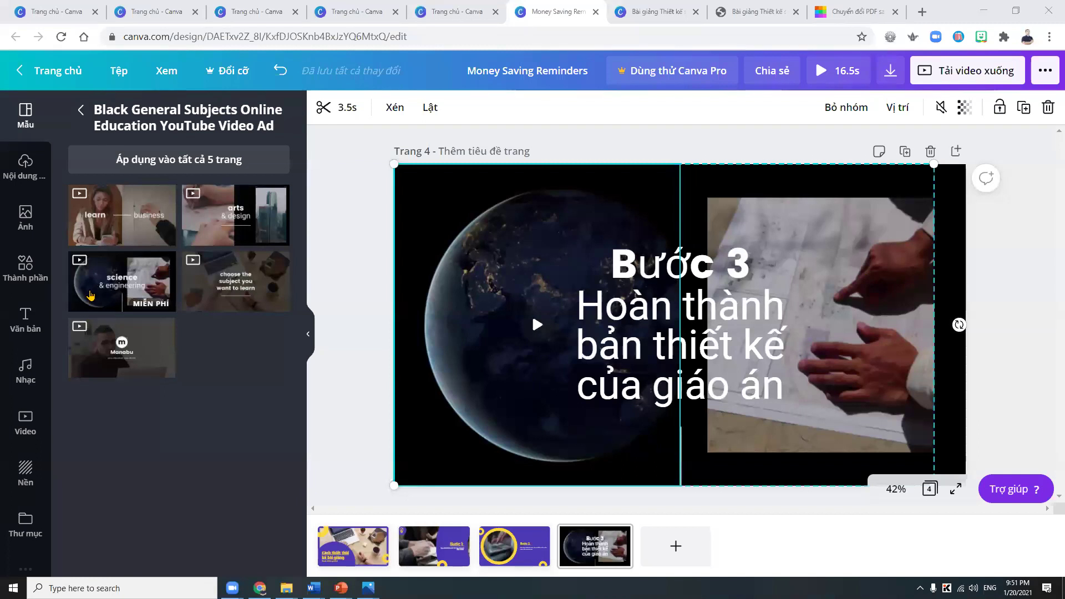
{"action": "left_click", "coordinate": [363, 567]}
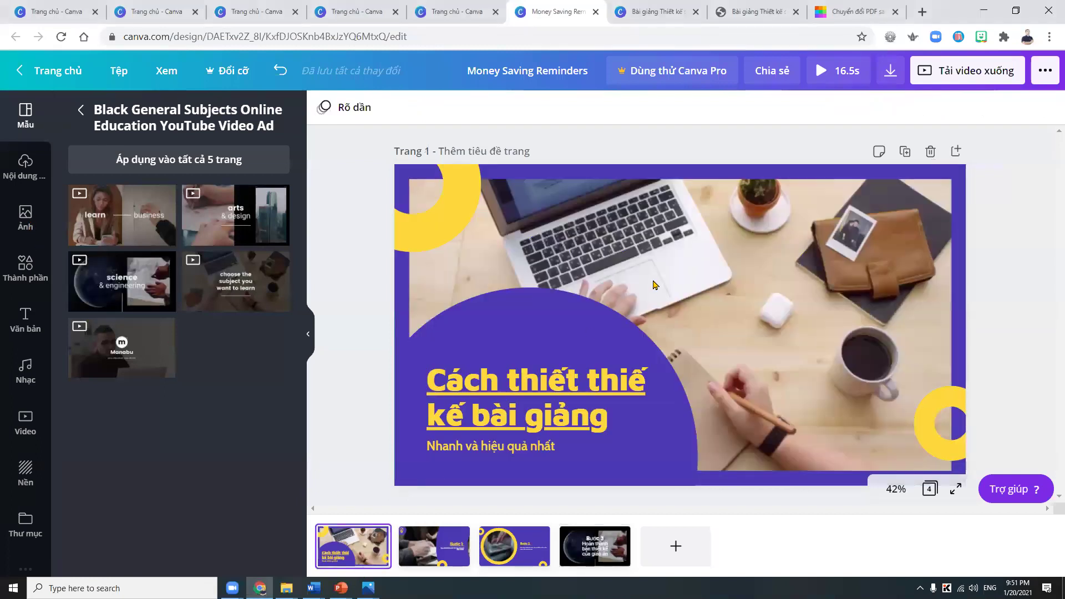
{"action": "left_click", "coordinate": [574, 288]}
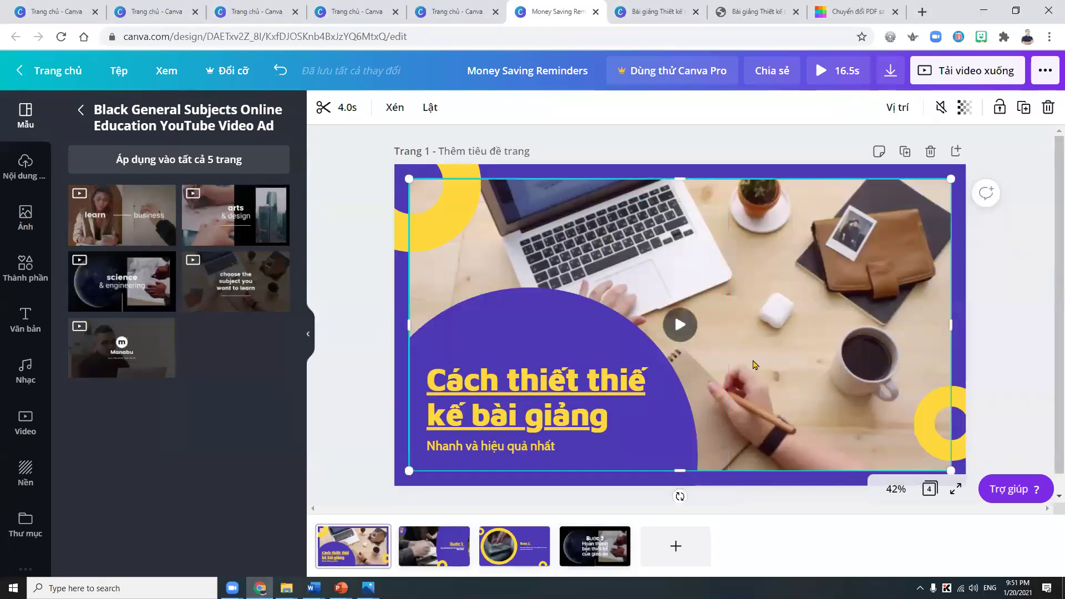
- Select the circular video on page 3 (Bước 2) and bring up the stock Video panel
{"action": "left_click", "coordinate": [423, 554]}
{"action": "left_click", "coordinate": [485, 553]}
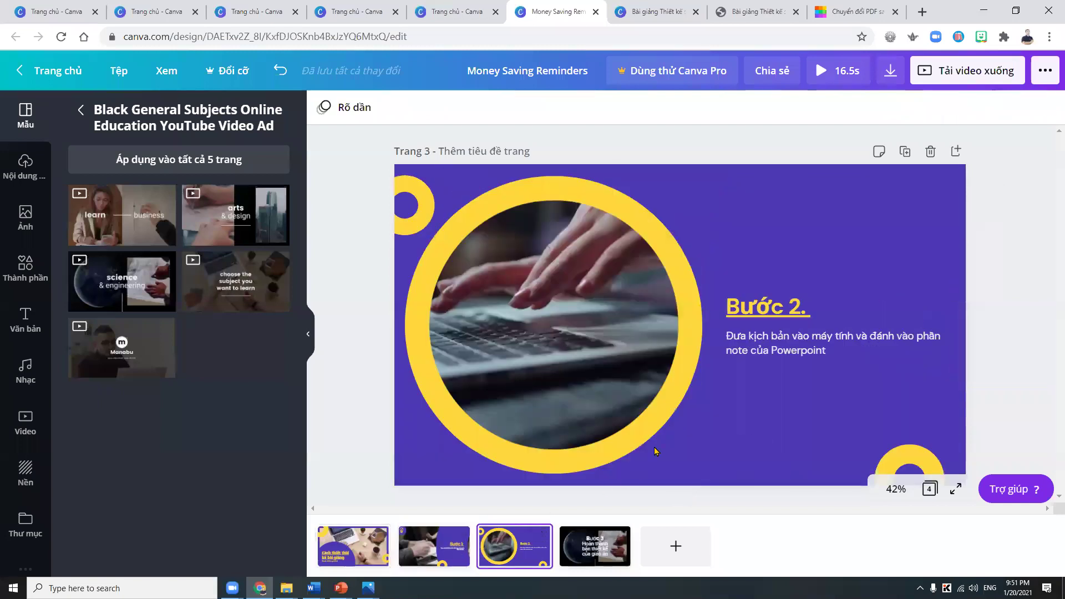
{"action": "left_click", "coordinate": [557, 364]}
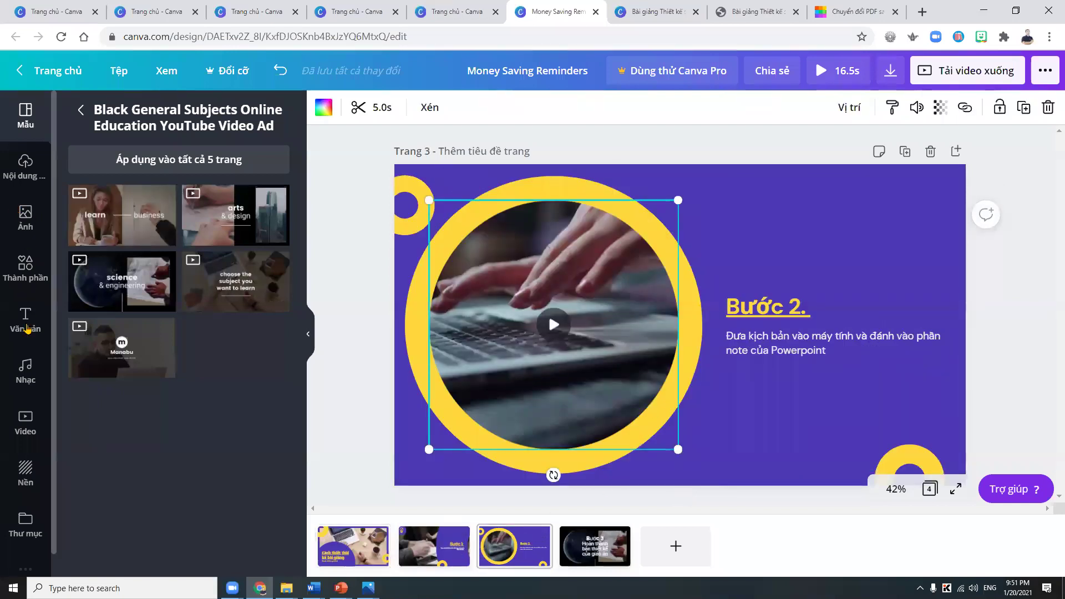
{"action": "left_click", "coordinate": [27, 436]}
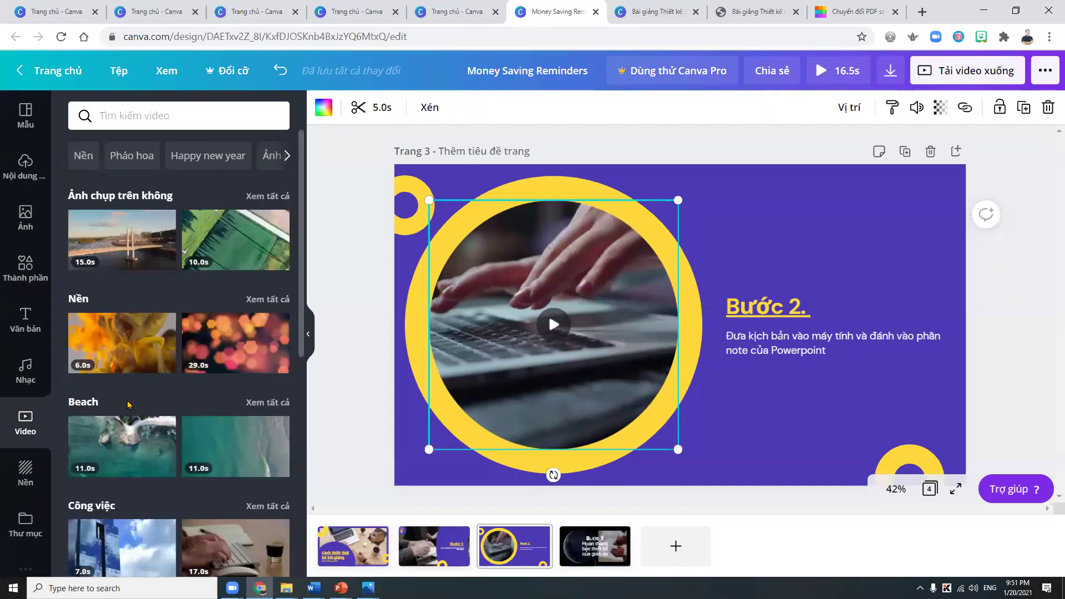
- Try the orange Nền clip, then the aerial green field clip, in page 3's circle
{"action": "left_click_drag", "start_coordinate": [137, 340], "coordinate": [487, 305]}
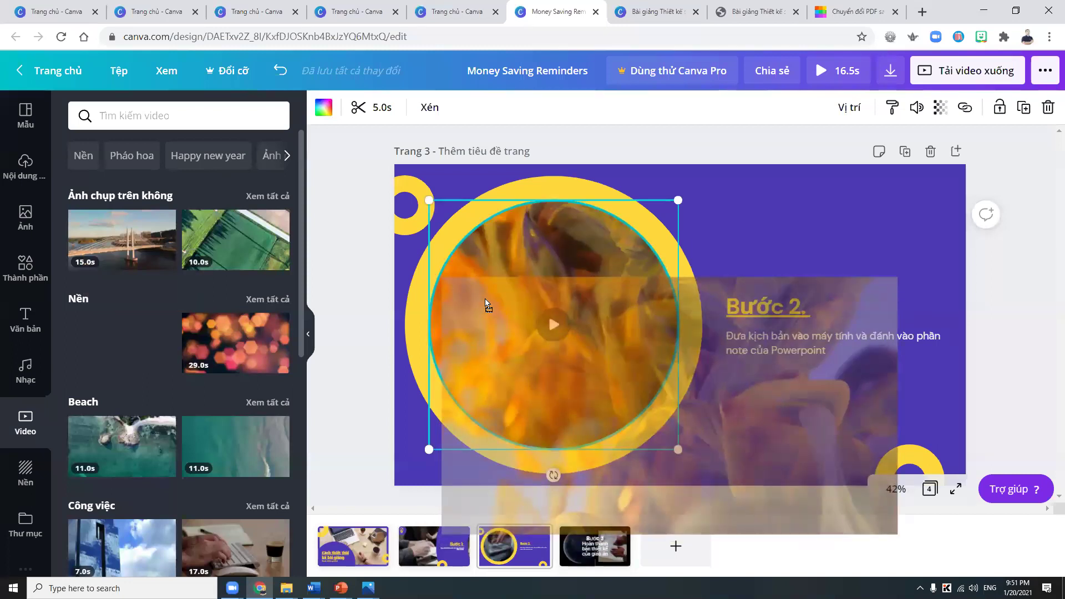
{"action": "left_click_drag", "start_coordinate": [484, 303], "coordinate": [486, 305]}
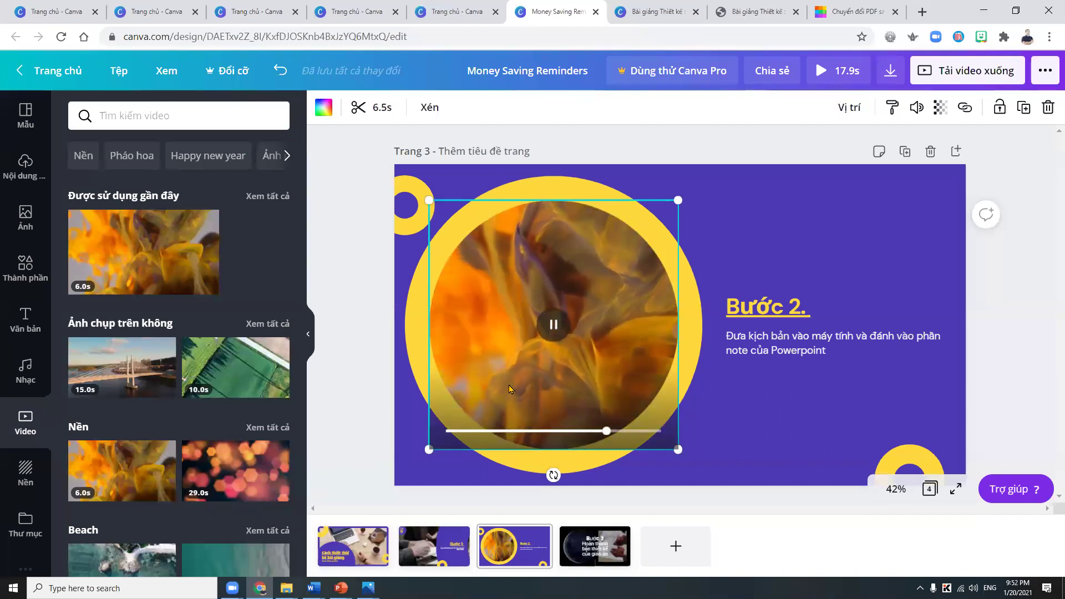
{"action": "scroll", "coordinate": [214, 473], "scroll_direction": "down", "scroll_amount": 3}
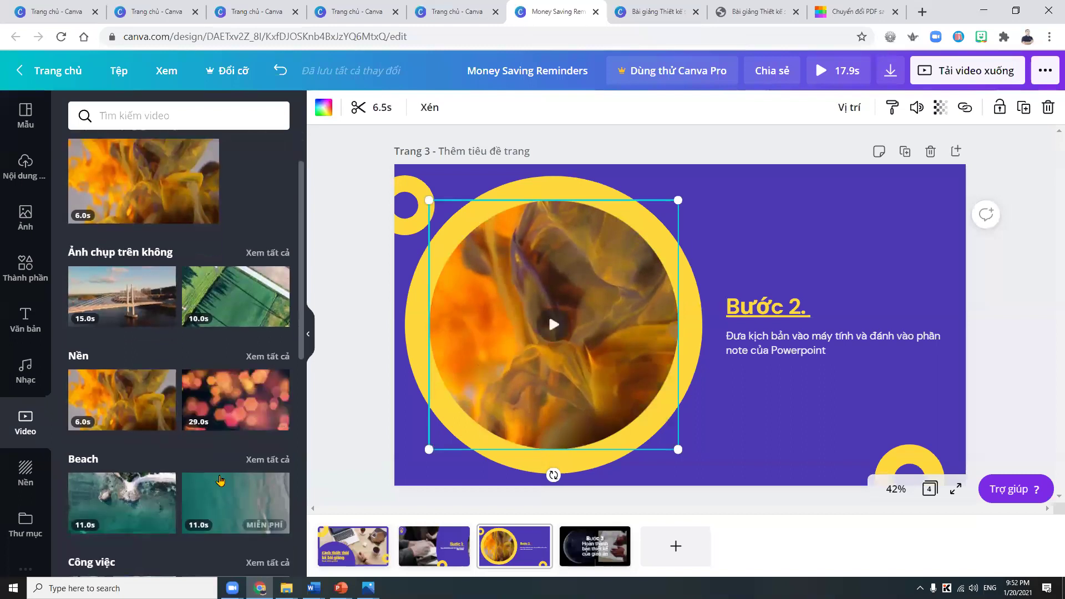
{"action": "scroll", "coordinate": [211, 458], "scroll_direction": "up", "scroll_amount": 3}
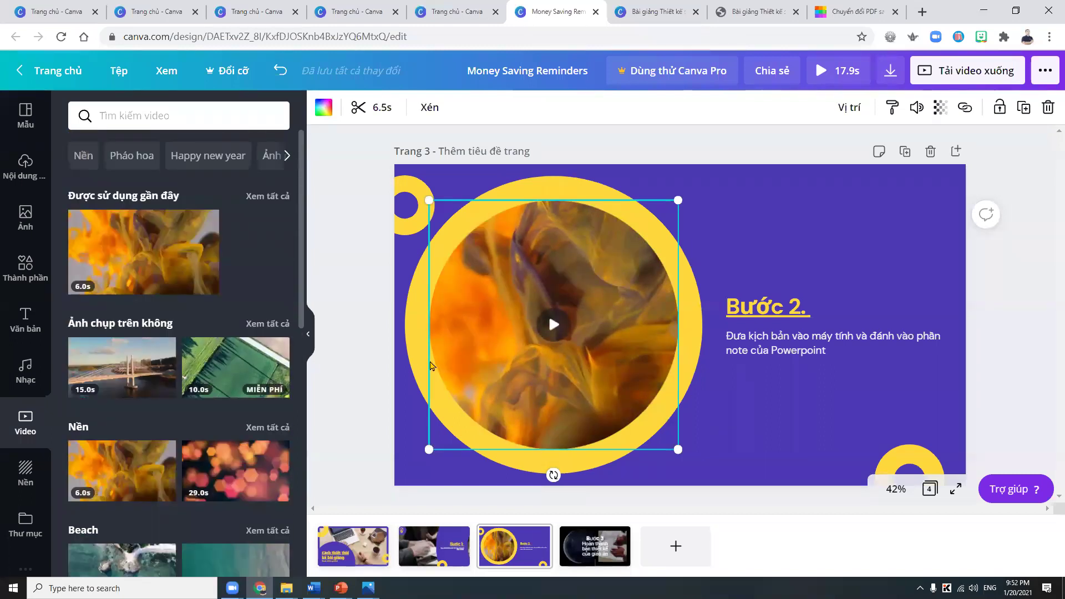
{"action": "left_click_drag", "start_coordinate": [224, 375], "coordinate": [516, 343]}
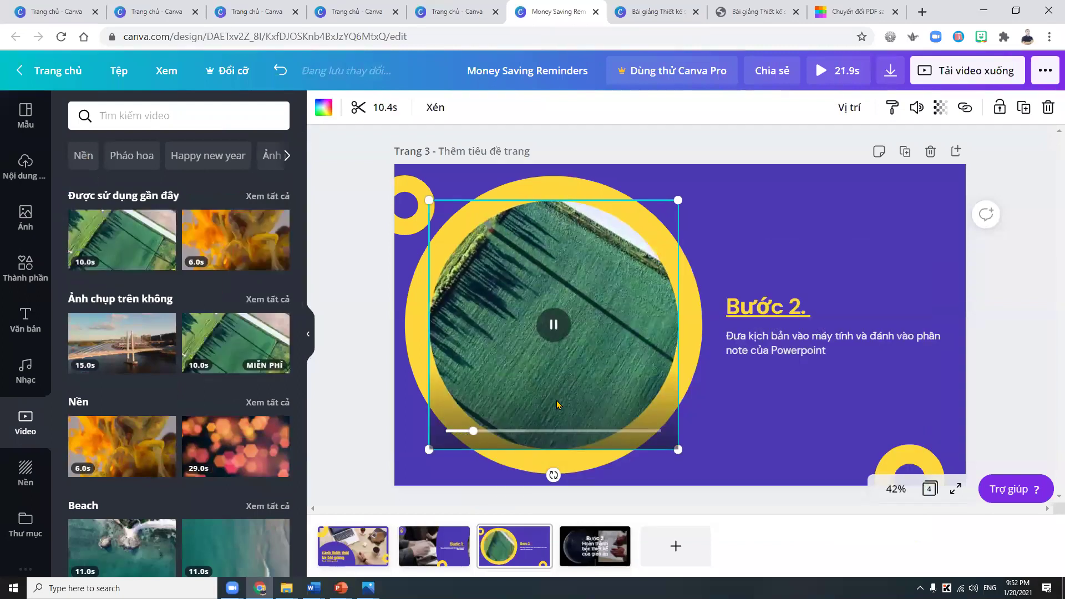
- Drop the 35-second food clip of a tortilla wrap into the circle frame
{"action": "scroll", "coordinate": [240, 471], "scroll_direction": "down", "scroll_amount": 1}
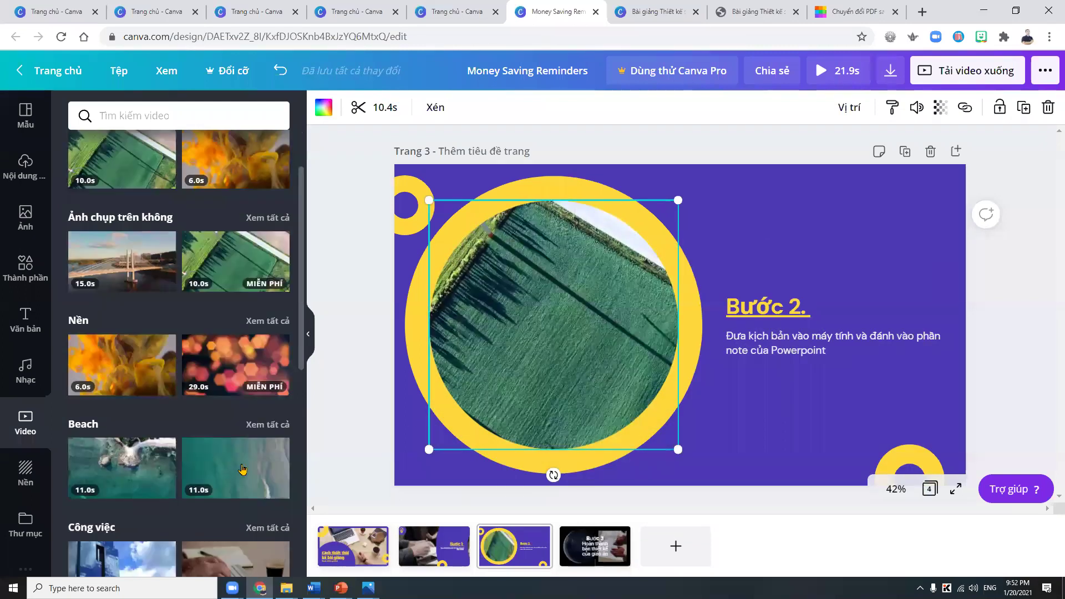
{"action": "scroll", "coordinate": [242, 470], "scroll_direction": "down", "scroll_amount": 4}
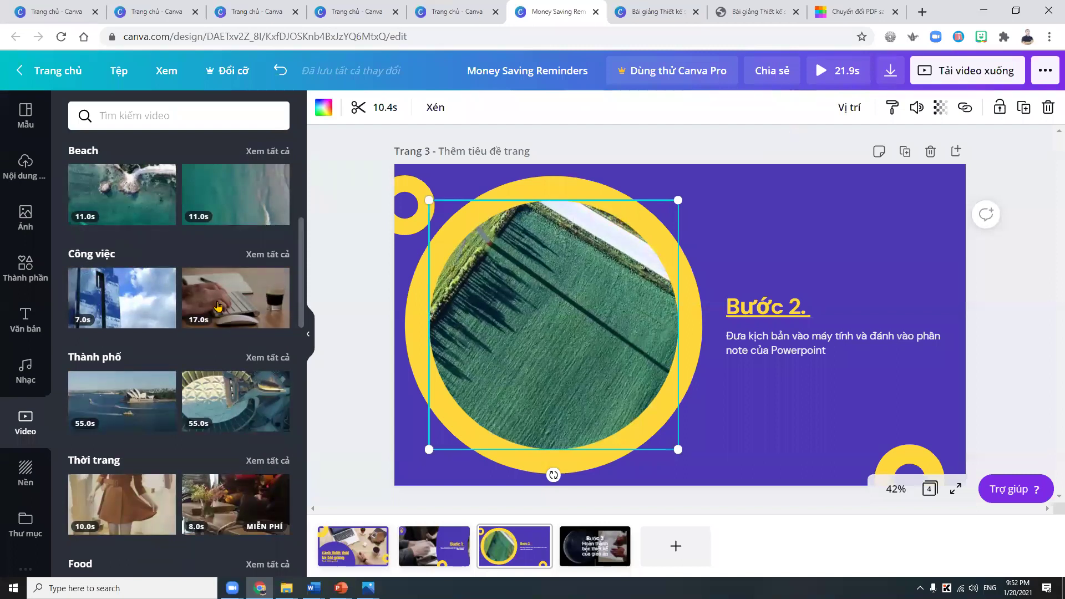
{"action": "scroll", "coordinate": [216, 416], "scroll_direction": "down", "scroll_amount": 3}
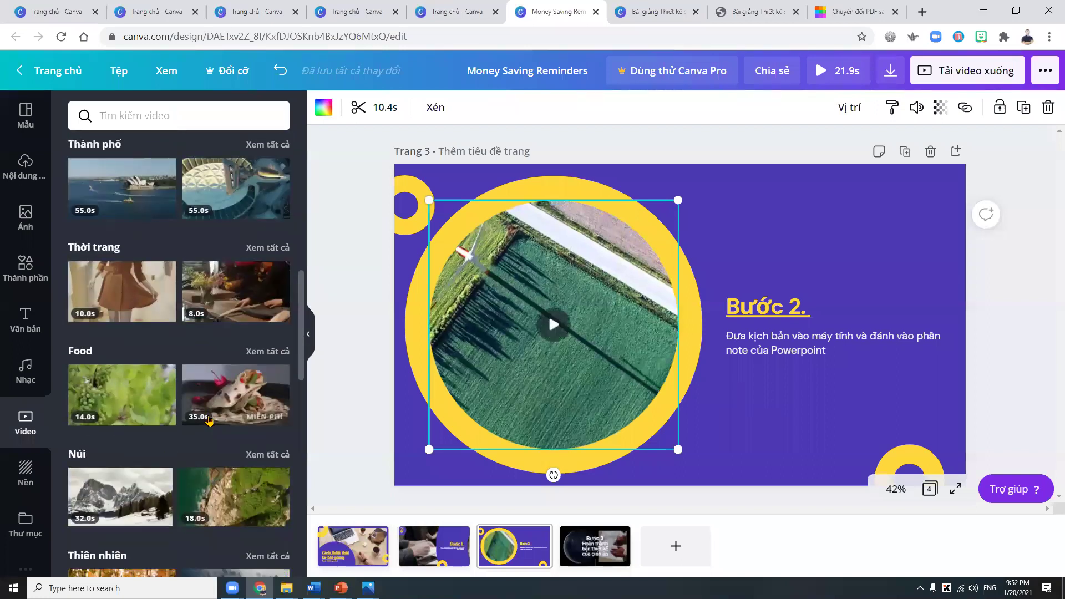
{"action": "left_click_drag", "start_coordinate": [209, 392], "coordinate": [487, 288]}
{"action": "left_click_drag", "start_coordinate": [574, 378], "coordinate": [574, 378]}
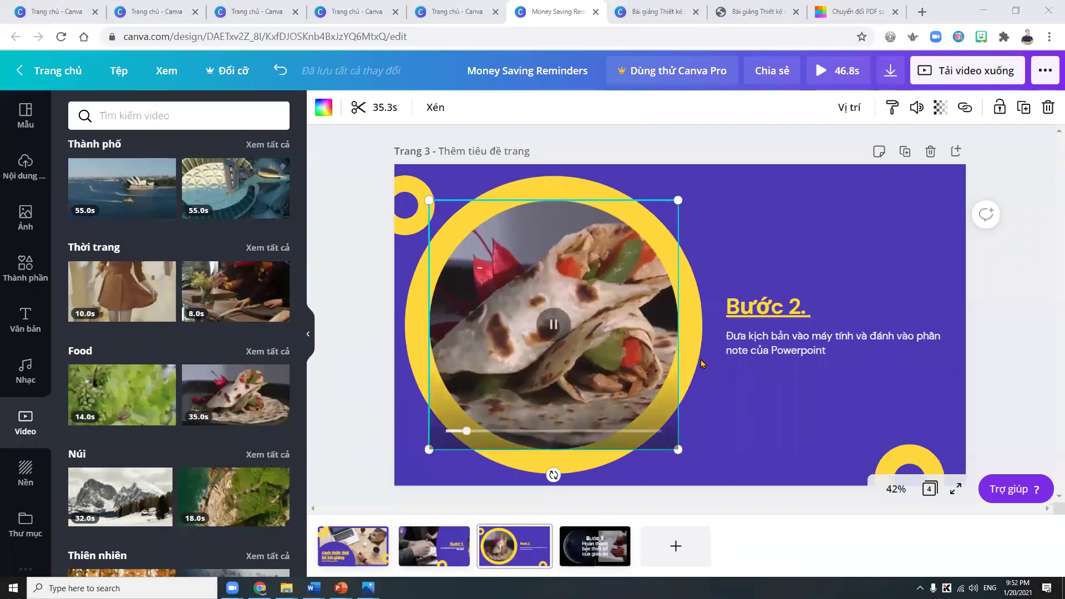
{"action": "scroll", "coordinate": [245, 432], "scroll_direction": "down", "scroll_amount": 4}
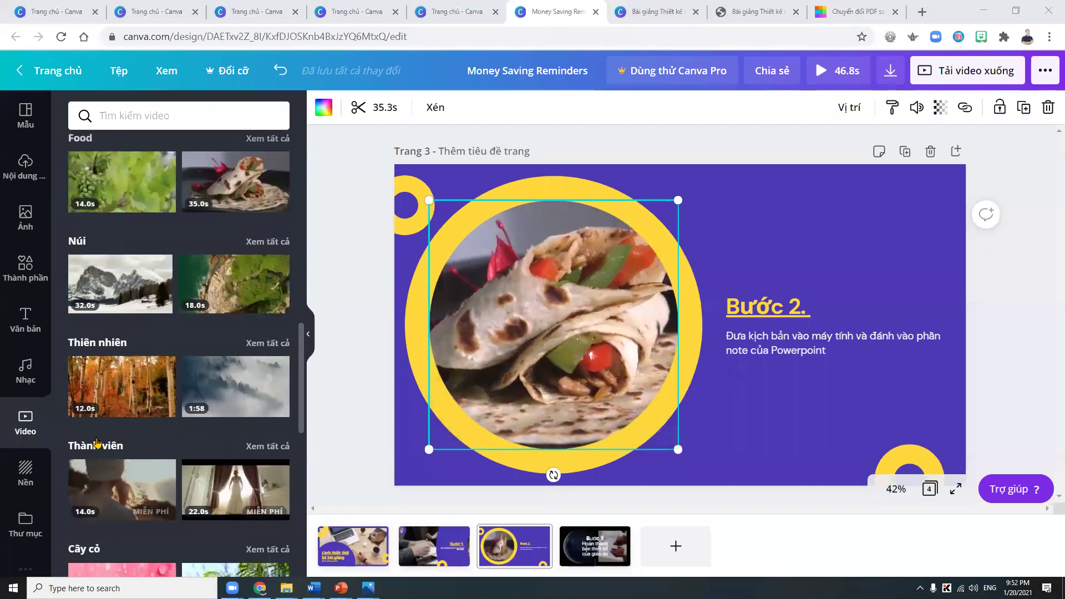
- Add the pink Slime Time template as page 5 and select its girl video
{"action": "left_click", "coordinate": [25, 114]}
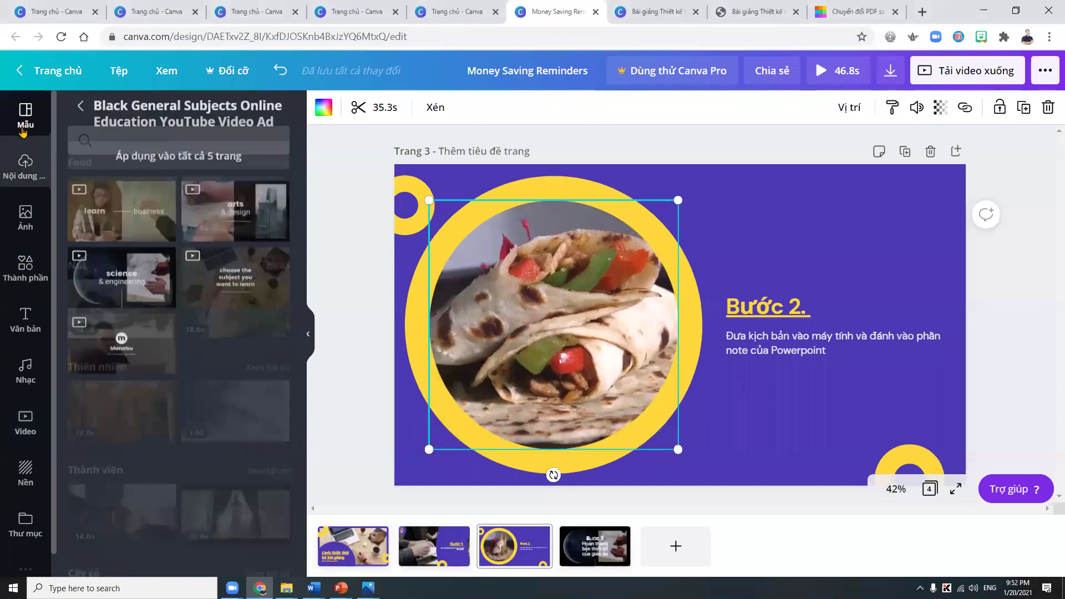
{"action": "left_click", "coordinate": [81, 110]}
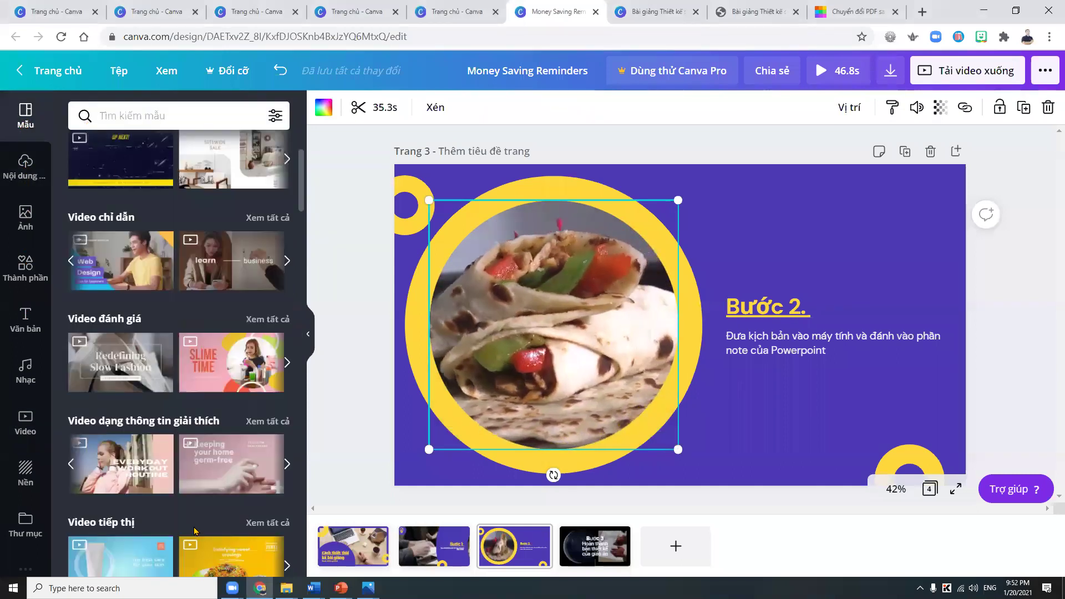
{"action": "left_click_drag", "start_coordinate": [210, 382], "coordinate": [662, 549]}
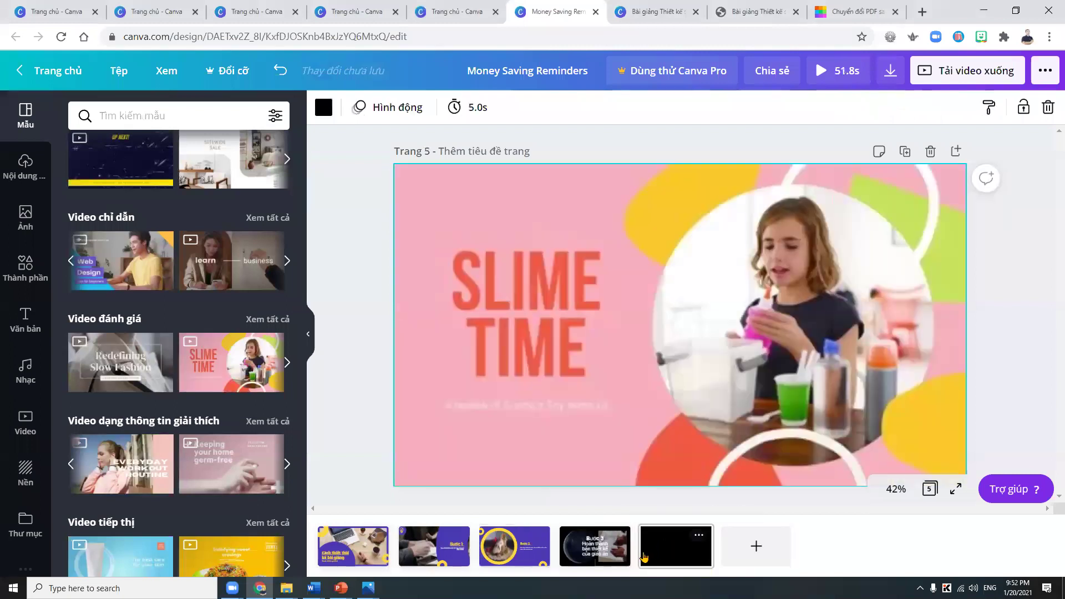
{"action": "left_click", "coordinate": [782, 355]}
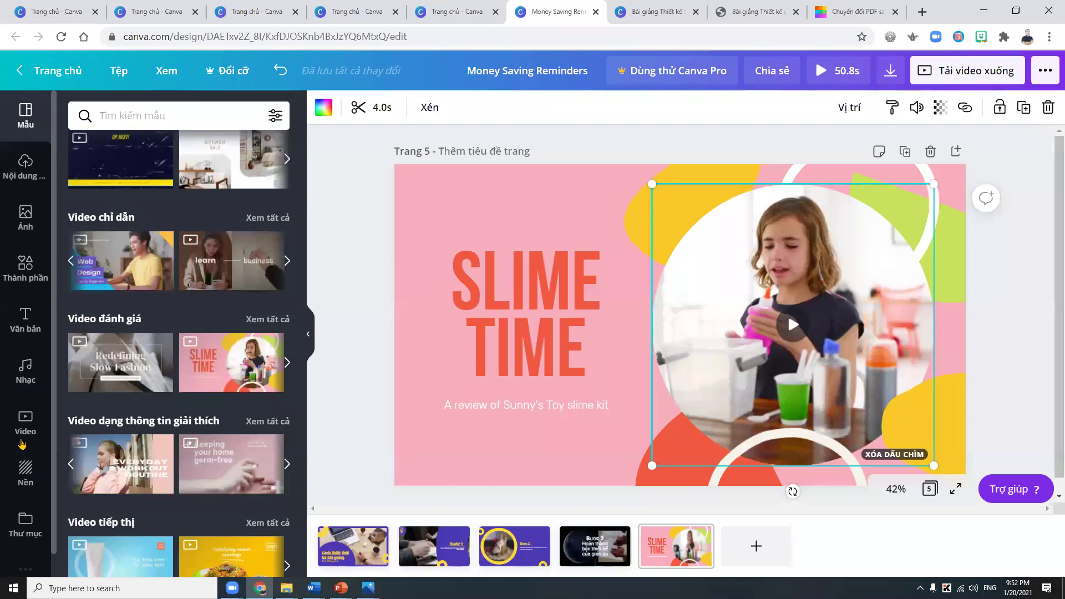
- Search the stock videos for teaching clips and browse the results
{"action": "left_click", "coordinate": [42, 424]}
{"action": "scroll", "coordinate": [157, 417], "scroll_direction": "down", "scroll_amount": 4}
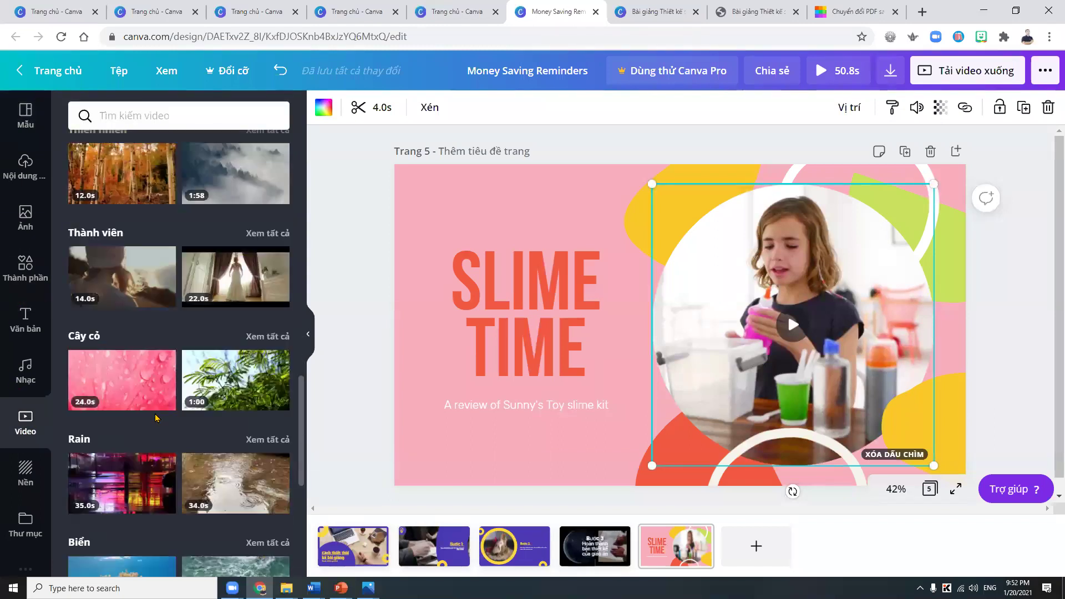
{"action": "left_click", "coordinate": [140, 116]}
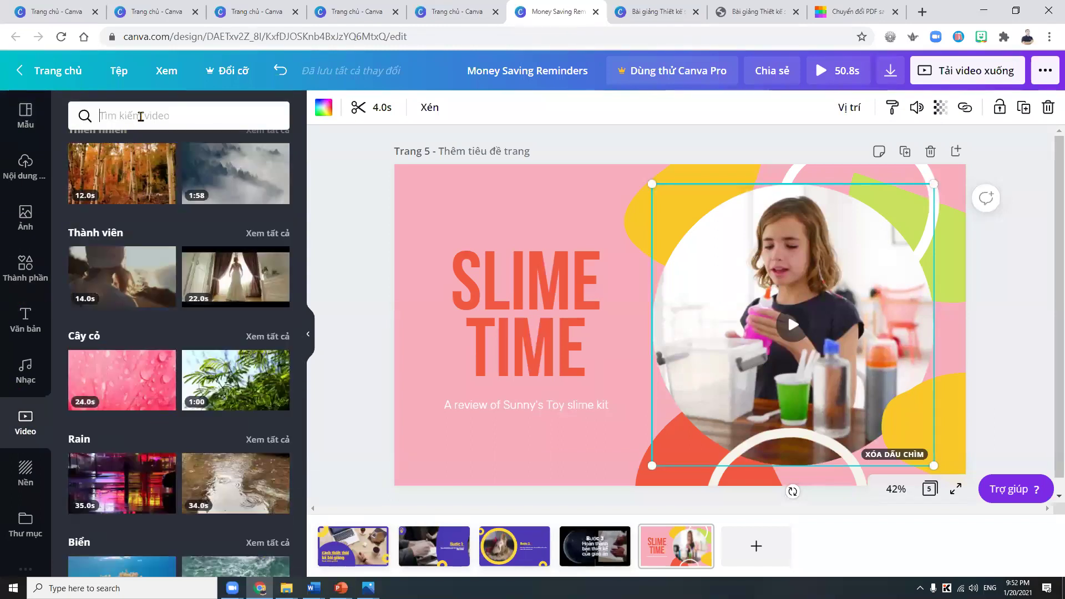
{"action": "type", "text": "teaching"}
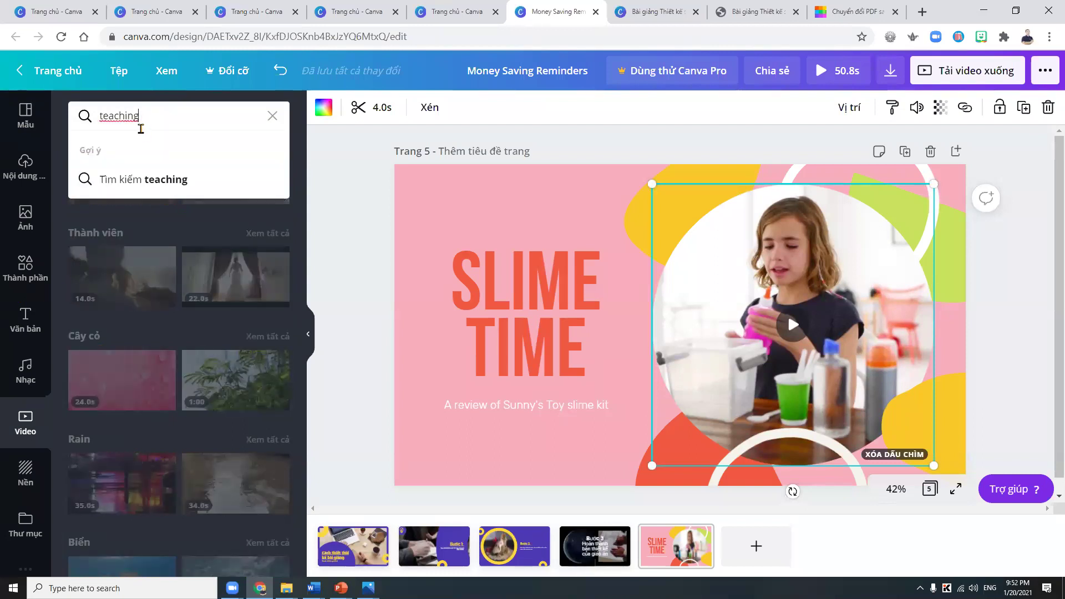
{"action": "key", "text": "Return"}
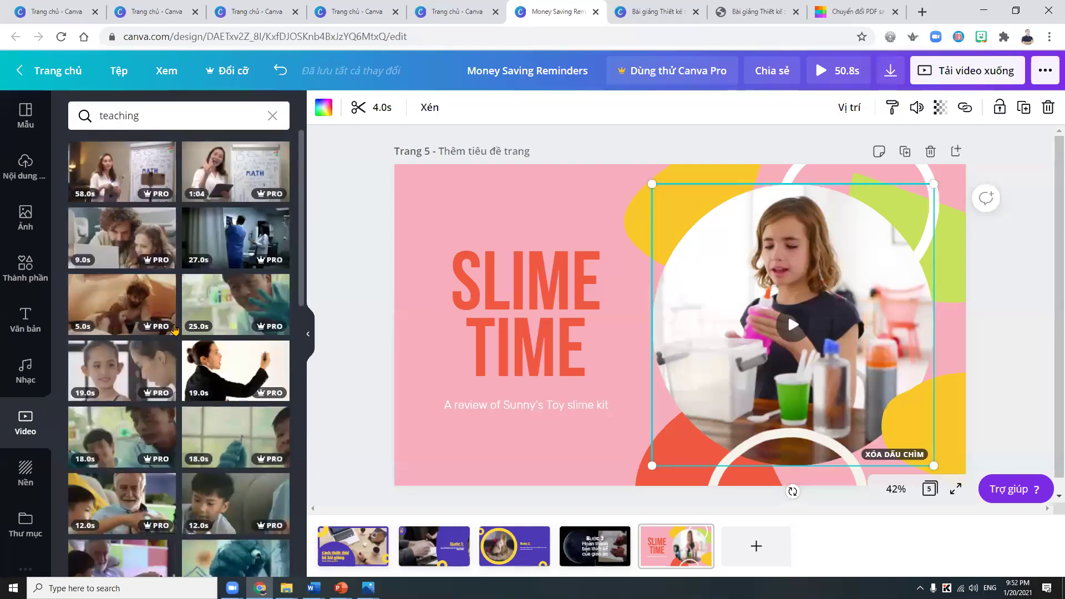
{"action": "scroll", "coordinate": [227, 447], "scroll_direction": "down", "scroll_amount": 5}
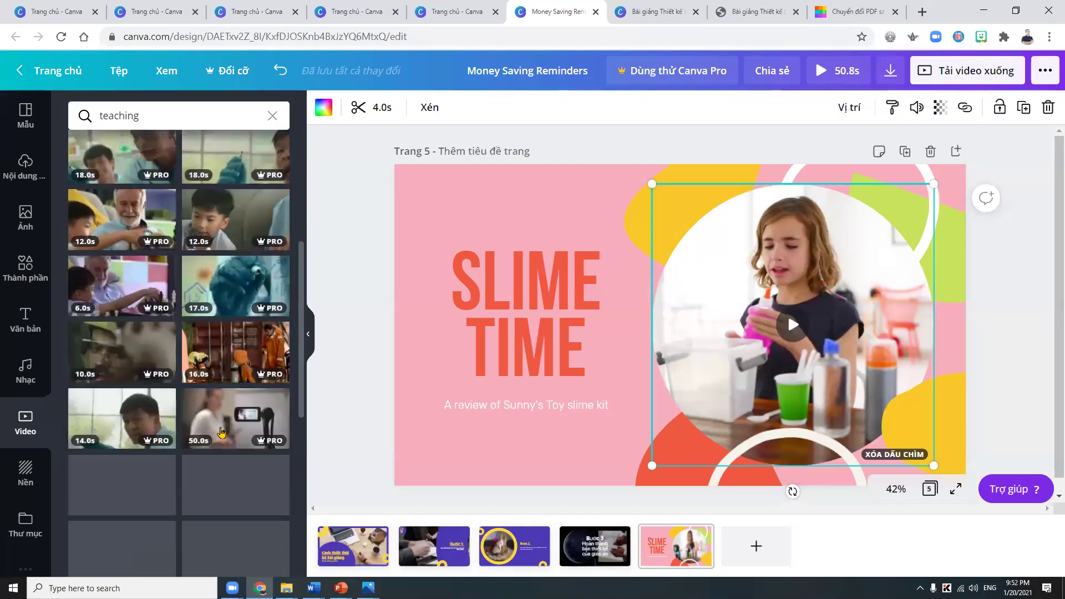
{"action": "scroll", "coordinate": [255, 382], "scroll_direction": "down", "scroll_amount": 10}
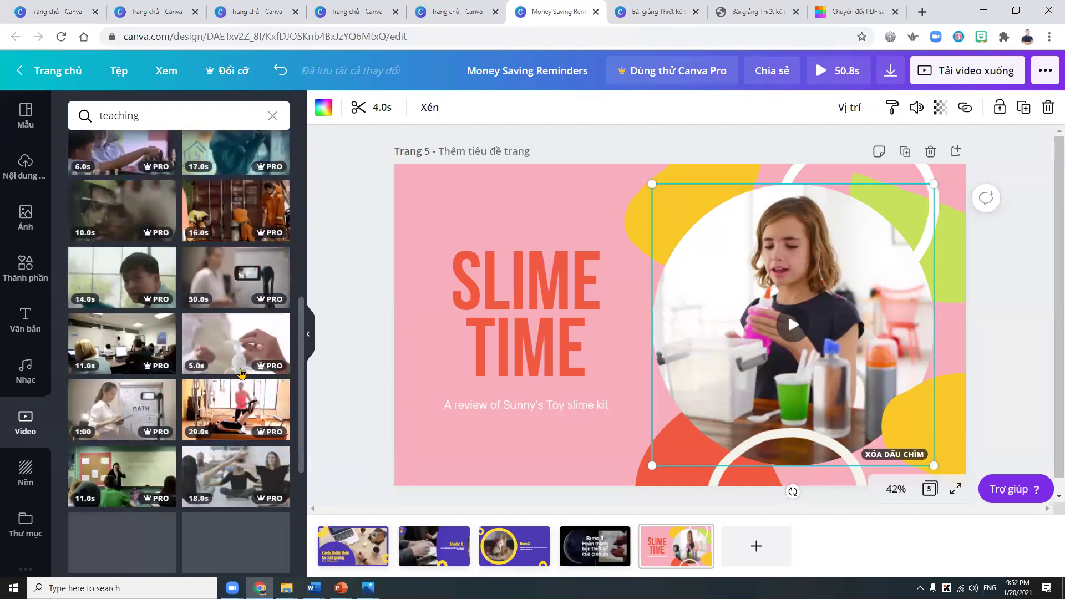
{"action": "scroll", "coordinate": [244, 373], "scroll_direction": "down", "scroll_amount": 10}
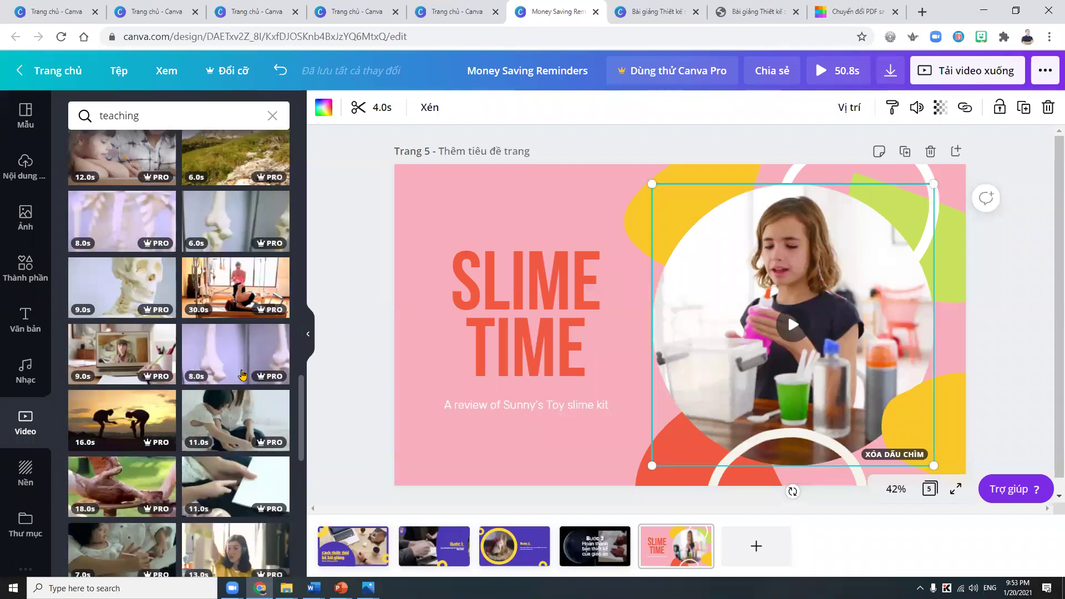
{"action": "scroll", "coordinate": [244, 371], "scroll_direction": "down", "scroll_amount": 5}
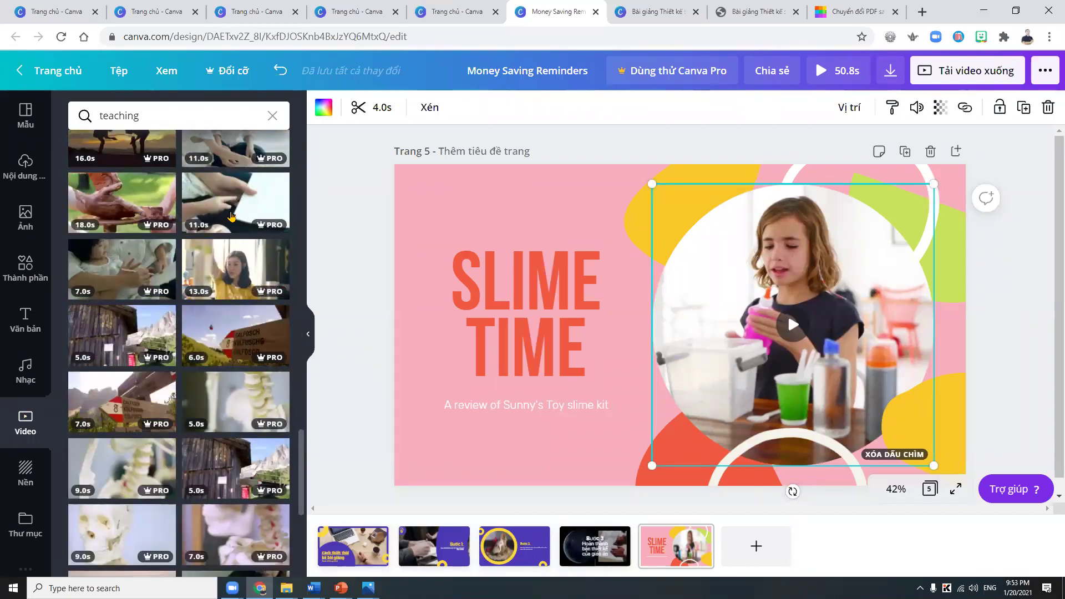
- Clear the search and drop the Food category's grape vine clip into page 5's circle
{"action": "left_click", "coordinate": [272, 115]}
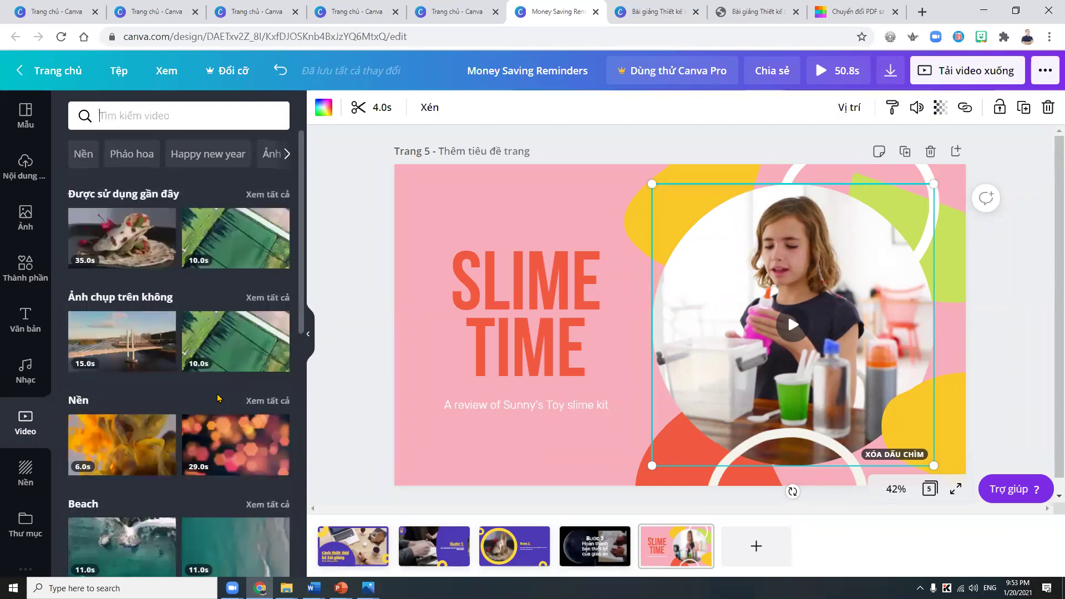
{"action": "scroll", "coordinate": [167, 333], "scroll_direction": "down", "scroll_amount": 5}
{"action": "scroll", "coordinate": [166, 333], "scroll_direction": "down", "scroll_amount": 4}
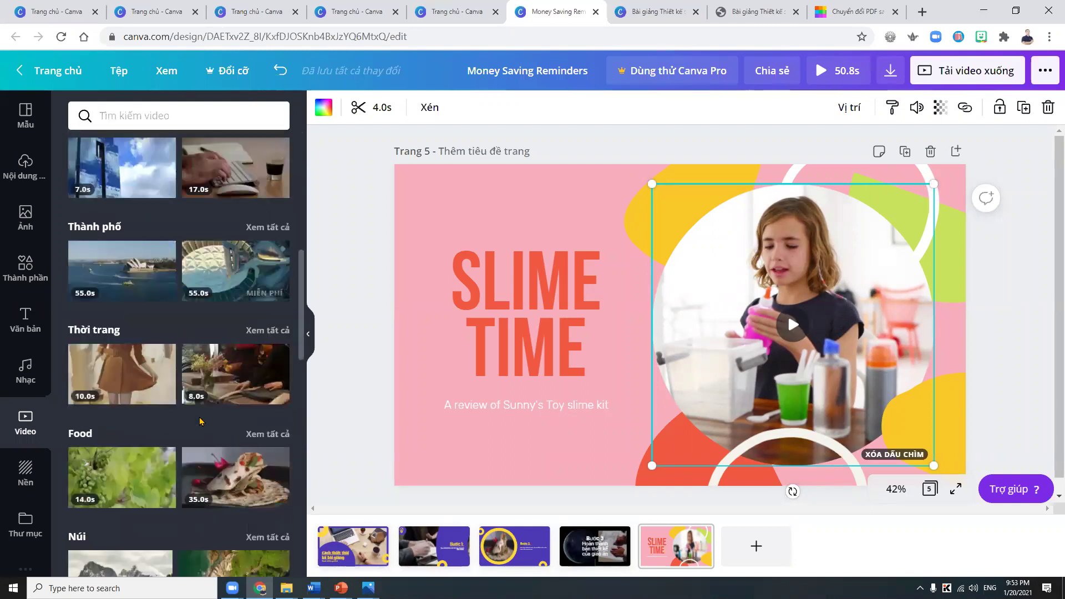
{"action": "scroll", "coordinate": [113, 321], "scroll_direction": "down", "scroll_amount": 1}
{"action": "left_click_drag", "start_coordinate": [112, 321], "coordinate": [788, 343]}
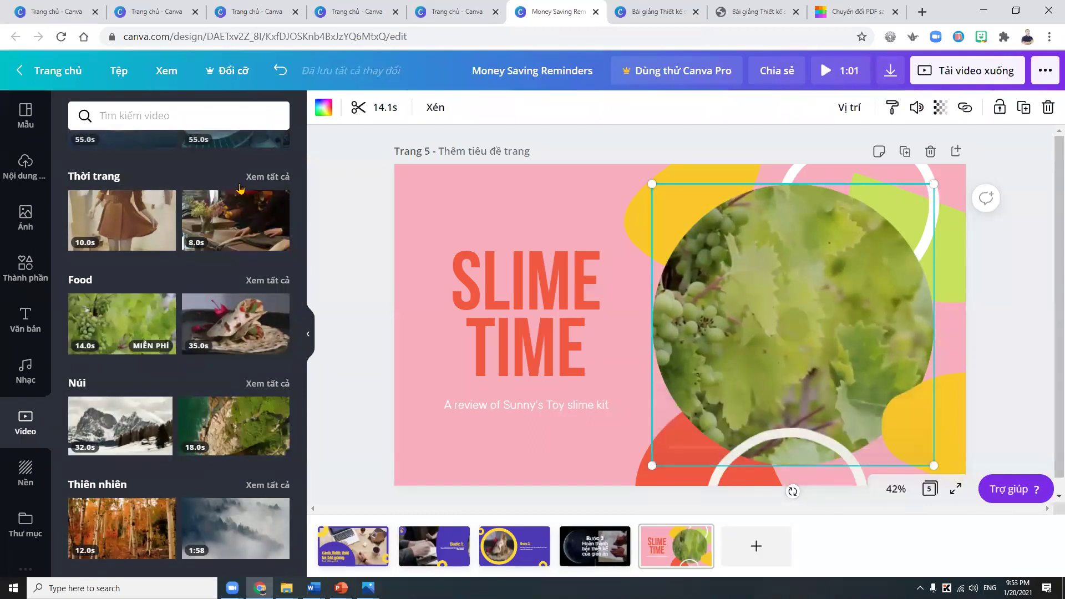
{"action": "left_click", "coordinate": [14, 177]}
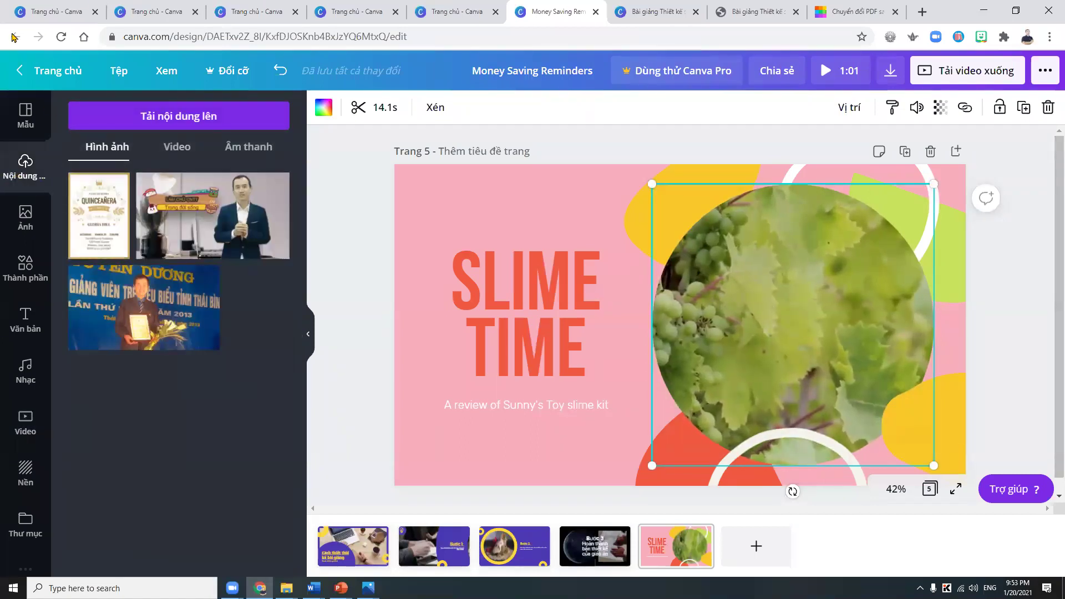
- Show the uploaded video clips and select the grape video in page 5's circle
{"action": "left_click", "coordinate": [253, 157]}
{"action": "left_click", "coordinate": [188, 155]}
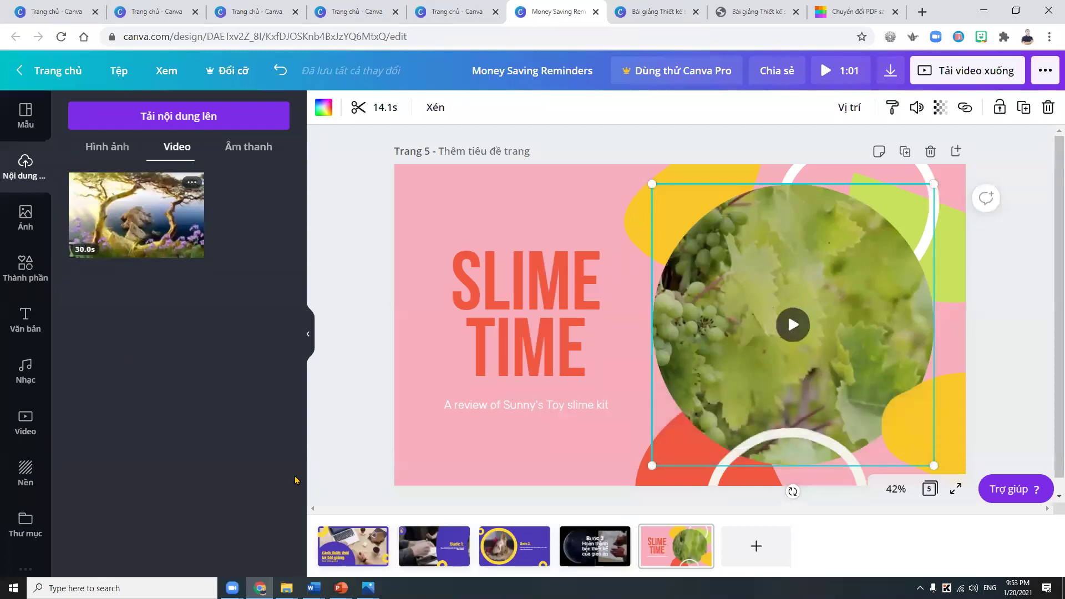
{"action": "left_click", "coordinate": [594, 546]}
{"action": "left_click", "coordinate": [676, 546]}
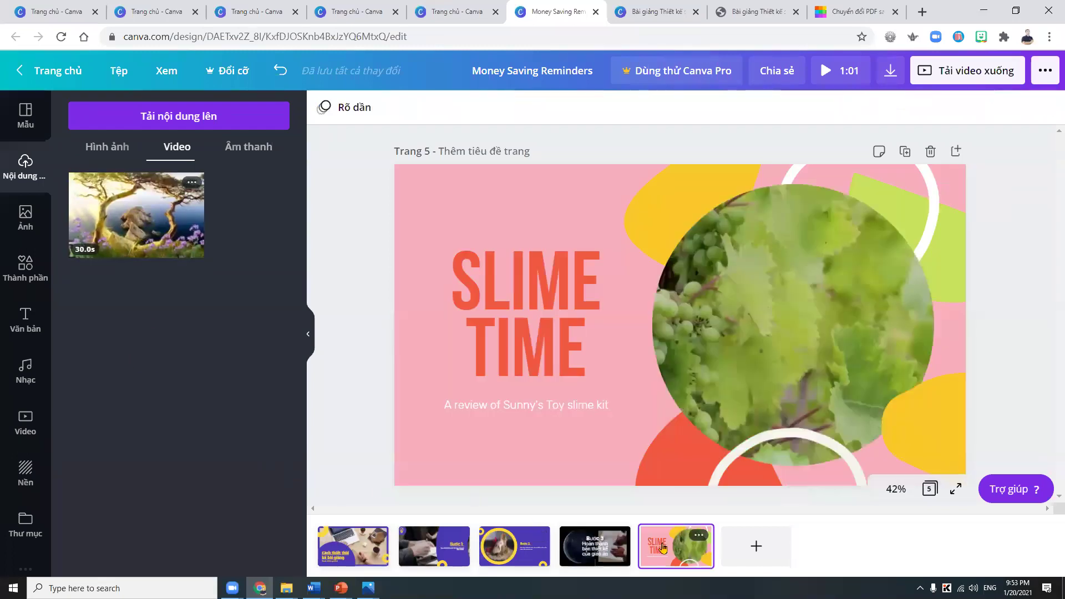
{"action": "left_click", "coordinate": [753, 333]}
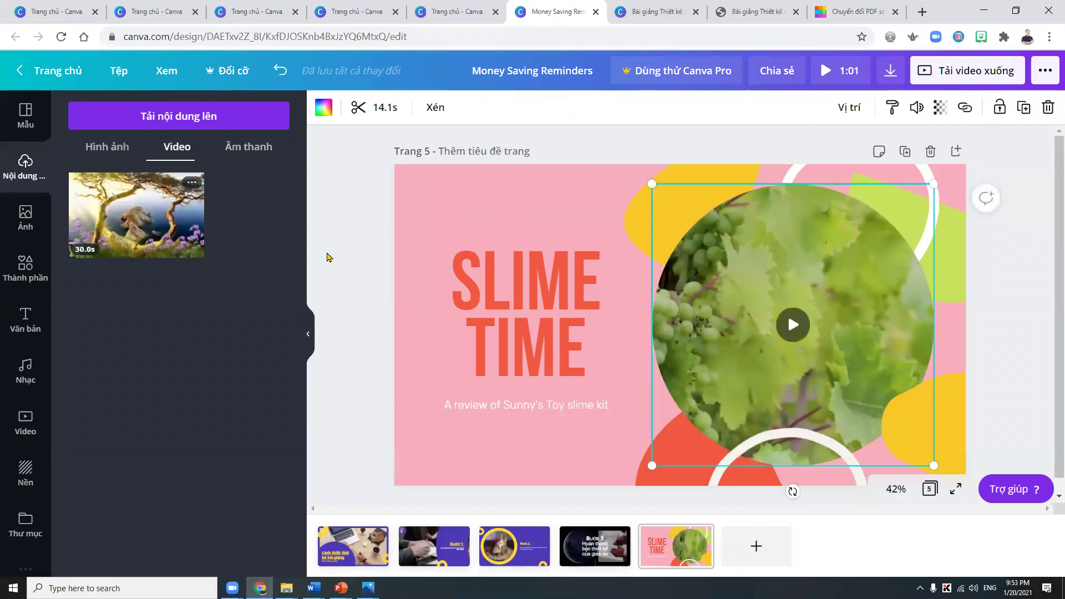
- Fit the uploaded 30.0 s coastal tree clip into the circle and test its playback
{"action": "left_click", "coordinate": [136, 215]}
{"action": "left_click_drag", "start_coordinate": [478, 196], "coordinate": [752, 317]}
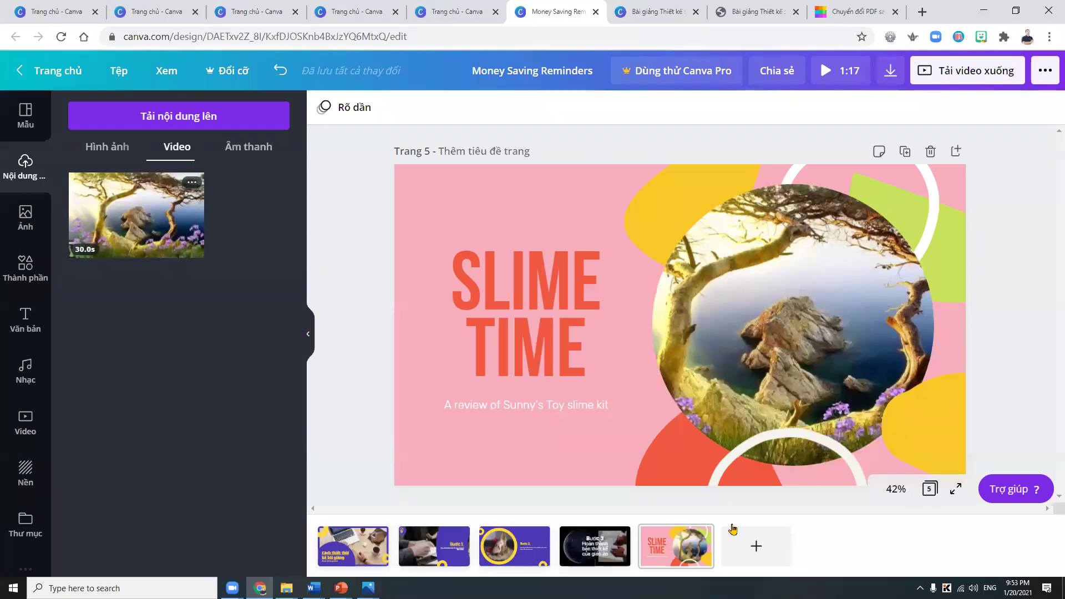
{"action": "left_click", "coordinate": [768, 334]}
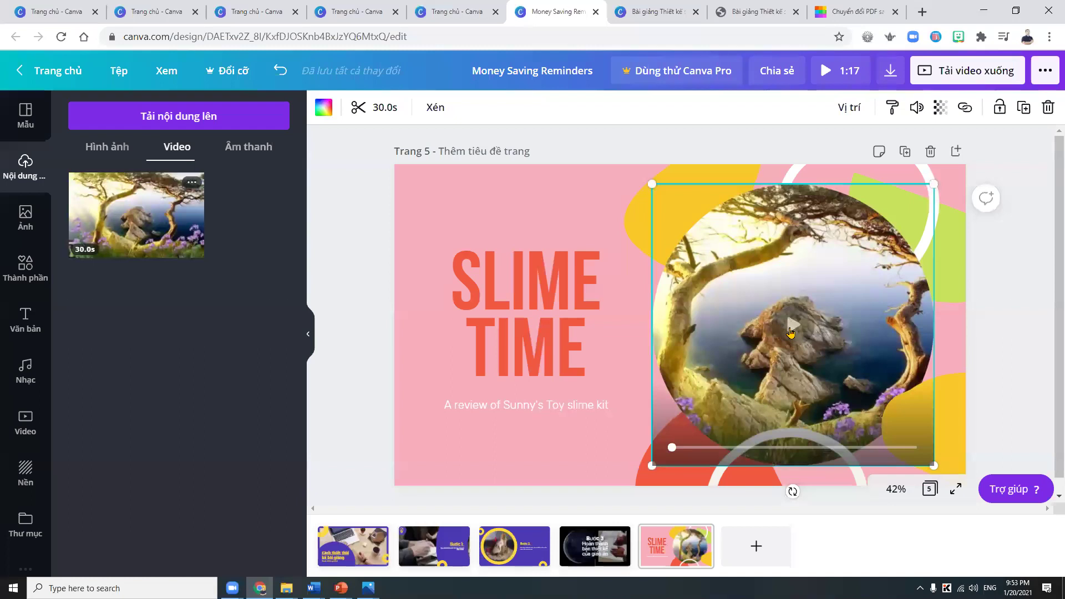
{"action": "left_click", "coordinate": [790, 327]}
{"action": "left_click", "coordinate": [792, 324]}
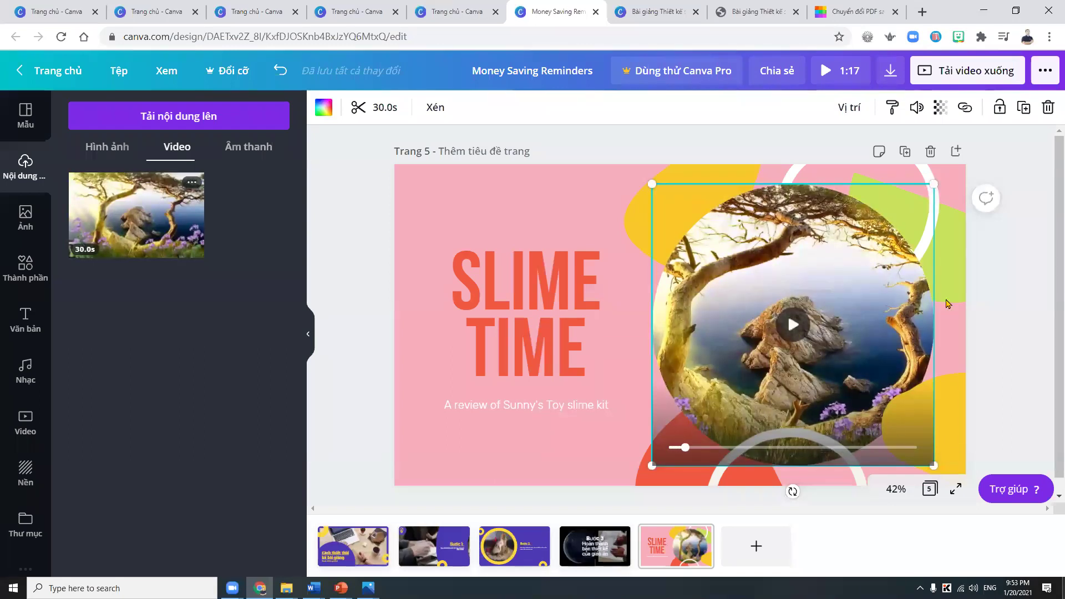
- Dismiss the stray browser menu and bring up File Explorer on the Downloads folder
{"action": "right_click", "coordinate": [176, 310]}
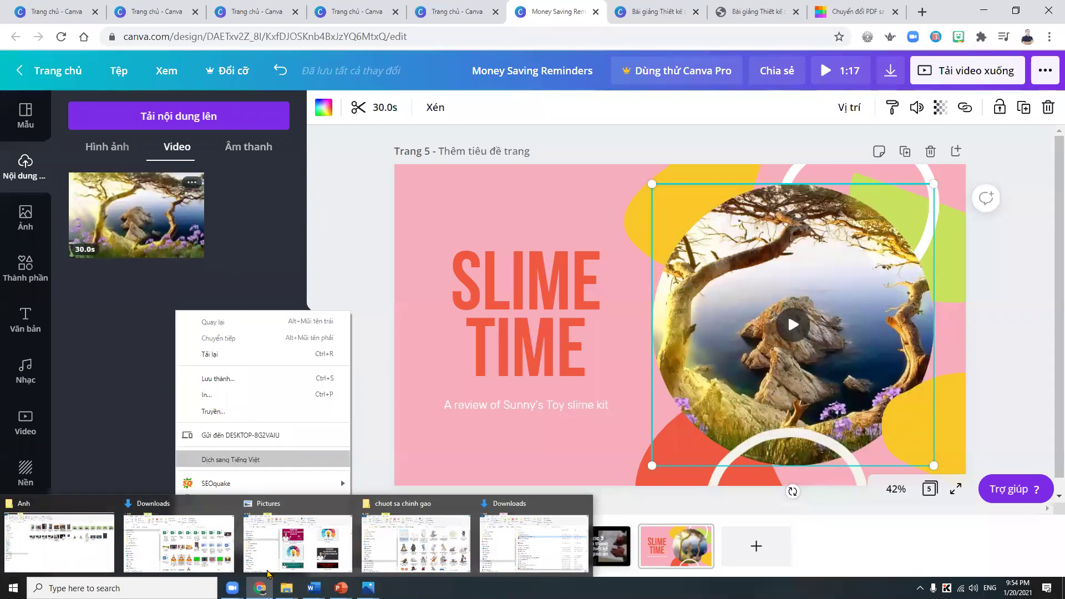
{"action": "left_click", "coordinate": [151, 392]}
{"action": "mouse_move", "coordinate": [286, 587]}
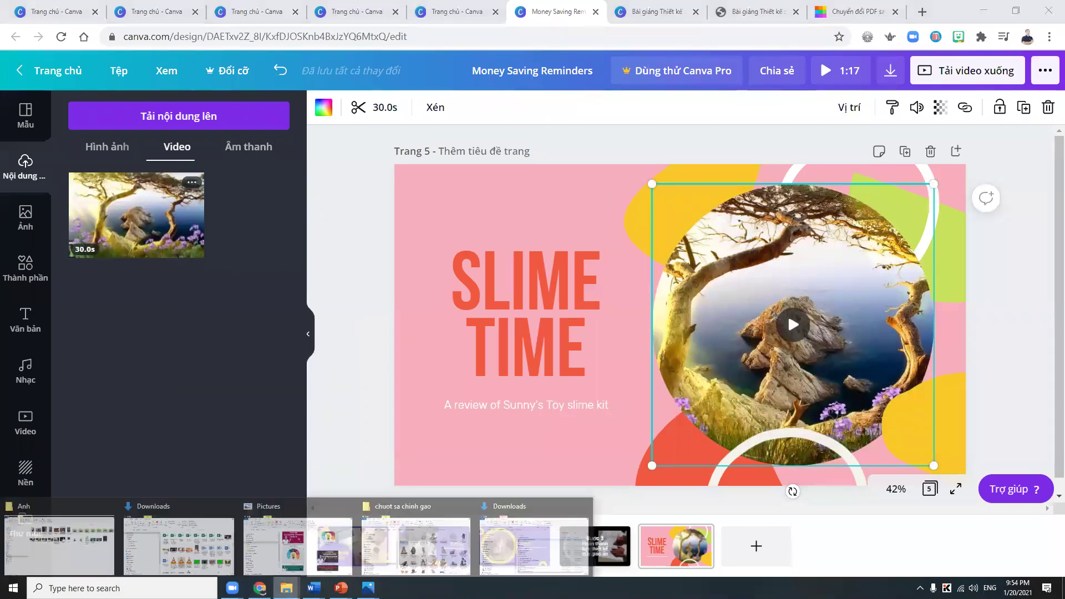
{"action": "left_click", "coordinate": [508, 546]}
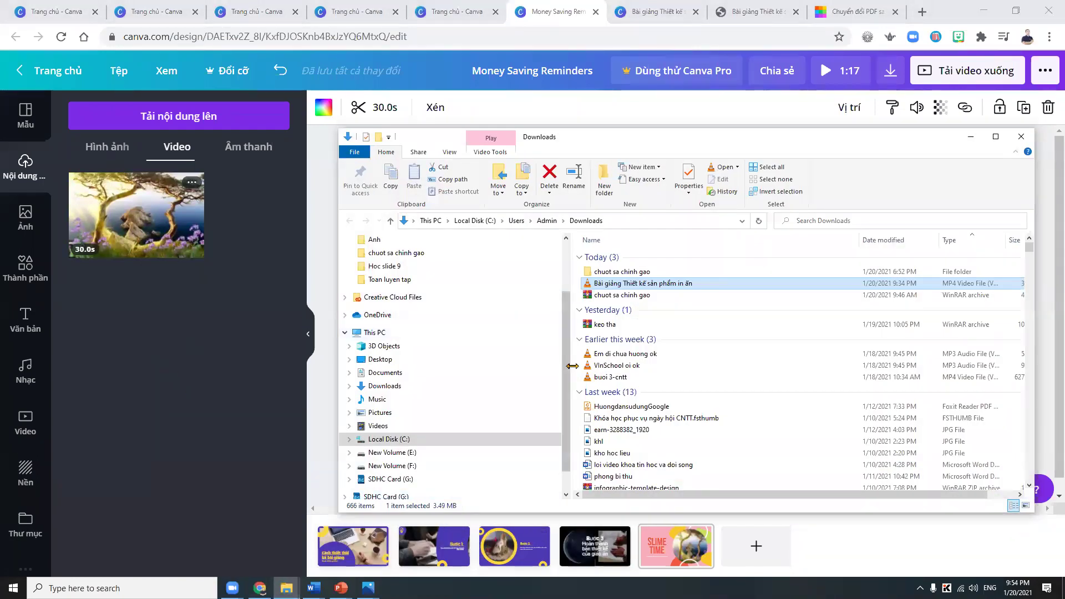
{"action": "scroll", "coordinate": [571, 389], "scroll_direction": "down", "scroll_amount": 3}
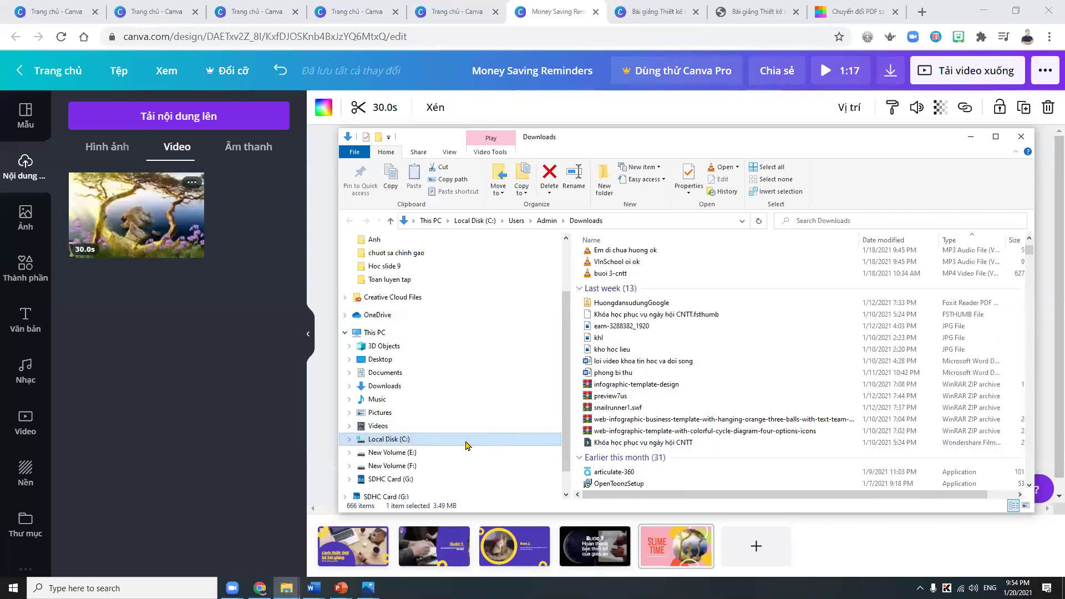
{"action": "left_click", "coordinate": [527, 387]}
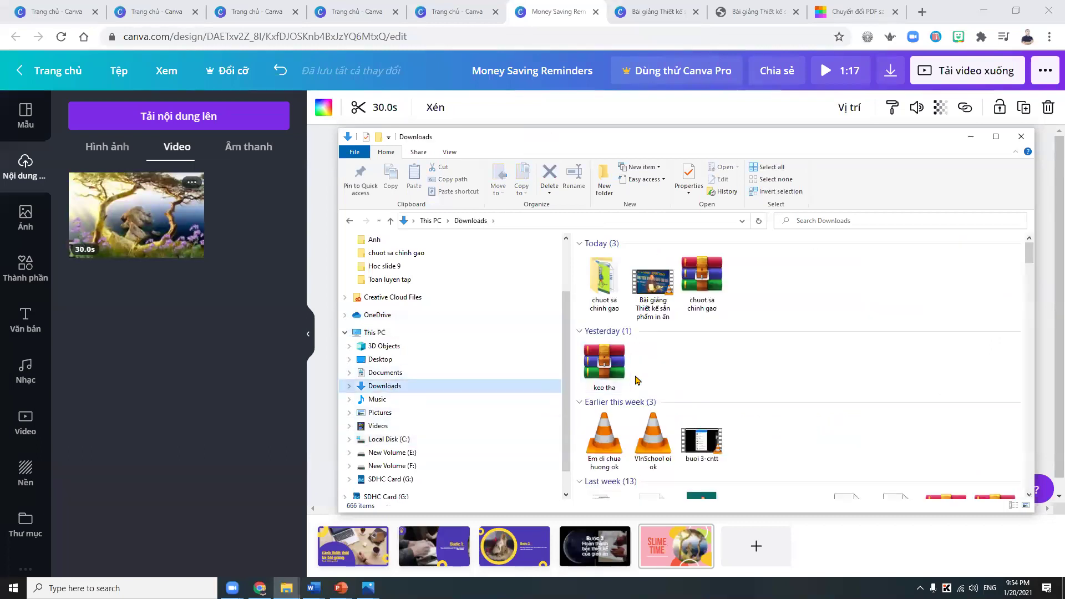
{"action": "scroll", "coordinate": [646, 382], "scroll_direction": "down", "scroll_amount": 2}
{"action": "scroll", "coordinate": [646, 382], "scroll_direction": "up", "scroll_amount": 3}
{"action": "scroll", "coordinate": [646, 402], "scroll_direction": "down", "scroll_amount": 5}
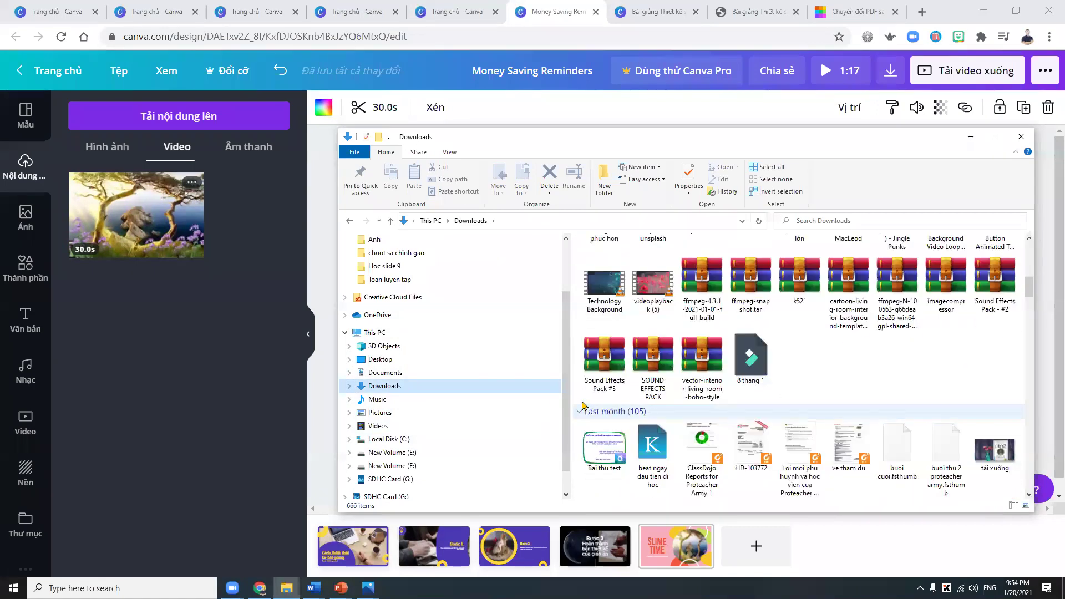
- Drag 'Tôi đã thoát nghèo như thế nào.mp4' from New Volume (F:) > Video youtube into Canva's uploads
{"action": "left_click", "coordinate": [401, 468]}
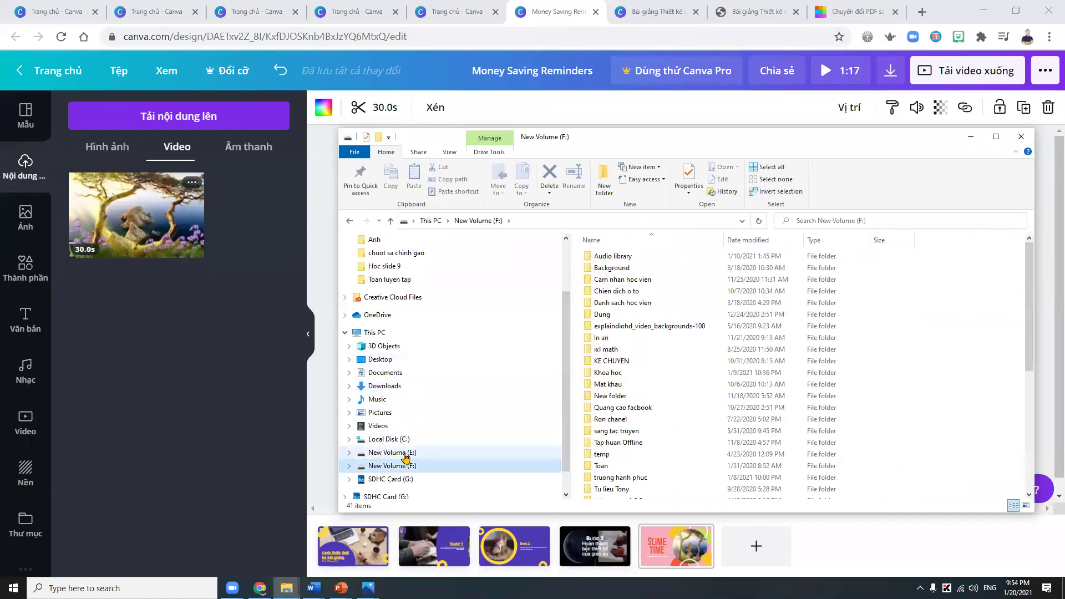
{"action": "key", "text": "Up"}
{"action": "scroll", "coordinate": [616, 478], "scroll_direction": "down", "scroll_amount": 2}
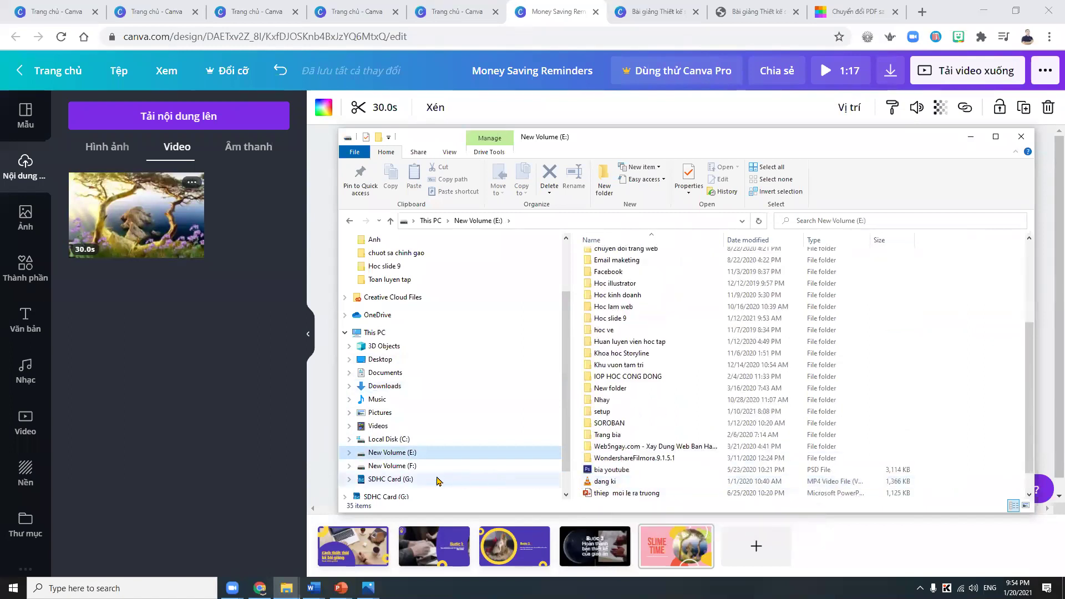
{"action": "left_click", "coordinate": [404, 466]}
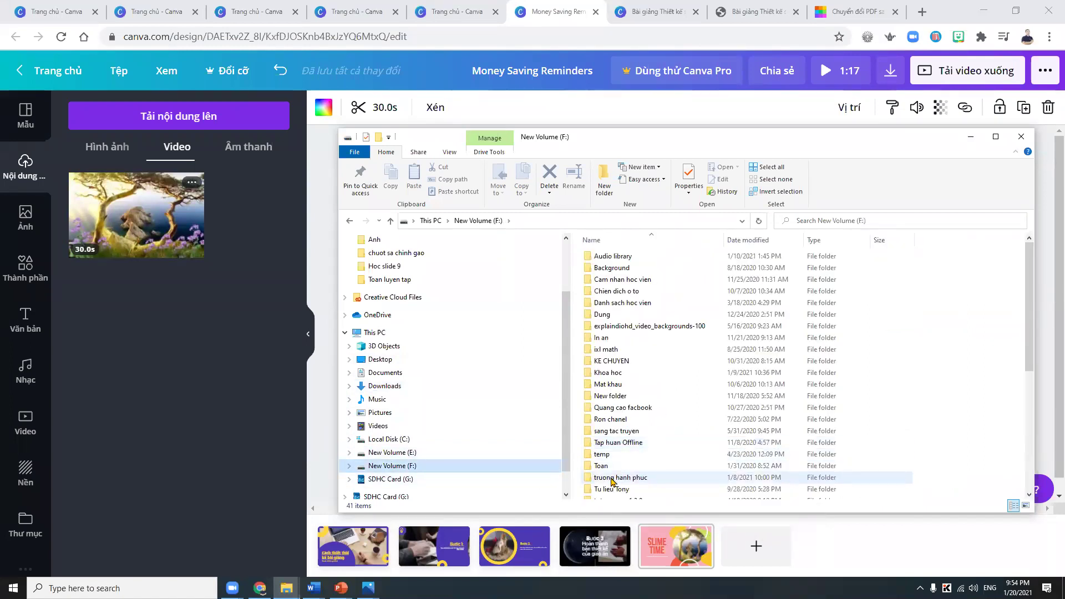
{"action": "scroll", "coordinate": [619, 411], "scroll_direction": "down", "scroll_amount": 2}
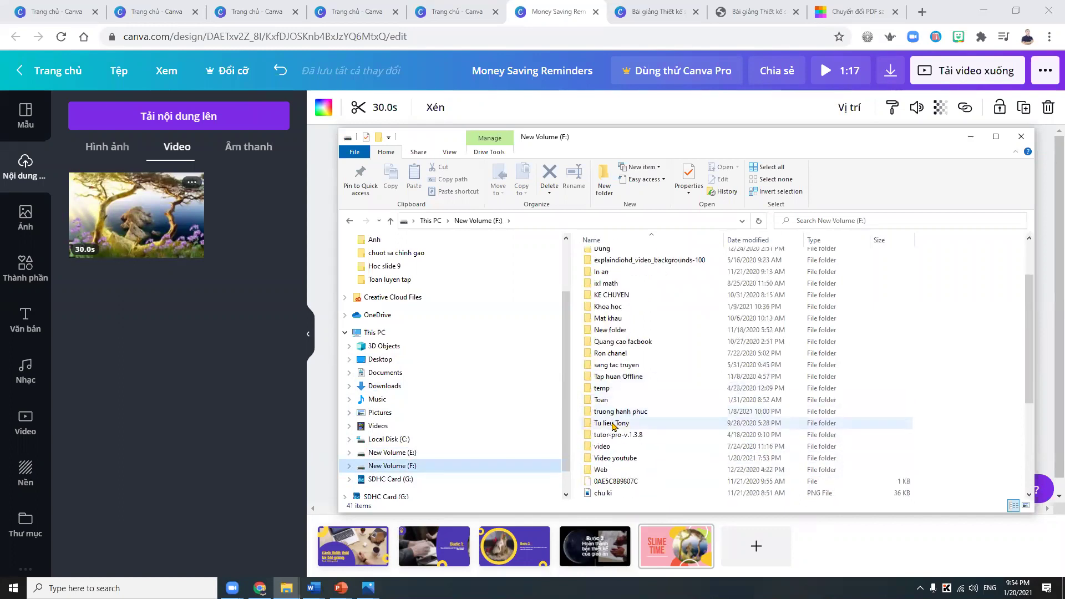
{"action": "left_click", "coordinate": [610, 459]}
{"action": "double_click", "coordinate": [610, 458]}
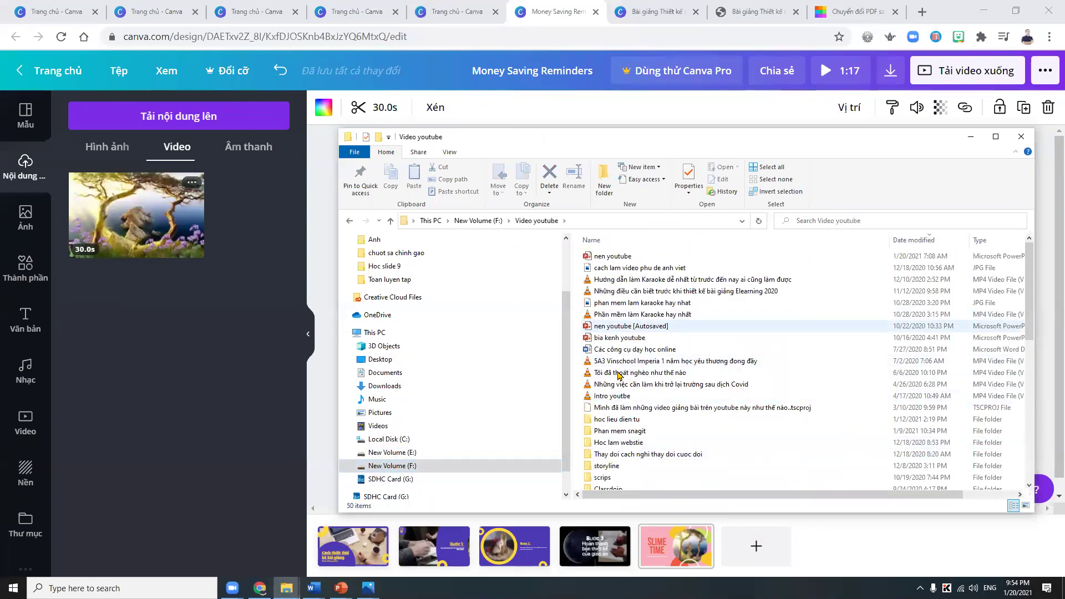
{"action": "left_click_drag", "start_coordinate": [631, 378], "coordinate": [187, 364]}
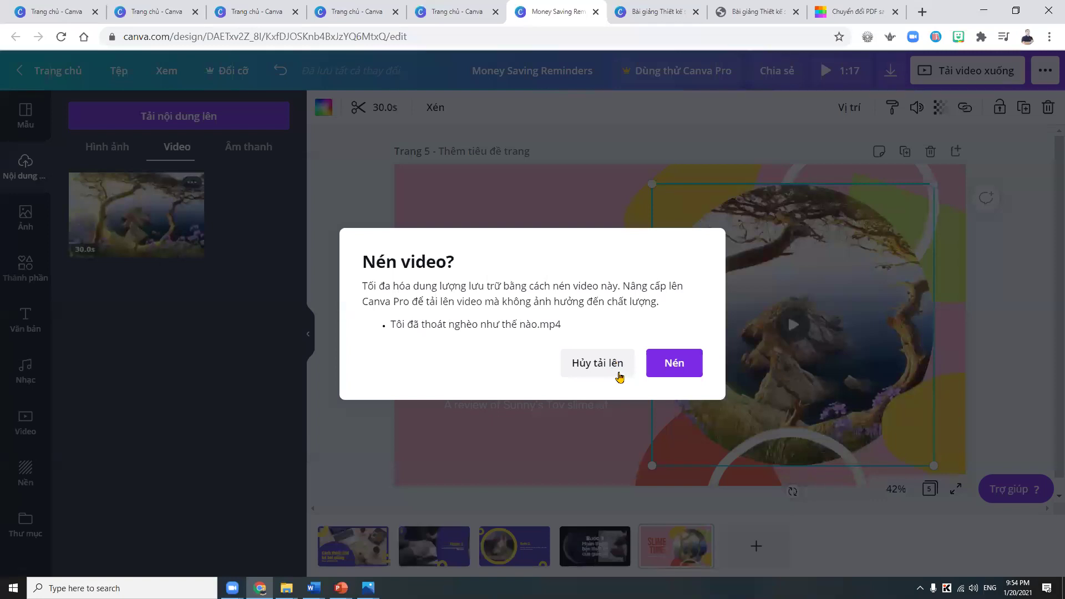
- Accept compression for the uploaded MP4, then preview the full 1:17 presentation
{"action": "left_click", "coordinate": [662, 370]}
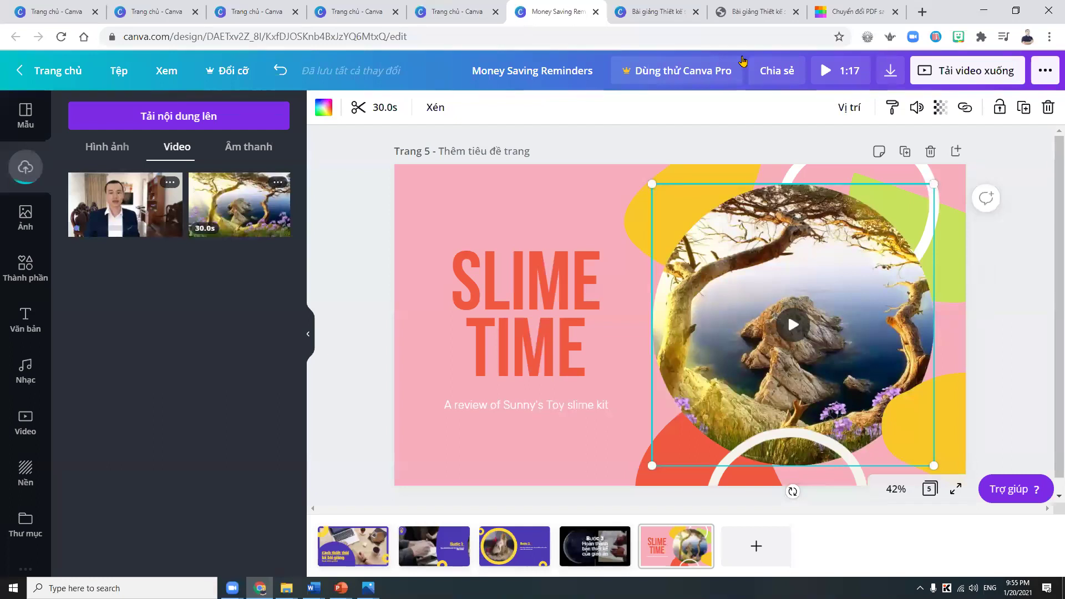
{"action": "key", "text": "Home"}
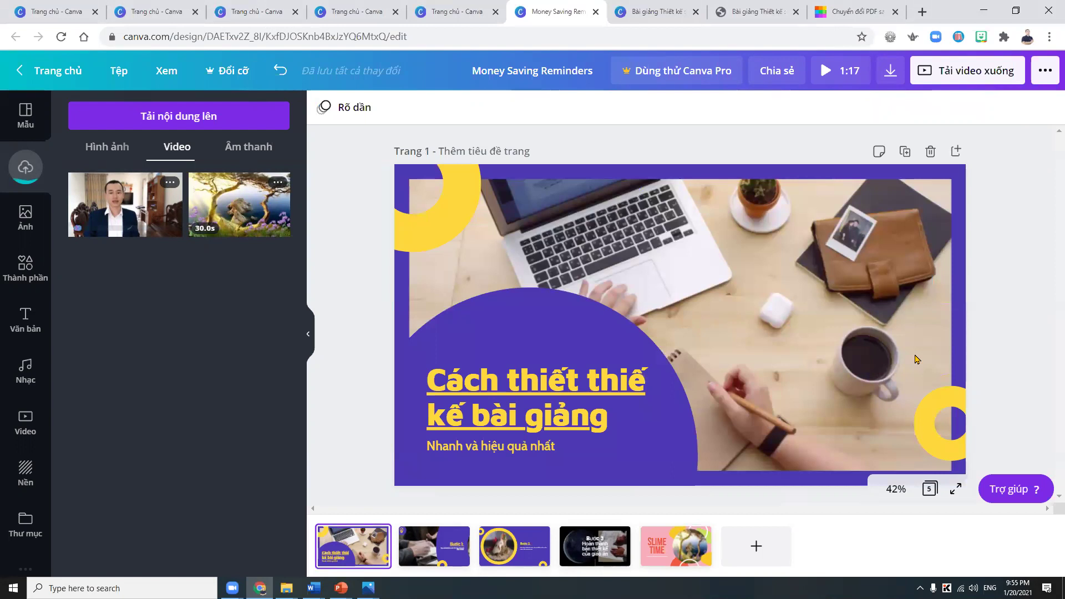
{"action": "left_click", "coordinate": [434, 548]}
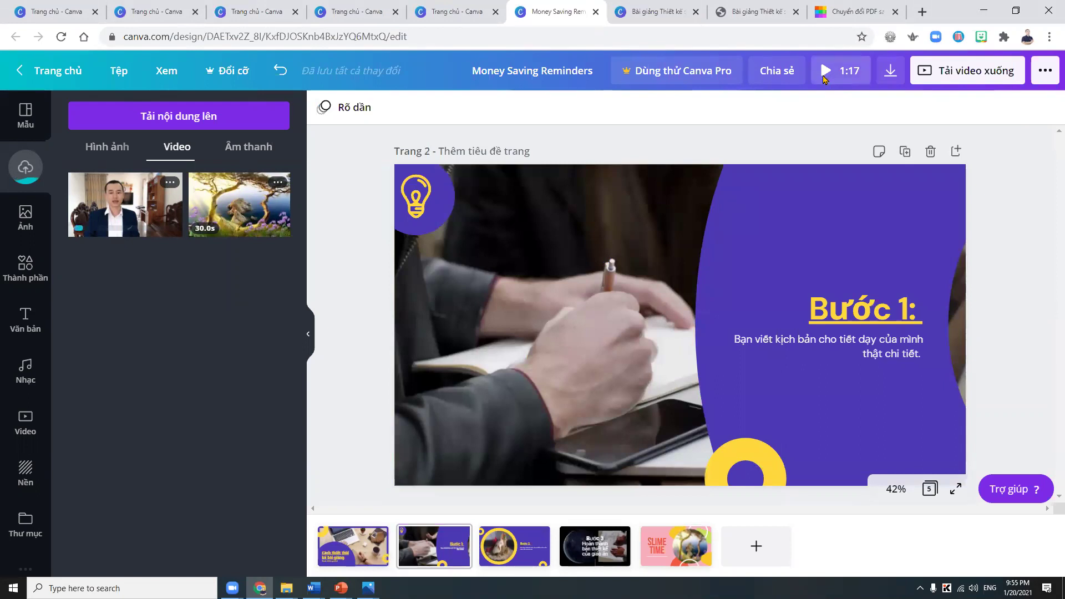
{"action": "left_click", "coordinate": [824, 79]}
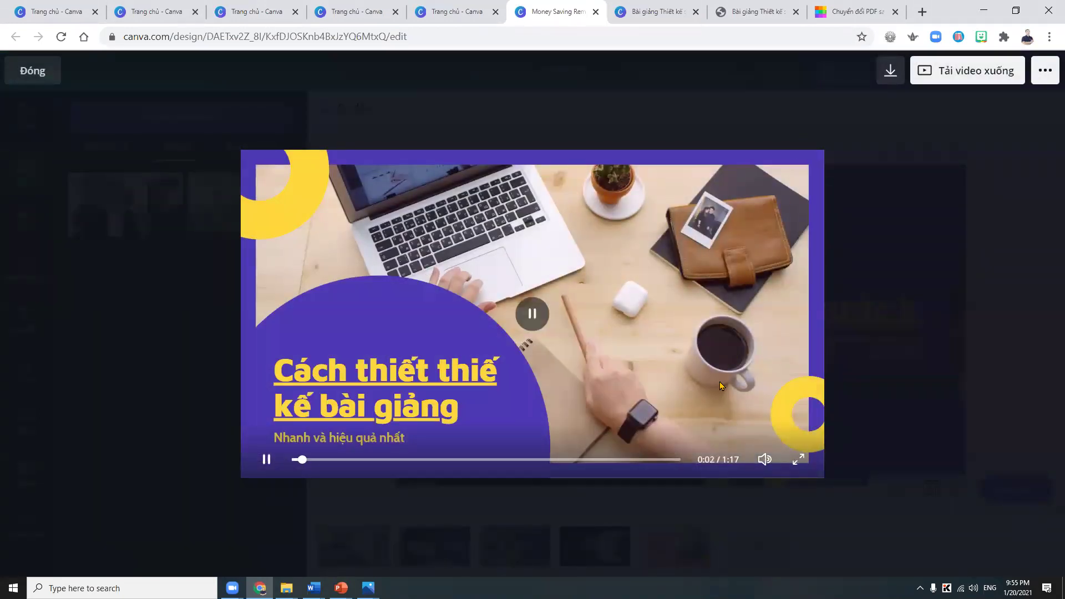
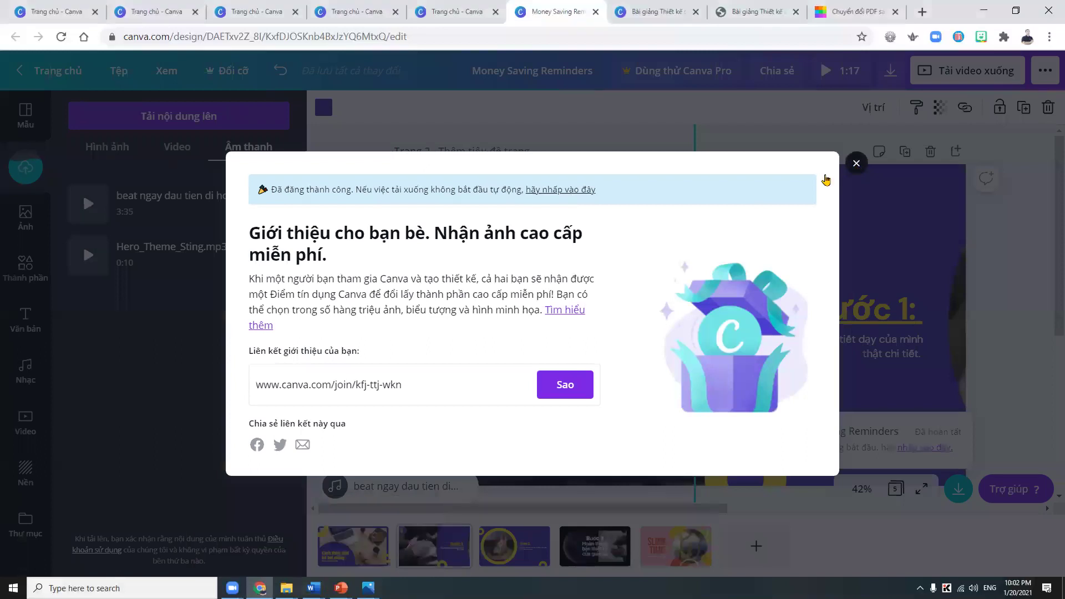
- Minimize Chrome and the video folder window to get back to the Word contest document
{"action": "left_click", "coordinate": [982, 12]}
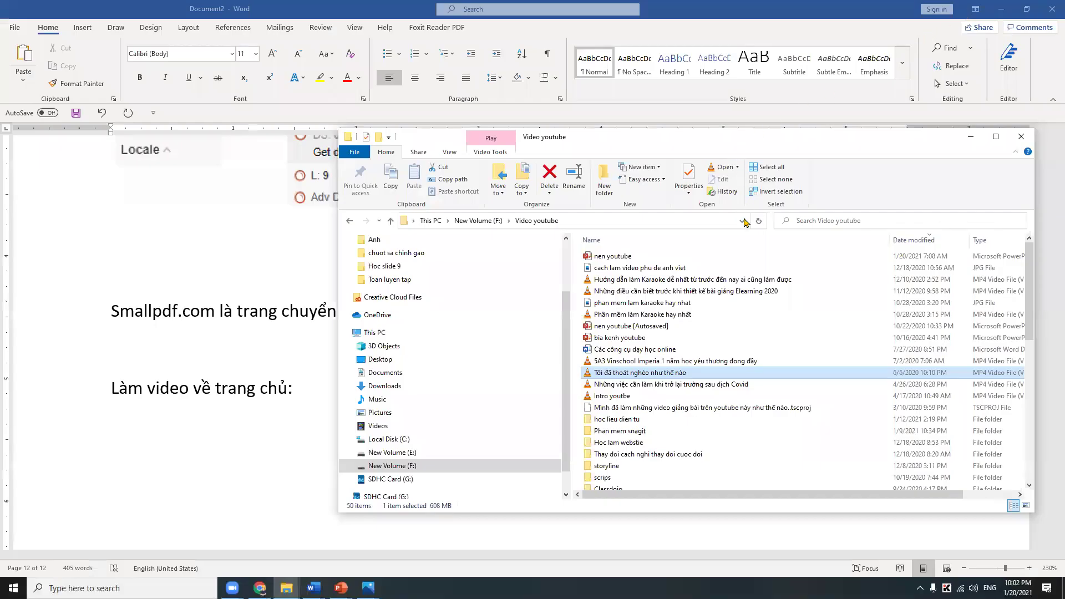
{"action": "left_click", "coordinate": [971, 136]}
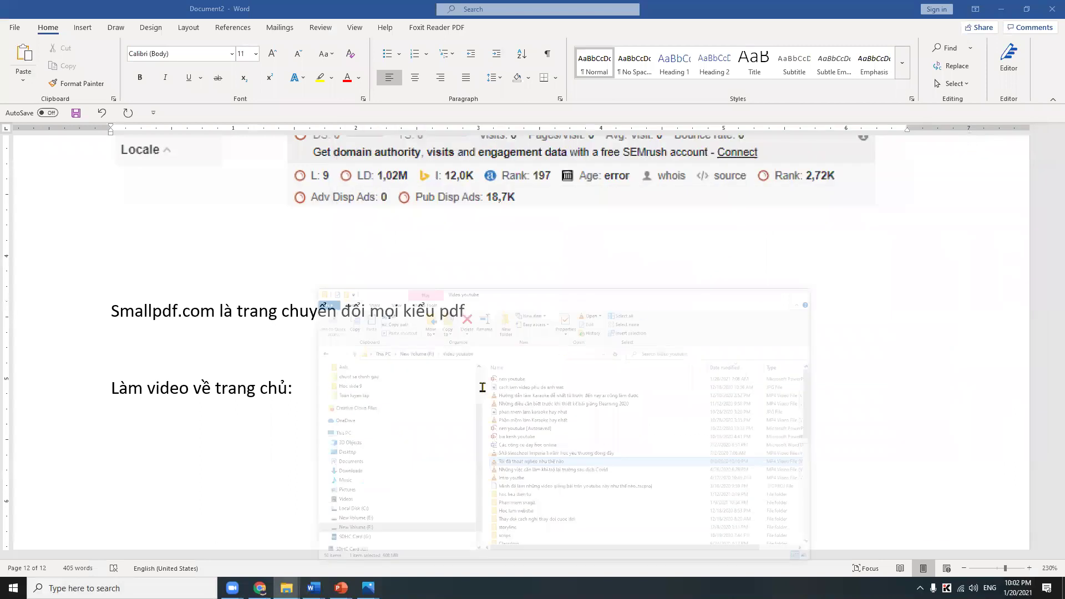
{"action": "scroll", "coordinate": [397, 390], "scroll_direction": "up", "scroll_amount": 3}
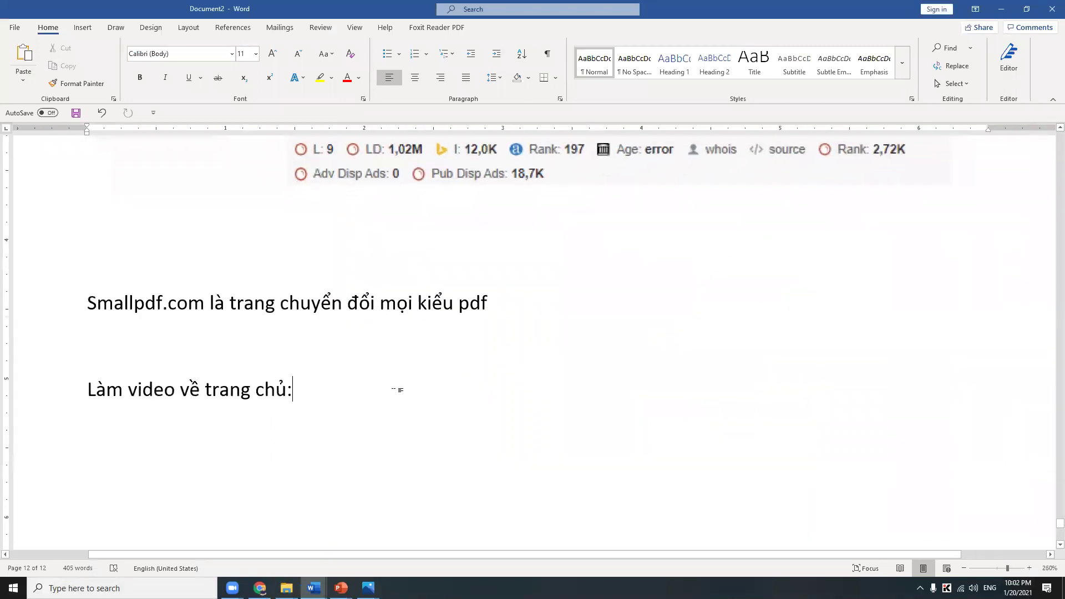
- Remove the blank line above 'Làm video về trang chủ:' and add empty lines below it
{"action": "left_click", "coordinate": [301, 338]}
{"action": "key", "text": "ctrl+z"}
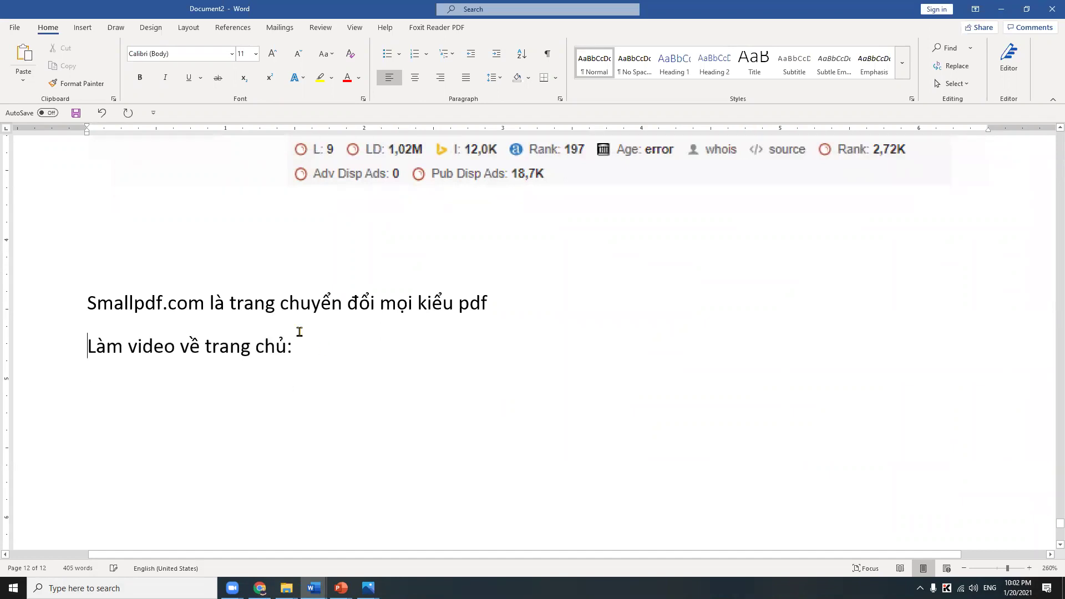
{"action": "key", "text": "Return"}
{"action": "key", "text": "Return"}
{"action": "scroll", "coordinate": [322, 397], "scroll_direction": "up", "scroll_amount": 8}
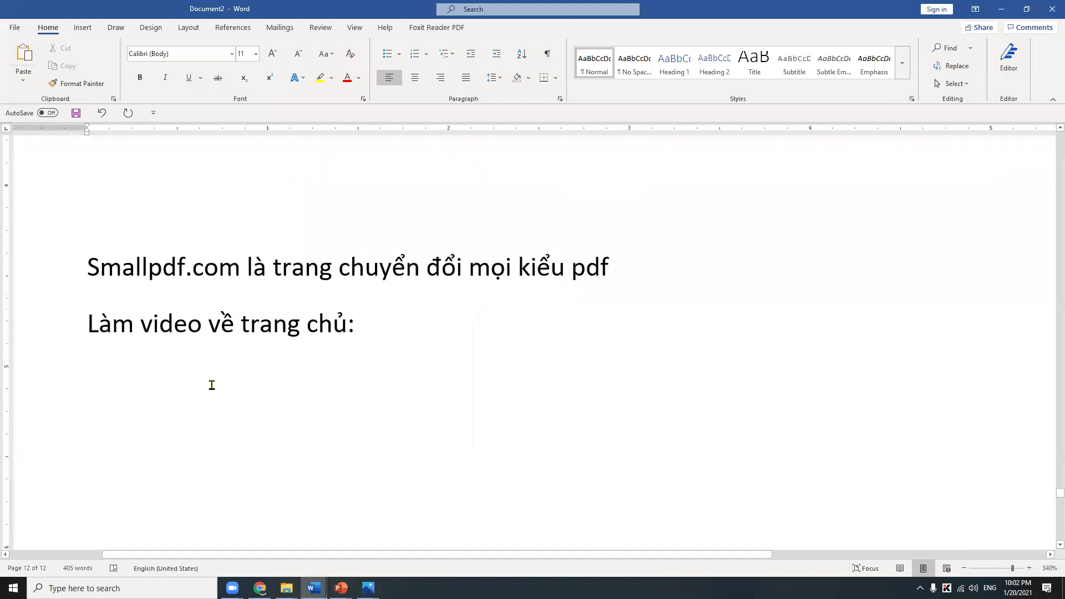
{"action": "left_click_drag", "start_coordinate": [682, 554], "coordinate": [361, 554]}
{"action": "left_click", "coordinate": [294, 423]}
{"action": "scroll", "coordinate": [295, 405], "scroll_direction": "down", "scroll_amount": 5}
{"action": "scroll", "coordinate": [295, 399], "scroll_direction": "up", "scroll_amount": 5}
{"action": "scroll", "coordinate": [296, 404], "scroll_direction": "down", "scroll_amount": 2}
{"action": "key", "text": "Return"}
{"action": "scroll", "coordinate": [290, 409], "scroll_direction": "down", "scroll_amount": 2}
{"action": "scroll", "coordinate": [294, 414], "scroll_direction": "up", "scroll_amount": 2}
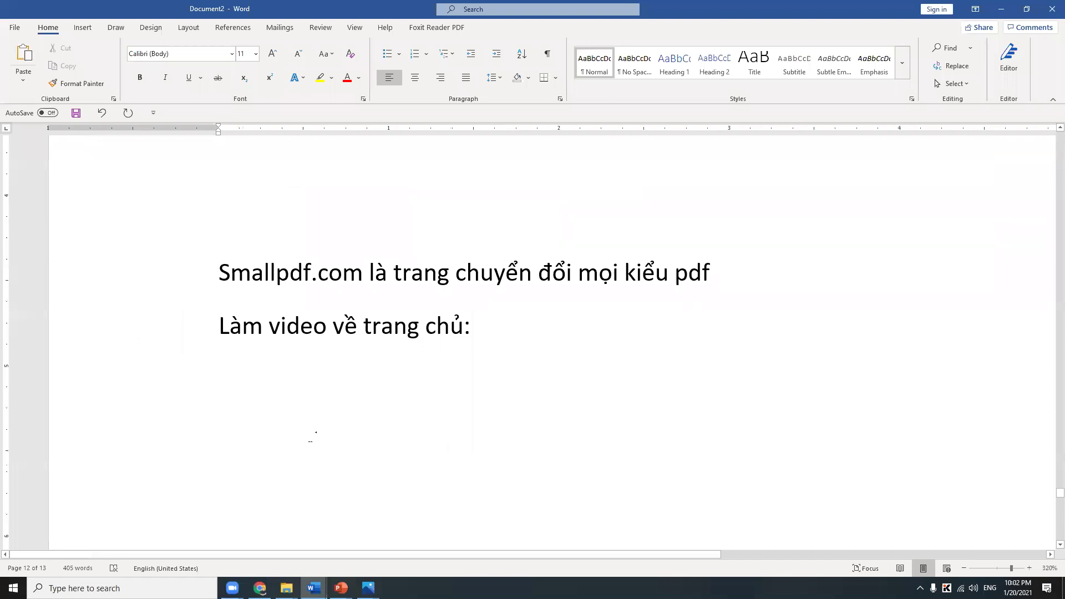
{"action": "scroll", "coordinate": [312, 436], "scroll_direction": "up", "scroll_amount": 8}
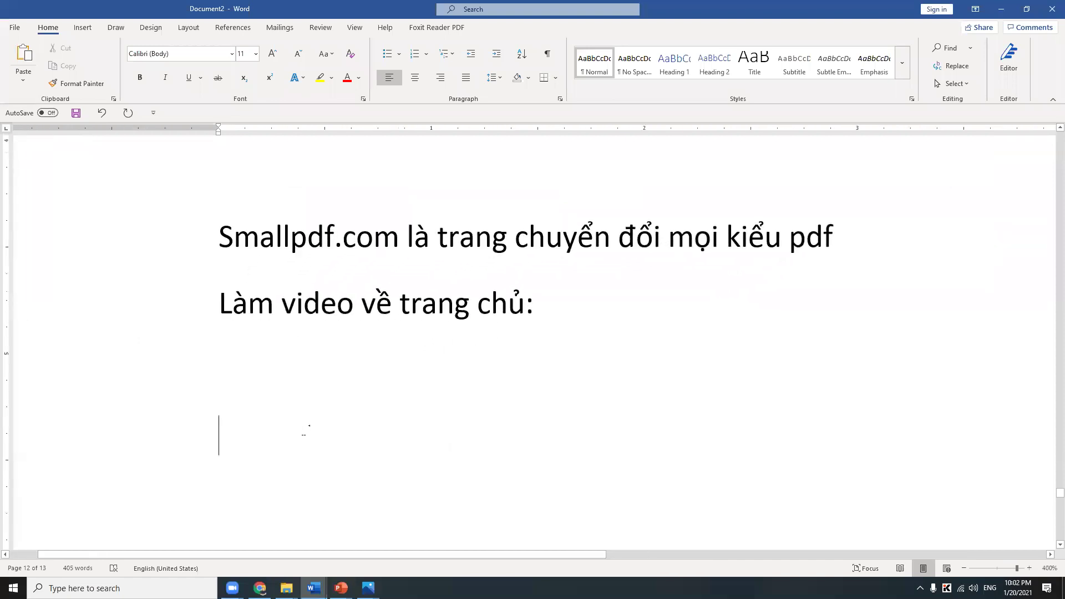
- Type the prize line: 3 prizes of 500k cash each
{"action": "type", "text": "Tặng b"}
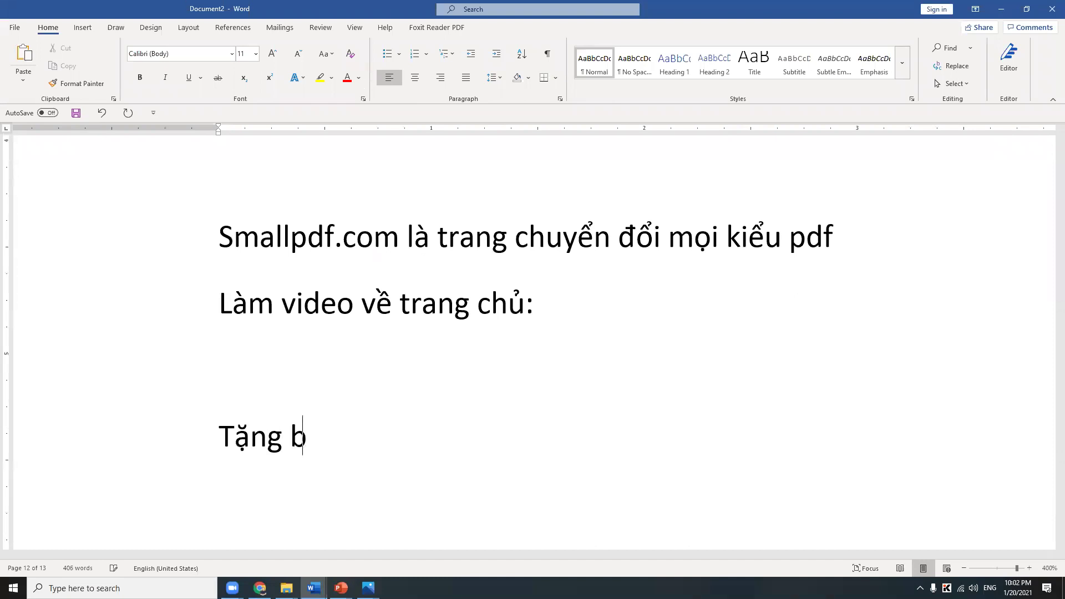
{"action": "key", "text": "BackSpace"}
{"action": "type", "text": "3 phần t"}
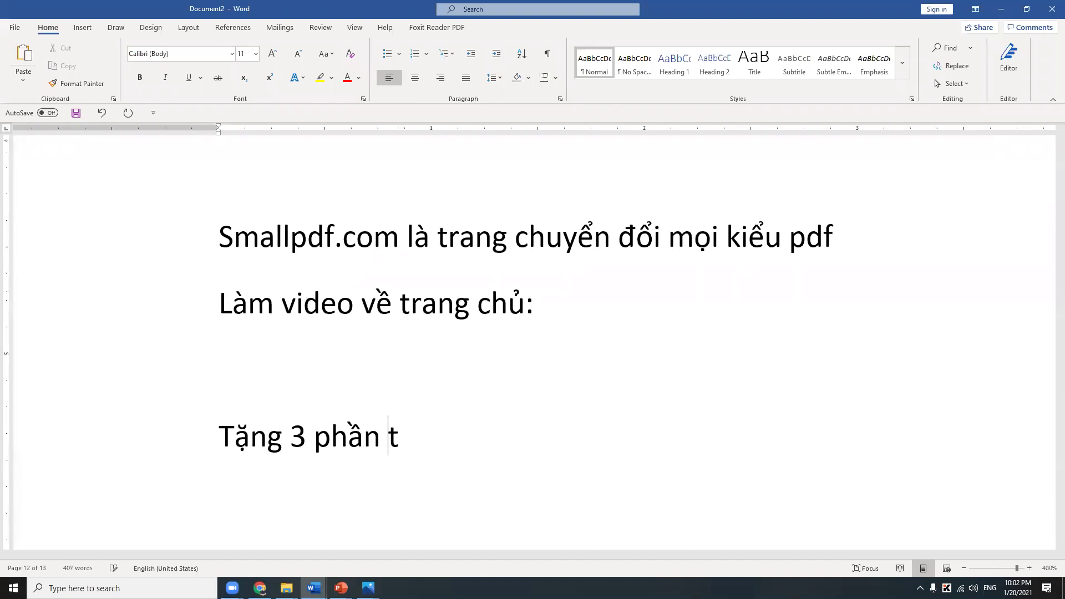
{"action": "type", "text": "hương, mỗi "}
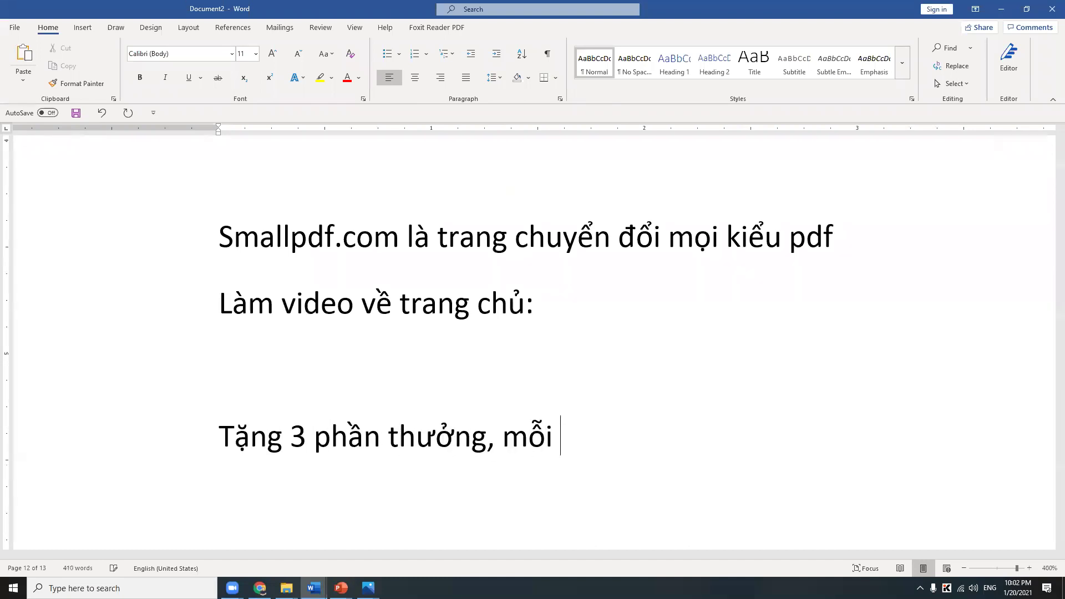
{"action": "type", "text": "phần th"}
{"action": "type", "text": "ưởng 50"}
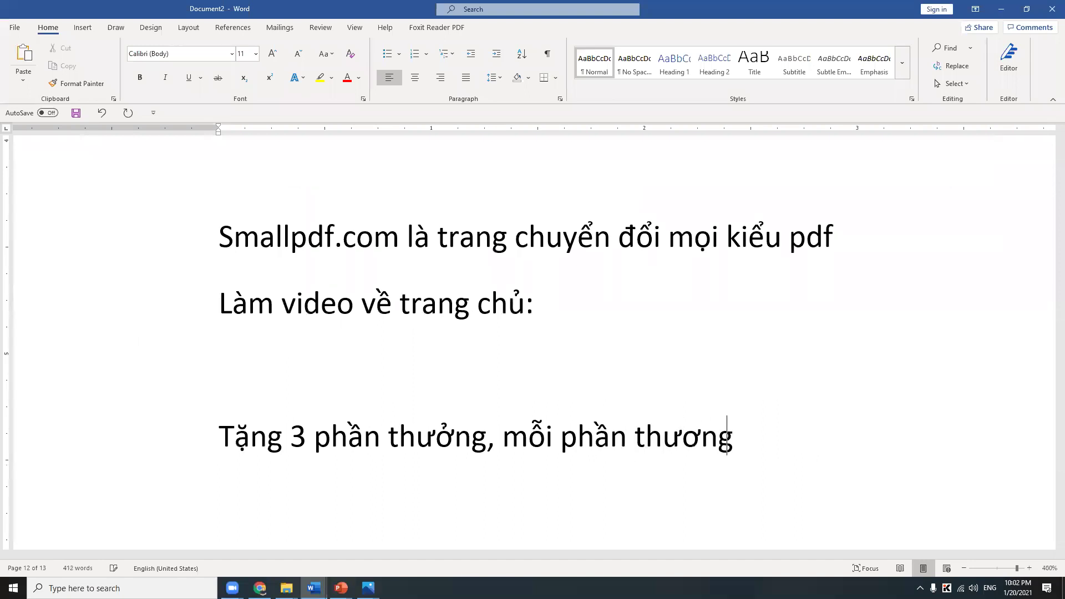
{"action": "type", "text": "0k tiền măặt"}
{"action": "key", "text": "Return"}
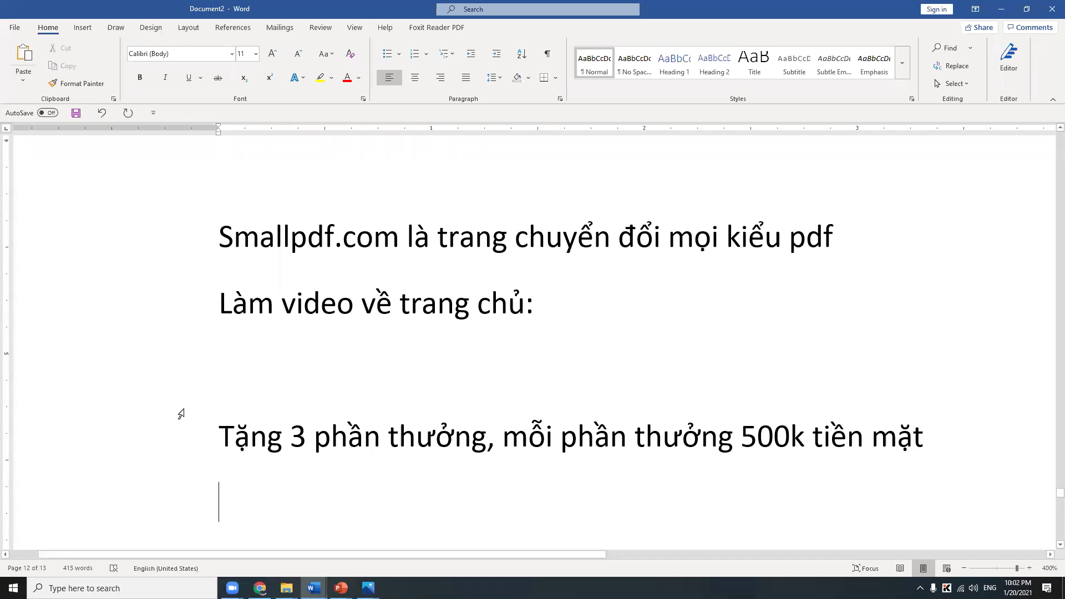
{"action": "scroll", "coordinate": [400, 404], "scroll_direction": "down", "scroll_amount": 2}
{"action": "scroll", "coordinate": [400, 406], "scroll_direction": "up", "scroll_amount": 1}
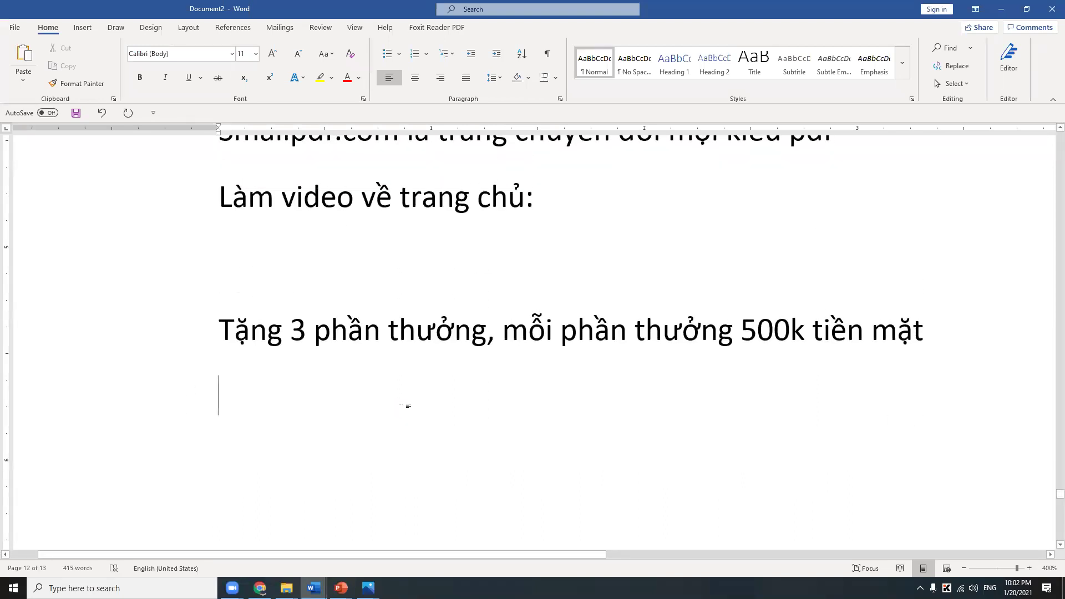
- Add 'Hoàn thành bài tập tốt nhất.', the heading 'Đề bài:', then 'Quay 1 video'
{"action": "type", "text": "Hoàn thành bài ta"}
{"action": "key", "text": "BackSpace"}
{"action": "type", "text": "ập tốt nhâ"}
{"action": "type", "text": "t."}
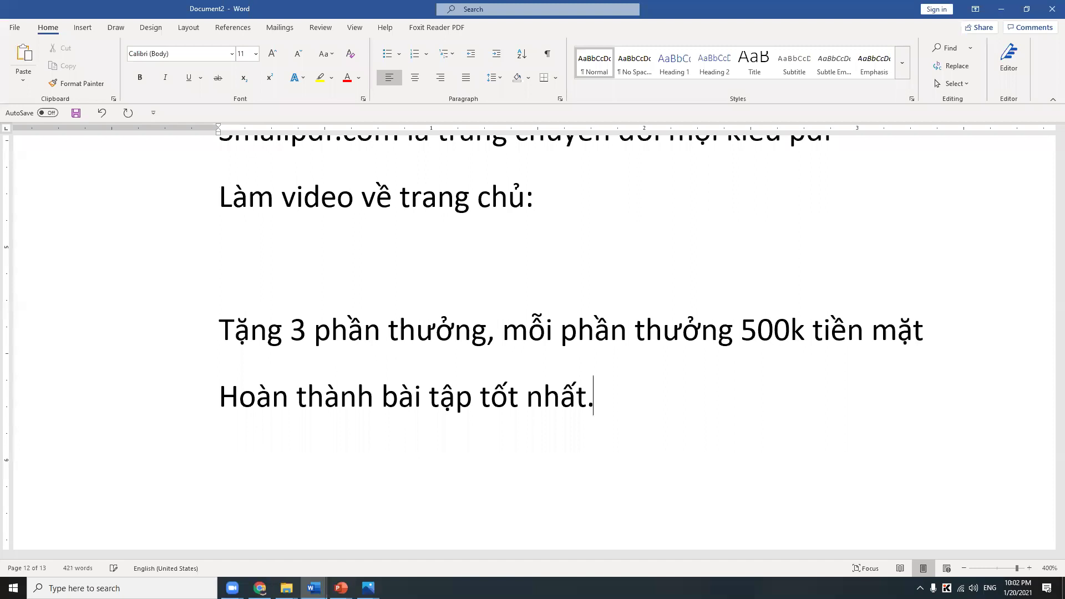
{"action": "key", "text": "Return"}
{"action": "type", "text": "Đề bài:"}
{"action": "key", "text": "Return"}
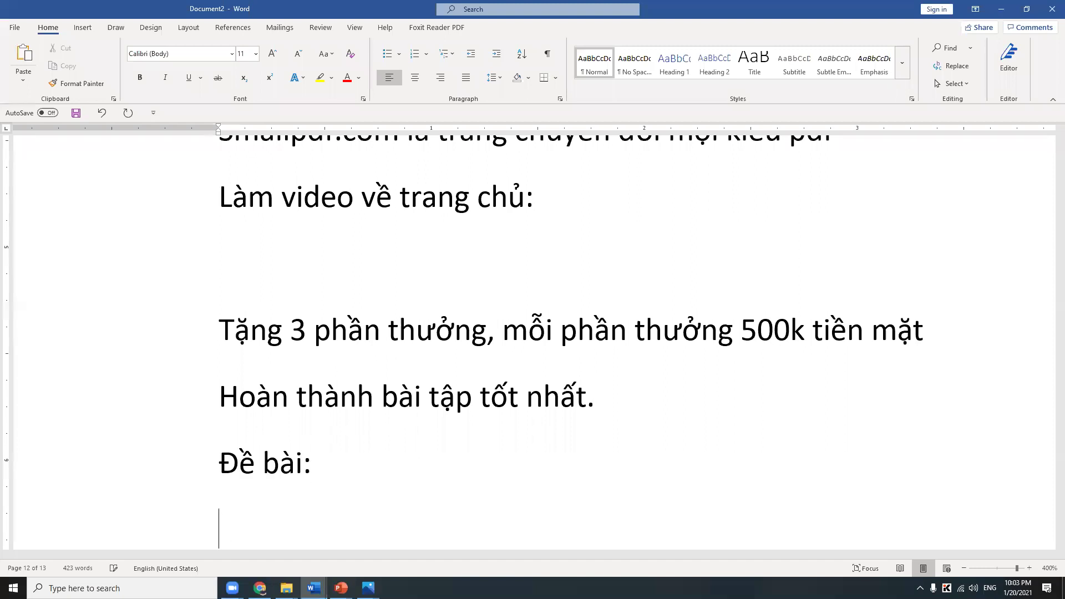
{"action": "scroll", "coordinate": [359, 431], "scroll_direction": "down", "scroll_amount": 3}
{"action": "scroll", "coordinate": [363, 430], "scroll_direction": "up", "scroll_amount": 2}
{"action": "type", "text": "Qu"}
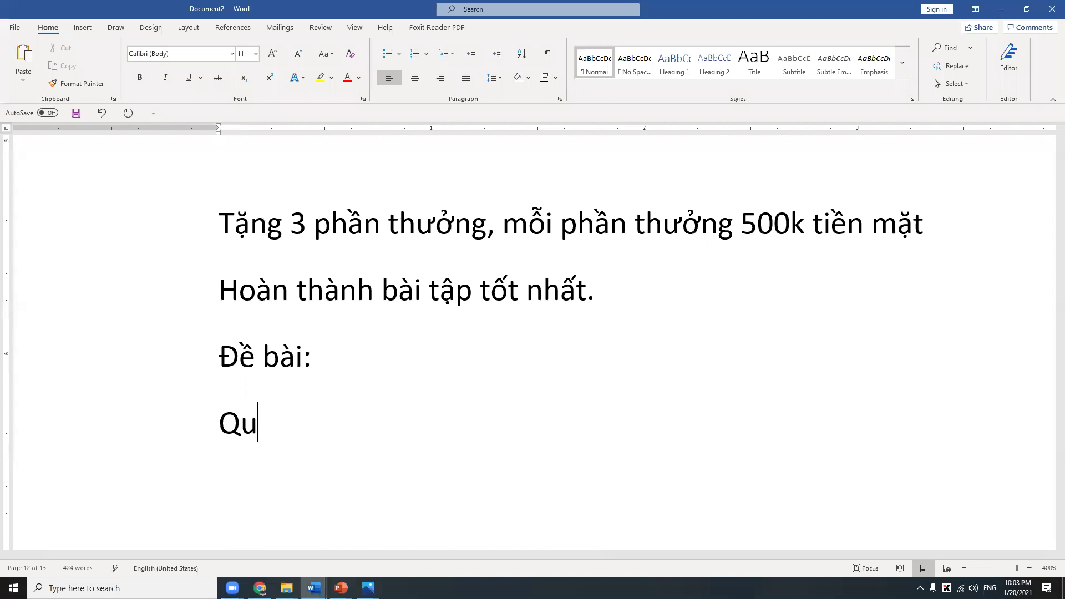
{"action": "type", "text": "ay 1 video"}
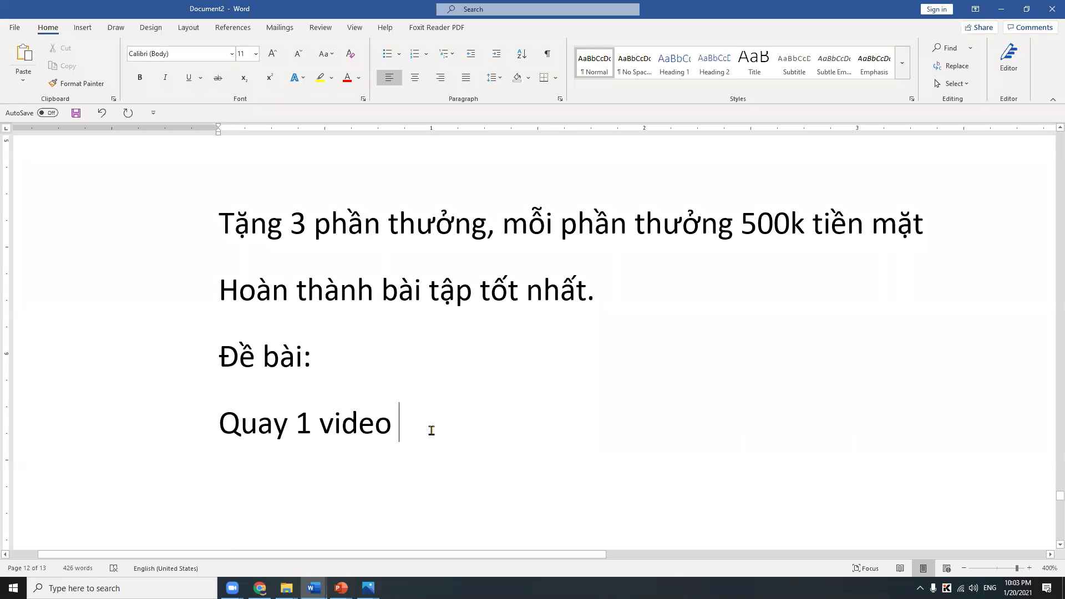
- Continue the assignment with 'nói về thu hoạch … sau khi tham dự khóa học này:'
{"action": "scroll", "coordinate": [431, 430], "scroll_direction": "up", "scroll_amount": 2}
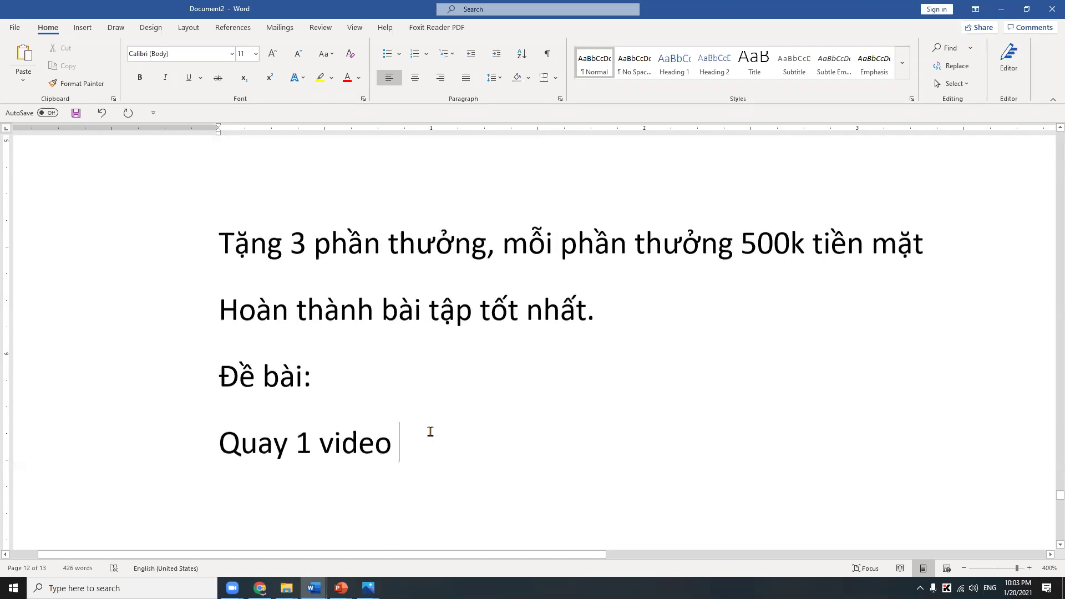
{"action": "scroll", "coordinate": [431, 432], "scroll_direction": "down", "scroll_amount": 2}
{"action": "scroll", "coordinate": [430, 432], "scroll_direction": "up", "scroll_amount": 2}
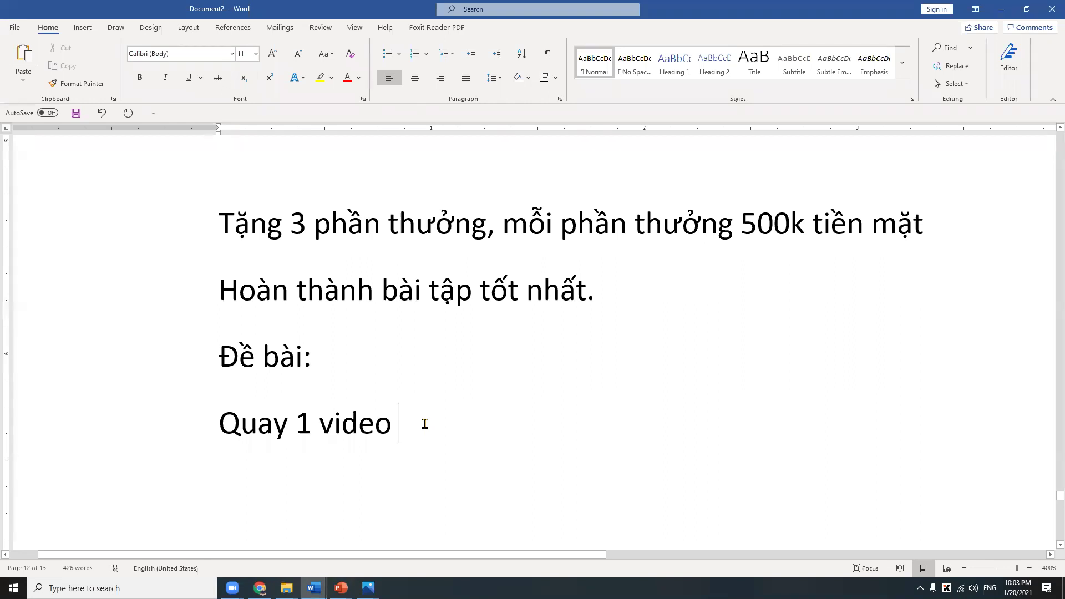
{"action": "type", "text": "nói ve"}
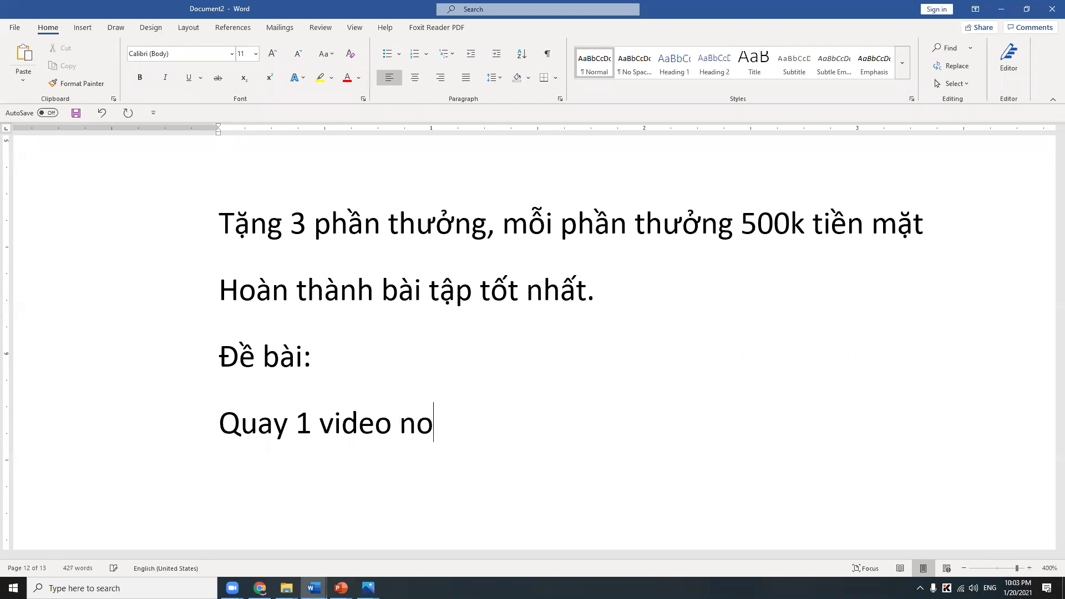
{"action": "type", "text": "f thu hoach"}
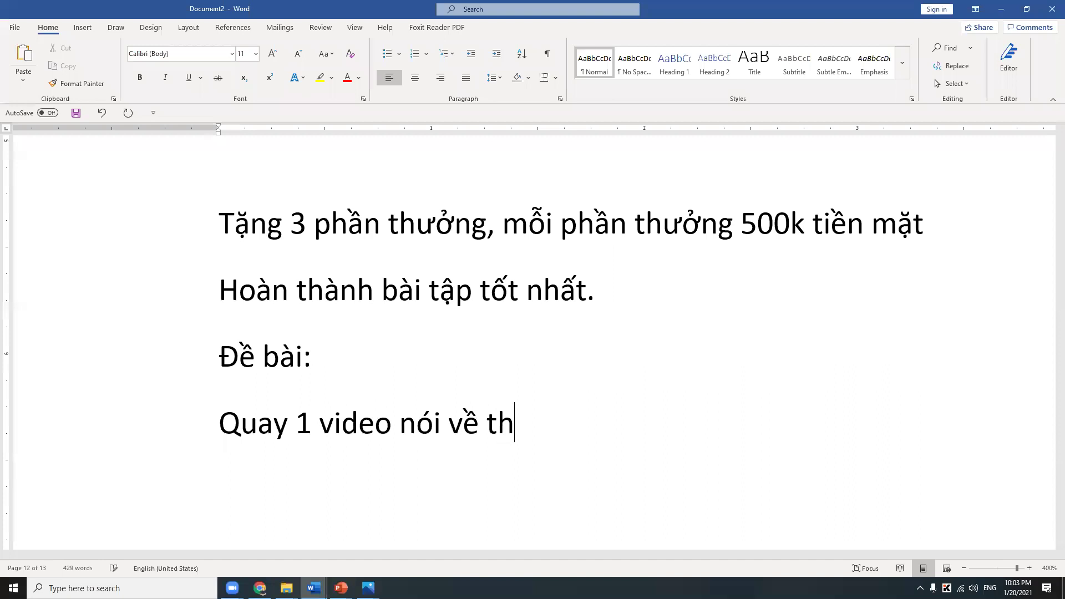
{"action": "key", "text": "BackSpace"}
{"action": "key", "text": "BackSpace"}
{"action": "type", "text": "j thaafy coo ddatj dduow"}
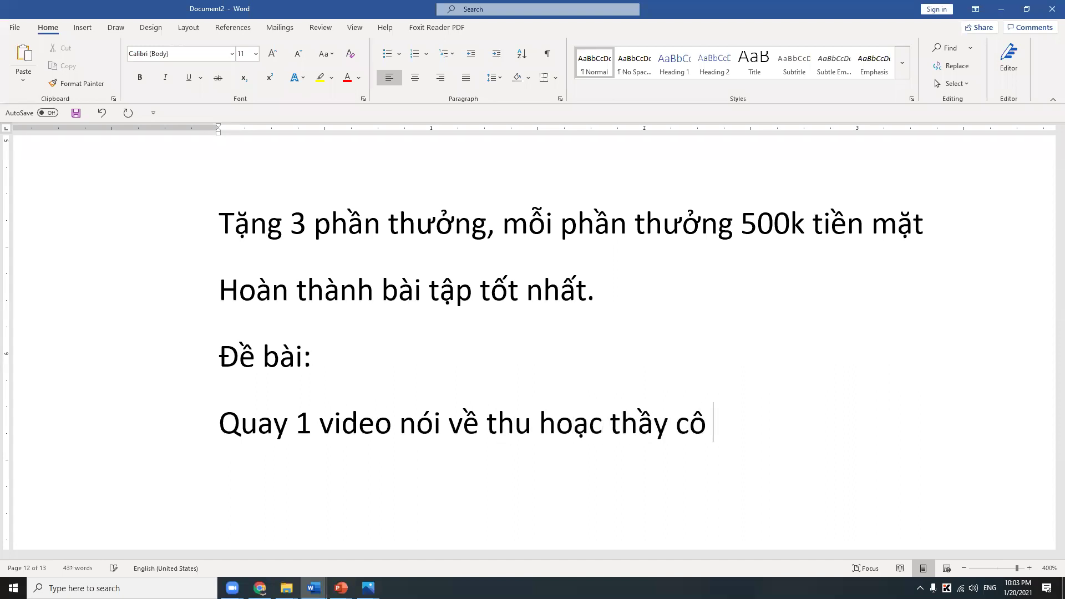
{"action": "type", "text": "c"}
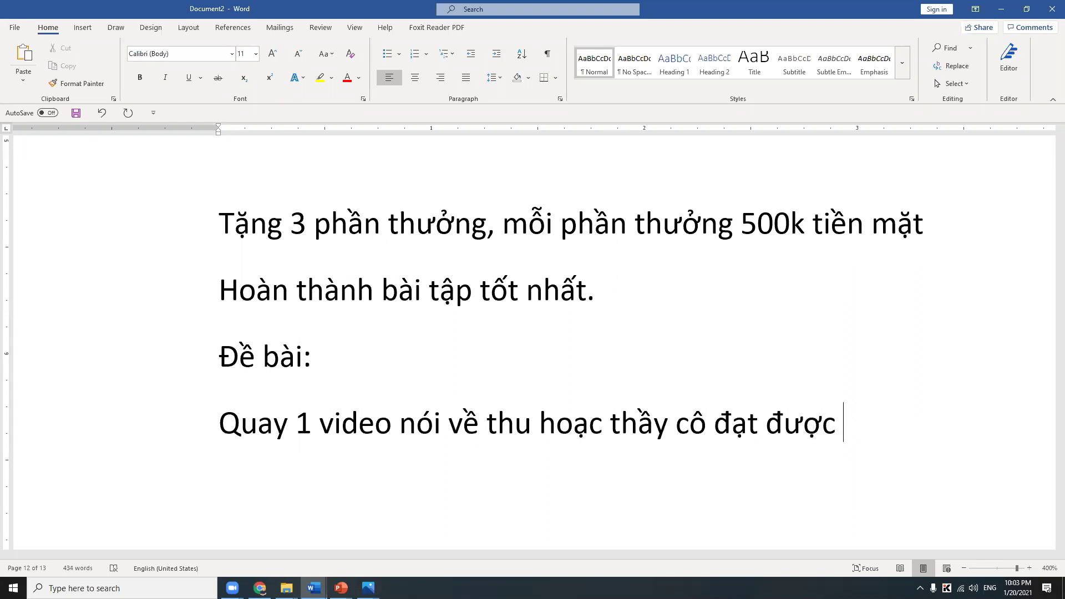
{"action": "type", "text": "j sau khi "}
{"action": "type", "text": "tham duwj khoas "}
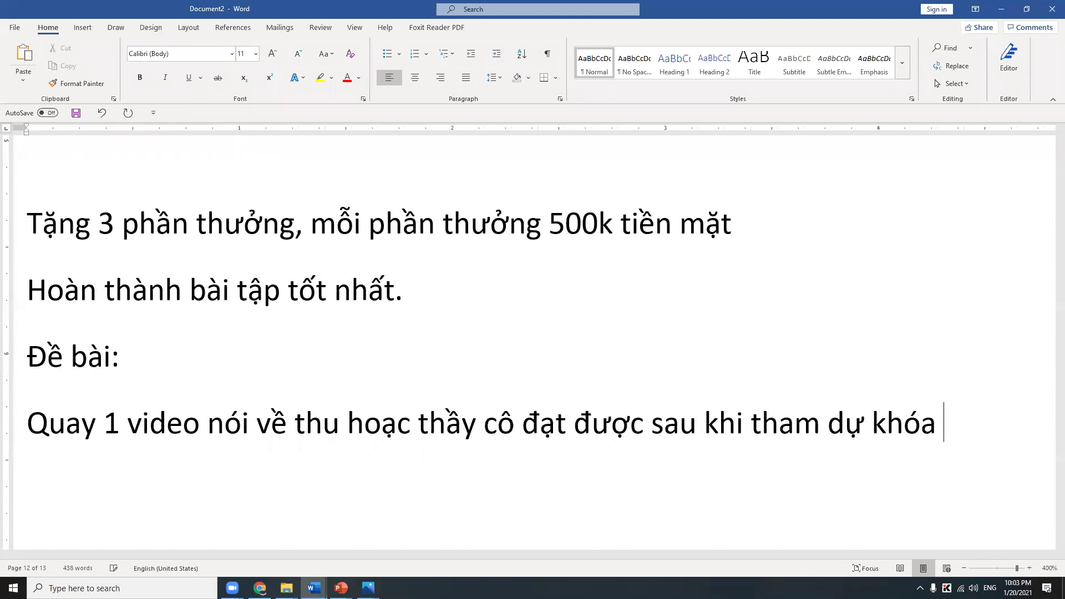
{"action": "type", "text": "hocj nayf:"}
{"action": "key", "text": "Return"}
- Add the heading 'Đề cương:' on a new line
{"action": "scroll", "coordinate": [405, 434], "scroll_direction": "down", "scroll_amount": 4}
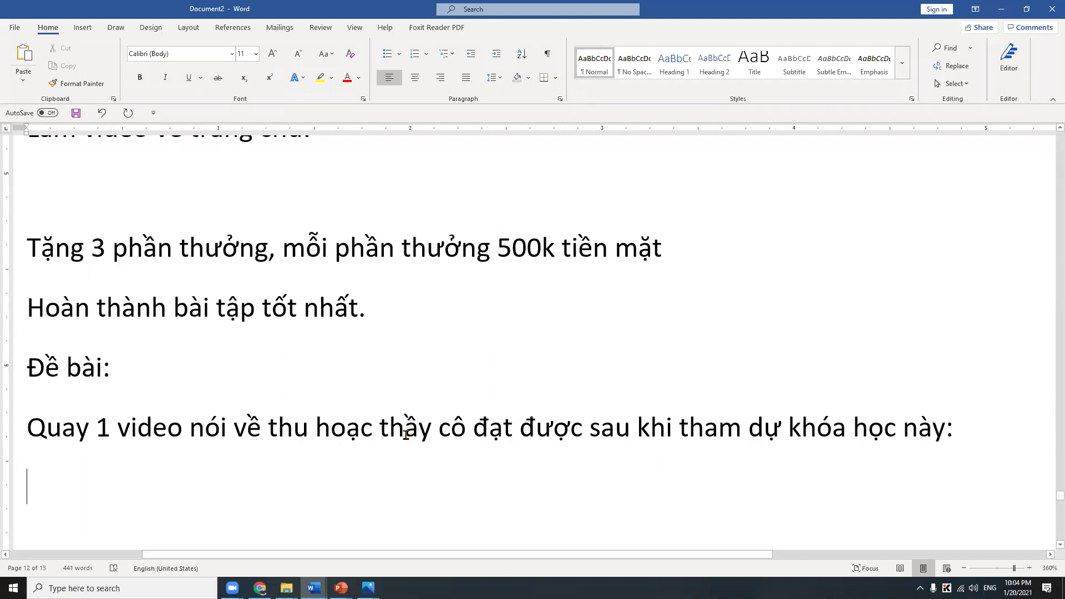
{"action": "scroll", "coordinate": [410, 458], "scroll_direction": "down", "scroll_amount": 3}
{"action": "scroll", "coordinate": [408, 456], "scroll_direction": "up", "scroll_amount": 3}
{"action": "type", "text": "DDeef cuwowng:"}
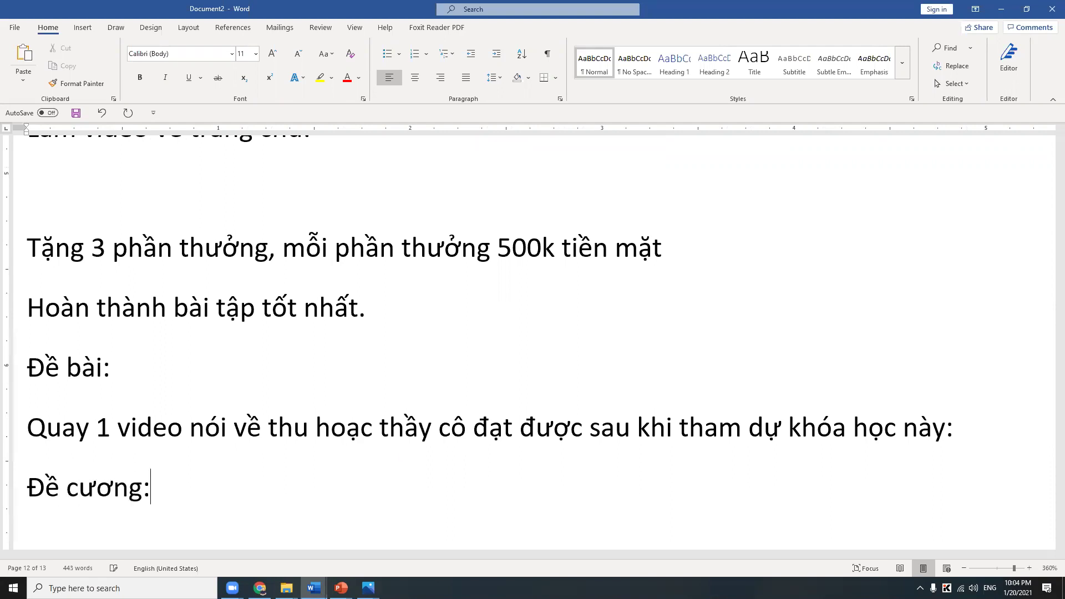
{"action": "key", "text": "Return"}
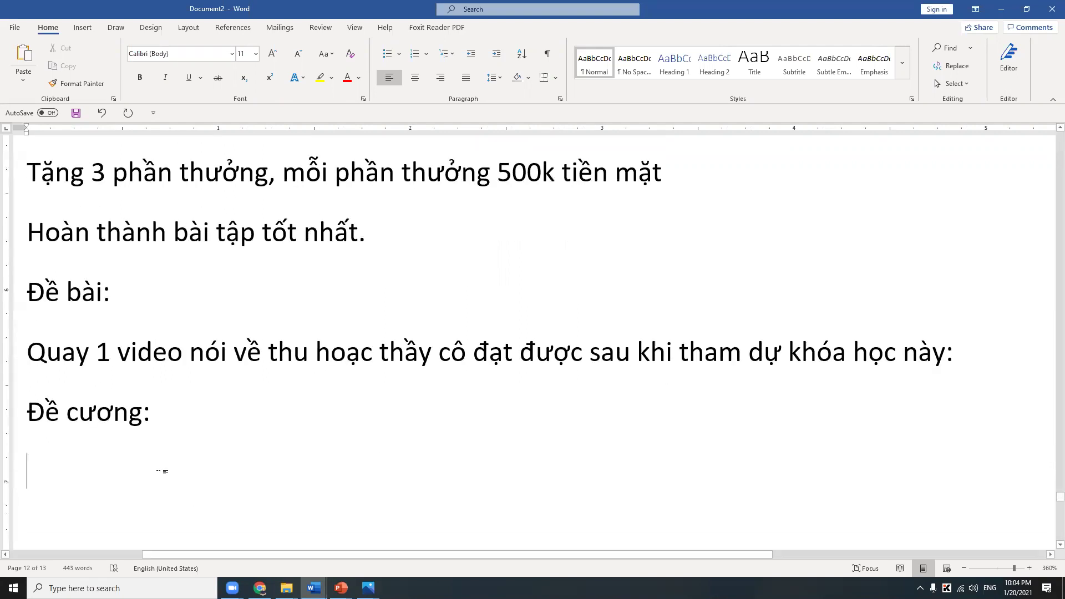
- Insert 'đứng nói chọn nền sáng sủa, gọn gàng' after 'Quay 1 video'
{"action": "left_click", "coordinate": [229, 399]}
{"action": "left_click", "coordinate": [182, 355]}
{"action": "type", "text": "đứng nói"}
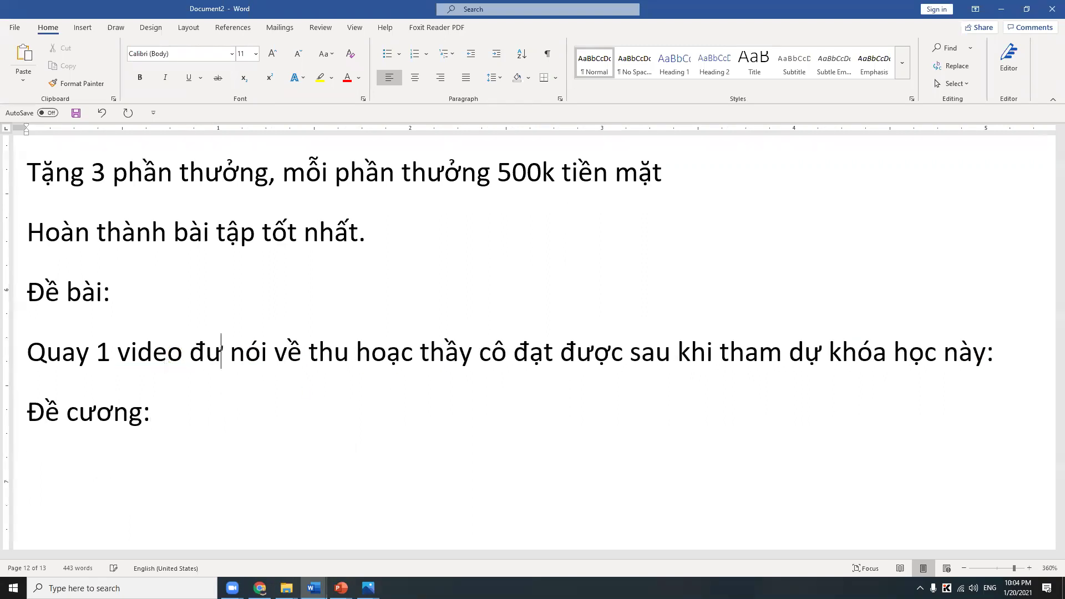
{"action": "type", "text": " chọn b"}
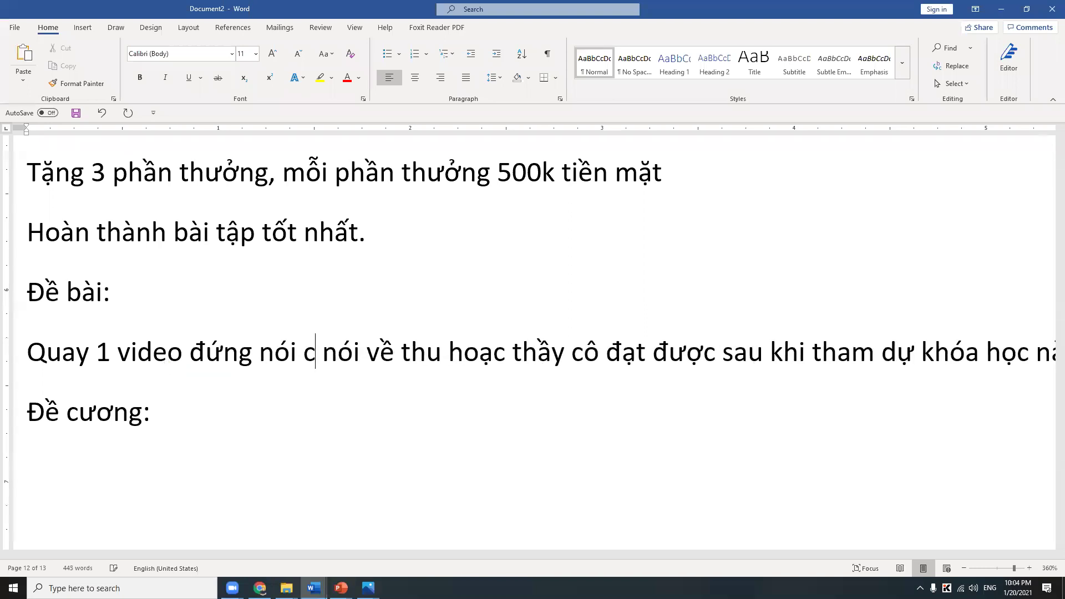
{"action": "key", "text": "BackSpace"}
{"action": "type", "text": "nền "}
{"action": "type", "text": "sáng sủa sa"}
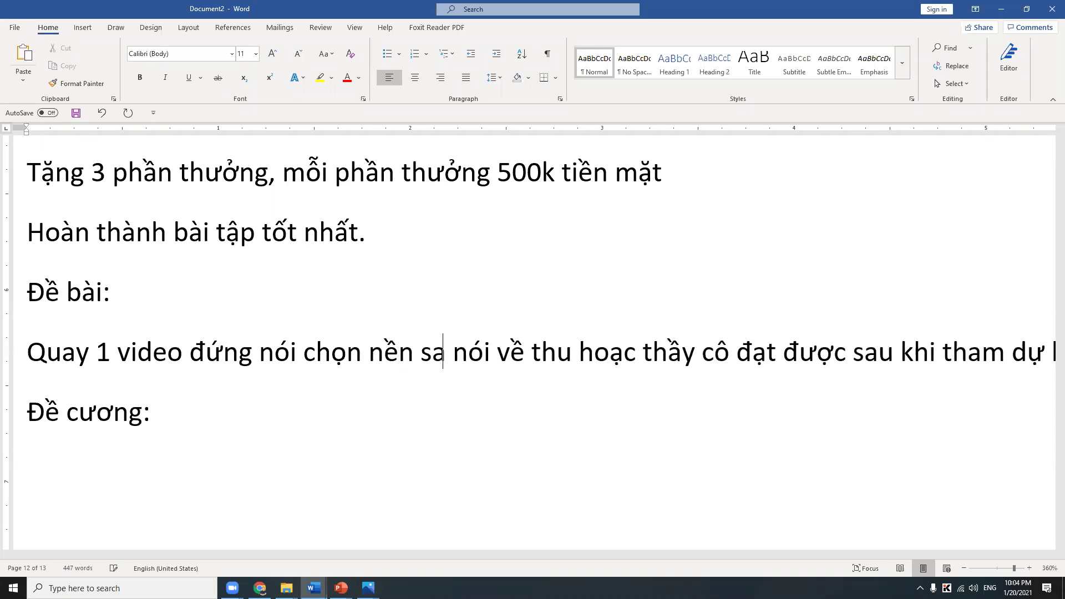
{"action": "type", "text": "chj"}
{"action": "key", "text": "BackSpace"}
{"action": "key", "text": "BackSpace"}
{"action": "key", "text": "BackSpace"}
{"action": "key", "text": "BackSpace"}
{"action": "key", "text": "BackSpace"}
{"action": "type", "text": ", sa"}
{"action": "key", "text": "BackSpace"}
{"action": "key", "text": "BackSpace"}
{"action": "type", "text": "gonj gafn"}
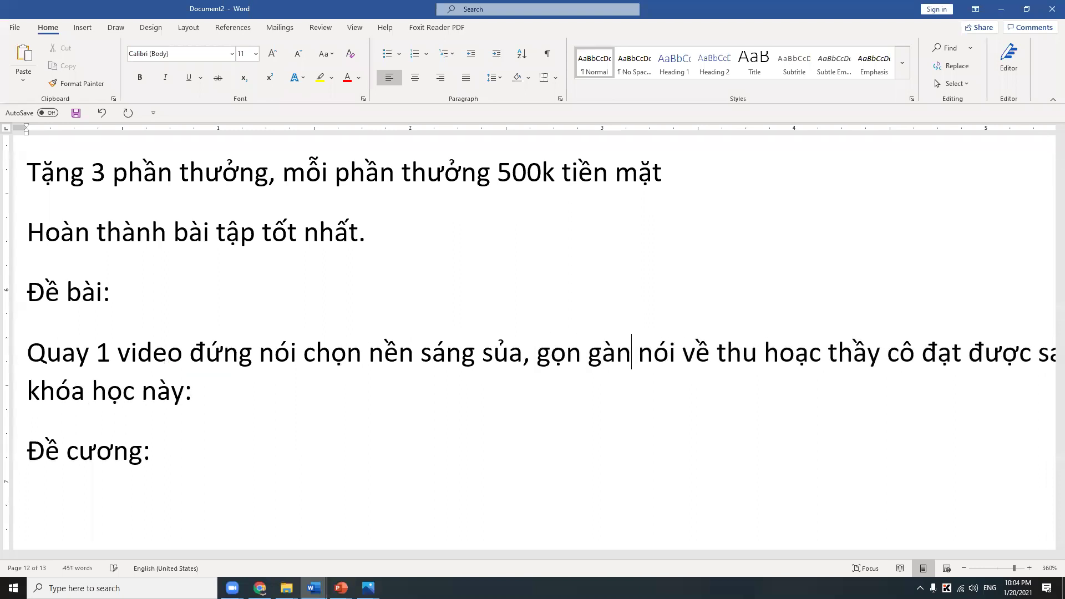
{"action": "type", "text": "g"}
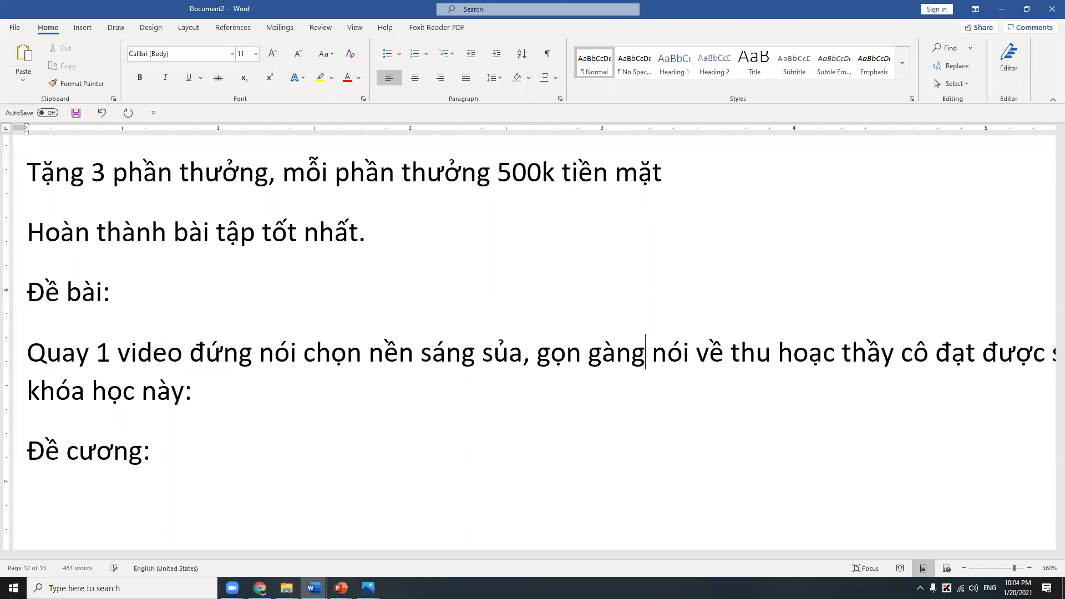
{"action": "left_click", "coordinate": [177, 441]}
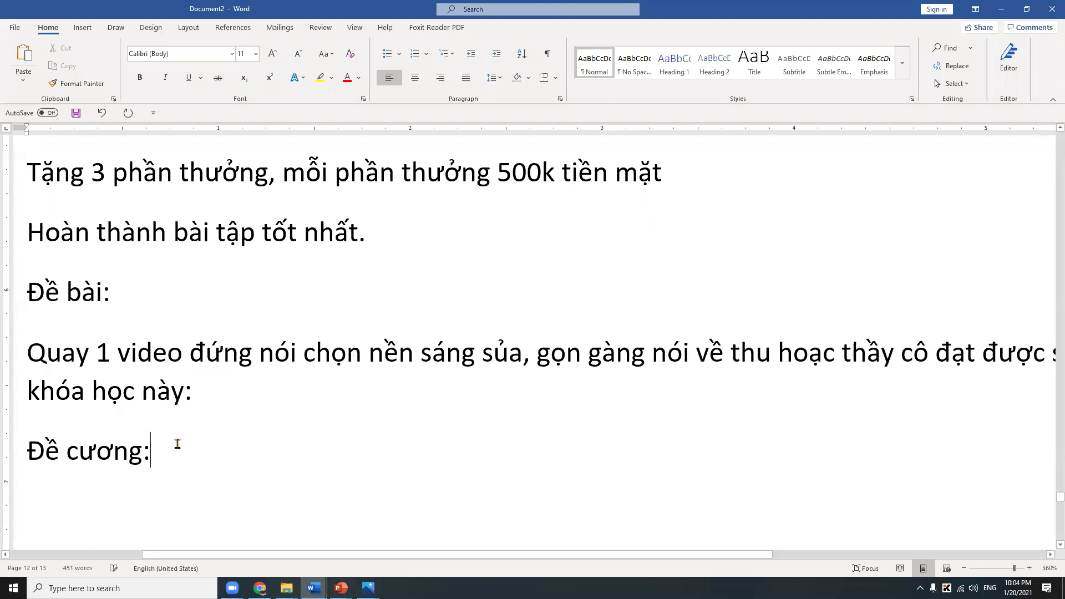
- Add the first outline point '+ Trước khi tham gia khóa học thì thầy cô băn khoăn điều gì'
{"action": "scroll", "coordinate": [224, 447], "scroll_direction": "down", "scroll_amount": 3}
{"action": "scroll", "coordinate": [224, 447], "scroll_direction": "up", "scroll_amount": 3}
{"action": "key", "text": "Return"}
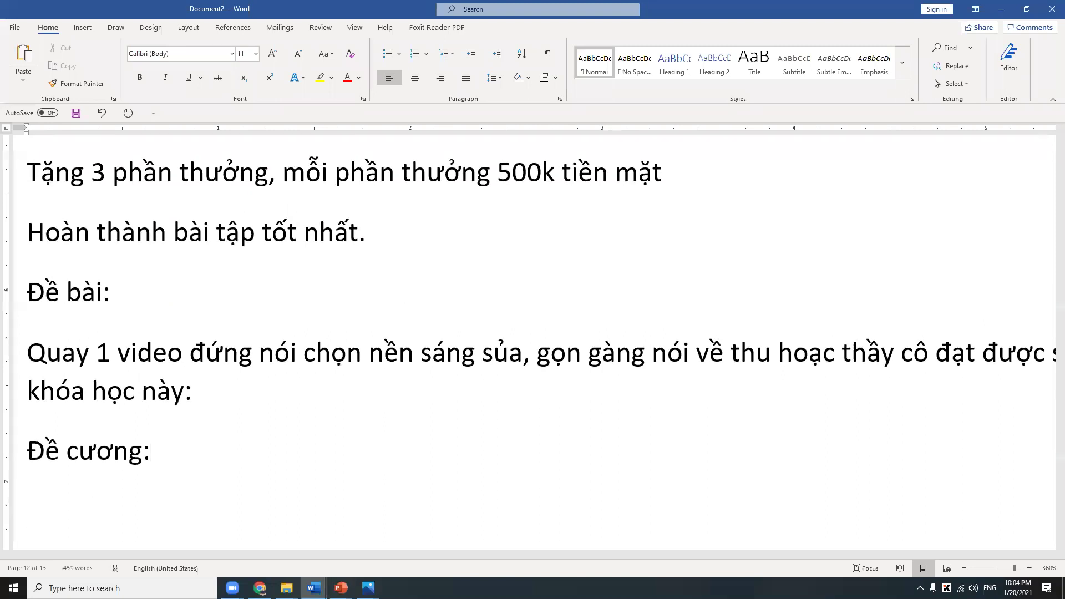
{"action": "type", "text": "+ Trước kho tr"}
{"action": "key", "text": "BackSpace"}
{"action": "key", "text": "BackSpace"}
{"action": "key", "text": "BackSpace"}
{"action": "key", "text": "BackSpace"}
{"action": "type", "text": "i tham gi"}
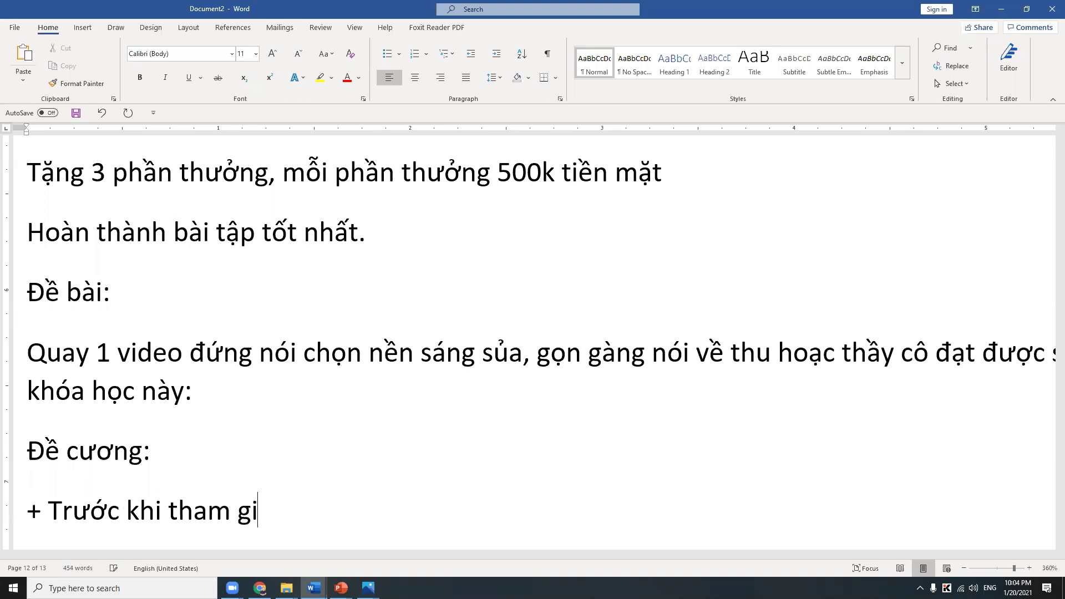
{"action": "type", "text": "a khóa hcj n"}
{"action": "key", "text": "BackSpace"}
{"action": "key", "text": "BackSpace"}
{"action": "key", "text": "BackSpace"}
{"action": "key", "text": "BackSpace"}
{"action": "type", "text": "ọc thì"}
{"action": "type", "text": " thầy cô "}
{"action": "type", "text": "băm"}
{"action": "key", "text": "BackSpace"}
{"action": "type", "text": "n khoăn điều gi"}
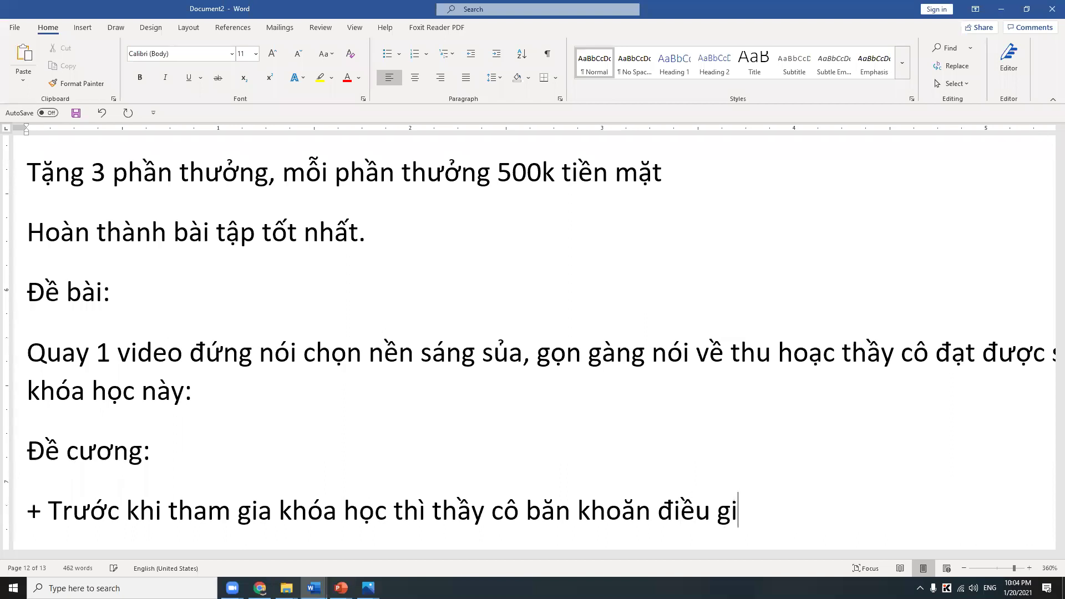
{"action": "scroll", "coordinate": [262, 460], "scroll_direction": "down", "scroll_amount": 3}
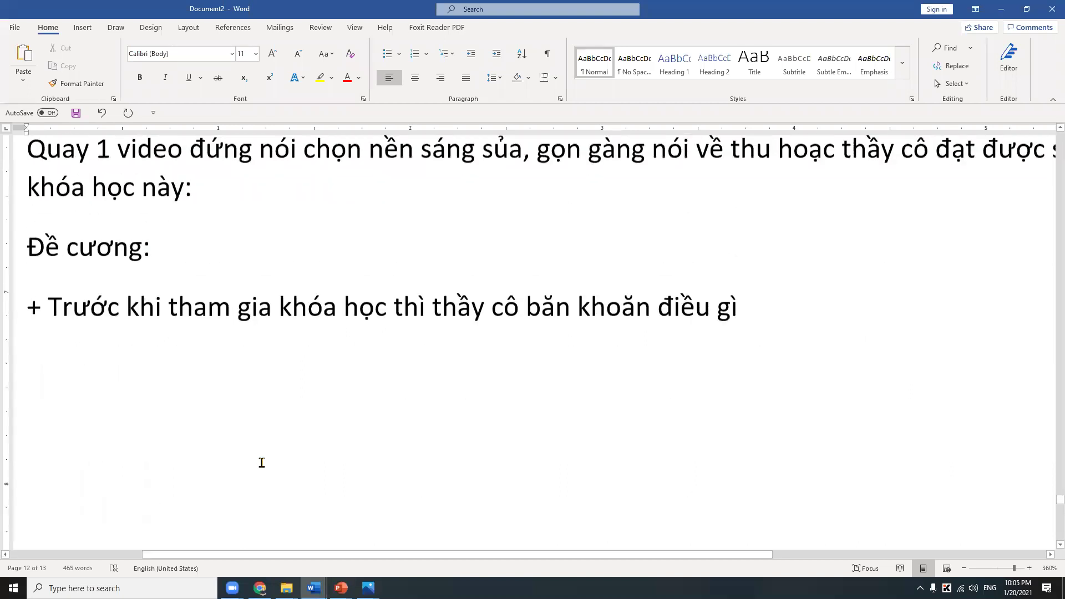
- Add the second point on what teachers found most valuable and how it helps their work
{"action": "key", "text": "Return"}
{"action": "type", "text": "+"}
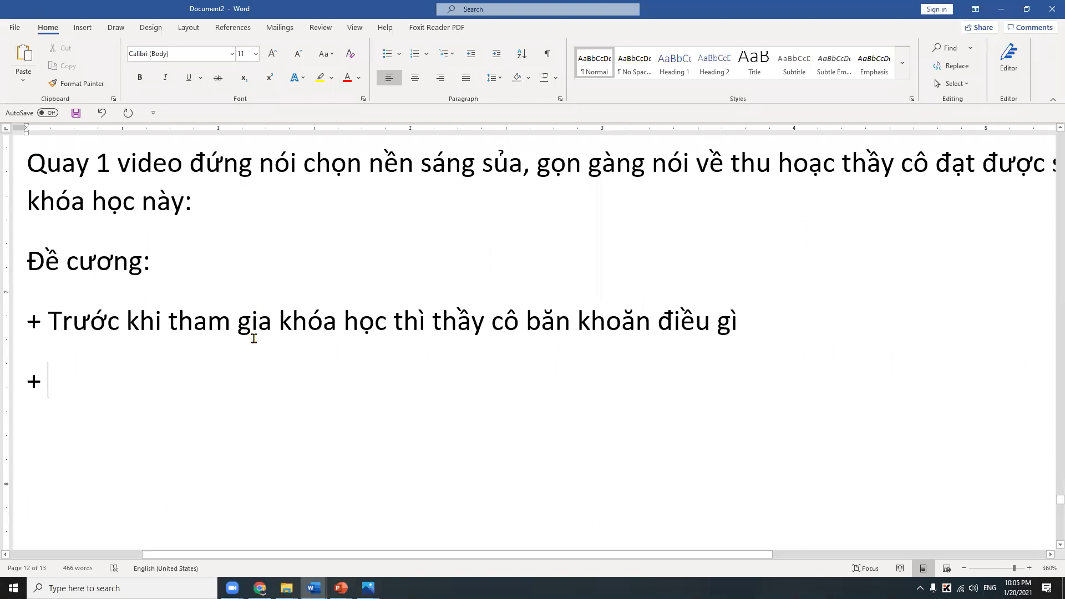
{"action": "type", "text": " Trong khóa học th"}
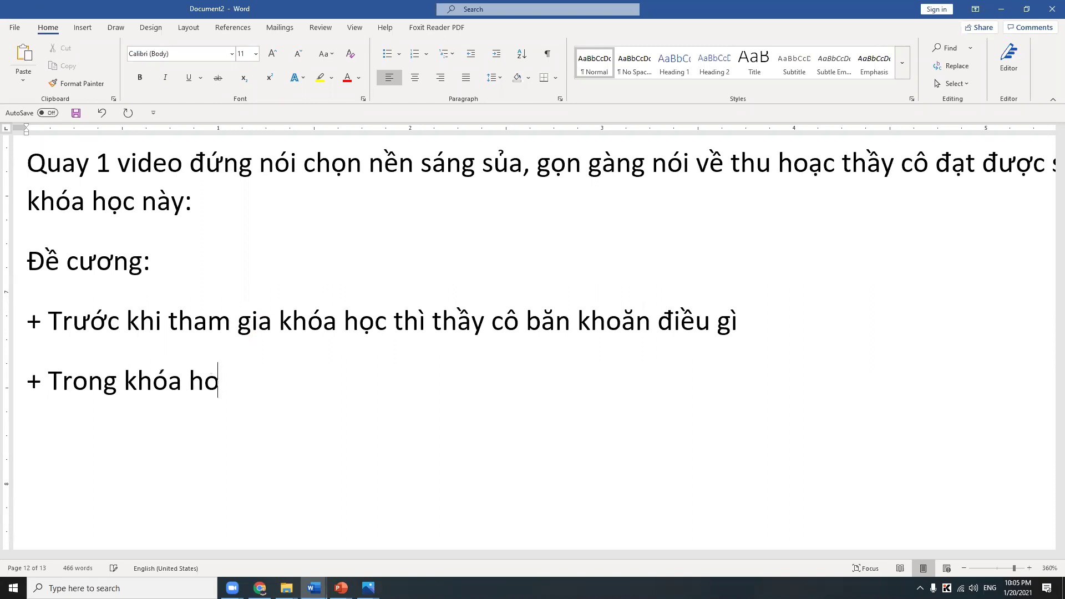
{"action": "type", "text": "ì thầy c"}
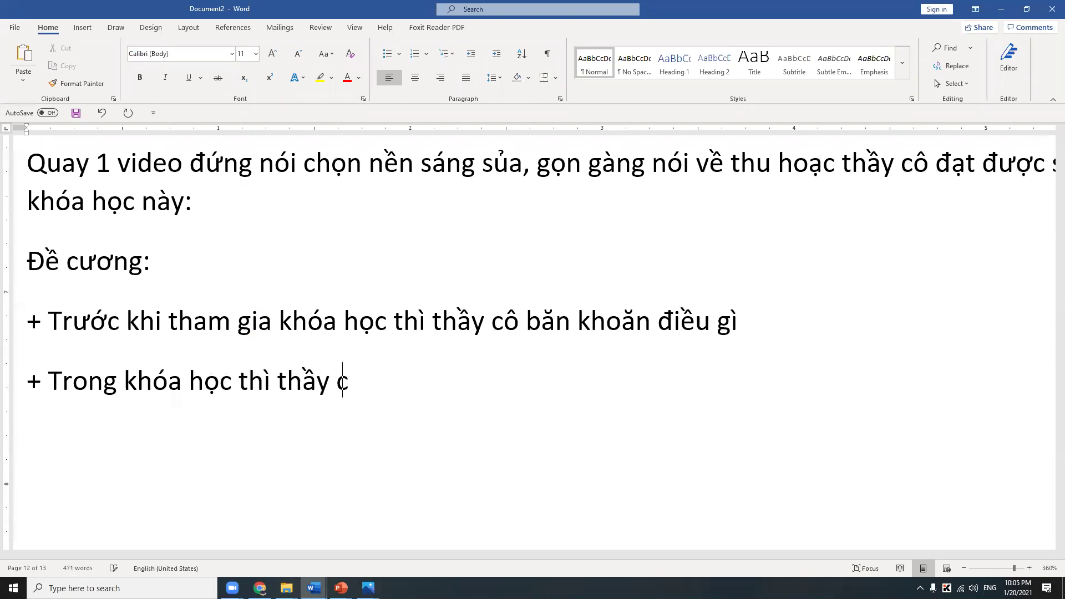
{"action": "type", "text": "ô taam dd"}
{"action": "key", "text": "BackSpace"}
{"action": "key", "text": "BackSpace"}
{"action": "type", "text": "dădcs nhaat"}
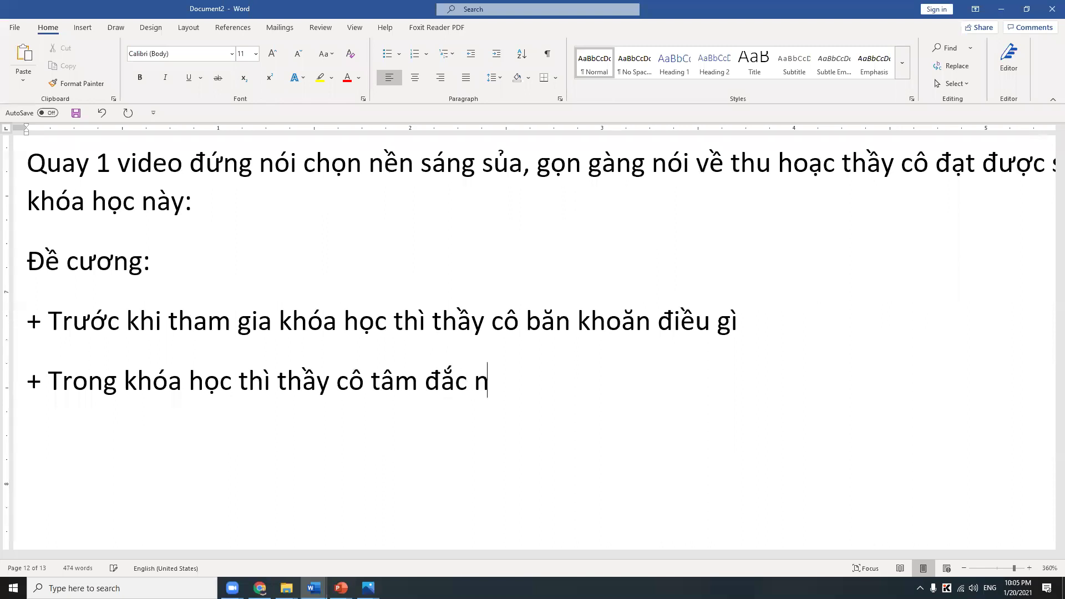
{"action": "type", "text": "s vowis nhuwngx n"}
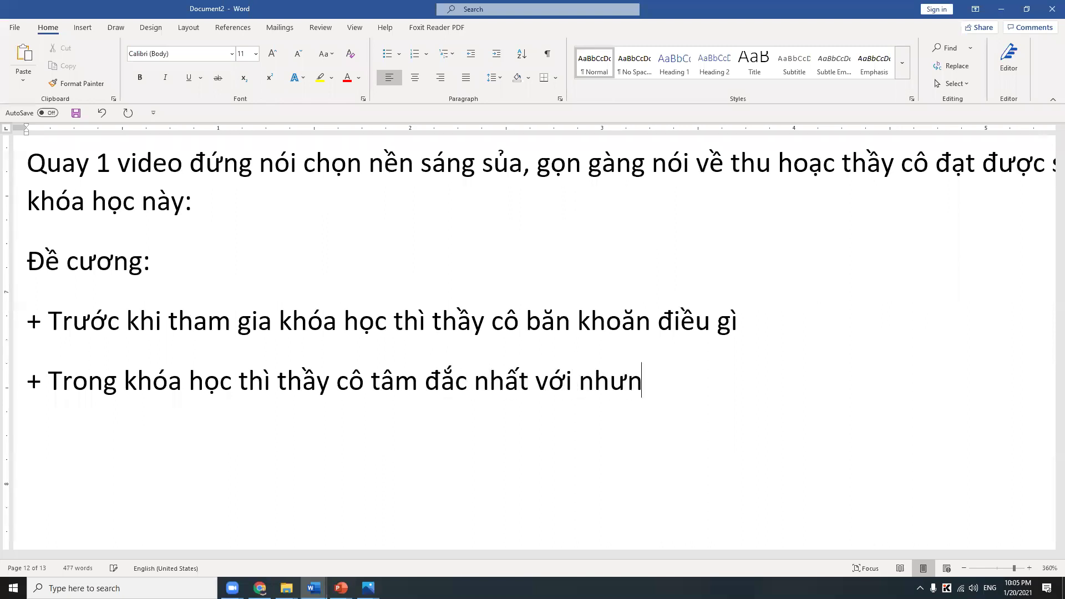
{"action": "type", "text": "ooij dung nafo,"}
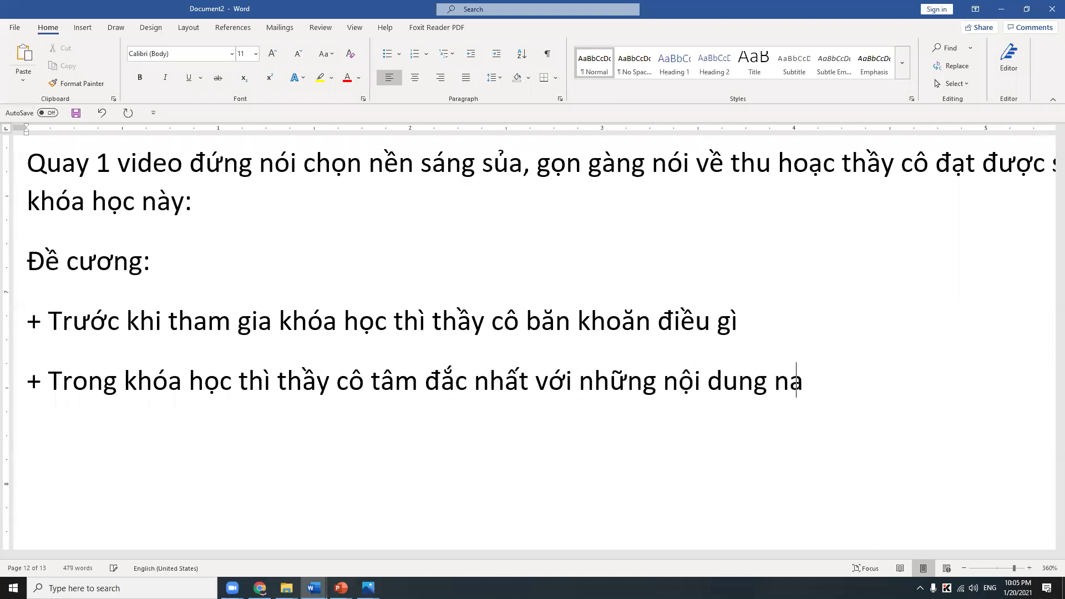
{"action": "type", "text": " nos sex gip"}
{"action": "key", "text": "BackSpace"}
{"action": "type", "text": "ups ichs gi"}
{"action": "type", "text": "o công việc cua"}
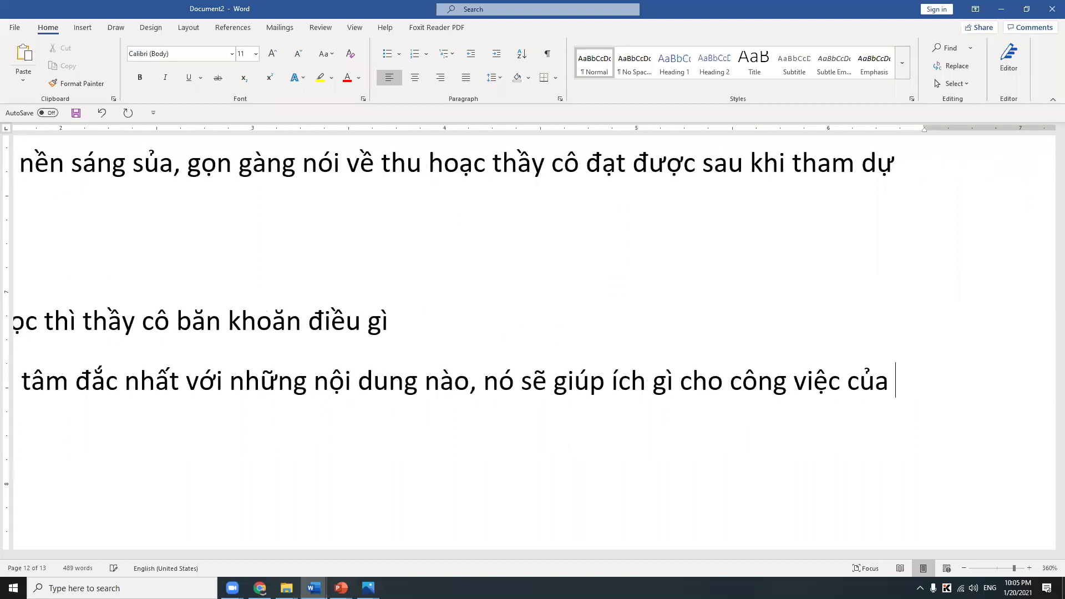
{"action": "key", "text": "Return"}
{"action": "type", "text": "các thầy cô."}
- Add the third point '+ Sau khóa học này thì thầy cô có sự thay đổi như thế nào'
{"action": "key", "text": "Return"}
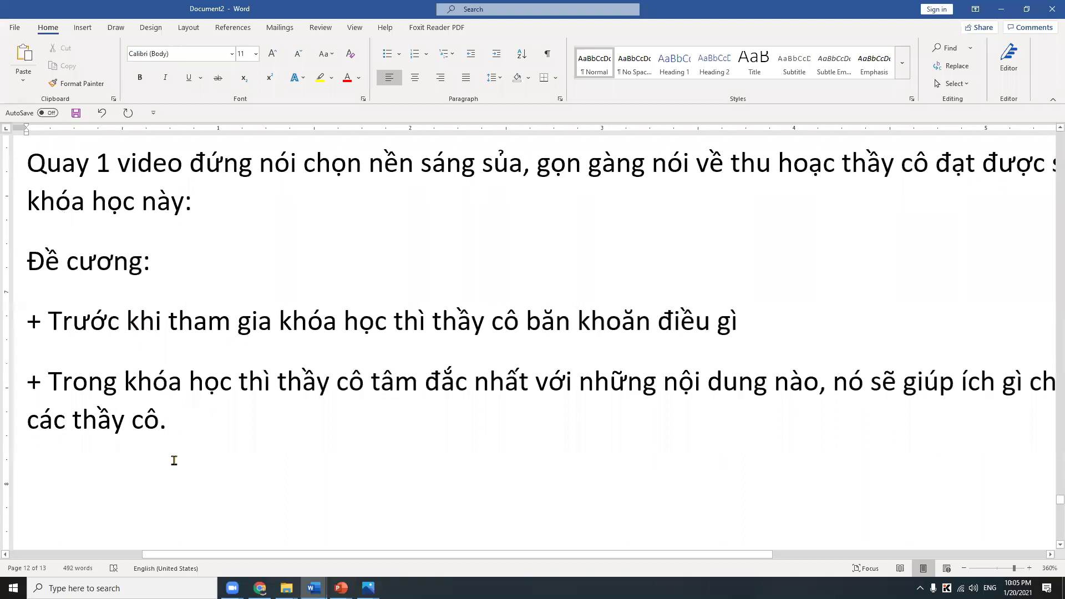
{"action": "type", "text": "+"}
{"action": "scroll", "coordinate": [169, 456], "scroll_direction": "down", "scroll_amount": 2}
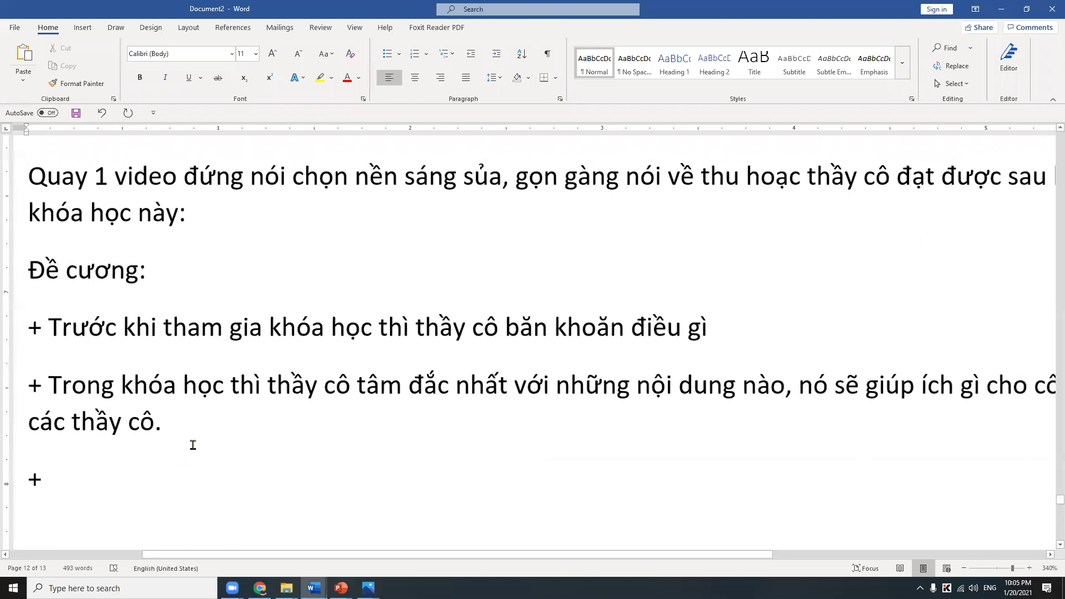
{"action": "scroll", "coordinate": [193, 444], "scroll_direction": "down", "scroll_amount": 3}
{"action": "scroll", "coordinate": [194, 446], "scroll_direction": "down", "scroll_amount": 3}
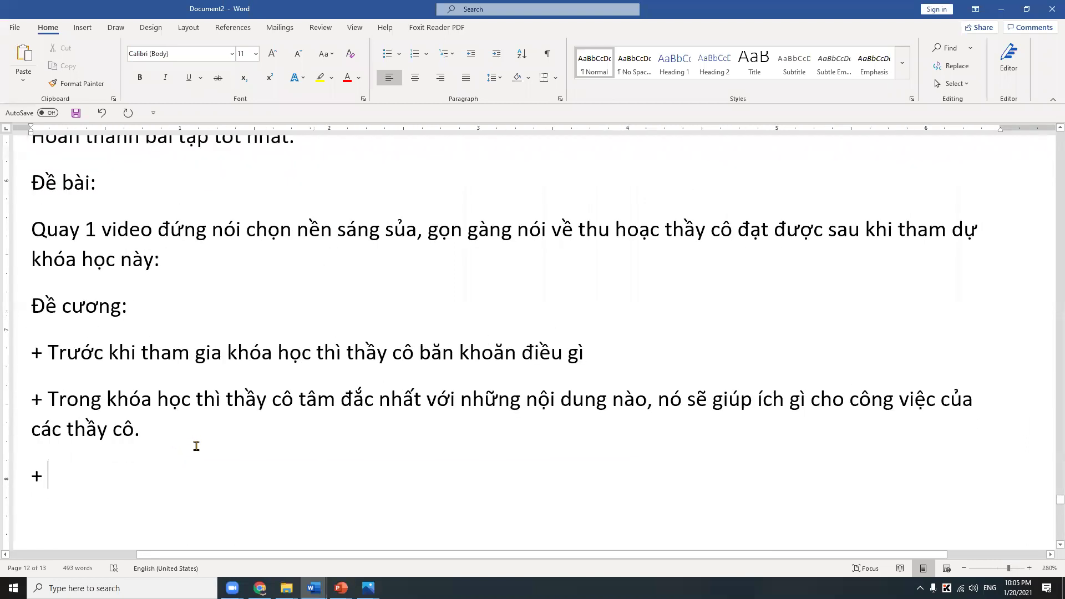
{"action": "scroll", "coordinate": [136, 475], "scroll_direction": "down", "scroll_amount": 3}
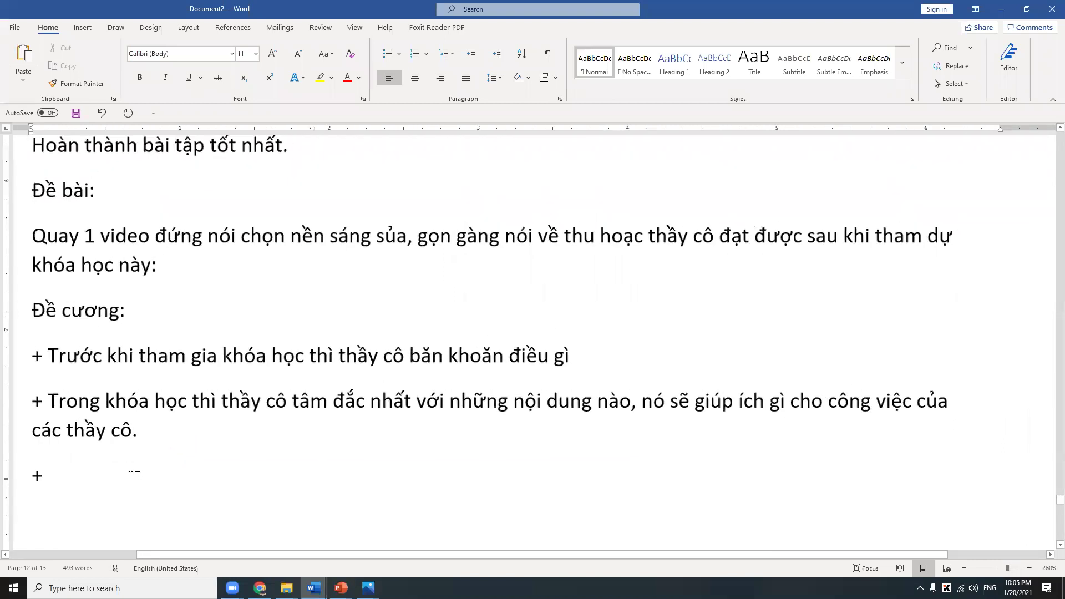
{"action": "type", "text": "Sa"}
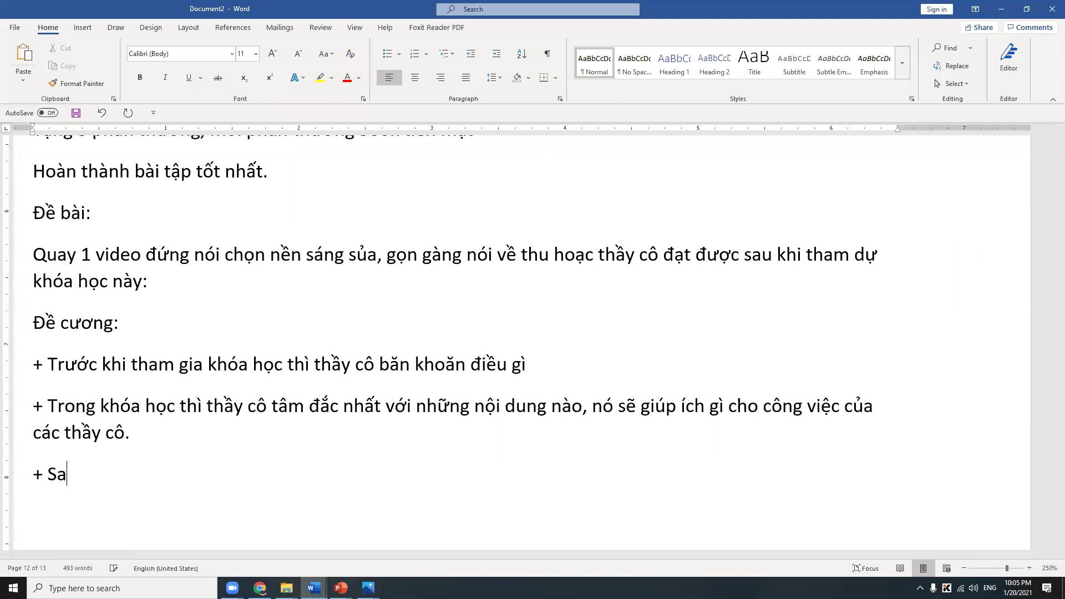
{"action": "type", "text": "u khóa học này thì thầy cô làm ddowwcj"}
{"action": "key", "text": "ctrl+BackSpace"}
{"action": "type", "text": "ddo"}
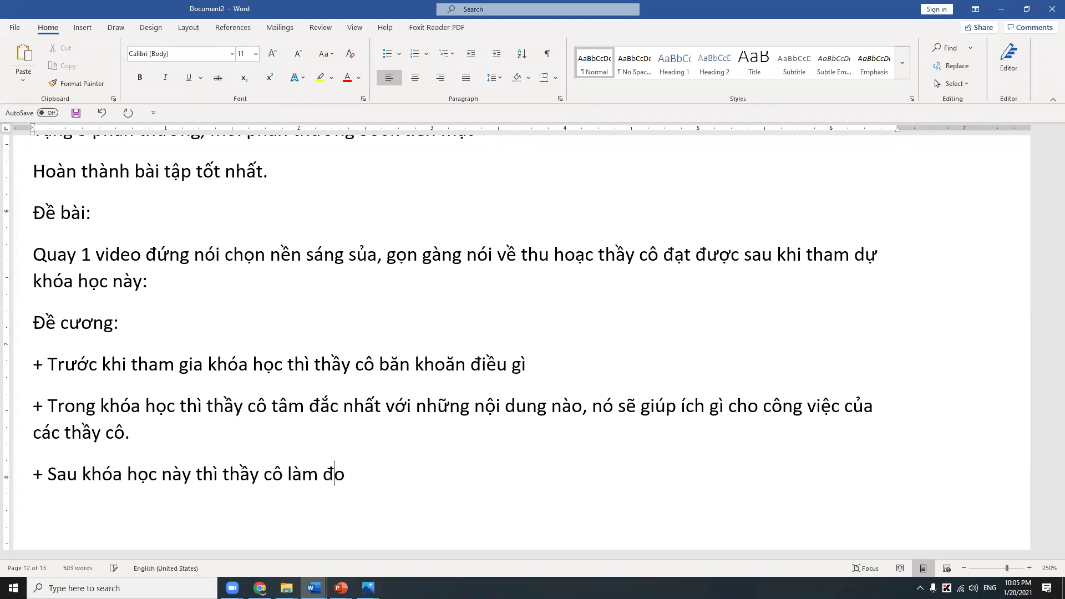
{"action": "key", "text": "BackSpace"}
{"action": "key", "text": "BackSpace"}
{"action": "key", "text": "BackSpace"}
{"action": "key", "text": "BackSpace"}
{"action": "key", "text": "BackSpace"}
{"action": "key", "text": "BackSpace"}
{"action": "type", "text": "có sự tha"}
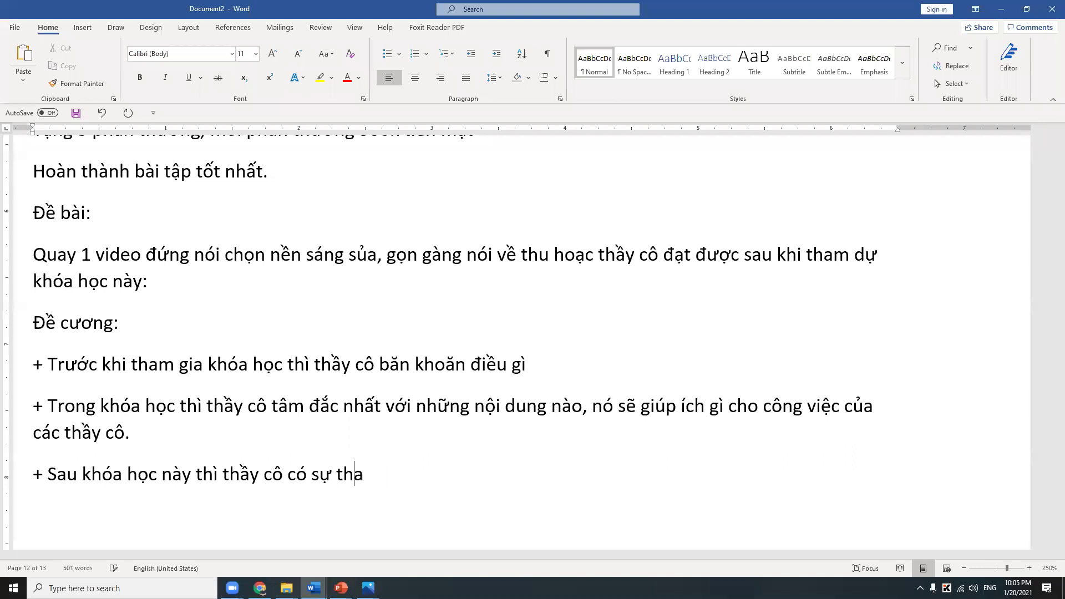
{"action": "type", "text": "y đổi như "}
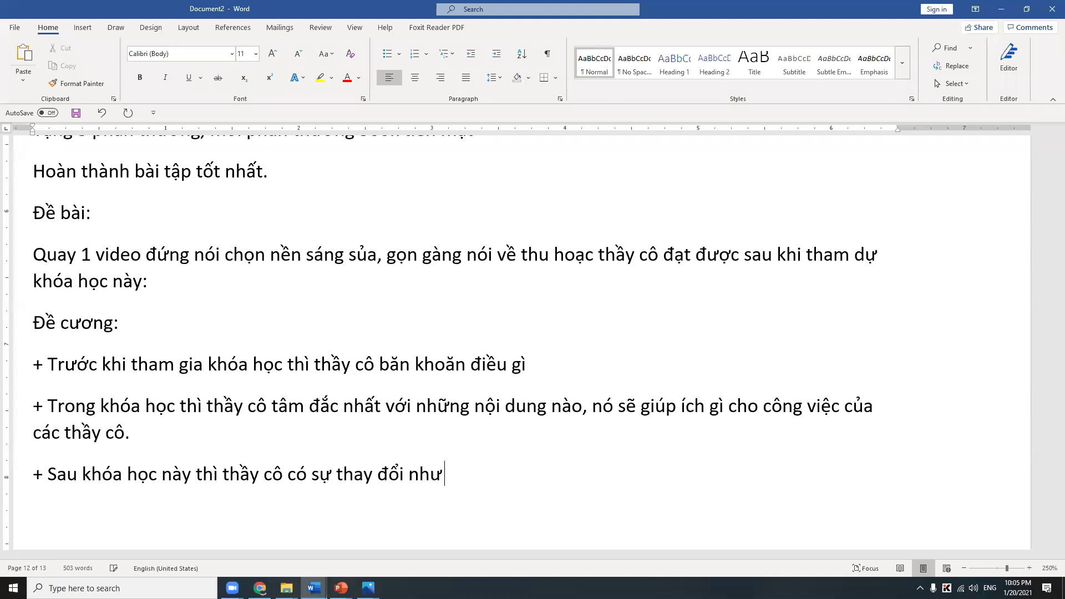
{"action": "type", "text": "thês nào"}
{"action": "key", "text": "Return"}
- Add the final point '+ Ai nên tham gia khóa học này.'
{"action": "type", "text": "+ Ai nên thm"}
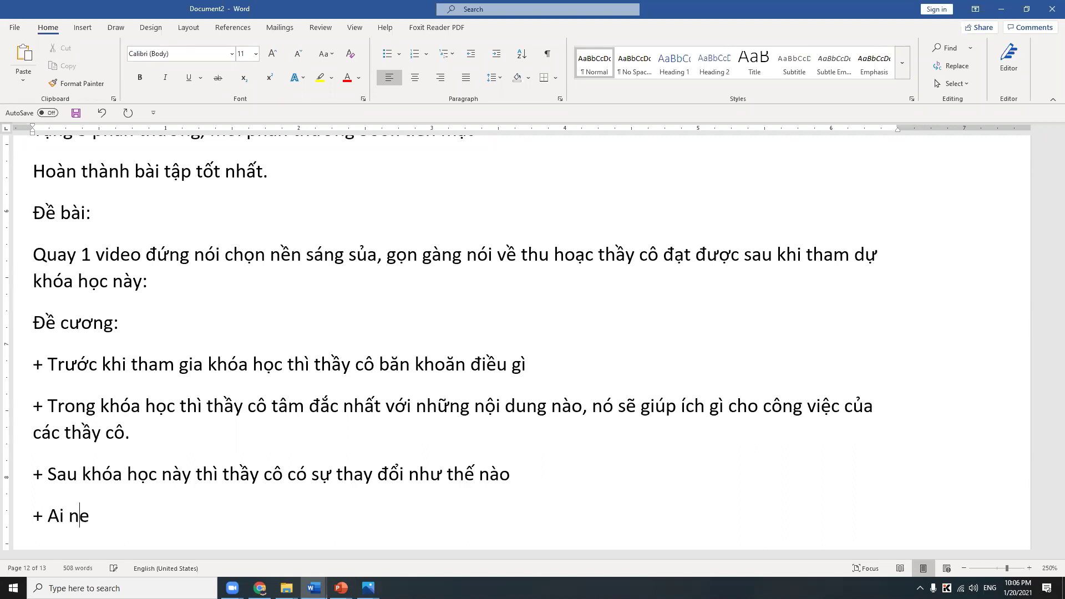
{"action": "key", "text": "BackSpace"}
{"action": "type", "text": "a"}
{"action": "key", "text": "BackSpace"}
{"action": "key", "text": "BackSpace"}
{"action": "key", "text": "BackSpace"}
{"action": "key", "text": "BackSpace"}
{"action": "key", "text": "BackSpace"}
{"action": "key", "text": "BackSpace"}
{"action": "key", "text": "BackSpace"}
{"action": "key", "text": "BackSpace"}
{"action": "key", "text": "BackSpace"}
{"action": "key", "text": "BackSpace"}
{"action": "type", "text": "Th"}
{"action": "key", "text": "BackSpace"}
{"action": "key", "text": "BackSpace"}
{"action": "type", "text": "Ain n"}
{"action": "key", "text": "BackSpace"}
{"action": "key", "text": "BackSpace"}
{"action": "key", "text": "BackSpace"}
{"action": "type", "text": "nên tham gia"}
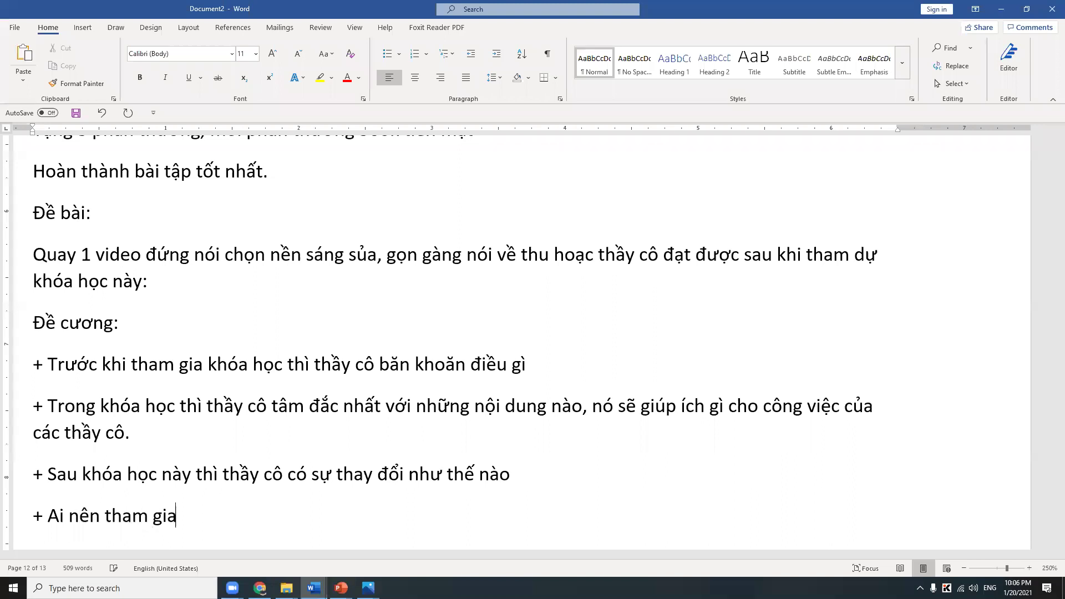
{"action": "type", "text": " khóa học này."}
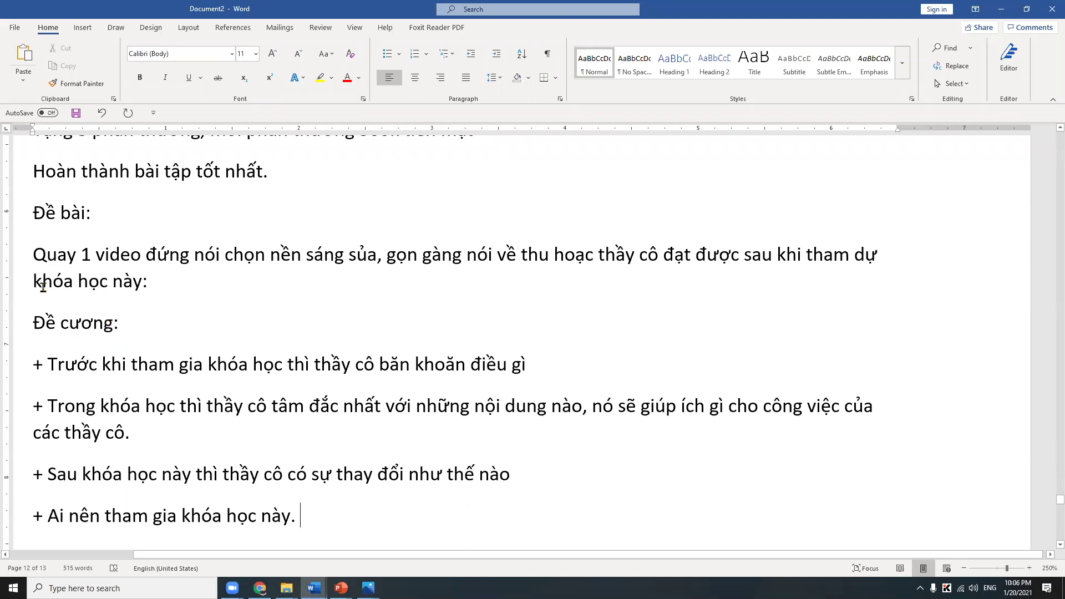
{"action": "key", "text": "Return"}
- Add the Canva editing line ending 'thêm chữ, thêm hình, Hiệu ứng......' and start a new page
{"action": "type", "text": "Sau khi qu"}
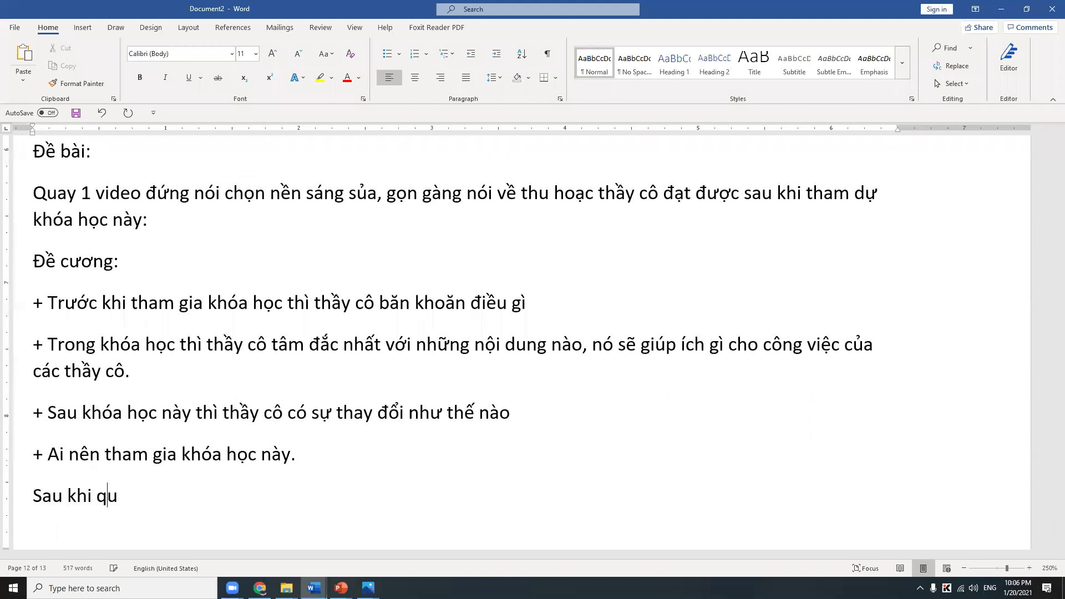
{"action": "type", "text": "ay xong thì dù"}
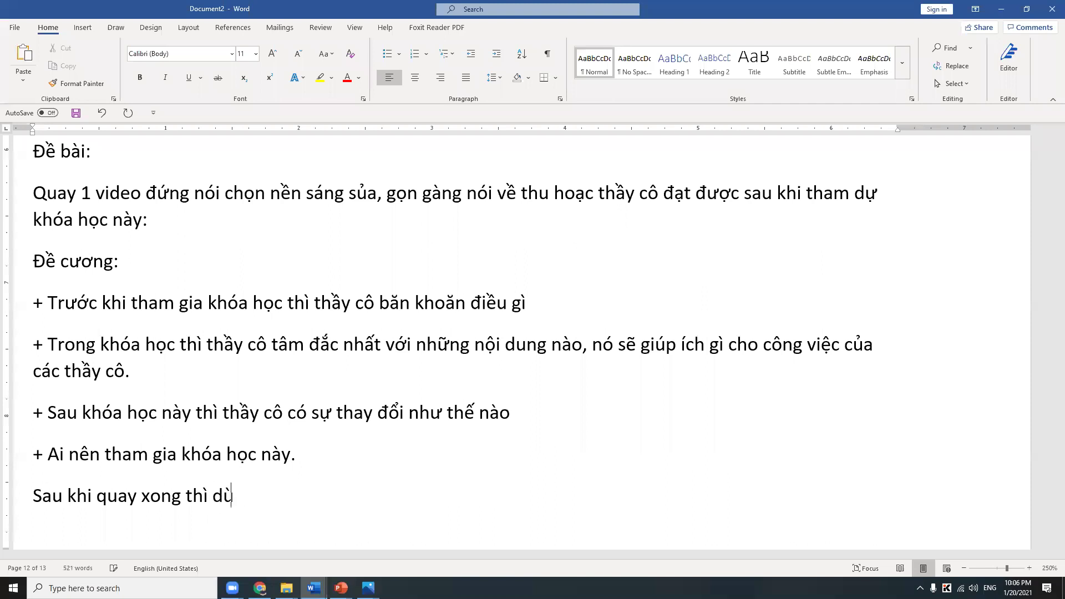
{"action": "type", "text": "ng Canva "}
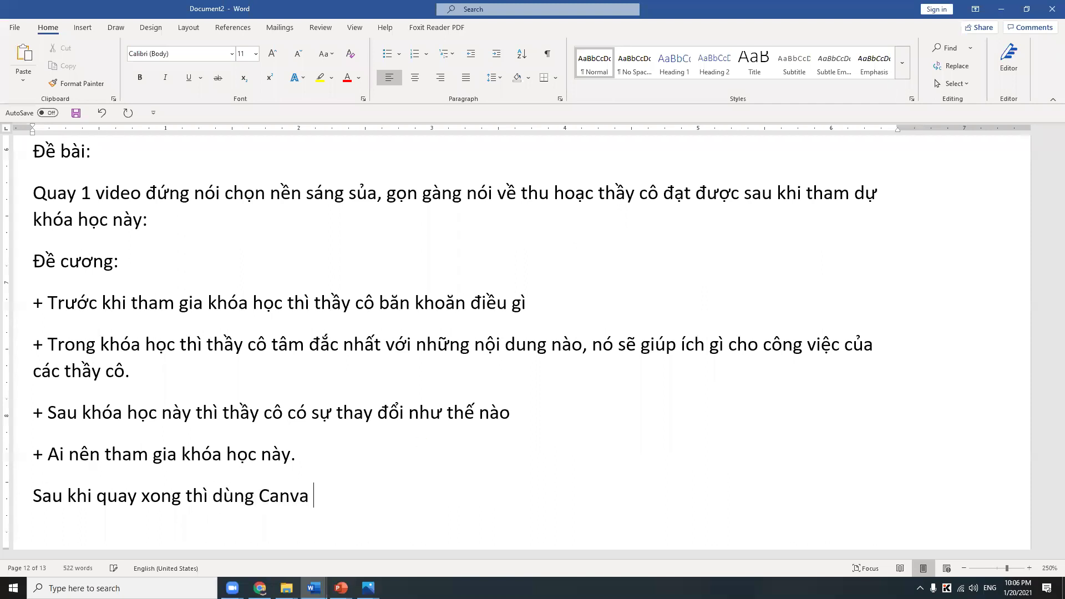
{"action": "type", "text": "để chỉnh sửa video cho đẹp"}
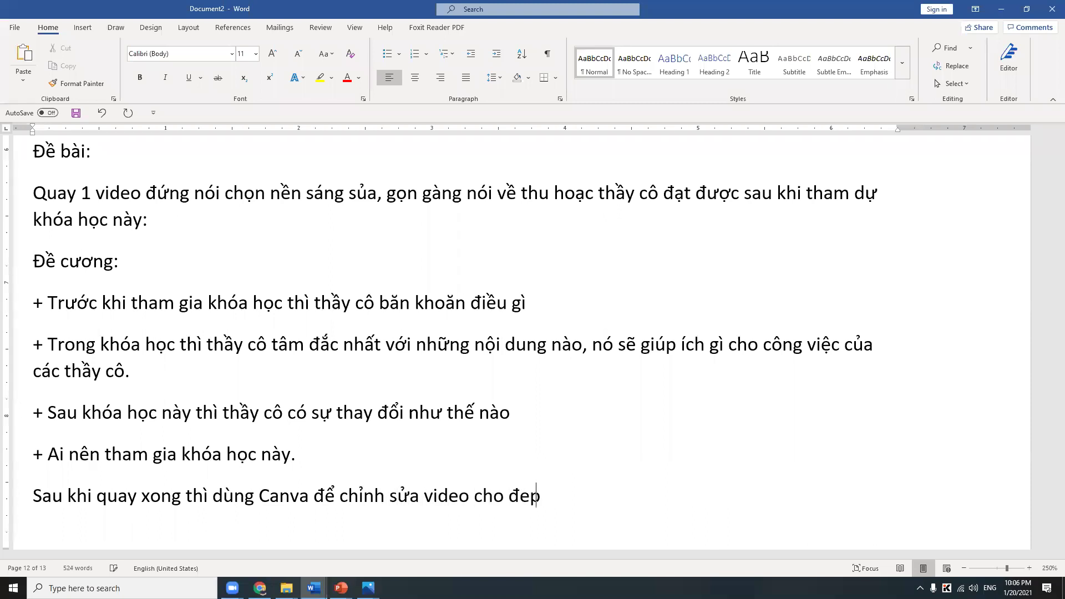
{"action": "type", "text": ": thêm chữ, thêm hìn"}
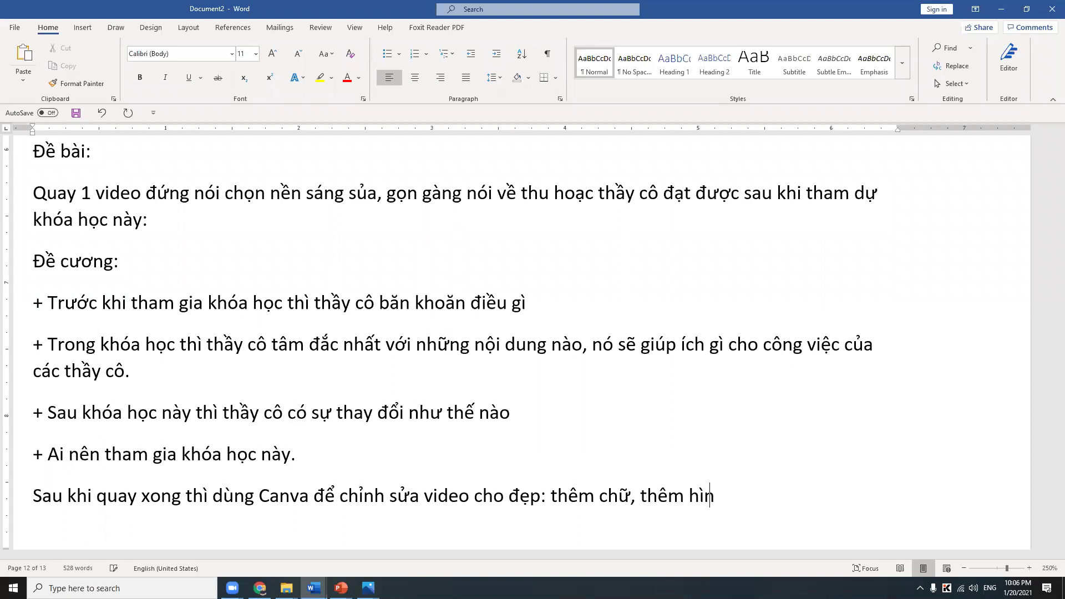
{"action": "type", "text": "h,."}
{"action": "key", "text": "Right"}
{"action": "type", "text": "Hiệu ưng......"}
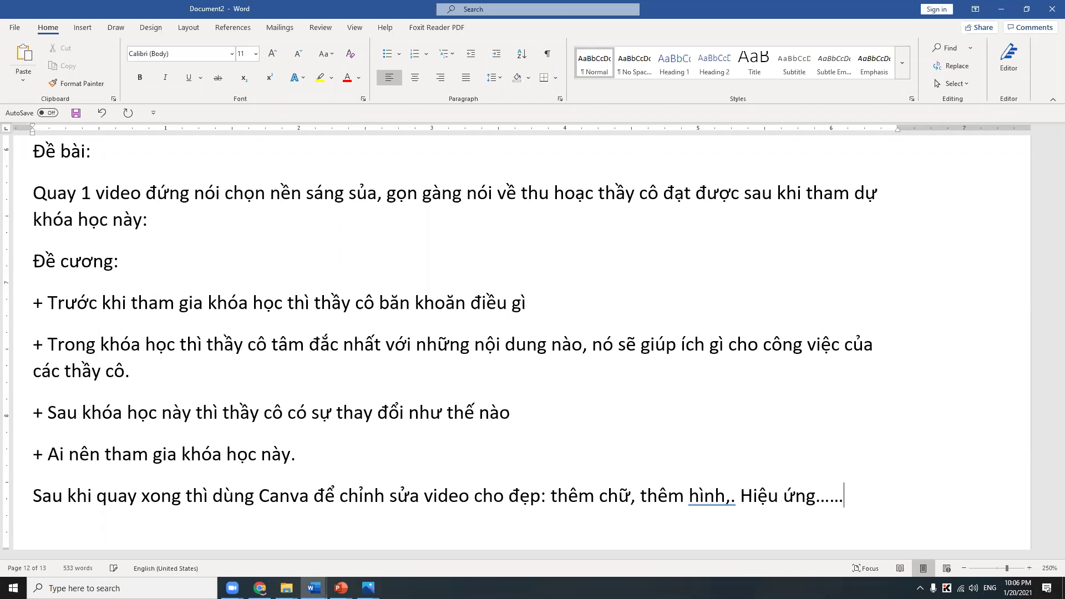
{"action": "key", "text": "Return"}
{"action": "key", "text": "Return"}
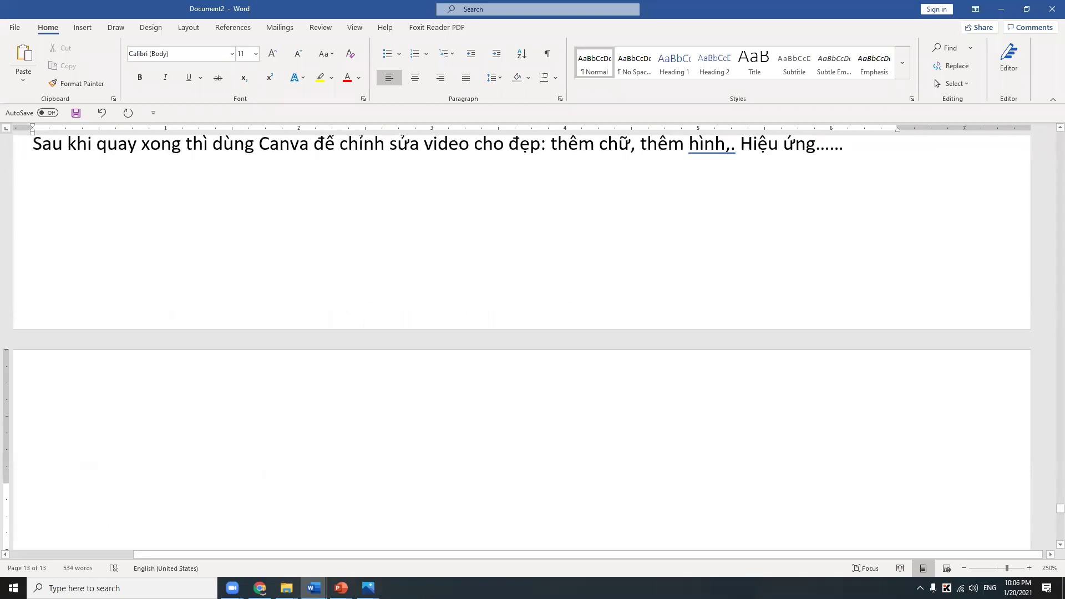
{"action": "scroll", "coordinate": [294, 431], "scroll_direction": "up", "scroll_amount": 6}
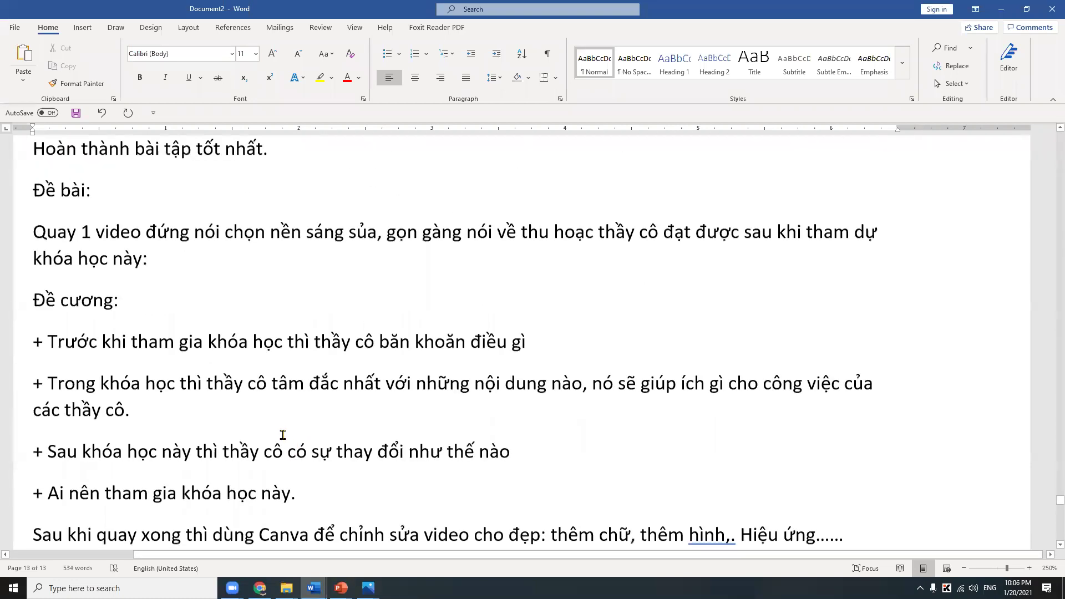
- Type 'Up video: youtube, driver, chia sẻ link vào link điểm danh lớp học.' on page 13
{"action": "scroll", "coordinate": [282, 436], "scroll_direction": "down", "scroll_amount": 4}
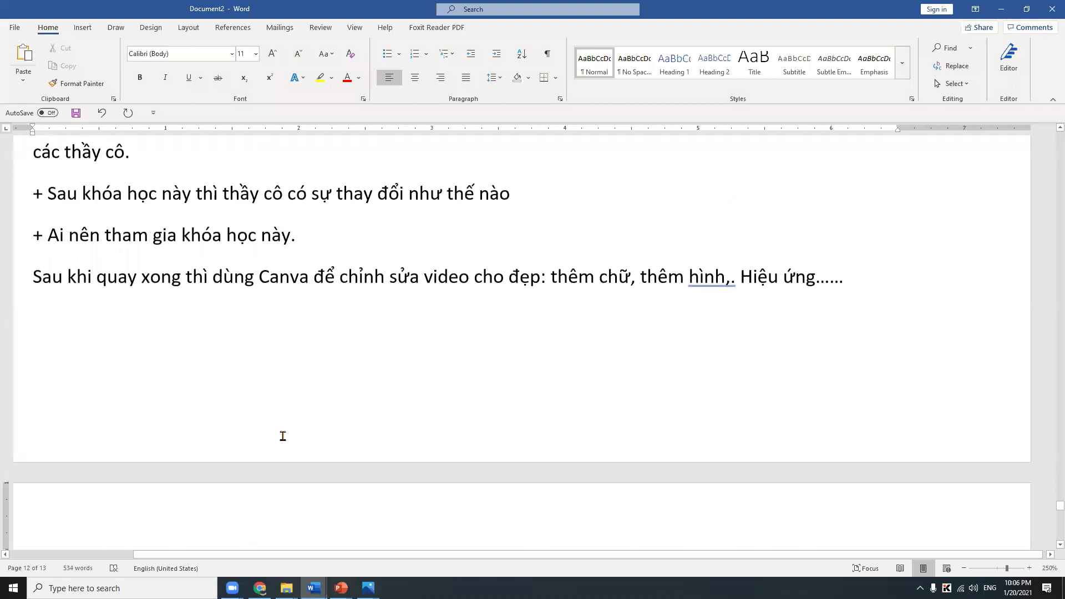
{"action": "scroll", "coordinate": [161, 507], "scroll_direction": "down", "scroll_amount": 2}
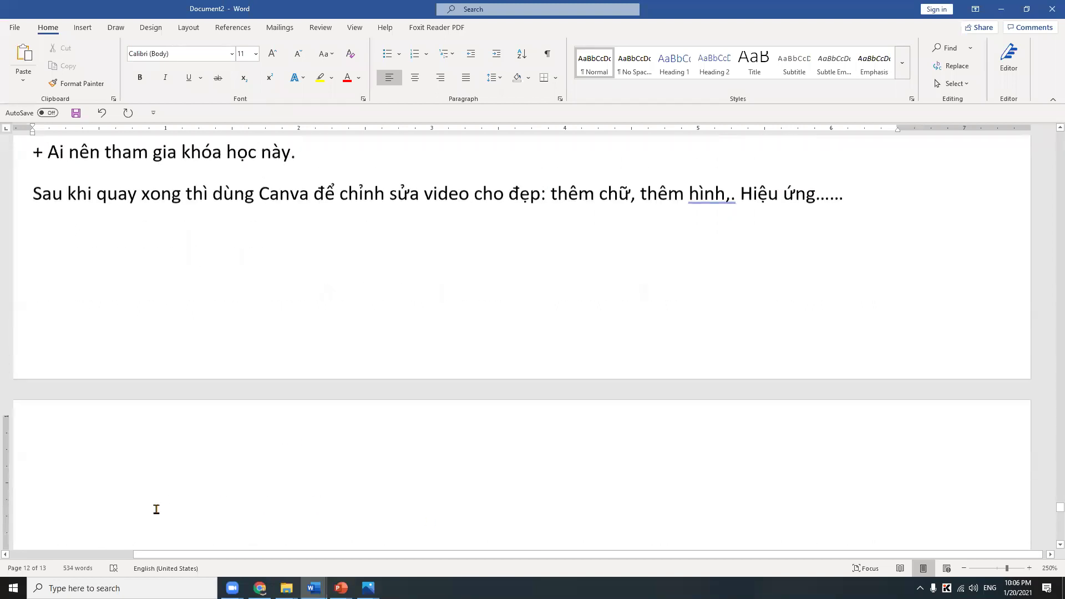
{"action": "type", "text": "Up"}
{"action": "type", "text": " video"}
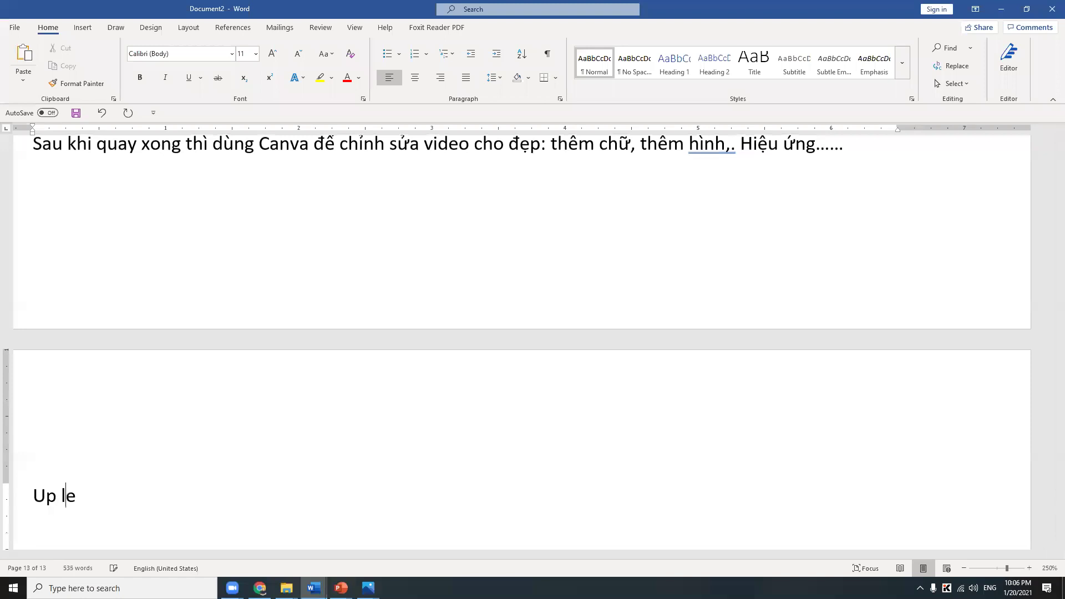
{"action": "type", "text": ": yo"}
{"action": "key", "text": "BackSpace"}
{"action": "type", "text": "yu"}
{"action": "key", "text": "BackSpace"}
{"action": "type", "text": "outube, driver, chia s"}
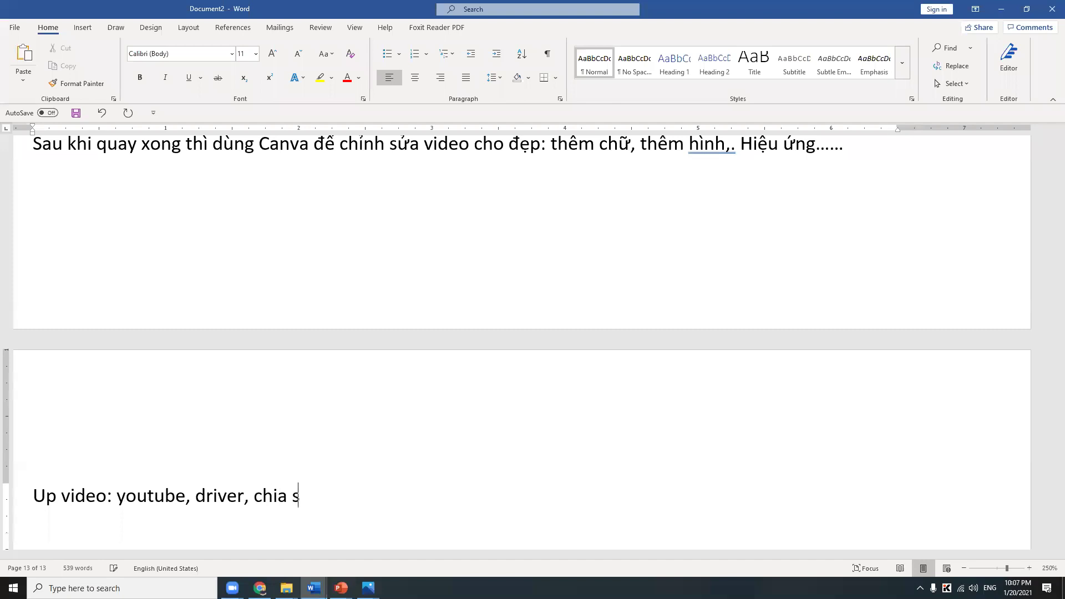
{"action": "type", "text": "ẻ link vào link "}
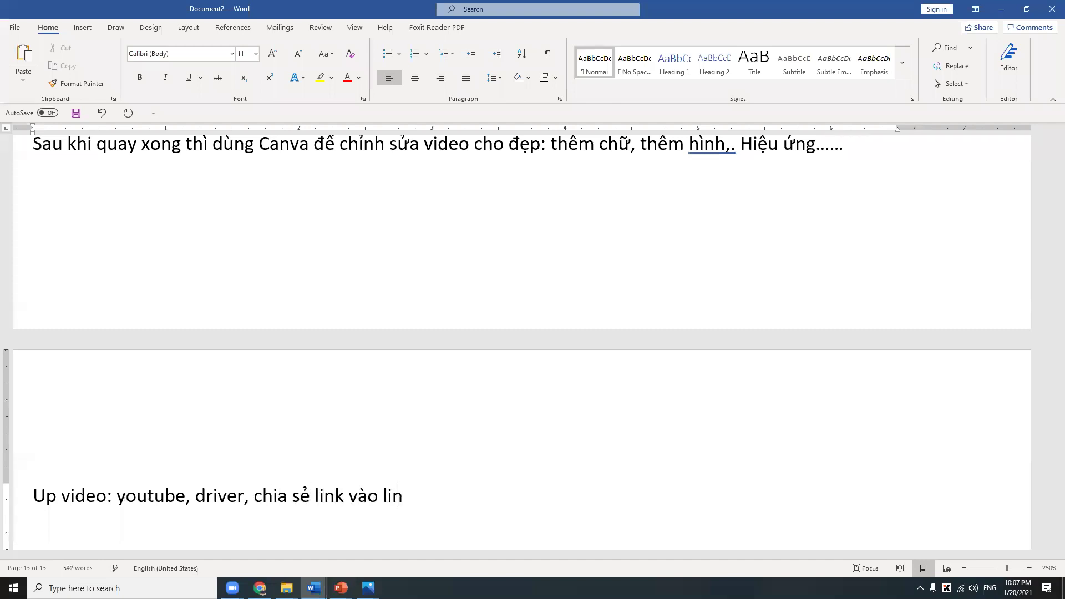
{"action": "type", "text": "điểm dan"}
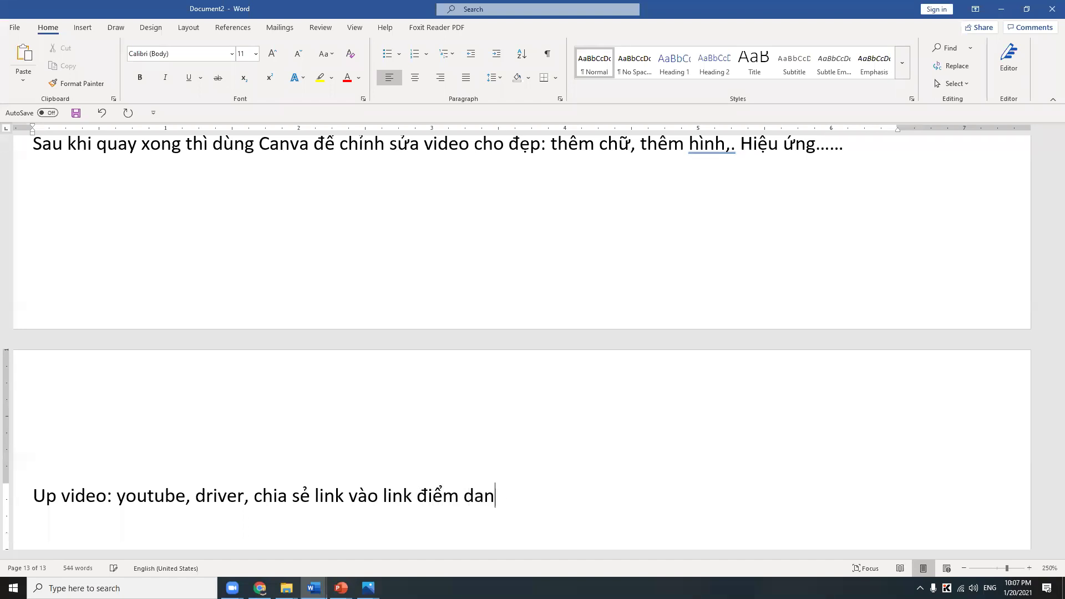
{"action": "type", "text": "h lớp học."}
{"action": "key", "text": "Return"}
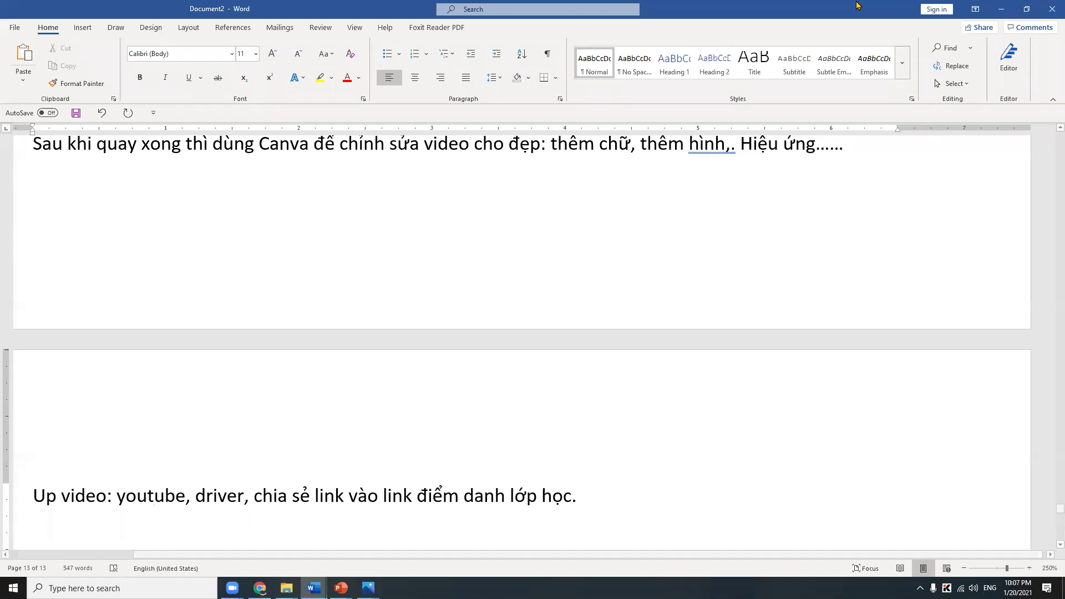
{"action": "scroll", "coordinate": [404, 471], "scroll_direction": "up", "scroll_amount": 3}
{"action": "scroll", "coordinate": [402, 477], "scroll_direction": "down", "scroll_amount": 5}
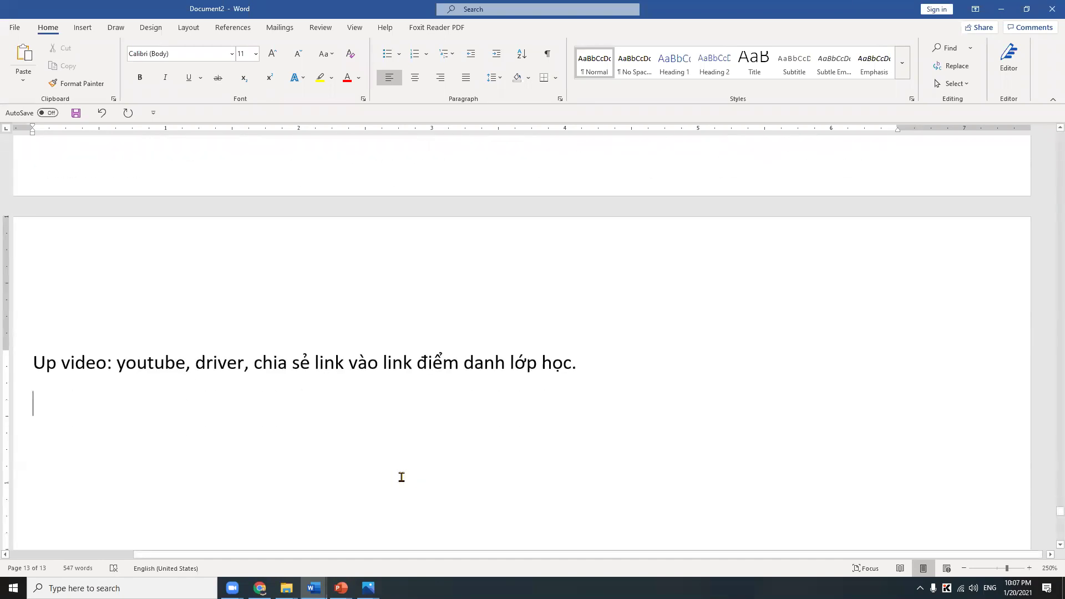
{"action": "scroll", "coordinate": [399, 475], "scroll_direction": "up", "scroll_amount": 5}
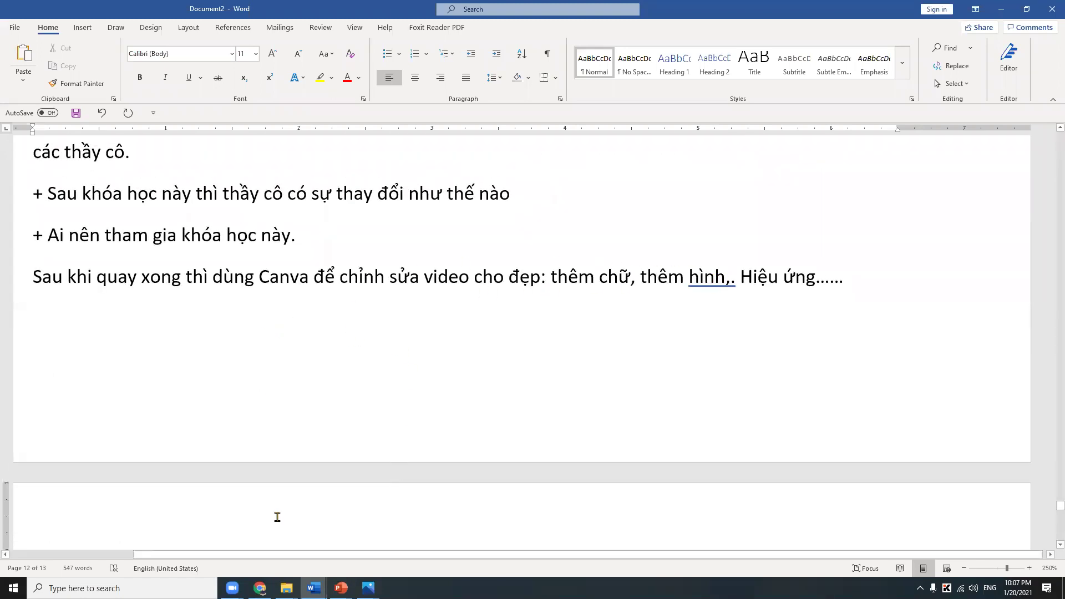
{"action": "scroll", "coordinate": [278, 509], "scroll_direction": "down", "scroll_amount": 3}
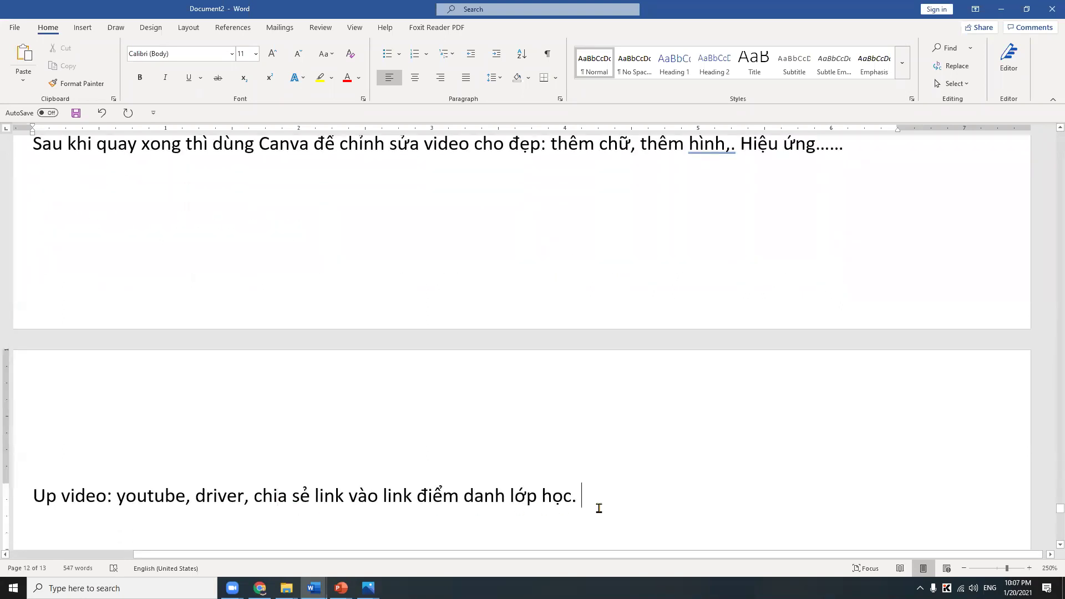
{"action": "scroll", "coordinate": [513, 508], "scroll_direction": "up", "scroll_amount": 7}
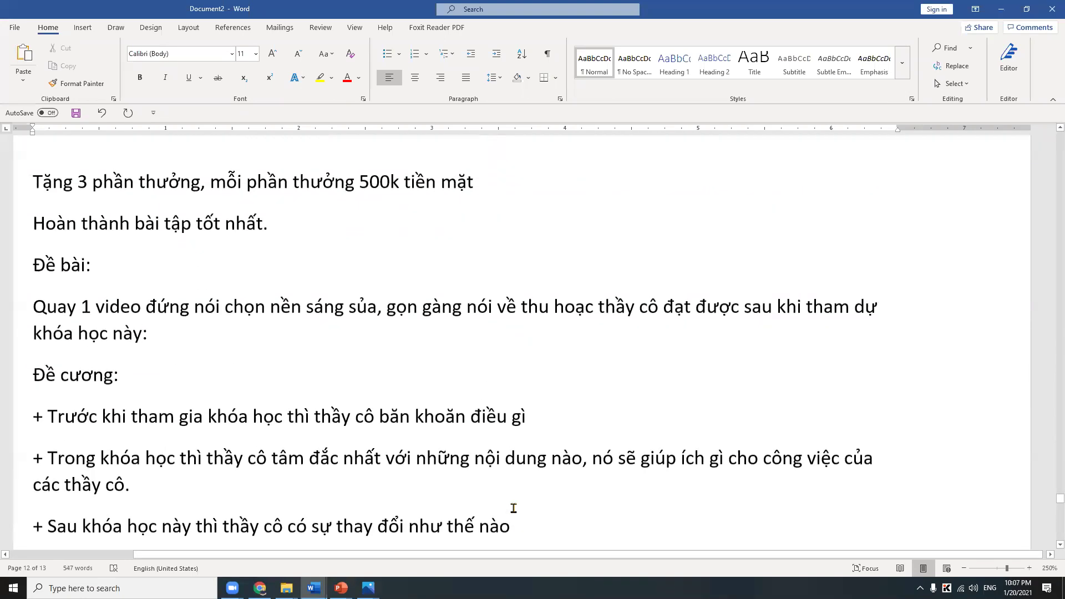
{"action": "scroll", "coordinate": [513, 504], "scroll_direction": "up", "scroll_amount": 3}
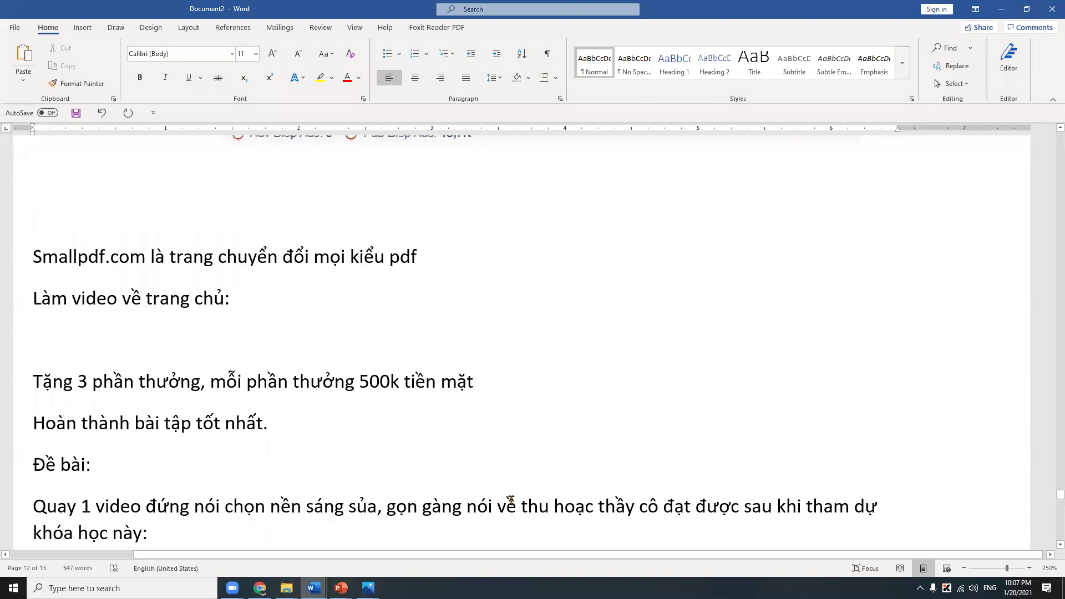
{"action": "scroll", "coordinate": [511, 500], "scroll_direction": "down", "scroll_amount": 5}
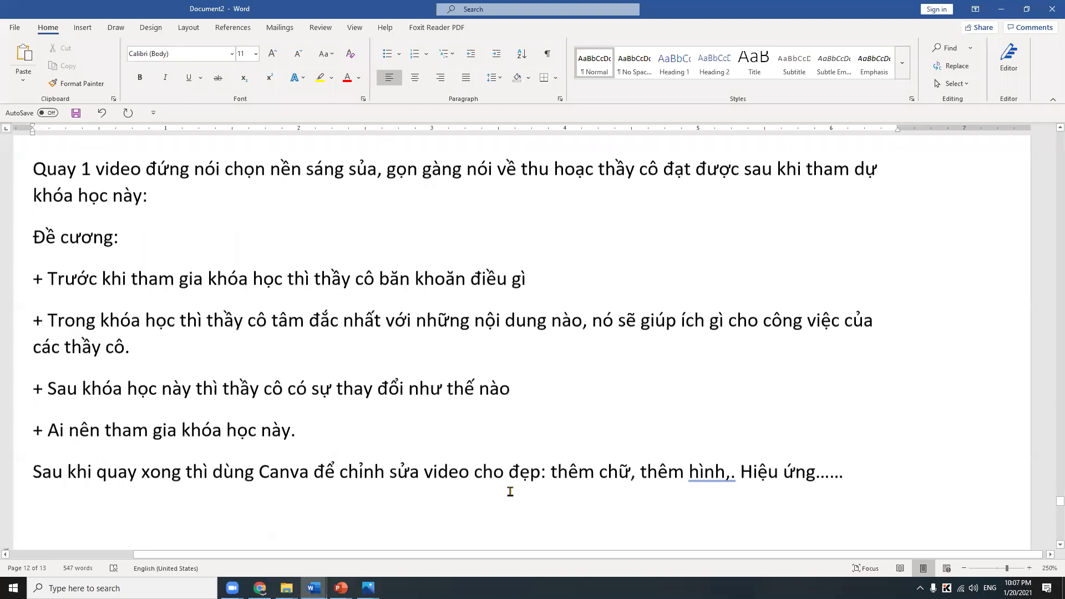
{"action": "scroll", "coordinate": [510, 491], "scroll_direction": "up", "scroll_amount": 3}
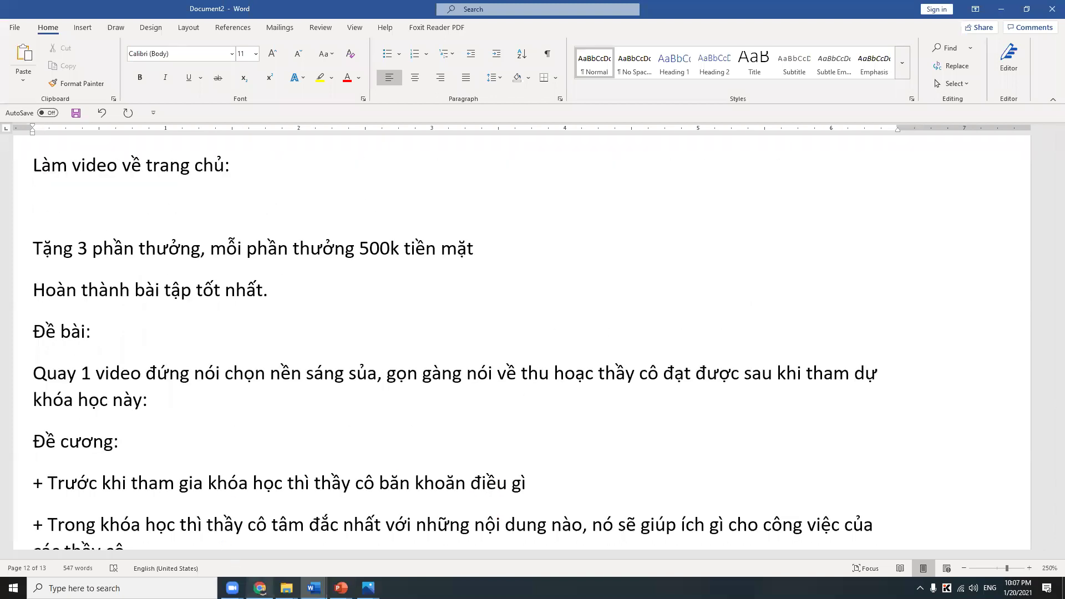
{"action": "mouse_move", "coordinate": [260, 588]}
{"action": "left_click", "coordinate": [238, 557]}
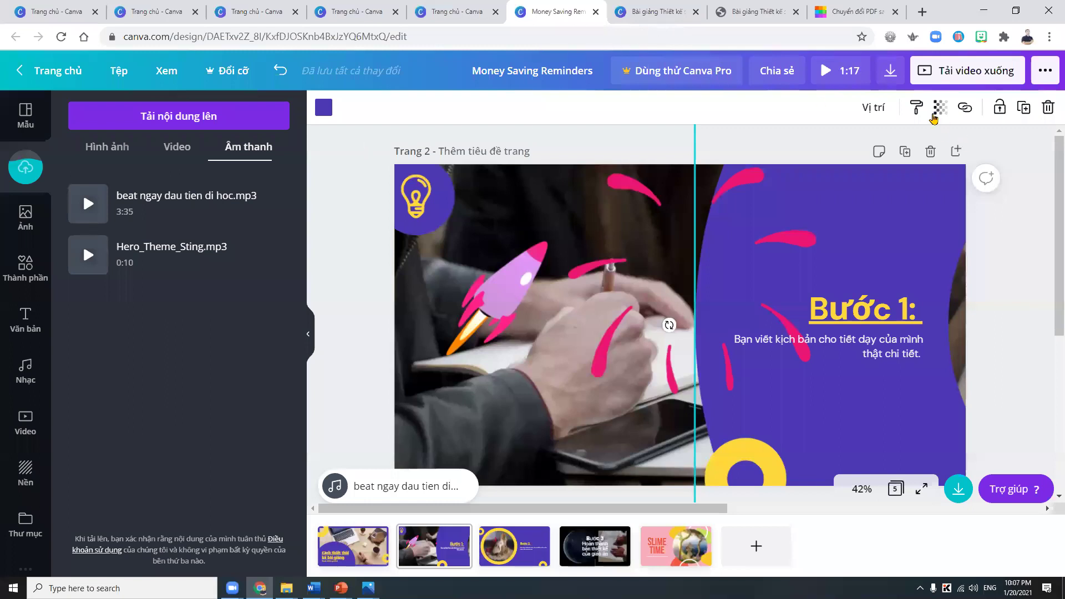
- Switch Canva to the 'Bài giảng Thiết kế sản phẩm in ấn' design, then return to Word's Document2
{"action": "left_click", "coordinate": [656, 11]}
{"action": "left_click", "coordinate": [422, 34]}
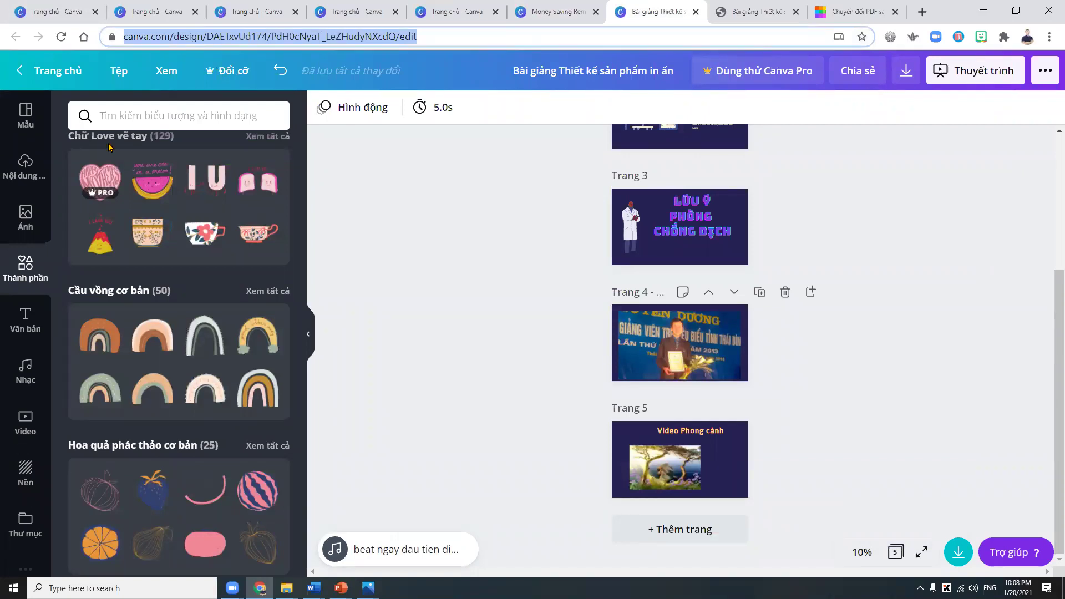
{"action": "left_click", "coordinate": [314, 588]}
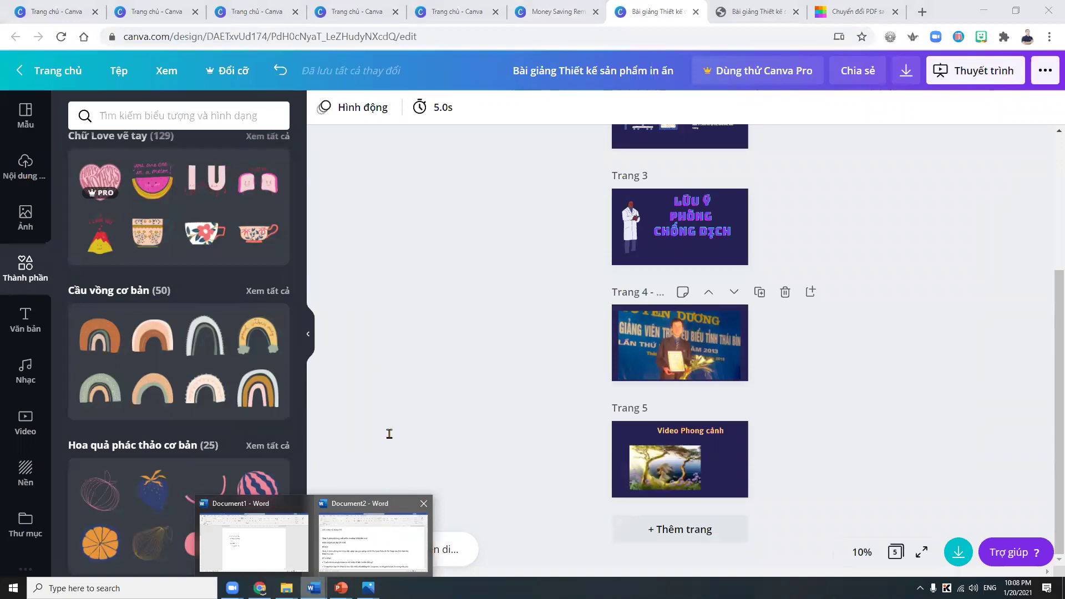
{"action": "left_click", "coordinate": [372, 541]}
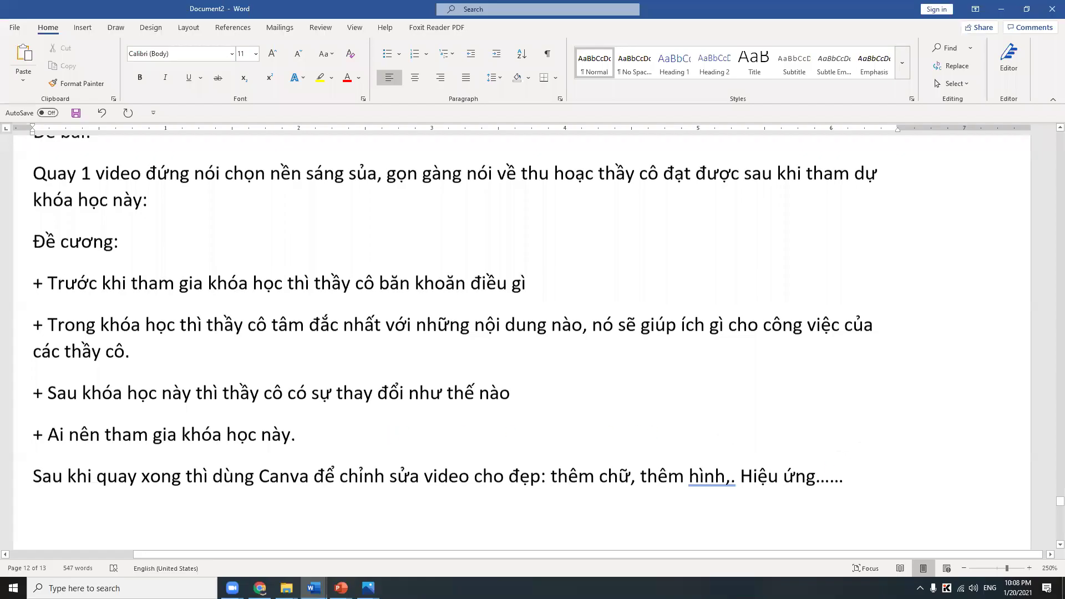
- Add 'Các thầy cô nên viết nội dung theo đề cương đó.' and 'Dùng Telepromter để đọc.' below the upload line
{"action": "scroll", "coordinate": [475, 482], "scroll_direction": "down", "scroll_amount": 3}
{"action": "scroll", "coordinate": [433, 474], "scroll_direction": "down", "scroll_amount": 3}
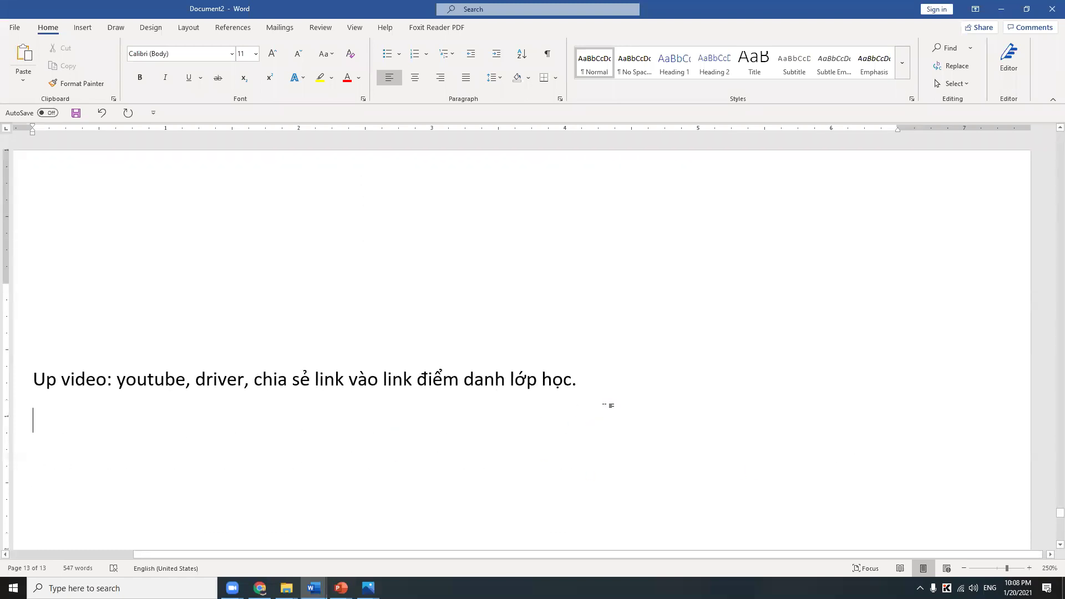
{"action": "type", "text": "Các thầy co"}
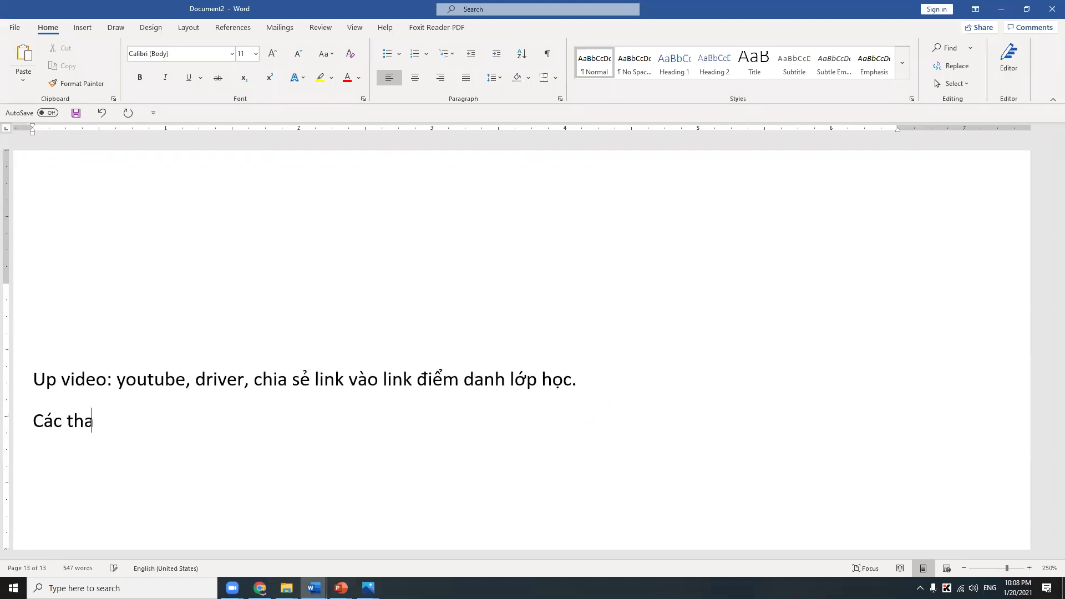
{"action": "type", "text": "ô nên viết "}
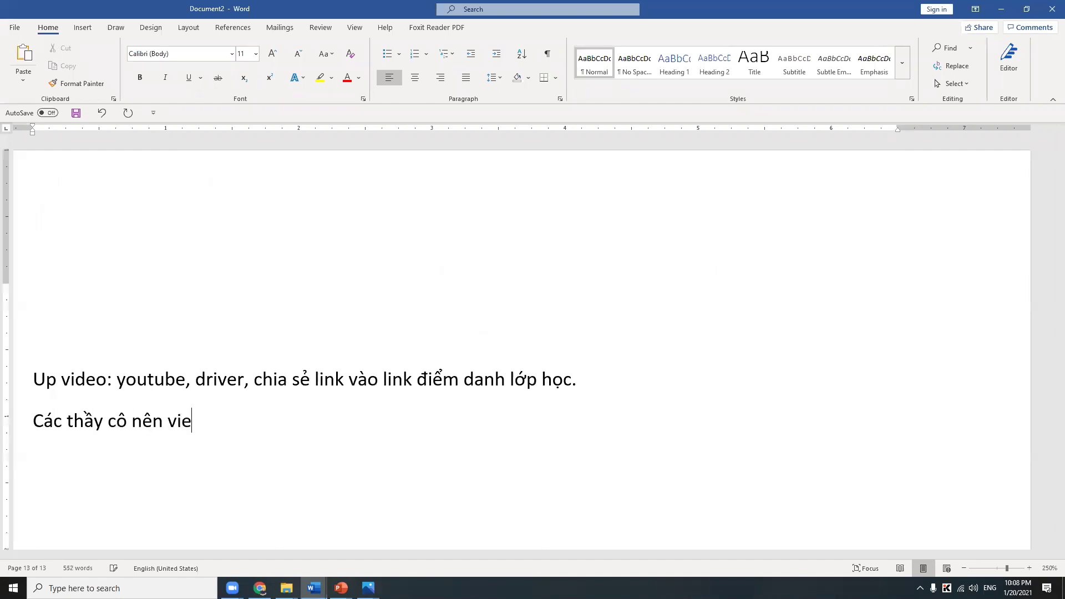
{"action": "type", "text": "nội c"}
{"action": "type", "text": "ung theo đ"}
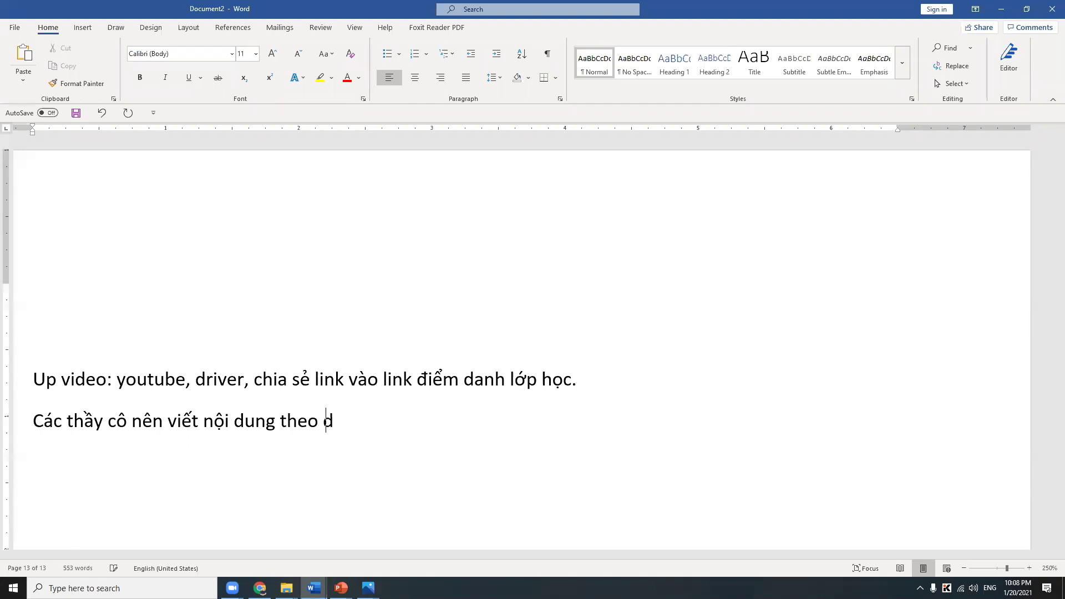
{"action": "type", "text": "ề cương đó."}
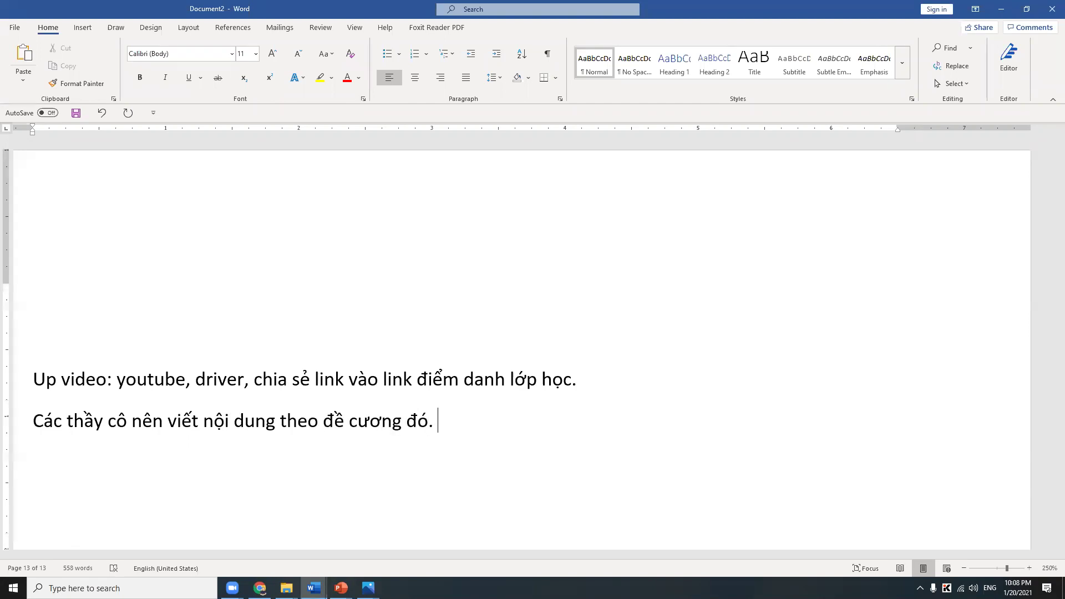
{"action": "key", "text": "Return"}
{"action": "key", "text": "Return"}
{"action": "key", "text": "BackSpace"}
{"action": "type", "text": "Dung Telep"}
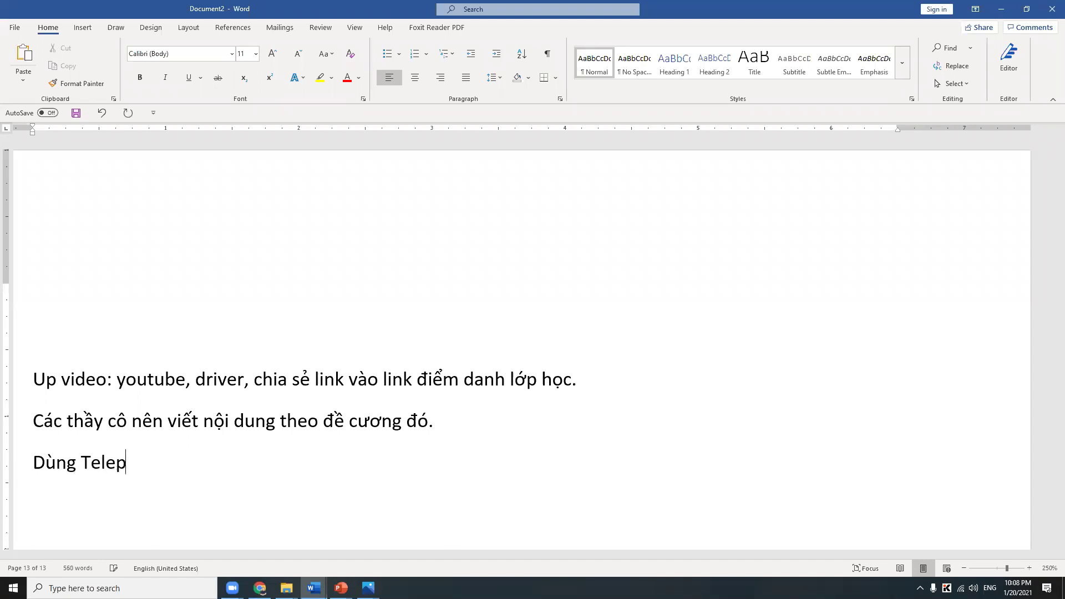
{"action": "type", "text": "romter để đọc."}
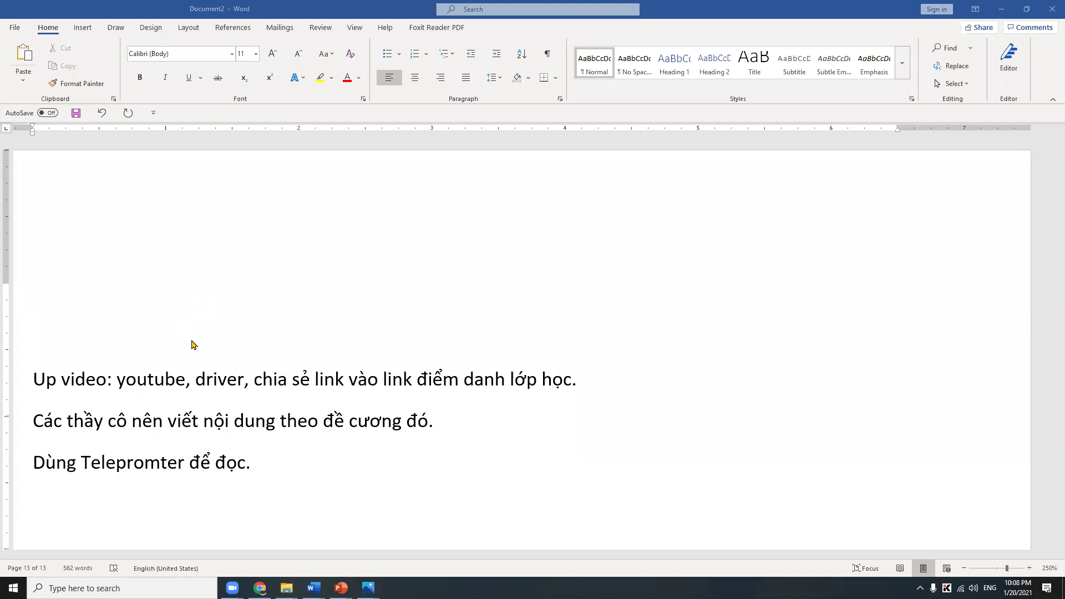
{"action": "left_click", "coordinate": [223, 475]}
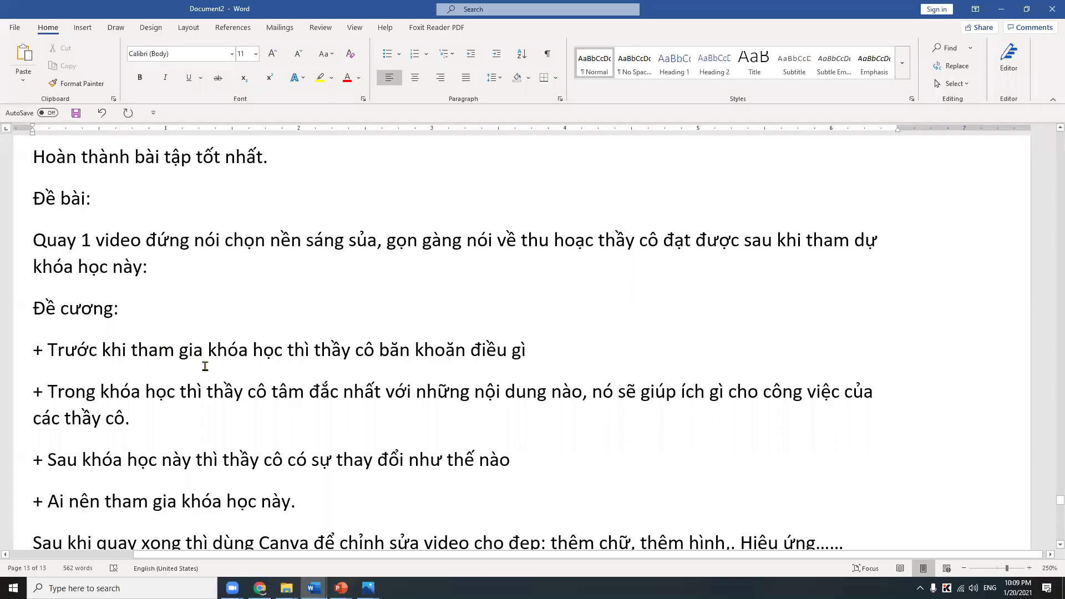
- End the 'theo đề cương đó' sentence with a colon instead of a period
{"action": "scroll", "coordinate": [204, 369], "scroll_direction": "down", "scroll_amount": 3, "text": "ctrl"}
{"action": "scroll", "coordinate": [364, 454], "scroll_direction": "down", "scroll_amount": 10}
{"action": "scroll", "coordinate": [407, 455], "scroll_direction": "up", "scroll_amount": 7}
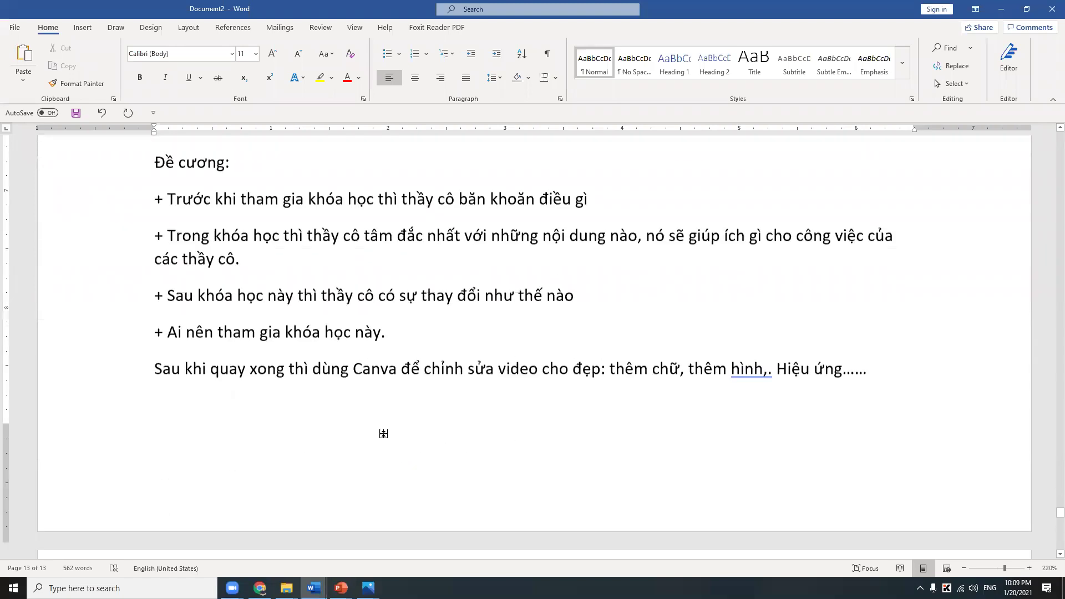
{"action": "scroll", "coordinate": [378, 495], "scroll_direction": "down", "scroll_amount": 5}
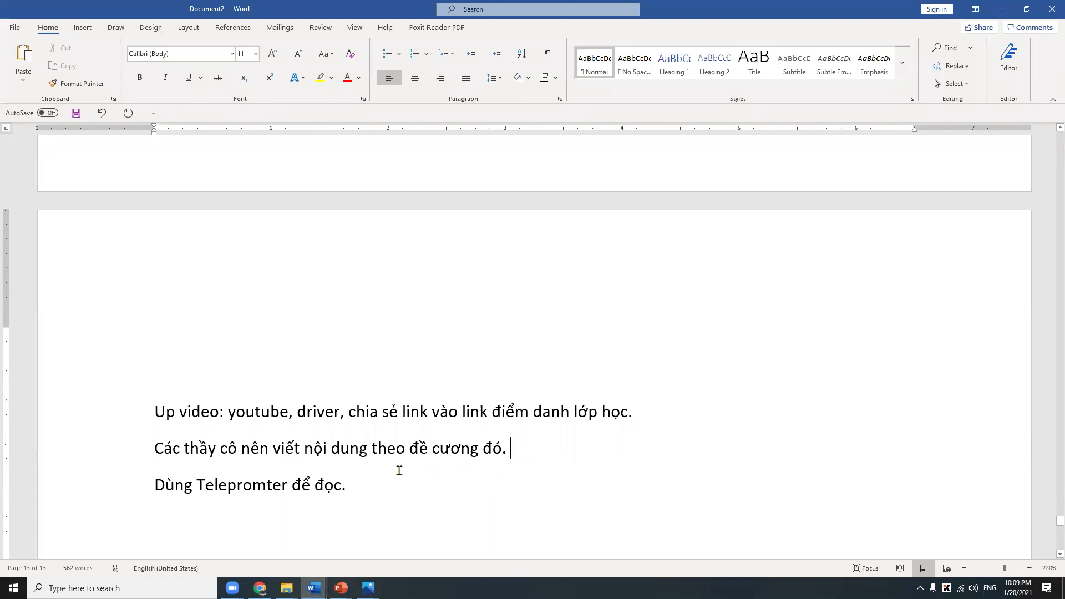
{"action": "key", "text": "BackSpace"}
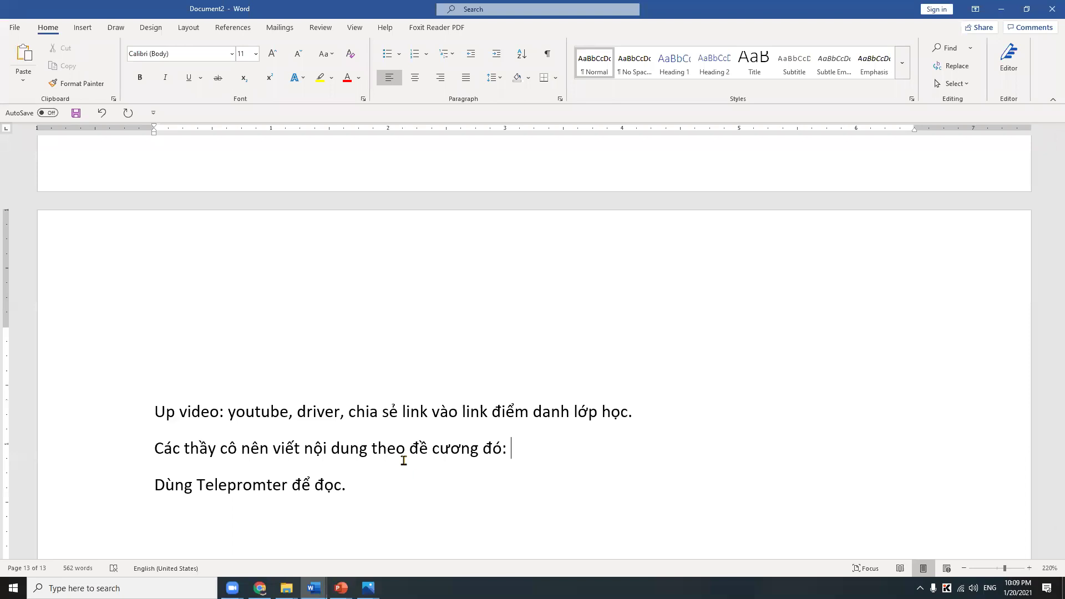
{"action": "type", "text": ":"}
{"action": "key", "text": "Return"}
- Add a line about pasting the content as a comment on the course Facebook post, and number the outline line '1.'
{"action": "type", "text": "Thầy gư"}
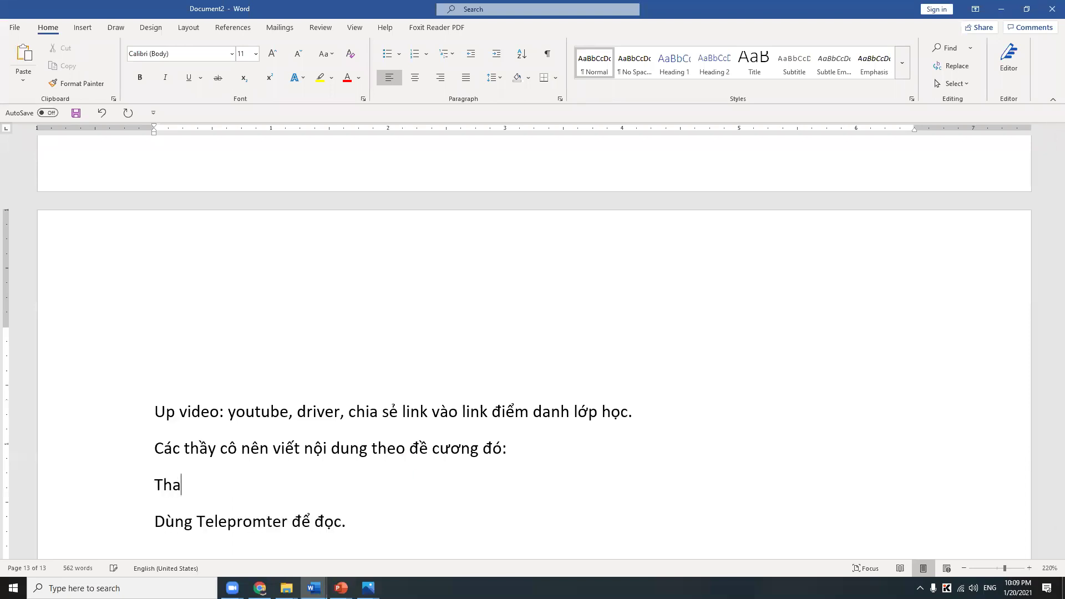
{"action": "type", "text": "i cho thầy cô link "}
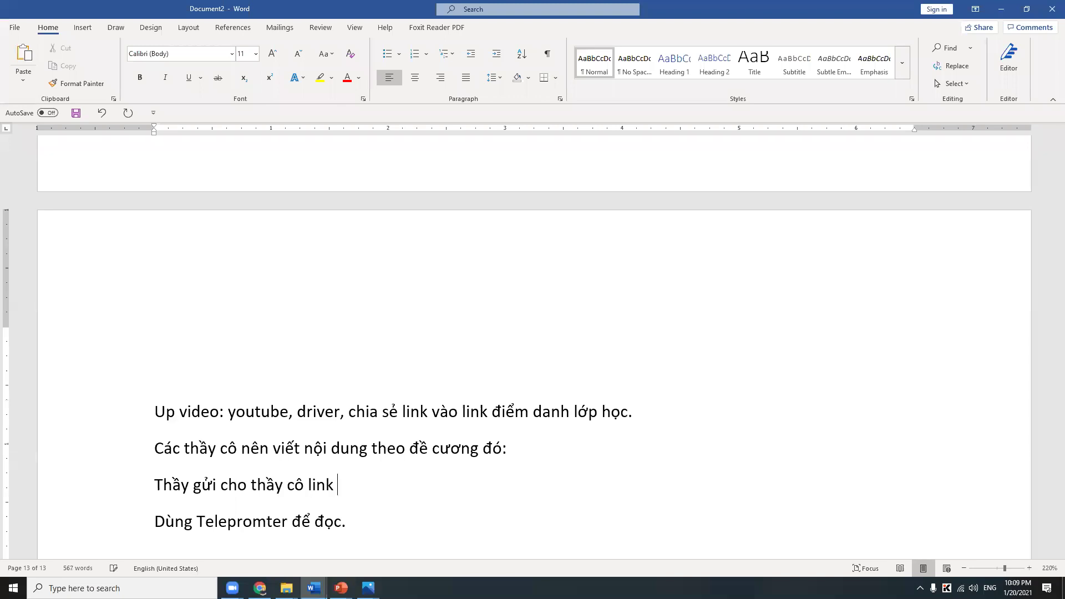
{"action": "type", "text": "bài facebook của khóa học đề"}
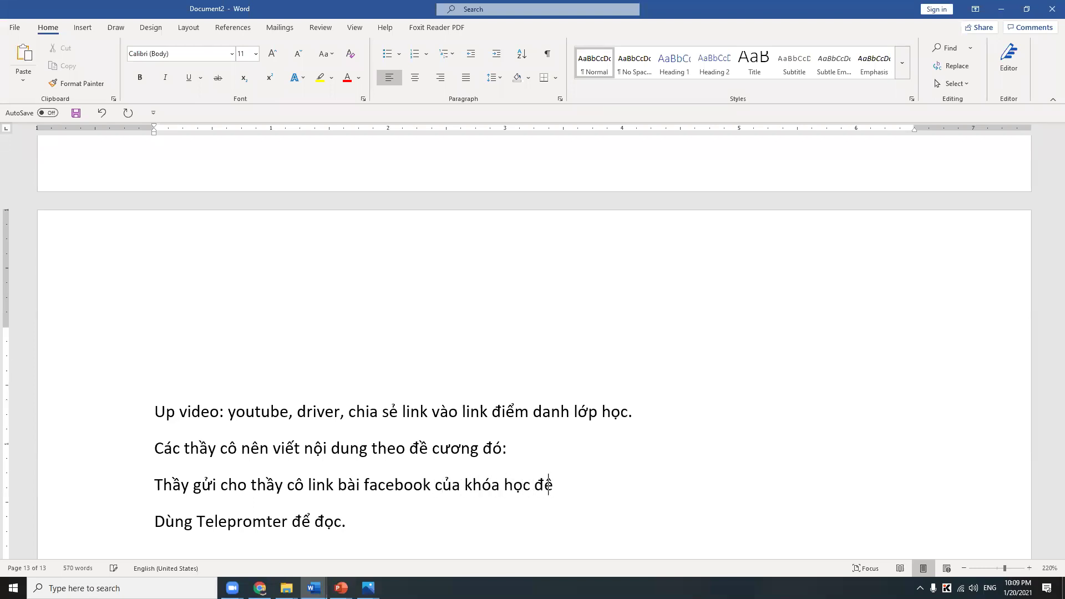
{"action": "type", "text": " thầy co"}
{"action": "type", "text": " viết, dán noội dung do"}
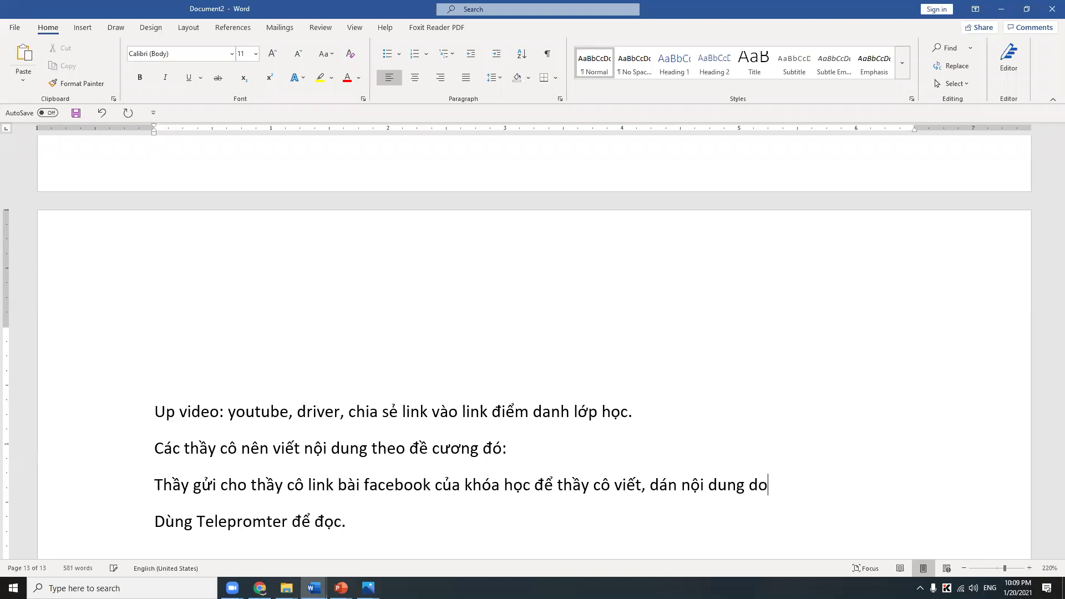
{"action": "type", "text": " ở bình luo"}
{"action": "type", "text": "aa"}
{"action": "key", "text": "BackSpace"}
{"action": "key", "text": "BackSpace"}
{"action": "key", "text": "BackSpace"}
{"action": "key", "text": "BackSpace"}
{"action": "type", "text": "aanj cua"}
{"action": "key", "text": "BackSpace"}
{"action": "key", "text": "BackSpace"}
{"action": "key", "text": "BackSpace"}
{"action": "type", "text": "a"}
{"action": "key", "text": "BackSpace"}
{"action": "type", "text": "của "}
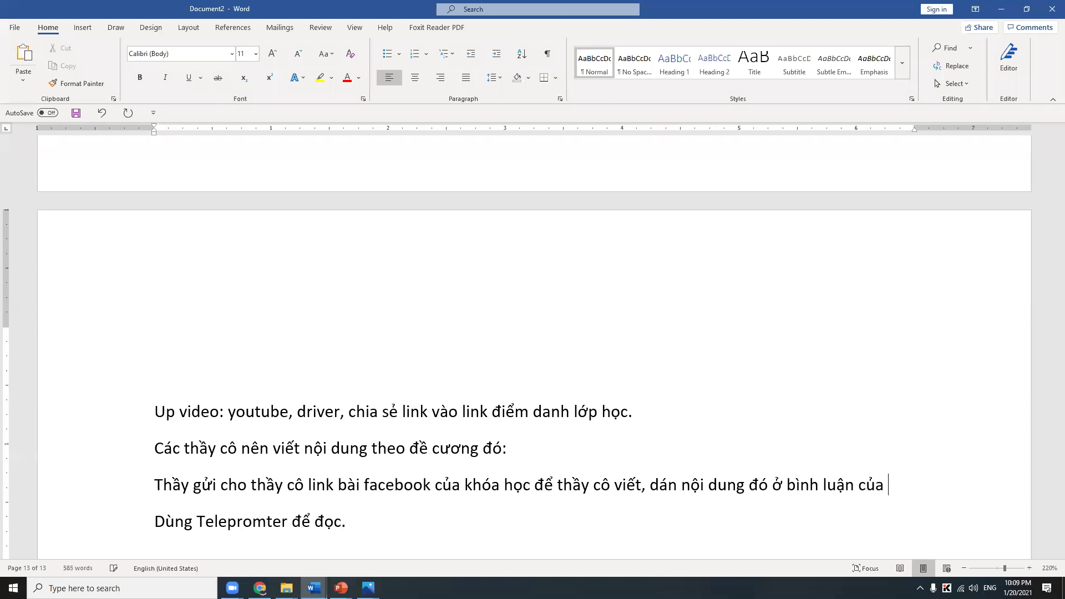
{"action": "type", "text": "bài vieets Facboo"}
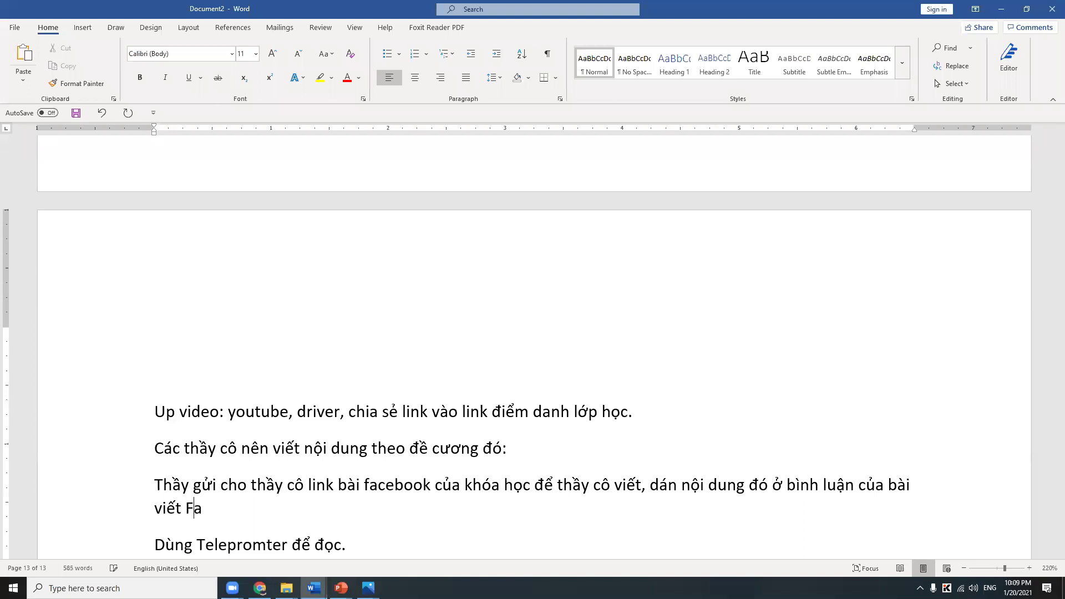
{"action": "type", "text": "k."}
{"action": "left_click", "coordinate": [155, 451]}
{"action": "type", "text": "1"}
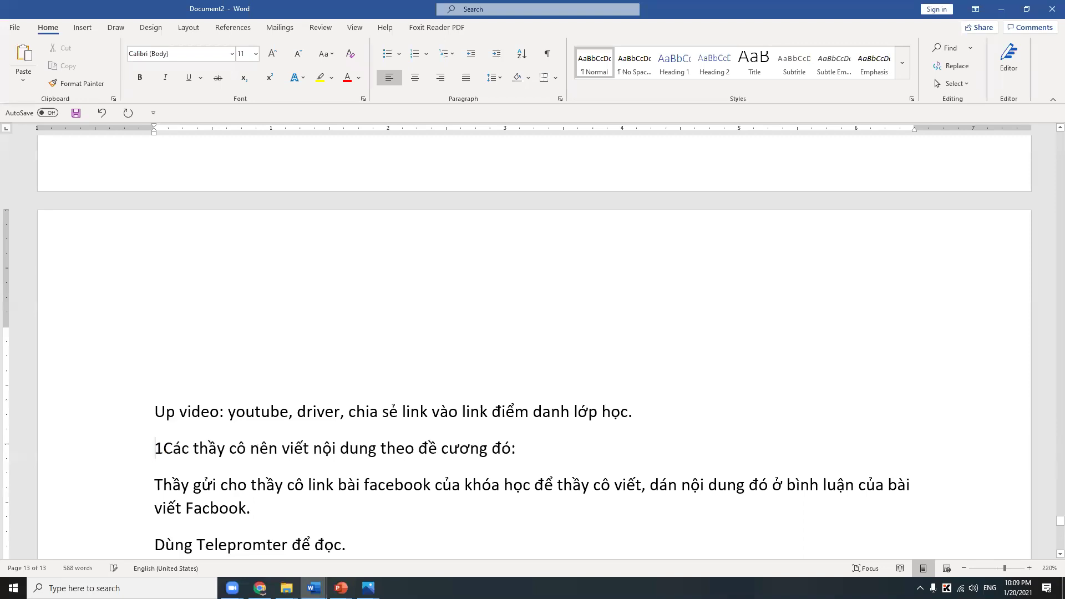
{"action": "type", "text": "."}
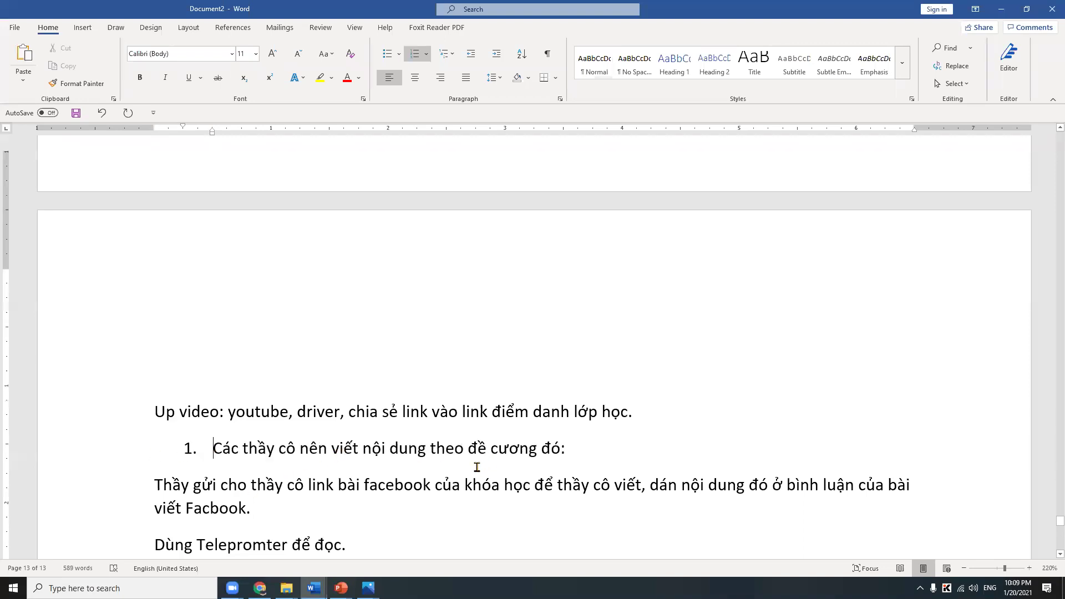
- Select the whole 'Thầy gửi' paragraph below the Facebook line
{"action": "scroll", "coordinate": [477, 467], "scroll_direction": "down", "scroll_amount": 4}
{"action": "left_click", "coordinate": [282, 338]}
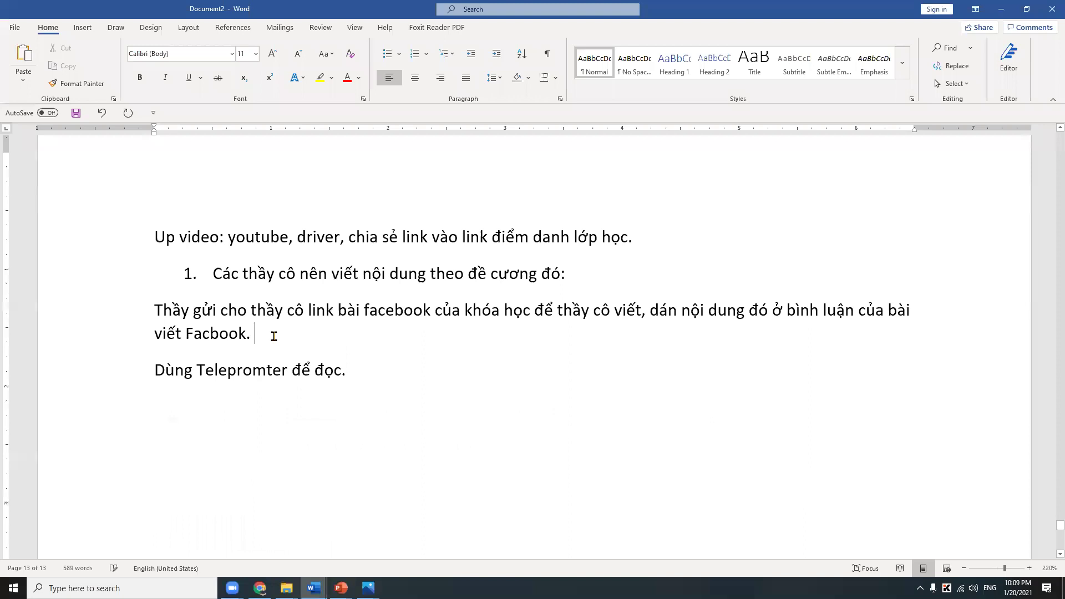
{"action": "double_click", "coordinate": [137, 321]}
{"action": "left_click", "coordinate": [272, 343]}
{"action": "triple_click", "coordinate": [160, 312]}
{"action": "left_click", "coordinate": [270, 340]}
{"action": "triple_click", "coordinate": [147, 309]}
{"action": "left_click", "coordinate": [278, 339]}
{"action": "triple_click", "coordinate": [149, 316]}
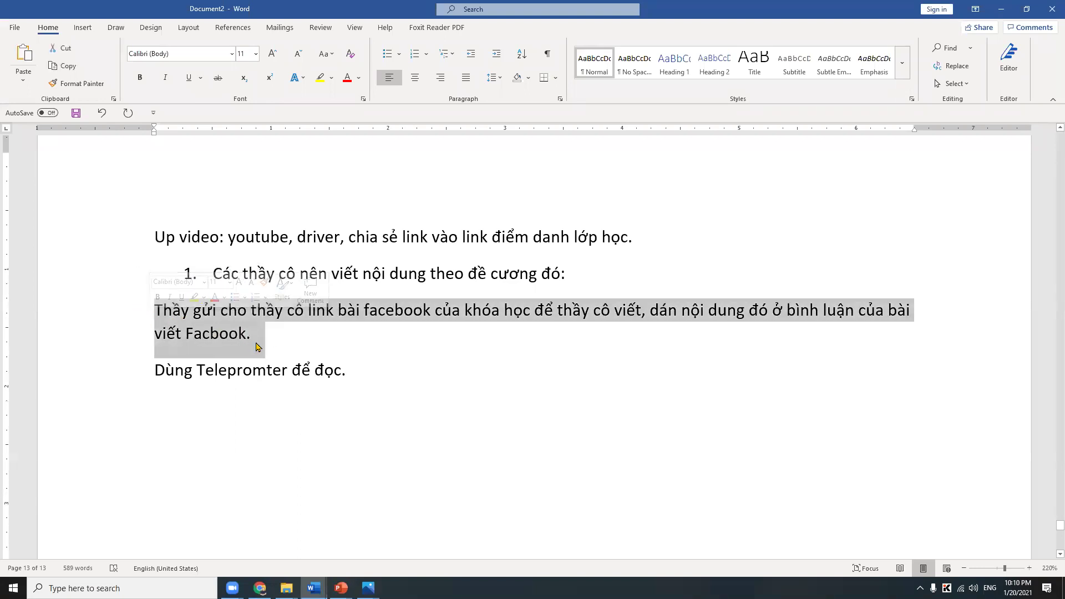
{"action": "scroll", "coordinate": [259, 342], "scroll_direction": "up", "scroll_amount": 1}
{"action": "left_click_drag", "start_coordinate": [281, 395], "coordinate": [150, 369]}
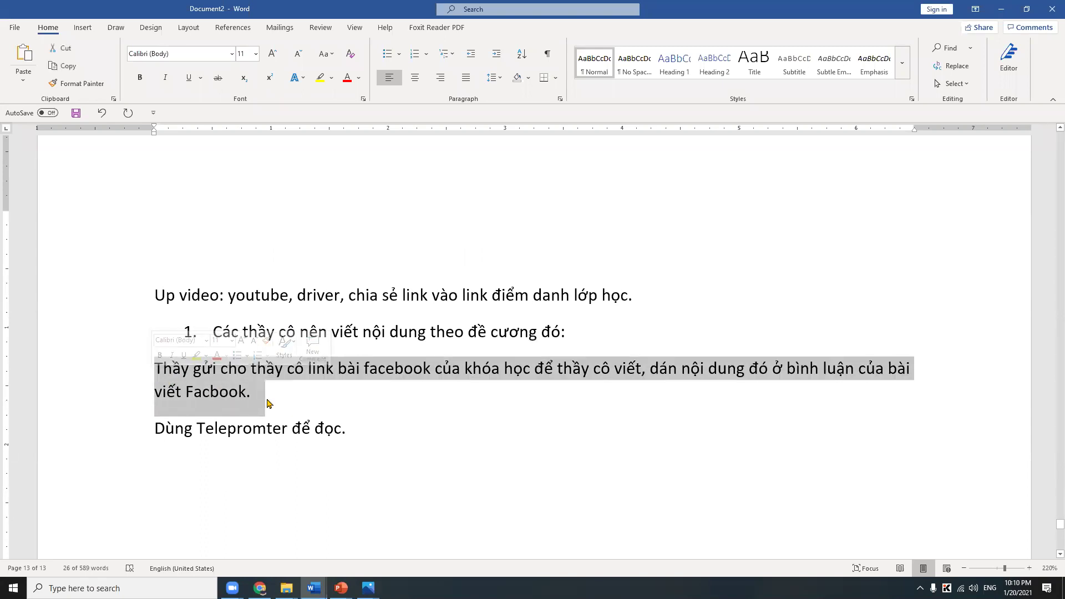
- Check numbered item 1 and place the caret after 'Dùng Telepromter để đọc.'
{"action": "left_click", "coordinate": [150, 436]}
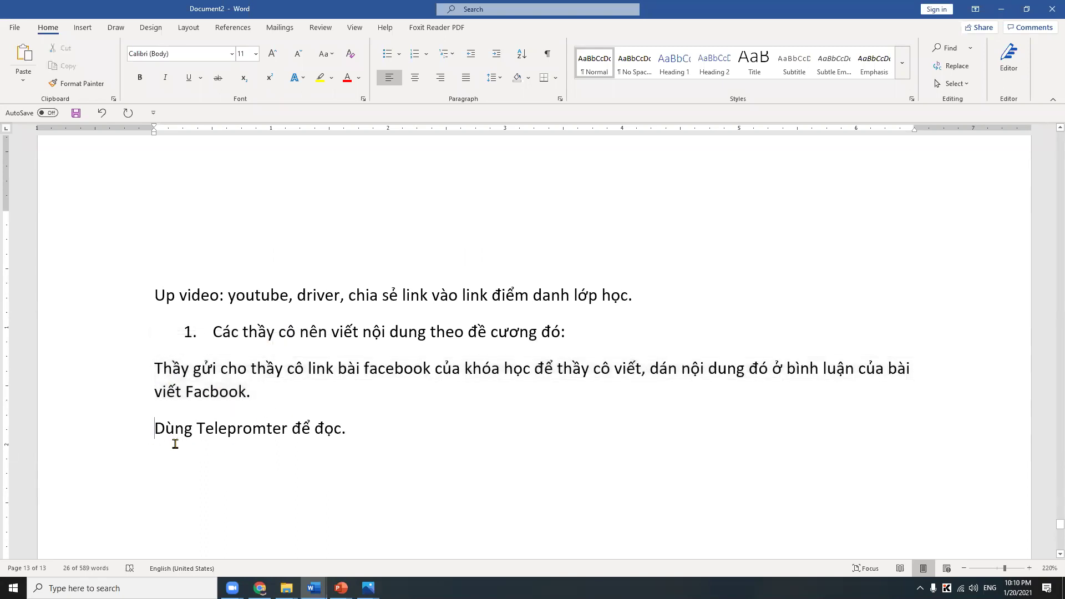
{"action": "scroll", "coordinate": [277, 440], "scroll_direction": "up", "scroll_amount": 1}
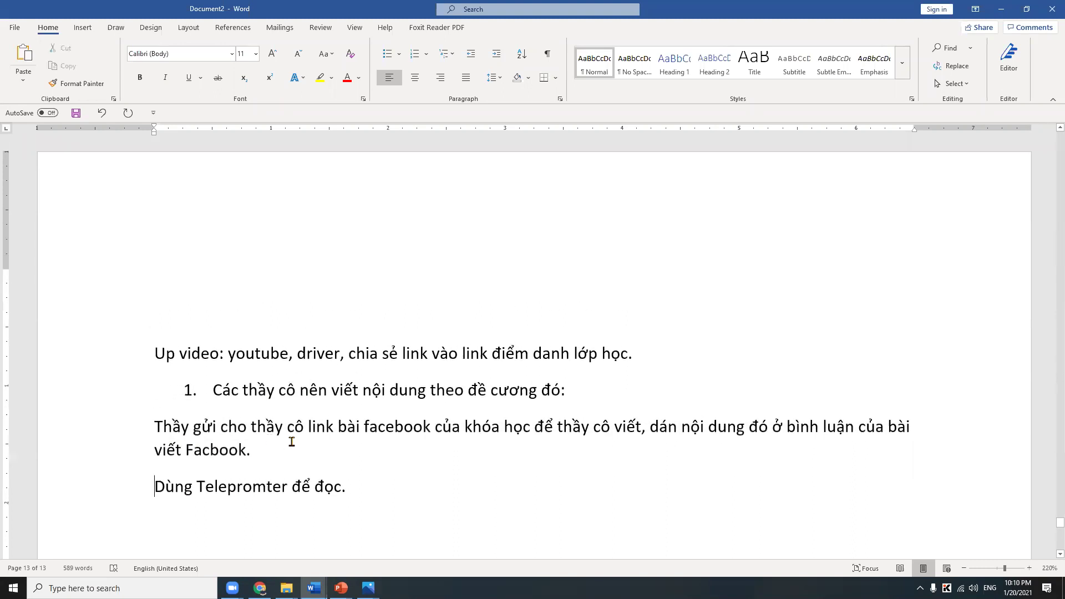
{"action": "scroll", "coordinate": [415, 491], "scroll_direction": "up", "scroll_amount": 3}
{"action": "scroll", "coordinate": [404, 492], "scroll_direction": "down", "scroll_amount": 4}
{"action": "scroll", "coordinate": [392, 492], "scroll_direction": "up", "scroll_amount": 2}
{"action": "scroll", "coordinate": [322, 487], "scroll_direction": "down", "scroll_amount": 1}
{"action": "scroll", "coordinate": [302, 492], "scroll_direction": "up", "scroll_amount": 1}
{"action": "left_click", "coordinate": [213, 448]}
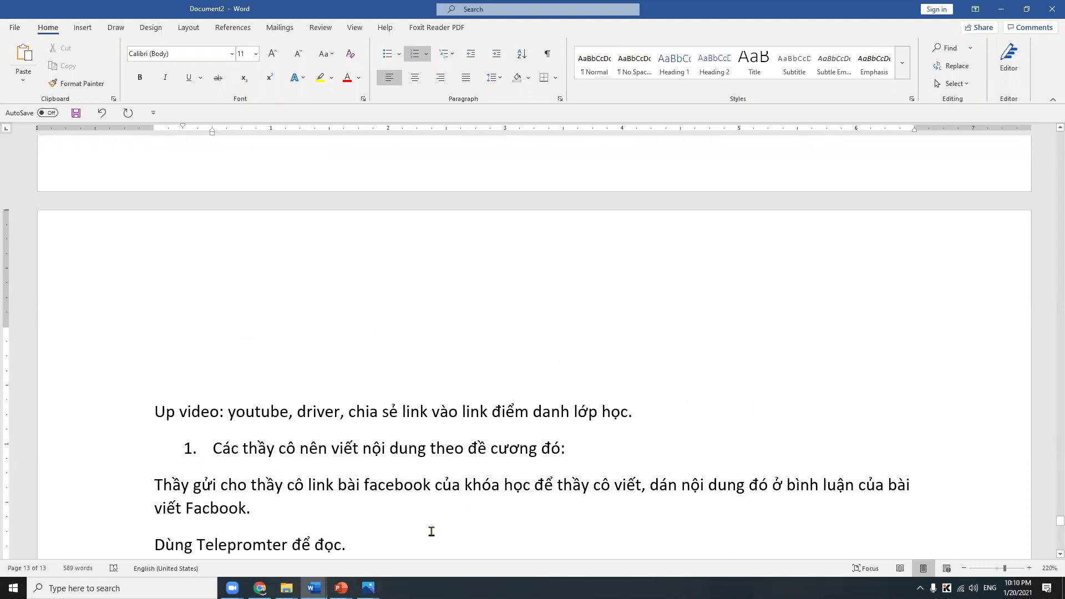
{"action": "scroll", "coordinate": [399, 487], "scroll_direction": "down", "scroll_amount": 1}
{"action": "left_click", "coordinate": [399, 488]}
- Add item 2: 'Quay video, dùng canva, fimlmora,…. Để thêm vài hình ảnh, chữ viết hiệu ứng.'
{"action": "key", "text": "Return"}
{"action": "type", "text": "2. Quay video"}
{"action": "type", "text": ", dùng "}
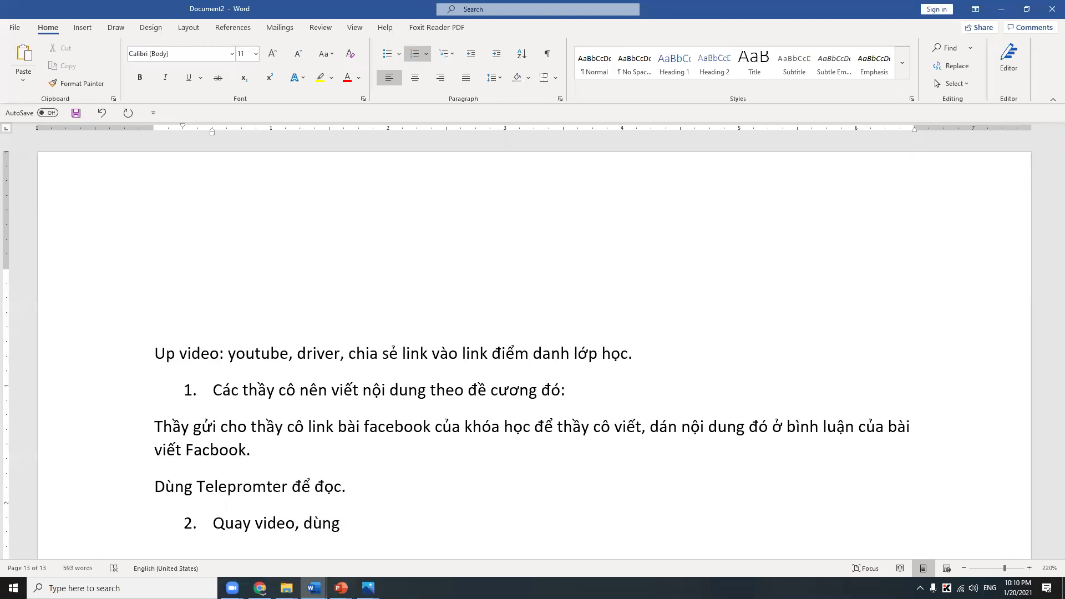
{"action": "type", "text": "canva, fim"}
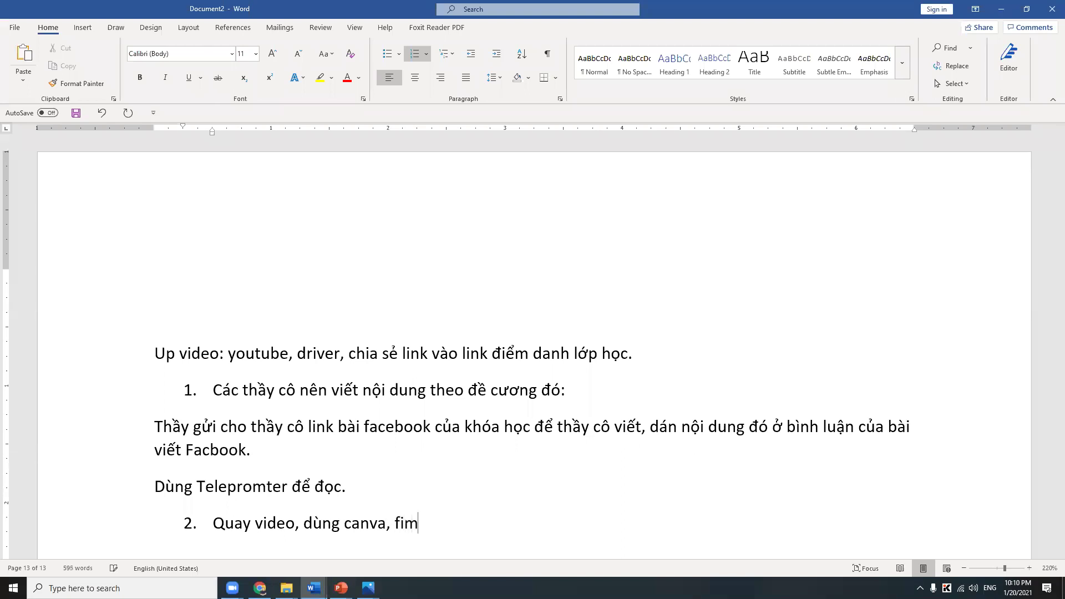
{"action": "type", "text": "lmora,"}
{"action": "type", "text": ".... Để thêm va"}
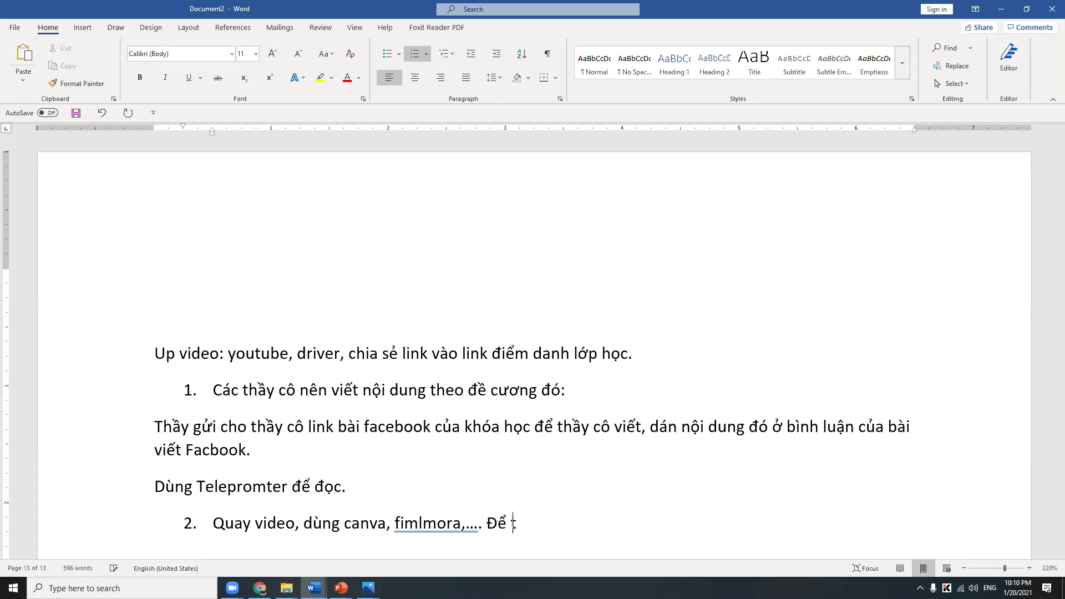
{"action": "type", "text": "i hình c"}
{"action": "type", "text": "an"}
{"action": "key", "text": "BackSpace"}
{"action": "key", "text": "BackSpace"}
{"action": "key", "text": "BackSpace"}
{"action": "type", "text": "ảnh, ch"}
{"action": "type", "text": "ữ viêt"}
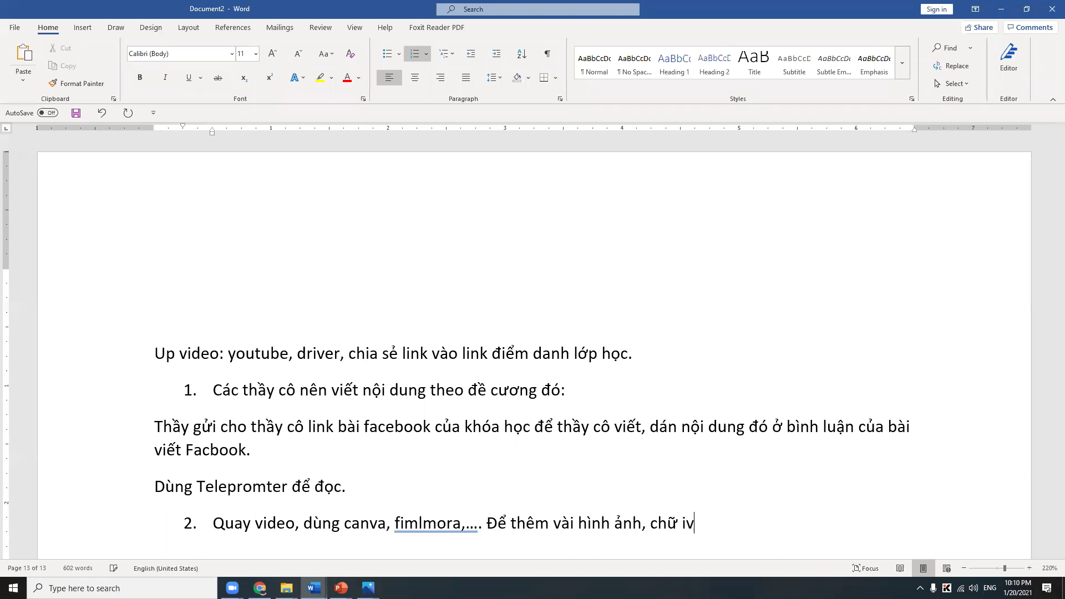
{"action": "type", "text": " hiệu ưng."}
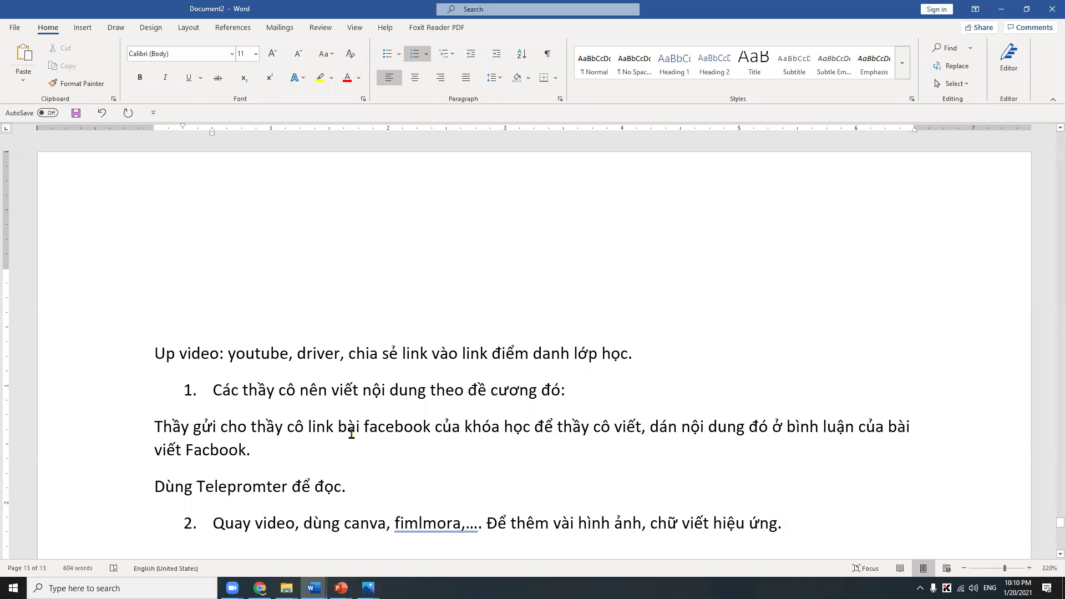
{"action": "scroll", "coordinate": [351, 433], "scroll_direction": "up", "scroll_amount": 8}
{"action": "scroll", "coordinate": [266, 472], "scroll_direction": "up", "scroll_amount": 4}
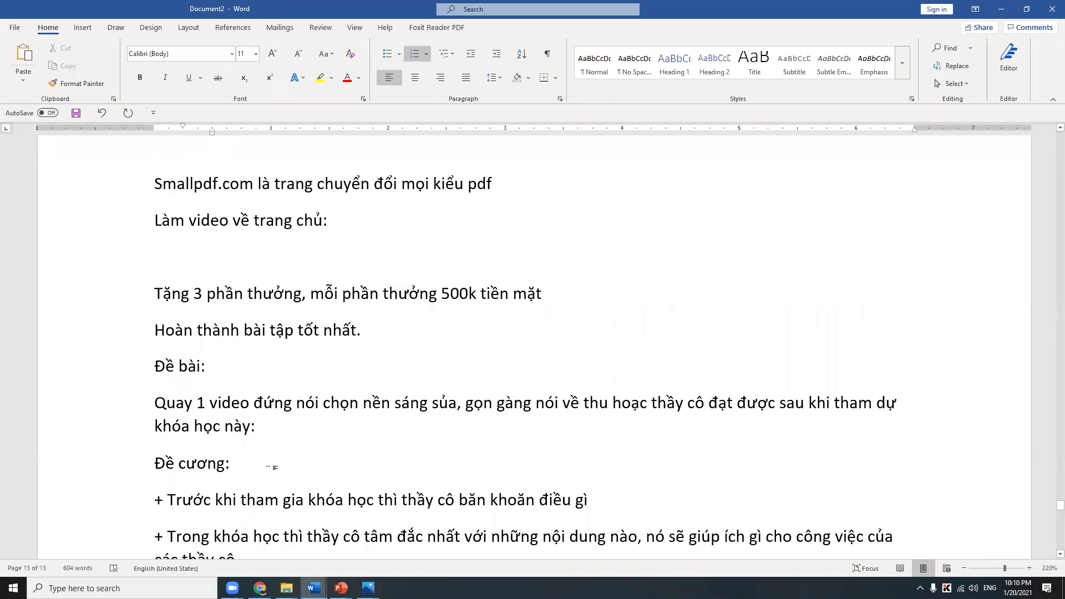
{"action": "left_click", "coordinate": [266, 467]}
{"action": "key", "text": "Return"}
{"action": "type", "text": "+ G"}
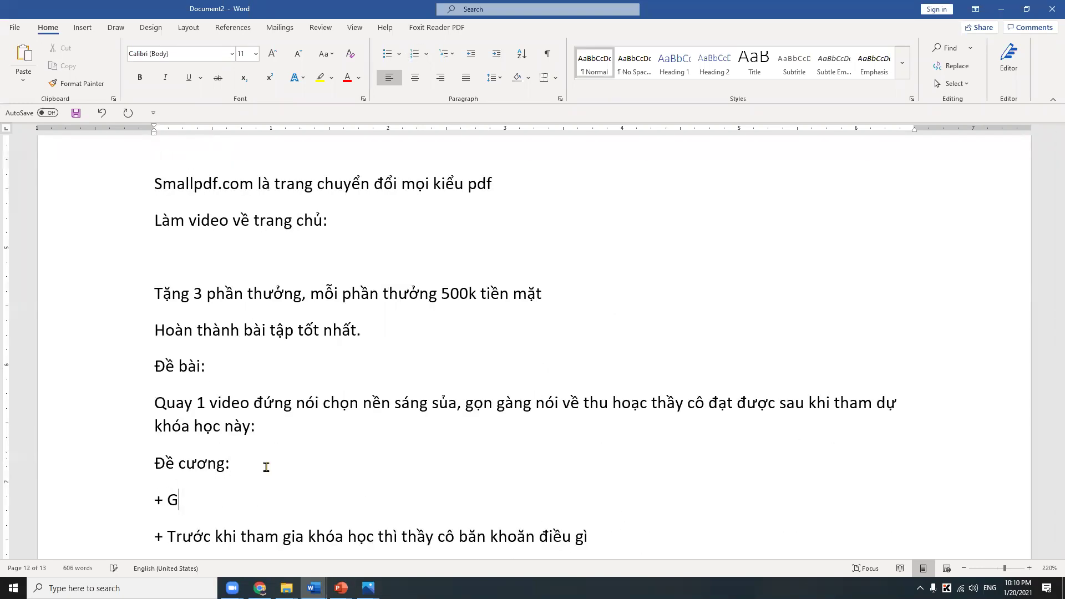
{"action": "type", "text": "iới thiệu"}
{"action": "type", "text": "iới thiệu về bản thân"}
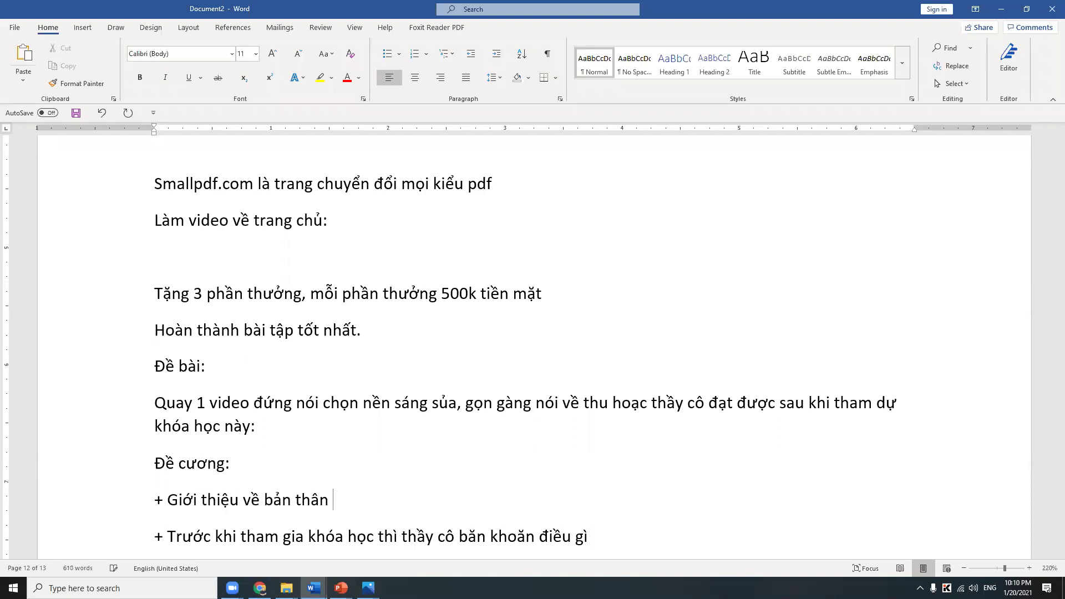
{"action": "scroll", "coordinate": [259, 482], "scroll_direction": "down", "scroll_amount": 2}
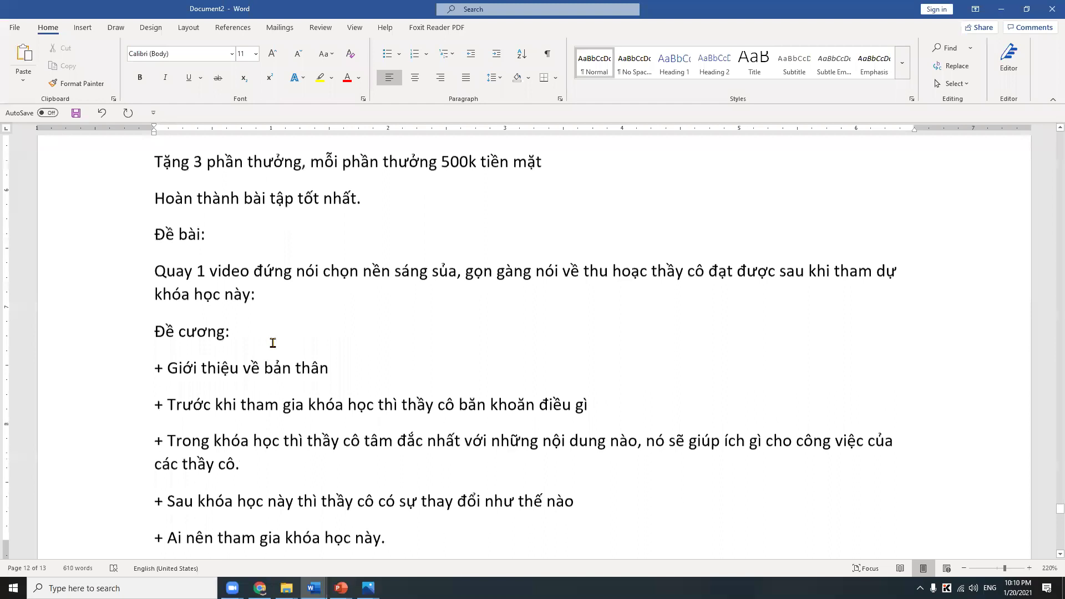
{"action": "scroll", "coordinate": [290, 316], "scroll_direction": "down", "scroll_amount": 2}
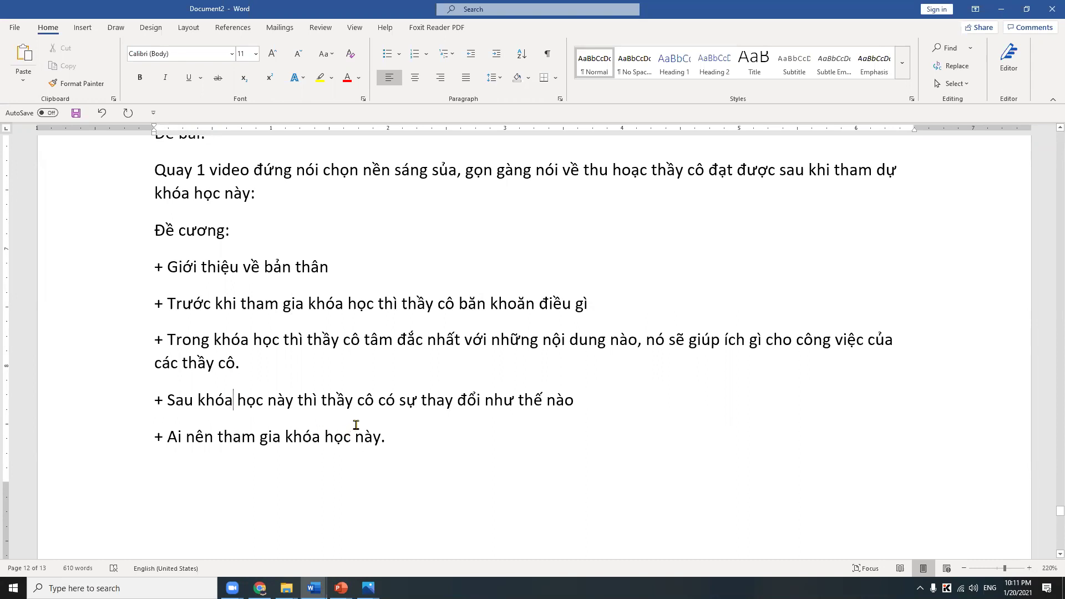
{"action": "scroll", "coordinate": [367, 425], "scroll_direction": "down", "scroll_amount": 3}
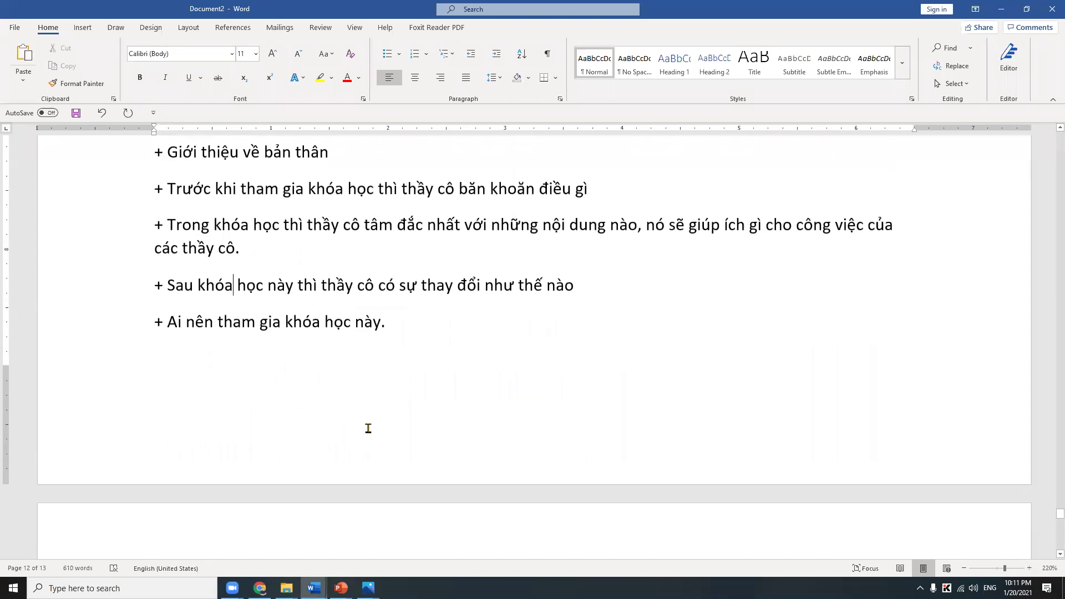
{"action": "left_click", "coordinate": [403, 334]}
{"action": "scroll", "coordinate": [368, 409], "scroll_direction": "up", "scroll_amount": 3}
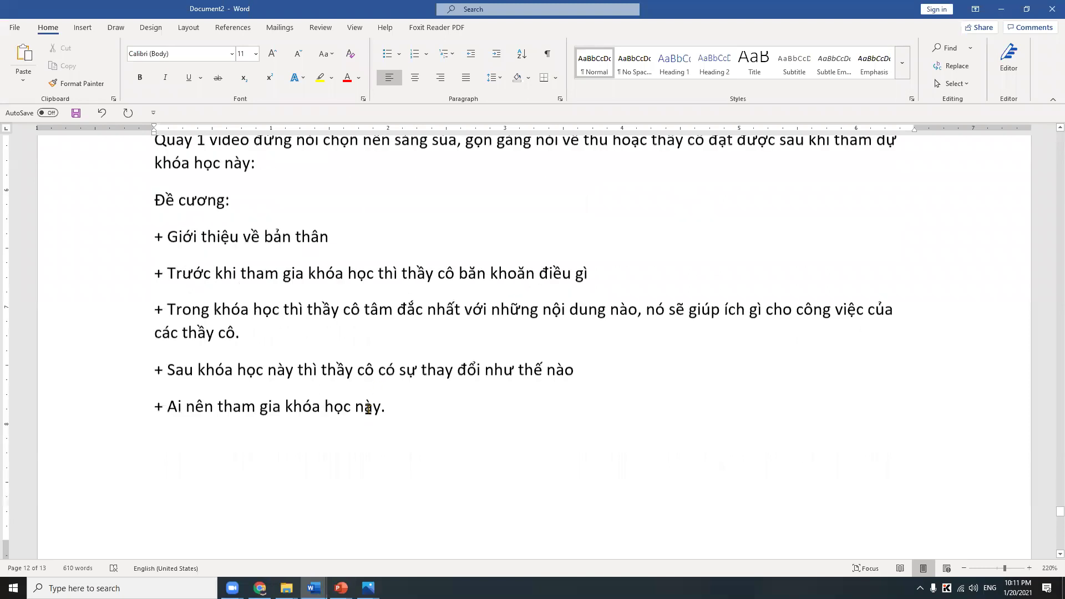
{"action": "scroll", "coordinate": [361, 409], "scroll_direction": "down", "scroll_amount": 3}
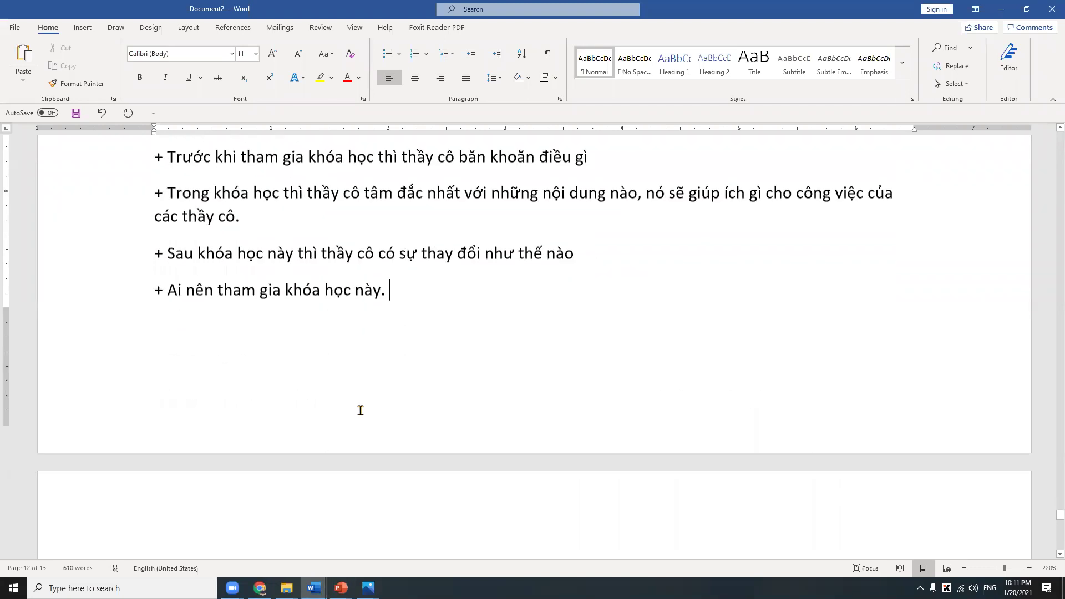
{"action": "scroll", "coordinate": [360, 410], "scroll_direction": "down", "scroll_amount": 6}
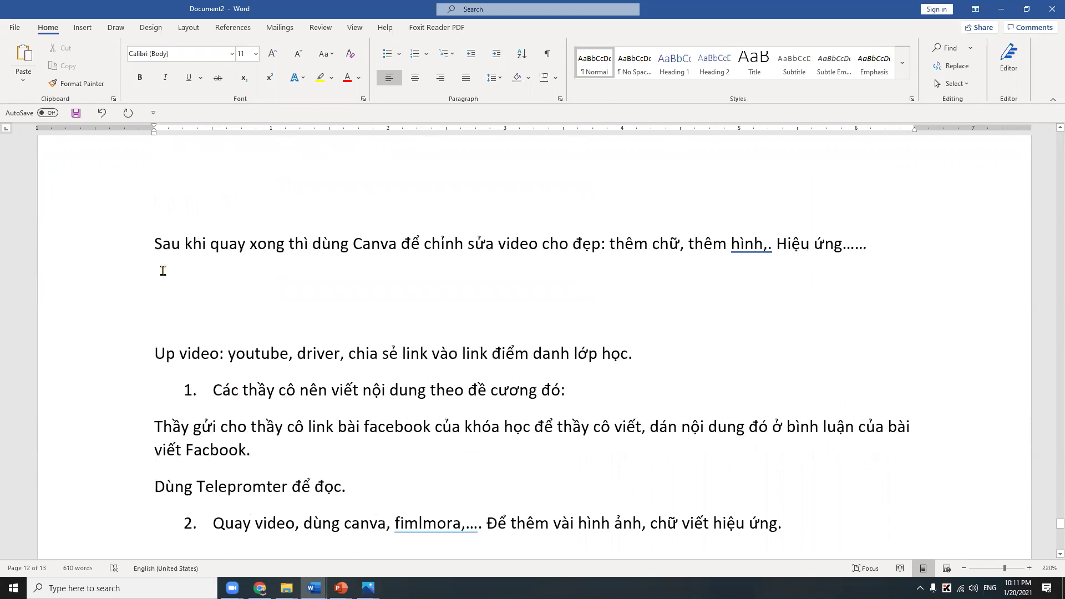
- Colour the Facebook-link instruction paragraph red
{"action": "scroll", "coordinate": [183, 323], "scroll_direction": "down", "scroll_amount": 2}
{"action": "triple_click", "coordinate": [183, 323]}
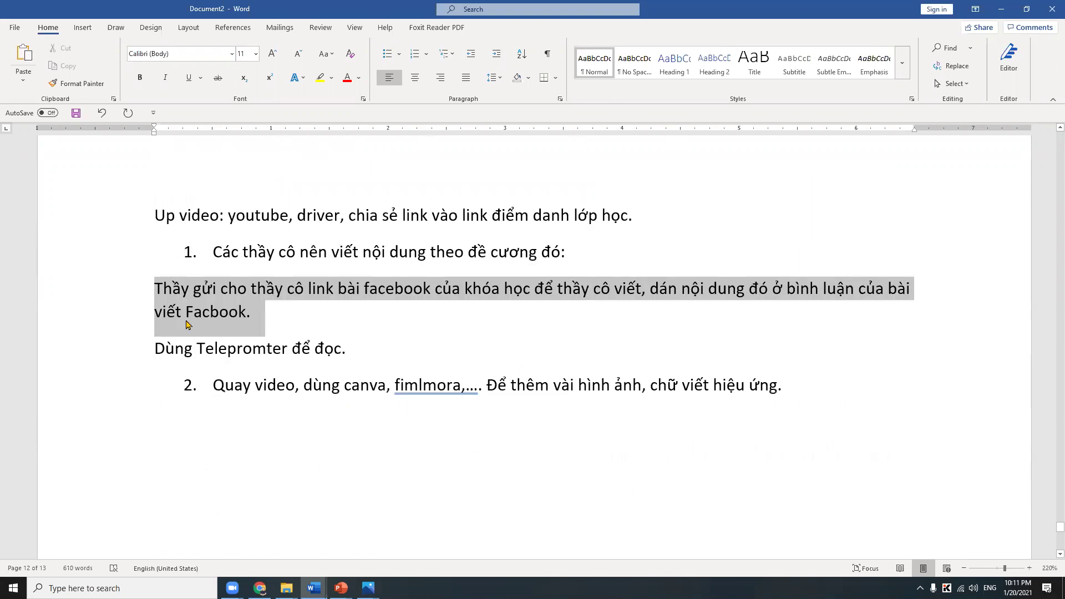
{"action": "left_click", "coordinate": [250, 306]}
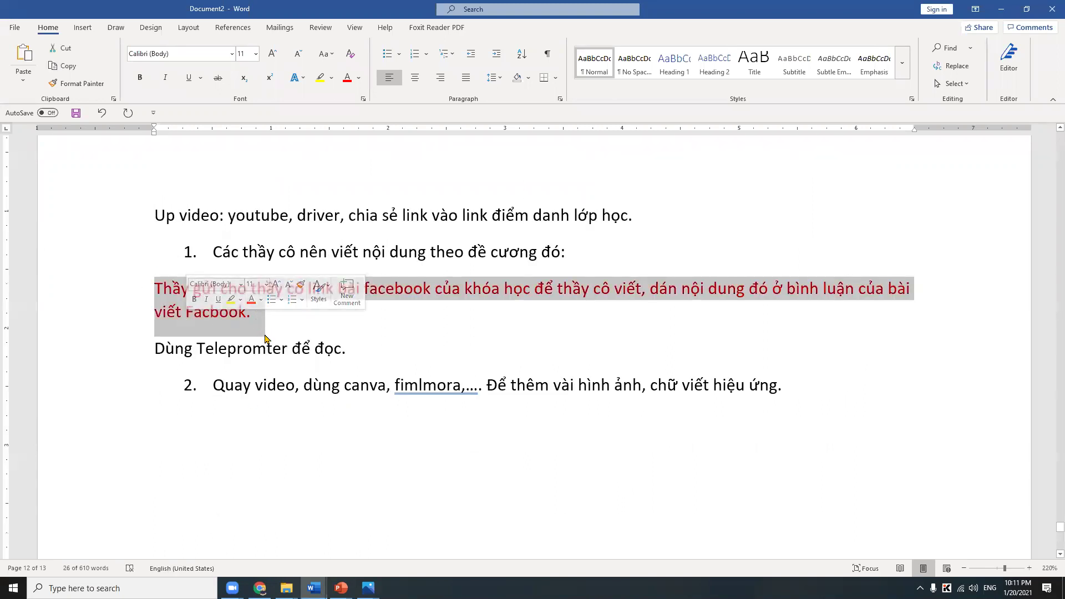
{"action": "left_click", "coordinate": [263, 336]}
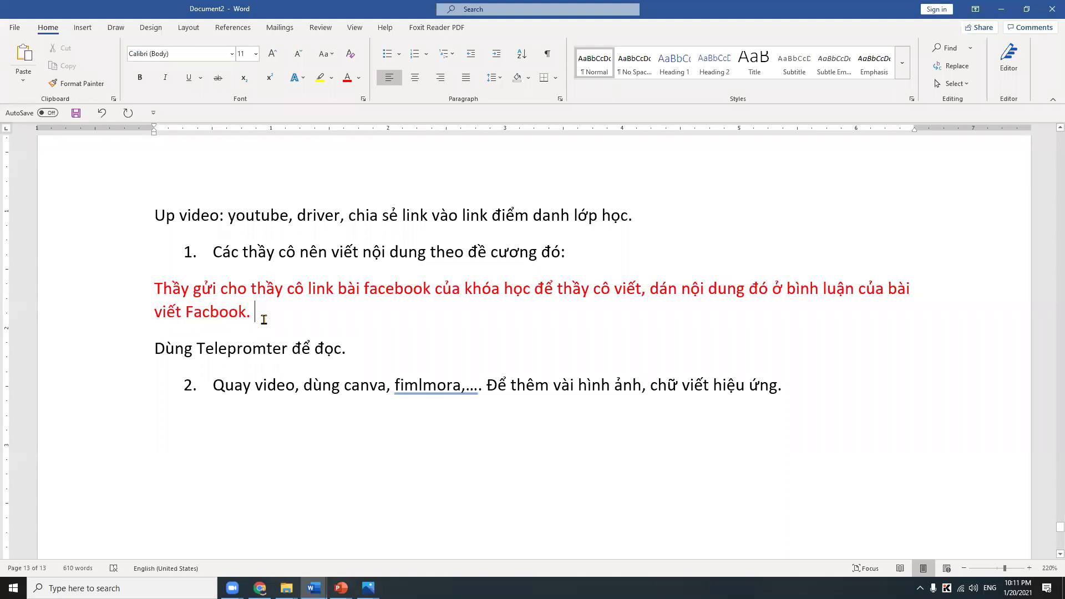
{"action": "triple_click", "coordinate": [157, 300]}
{"action": "left_click", "coordinate": [276, 324]}
- Append 'úp lên youtube, driver, nộp linh vào link điểm danh của lớp:' to item 2 and start item 3
{"action": "left_click", "coordinate": [157, 393]}
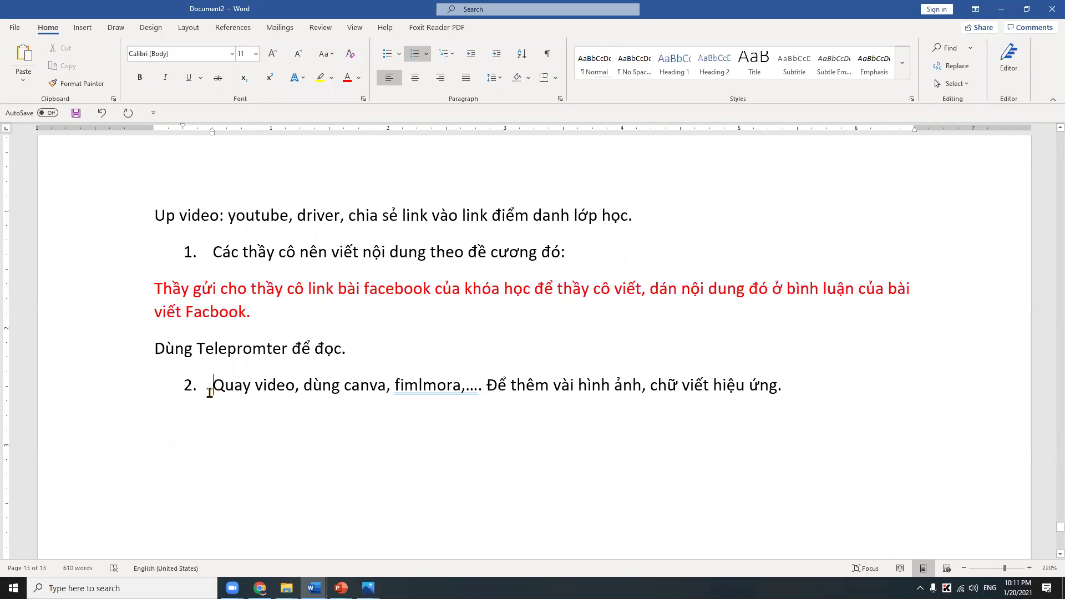
{"action": "left_click_drag", "start_coordinate": [204, 390], "coordinate": [775, 390]}
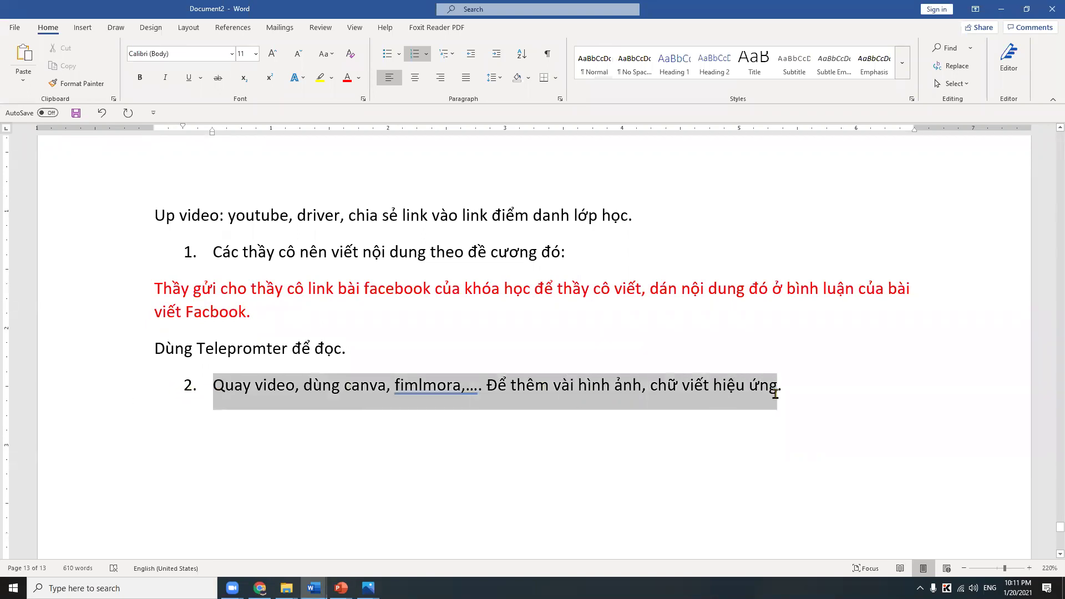
{"action": "left_click", "coordinate": [403, 411]}
{"action": "type", "text": "hiệu ứng. úp lê"}
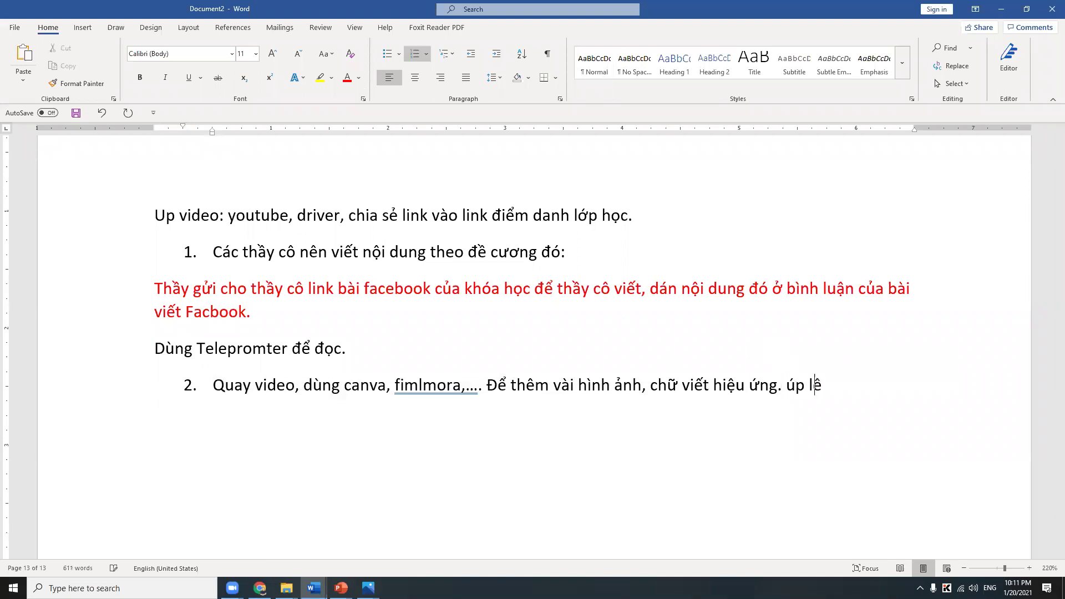
{"action": "type", "text": "n youtube, dr"}
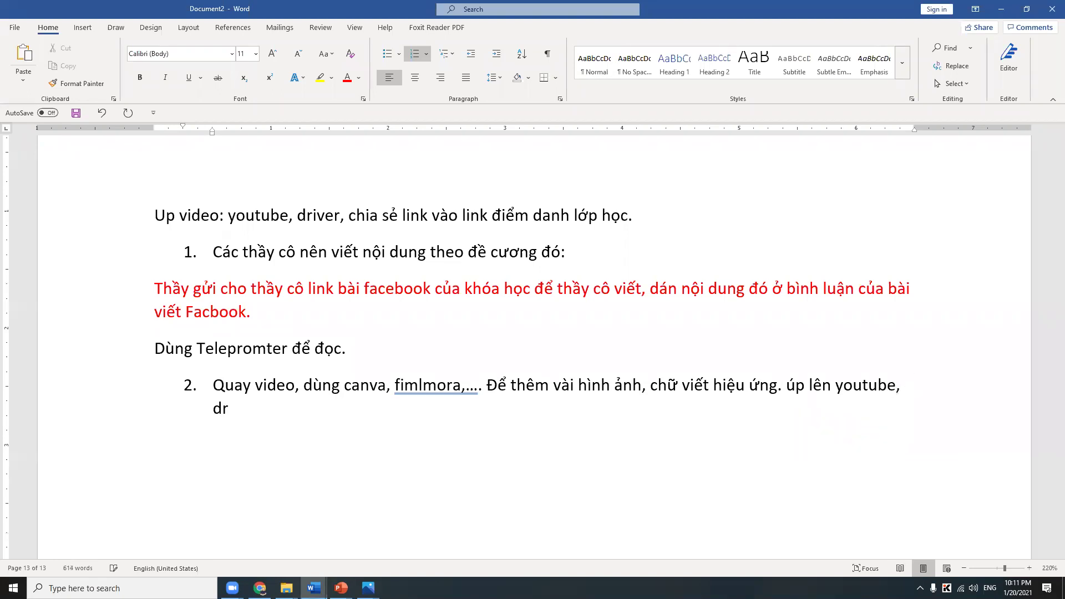
{"action": "type", "text": "iver, chi"}
{"action": "key", "text": "BackSpace"}
{"action": "key", "text": "BackSpace"}
{"action": "type", "text": "gửi l"}
{"action": "key", "text": "BackSpace"}
{"action": "key", "text": "BackSpace"}
{"action": "type", "text": "nộp linh vào li"}
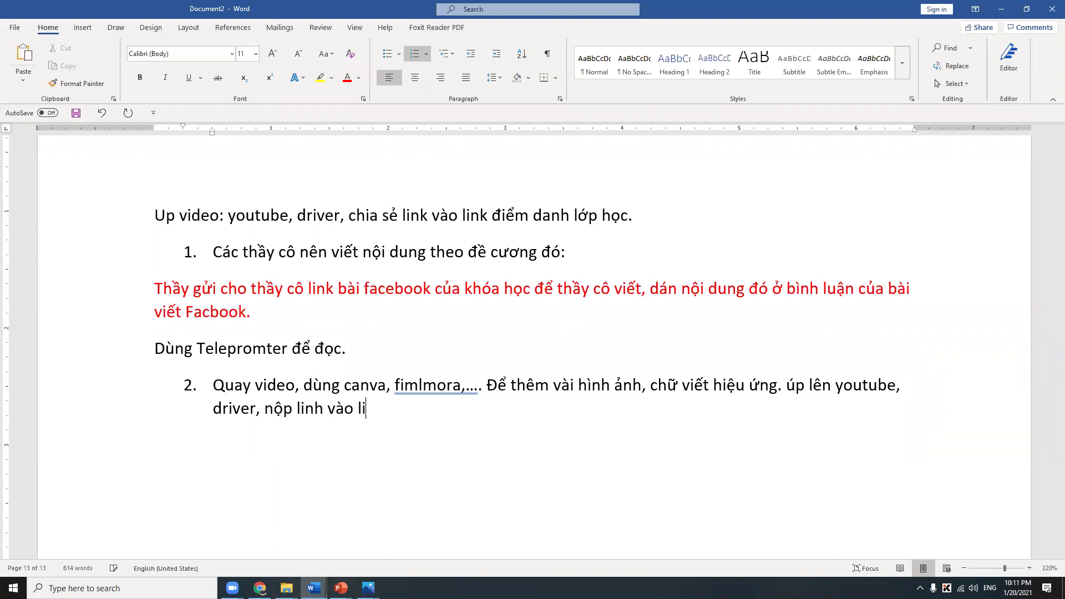
{"action": "type", "text": "nk điểm danh của l"}
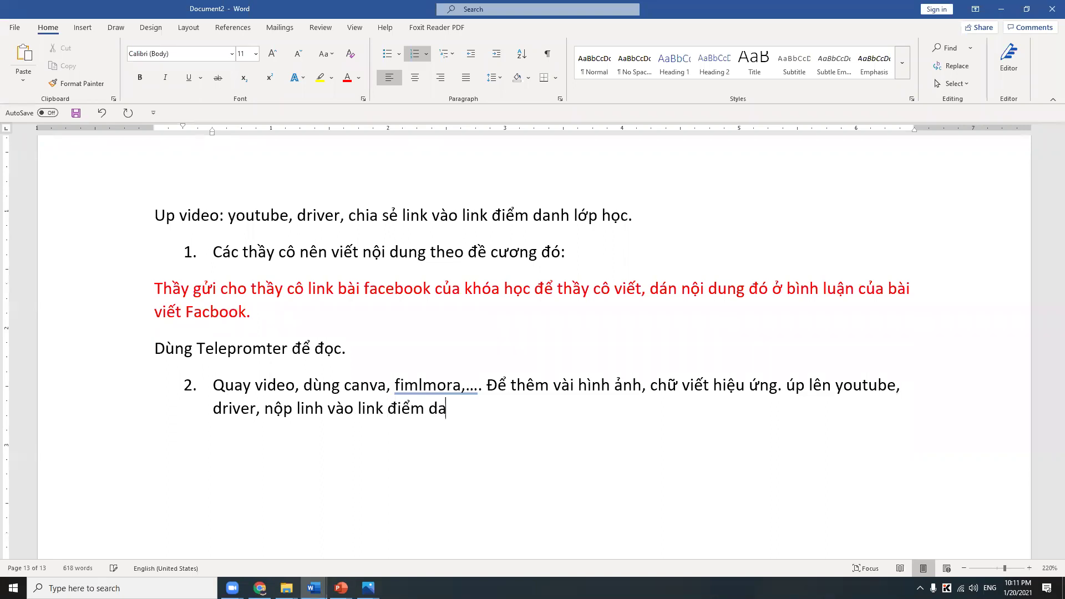
{"action": "type", "text": "ớp:"}
{"action": "key", "text": "Return"}
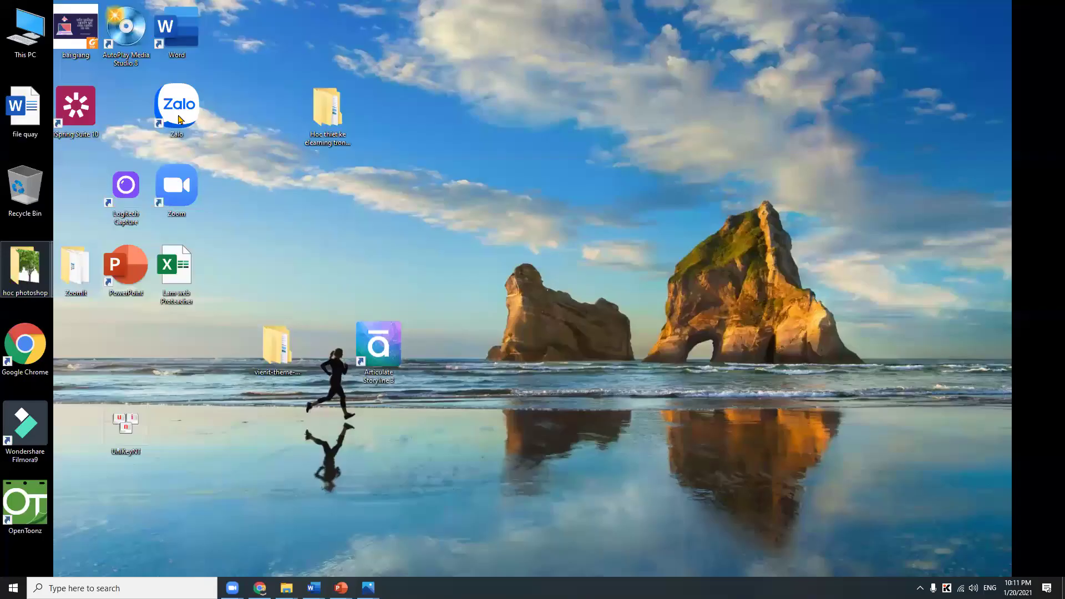
{"action": "double_click", "coordinate": [180, 118]}
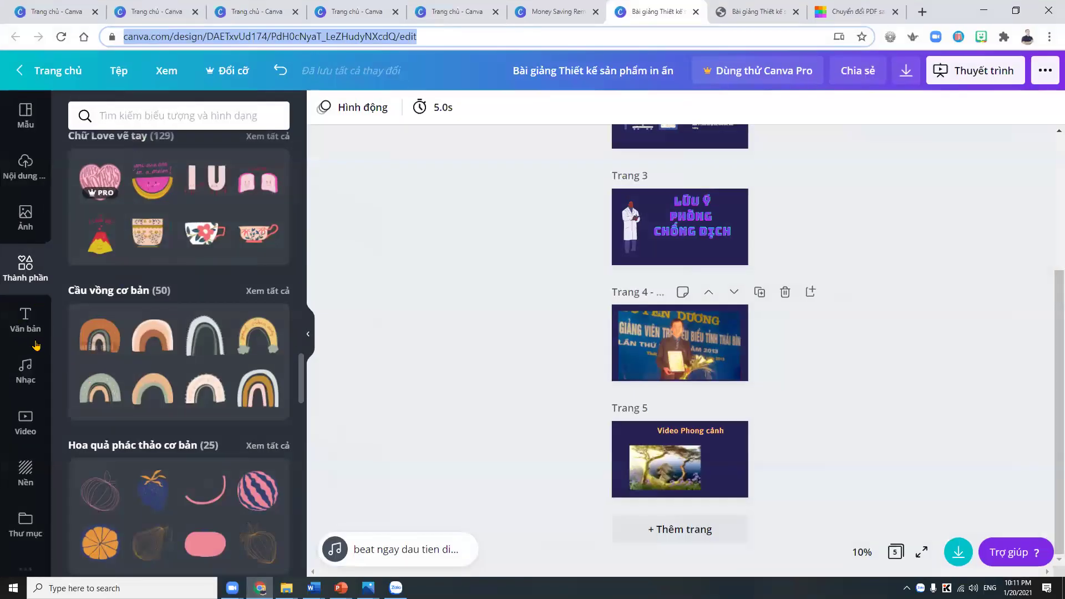
- Open a new Chrome tab and go to the Zalo PC download page at zalo.me/pc
{"action": "left_click", "coordinate": [28, 326]}
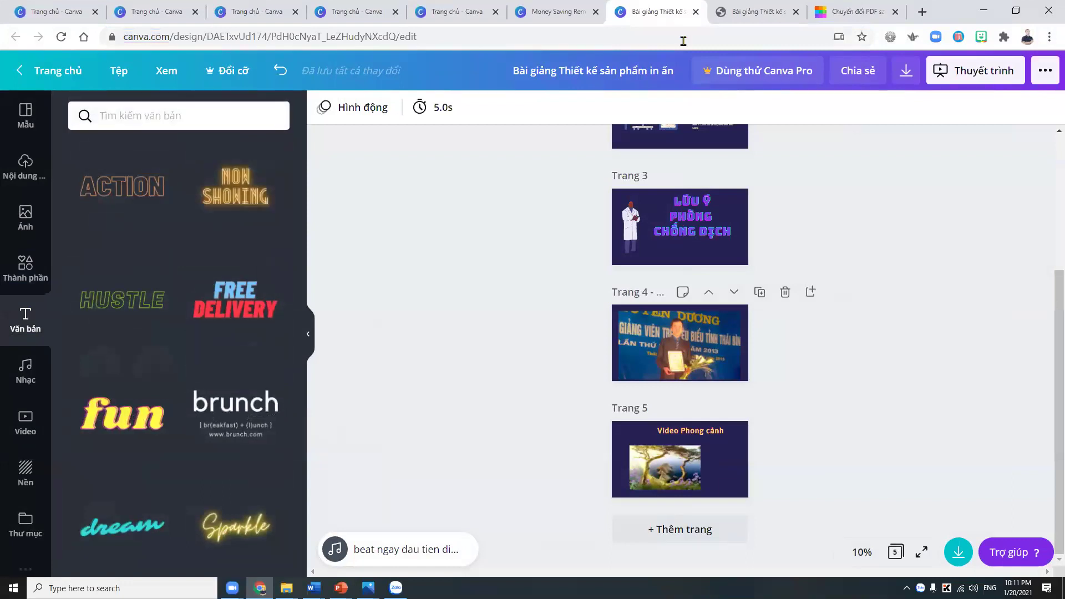
{"action": "left_click", "coordinate": [854, 12]}
{"action": "left_click", "coordinate": [561, 37]}
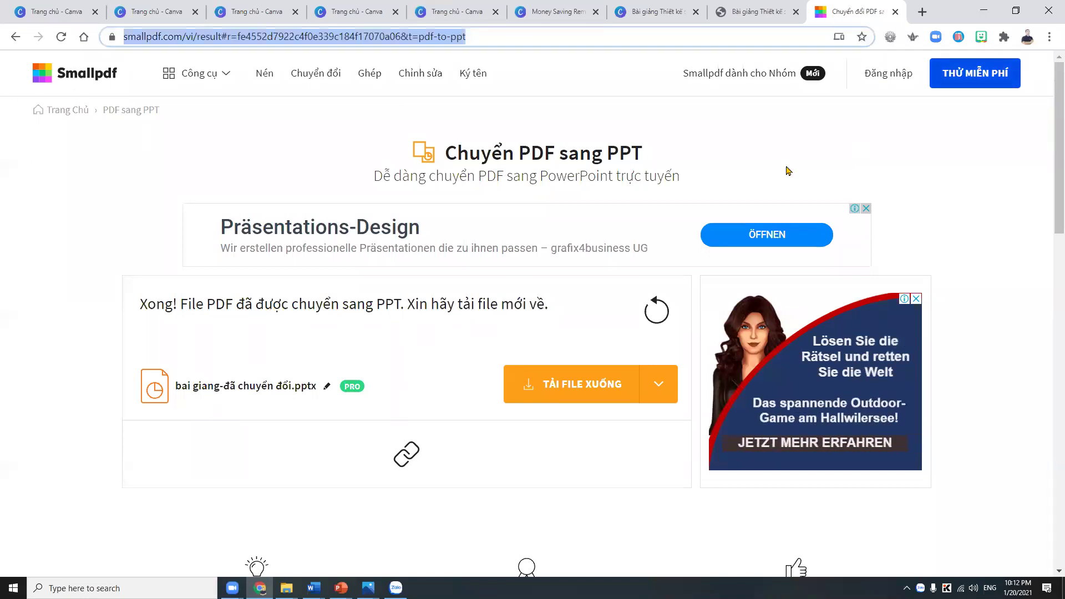
{"action": "left_click", "coordinate": [922, 12]}
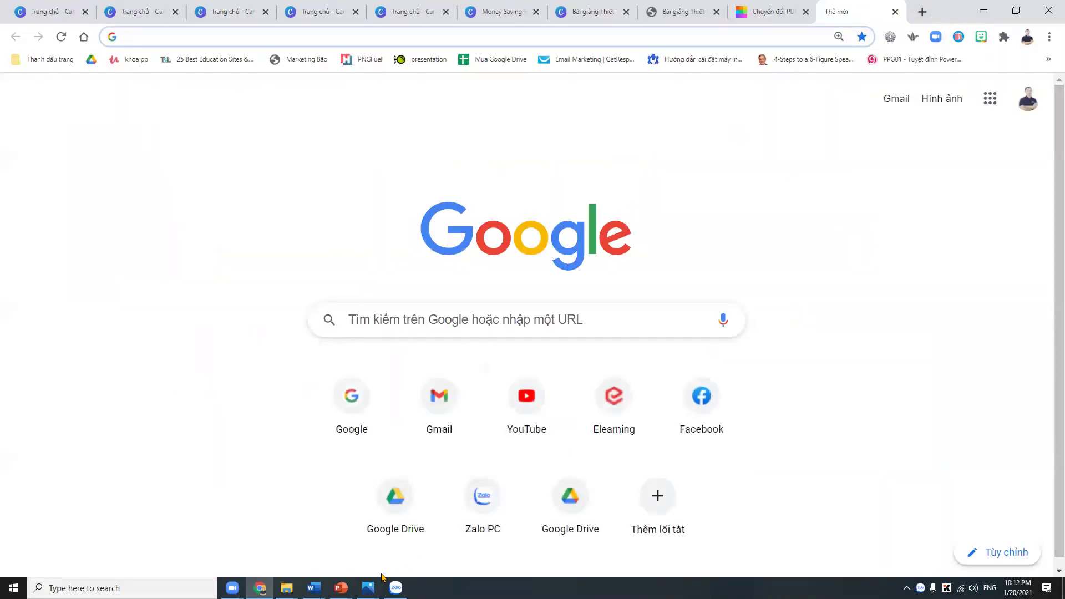
{"action": "left_click", "coordinate": [477, 507]}
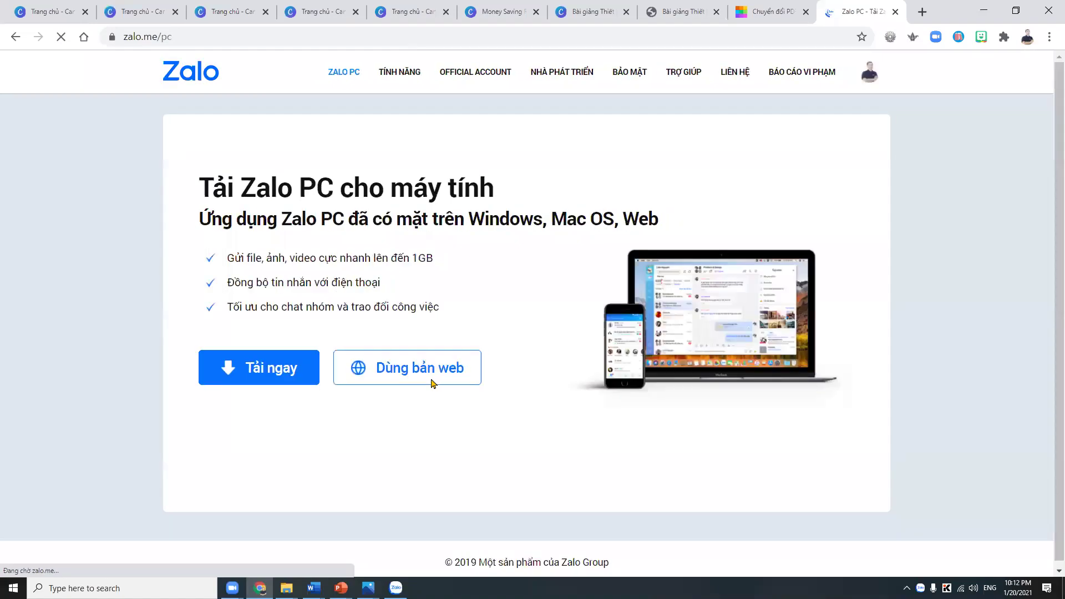
- Switch to Zalo Web and browse the stranger messages and main conversation list
{"action": "left_click", "coordinate": [397, 380]}
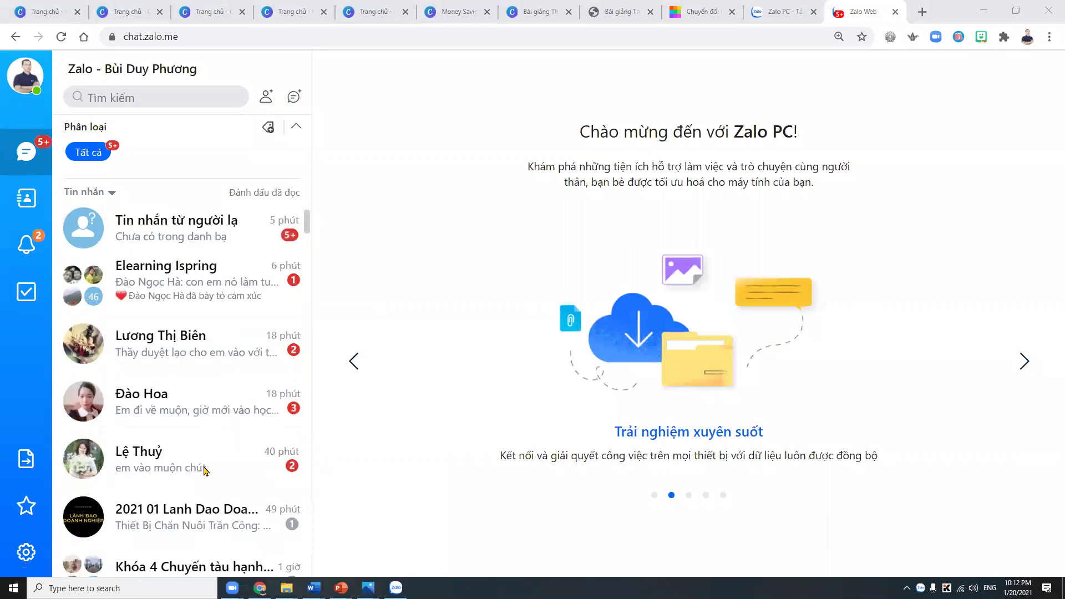
{"action": "scroll", "coordinate": [210, 497], "scroll_direction": "down", "scroll_amount": 3}
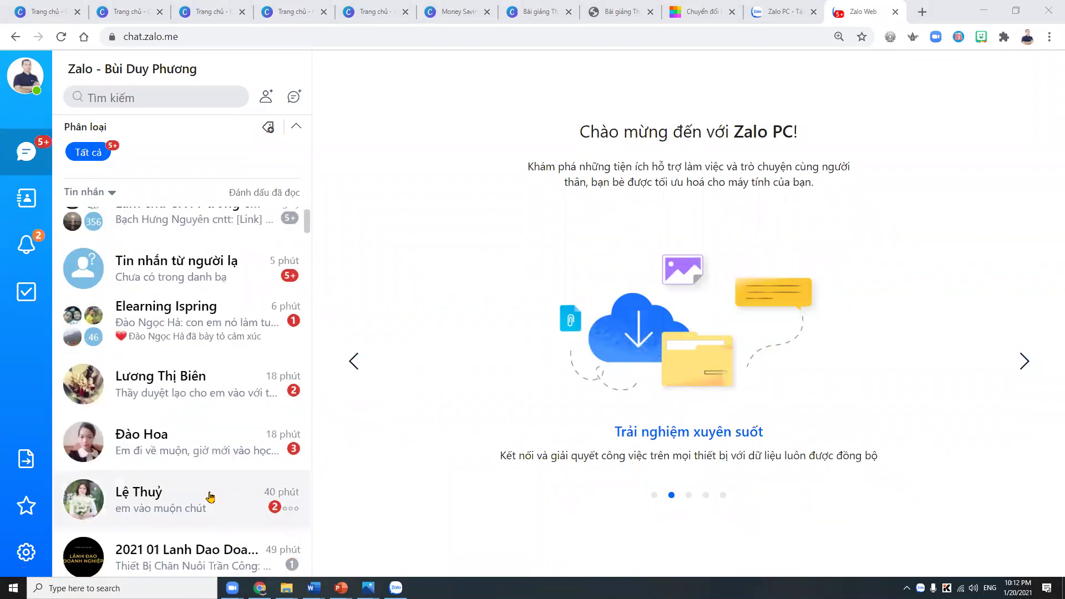
{"action": "scroll", "coordinate": [209, 497], "scroll_direction": "up", "scroll_amount": 1}
{"action": "left_click", "coordinate": [211, 357]}
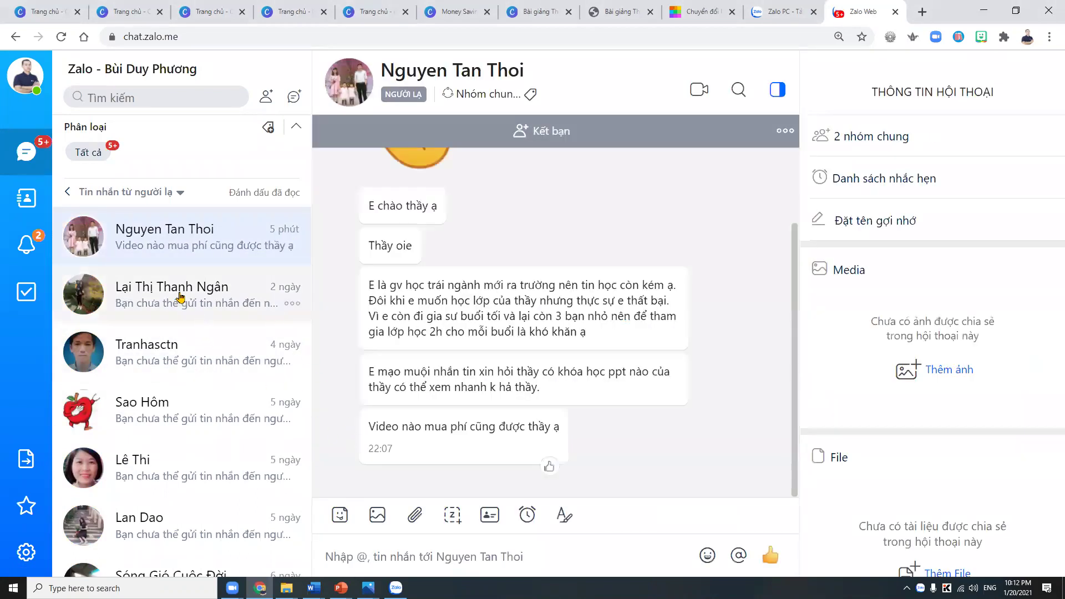
{"action": "left_click", "coordinate": [180, 298]}
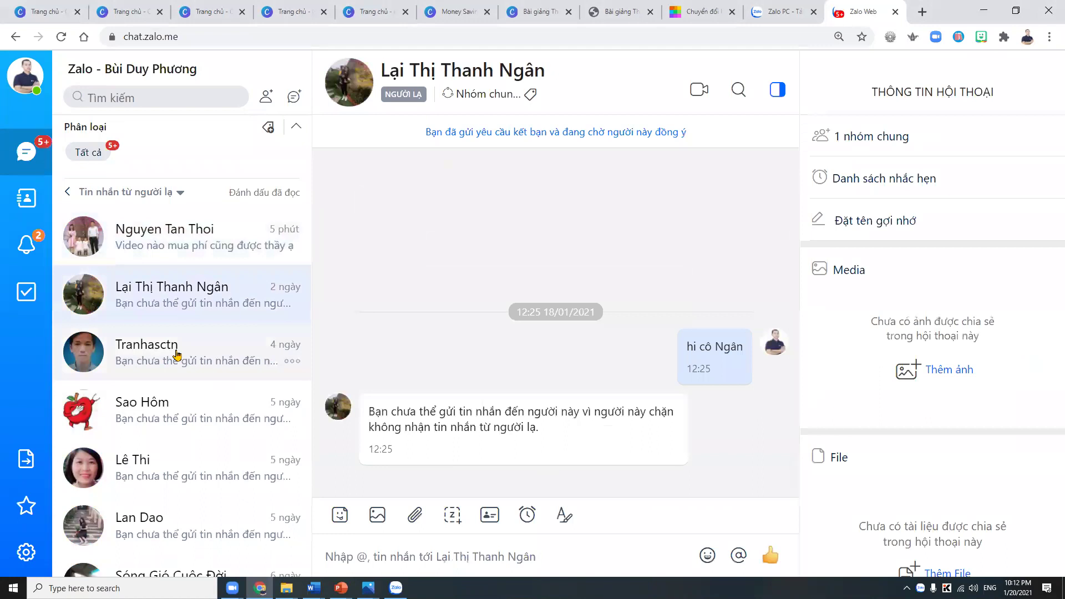
{"action": "scroll", "coordinate": [183, 443], "scroll_direction": "down", "scroll_amount": 1}
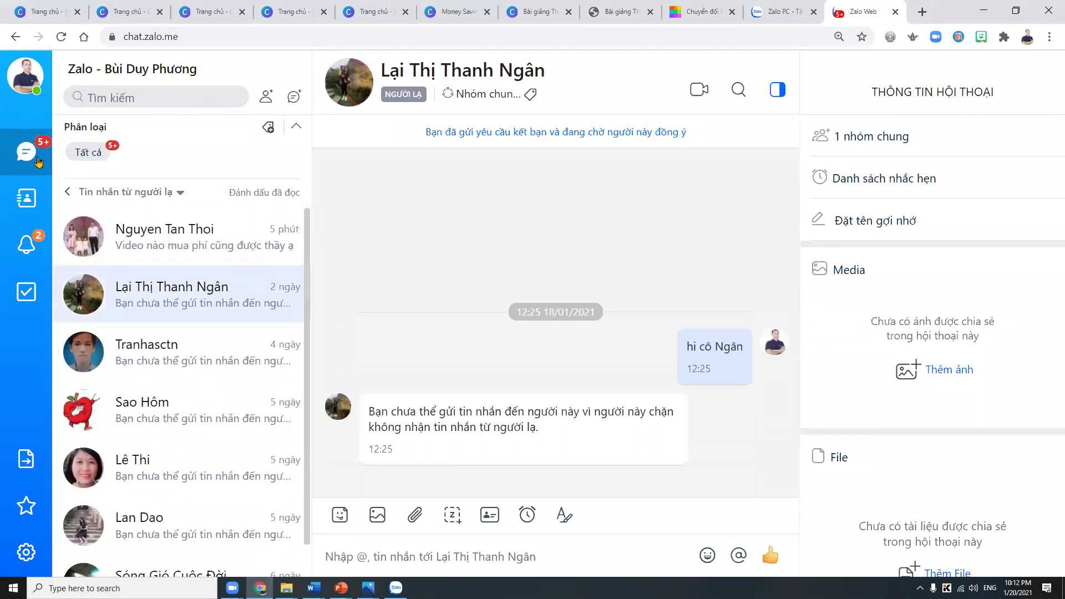
{"action": "left_click", "coordinate": [67, 191]}
{"action": "scroll", "coordinate": [196, 486], "scroll_direction": "down", "scroll_amount": 2}
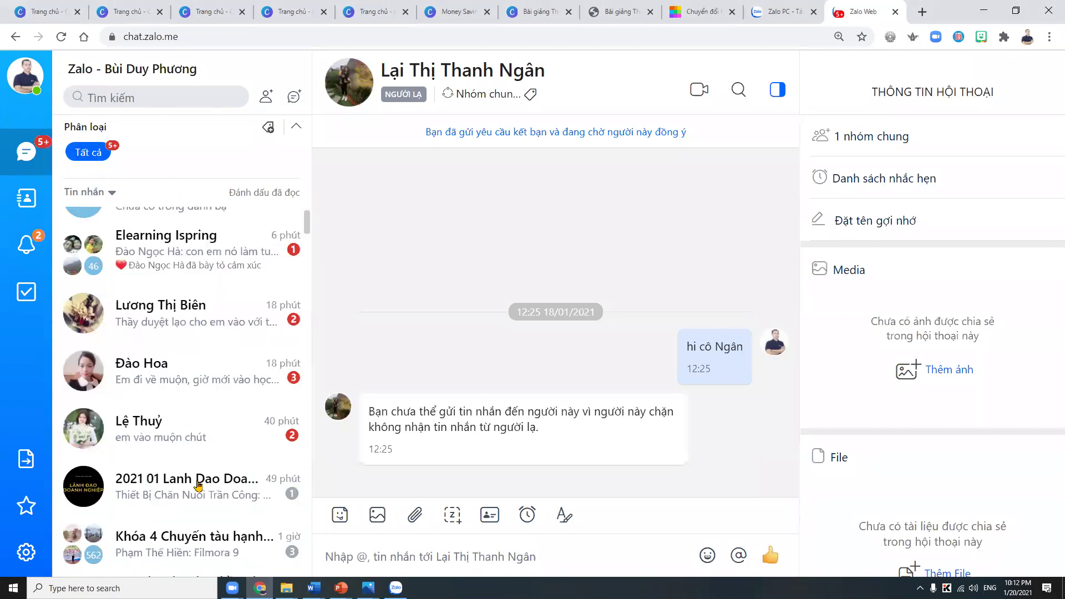
{"action": "scroll", "coordinate": [200, 488], "scroll_direction": "down", "scroll_amount": 2}
{"action": "scroll", "coordinate": [191, 504], "scroll_direction": "down", "scroll_amount": 2}
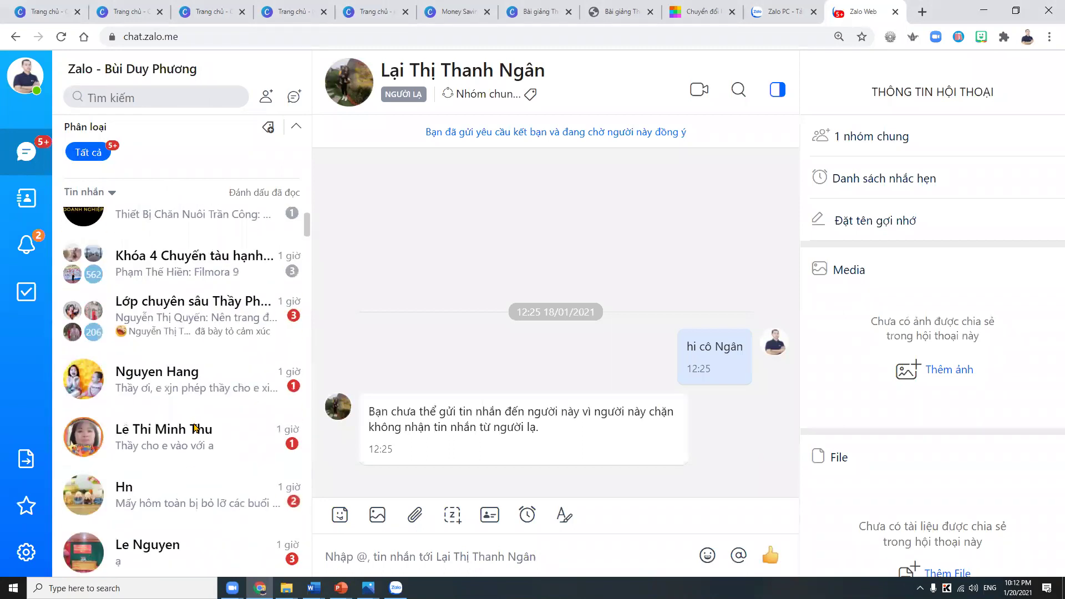
- Search 'làm', open the Làm chủ CNTT trong cuộc sống group, and follow its pinned Google Docs link
{"action": "left_click", "coordinate": [168, 98]}
{"action": "type", "text": "làm"}
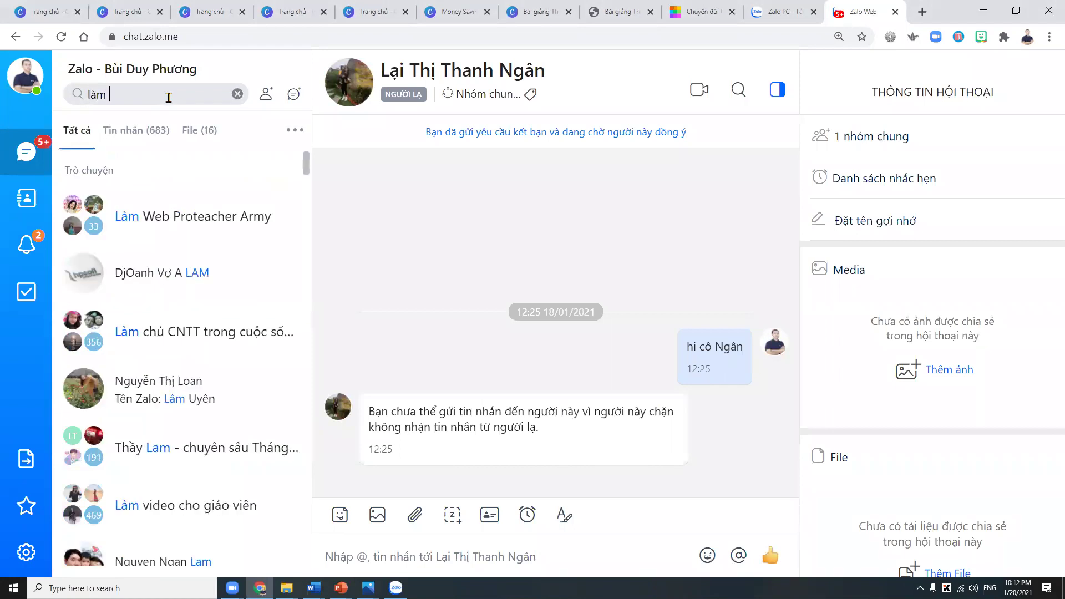
{"action": "left_click", "coordinate": [219, 338]}
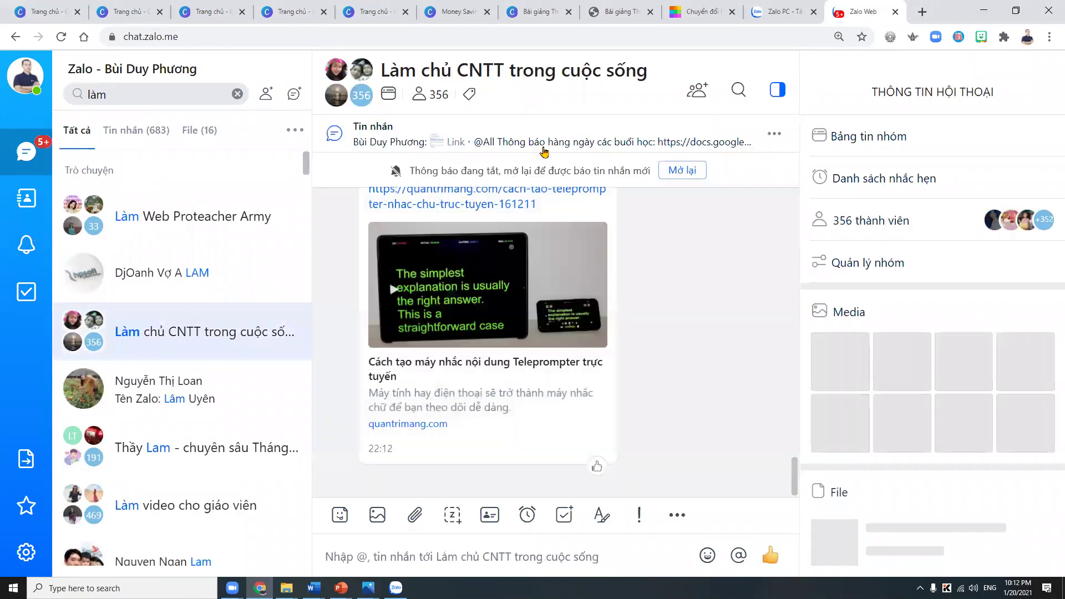
{"action": "left_click", "coordinate": [541, 154]}
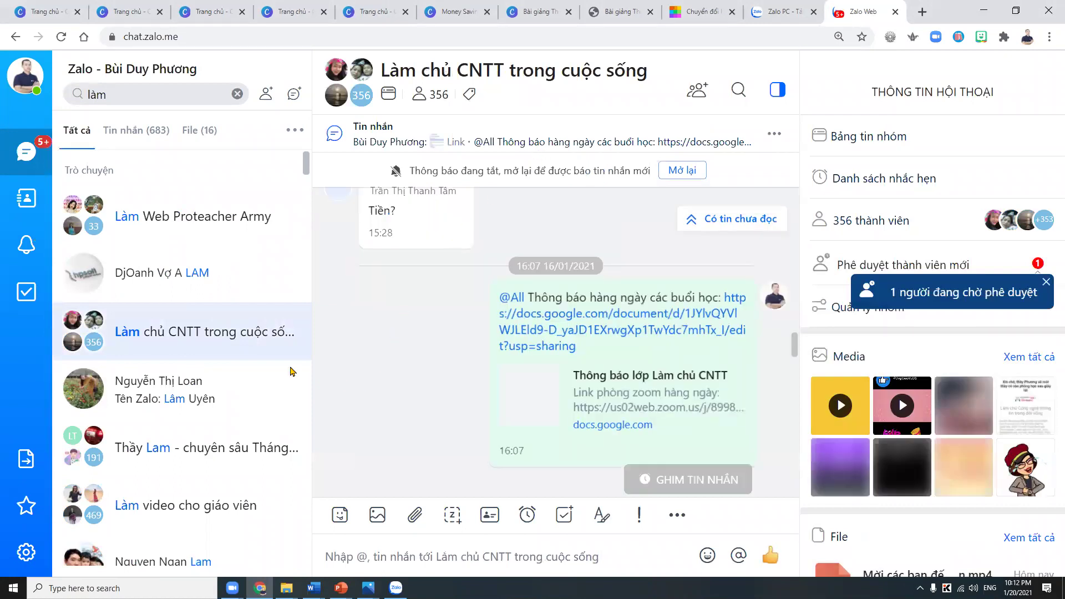
{"action": "left_click", "coordinate": [560, 312]}
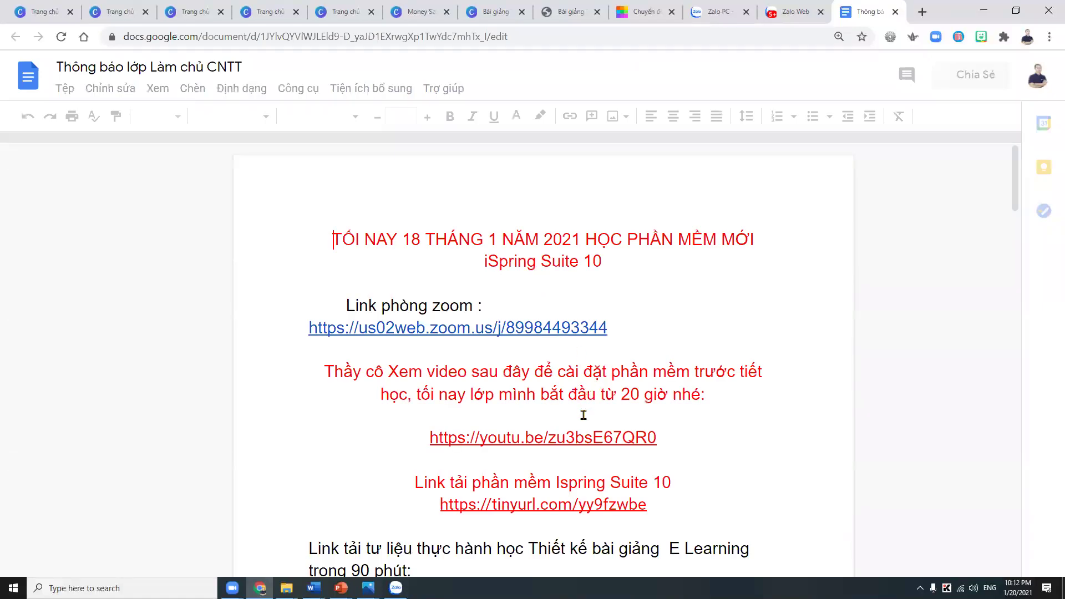
{"action": "scroll", "coordinate": [584, 411], "scroll_direction": "down", "scroll_amount": 1}
{"action": "scroll", "coordinate": [583, 410], "scroll_direction": "down", "scroll_amount": 8}
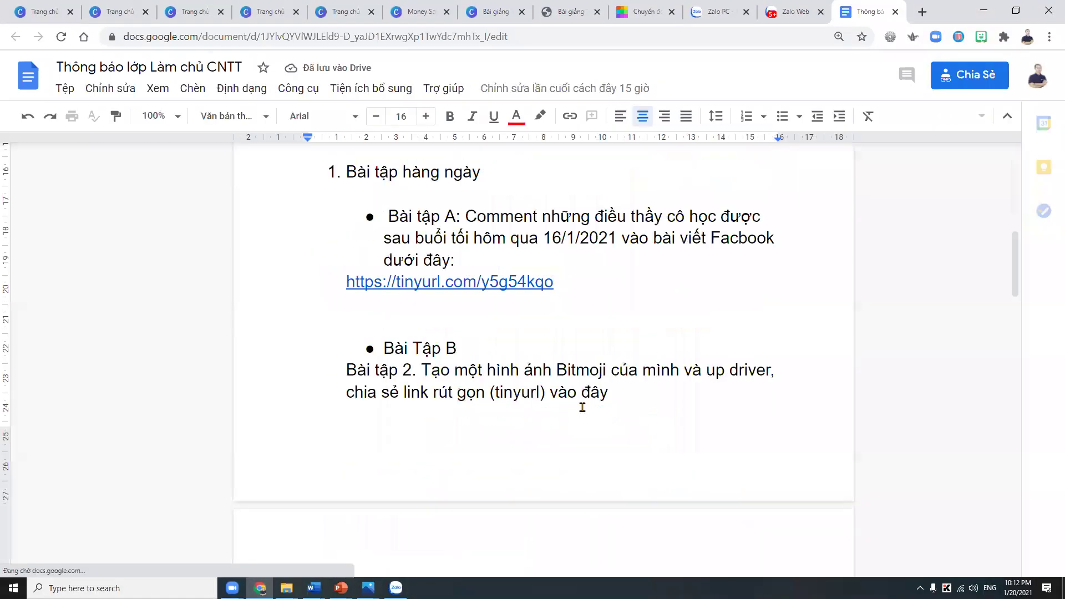
{"action": "scroll", "coordinate": [582, 408], "scroll_direction": "down", "scroll_amount": 8}
{"action": "scroll", "coordinate": [582, 408], "scroll_direction": "up", "scroll_amount": 3}
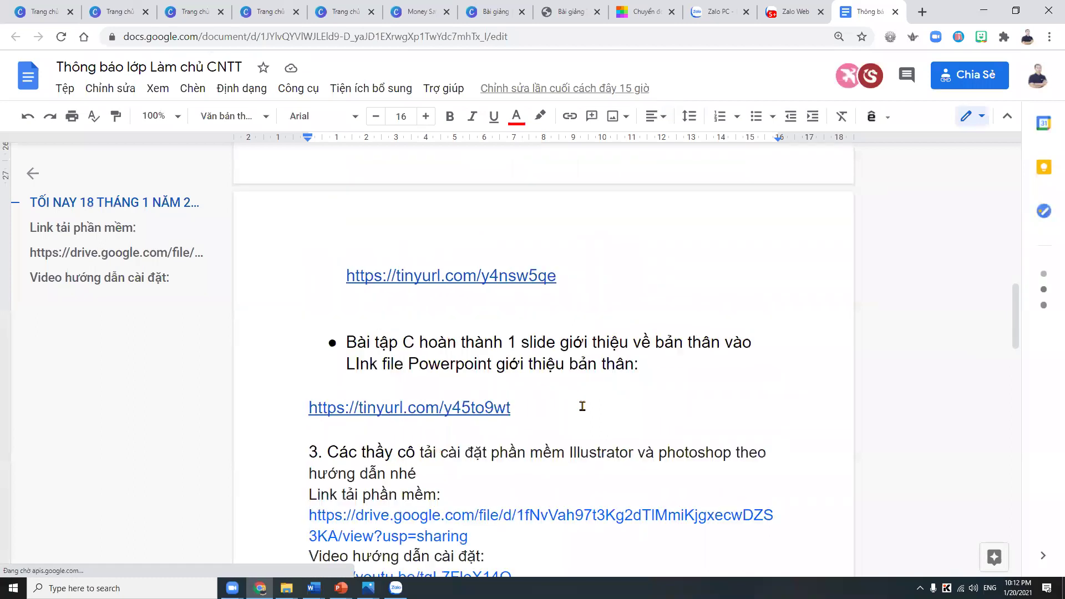
{"action": "scroll", "coordinate": [582, 407], "scroll_direction": "up", "scroll_amount": 4}
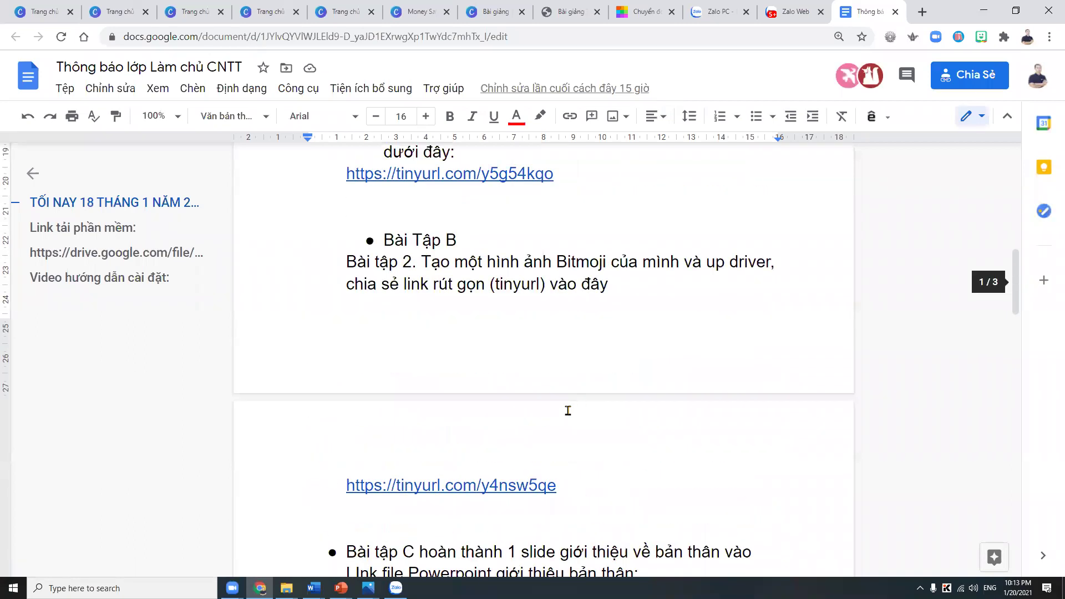
{"action": "left_click", "coordinate": [421, 493]}
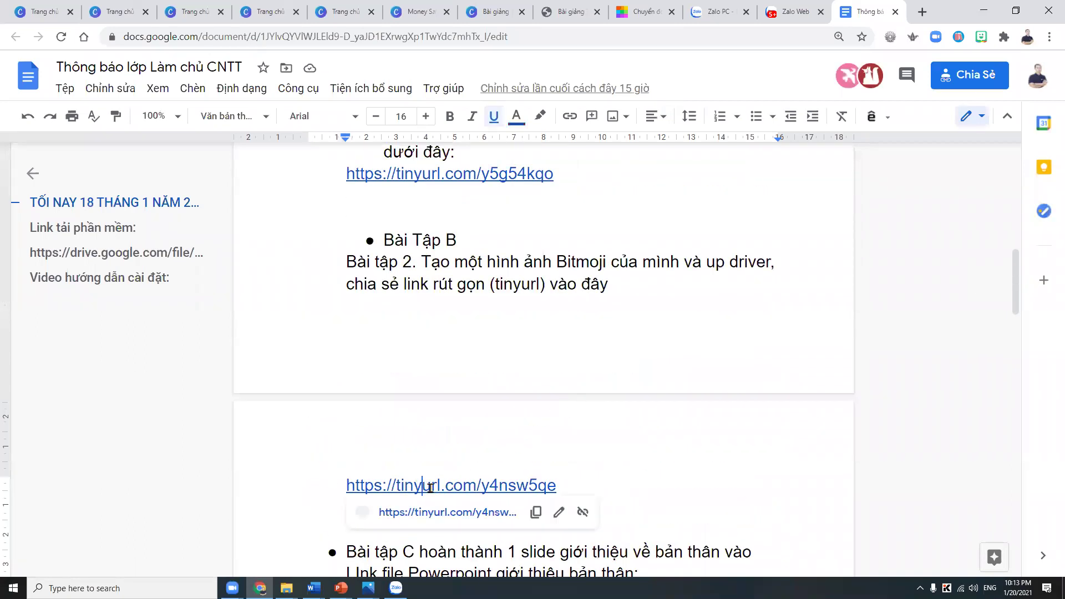
{"action": "left_click", "coordinate": [536, 512]}
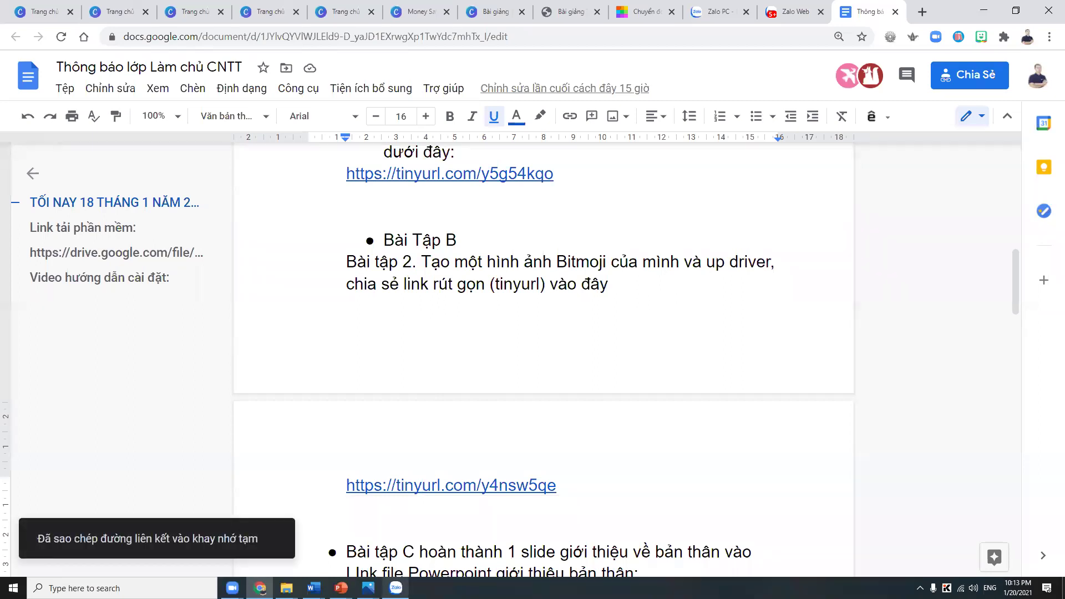
- Paste the tinyurl link into a new Chrome tab and load it
{"action": "left_click", "coordinate": [396, 587]}
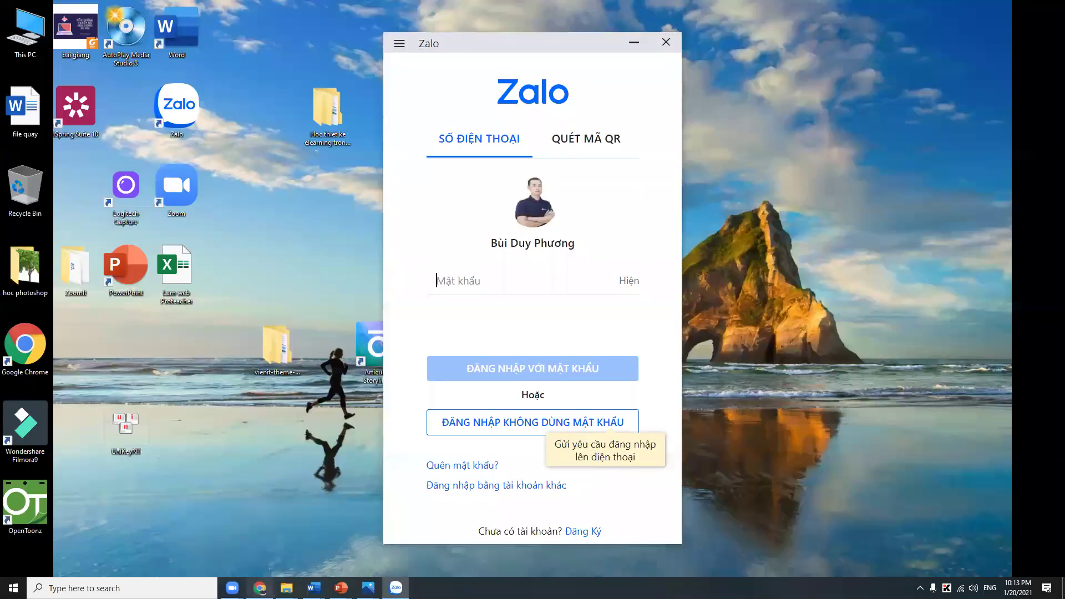
{"action": "left_click", "coordinate": [260, 587]}
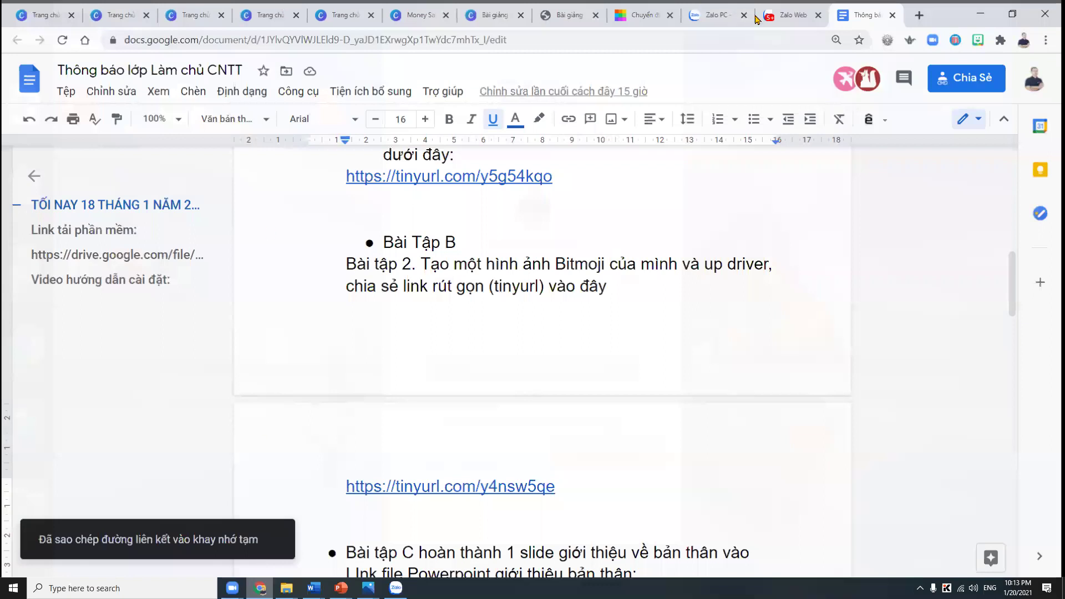
{"action": "left_click", "coordinate": [924, 17]}
{"action": "key", "text": "ctrl+v"}
{"action": "key", "text": "Return"}
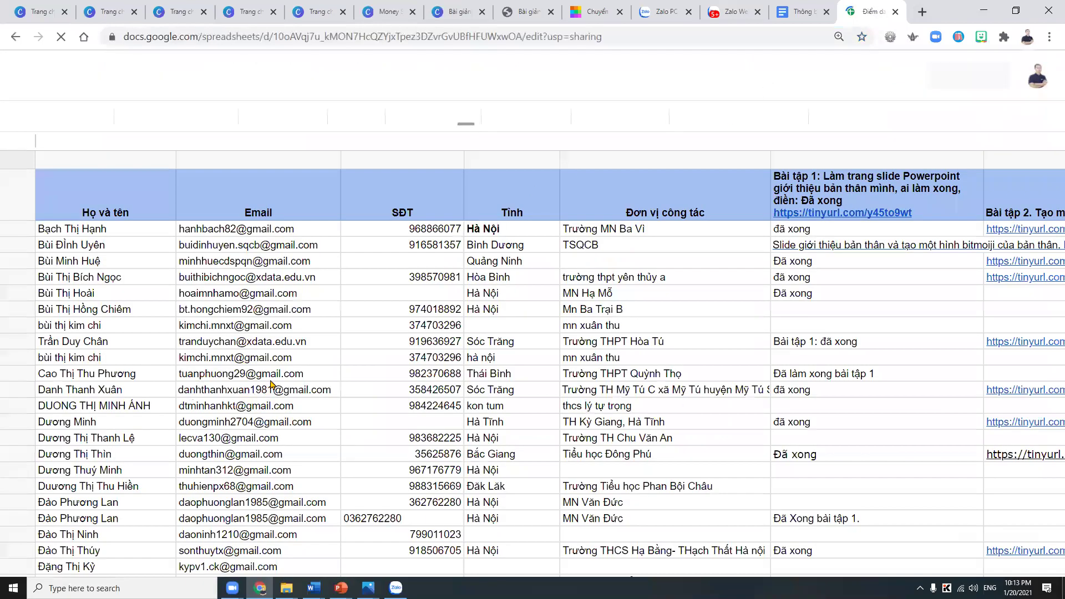
- Scroll the Điểm danh attendance list down to the empty rows near A246 and back up
{"action": "scroll", "coordinate": [195, 400], "scroll_direction": "down", "scroll_amount": 3}
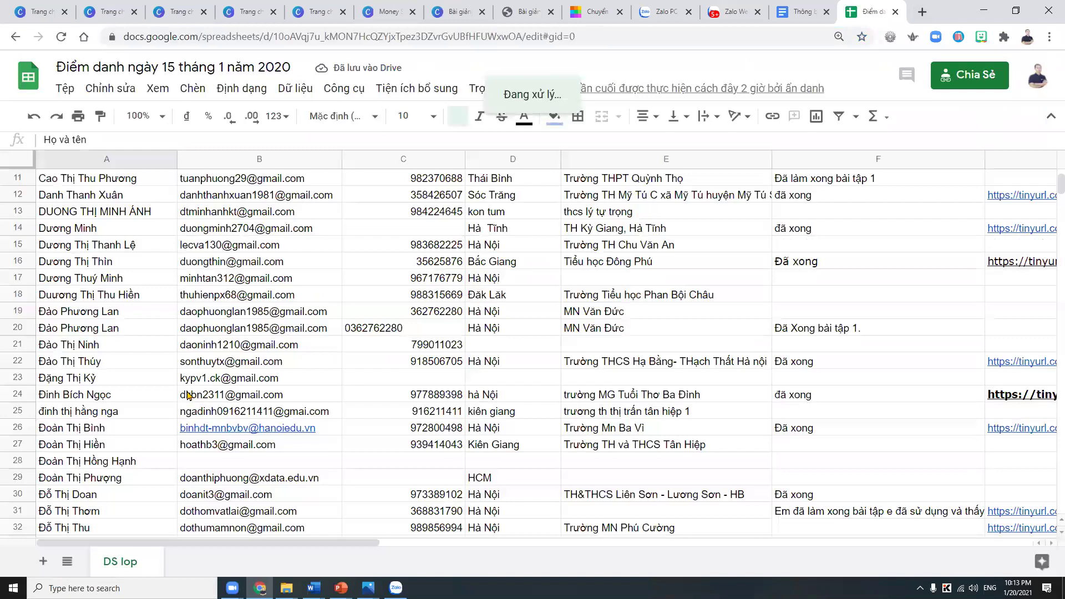
{"action": "scroll", "coordinate": [176, 394], "scroll_direction": "down", "scroll_amount": 15}
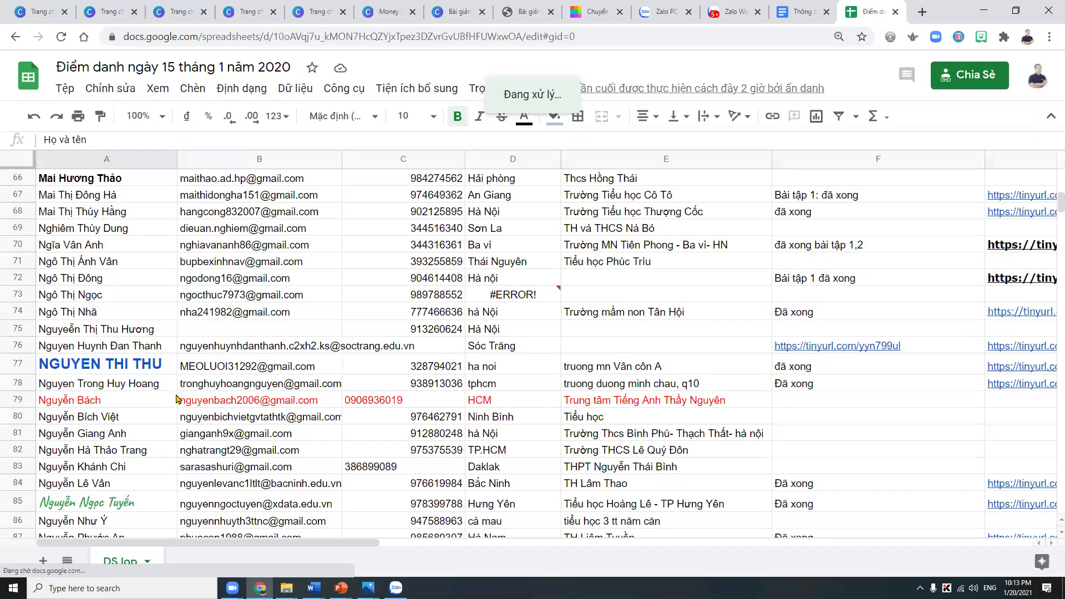
{"action": "scroll", "coordinate": [176, 400], "scroll_direction": "down", "scroll_amount": 20}
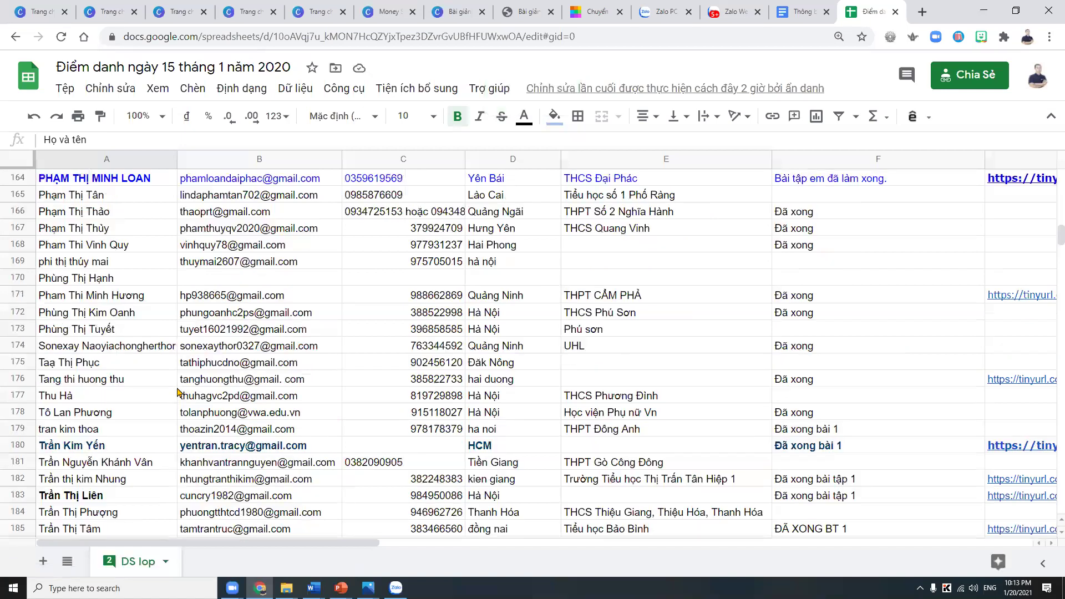
{"action": "scroll", "coordinate": [176, 394], "scroll_direction": "down", "scroll_amount": 12}
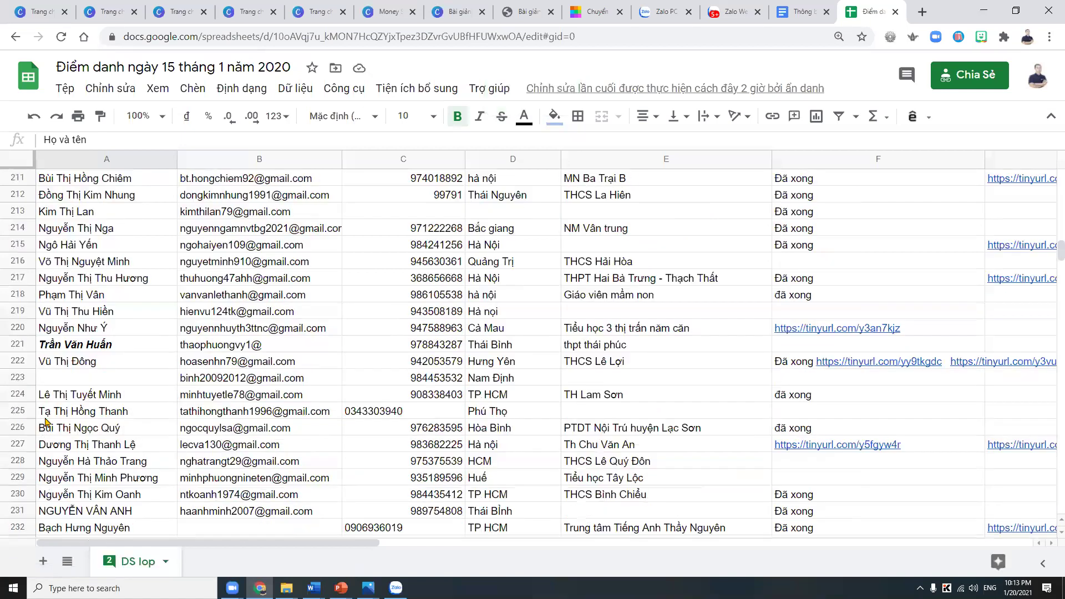
{"action": "scroll", "coordinate": [45, 416], "scroll_direction": "down", "scroll_amount": 5}
{"action": "left_click", "coordinate": [45, 414]}
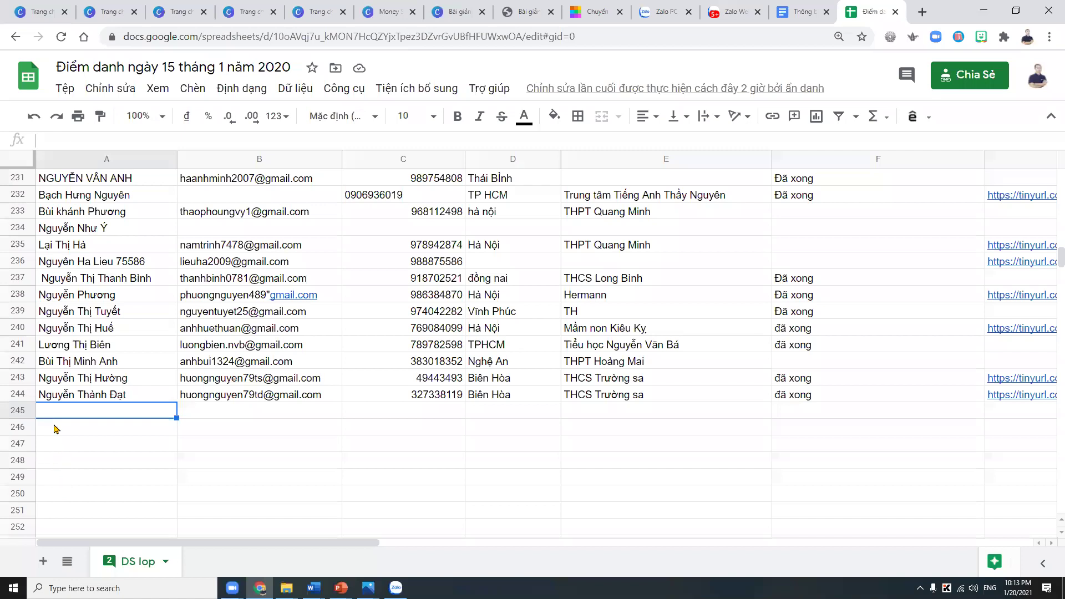
{"action": "left_click", "coordinate": [54, 426]}
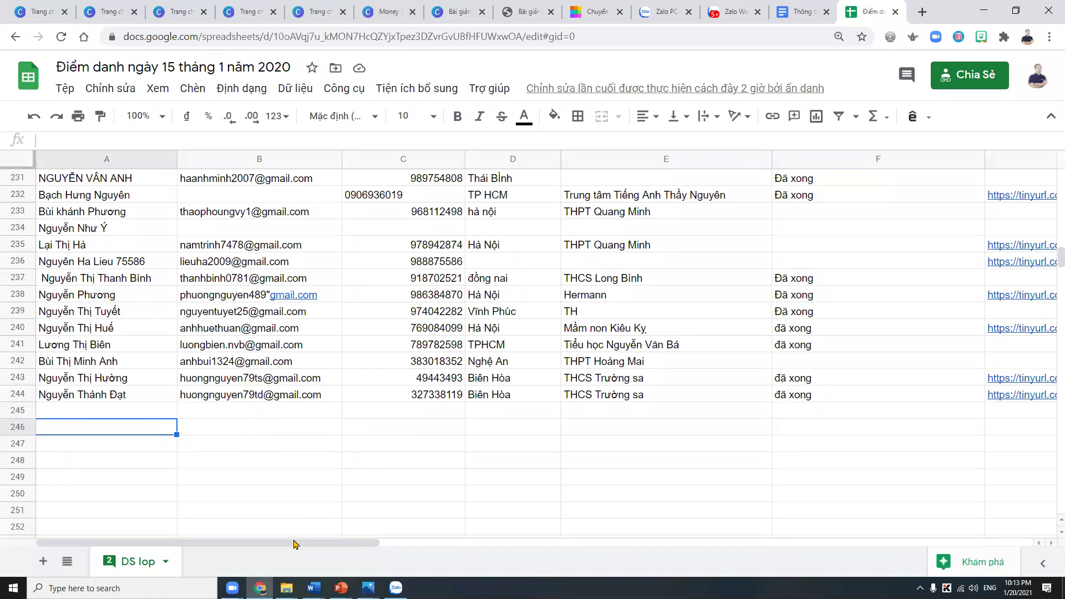
{"action": "left_click_drag", "start_coordinate": [294, 544], "coordinate": [520, 564]}
{"action": "scroll", "coordinate": [603, 468], "scroll_direction": "up", "scroll_amount": 4}
{"action": "scroll", "coordinate": [637, 429], "scroll_direction": "up", "scroll_amount": 20}
{"action": "scroll", "coordinate": [574, 403], "scroll_direction": "up", "scroll_amount": 20}
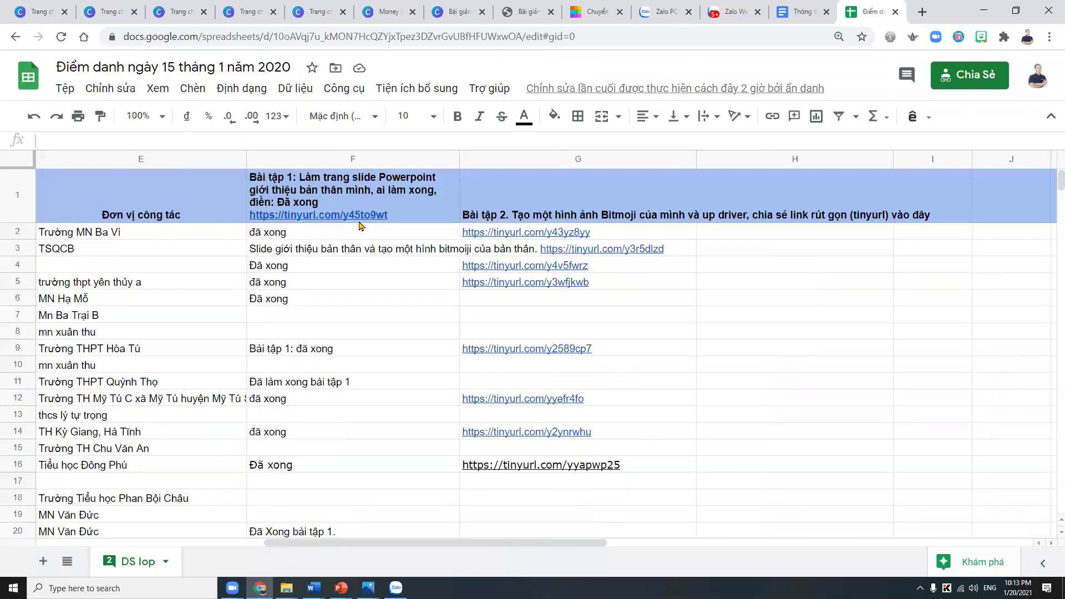
{"action": "scroll", "coordinate": [355, 460], "scroll_direction": "down", "scroll_amount": 5}
{"action": "scroll", "coordinate": [342, 446], "scroll_direction": "up", "scroll_amount": 6}
- Enter the heading 'Bài tập tốt nghiệp' in cell H1 beside Bài tập 2
{"action": "left_click", "coordinate": [757, 199]}
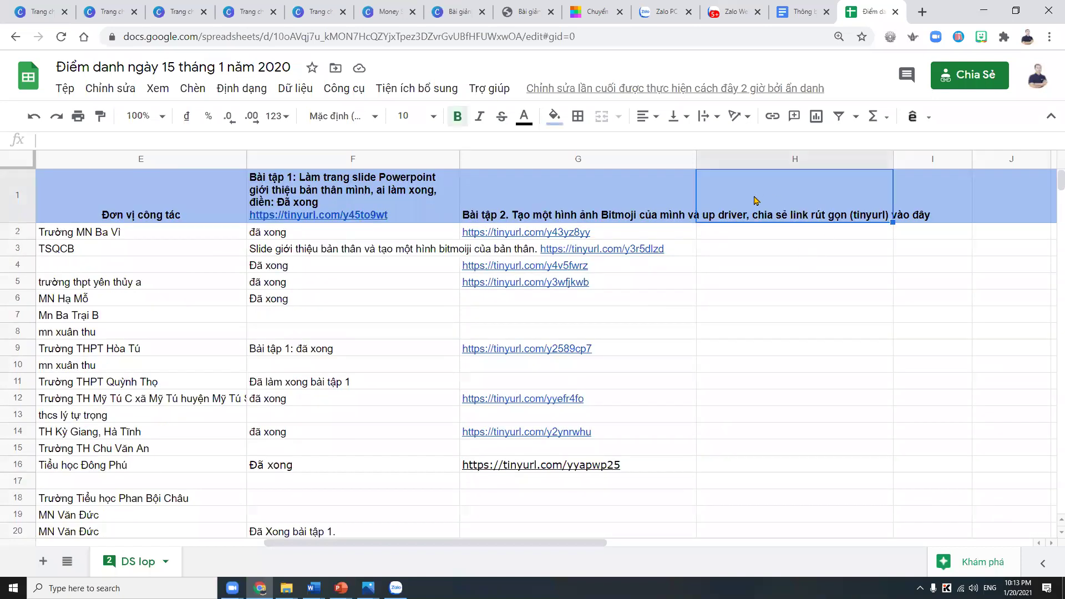
{"action": "type", "text": "B"}
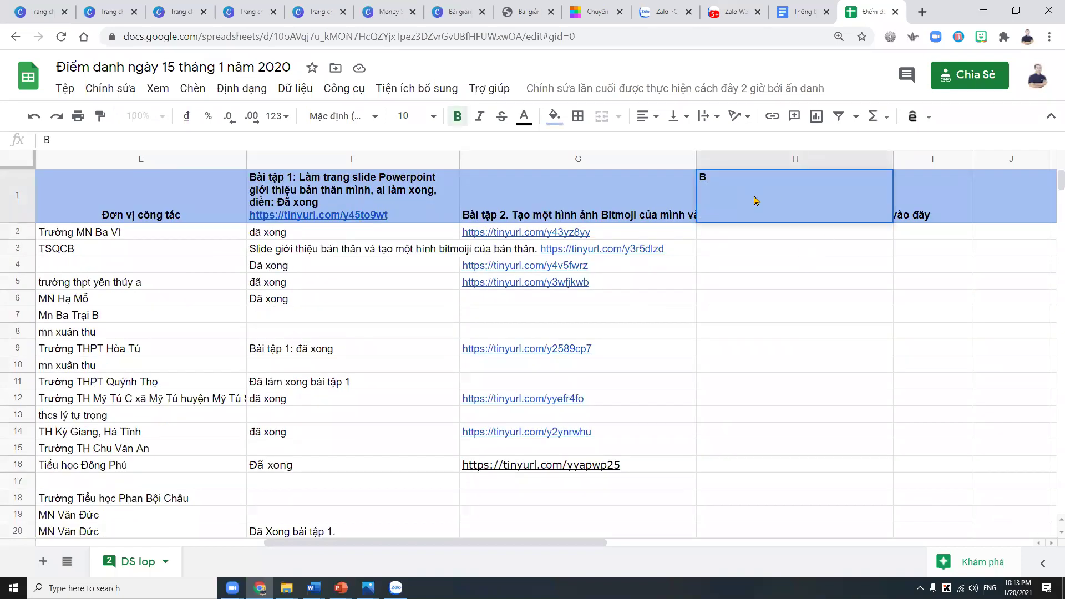
{"action": "type", "text": "ài tập toốt nghiệp"}
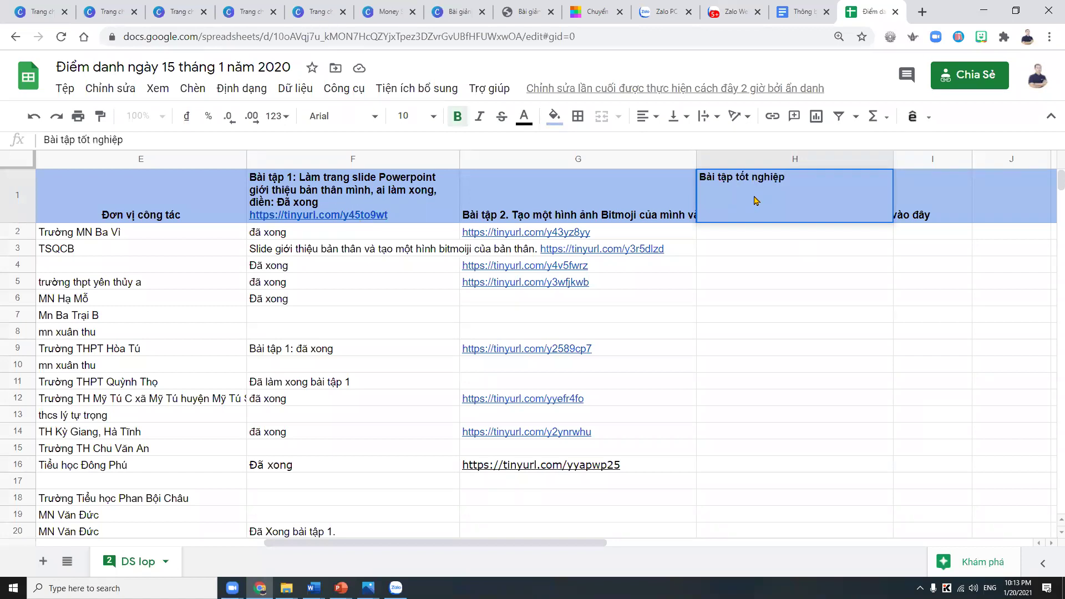
{"action": "key", "text": "Return"}
{"action": "left_click", "coordinate": [706, 272]}
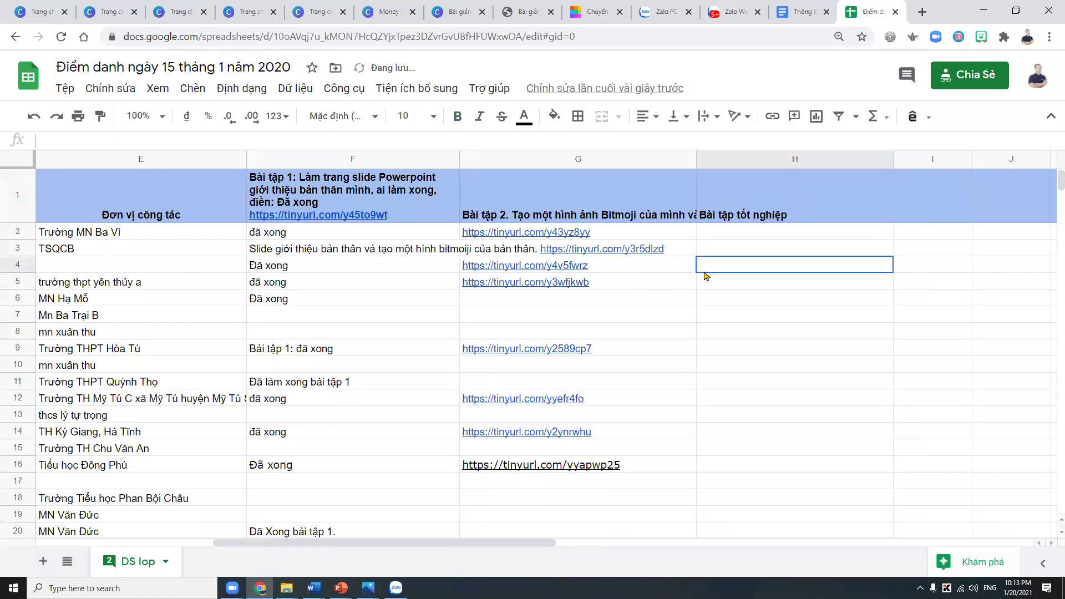
{"action": "left_click", "coordinate": [731, 253]}
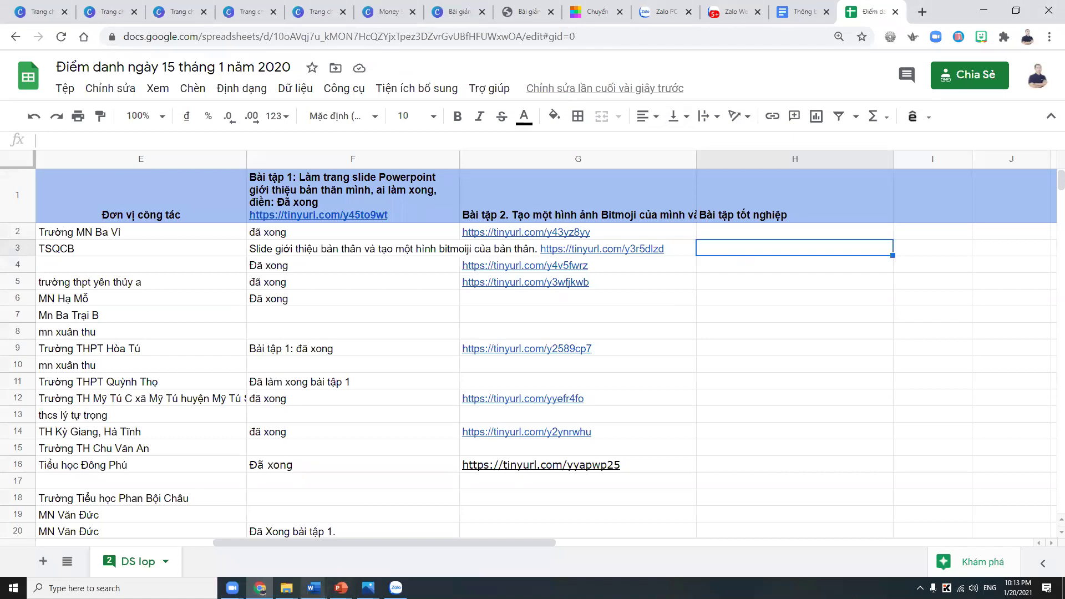
{"action": "mouse_move", "coordinate": [314, 588]}
{"action": "left_click", "coordinate": [347, 547]}
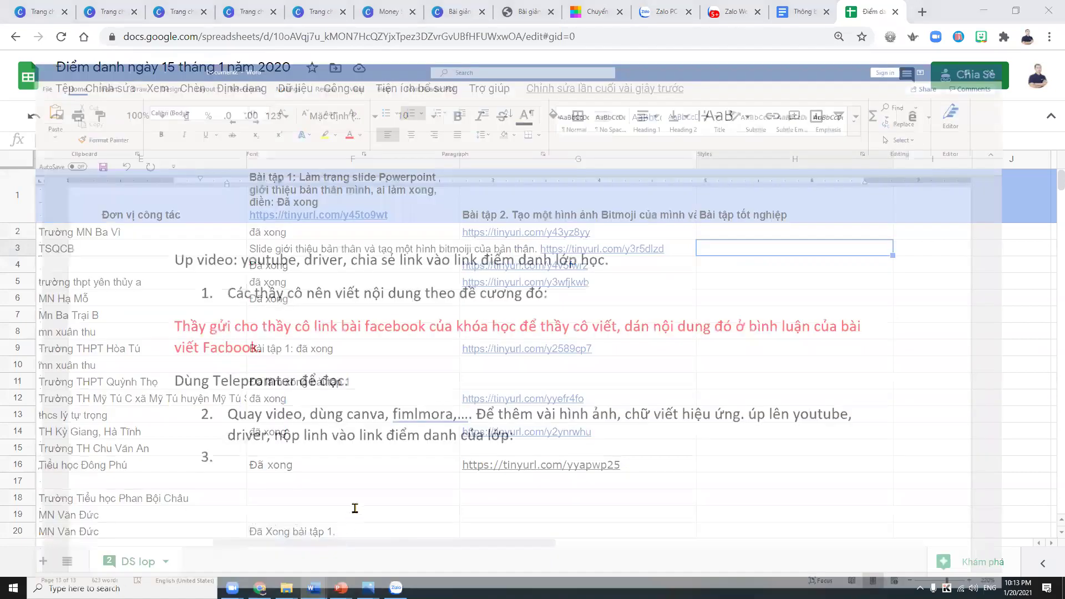
- Type 'Thời hạn nộp bài 12 giờ ngày 22 tháng 1/2021' on the line under item 3
{"action": "scroll", "coordinate": [333, 488], "scroll_direction": "up", "scroll_amount": 10}
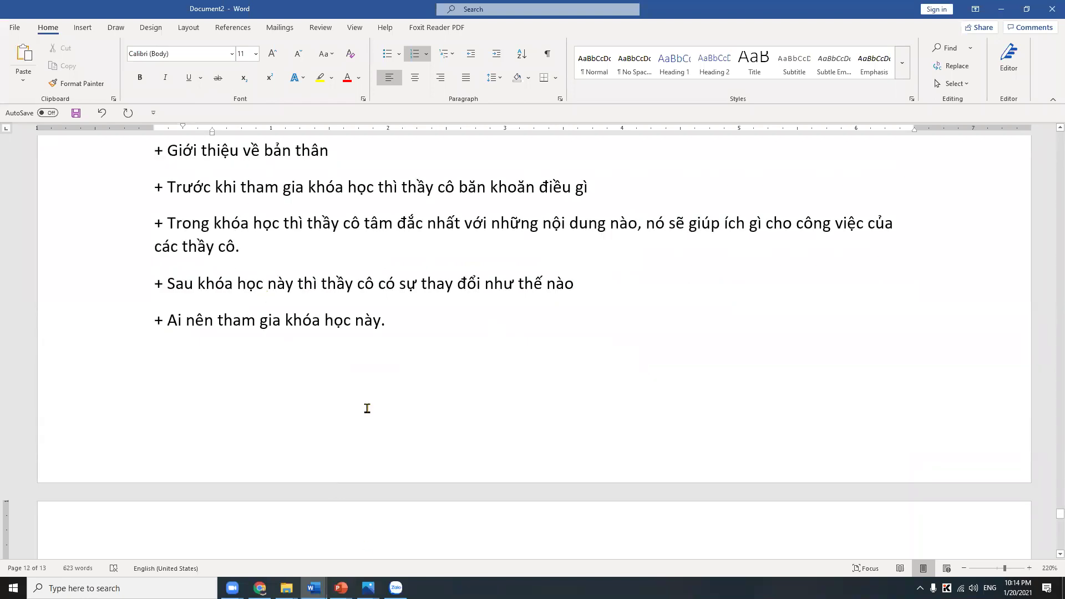
{"action": "scroll", "coordinate": [426, 467], "scroll_direction": "down", "scroll_amount": 6}
{"action": "left_click", "coordinate": [426, 467]}
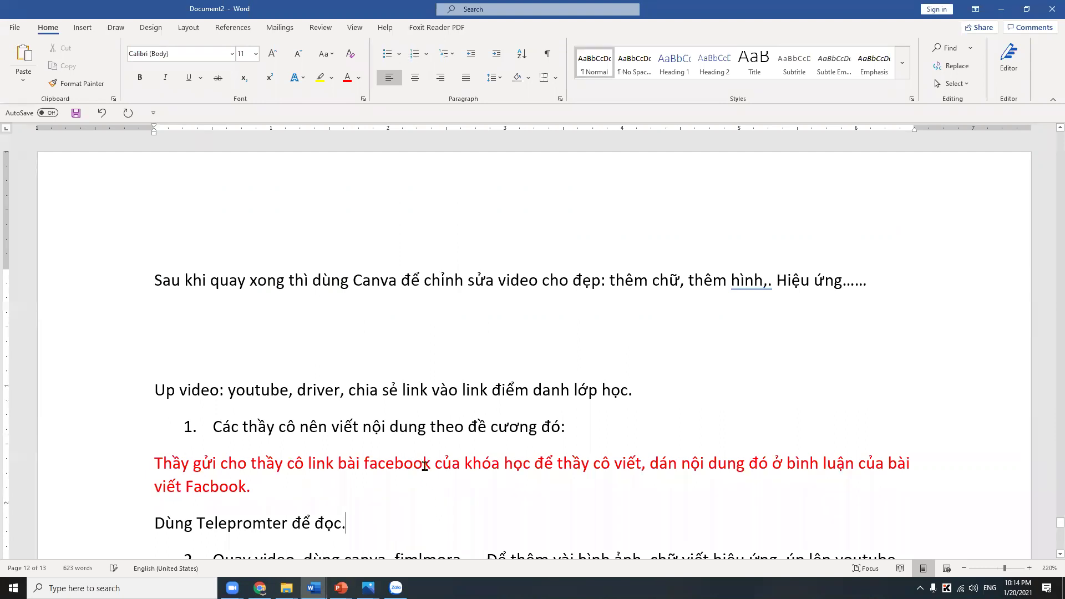
{"action": "scroll", "coordinate": [528, 370], "scroll_direction": "down", "scroll_amount": 4}
{"action": "scroll", "coordinate": [425, 402], "scroll_direction": "up", "scroll_amount": 2}
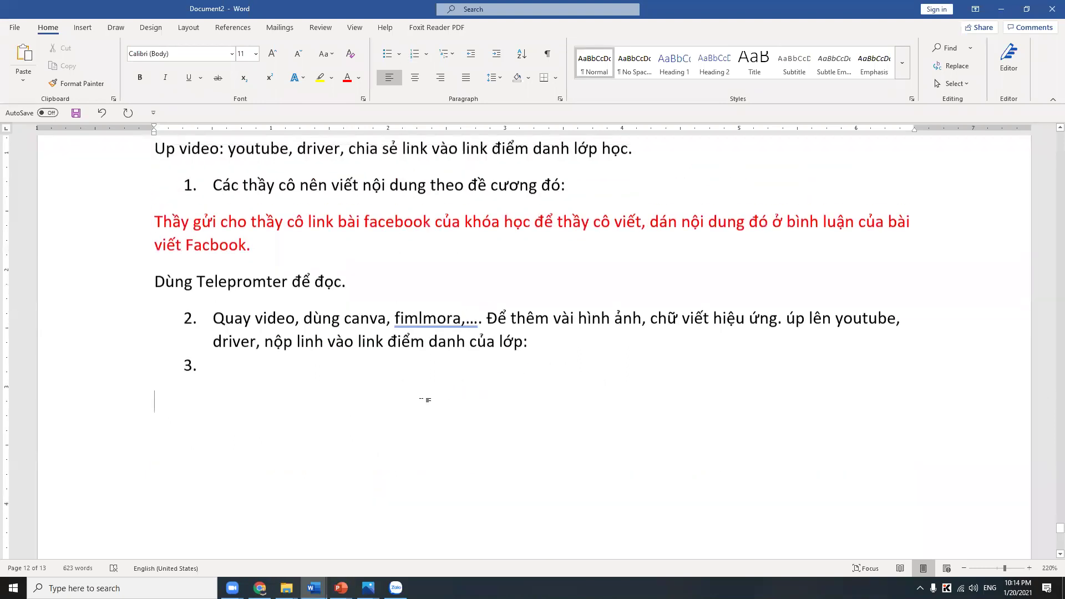
{"action": "type", "text": "Thời h"}
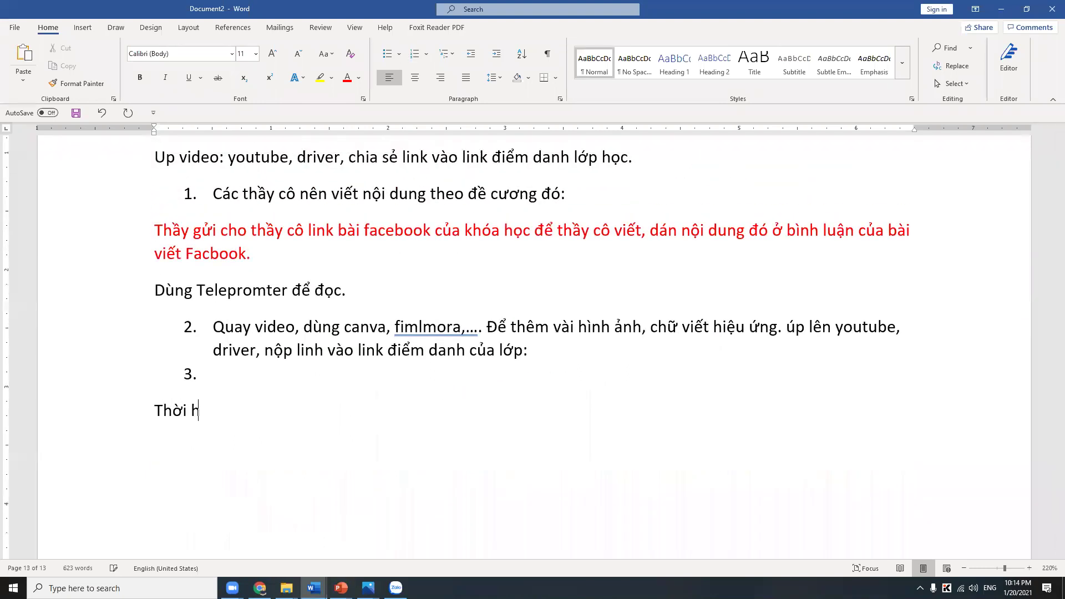
{"action": "type", "text": "ạn nop bài"}
{"action": "type", "text": "12 giờ "}
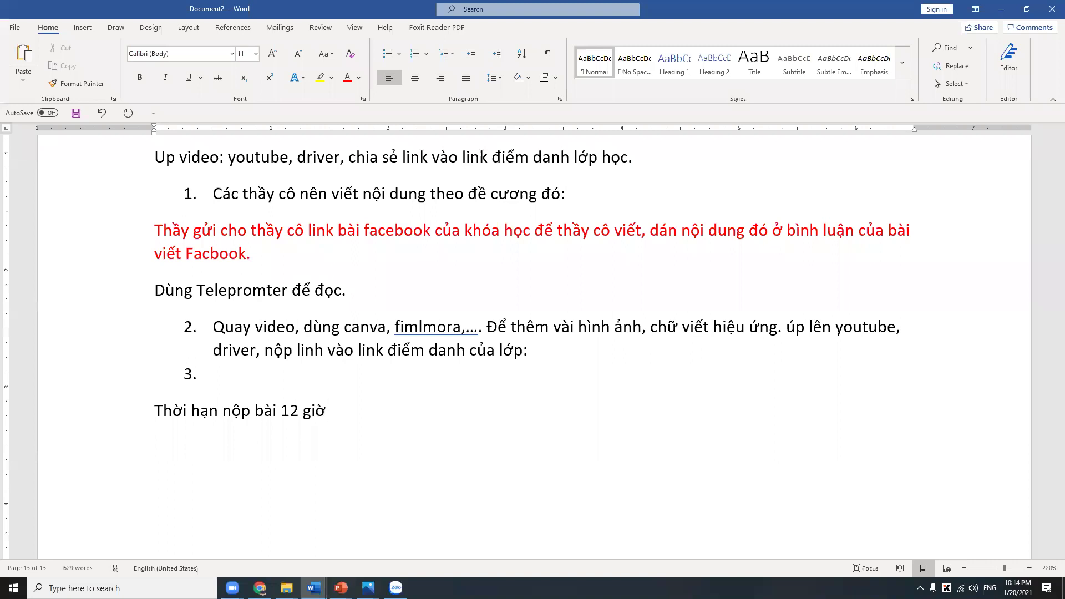
{"action": "type", "text": "ngày 22 tháng 1/2021"}
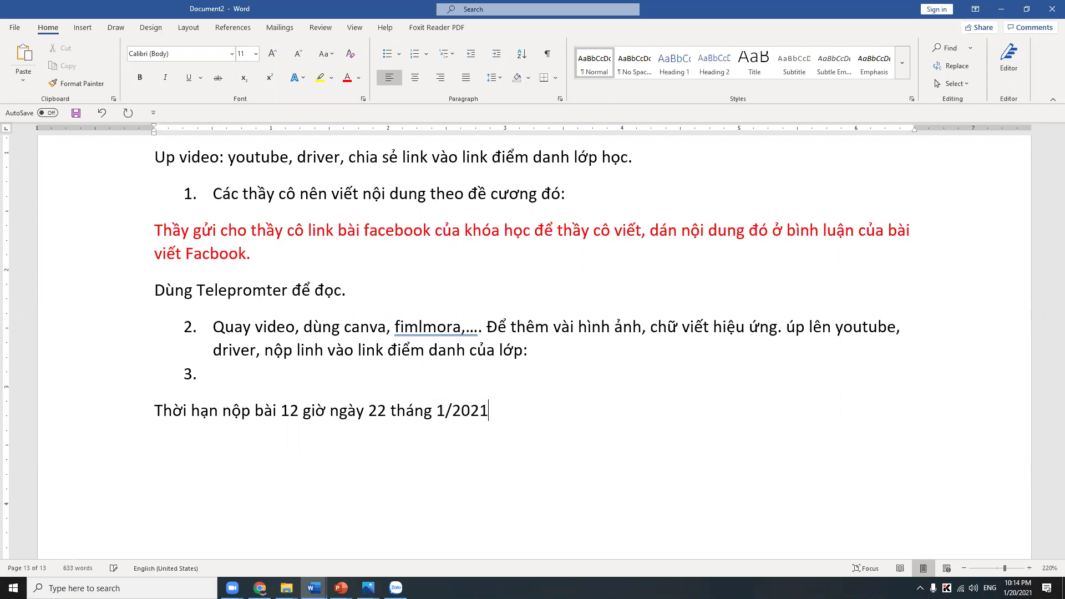
{"action": "key", "text": "Return"}
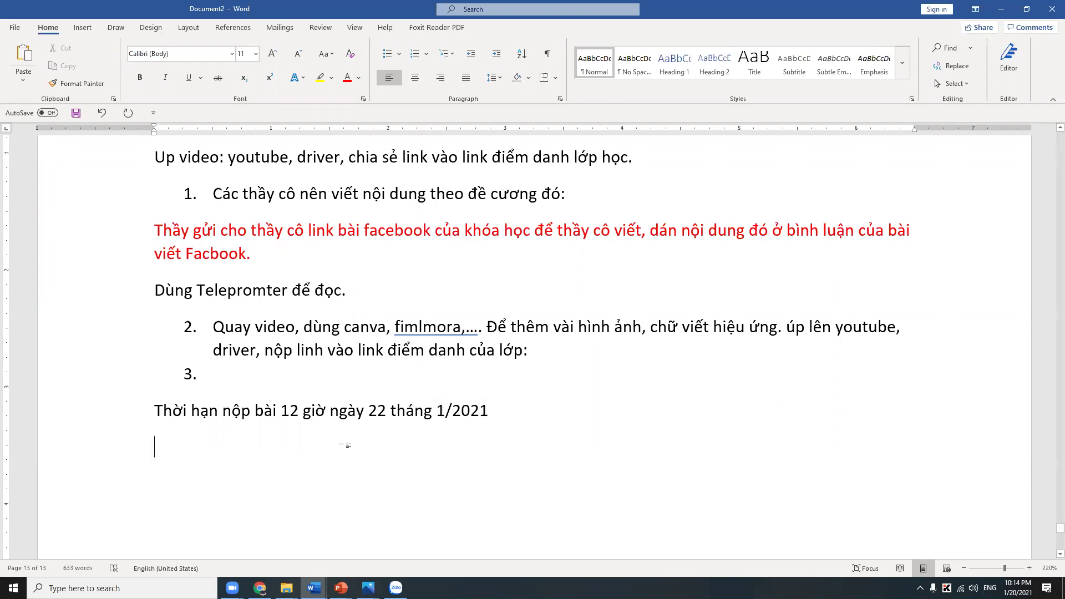
{"action": "scroll", "coordinate": [314, 449], "scroll_direction": "up", "scroll_amount": 1}
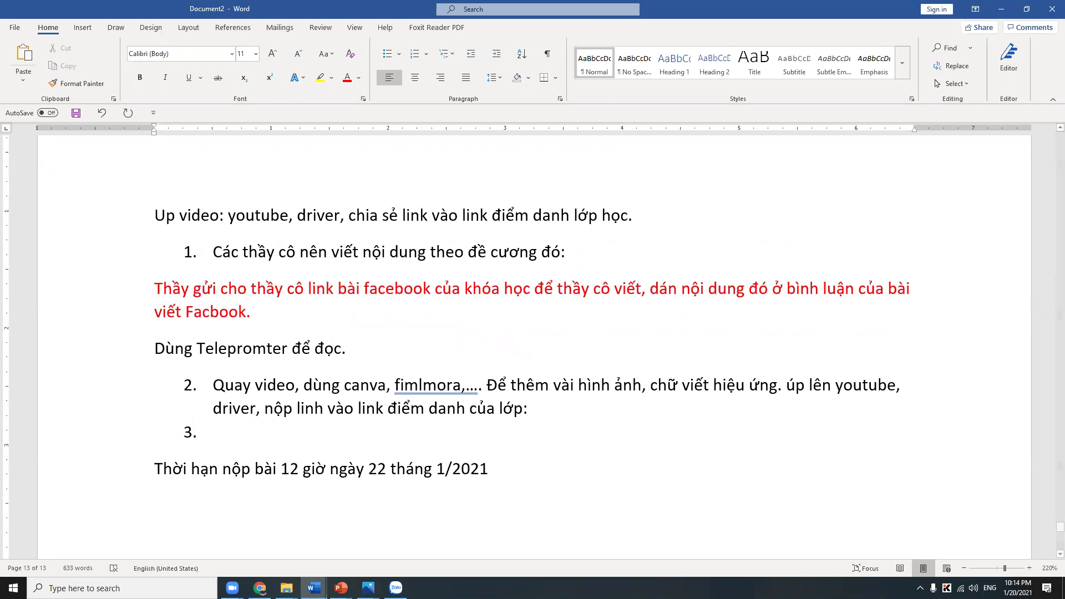
- In the Zalo Web group chat, send 'Link điểm danh và nộp bài:' with the tinyurl link
{"action": "mouse_move", "coordinate": [259, 586]}
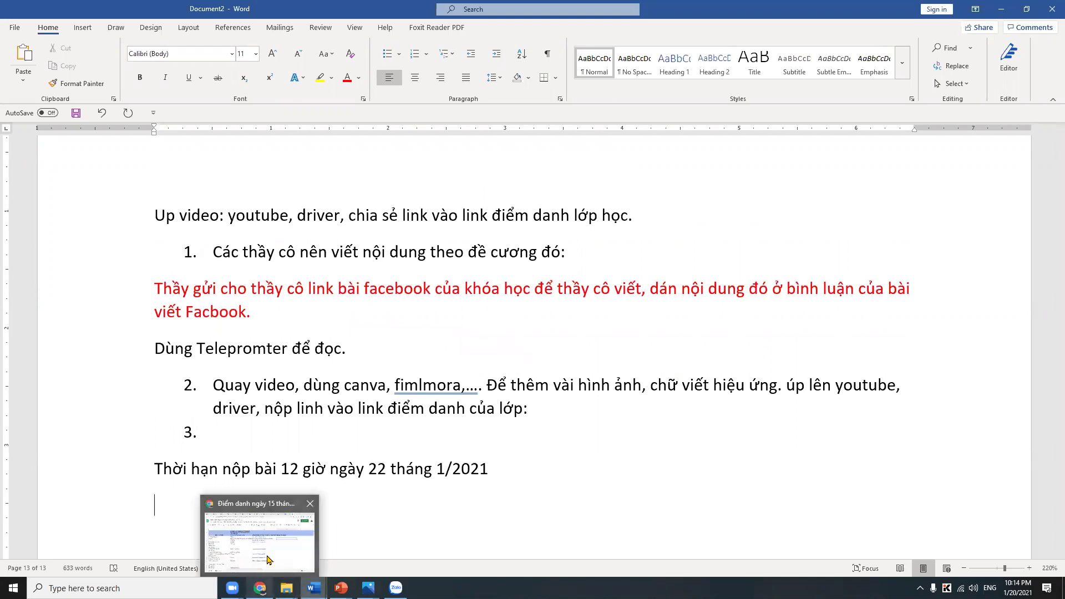
{"action": "left_click", "coordinate": [271, 557]}
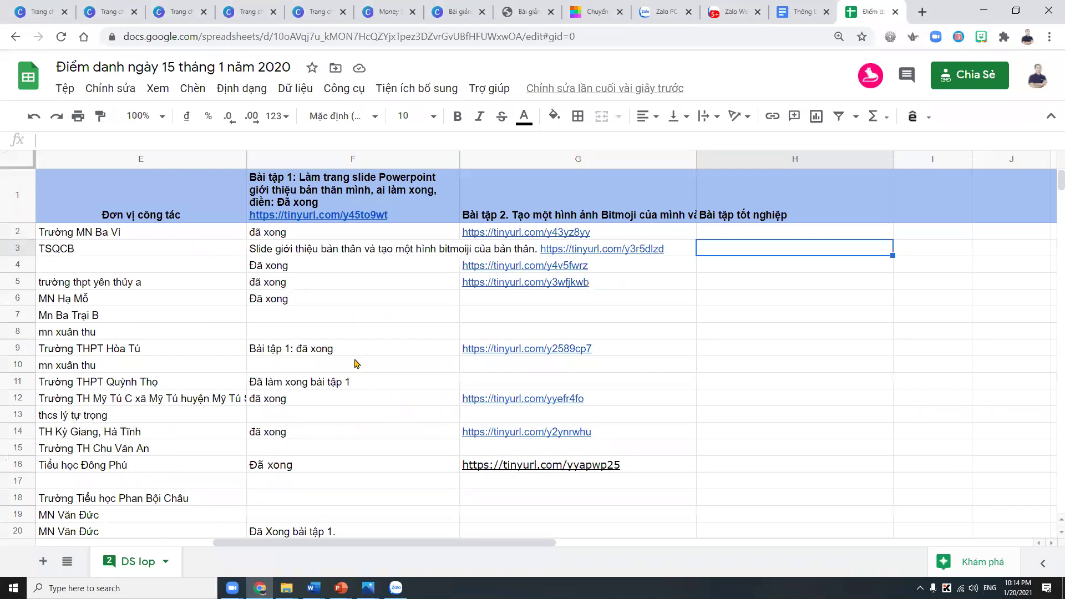
{"action": "left_click", "coordinate": [396, 587]}
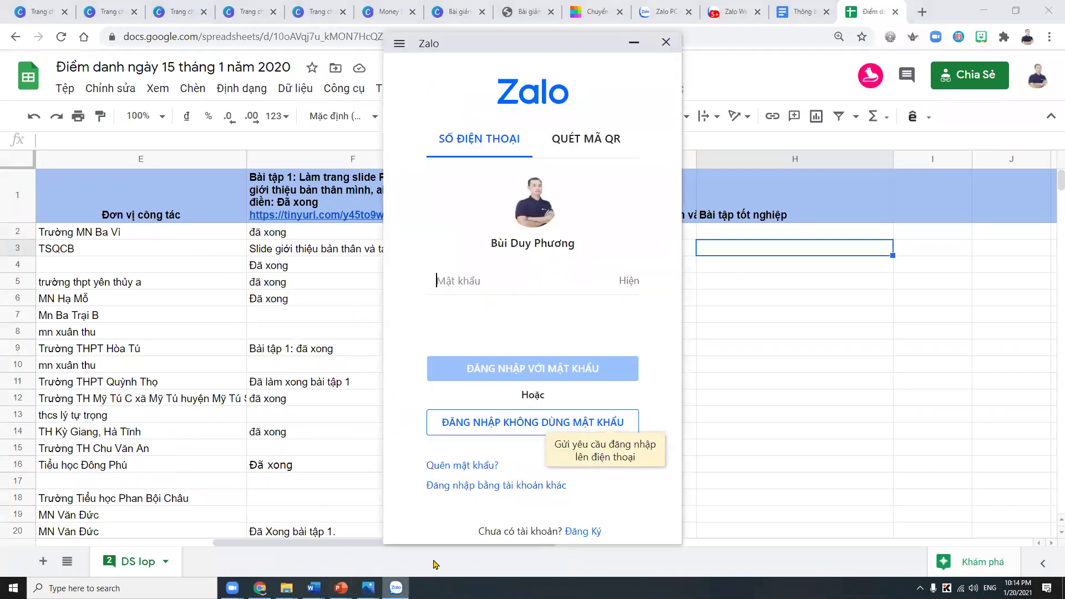
{"action": "left_click", "coordinate": [260, 588]}
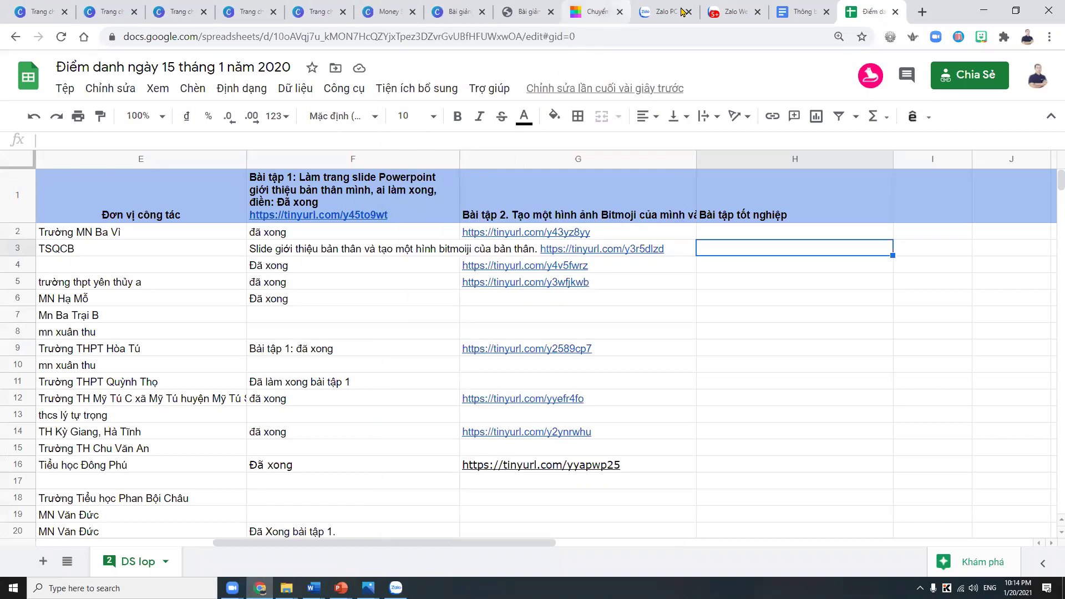
{"action": "left_click", "coordinate": [731, 12]}
{"action": "left_click", "coordinate": [346, 555]}
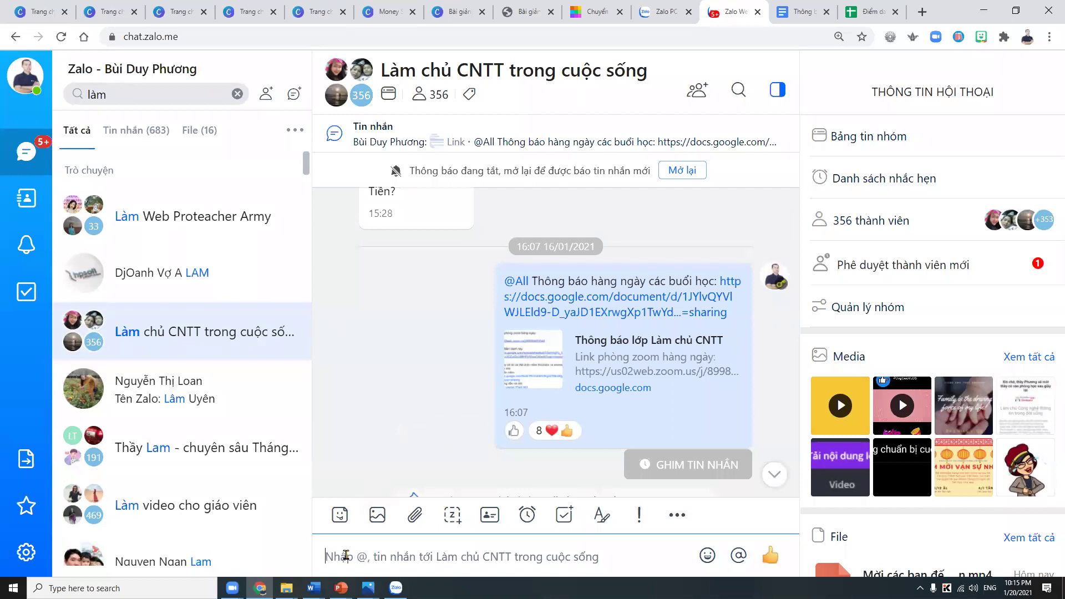
{"action": "type", "text": "Lin"}
{"action": "type", "text": "k điêm danh và"}
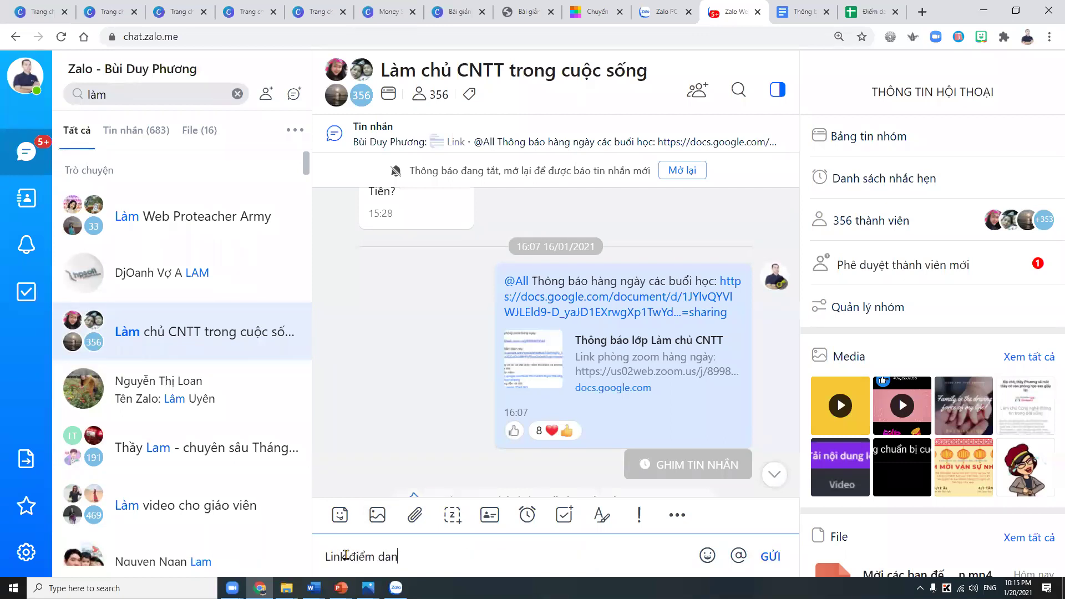
{"action": "type", "text": " nộp bài:"}
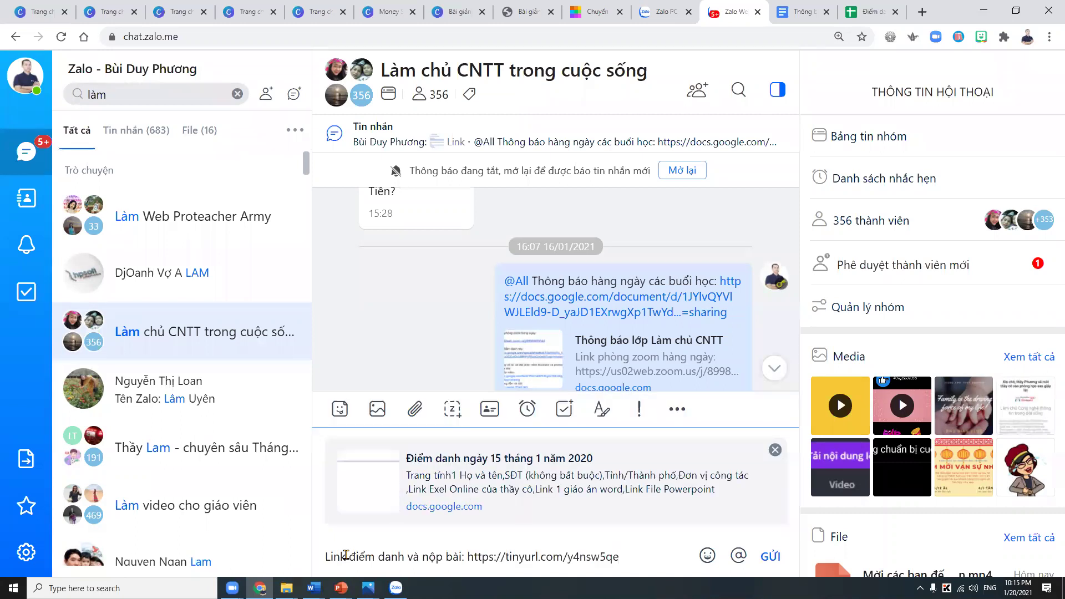
{"action": "key", "text": "Return"}
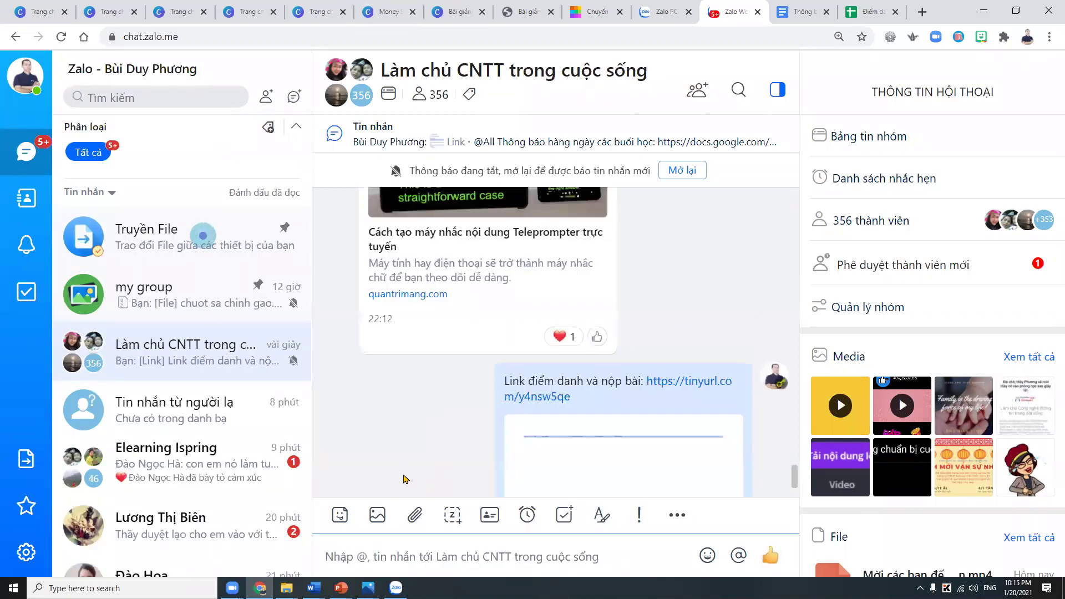
{"action": "type", "text": "@"}
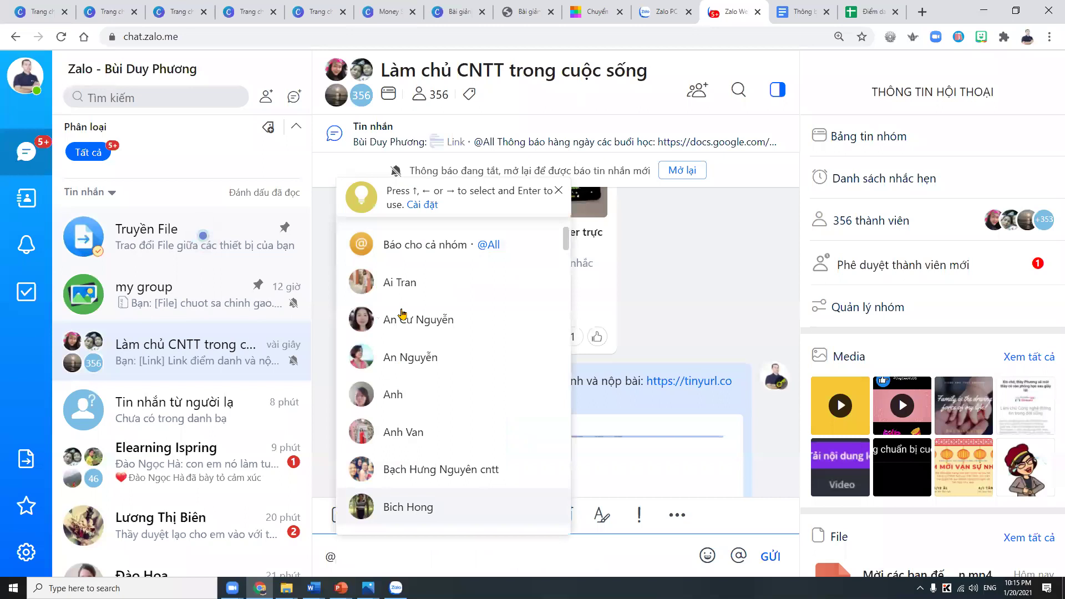
{"action": "key", "text": "Return"}
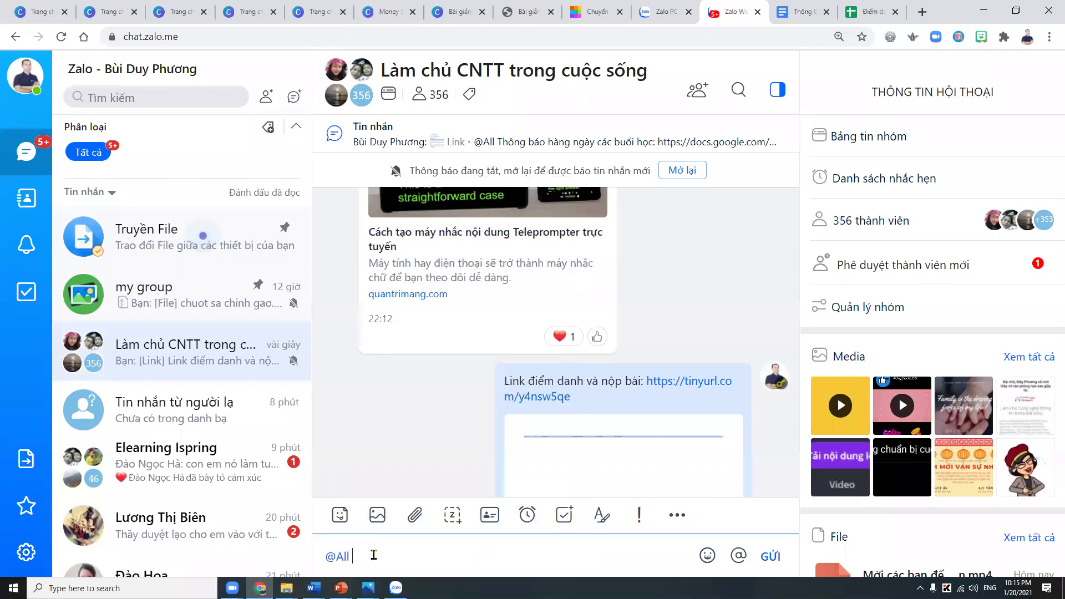
{"action": "type", "text": "Link d"}
{"action": "type", "text": "ieểm danh va"}
{"action": "type", "text": " nộp bài :"}
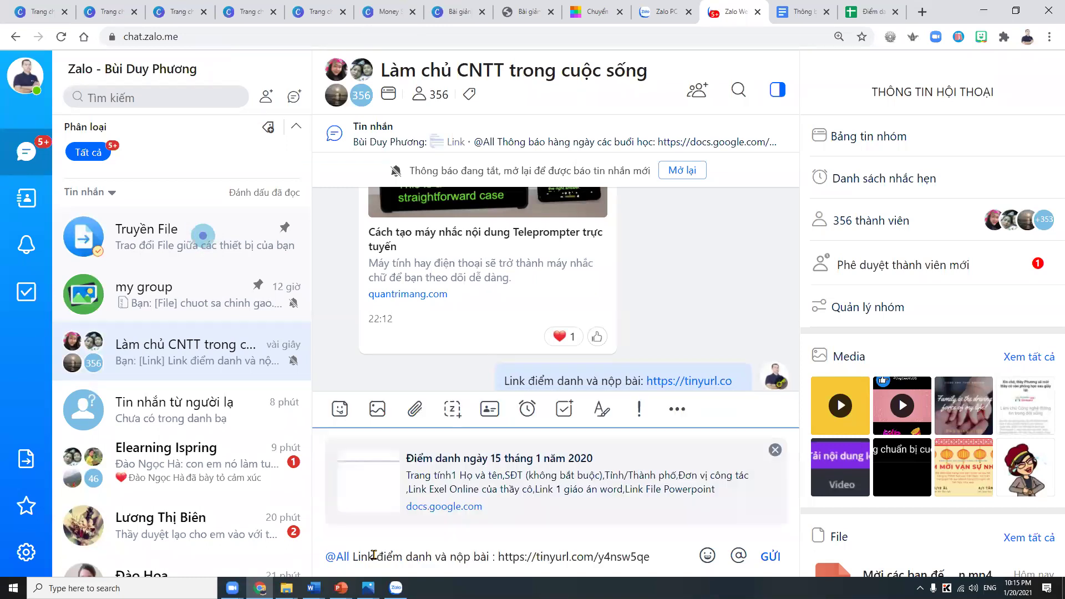
{"action": "key", "text": "ctrl+a"}
{"action": "key", "text": "ctrl+c"}
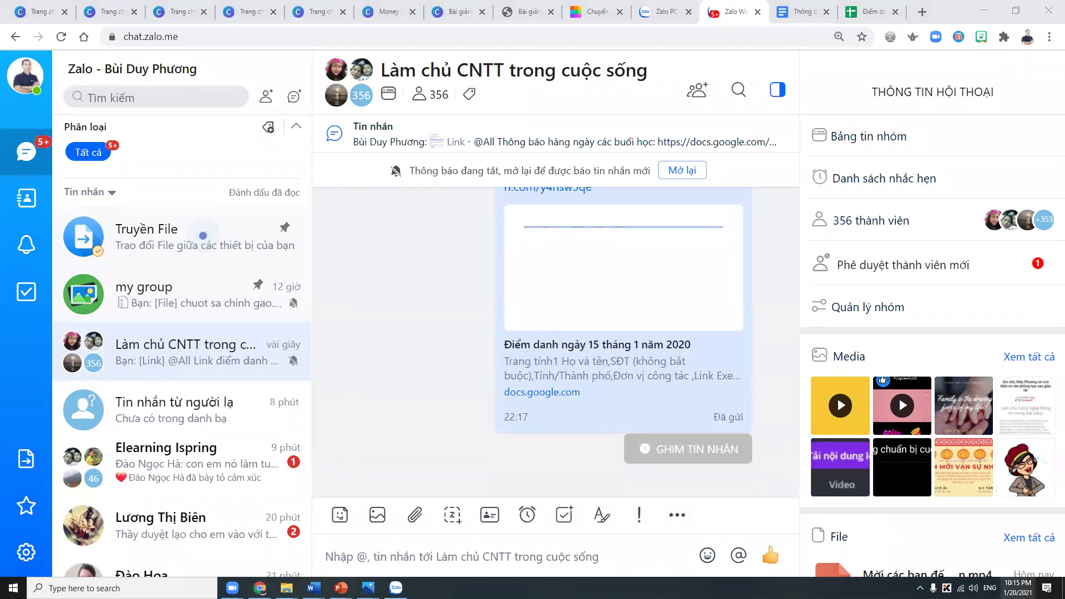
{"action": "left_click", "coordinate": [1018, 588]}
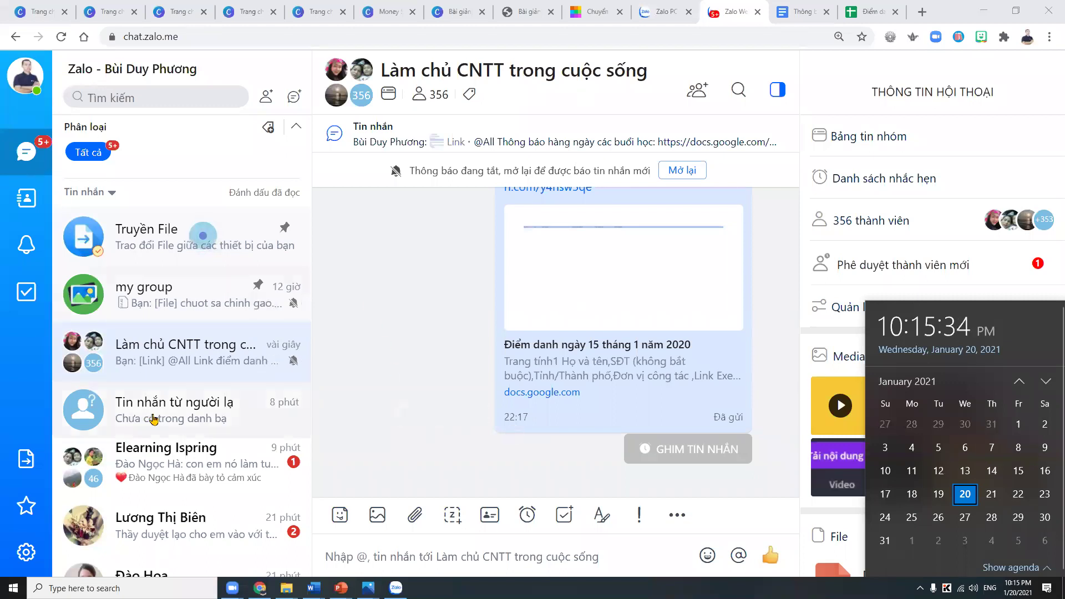
{"action": "left_click", "coordinate": [161, 463]}
{"action": "left_click", "coordinate": [207, 446]}
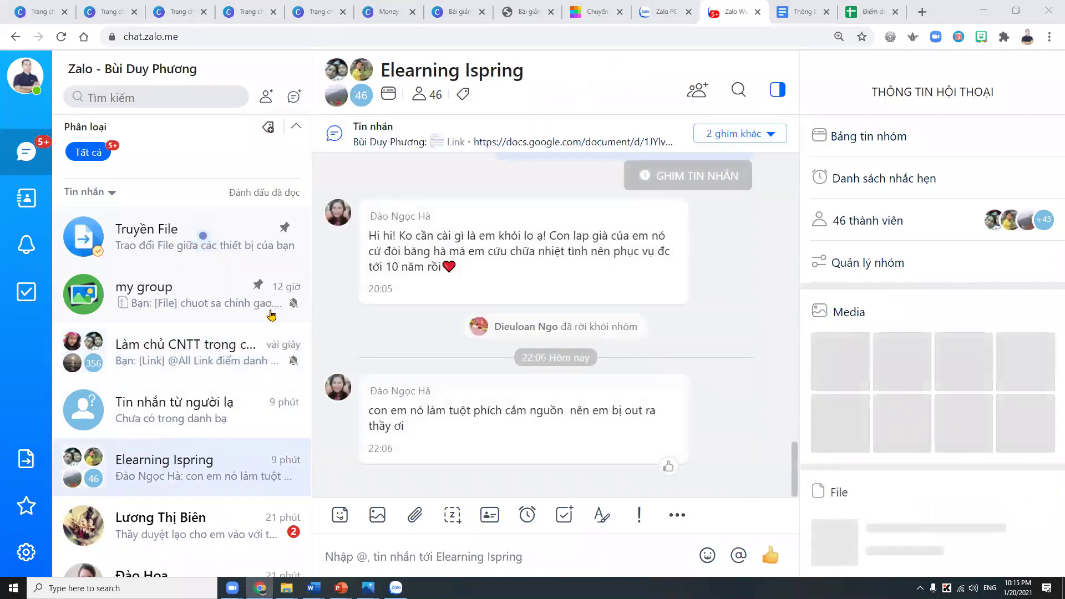
{"action": "left_click", "coordinate": [344, 558]}
{"action": "type", "text": "@All"}
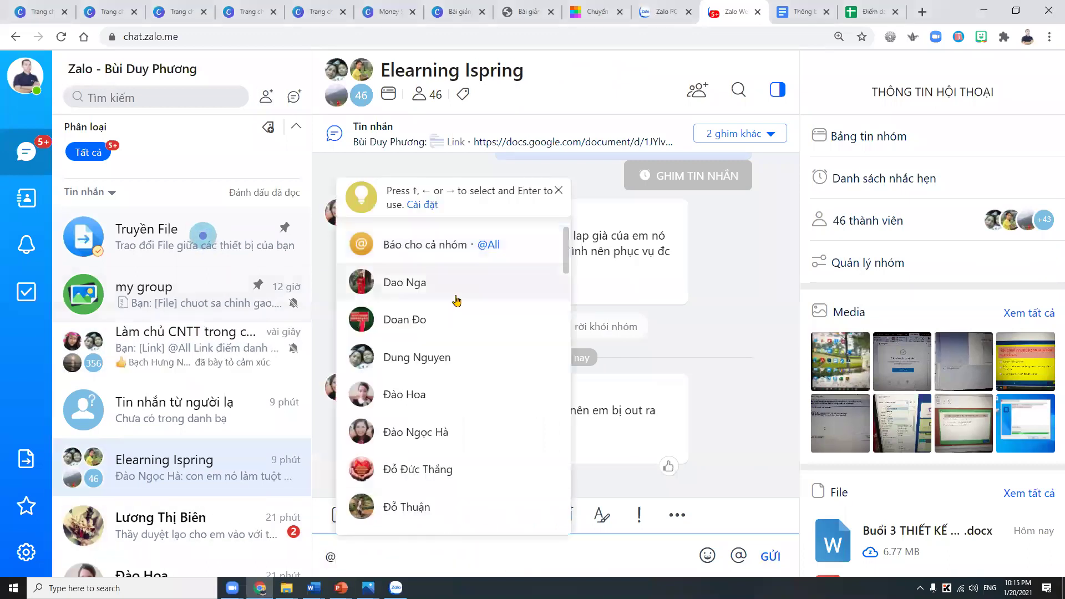
{"action": "key", "text": "Return"}
{"action": "key", "text": "ctrl+v"}
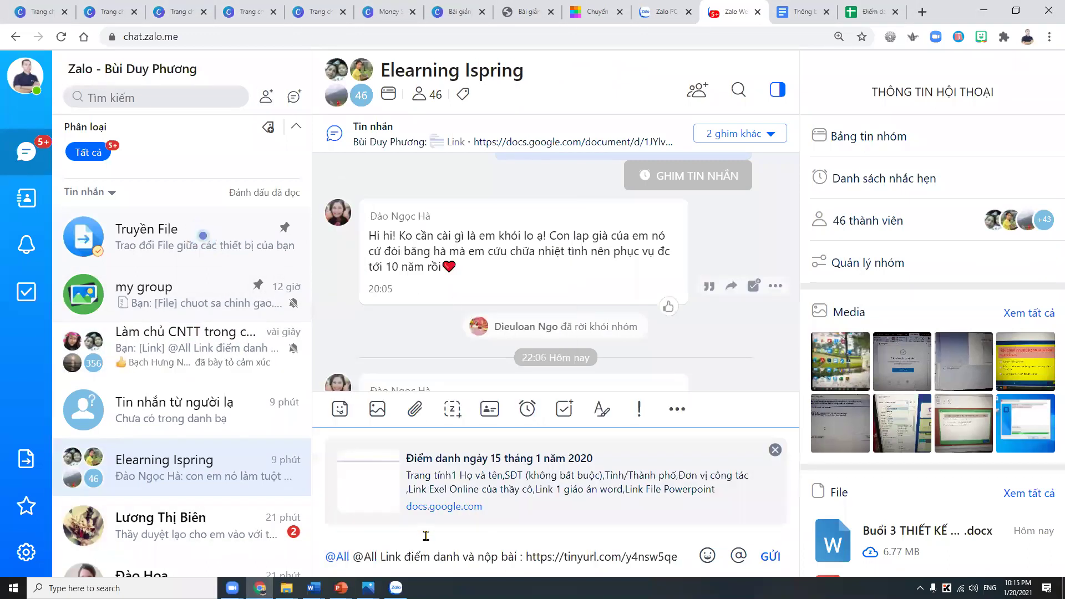
{"action": "key", "text": "Return"}
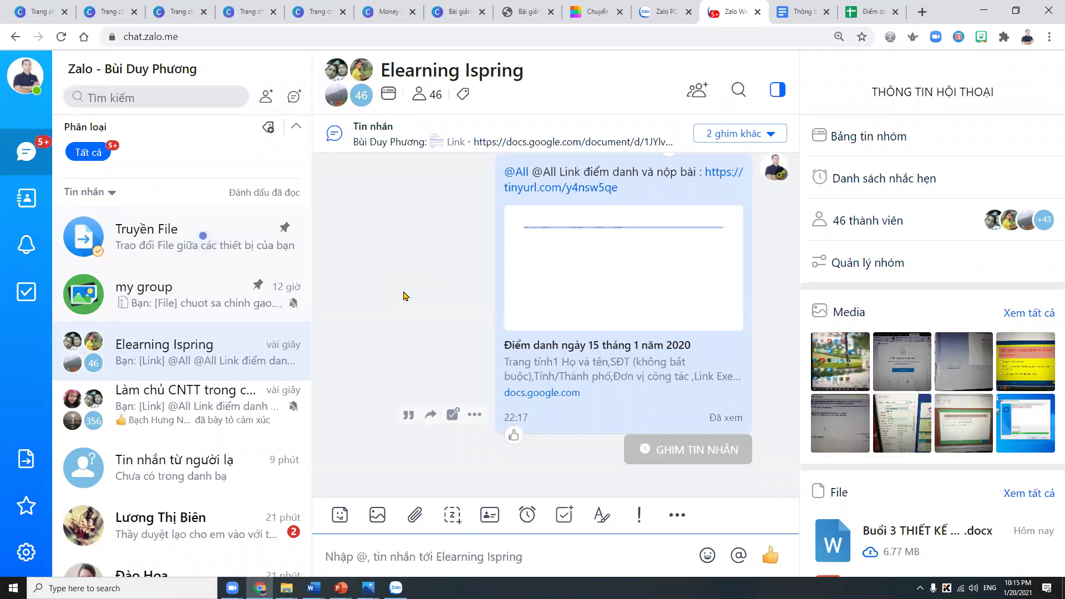
{"action": "left_click", "coordinate": [1018, 588]}
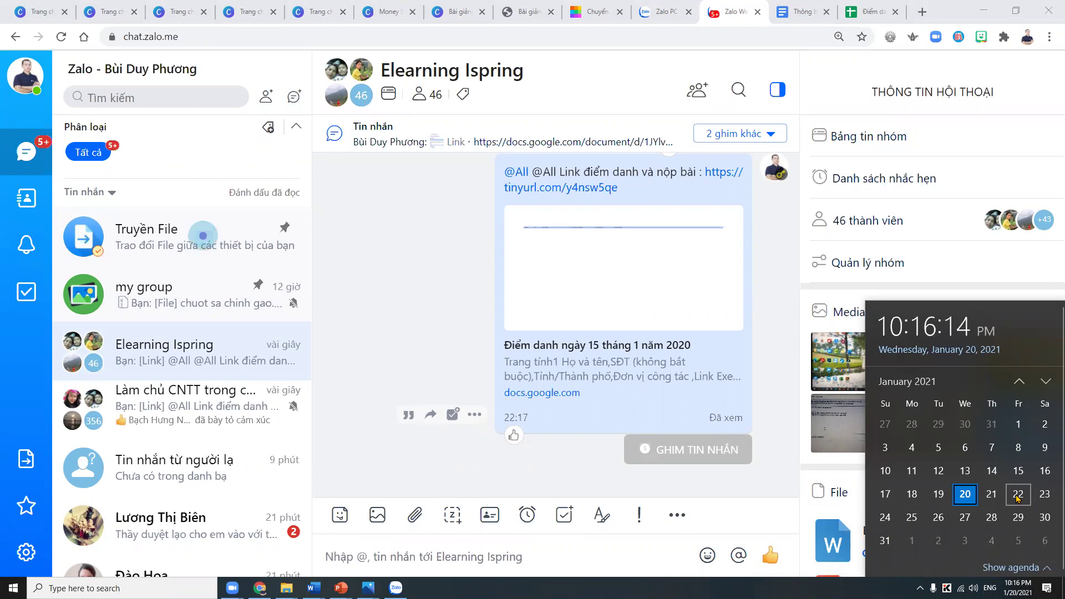
{"action": "left_click", "coordinate": [579, 335]}
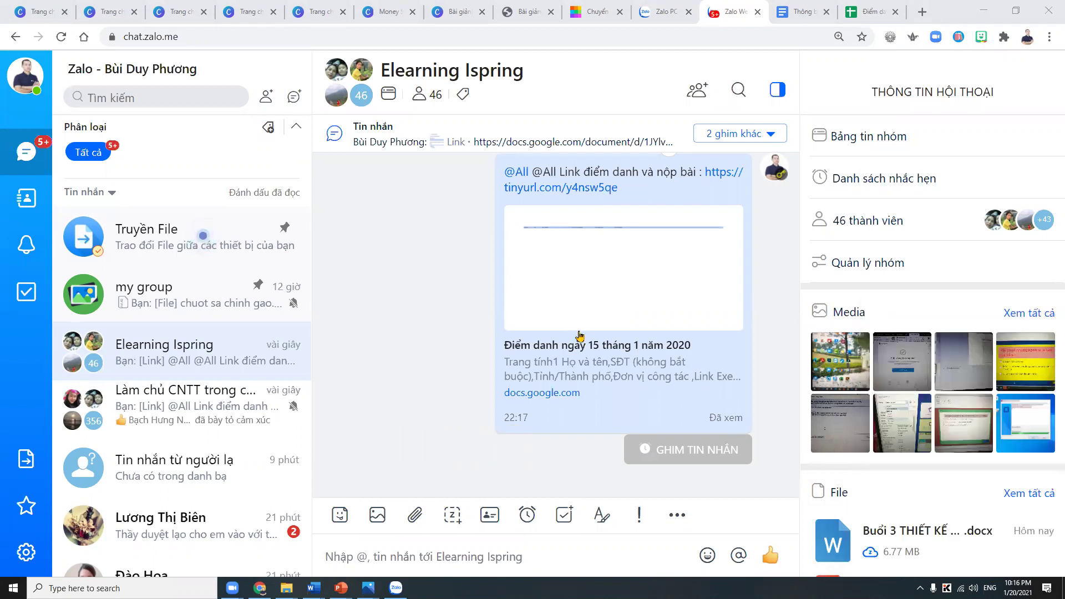
- Close the Zalo download page, the local lecture PDF and spare Canva home tabs, staying on the design
{"action": "left_click", "coordinate": [671, 14]}
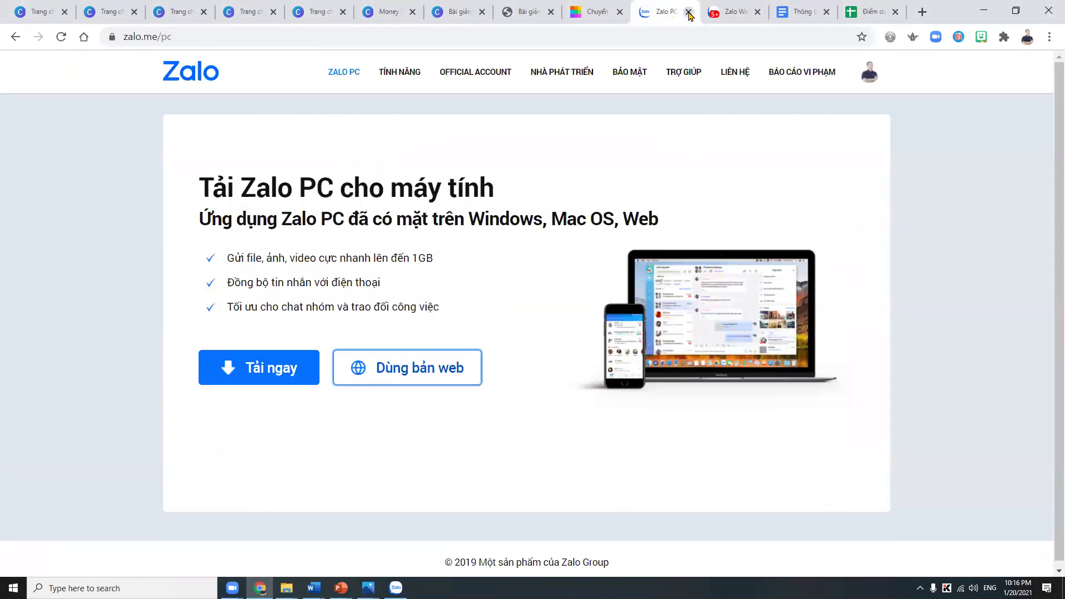
{"action": "left_click", "coordinate": [688, 12]}
{"action": "left_click", "coordinate": [604, 14]}
{"action": "left_click", "coordinate": [540, 15]}
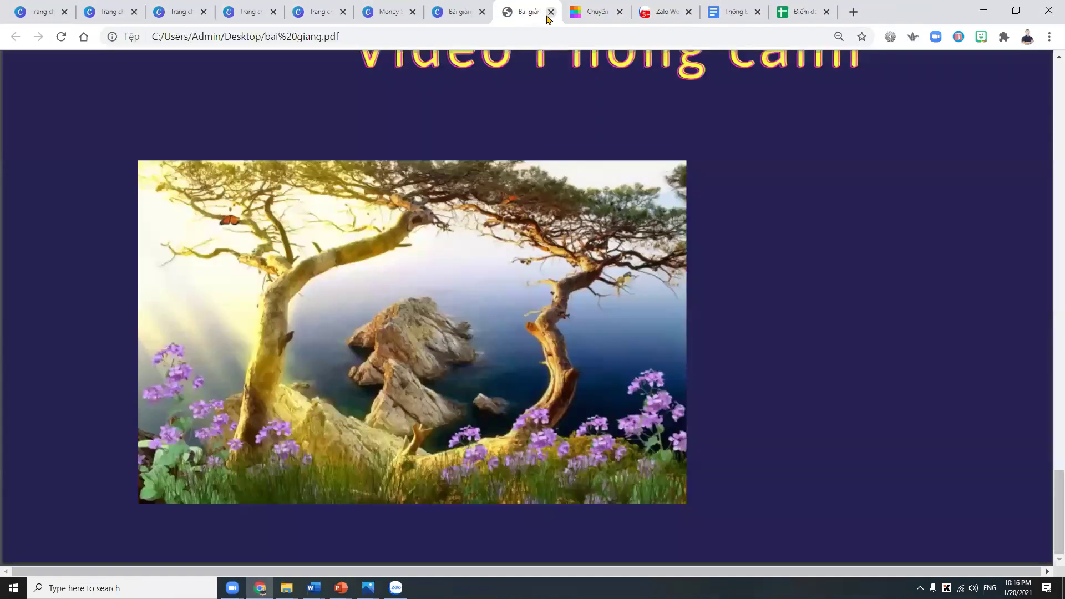
{"action": "left_click", "coordinate": [551, 12]}
{"action": "left_click", "coordinate": [458, 11]}
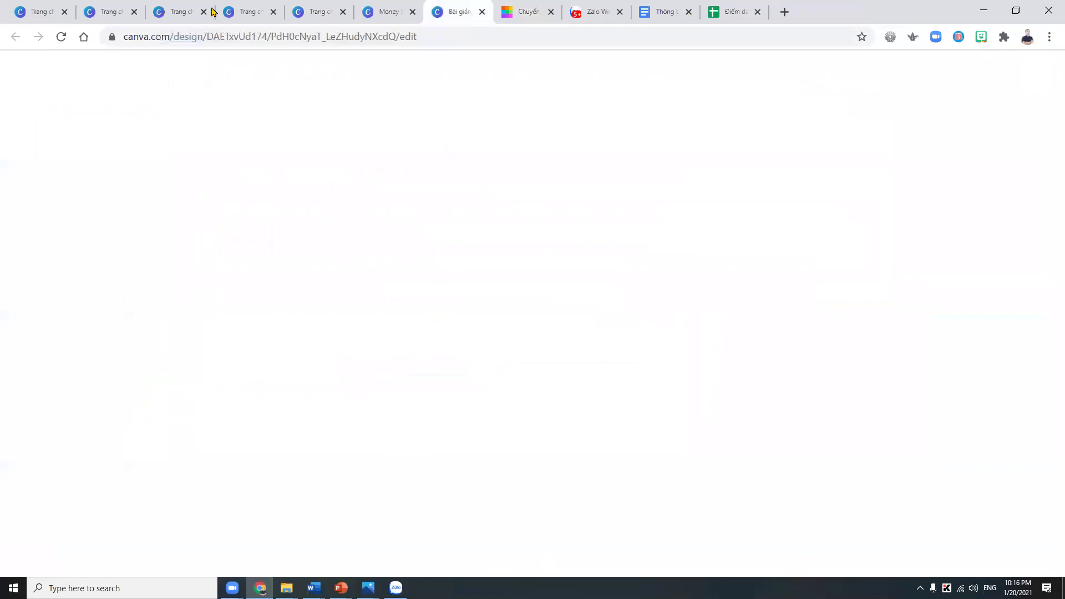
{"action": "left_click", "coordinate": [134, 12]}
{"action": "left_click", "coordinate": [134, 12]}
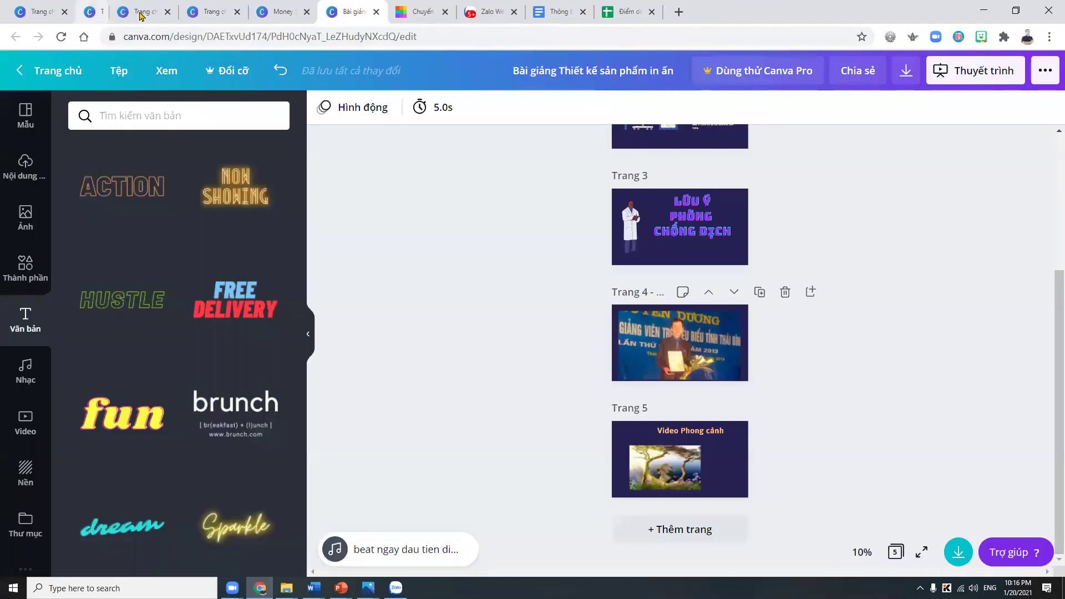
{"action": "left_click", "coordinate": [134, 12]}
{"action": "left_click", "coordinate": [134, 12]}
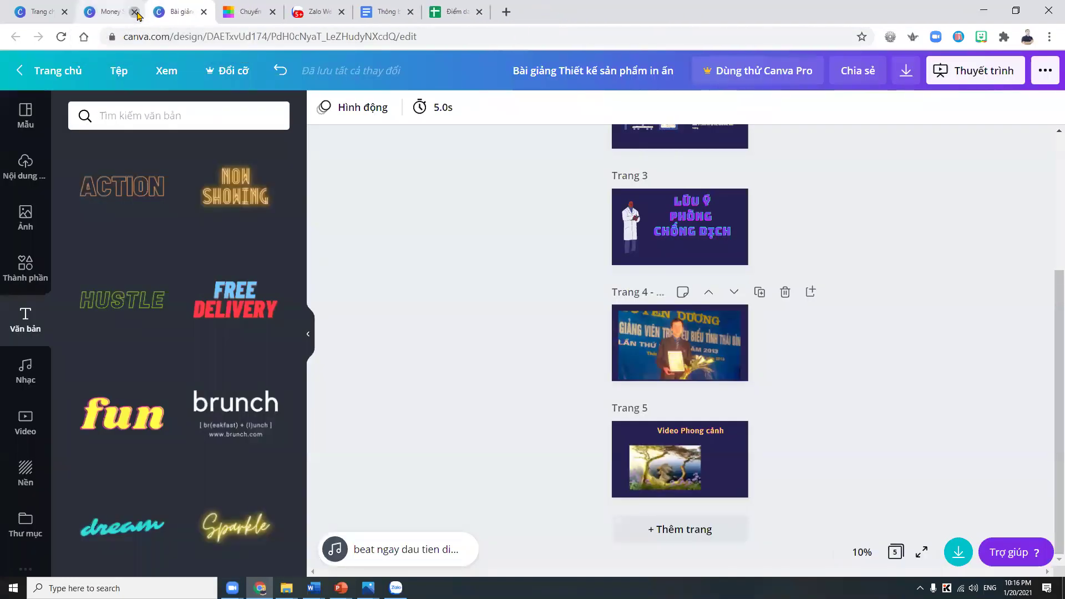
{"action": "left_click", "coordinate": [134, 12]}
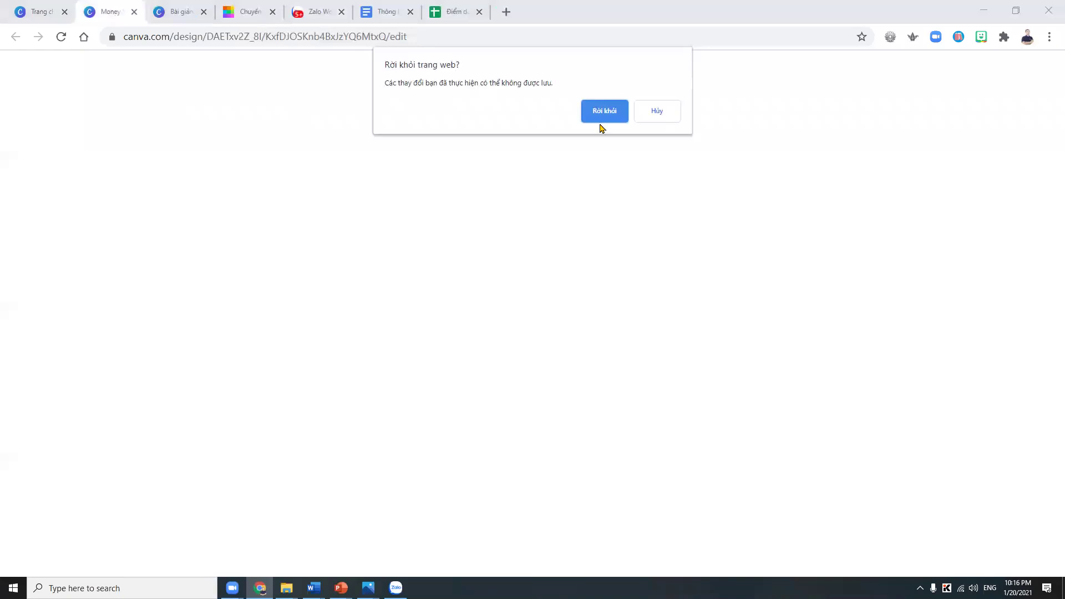
{"action": "left_click", "coordinate": [669, 114]}
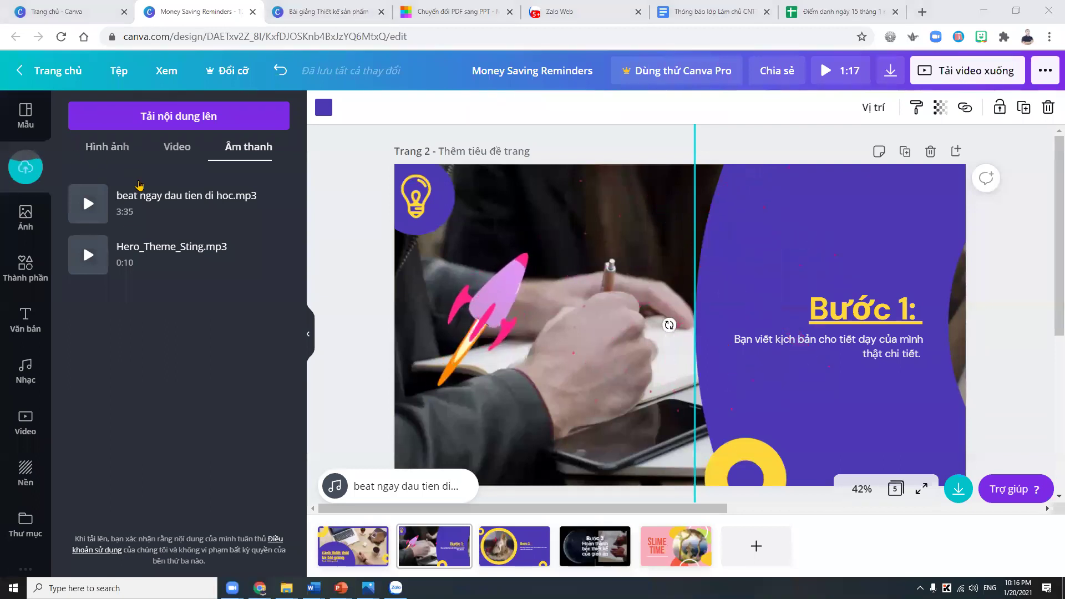
- Show the uploaded videos and move the Bước 1: text block down and left on slide 2
{"action": "left_click", "coordinate": [176, 148]}
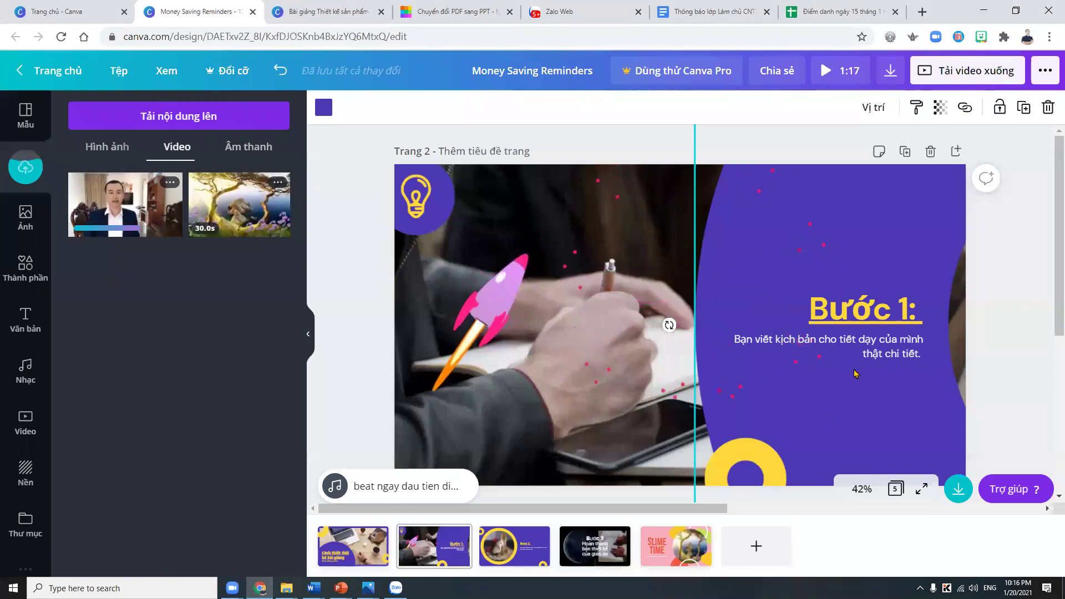
{"action": "left_click", "coordinate": [793, 333]}
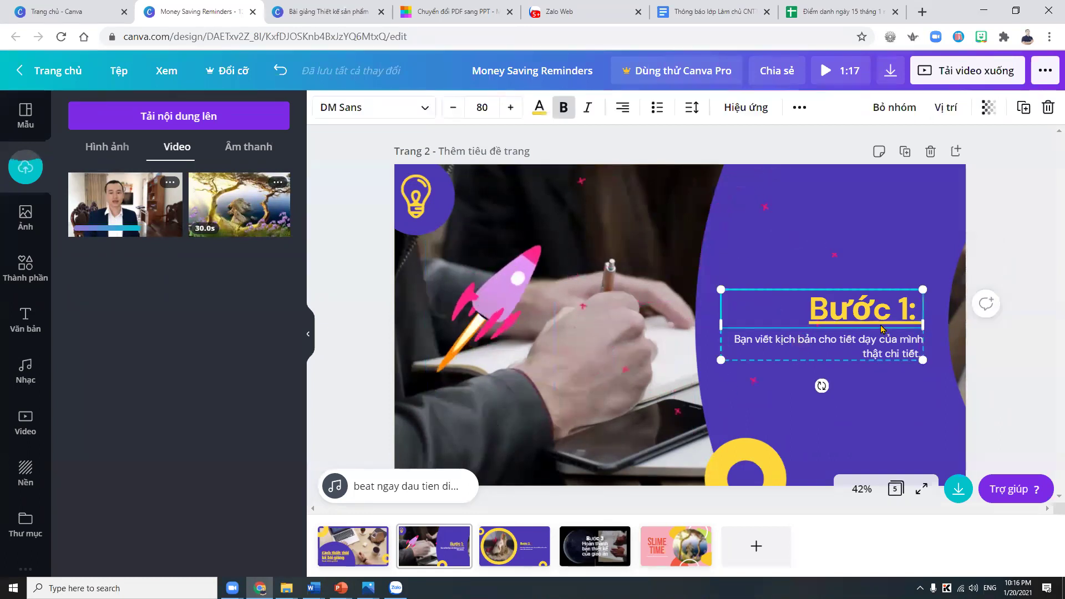
{"action": "left_click_drag", "start_coordinate": [828, 315], "coordinate": [693, 422]}
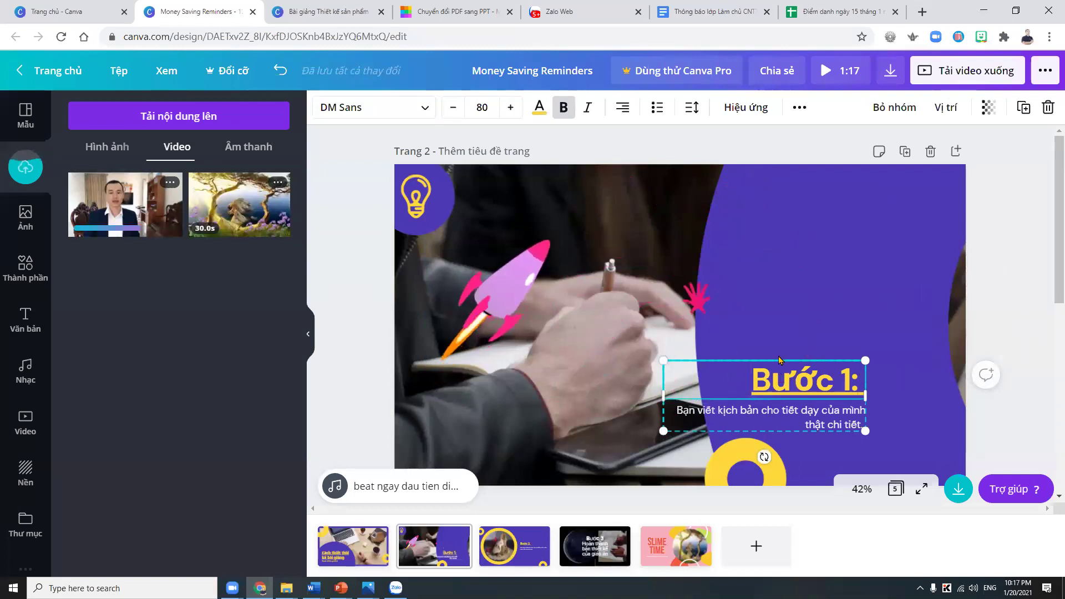
{"action": "left_click", "coordinate": [830, 20]}
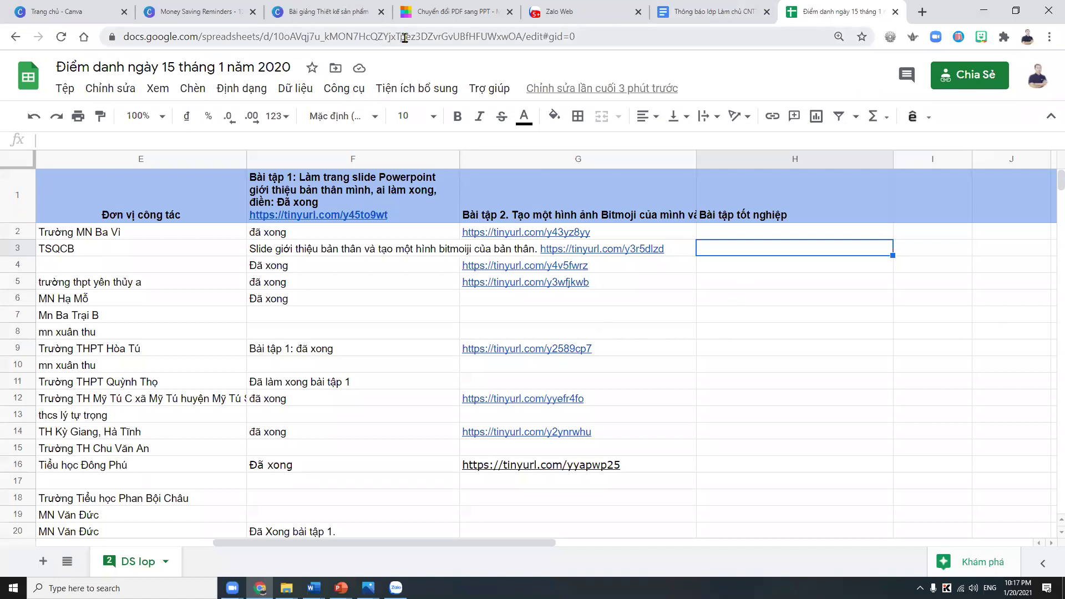
- Open a new browser tab and bring the Word instructions document forward
{"action": "left_click", "coordinate": [440, 23]}
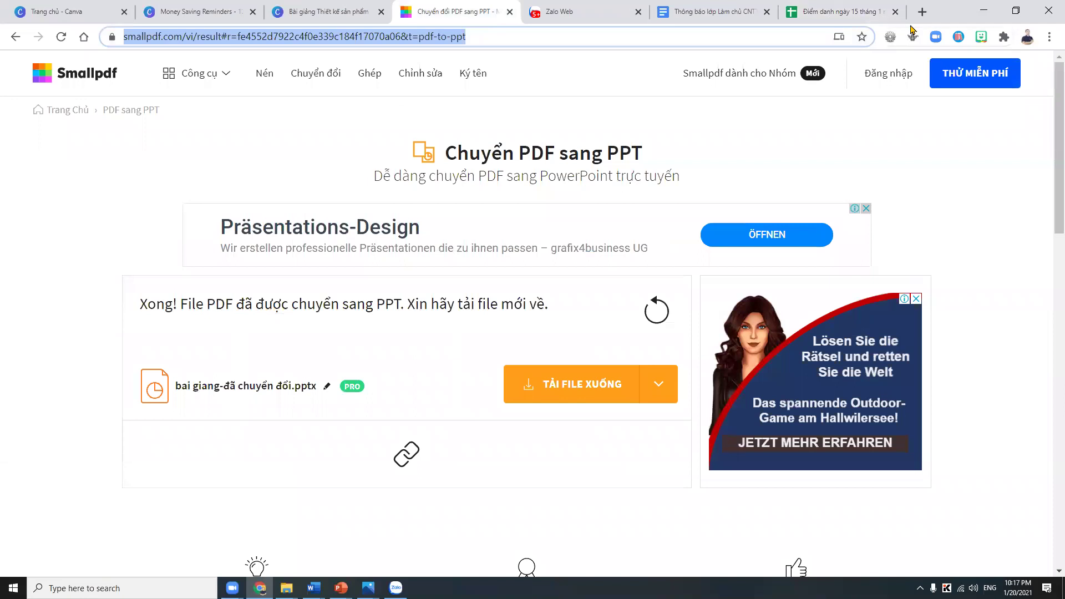
{"action": "left_click", "coordinate": [923, 11]}
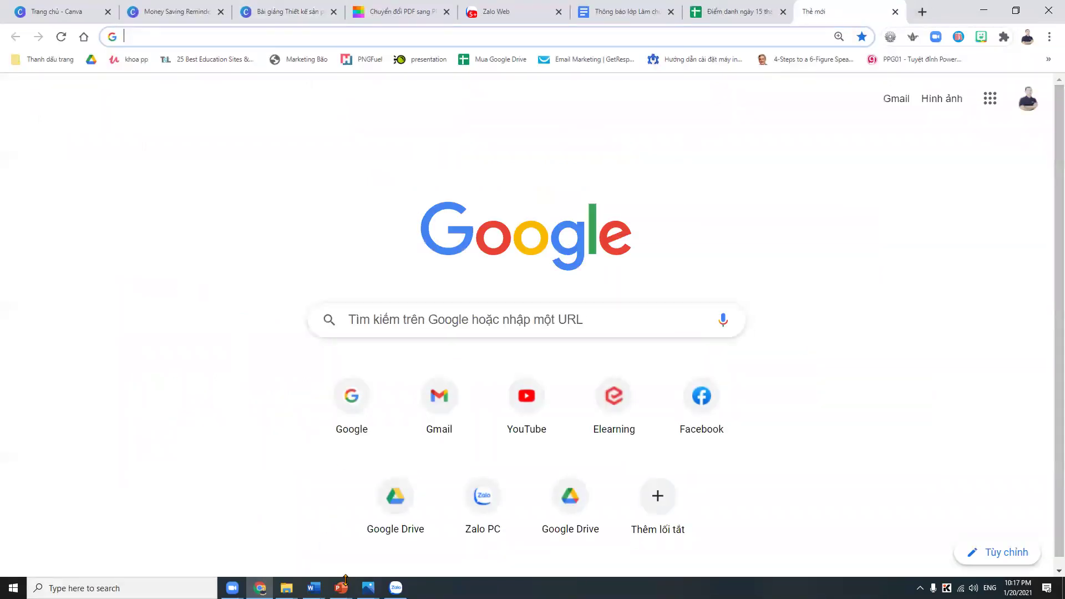
{"action": "left_click", "coordinate": [365, 547]}
{"action": "scroll", "coordinate": [322, 446], "scroll_direction": "up", "scroll_amount": 10}
{"action": "scroll", "coordinate": [322, 446], "scroll_direction": "up", "scroll_amount": 2}
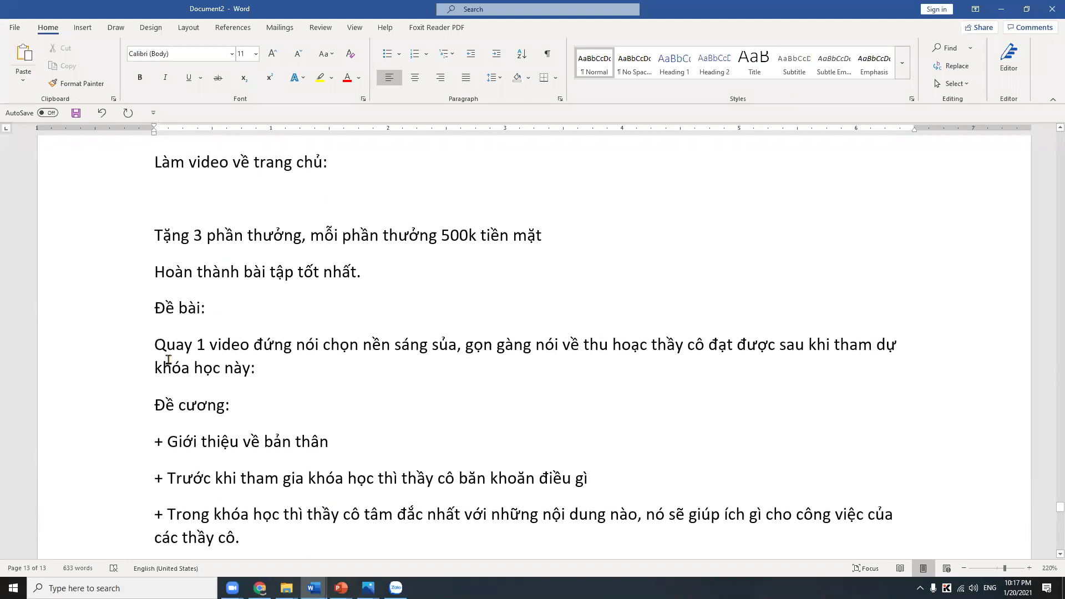
- Select from 'Quay 1 video' through the outline list and Canva editing paragraph to review them
{"action": "left_click", "coordinate": [146, 350]}
{"action": "scroll", "coordinate": [400, 405], "scroll_direction": "down", "scroll_amount": 6}
{"action": "left_click", "coordinate": [418, 397], "text": "shift"}
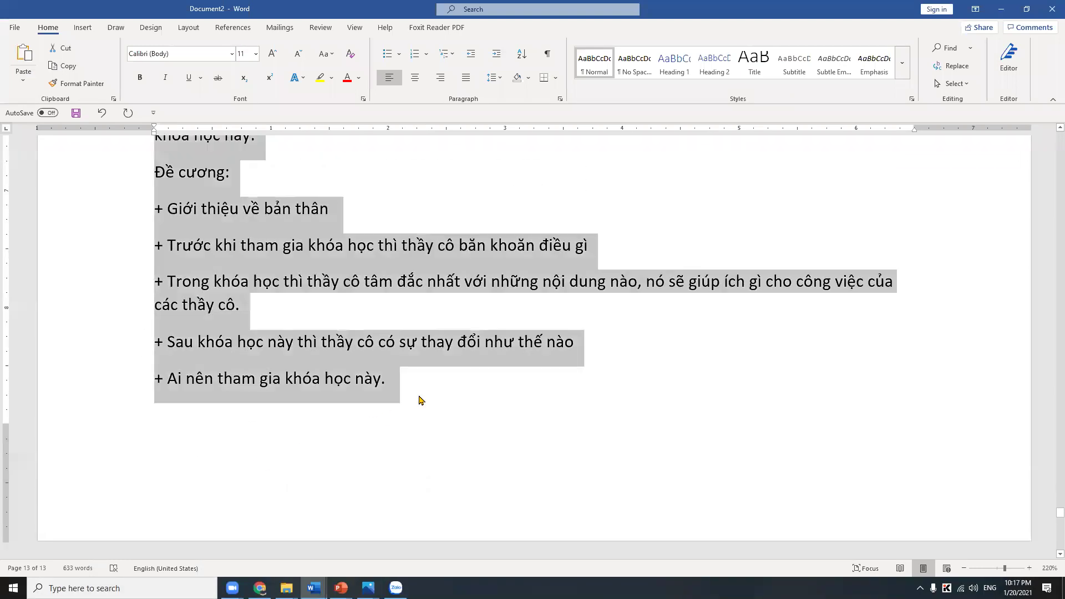
{"action": "scroll", "coordinate": [433, 440], "scroll_direction": "down", "scroll_amount": 5}
{"action": "scroll", "coordinate": [434, 439], "scroll_direction": "down", "scroll_amount": 1}
{"action": "left_click", "coordinate": [526, 407], "text": "shift"}
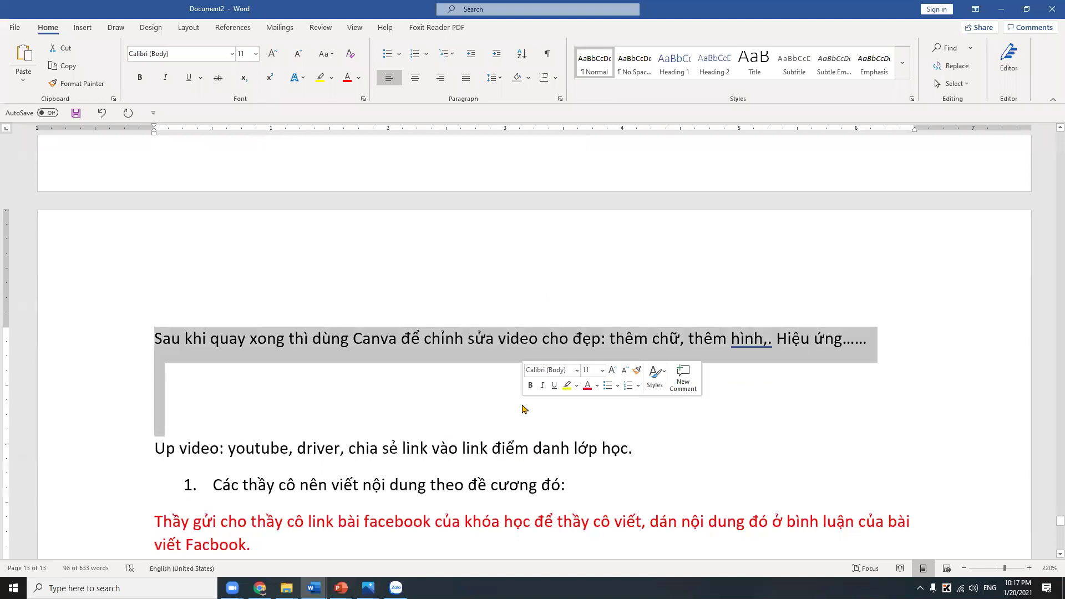
{"action": "left_click", "coordinate": [313, 394]}
- Check the submission deadline and place the caret at the start of list item 1
{"action": "scroll", "coordinate": [313, 392], "scroll_direction": "down", "scroll_amount": 8}
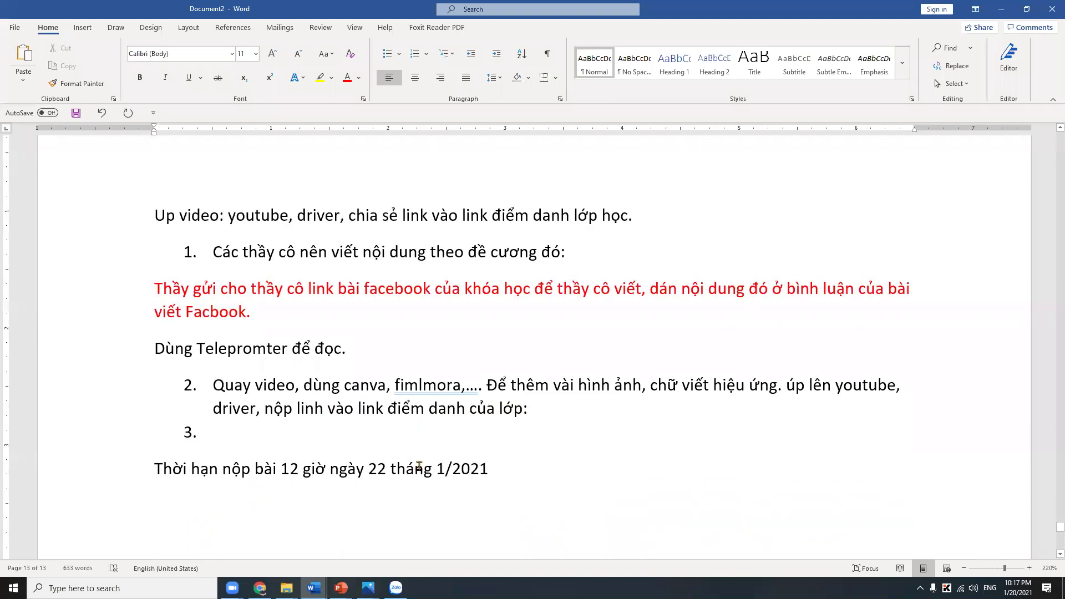
{"action": "scroll", "coordinate": [419, 468], "scroll_direction": "up", "scroll_amount": 6}
{"action": "scroll", "coordinate": [418, 468], "scroll_direction": "down", "scroll_amount": 5}
{"action": "scroll", "coordinate": [203, 375], "scroll_direction": "up", "scroll_amount": 2}
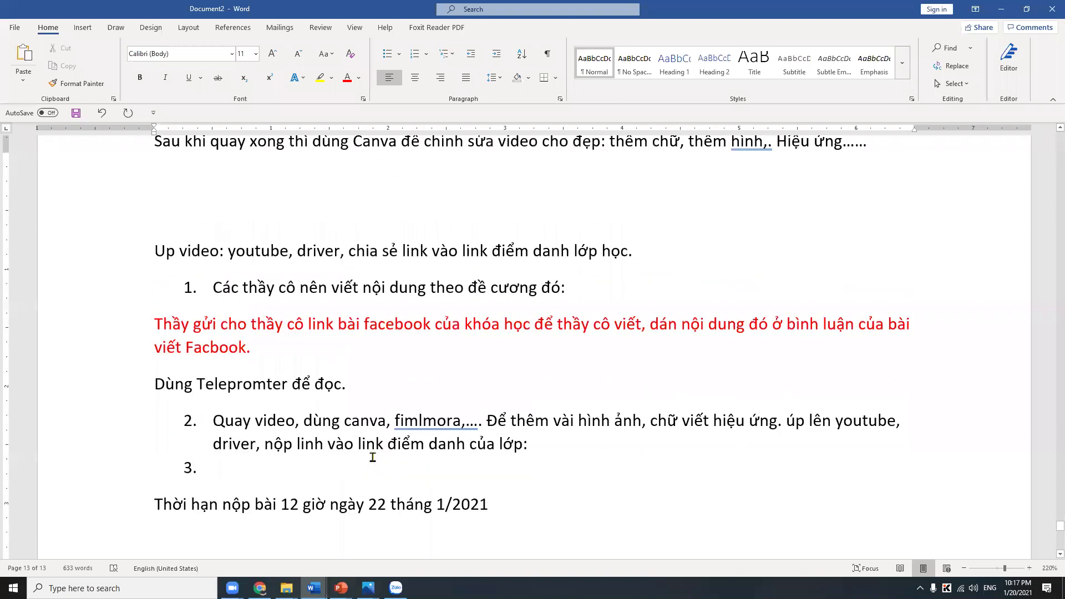
{"action": "left_click", "coordinate": [202, 320]}
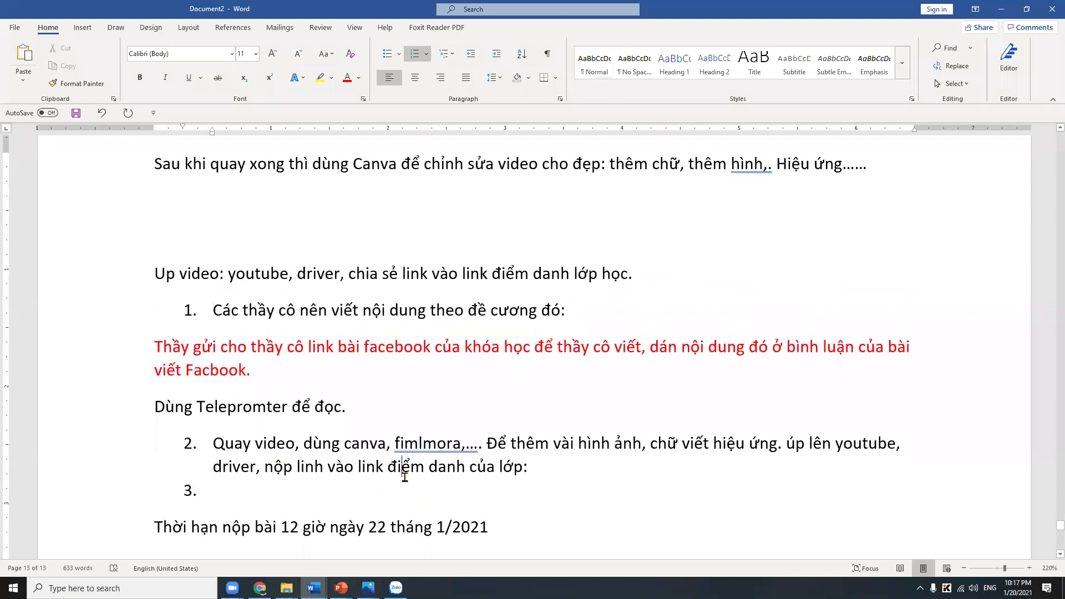
{"action": "scroll", "coordinate": [409, 478], "scroll_direction": "down", "scroll_amount": 4}
{"action": "left_click", "coordinate": [260, 587]}
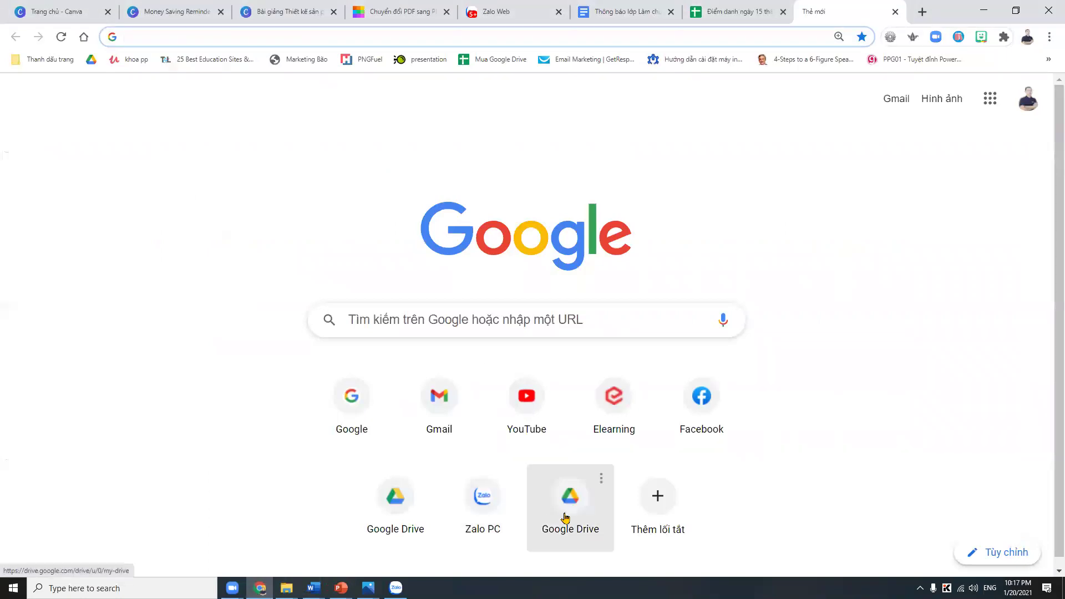
- Minimize Chrome to the desktop and bring the Document2 Word window forward
{"action": "left_click", "coordinate": [888, 283]}
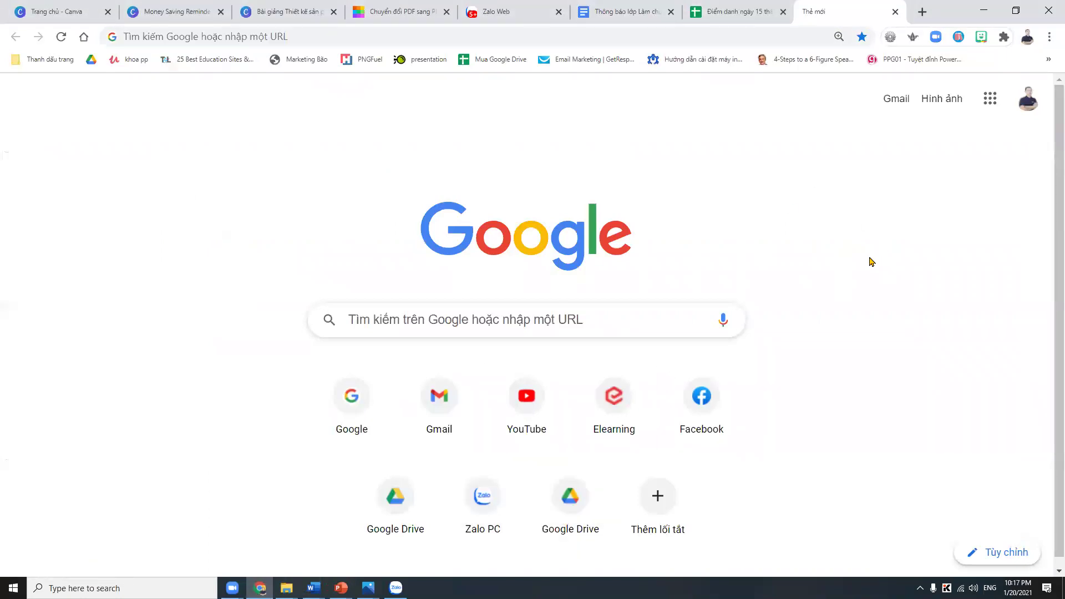
{"action": "key", "text": "super+d"}
{"action": "mouse_move", "coordinate": [313, 588]}
{"action": "left_click", "coordinate": [372, 532]}
- Type the heading 'Cách úp video lên driver:' on the empty line below the deadline
{"action": "left_click", "coordinate": [428, 480]}
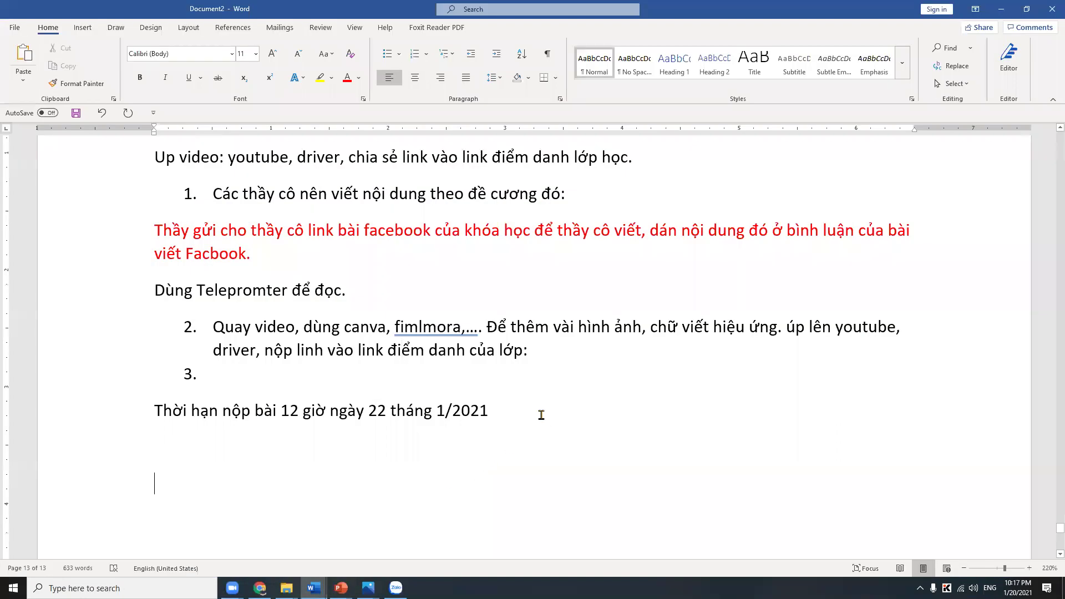
{"action": "type", "text": "Cách úp video lên driver:"}
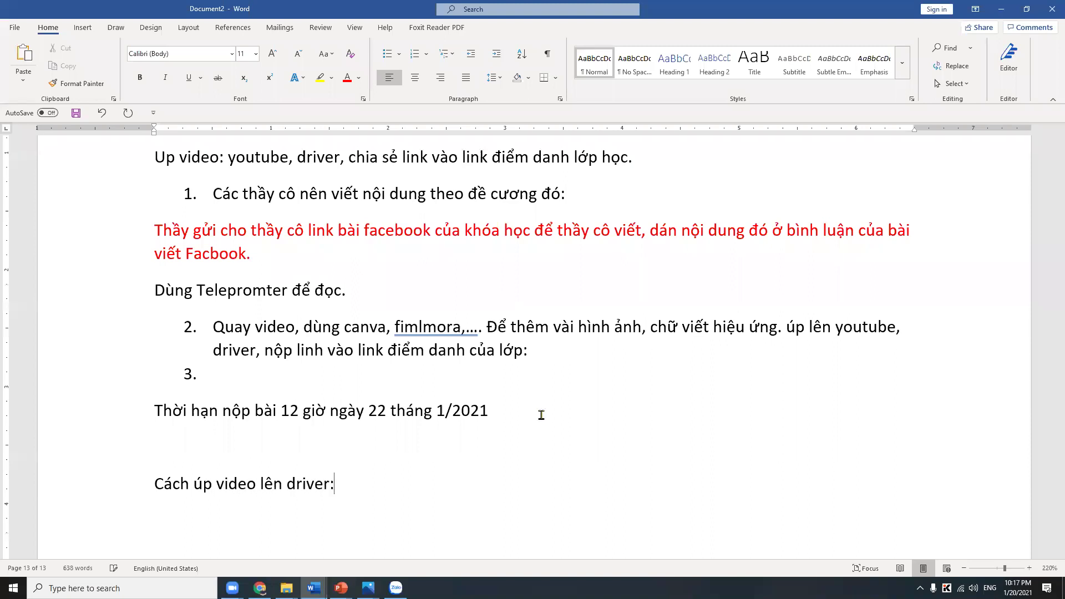
{"action": "key", "text": "alt+Tab"}
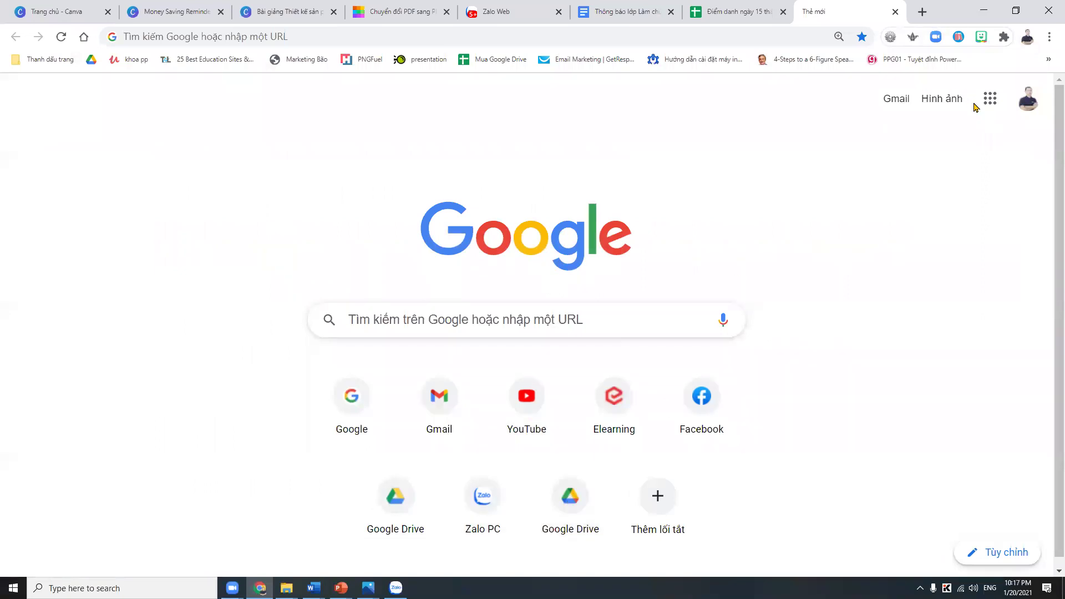
{"action": "left_click", "coordinate": [571, 508]}
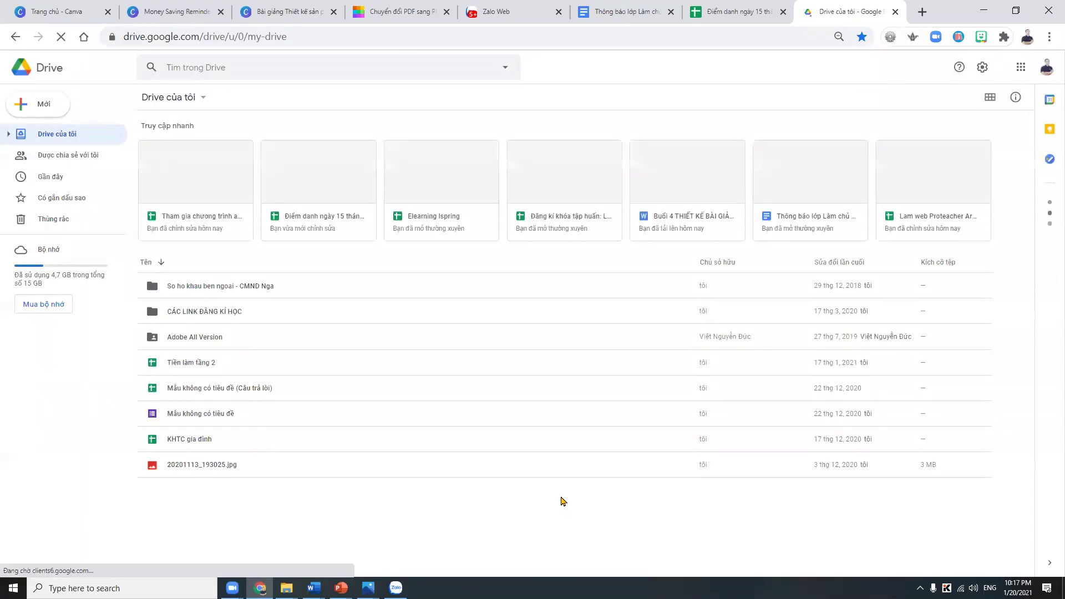
- Circle the upload options in My Drive's right-click menu in red and snip the menu
{"action": "right_click", "coordinate": [467, 514]}
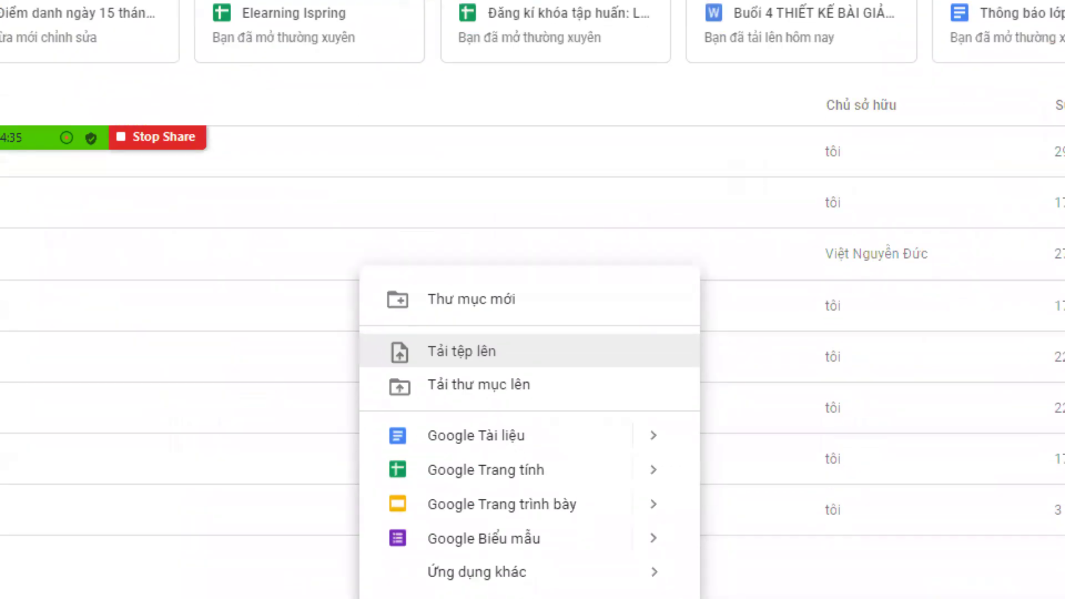
{"action": "mouse_move", "coordinate": [614, 329]}
{"action": "left_mouse_down"}
{"action": "mouse_move", "coordinate": [333, 332]}
{"action": "mouse_move", "coordinate": [632, 369]}
{"action": "mouse_move", "coordinate": [553, 304]}
{"action": "left_mouse_up"}
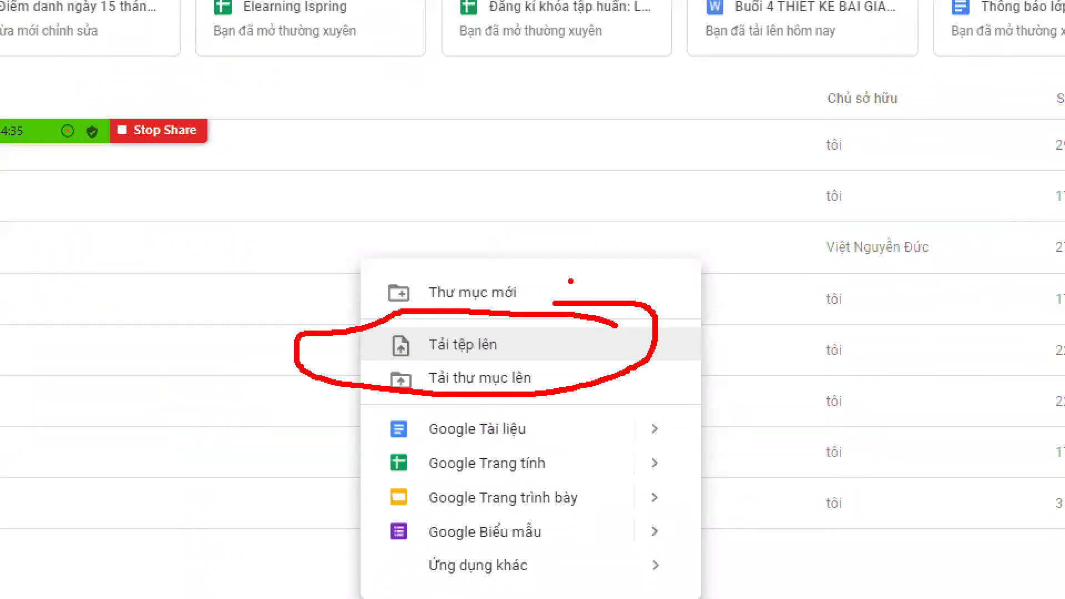
{"action": "key", "text": "super+shift+s"}
{"action": "mouse_move", "coordinate": [5, 50]}
{"action": "left_mouse_down"}
{"action": "mouse_move", "coordinate": [451, 431]}
{"action": "mouse_move", "coordinate": [732, 598]}
{"action": "left_mouse_up"}
{"action": "key", "text": "alt+Tab"}
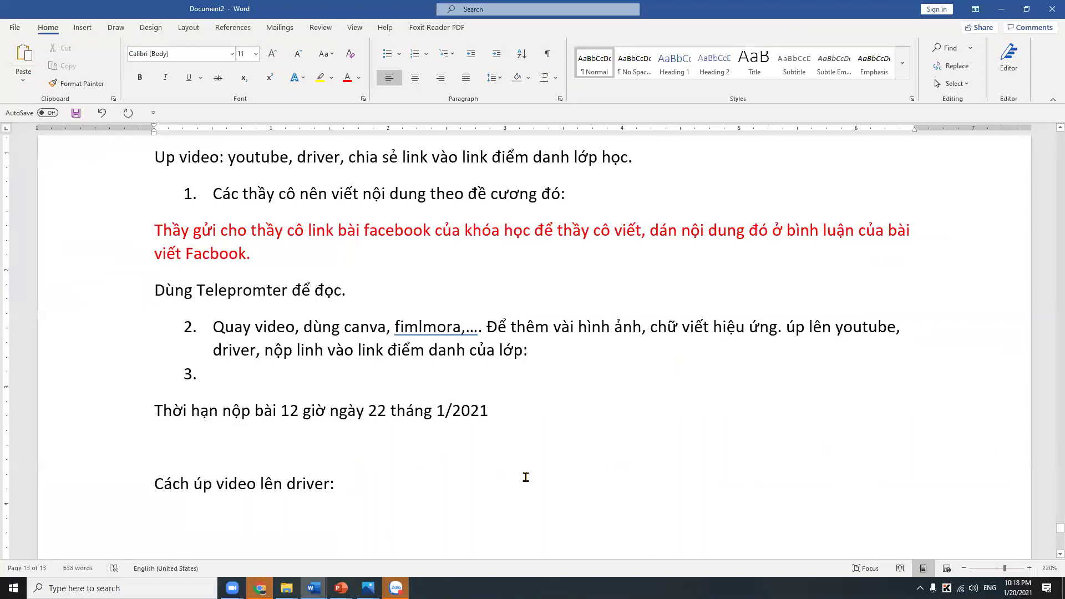
- Add the line 'Chuột phaải vào driver, chon tải tệp lên:' with the circled menu screenshot pasted below
{"action": "type", "text": "Chuột phaải v"}
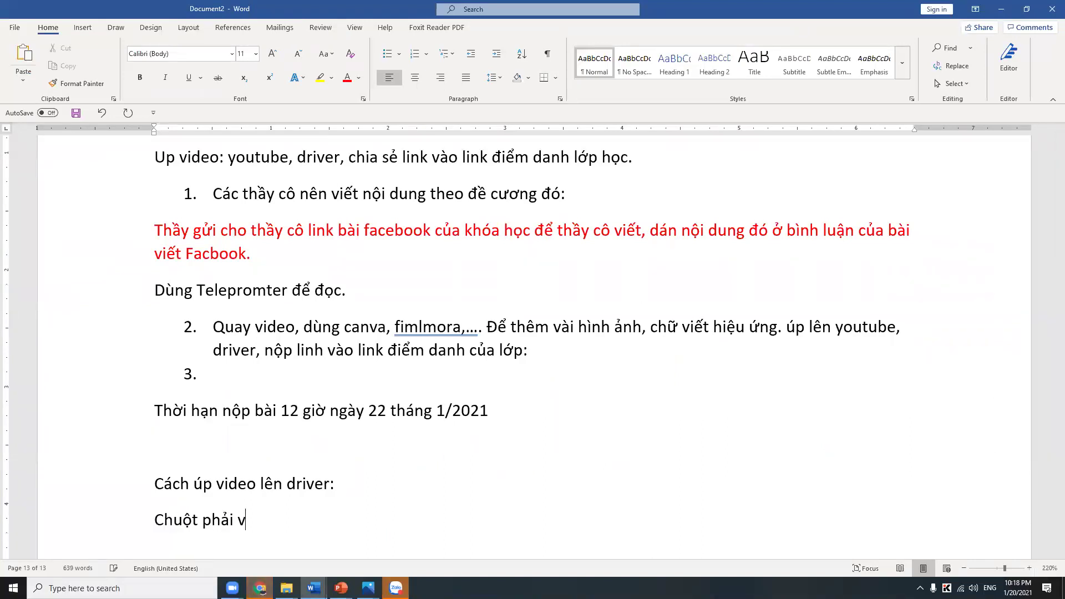
{"action": "type", "text": "ào driver, cho"}
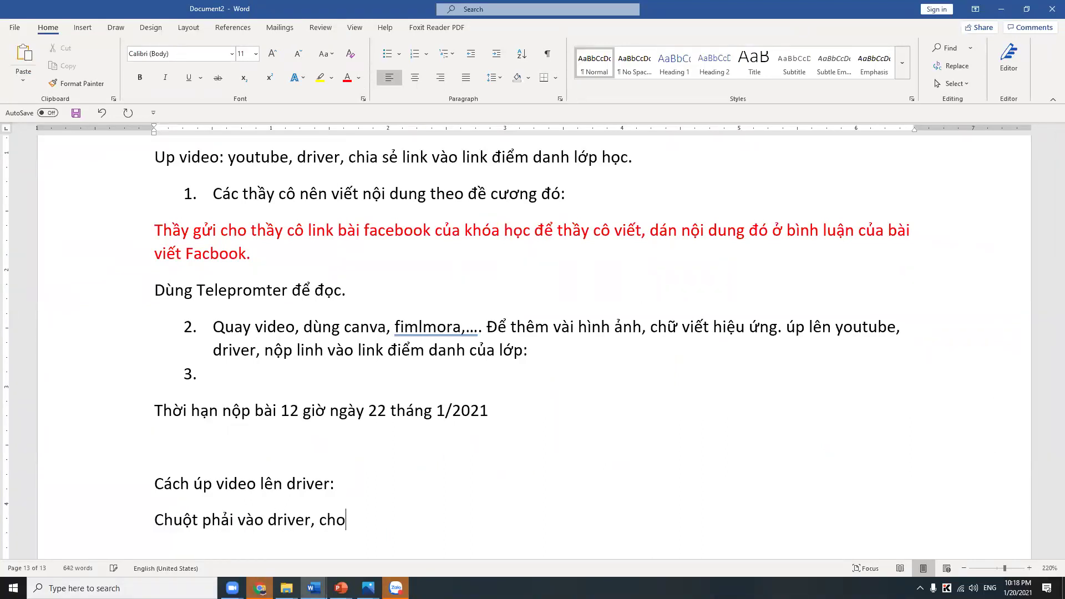
{"action": "type", "text": "n tải tệp lên:"}
{"action": "key", "text": "Return"}
{"action": "key", "text": "ctrl+v"}
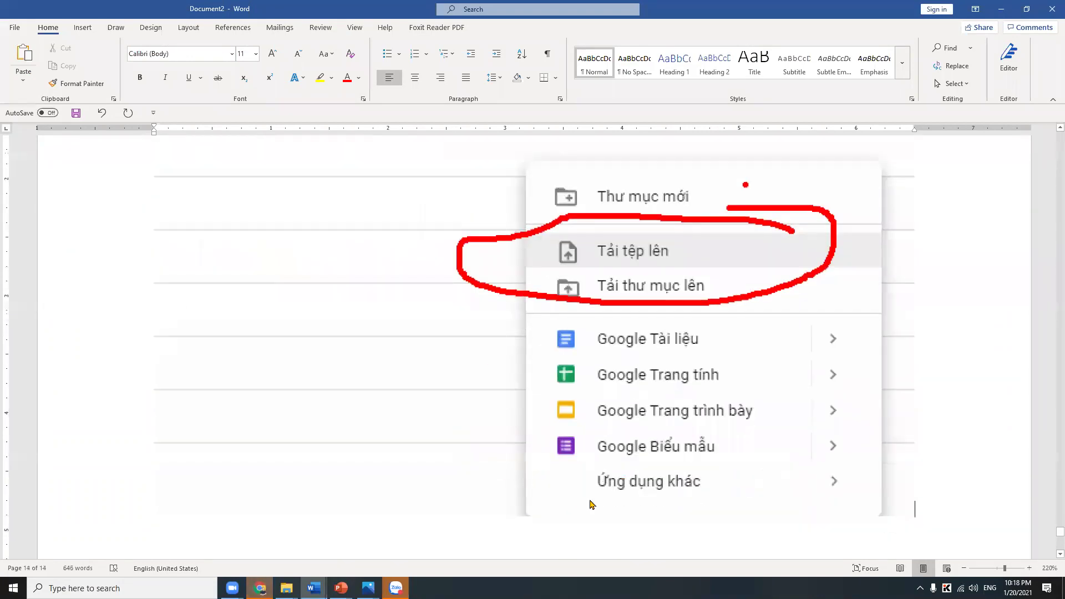
{"action": "key", "text": "alt+Tab"}
{"action": "right_click", "coordinate": [410, 530]}
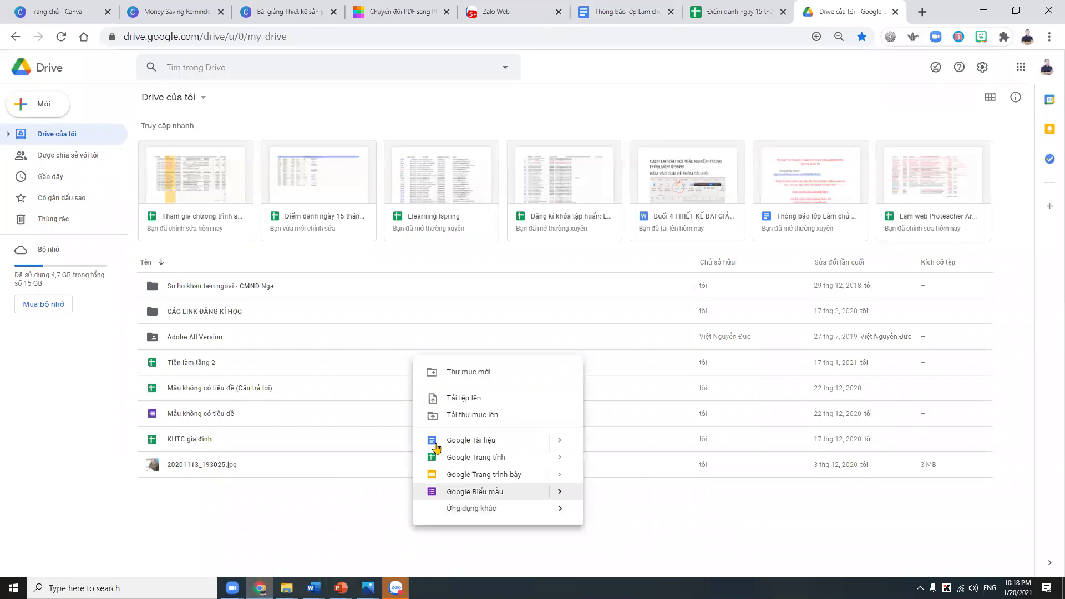
- Upload the #5 Nature Floral Corner Background video from Downloads into My Drive
{"action": "left_click", "coordinate": [466, 398]}
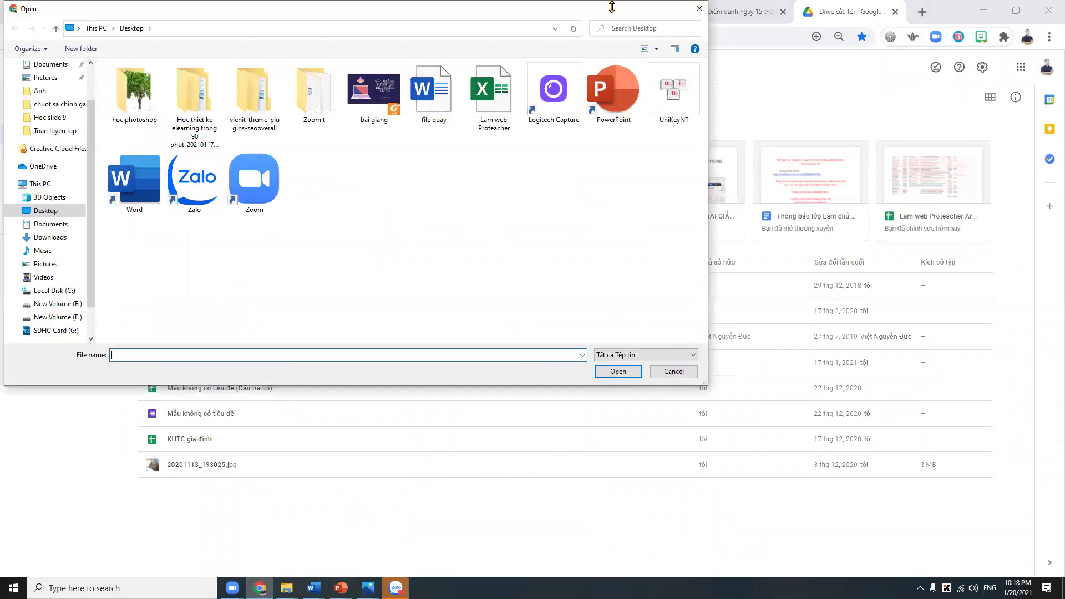
{"action": "left_click", "coordinate": [48, 237]}
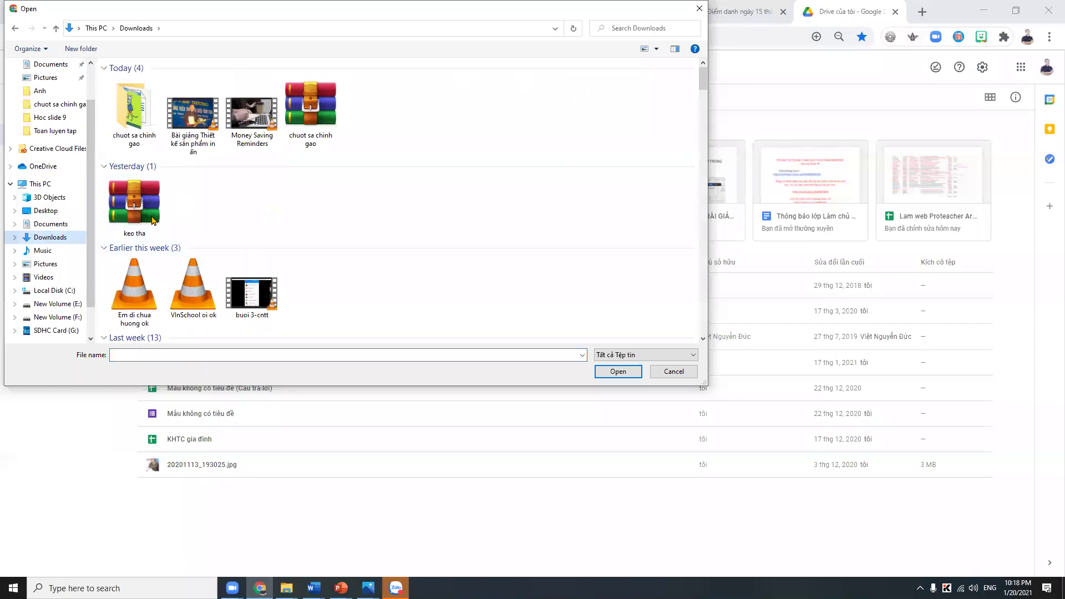
{"action": "scroll", "coordinate": [139, 249], "scroll_direction": "down", "scroll_amount": 10}
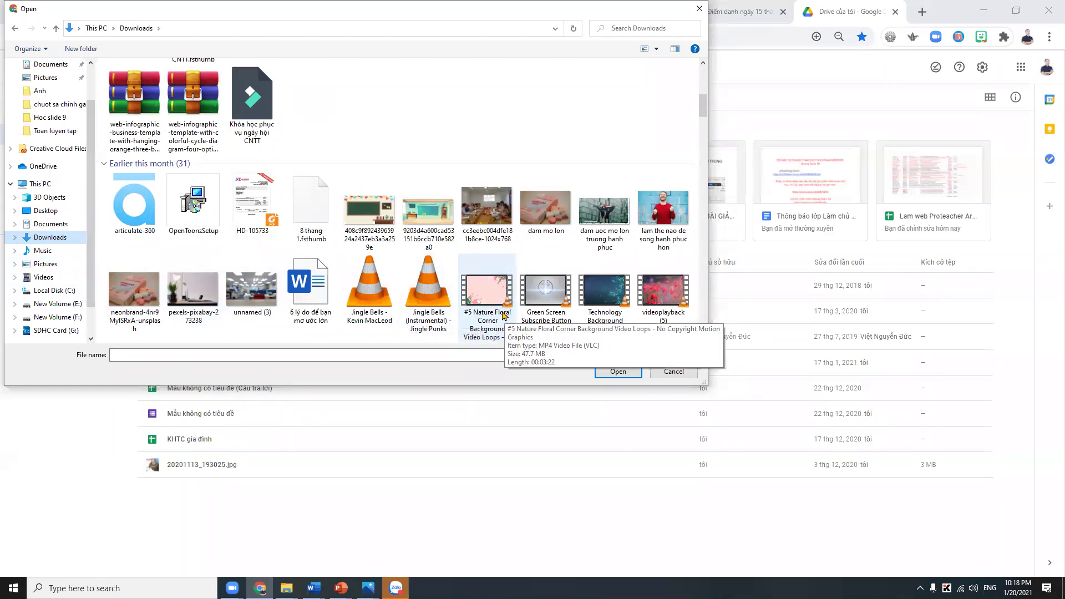
{"action": "left_click", "coordinate": [596, 301]}
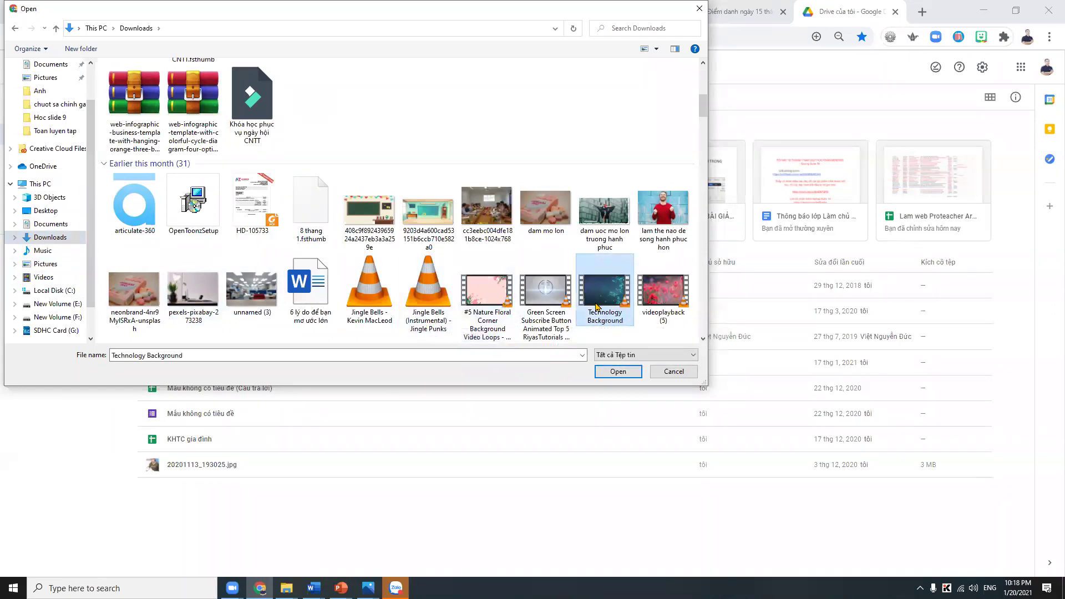
{"action": "left_click", "coordinate": [492, 304]}
{"action": "scroll", "coordinate": [509, 337], "scroll_direction": "down", "scroll_amount": 3}
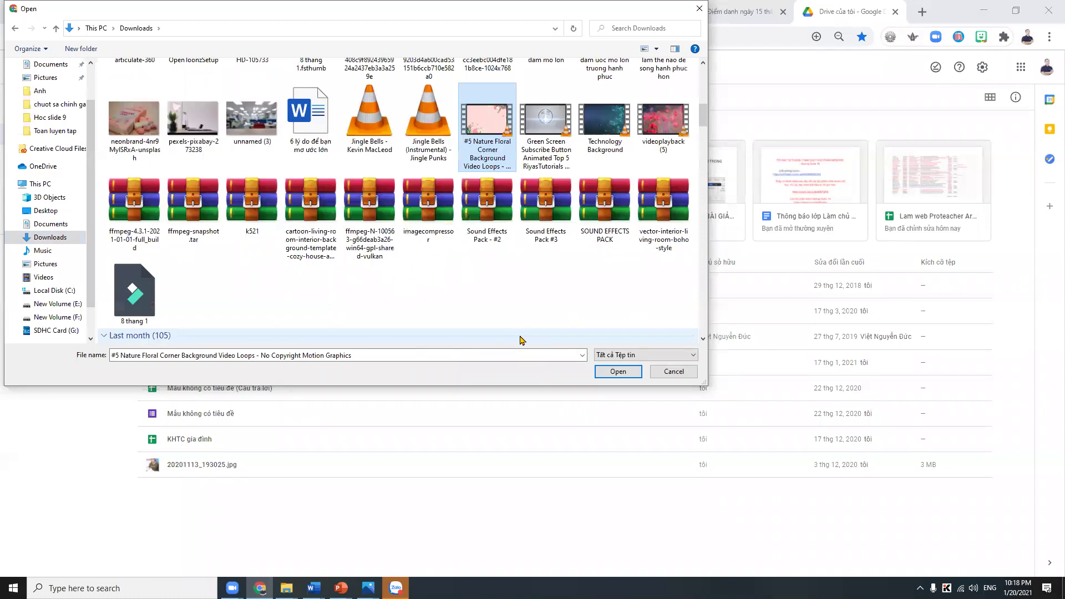
{"action": "left_click", "coordinate": [609, 371]}
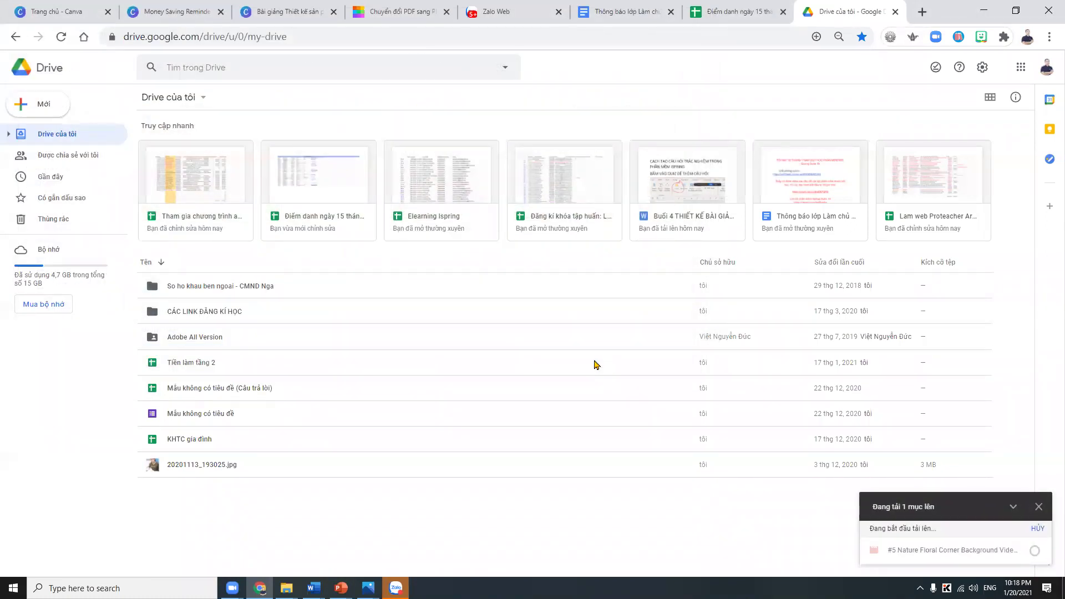
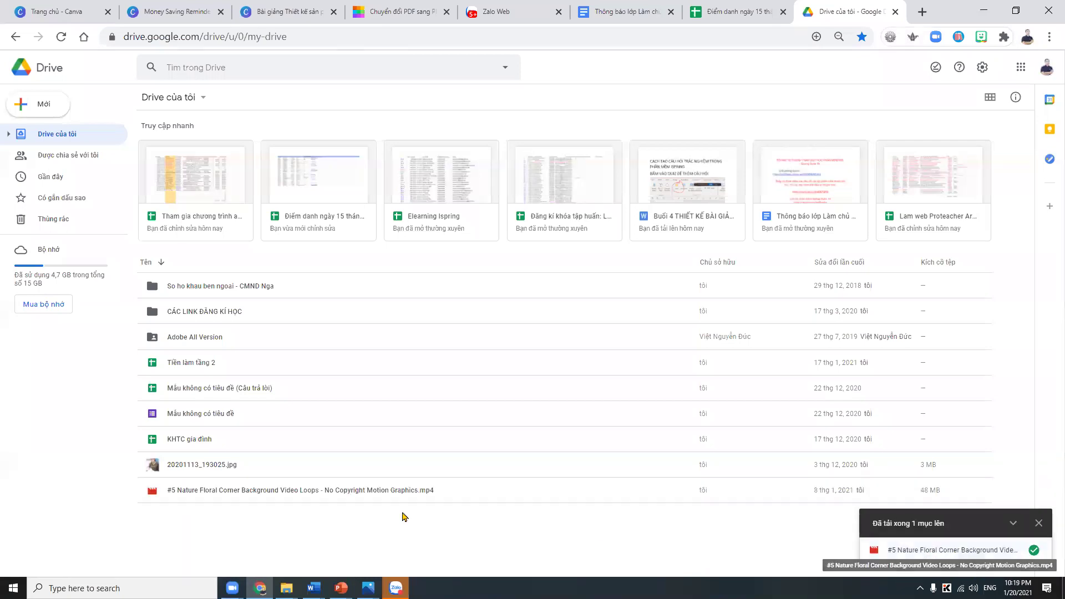
- Show the mp4 file's options menu and circle 'Nhận đường liên kết' in red
{"action": "right_click", "coordinate": [307, 493]}
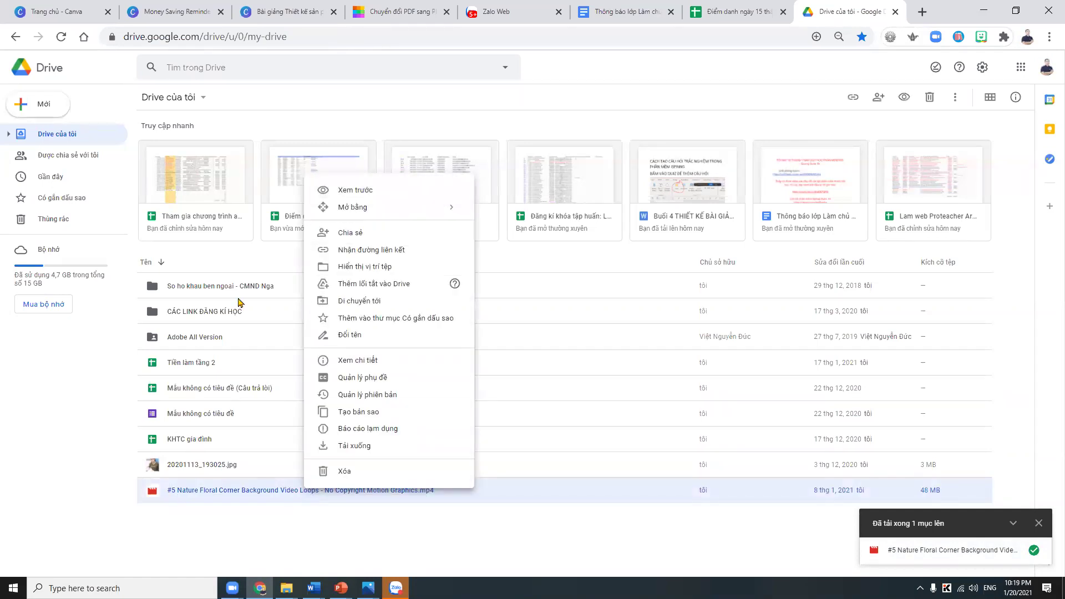
{"action": "left_click", "coordinate": [254, 488]}
{"action": "right_click", "coordinate": [269, 491]}
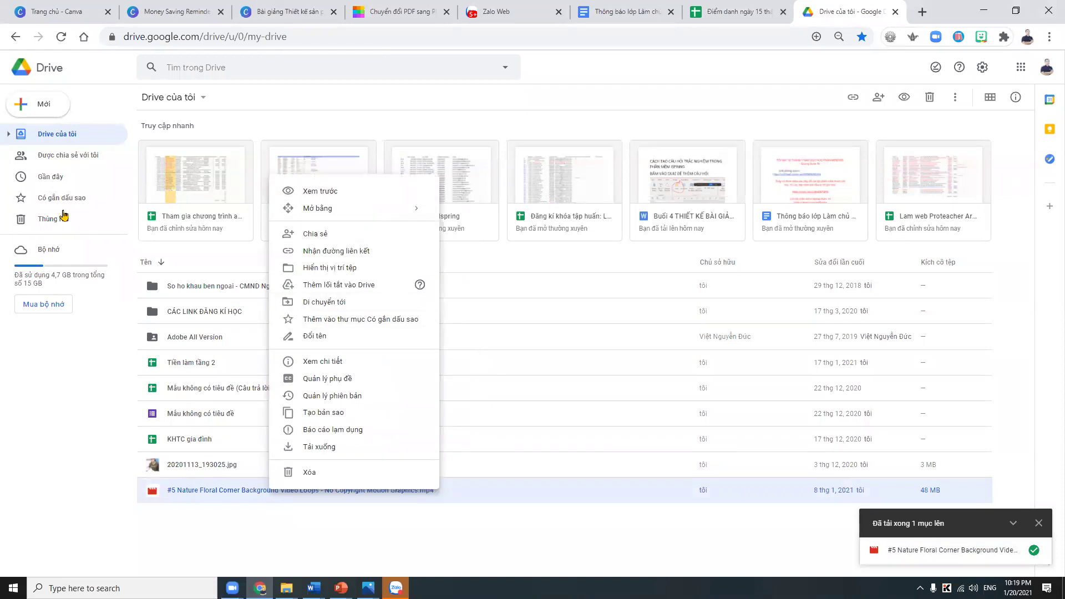
{"action": "left_click", "coordinate": [262, 468]}
{"action": "right_click", "coordinate": [249, 496]}
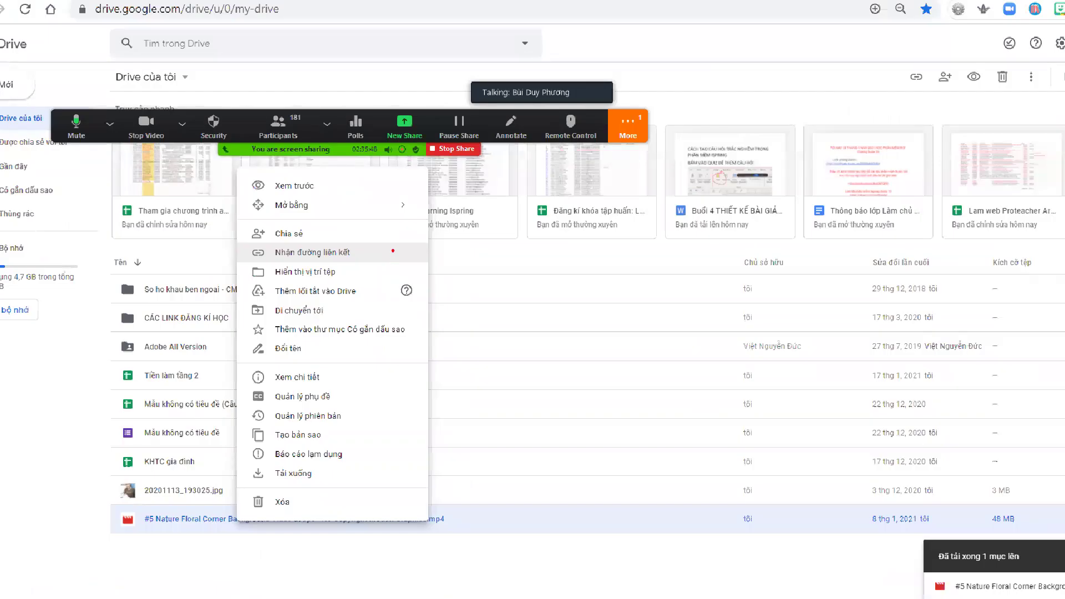
{"action": "mouse_move", "coordinate": [392, 251]}
{"action": "left_mouse_down"}
{"action": "mouse_move", "coordinate": [363, 240]}
{"action": "mouse_move", "coordinate": [243, 243]}
{"action": "mouse_move", "coordinate": [296, 271]}
{"action": "mouse_move", "coordinate": [376, 256]}
{"action": "left_mouse_up"}
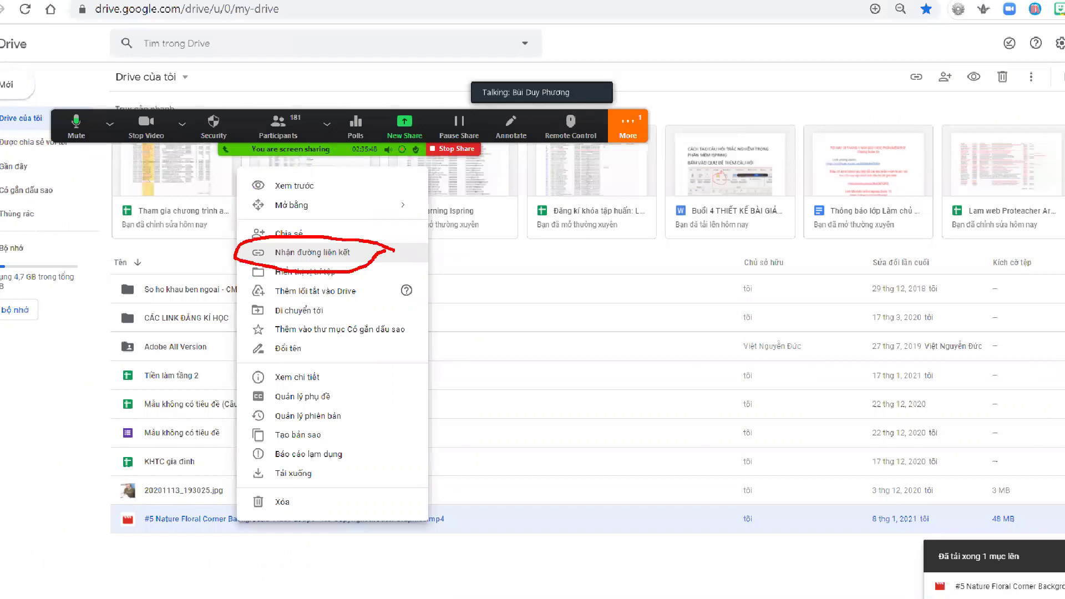
- Snip the full screen showing the annotated file-options menu
{"action": "key", "text": "super+shift+s"}
{"action": "left_click_drag", "start_coordinate": [1, 1], "coordinate": [771, 568]}
{"action": "key", "text": "alt+Tab"}
{"action": "key", "text": "alt+Tab"}
{"action": "key", "text": "alt+Tab"}
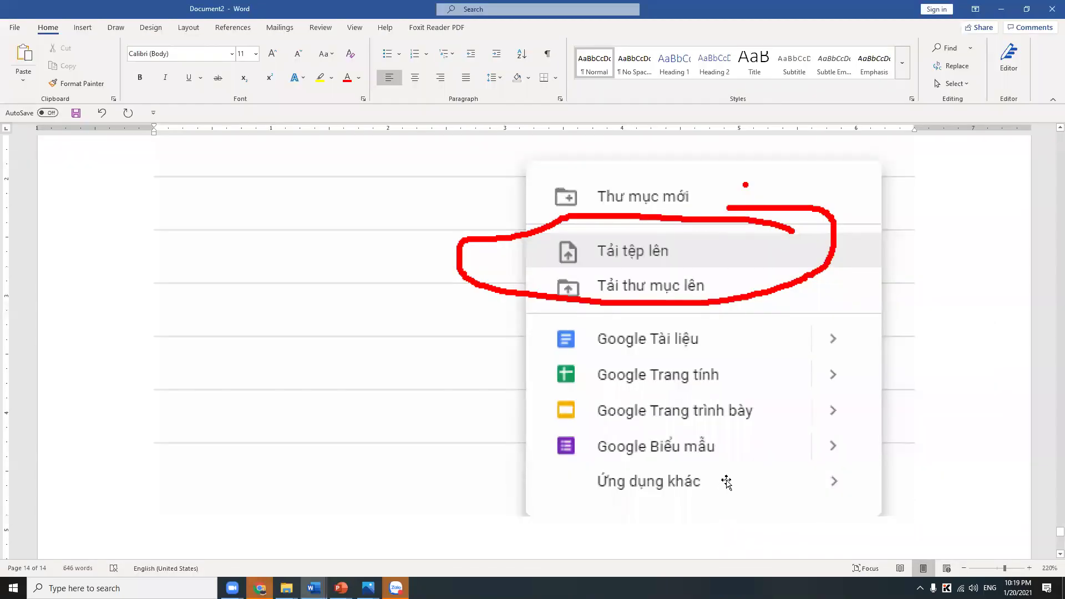
- Paste the annotated mp4 file-options snip on a new line in Document2 and review it
{"action": "key", "text": "Return"}
{"action": "key", "text": "ctrl+v"}
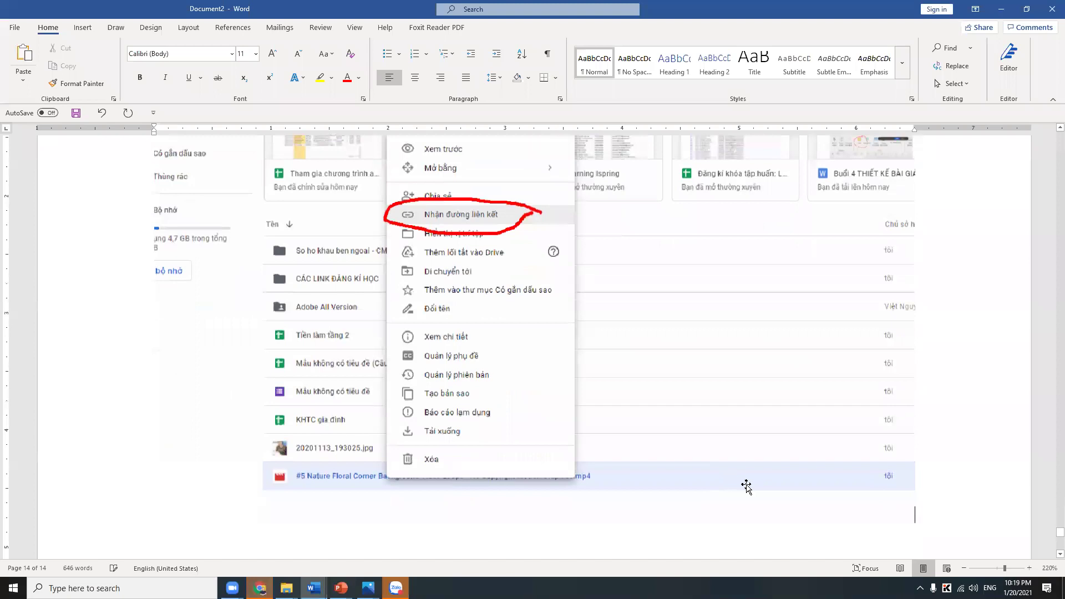
{"action": "scroll", "coordinate": [753, 498], "scroll_direction": "down", "scroll_amount": 4}
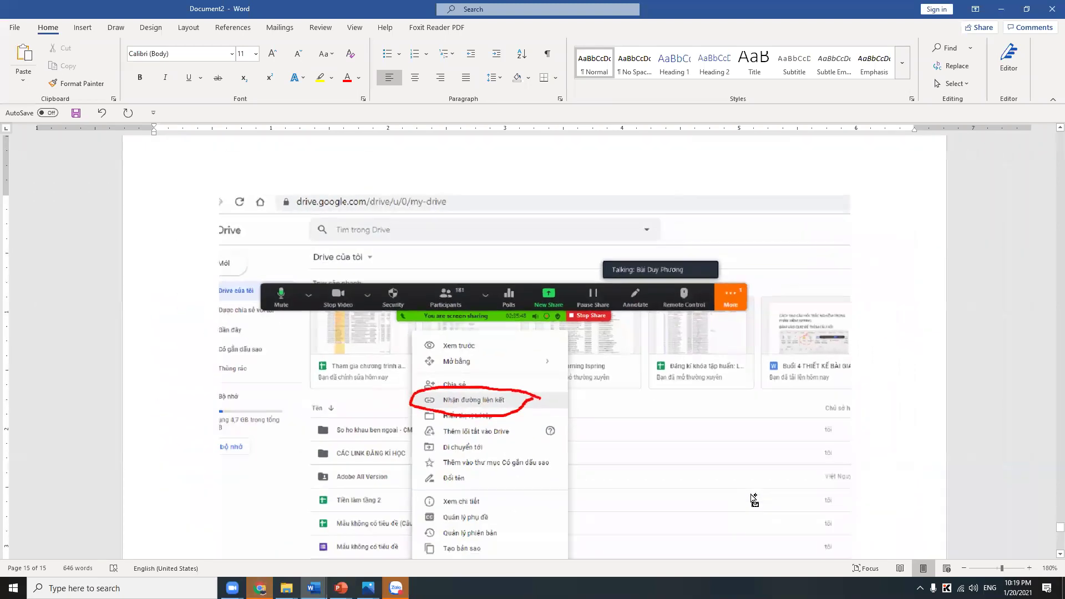
{"action": "scroll", "coordinate": [754, 498], "scroll_direction": "up", "scroll_amount": 3}
{"action": "scroll", "coordinate": [752, 494], "scroll_direction": "down", "scroll_amount": 5}
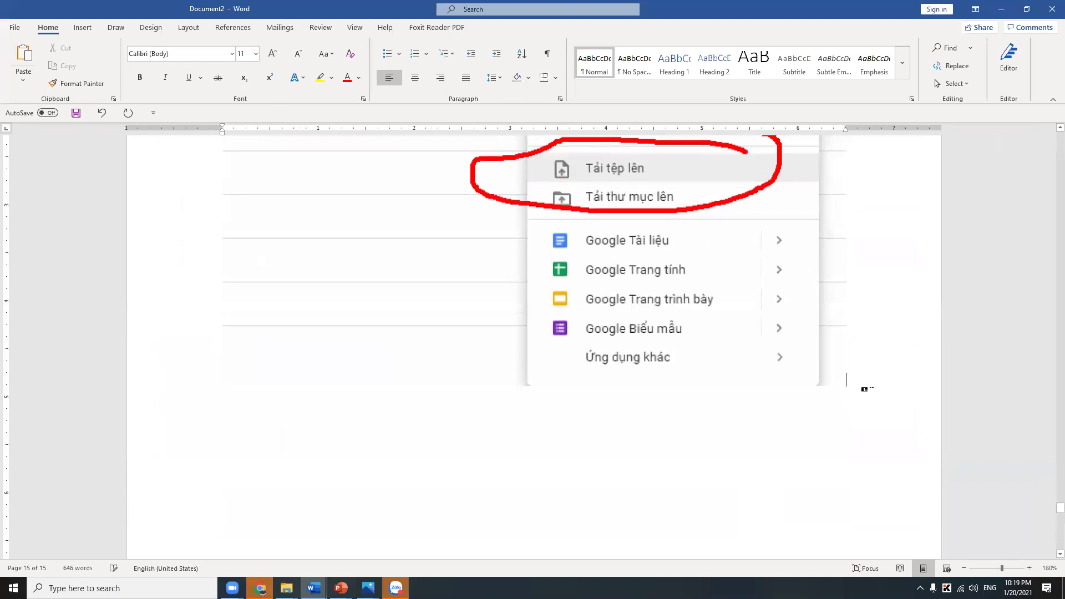
{"action": "scroll", "coordinate": [696, 466], "scroll_direction": "down", "scroll_amount": 6}
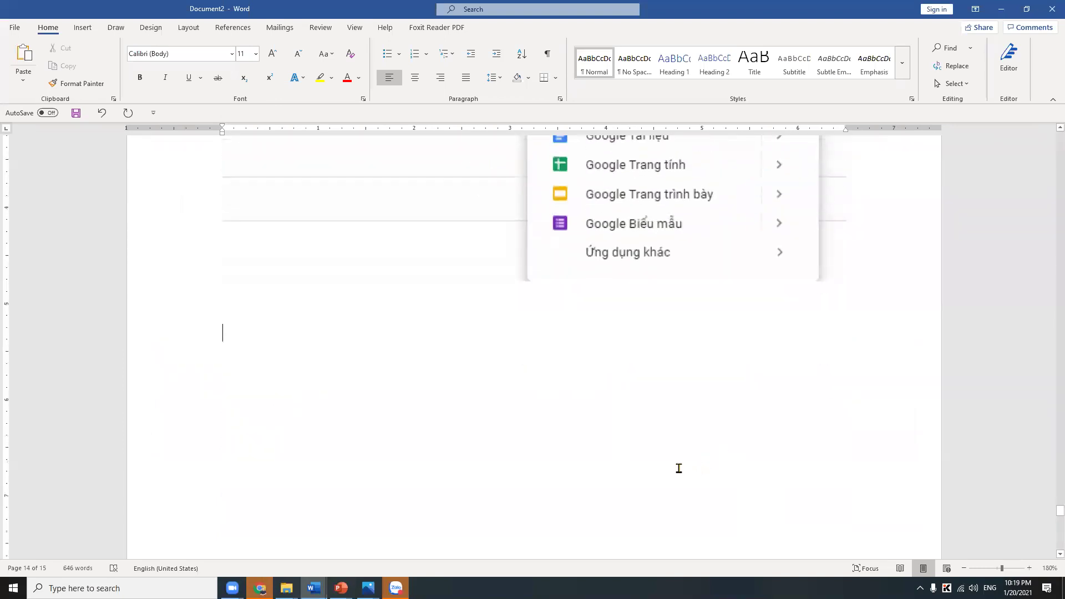
{"action": "scroll", "coordinate": [676, 479], "scroll_direction": "down", "scroll_amount": 2}
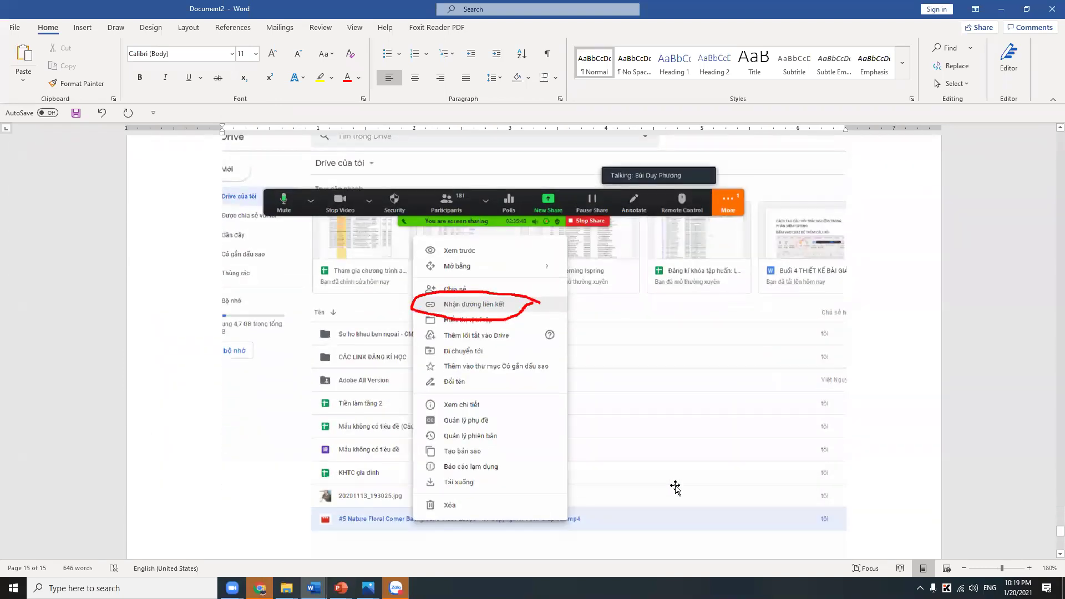
{"action": "left_click", "coordinate": [260, 588]}
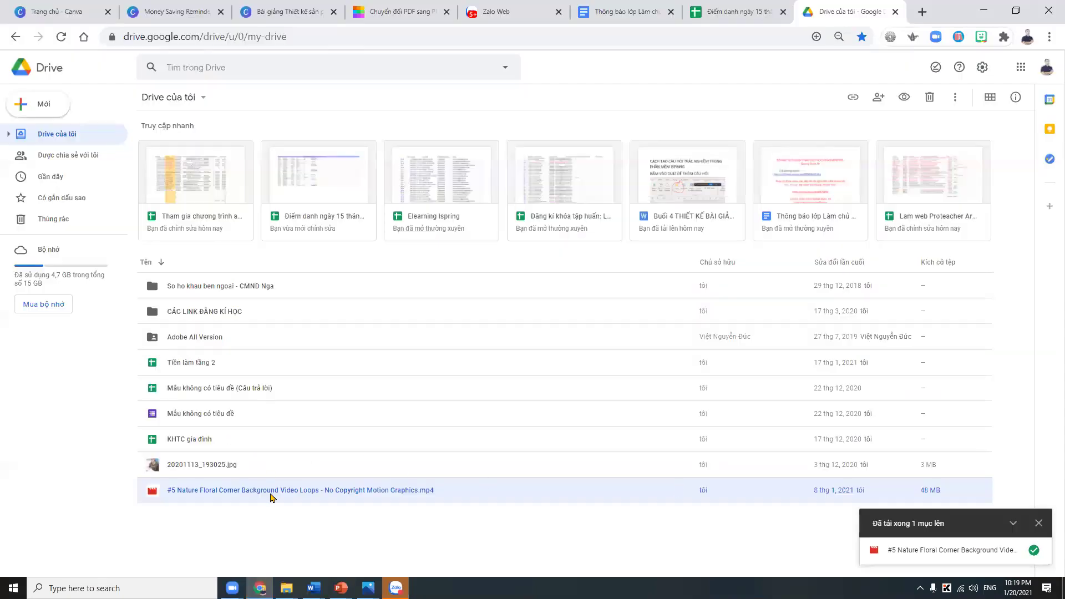
- Open the mp4's get-link dialog and circle the 'Bất kỳ ai có đường liên kết' access option in red
{"action": "right_click", "coordinate": [248, 494]}
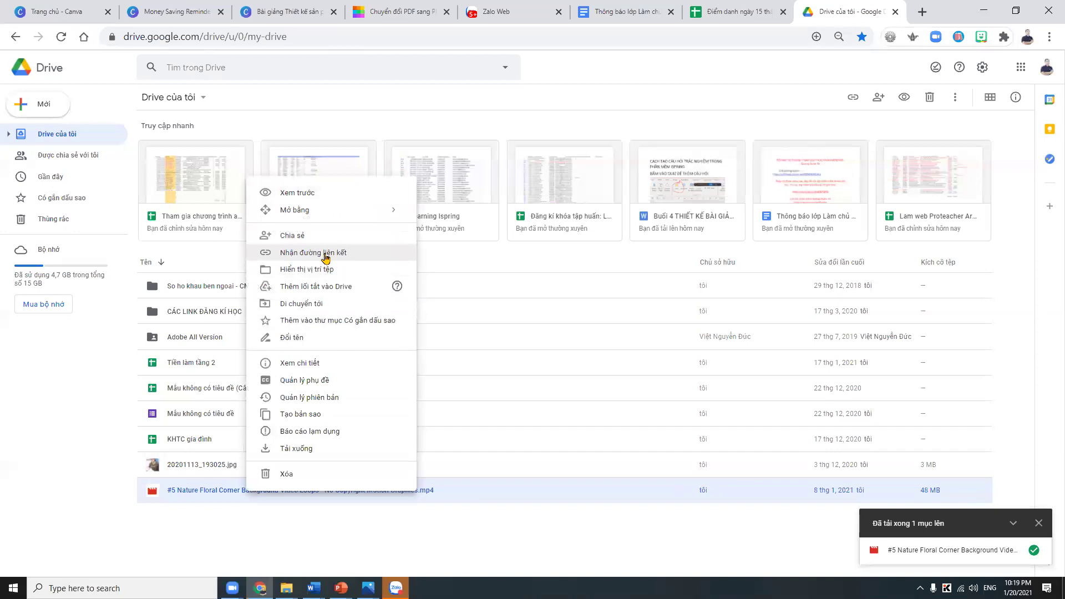
{"action": "left_click", "coordinate": [326, 256]}
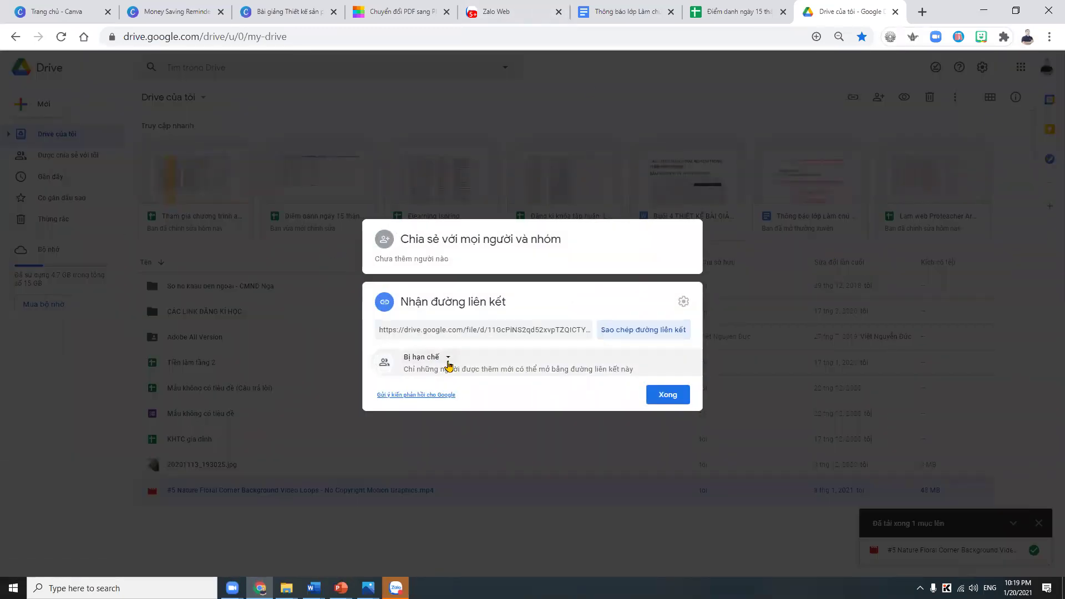
{"action": "left_click", "coordinate": [448, 361]}
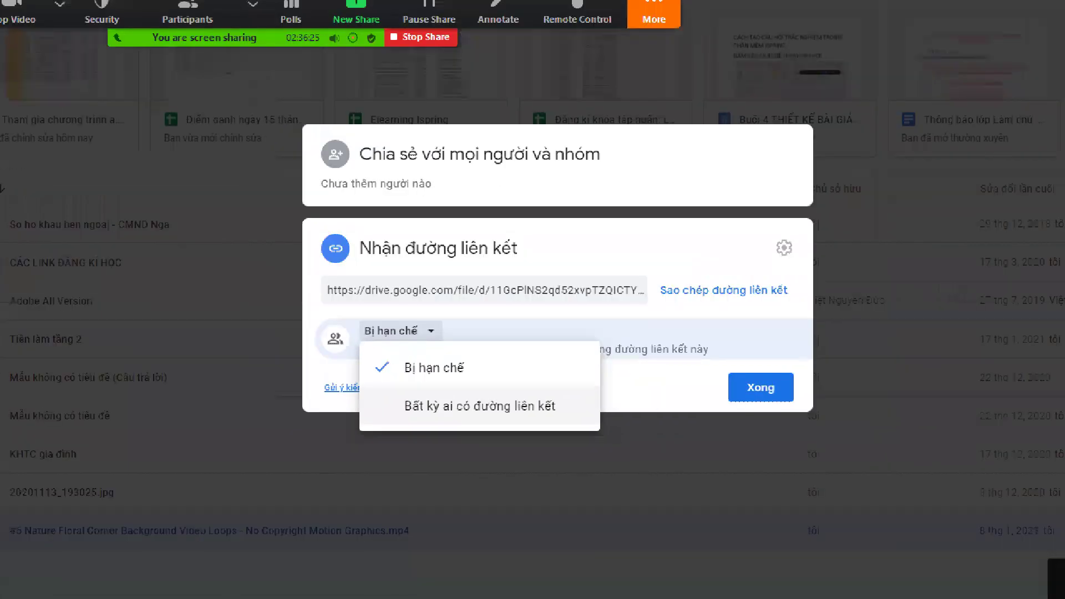
{"action": "mouse_move", "coordinate": [574, 405]}
{"action": "left_mouse_down"}
{"action": "mouse_move", "coordinate": [449, 379]}
{"action": "mouse_move", "coordinate": [508, 462]}
{"action": "mouse_move", "coordinate": [602, 391]}
{"action": "mouse_move", "coordinate": [552, 390]}
{"action": "left_mouse_up"}
- Snip the annotated sharing dialog for the guide
{"action": "key", "text": "super+shift+s"}
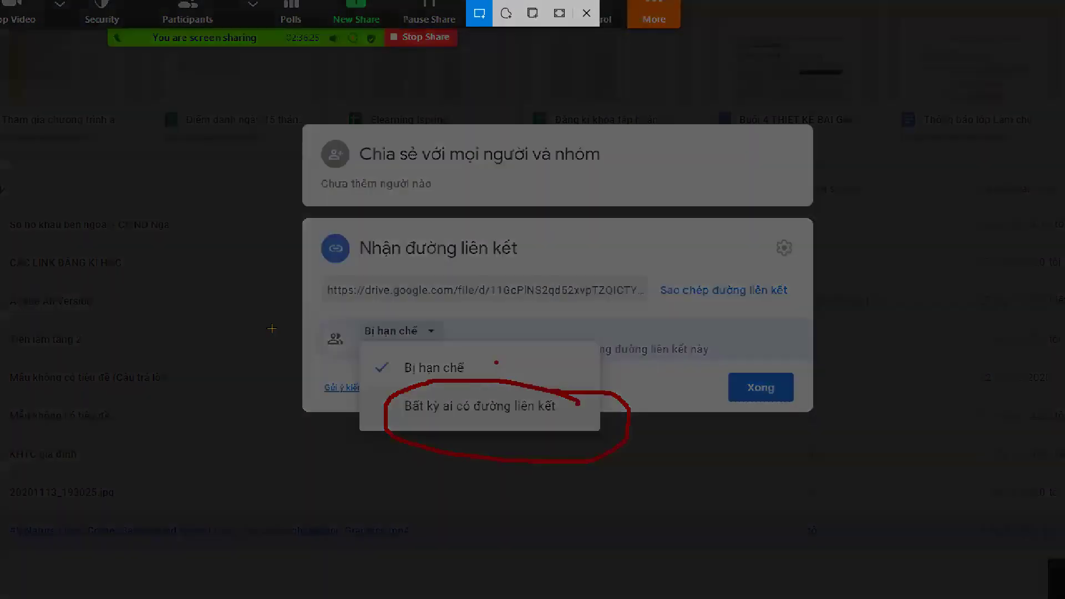
{"action": "left_click_drag", "start_coordinate": [16, 22], "coordinate": [716, 526]}
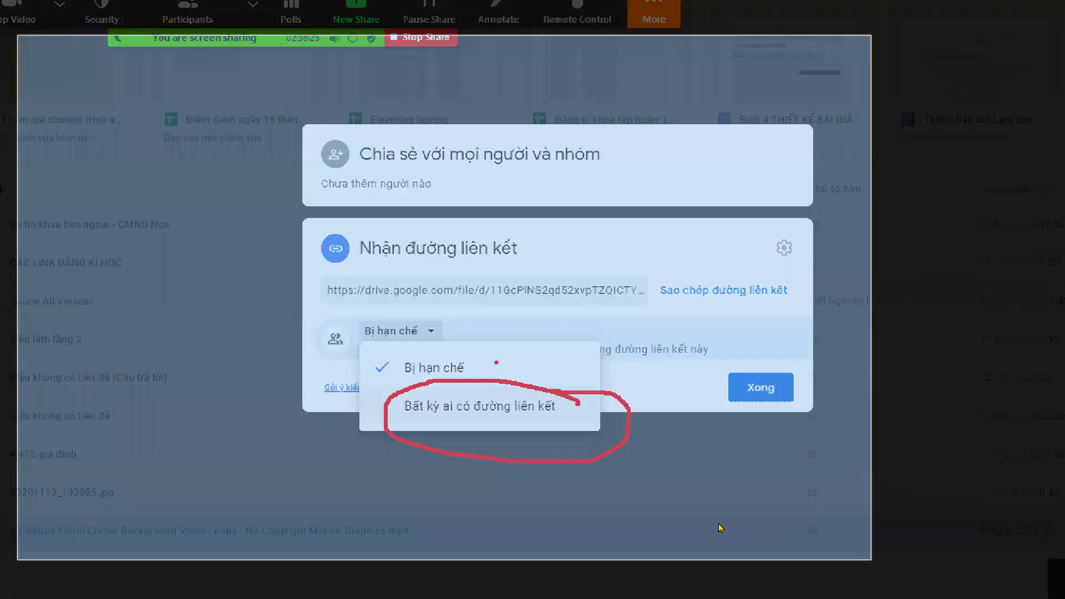
{"action": "key", "text": "alt+Tab"}
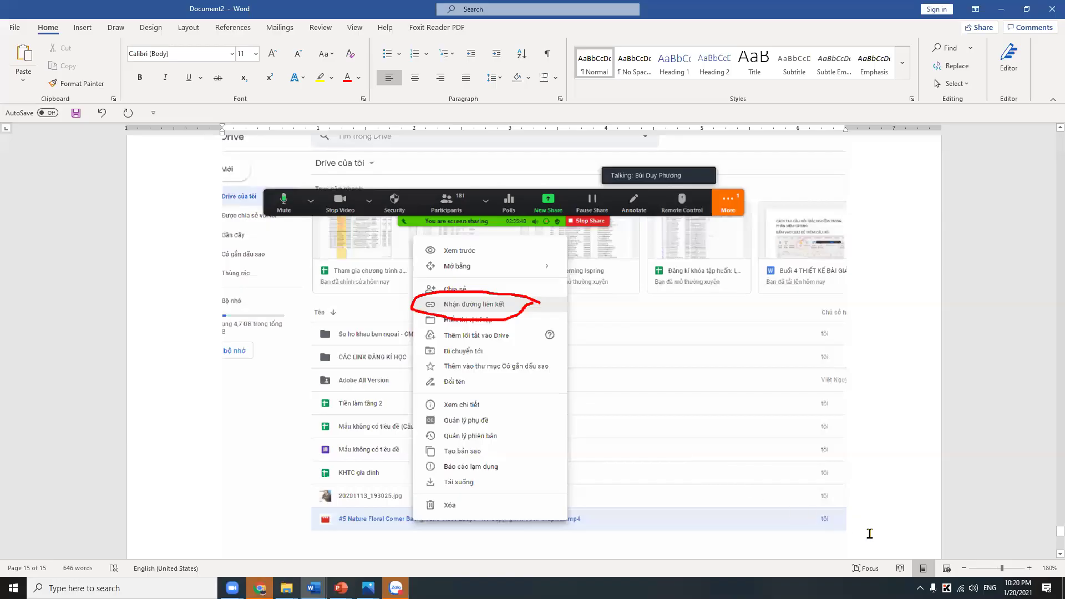
- Add the caption 'Bấm vào bất kì ai có đường liên kết:' on a new line in the guide
{"action": "key", "text": "Return"}
{"action": "type", "text": "Bam vào bật"}
{"action": "type", "text": " kì ai c"}
{"action": "type", "text": "ó dođươ"}
{"action": "type", "text": "ng lieen ke"}
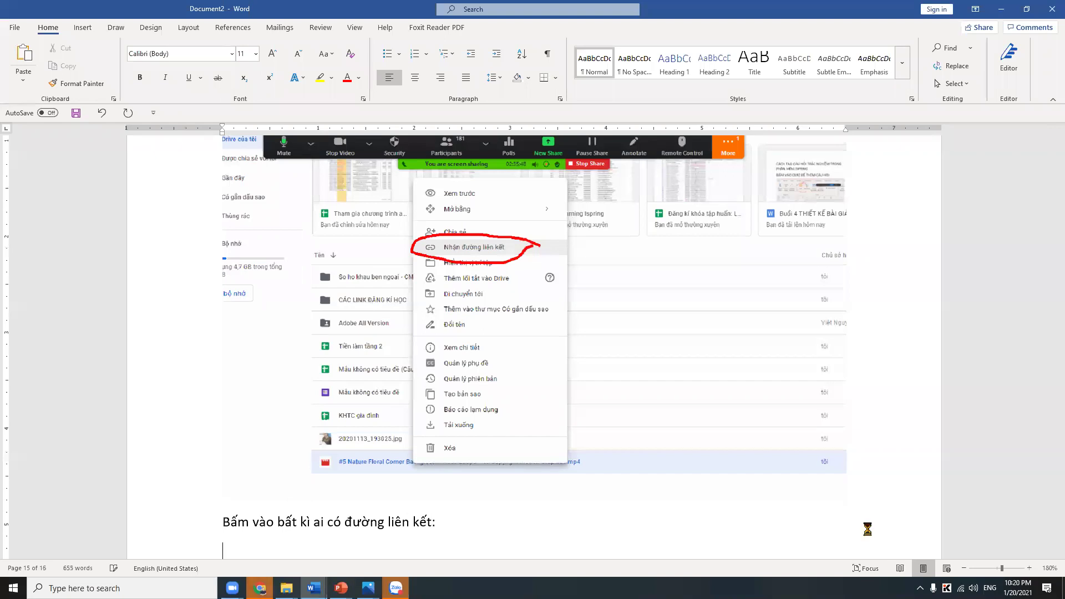
{"action": "key", "text": "alt+Tab"}
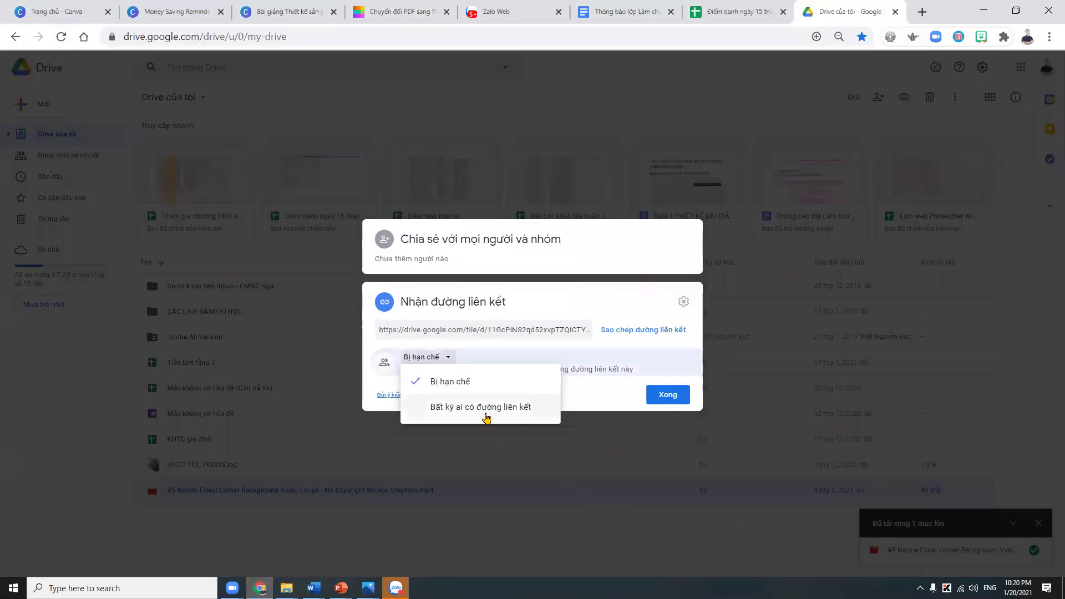
- Set access to 'Bất kỳ ai có đường liên kết', copy the share link, and snip the dialog
{"action": "left_click", "coordinate": [487, 417]}
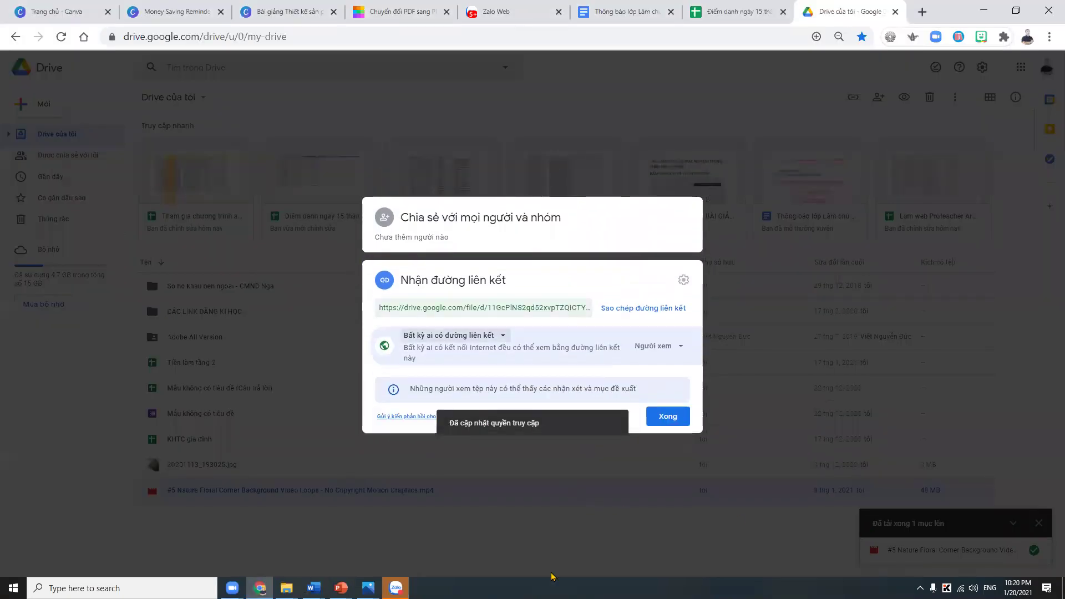
{"action": "left_click", "coordinate": [627, 310]}
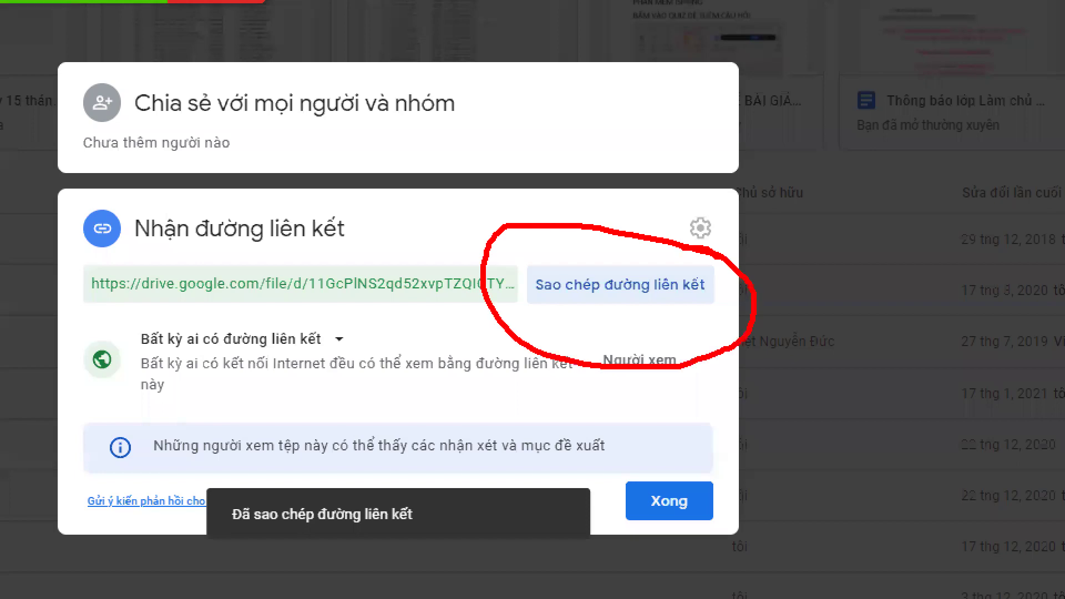
{"action": "key", "text": "super+shift+s"}
{"action": "left_click_drag", "start_coordinate": [8, 24], "coordinate": [747, 541]}
{"action": "key", "text": "alt+Tab"}
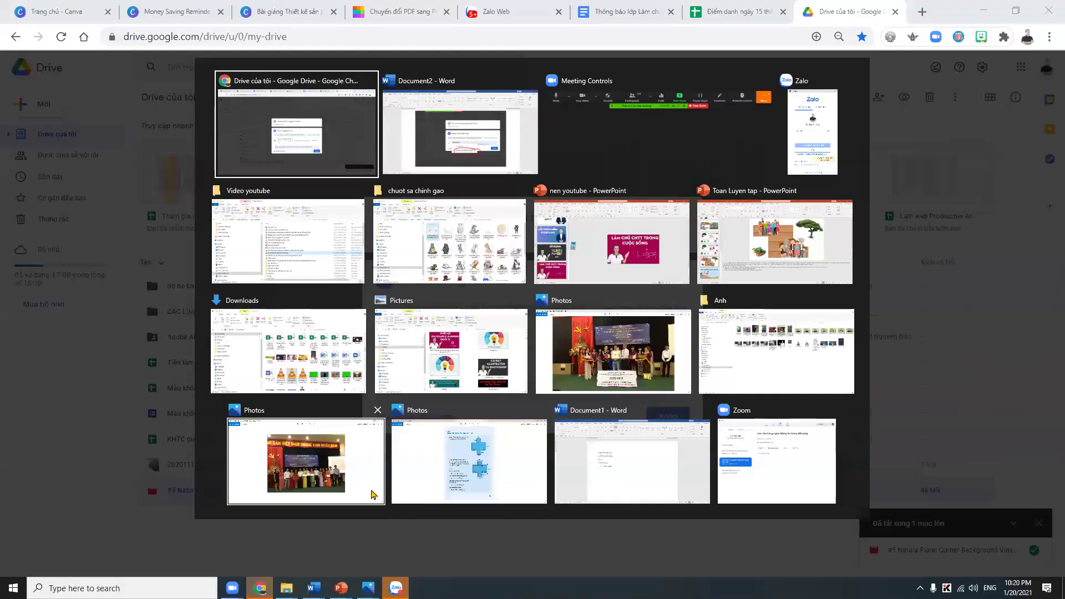
- Paste the copied-link dialog screenshot into the guide, then copy the Drive share link again
{"action": "scroll", "coordinate": [683, 486], "scroll_direction": "down", "scroll_amount": 3}
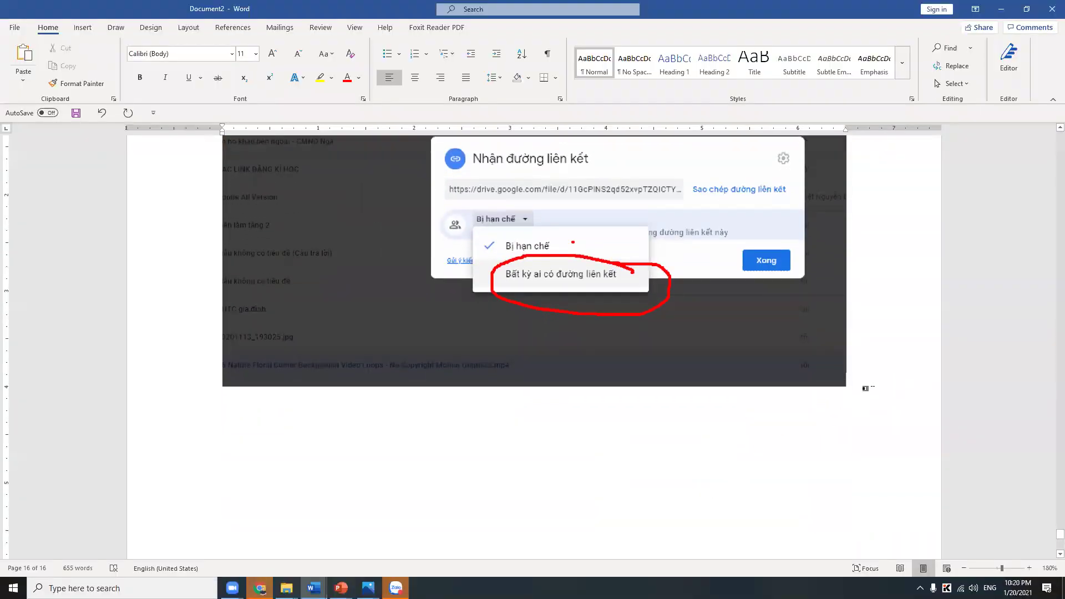
{"action": "key", "text": "ctrl+v"}
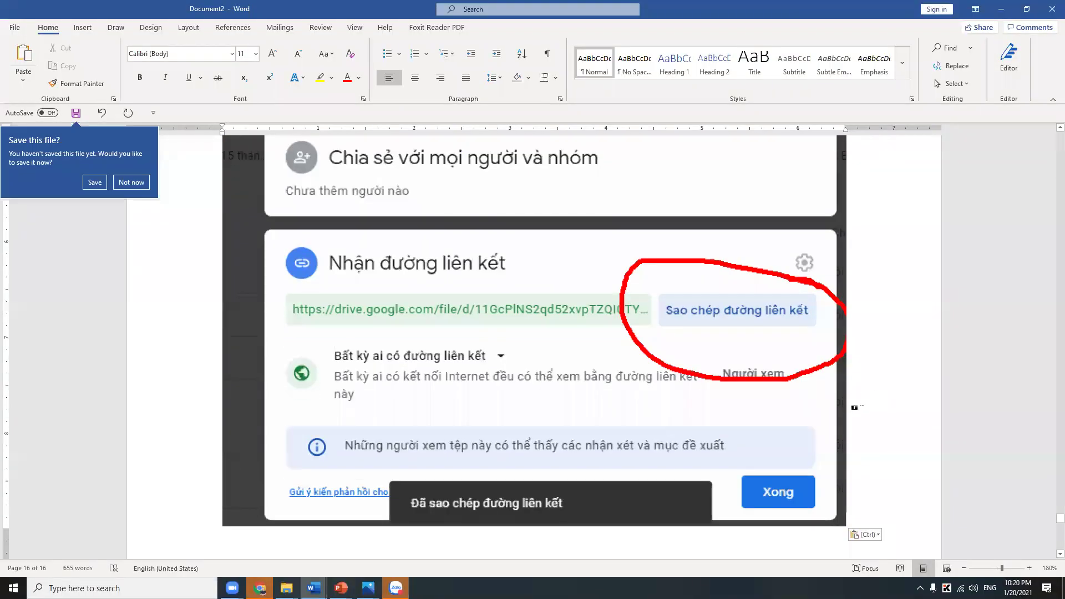
{"action": "scroll", "coordinate": [855, 406], "scroll_direction": "down", "scroll_amount": 5, "text": "ctrl"}
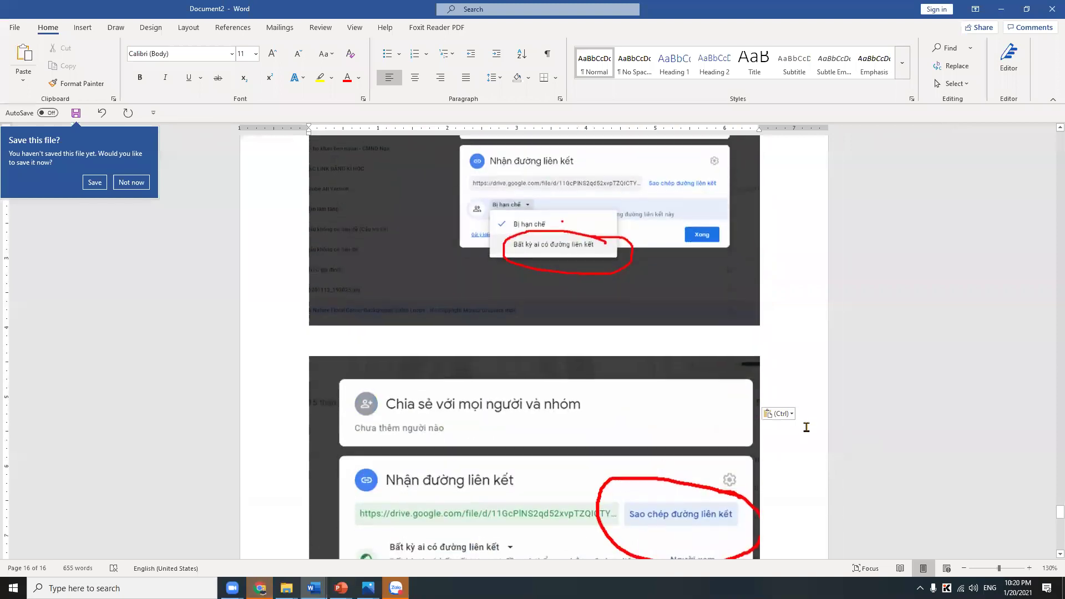
{"action": "scroll", "coordinate": [806, 427], "scroll_direction": "down", "scroll_amount": 6, "text": "ctrl"}
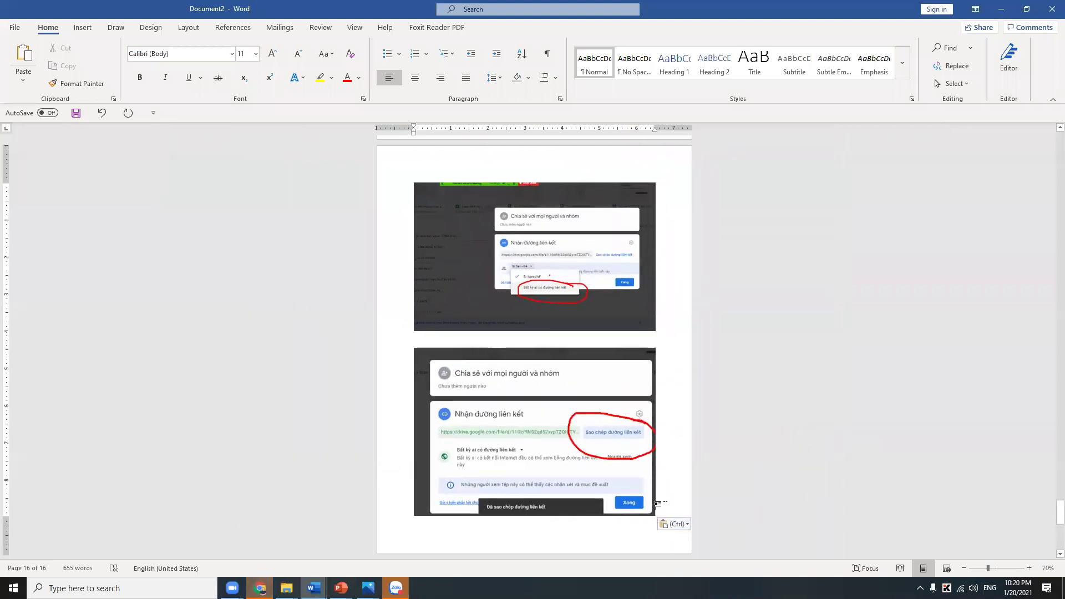
{"action": "scroll", "coordinate": [658, 504], "scroll_direction": "down", "scroll_amount": 3}
{"action": "key", "text": "alt+Tab"}
{"action": "left_click", "coordinate": [622, 310]}
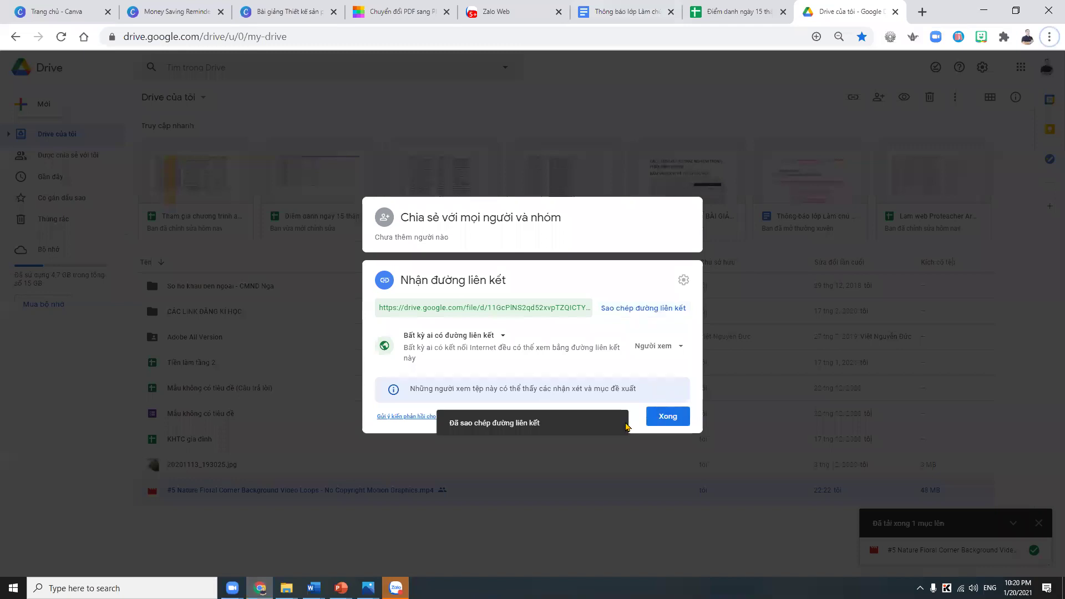
- Enter the student's name in cell A246 of the attendance sheet
{"action": "left_click", "coordinate": [731, 20]}
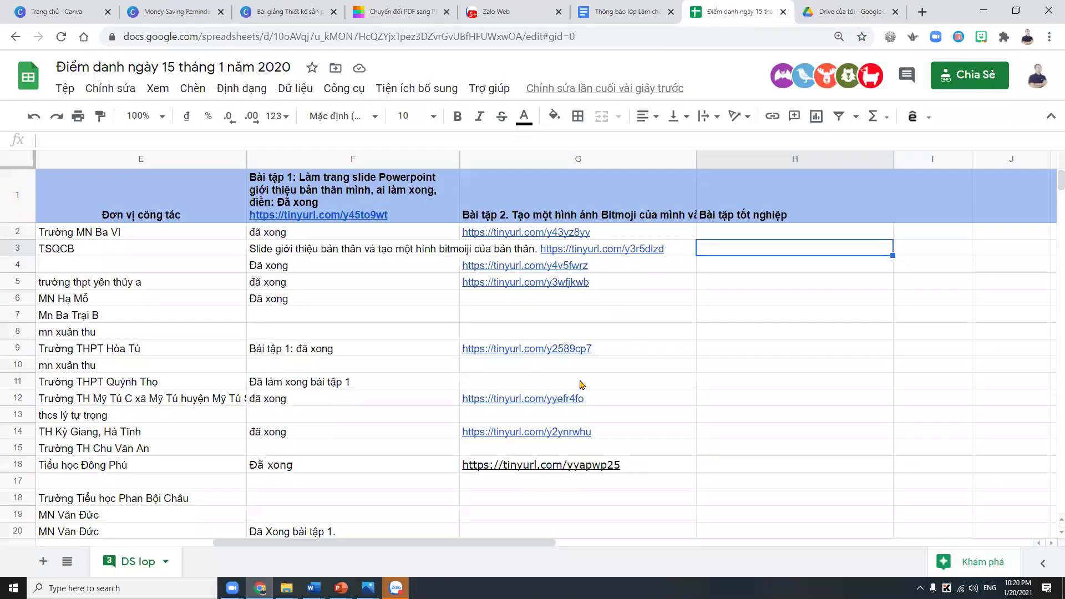
{"action": "scroll", "coordinate": [344, 430], "scroll_direction": "down", "scroll_amount": 3}
{"action": "left_click_drag", "start_coordinate": [459, 546], "coordinate": [187, 530]}
{"action": "scroll", "coordinate": [164, 469], "scroll_direction": "down", "scroll_amount": 15}
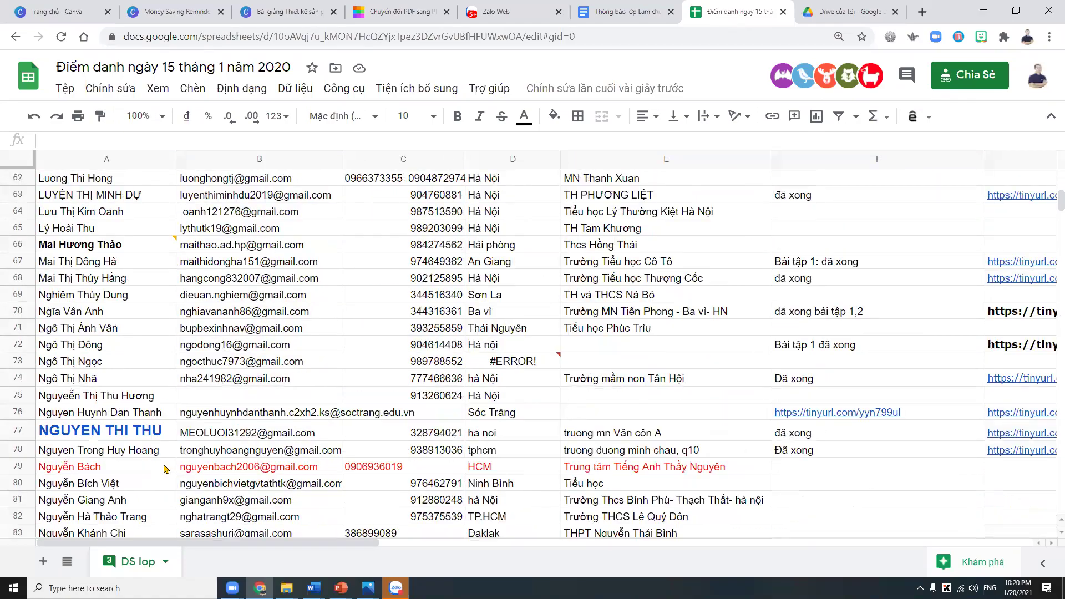
{"action": "scroll", "coordinate": [165, 469], "scroll_direction": "down", "scroll_amount": 20}
{"action": "scroll", "coordinate": [101, 488], "scroll_direction": "down", "scroll_amount": 8}
{"action": "left_click", "coordinate": [65, 351]}
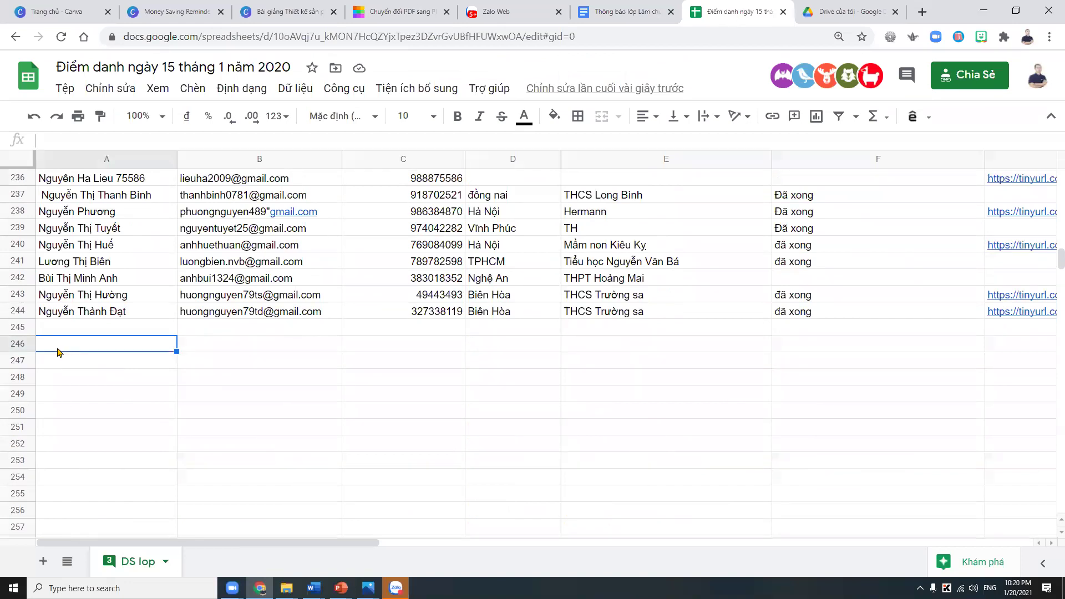
{"action": "type", "text": "Nguyễn Vă"}
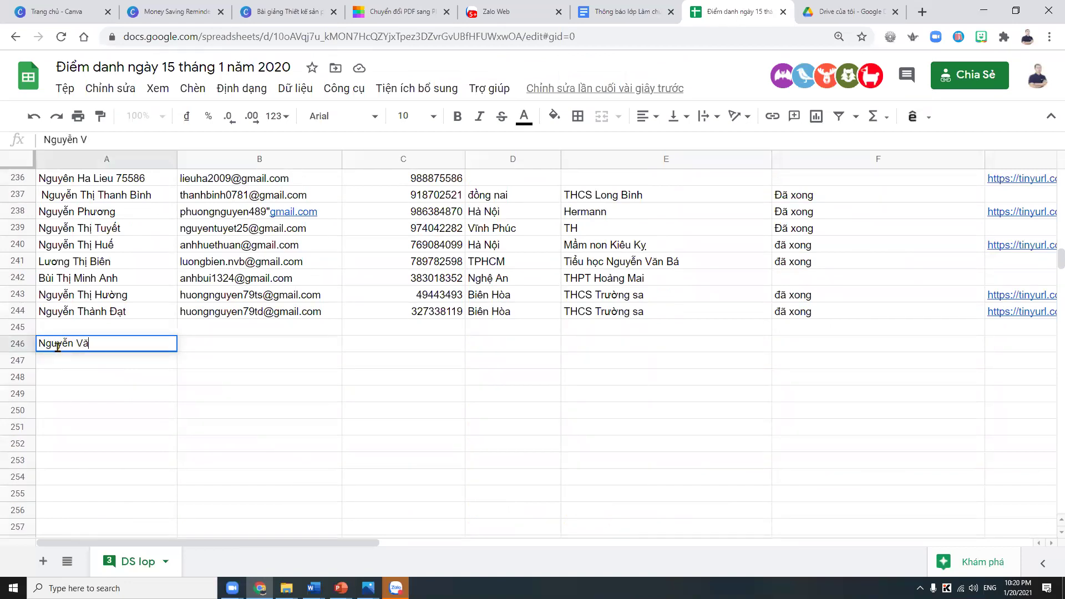
{"action": "key", "text": "Tab"}
{"action": "key", "text": "Tab"}
{"action": "key", "text": "Tab"}
{"action": "key", "text": "Tab"}
{"action": "key", "text": "Tab"}
{"action": "key", "text": "Tab"}
{"action": "key", "text": "Tab"}
{"action": "key", "text": "Tab"}
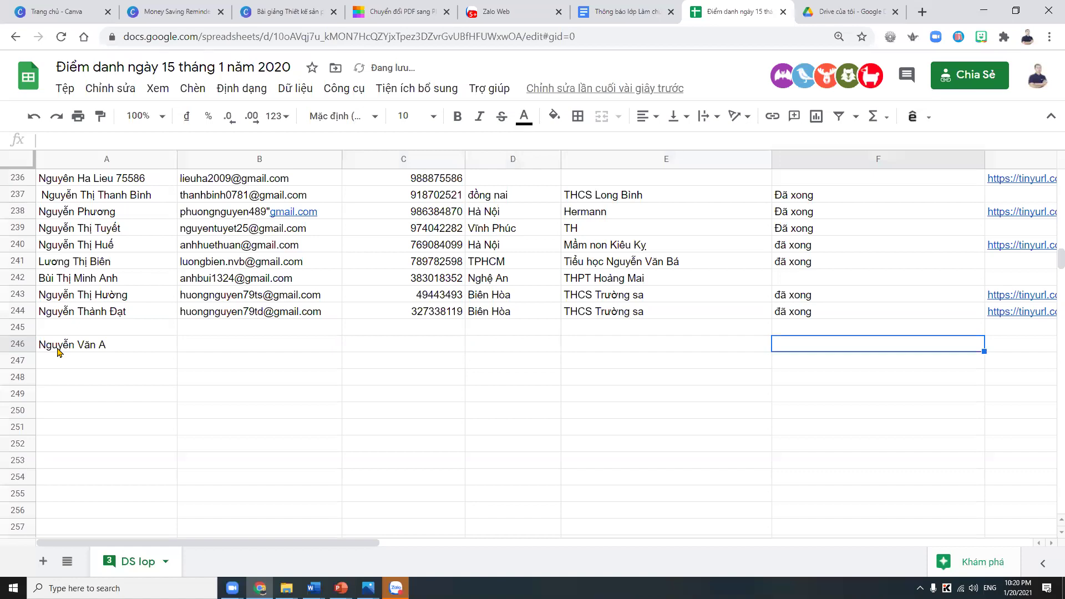
- Fill the Bài tập tốt nghiệp column H with yellow
{"action": "scroll", "coordinate": [738, 309], "scroll_direction": "up", "scroll_amount": 20}
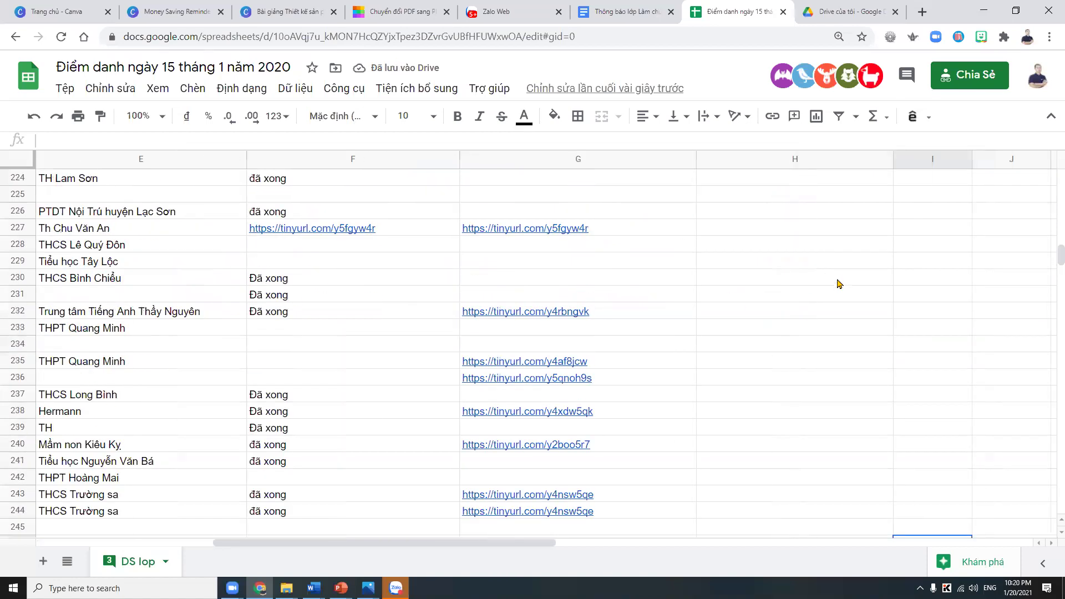
{"action": "scroll", "coordinate": [823, 232], "scroll_direction": "up", "scroll_amount": 20}
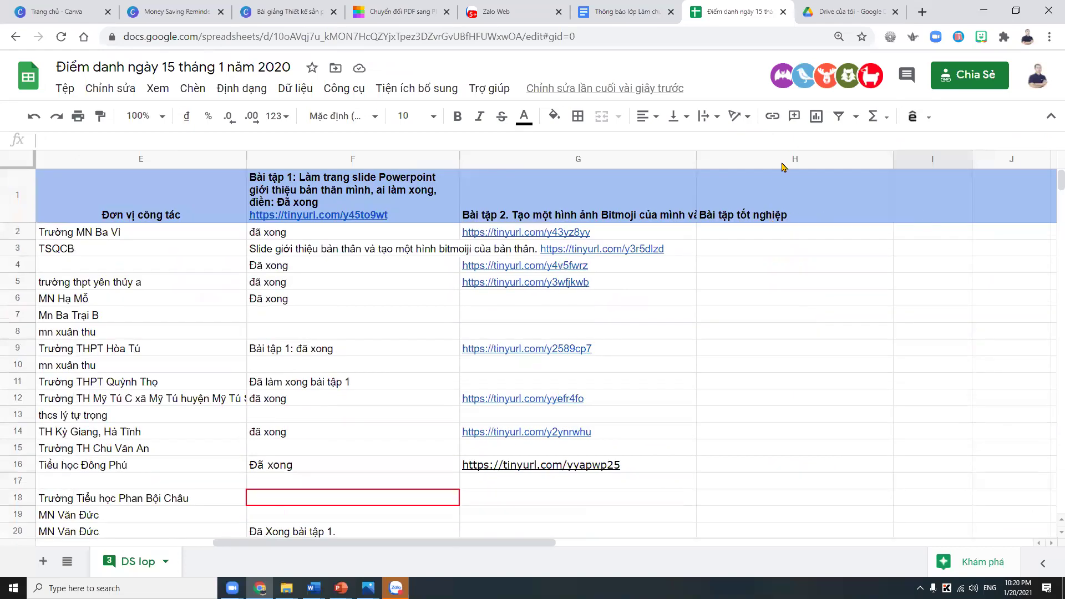
{"action": "scroll", "coordinate": [782, 166], "scroll_direction": "down", "scroll_amount": 20}
{"action": "left_click", "coordinate": [786, 161]}
{"action": "scroll", "coordinate": [761, 274], "scroll_direction": "up", "scroll_amount": 20}
{"action": "scroll", "coordinate": [761, 273], "scroll_direction": "up", "scroll_amount": 20}
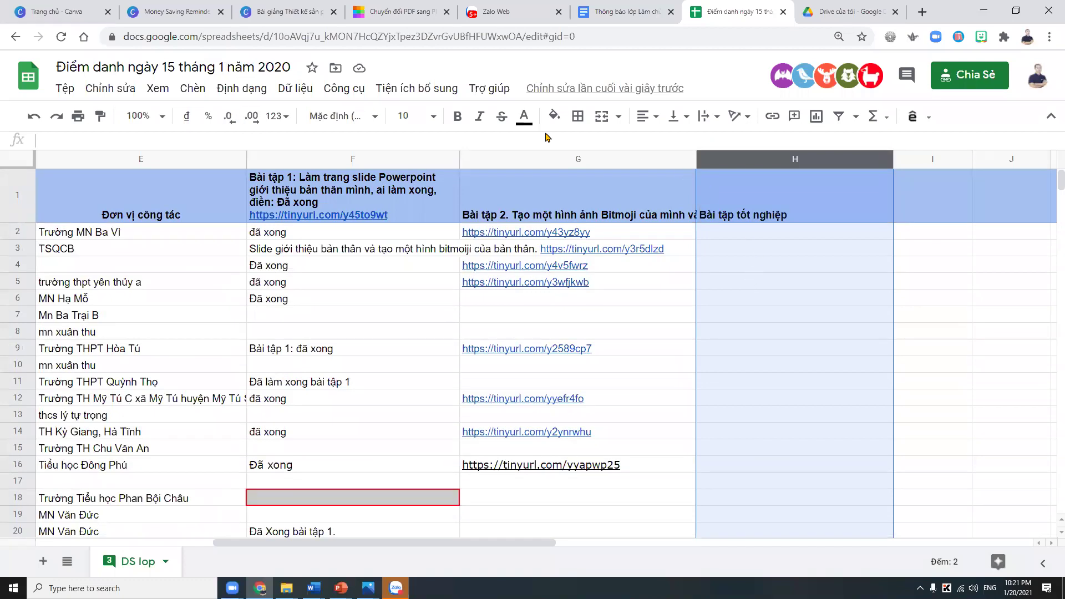
{"action": "left_click", "coordinate": [554, 118]}
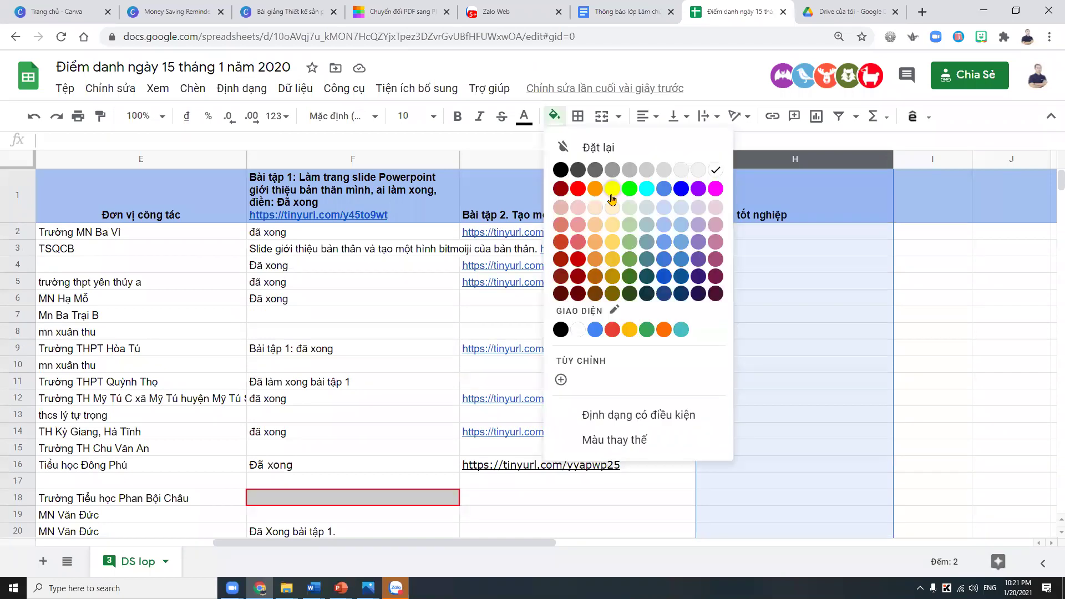
{"action": "left_click", "coordinate": [613, 198]}
{"action": "left_click", "coordinate": [765, 350]}
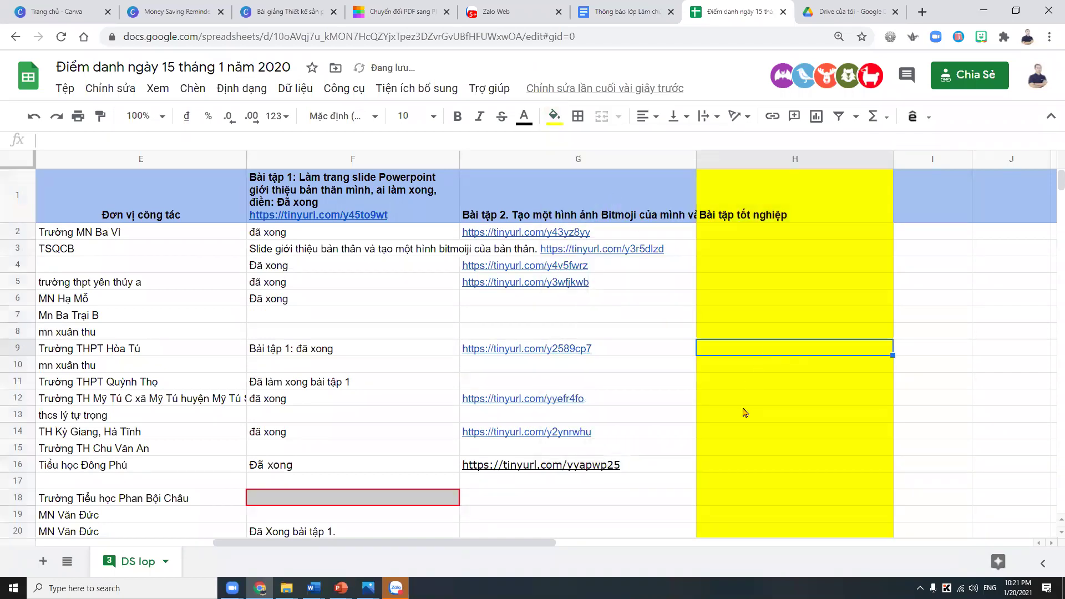
- Paste the mp4's Drive share link into cell H246 and verify it
{"action": "scroll", "coordinate": [749, 443], "scroll_direction": "down", "scroll_amount": 20}
{"action": "left_click_drag", "start_coordinate": [1054, 205], "coordinate": [1050, 271]}
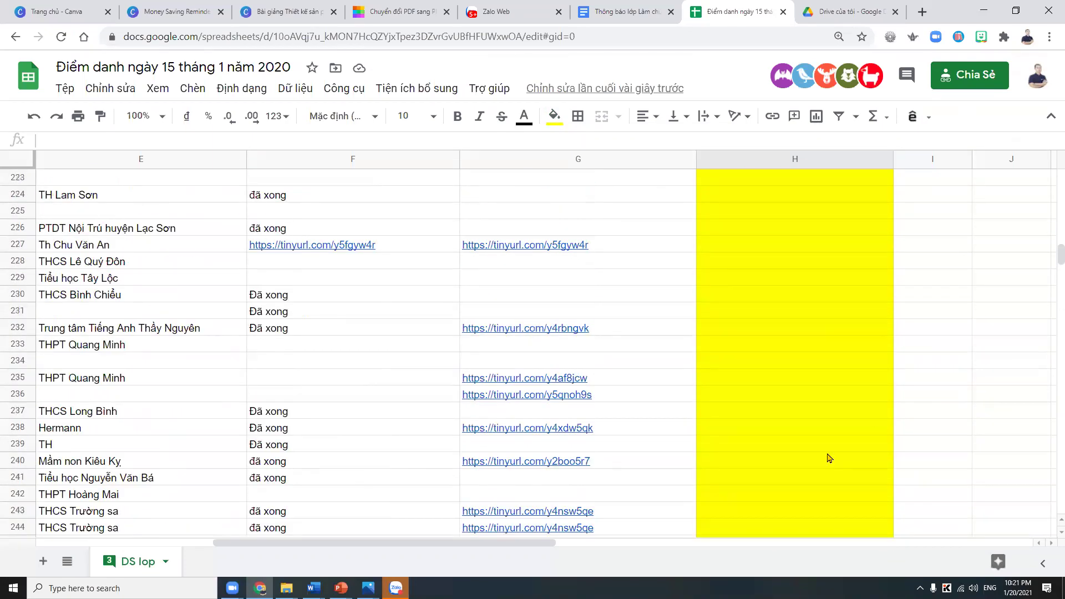
{"action": "left_click_drag", "start_coordinate": [293, 542], "coordinate": [113, 542]}
{"action": "scroll", "coordinate": [95, 495], "scroll_direction": "down", "scroll_amount": 4}
{"action": "left_click", "coordinate": [147, 367]}
{"action": "key", "text": "Tab"}
{"action": "key", "text": "Tab"}
{"action": "key", "text": "Tab"}
{"action": "key", "text": "Tab"}
{"action": "key", "text": "Tab"}
{"action": "key", "text": "Tab"}
{"action": "key", "text": "Tab"}
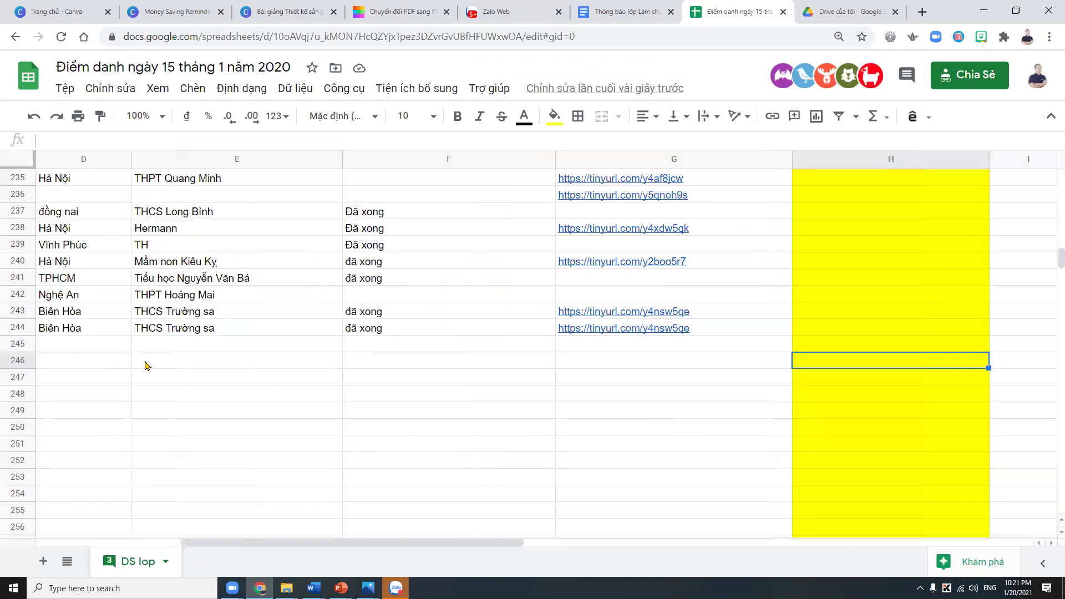
{"action": "key", "text": "ctrl+v"}
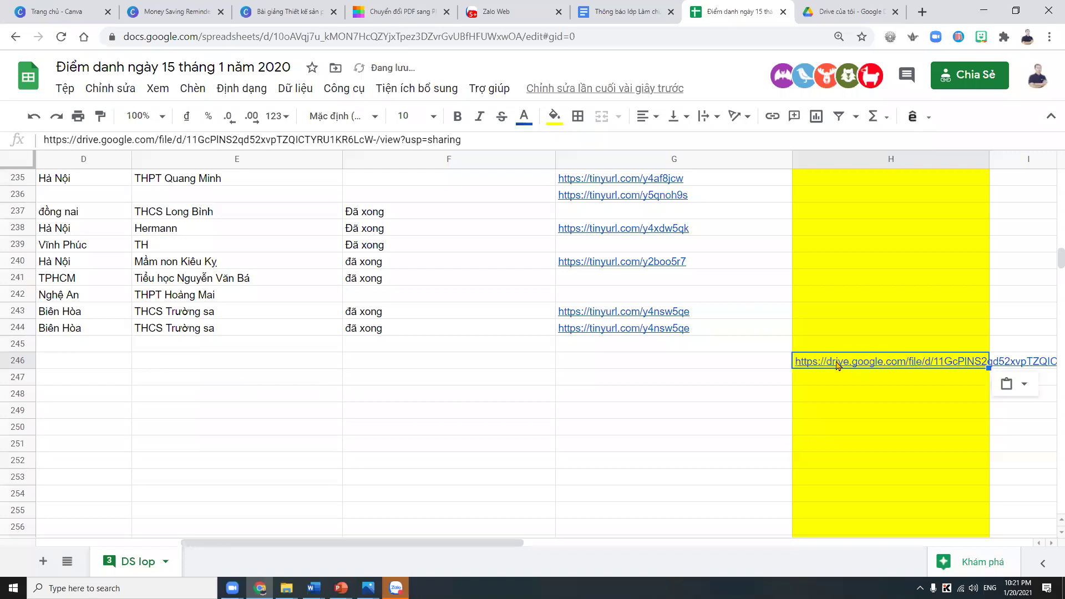
{"action": "left_click", "coordinate": [816, 443]}
{"action": "left_click", "coordinate": [837, 363]}
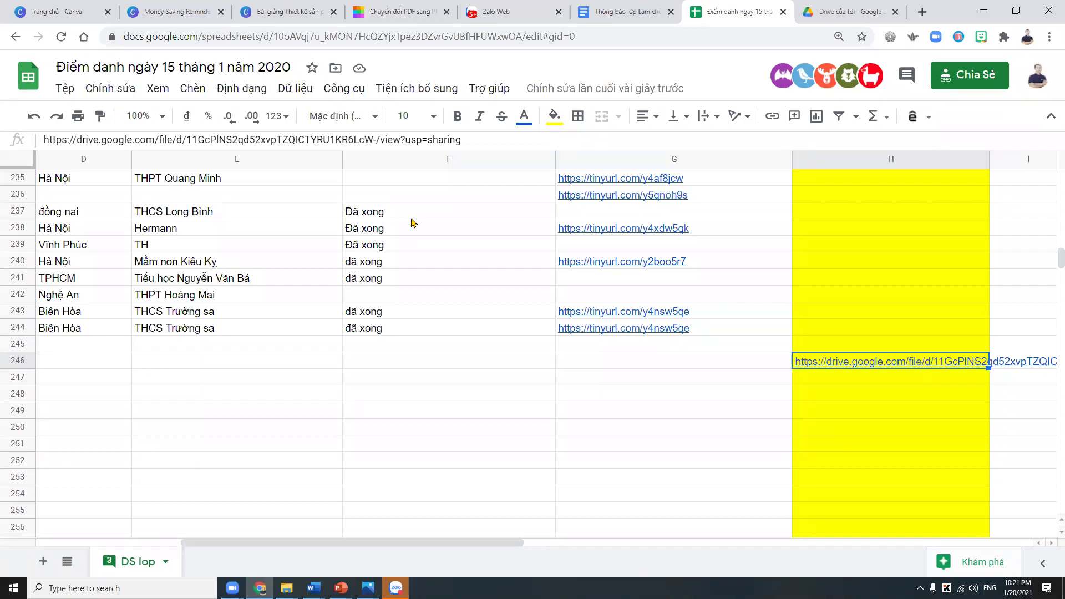
{"action": "left_click", "coordinate": [313, 588]}
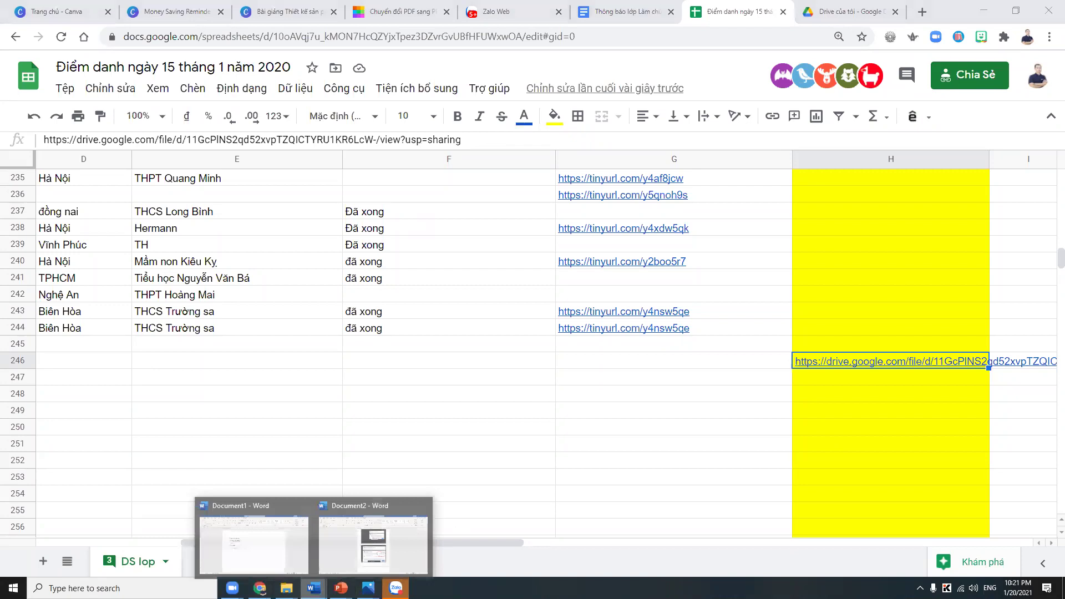
- Select and copy the assignment text in Document2 down to the submission deadline
{"action": "left_click", "coordinate": [307, 557]}
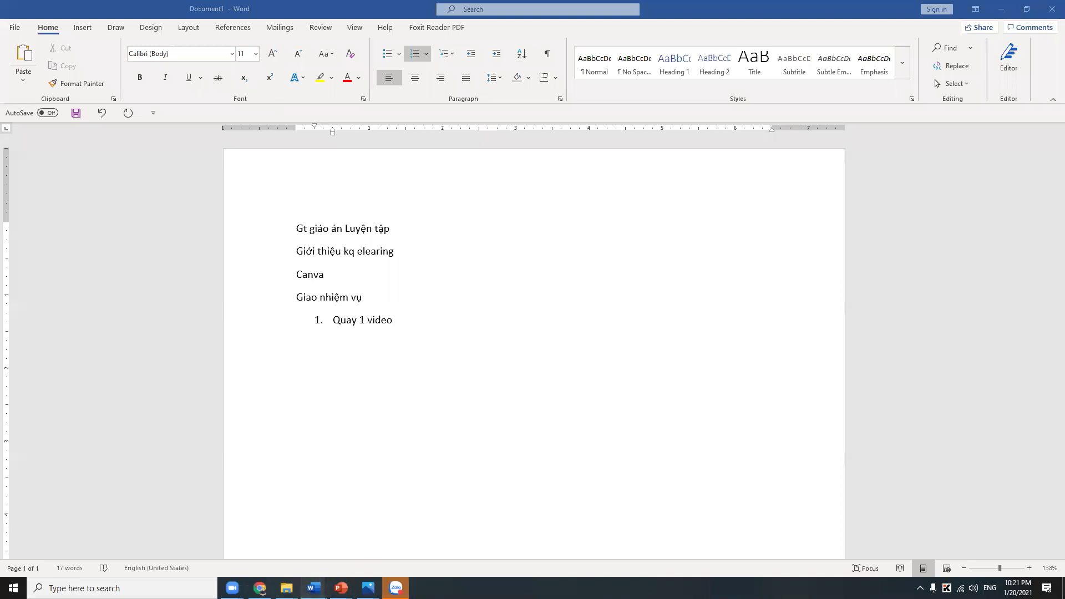
{"action": "mouse_move", "coordinate": [313, 587]}
{"action": "left_click", "coordinate": [363, 555]}
{"action": "scroll", "coordinate": [373, 335], "scroll_direction": "up", "scroll_amount": 15}
{"action": "scroll", "coordinate": [454, 324], "scroll_direction": "up", "scroll_amount": 15}
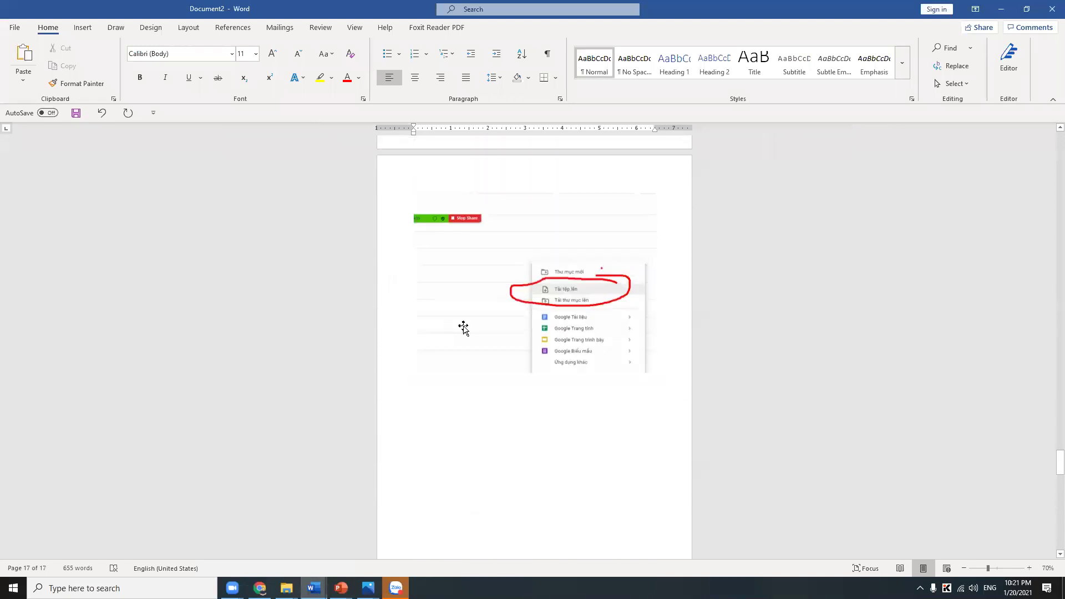
{"action": "scroll", "coordinate": [471, 330], "scroll_direction": "up", "scroll_amount": 5}
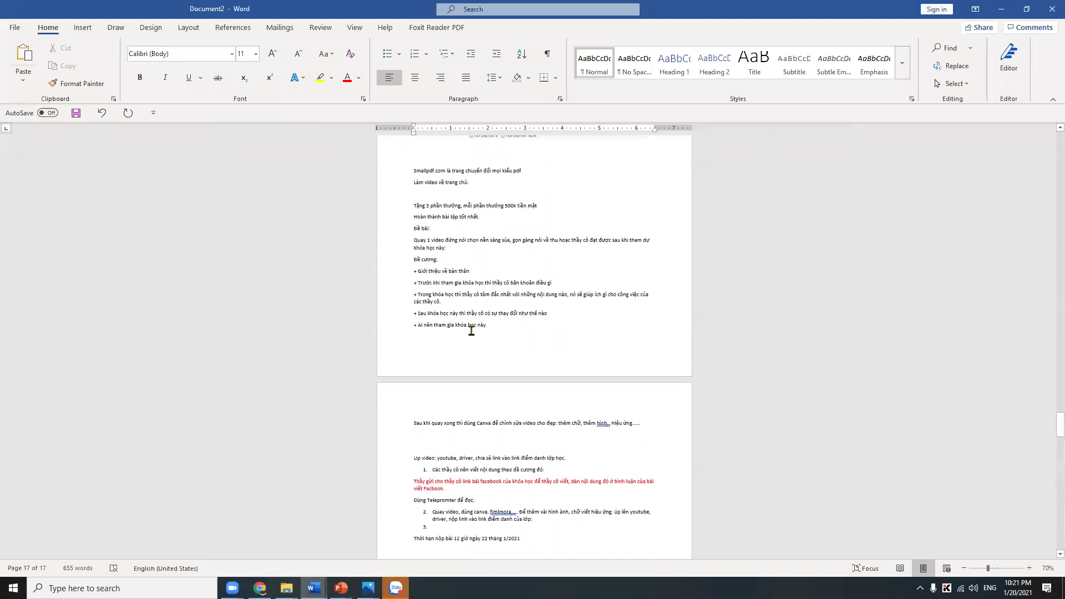
{"action": "scroll", "coordinate": [485, 361], "scroll_direction": "up", "scroll_amount": 5, "text": "ctrl"}
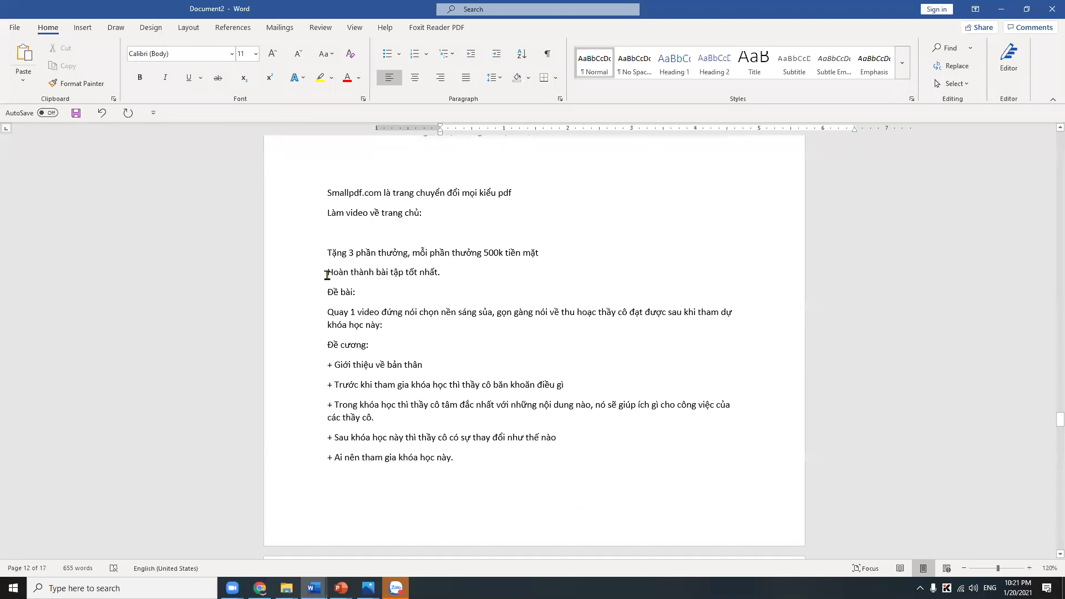
{"action": "scroll", "coordinate": [379, 370], "scroll_direction": "down", "scroll_amount": 6}
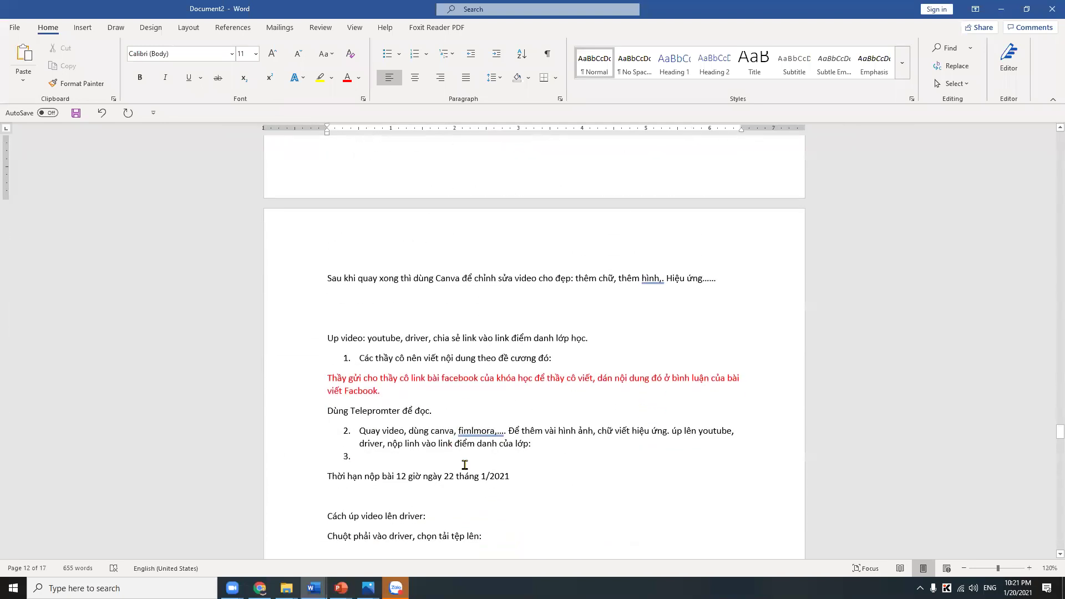
{"action": "scroll", "coordinate": [462, 447], "scroll_direction": "down", "scroll_amount": 3}
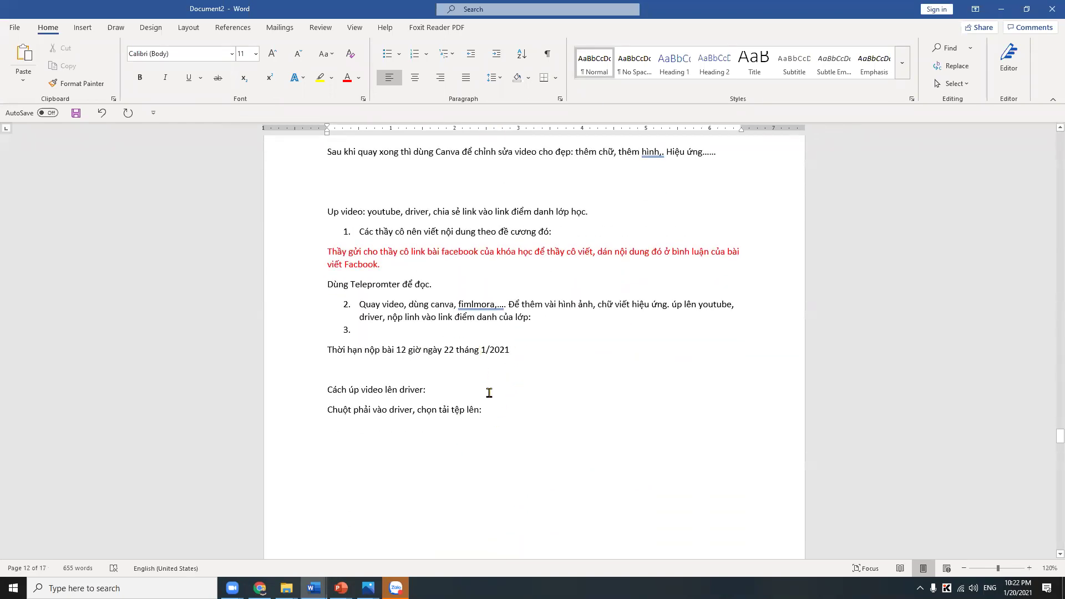
{"action": "left_click", "coordinate": [522, 358], "text": "shift"}
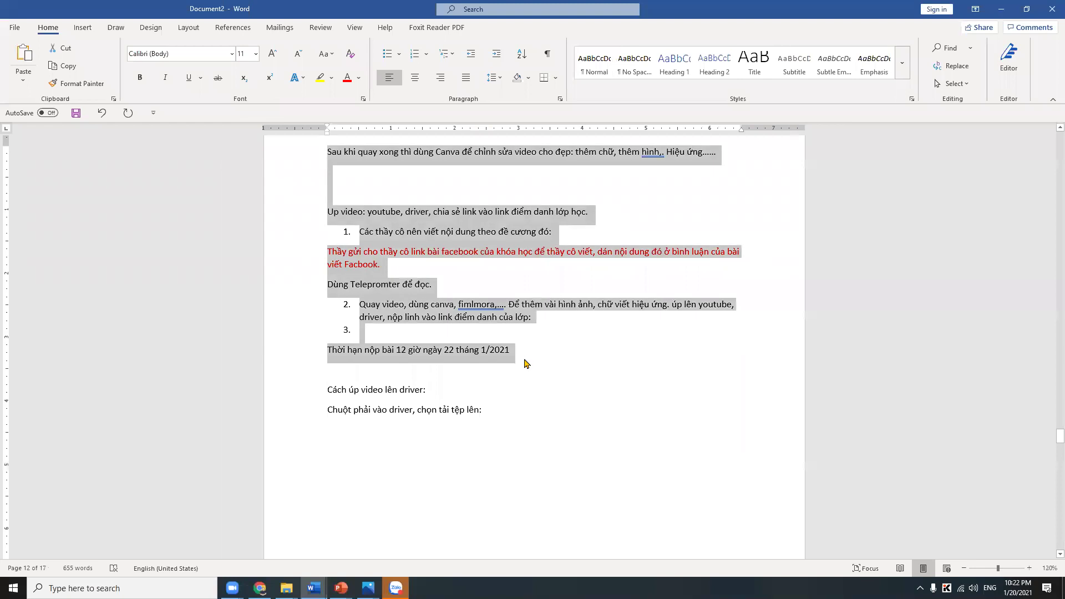
{"action": "scroll", "coordinate": [513, 361], "scroll_direction": "up", "scroll_amount": 3}
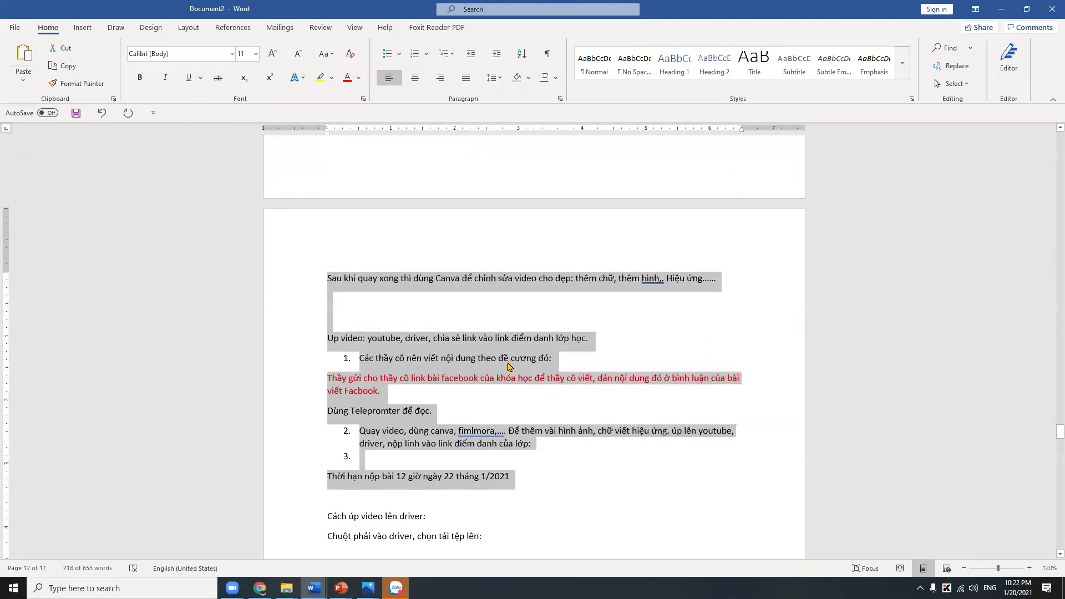
{"action": "key", "text": "alt+Tab"}
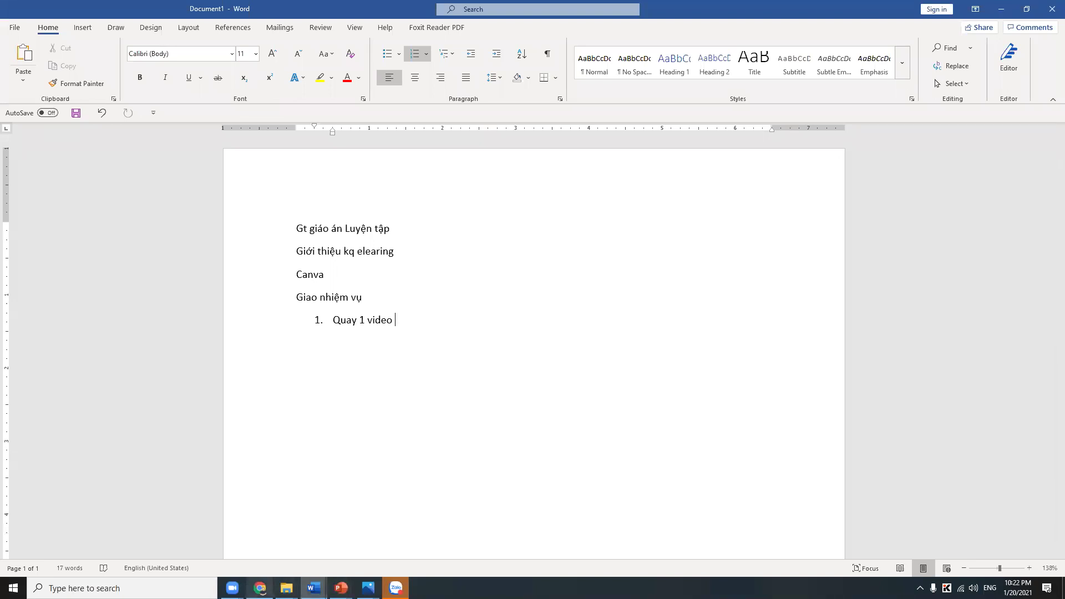
{"action": "left_click", "coordinate": [259, 588]}
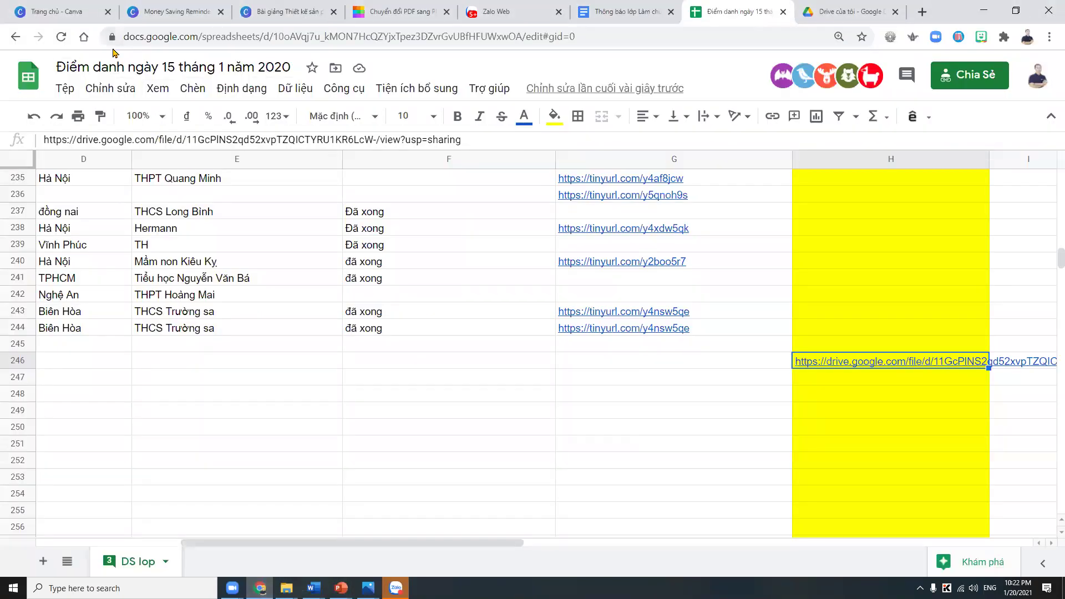
- Paste the assignment text on new lines below the iSpring Suite 10 heading in the class notice
{"action": "left_click", "coordinate": [616, 22]}
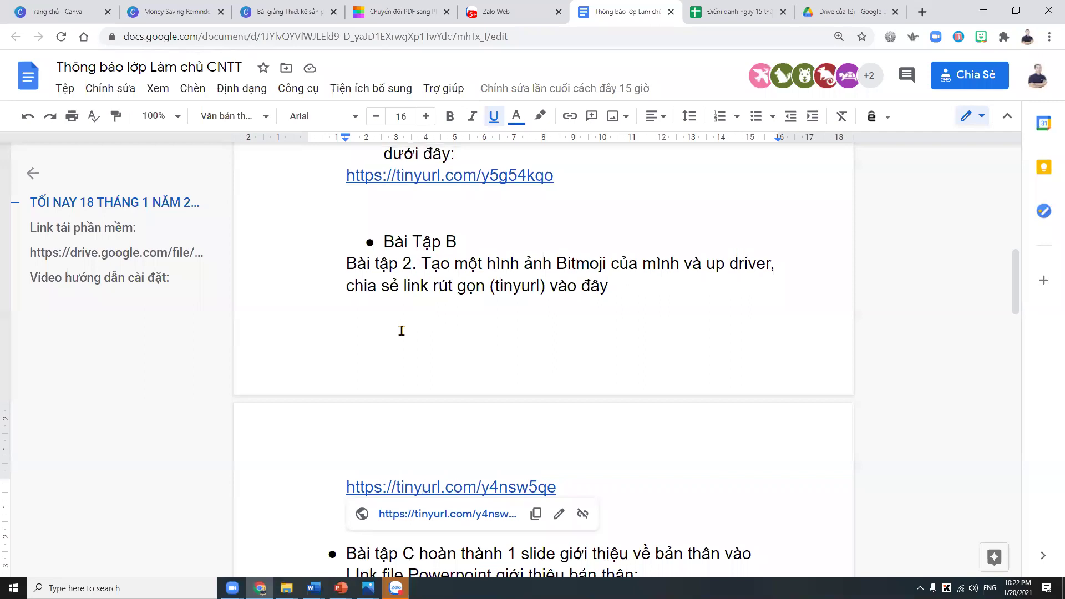
{"action": "left_click", "coordinate": [681, 271]}
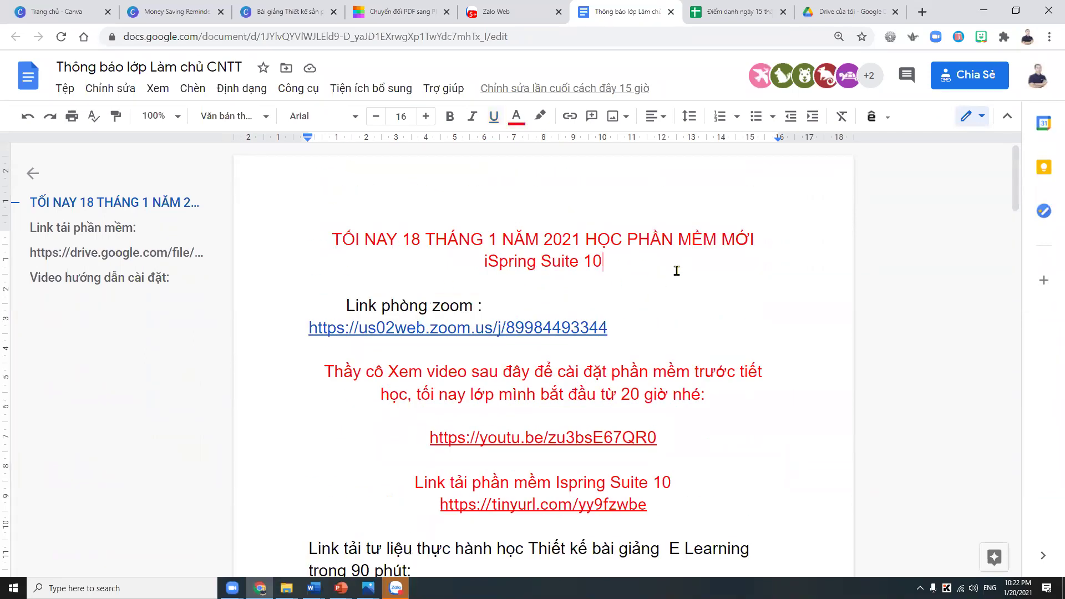
{"action": "key", "text": "Return"}
{"action": "key", "text": "Return"}
{"action": "key", "text": "Return"}
{"action": "key", "text": "Return"}
{"action": "key", "text": "Return"}
{"action": "left_click", "coordinate": [437, 321]}
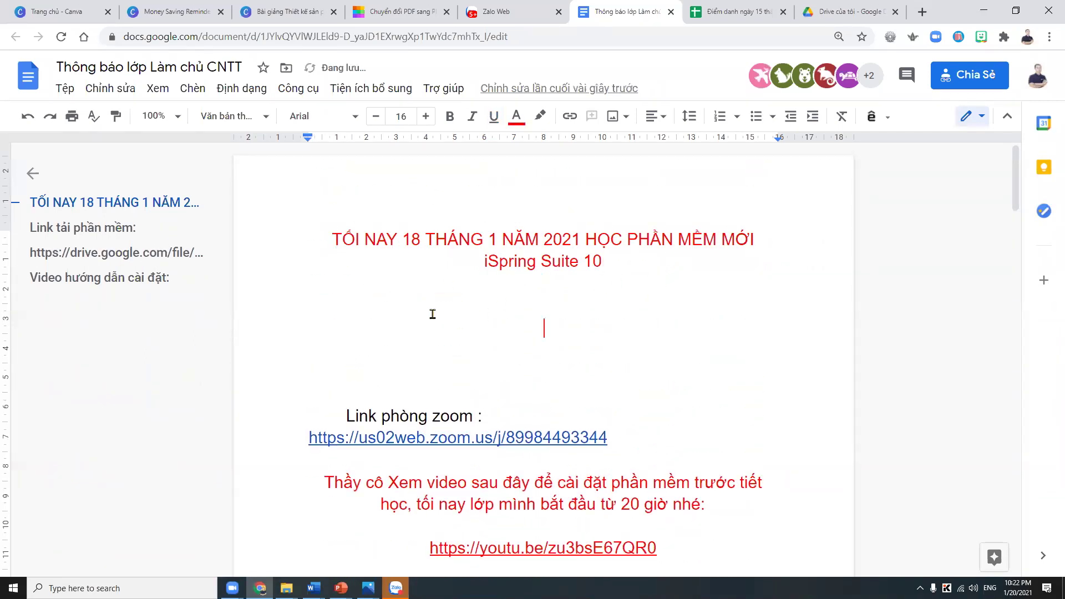
{"action": "key", "text": "ctrl+v"}
- Make the pasted assignment text dark green and remove an extra blank line
{"action": "scroll", "coordinate": [438, 319], "scroll_direction": "up", "scroll_amount": 15}
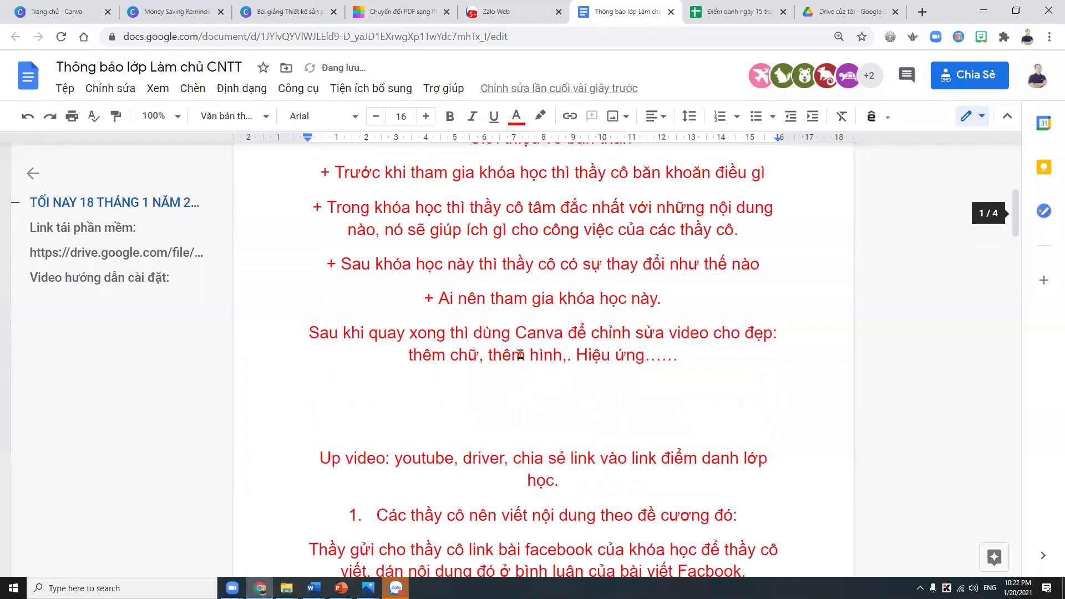
{"action": "left_click", "coordinate": [429, 336], "text": "shift"}
{"action": "left_click", "coordinate": [517, 118]}
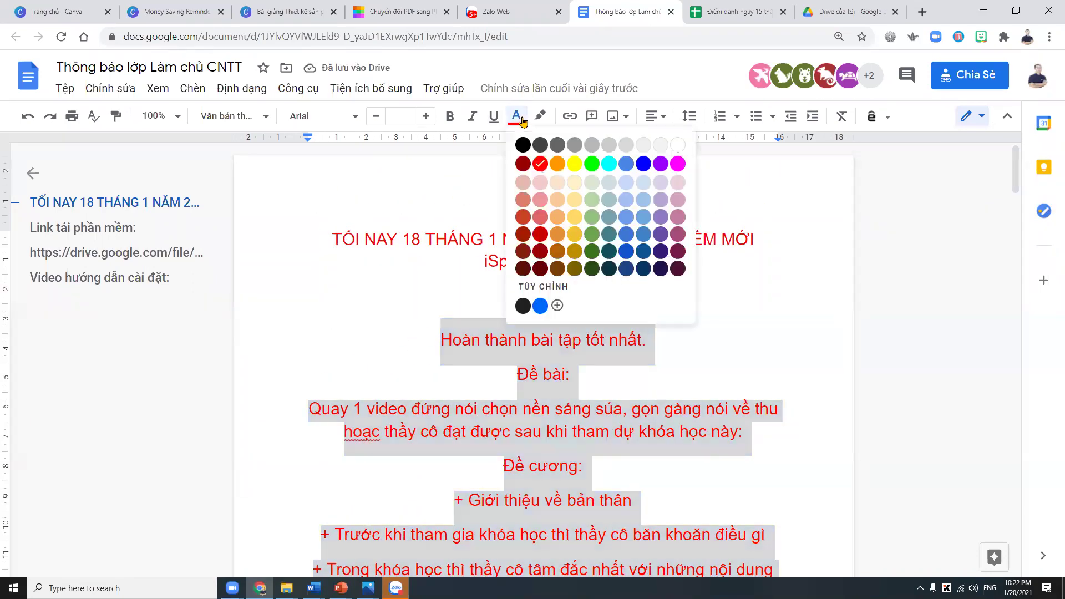
{"action": "left_click", "coordinate": [593, 251]}
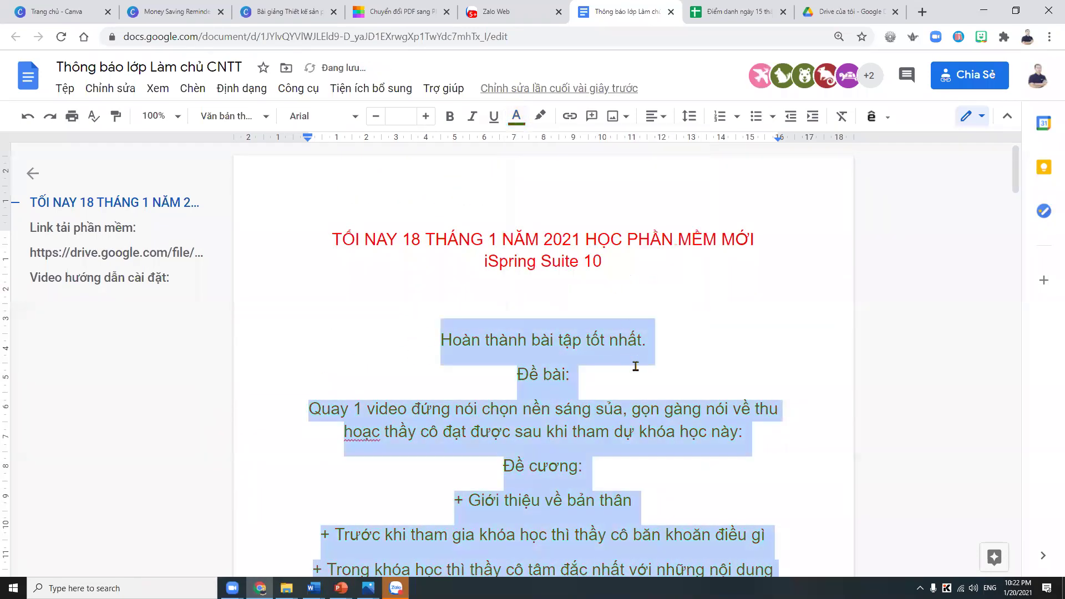
{"action": "scroll", "coordinate": [636, 367], "scroll_direction": "down", "scroll_amount": 8}
{"action": "left_click", "coordinate": [537, 339]}
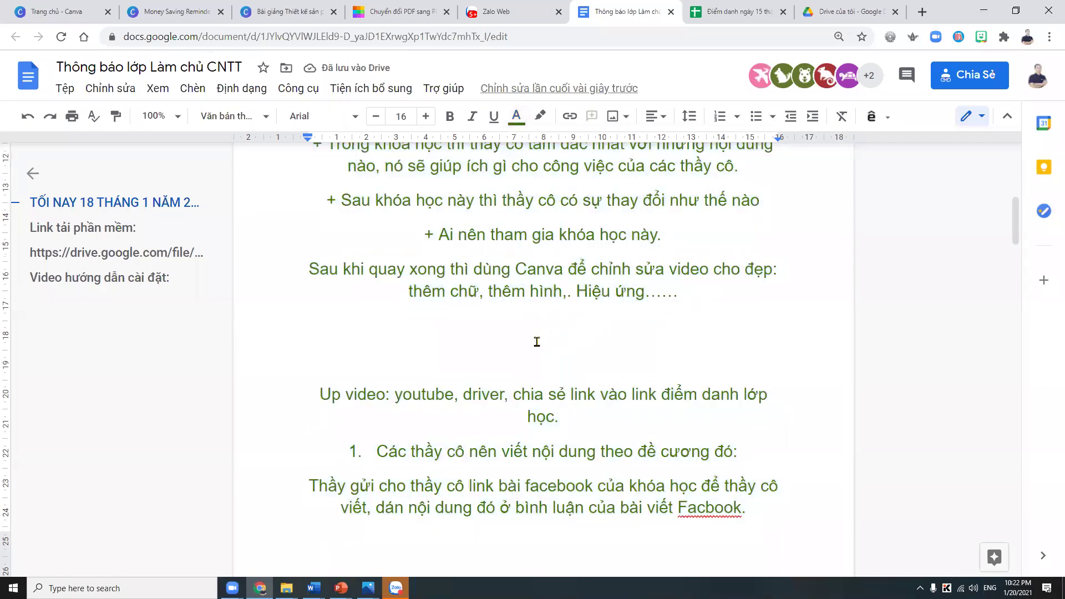
{"action": "key", "text": "BackSpace"}
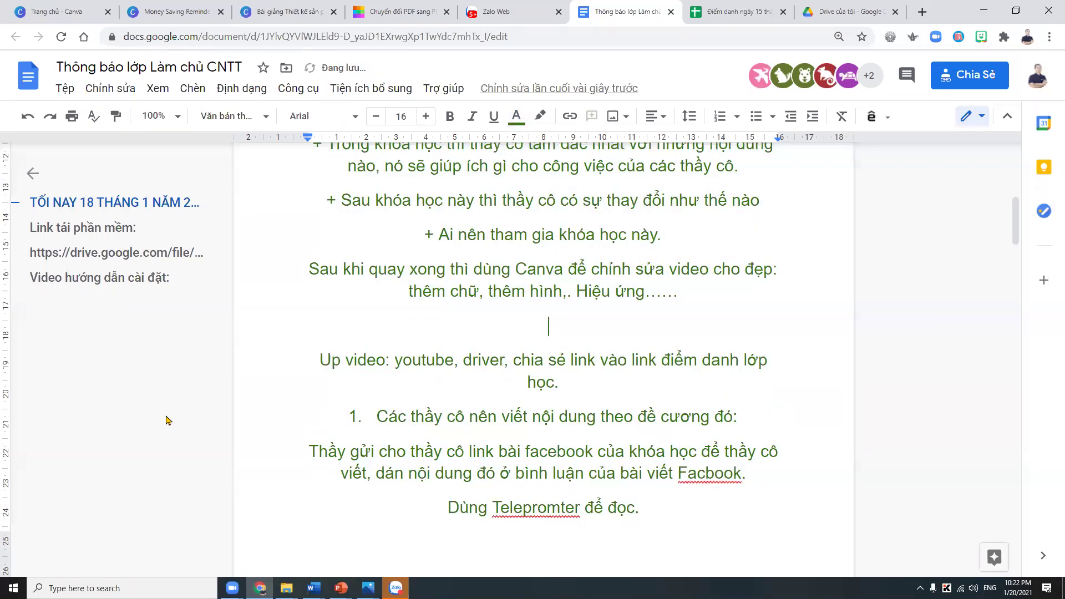
{"action": "left_click", "coordinate": [383, 427]}
{"action": "left_click", "coordinate": [747, 437]}
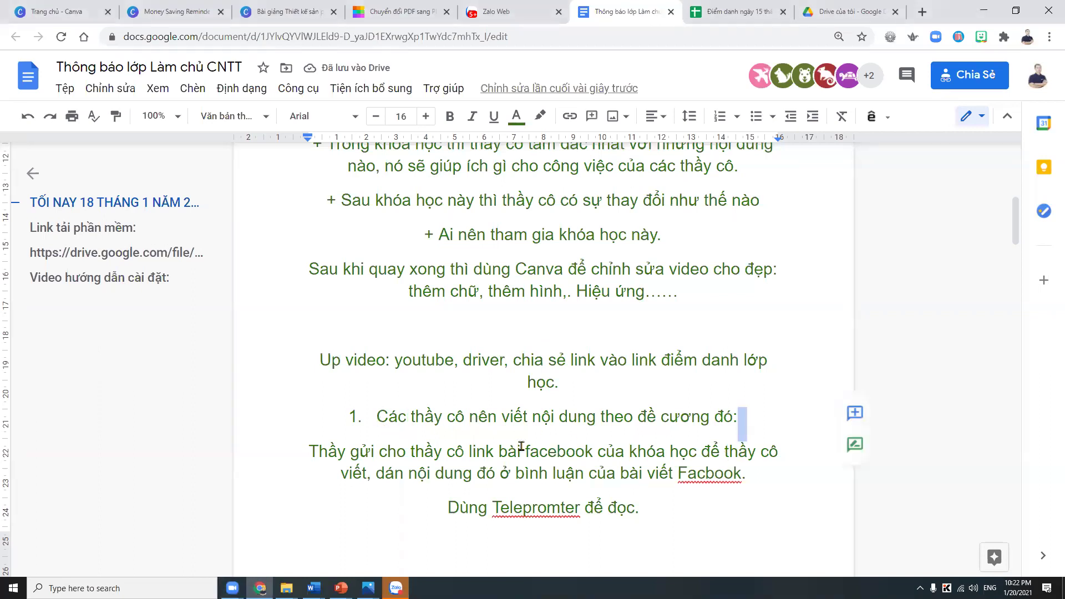
{"action": "left_click", "coordinate": [379, 433]}
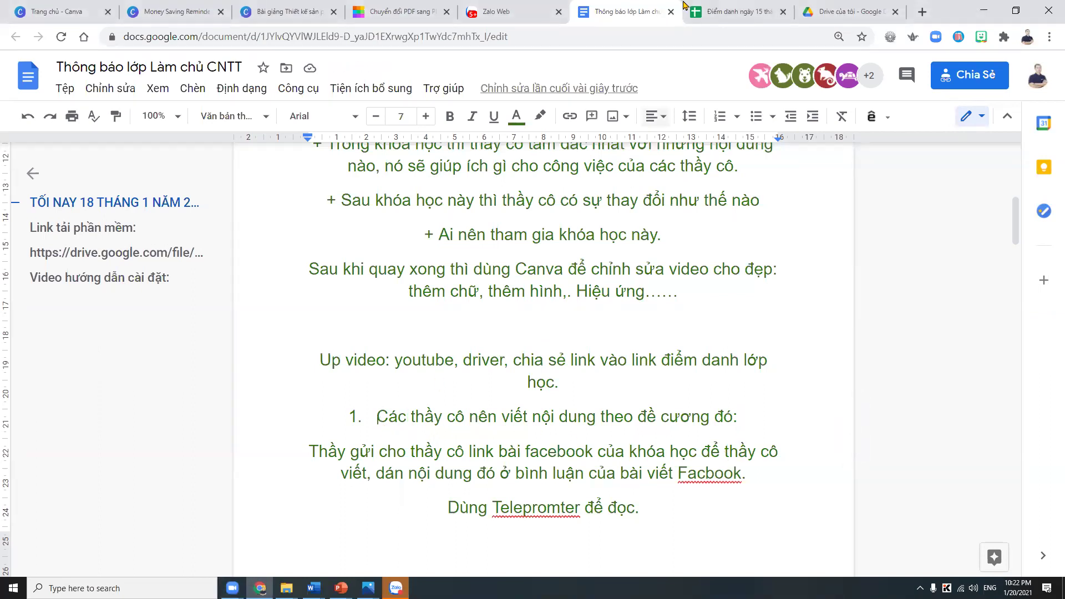
- Close Drive's link-sharing dialog and open a new browser tab
{"action": "left_click", "coordinate": [732, 15]}
{"action": "left_click", "coordinate": [866, 17]}
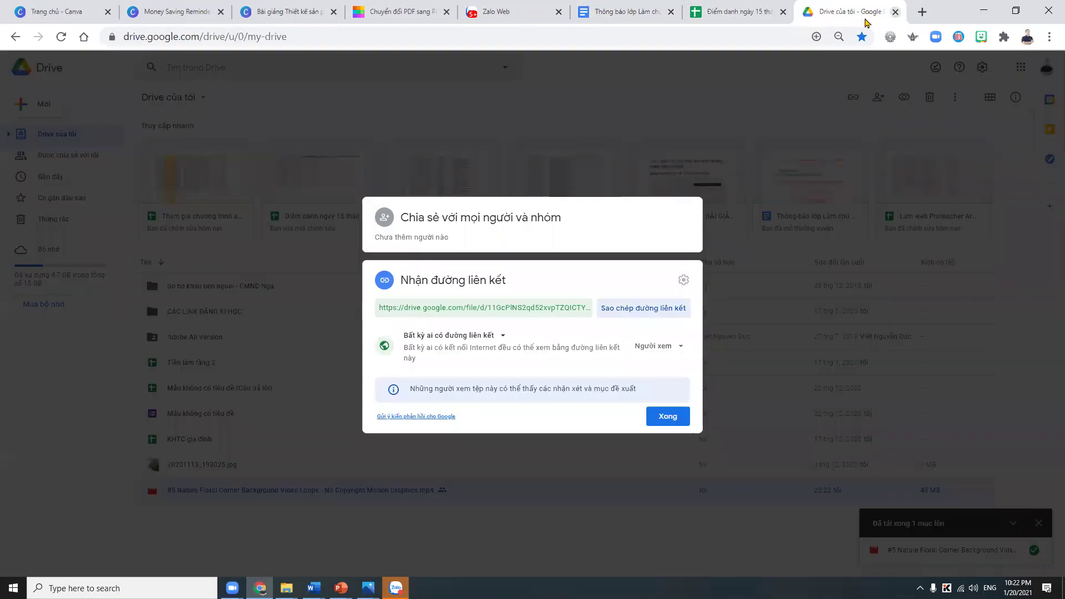
{"action": "left_click", "coordinate": [667, 417]}
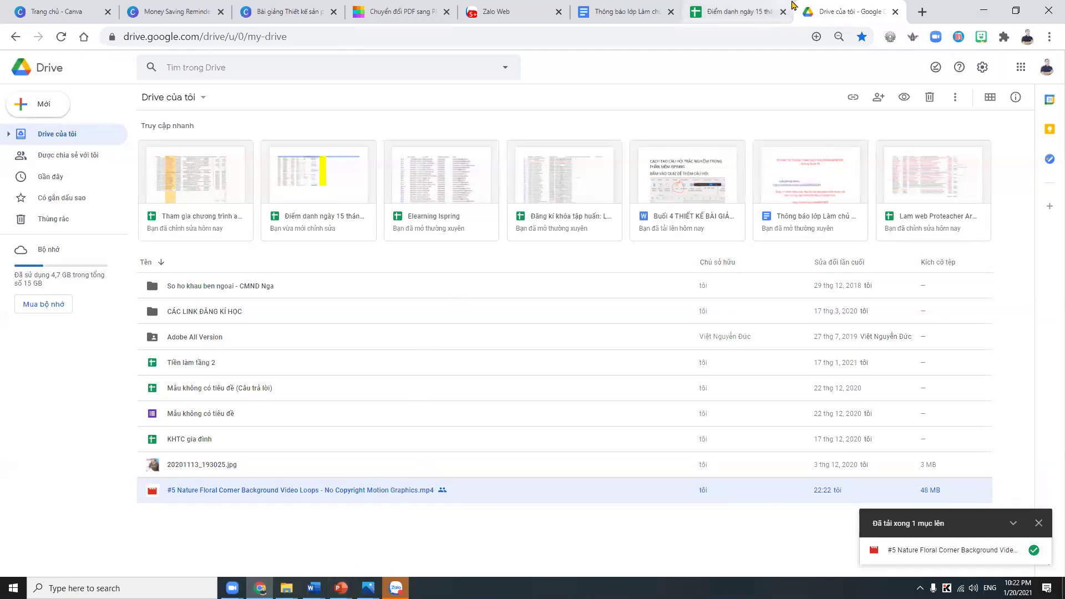
{"action": "left_click", "coordinate": [922, 12]}
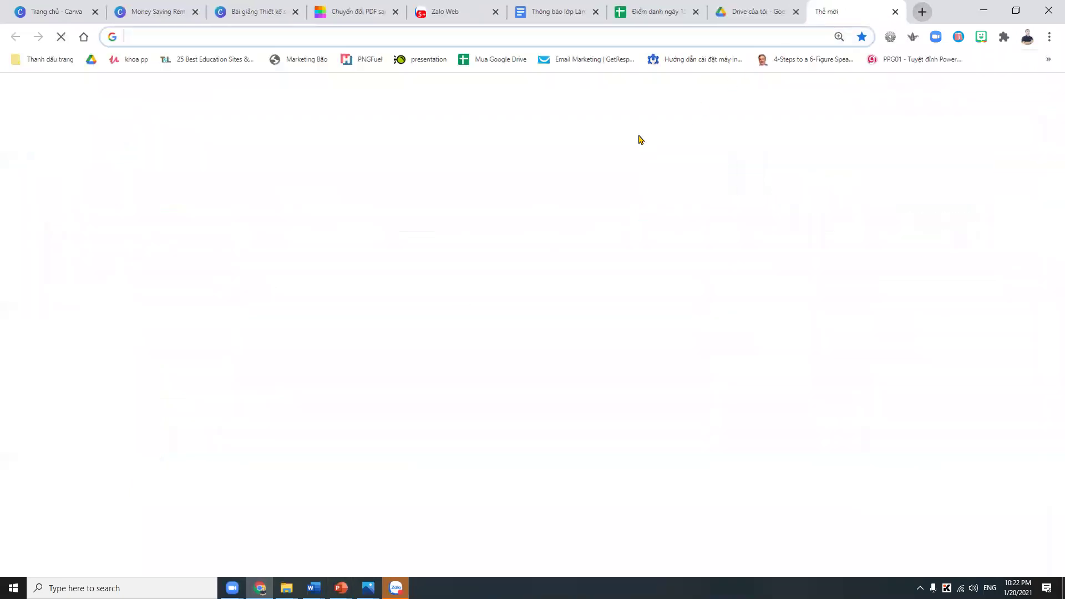
- Open Facebook in the new tab and pick a saved profile via Chuyển tài khoản
{"action": "left_click", "coordinate": [693, 407]}
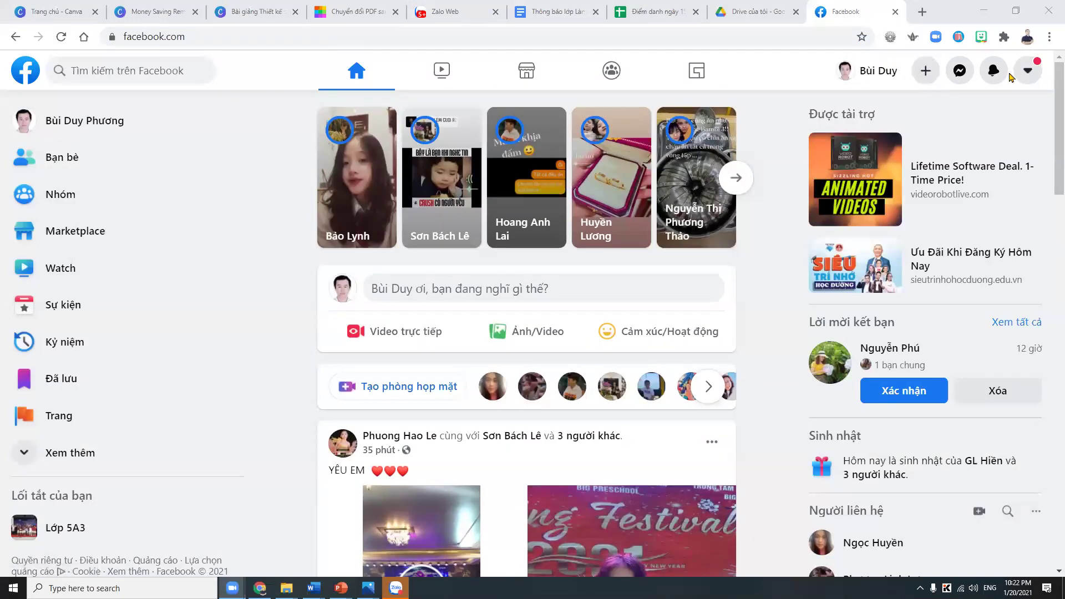
{"action": "left_click", "coordinate": [1027, 70]}
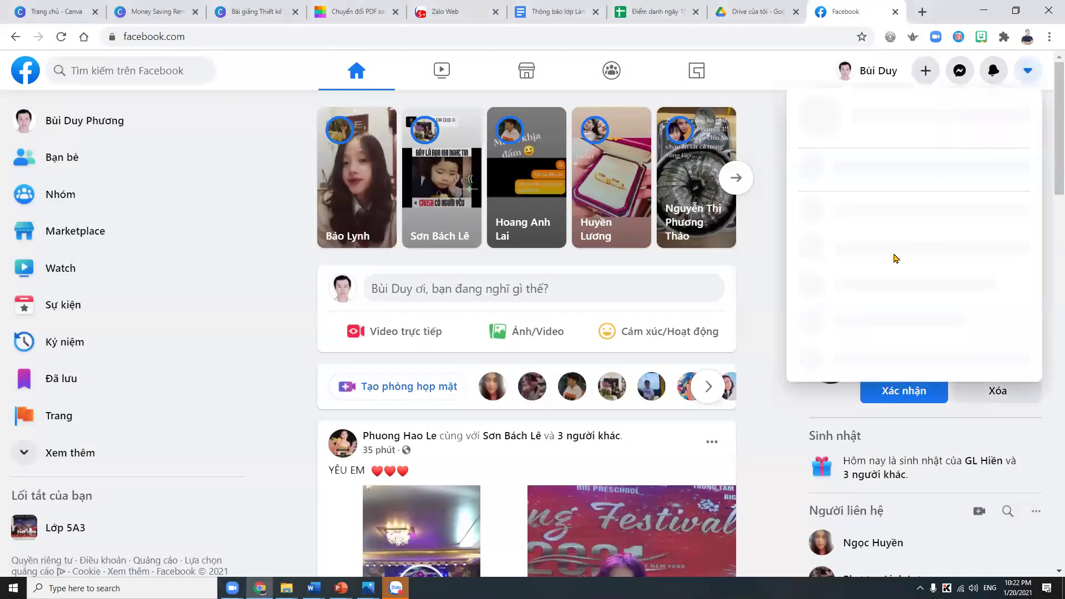
{"action": "left_click", "coordinate": [892, 228]}
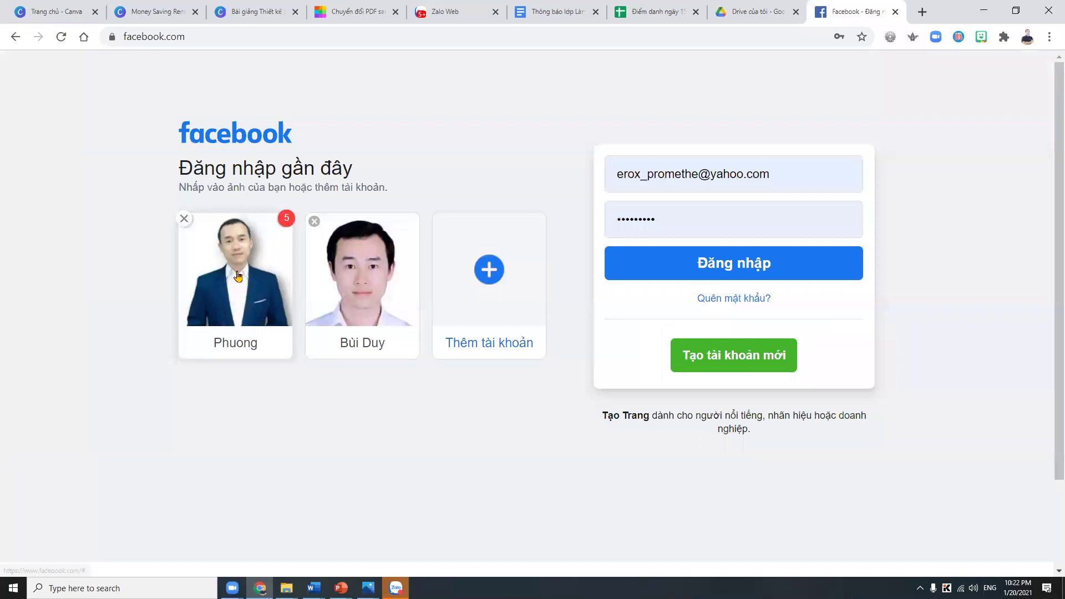
{"action": "left_click", "coordinate": [239, 276]}
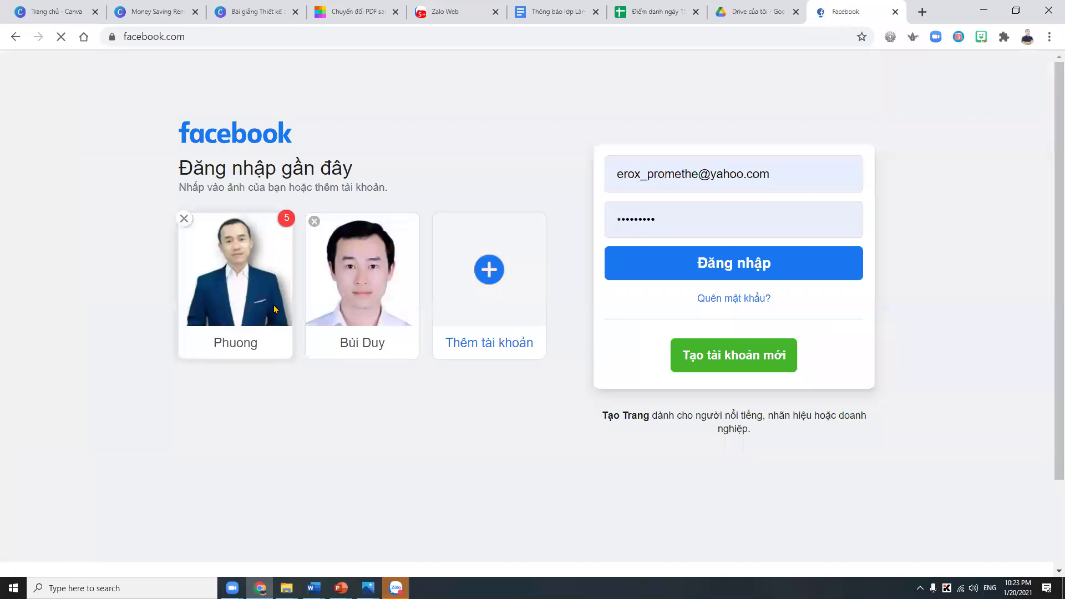